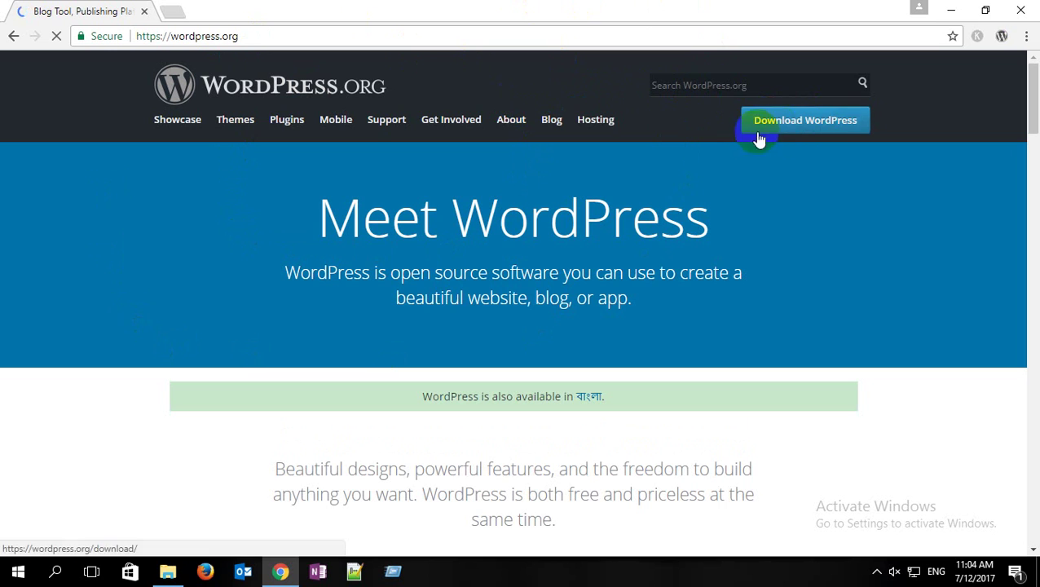
Step: Download WordPress 4.8 from WordPress.org's download page, then minimize Chrome to the desktop
click(807, 116)
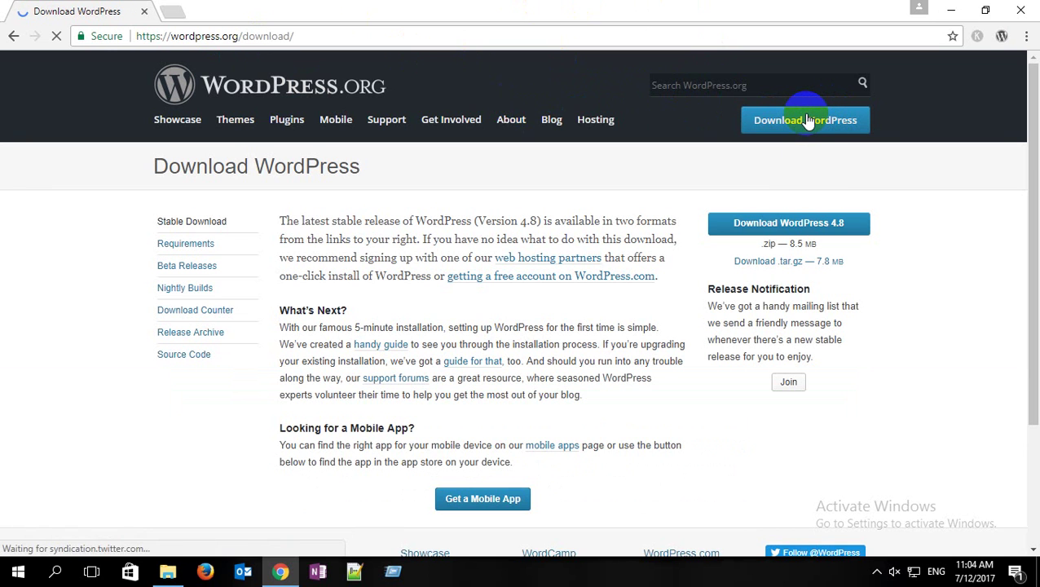
click(785, 225)
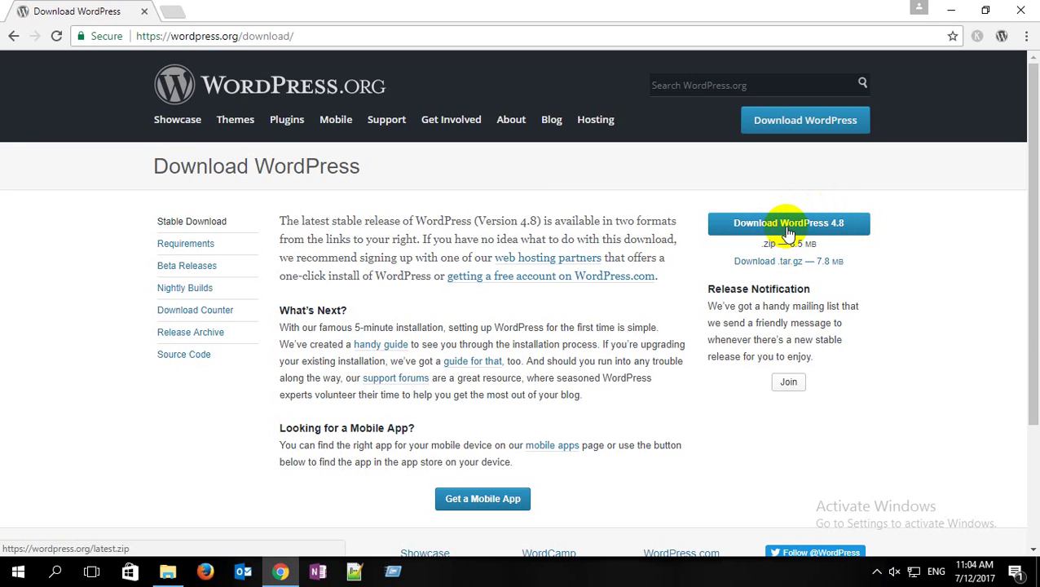
click(952, 11)
Step: Extract wordpress-4.7.4.zip onto the desktop using WinRAR's Extract Here
click(388, 202)
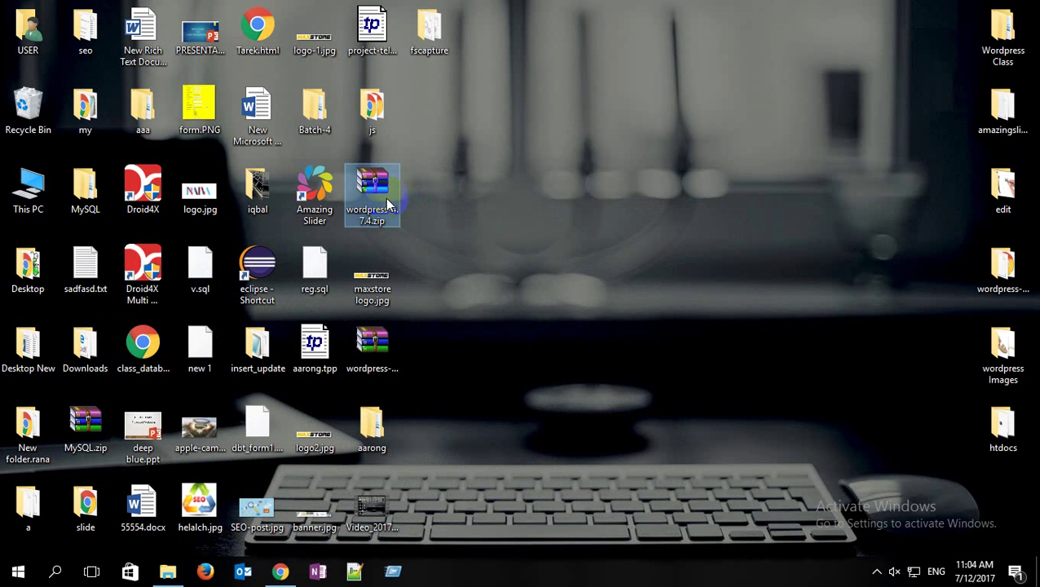
click(410, 176)
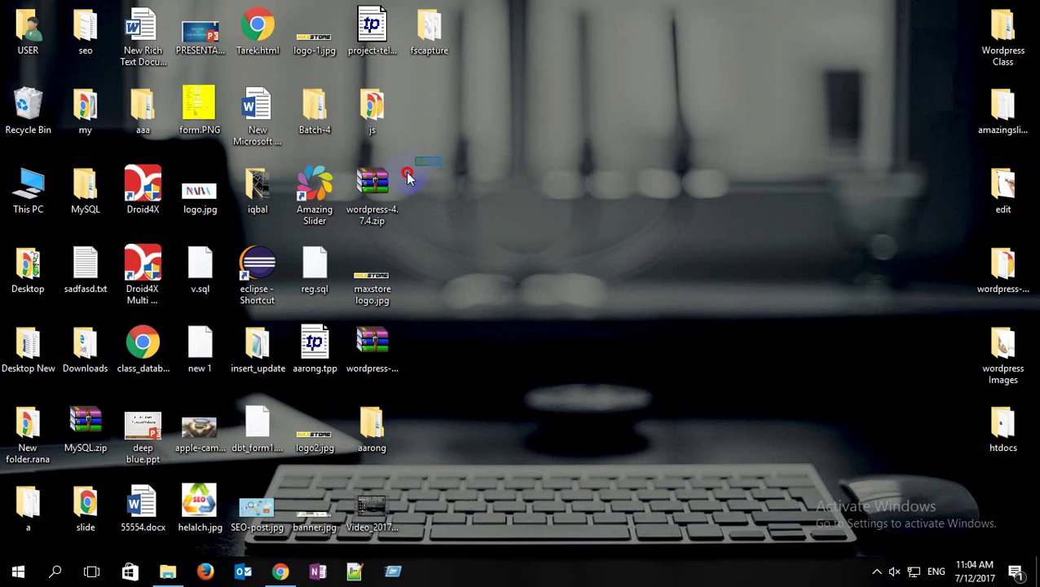
click(368, 217)
right_click(373, 186)
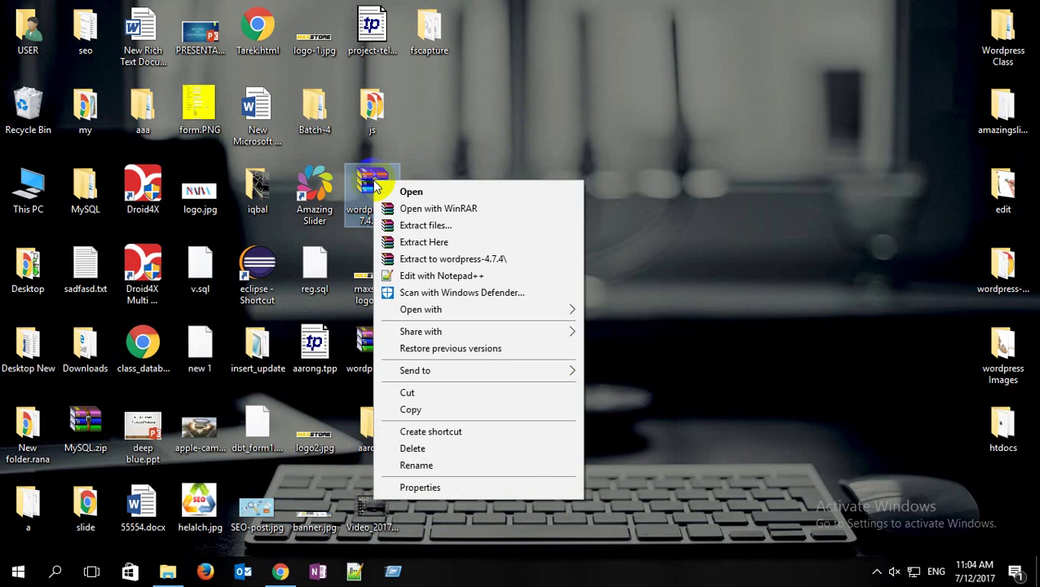
click(438, 226)
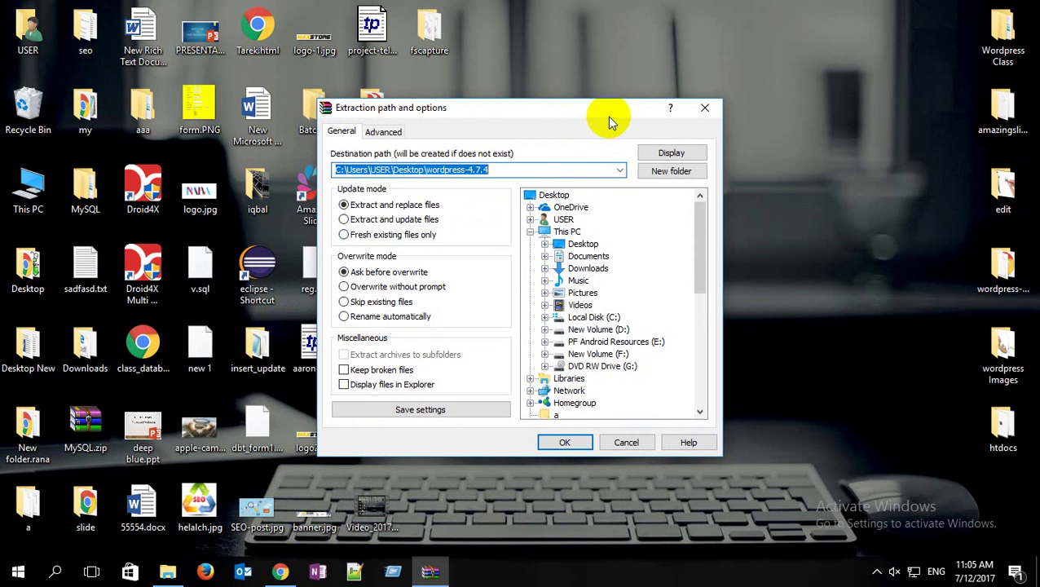
click(705, 107)
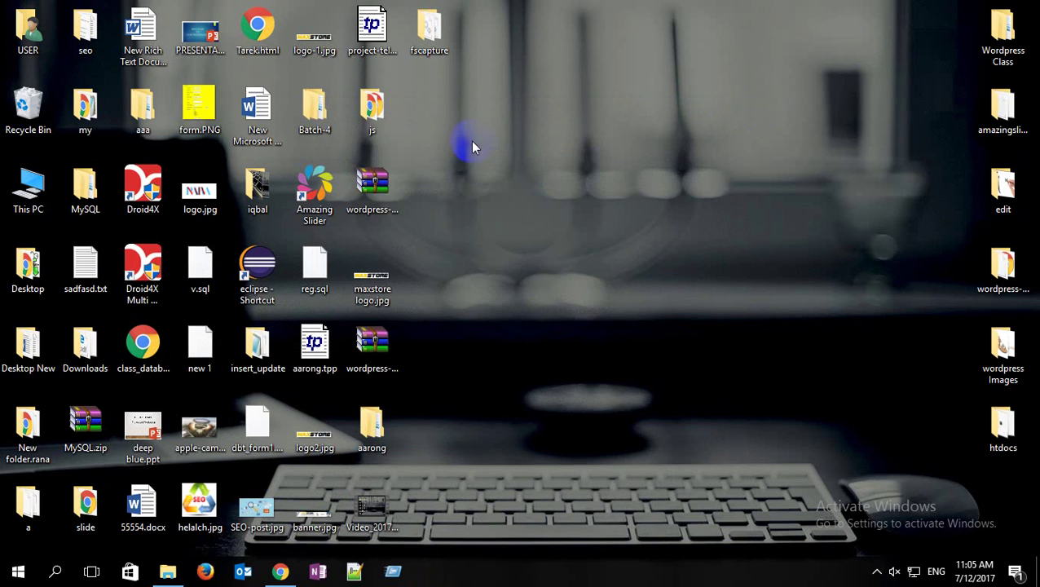
right_click(375, 182)
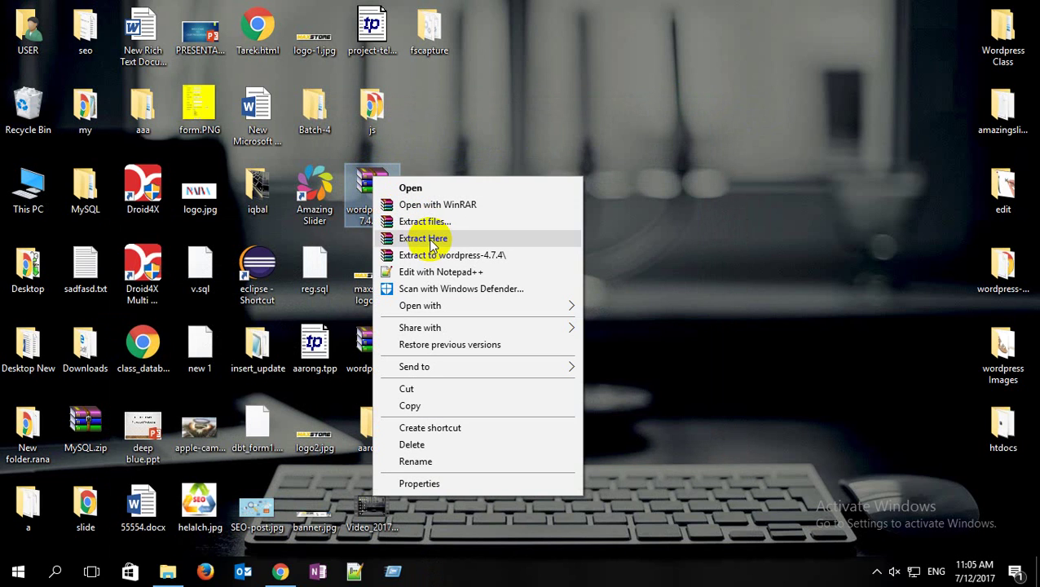
click(430, 240)
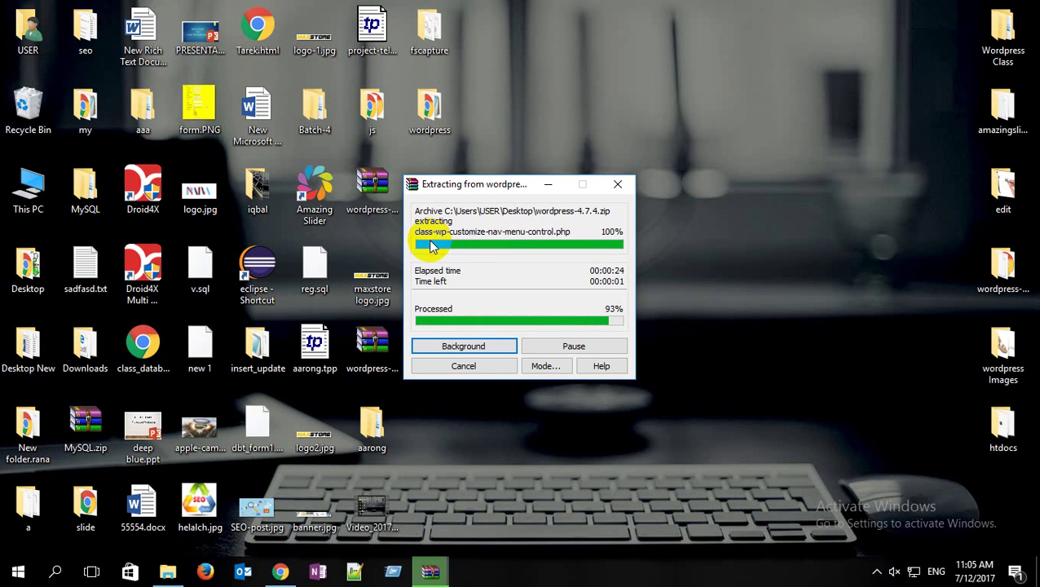
click(313, 49)
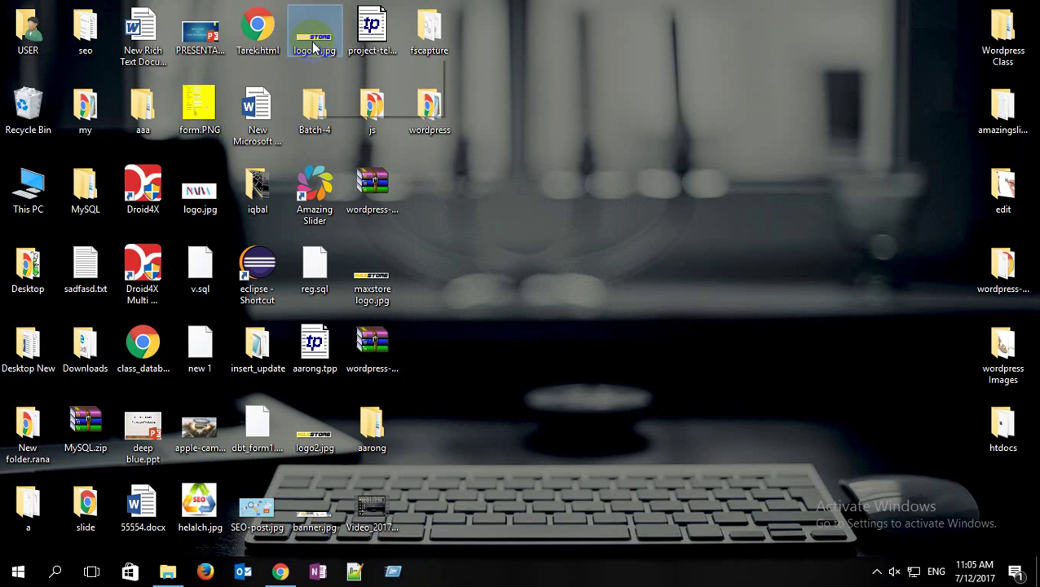
Step: Move the extracted wordpress folder from the desktop into C:\xampp\htdocs
click(515, 88)
drag(515, 88, 426, 132)
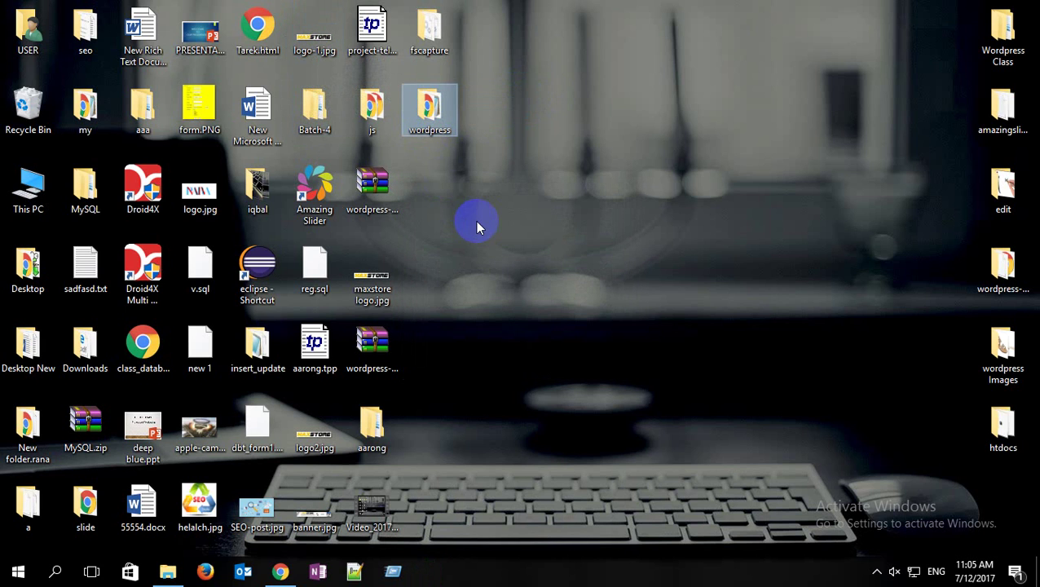
key(ctrl+x)
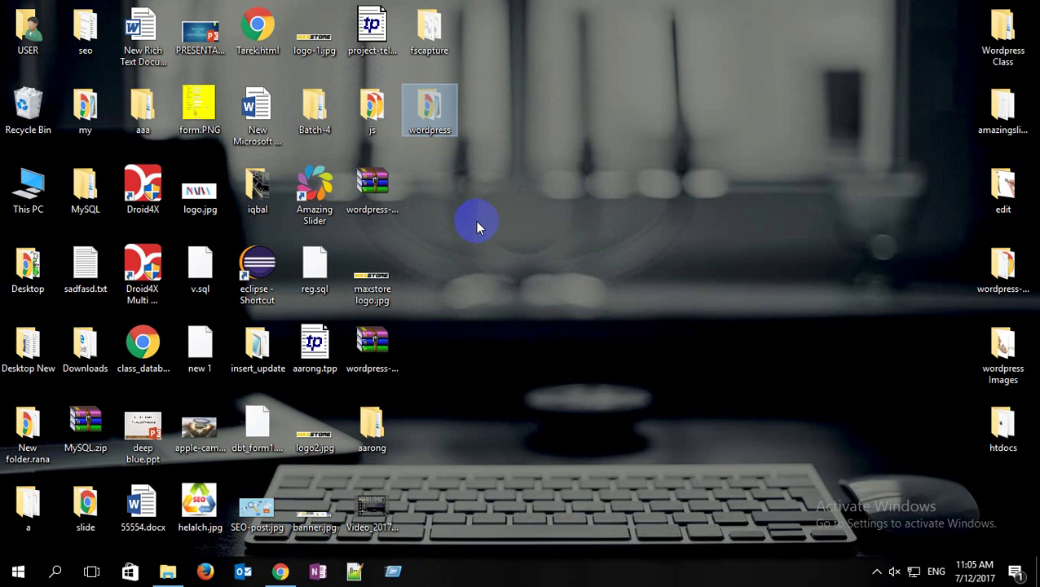
double_click(27, 187)
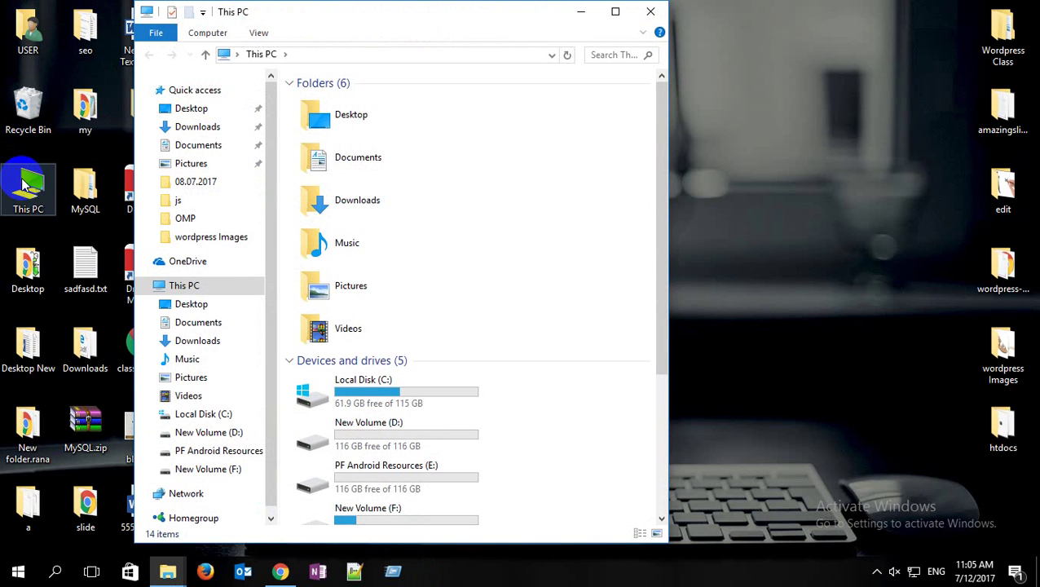
click(524, 22)
double_click(524, 22)
double_click(270, 213)
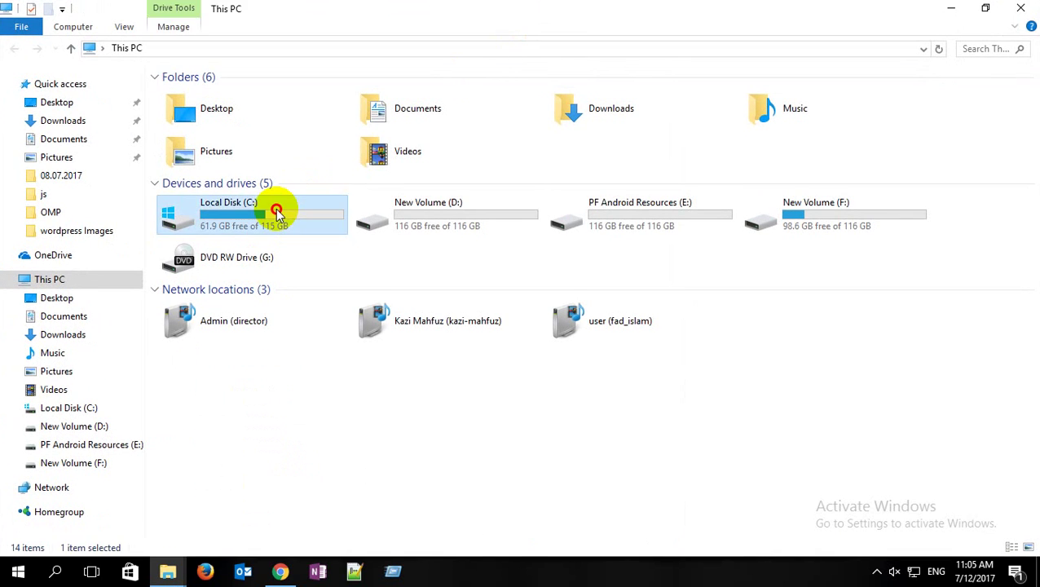
double_click(218, 256)
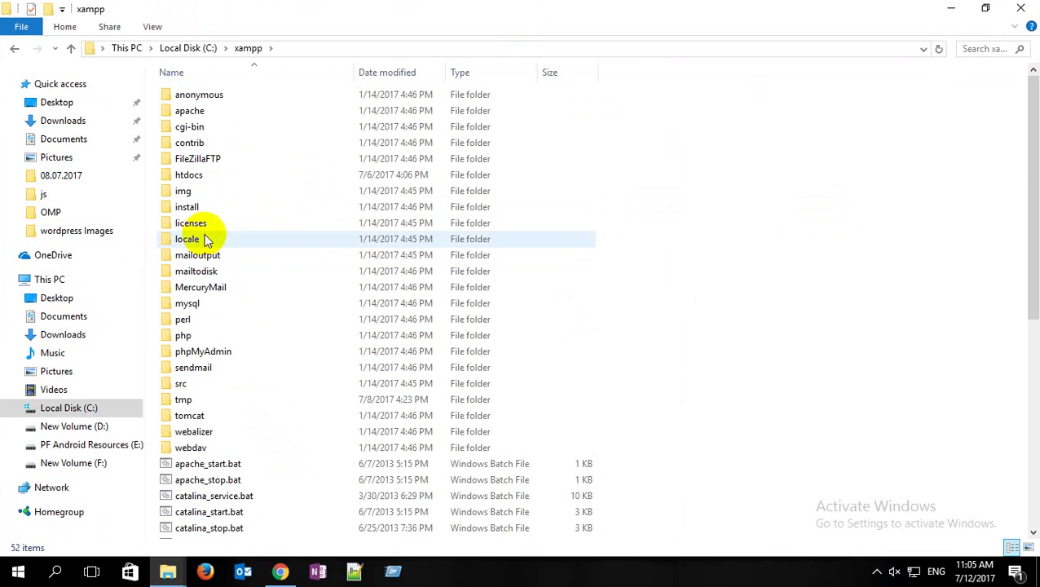
click(200, 176)
double_click(196, 176)
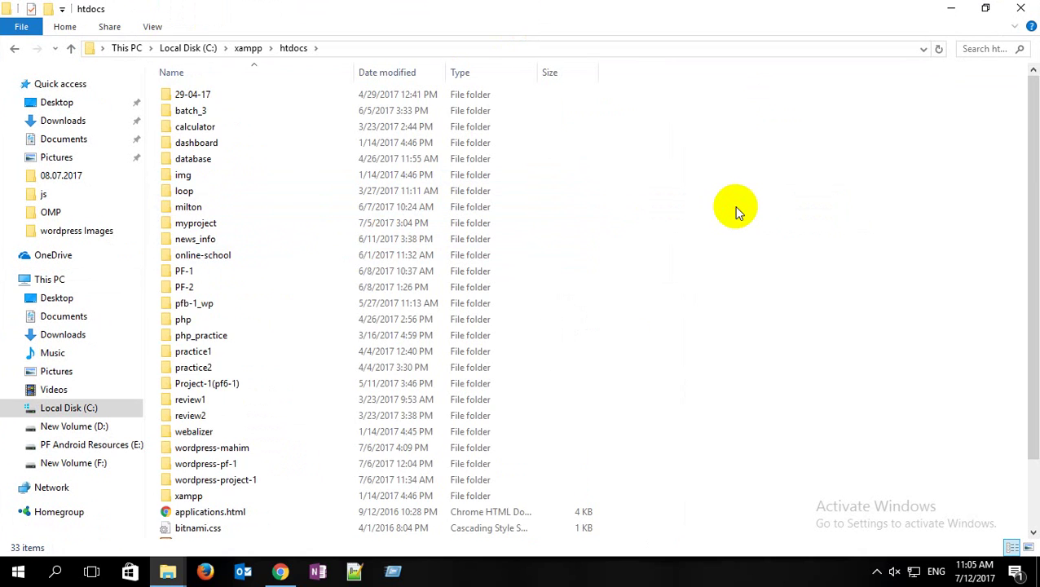
key(ctrl+v)
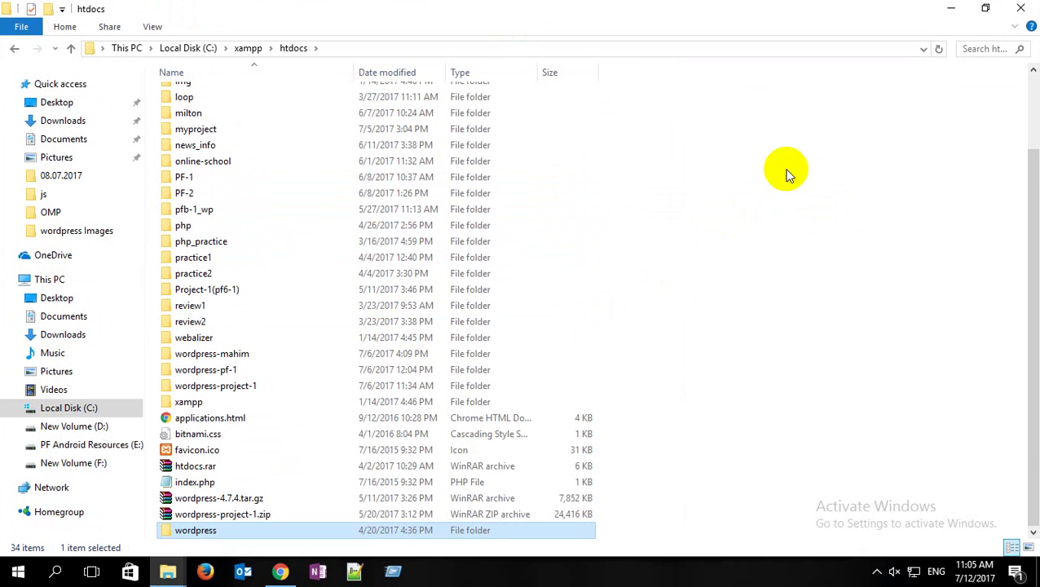
right_click(787, 173)
click(888, 224)
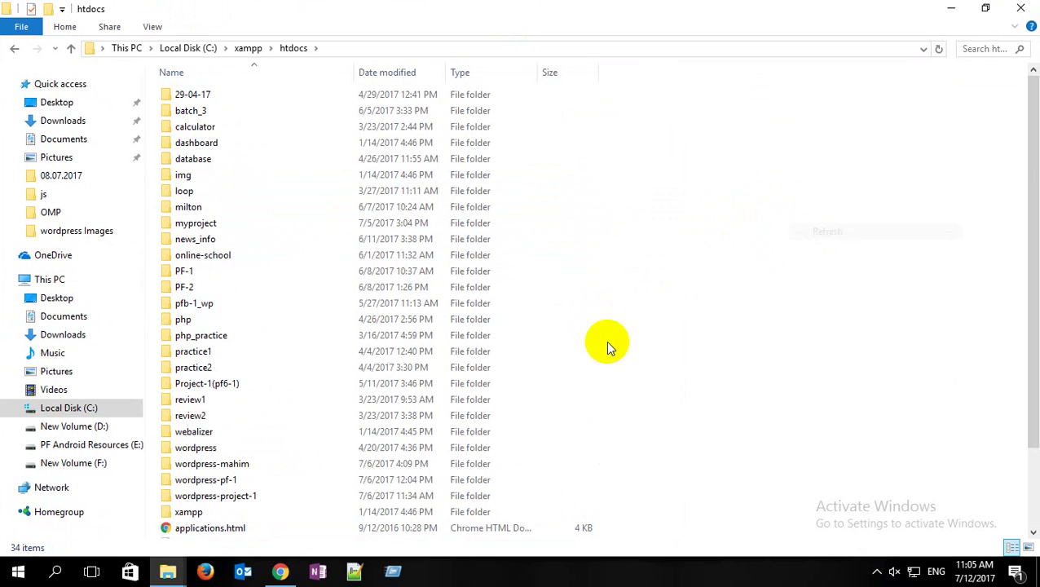
double_click(198, 450)
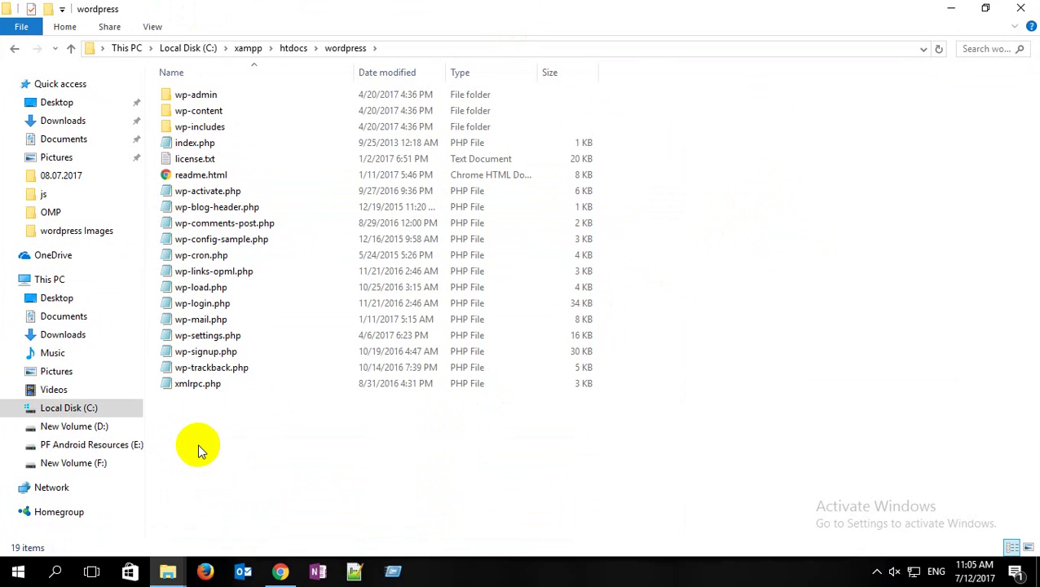
key(alt+Up)
Step: Rename the wordpress folder in htdocs to wordpress_review
click(206, 447)
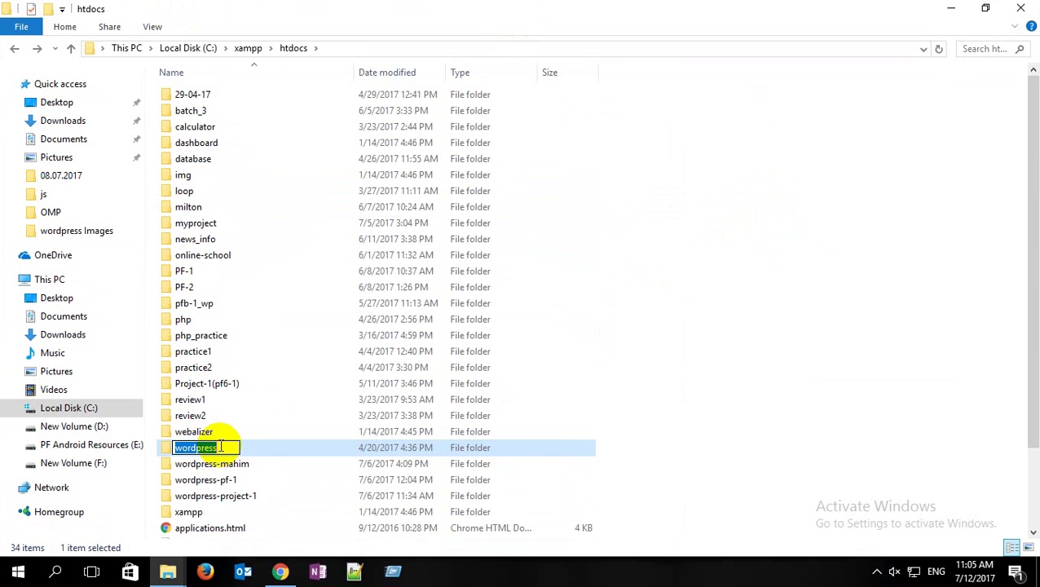
click(220, 446)
text(_review)
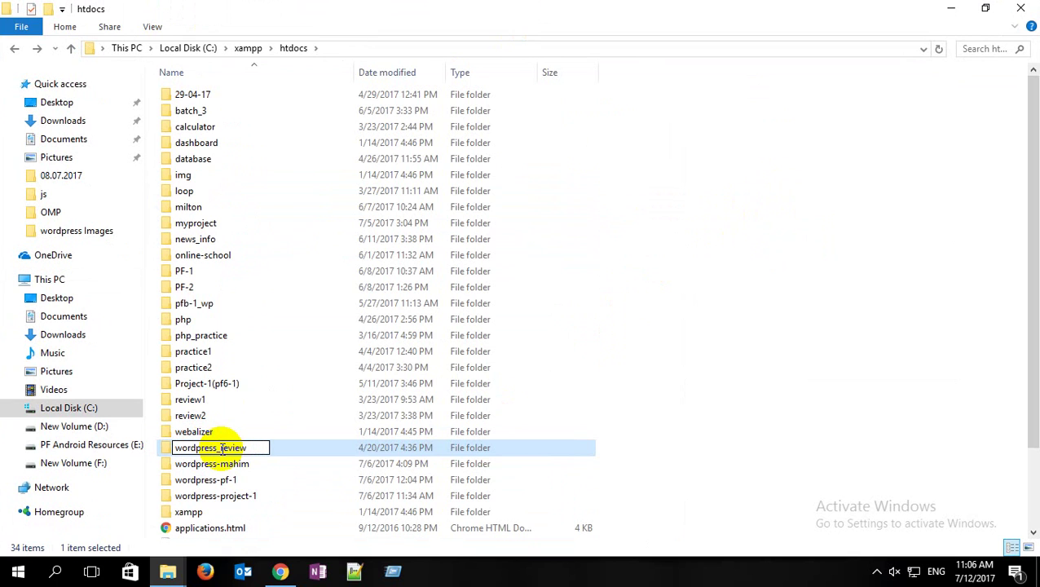
key(Return)
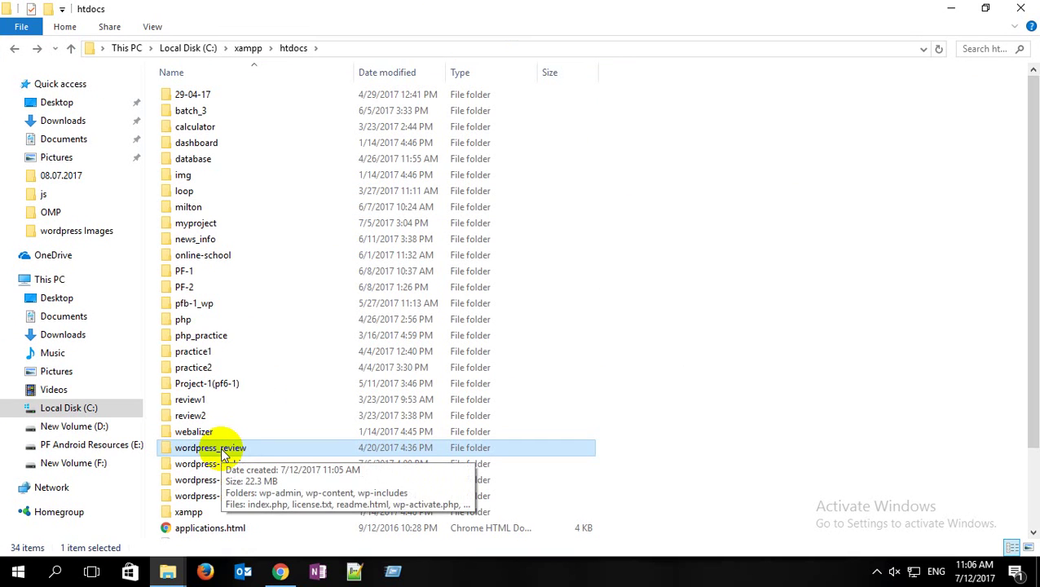
click(221, 450)
key(ctrl+c)
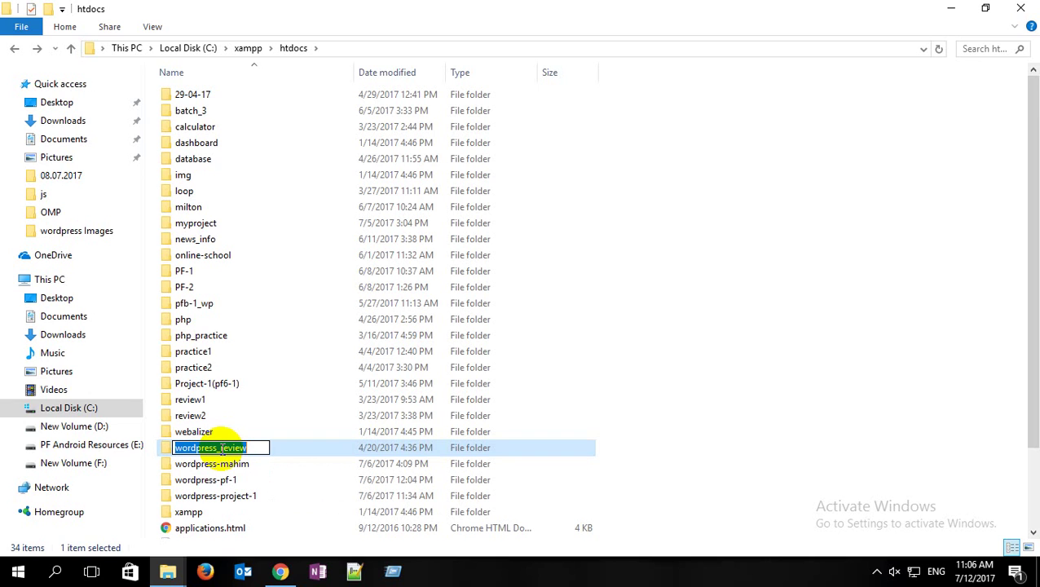
click(620, 351)
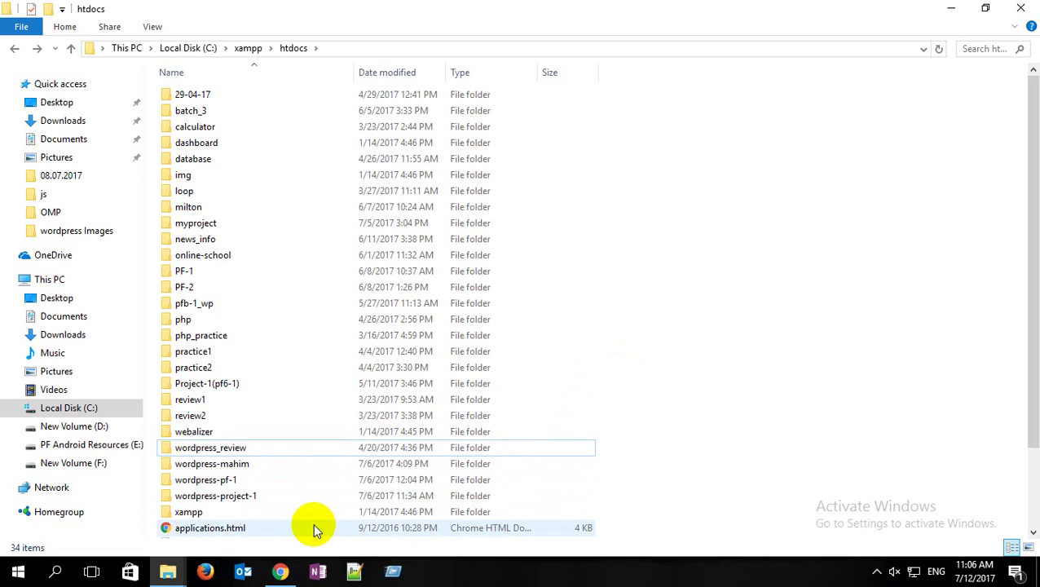
key(super)
Step: Launch XAMPP Control Panel via the xam search, with Apache and MySQL running, then minimize it
text(xam)
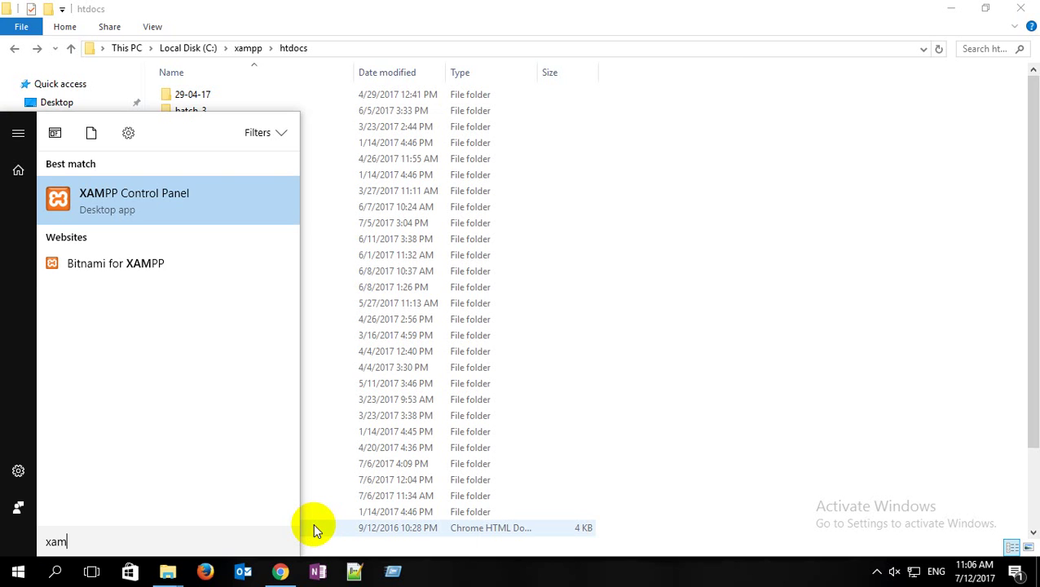
key(Return)
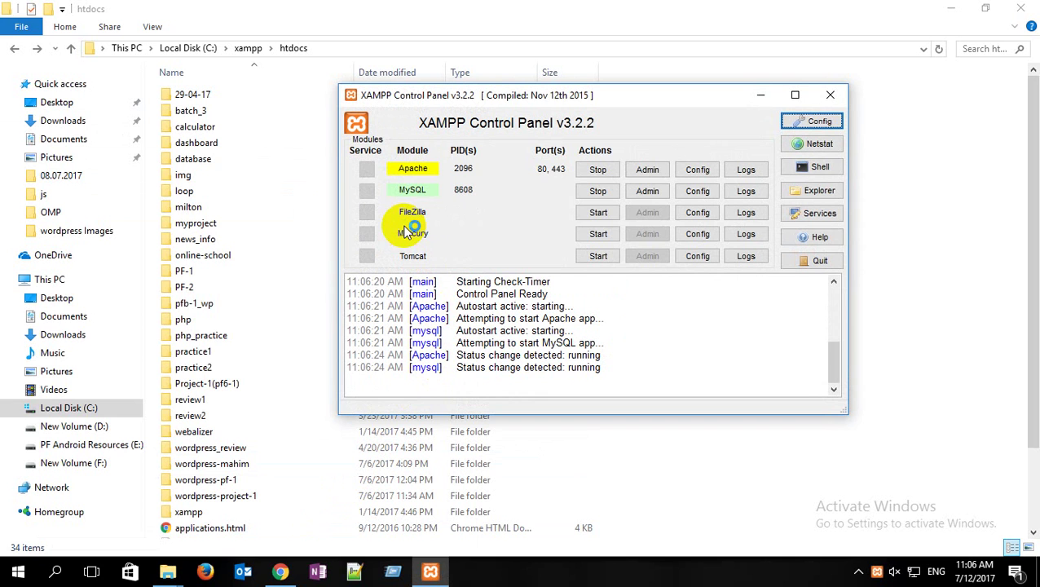
click(760, 96)
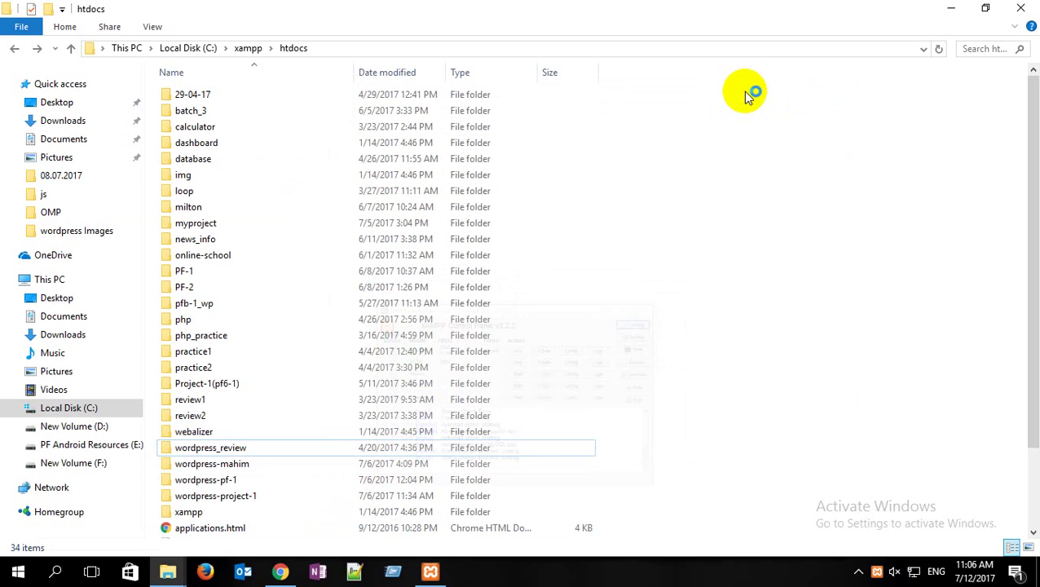
Step: Load localhost/wordpress_review in a new Chrome tab to reach the setup wizard
click(280, 571)
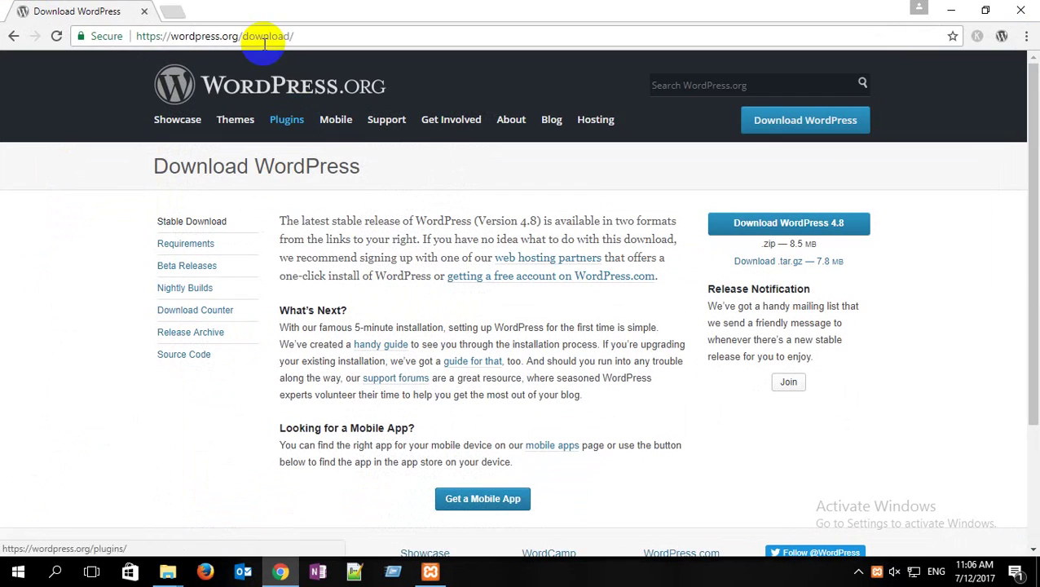
click(180, 13)
text(loca)
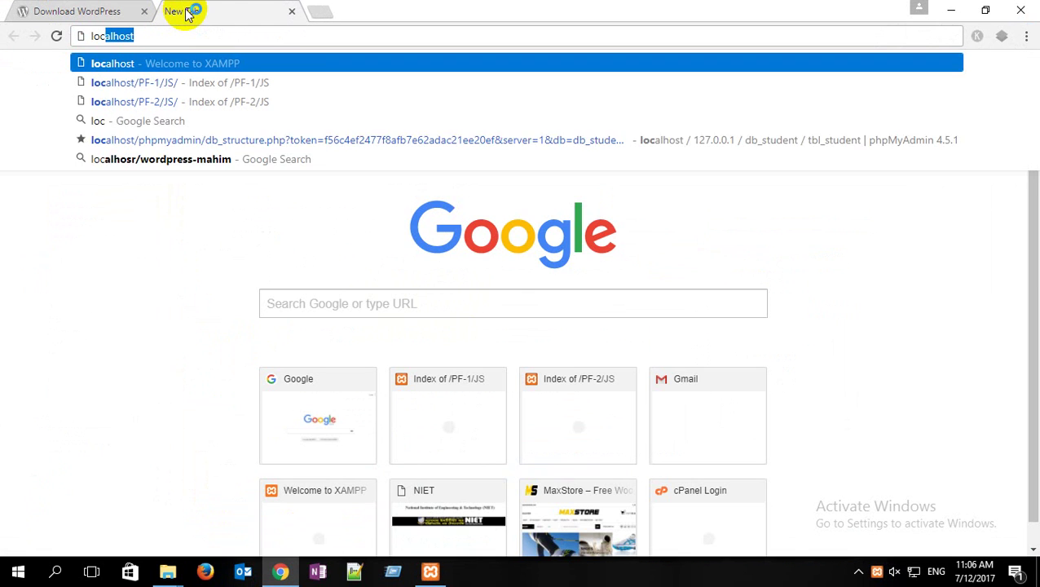
text(lhost/)
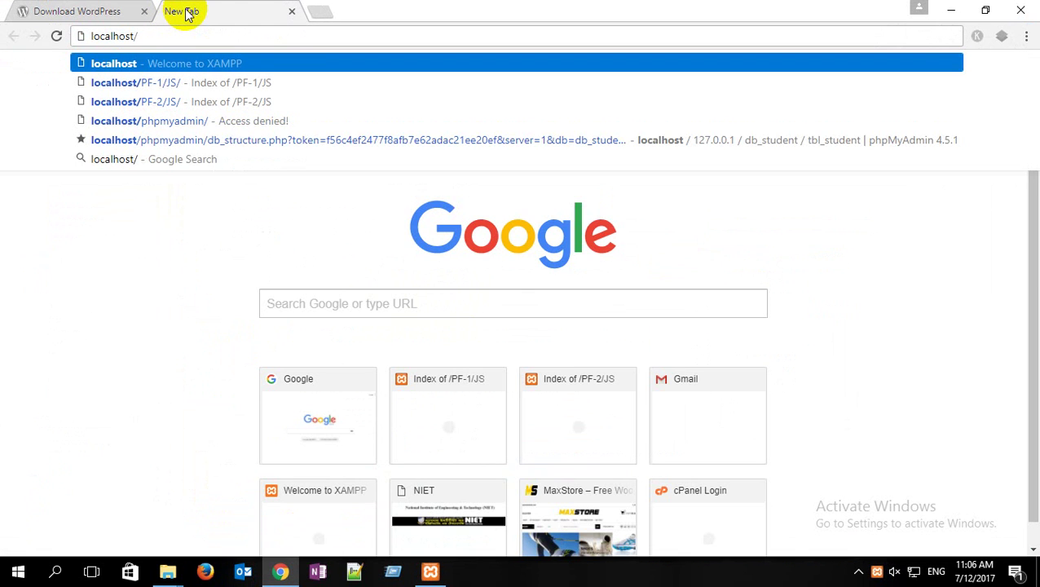
key(ctrl+v)
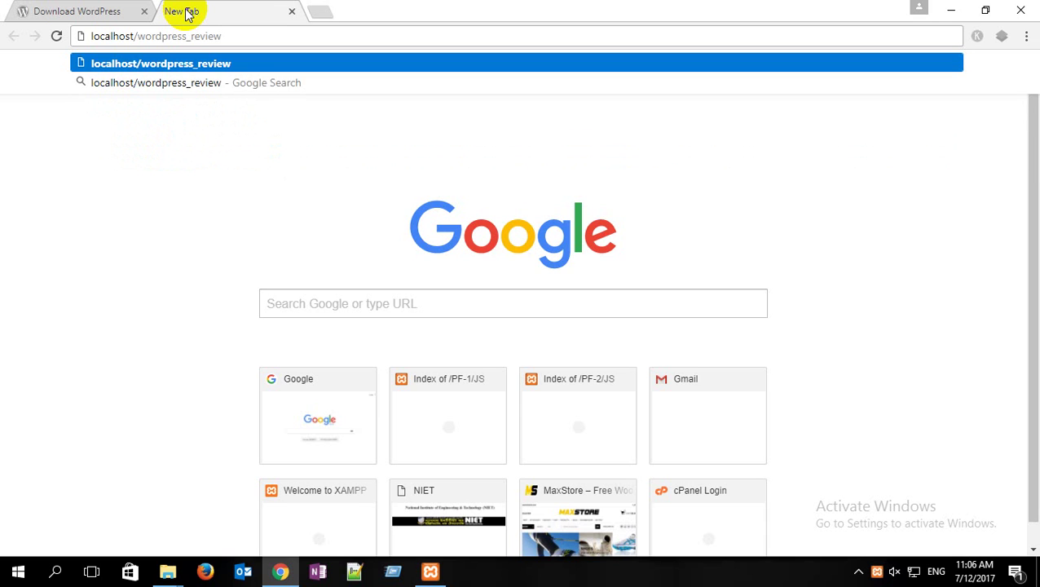
key(Return)
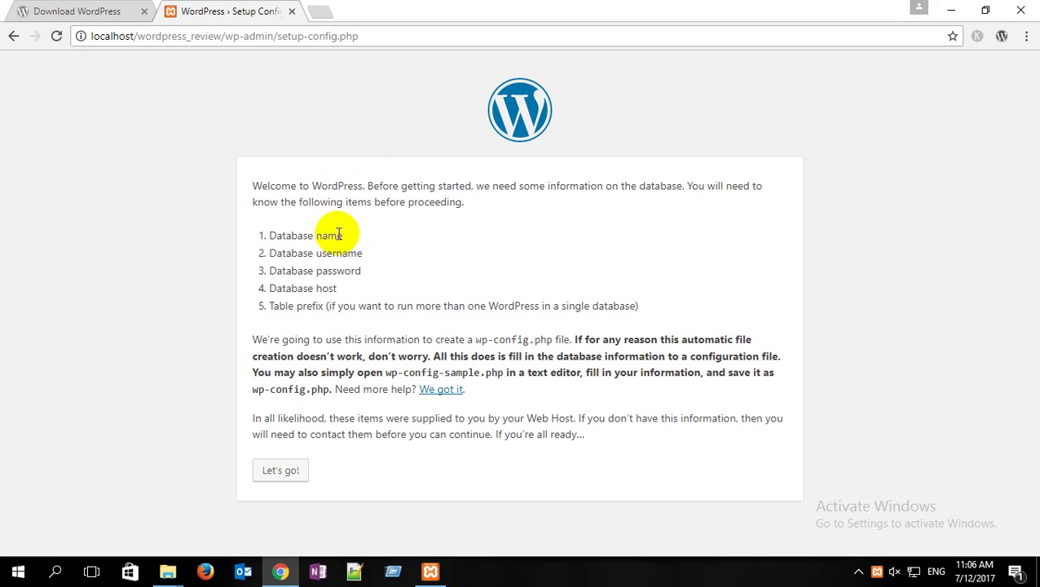
Step: Highlight the listed requirements: database name, username, password, host and table prefix
drag(277, 235, 343, 235)
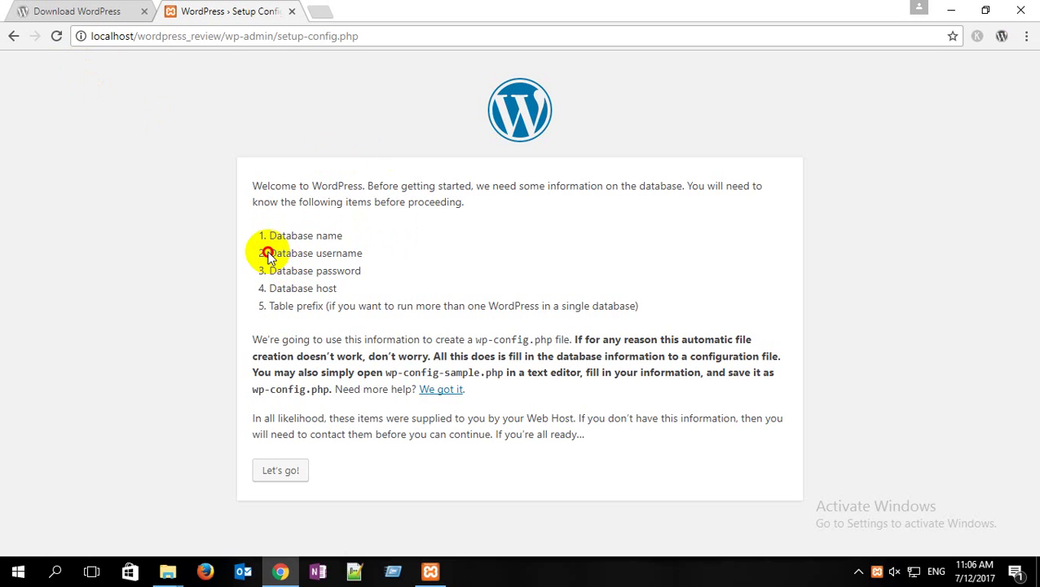
drag(268, 254, 366, 257)
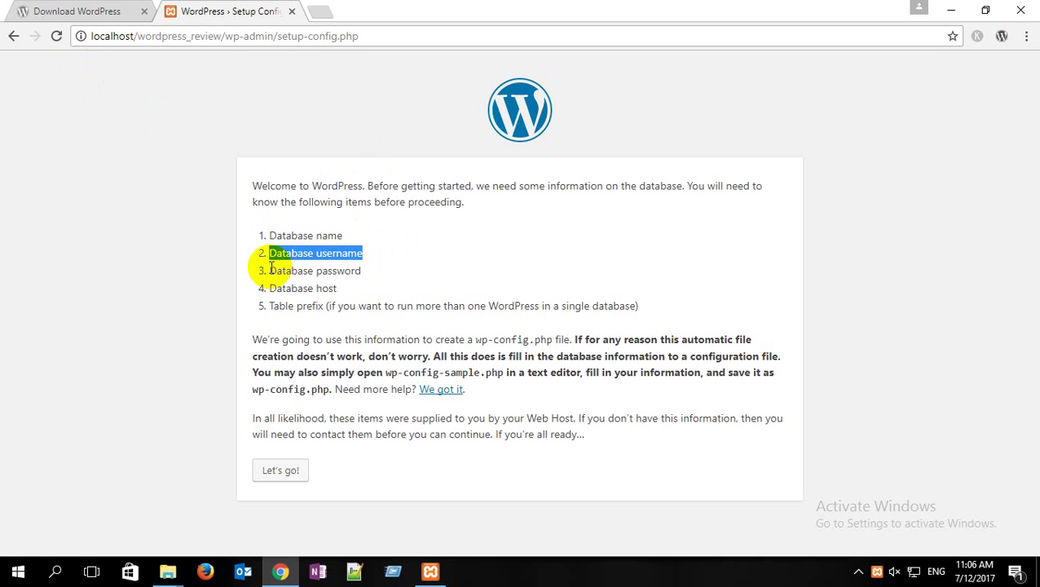
drag(266, 270, 376, 271)
drag(271, 289, 335, 288)
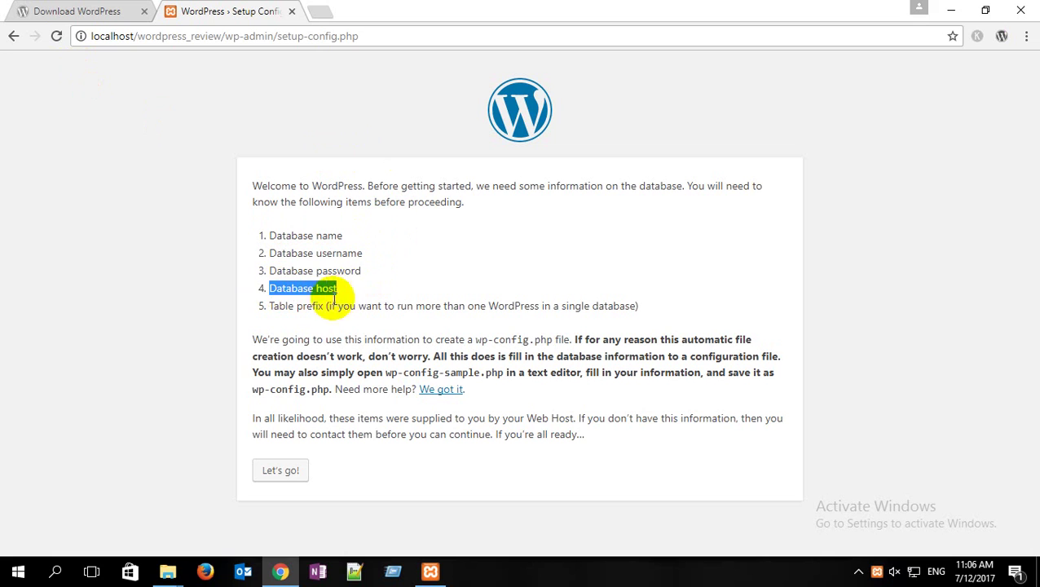
drag(270, 306, 330, 306)
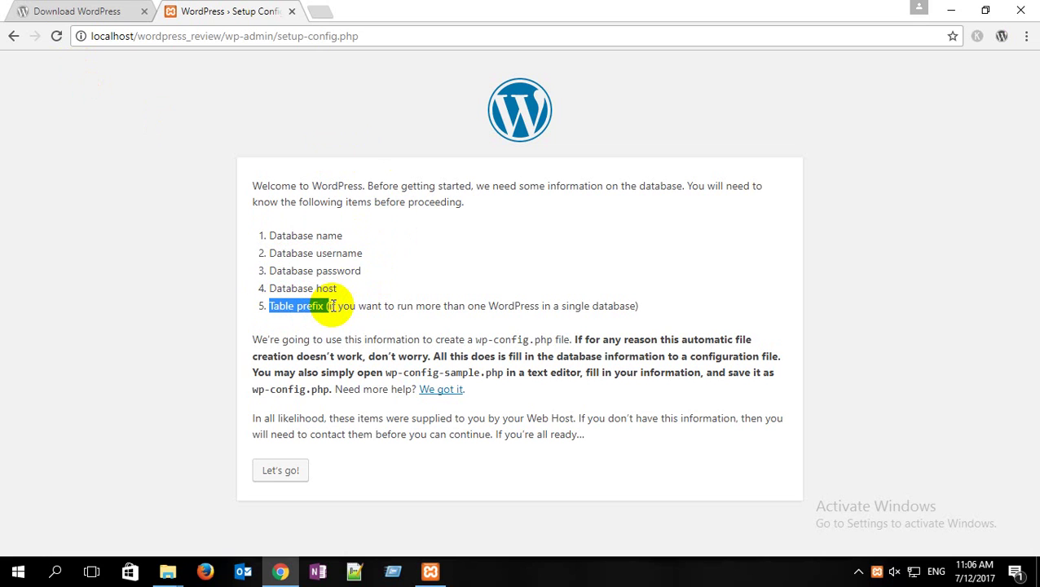
click(293, 307)
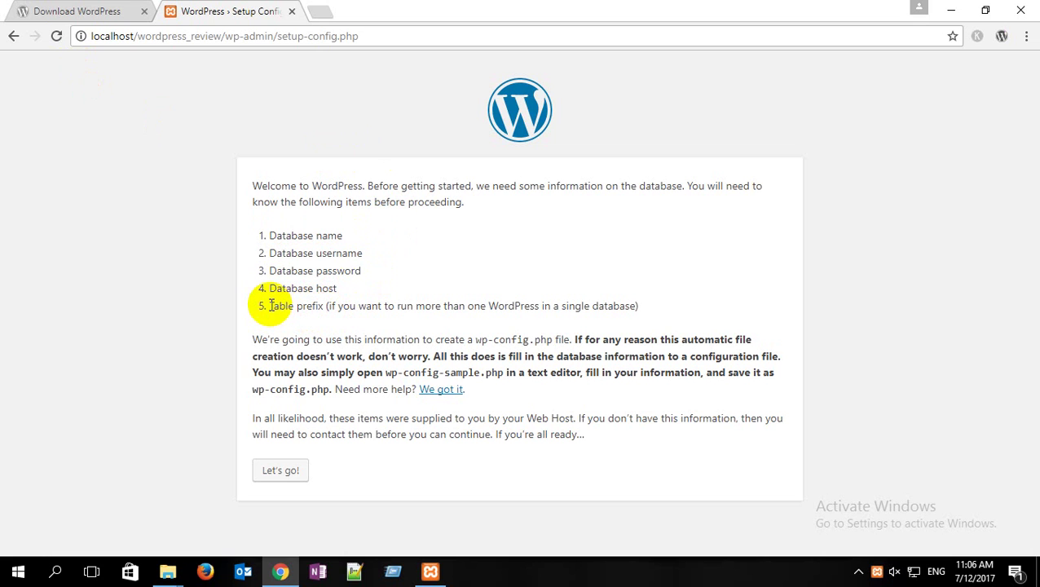
drag(270, 306, 344, 306)
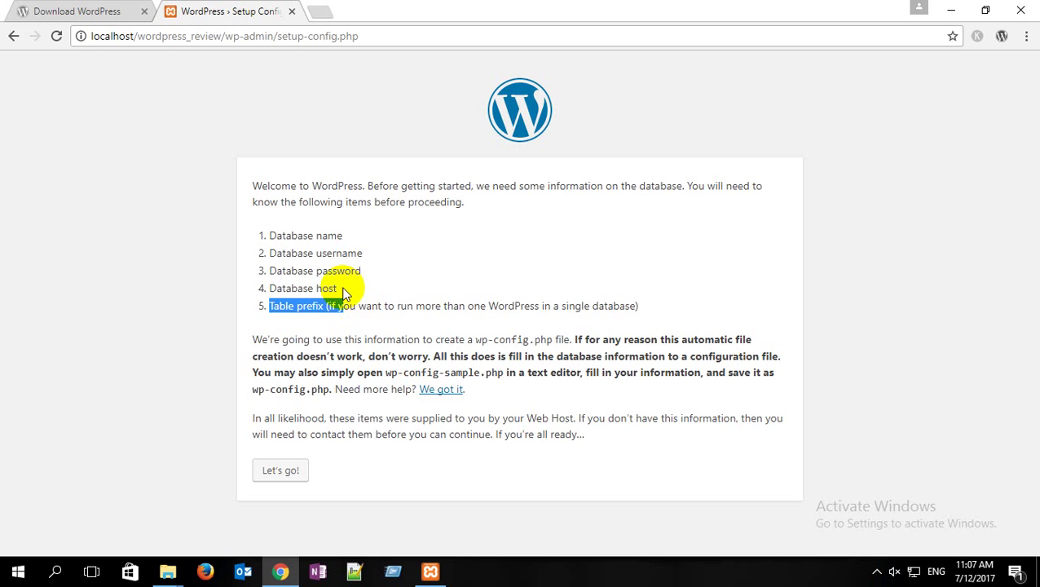
drag(337, 289, 265, 290)
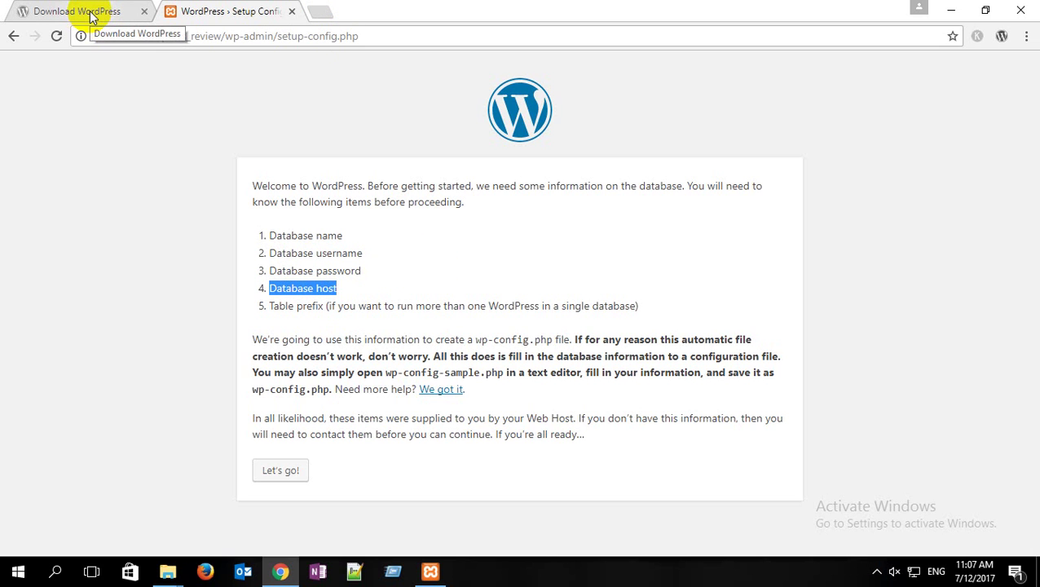
Step: Open the localhost XAMPP dashboard in a new tab and go to phpMyAdmin
click(320, 14)
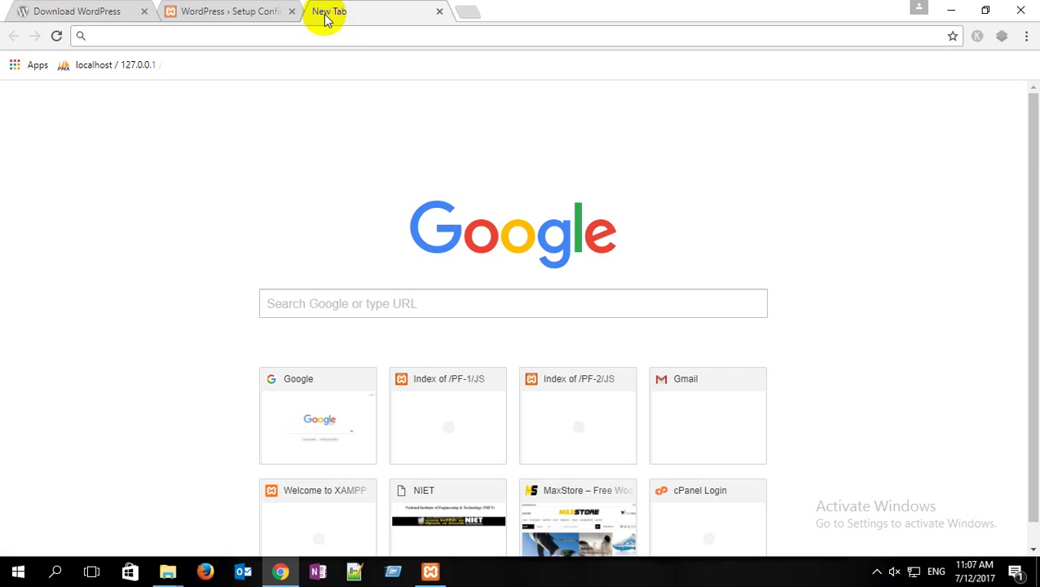
text(localhost)
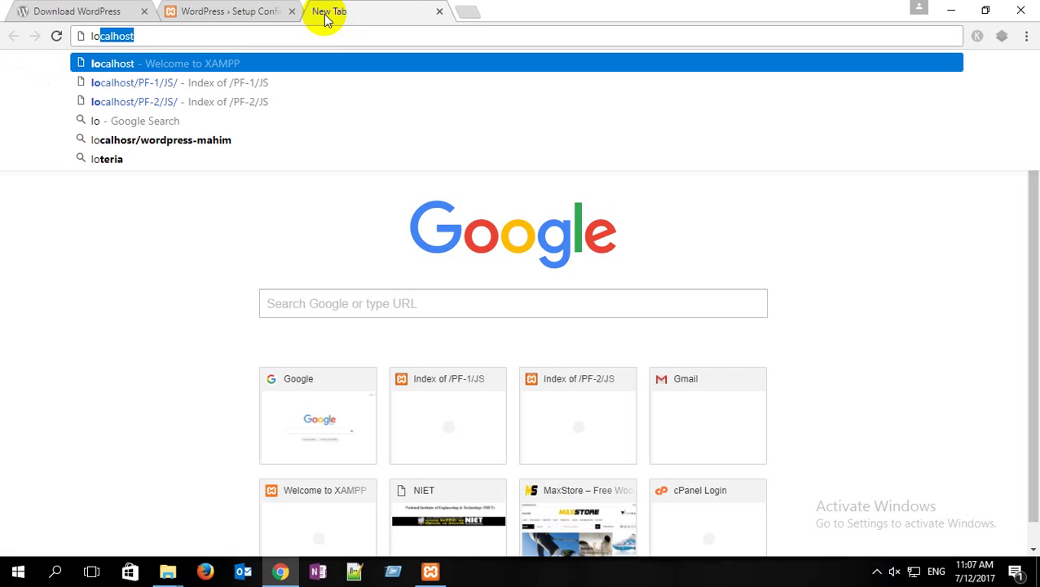
key(Return)
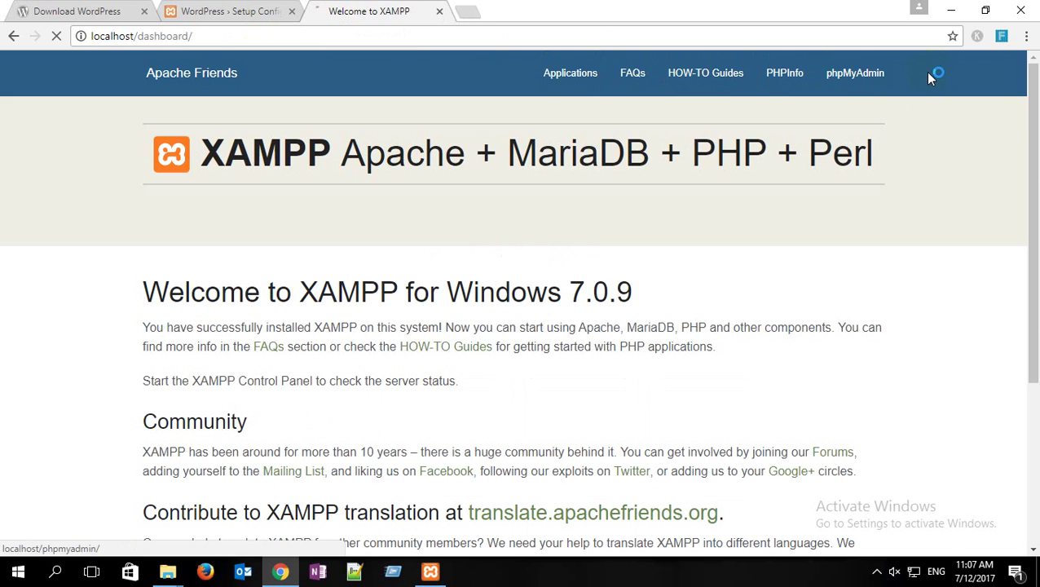
click(854, 82)
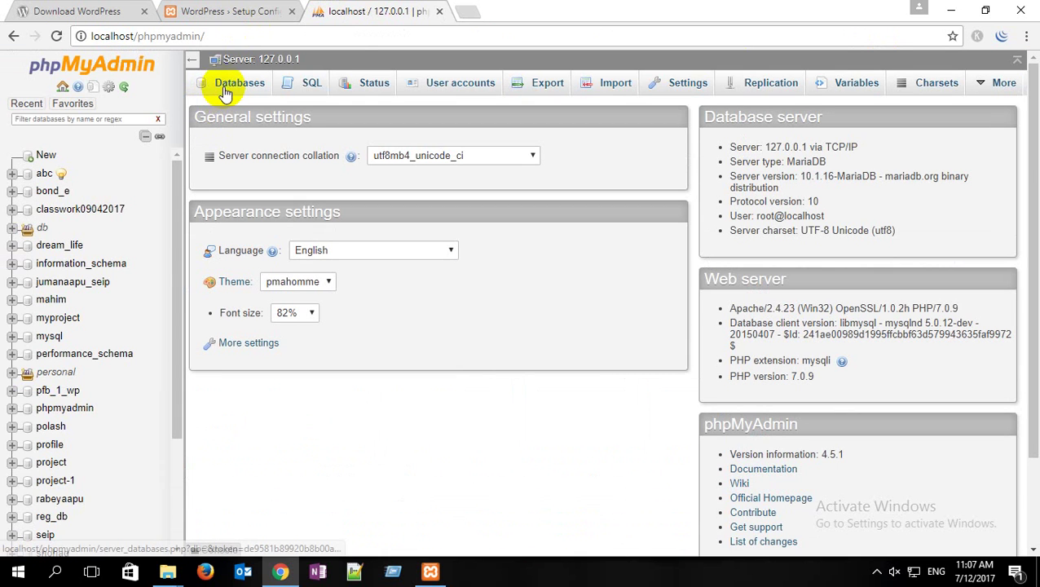
Step: Create the database wordpress_review under Databases and open it from the sidebar
click(241, 85)
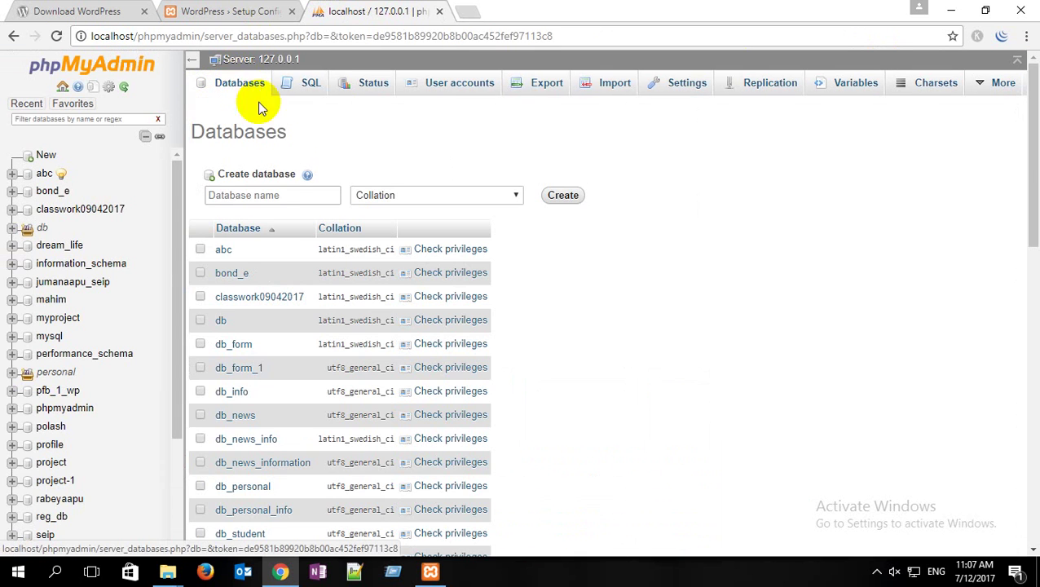
click(274, 194)
text(wordpress_review)
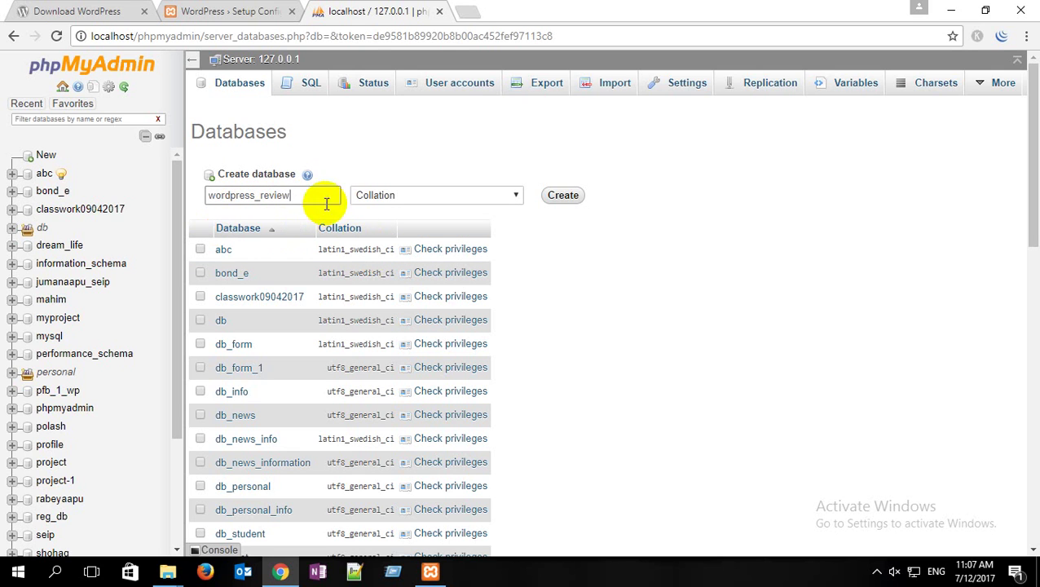
drag(303, 196, 206, 196)
key(ctrl+c)
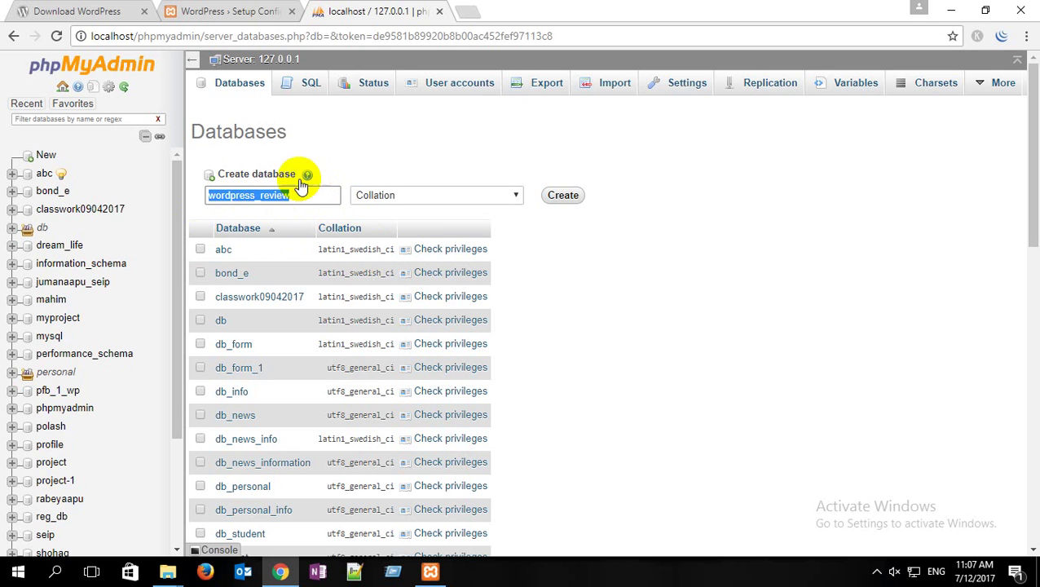
click(505, 159)
click(561, 195)
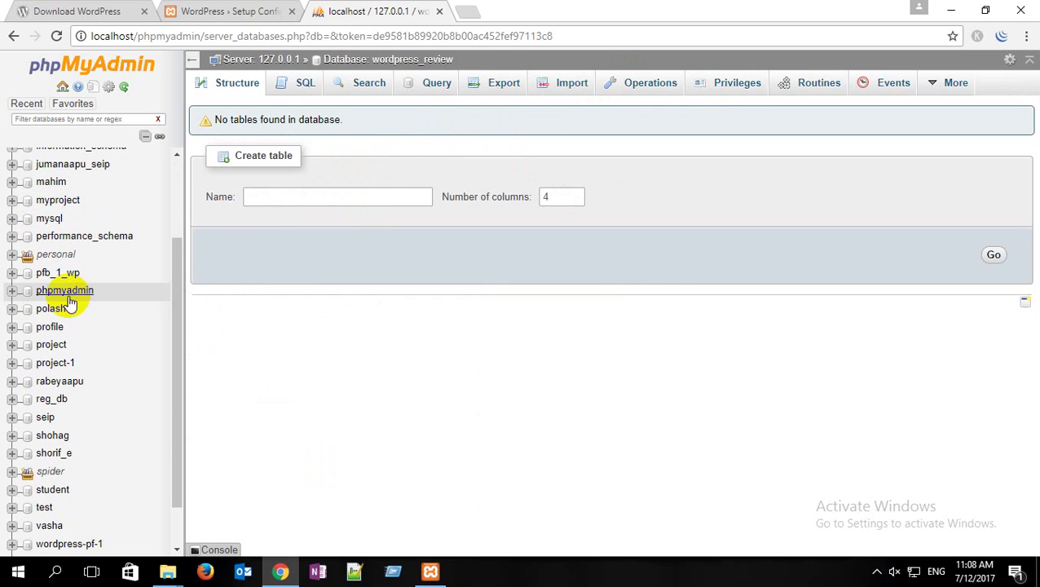
drag(176, 271, 179, 353)
click(107, 524)
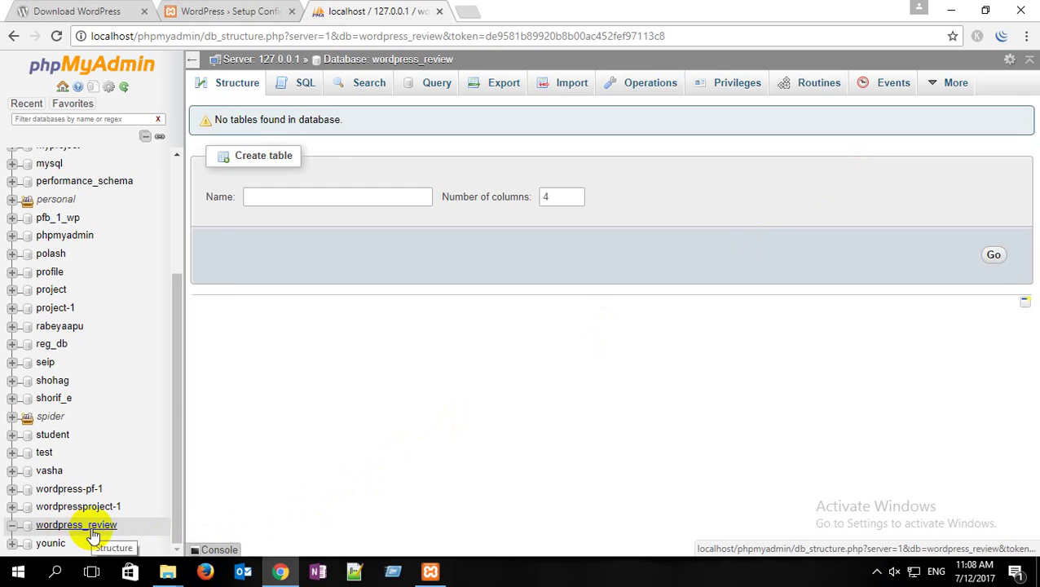
Step: Start a new user account named wordpress_review_user with host name set to Local
click(736, 92)
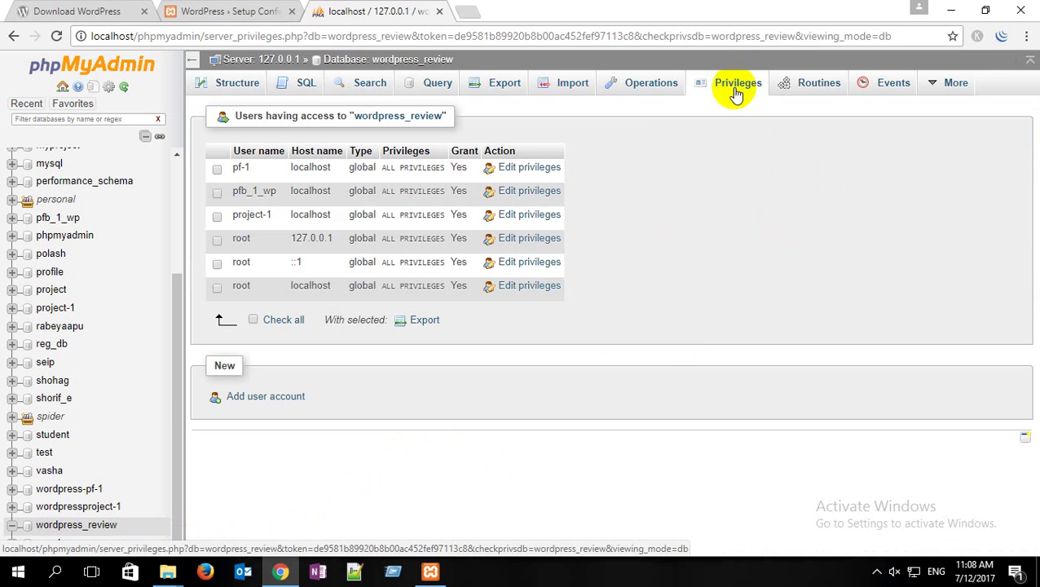
click(285, 398)
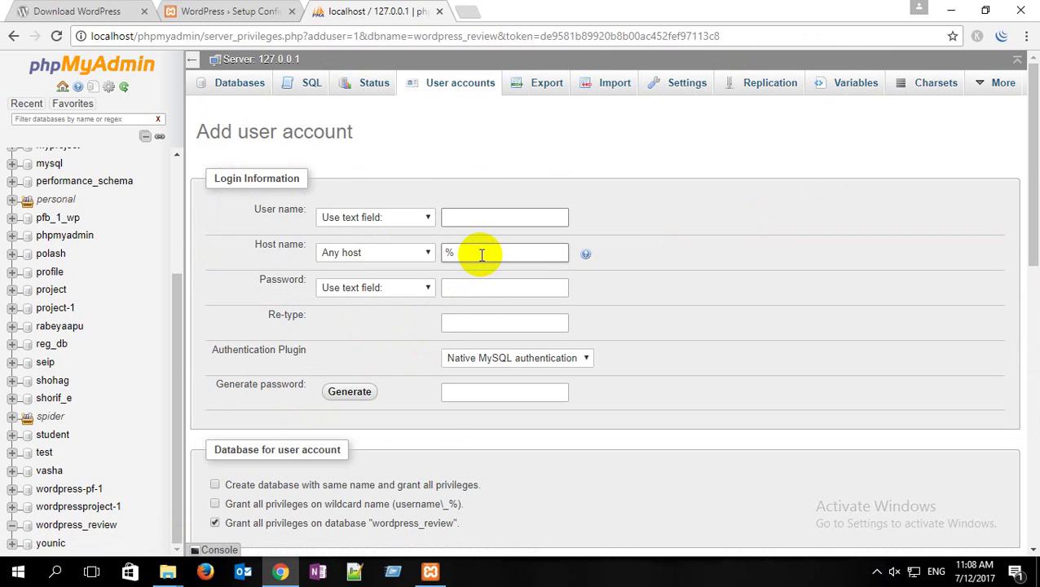
key(ctrl+v)
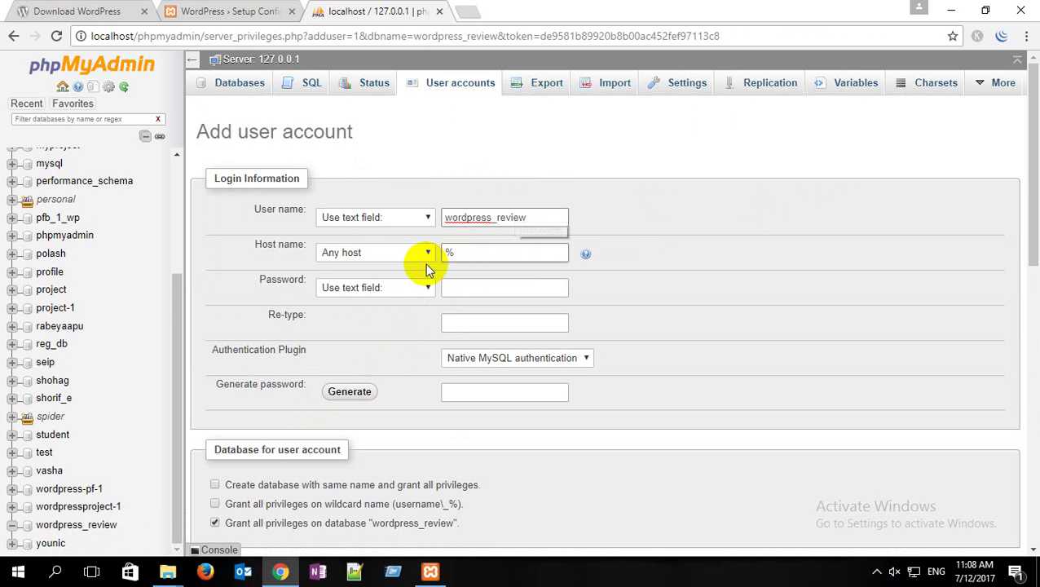
click(528, 217)
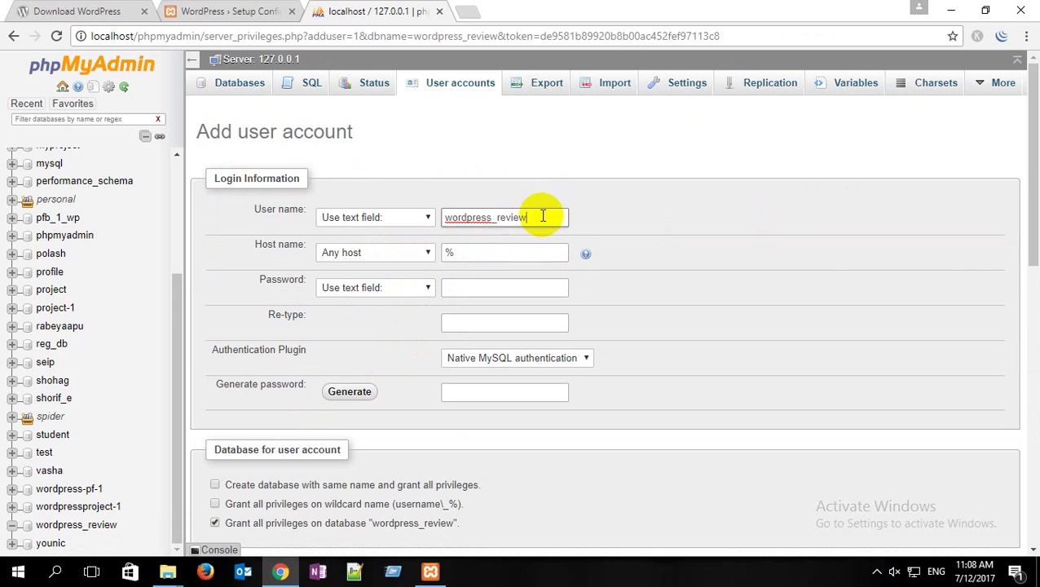
text(_)
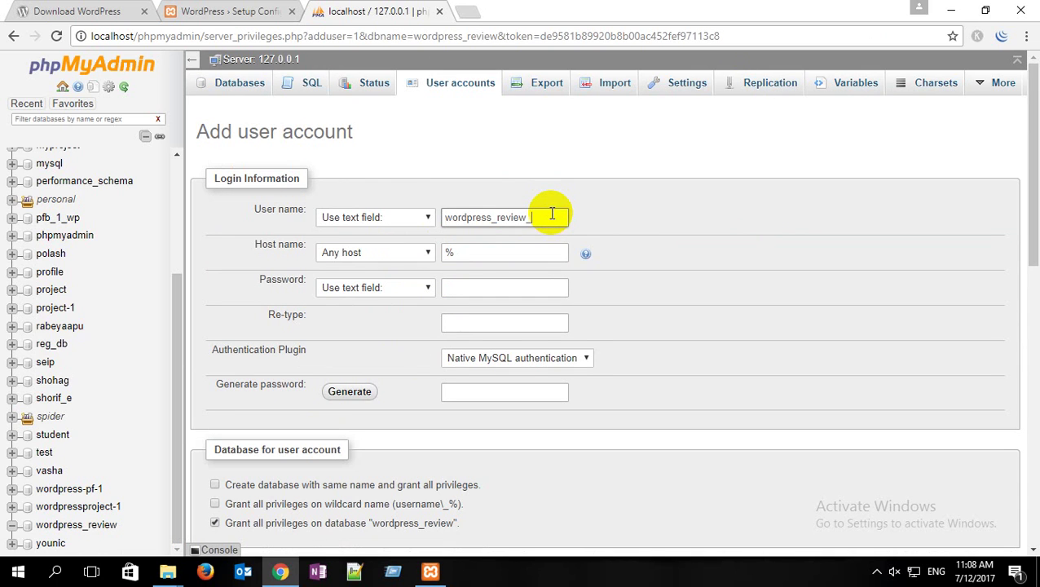
text(user)
drag(556, 217, 448, 220)
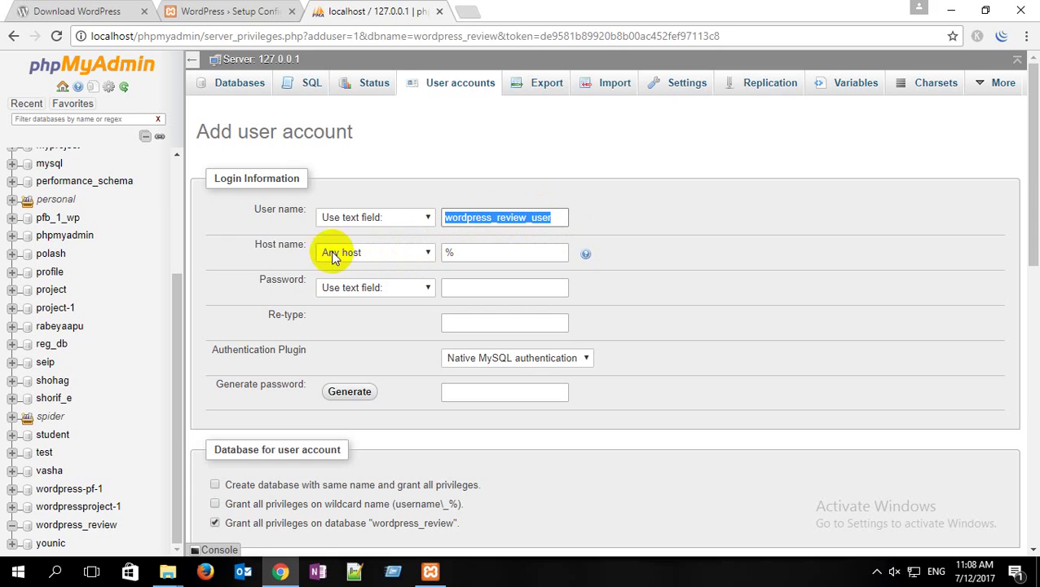
click(396, 251)
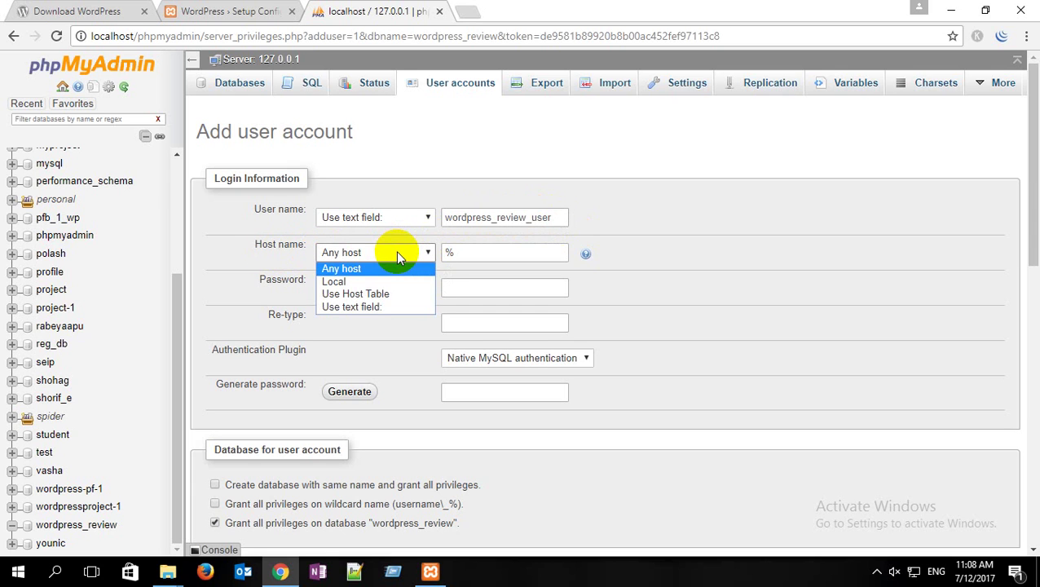
click(380, 281)
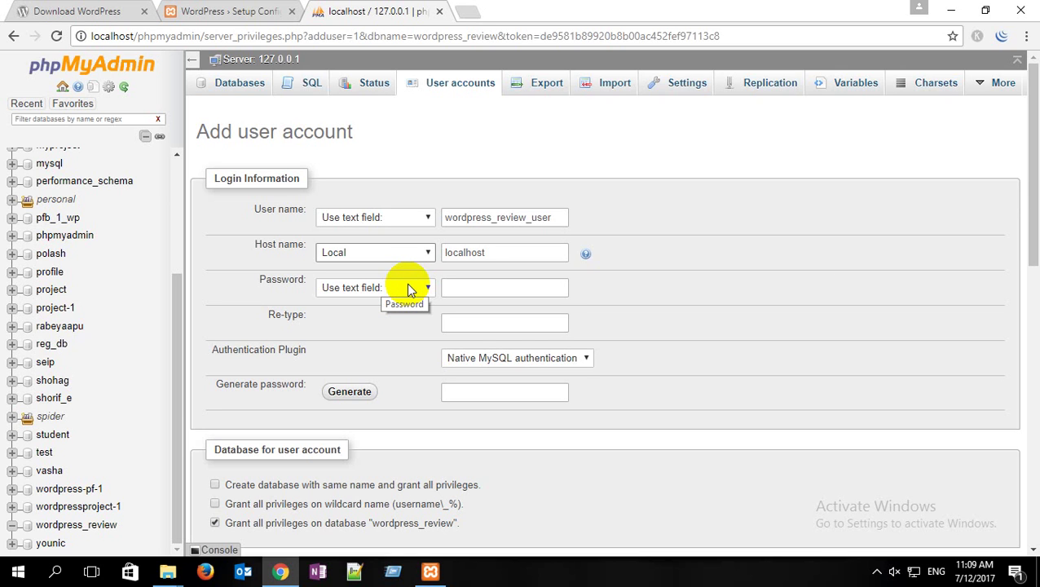
drag(552, 217, 440, 222)
key(ctrl+c)
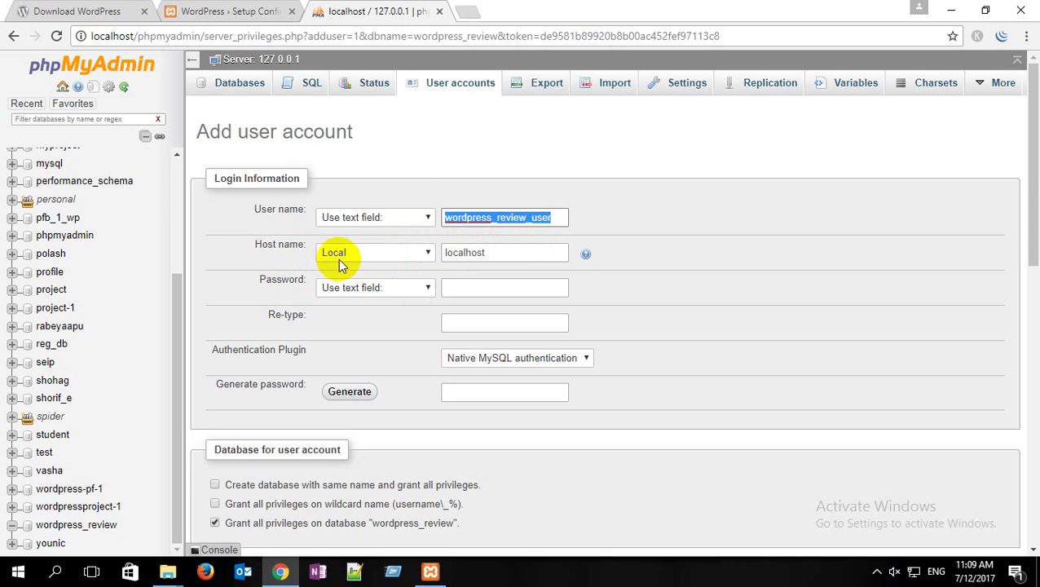
click(359, 252)
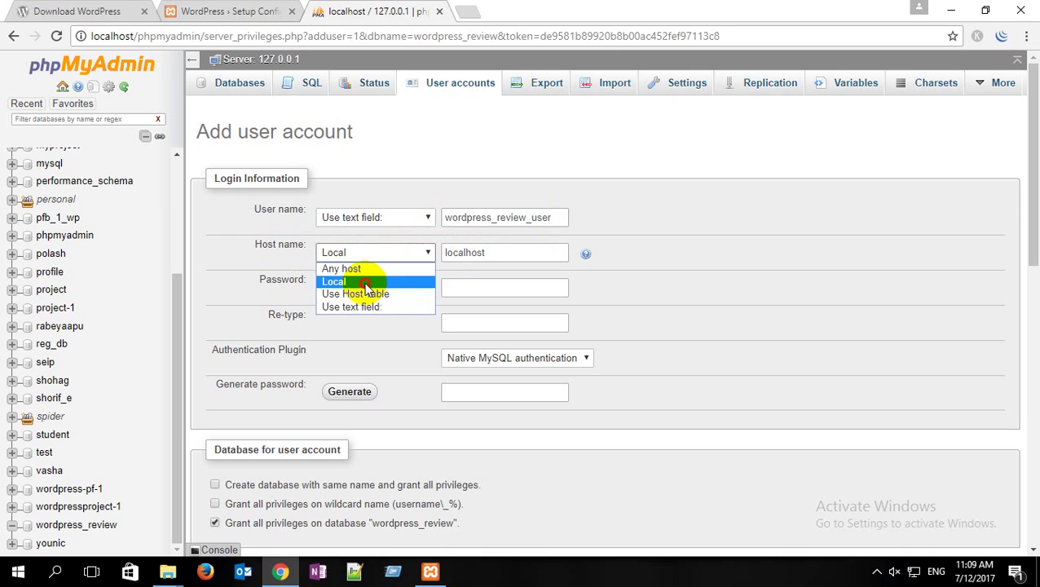
click(364, 282)
Step: Enter and confirm a password for the new database user
click(456, 282)
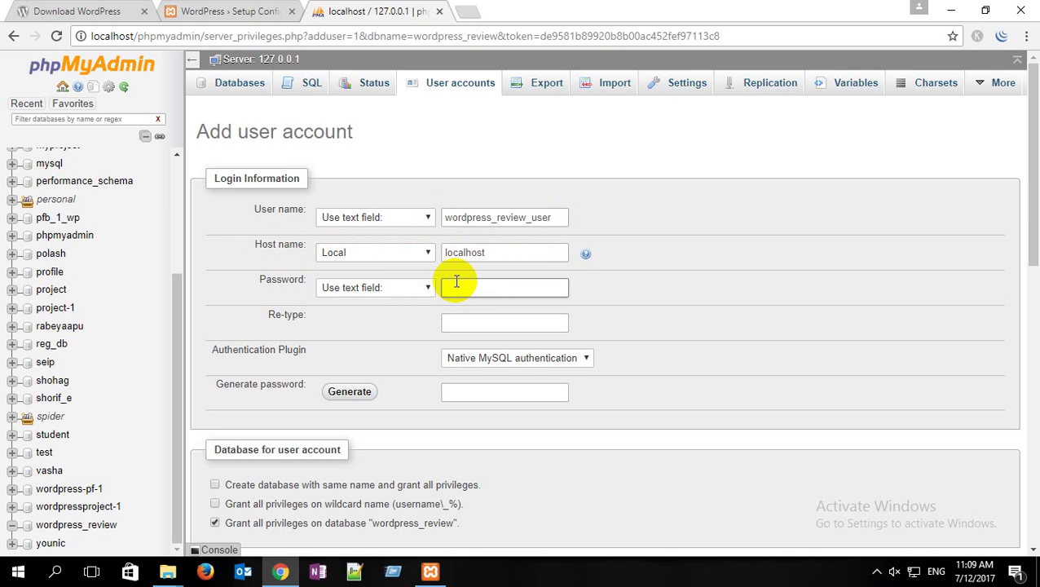
drag(476, 285, 425, 288)
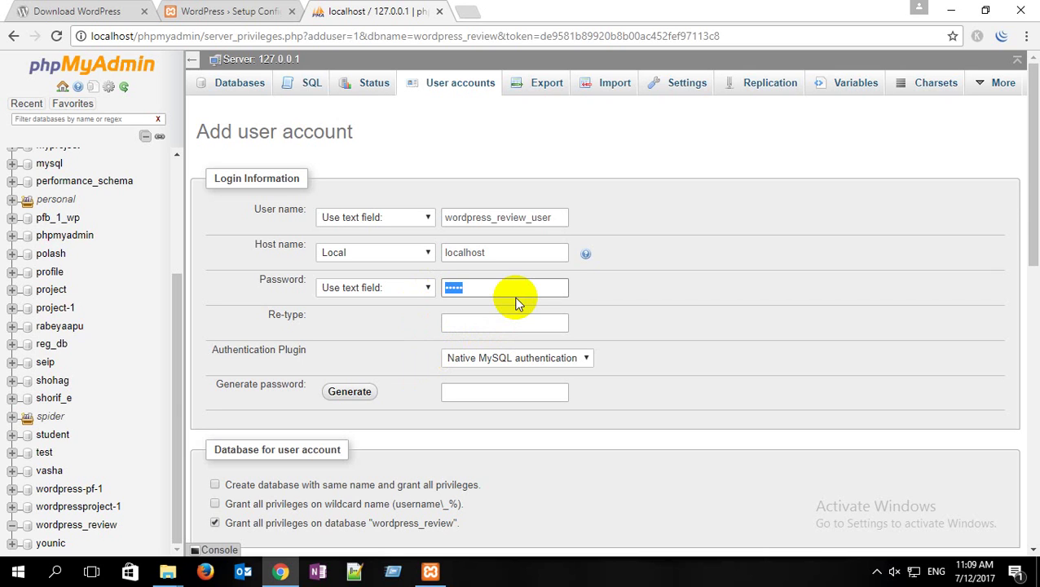
click(494, 324)
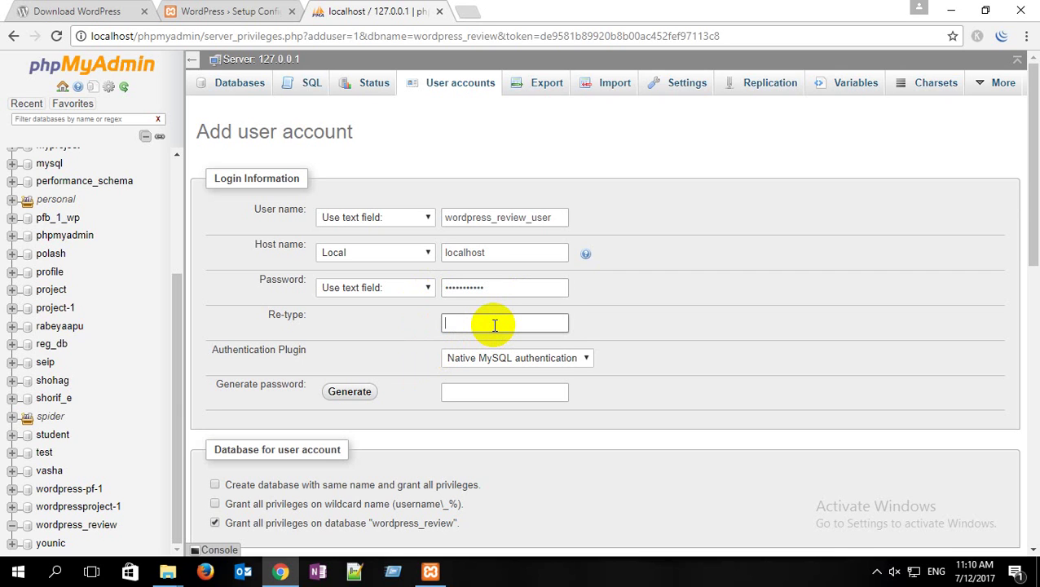
text(•••••••••••)
Step: Grant all global privileges, create the user, then open the wordpress_review database
scroll(399, 313, down, 2)
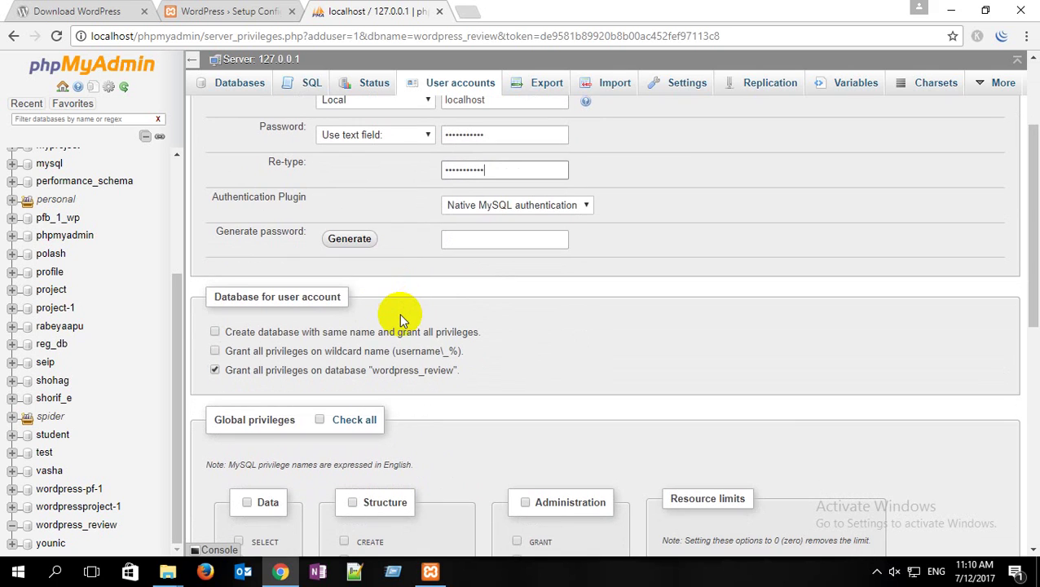
click(319, 420)
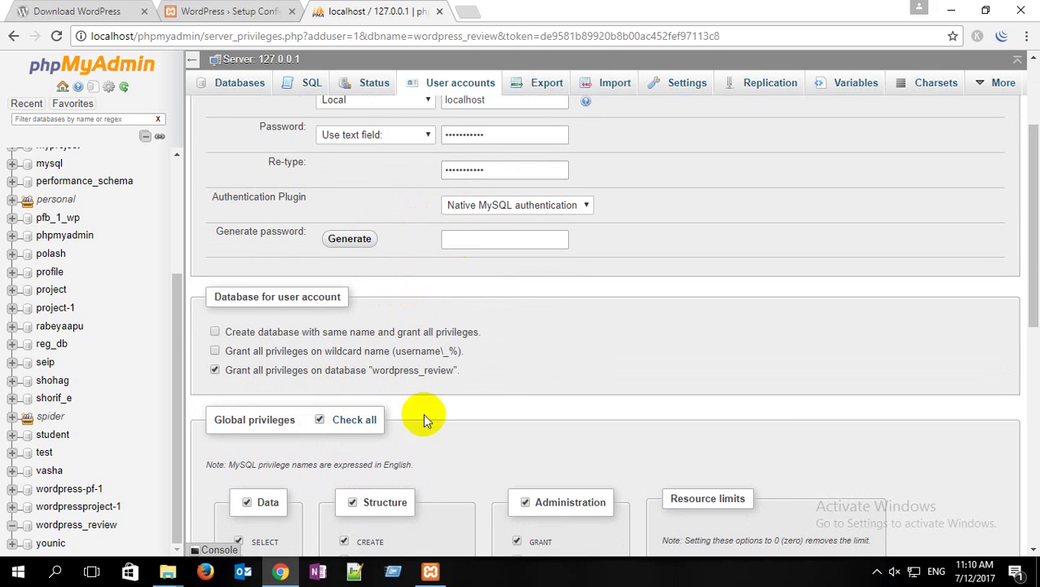
scroll(525, 369, down, 7)
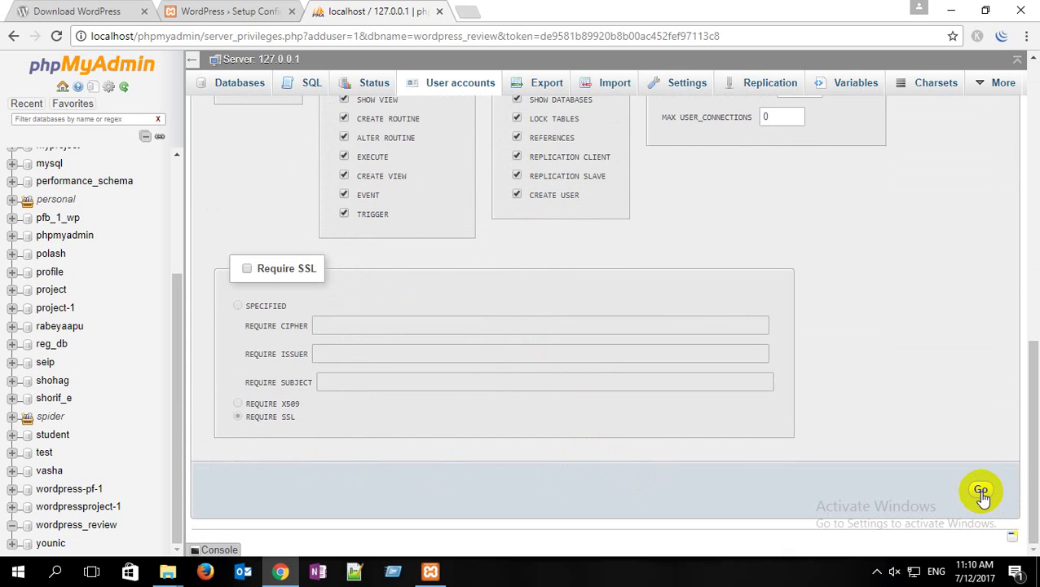
click(981, 490)
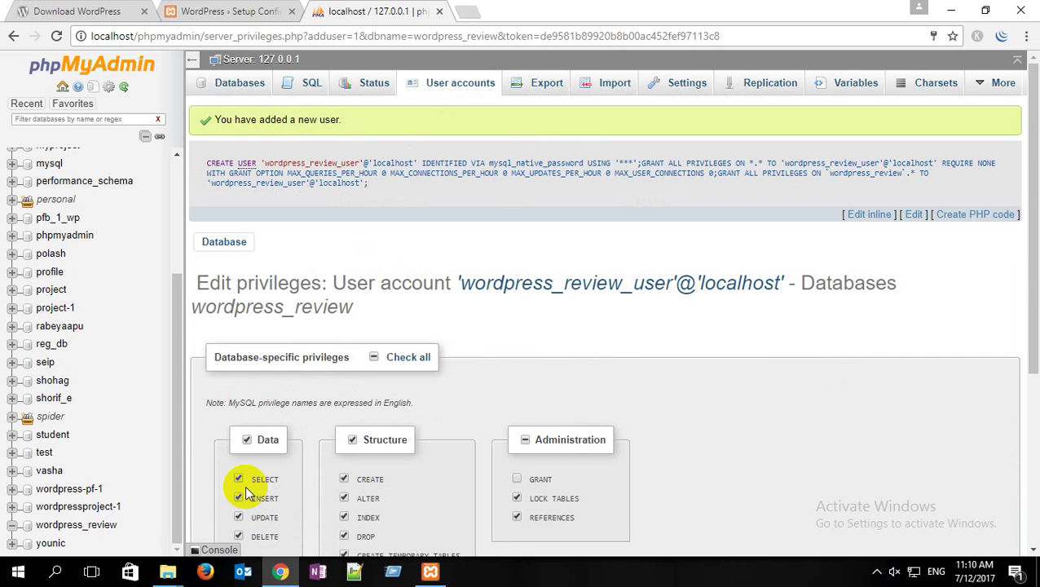
click(109, 526)
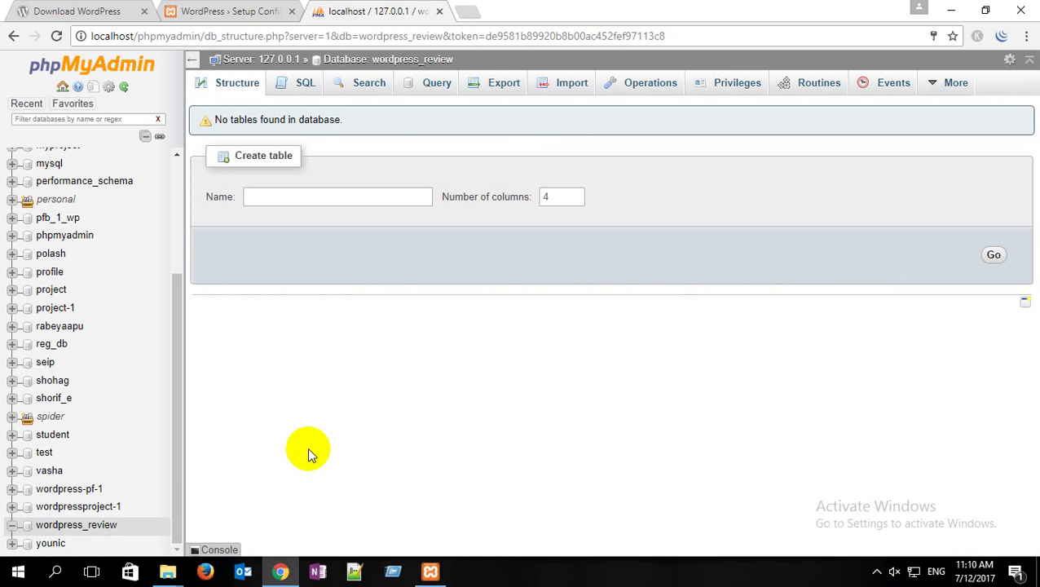
drag(383, 11, 244, 7)
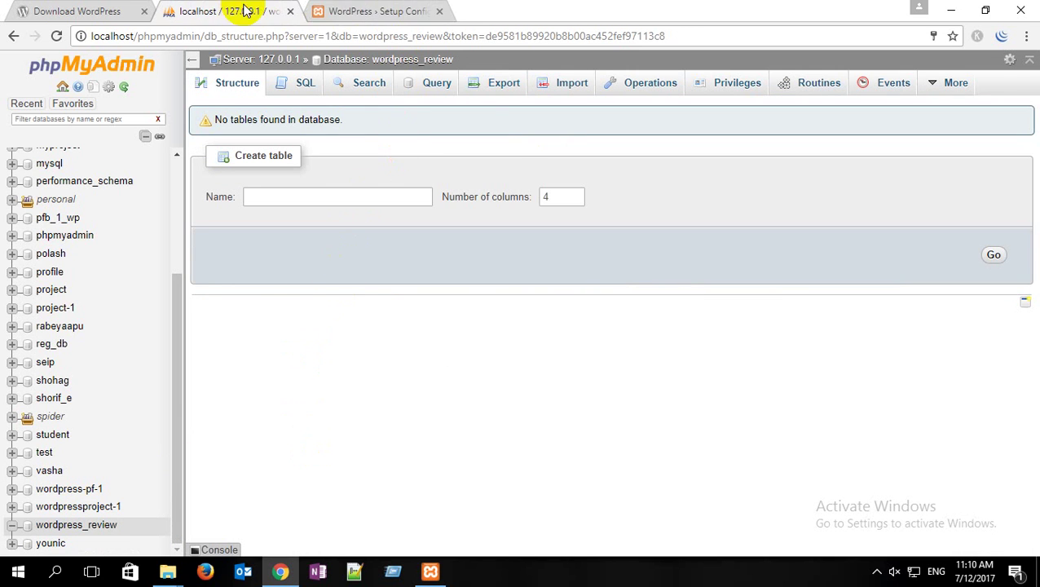
Step: Fill in database name wordpress_review, username wordpress_review_user and the database password
click(358, 8)
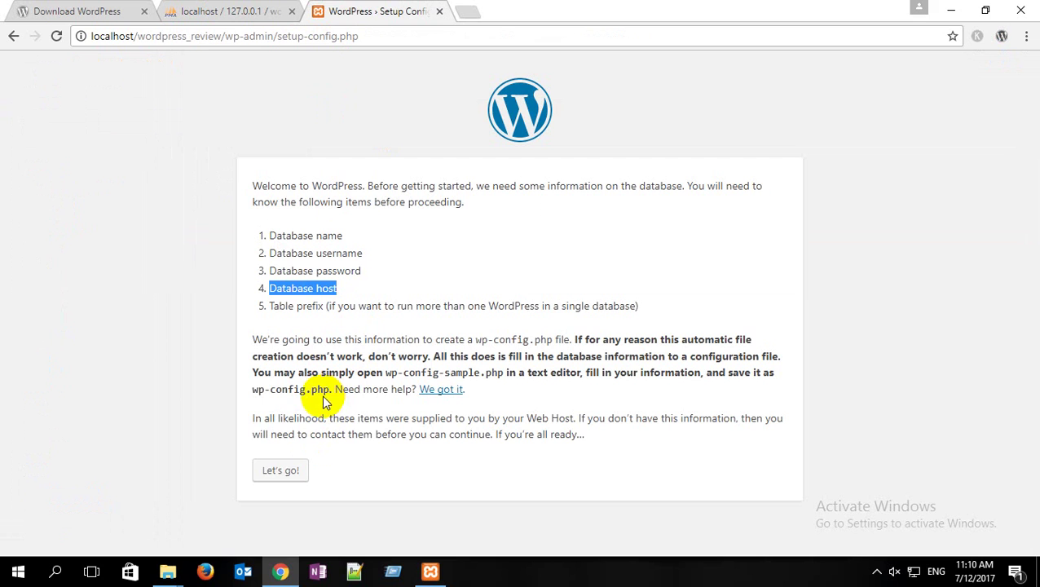
click(278, 470)
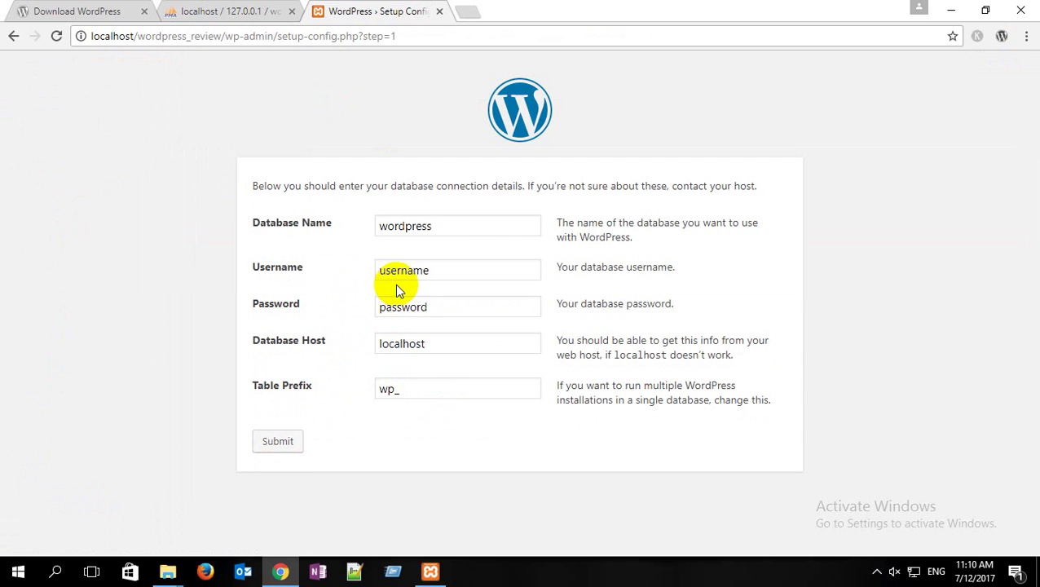
drag(456, 225, 353, 225)
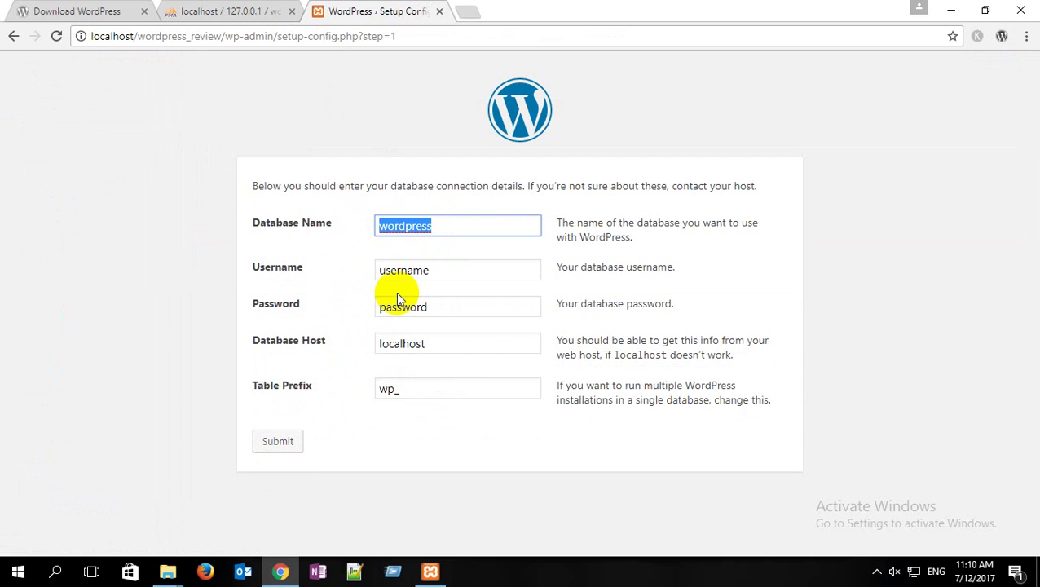
key(ctrl+v)
drag(494, 226, 469, 227)
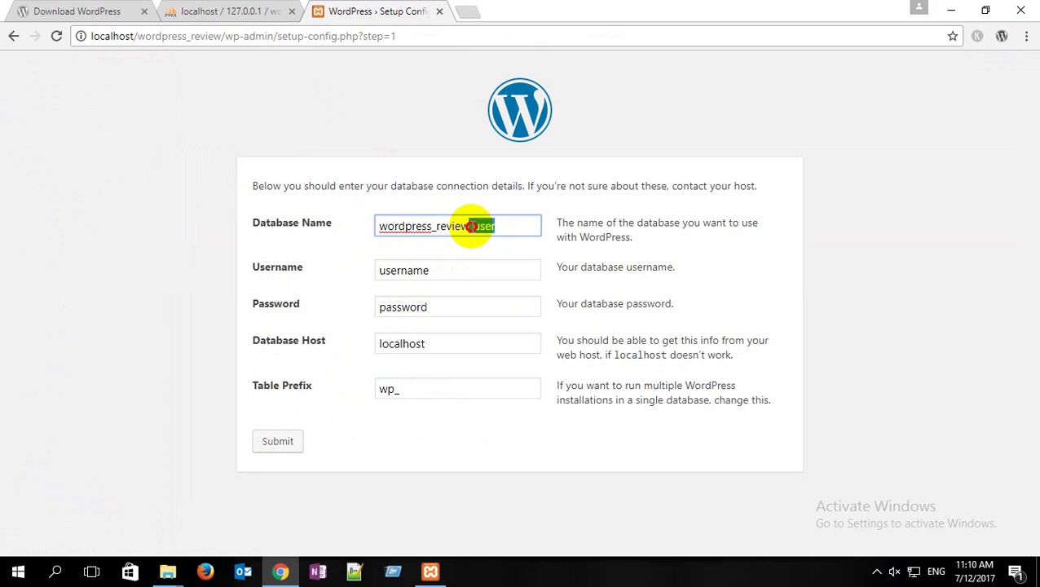
key(BackSpace)
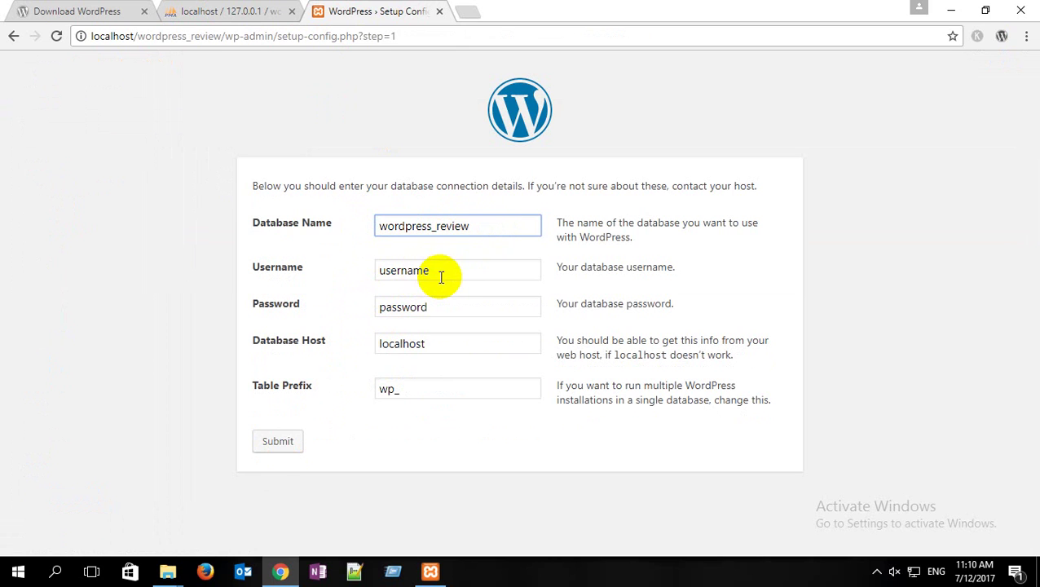
drag(440, 277, 338, 277)
key(ctrl+v)
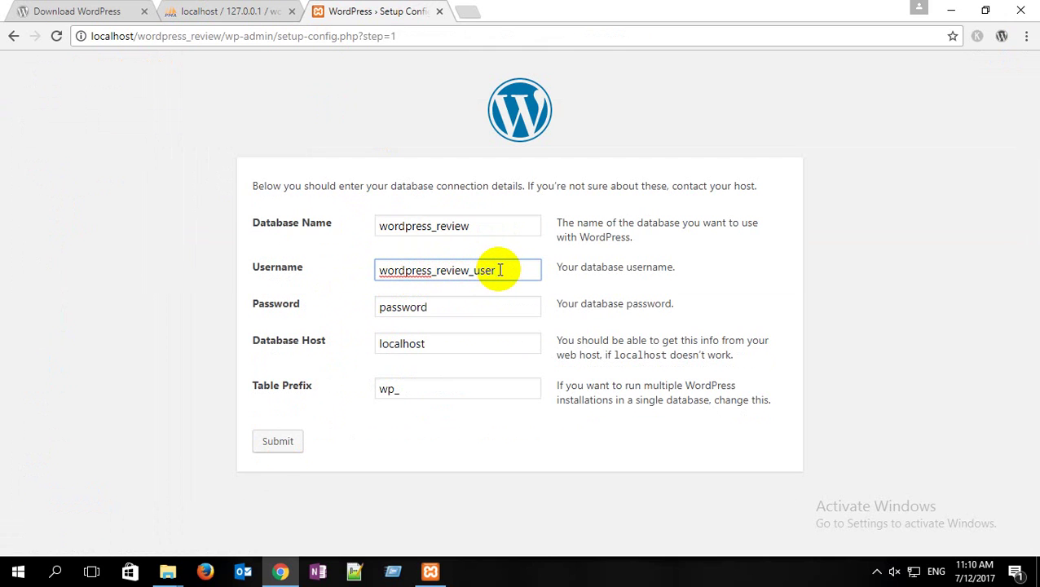
drag(437, 309, 320, 312)
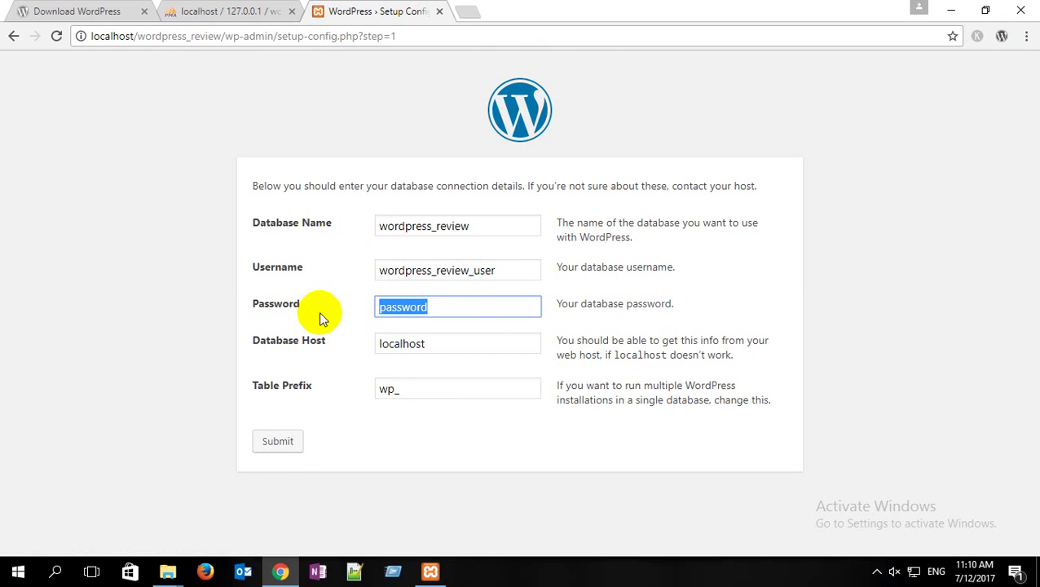
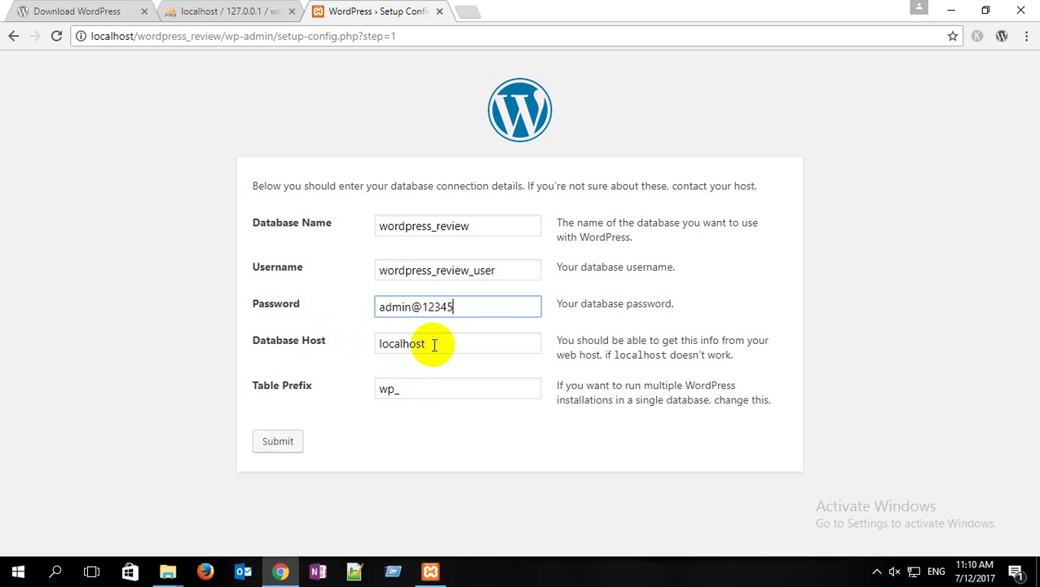
Step: Keep host localhost, set table prefix pf1, submit, and run the installation
double_click(383, 342)
double_click(385, 390)
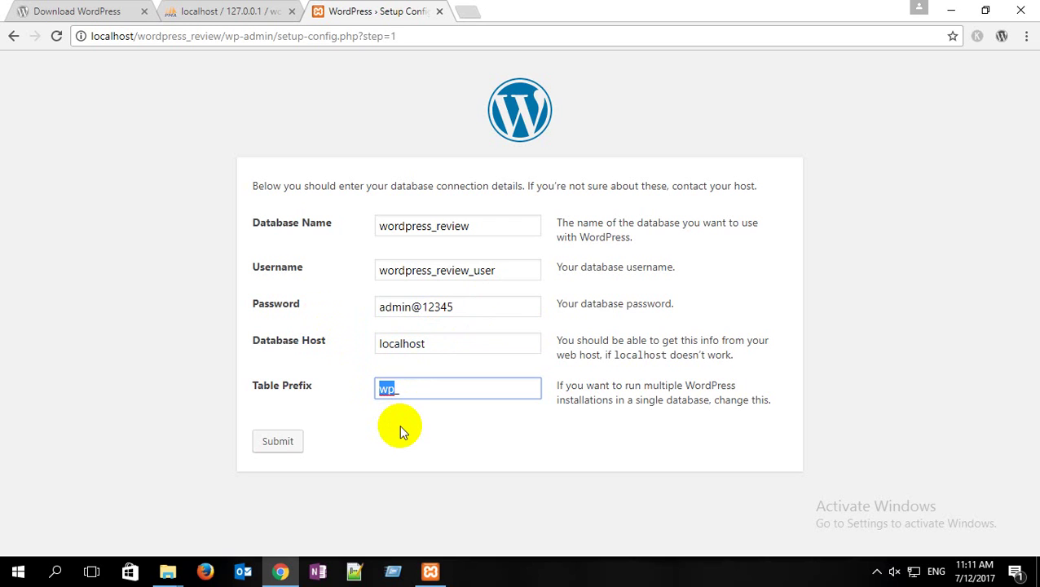
text(pf1)
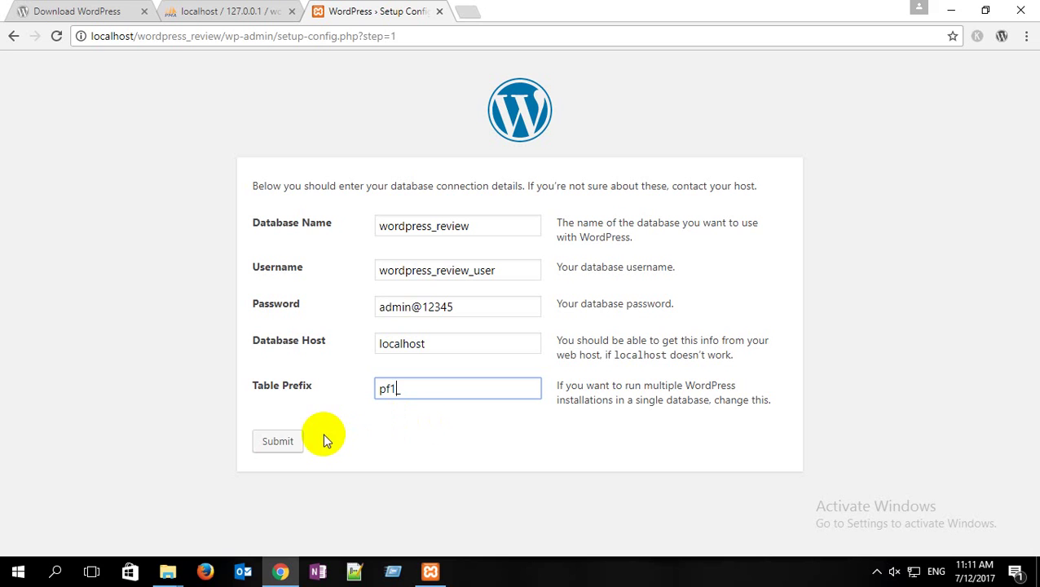
click(287, 443)
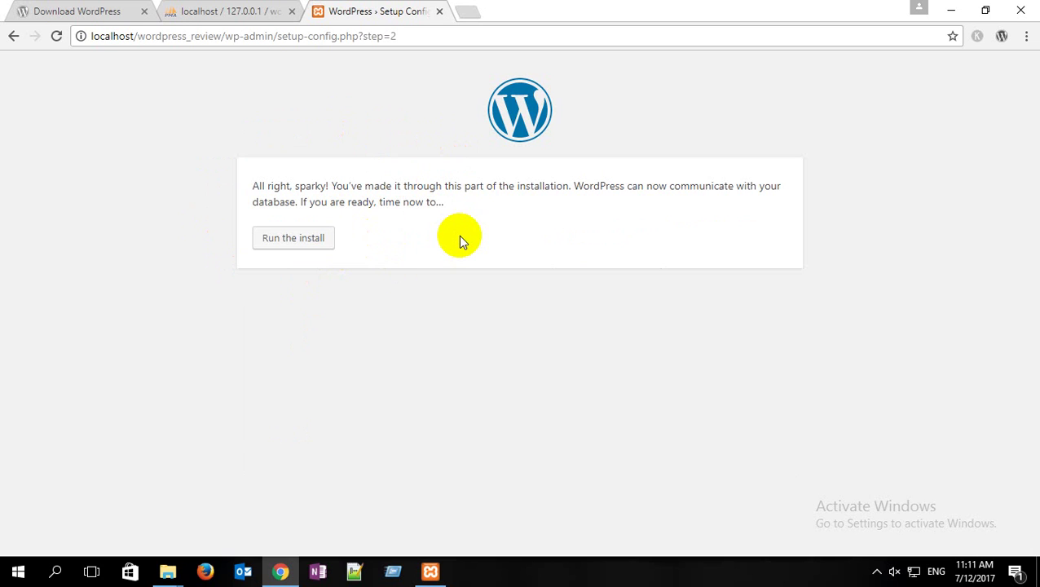
click(308, 245)
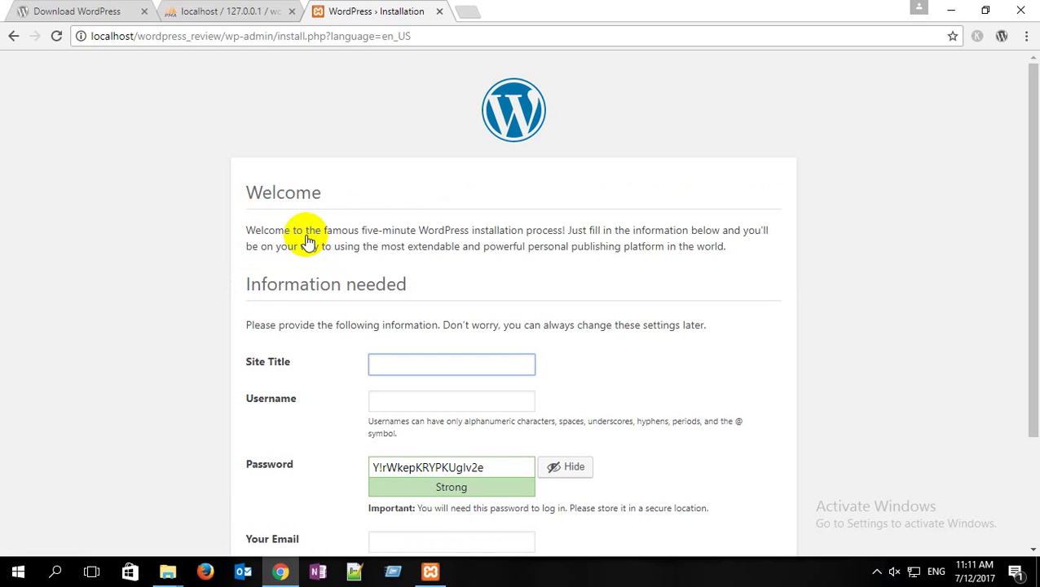
Step: Enter 'Professional Freelancing Batch-1' as the site title, then minimize Chrome and File Explorer
scroll(308, 241, down, 2)
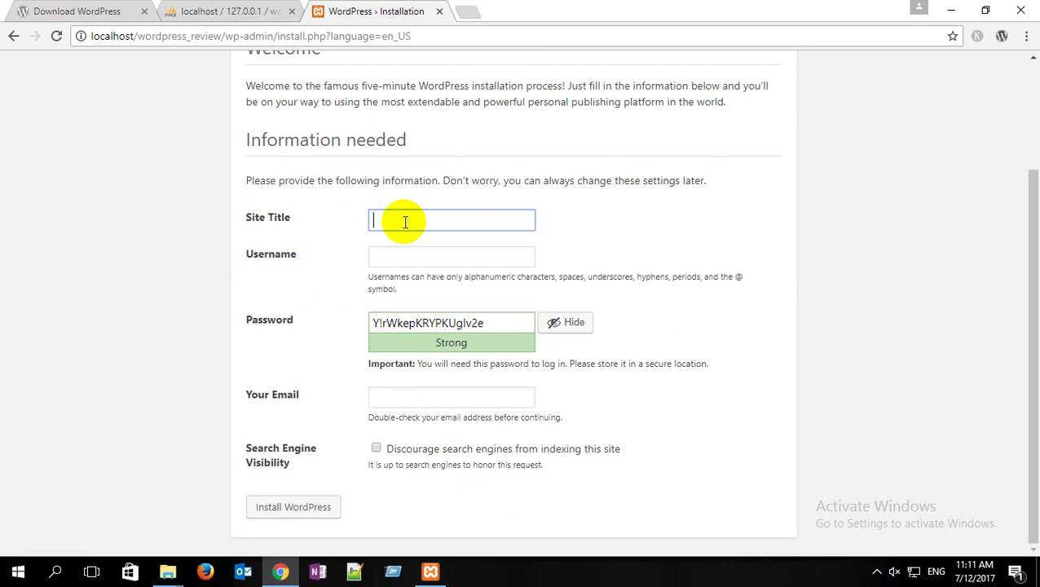
text(Professional Freelancing)
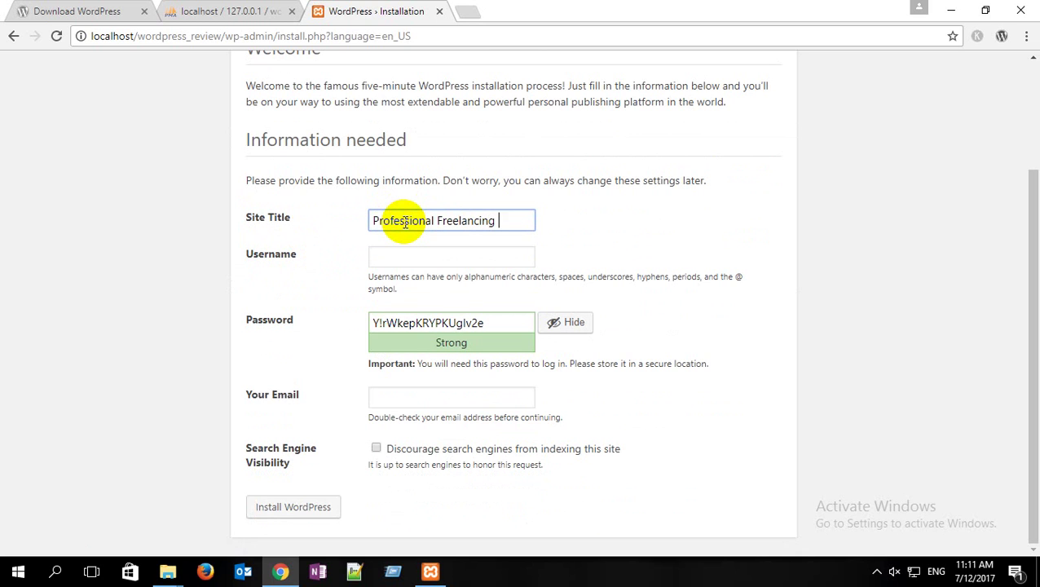
text( Batch-)
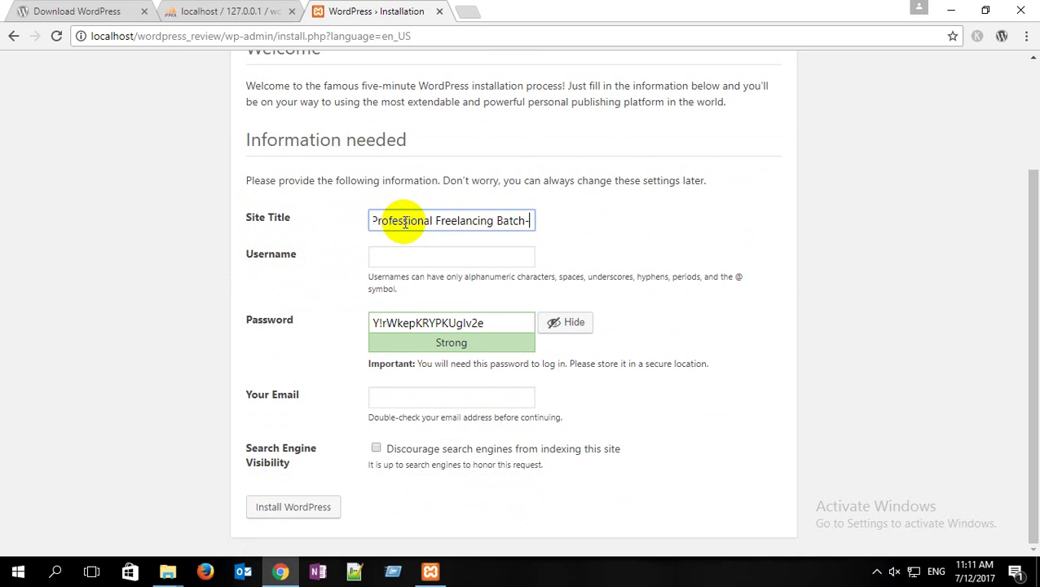
text(1)
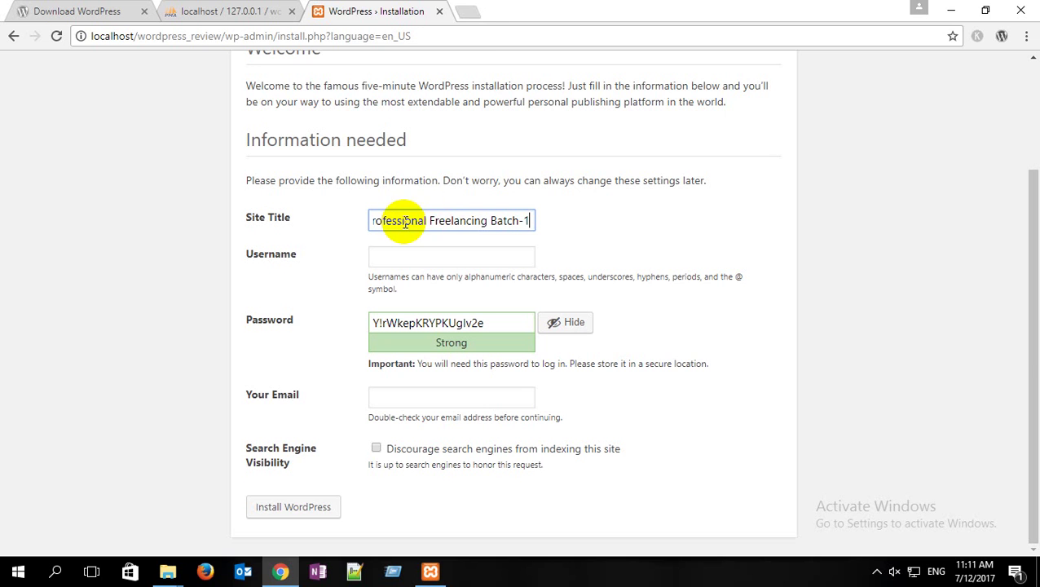
click(949, 10)
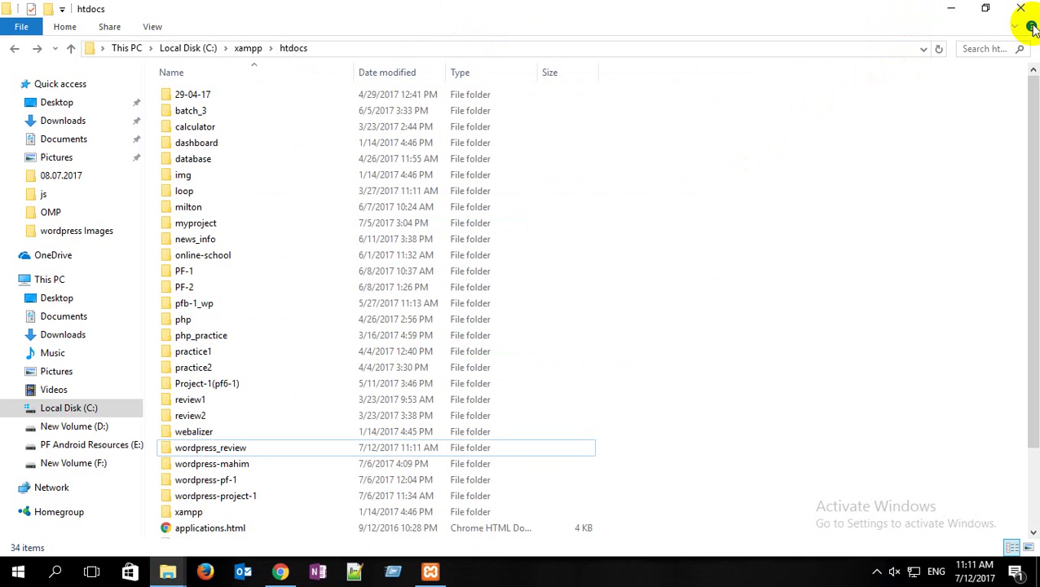
click(951, 9)
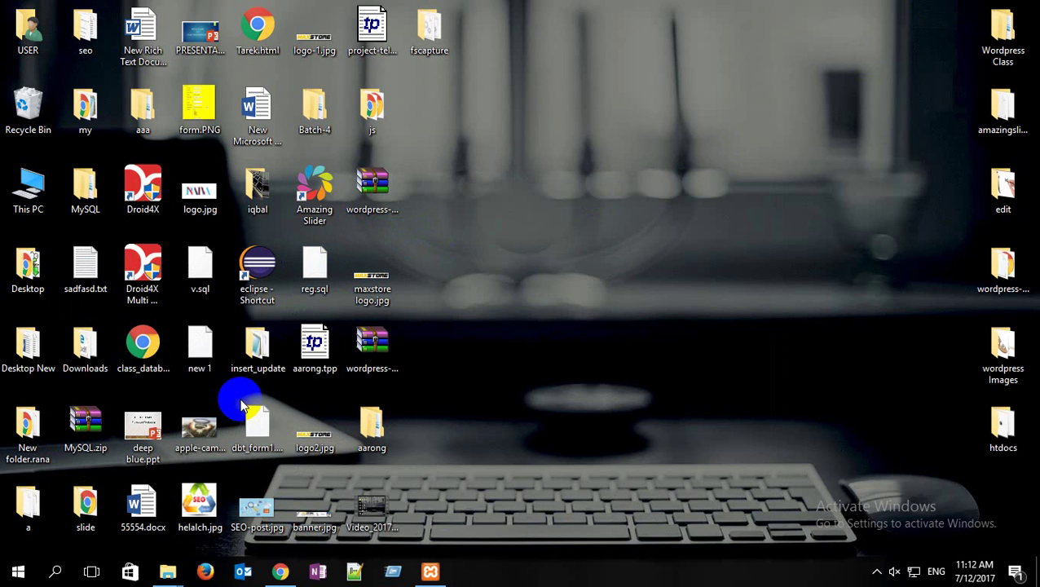
Step: Return to the install form and paste the admin username, then select the generated password
click(280, 572)
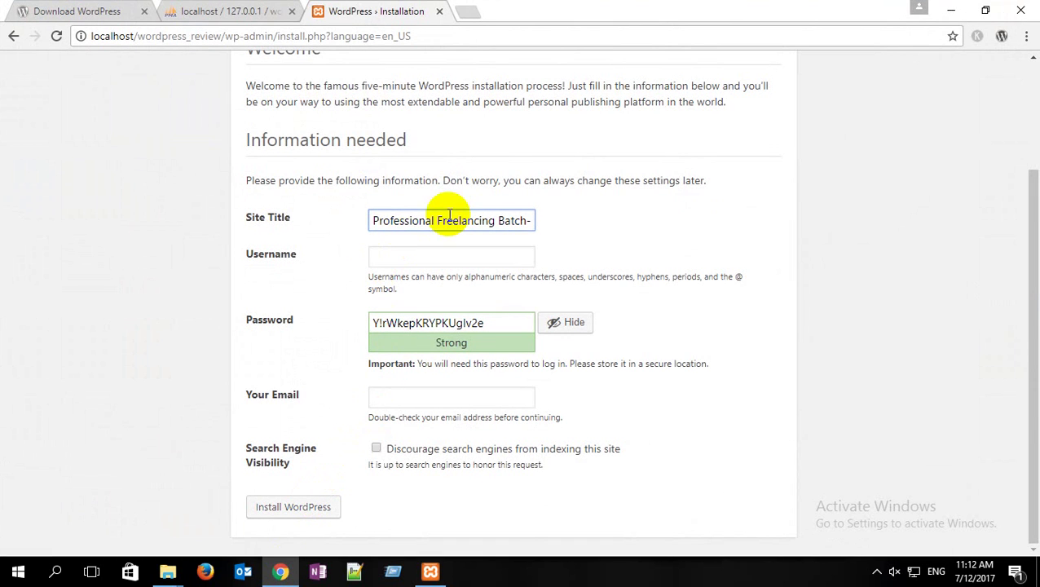
click(395, 260)
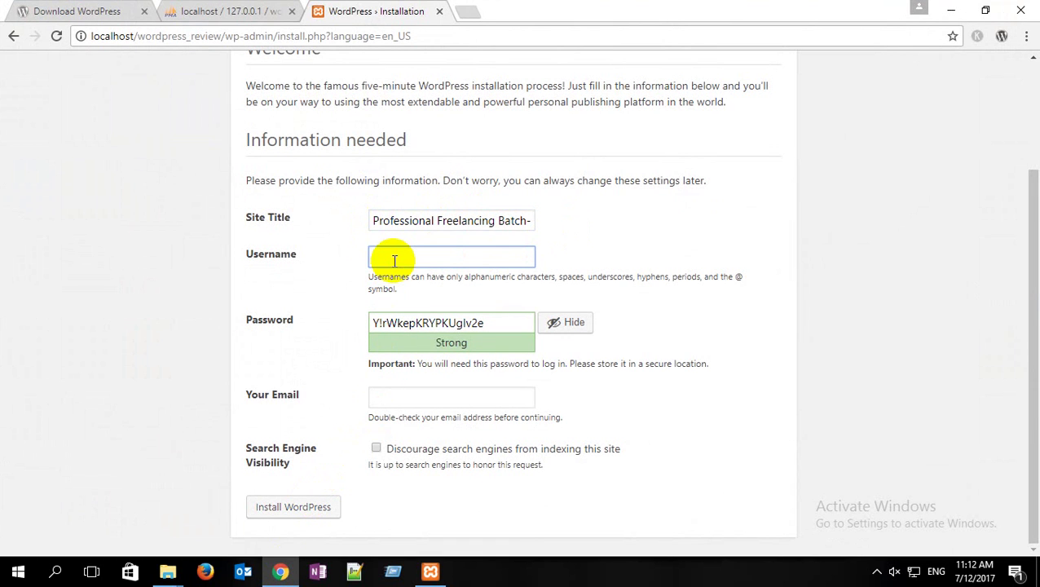
text(wordpress_review_user)
drag(488, 258, 308, 265)
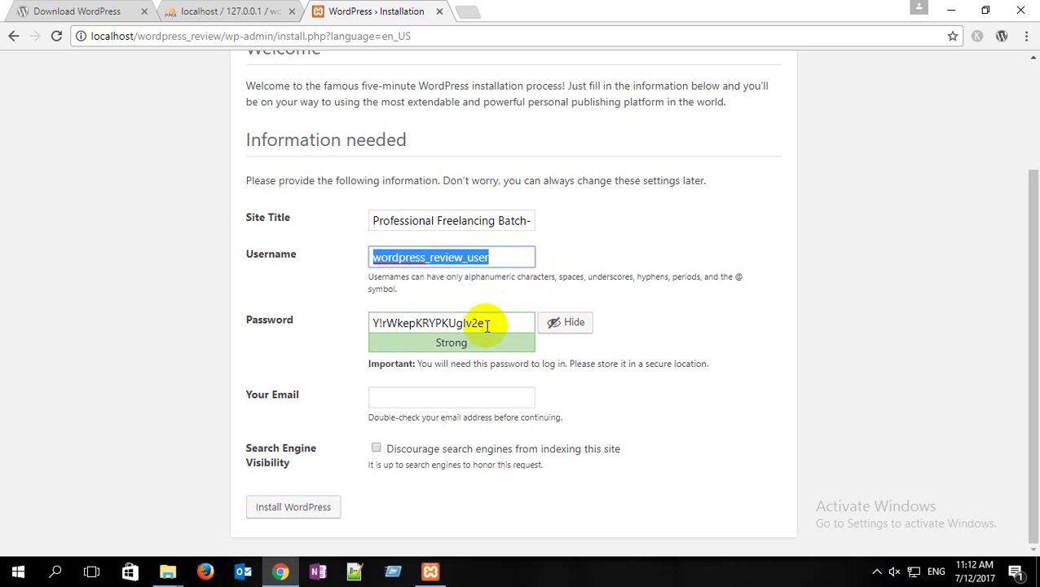
drag(489, 323, 361, 328)
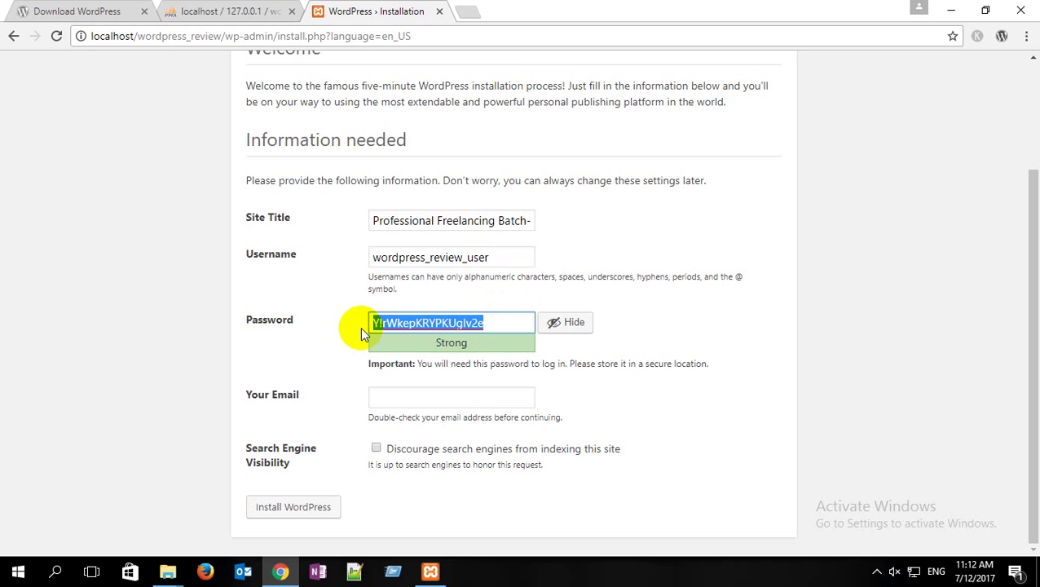
drag(487, 257, 372, 258)
drag(499, 322, 327, 323)
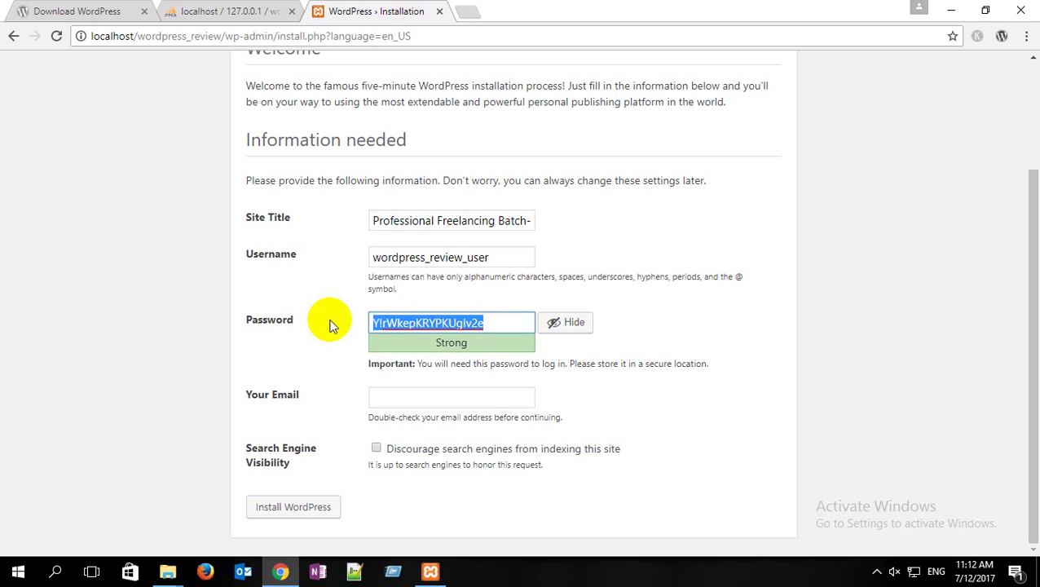
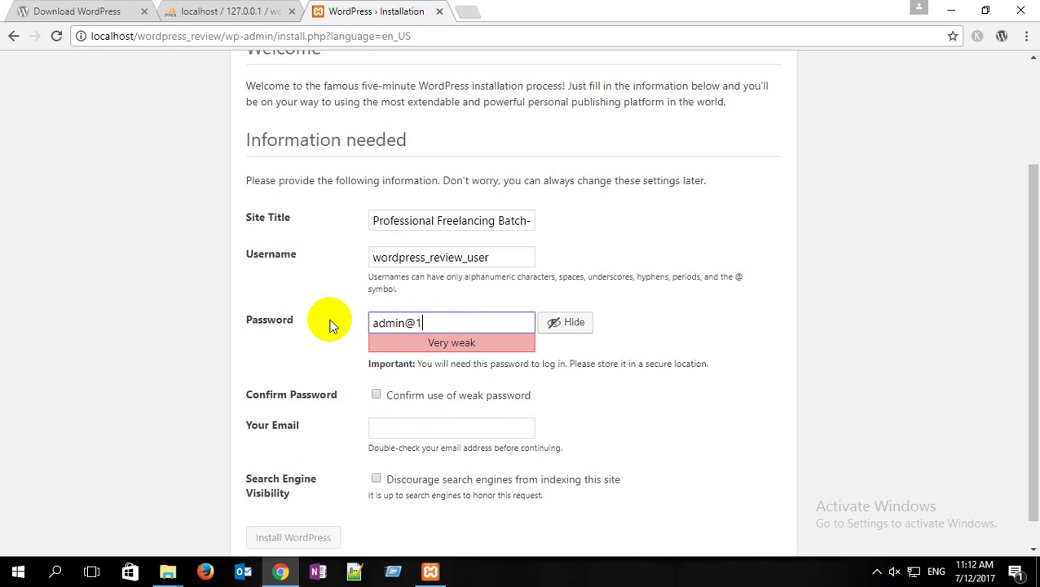
Step: Replace the generated admin password with a custom, very weak one
double_click(381, 323)
click(493, 257)
drag(493, 257, 360, 259)
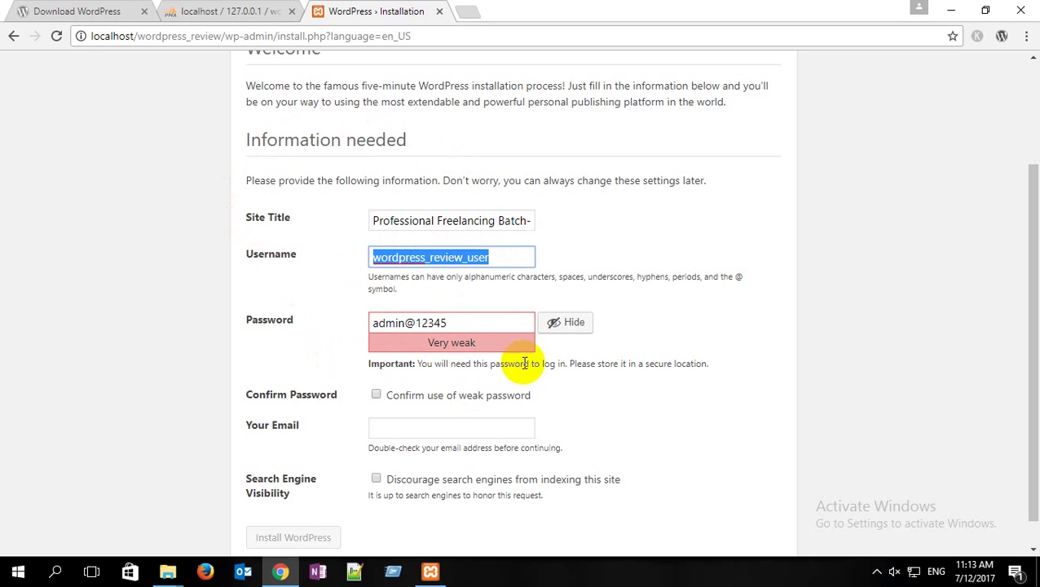
scroll(536, 424, up, 2)
scroll(314, 382, down, 2)
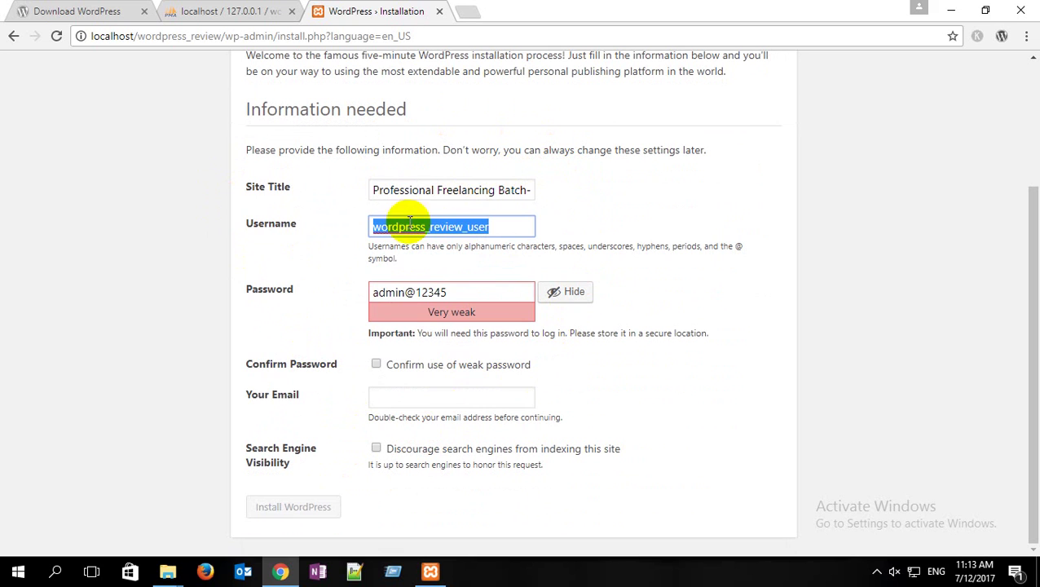
Step: Review the username and password, then tick 'Confirm use of weak password'
click(495, 231)
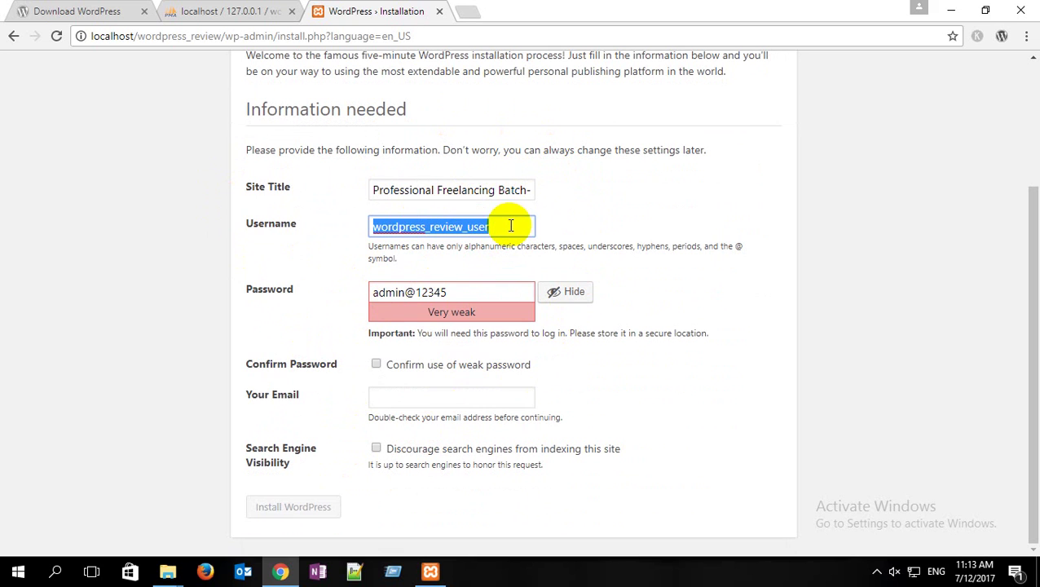
click(511, 226)
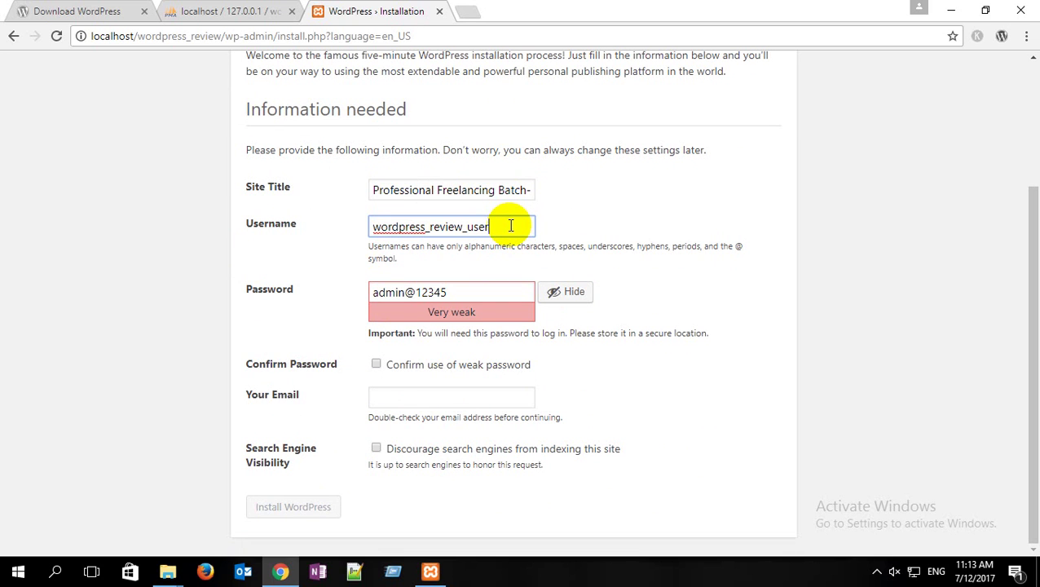
drag(514, 226, 319, 233)
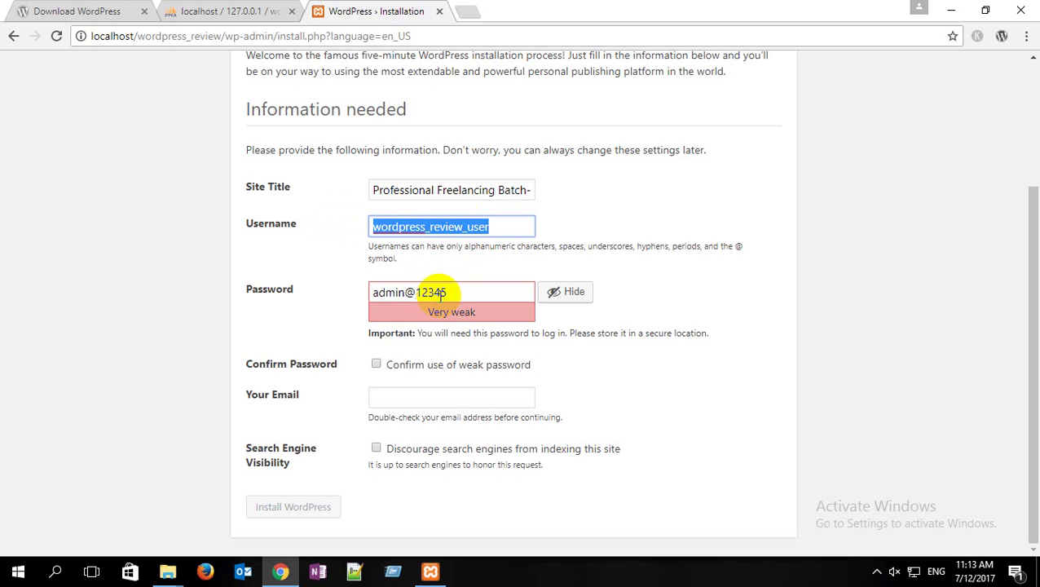
drag(474, 297, 345, 294)
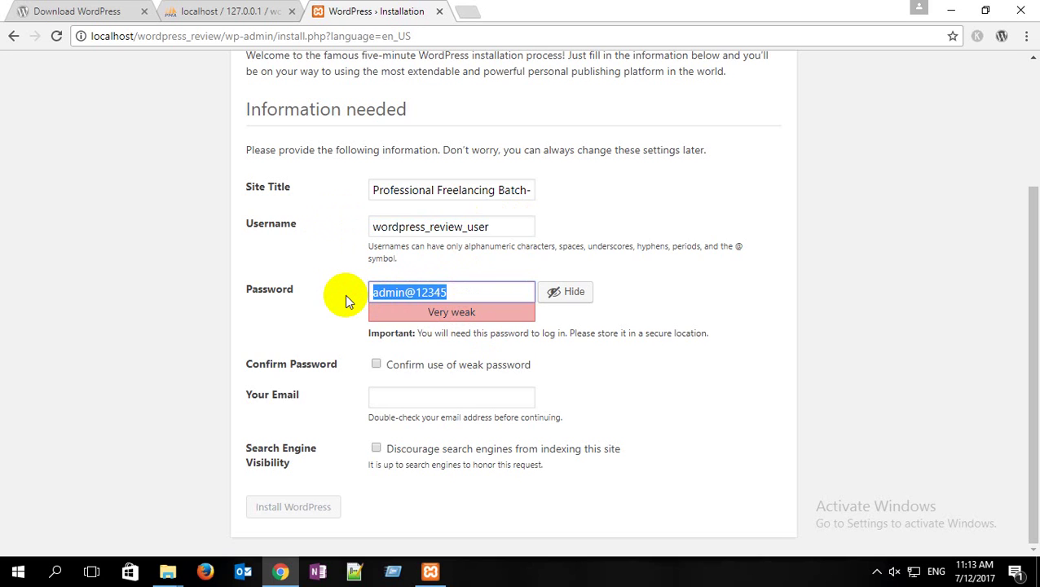
click(377, 366)
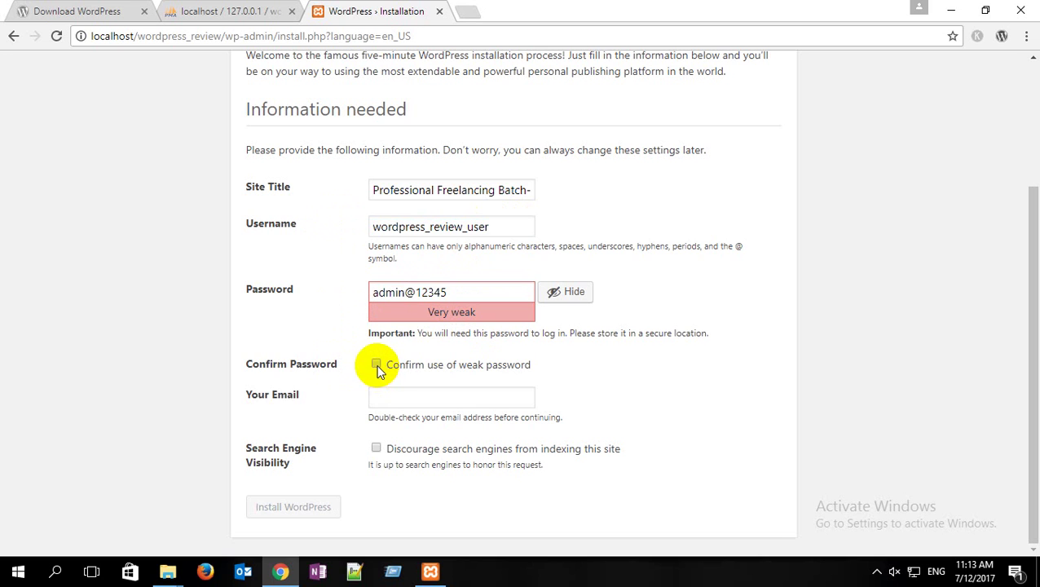
click(391, 398)
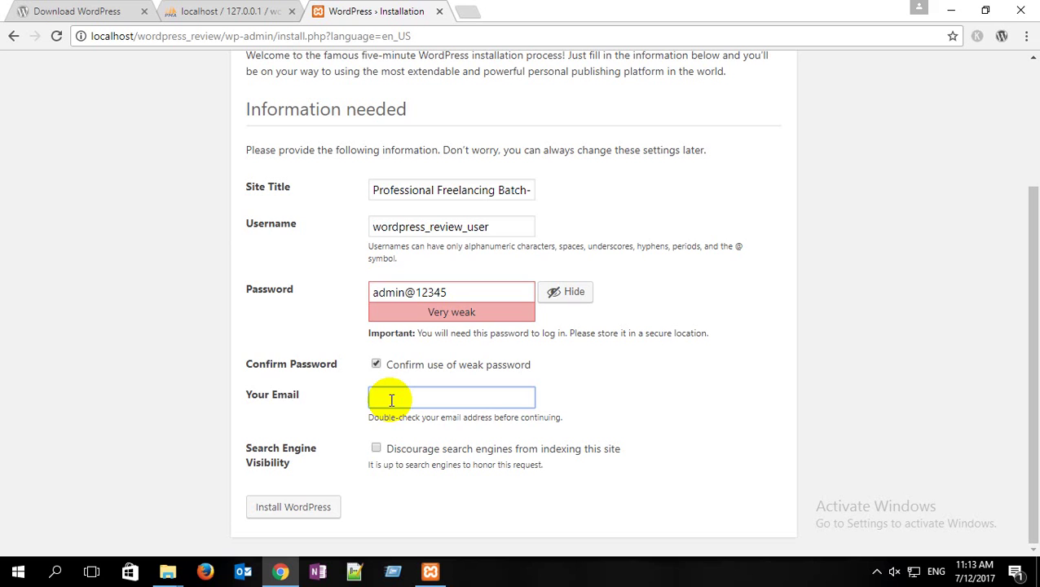
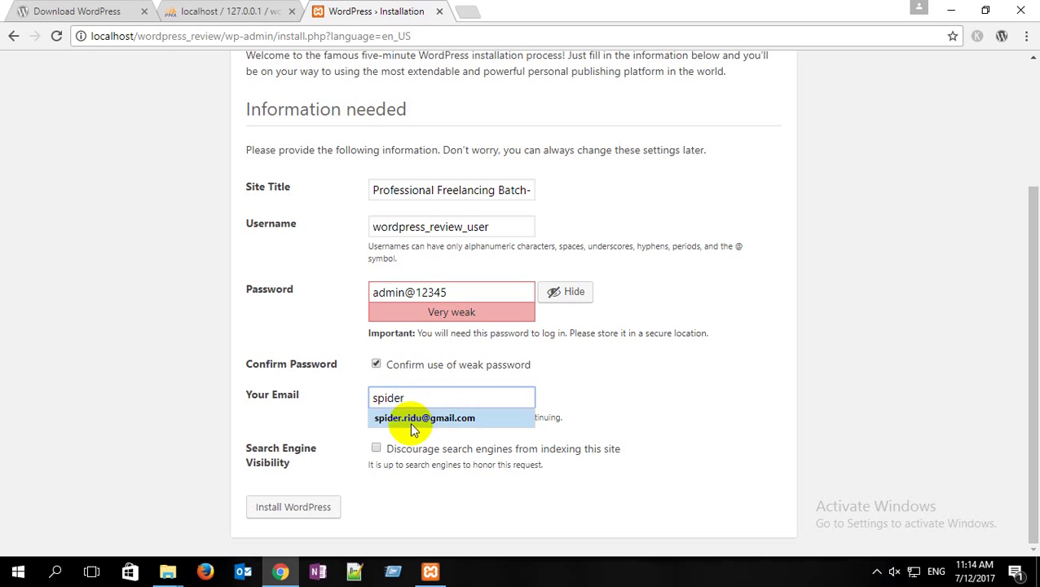
Step: Fill Your Email from Chrome's saved-address autofill, then step through Site Title, Username and Password
click(412, 418)
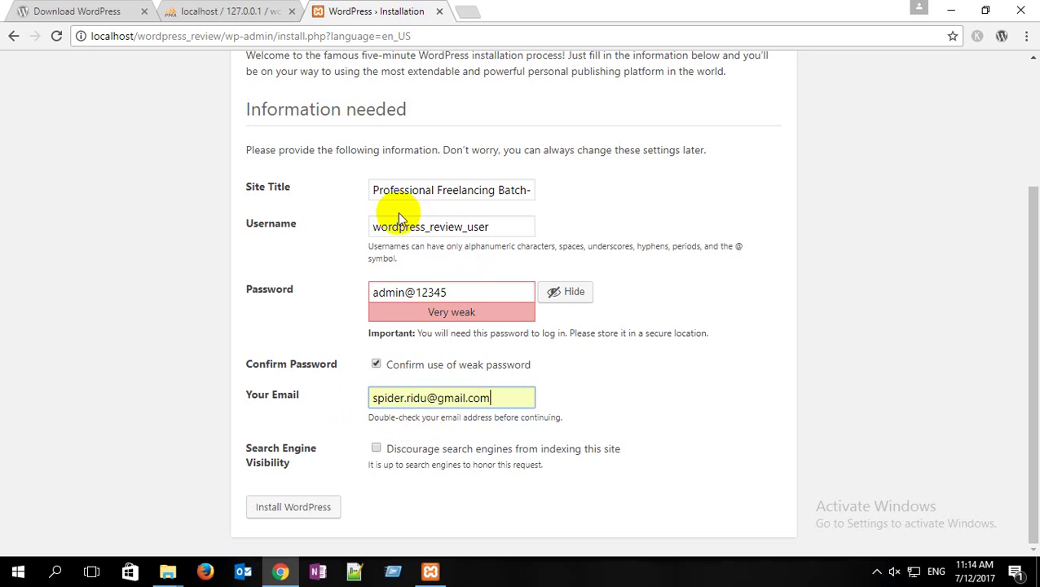
click(436, 190)
click(499, 225)
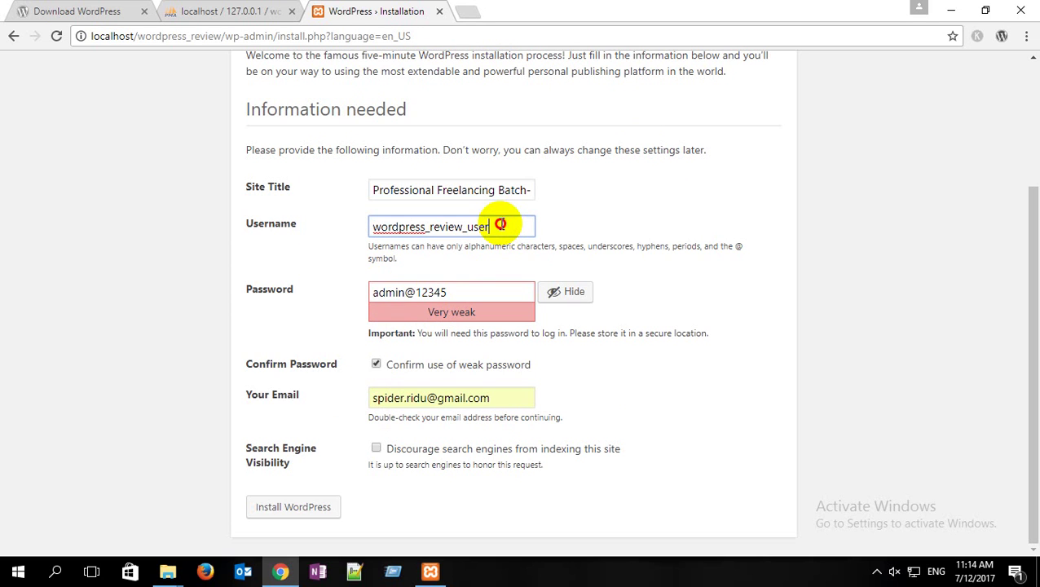
click(459, 291)
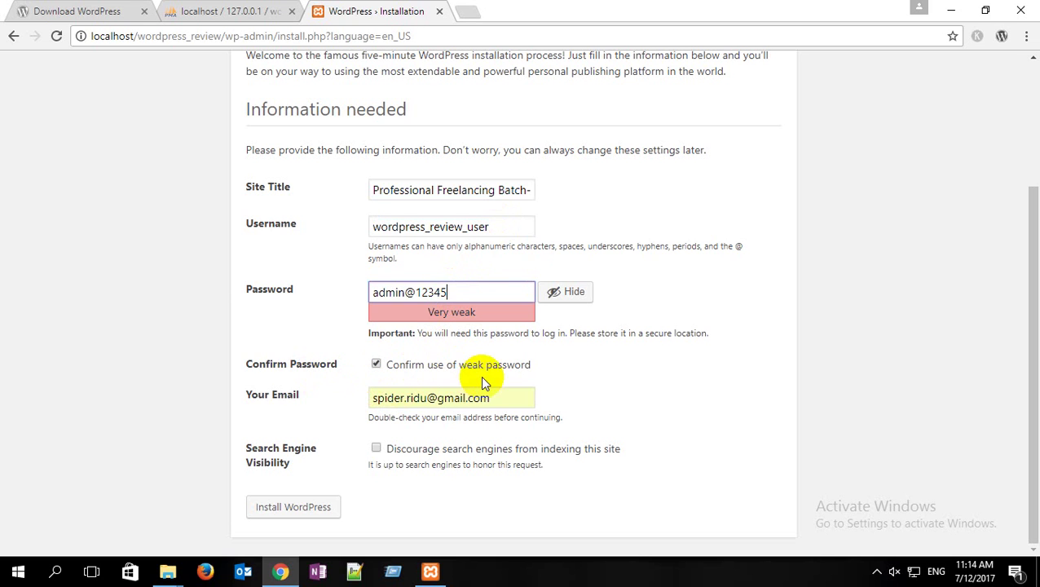
Step: Double-check the entered e-mail, username and password before installing
drag(509, 397, 332, 407)
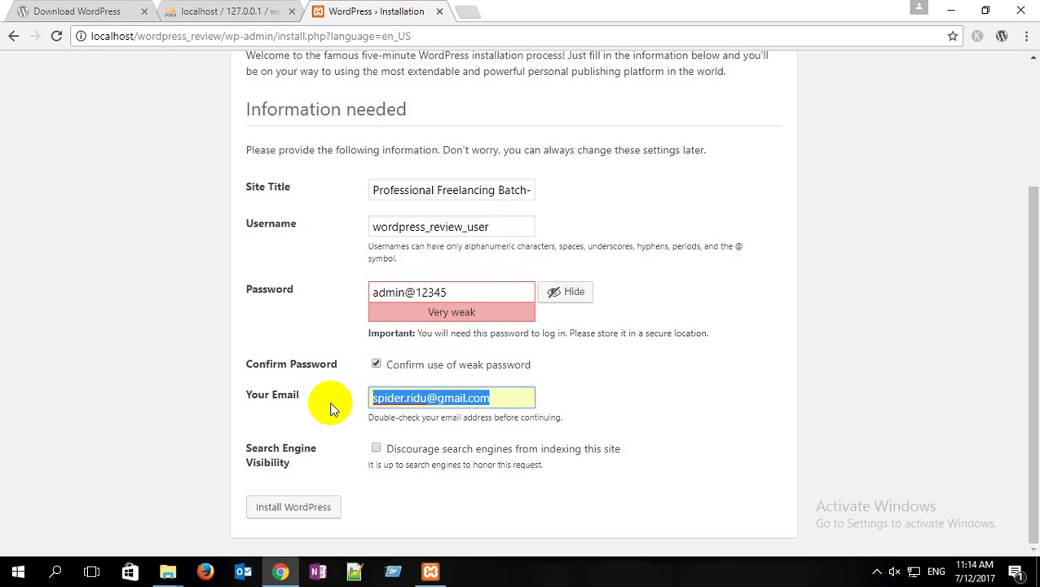
click(333, 407)
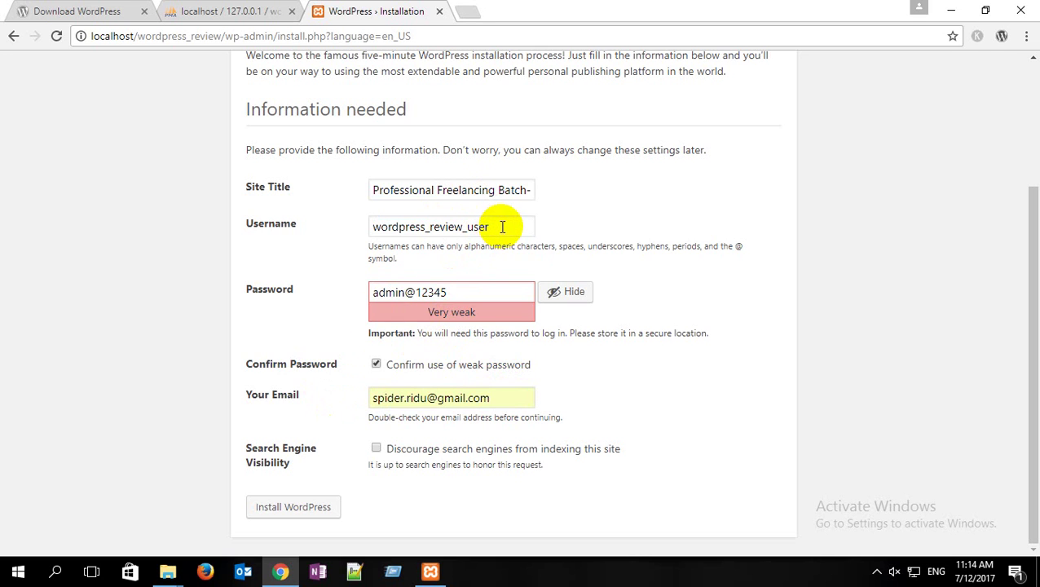
drag(495, 226, 377, 229)
key(ctrl+c)
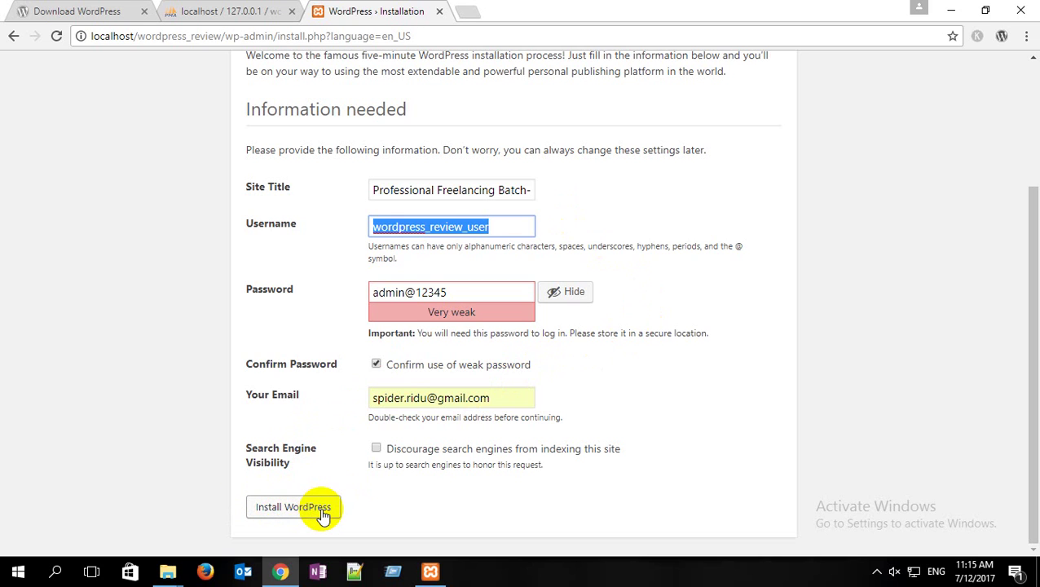
click(503, 230)
click(493, 289)
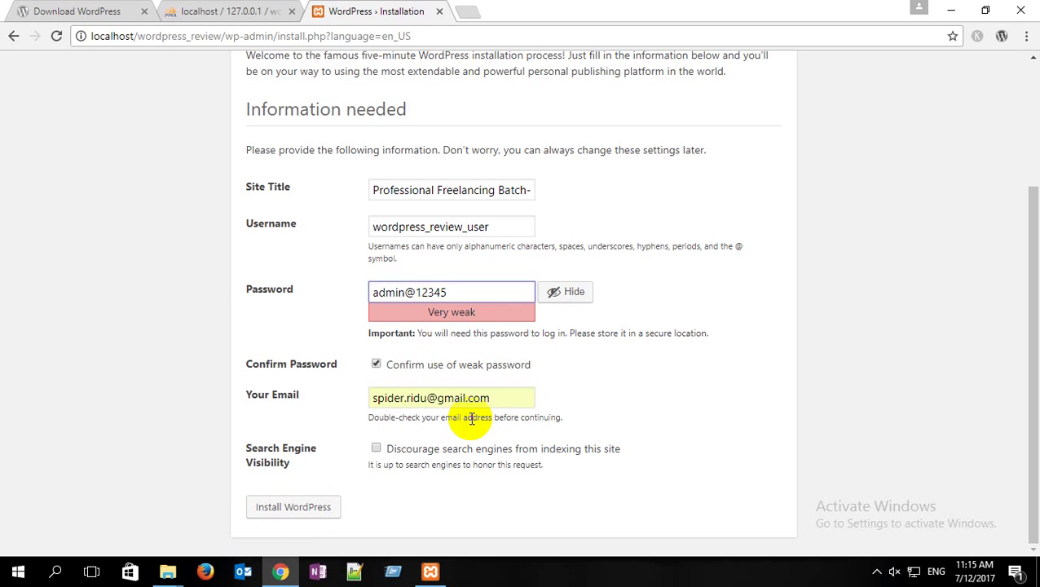
Step: Run Install WordPress and wait for the Success! confirmation page
click(314, 504)
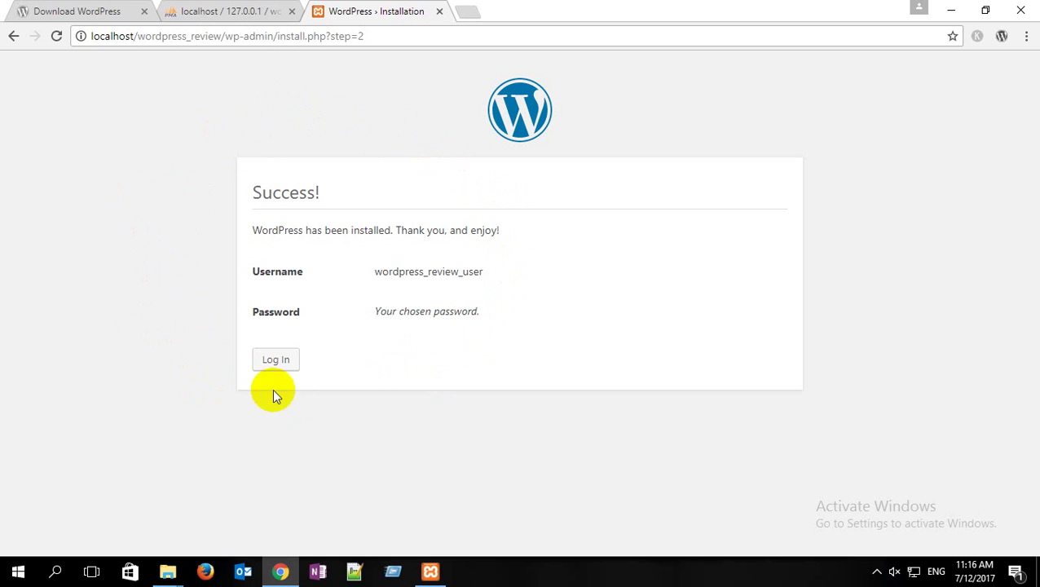
drag(333, 196, 242, 199)
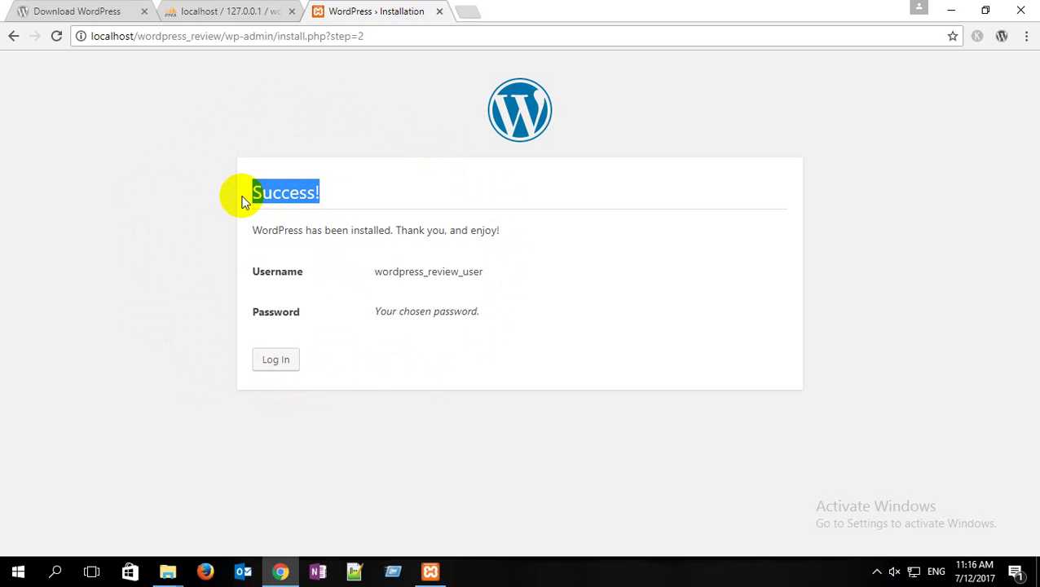
Step: Log in on wp-login.php with the new admin username and password
click(278, 362)
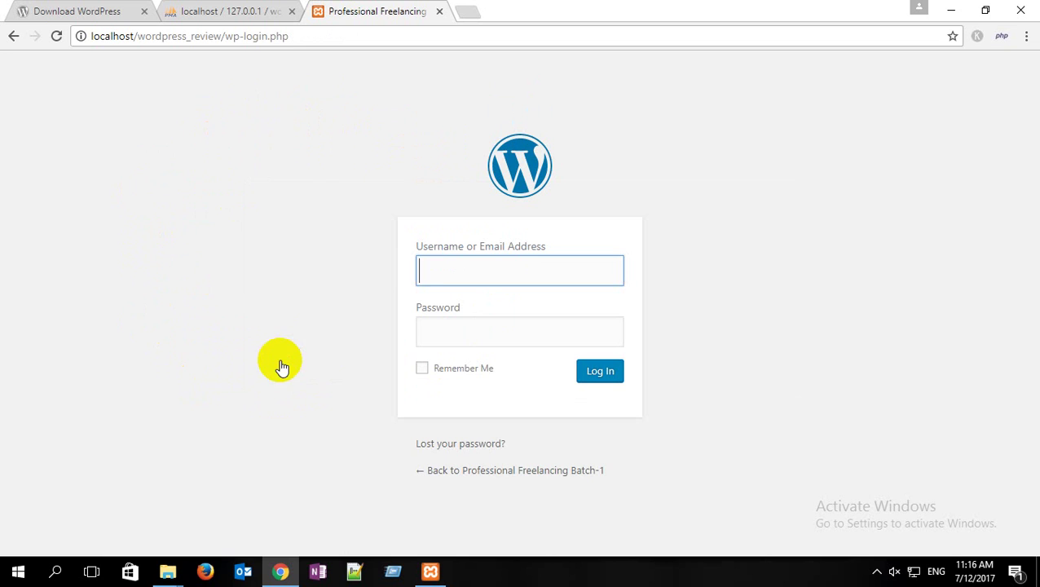
key(ctrl+v)
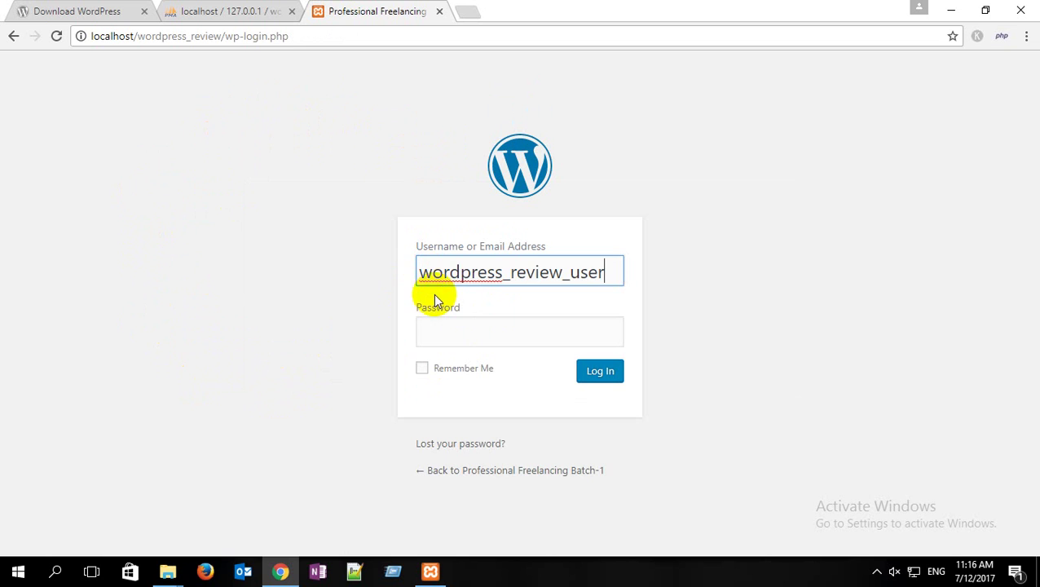
click(500, 336)
text(***)
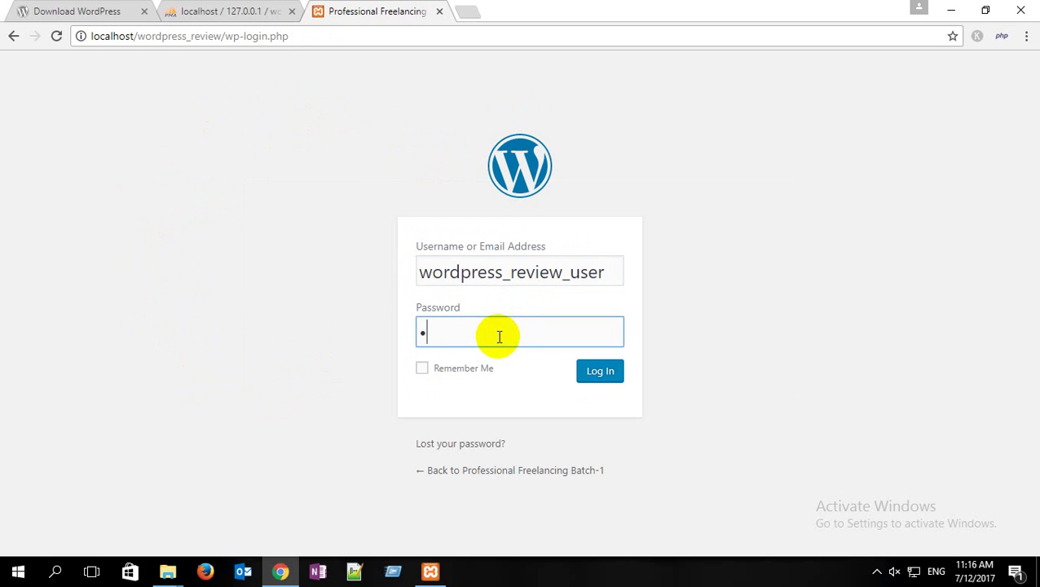
text(********)
click(608, 373)
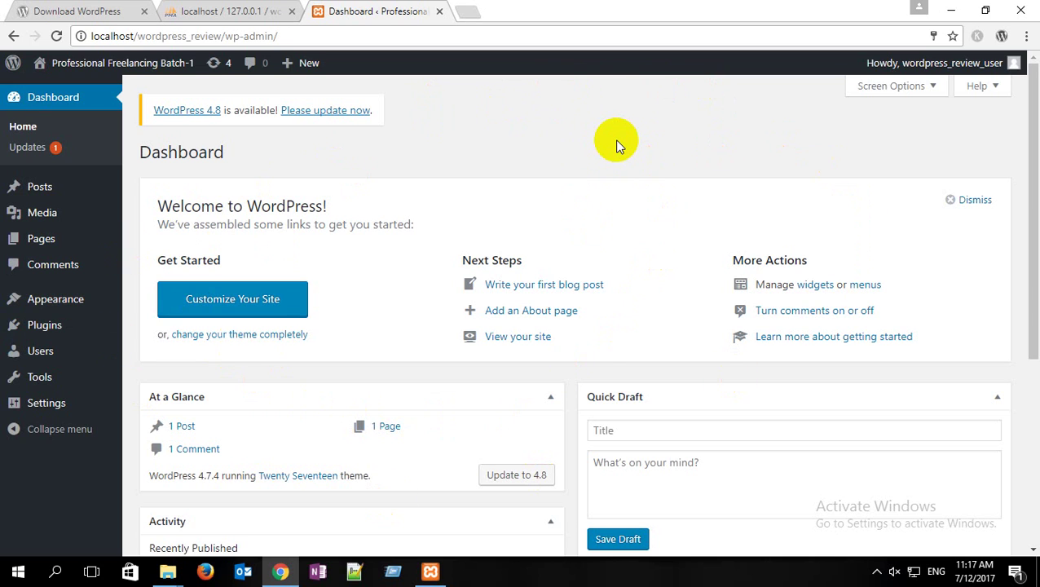
Step: Open the live site in a new tab via the admin bar's Visit Site
mouse_move(130, 63)
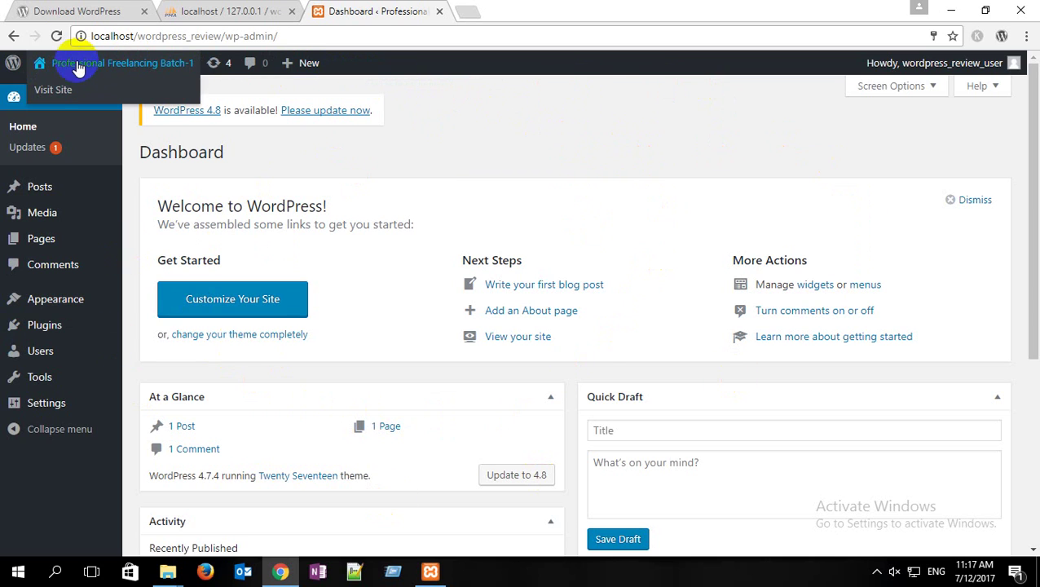
click(57, 96)
click(530, 10)
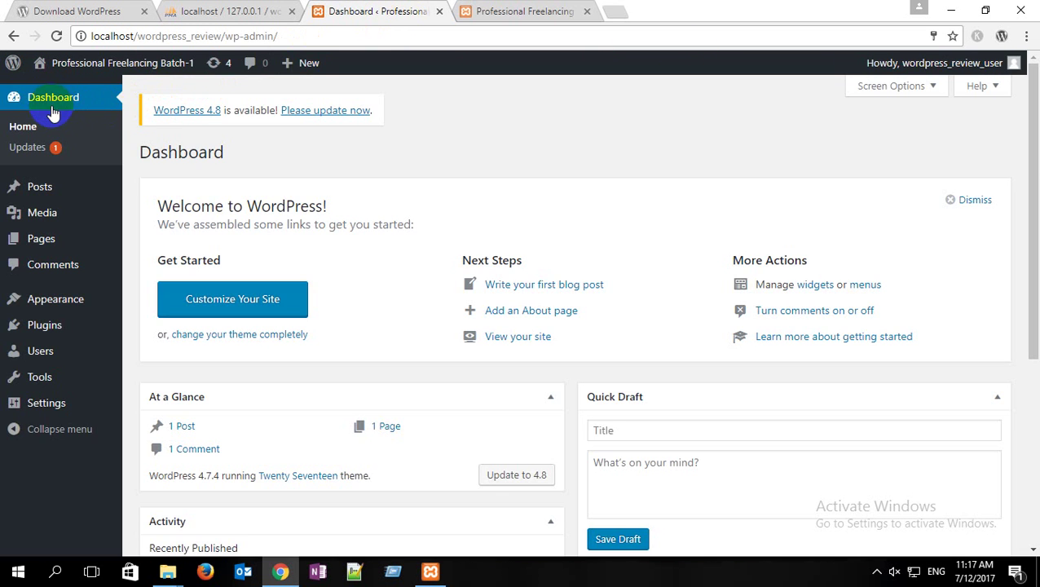
Step: Go to Pages > All Pages, which lists only Sample Page
mouse_move(41, 192)
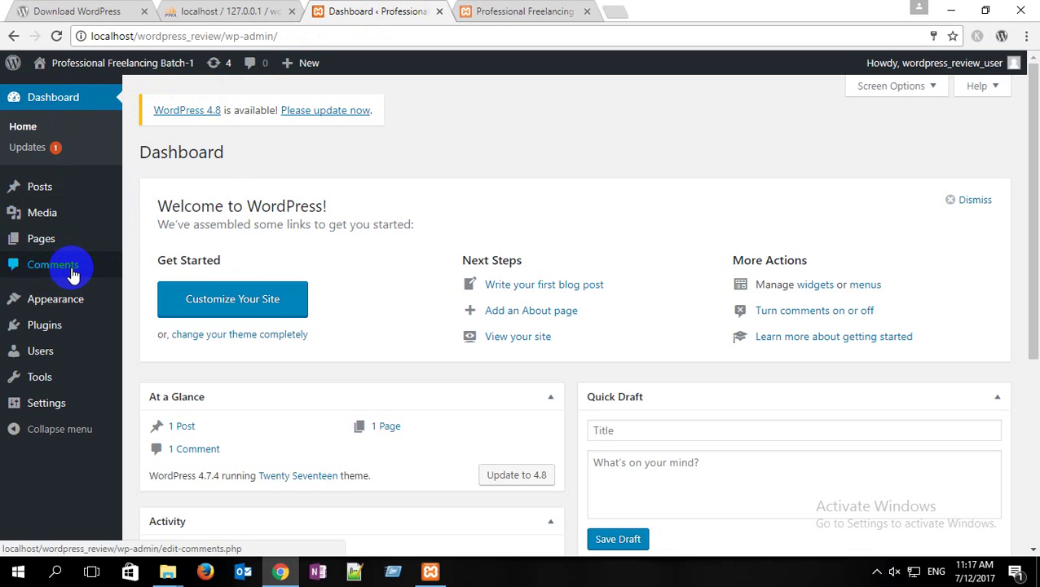
mouse_move(51, 220)
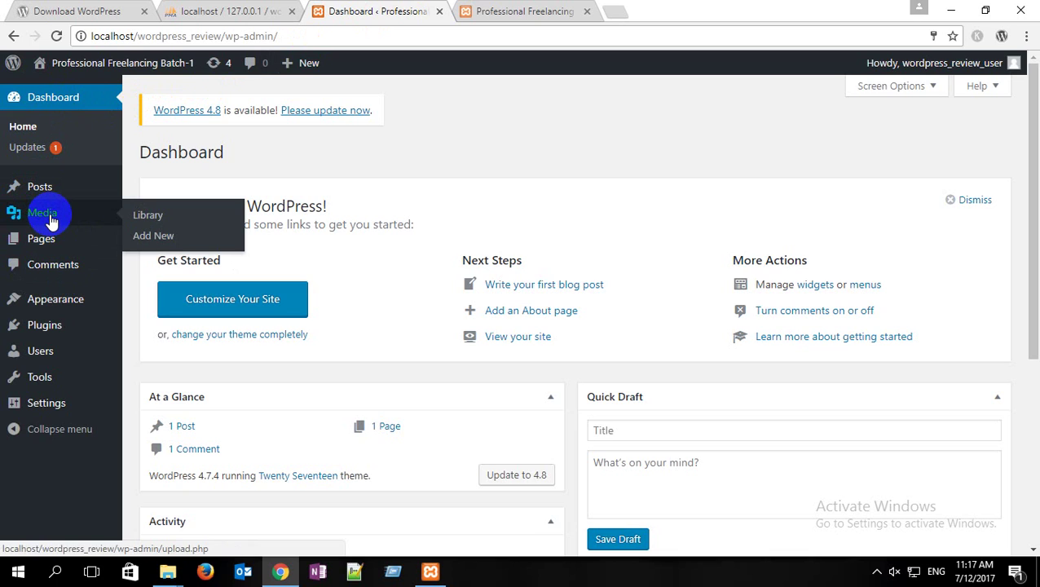
mouse_move(46, 244)
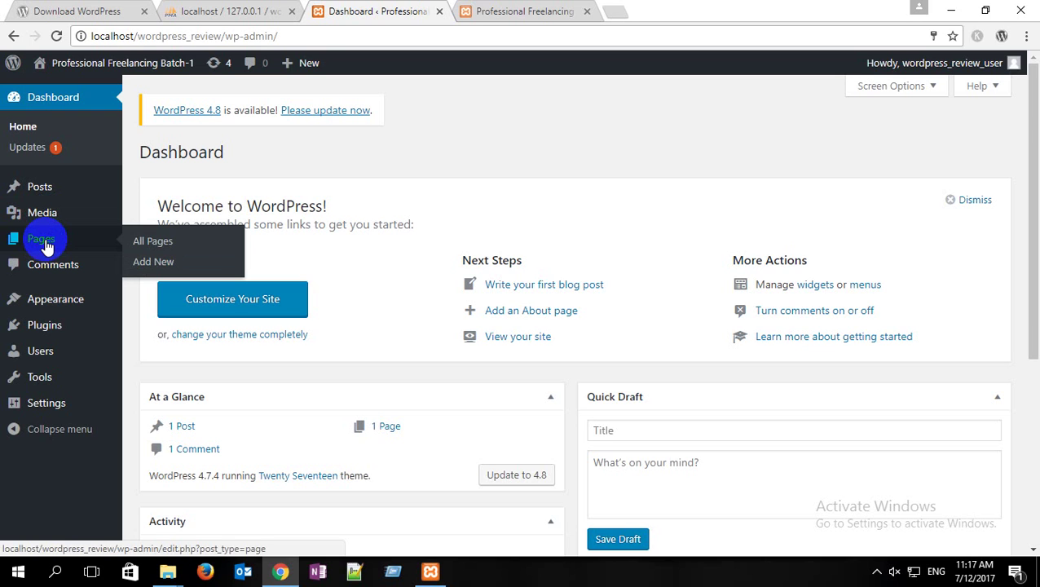
click(144, 243)
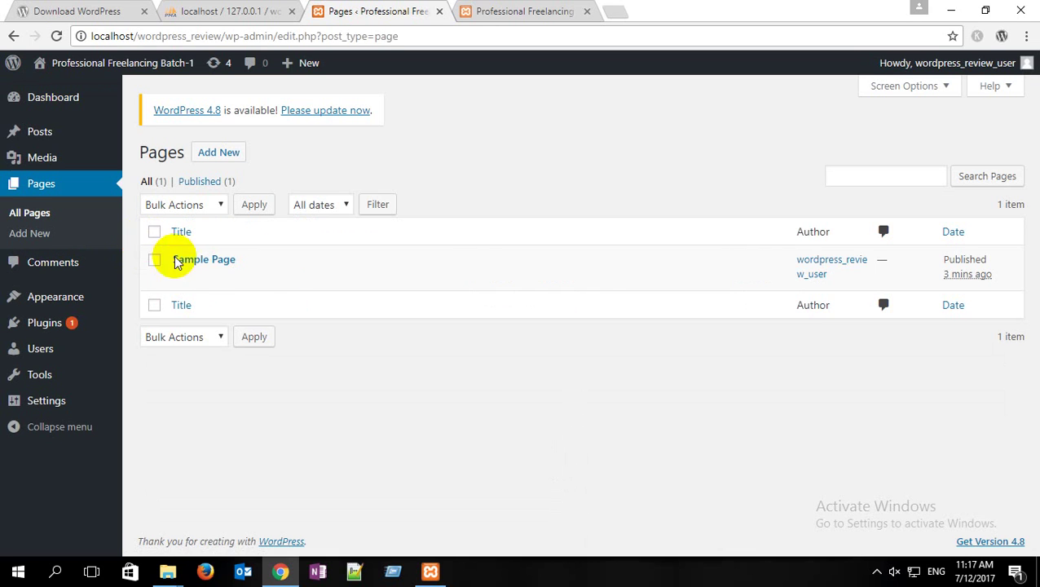
mouse_move(200, 268)
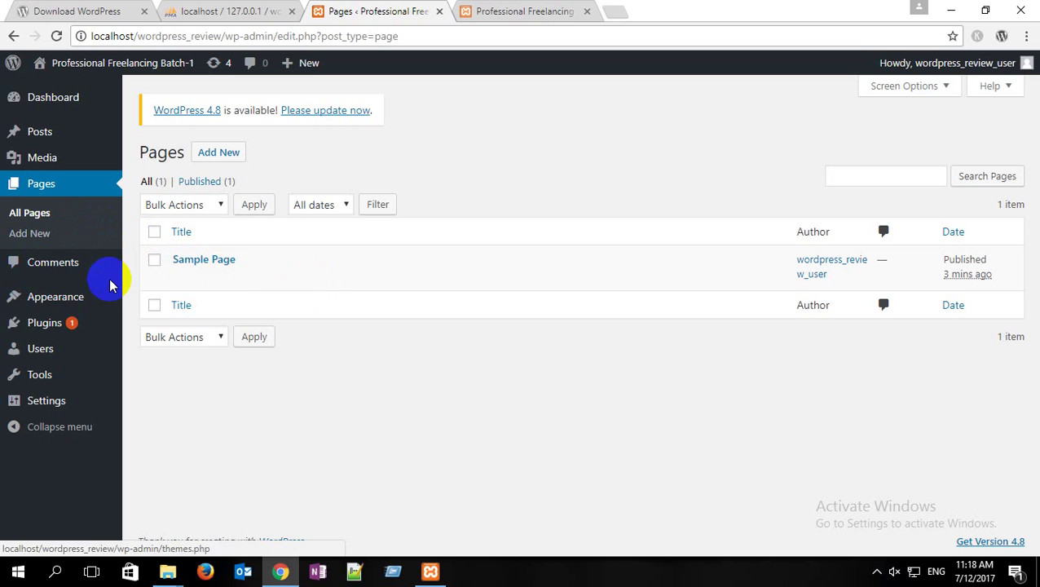
mouse_move(63, 304)
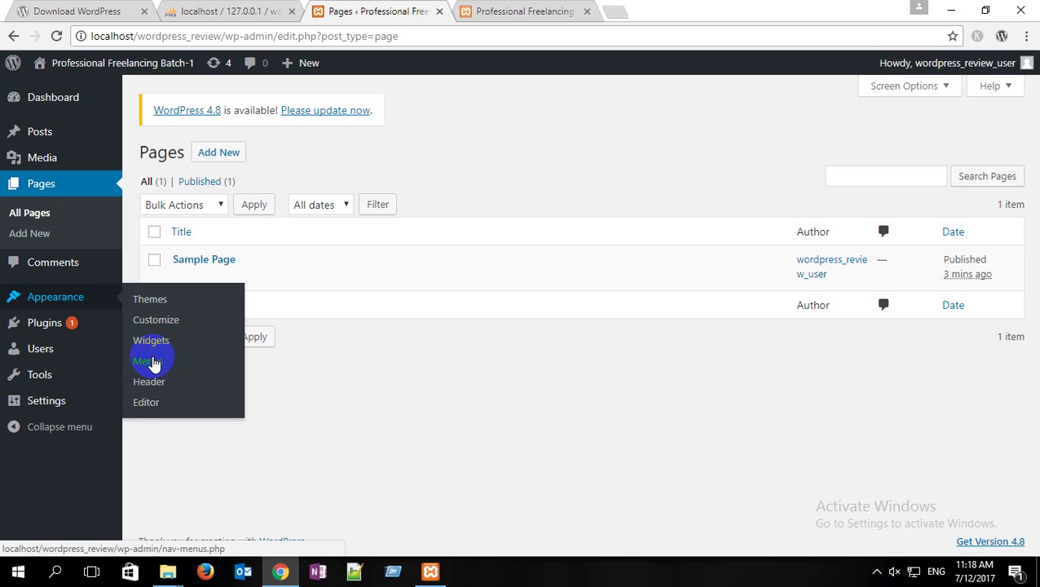
click(160, 408)
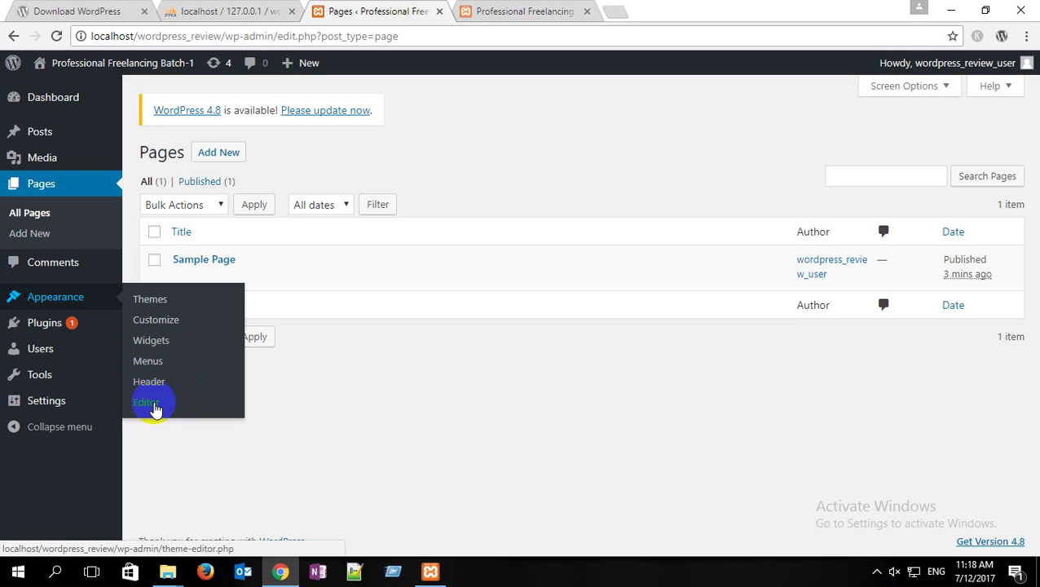
mouse_move(67, 326)
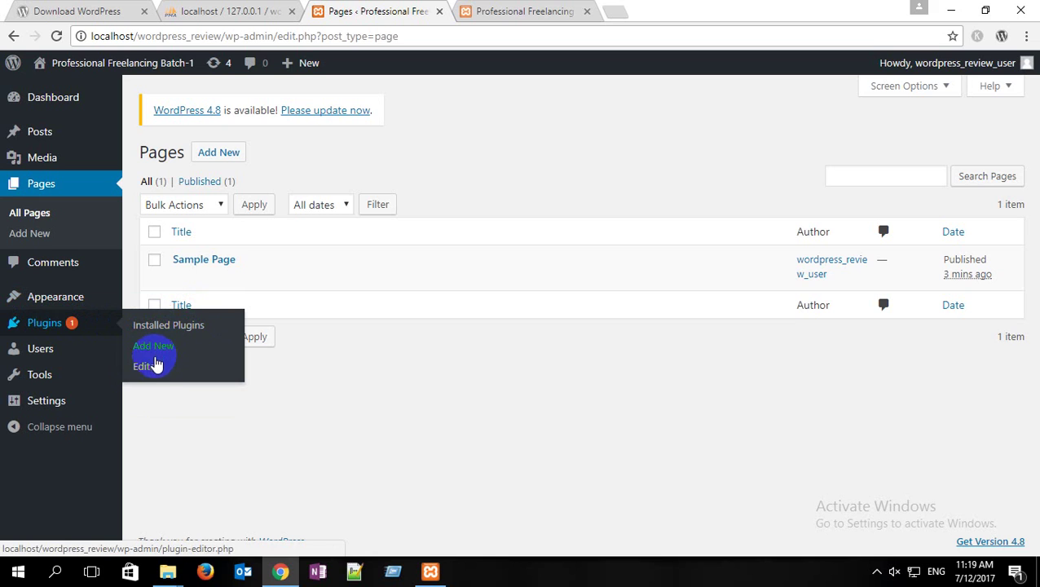
Step: Open Plugins > Editor, showing the Akismet file akismet/akismet.php
click(153, 377)
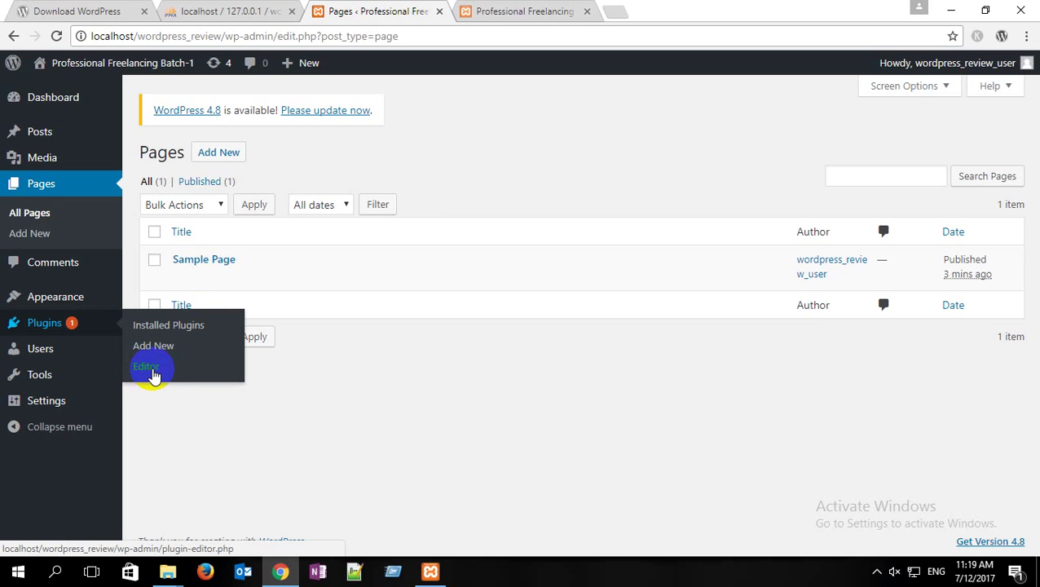
mouse_move(64, 359)
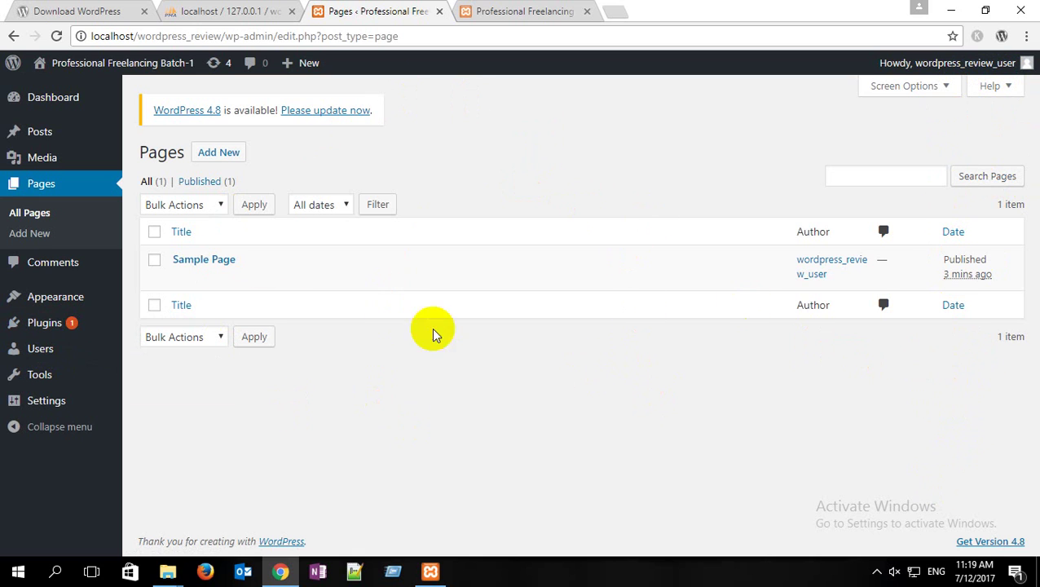
mouse_move(372, 287)
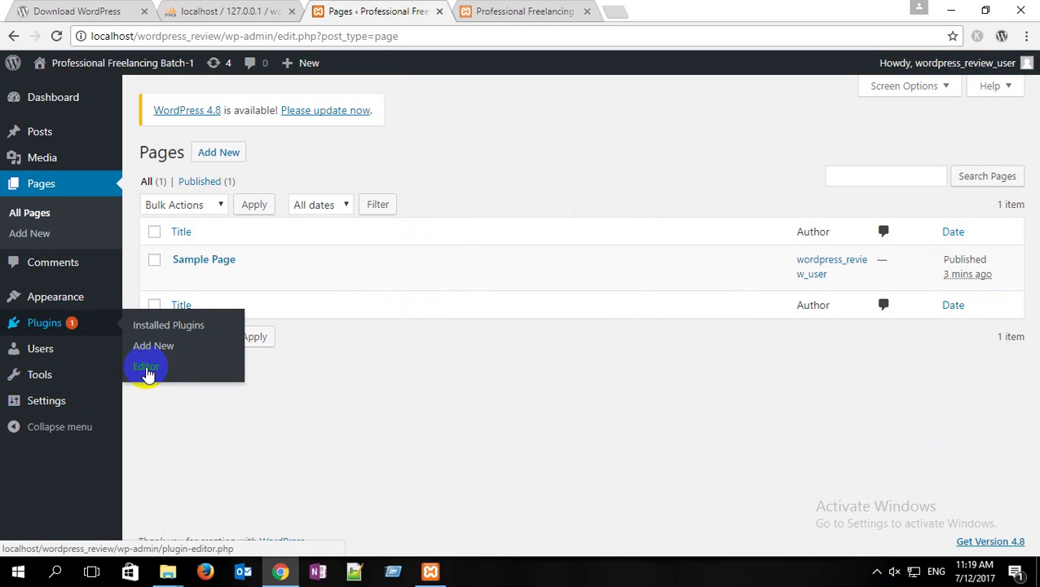
click(147, 370)
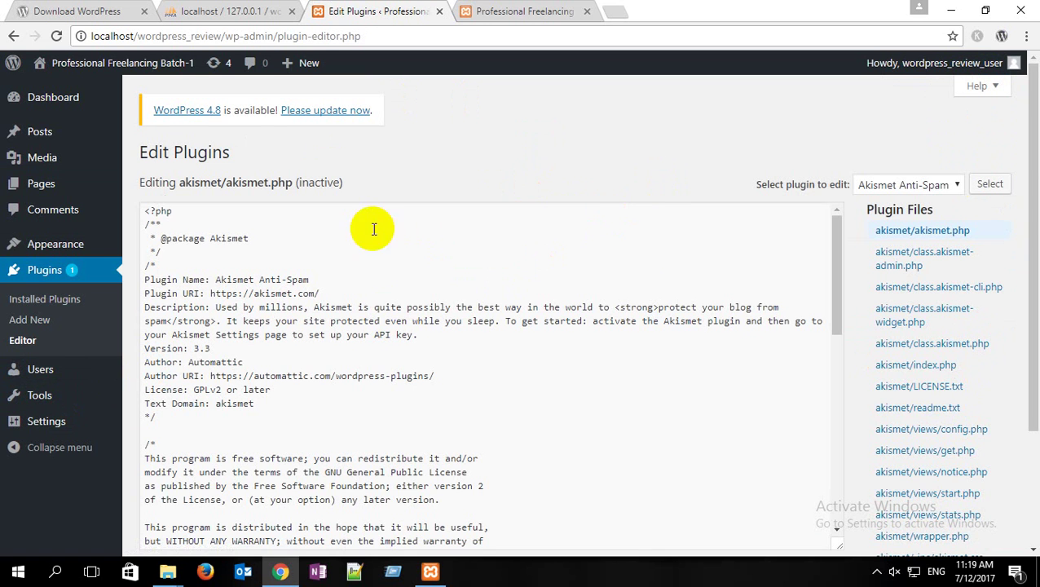
Step: Scroll through the akismet.php source in the code box
scroll(295, 253, down, 5)
scroll(269, 403, down, 1)
click(286, 372)
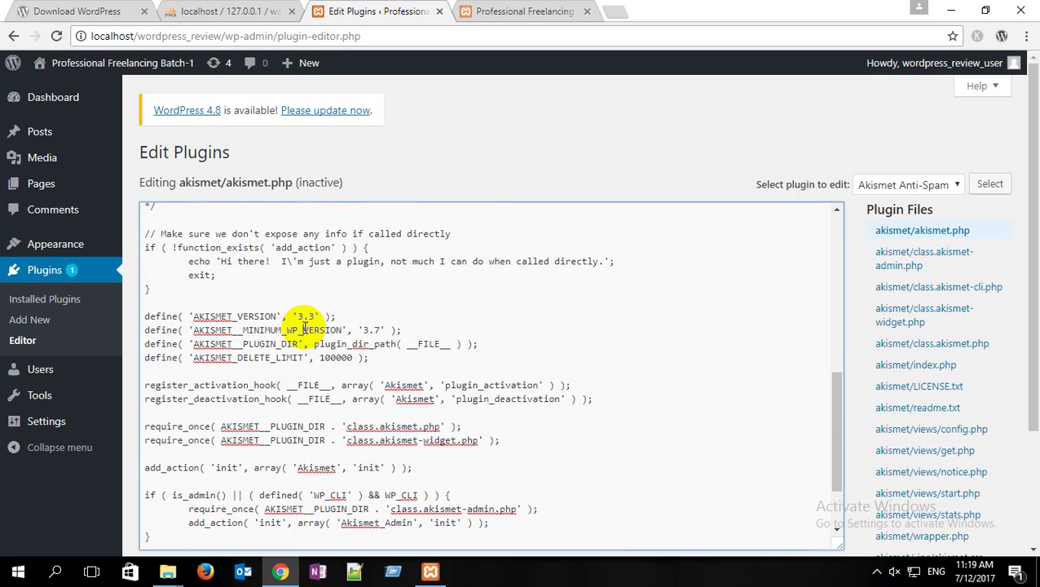
scroll(554, 375, up, 4)
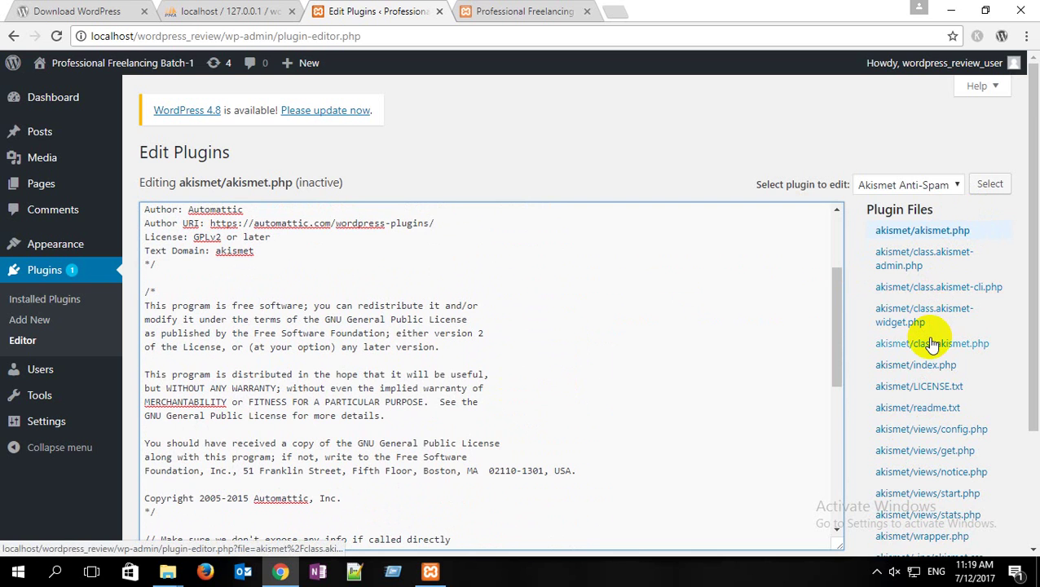
scroll(932, 344, down, 2)
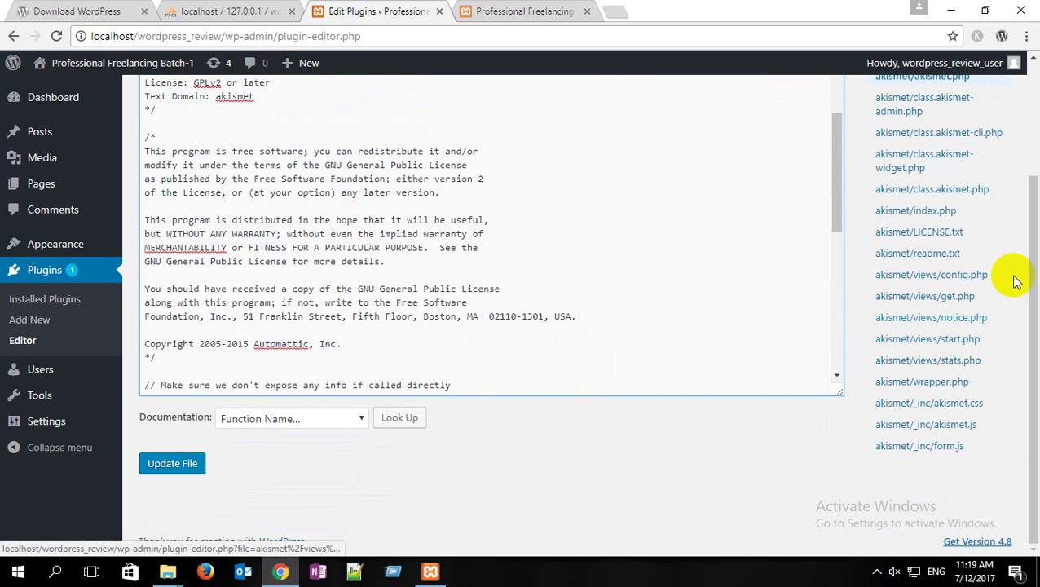
drag(1031, 258, 1033, 220)
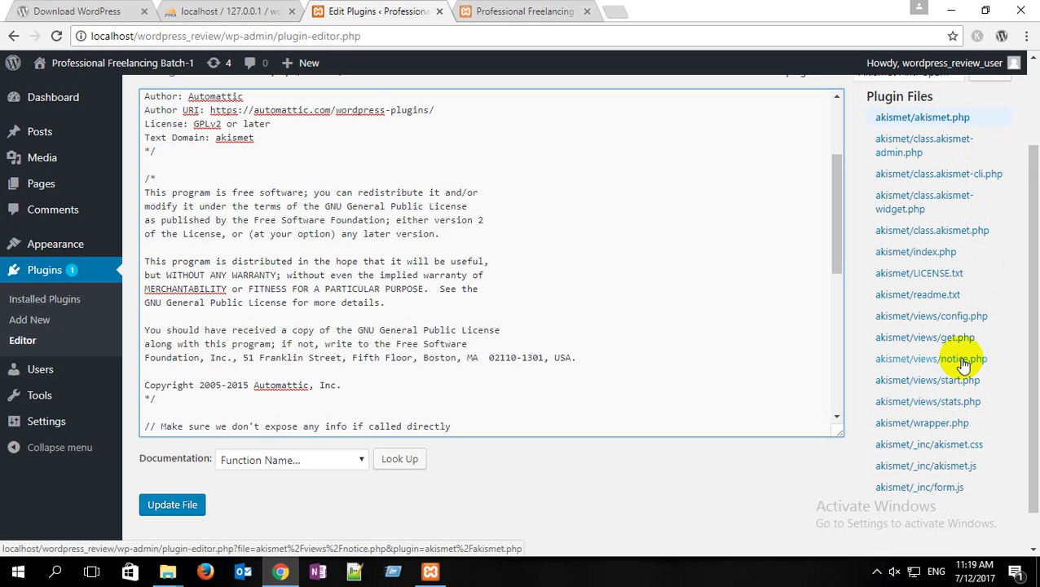
Step: Open akismet/views/notice.php from Plugin Files and scroll through its alert markup
click(962, 361)
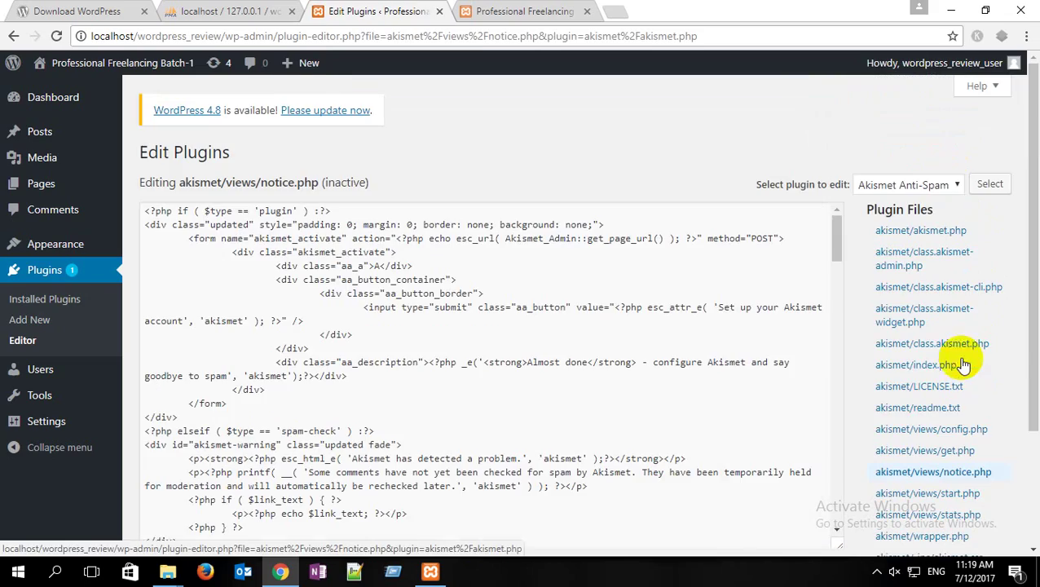
scroll(232, 273, down, 10)
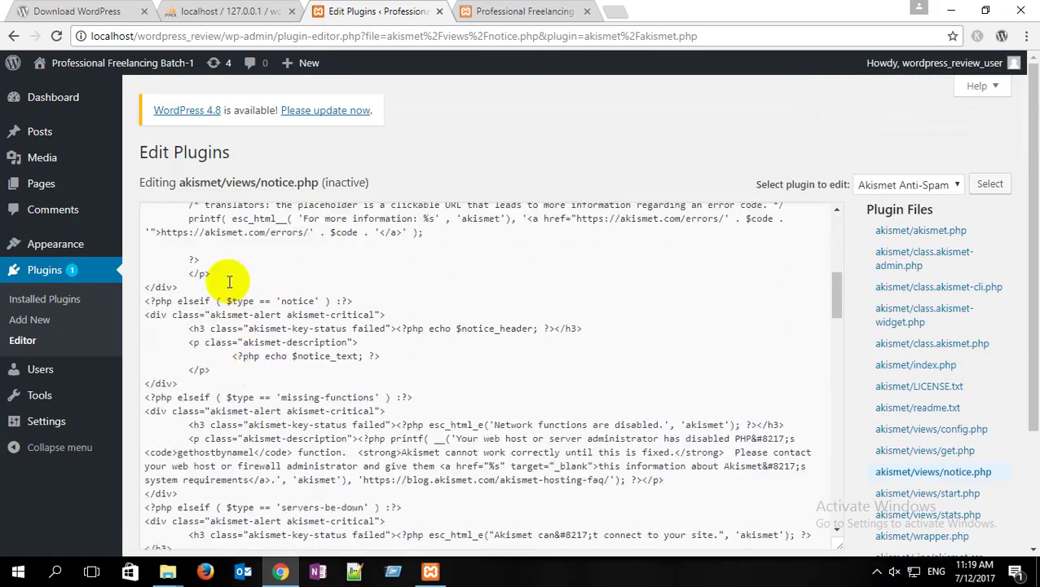
scroll(229, 282, down, 8)
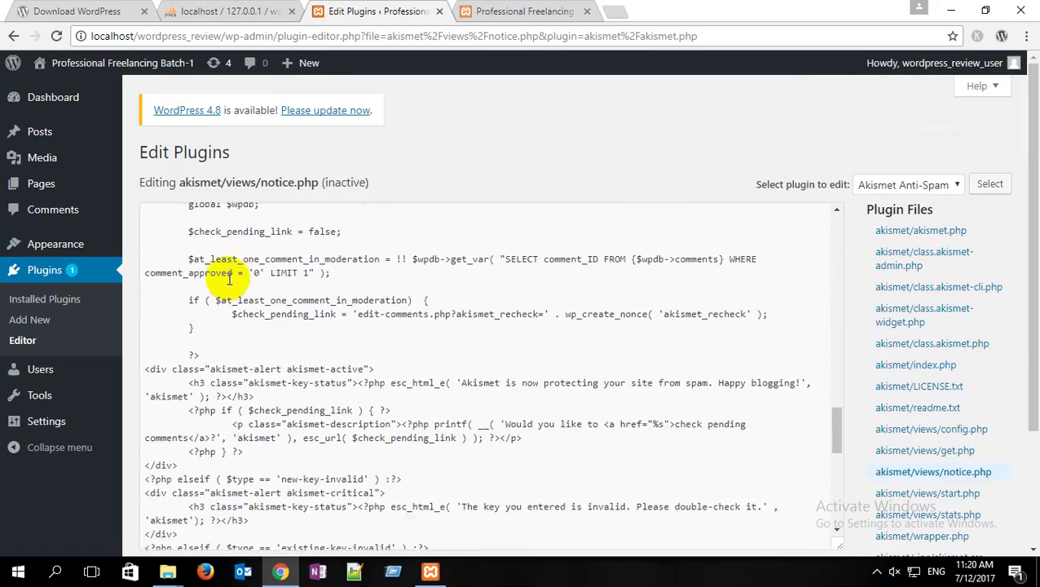
scroll(229, 280, up, 5)
scroll(229, 277, up, 6)
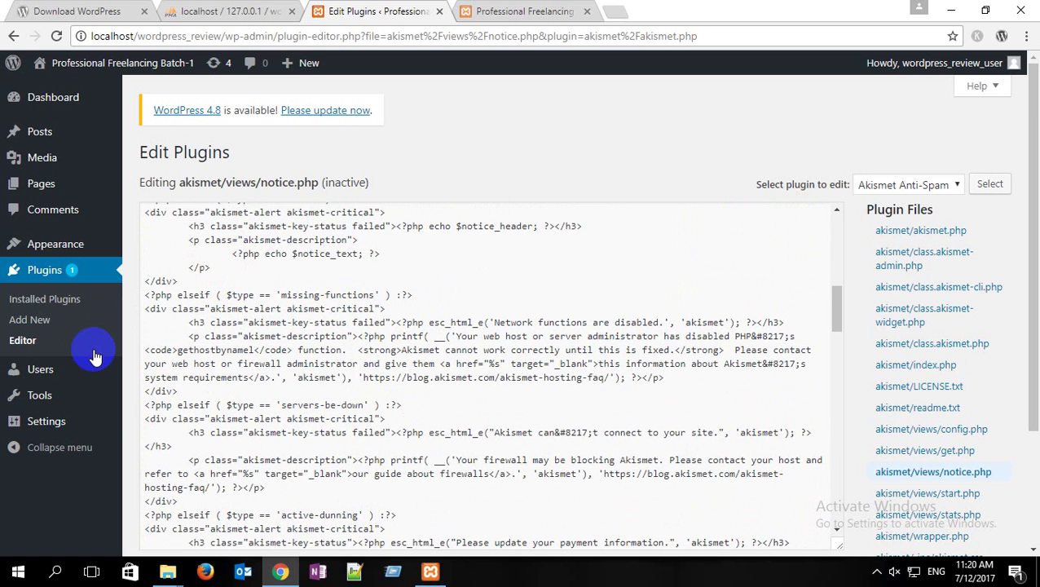
mouse_move(49, 377)
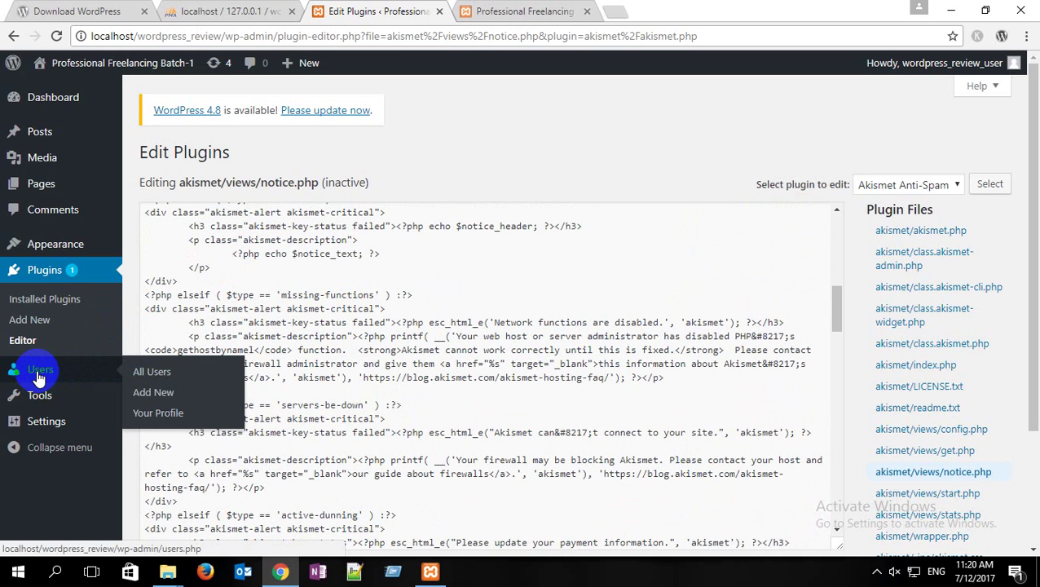
Step: Open Users > Your Profile and scroll down to Biographical Info, Profile Picture and Account Management
click(163, 413)
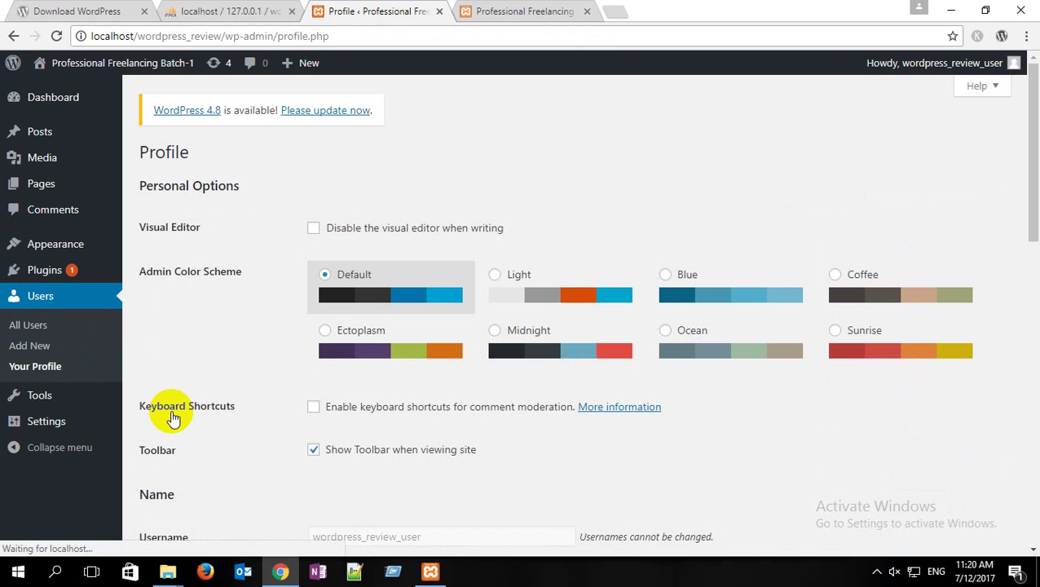
scroll(359, 207, down, 9)
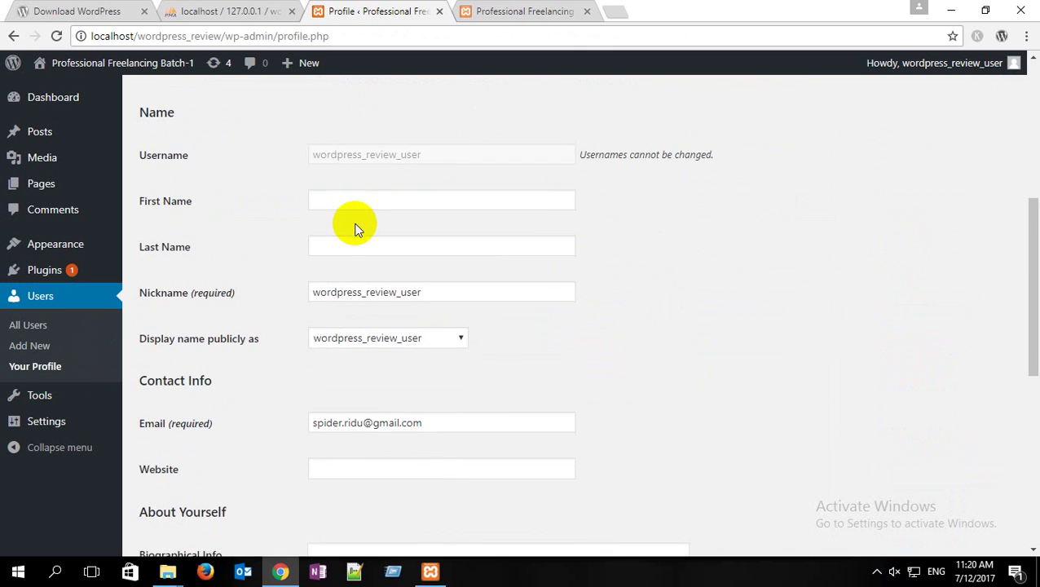
scroll(317, 302, down, 2)
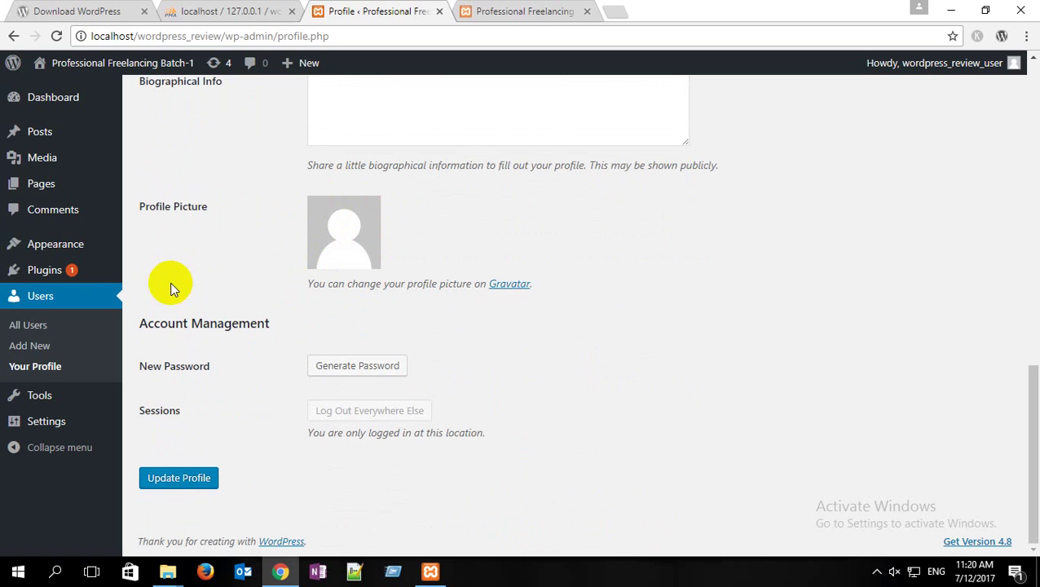
click(69, 412)
mouse_move(57, 396)
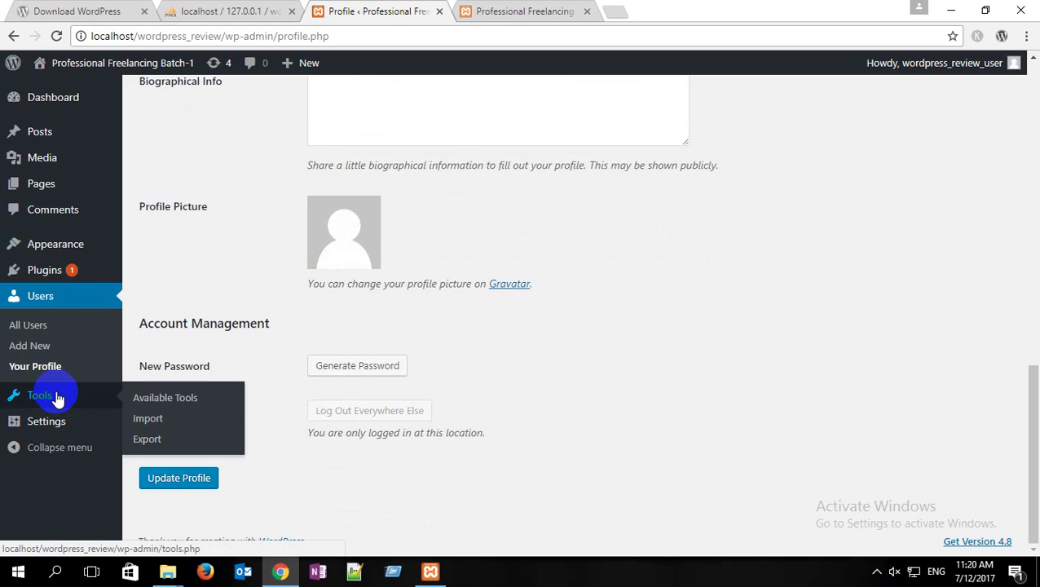
mouse_move(60, 430)
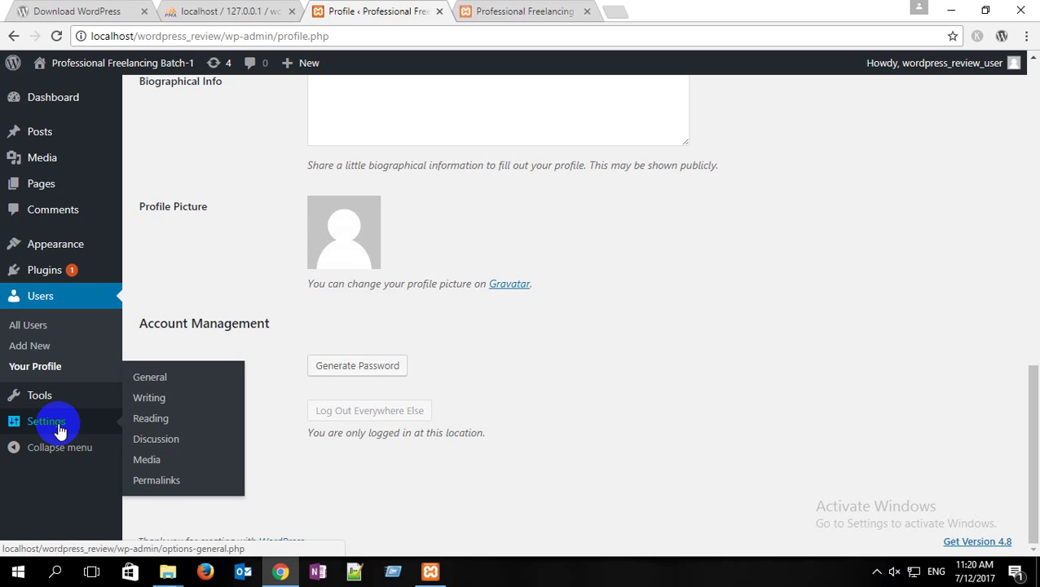
Step: Check the WordPress Address in General Settings, then view Reading Settings showing latest posts
click(162, 379)
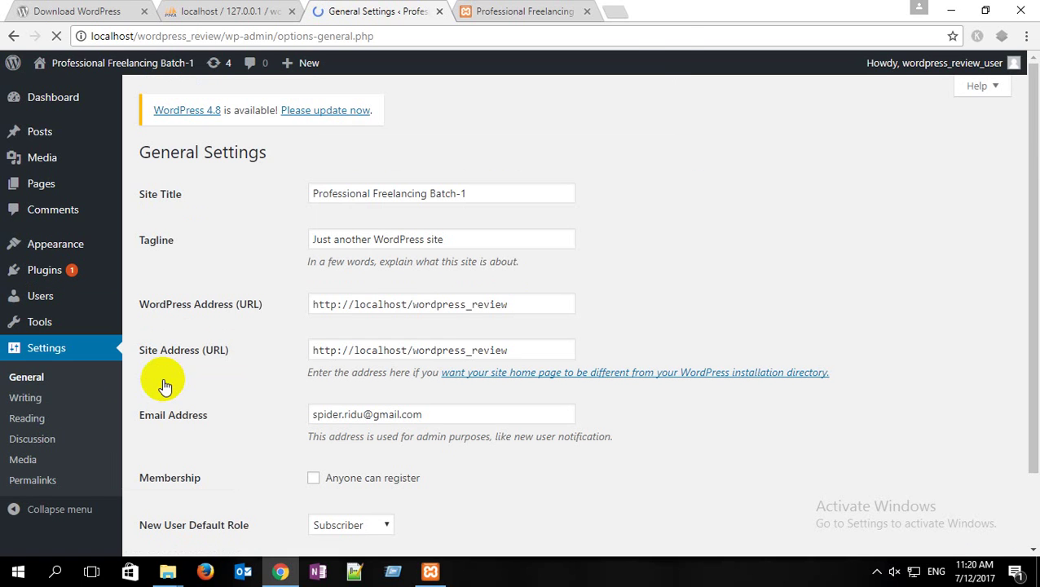
drag(526, 304, 290, 322)
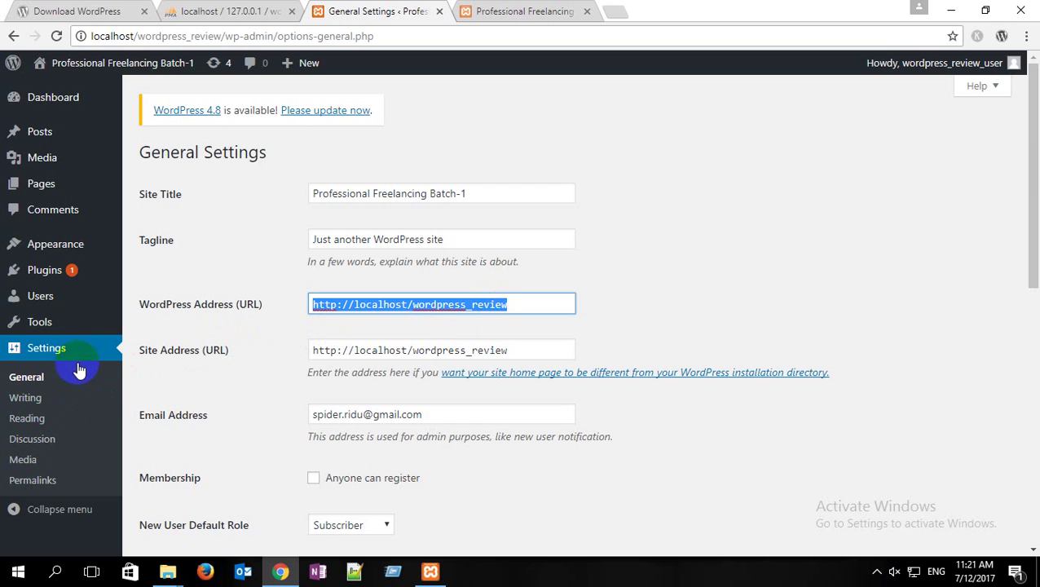
click(45, 419)
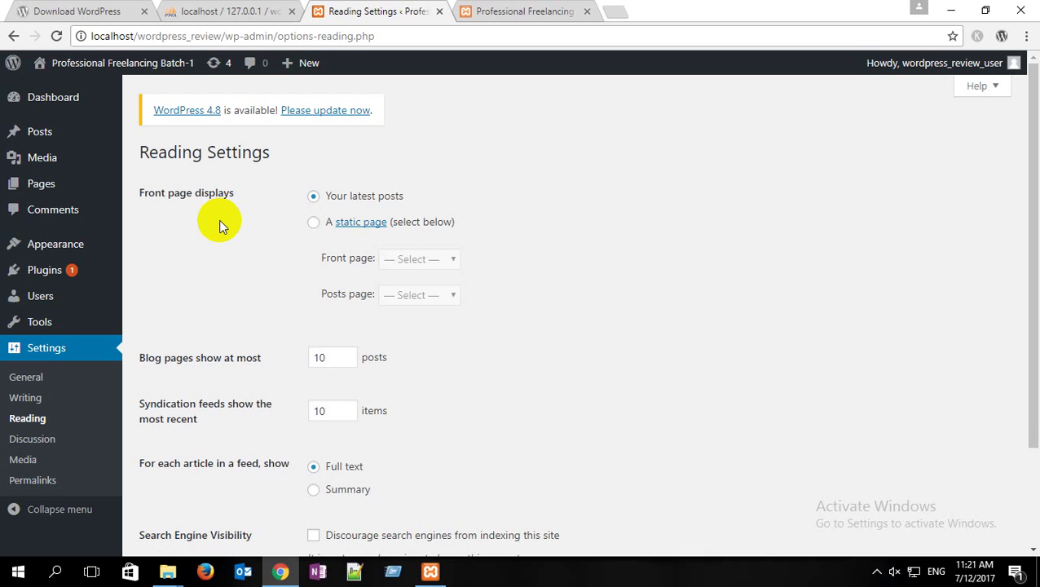
scroll(139, 371, down, 2)
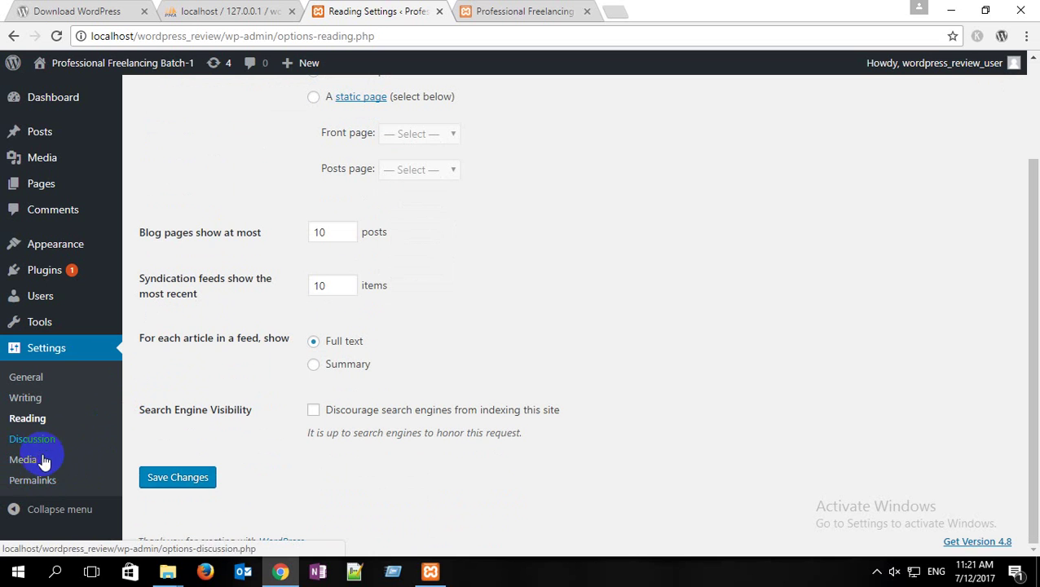
Step: Open Permalink Settings and check the live front page's web address in the site tab
click(47, 484)
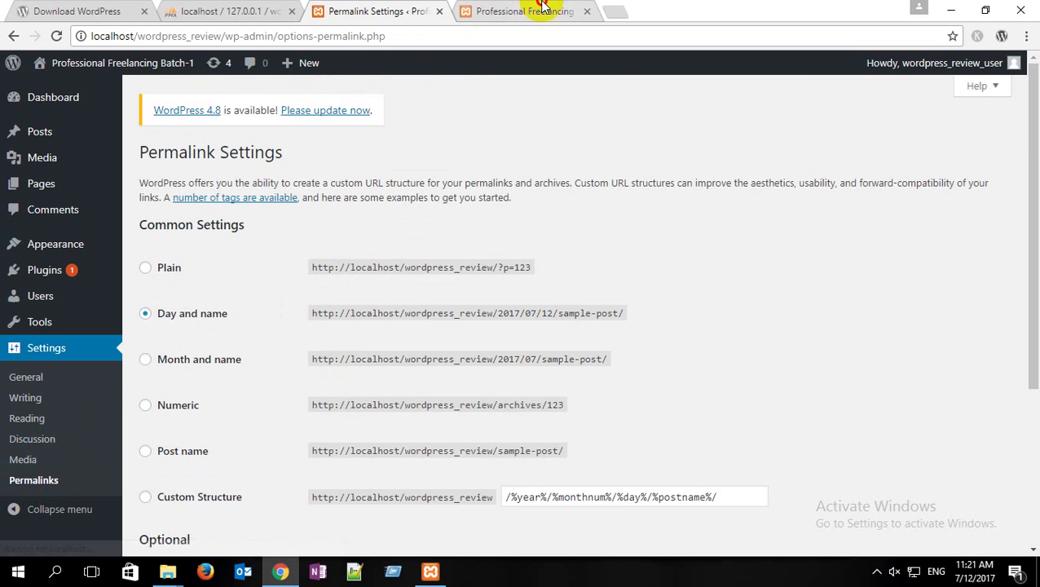
click(541, 10)
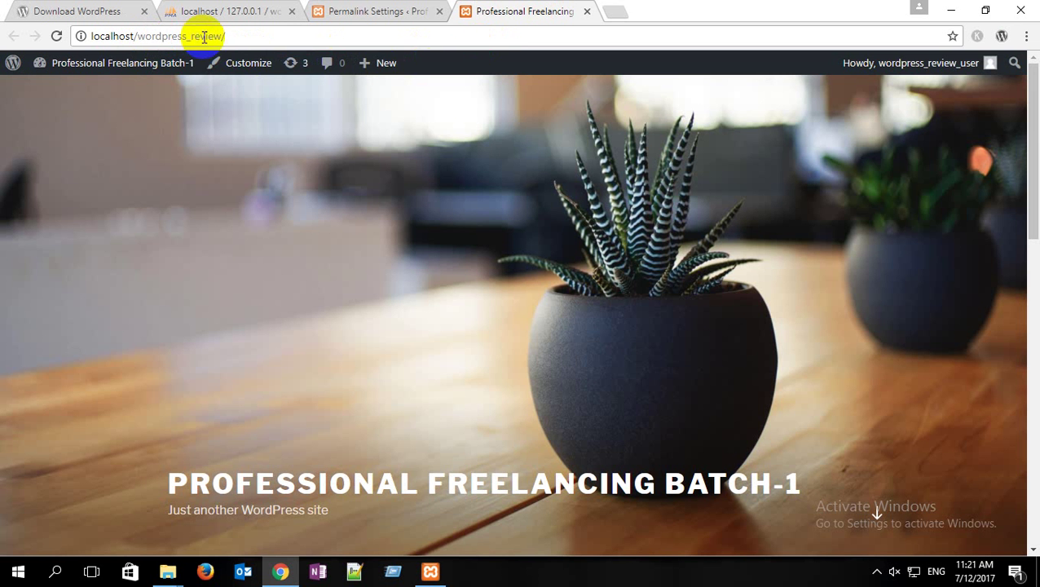
click(332, 39)
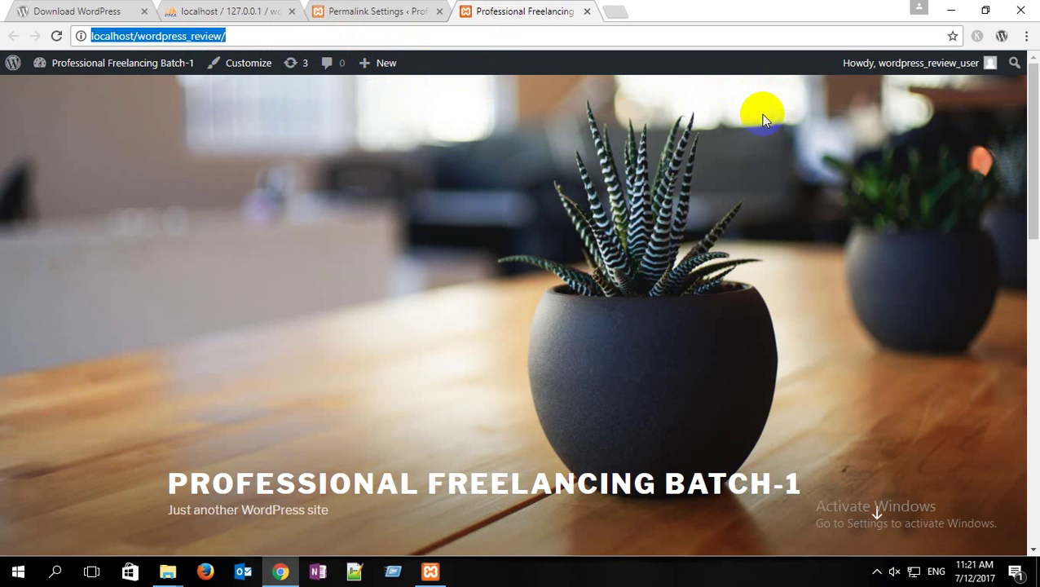
scroll(544, 277, down, 5)
scroll(544, 278, down, 2)
scroll(545, 278, up, 7)
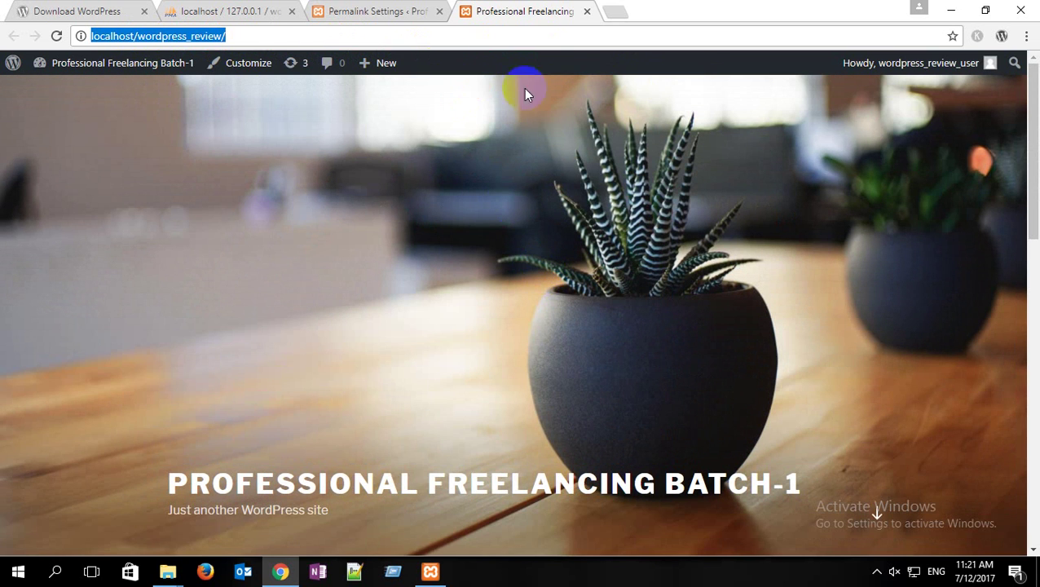
click(251, 38)
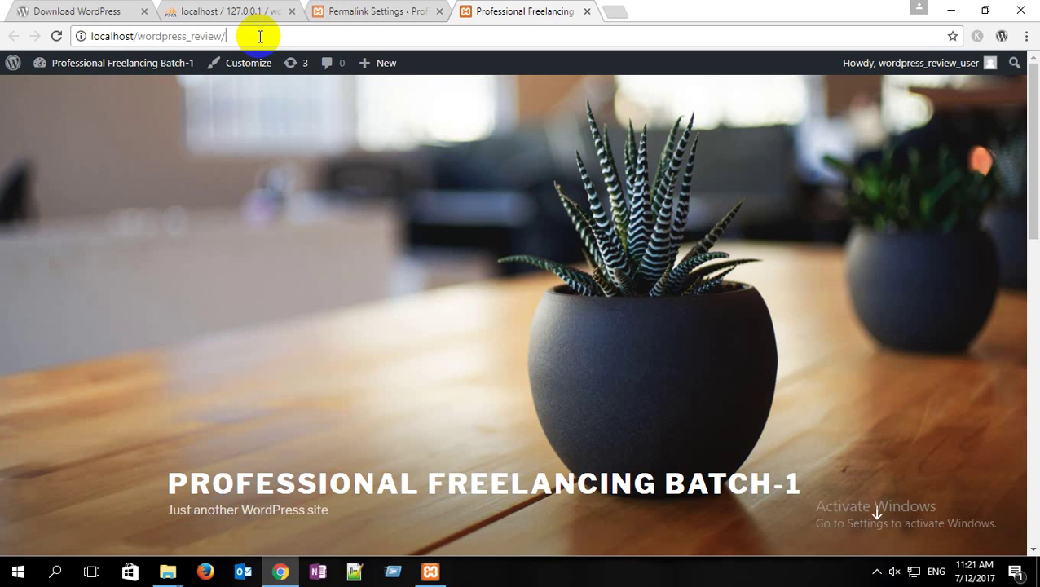
click(346, 11)
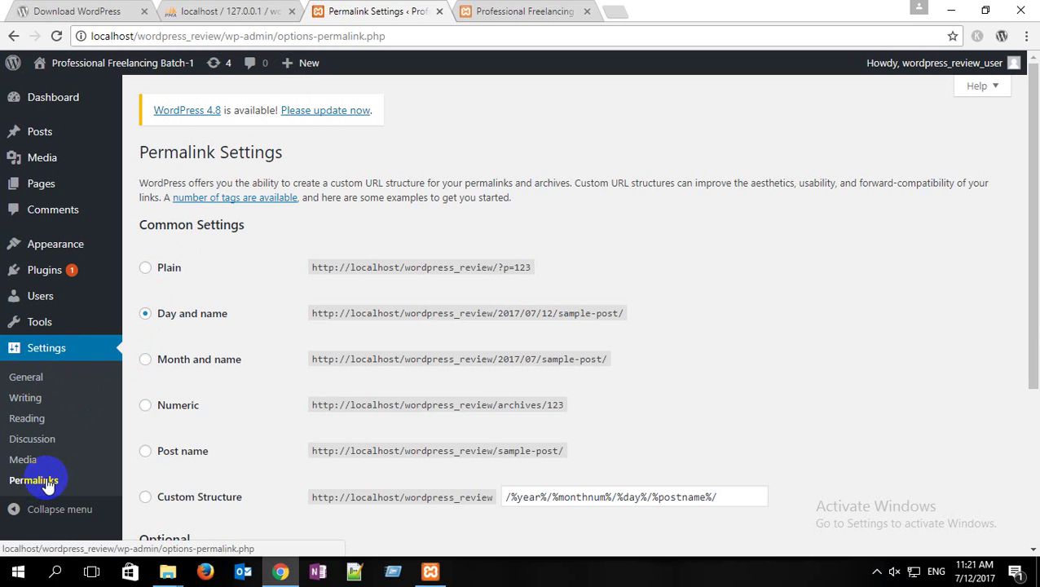
Step: Highlight sample-post/ and the Plain query part in the permalink examples, then go to the Dashboard
scroll(432, 403, down, 1)
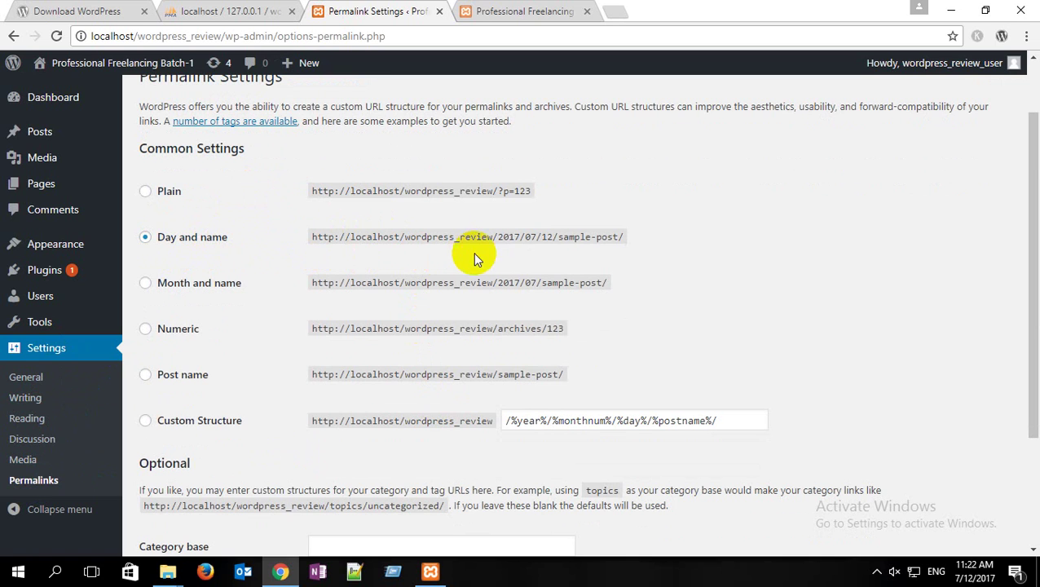
drag(558, 238, 630, 243)
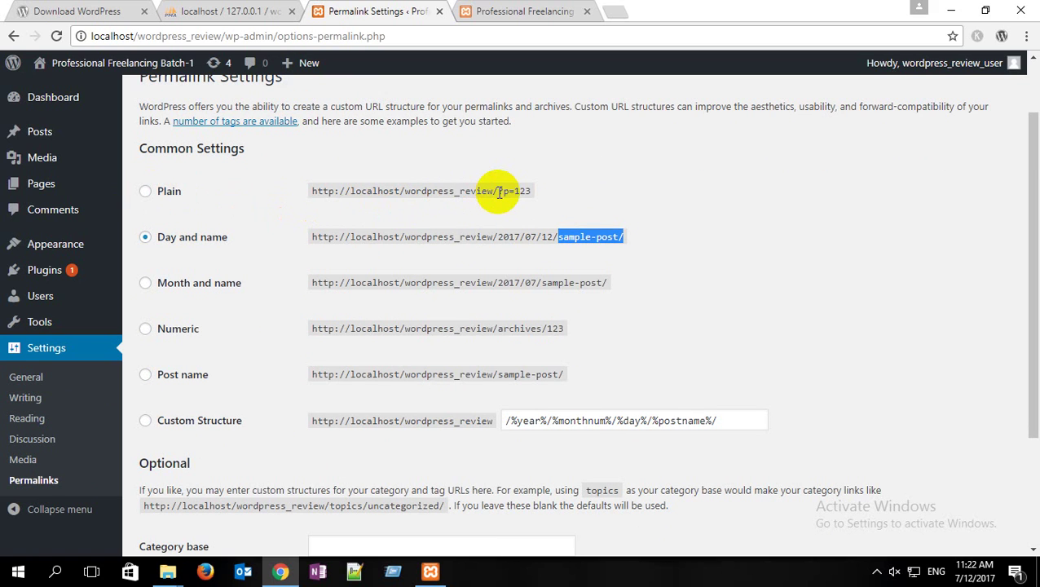
drag(498, 190, 540, 189)
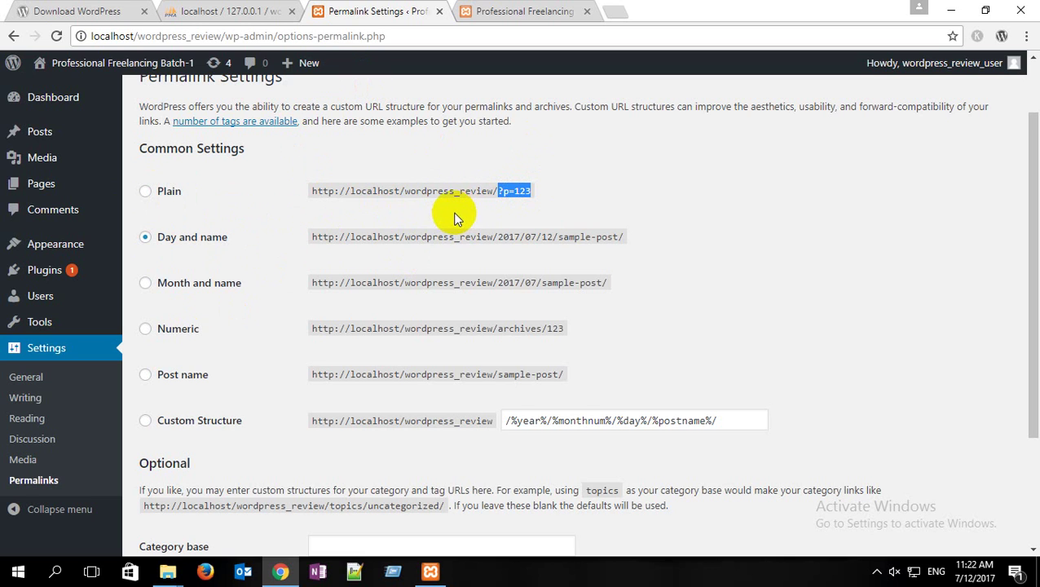
click(134, 303)
click(69, 141)
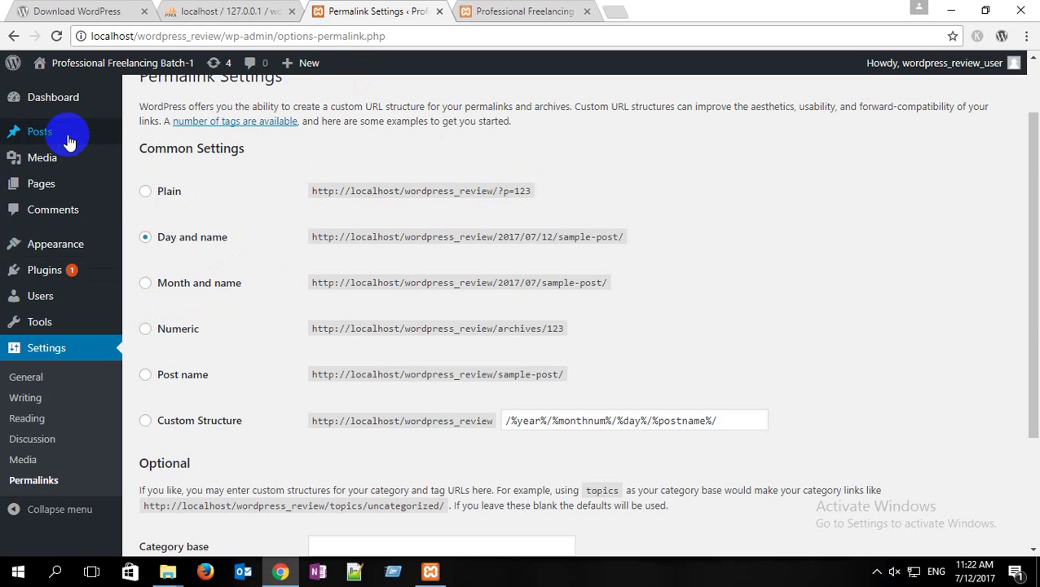
scroll(69, 122, up, 1)
click(59, 98)
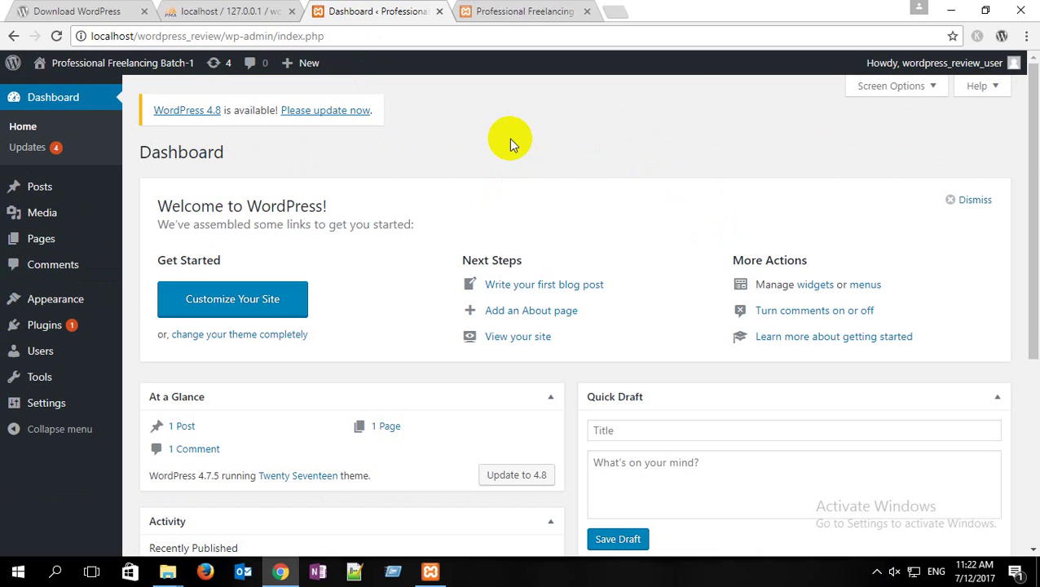
Step: Browse Wordpress Class\wordpress\wp-content\themes and take the maxstore theme folder
click(951, 10)
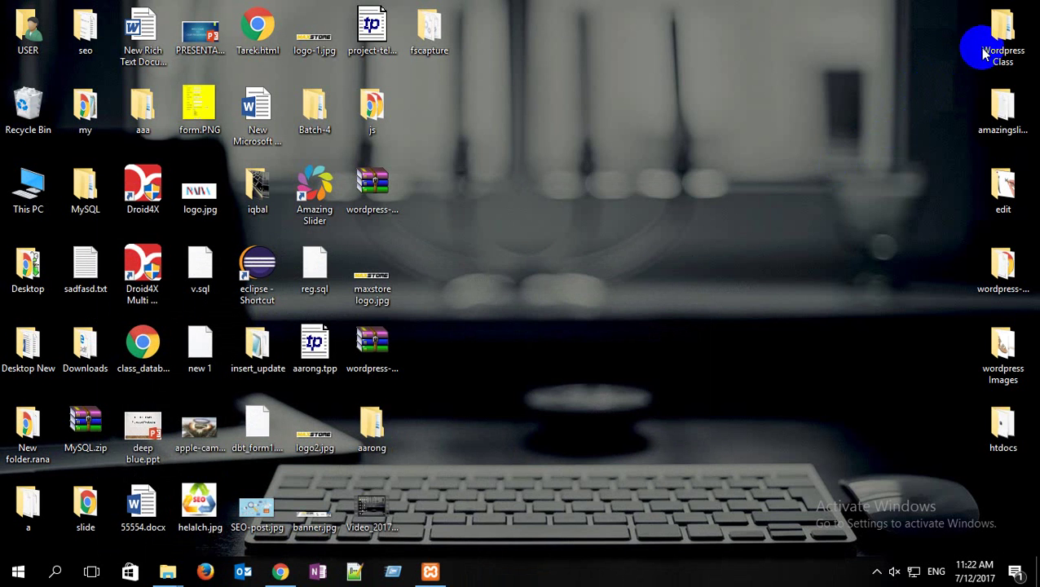
double_click(1001, 35)
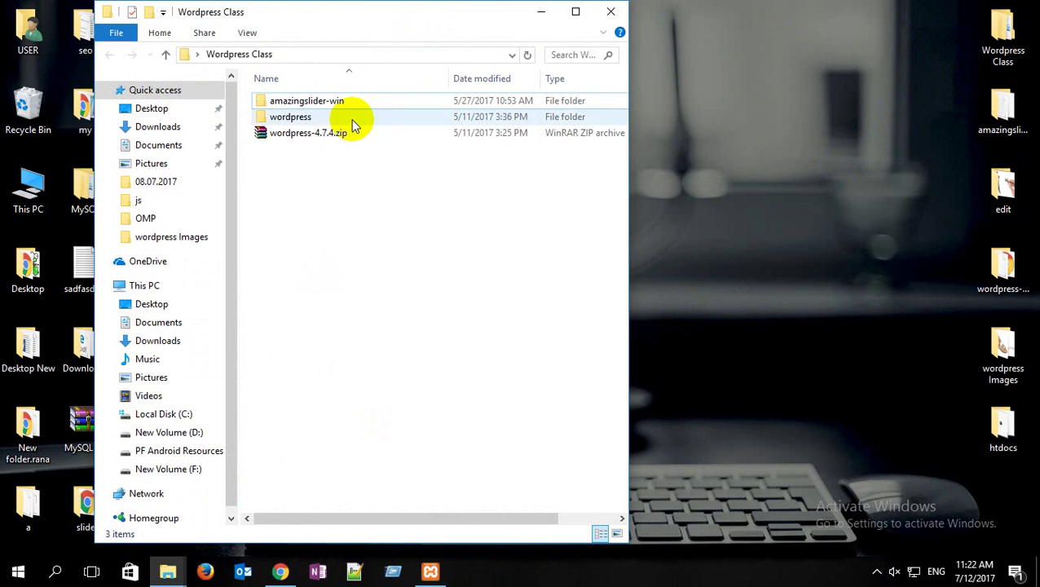
double_click(326, 117)
click(577, 14)
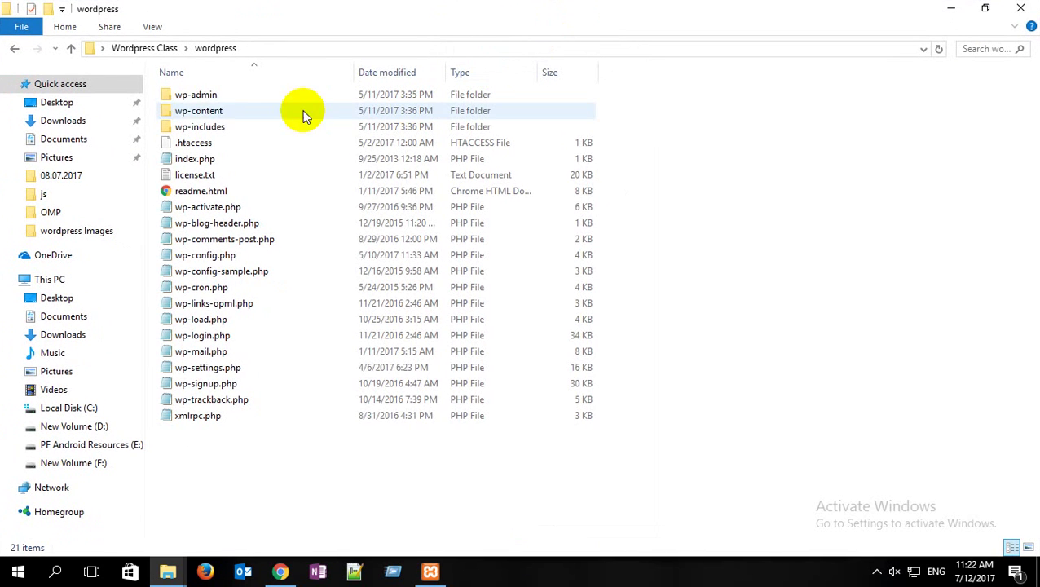
double_click(186, 110)
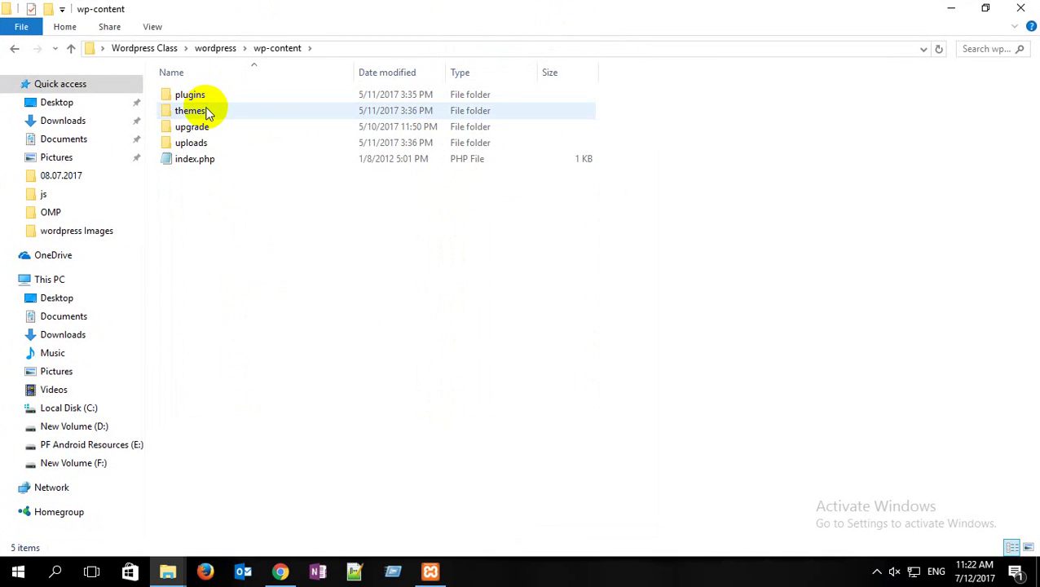
double_click(204, 110)
click(219, 96)
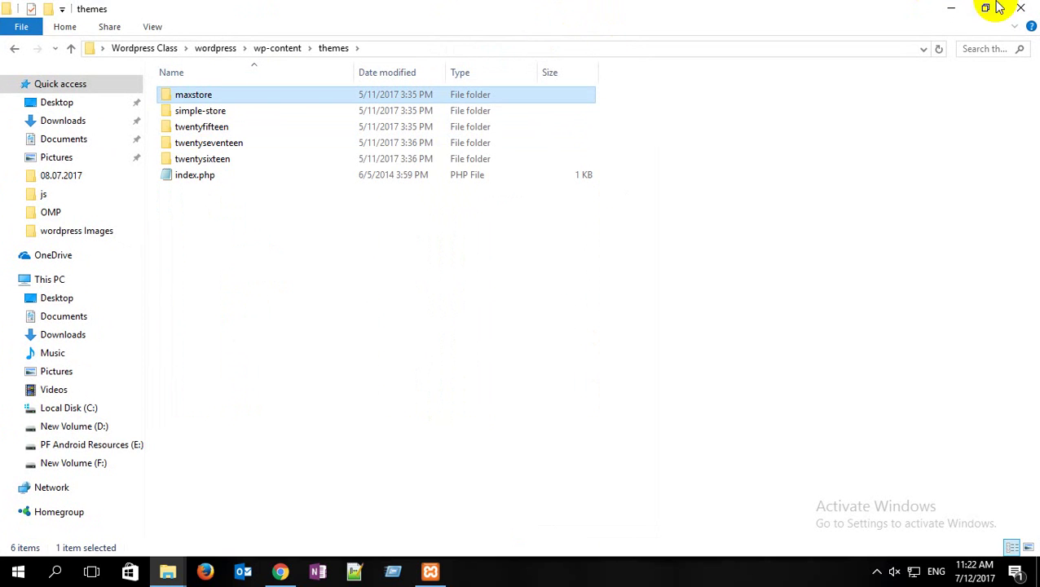
click(14, 48)
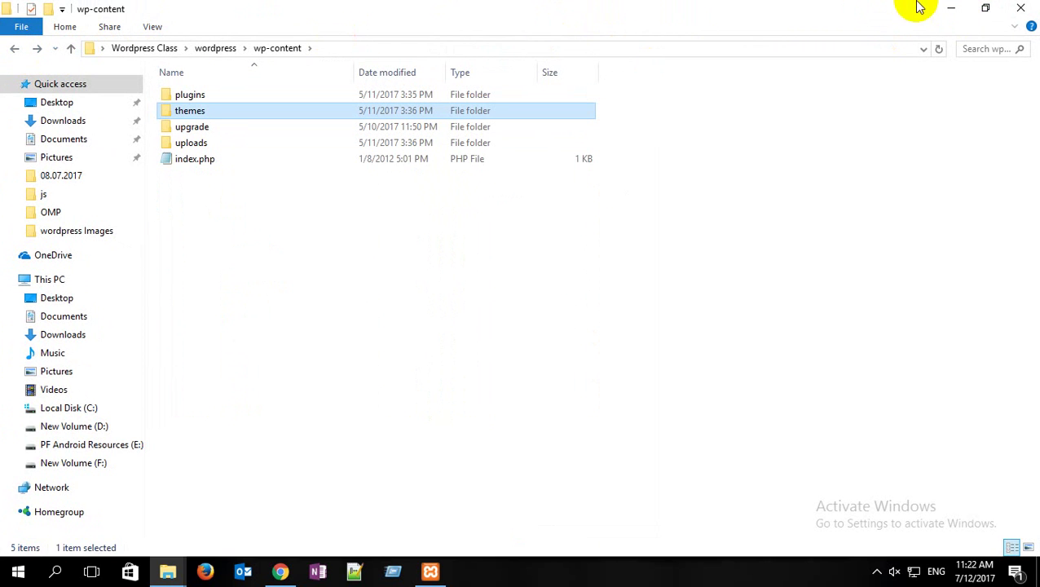
click(950, 8)
Step: Paste maxstore into htdocs\wordpress_review\wp-content\themes and refresh the listing
mouse_move(168, 570)
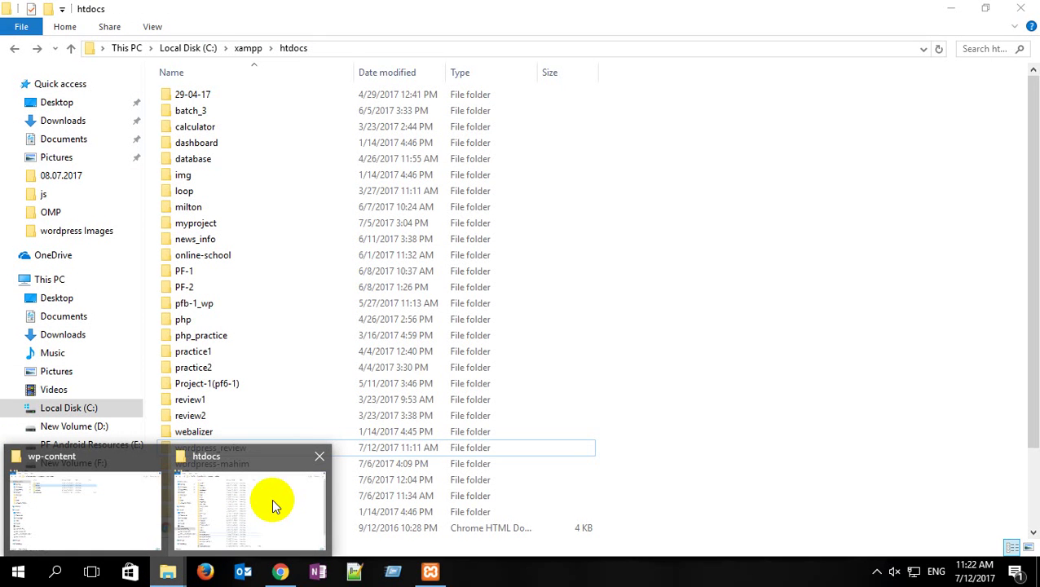
click(282, 499)
scroll(277, 414, down, 2)
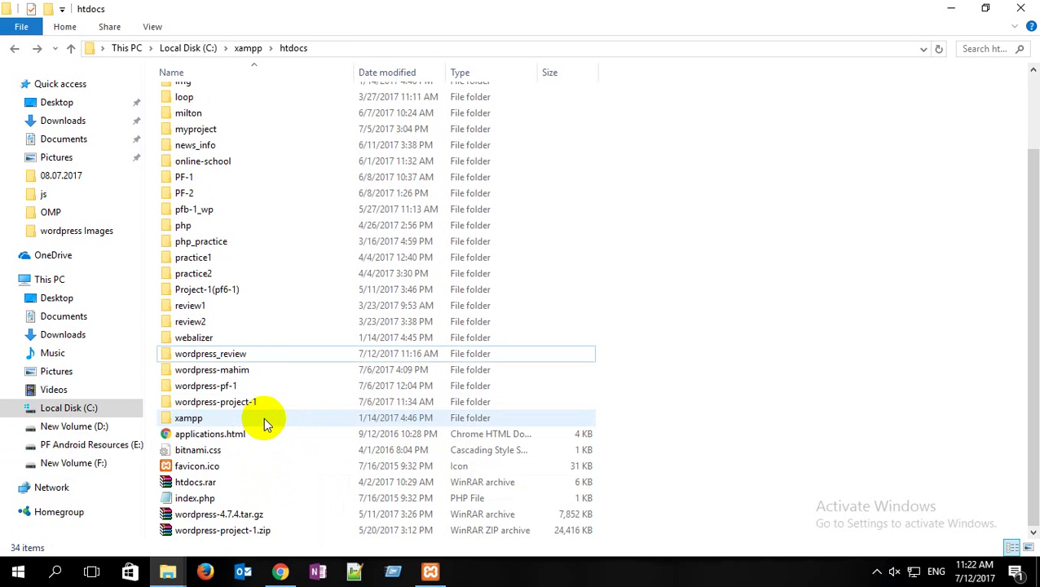
click(237, 356)
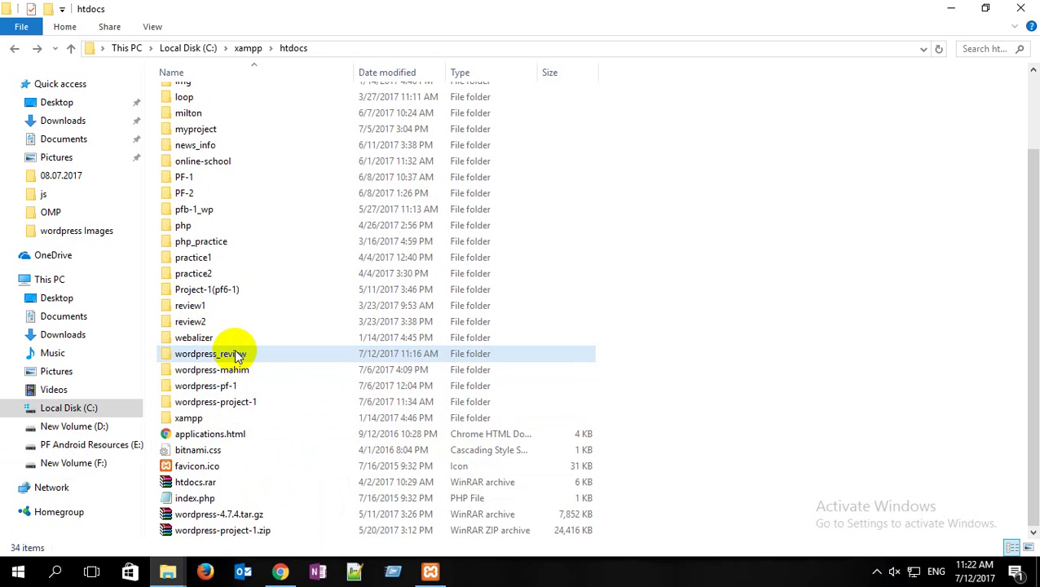
double_click(237, 356)
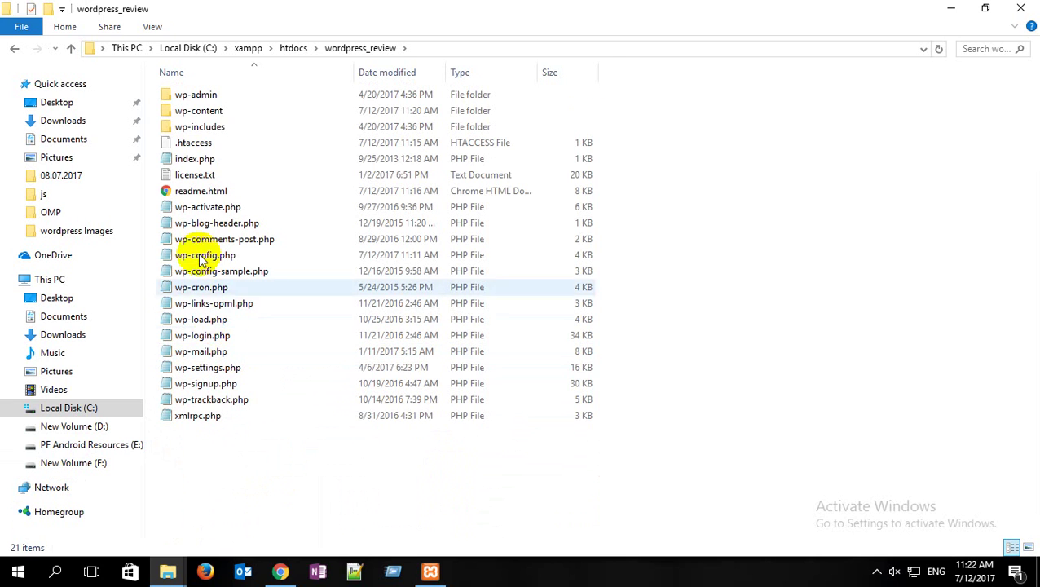
double_click(204, 112)
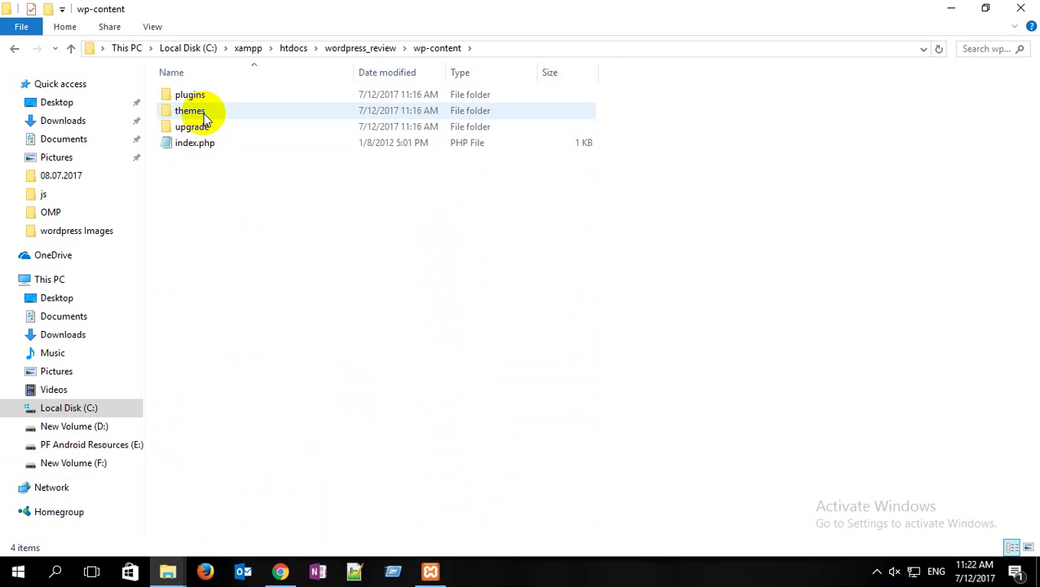
double_click(195, 112)
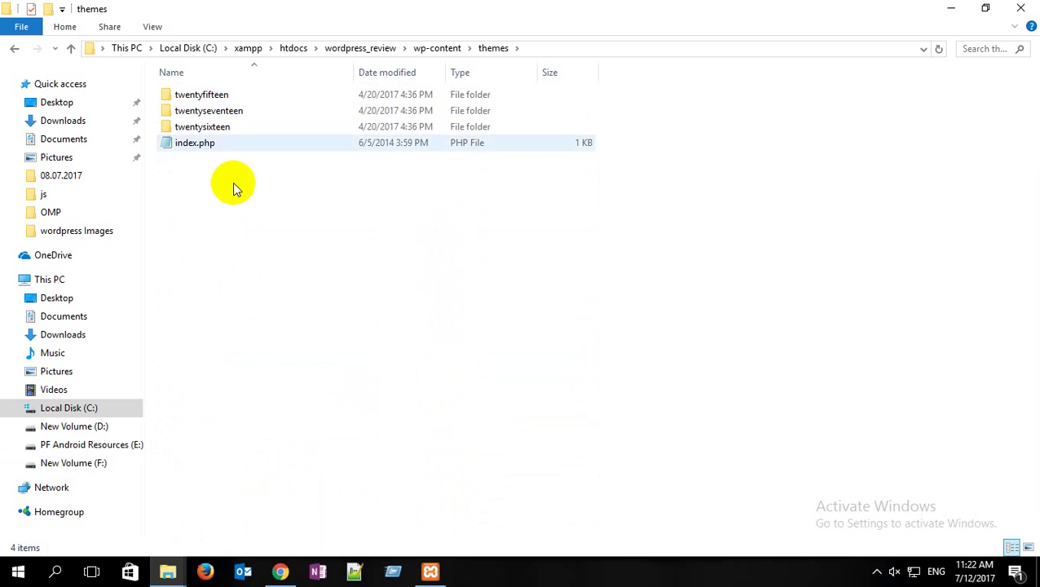
key(ctrl+v)
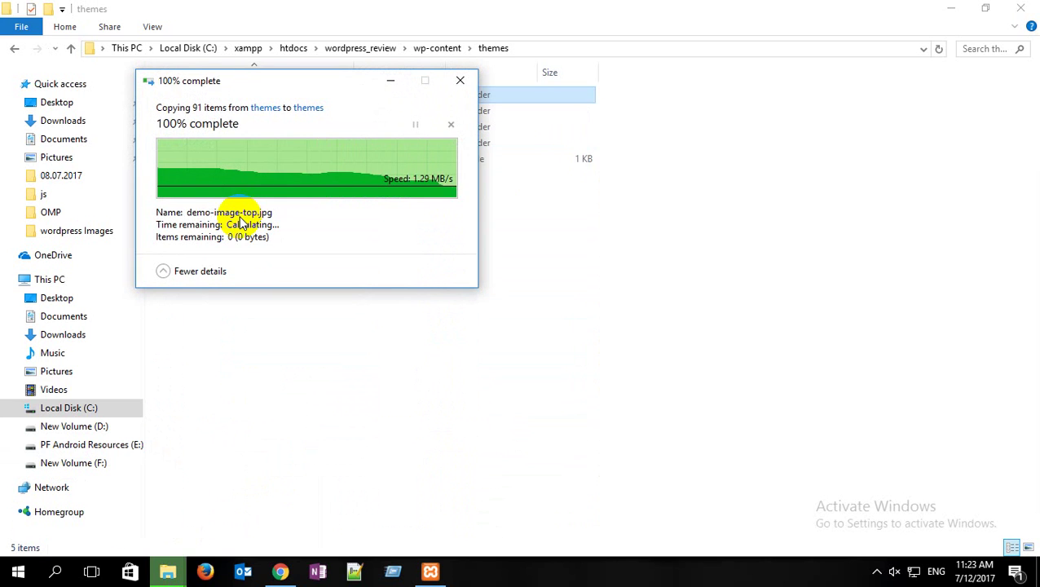
right_click(240, 220)
Step: Refresh the themes folder, reload the Dashboard and go to Appearance > Themes
click(282, 281)
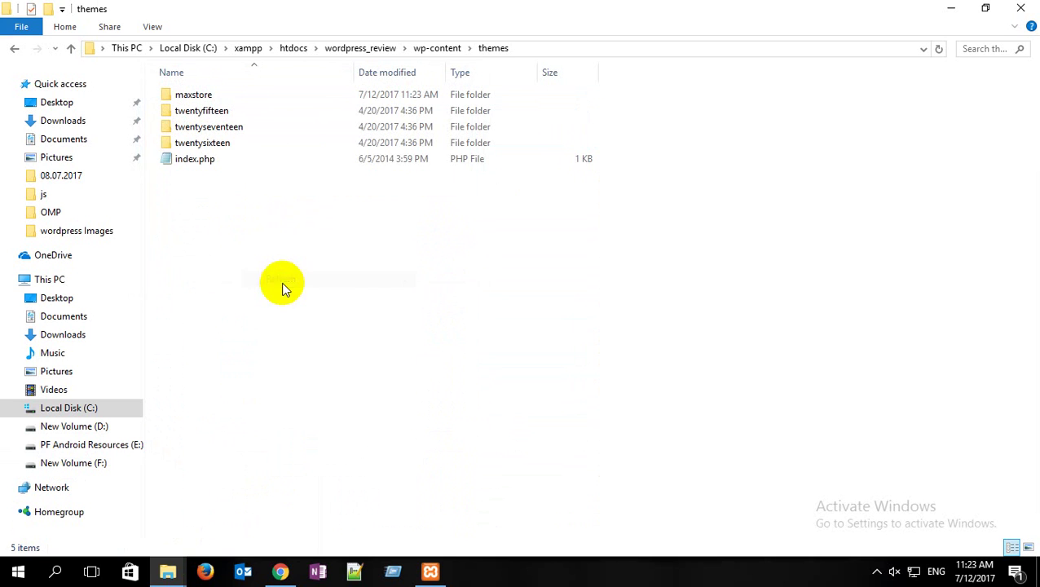
click(280, 571)
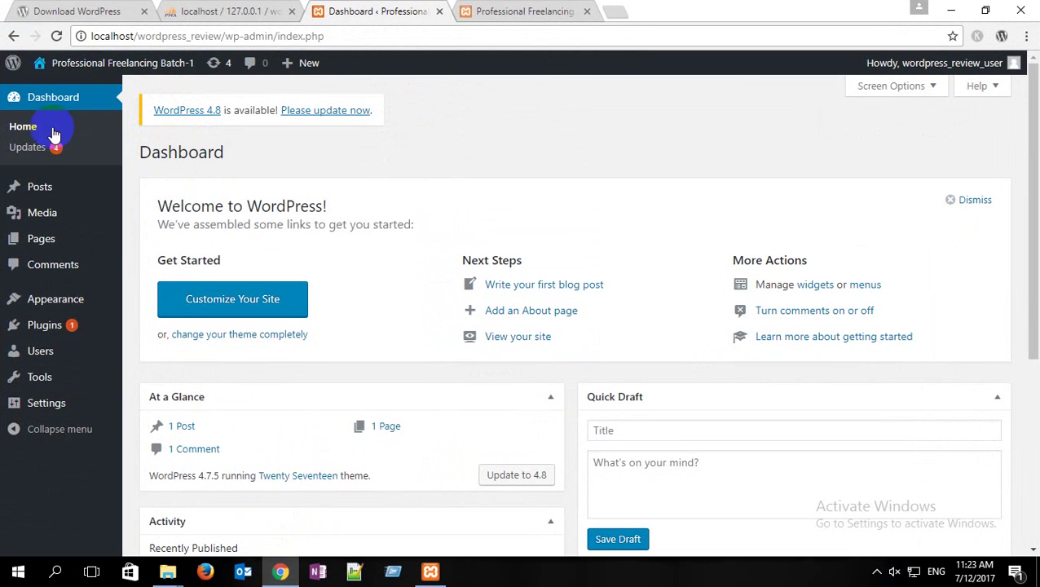
click(56, 38)
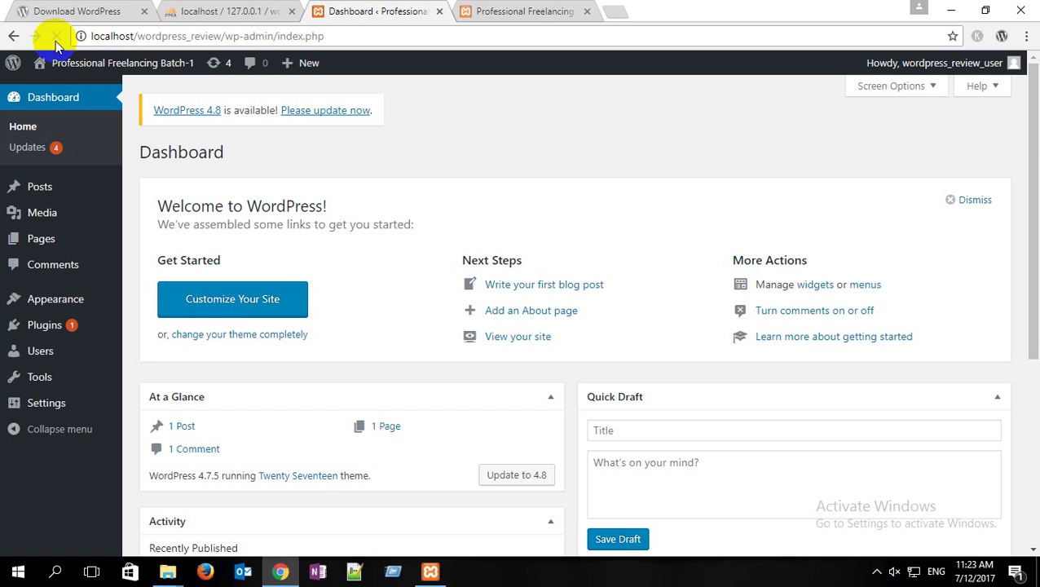
mouse_move(61, 301)
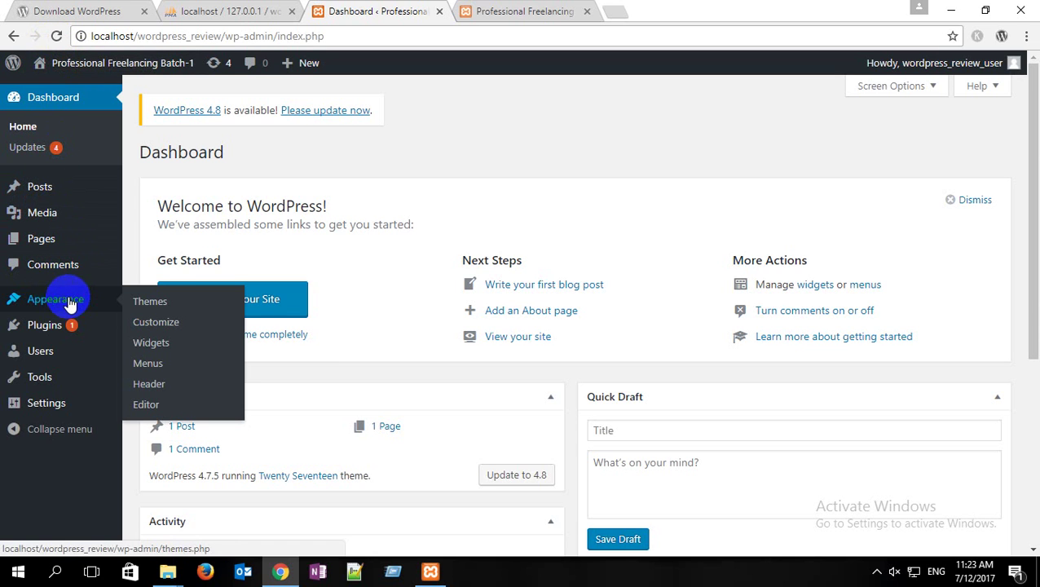
click(163, 304)
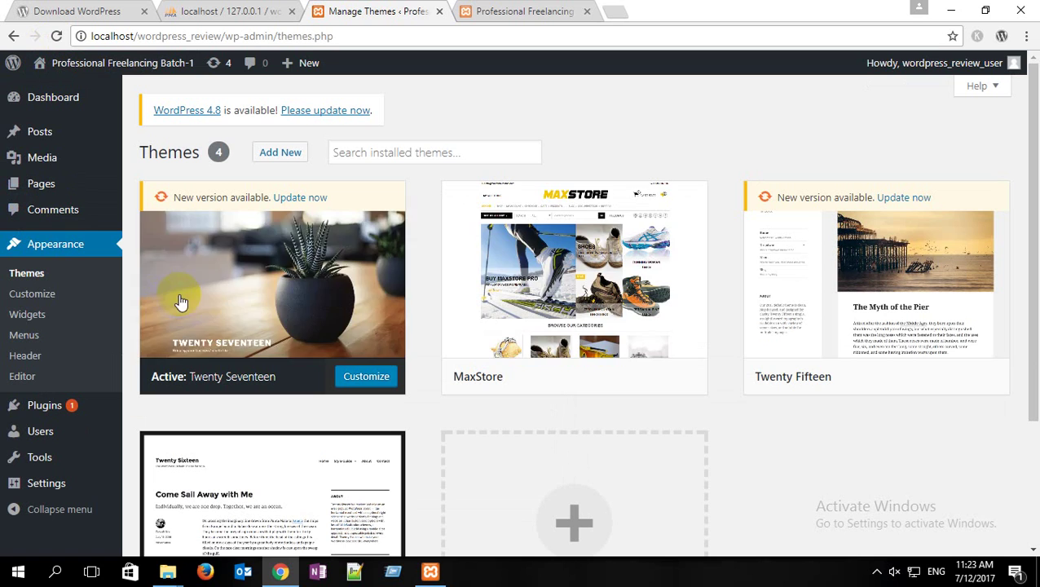
Step: Activate the MaxStore theme in place of Twenty Seventeen
mouse_move(554, 236)
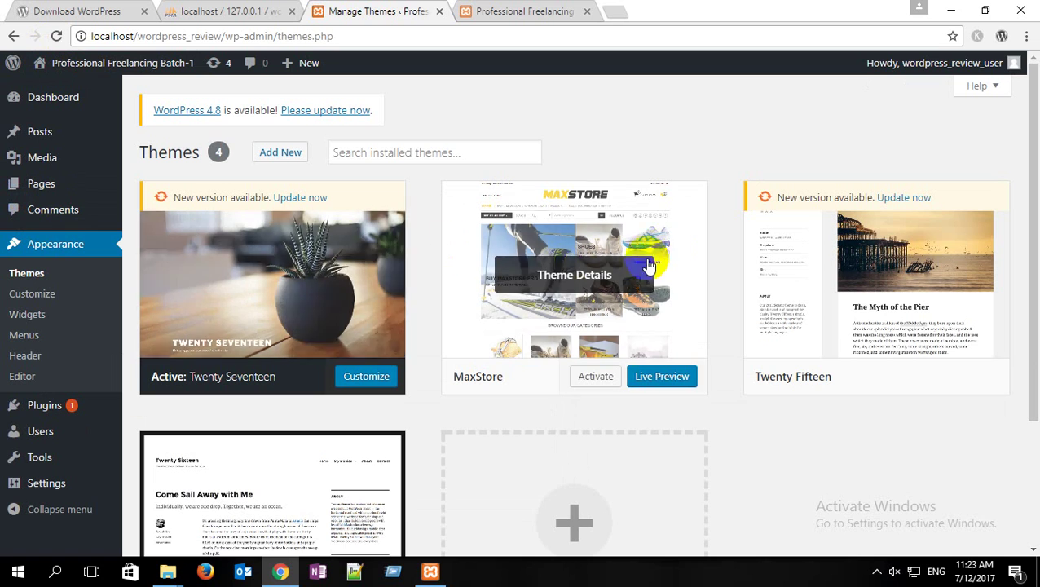
click(499, 297)
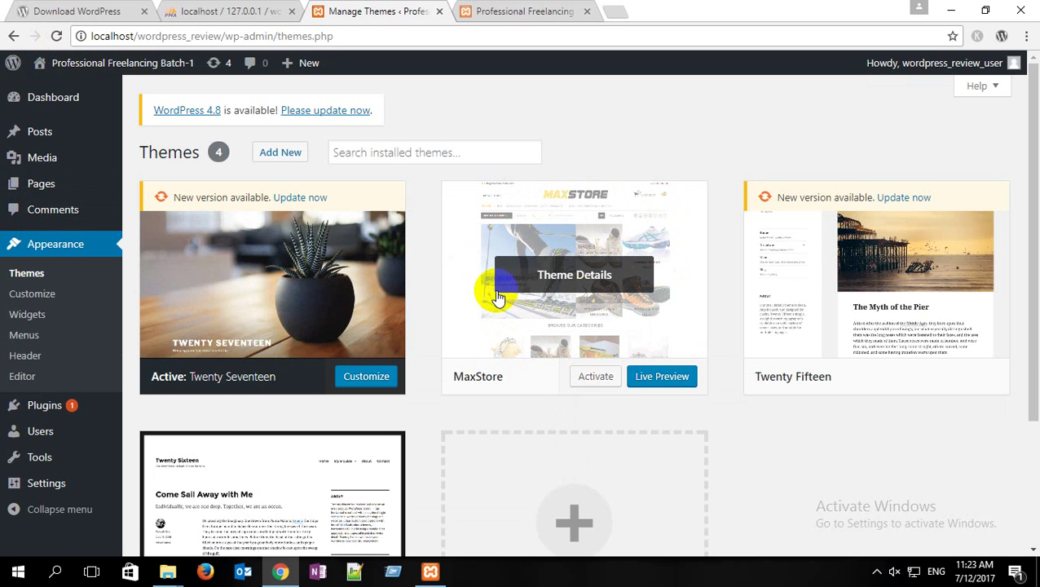
click(596, 377)
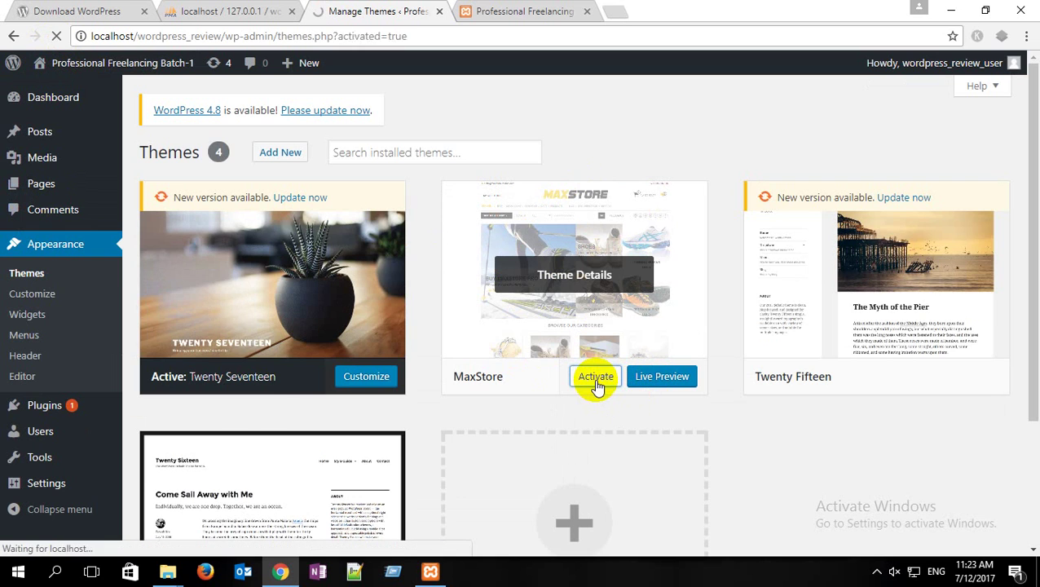
scroll(293, 309, down, 2)
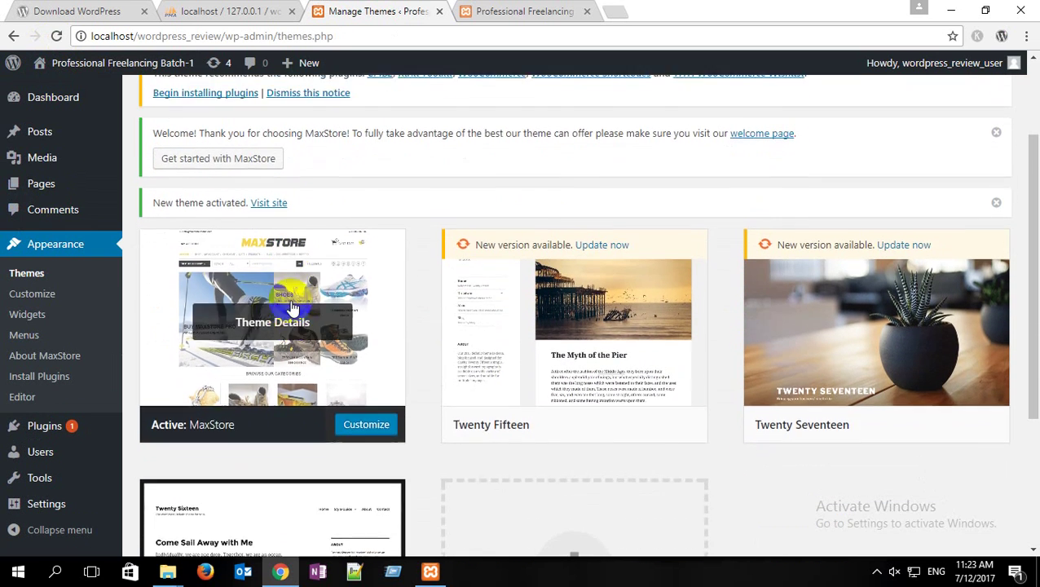
scroll(334, 289, up, 2)
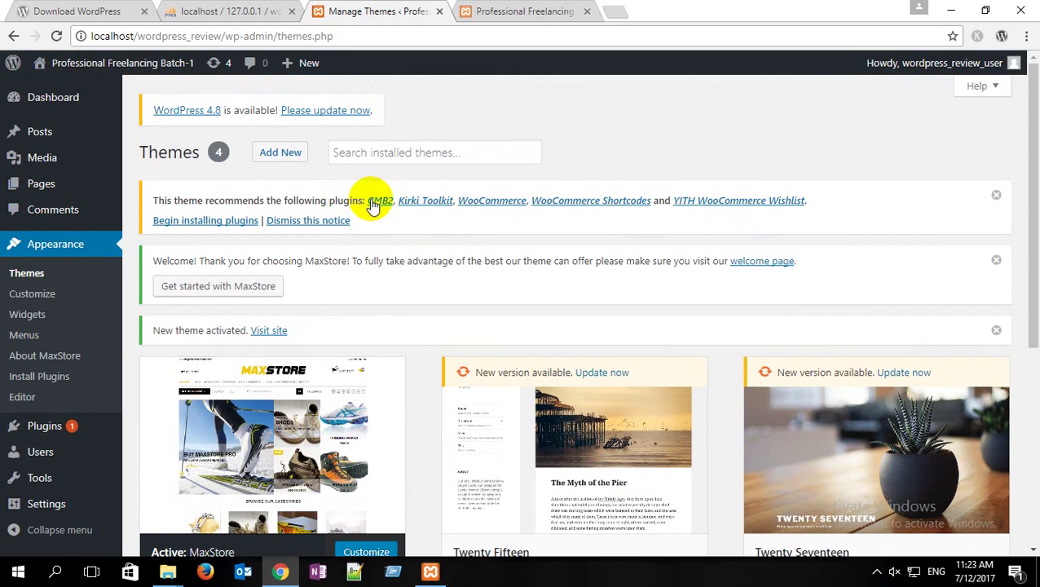
Step: Review MaxStore's recommended plugins notice and check the new front page
drag(366, 203, 816, 199)
click(372, 232)
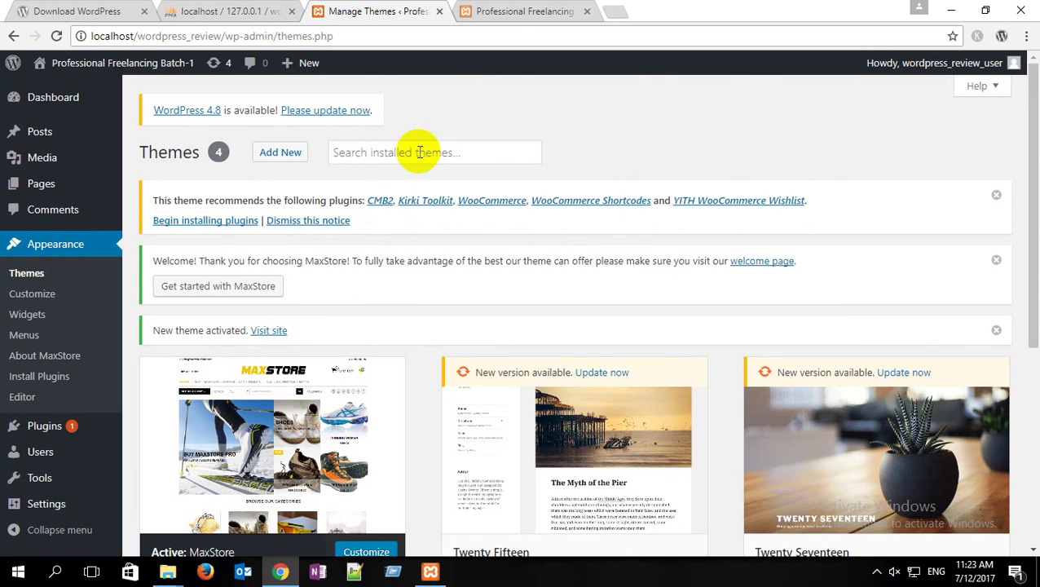
click(499, 11)
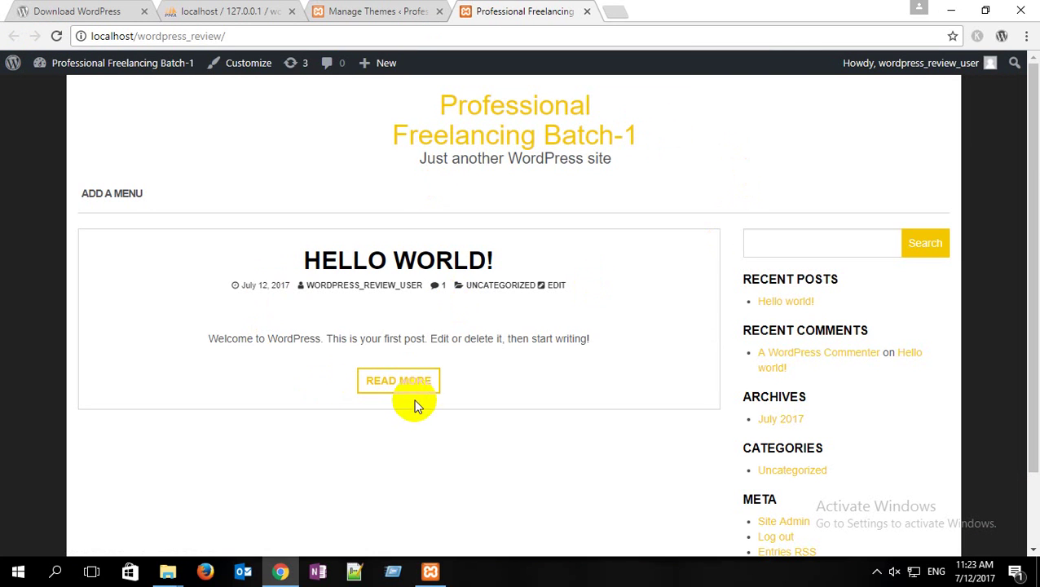
click(333, 11)
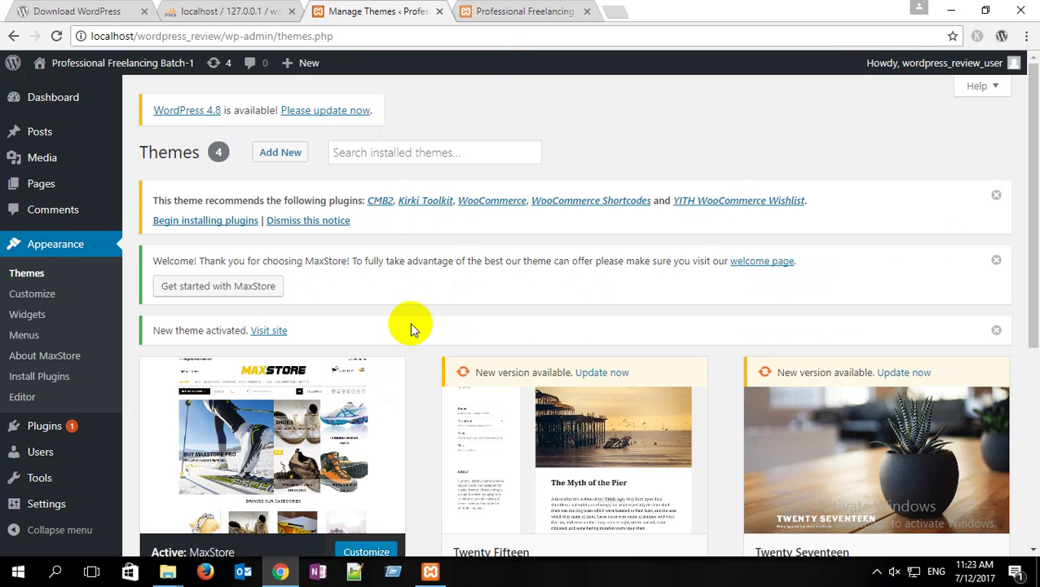
Step: In the course plugins folder, select cmb2, kirki, woocommerce, woocommerce-shortcodes and yith-woocommerce-wishlist
mouse_move(169, 571)
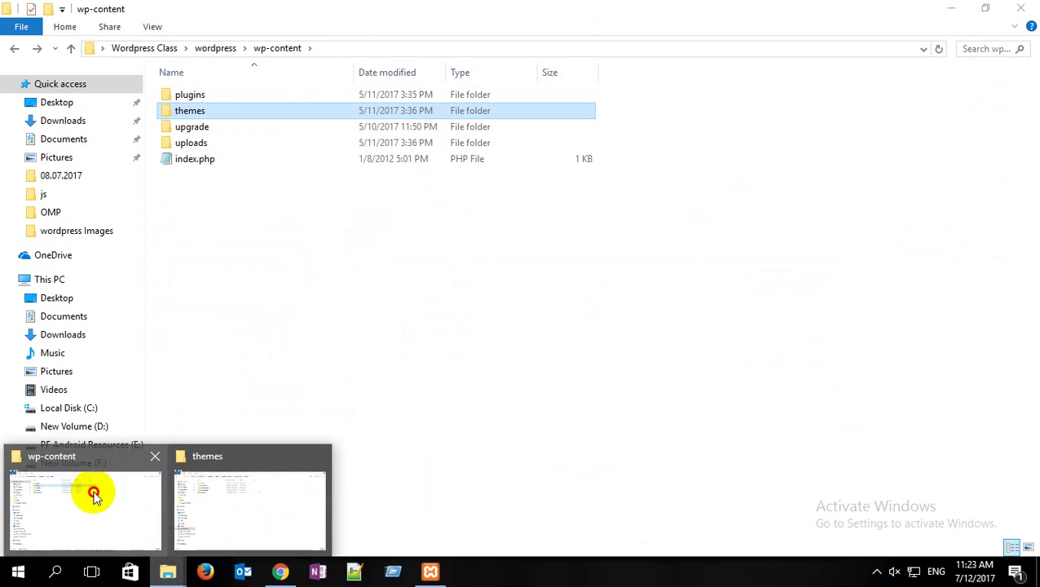
click(91, 497)
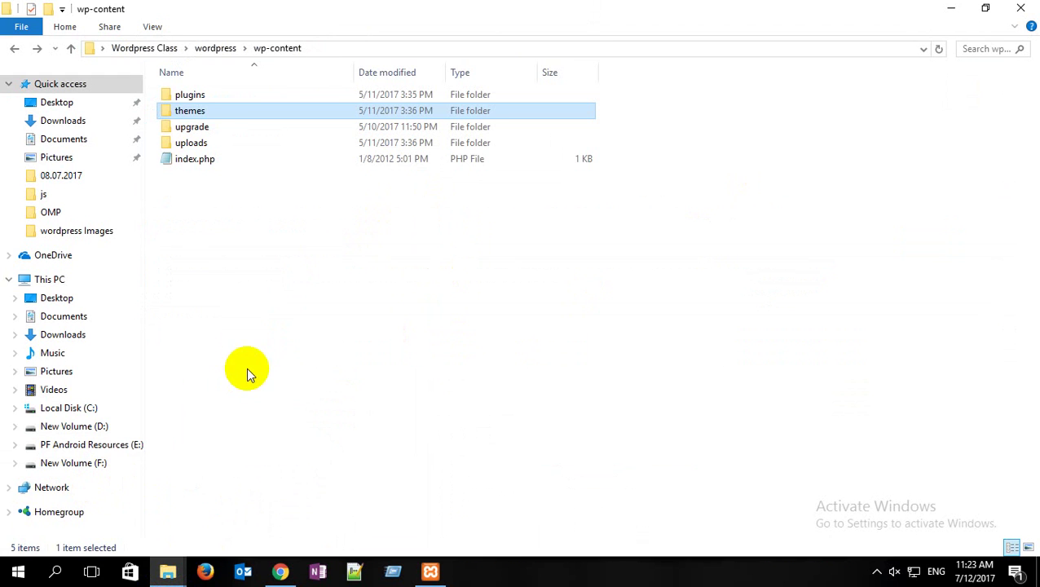
click(195, 95)
double_click(202, 96)
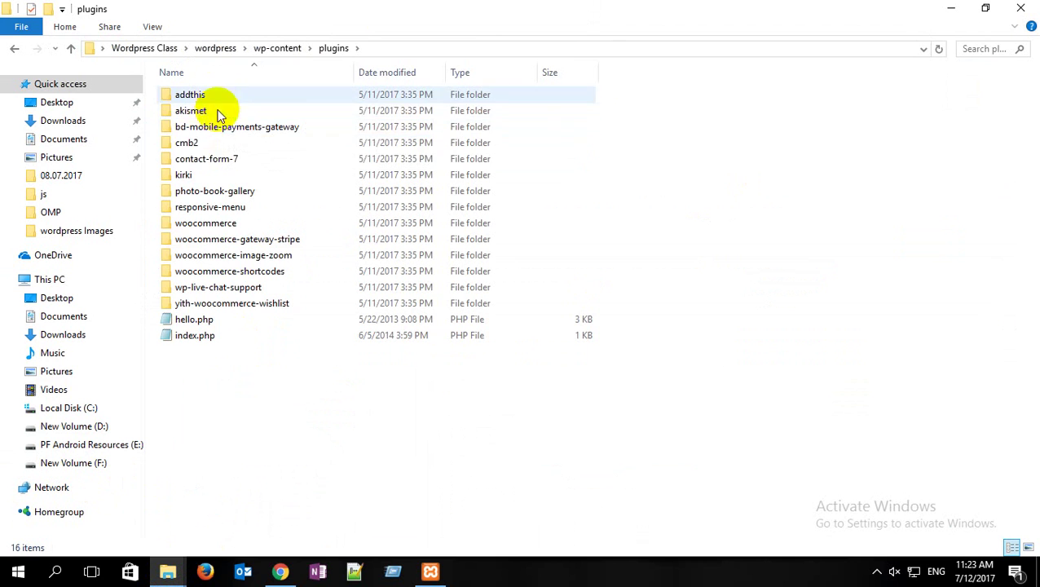
click(192, 145)
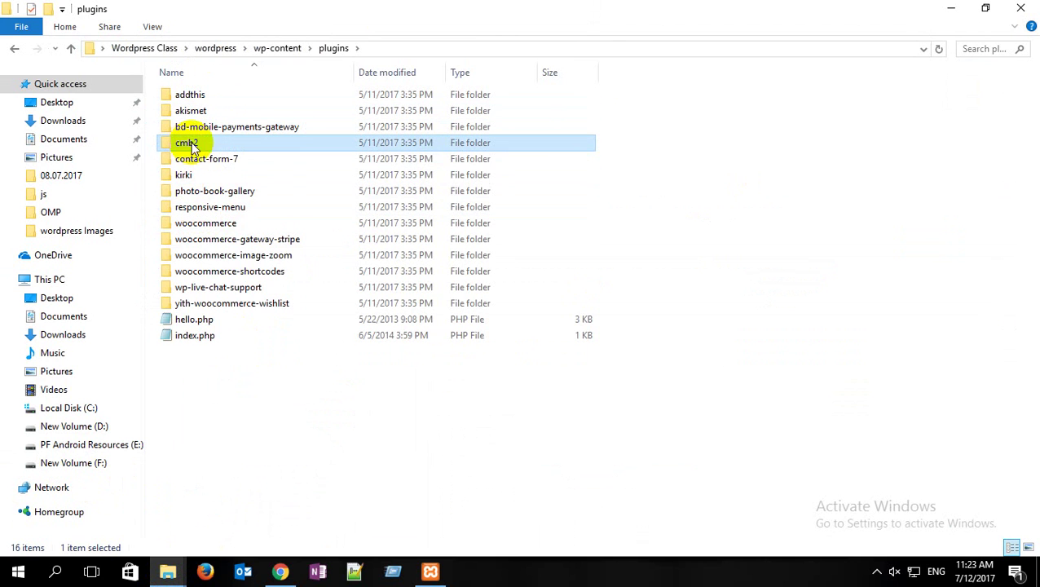
ctrl+click(184, 176)
ctrl+click(239, 223)
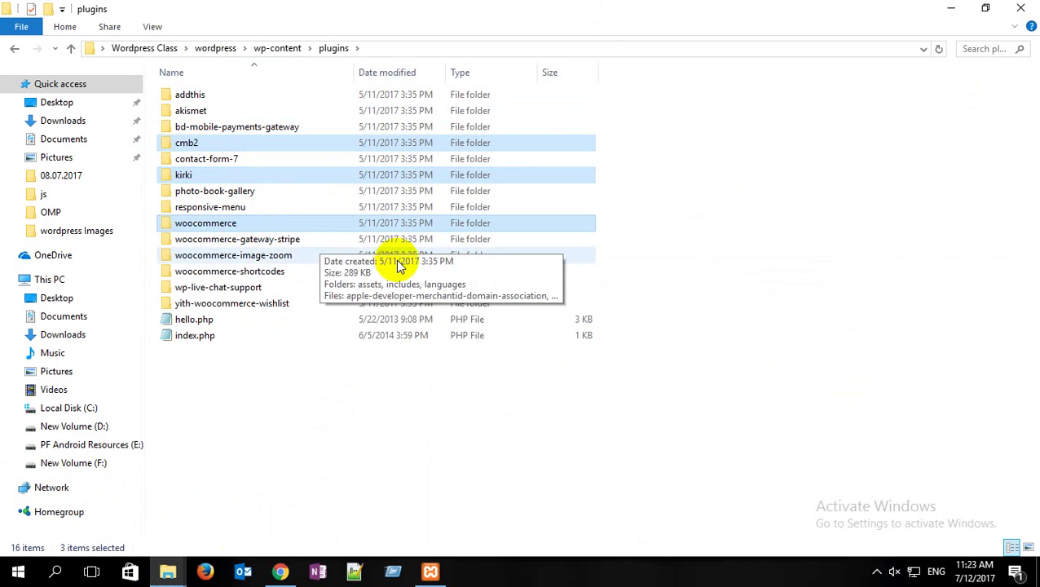
ctrl+click(279, 273)
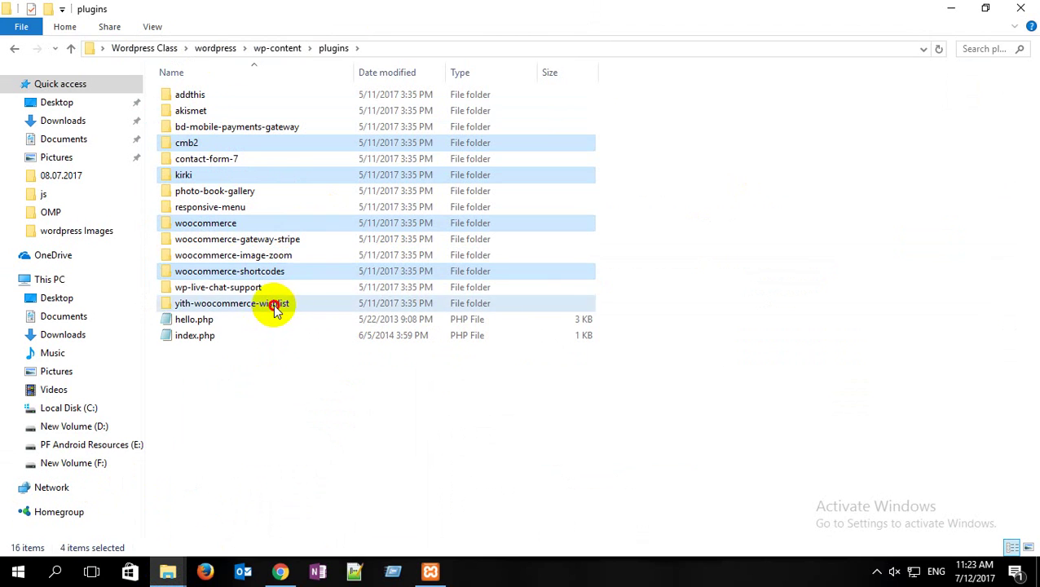
ctrl+click(274, 305)
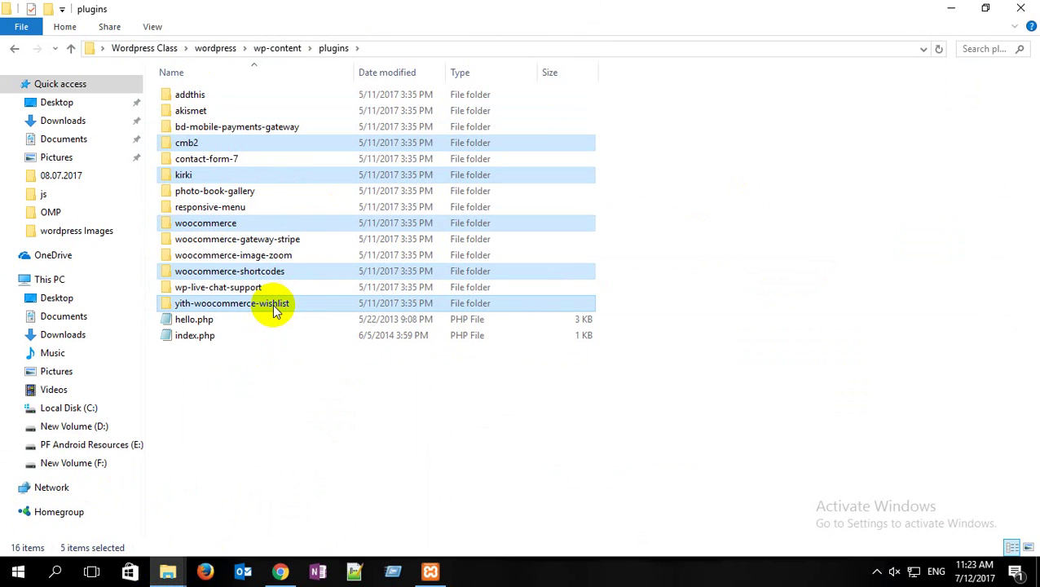
Step: Paste the five plugin folders into wordpress_review\wp-content\plugins
click(167, 570)
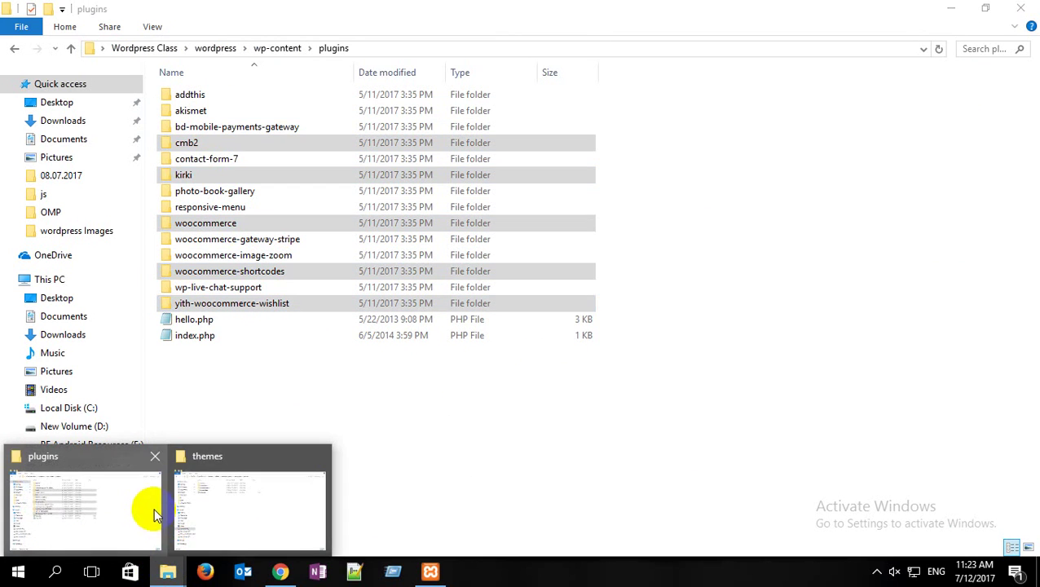
click(242, 507)
click(18, 49)
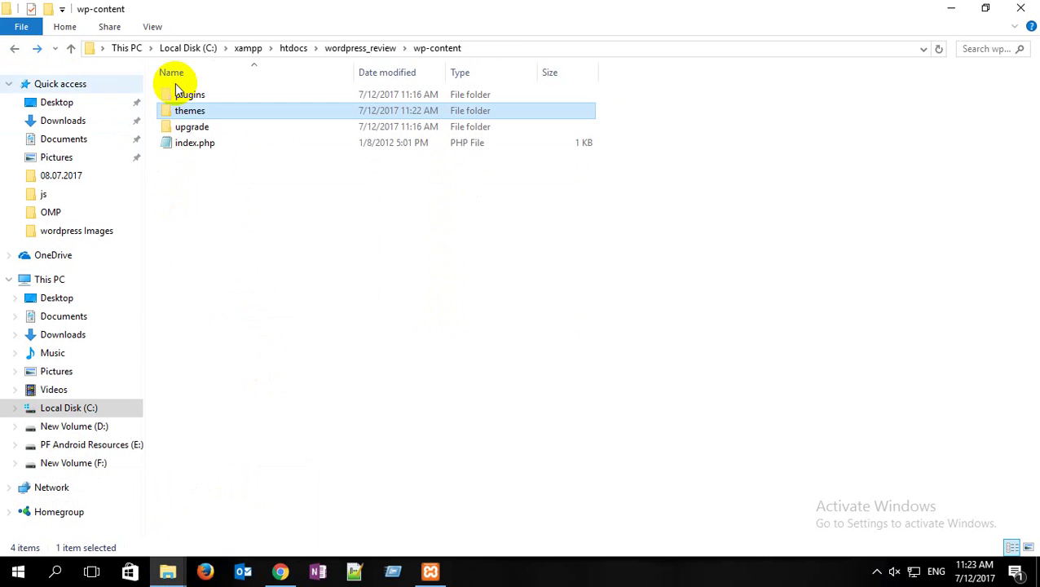
double_click(195, 95)
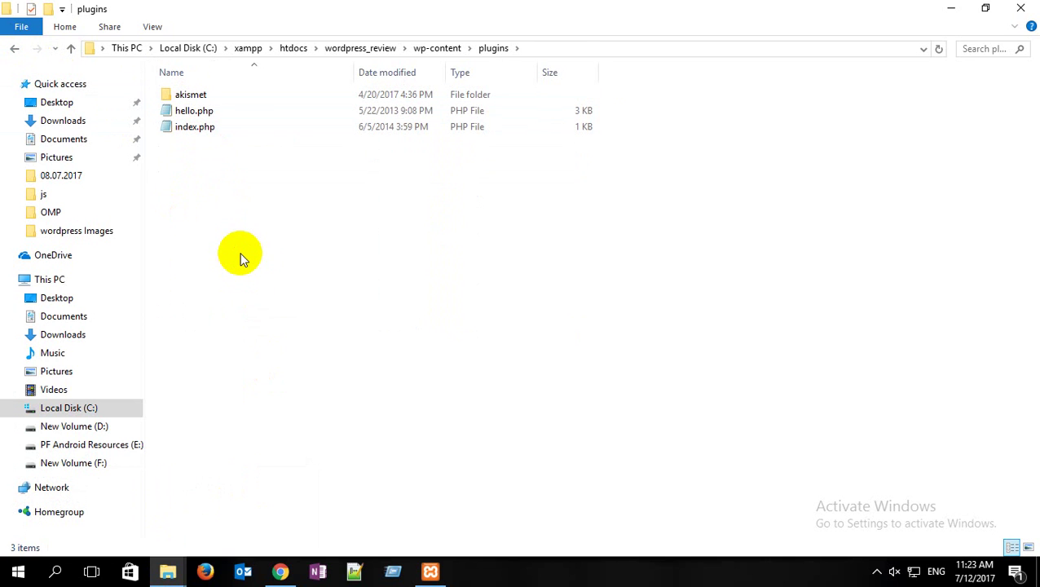
key(ctrl+v)
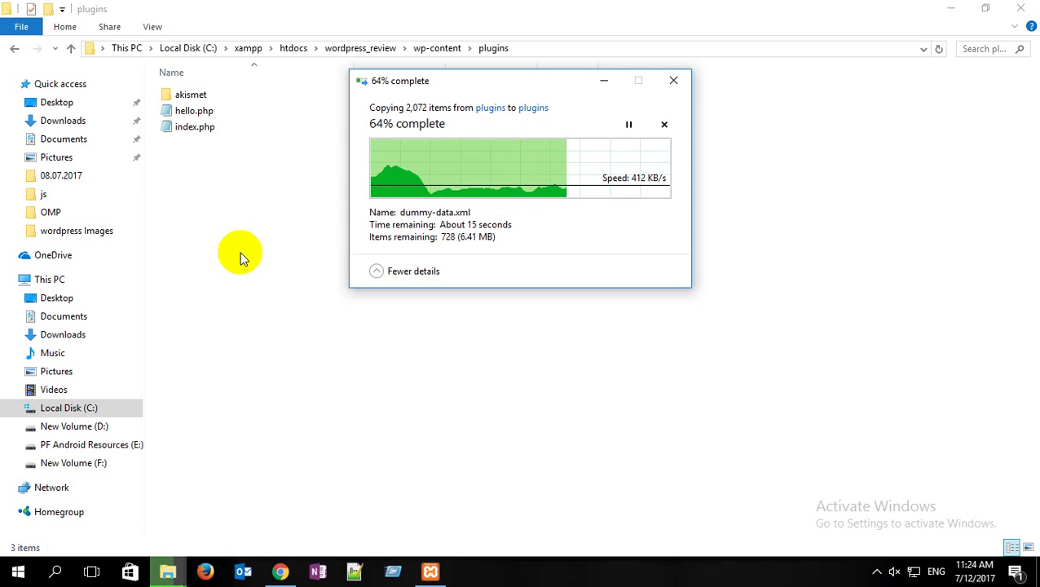
click(279, 571)
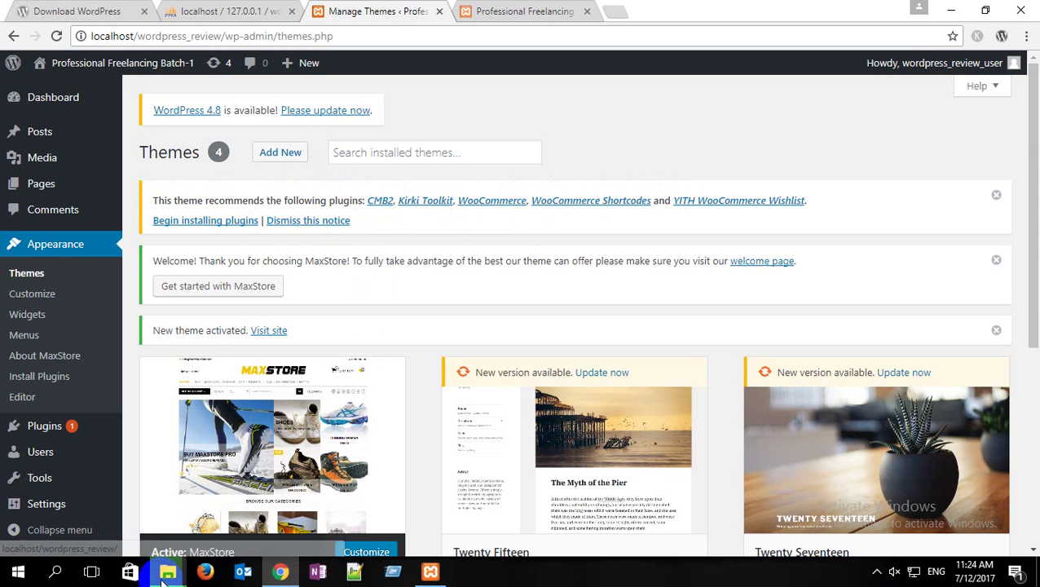
Step: Let the 2,072-item plugin copy finish, then minimize the browser and folder windows
mouse_move(167, 572)
click(393, 489)
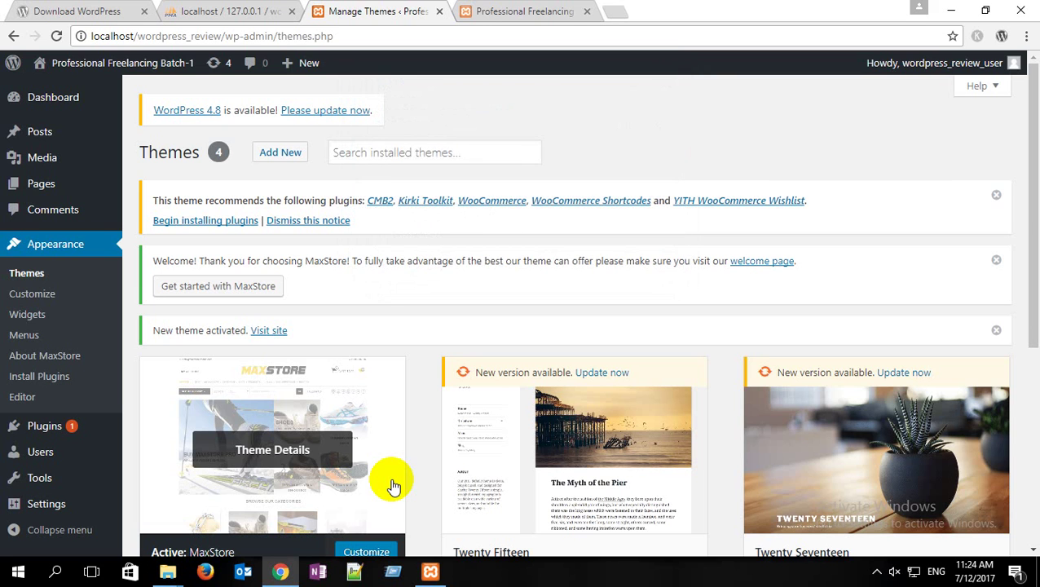
click(951, 10)
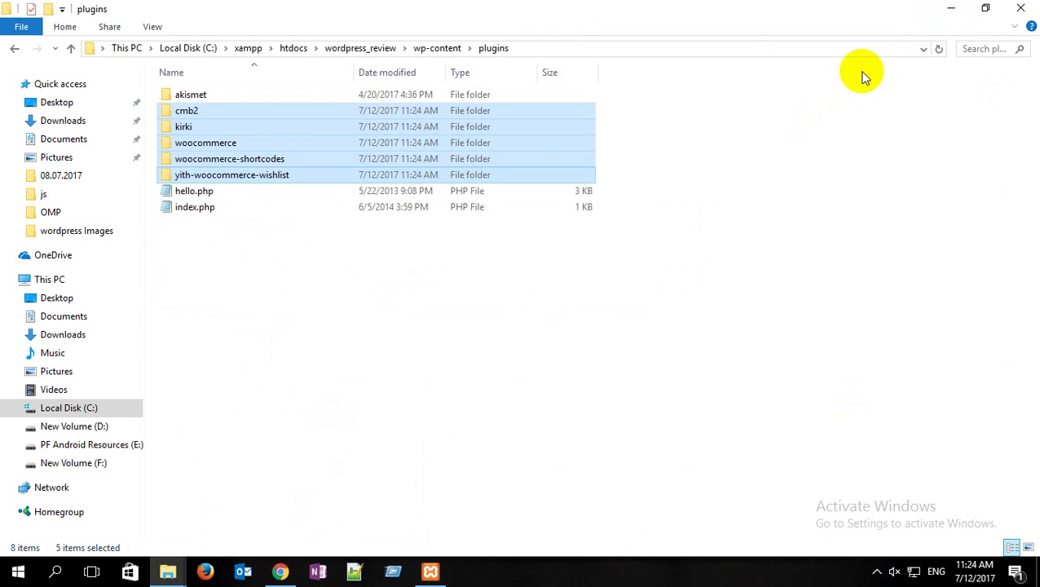
click(951, 9)
click(951, 8)
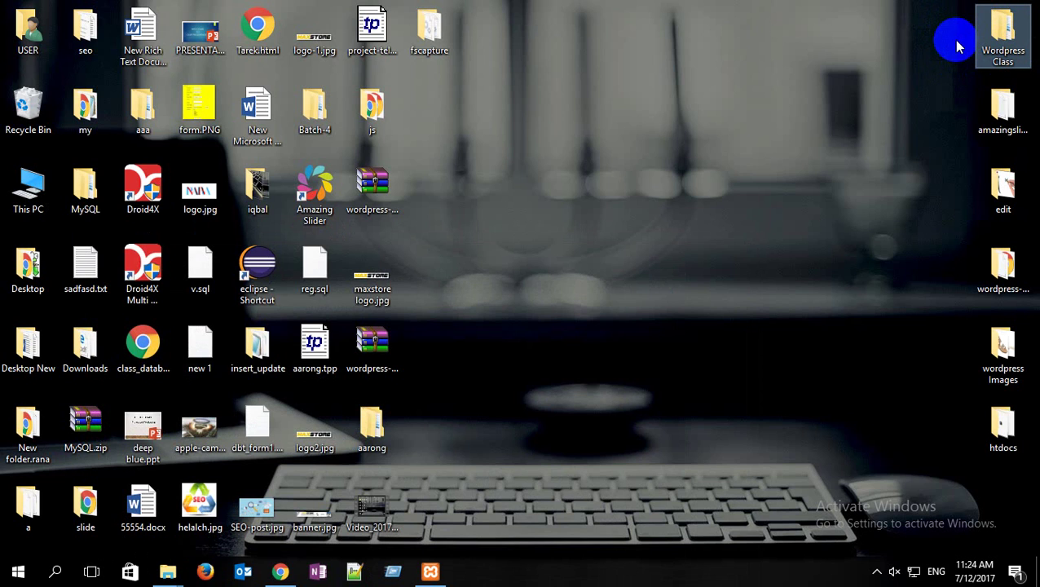
Step: Refresh the local plugins folder listing and return to the WordPress Themes page
click(1002, 37)
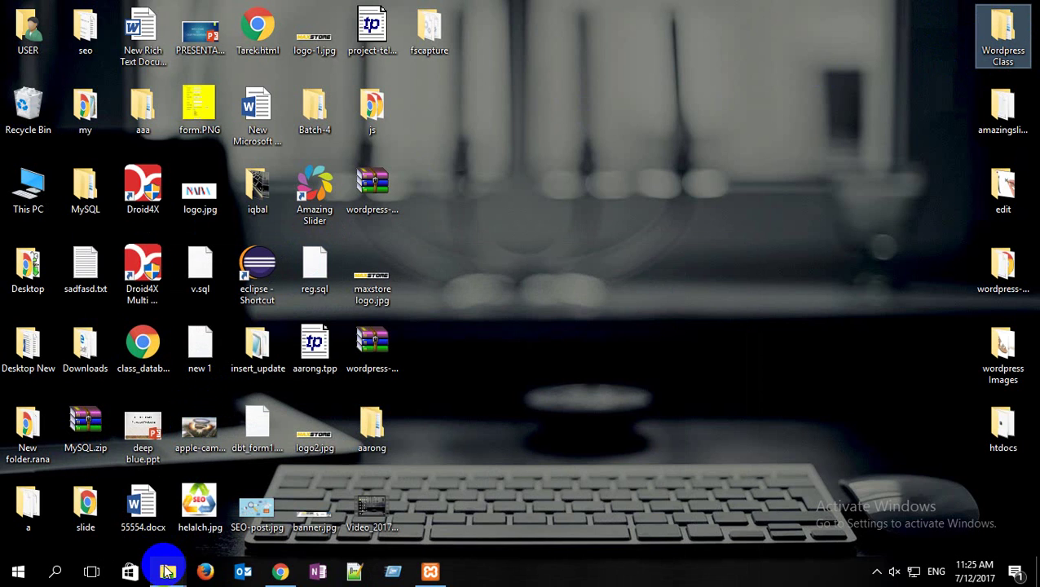
mouse_move(167, 571)
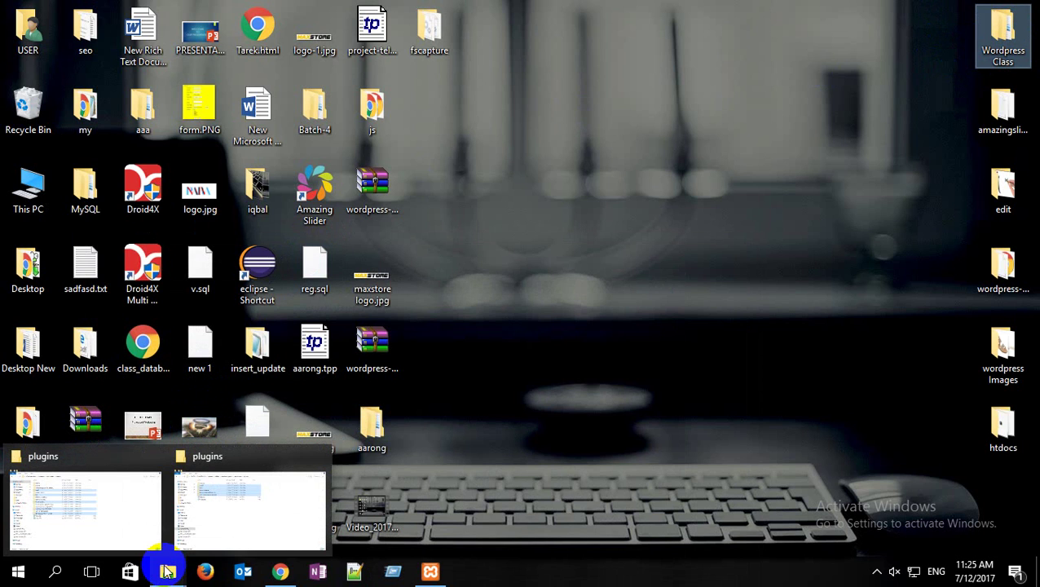
click(235, 515)
right_click(377, 280)
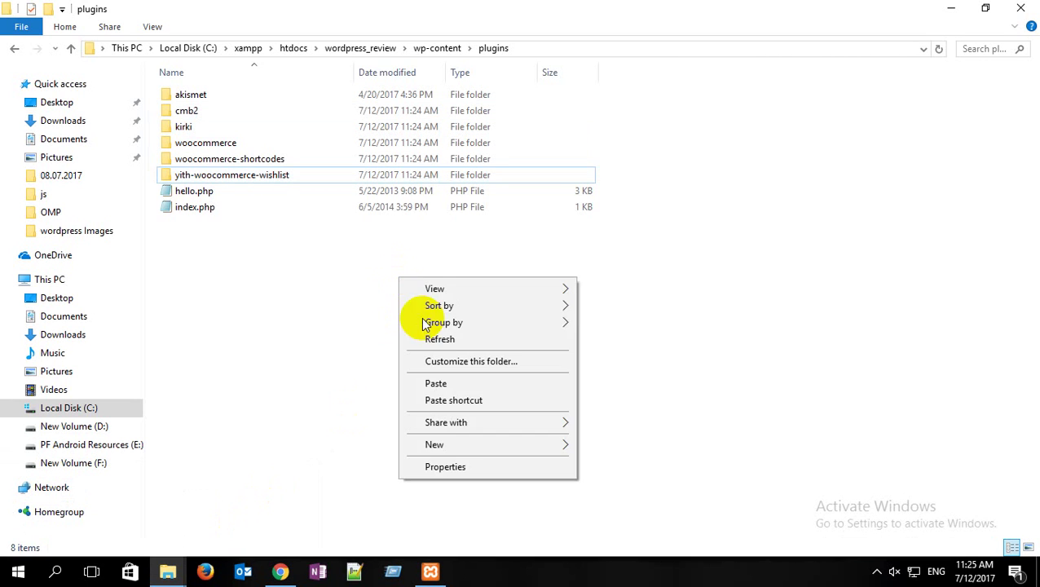
click(433, 339)
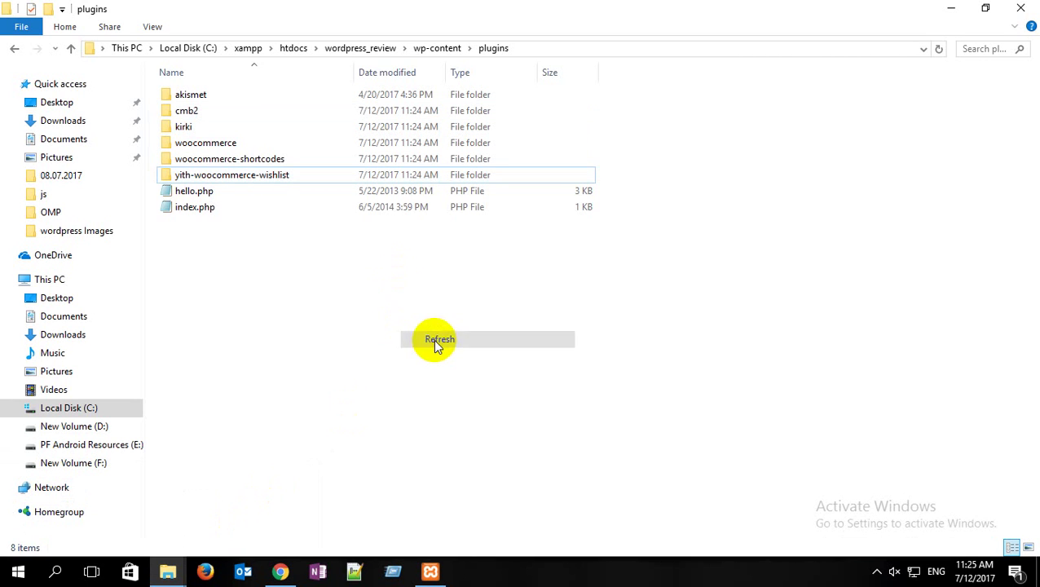
click(279, 571)
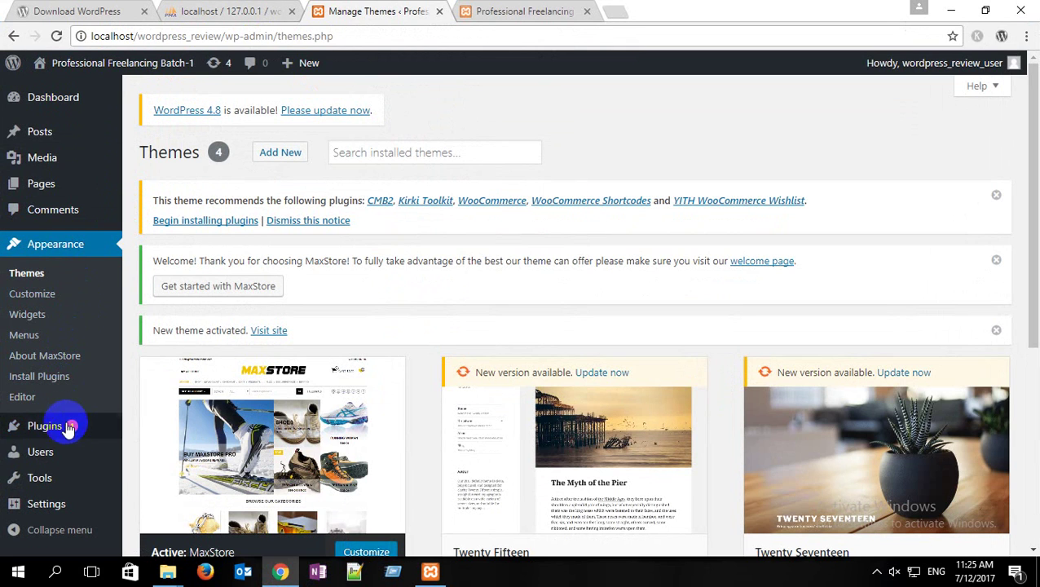
Step: Go to Plugins > Installed Plugins, where the recommended plugins are inactive
mouse_move(69, 425)
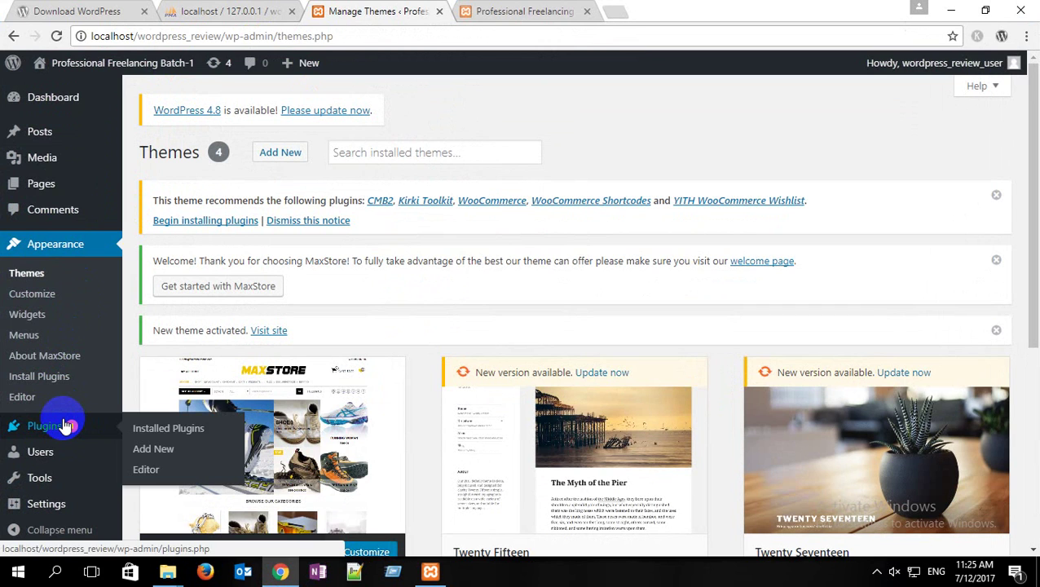
click(185, 430)
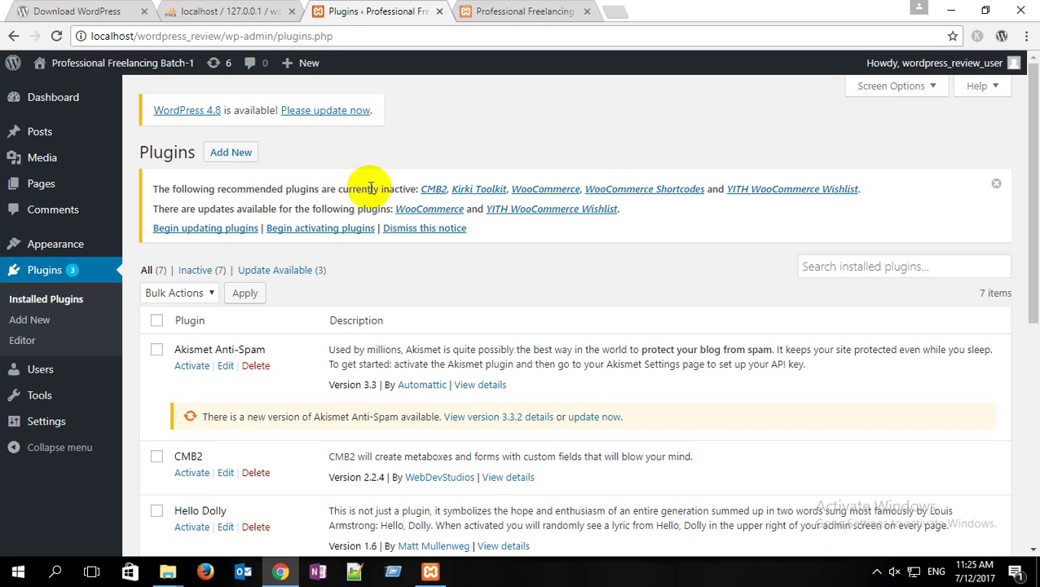
drag(419, 189, 334, 190)
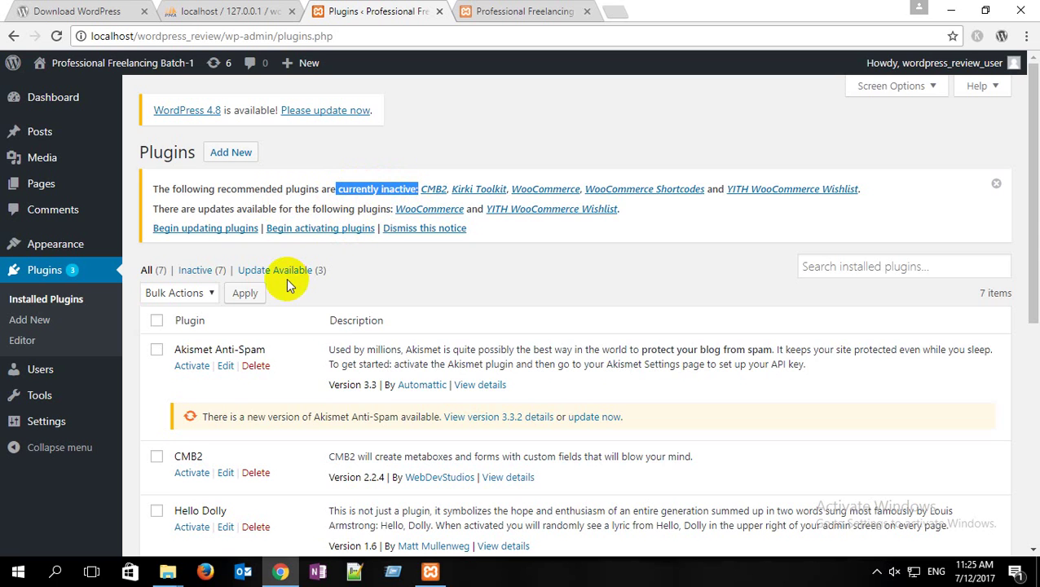
scroll(284, 279, down, 3)
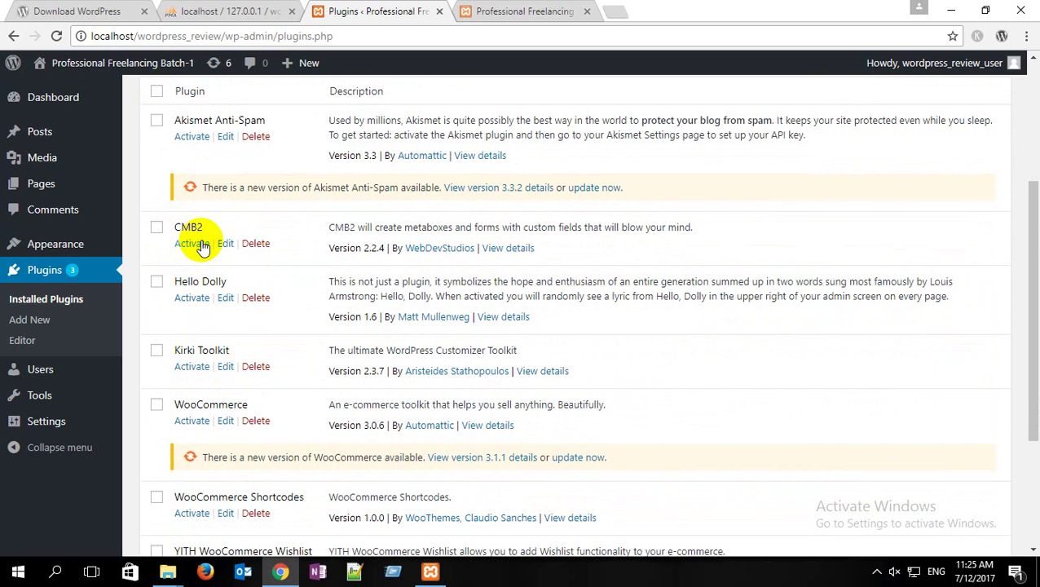
Step: Activate CMB2 and Kirki Toolkit, then start activating WooCommerce
click(199, 245)
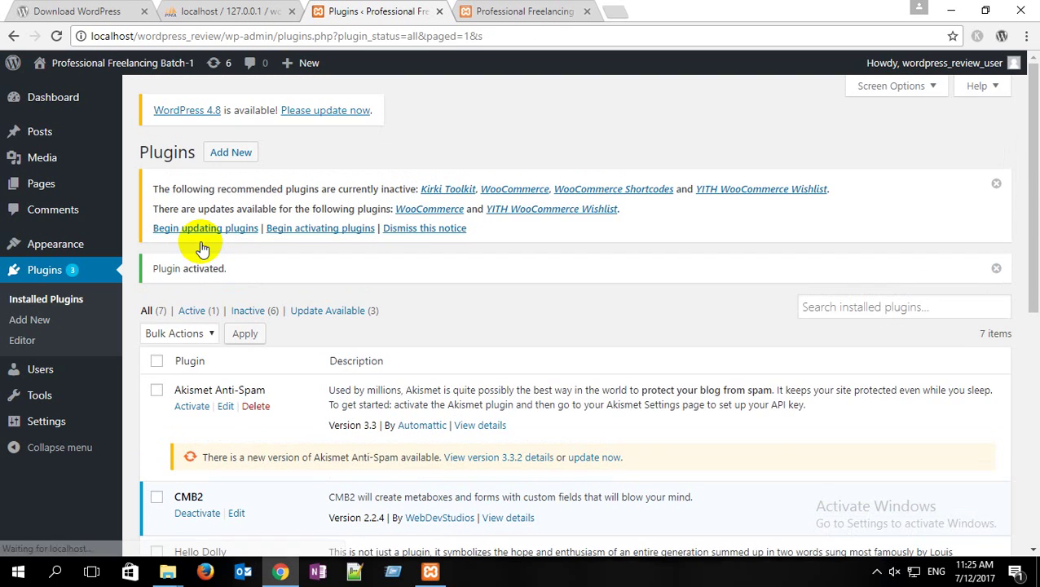
scroll(199, 243, down, 5)
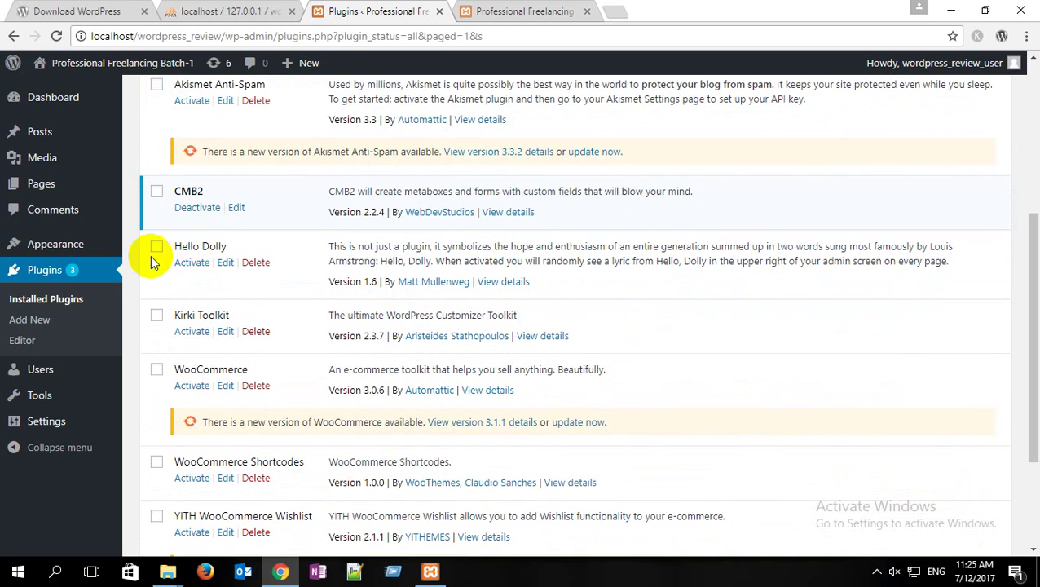
scroll(182, 322, down, 1)
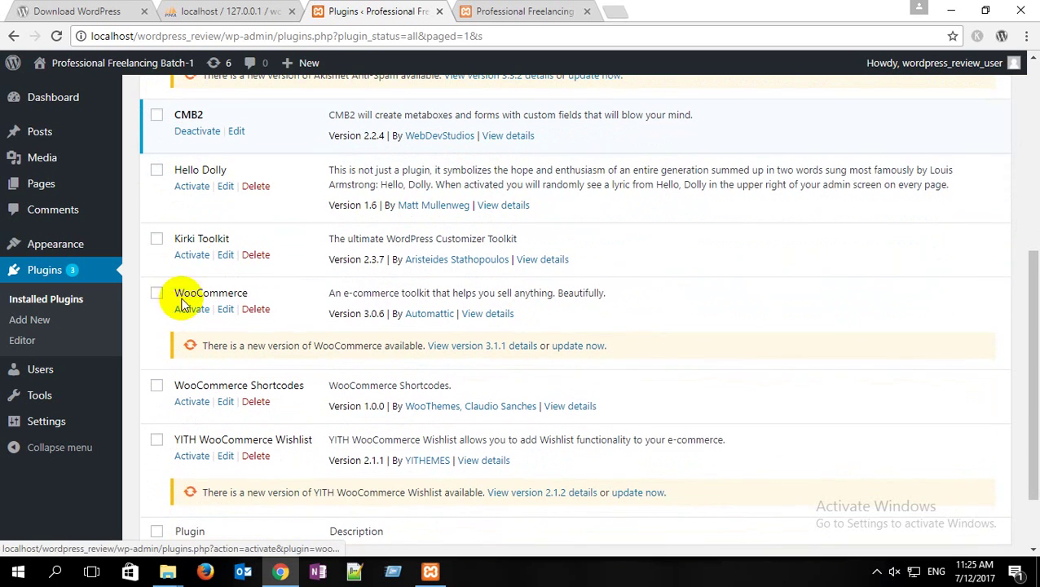
click(192, 256)
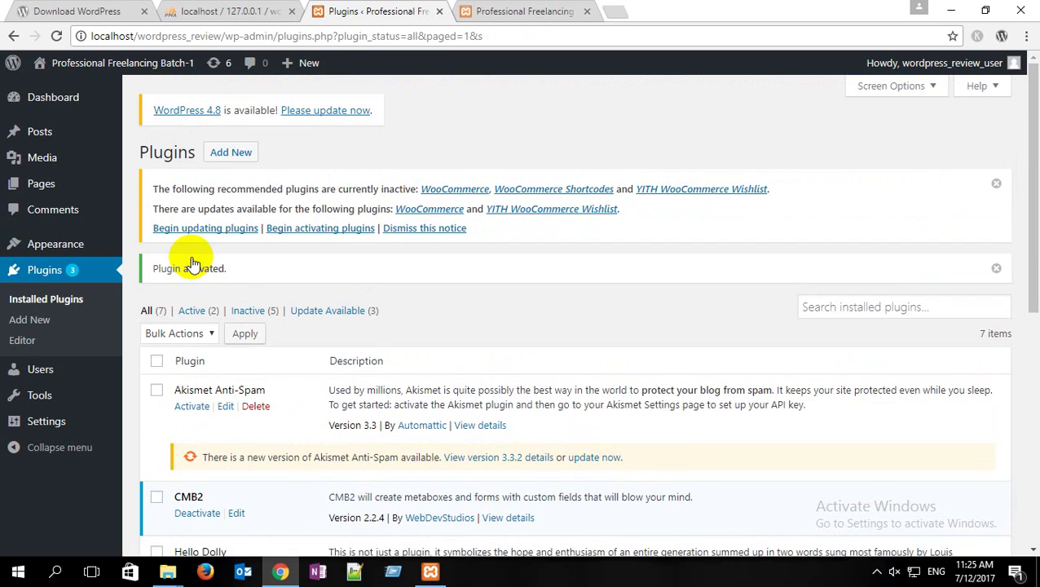
scroll(193, 262, down, 6)
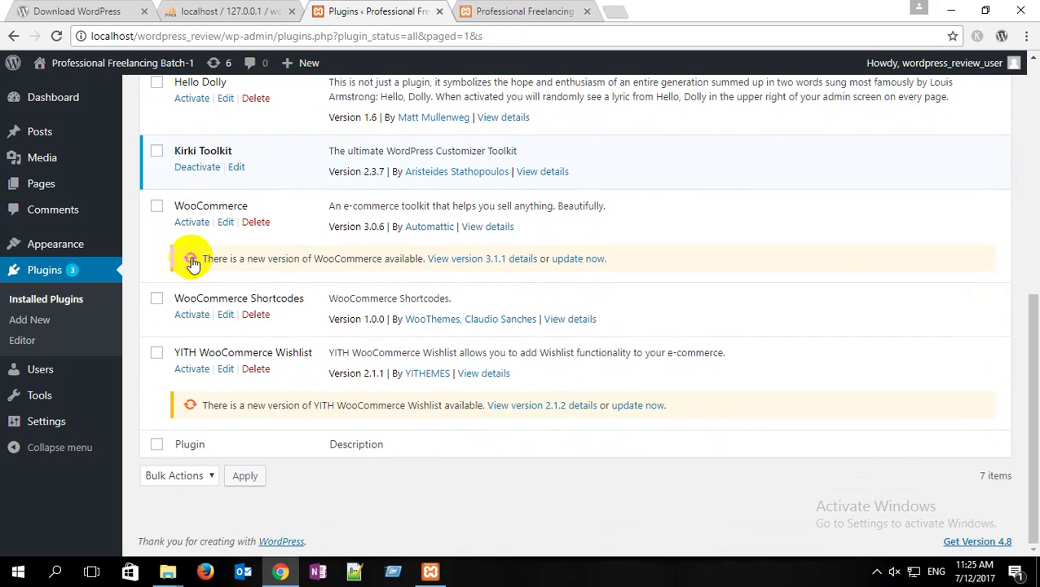
click(195, 229)
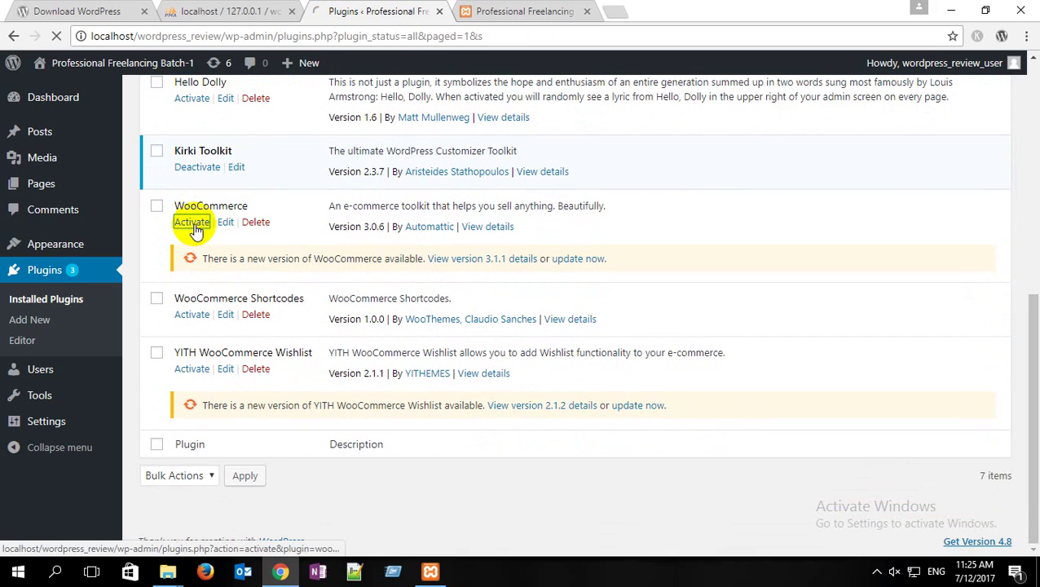
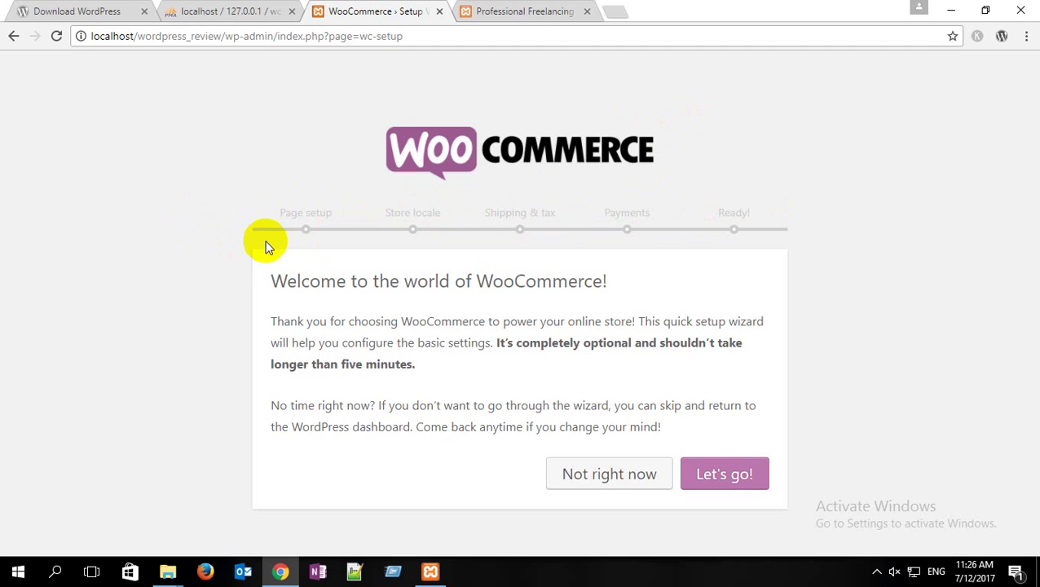
Step: Start the setup wizard and keep the default Shop, Cart, Checkout and My account pages
click(744, 479)
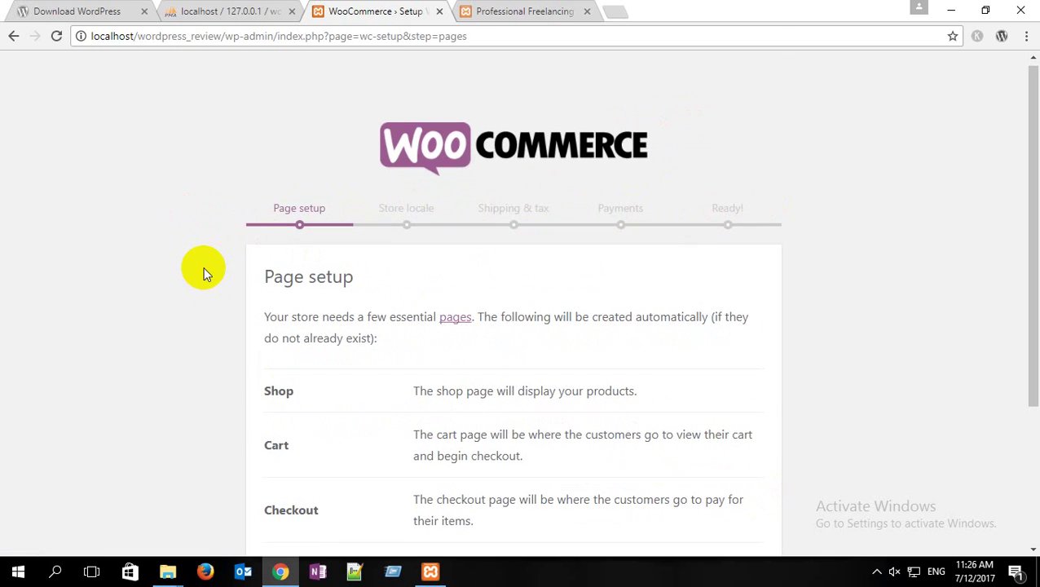
scroll(212, 261, down, 3)
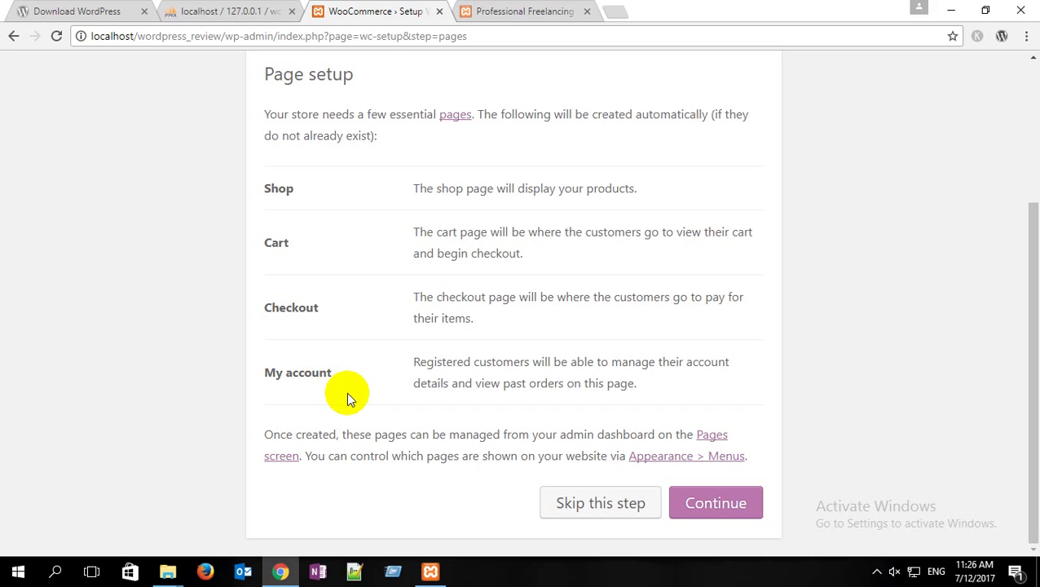
click(747, 506)
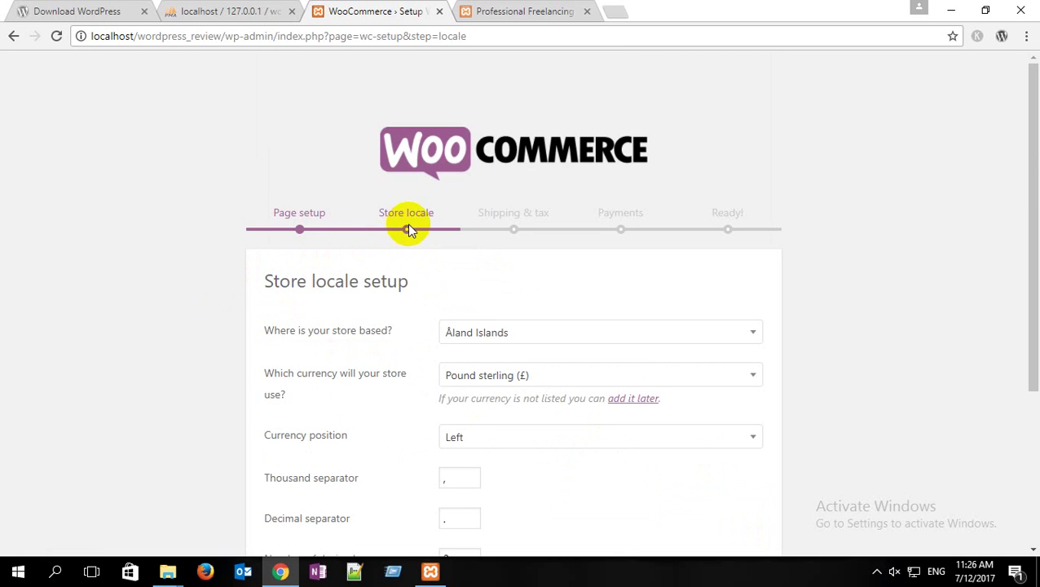
Step: Set the store location to Bangladesh — Dhaka with product dimensions in cm, and continue
scroll(540, 339, down, 1)
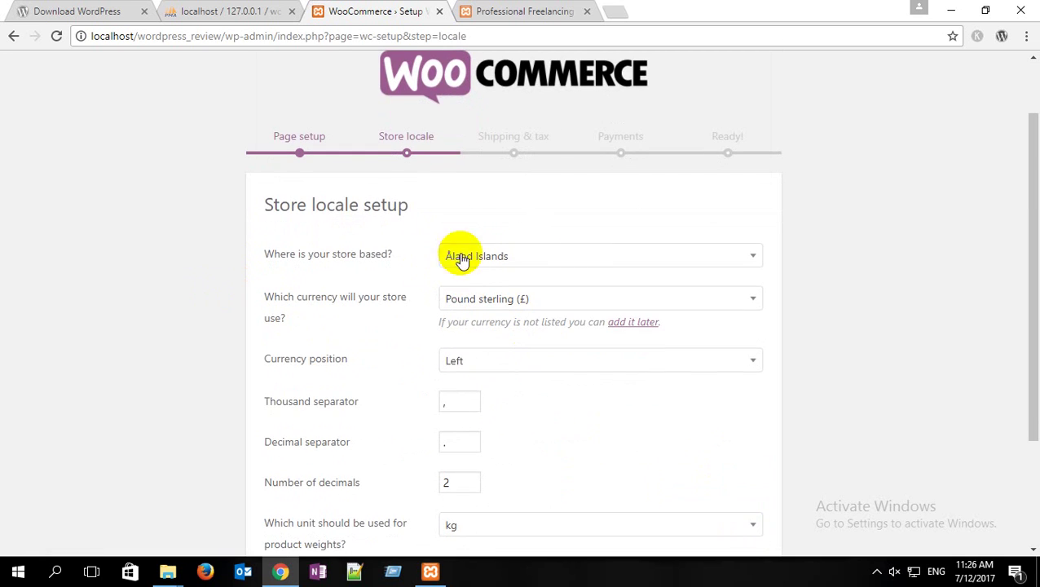
click(575, 258)
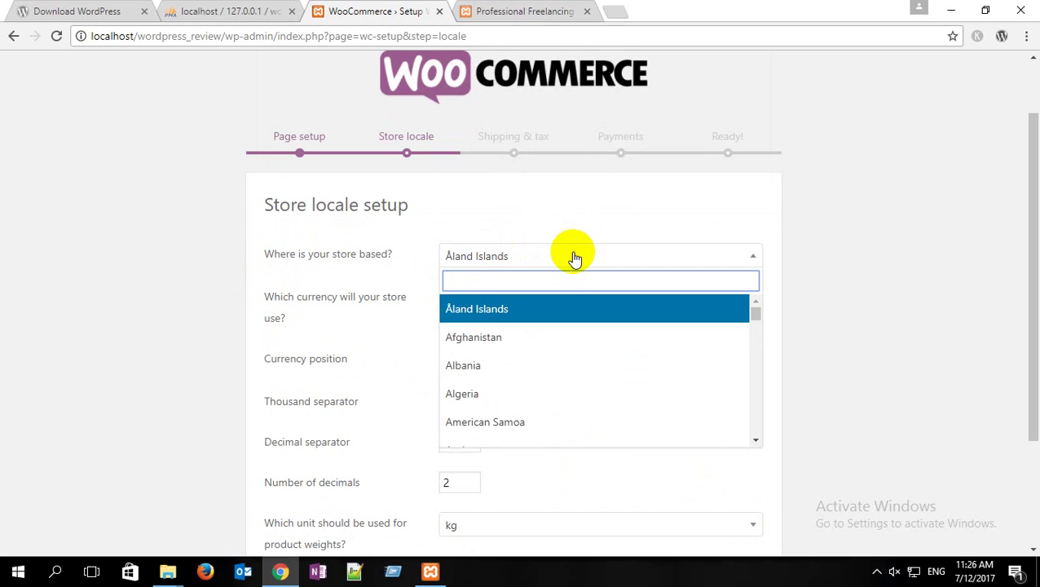
text(dha)
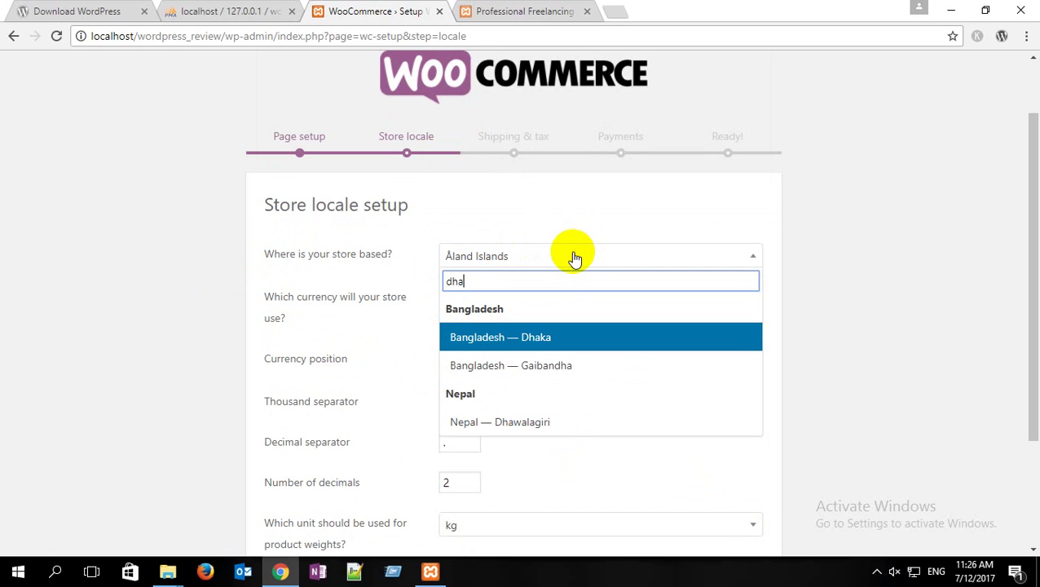
click(524, 335)
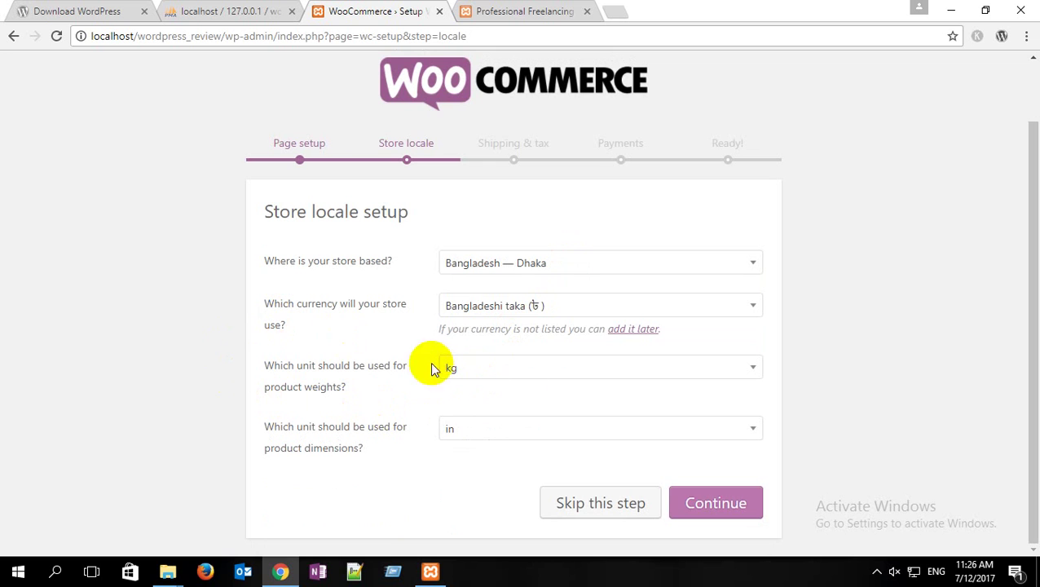
click(541, 432)
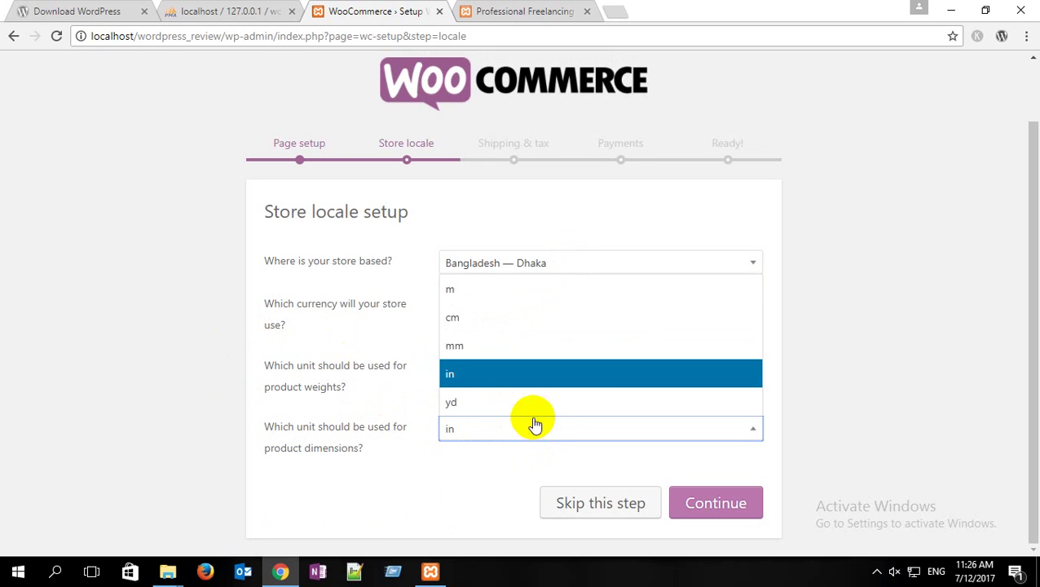
click(481, 323)
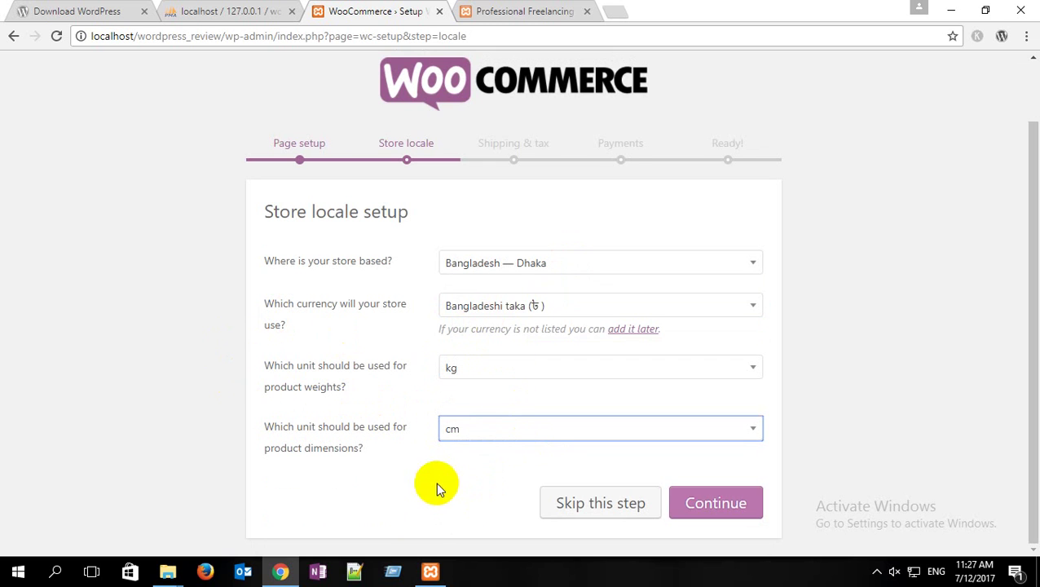
click(714, 506)
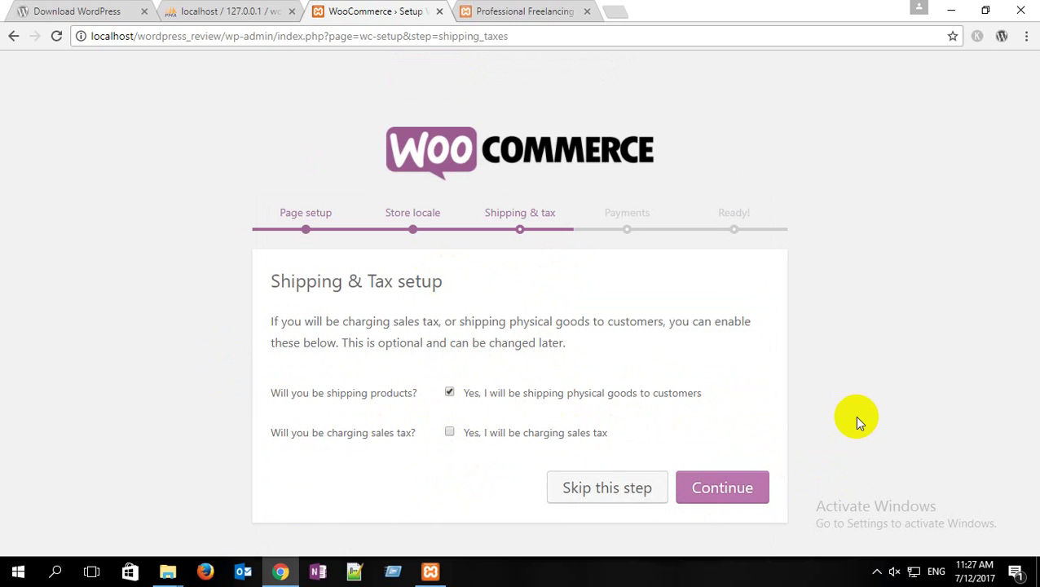
Step: Keep shipping enabled, then tick and untick the PayPal and Stripe payment options
click(725, 489)
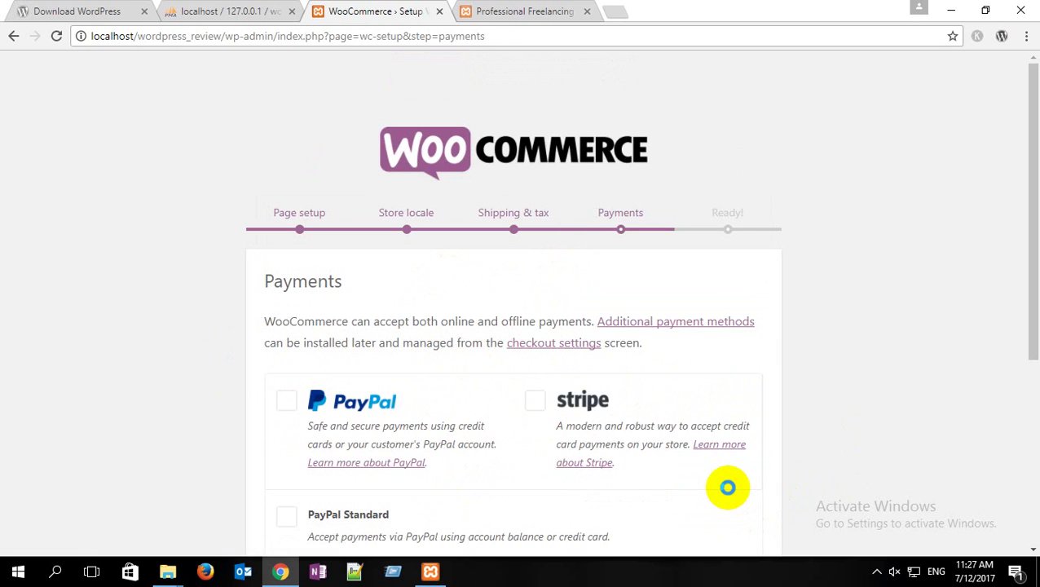
scroll(756, 167, down, 3)
scroll(564, 285, up, 3)
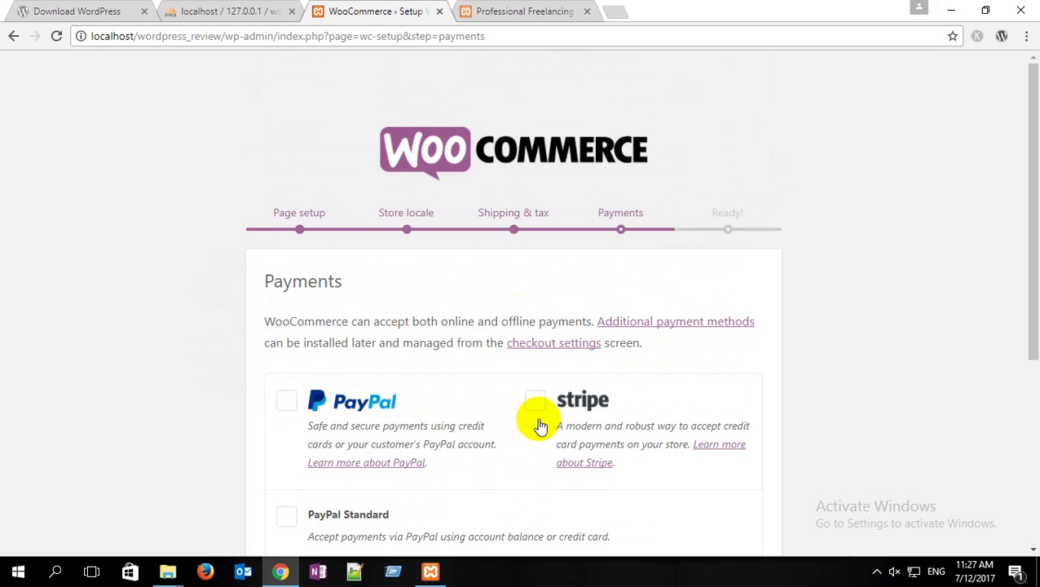
scroll(472, 387, down, 1)
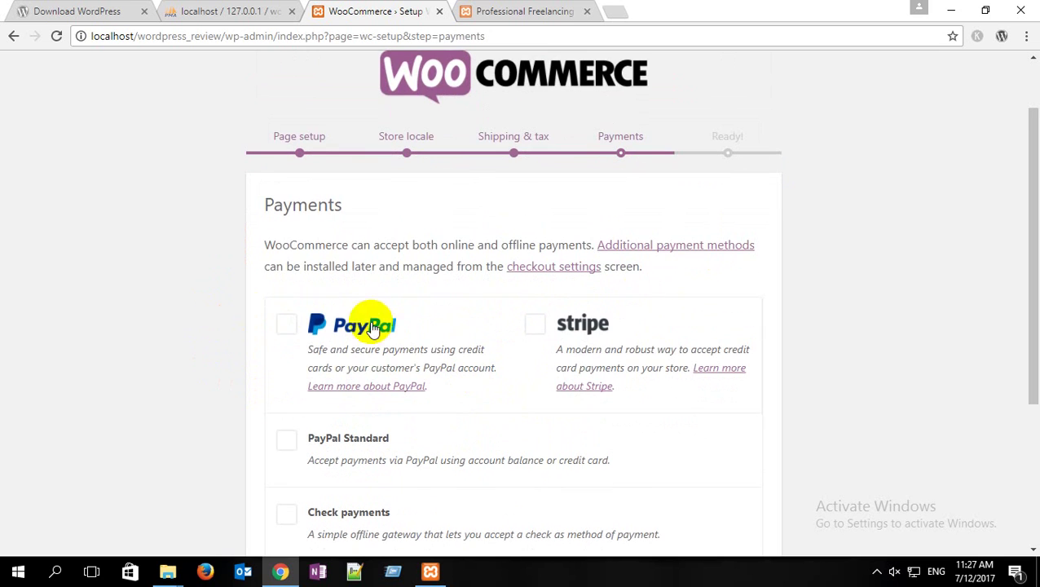
click(285, 327)
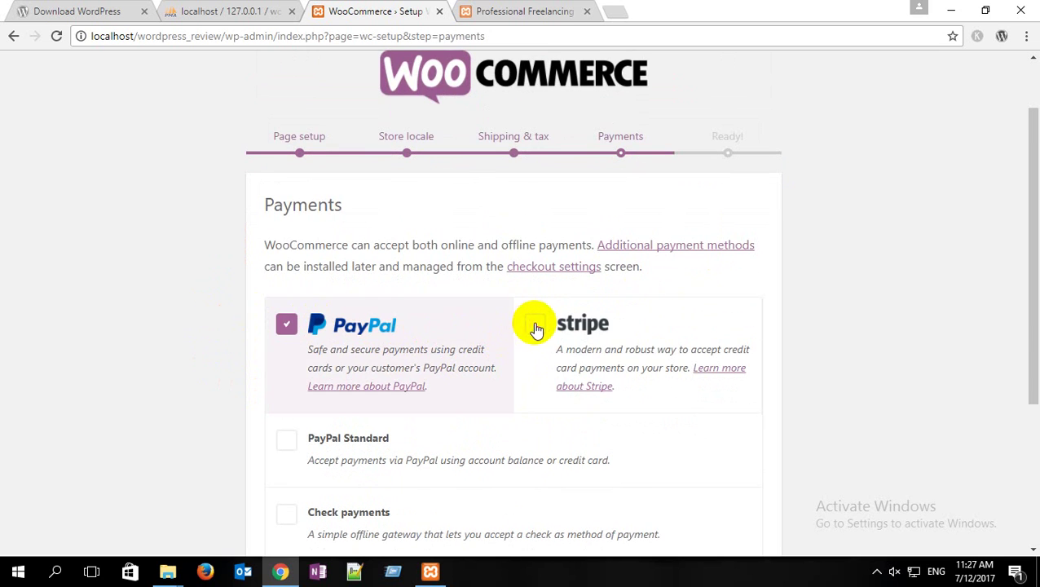
click(535, 326)
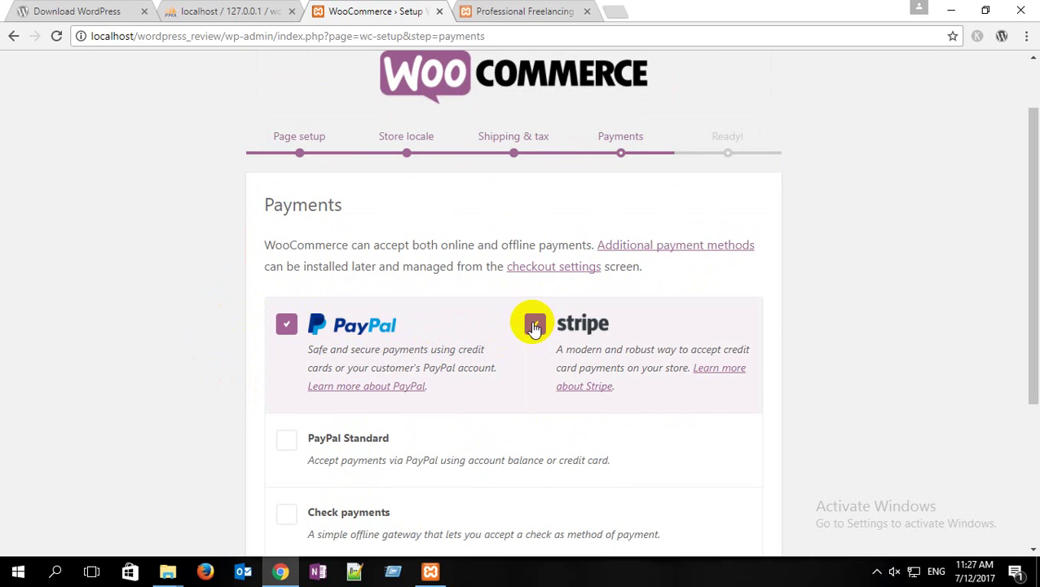
click(535, 326)
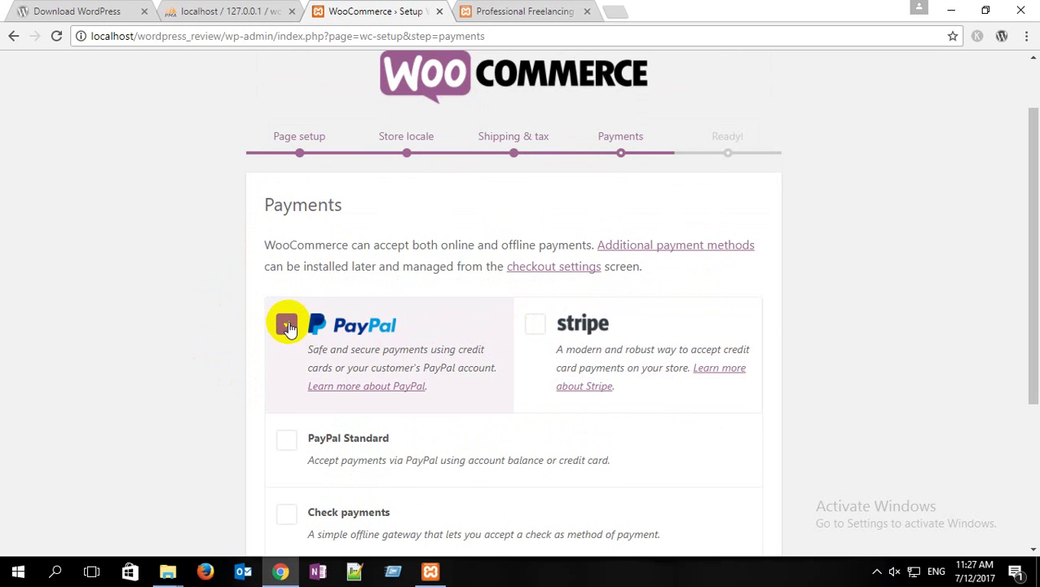
click(287, 325)
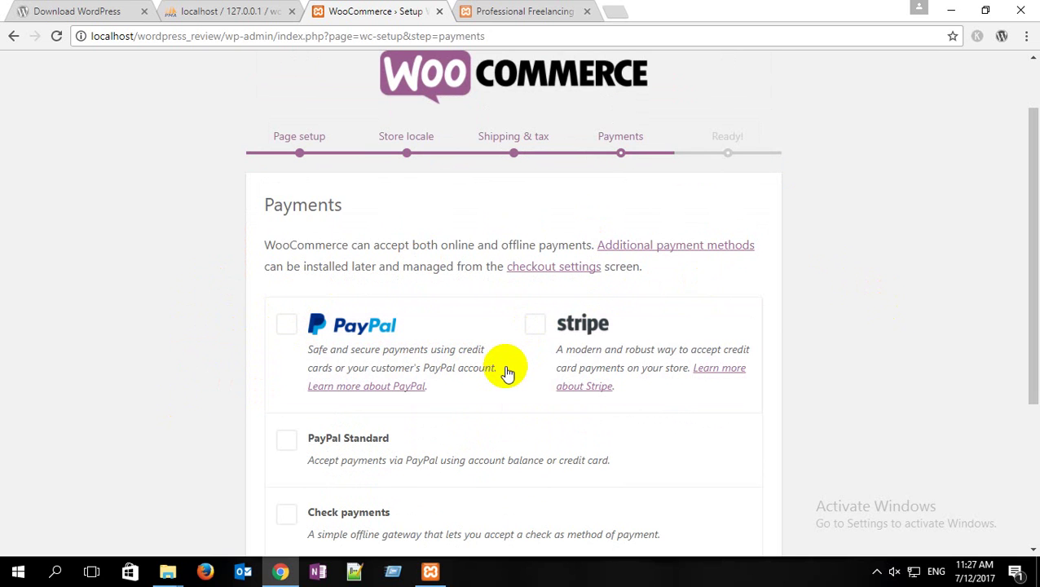
Step: Leave both Stripe and PayPal unselected and skip the Payments step
scroll(506, 372, down, 3)
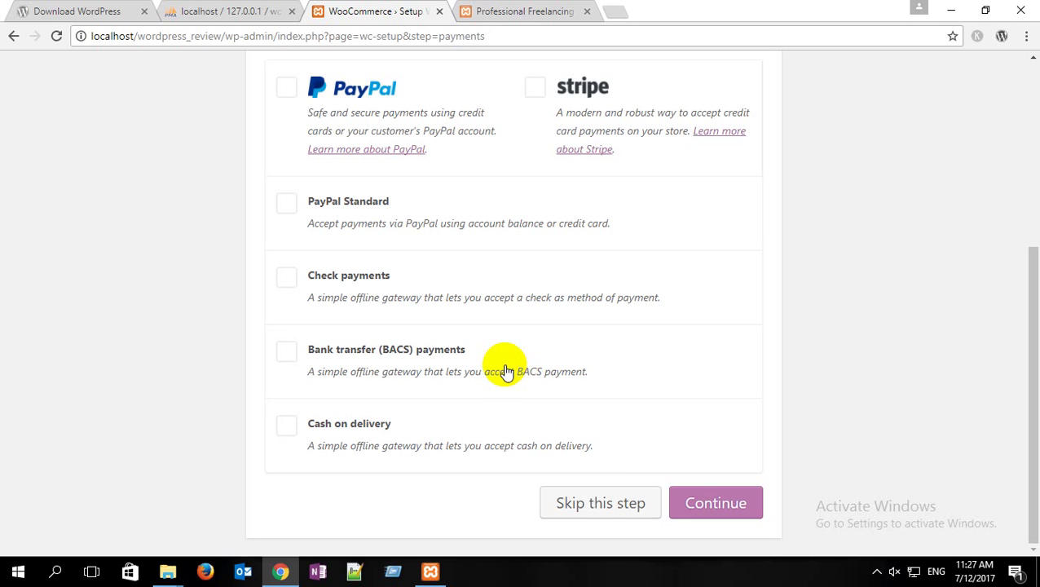
click(534, 88)
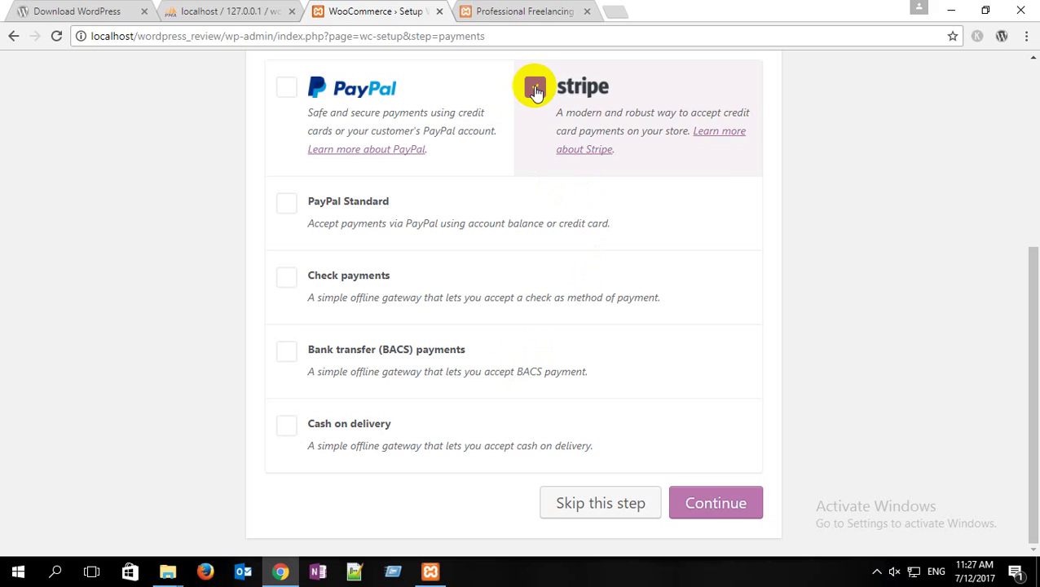
click(535, 88)
click(286, 88)
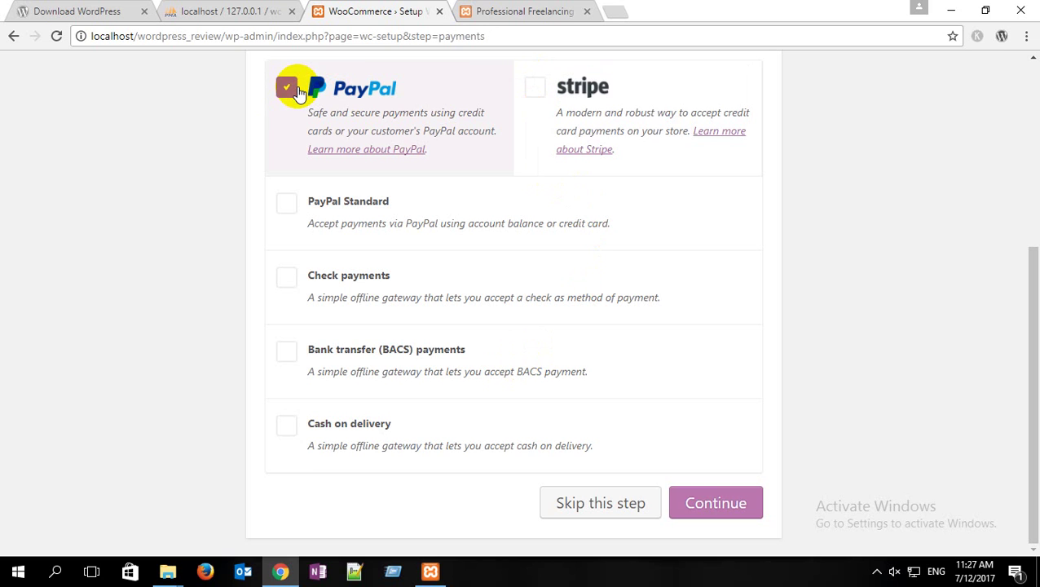
click(287, 88)
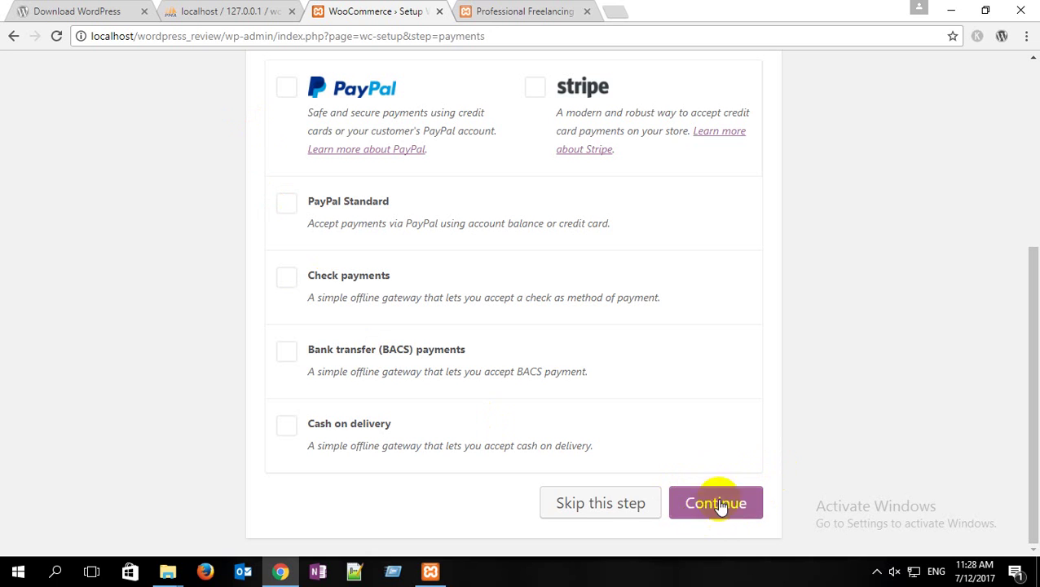
click(598, 504)
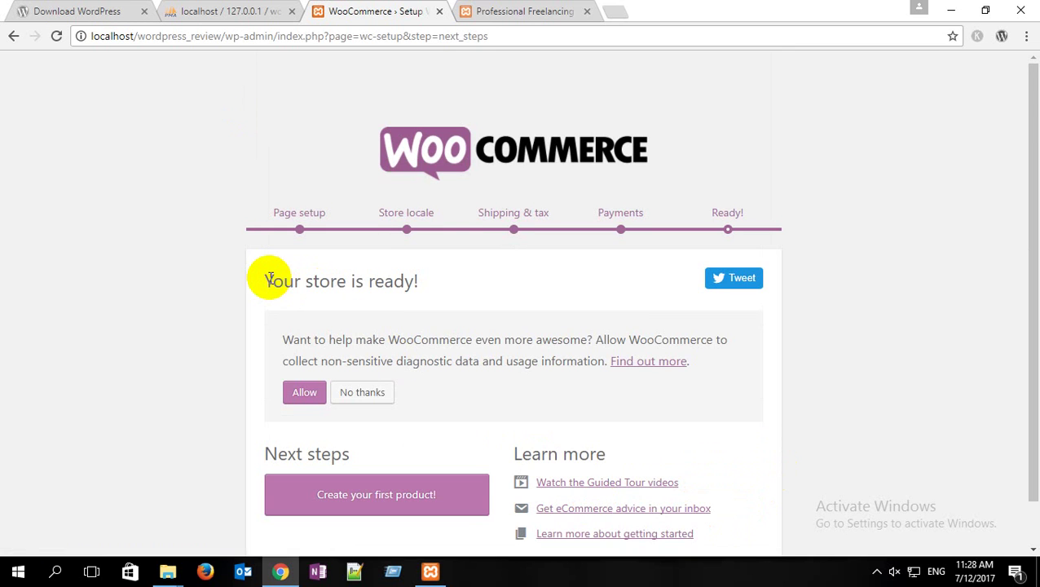
Step: Leave the Ready! page via 'Create your first product!' and go to the admin Dashboard
scroll(269, 280, down, 1)
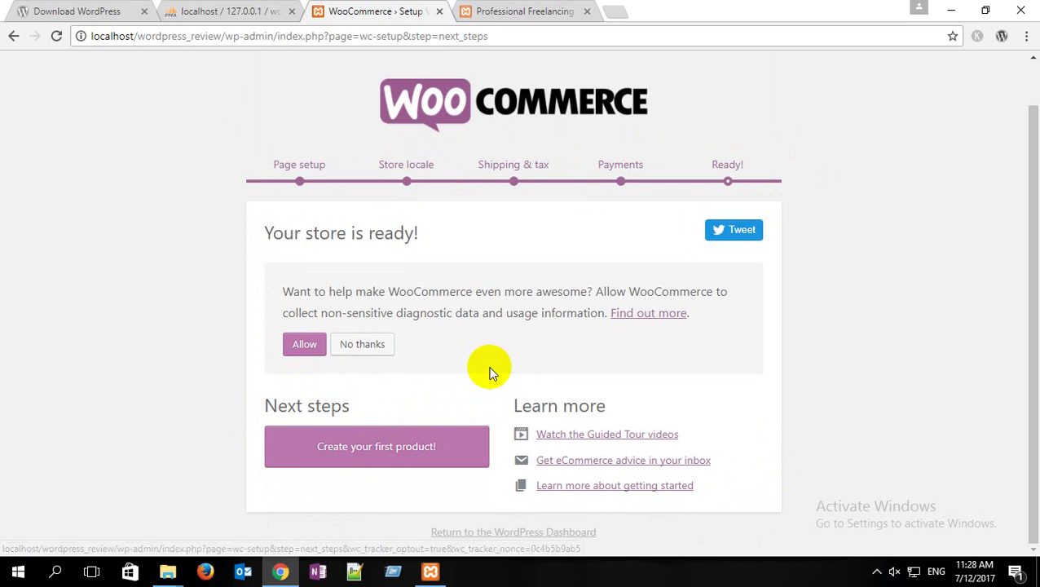
click(413, 448)
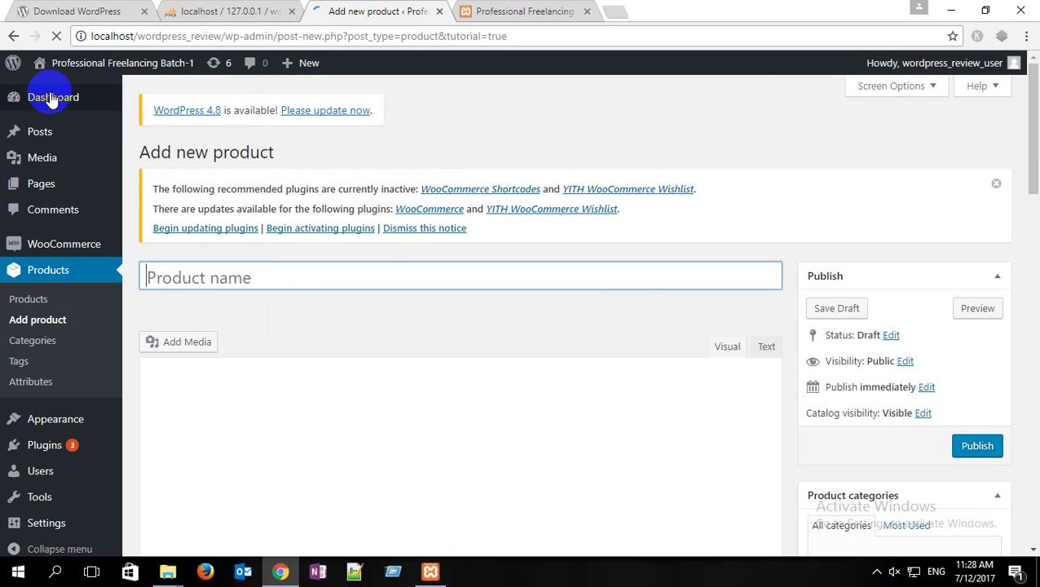
mouse_move(50, 98)
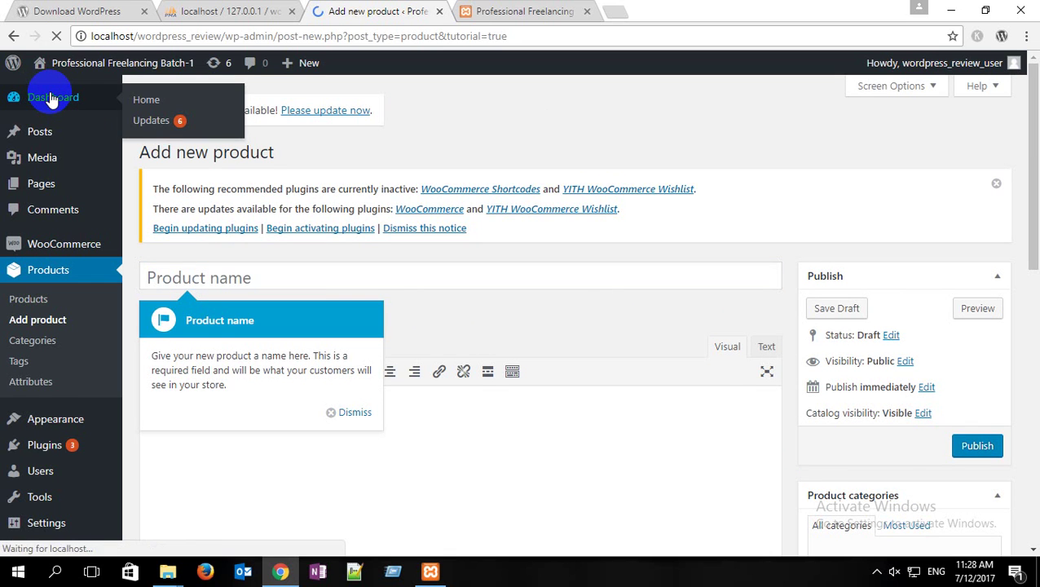
click(50, 98)
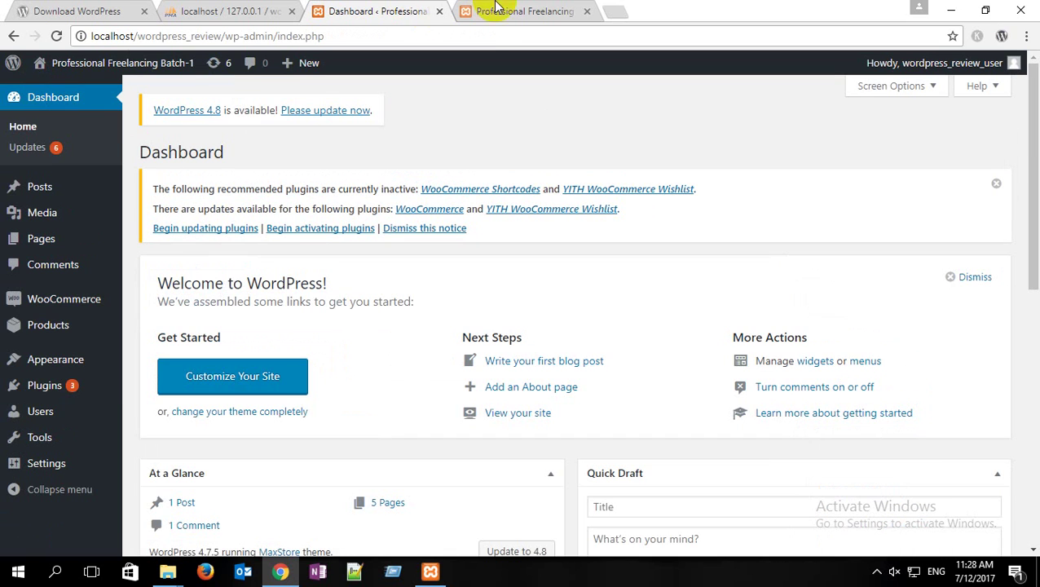
Step: Check the menu-less front page, open the theme Customizer, then view the live front page again
click(497, 8)
click(61, 42)
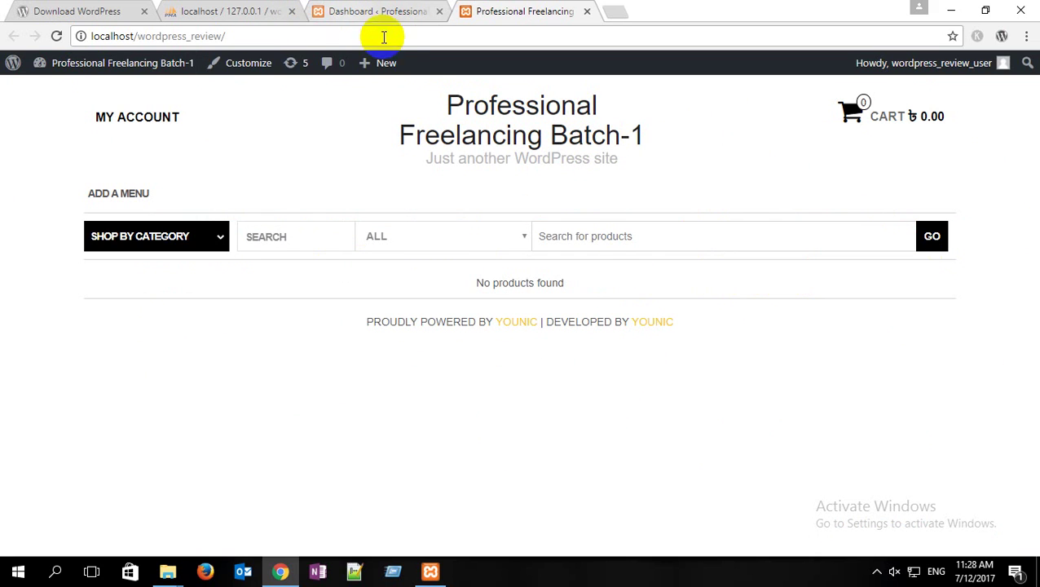
click(400, 10)
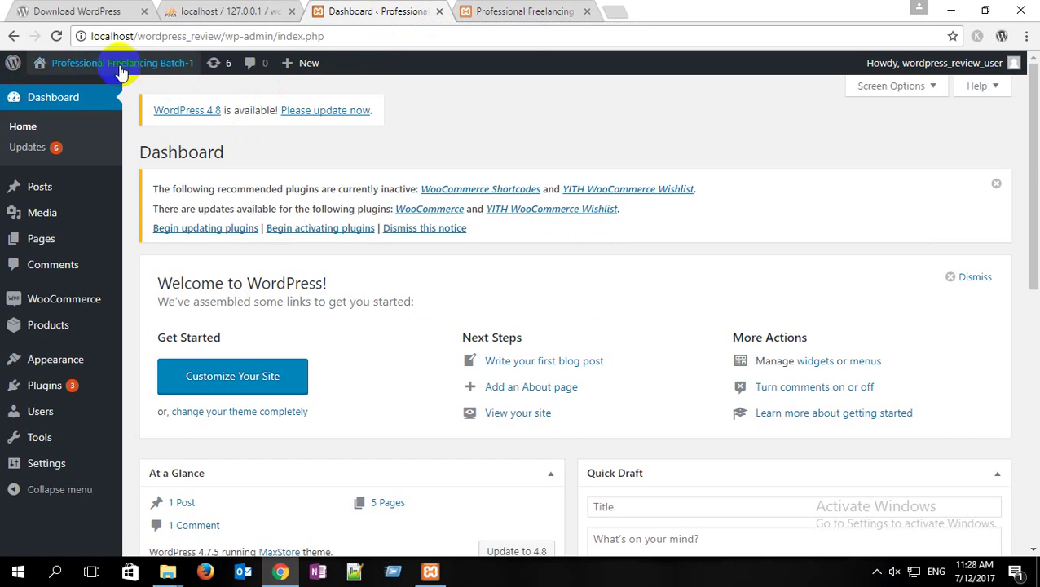
mouse_move(69, 91)
mouse_move(64, 367)
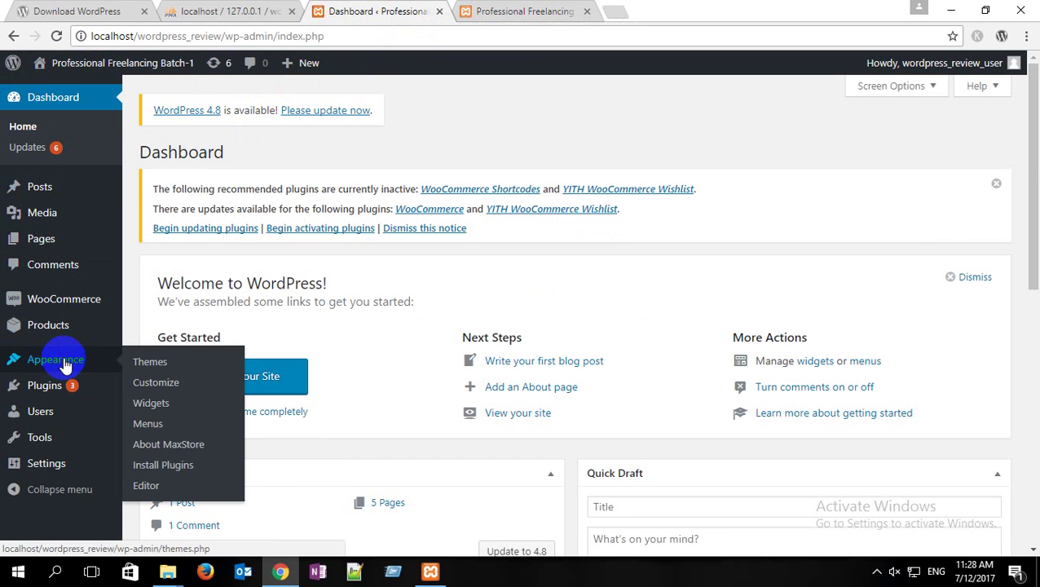
click(166, 386)
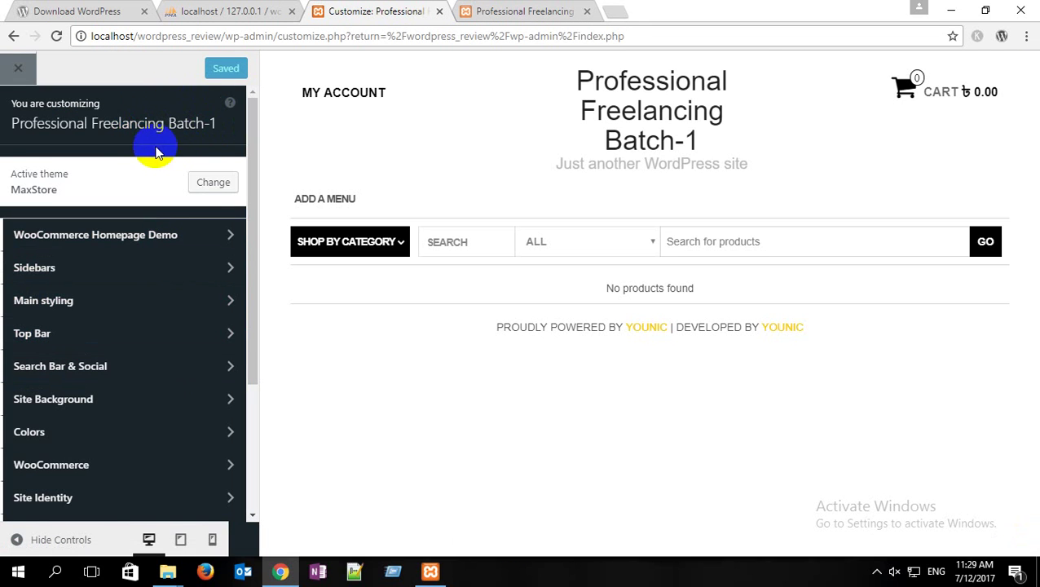
click(520, 11)
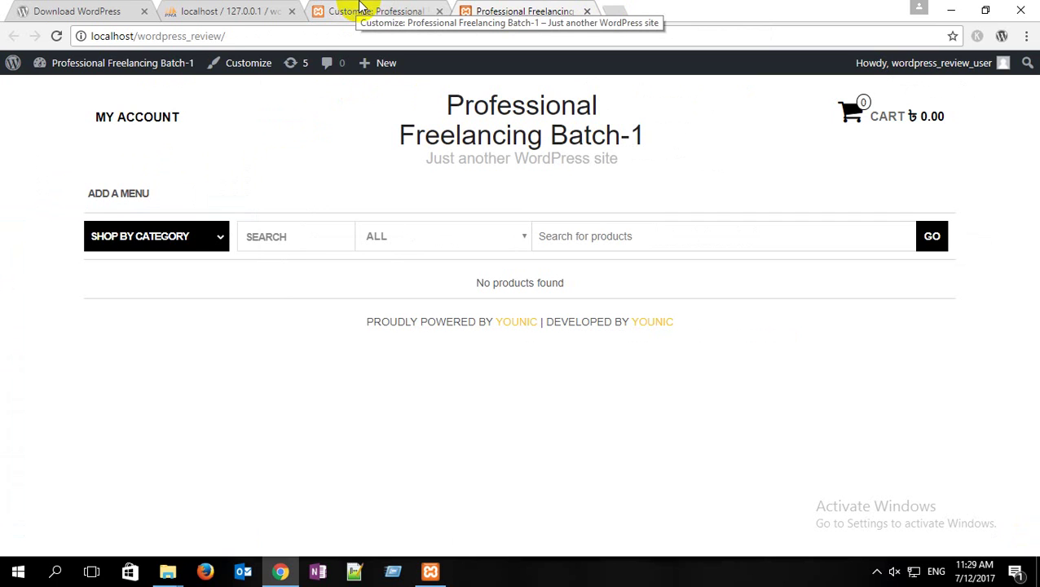
Step: Load the MaxStore demo in a new tab, inspect its header e-mail and phone, then return to the Customizer
click(618, 12)
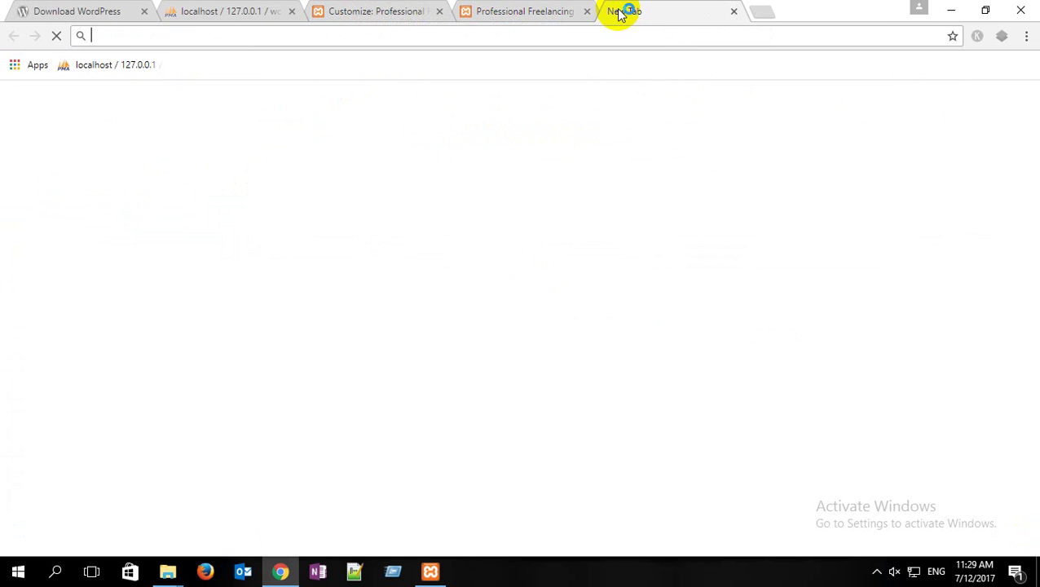
text(demo.themes4wp.com/maxstore/)
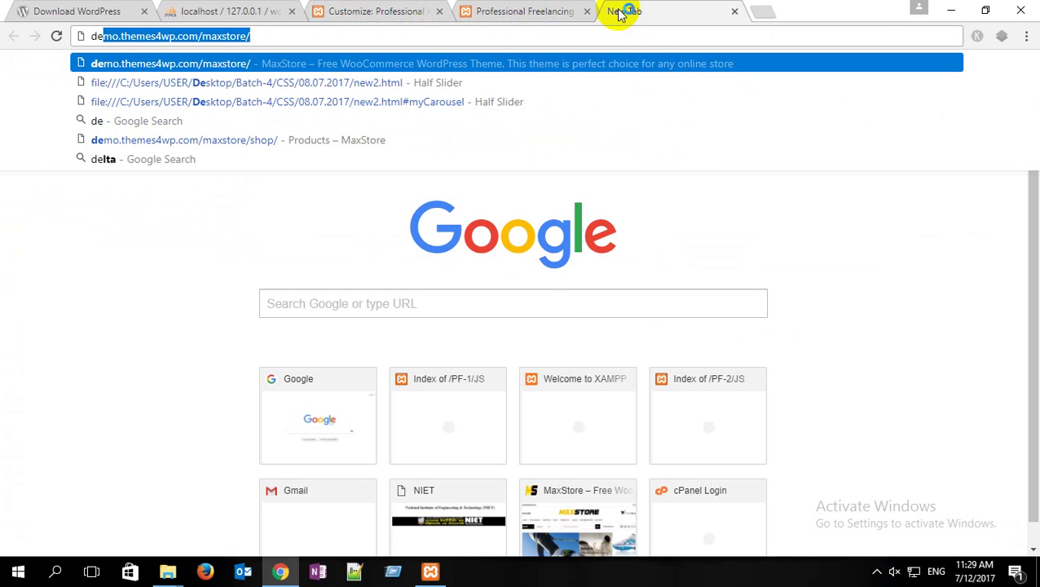
key(Return)
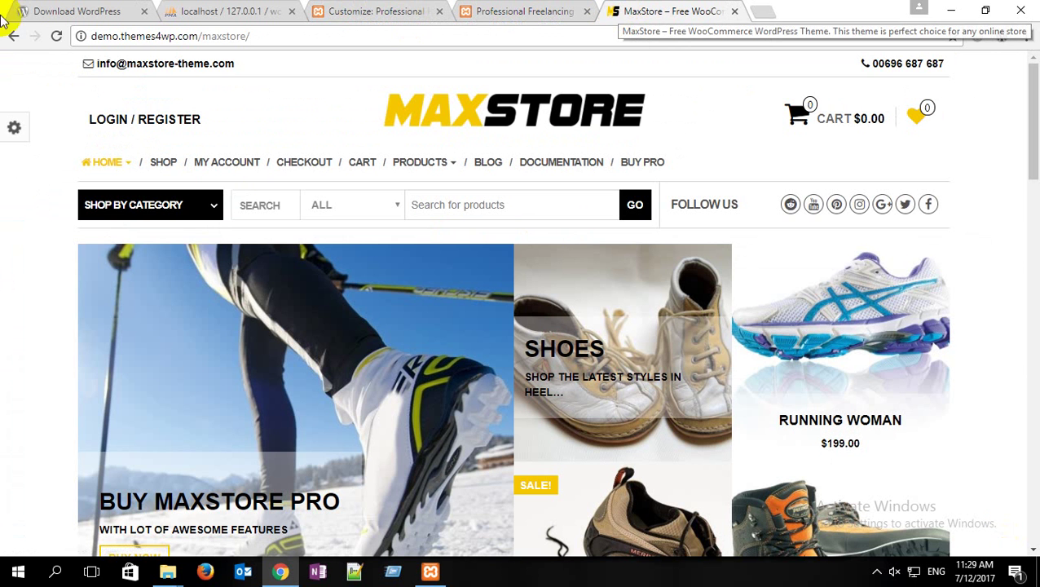
drag(87, 63, 797, 76)
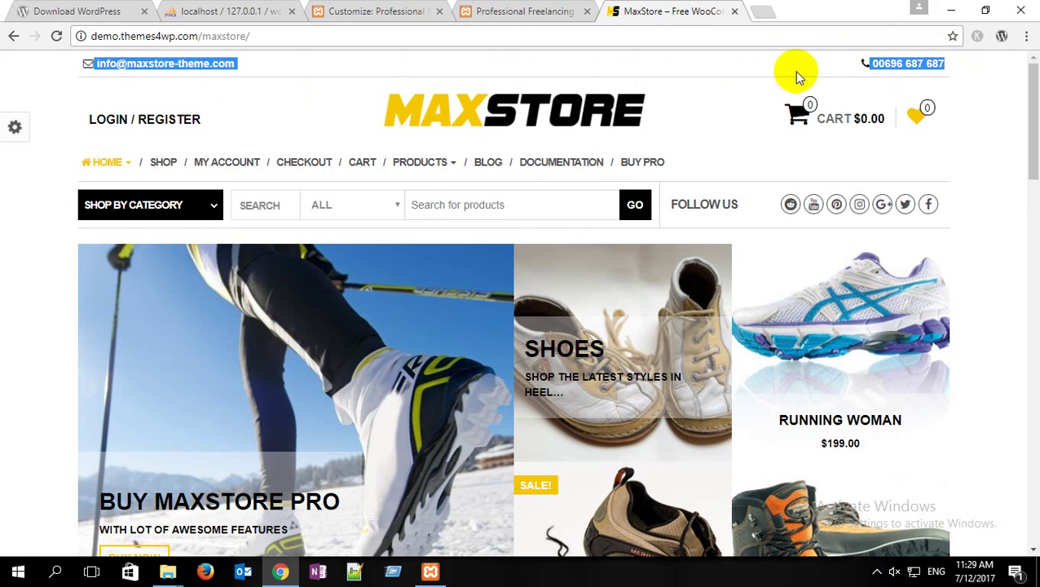
click(179, 69)
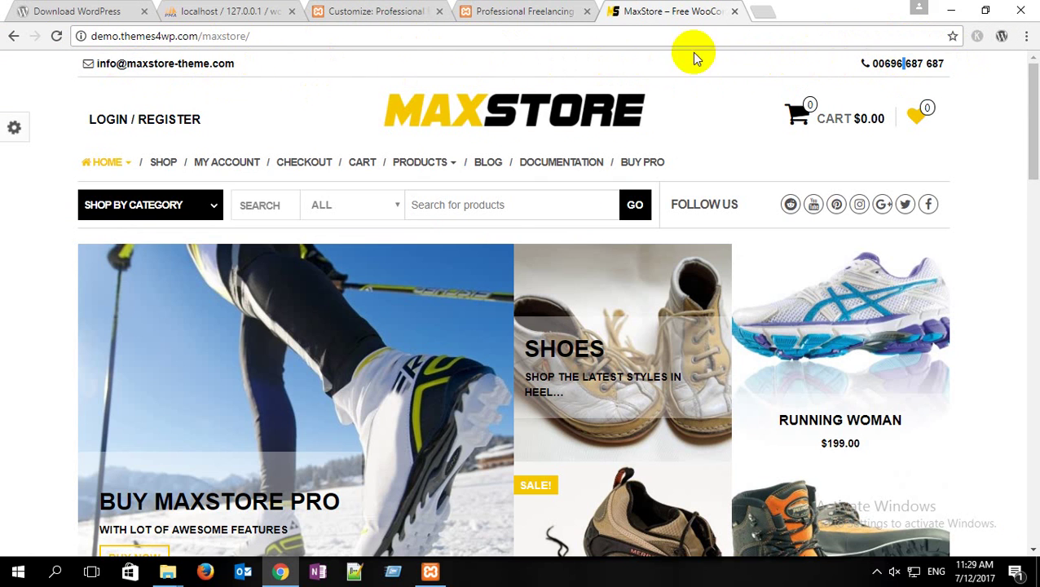
click(372, 11)
click(164, 174)
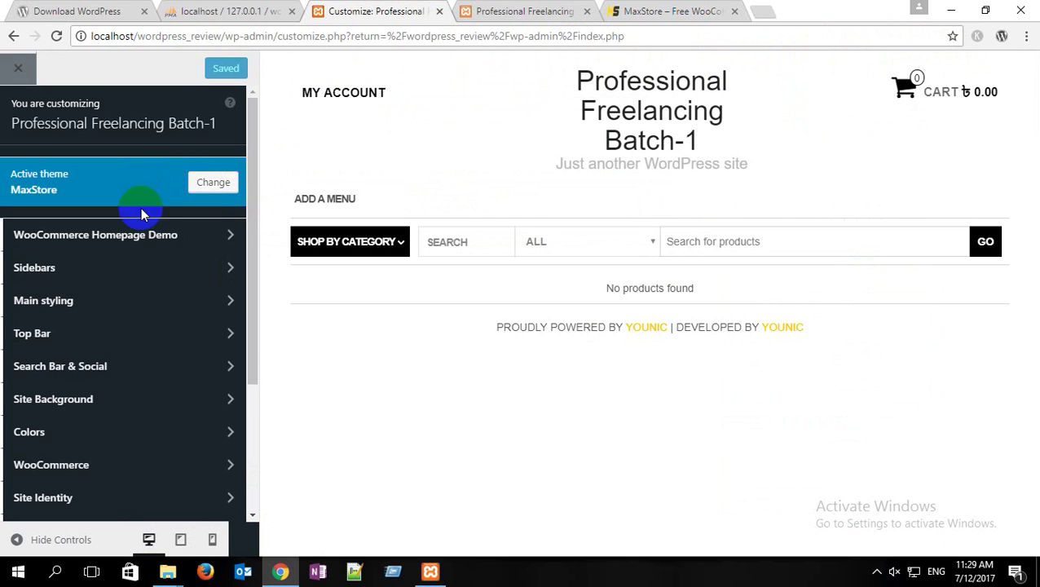
Step: In the Customizer's Top Bar, enter the contact e-mail as left text and the phone number as right text
click(156, 336)
click(101, 241)
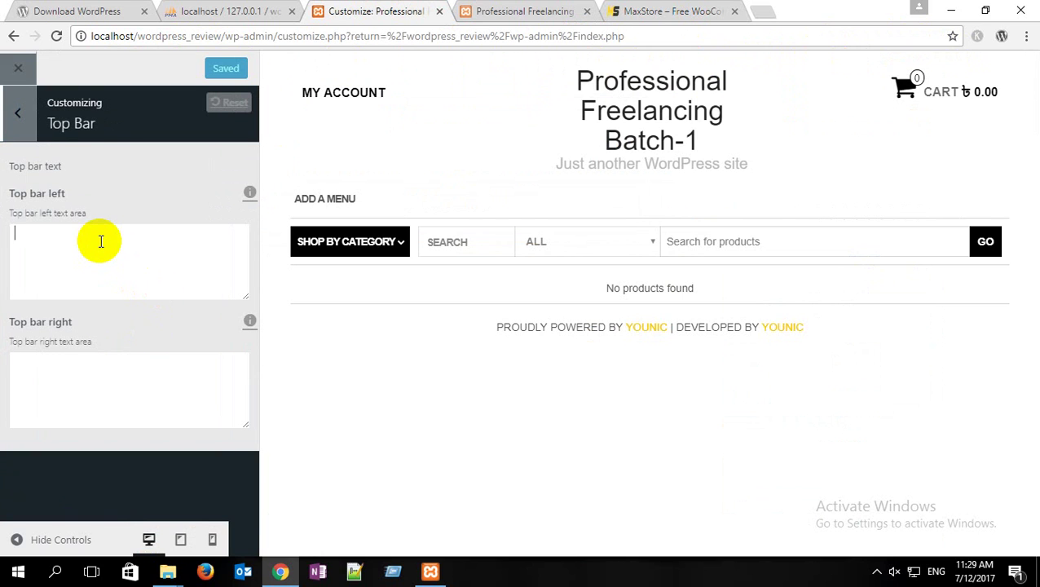
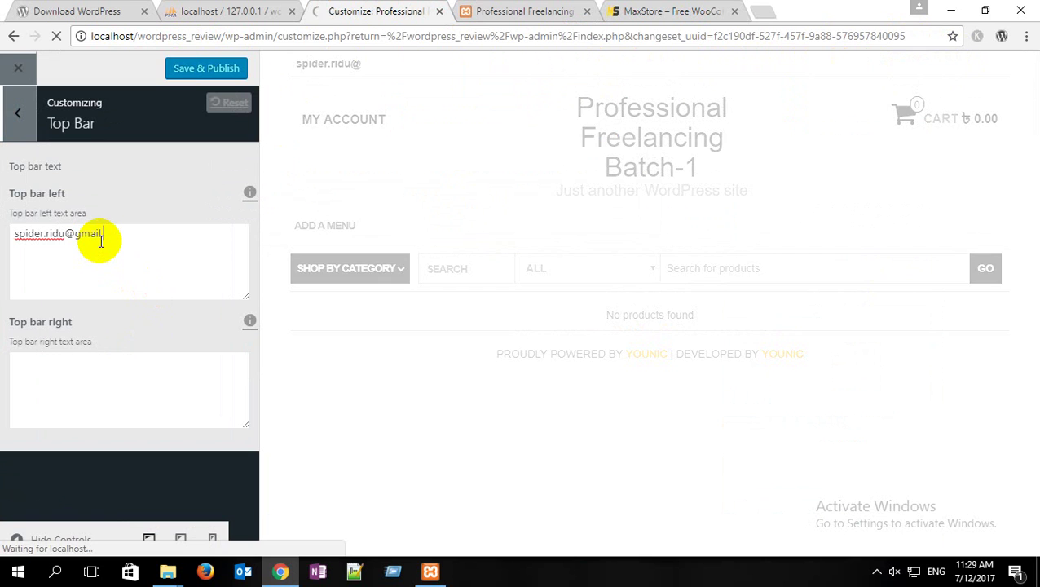
click(70, 356)
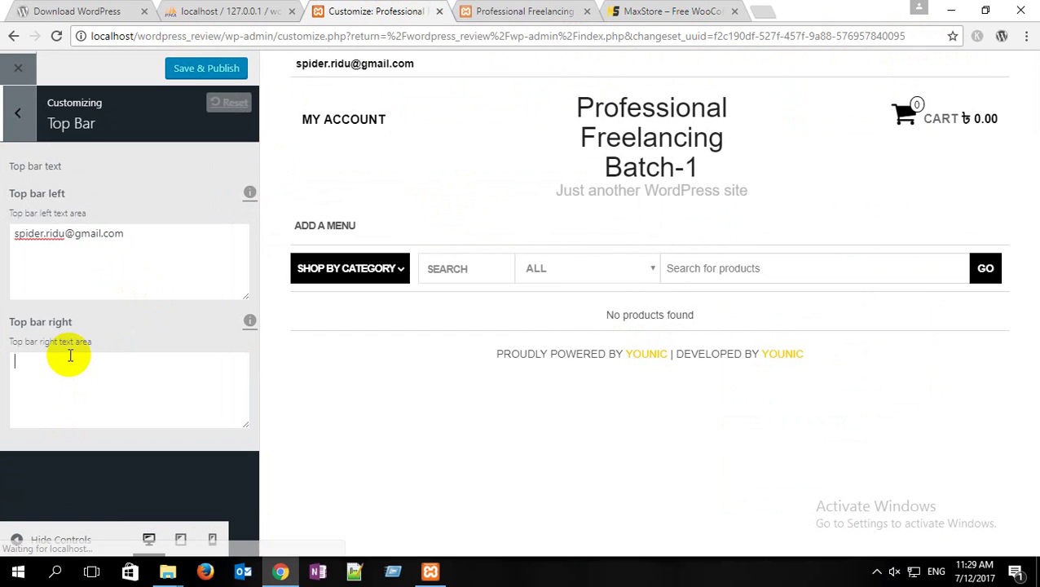
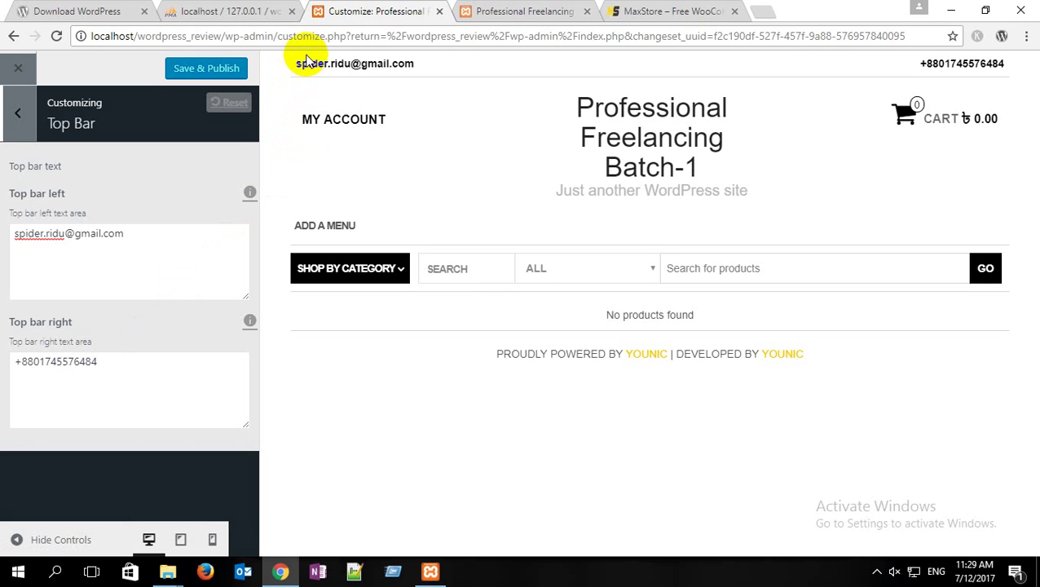
click(660, 11)
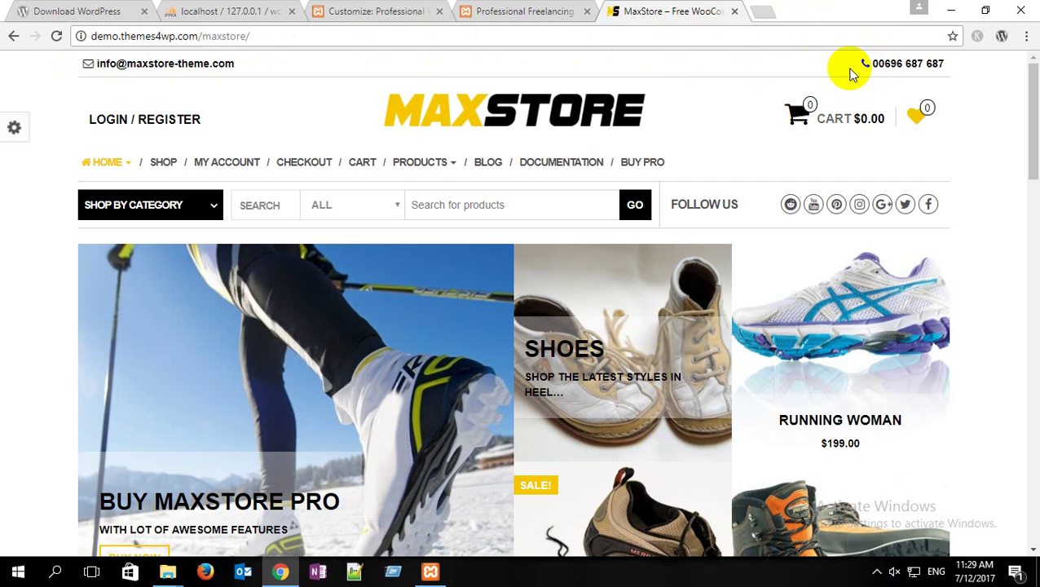
Step: Search Google for 'email icon font awesome' and 'phone icon font awesome' in two new tabs
click(765, 13)
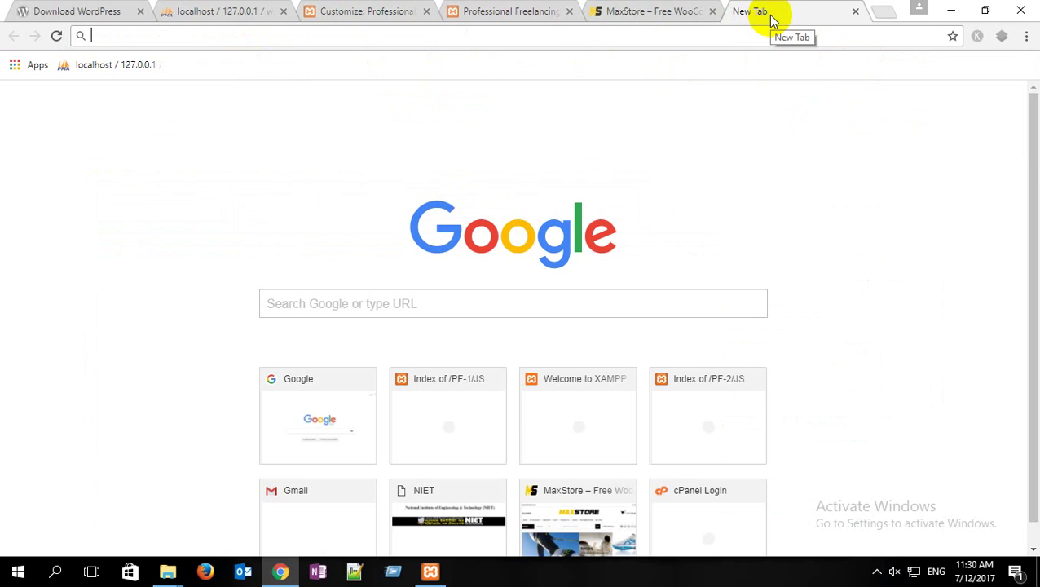
text(email)
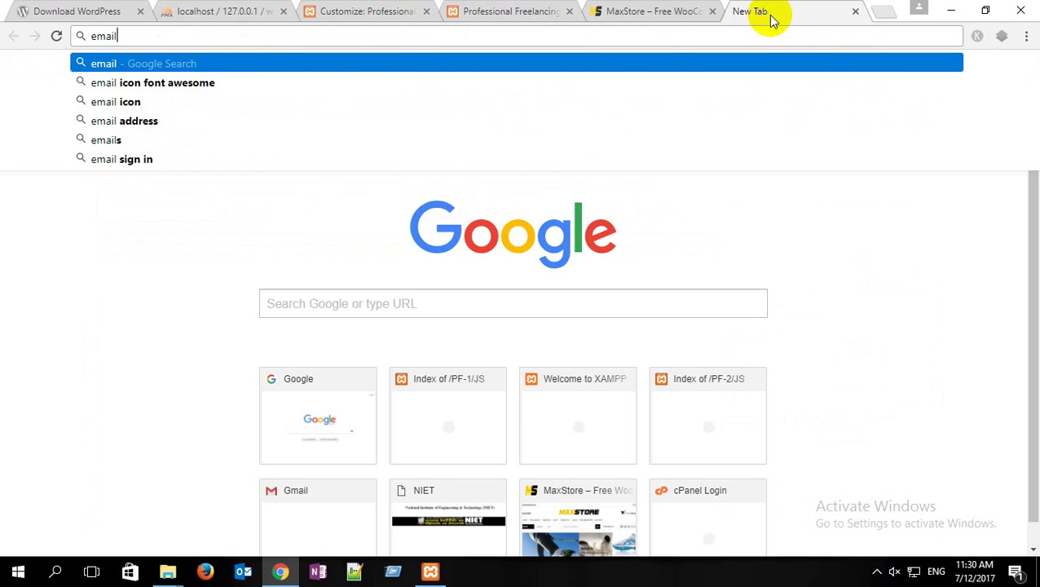
key(Down)
key(Return)
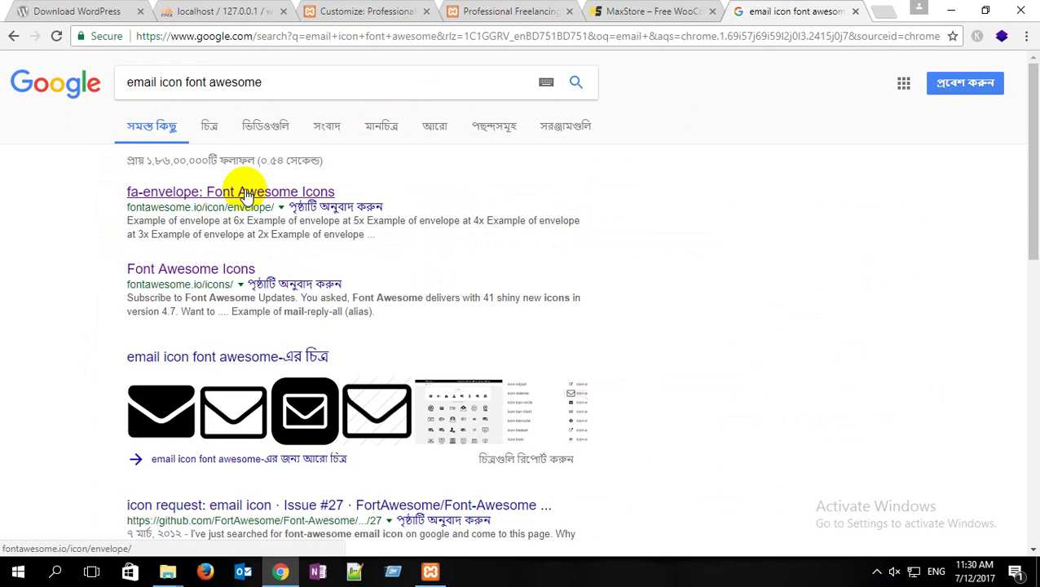
click(884, 12)
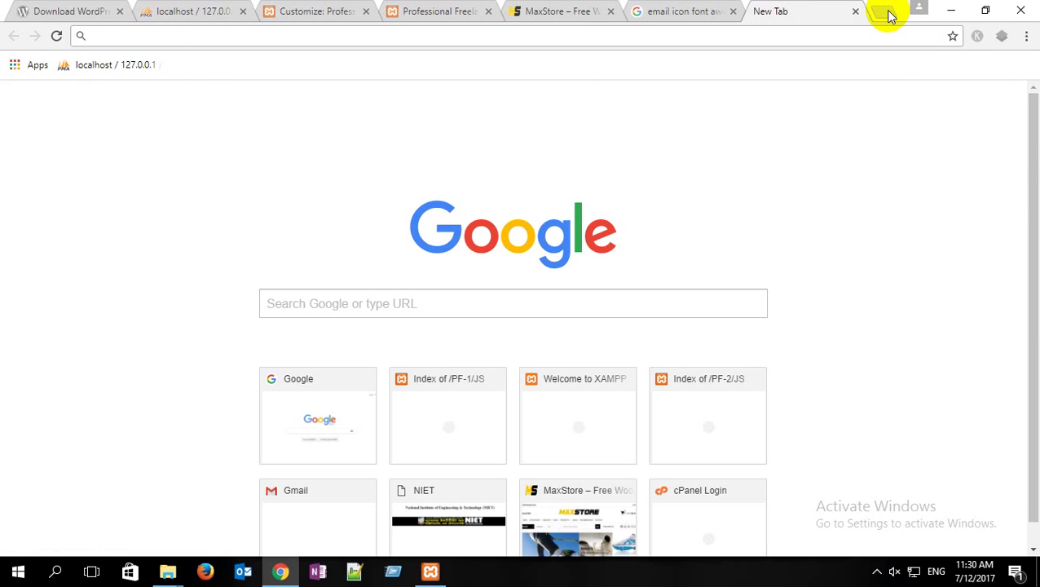
text(phone)
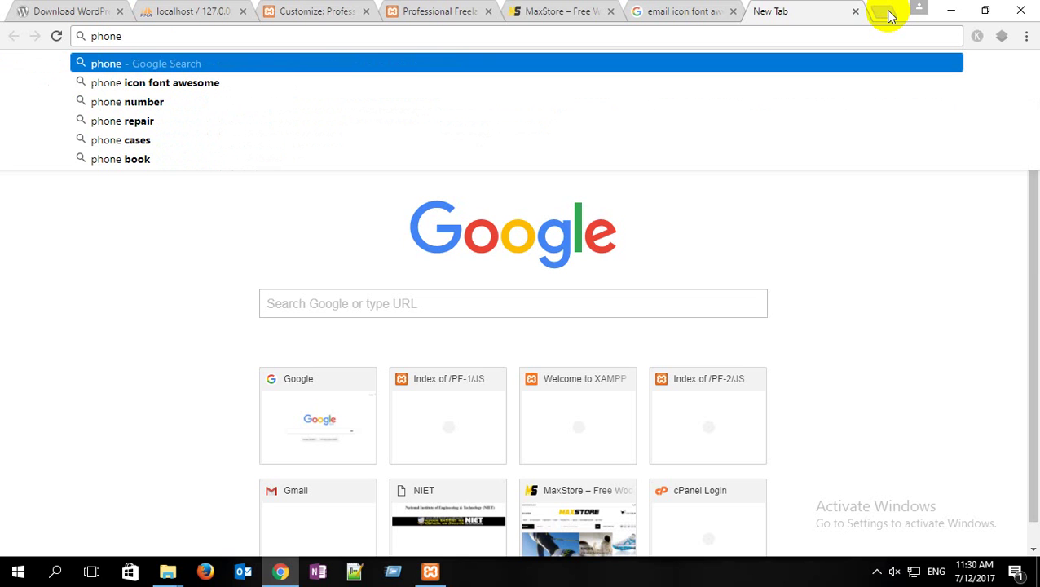
key(Down)
key(Return)
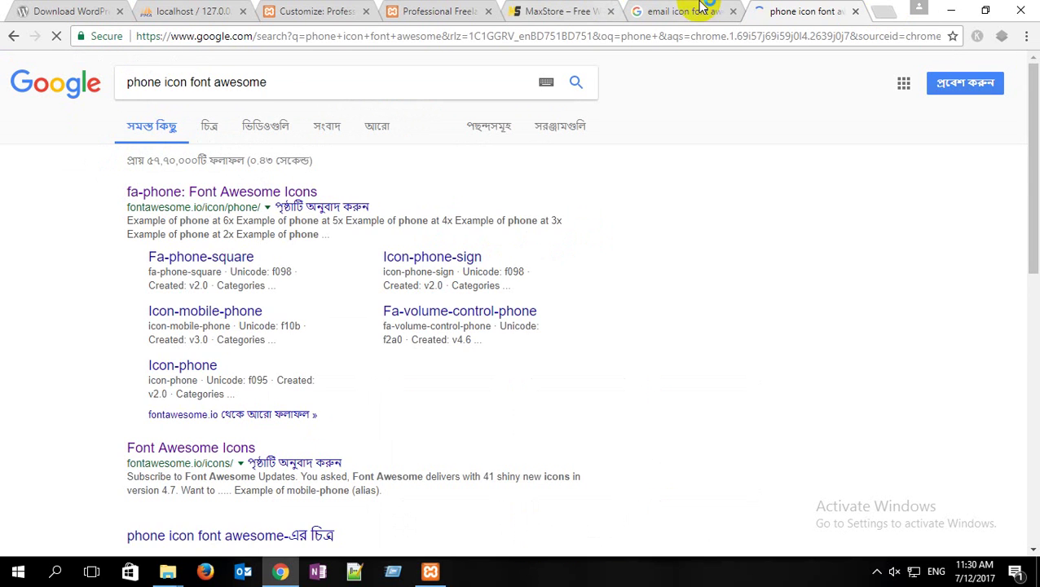
Step: Open the fa-envelope and fa-phone icon pages and select the envelope icon's HTML code
click(686, 12)
click(286, 194)
click(774, 12)
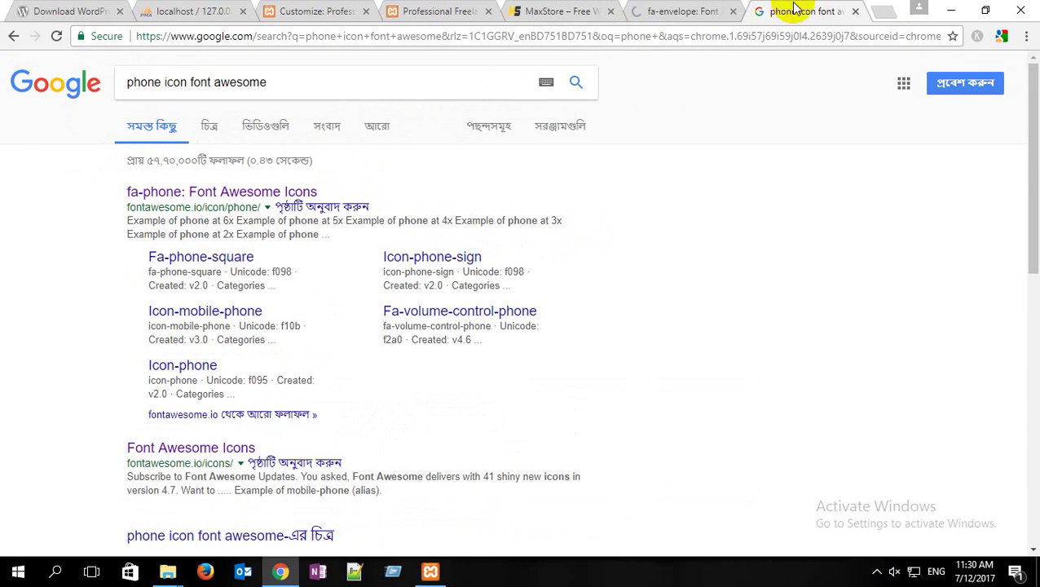
click(231, 191)
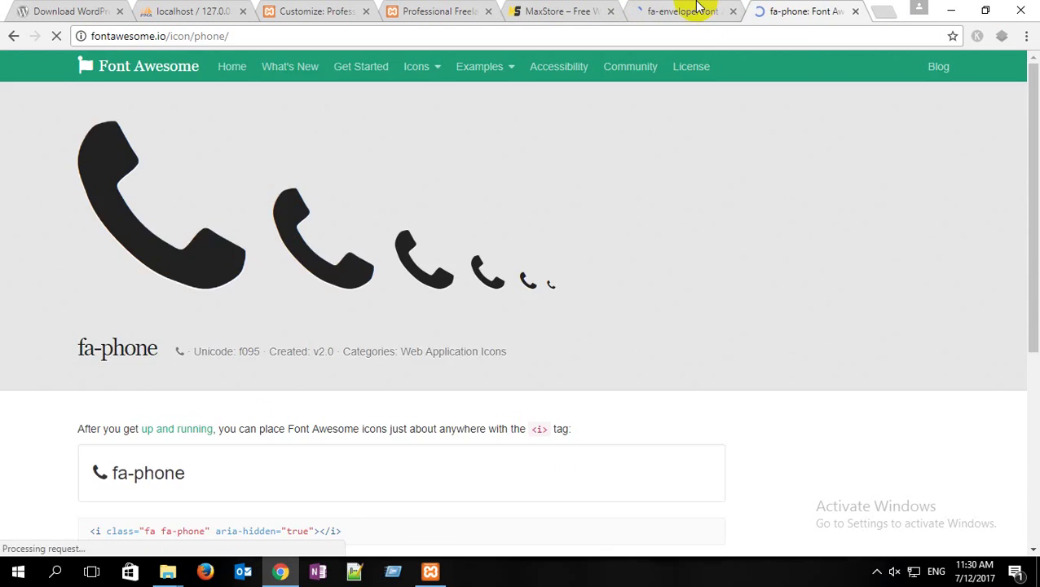
click(689, 12)
scroll(267, 418, down, 3)
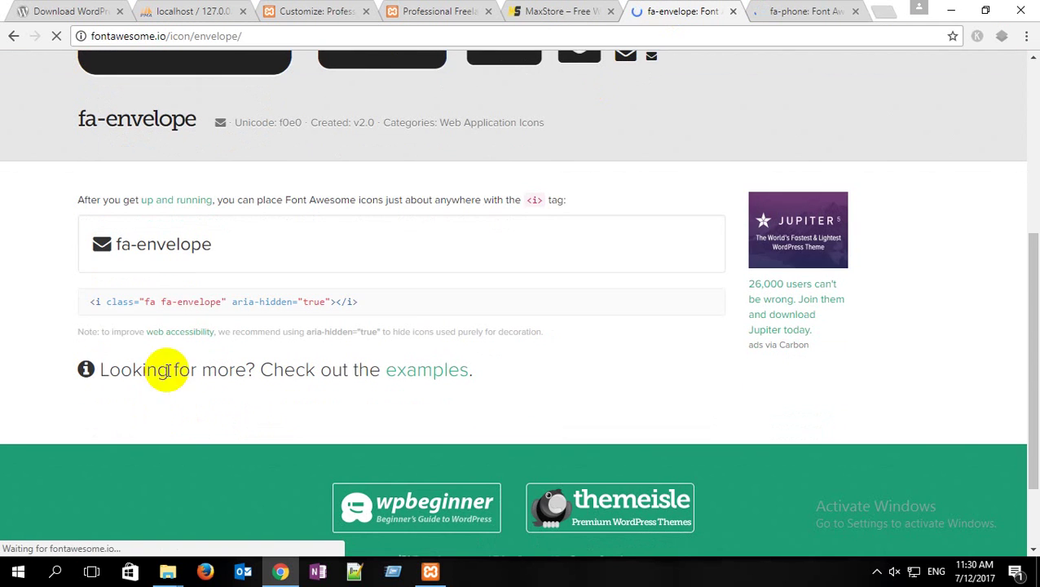
drag(81, 308, 365, 307)
key(ctrl+c)
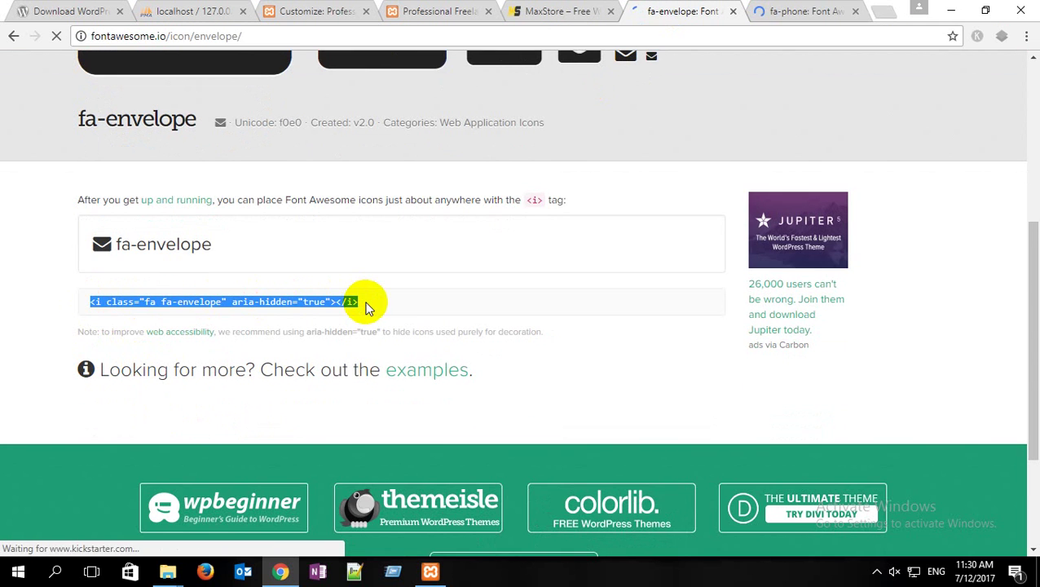
click(302, 11)
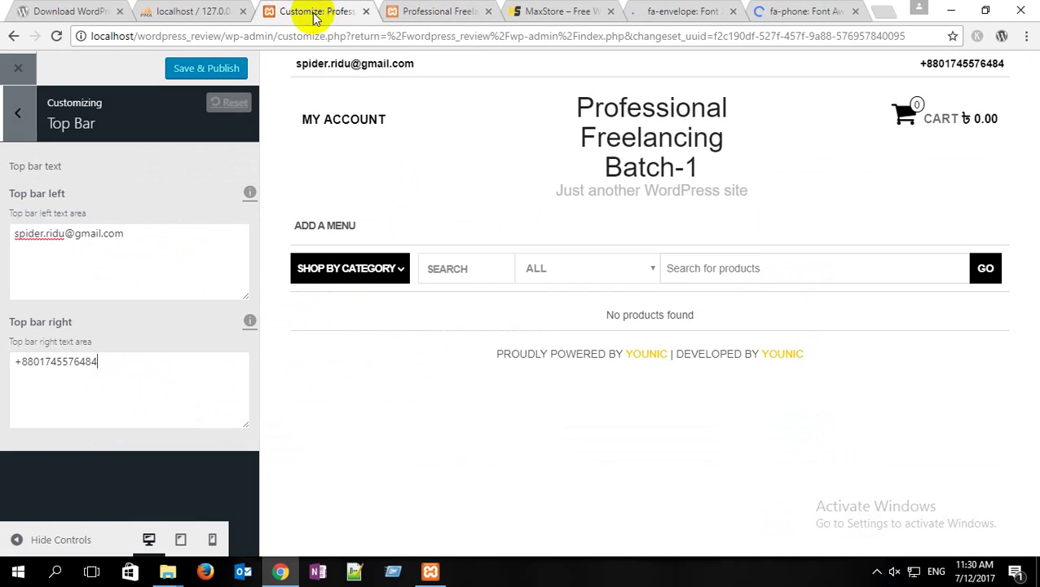
Step: Paste the envelope icon code before the e-mail, then copy the fa-phone icon's HTML code
click(14, 234)
key(ctrl+v)
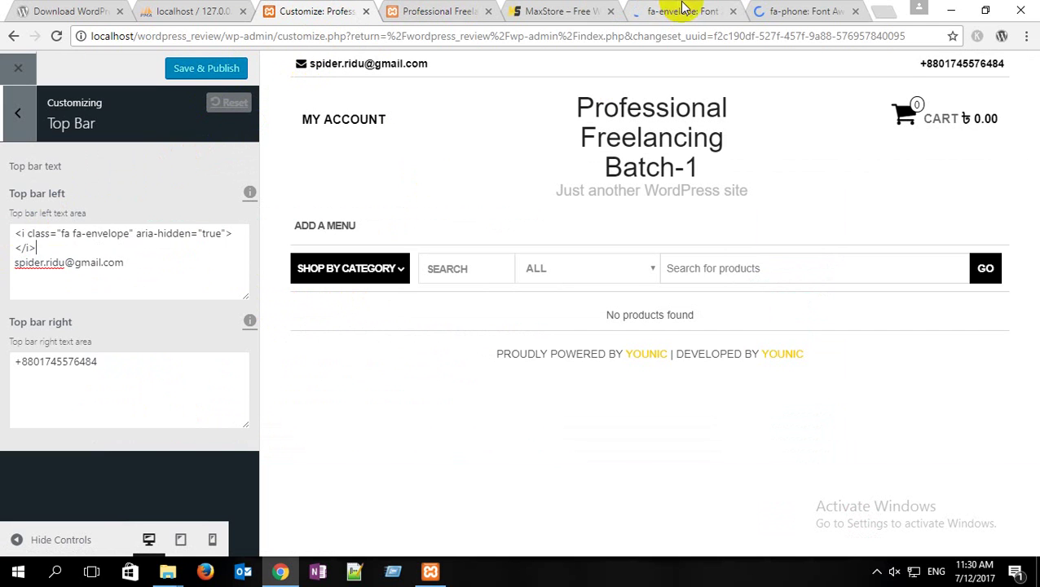
click(733, 11)
click(675, 13)
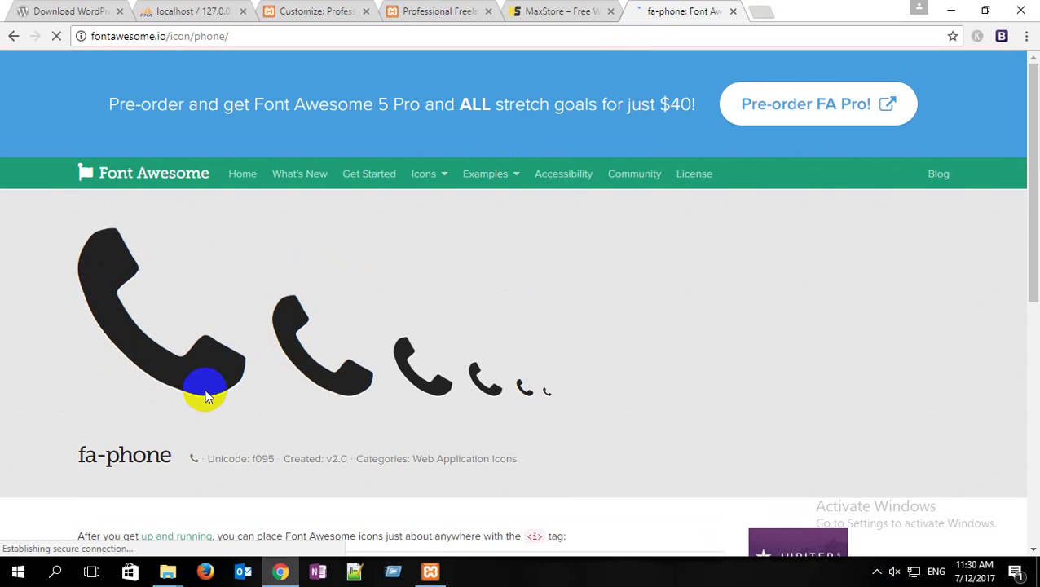
scroll(204, 395, down, 3)
drag(91, 334, 345, 338)
key(ctrl+c)
click(855, 12)
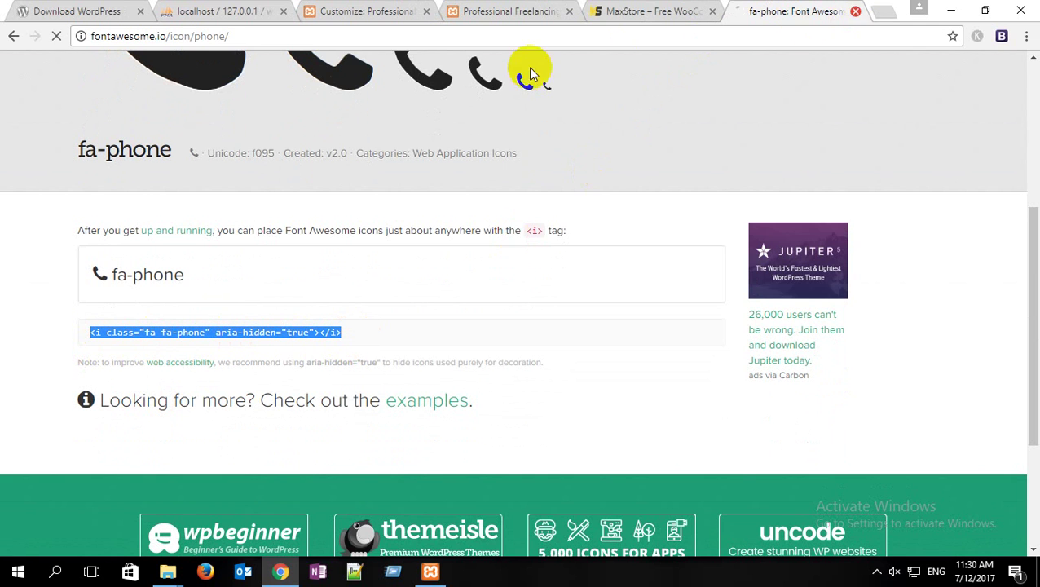
Step: Paste the fa-phone icon on a new line above the phone number and Save & Publish
click(375, 11)
click(15, 360)
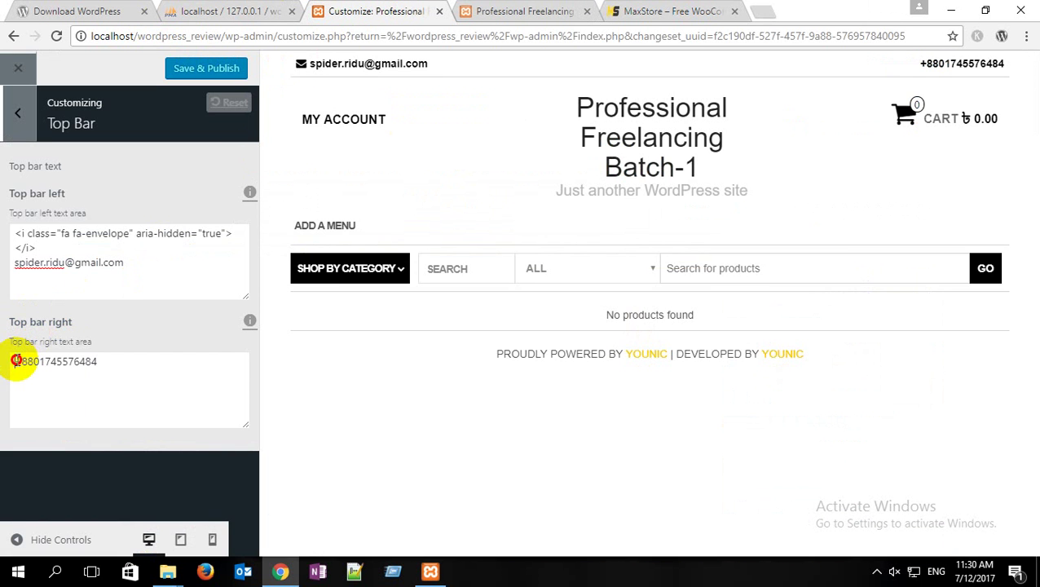
key(Return)
key(Up)
key(ctrl+v)
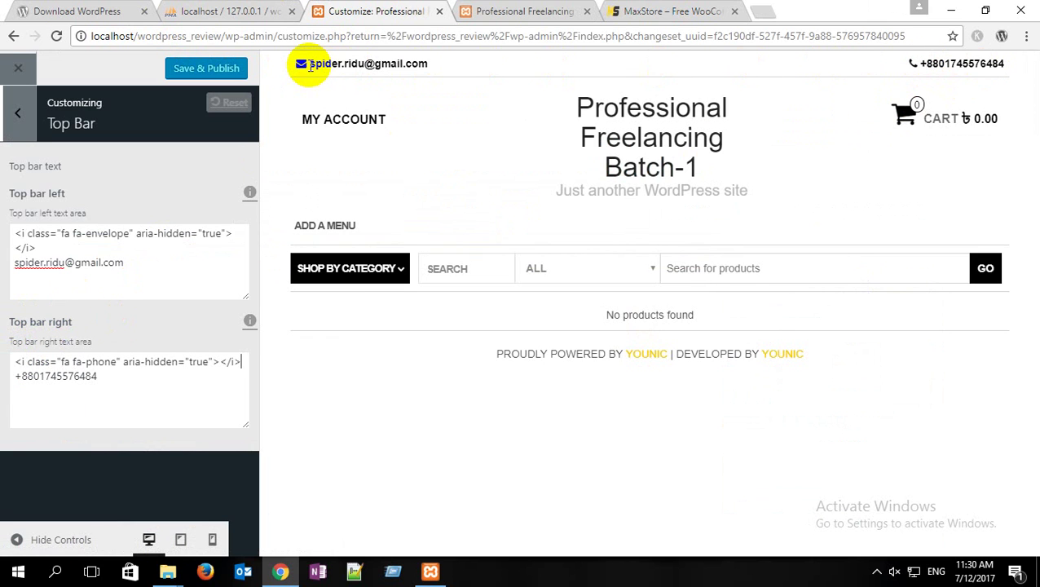
click(235, 70)
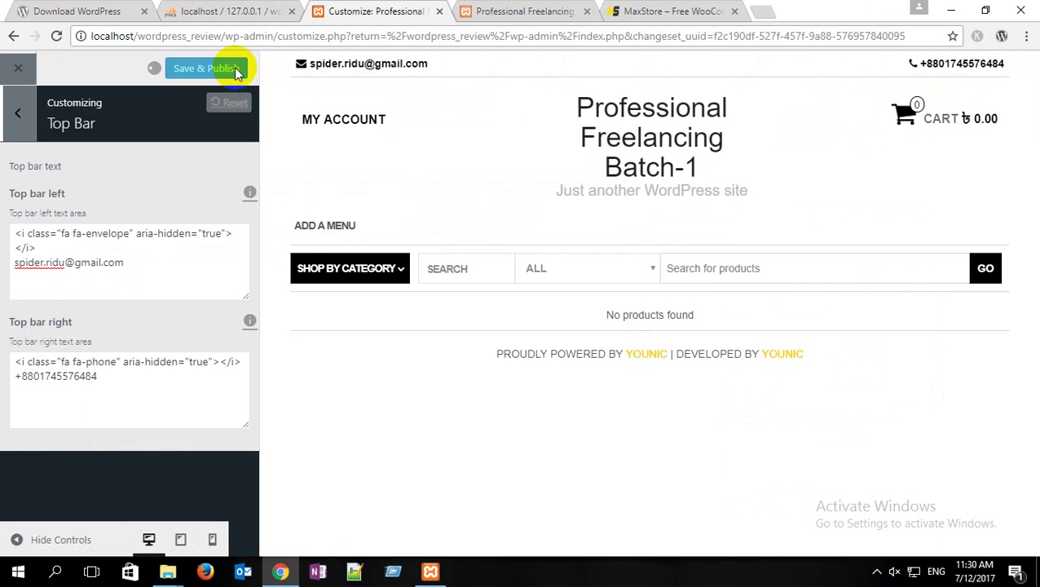
click(13, 114)
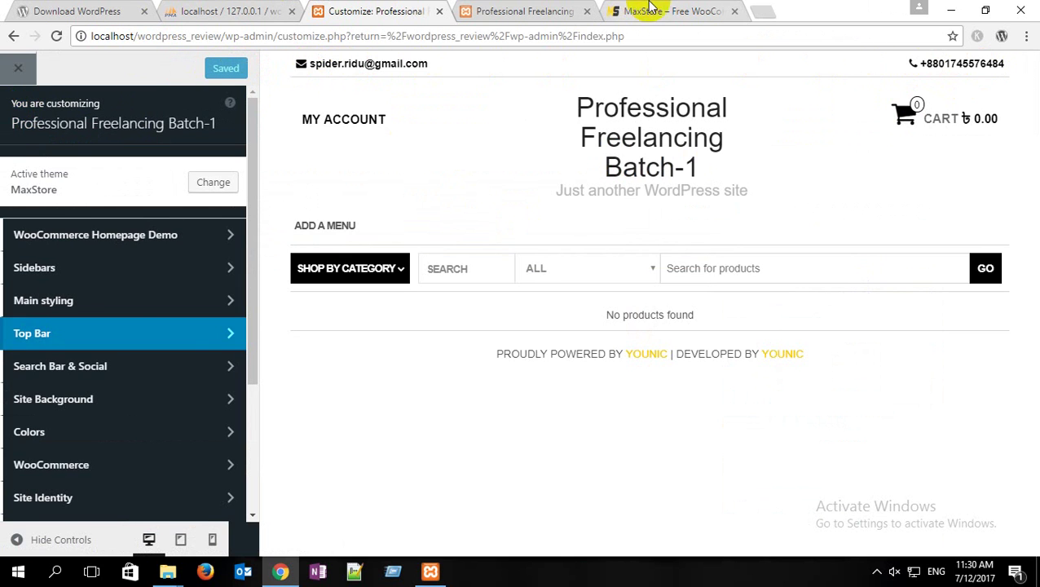
click(652, 11)
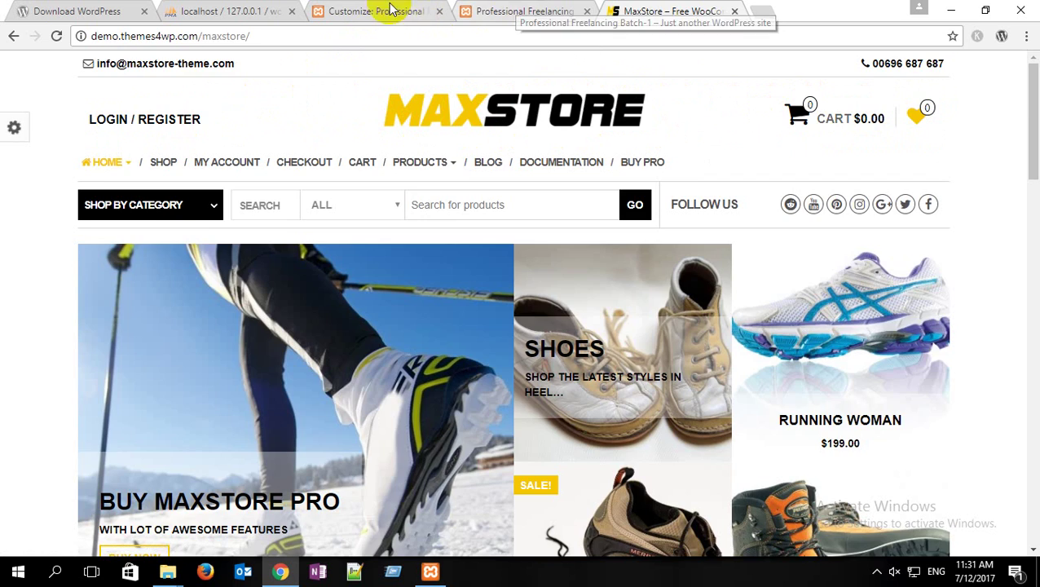
Step: Reload the local site to compare with the demo, then open the Customizer's Main styling section
click(504, 11)
click(58, 37)
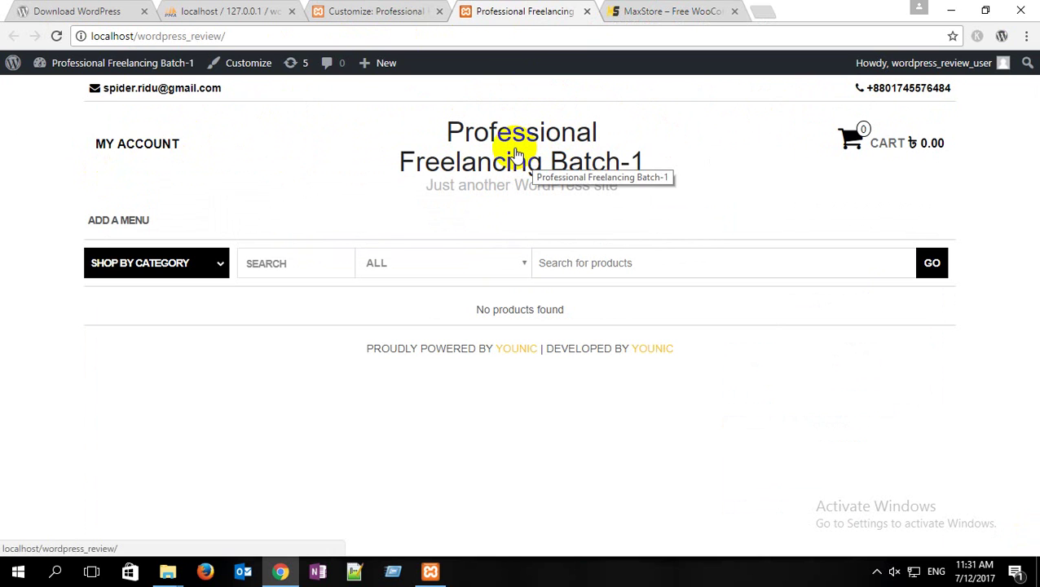
click(359, 12)
scroll(242, 167, down, 1)
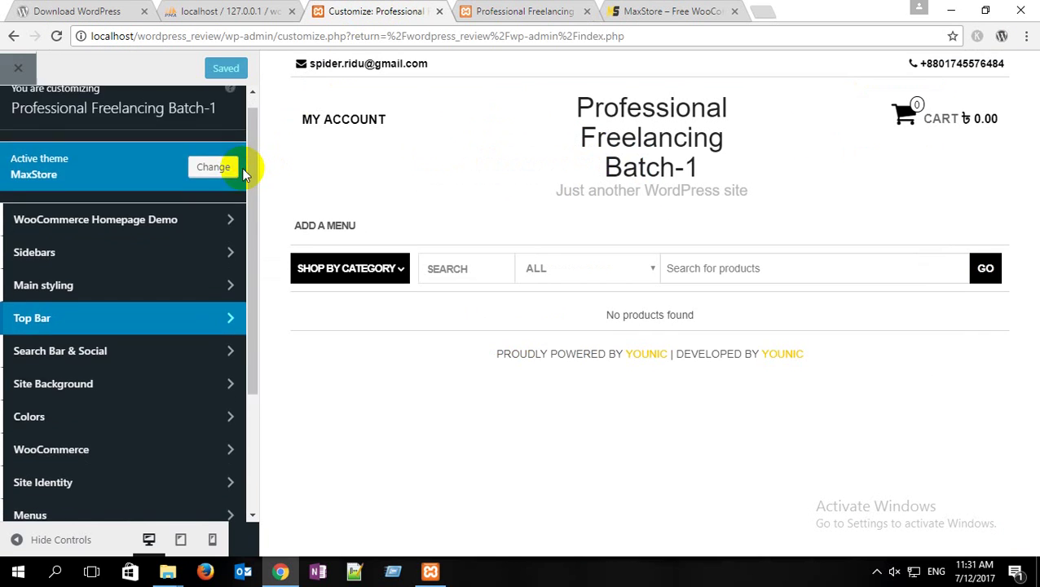
scroll(242, 169, down, 2)
scroll(243, 174, up, 1)
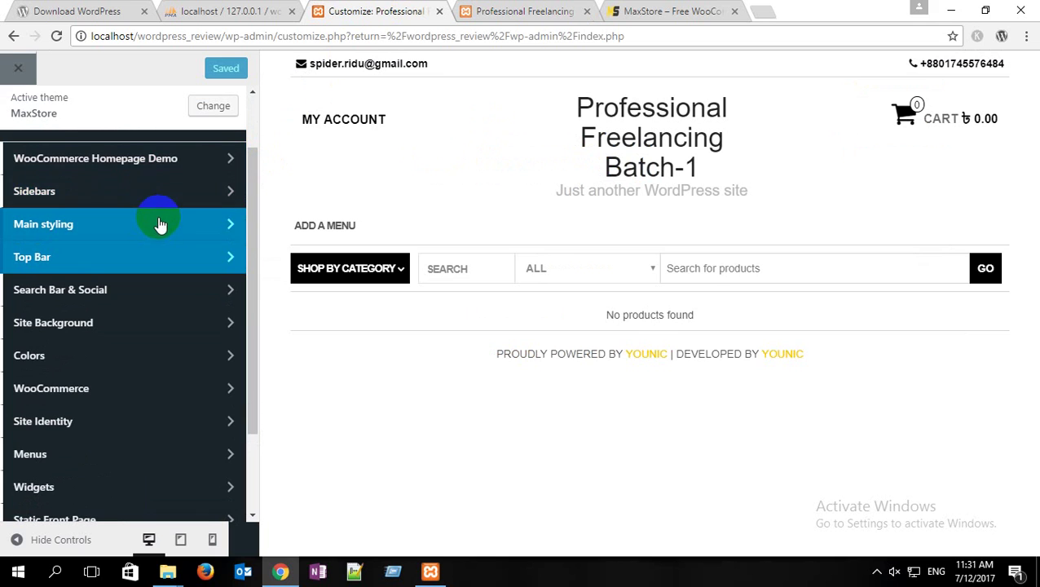
click(160, 225)
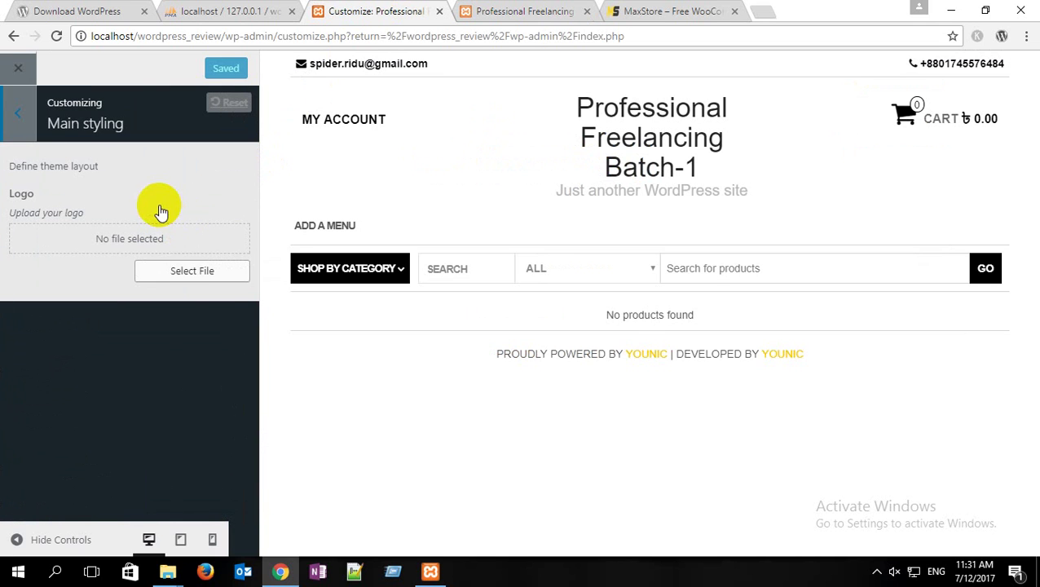
click(18, 113)
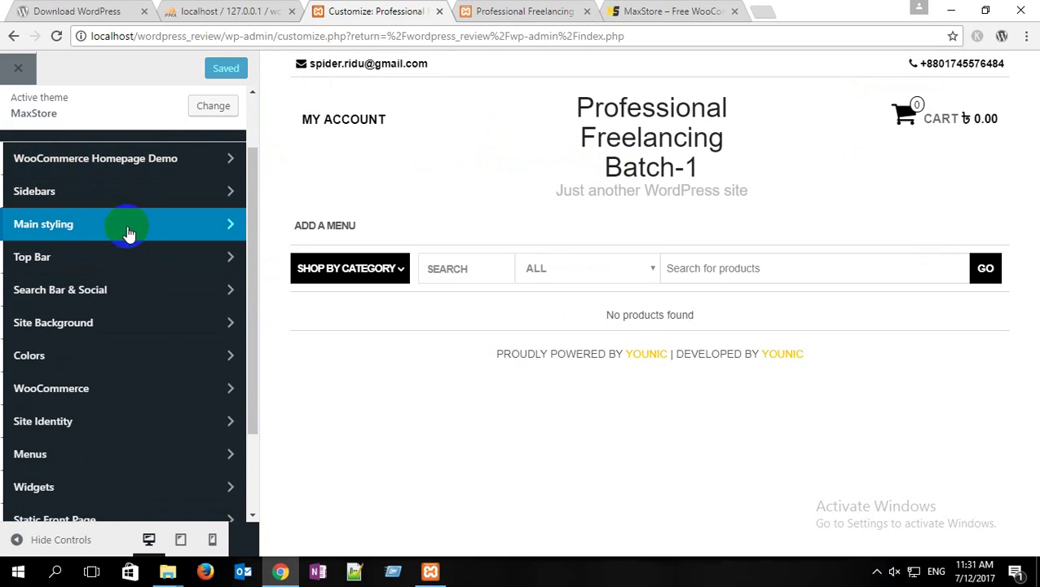
click(155, 229)
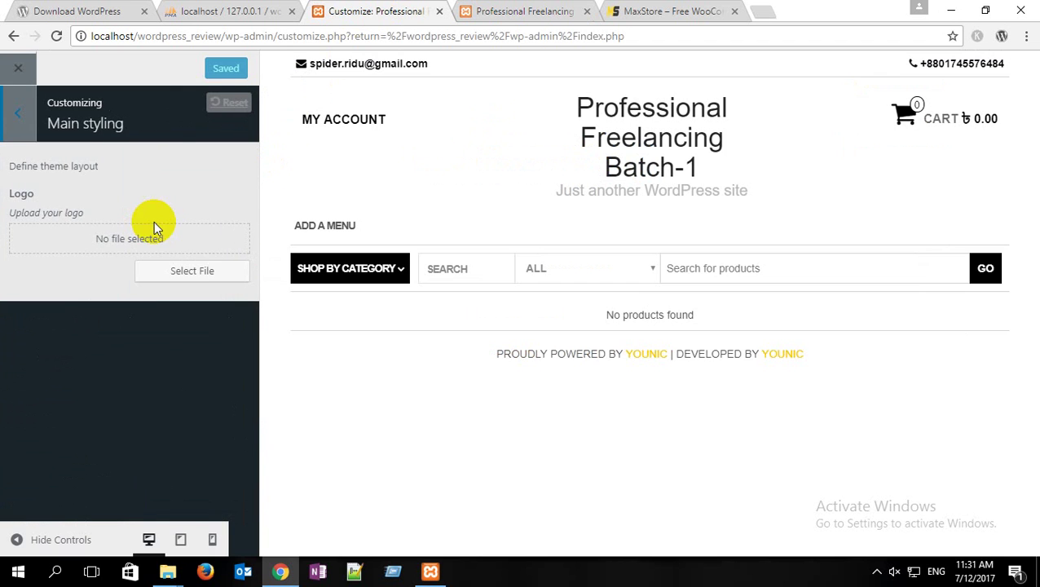
Step: Upload banner.jpg as a logo candidate and select its title text
click(208, 271)
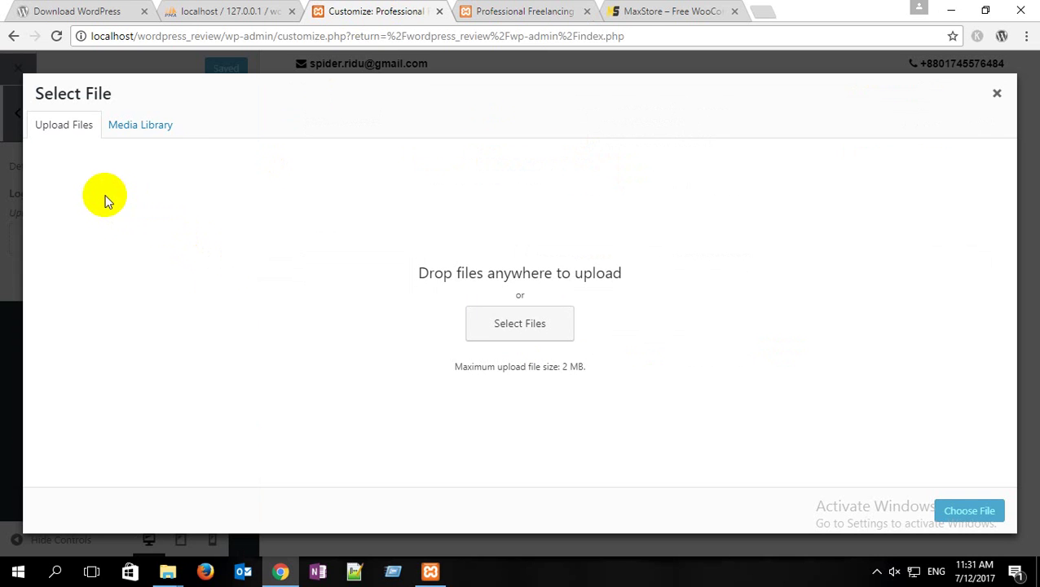
click(546, 324)
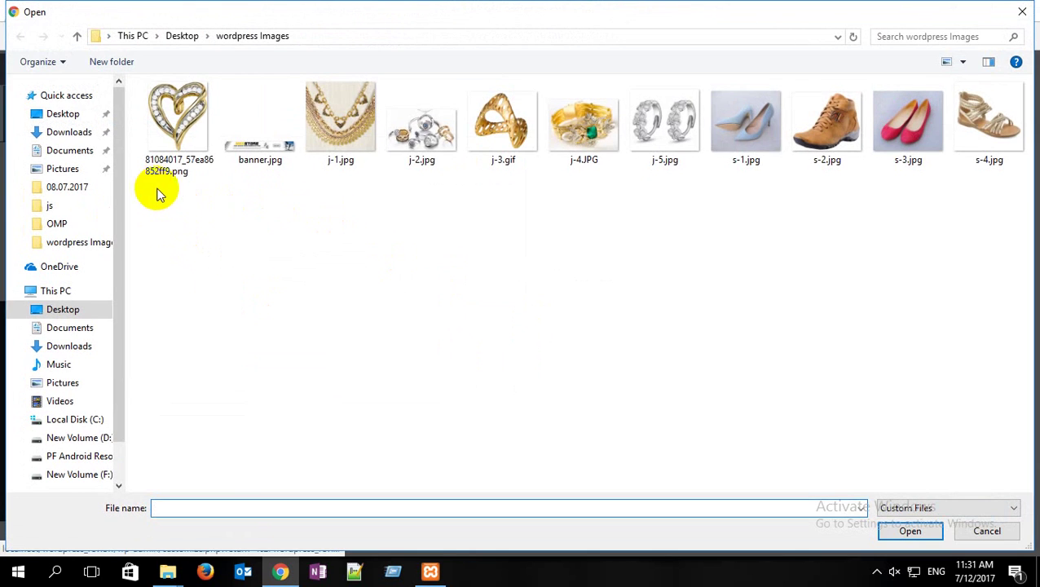
click(247, 147)
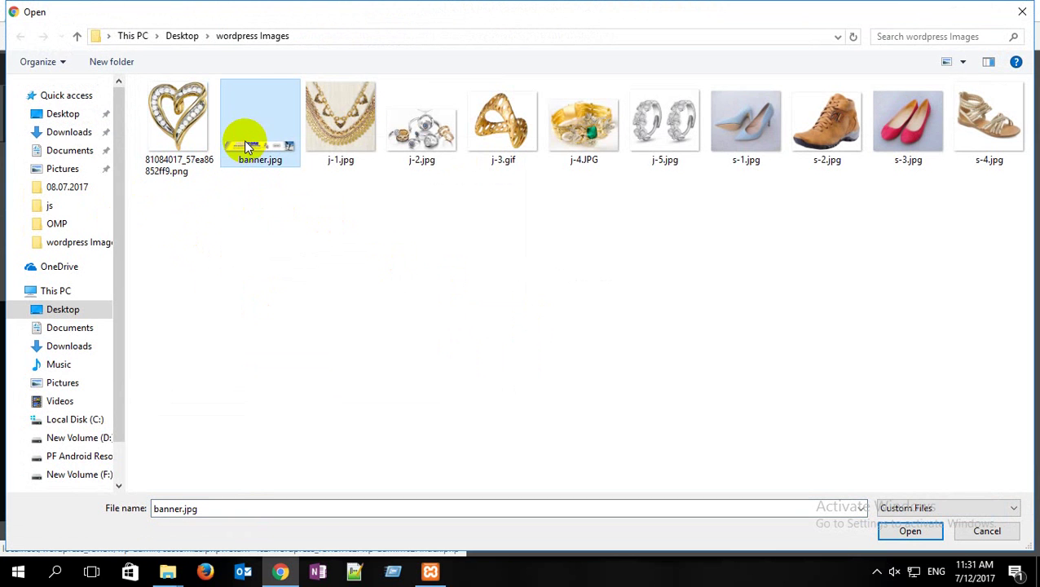
click(910, 530)
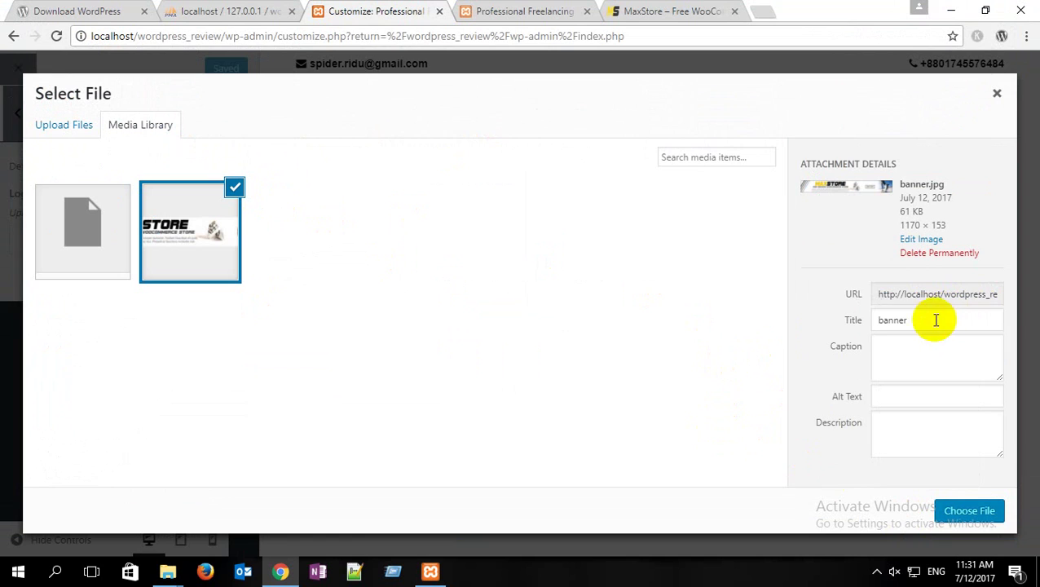
drag(934, 321, 799, 316)
click(910, 400)
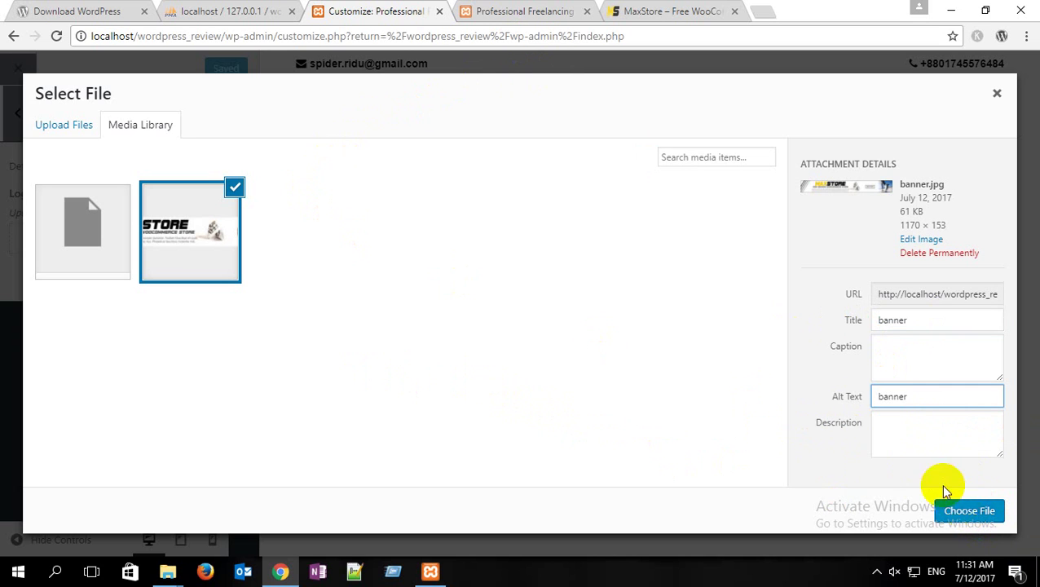
Step: Permanently delete the generic file and the banner image from the media library
click(53, 129)
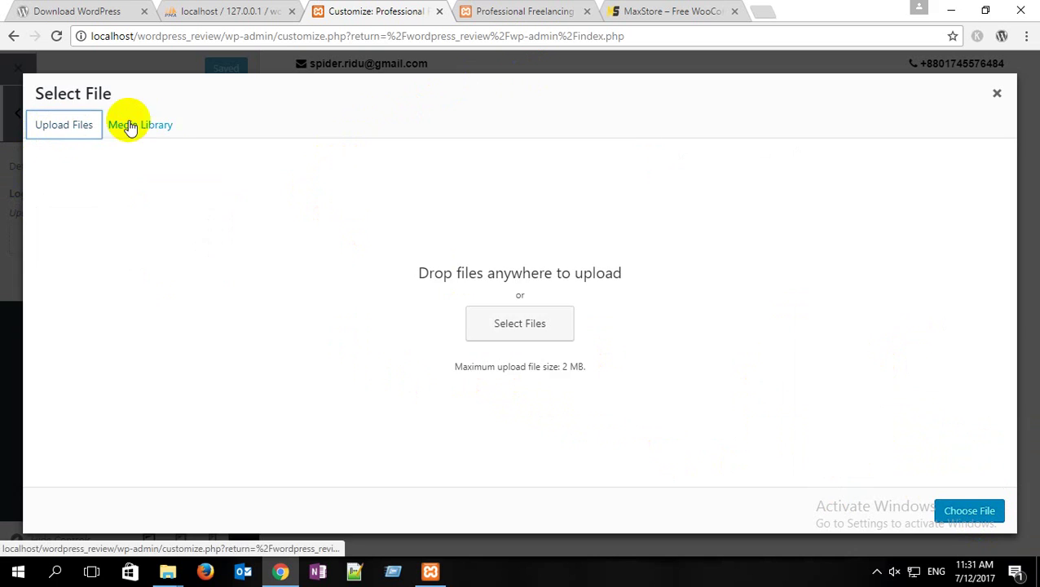
click(128, 126)
click(112, 205)
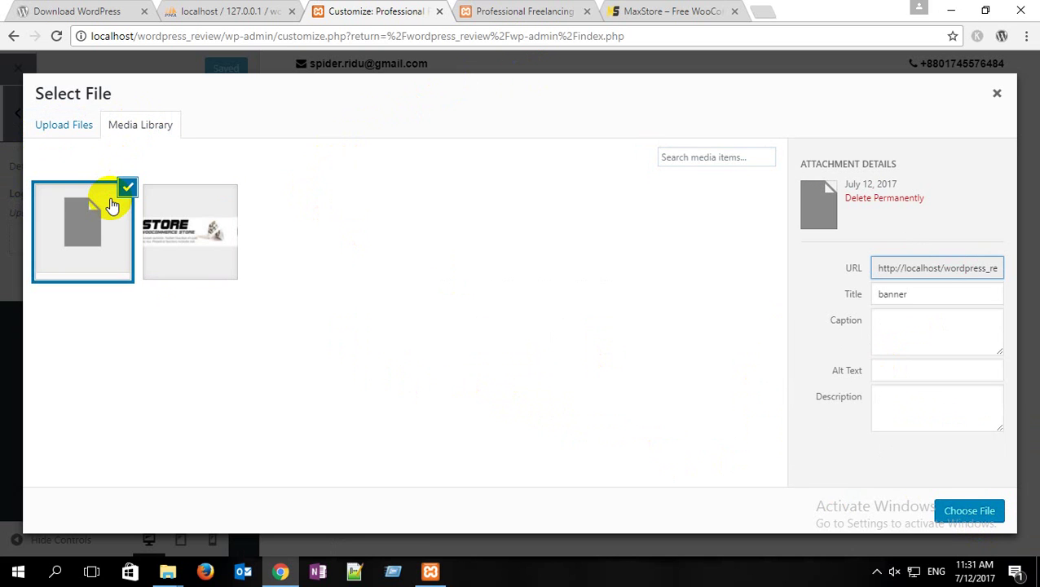
click(881, 197)
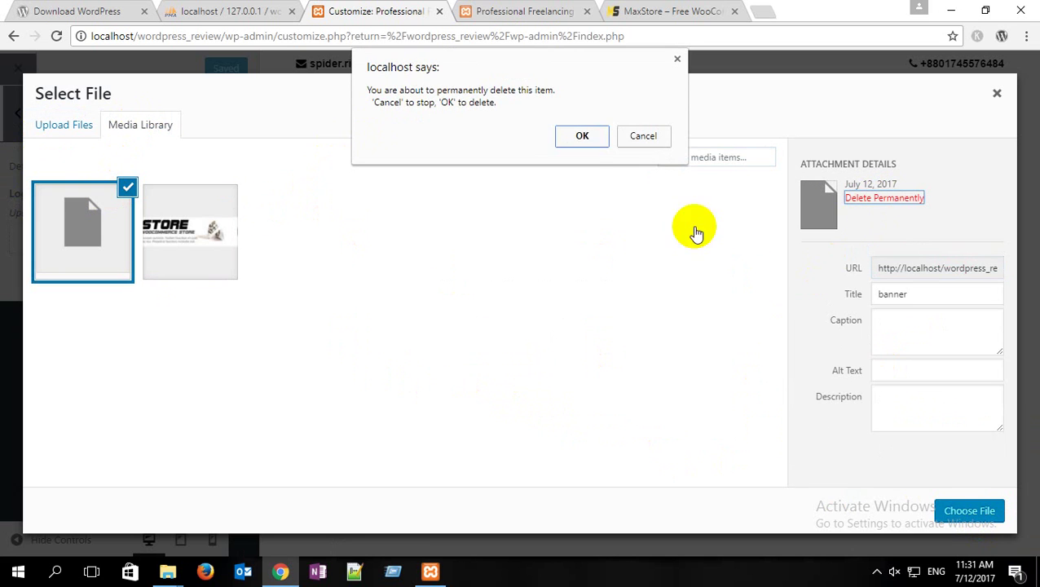
click(578, 139)
click(109, 213)
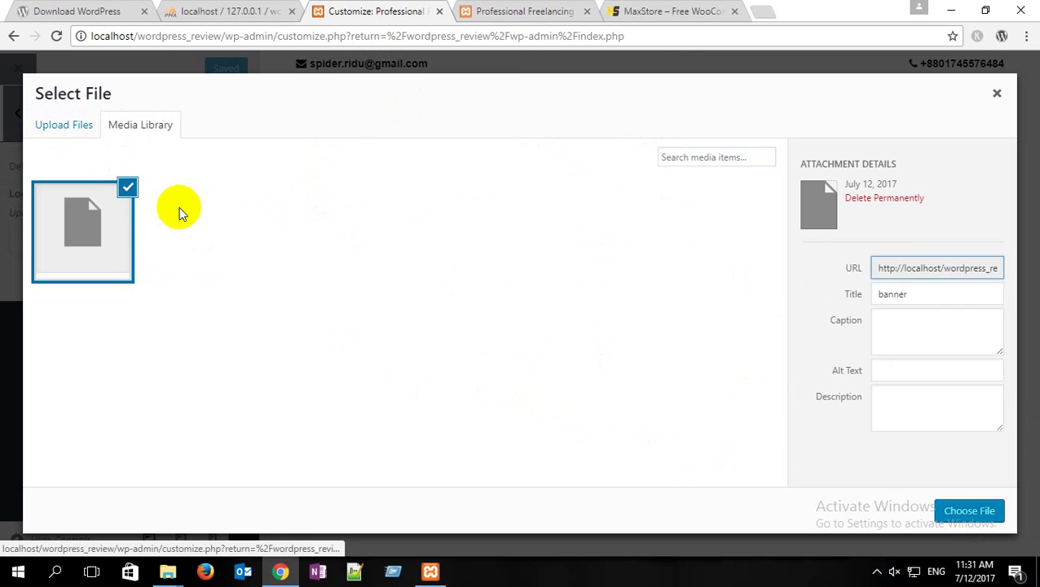
click(898, 198)
click(579, 136)
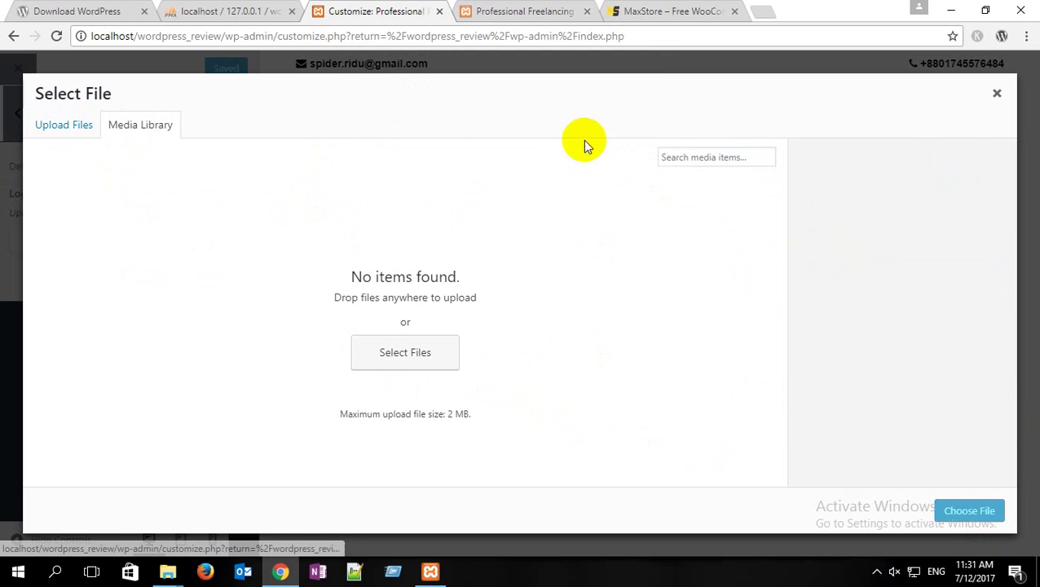
Step: Upload logo2.jpg from the Desktop and choose it as the site logo
click(53, 128)
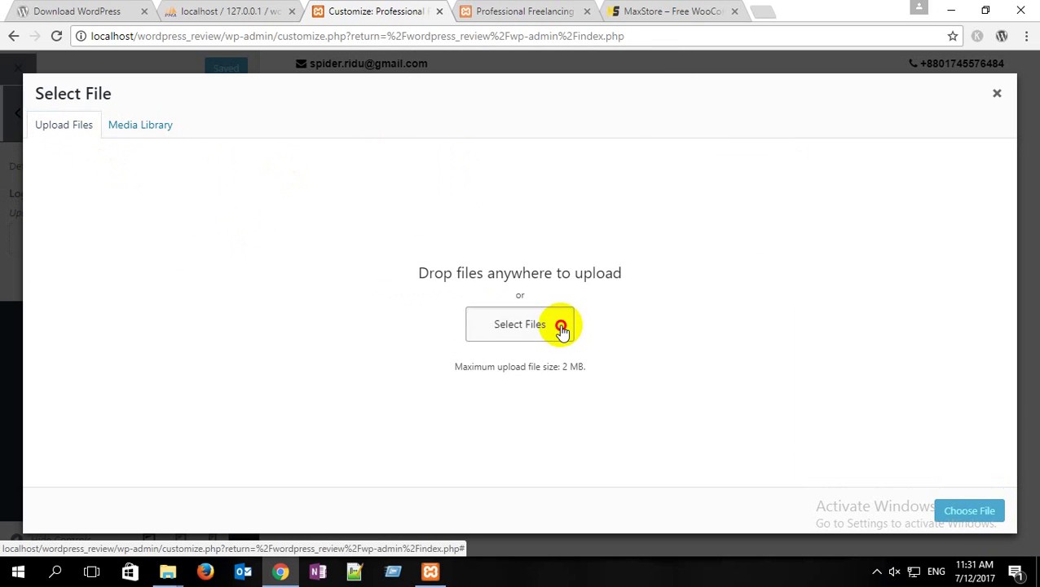
click(519, 323)
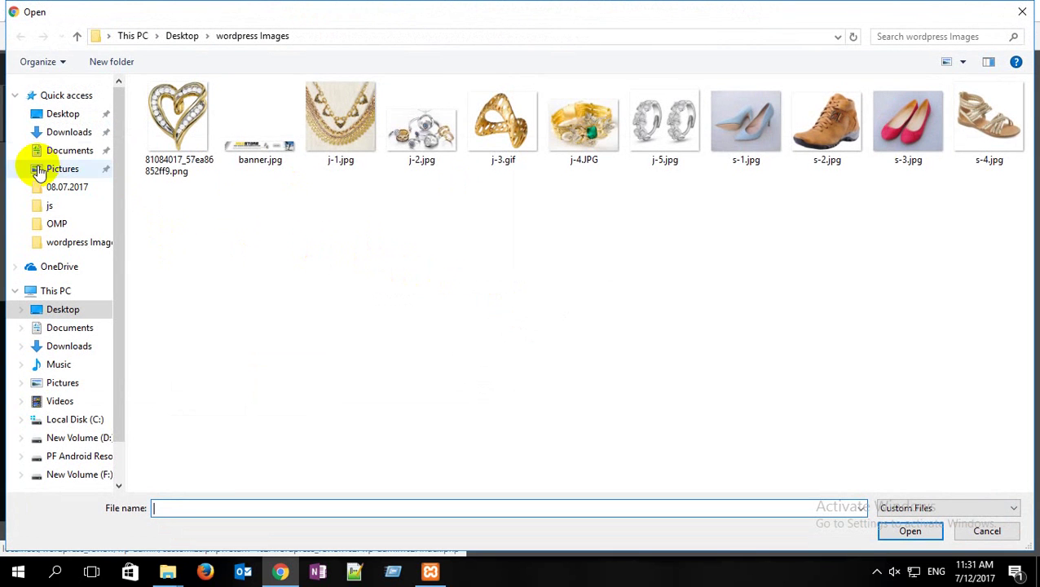
click(84, 117)
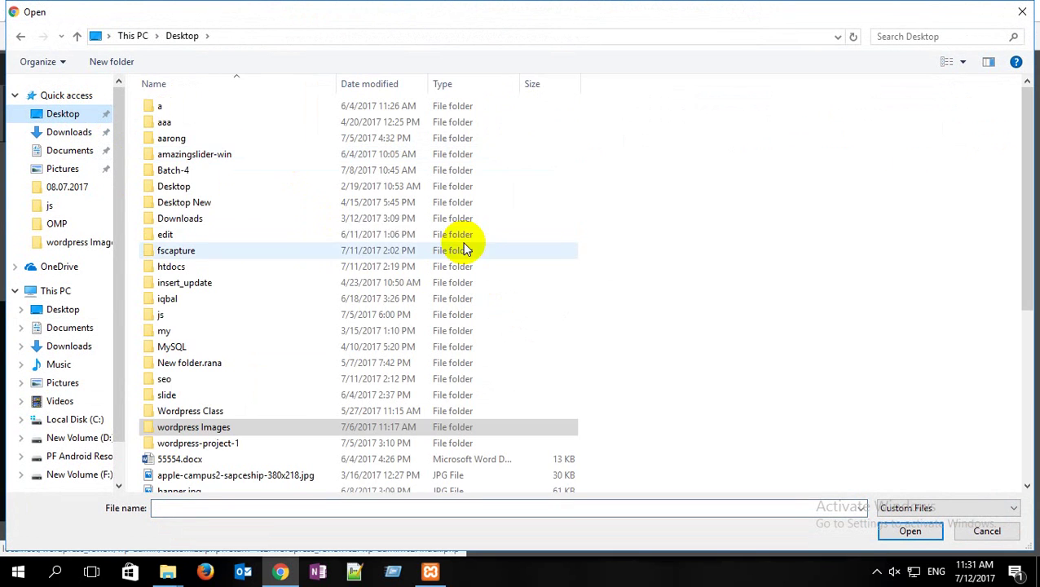
click(962, 63)
click(966, 44)
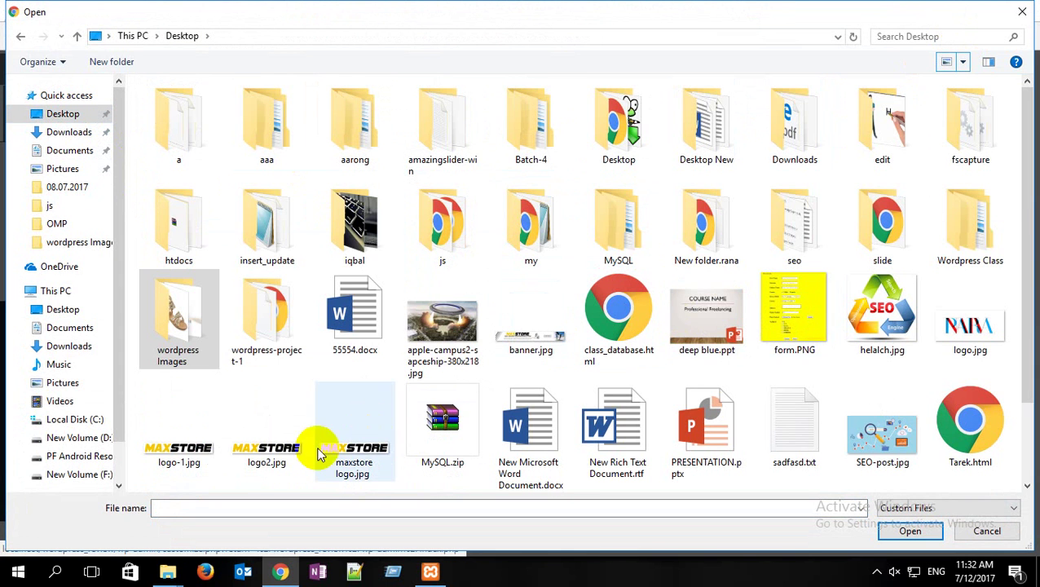
click(277, 461)
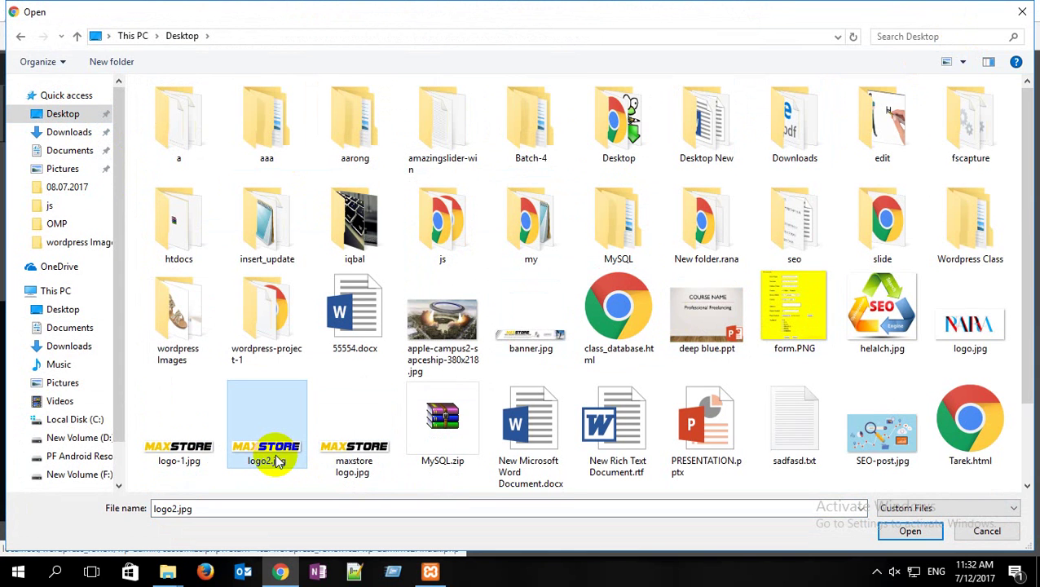
click(911, 531)
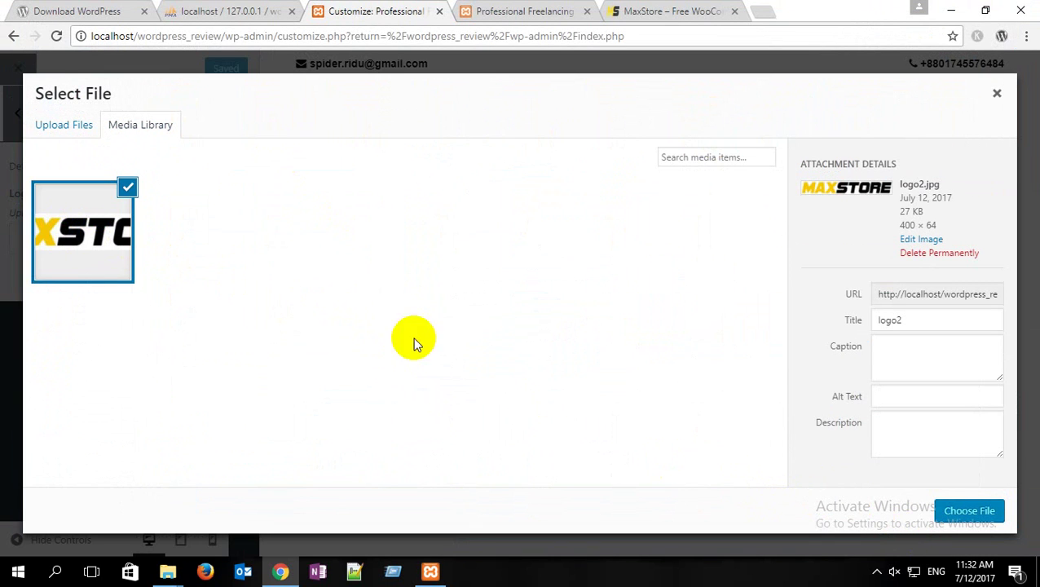
click(969, 511)
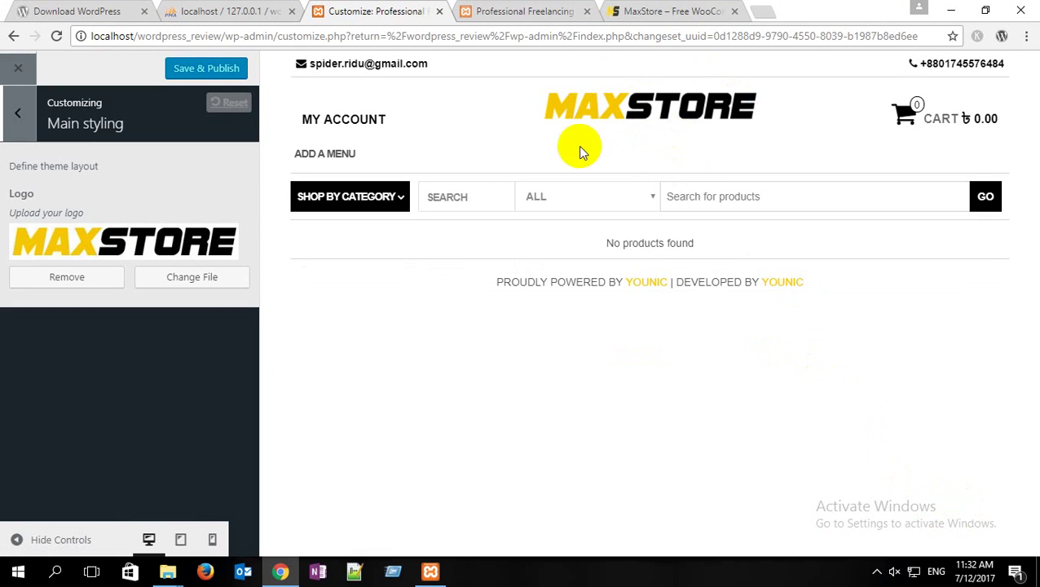
Step: Save & Publish the MAXSTORE logo, then close the customizer back to the Dashboard
click(204, 71)
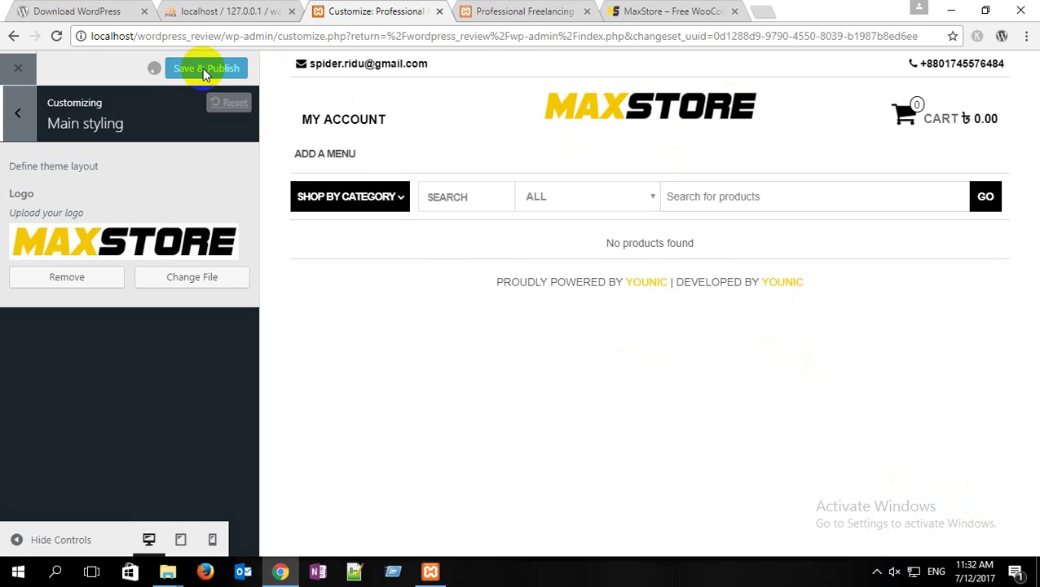
click(15, 116)
mouse_move(1000, 127)
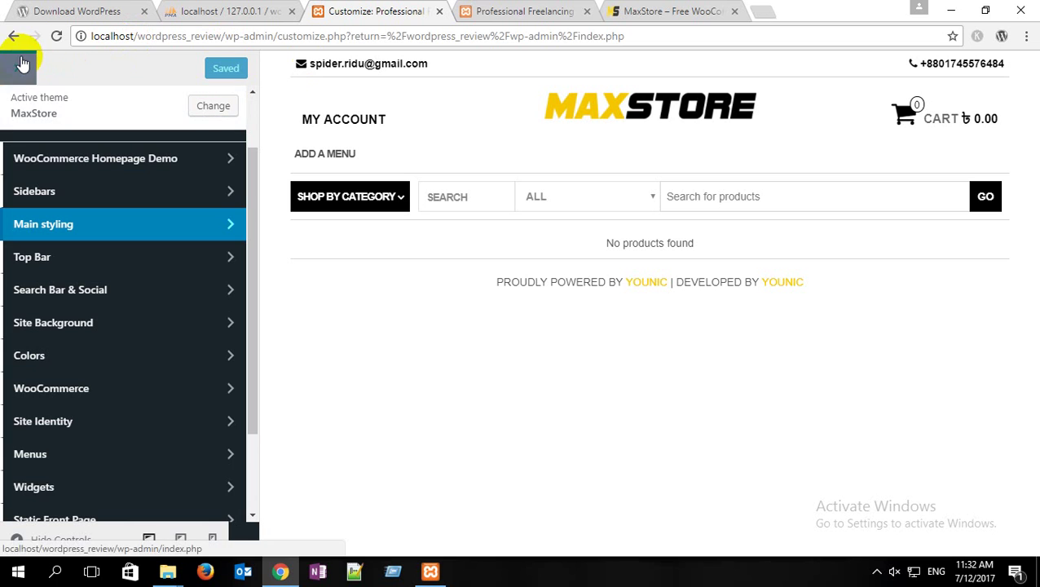
click(23, 72)
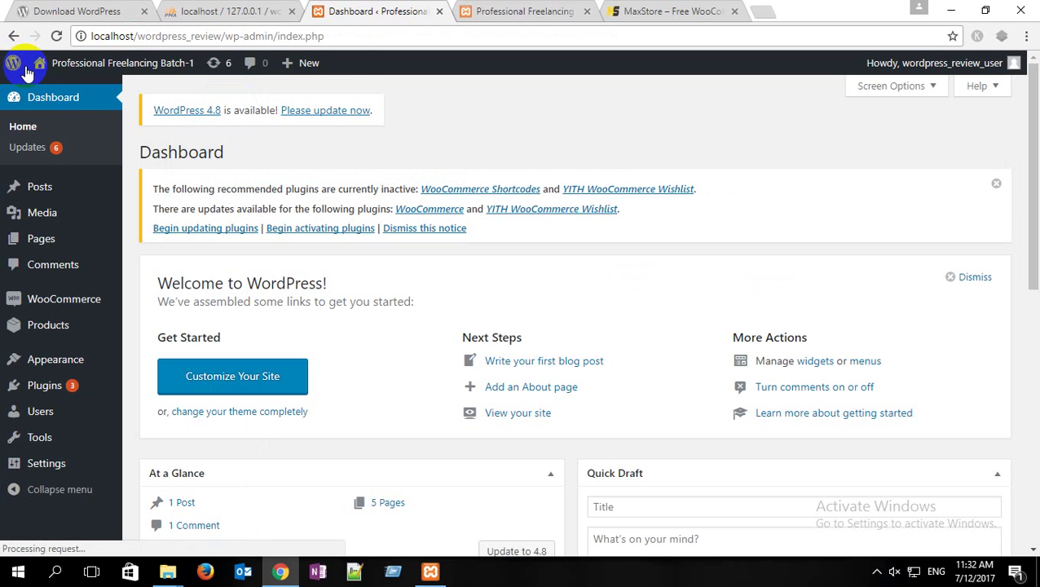
Step: Activate the WooCommerce Shortcodes plugin on the Installed Plugins page
mouse_move(66, 387)
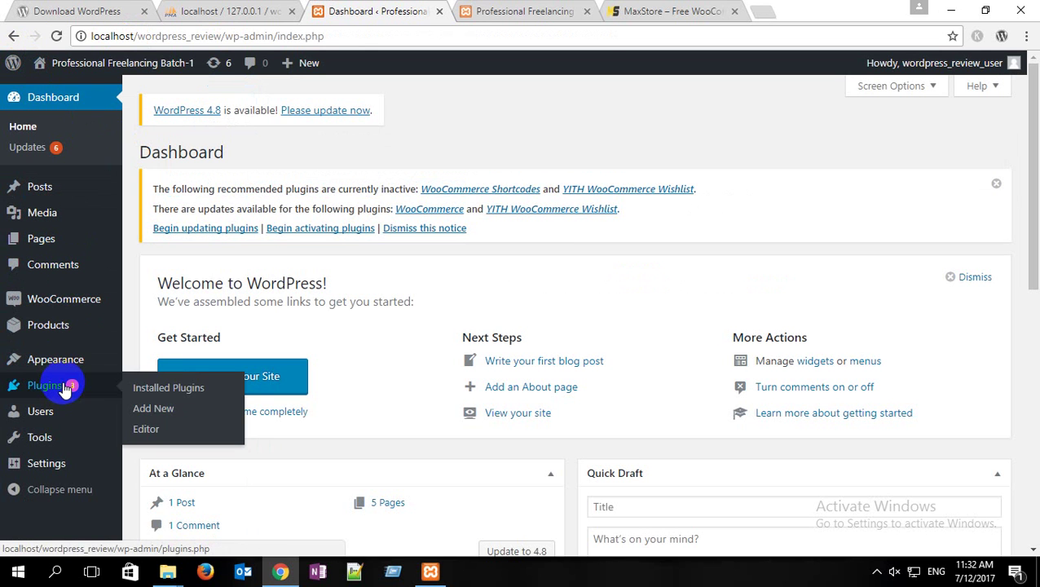
click(166, 387)
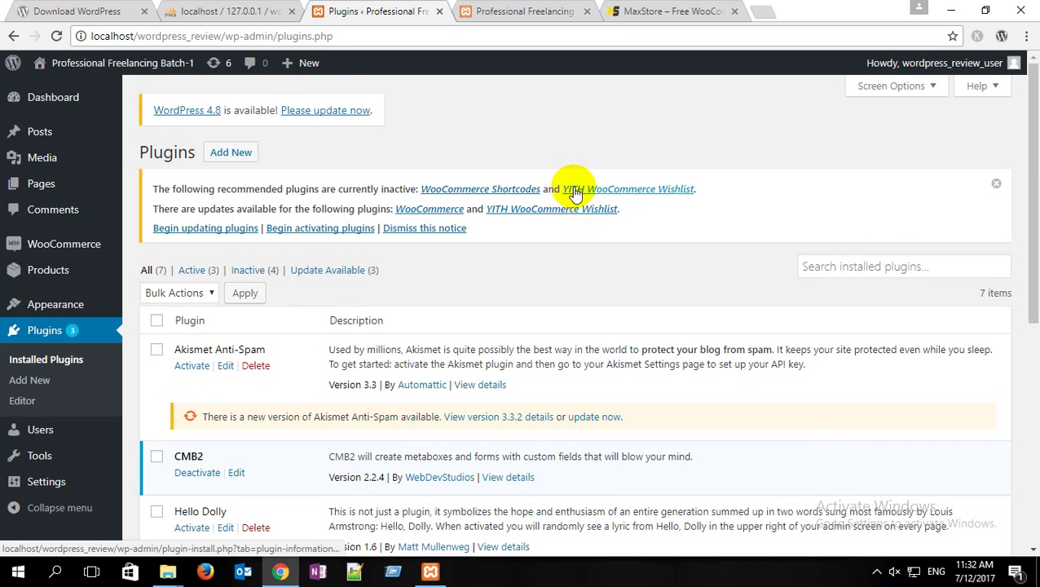
drag(702, 188, 661, 189)
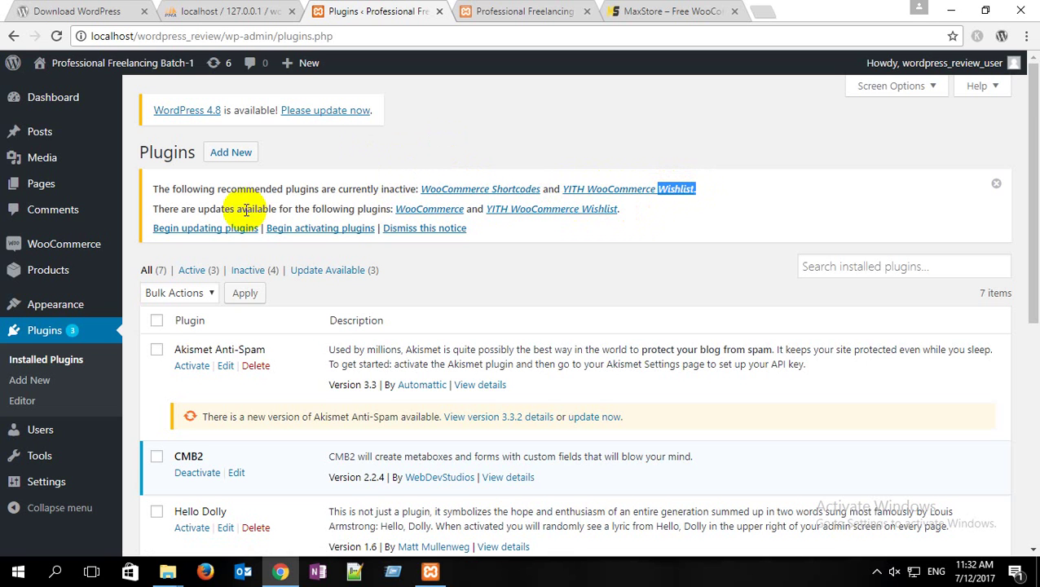
scroll(245, 210, down, 2)
scroll(245, 209, down, 3)
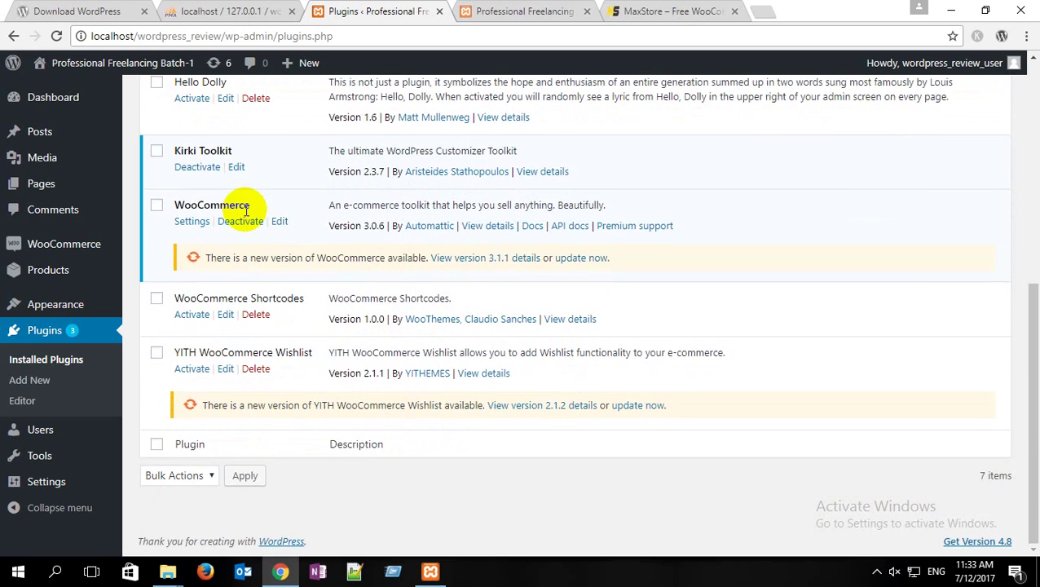
click(194, 316)
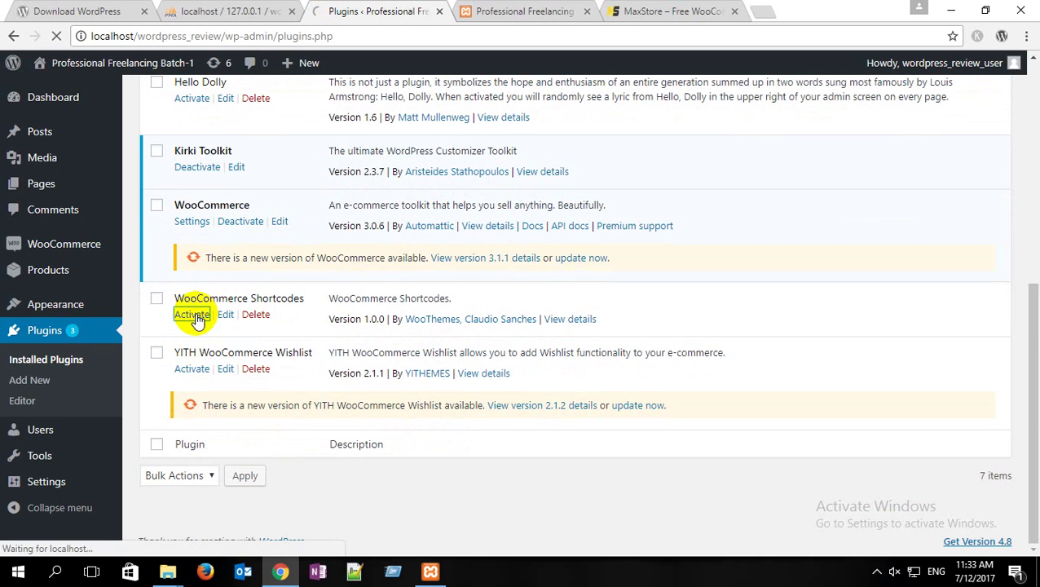
Step: Activate YITH WooCommerce Wishlist and dismiss its Wishlist Activated notice
scroll(192, 312, down, 6)
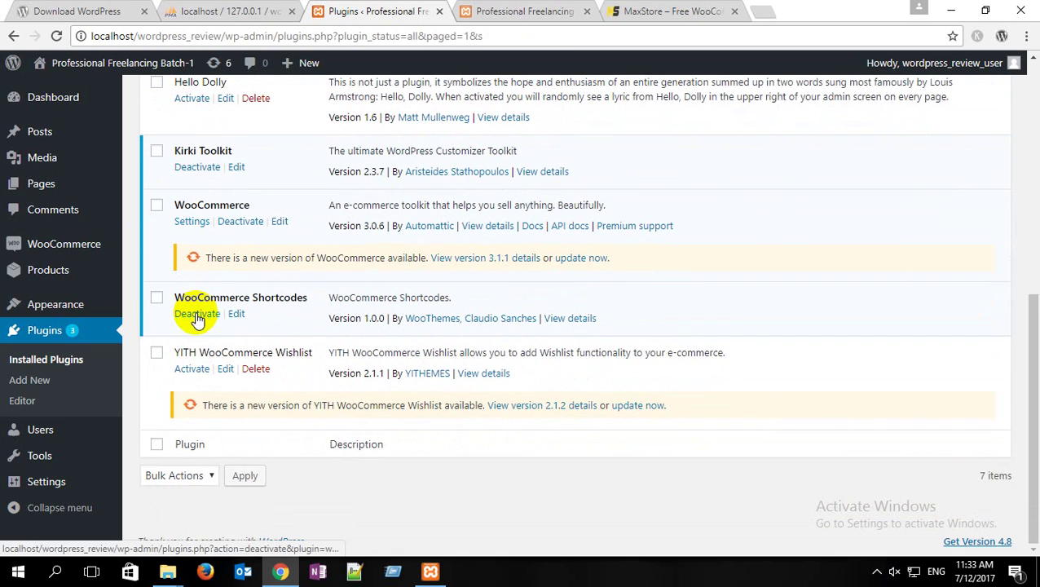
click(194, 371)
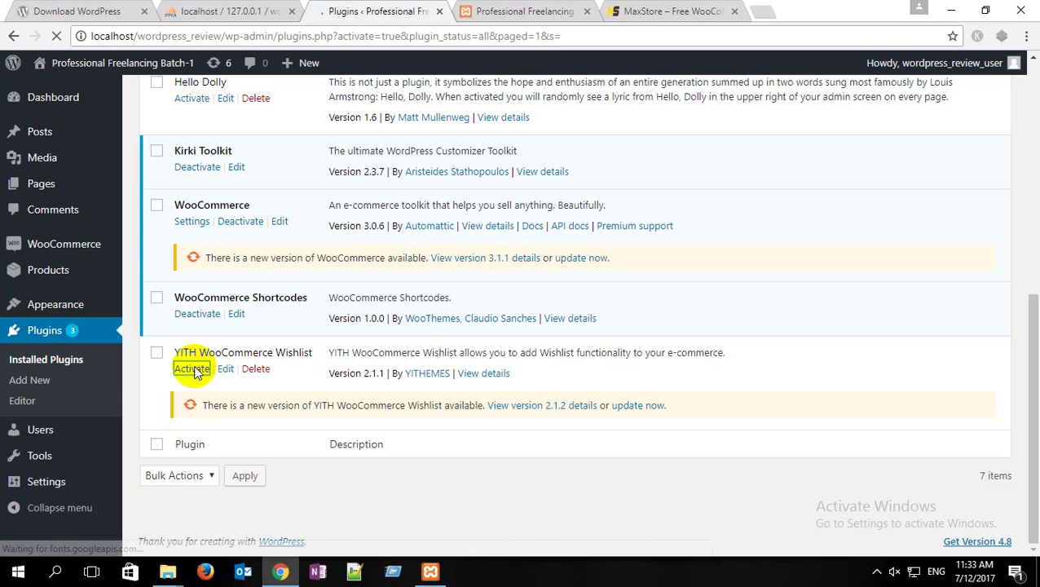
scroll(343, 318, down, 4)
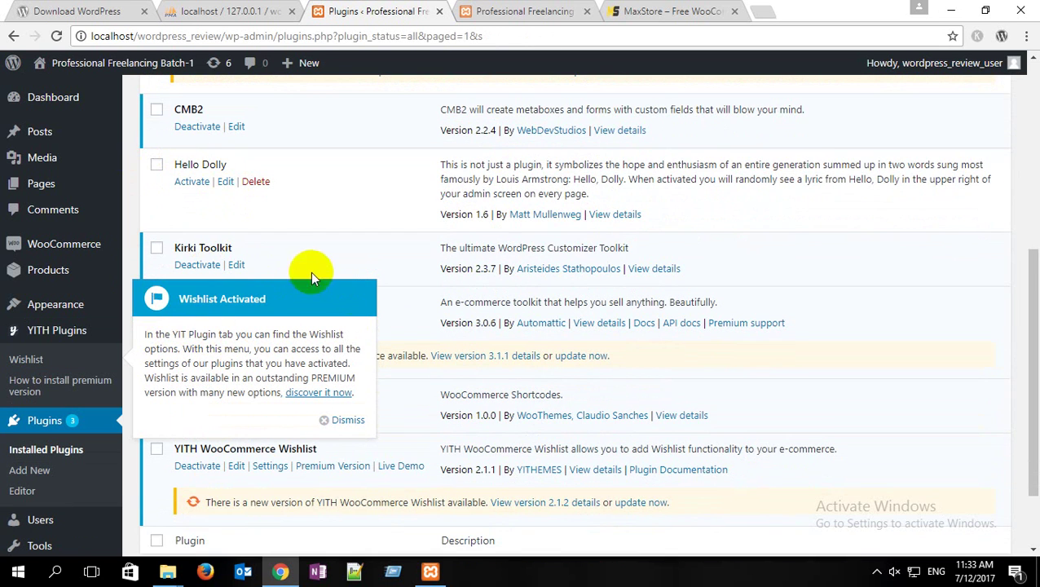
click(347, 422)
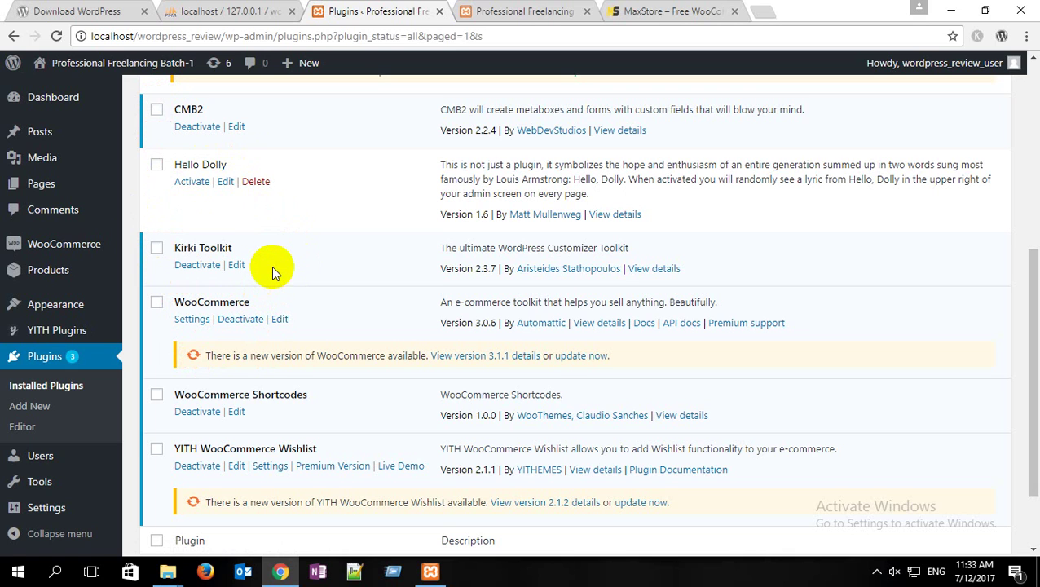
click(70, 330)
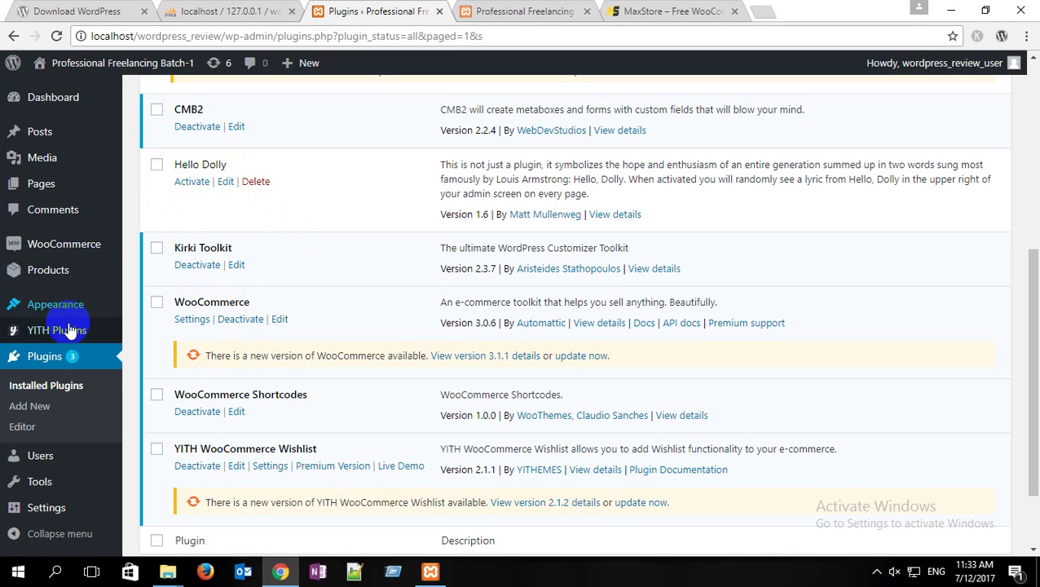
mouse_move(70, 306)
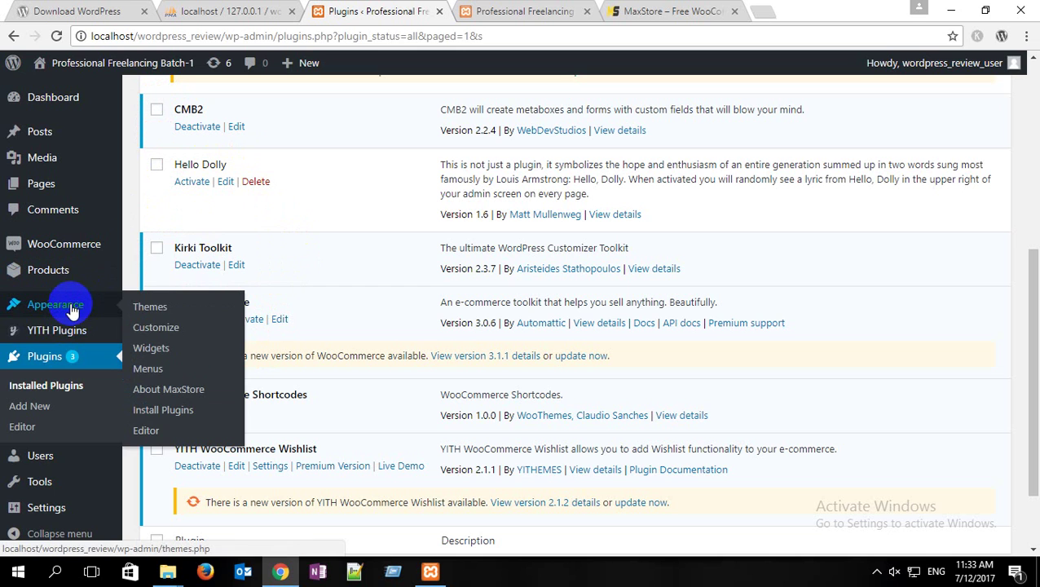
Step: Switch on the Header Wishlist icon in the customizer's WooCommerce settings and publish
click(171, 330)
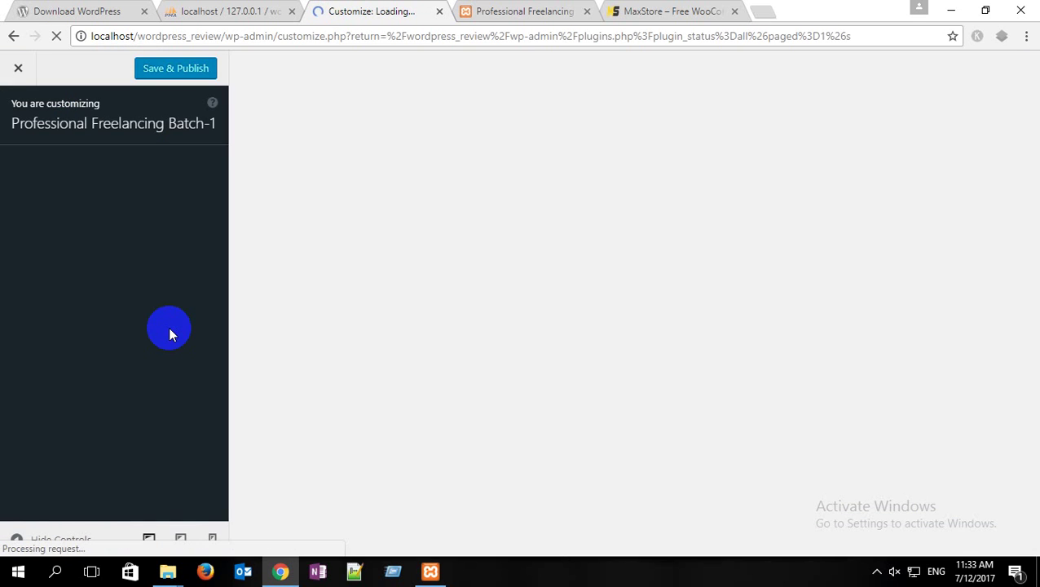
click(669, 8)
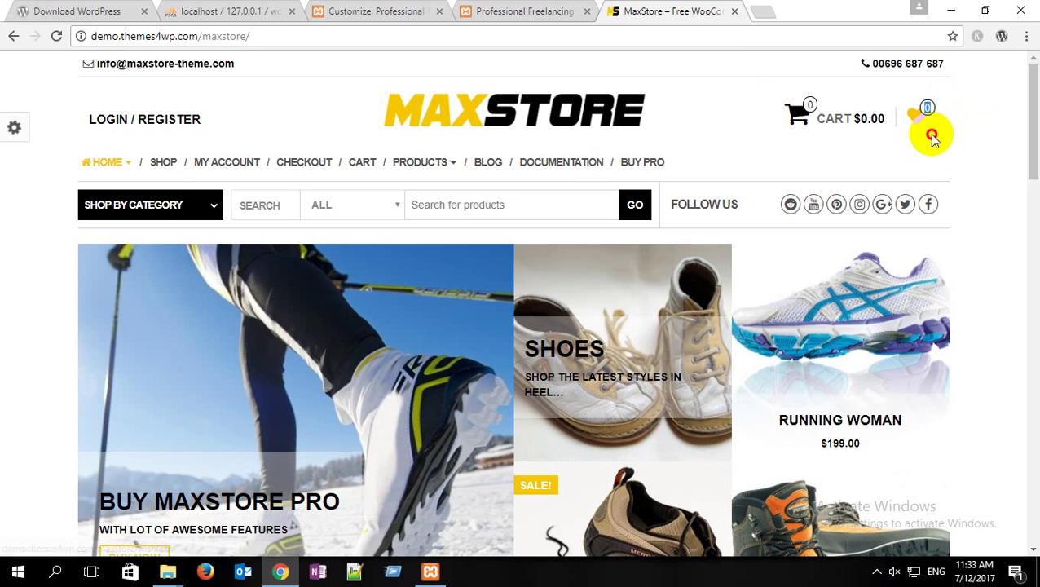
click(372, 10)
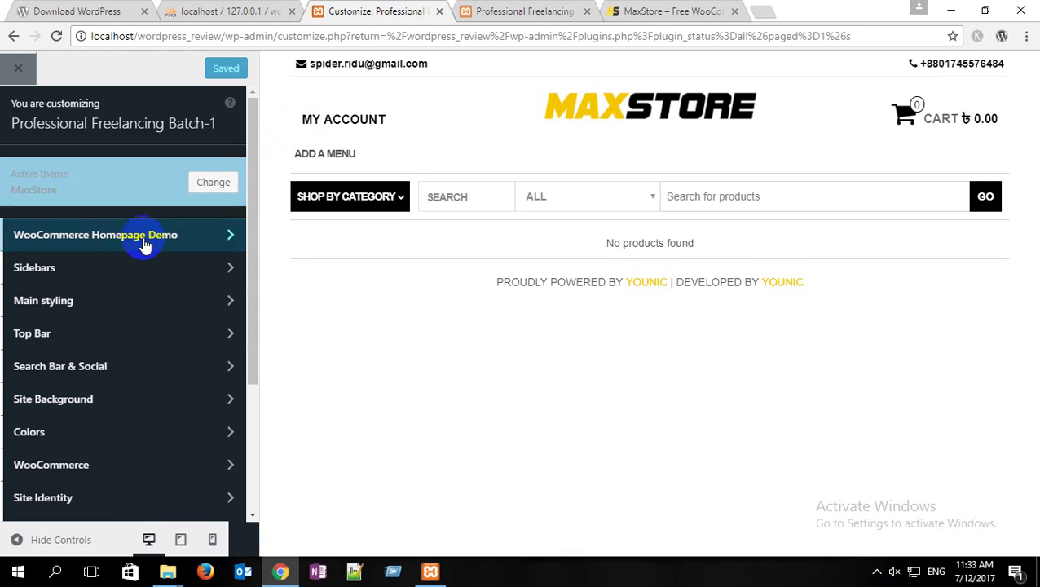
scroll(122, 293, down, 2)
click(137, 314)
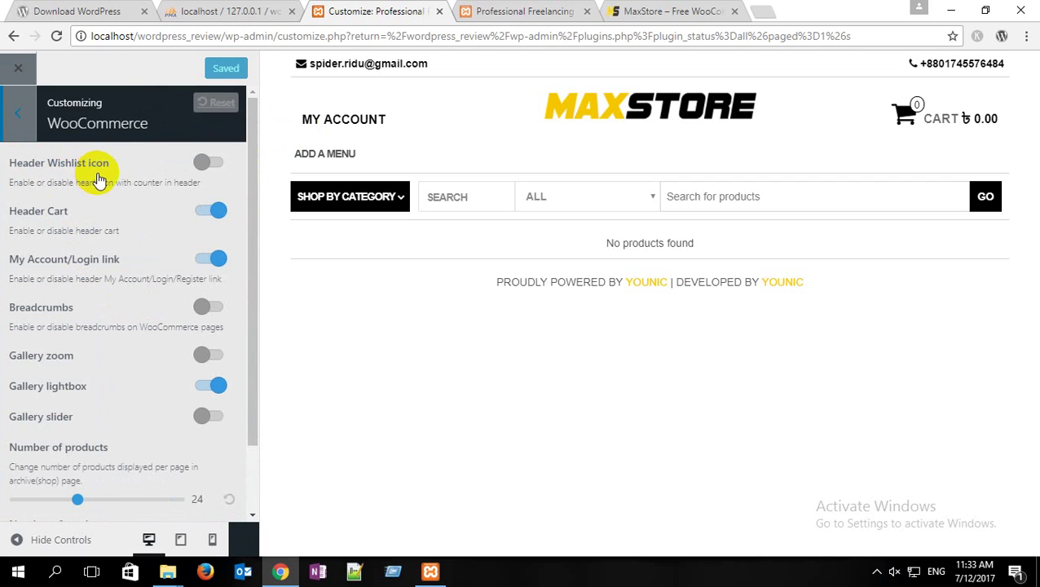
click(214, 166)
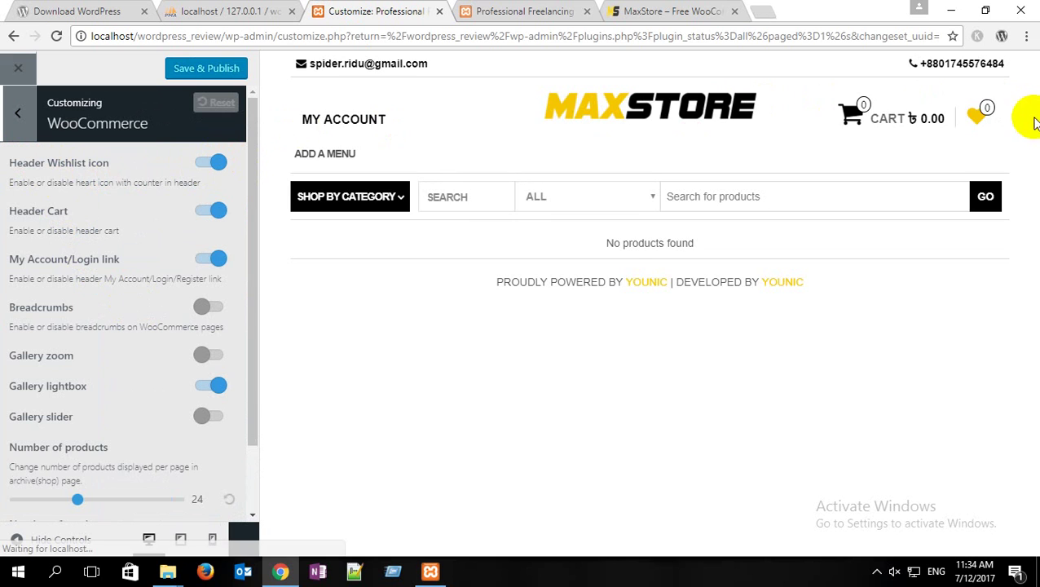
click(206, 68)
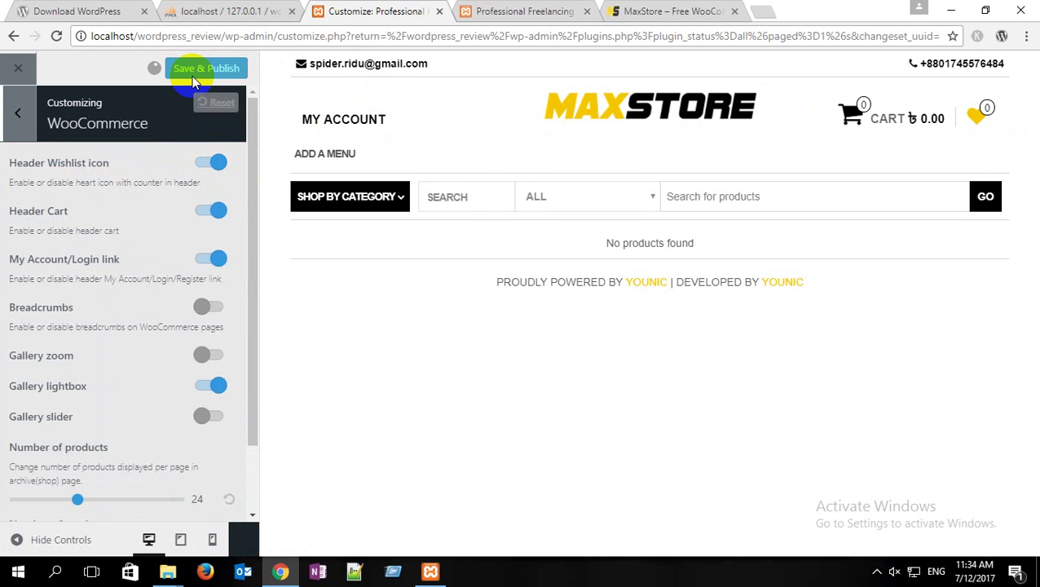
Step: Reload the local front page, compare it with the MaxStore demo, and close the customizer
click(566, 11)
click(56, 40)
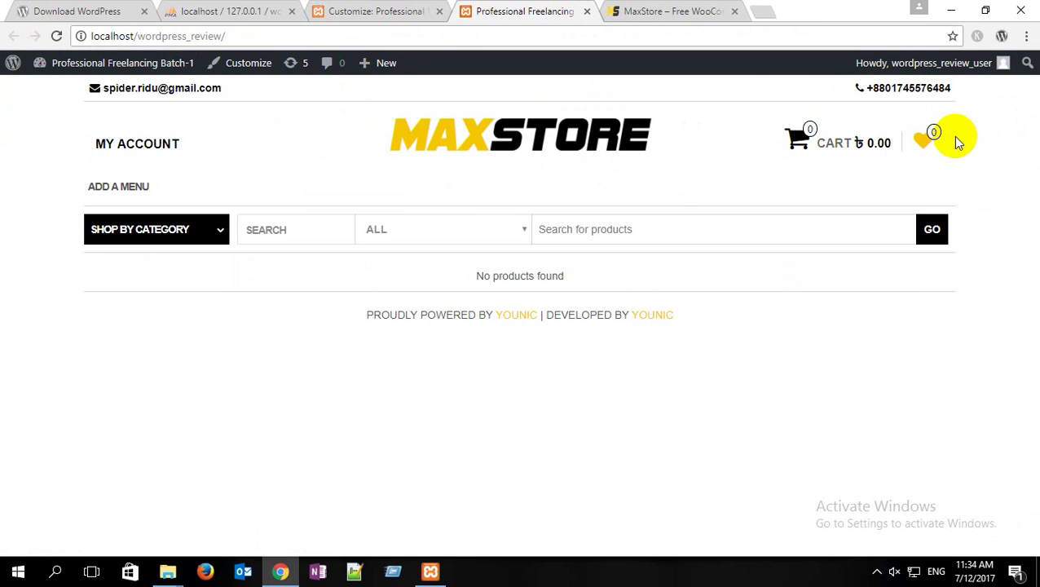
click(685, 13)
mouse_move(93, 167)
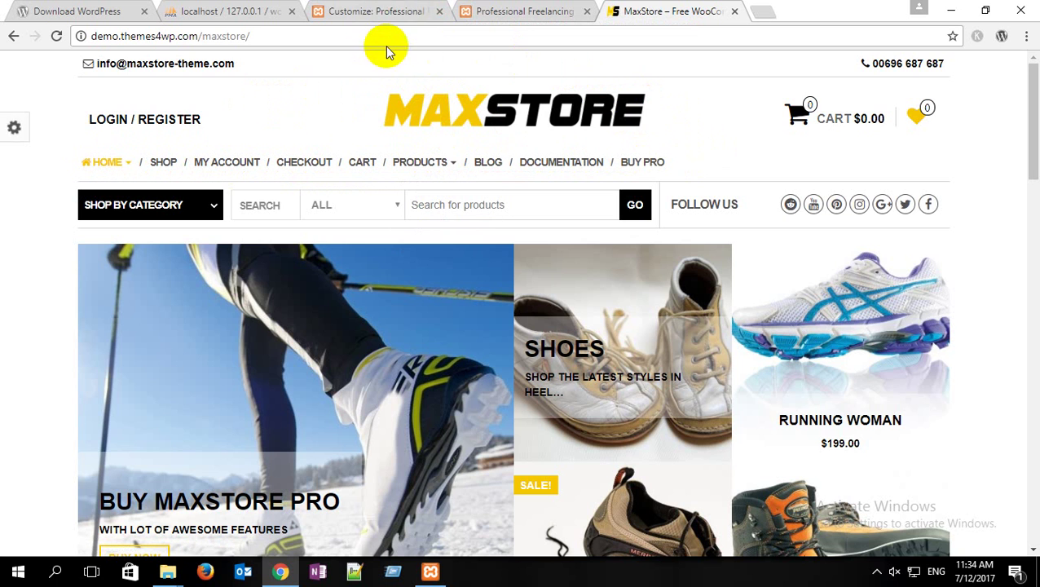
click(386, 10)
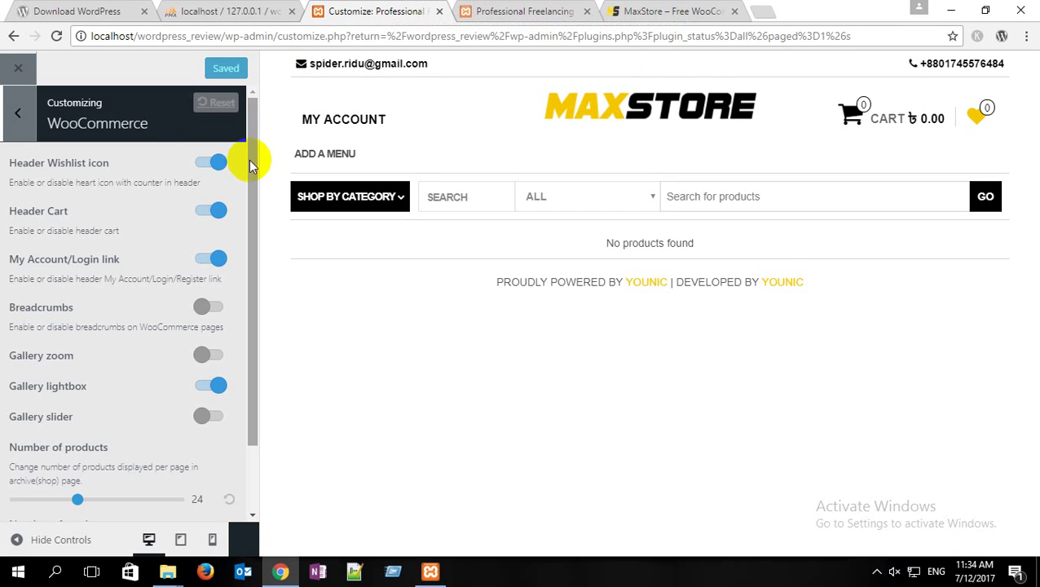
click(20, 122)
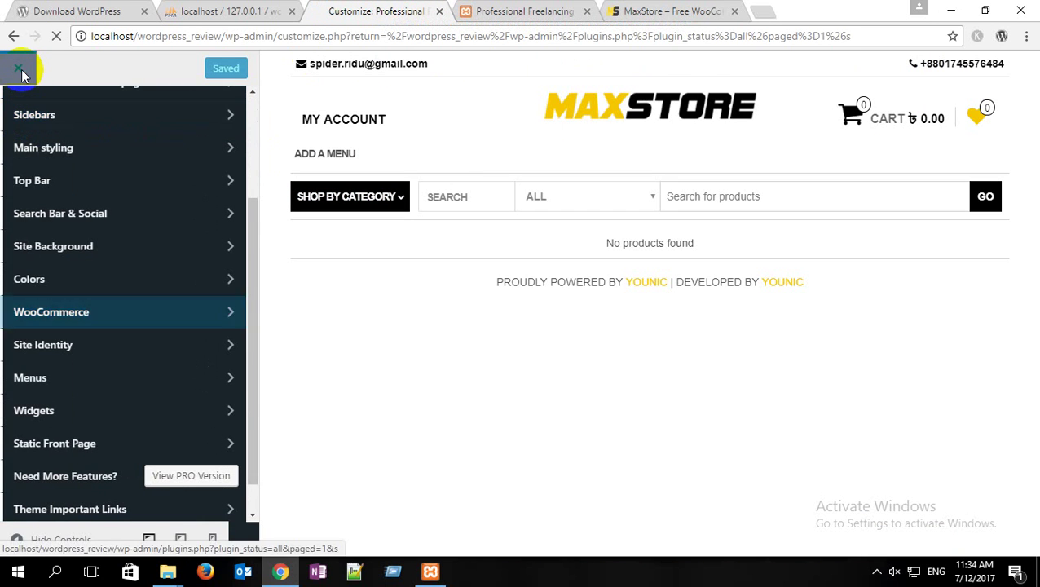
click(20, 70)
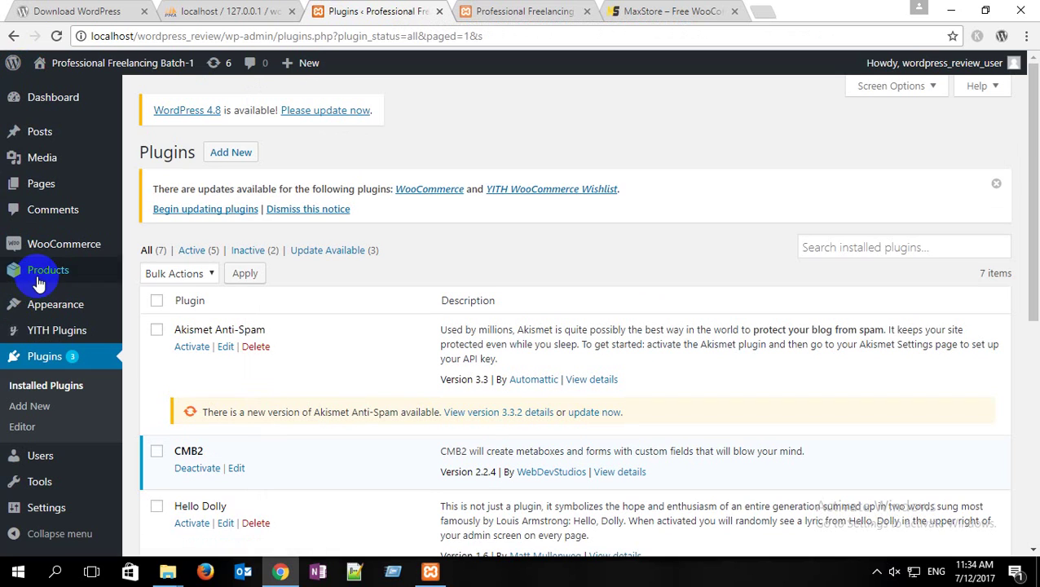
Step: Replace the default Menu 1 name with 'top menu' and create the menu
mouse_move(116, 297)
click(155, 375)
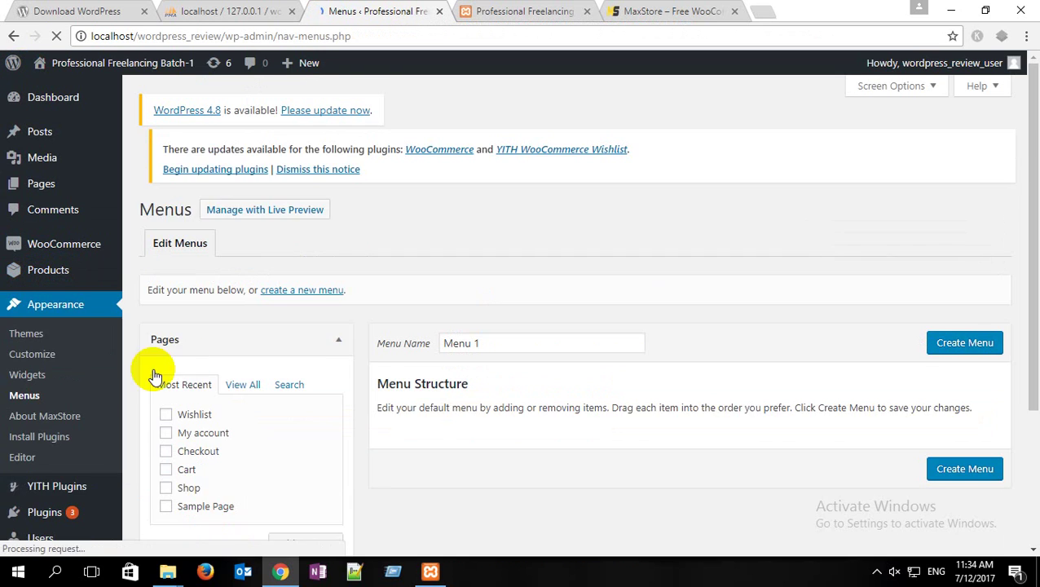
scroll(411, 303, down, 2)
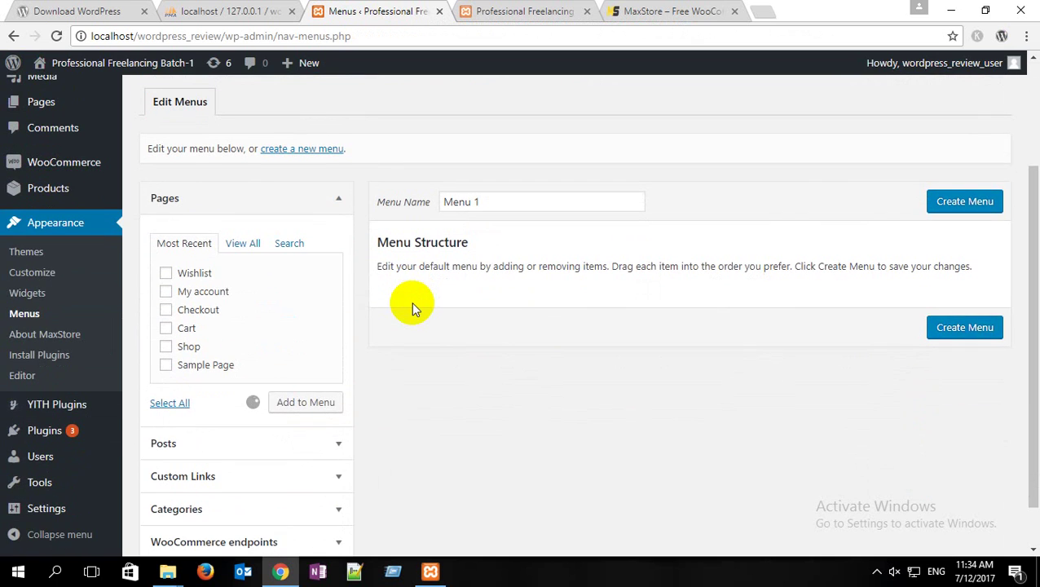
scroll(411, 302, up, 1)
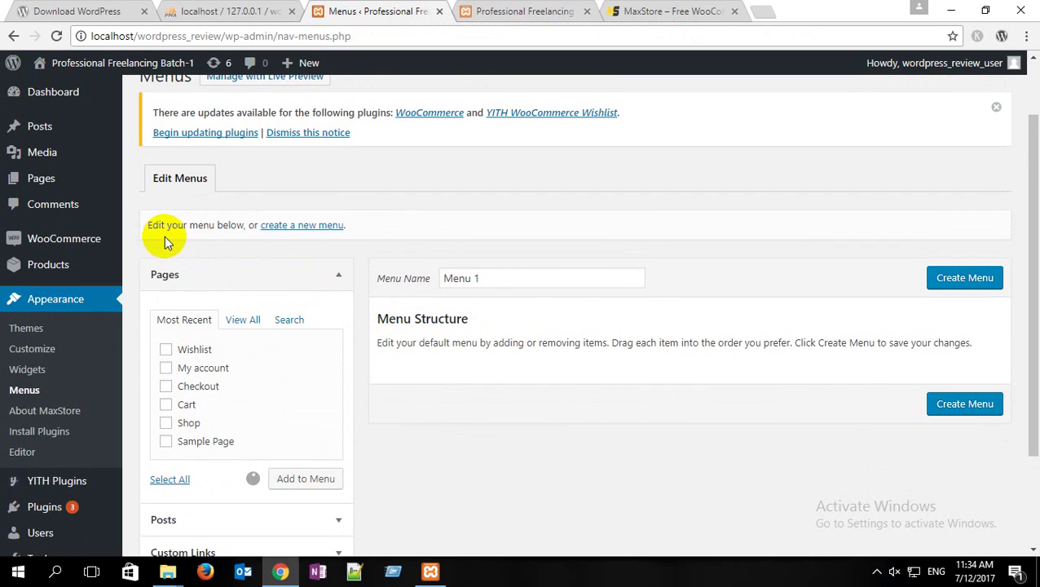
drag(514, 278, 378, 275)
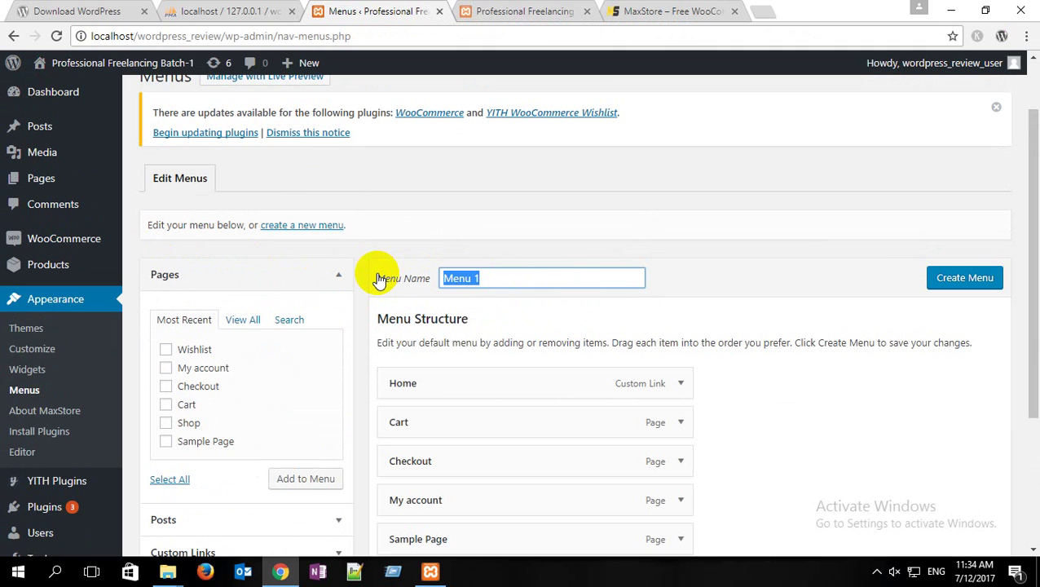
text(to[)
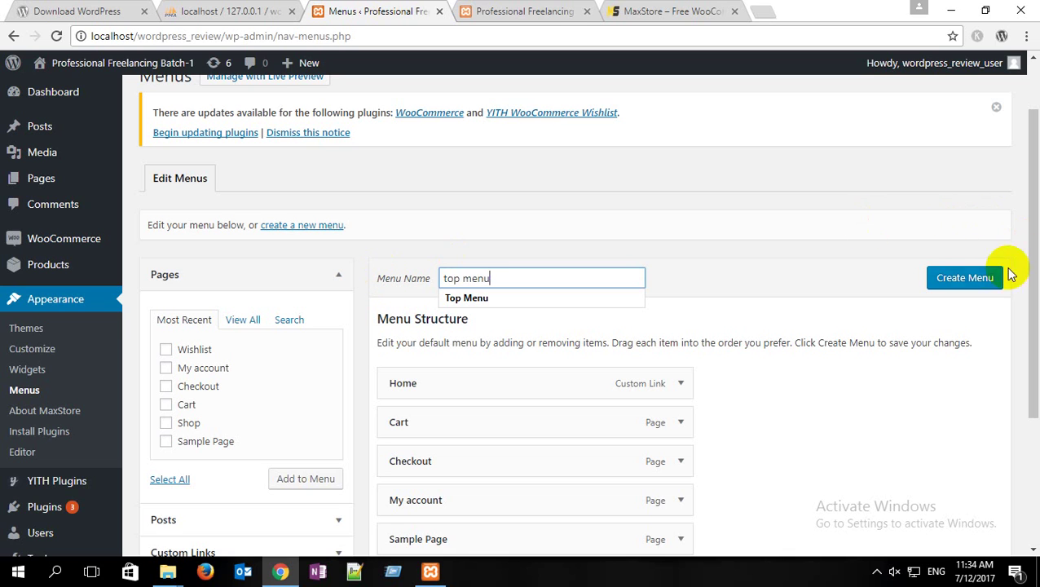
click(964, 278)
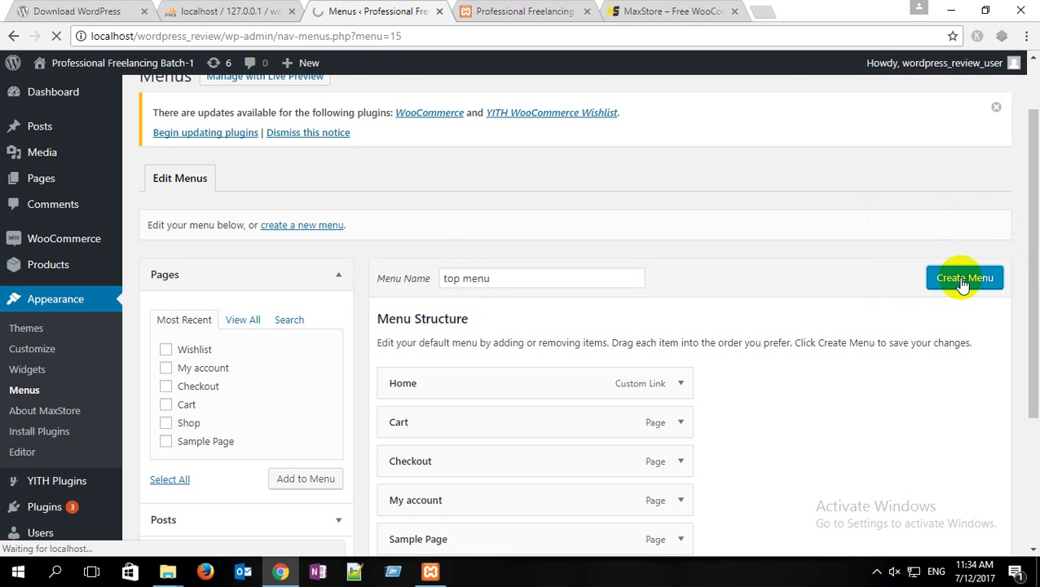
scroll(496, 261, down, 1)
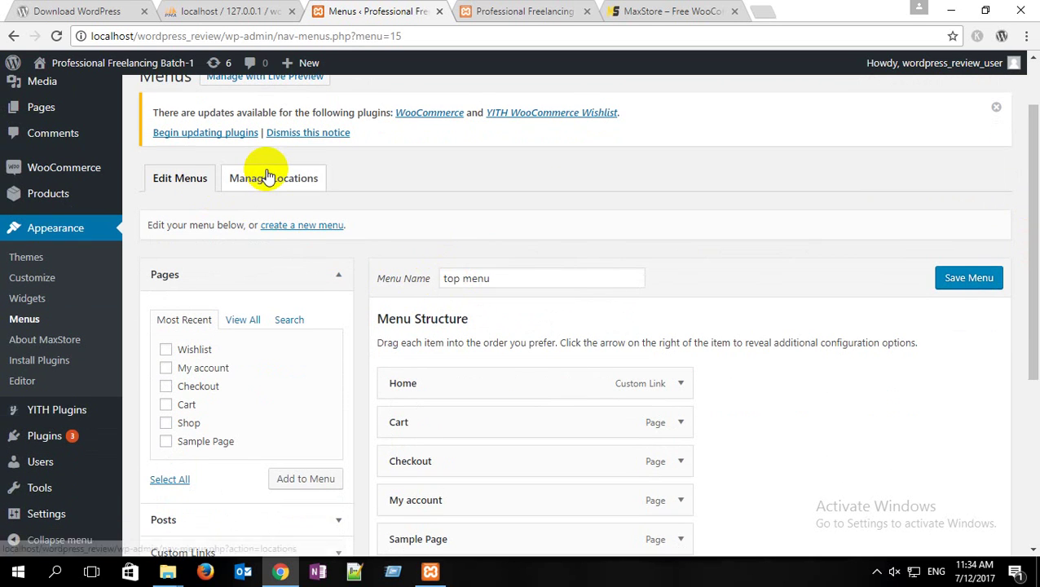
Step: Assign 'top menu' to the Main Menu location and save the change
click(267, 179)
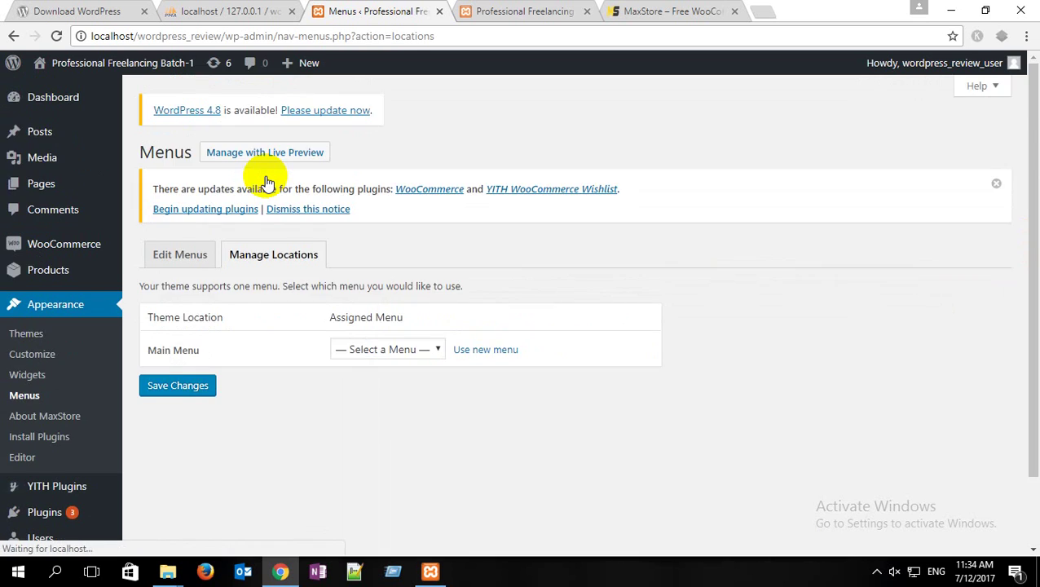
scroll(267, 181, down, 1)
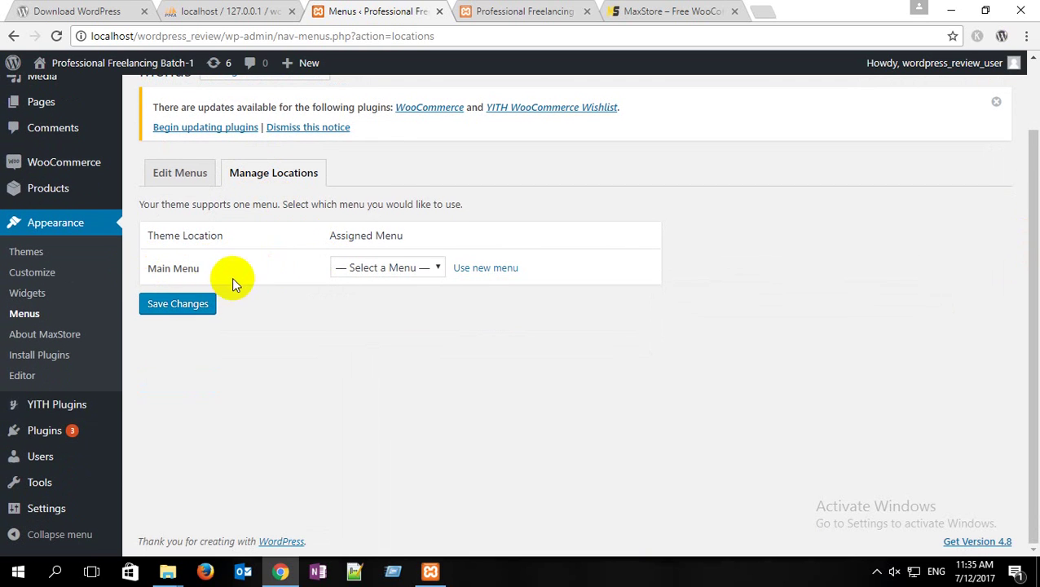
click(405, 267)
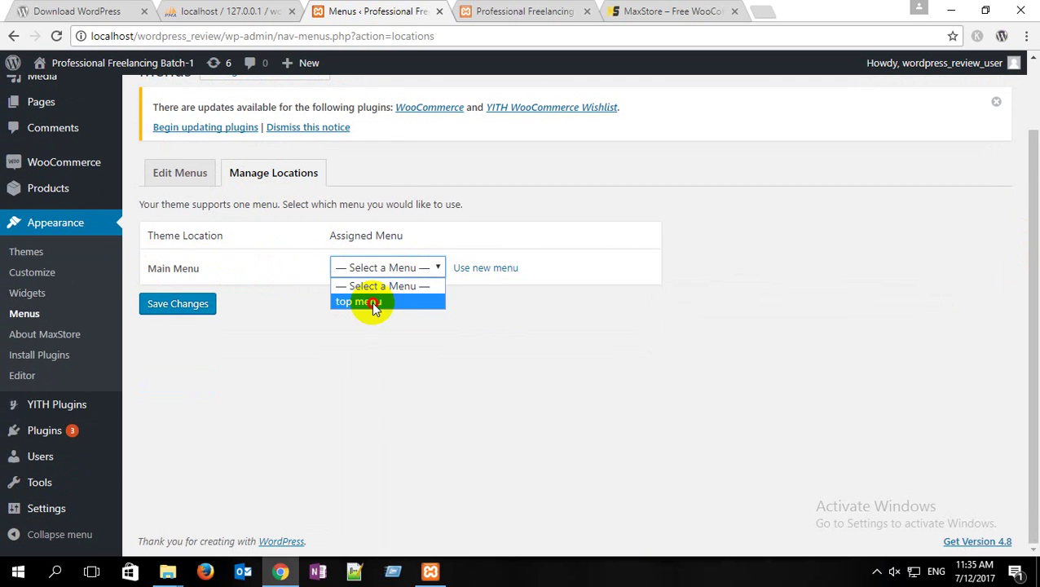
click(481, 267)
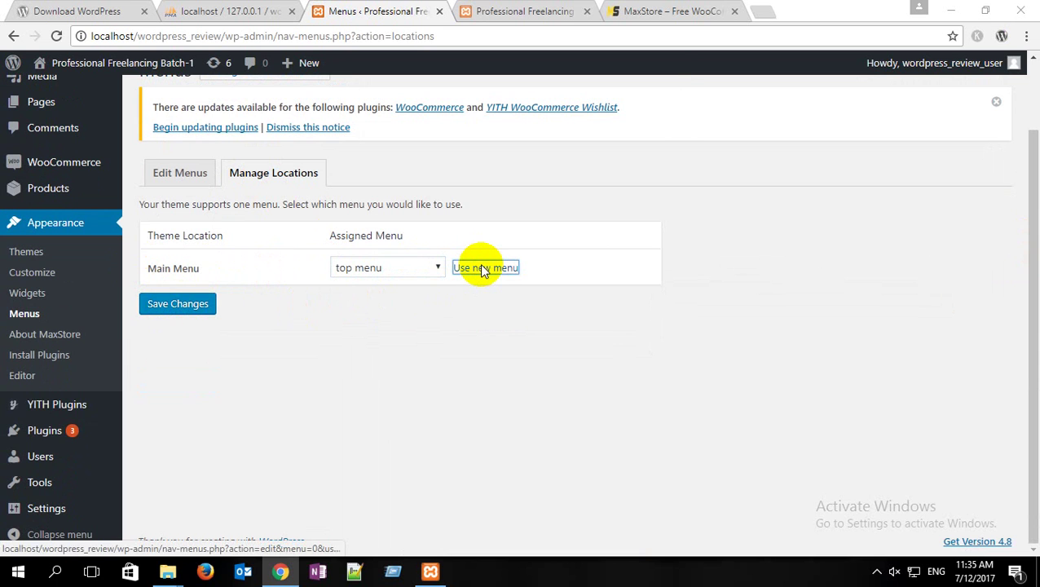
click(641, 123)
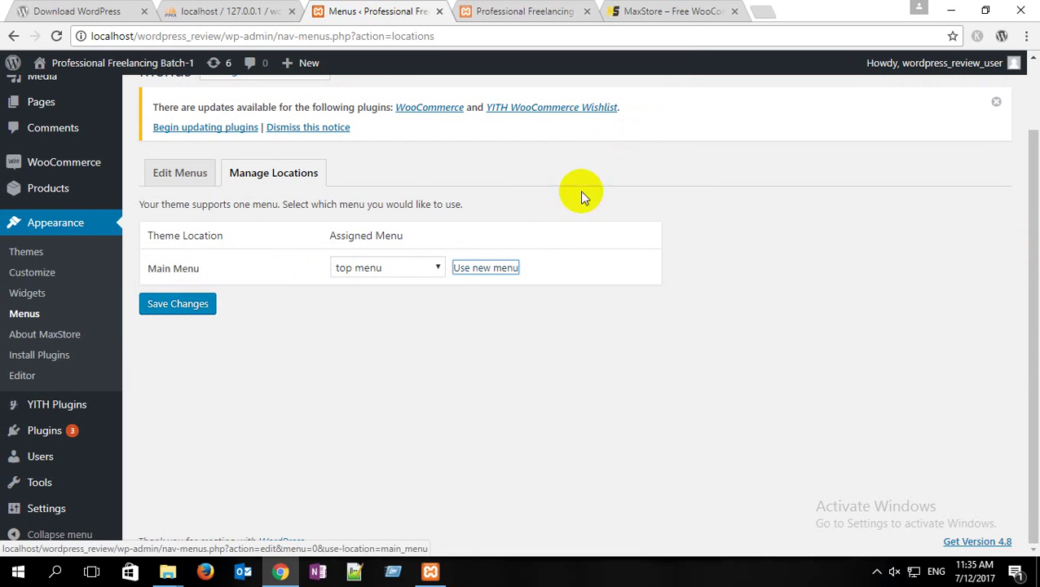
click(176, 302)
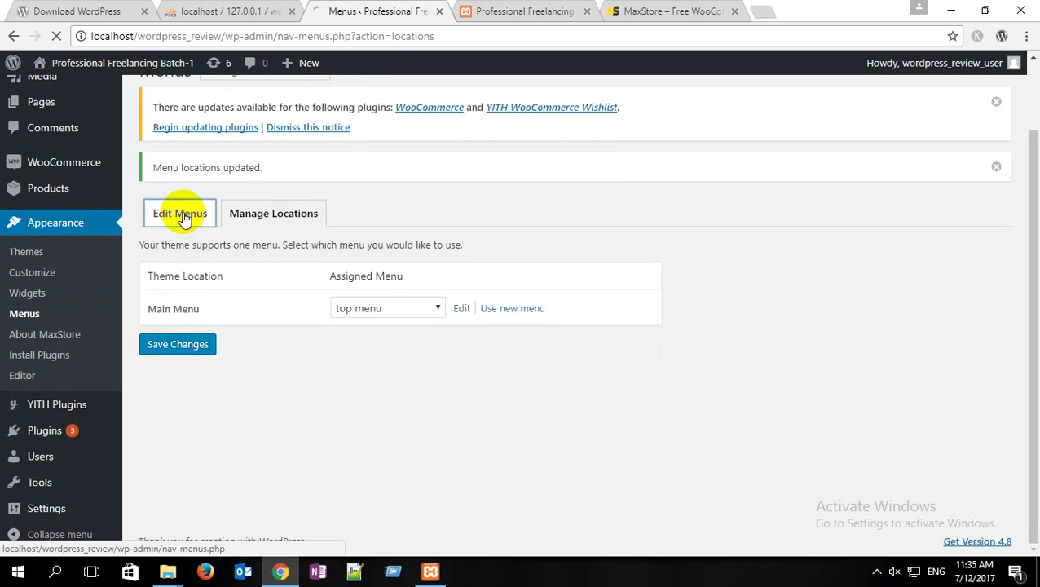
Step: Review the top menu's items in Edit Menus, then switch to the local storefront
click(184, 218)
scroll(248, 355, down, 5)
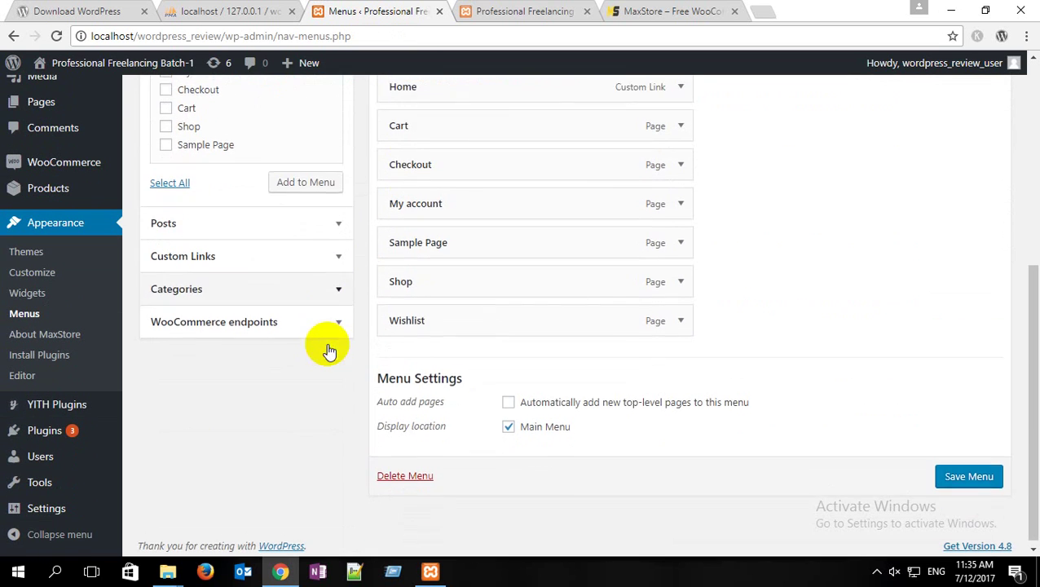
scroll(721, 440, up, 3)
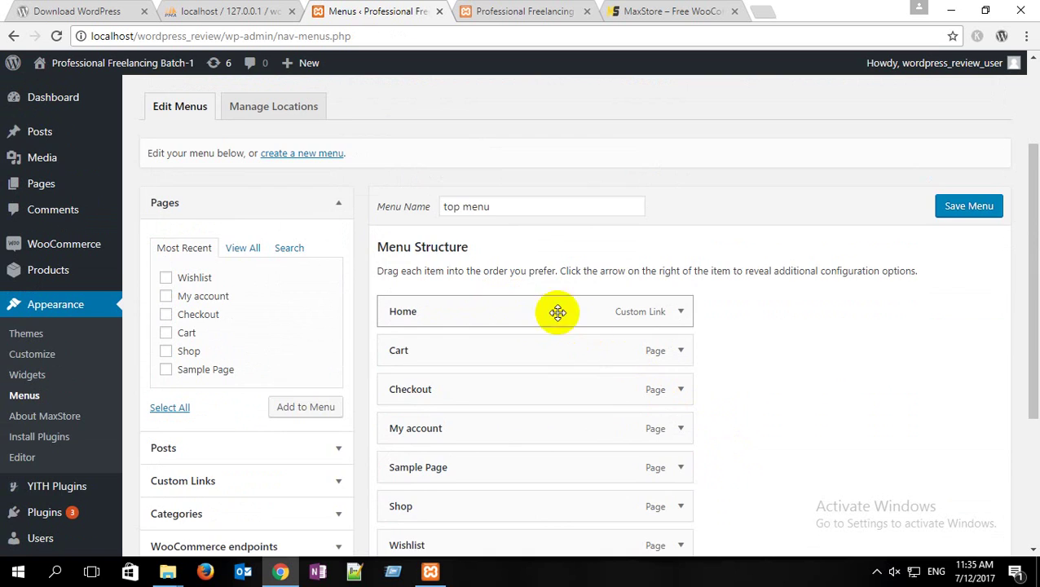
scroll(558, 312, down, 3)
scroll(586, 301, up, 2)
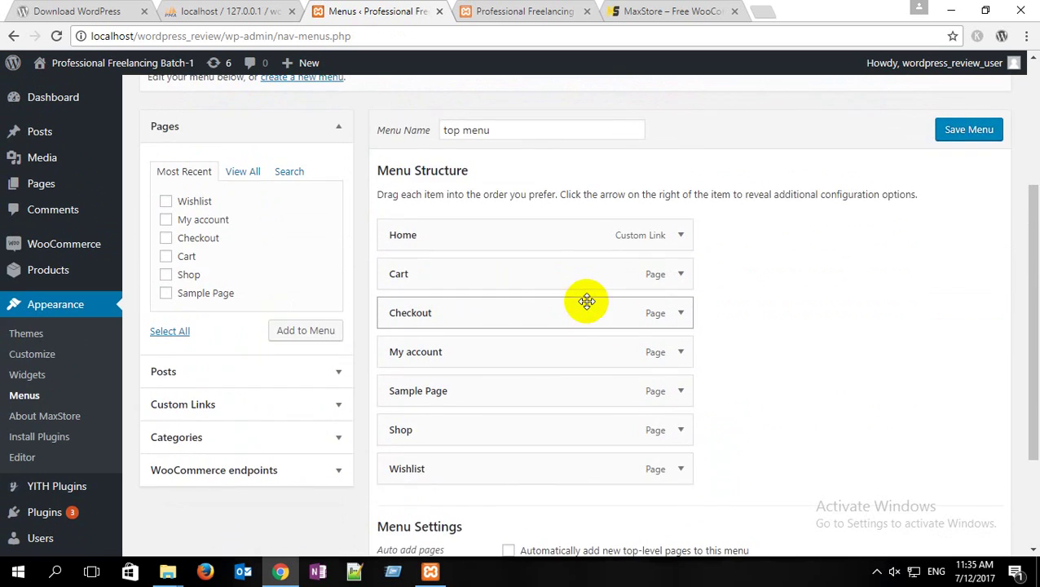
scroll(587, 301, up, 1)
scroll(914, 323, down, 2)
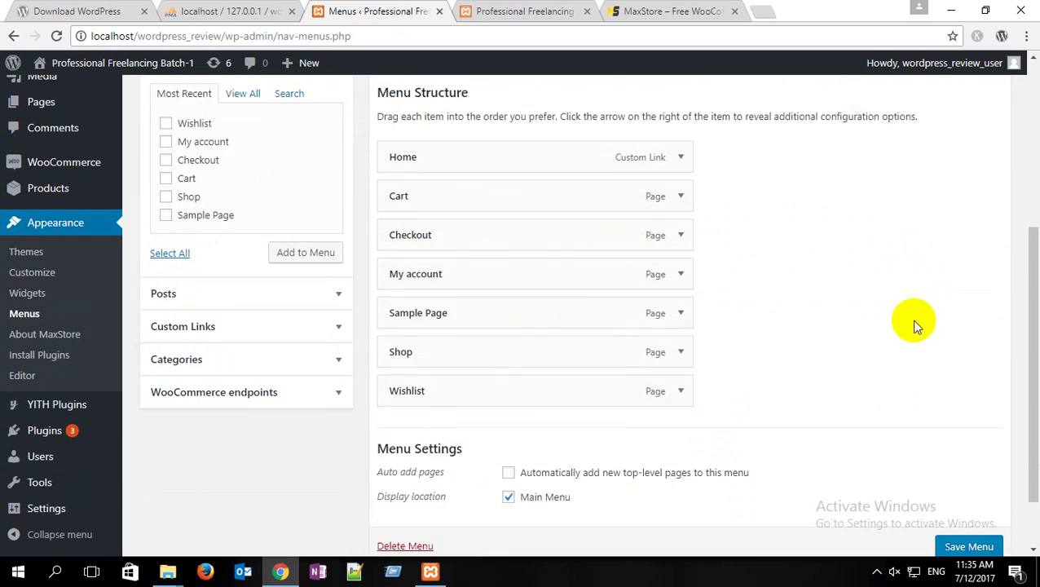
scroll(913, 324, down, 1)
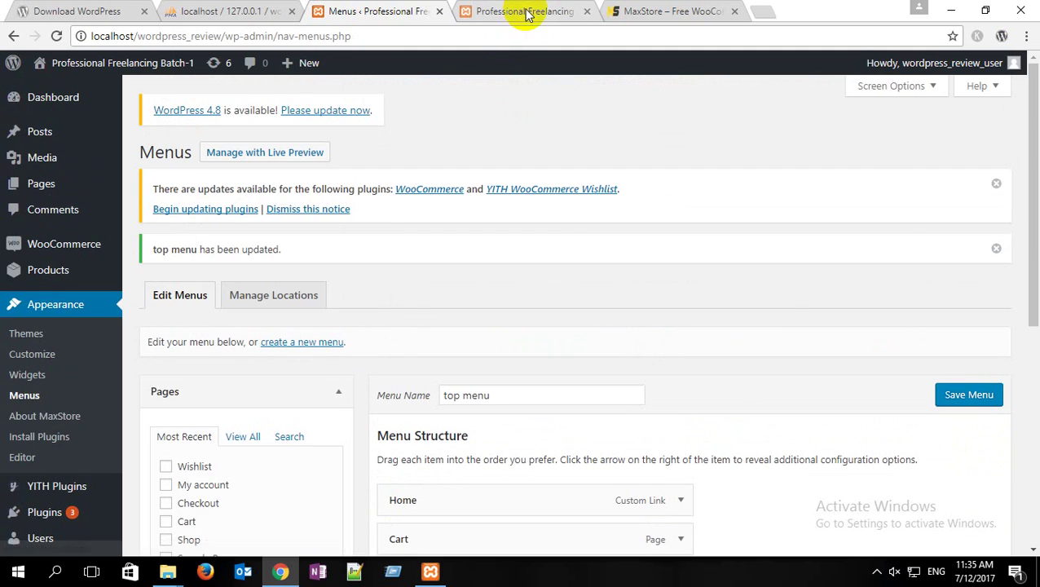
click(526, 13)
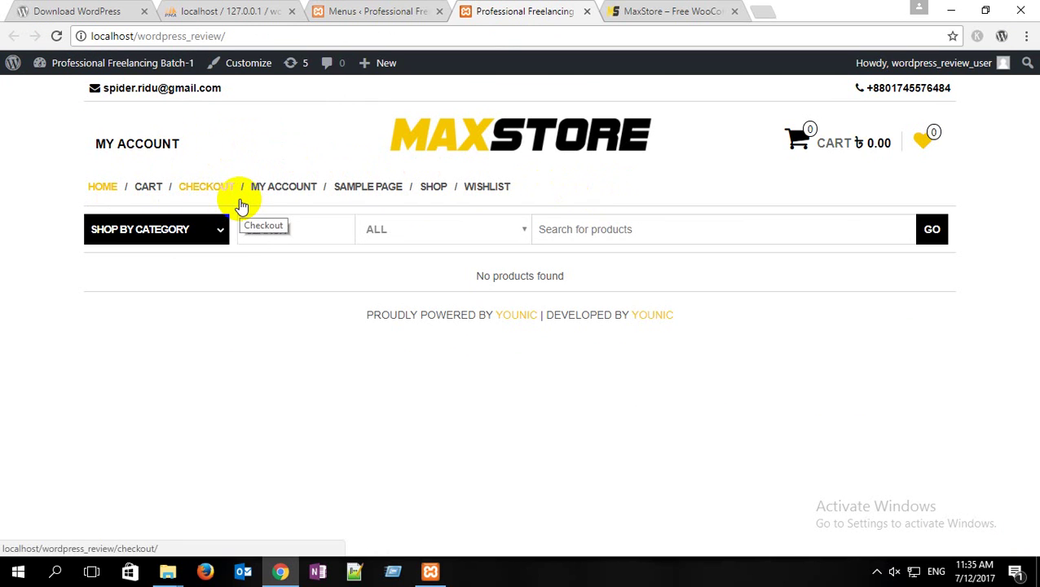
Step: Check the demo site's menu and Products submenu, then return to the WordPress admin
click(684, 11)
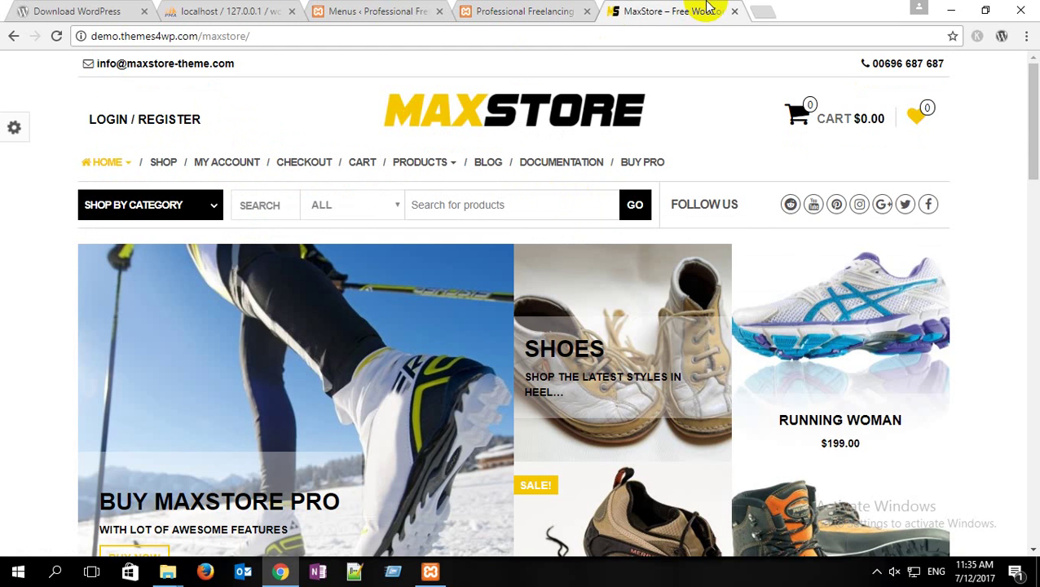
mouse_move(430, 169)
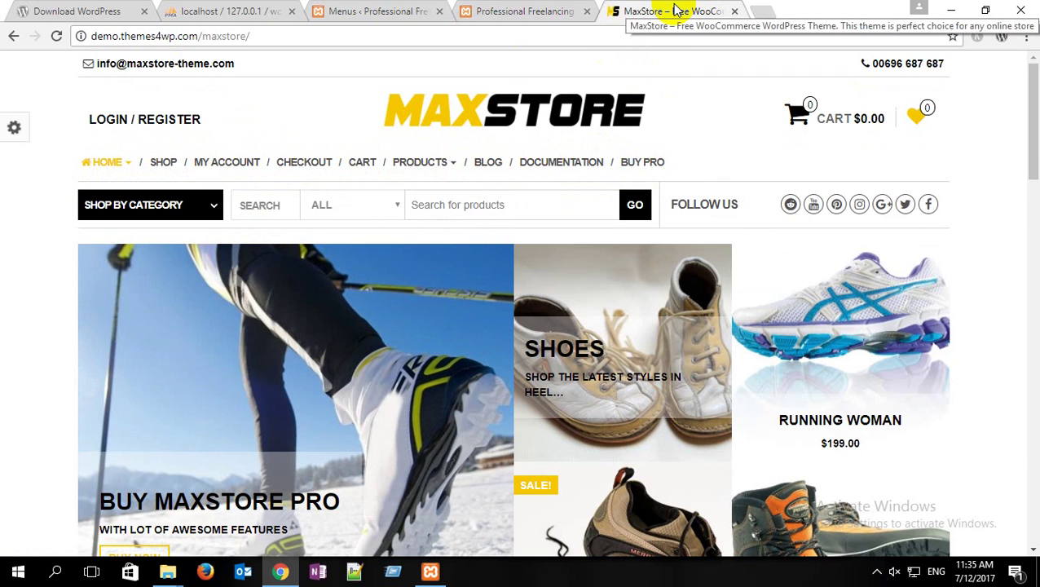
click(364, 10)
mouse_move(38, 184)
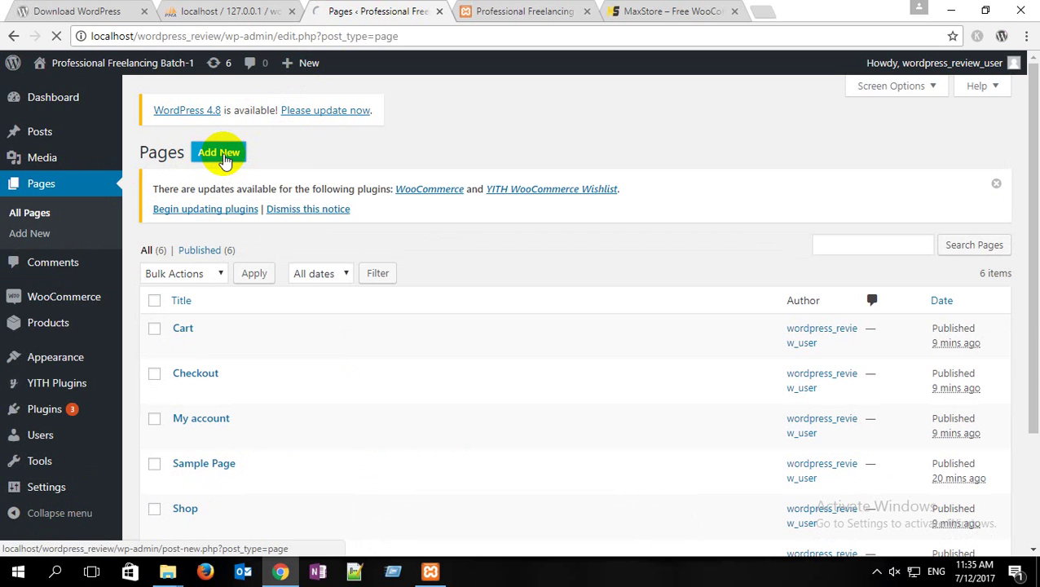
Step: Compare the local site's menu order against the MaxStore demo and its Products submenu
click(521, 10)
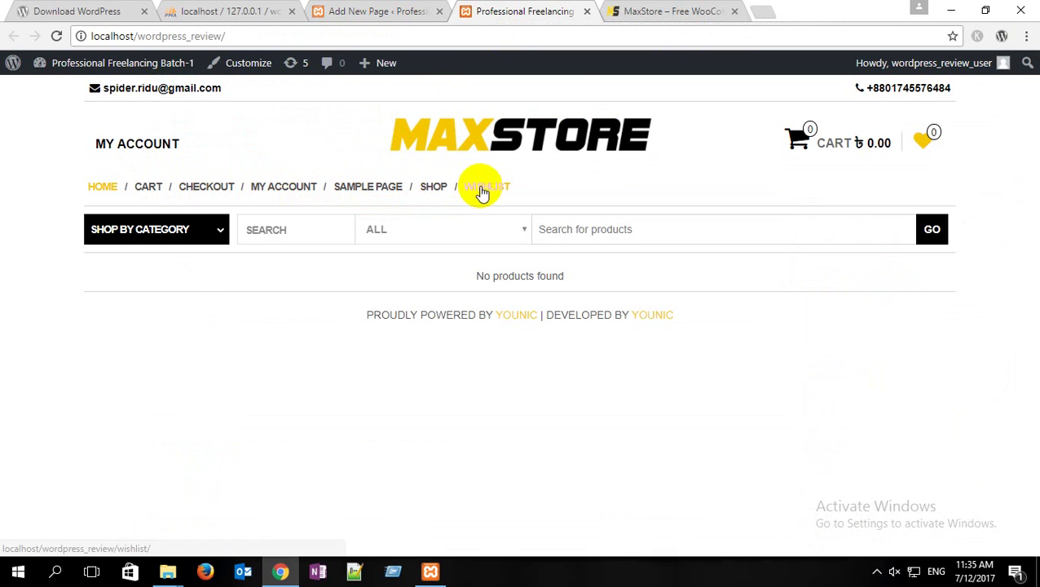
click(668, 10)
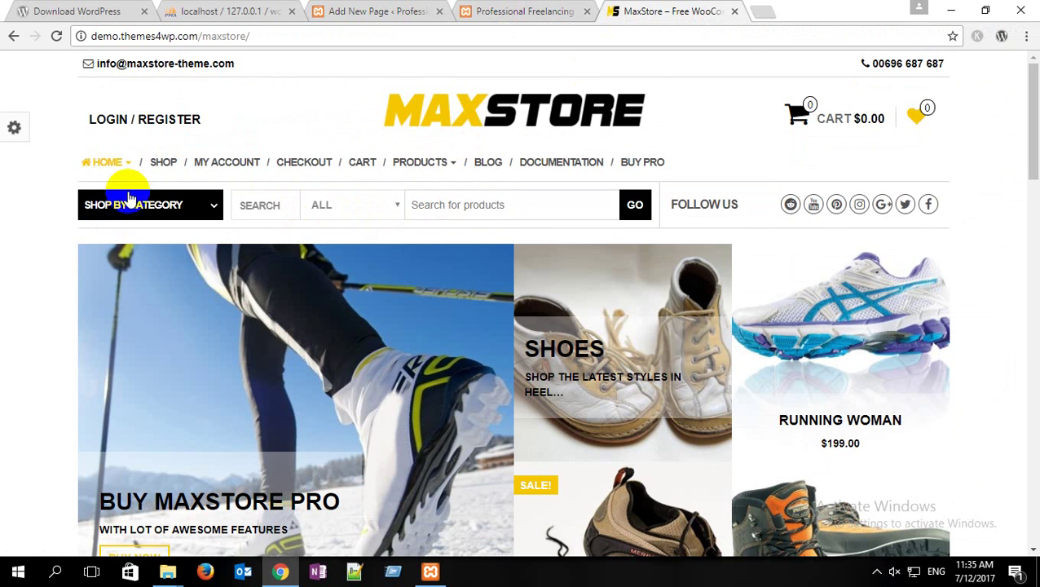
click(487, 10)
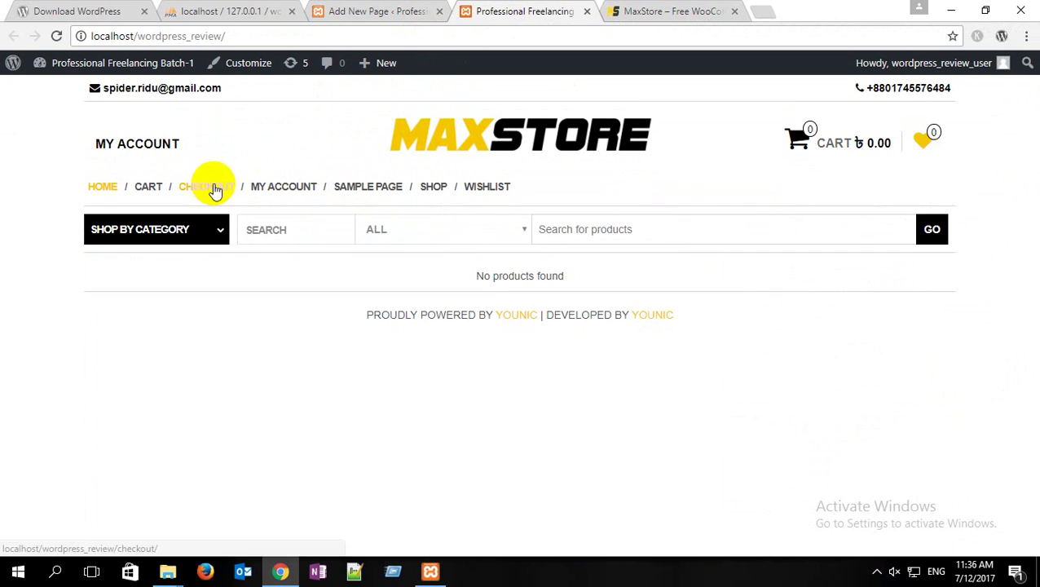
click(635, 10)
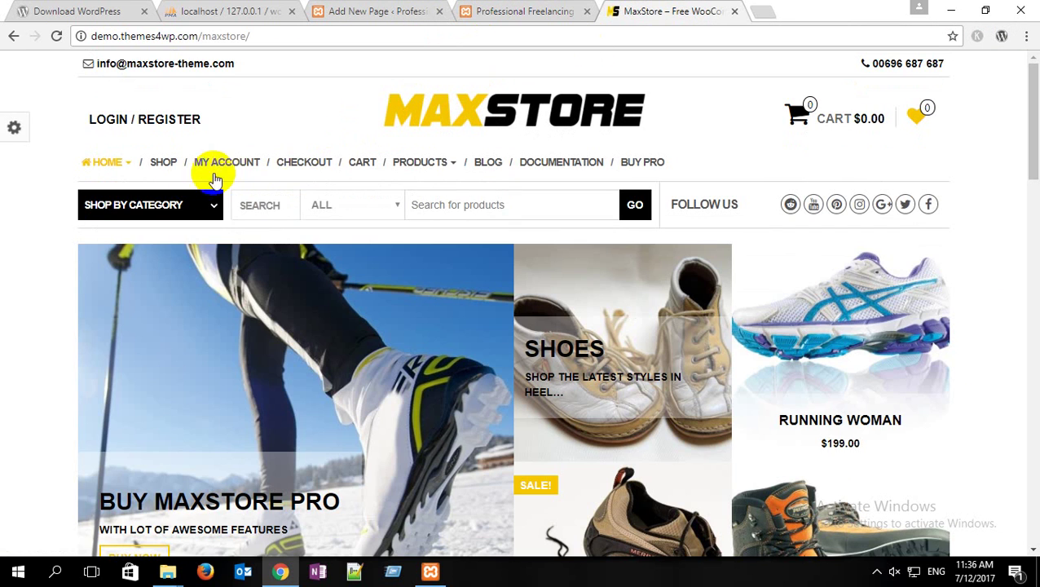
click(480, 10)
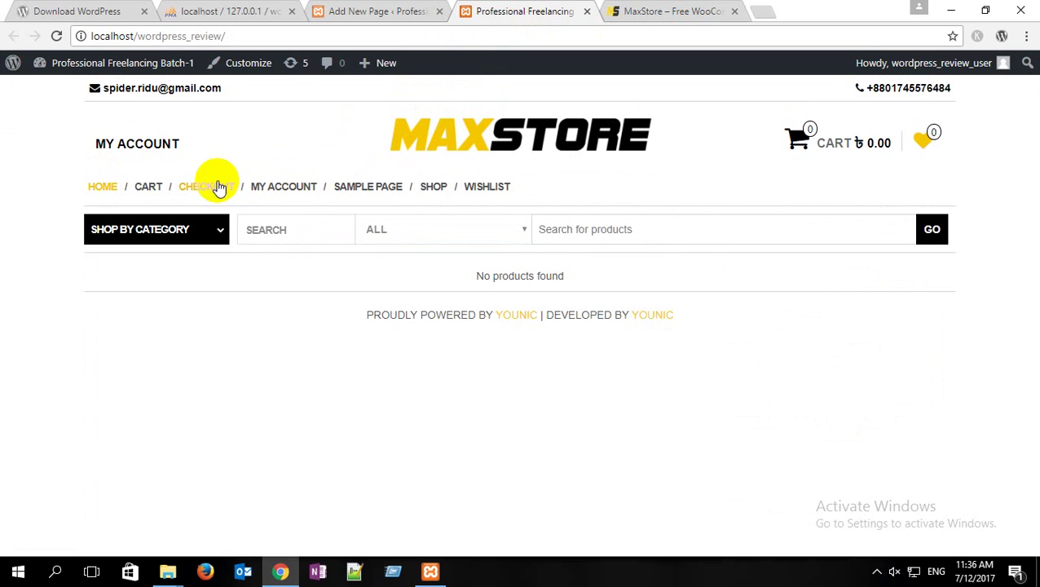
click(654, 12)
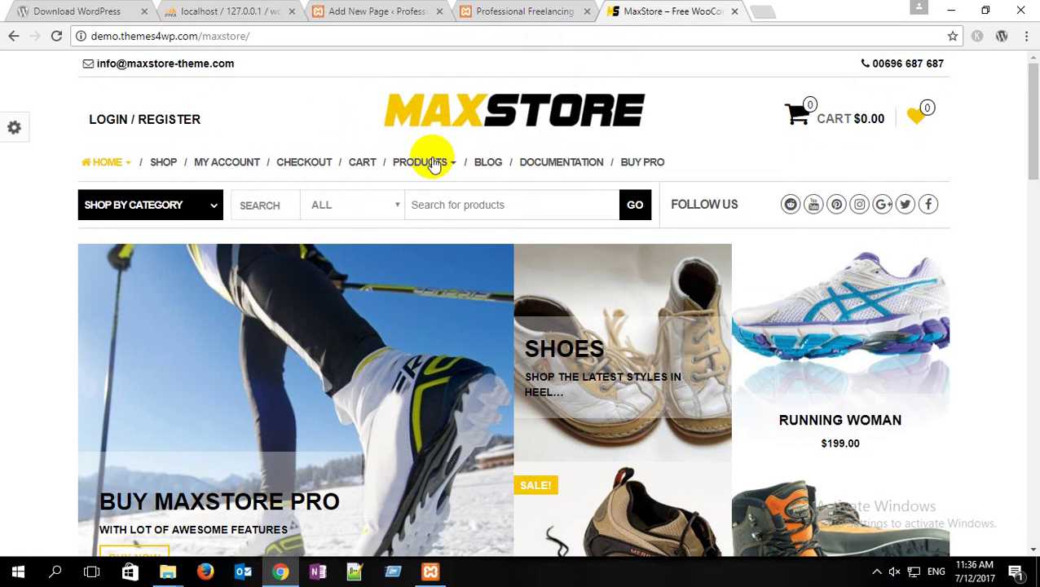
click(497, 12)
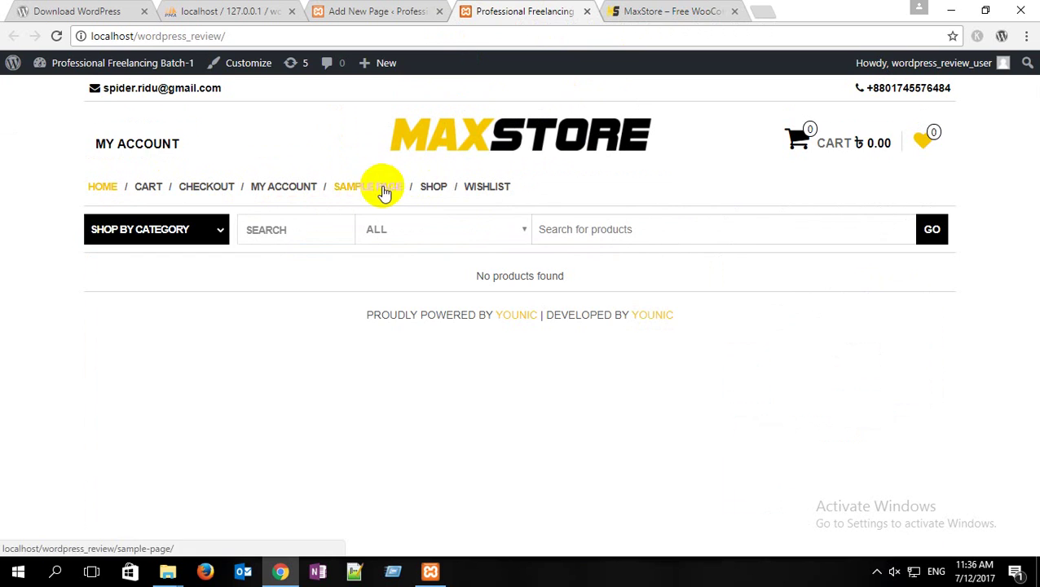
click(679, 9)
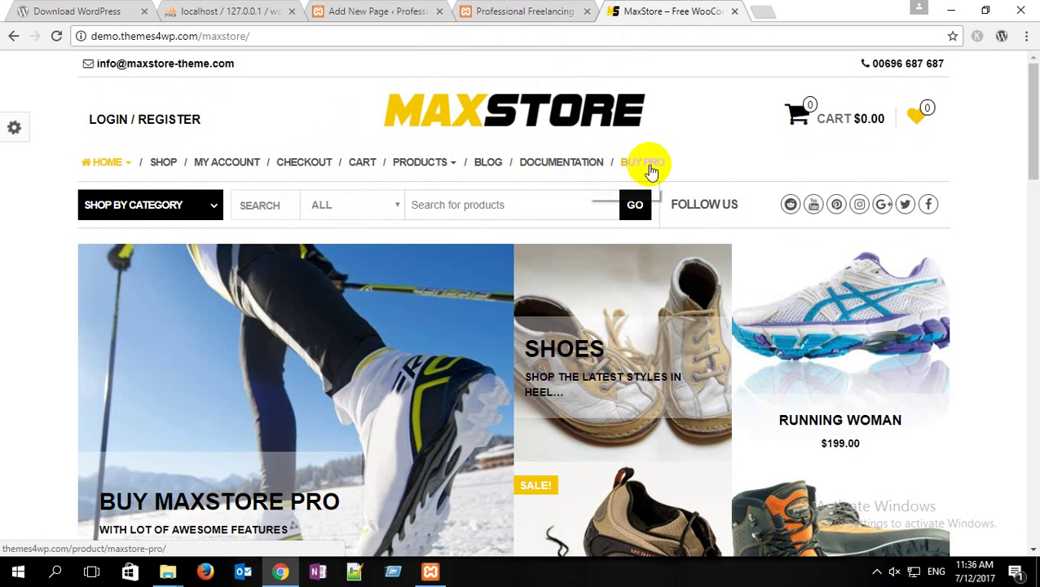
Step: Publish the Product, Blog and Documentation pages
click(367, 11)
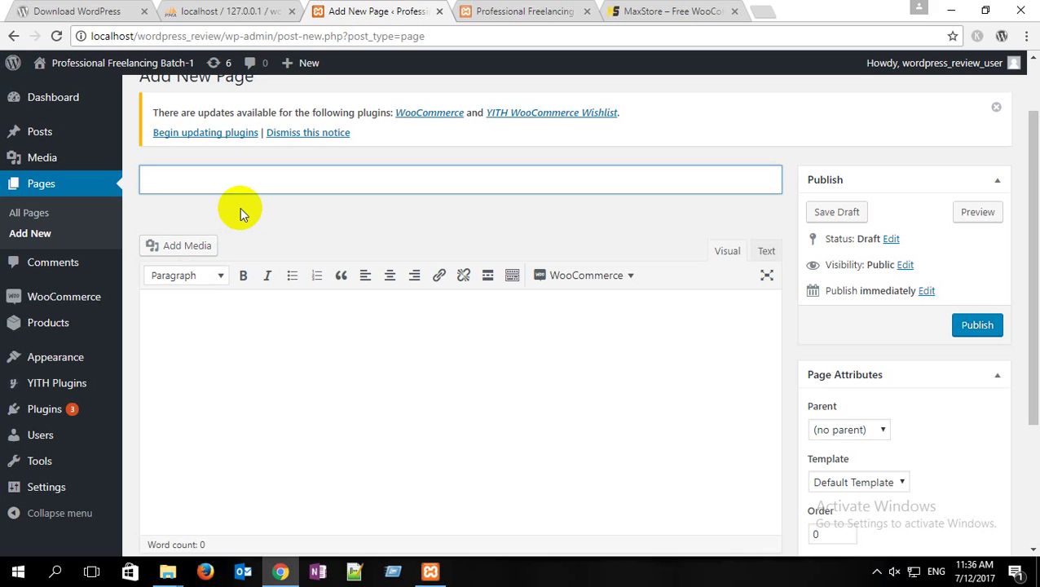
text(Product)
click(979, 327)
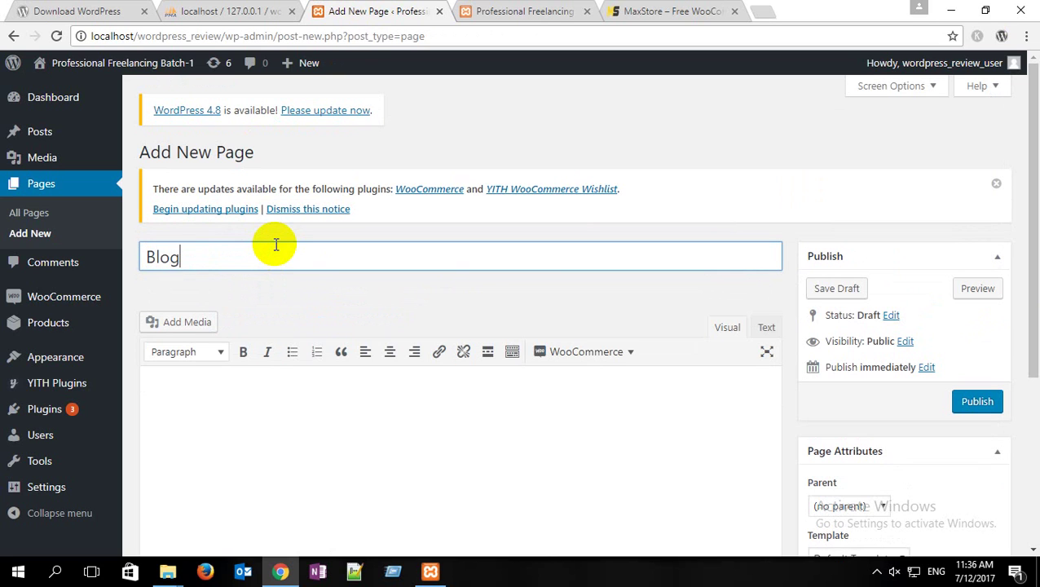
click(979, 401)
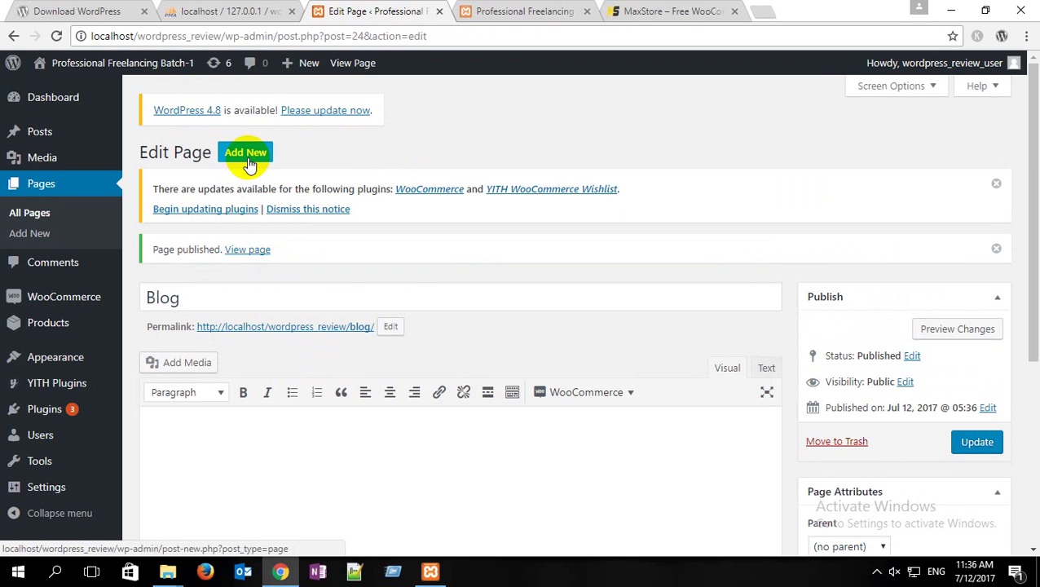
click(247, 155)
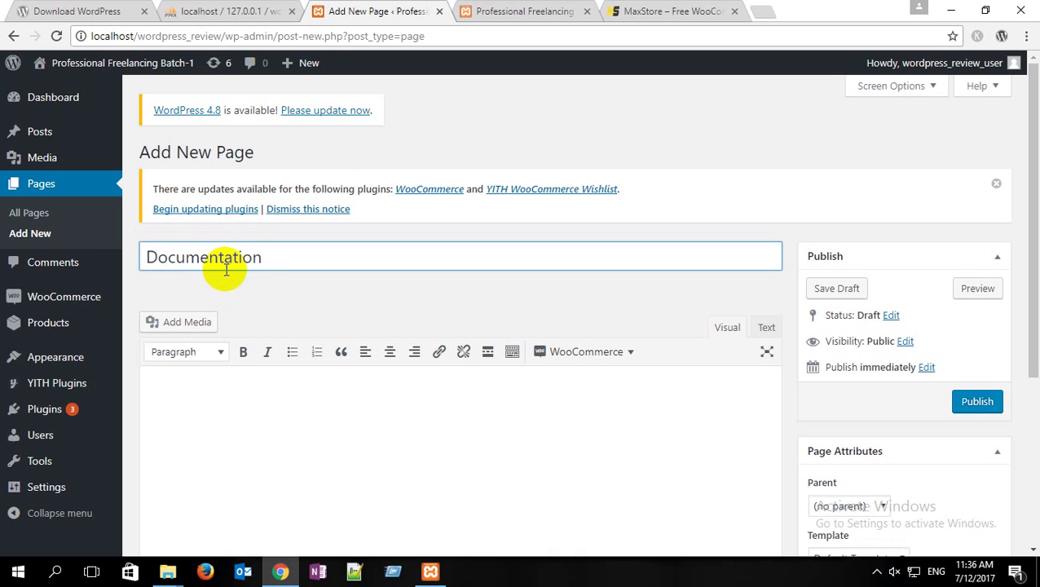
click(976, 401)
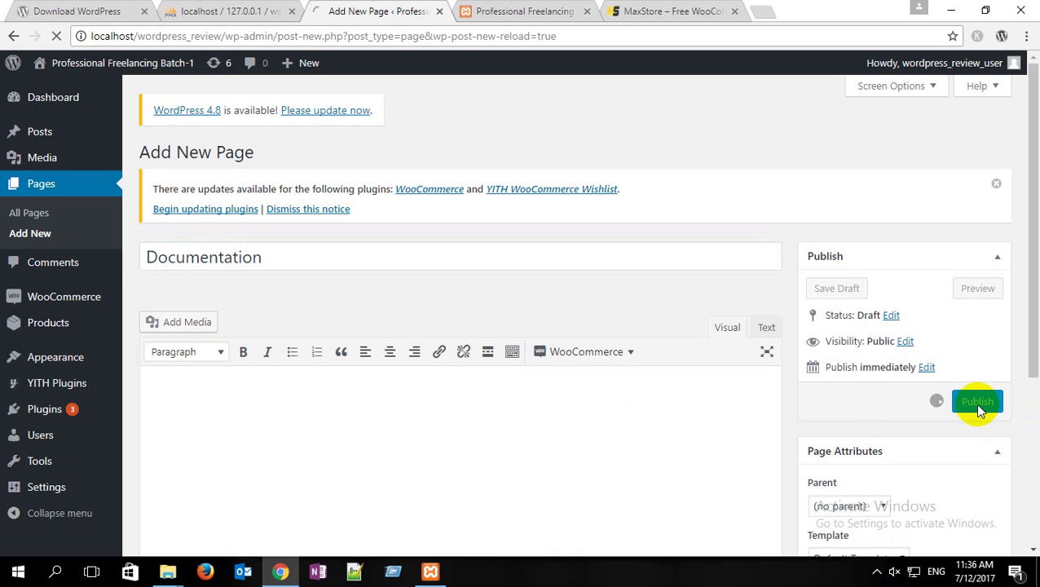
Step: Publish a 'Buy Pro' page, recheck the demo menu order, and start a blank page
click(64, 243)
click(260, 155)
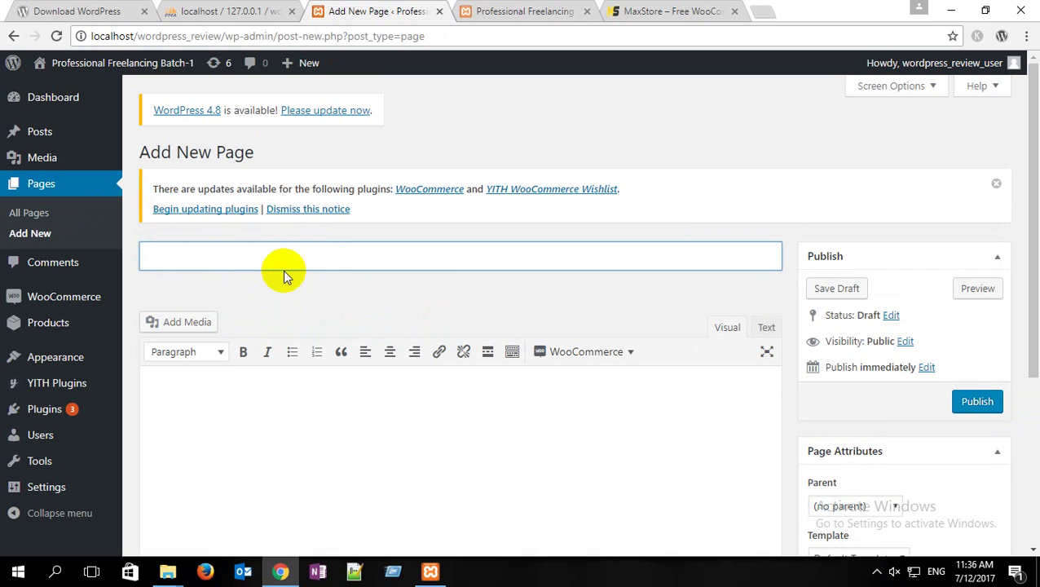
text(Buy Pro)
click(974, 401)
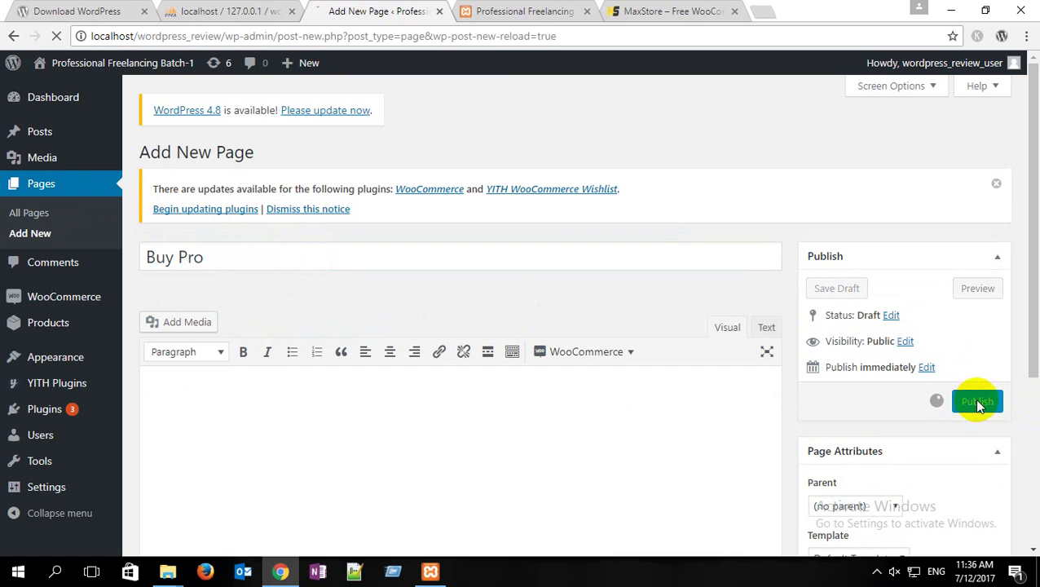
click(666, 8)
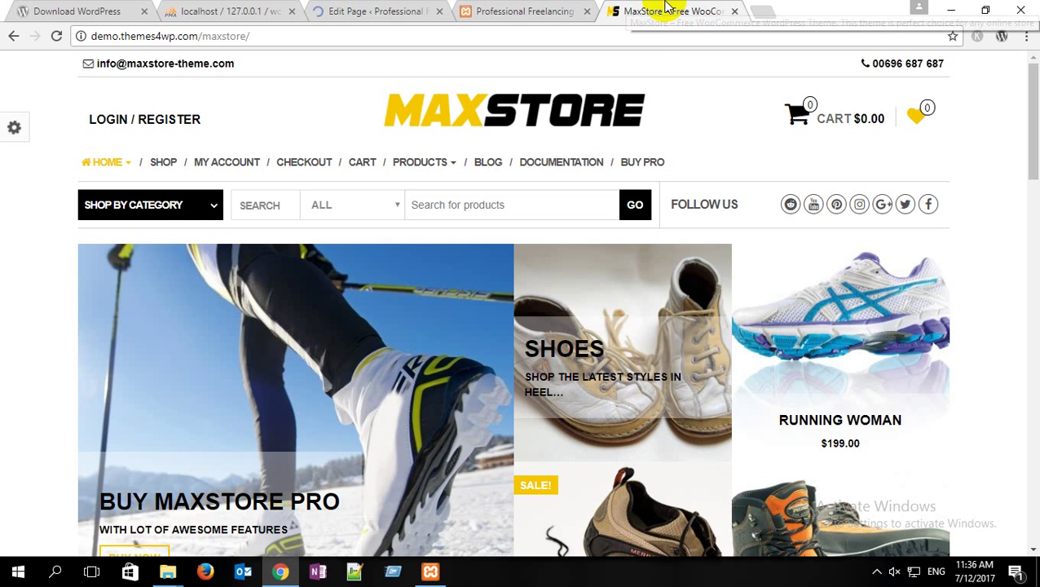
mouse_move(435, 162)
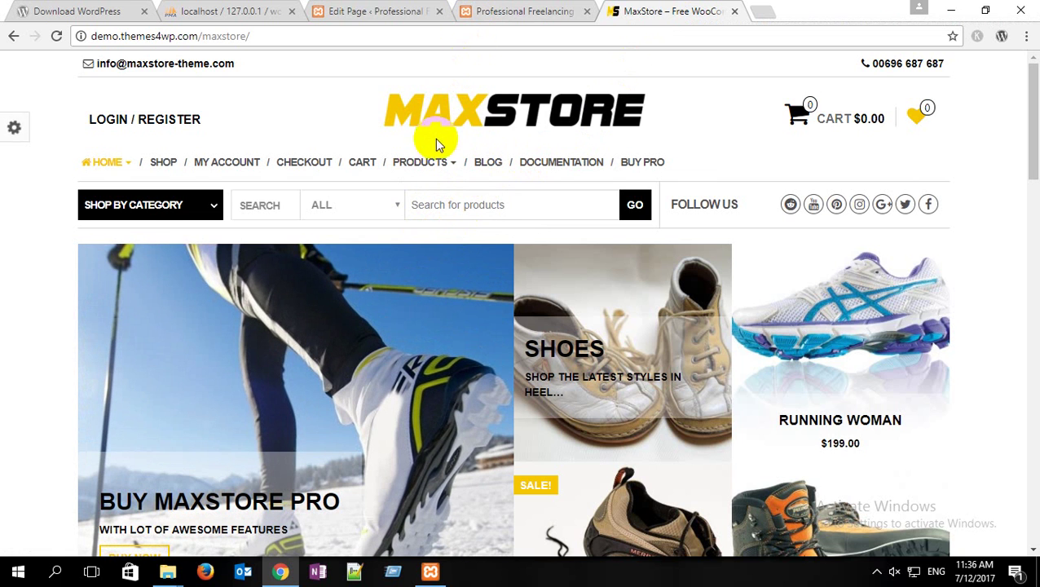
click(446, 11)
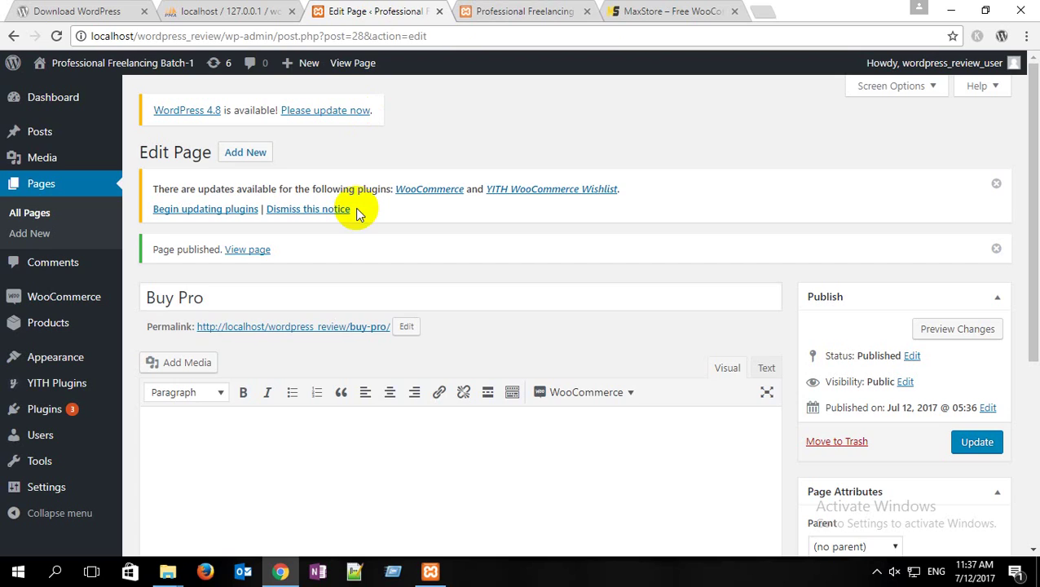
click(249, 153)
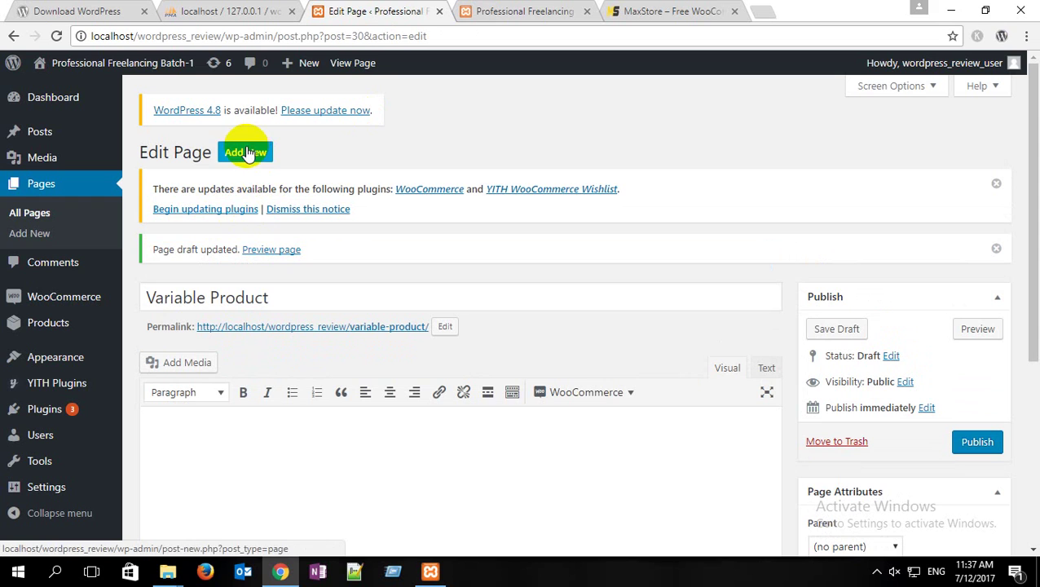
Step: Publish a new page titled 'Category Page' after checking the demo's Products submenu names
click(242, 155)
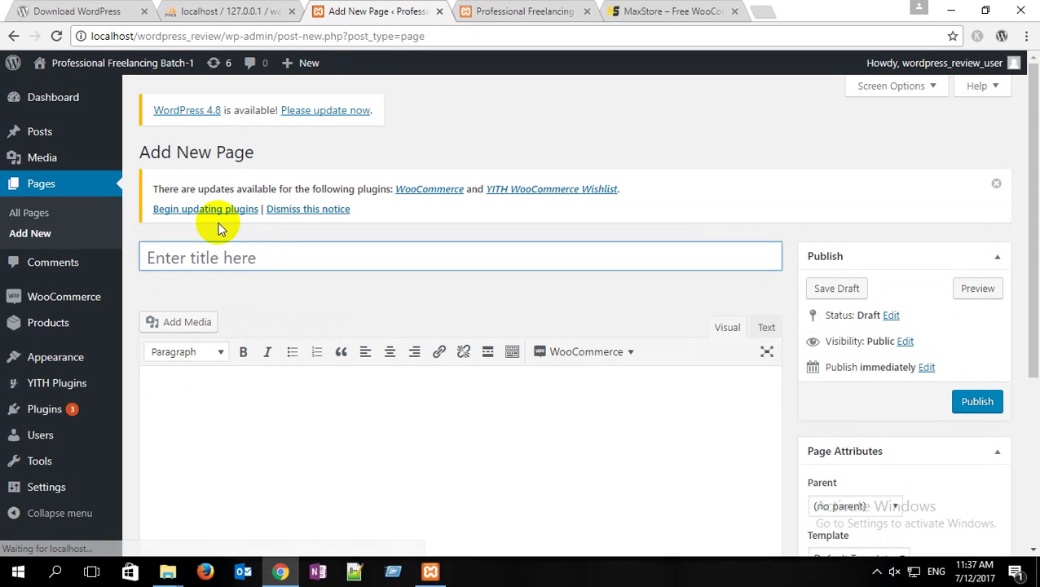
text(P)
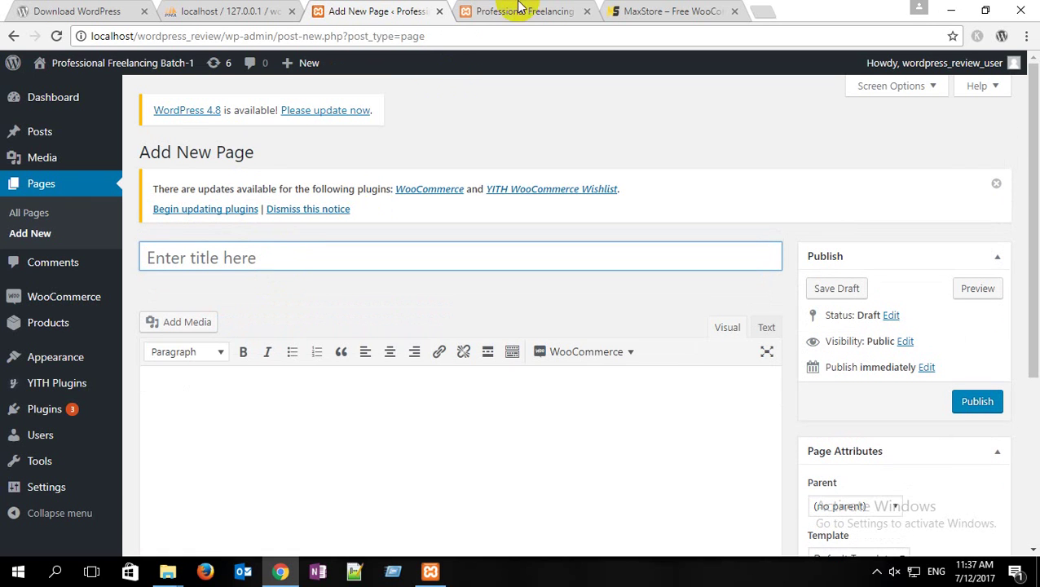
click(659, 10)
mouse_move(437, 166)
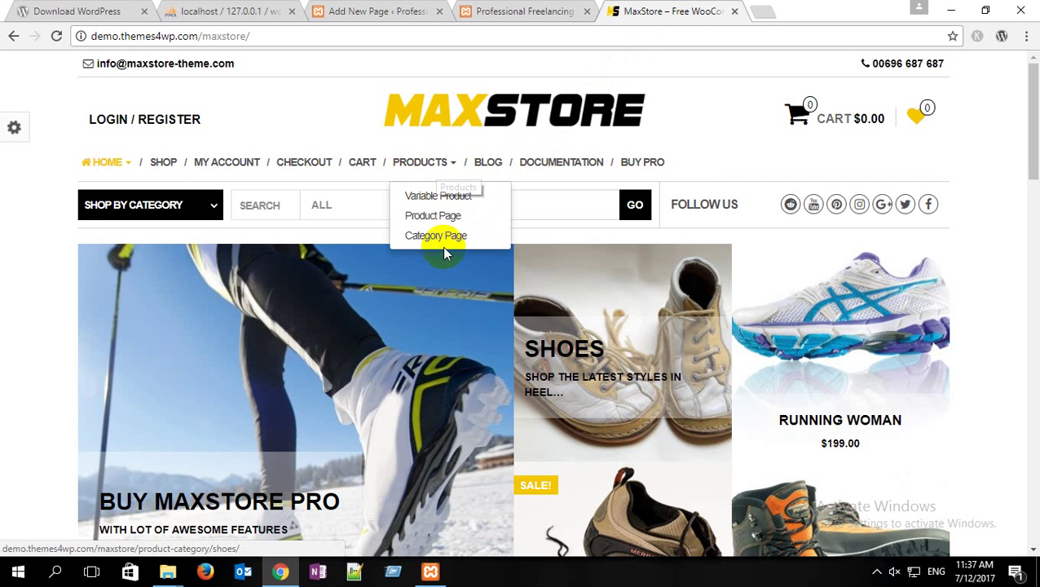
click(351, 10)
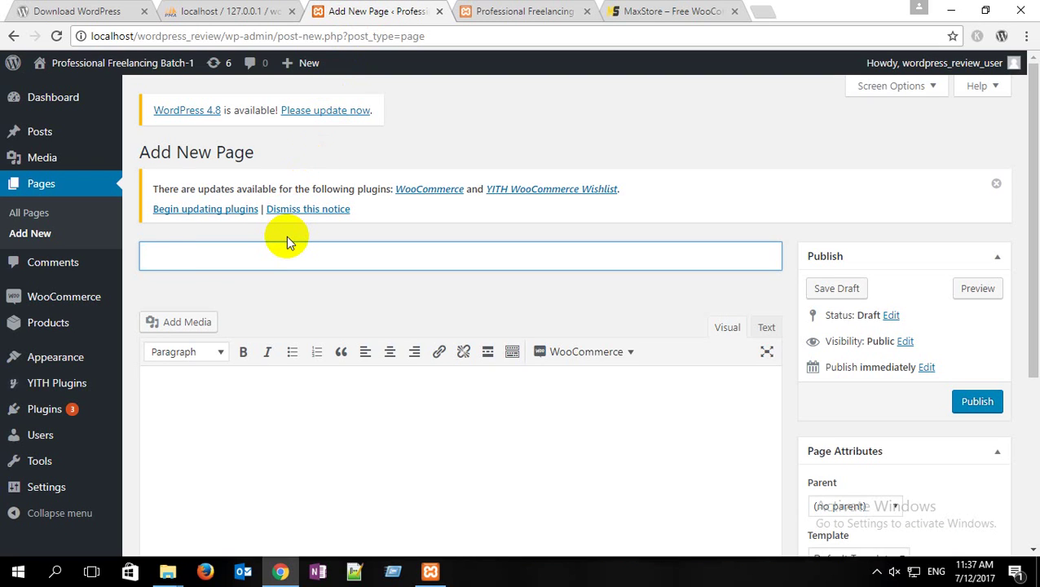
text(Category)
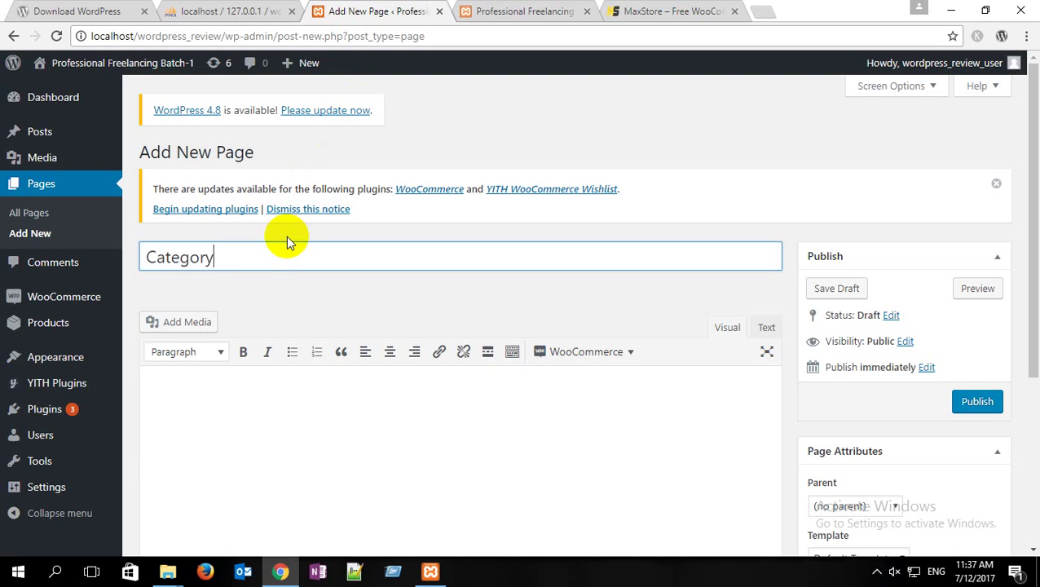
text( Page)
click(977, 401)
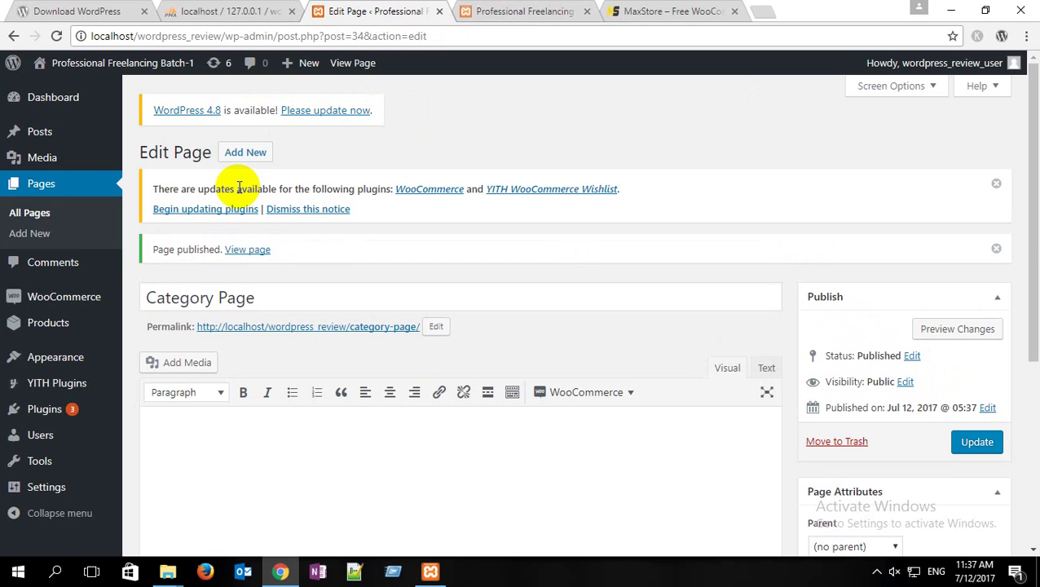
Step: In the top menu editor's Pages box, tick Buy Pro and Category Page
mouse_move(71, 322)
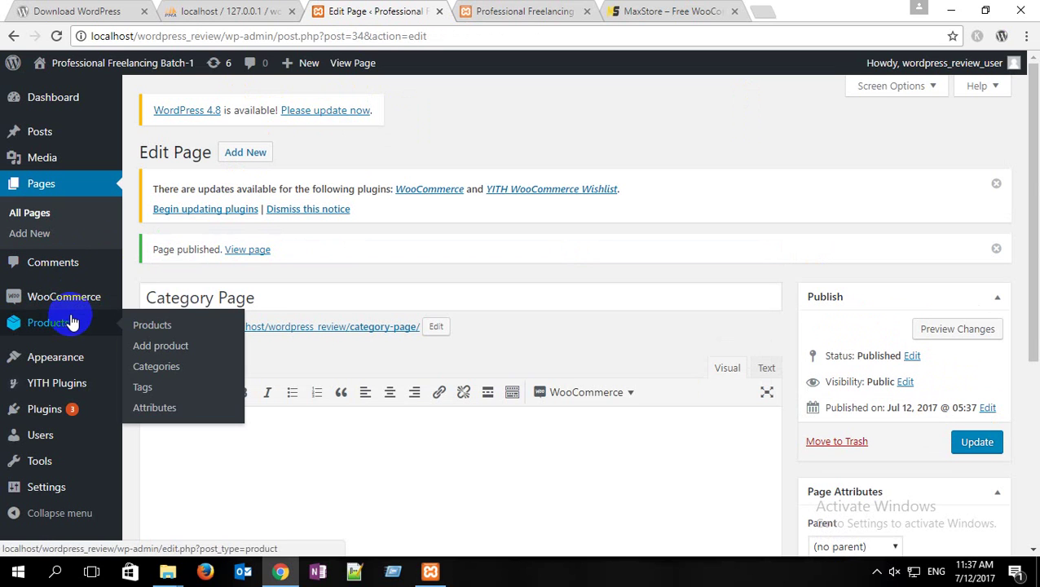
mouse_move(69, 360)
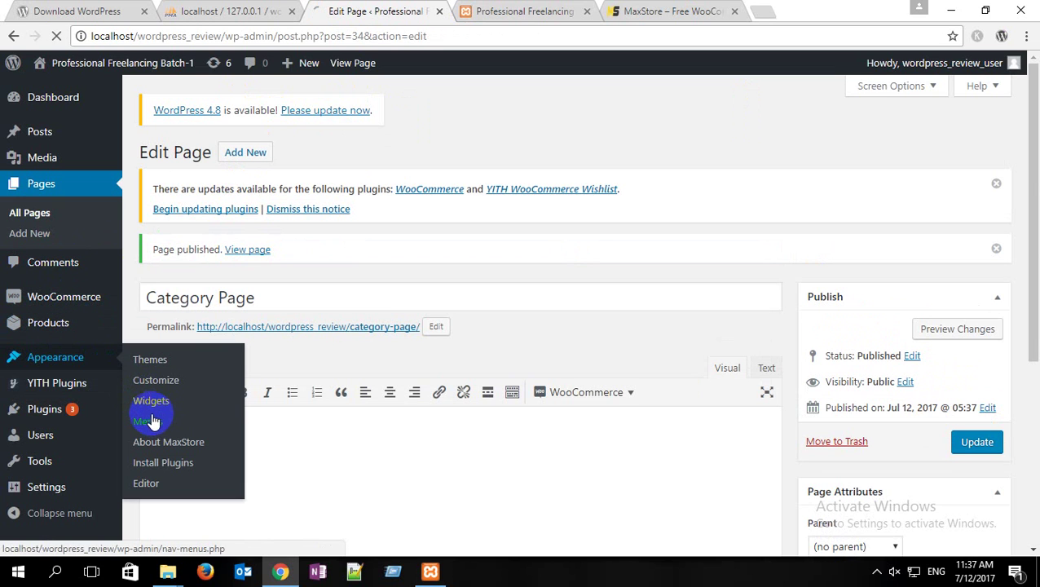
scroll(304, 253, down, 3)
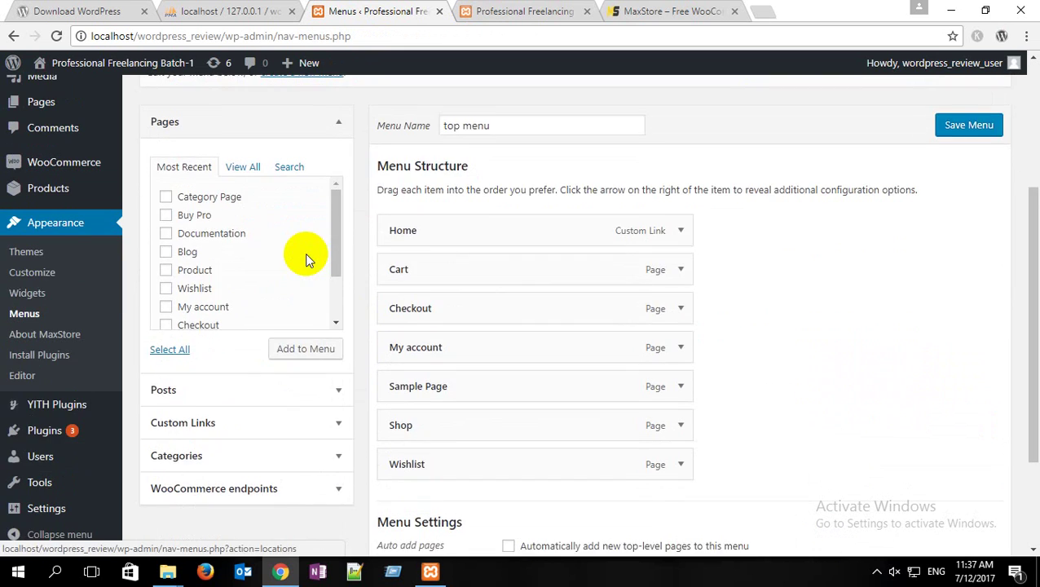
scroll(305, 253, up, 1)
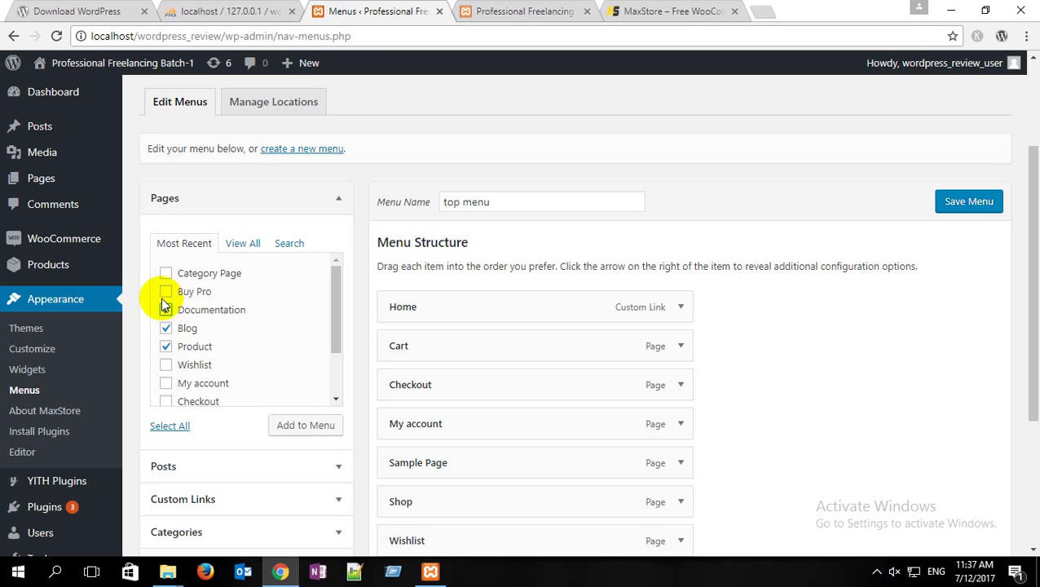
click(166, 291)
click(165, 273)
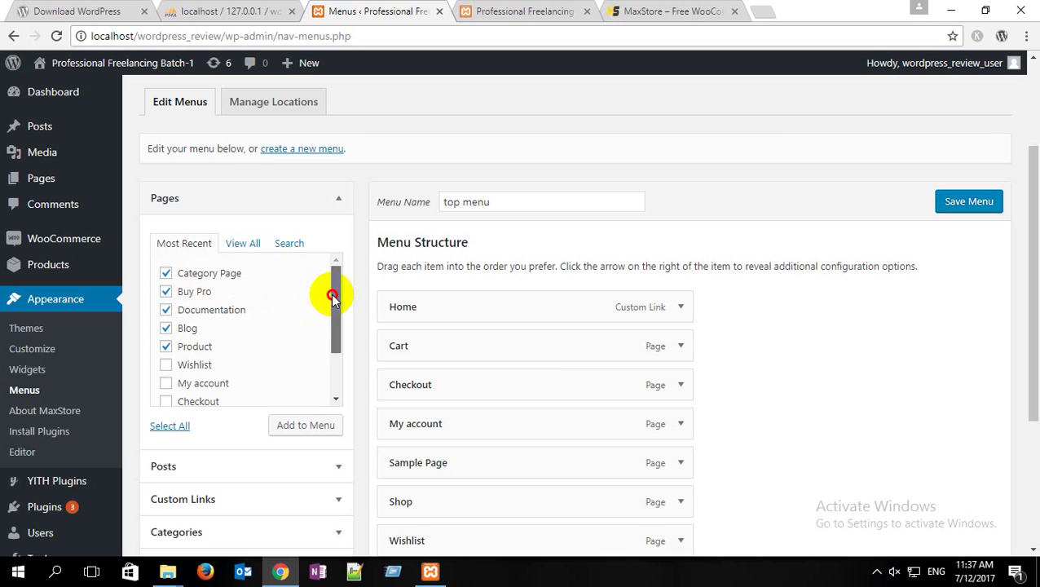
mouse_move(337, 287)
mouse_down()
mouse_move(328, 348)
mouse_move(338, 269)
mouse_up()
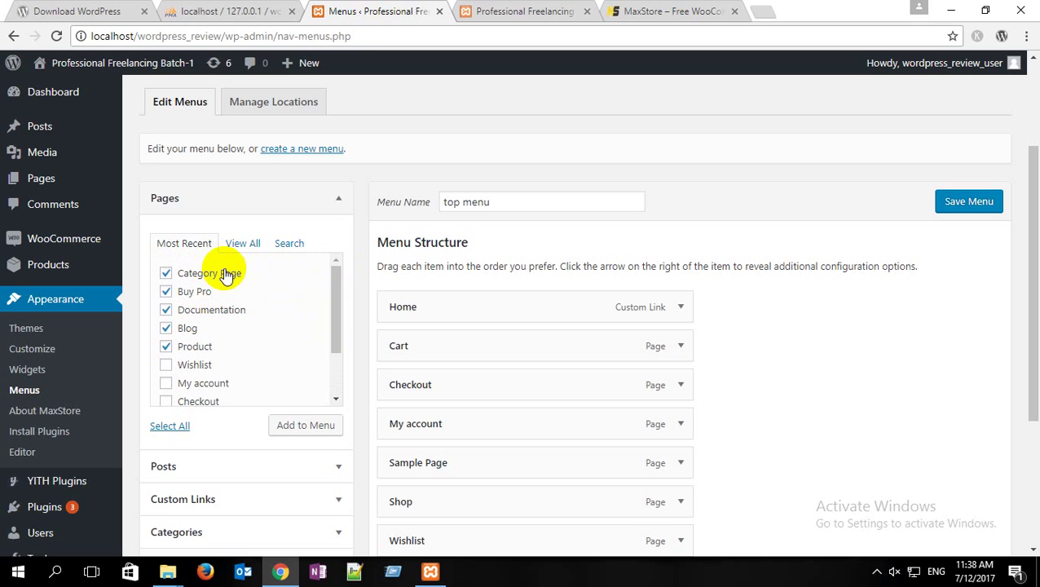
Step: Publish a new page titled 'Variable Product'
click(52, 181)
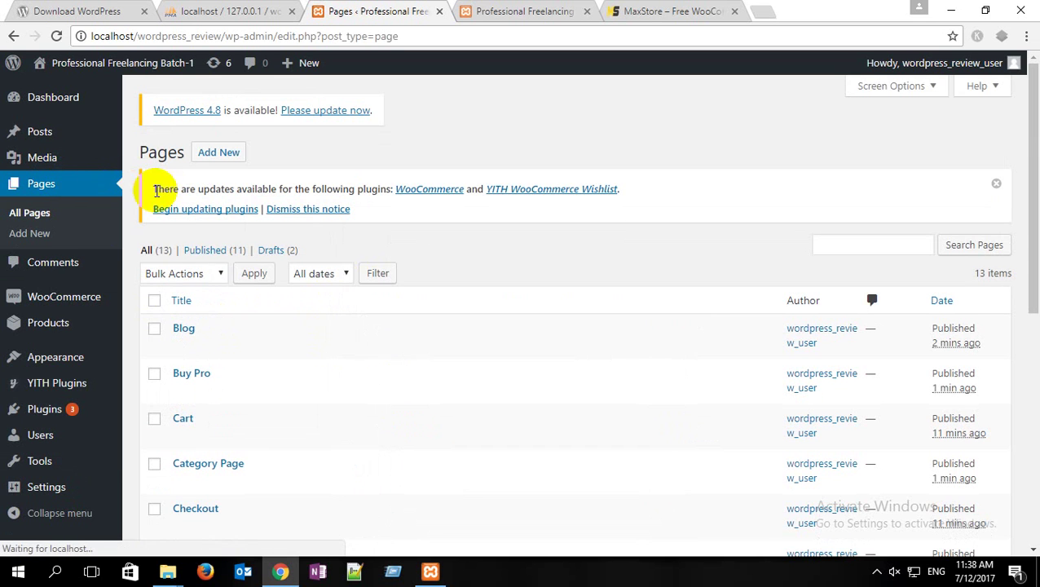
scroll(271, 263, down, 1)
scroll(244, 277, down, 2)
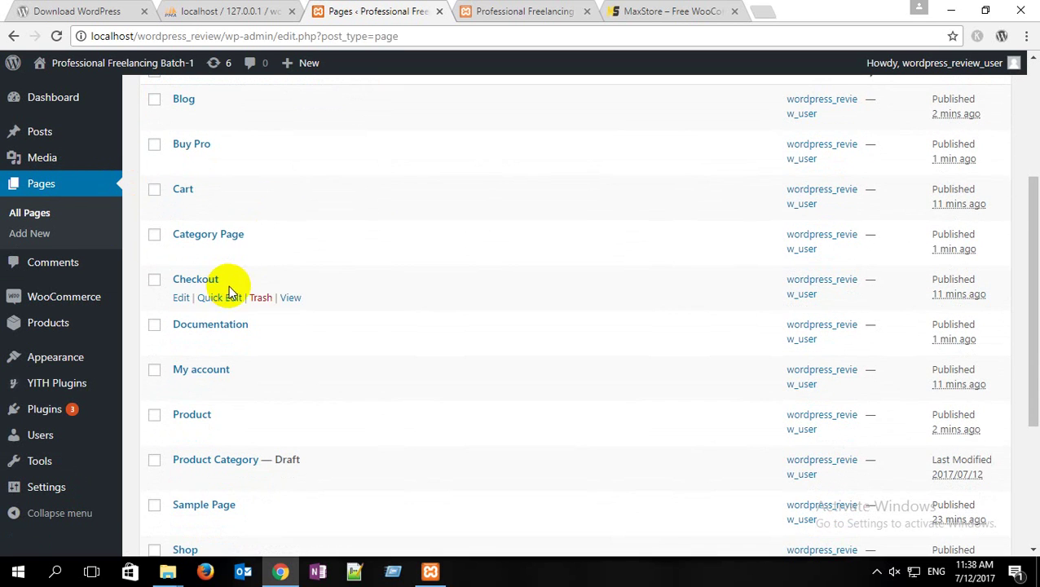
scroll(232, 294, down, 2)
scroll(227, 322, down, 1)
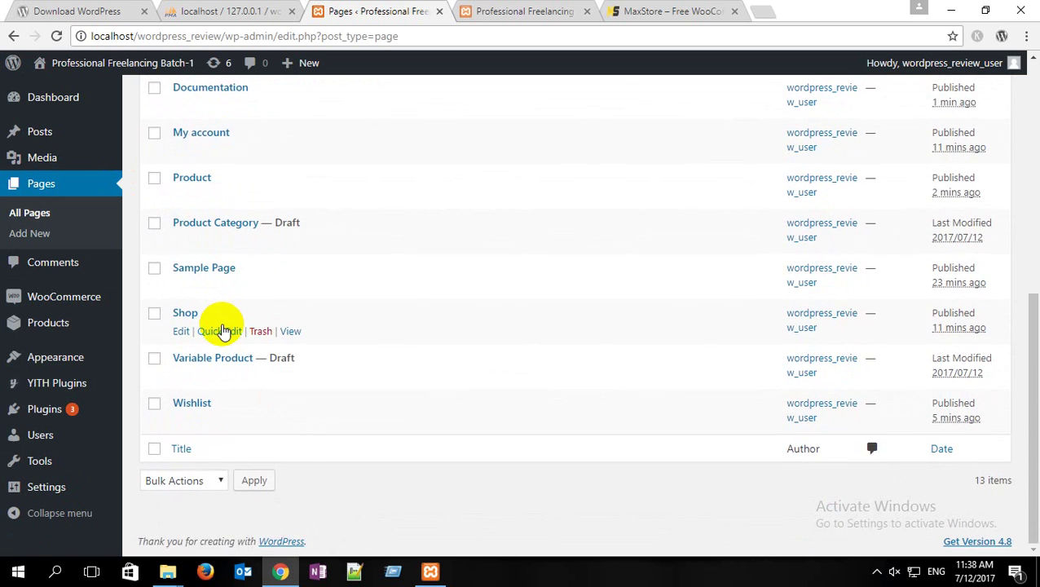
scroll(211, 325, up, 5)
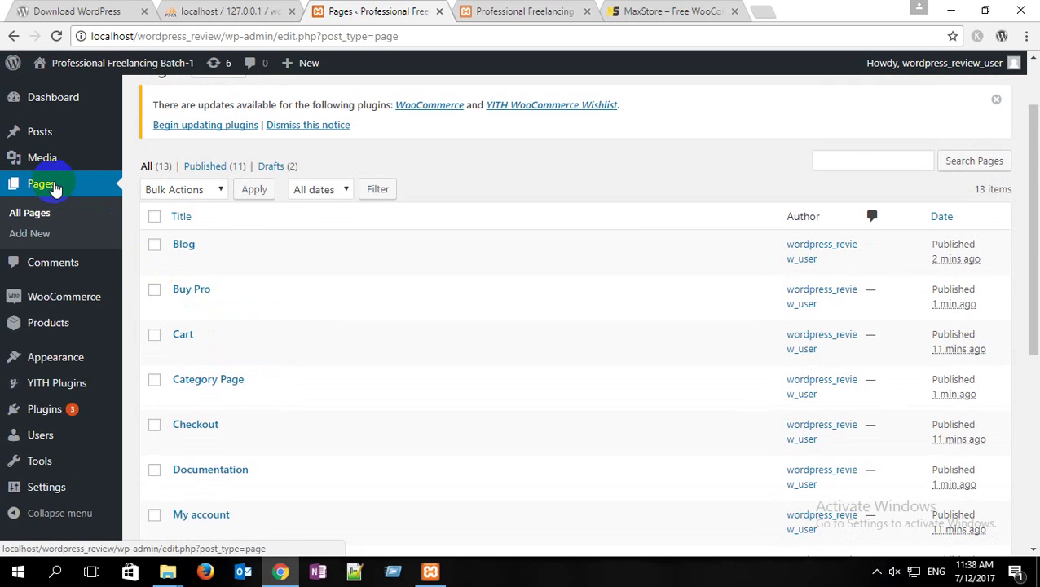
click(39, 236)
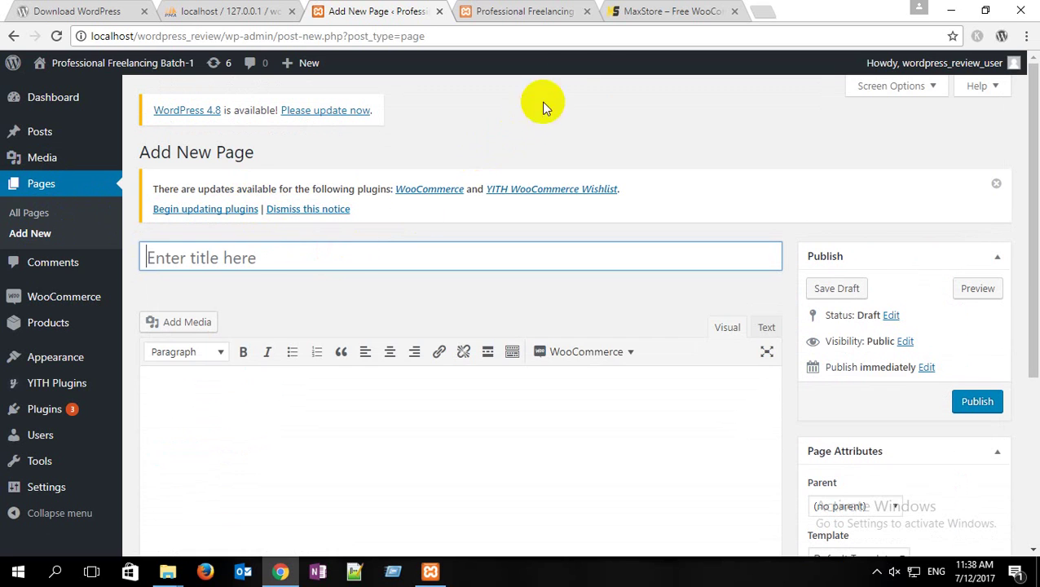
click(662, 10)
mouse_move(428, 174)
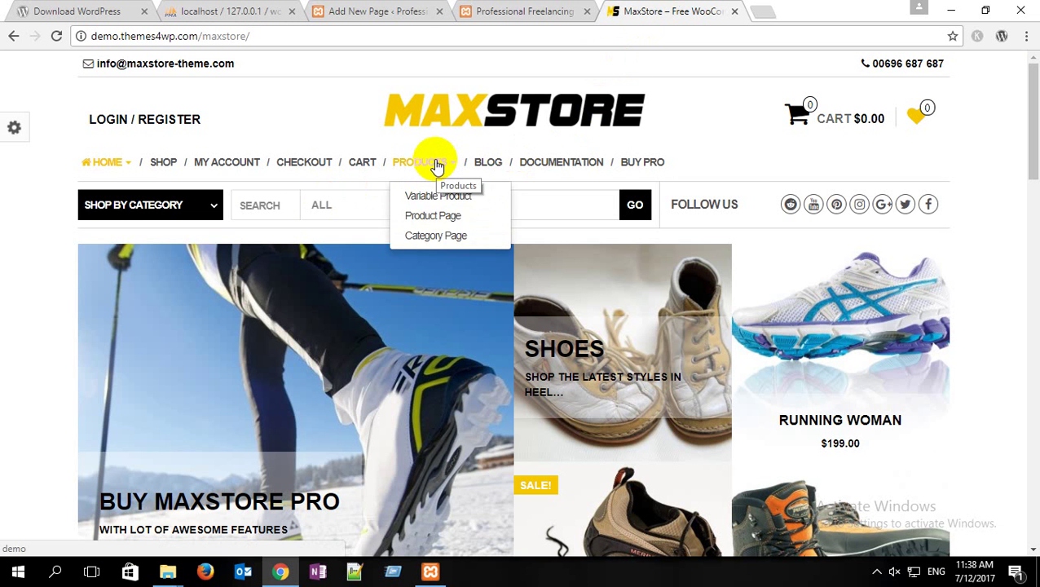
click(368, 13)
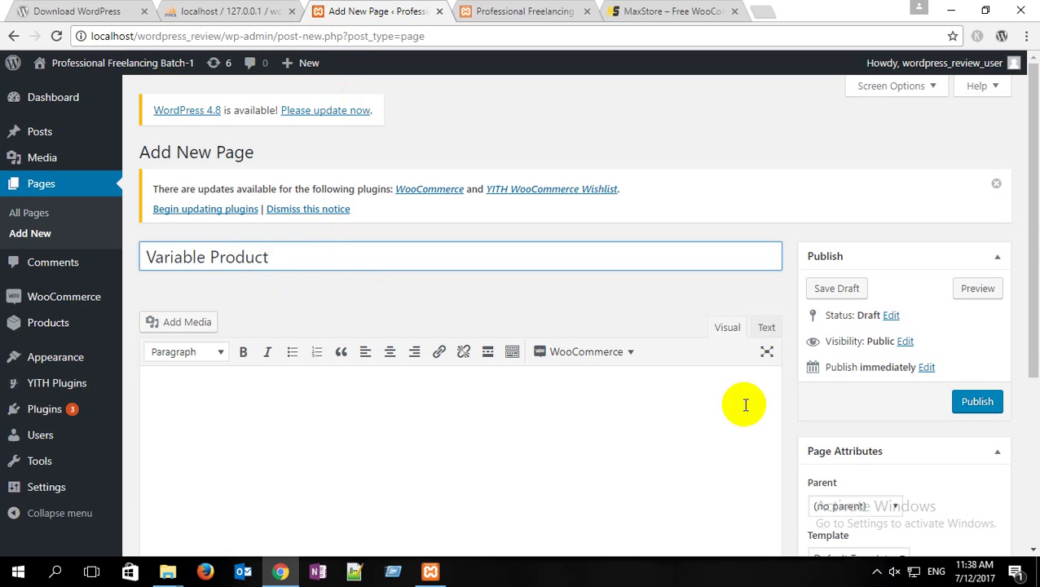
click(960, 407)
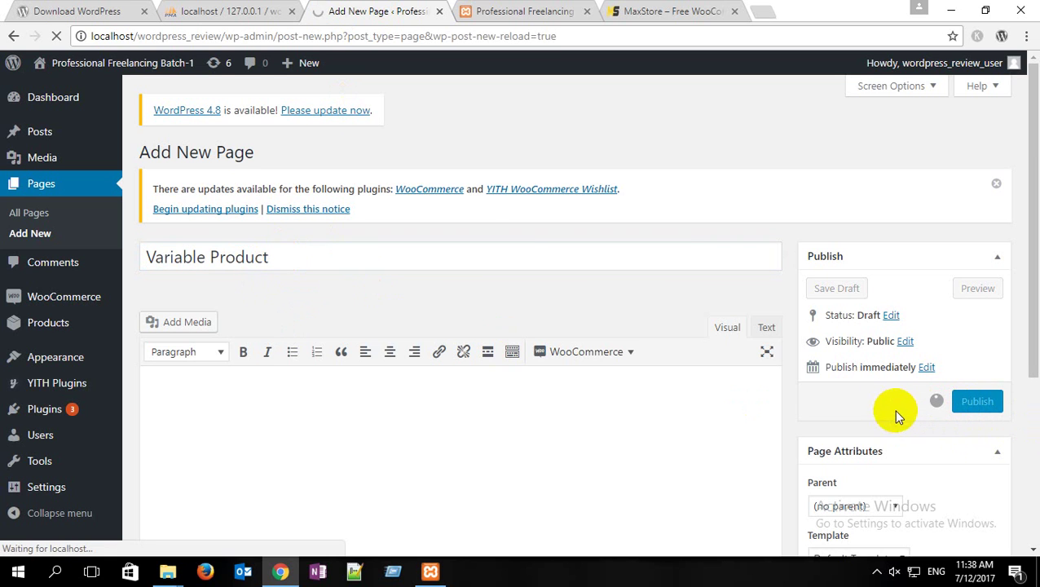
Step: Trash the leftover Product Category and Variable Product drafts from the pages list
click(26, 212)
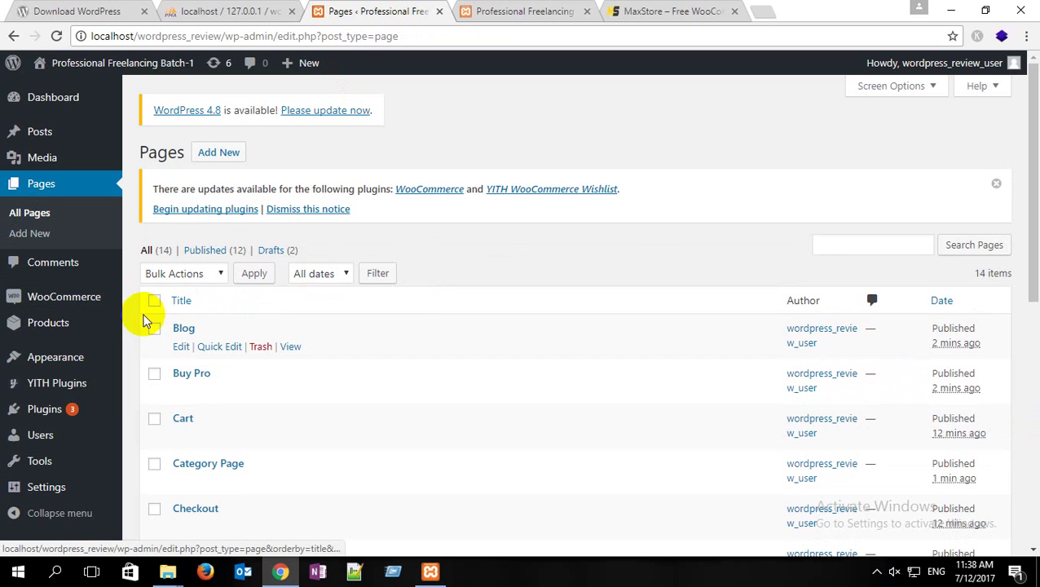
scroll(199, 336, down, 3)
scroll(198, 338, down, 3)
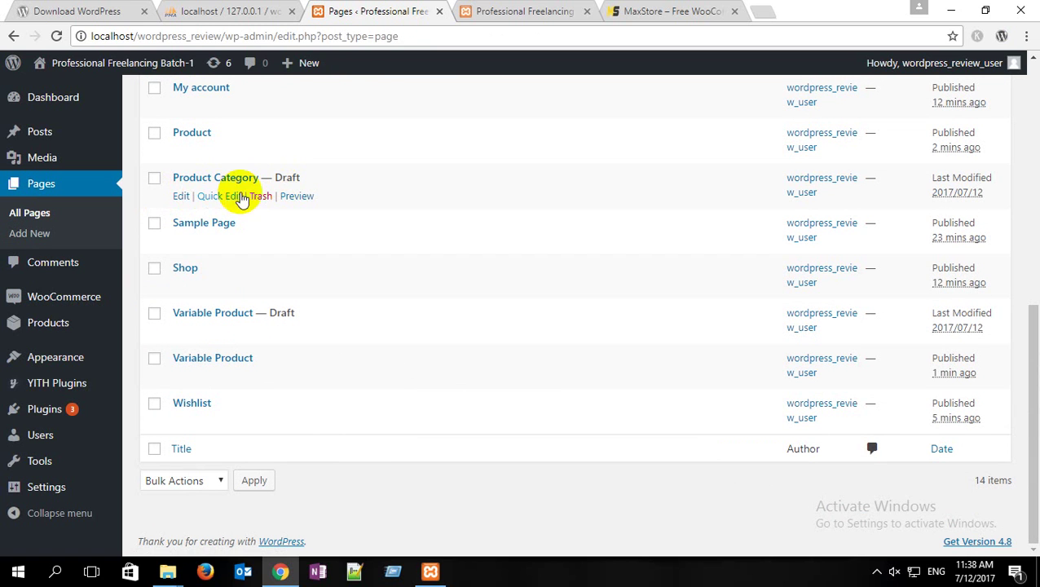
click(261, 196)
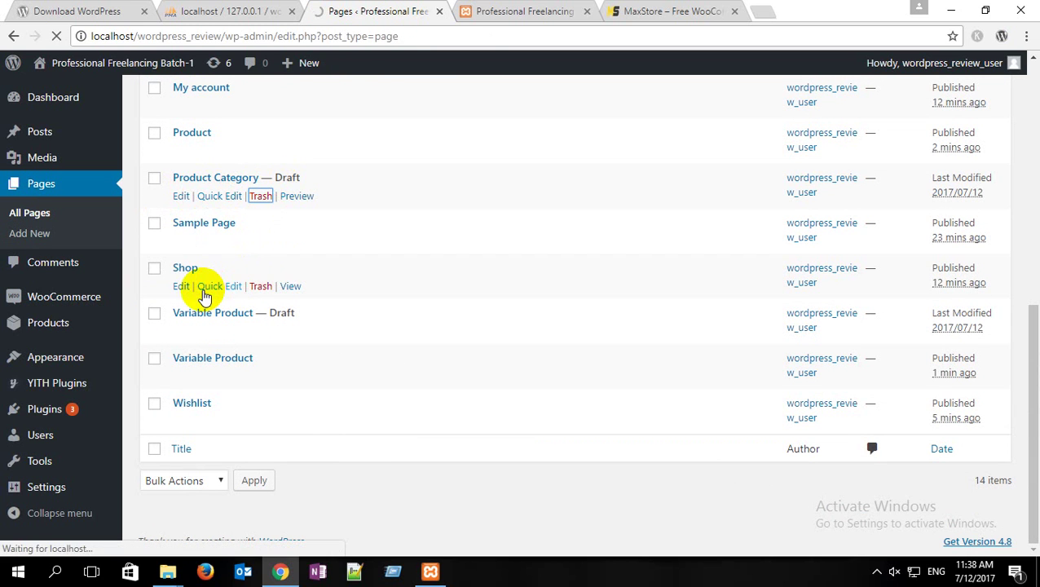
scroll(326, 293, down, 5)
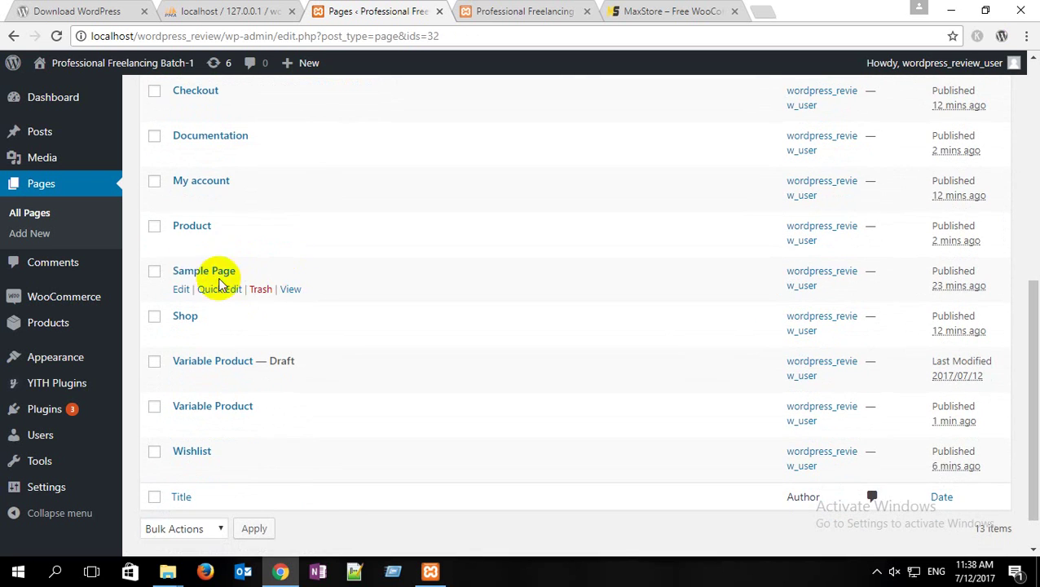
scroll(253, 277, down, 1)
click(261, 333)
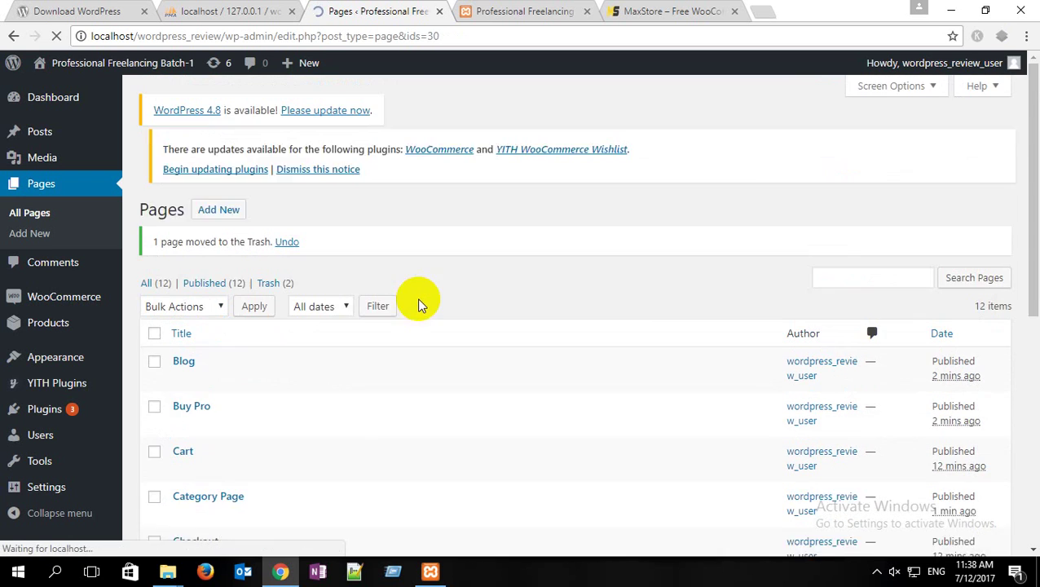
scroll(342, 327, down, 6)
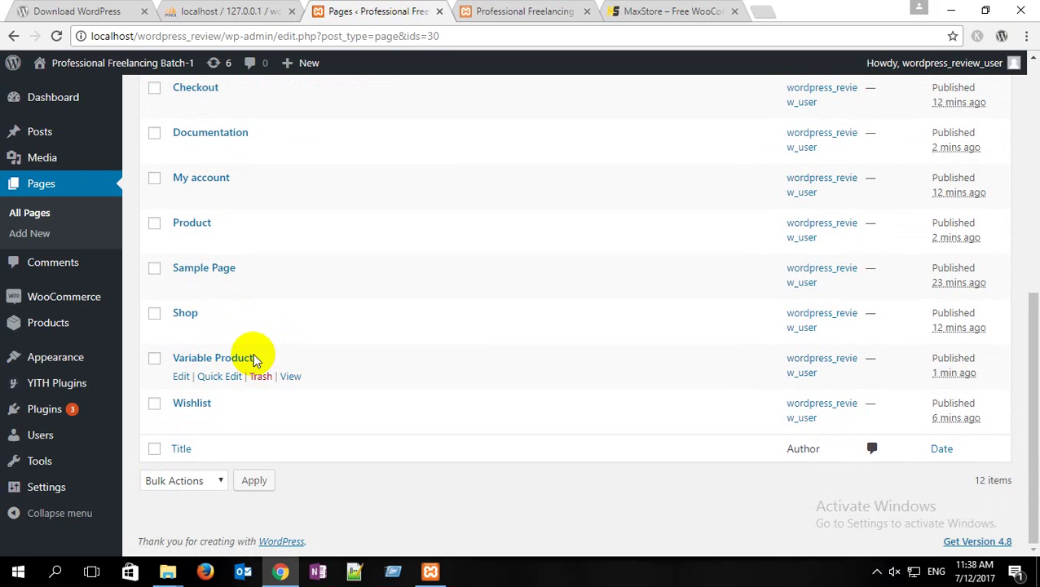
scroll(245, 342, up, 6)
click(33, 235)
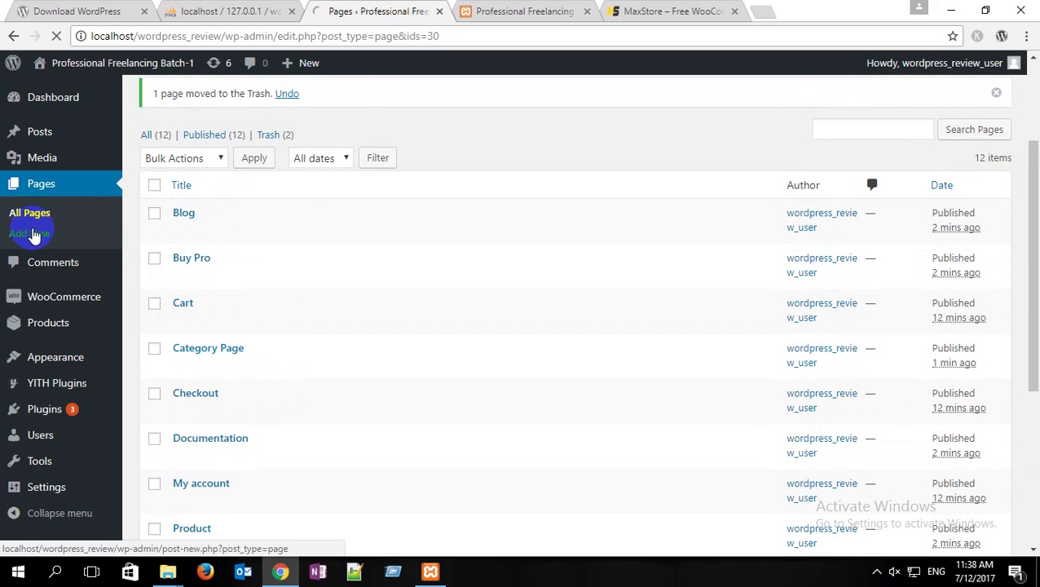
Step: Title the new page 'Product Page', publish it at /product-page/, and return to All Pages
click(669, 10)
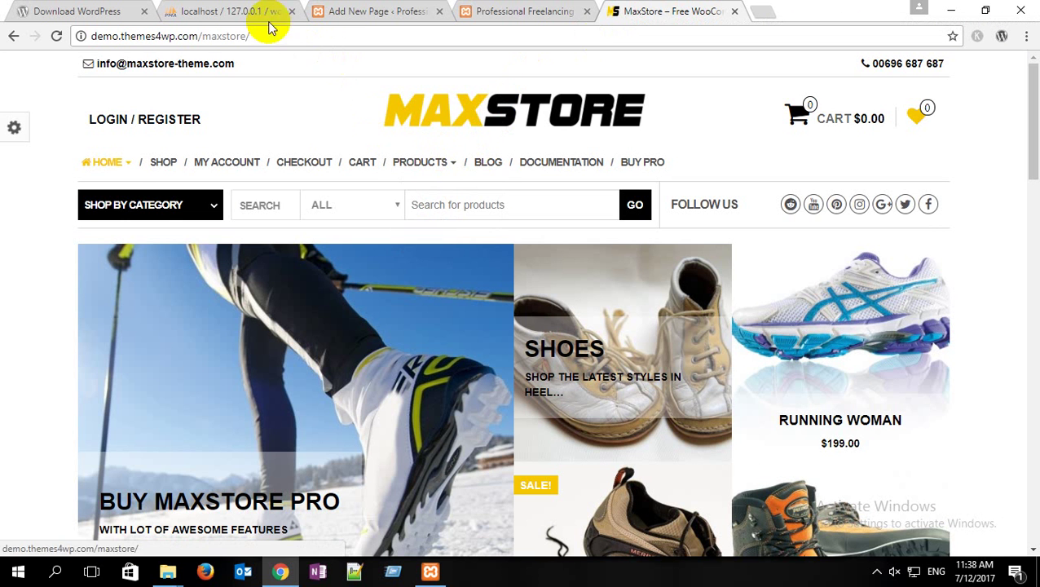
click(401, 10)
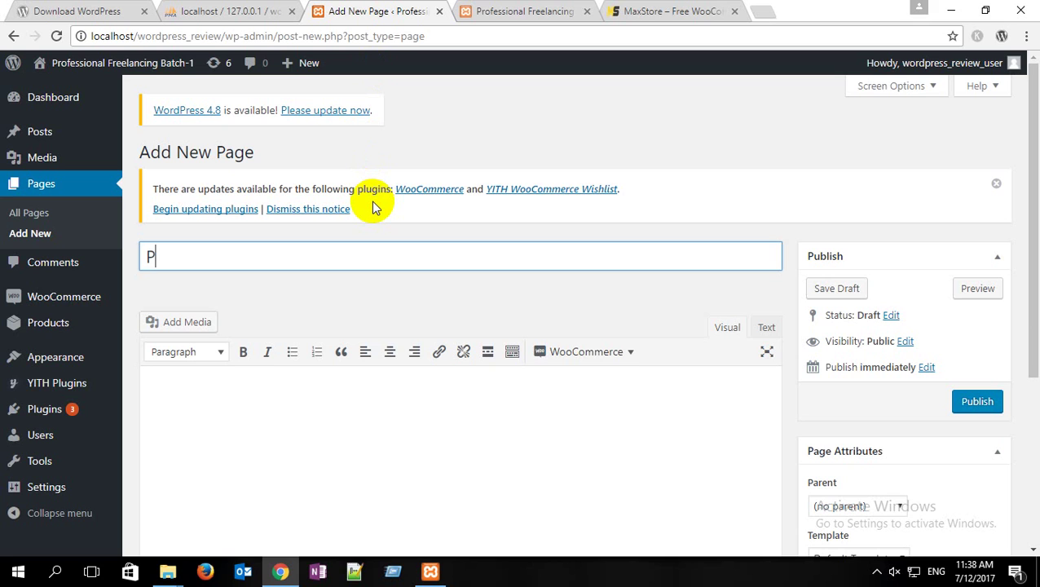
text(Product Page)
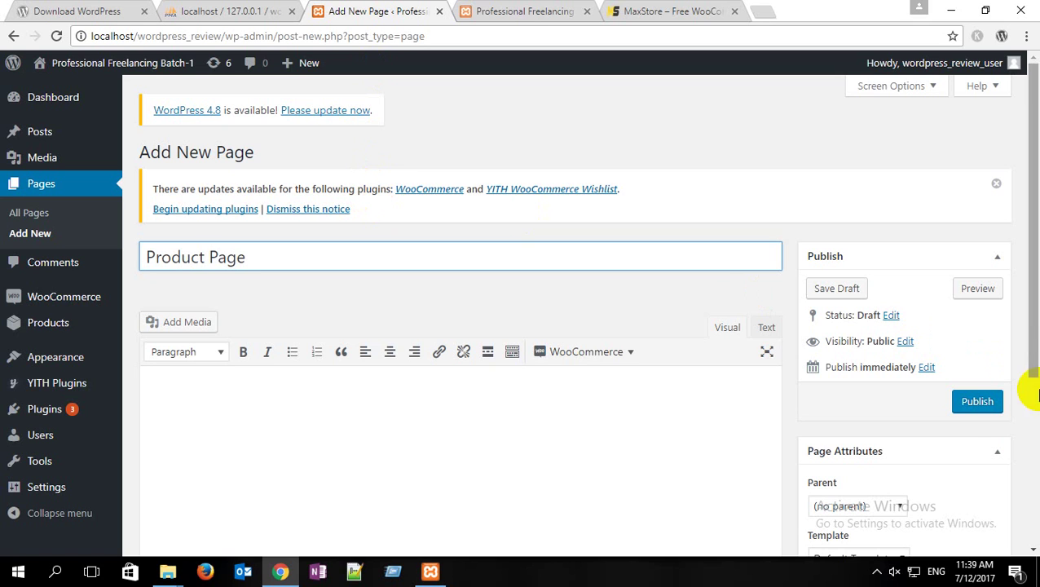
click(978, 401)
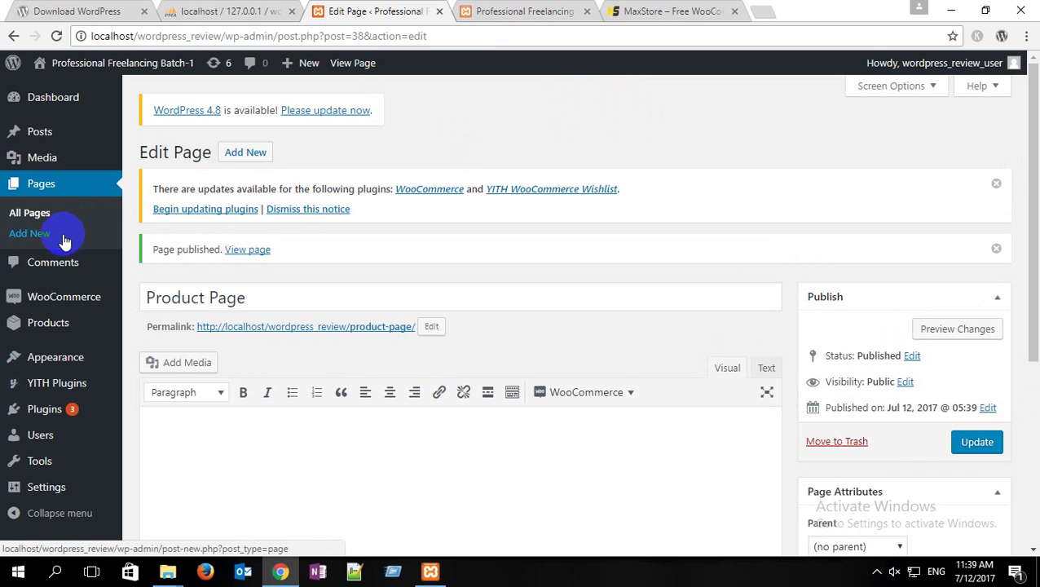
click(37, 214)
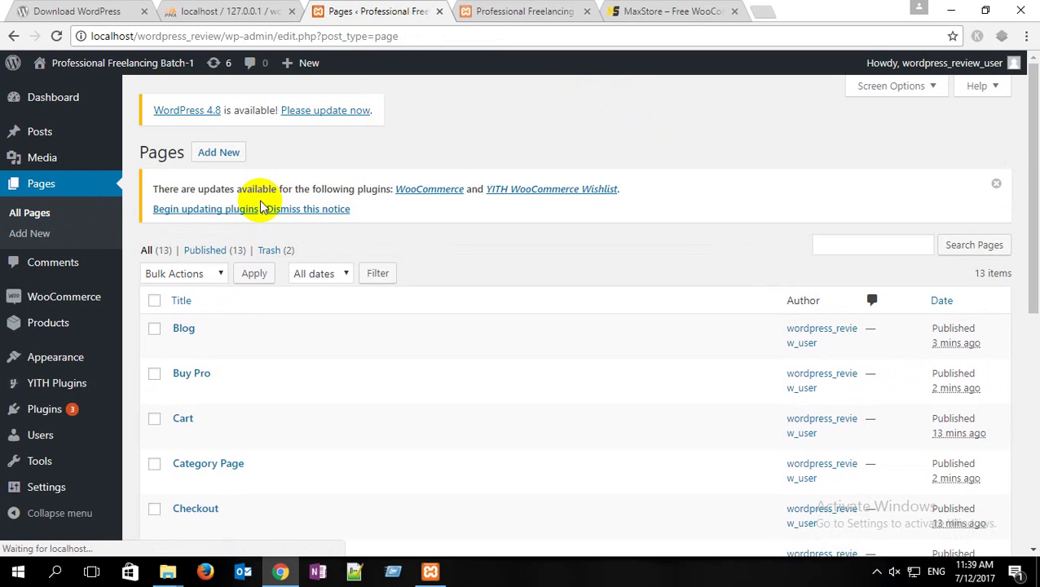
scroll(260, 202, down, 3)
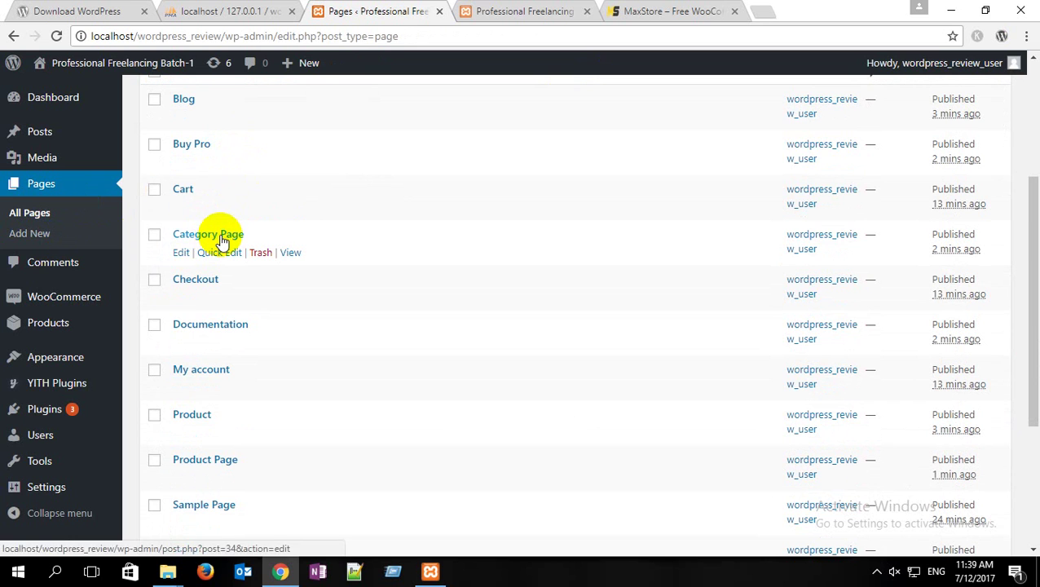
scroll(224, 232, down, 1)
scroll(220, 238, down, 2)
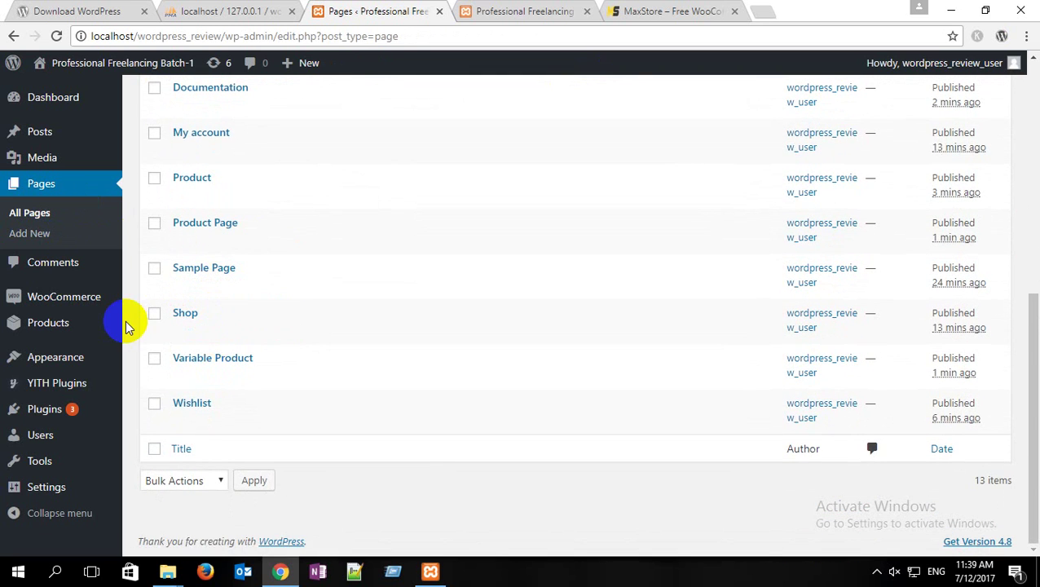
mouse_move(105, 364)
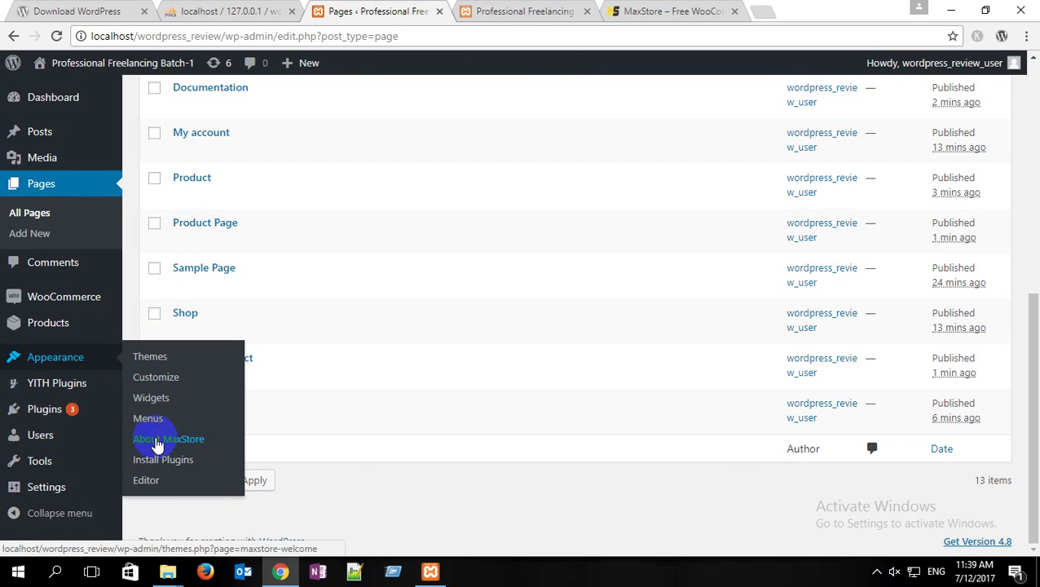
Step: Open Appearance > Menus and scroll down to the top menu's Menu Structure
click(148, 417)
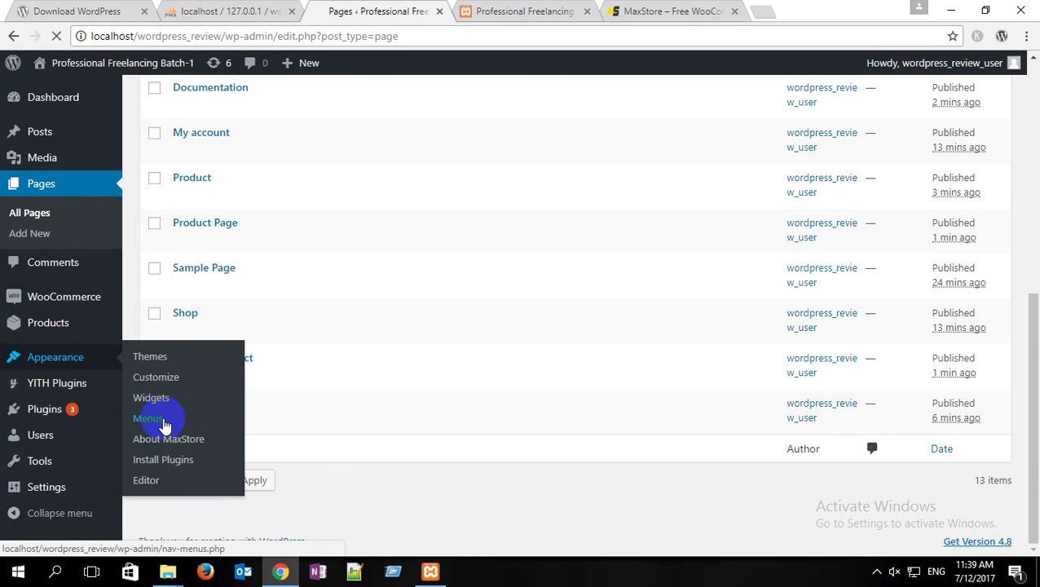
scroll(262, 318, down, 3)
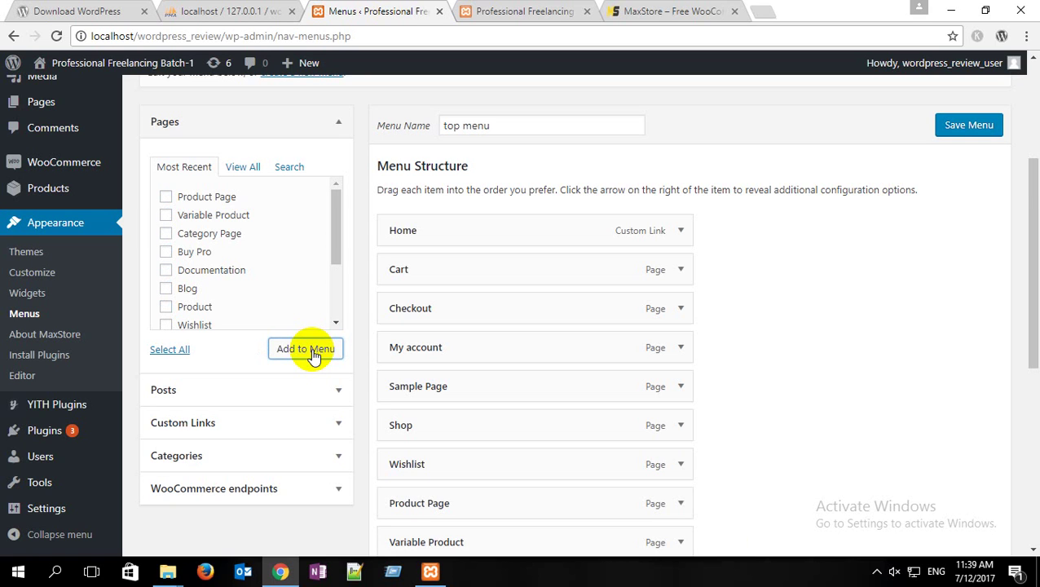
scroll(550, 318, down, 3)
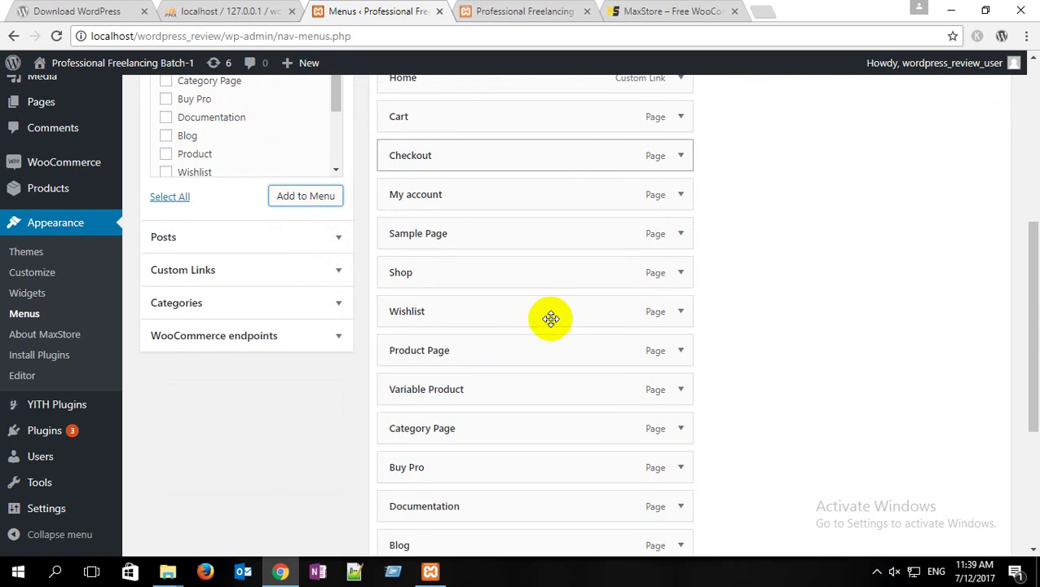
scroll(550, 318, up, 1)
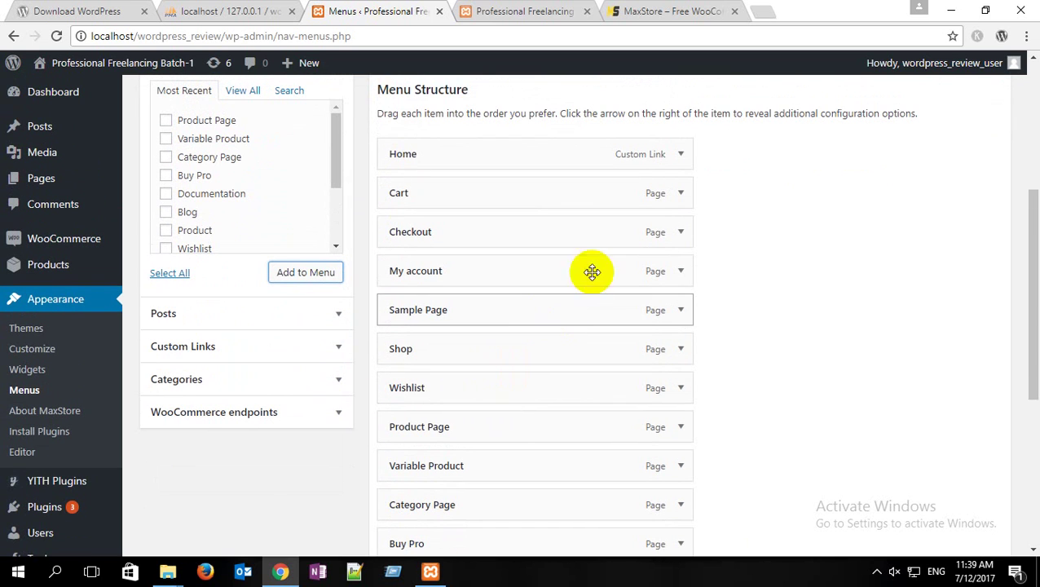
Step: Reorder the first menu items to Home, Shop, My account, Checkout, Cart, matching the demo
scroll(470, 256, down, 1)
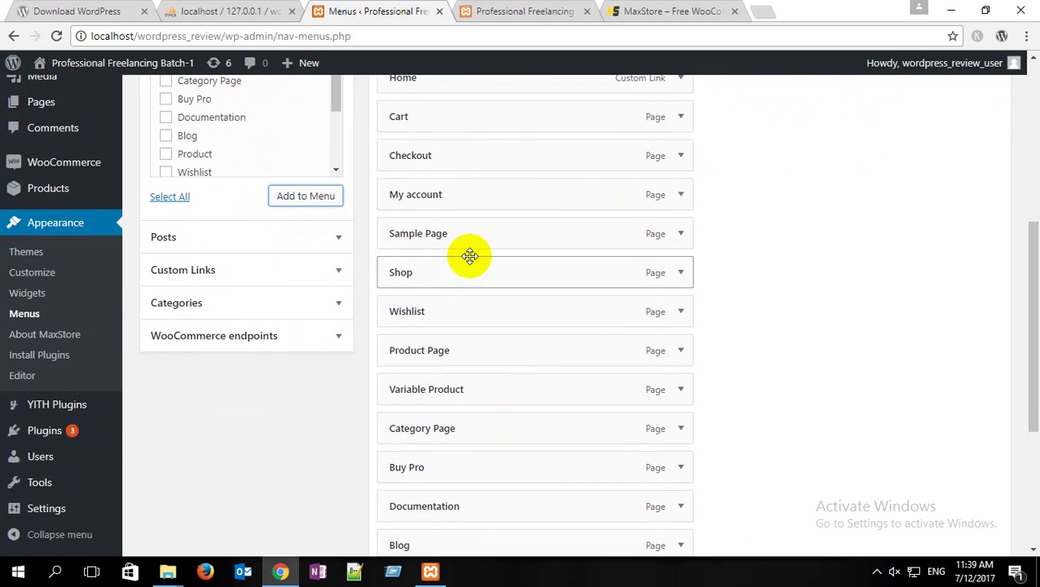
scroll(469, 256, up, 1)
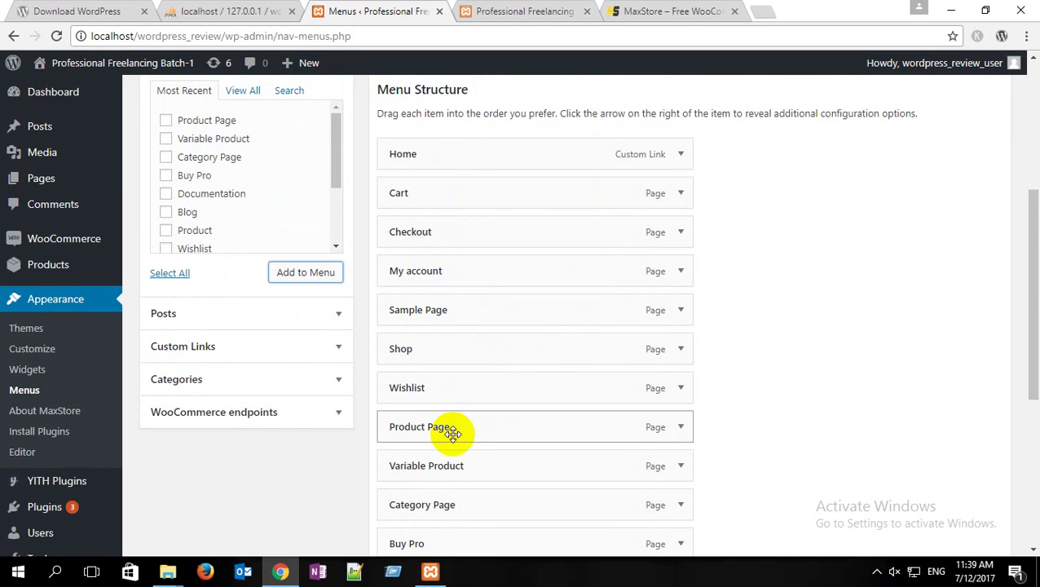
drag(441, 358, 429, 216)
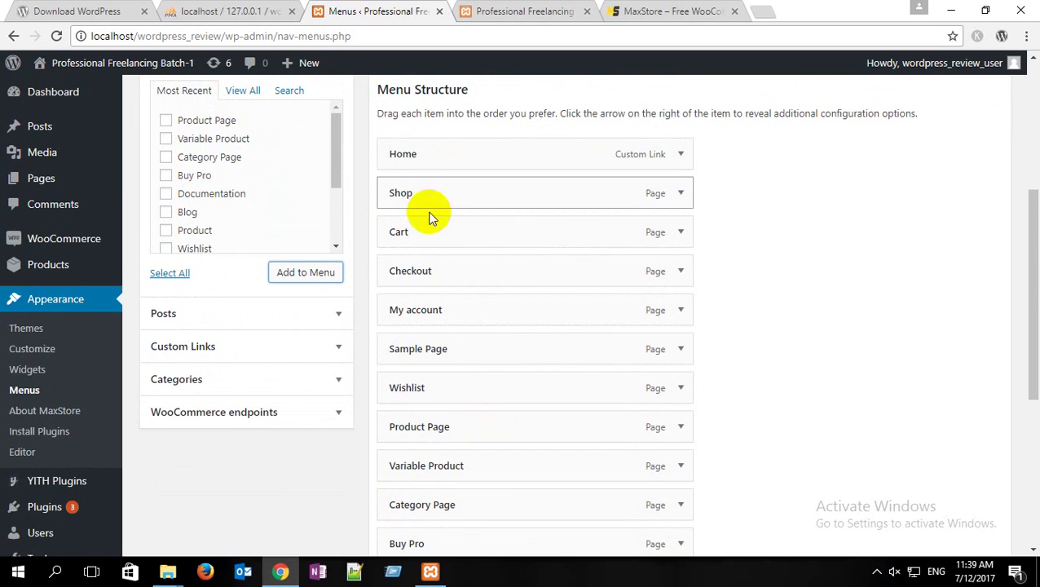
click(632, 12)
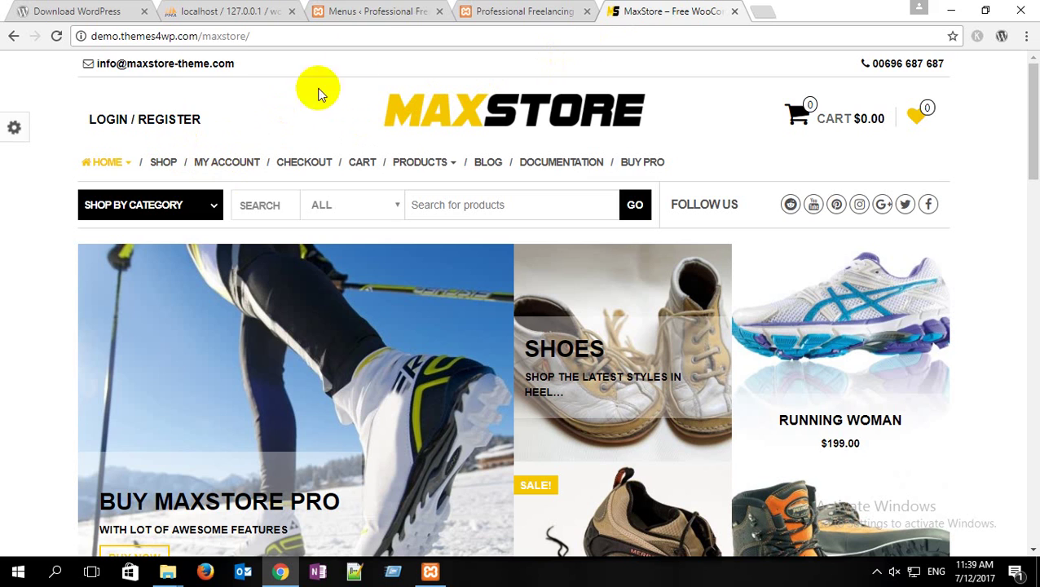
click(367, 12)
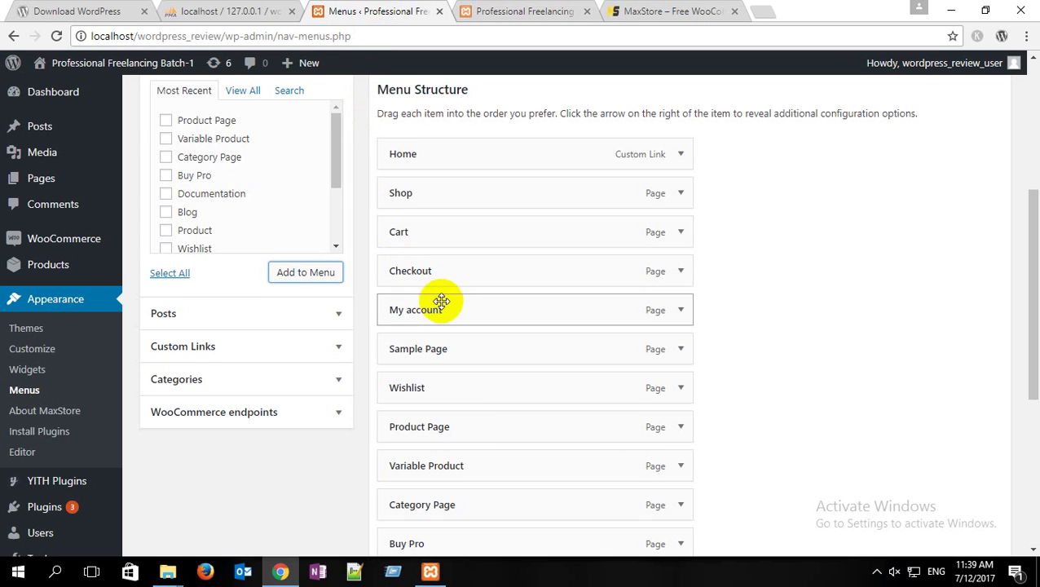
drag(451, 249, 422, 232)
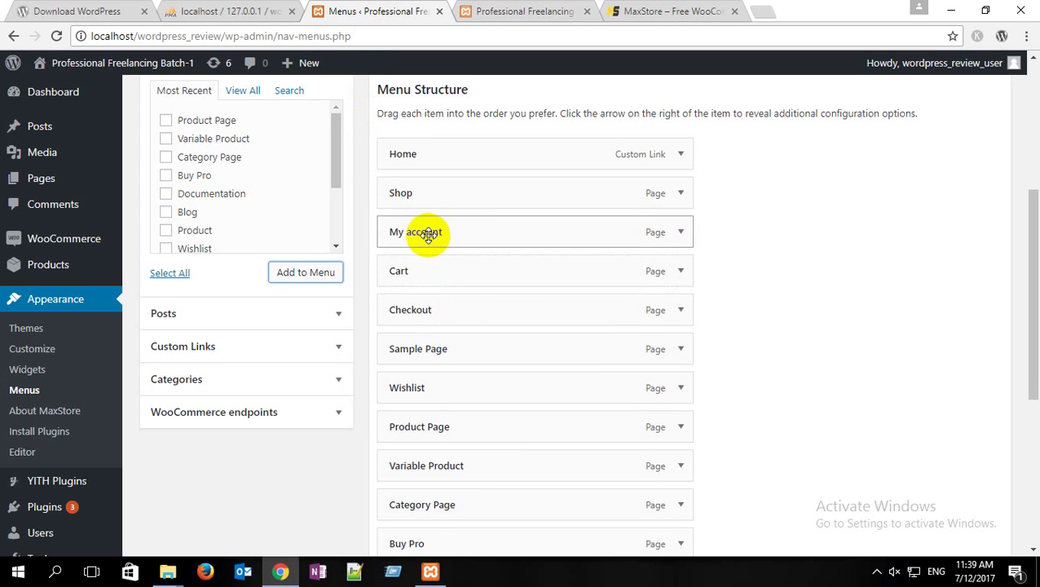
drag(434, 301, 412, 272)
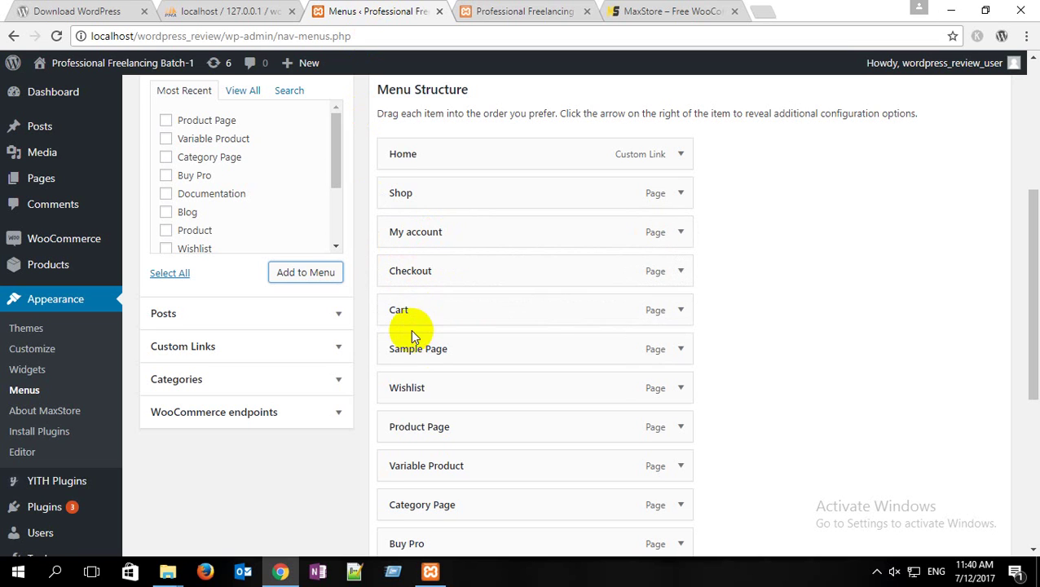
Step: Remove the Sample Page and Wishlist items from the menu
click(679, 351)
click(403, 485)
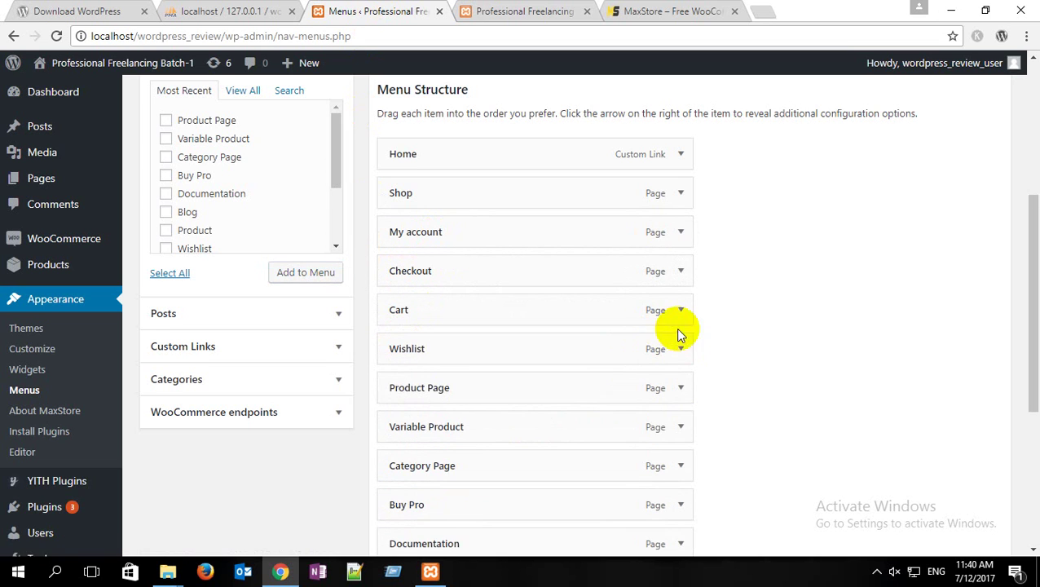
scroll(676, 328, down, 1)
scroll(691, 338, down, 1)
click(680, 273)
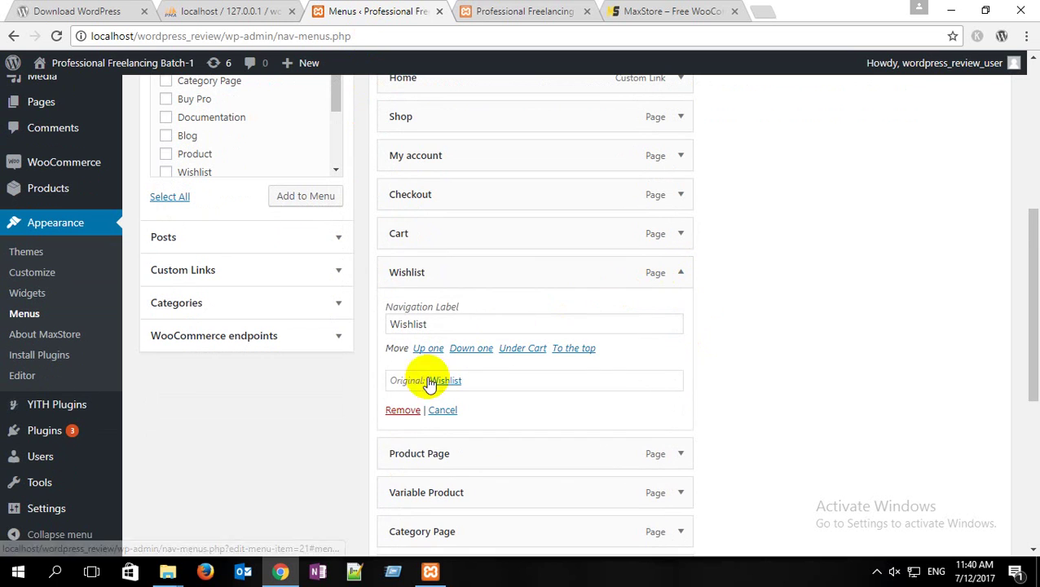
click(402, 410)
Step: Move Product below Cart and nest Variable Product, Product Page and Category Page under it
scroll(768, 291, down, 1)
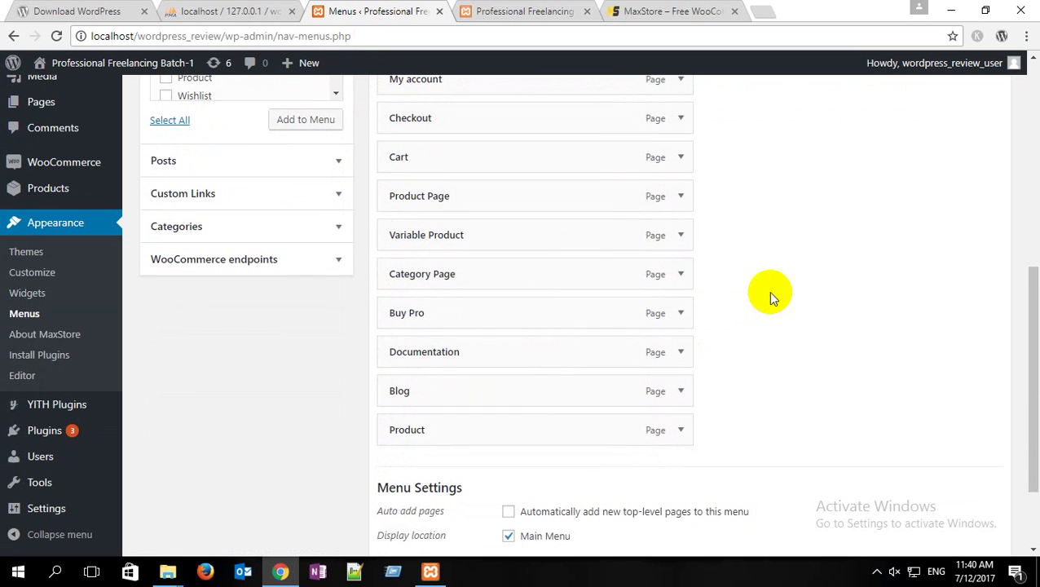
drag(481, 436, 473, 200)
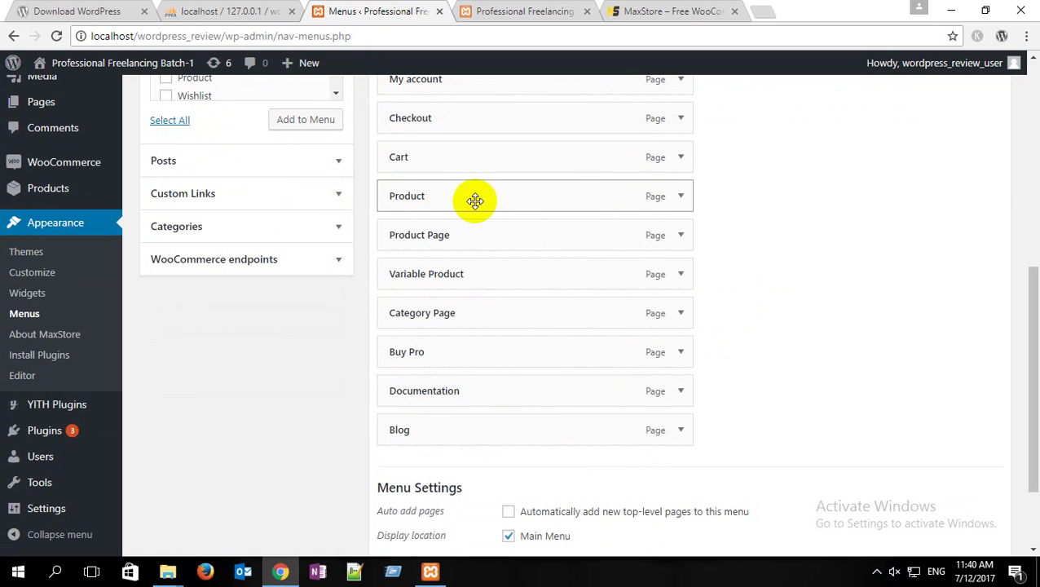
drag(432, 273, 429, 228)
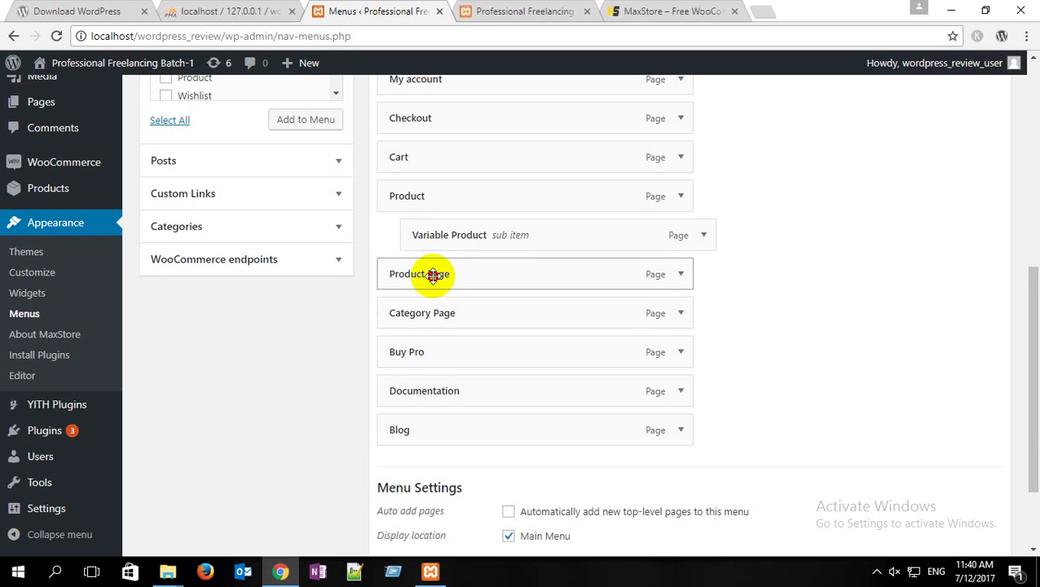
drag(429, 274, 471, 274)
drag(432, 312, 457, 304)
click(670, 7)
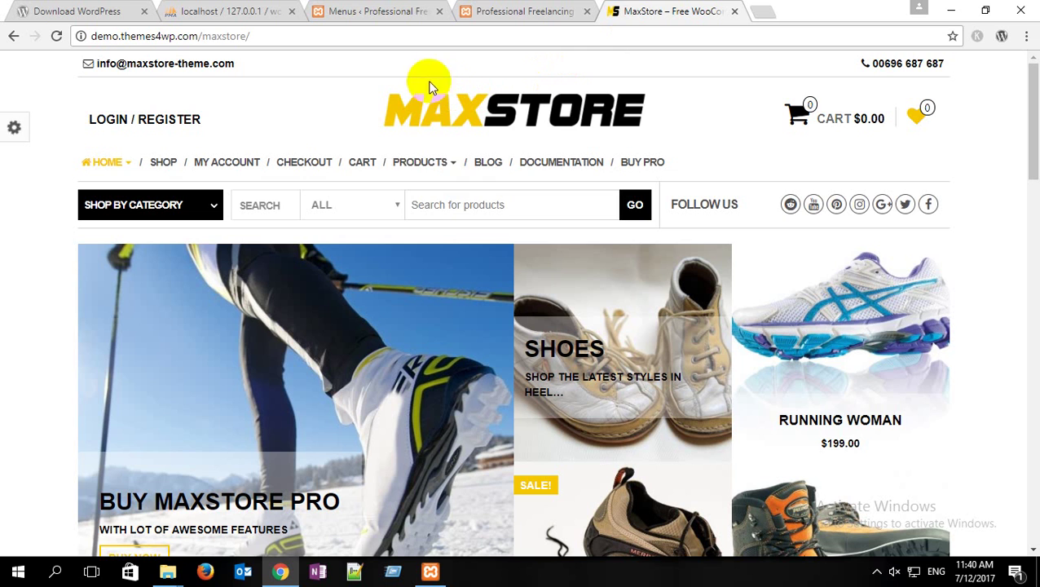
click(370, 11)
scroll(734, 318, down, 1)
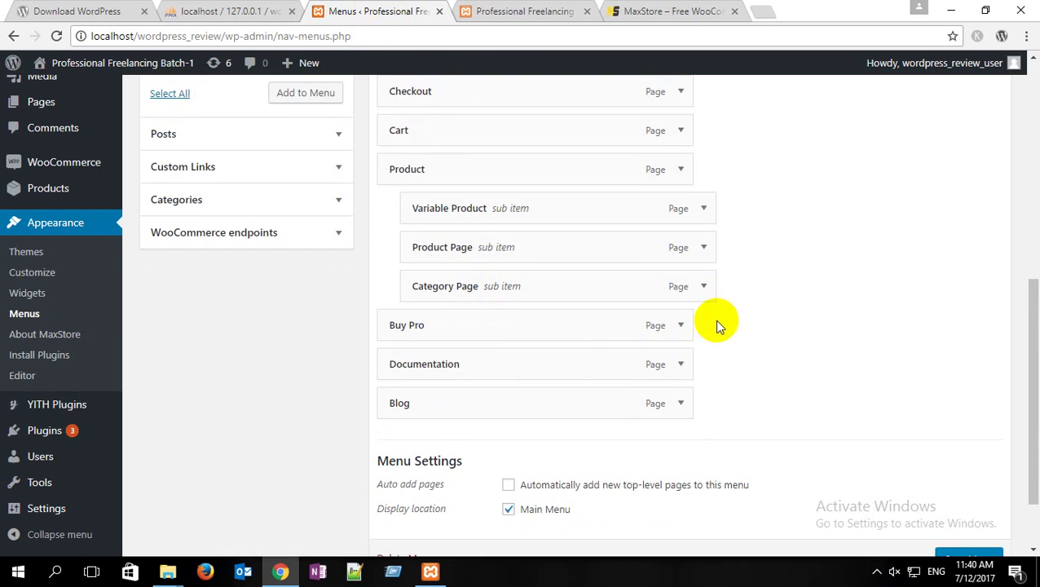
drag(466, 359, 525, 329)
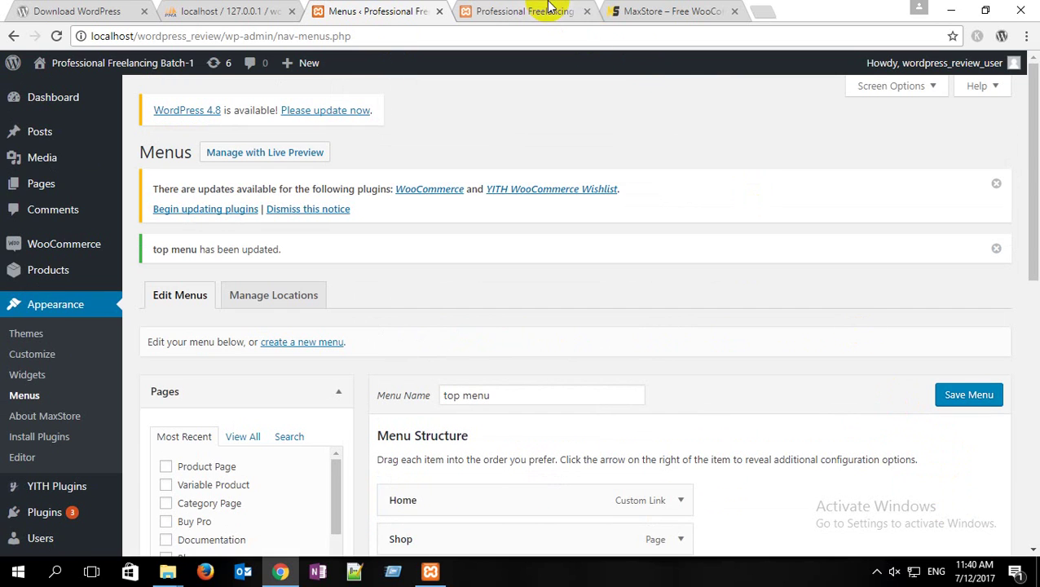
Step: Reload the local storefront to see the new menu, then compare the demo's HOME item
click(481, 11)
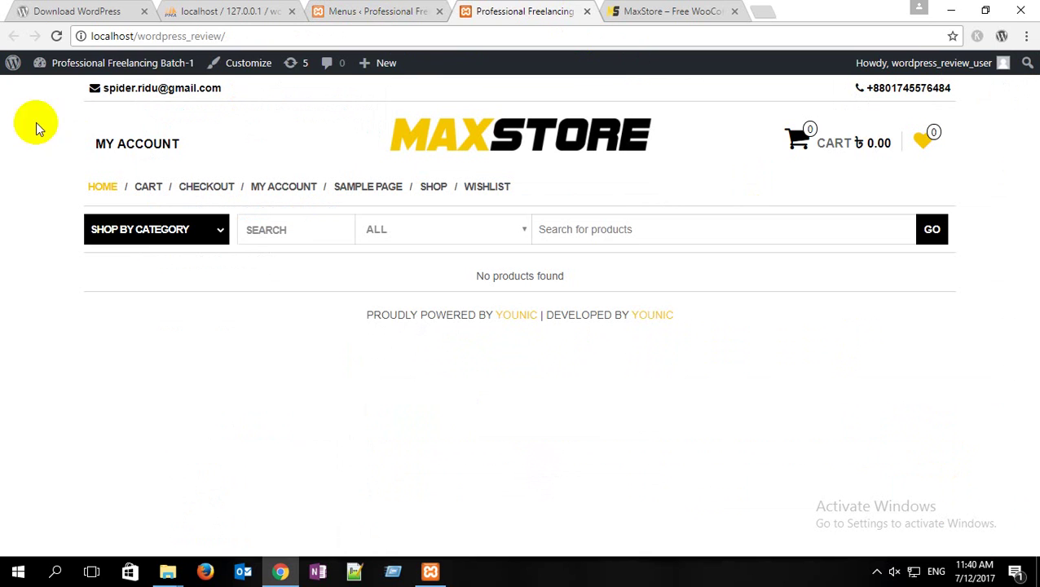
click(58, 37)
mouse_move(436, 186)
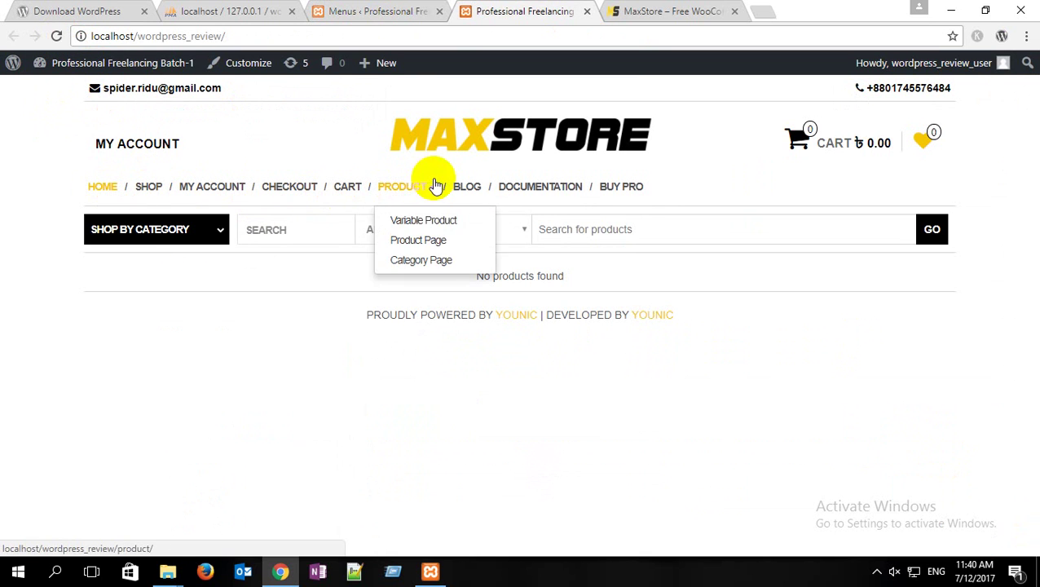
click(664, 11)
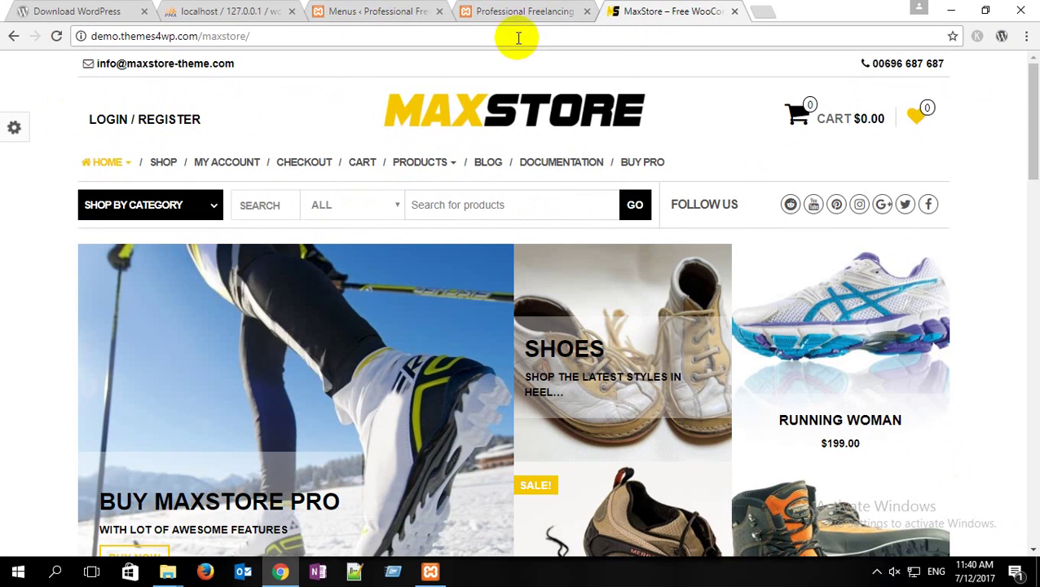
mouse_move(81, 178)
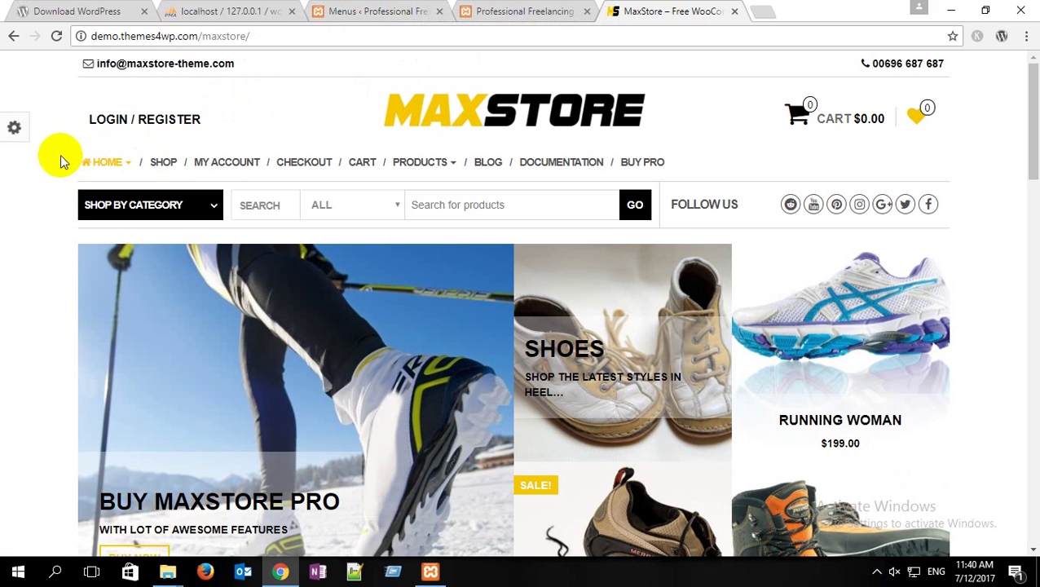
Step: Search 'home icon font awesome', open the fa-home page, and select the 'fa fa-home' class
click(763, 11)
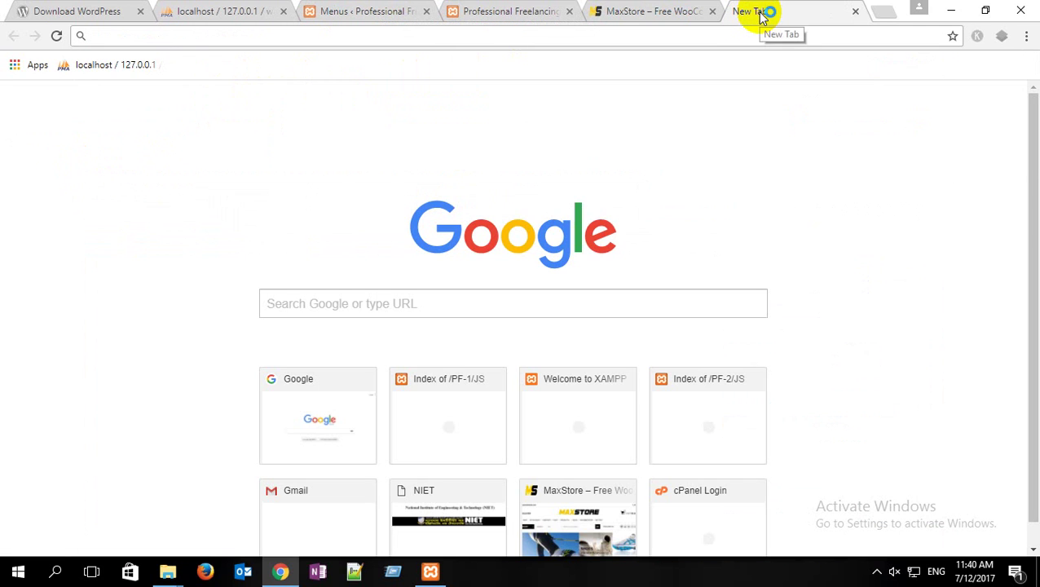
text(h)
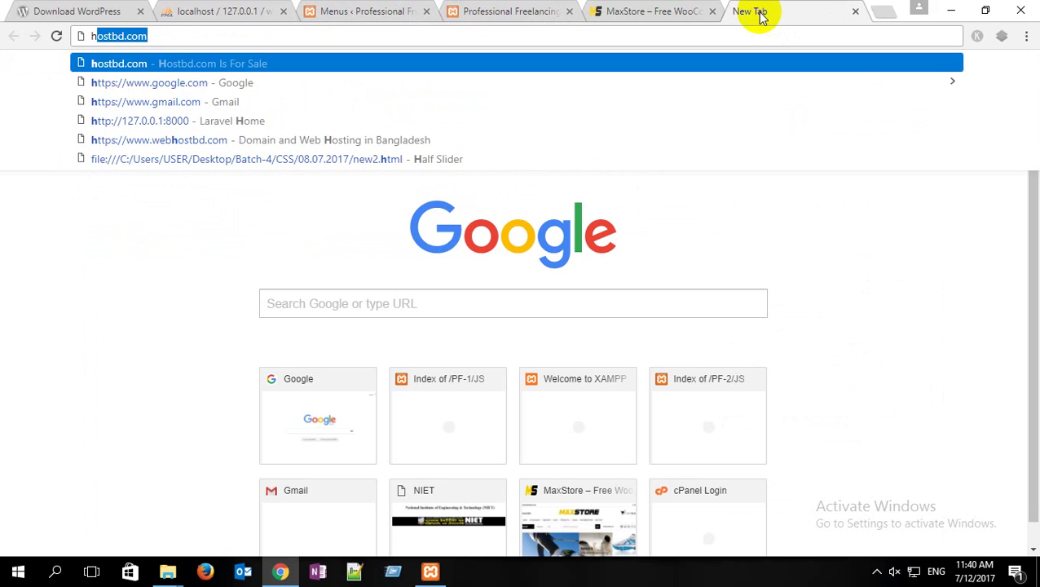
text(ome )
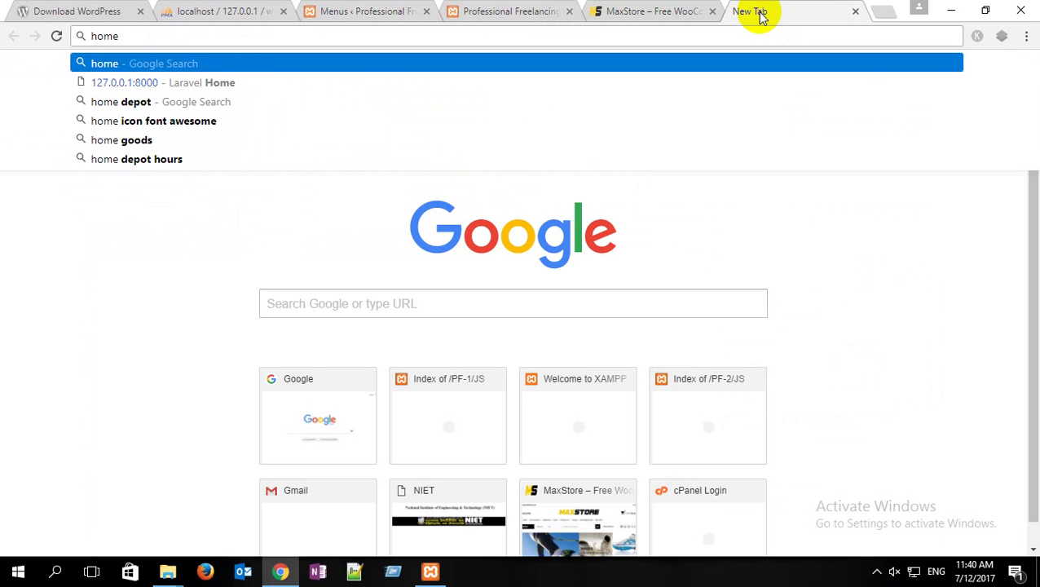
text(icon)
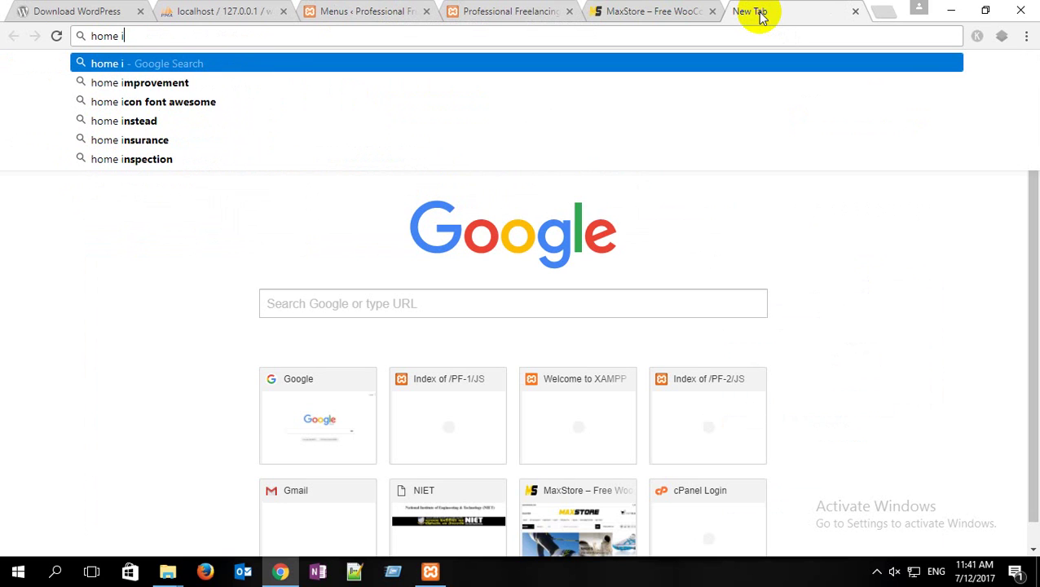
key(Down)
key(Down)
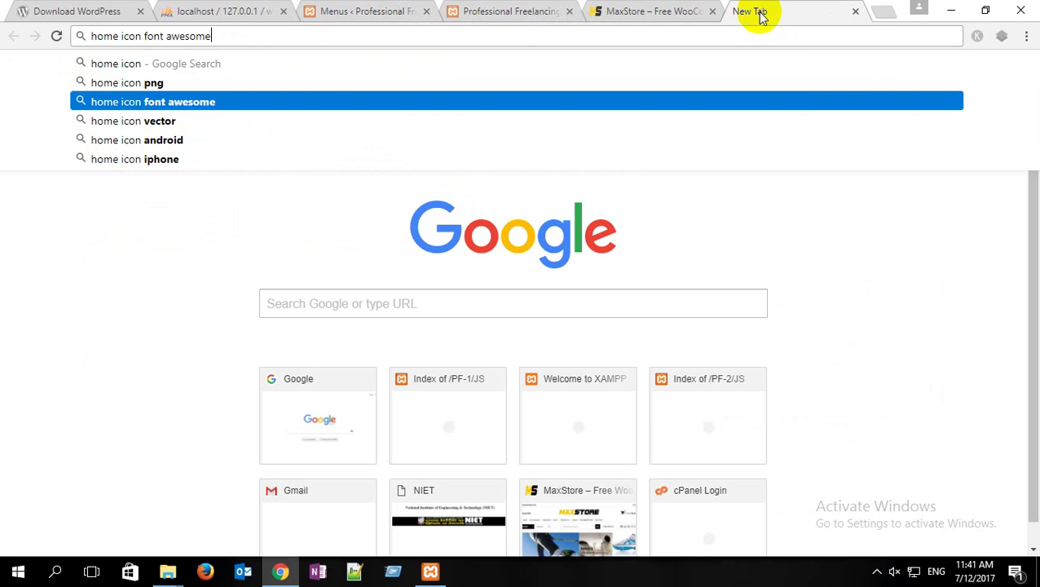
key(Return)
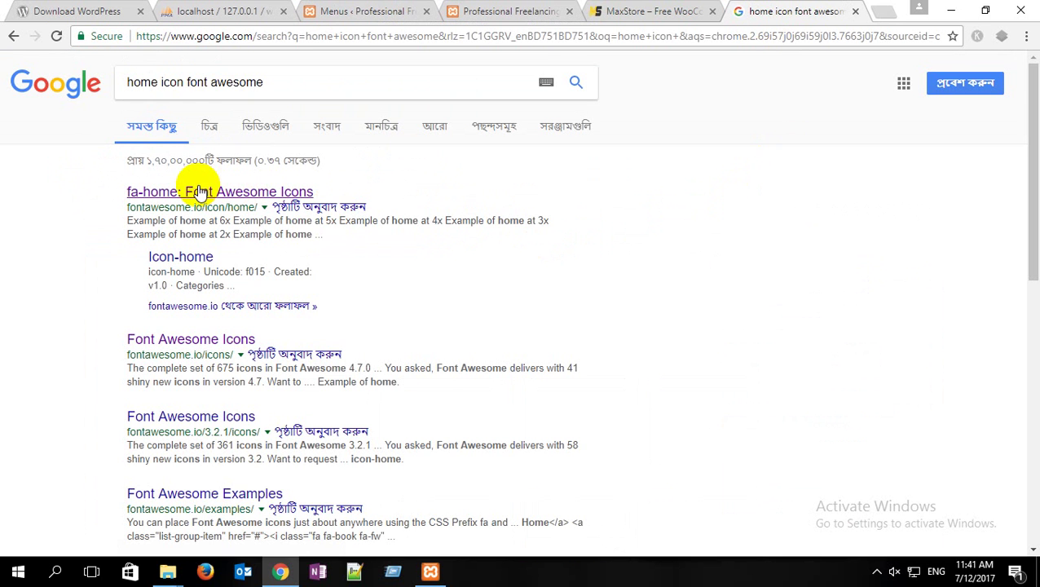
click(200, 190)
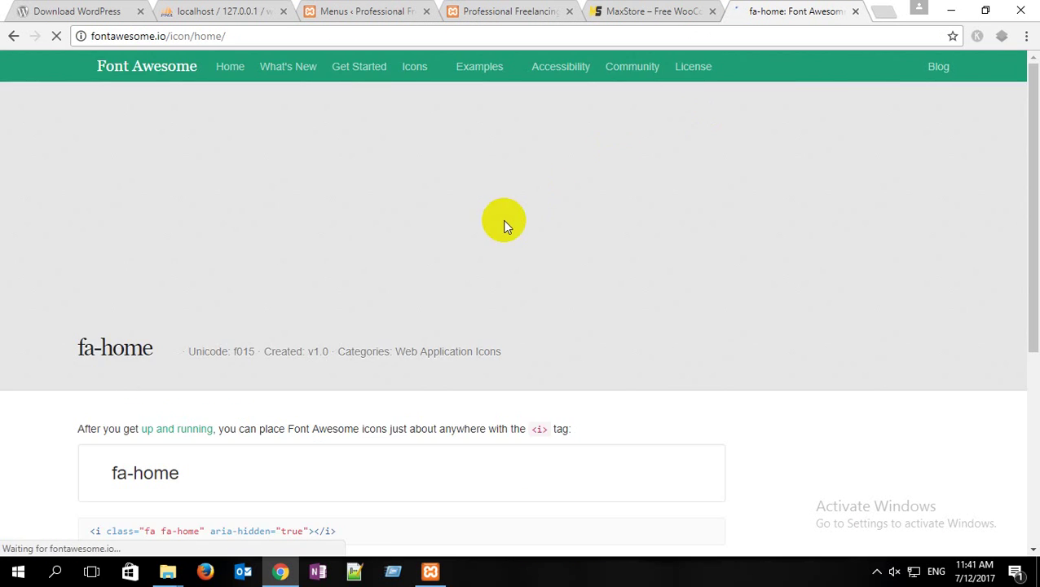
scroll(244, 348, down, 5)
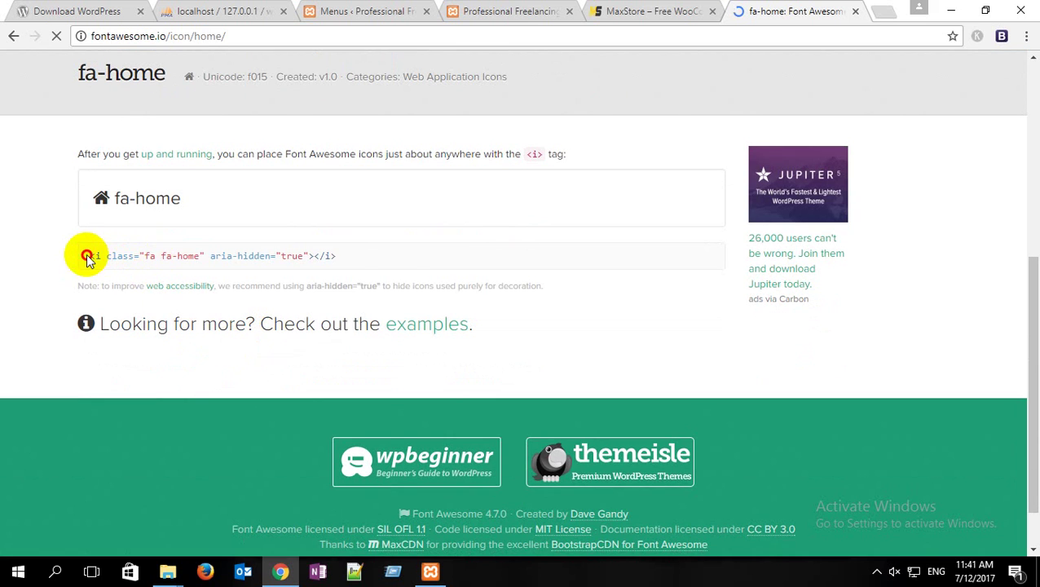
drag(85, 255, 356, 256)
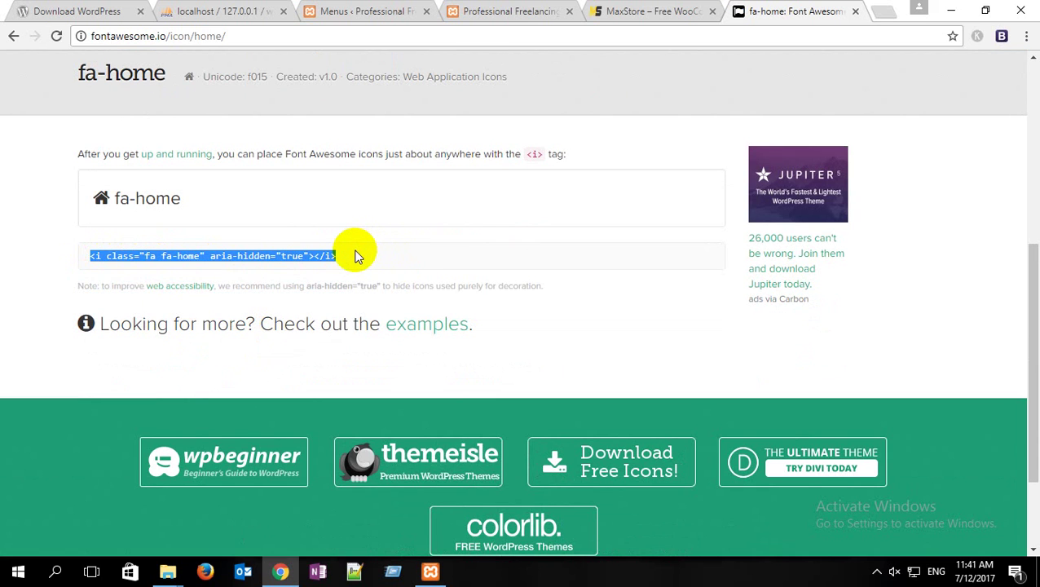
click(356, 255)
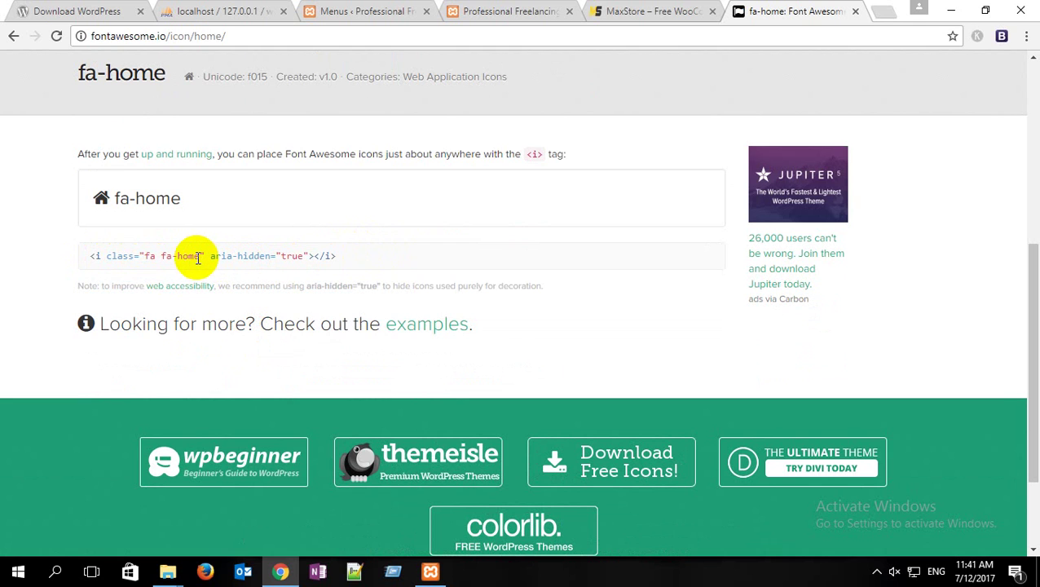
drag(199, 256, 146, 263)
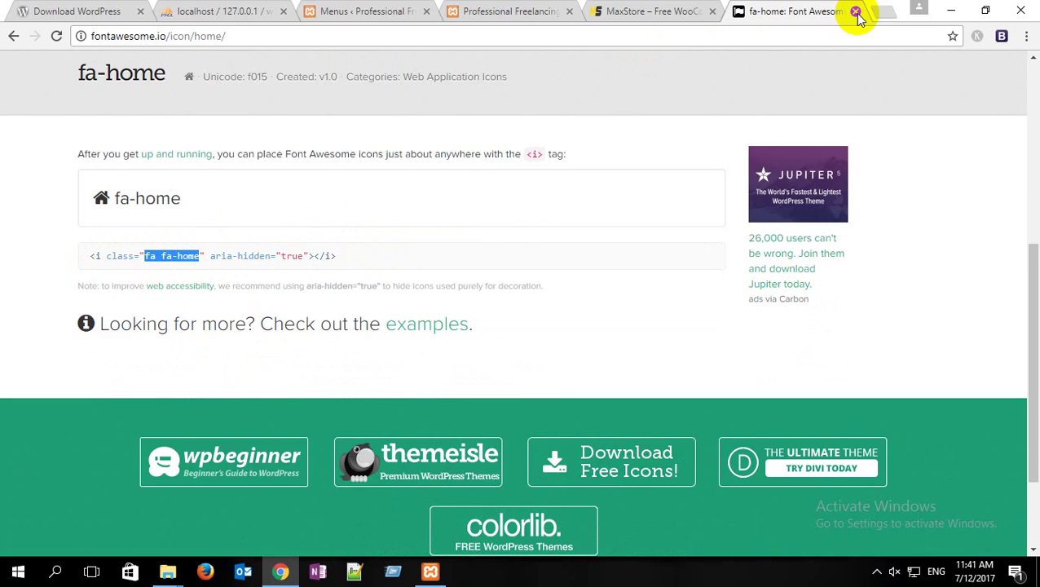
click(856, 12)
Step: Enable the CSS Classes field for menu items via Screen Options
click(375, 12)
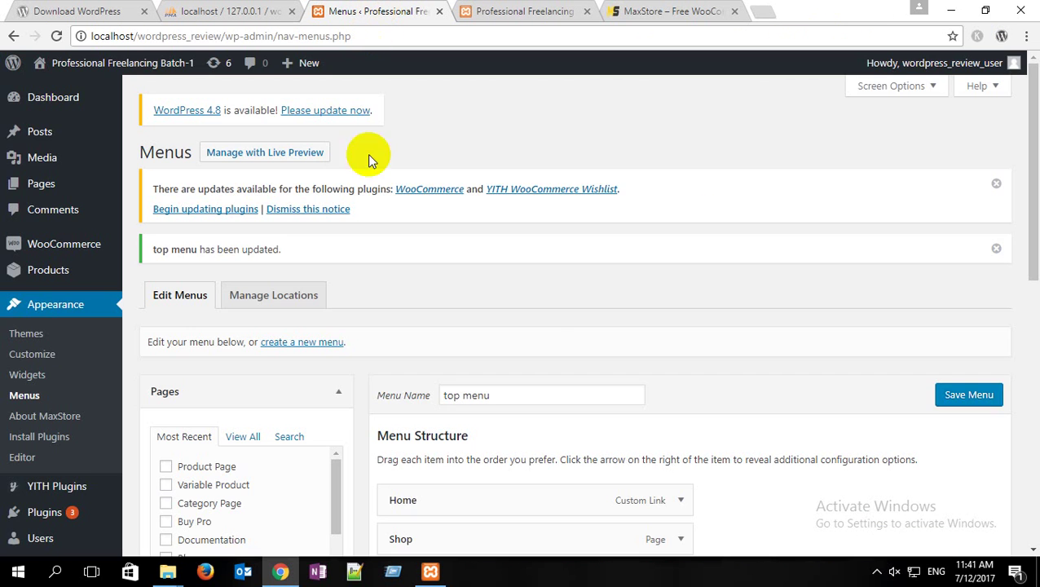
scroll(541, 326, down, 3)
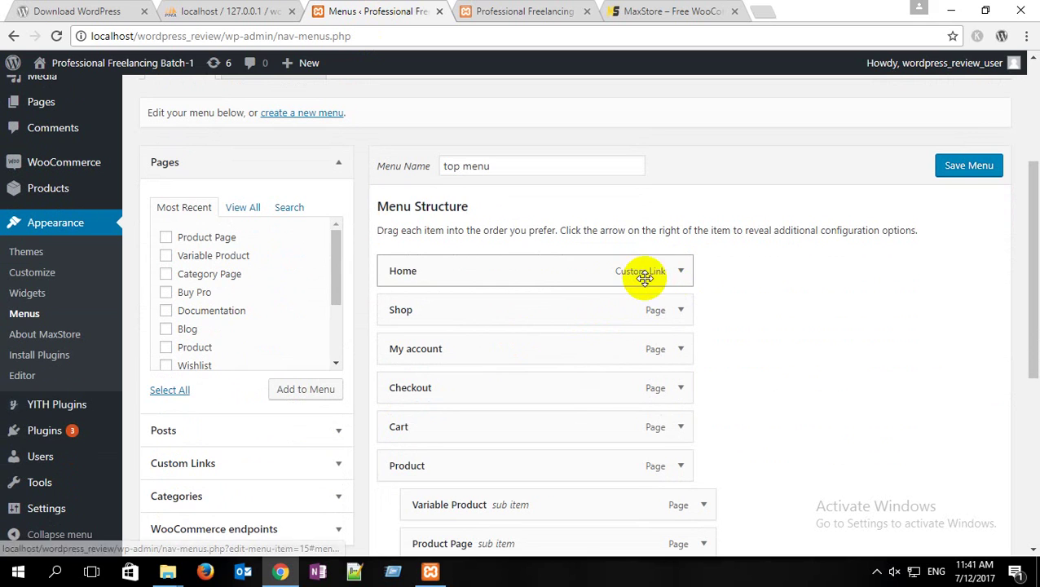
click(683, 271)
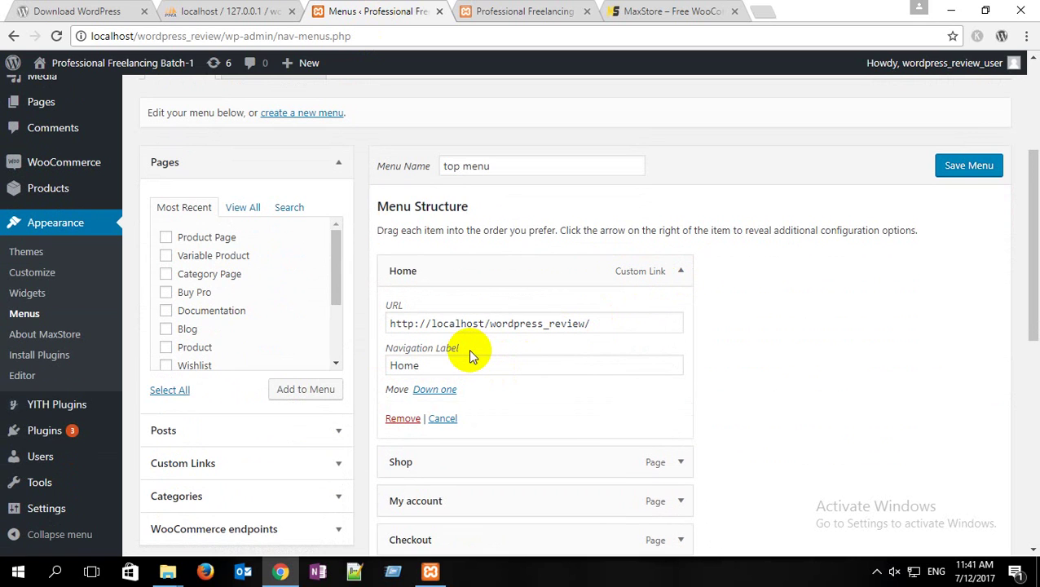
click(681, 270)
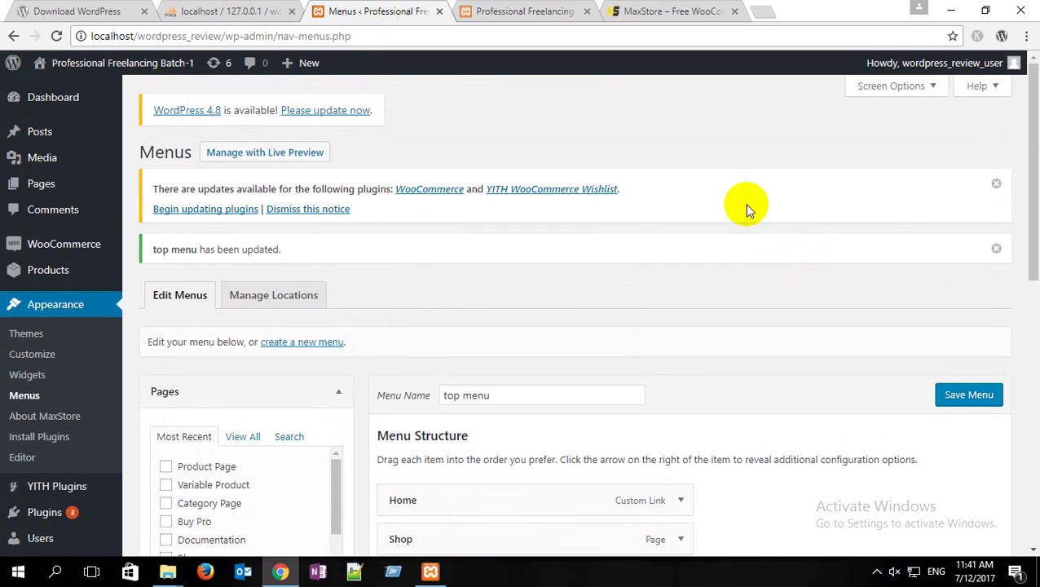
click(896, 86)
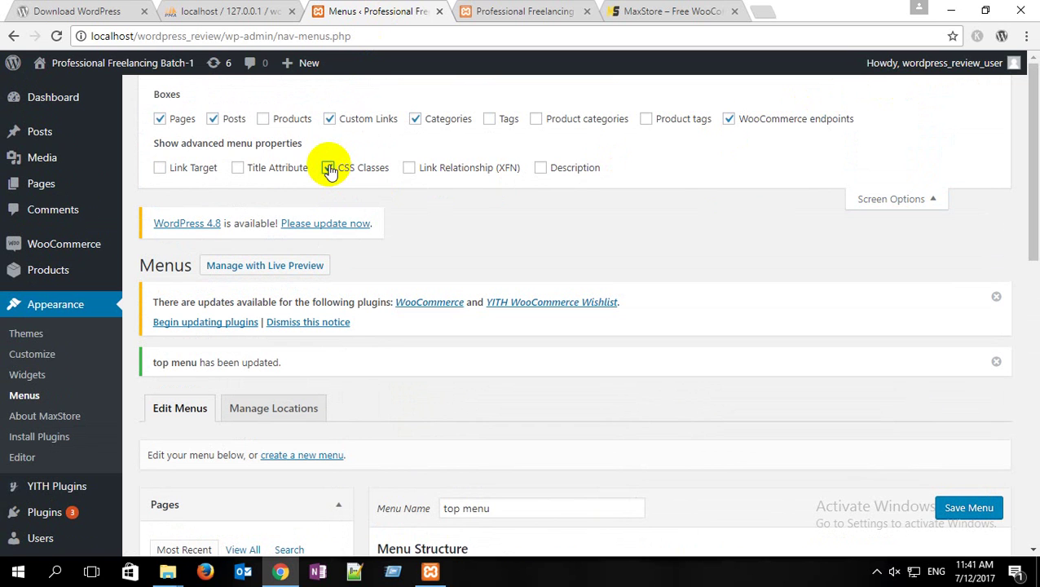
scroll(677, 249, down, 5)
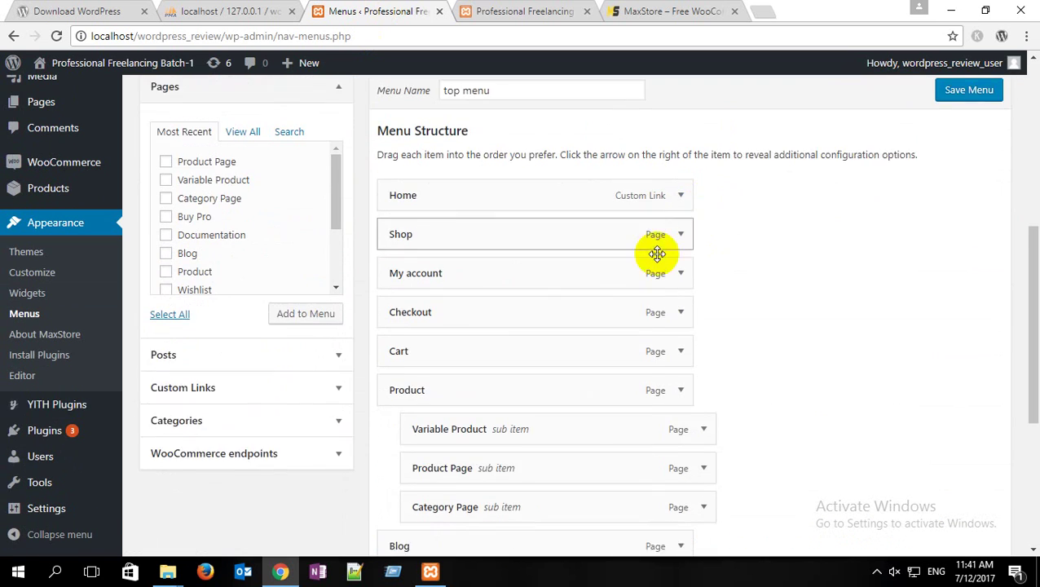
Step: Enter 'fa fa-home' in the Home item's CSS Classes field and save the menu
click(681, 155)
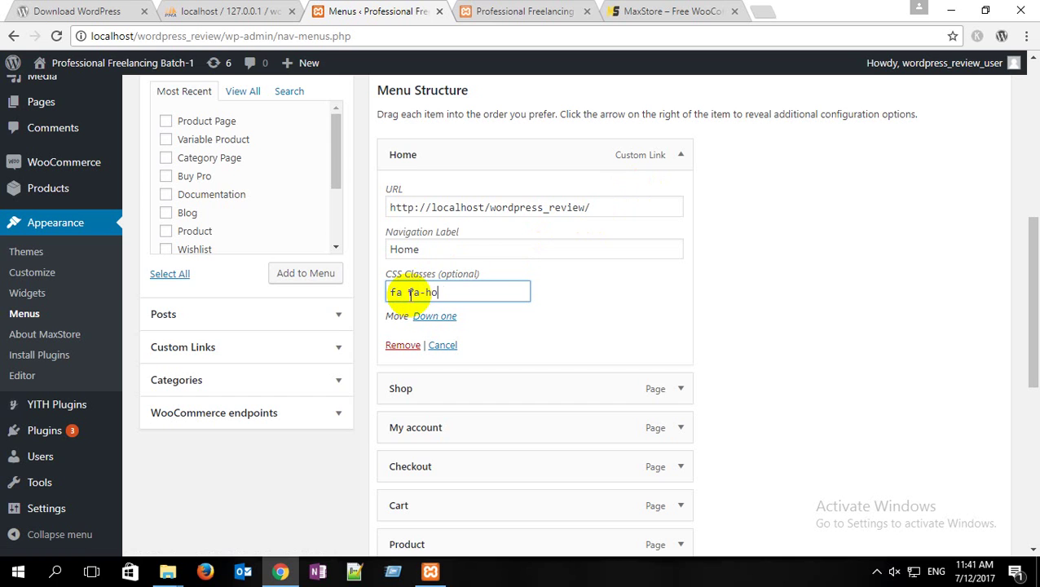
scroll(825, 258, down, 5)
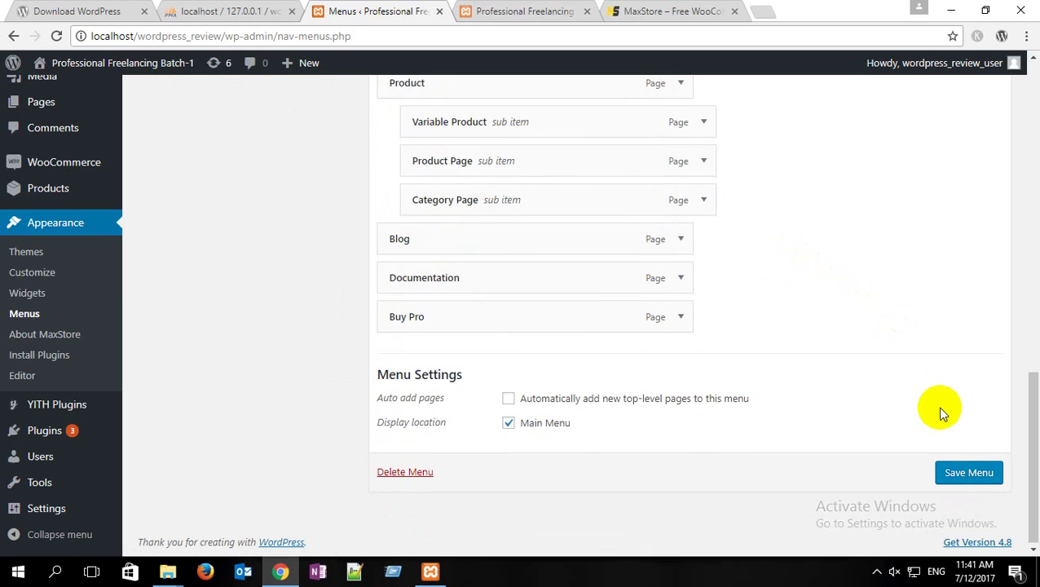
scroll(937, 406, up, 2)
scroll(785, 332, up, 3)
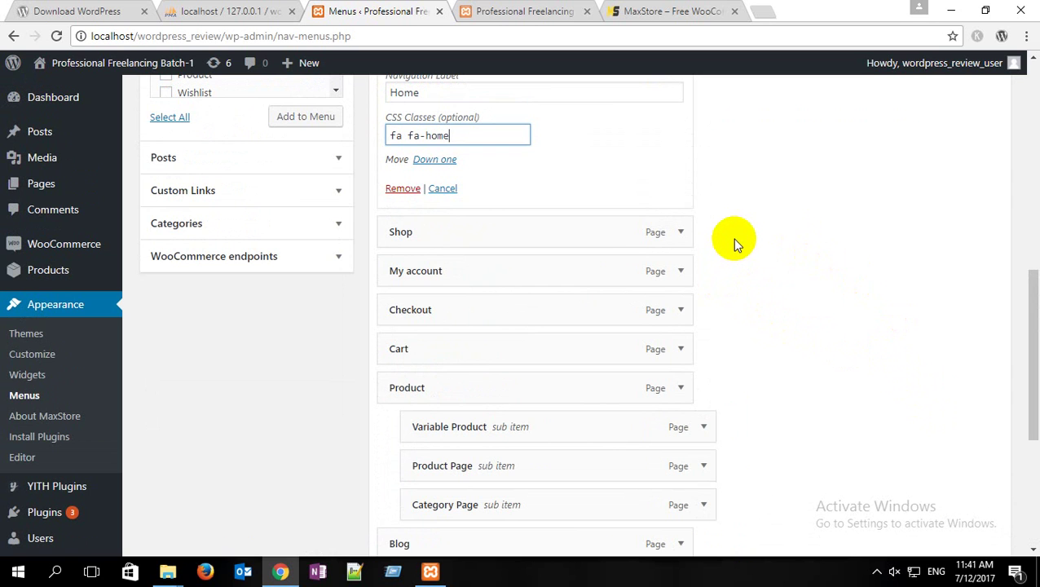
scroll(775, 187, down, 5)
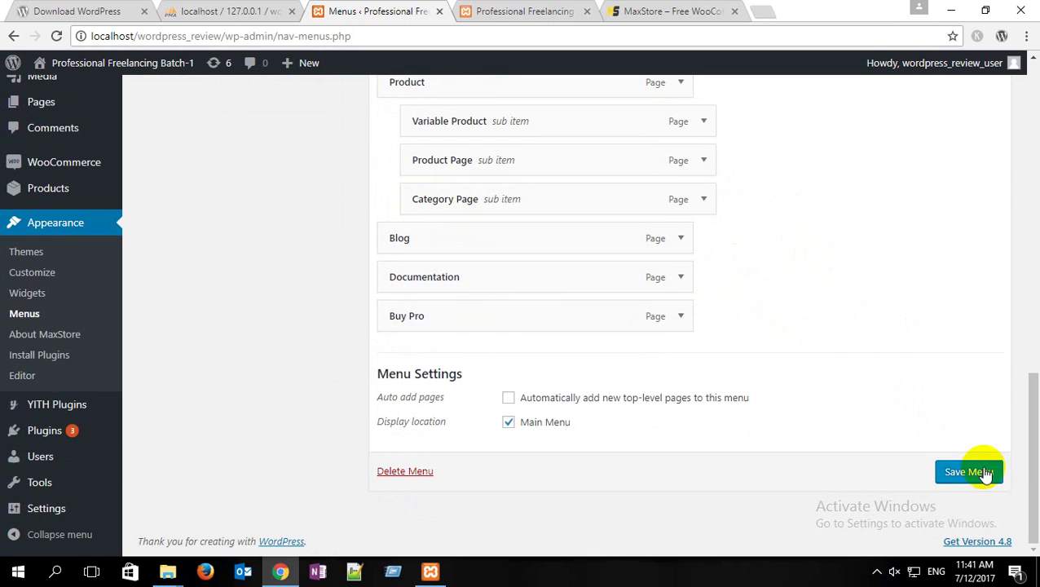
click(970, 471)
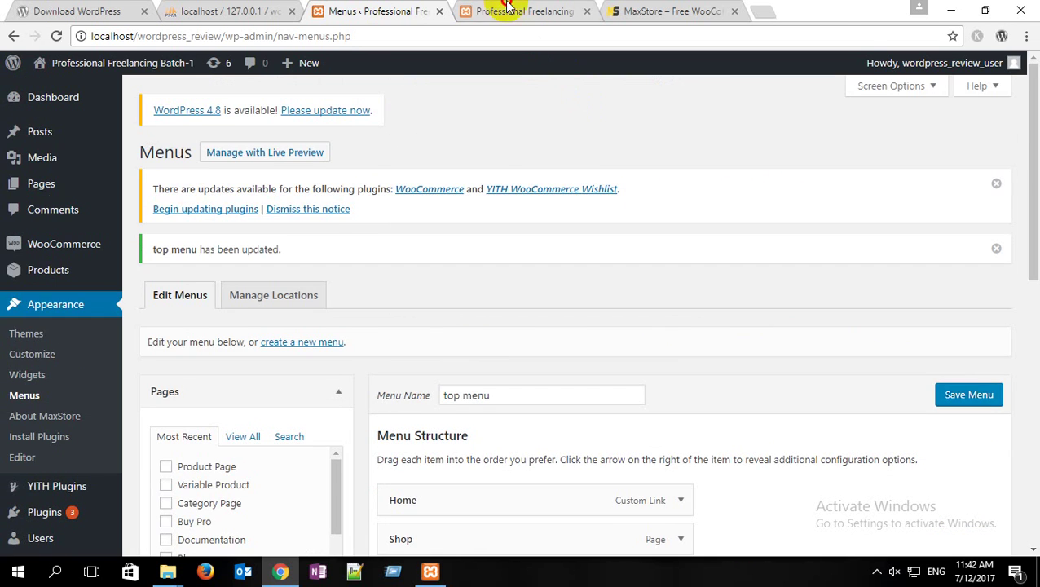
click(481, 11)
click(56, 36)
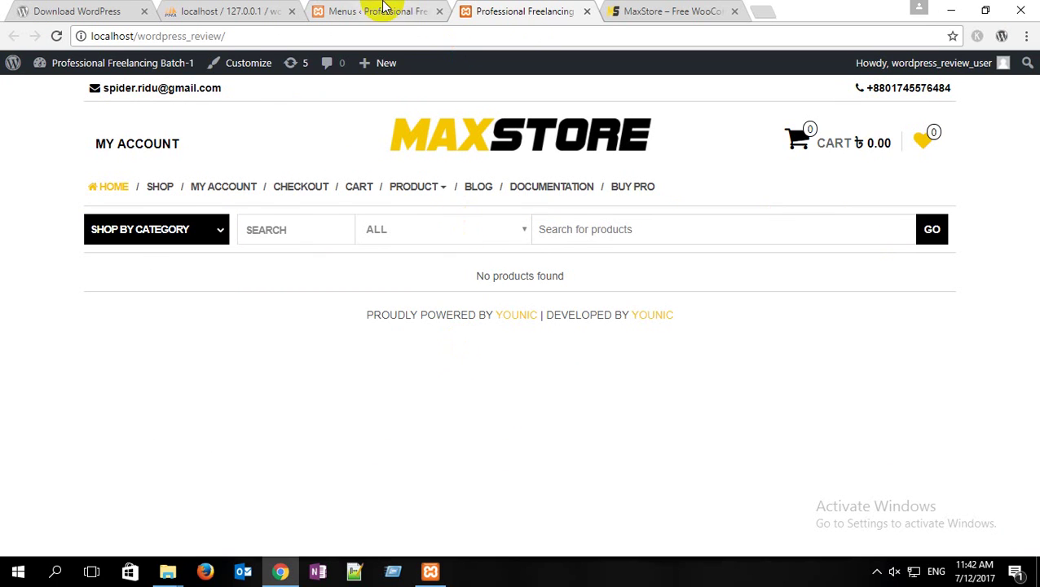
click(376, 11)
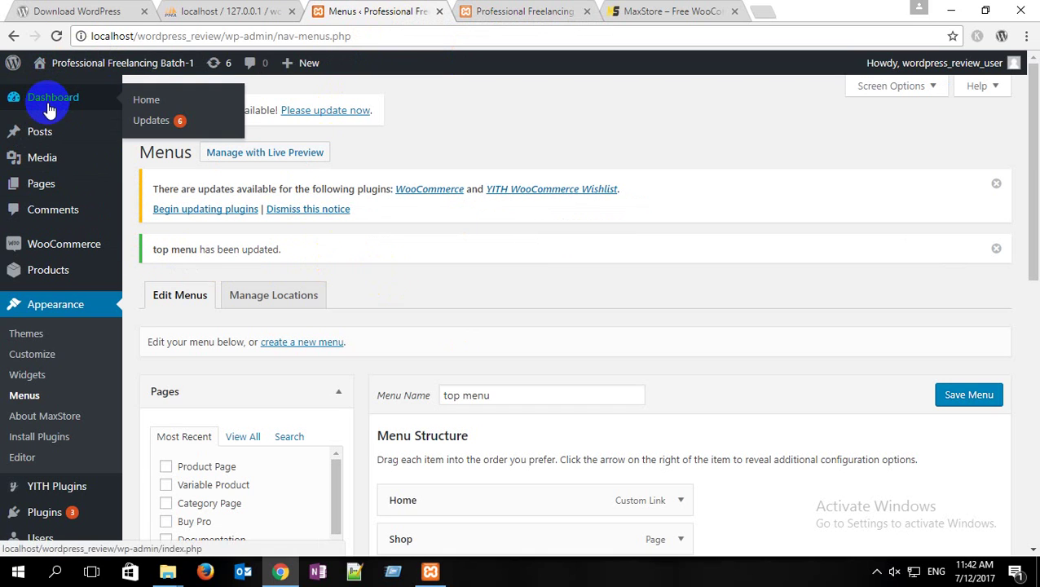
mouse_move(29, 280)
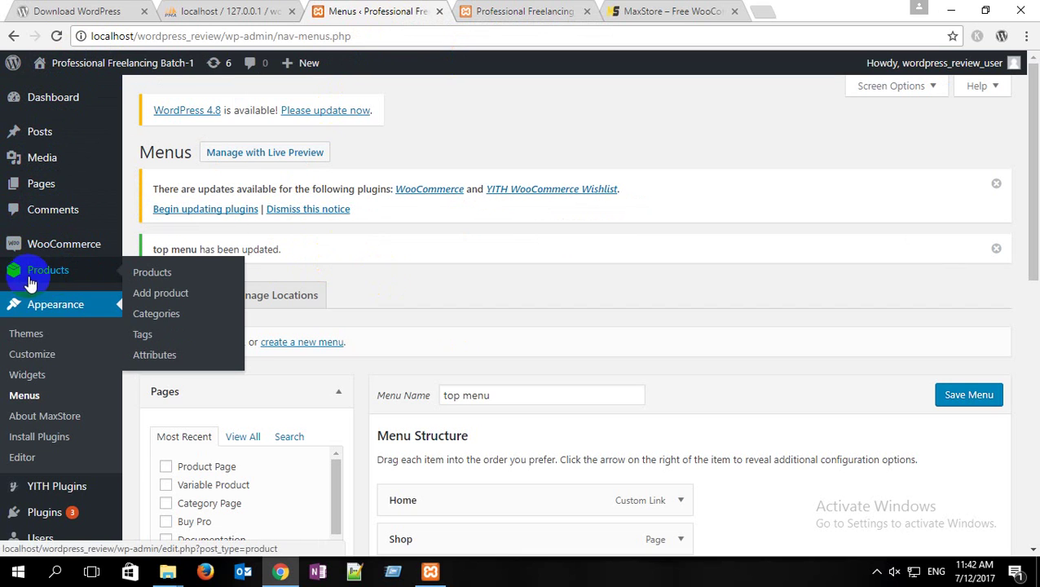
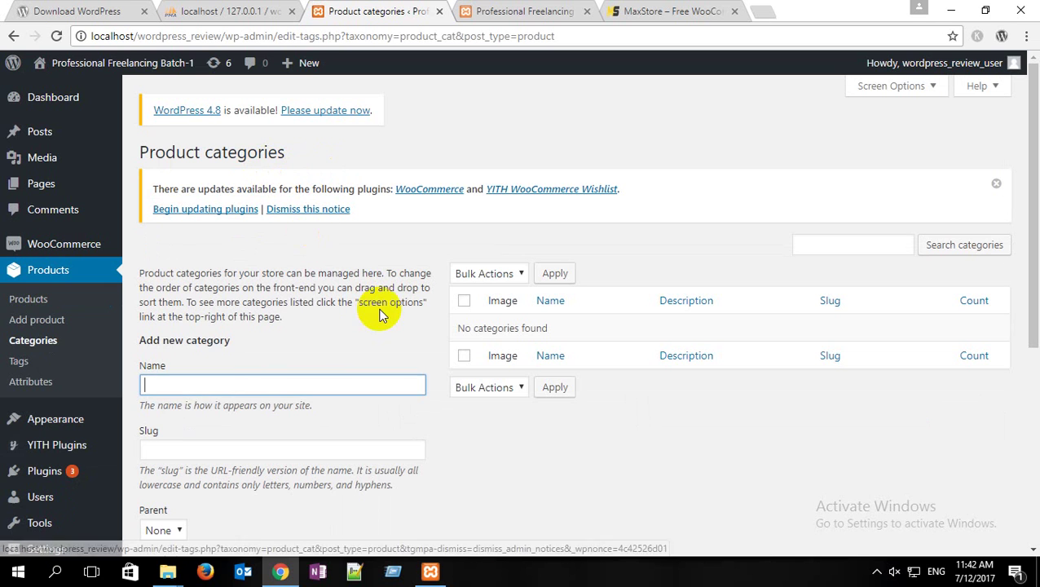
Step: Cancel choosing a category thumbnail and minimize the browser and file windows to reveal the desktop
scroll(220, 522, down, 4)
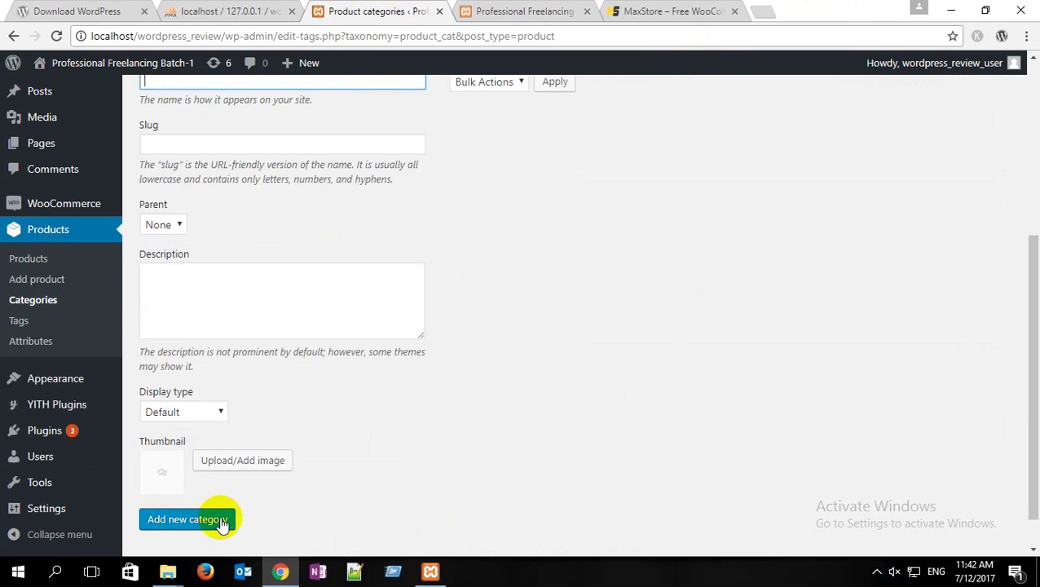
scroll(237, 473, down, 1)
click(251, 420)
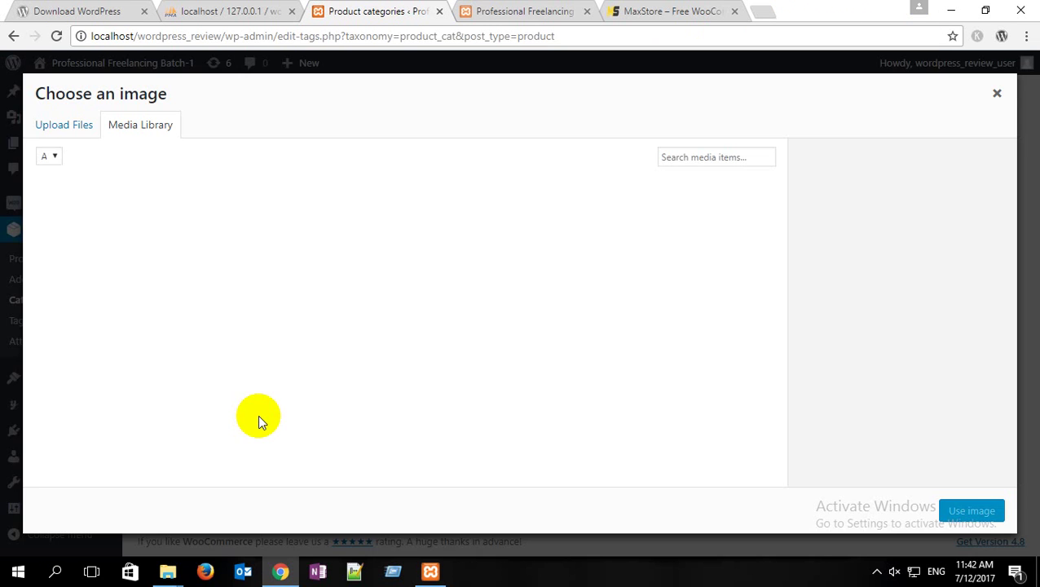
click(71, 125)
click(479, 331)
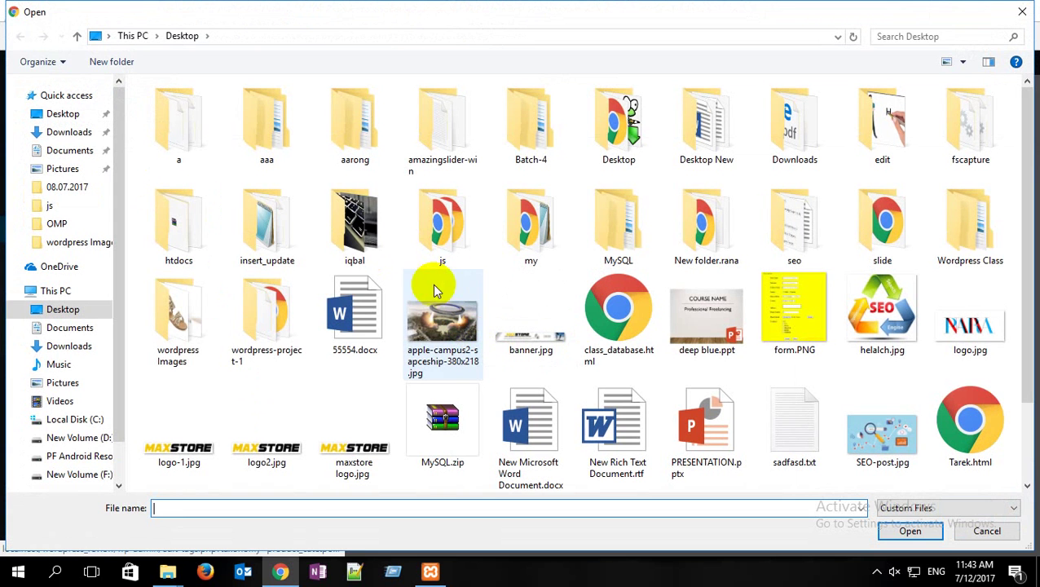
click(1020, 13)
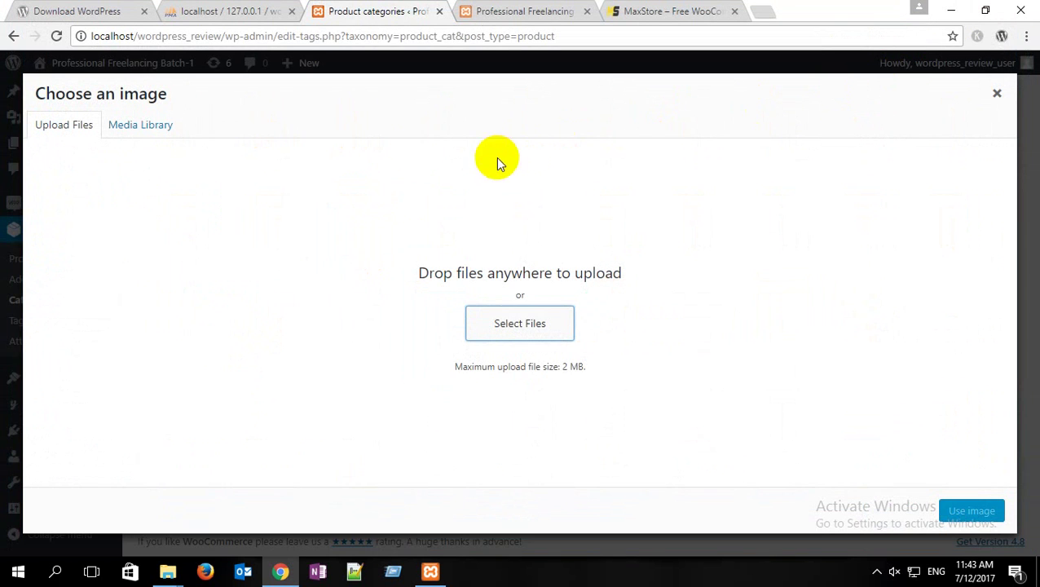
click(995, 93)
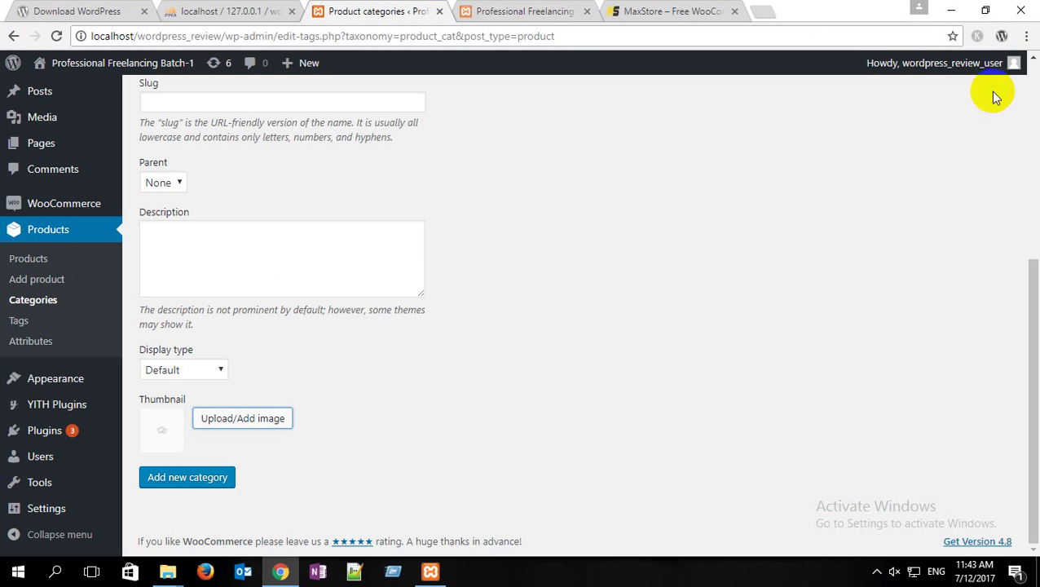
click(956, 12)
click(947, 8)
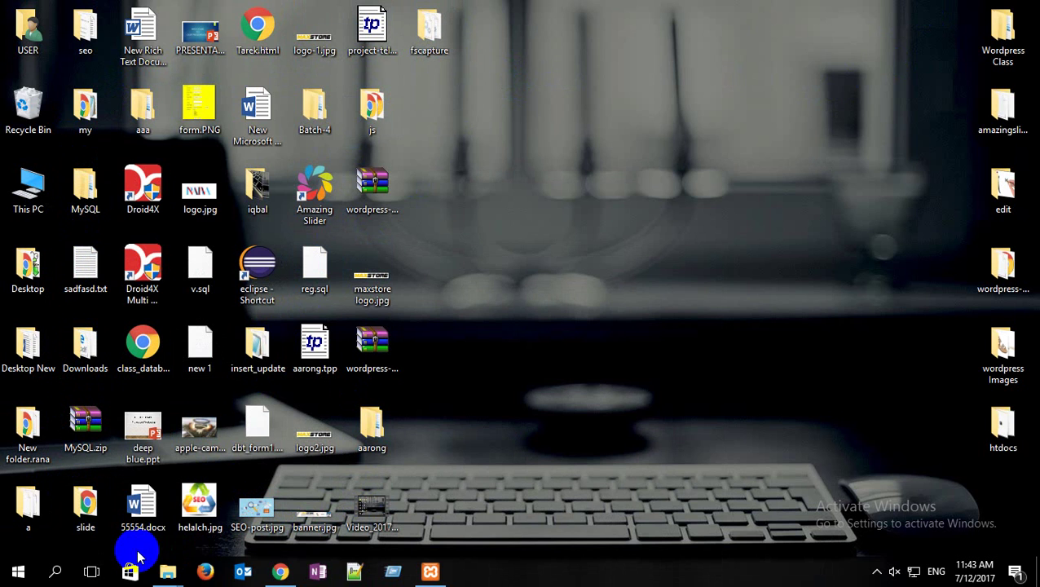
Step: Briefly check the browser, then open and close the desktop's wordpress Images folder
click(280, 572)
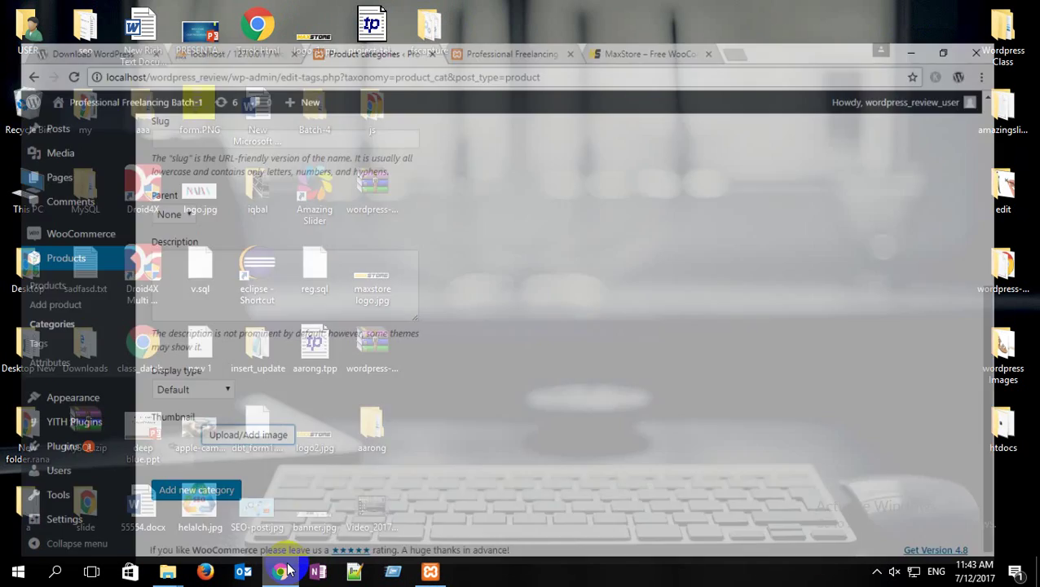
mouse_move(97, 207)
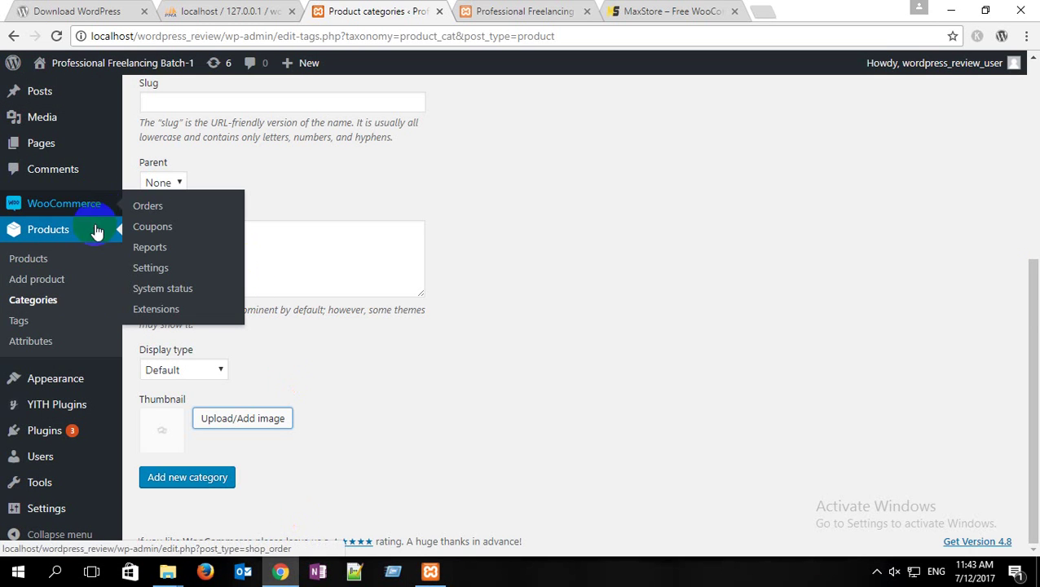
mouse_move(90, 380)
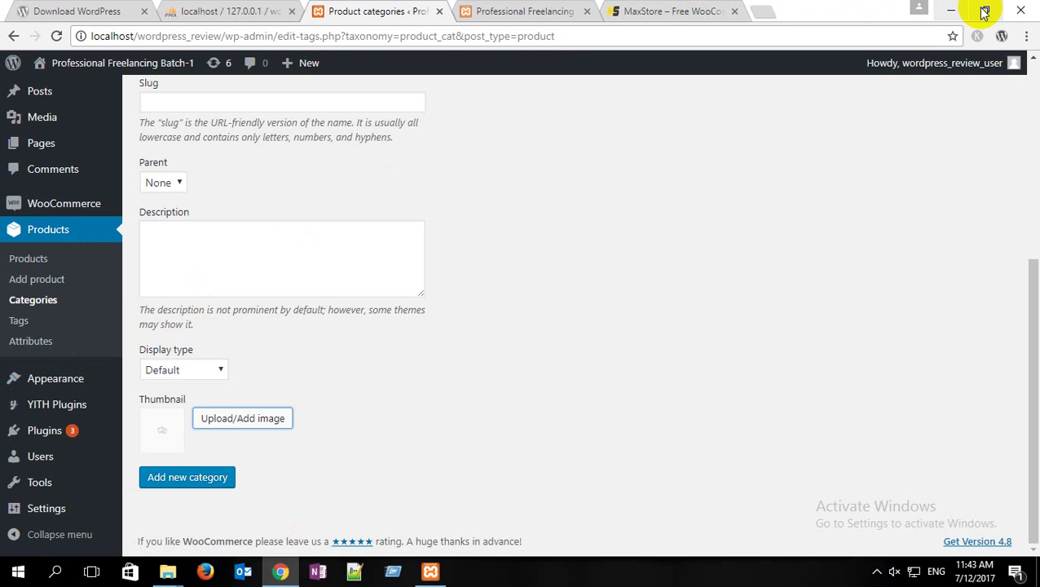
click(950, 10)
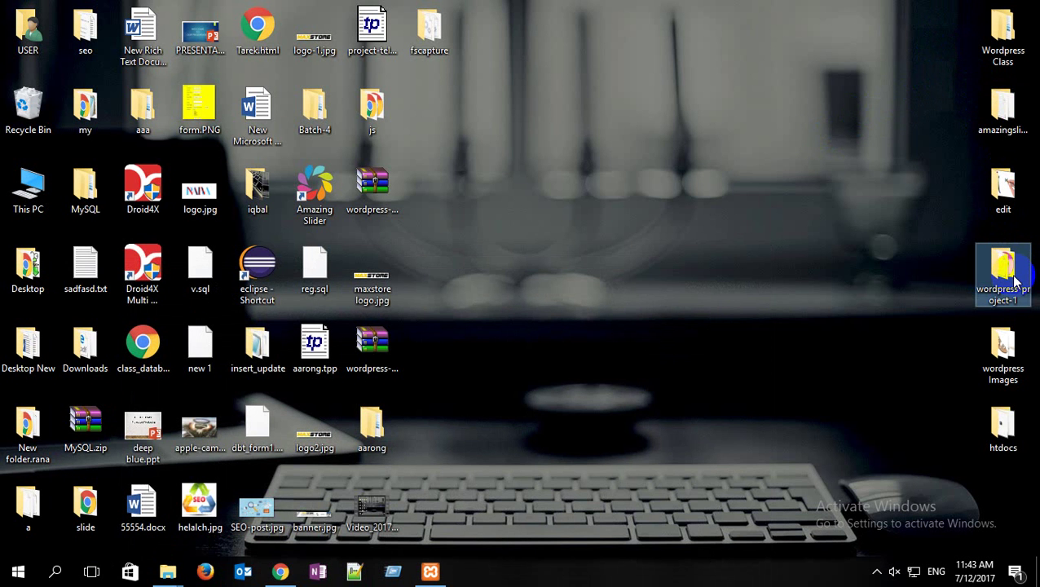
click(1008, 349)
double_click(1007, 349)
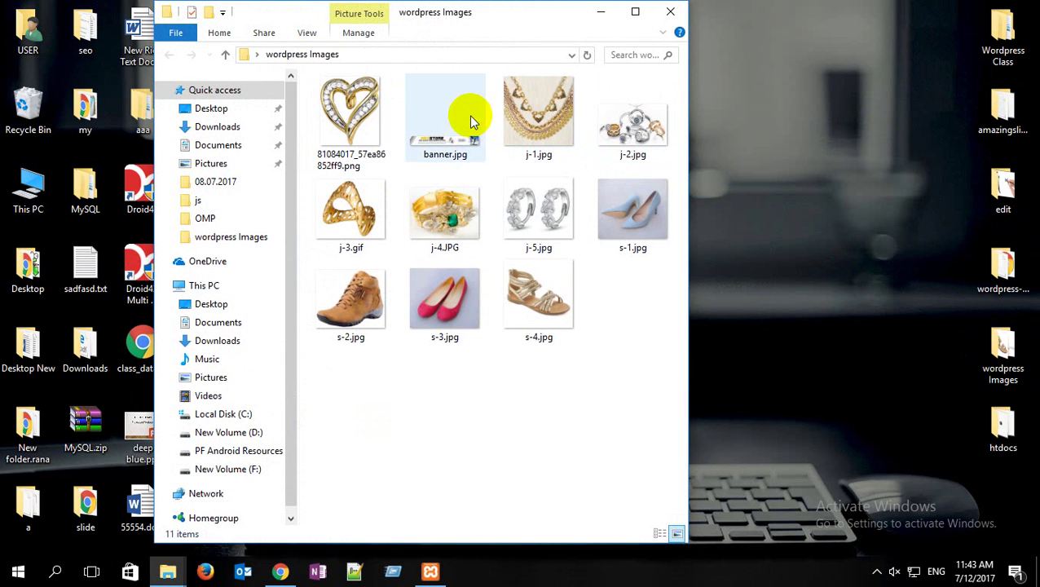
click(670, 11)
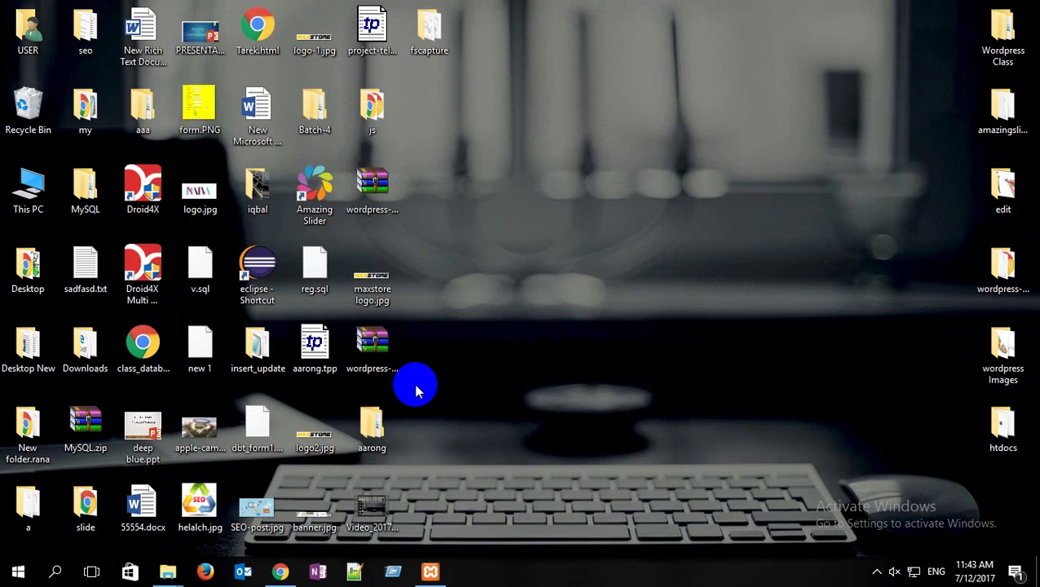
Step: Focus the new category's Name field, then review the wordpress Images photos again and close the folder
click(280, 568)
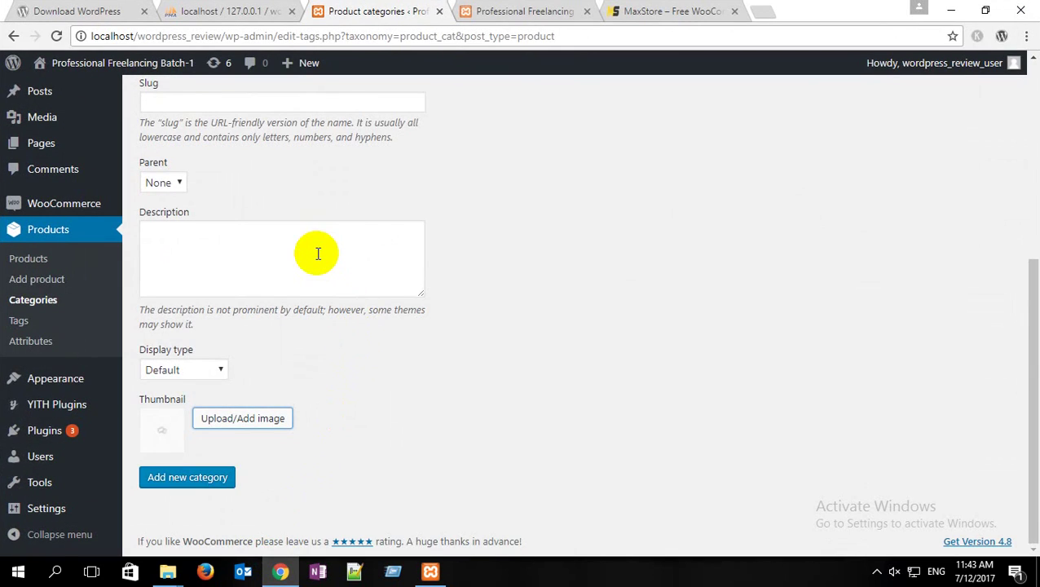
scroll(314, 249, up, 5)
scroll(244, 289, down, 2)
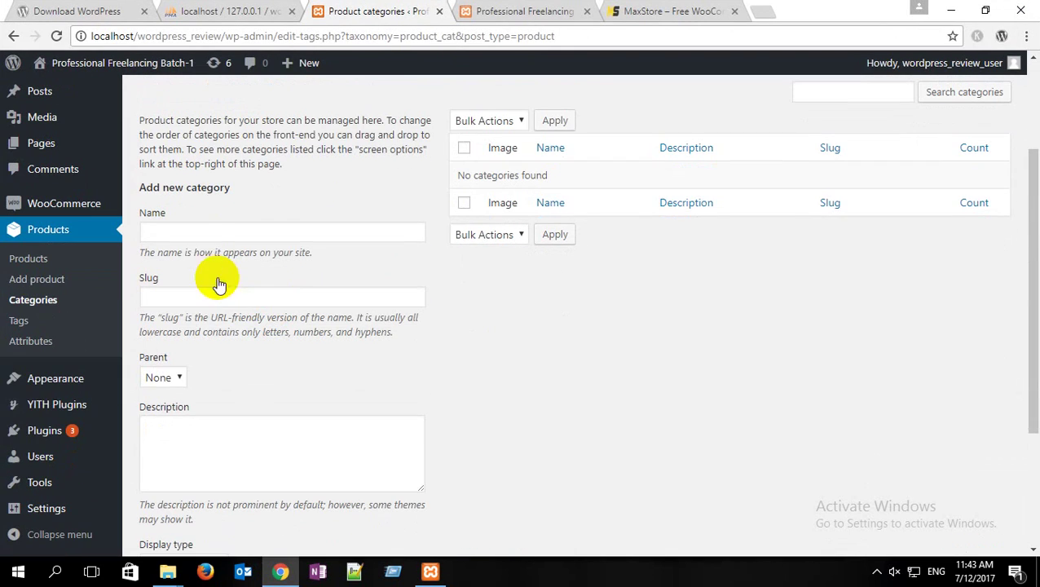
click(200, 231)
click(951, 10)
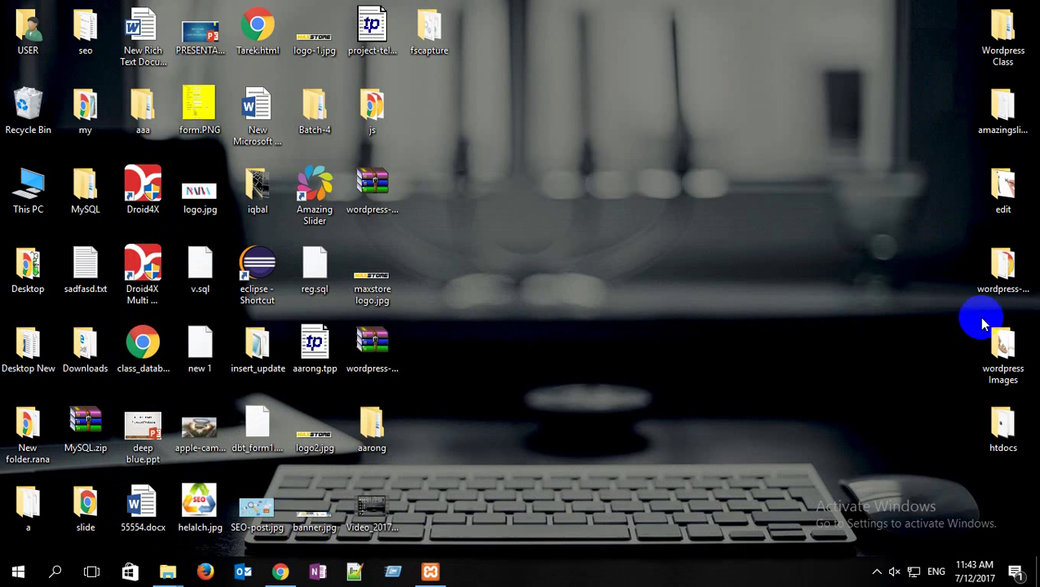
double_click(1011, 377)
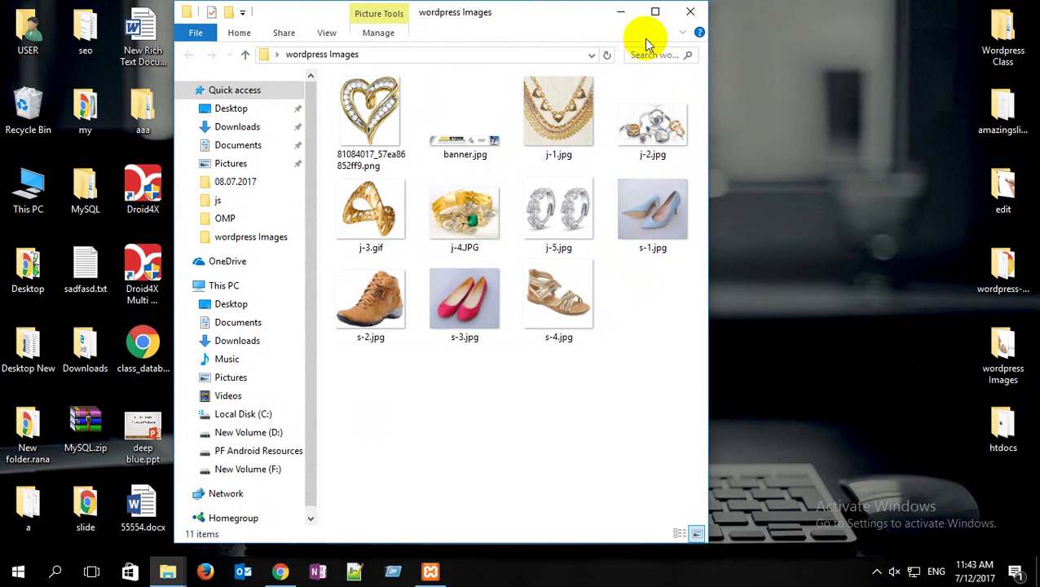
click(689, 13)
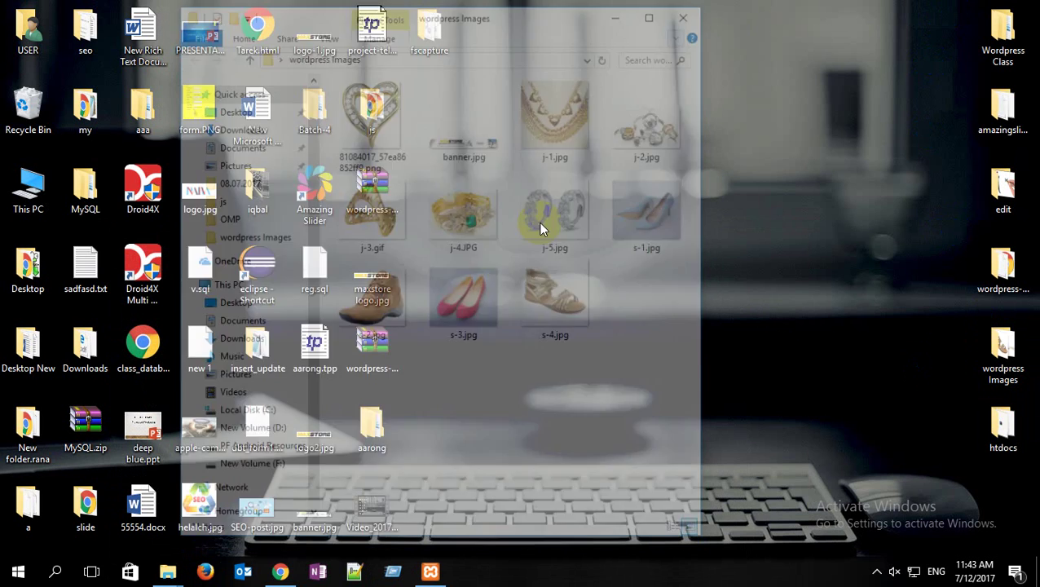
Step: Enter 'Shoe' as both the category name and slug, then focus the Description box
click(279, 572)
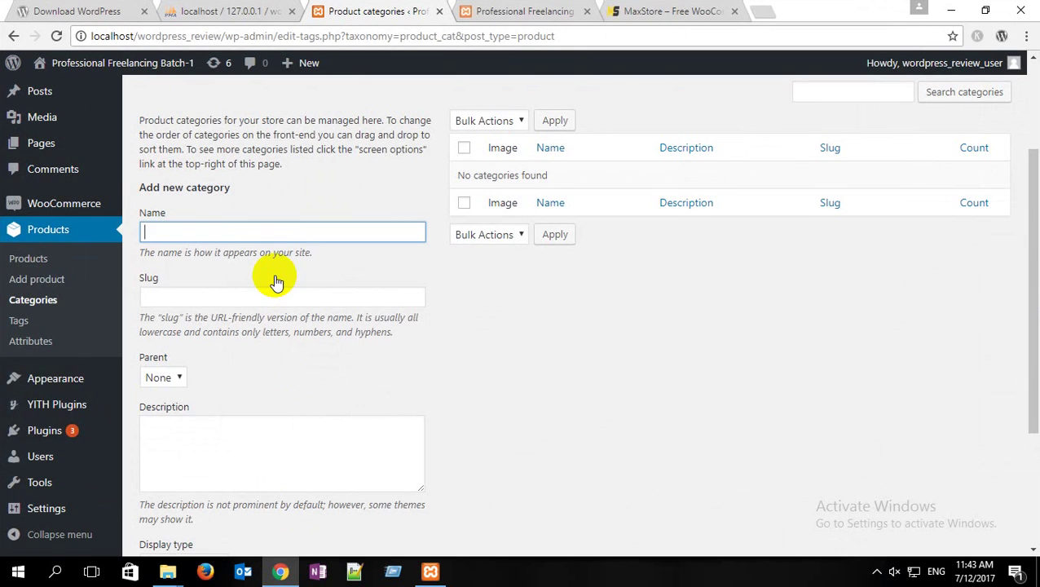
text(Shoe)
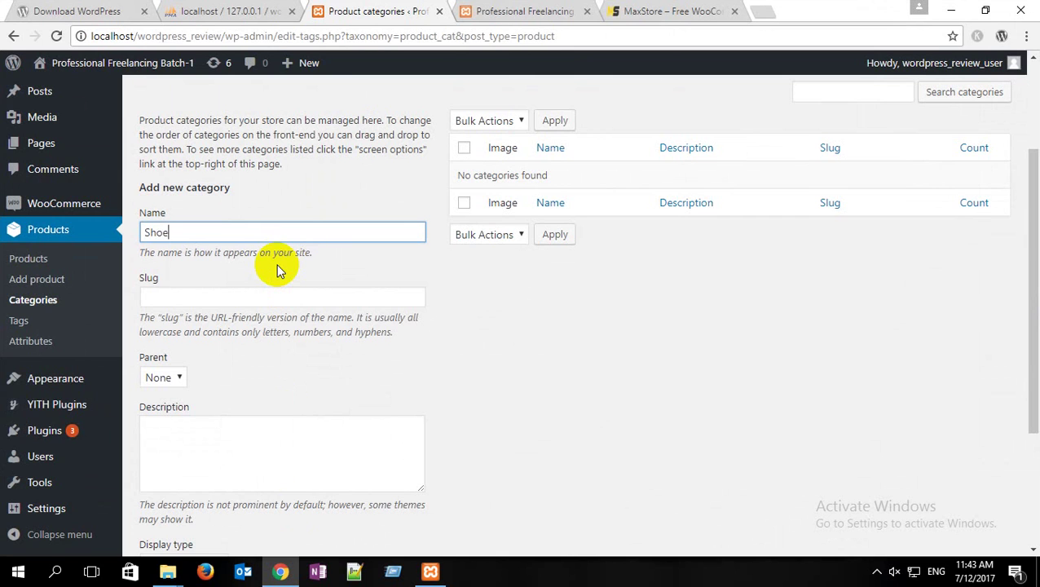
click(209, 299)
double_click(153, 232)
key(ctrl+c)
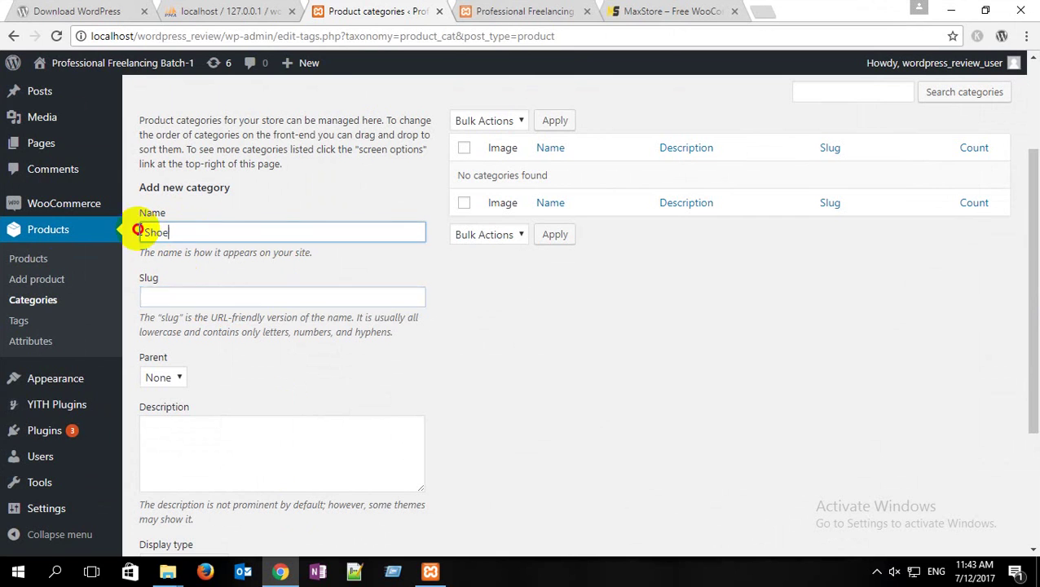
click(191, 298)
key(ctrl+v)
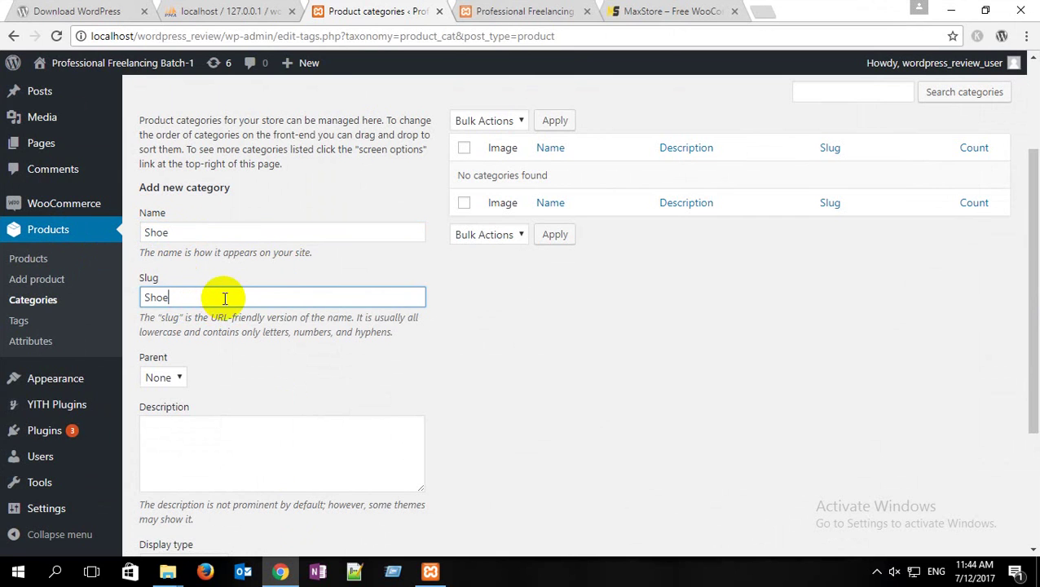
scroll(224, 301, down, 1)
scroll(223, 302, down, 1)
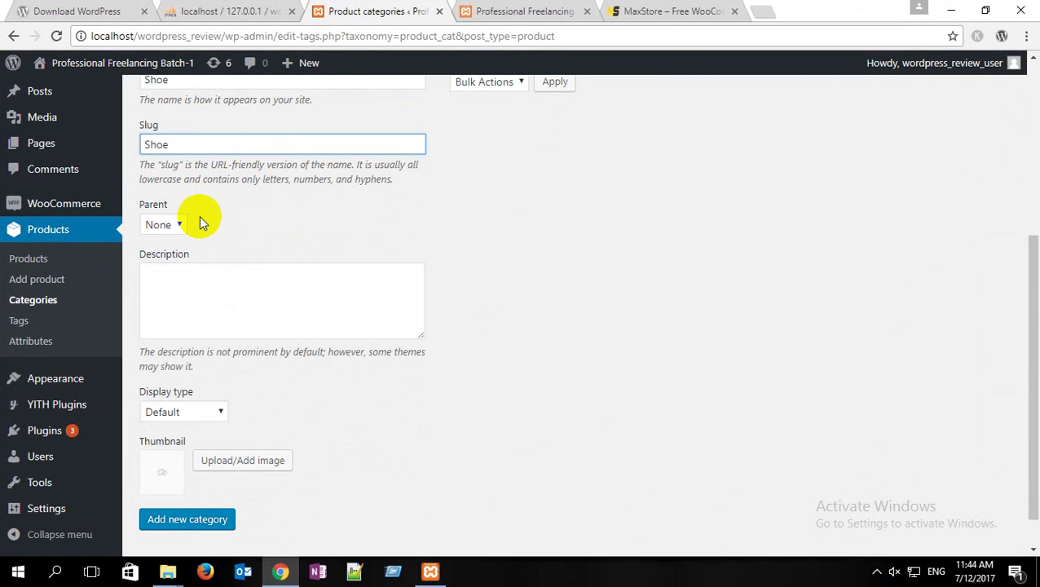
scroll(201, 222, down, 1)
click(167, 231)
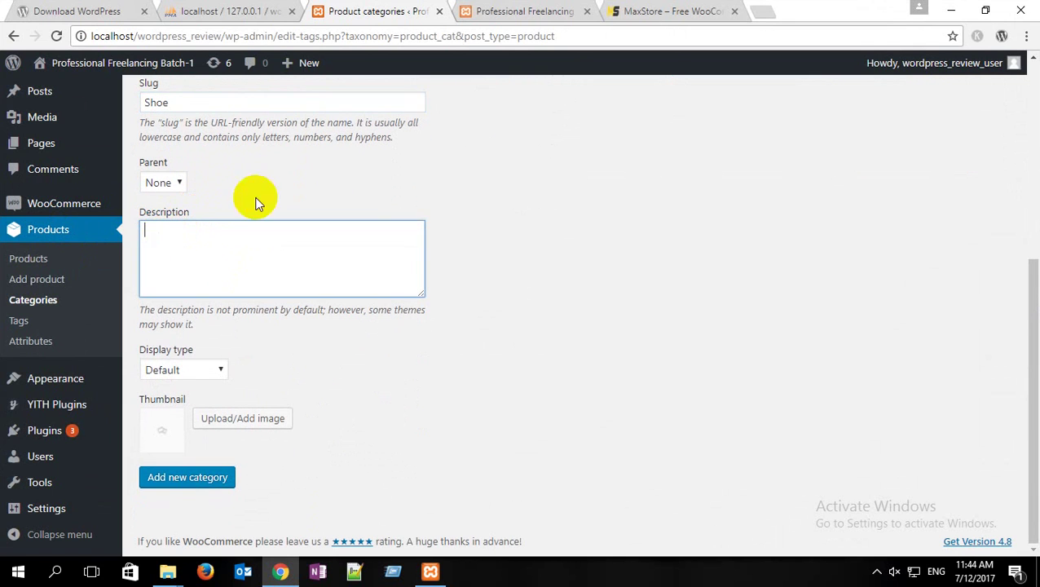
Step: In a new tab, search Google for 'shoes description' and copy the Wikipedia snippet defining a shoe
click(760, 13)
text(shoe)
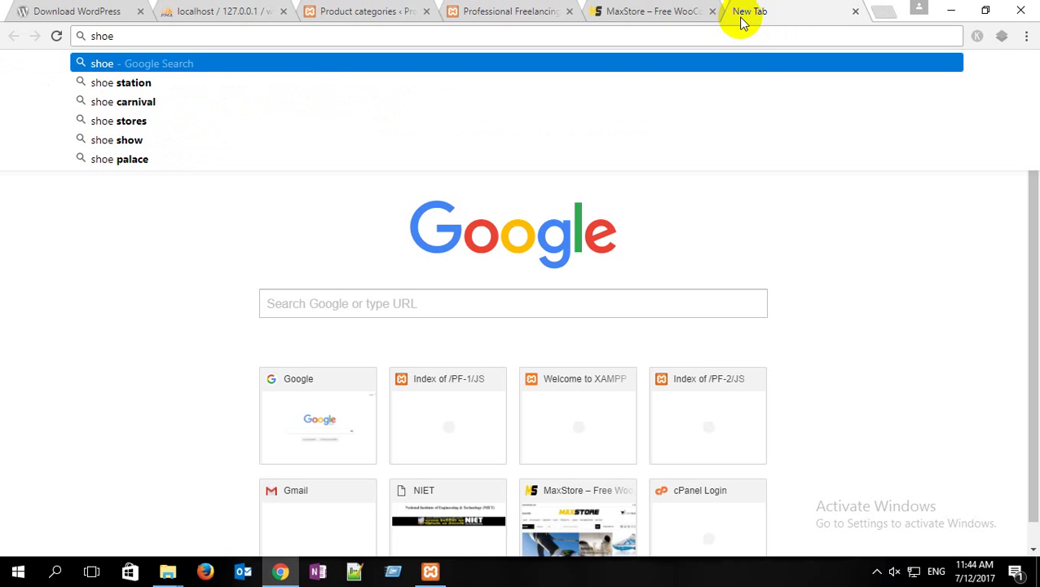
key(BackSpace)
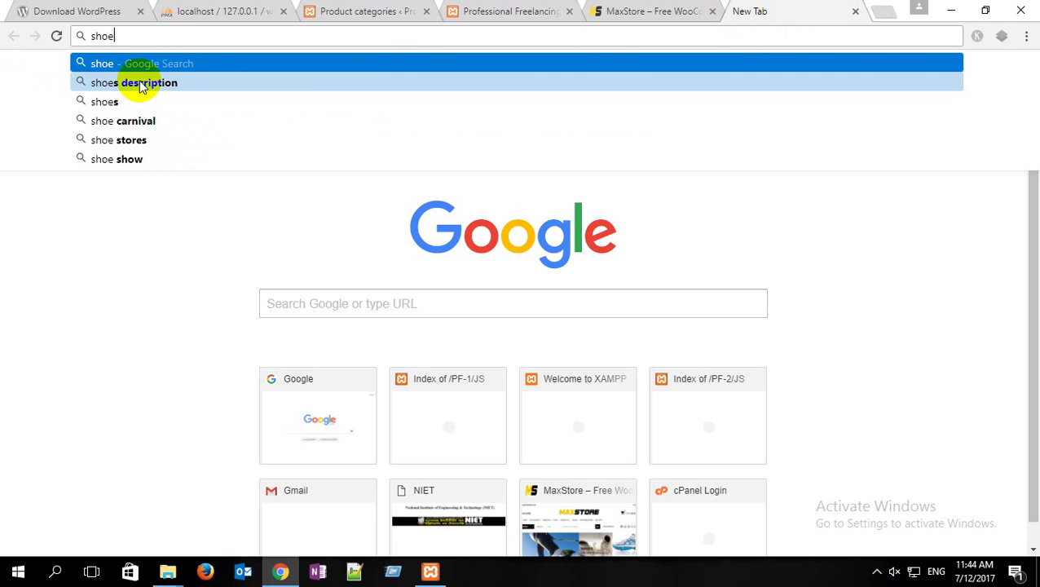
click(135, 83)
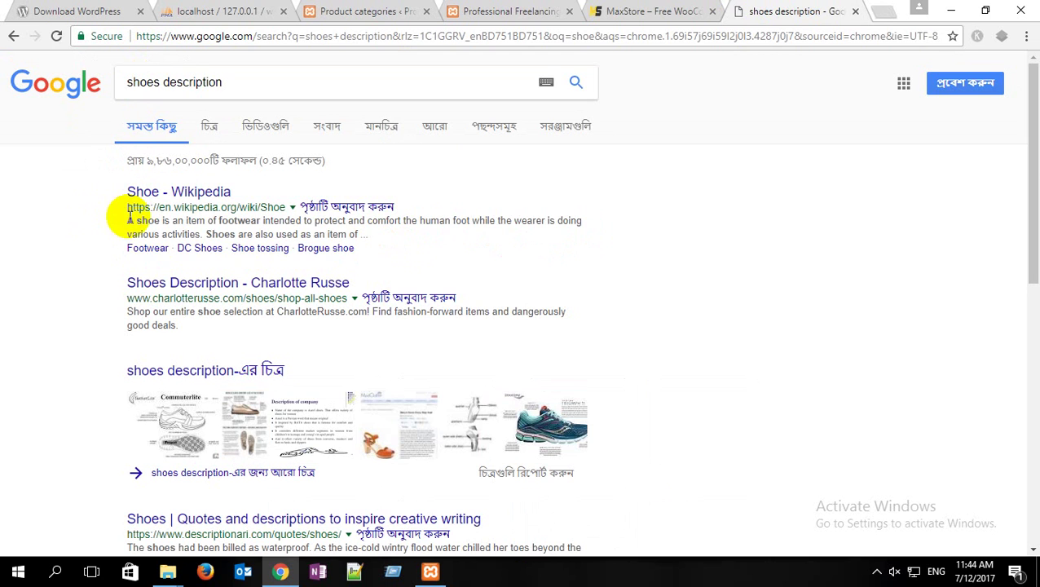
drag(127, 222, 213, 235)
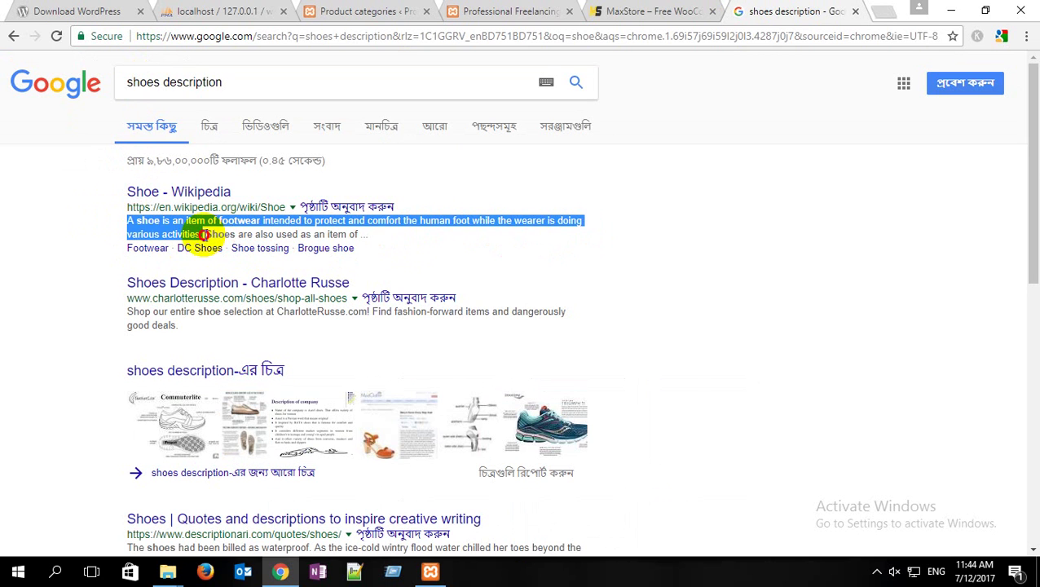
key(ctrl+c)
Step: Paste the copied shoe definition into the Shoe category's Description
click(359, 11)
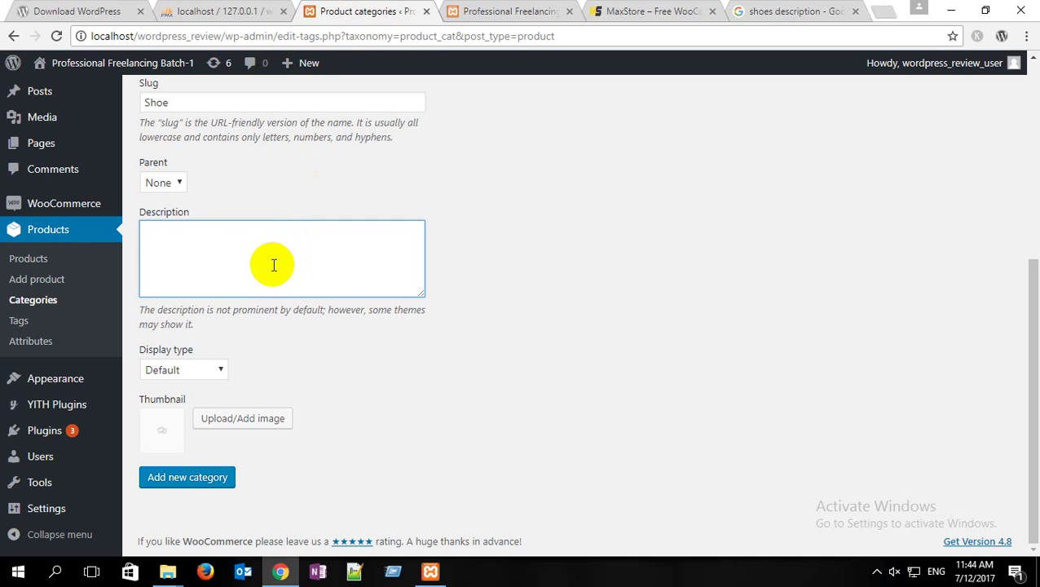
key(ctrl+v)
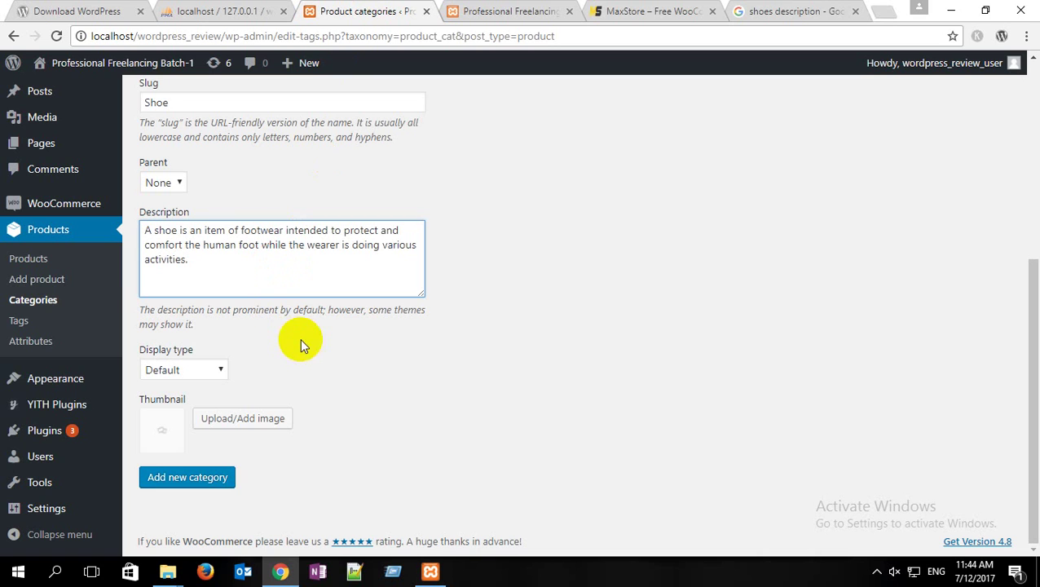
click(335, 331)
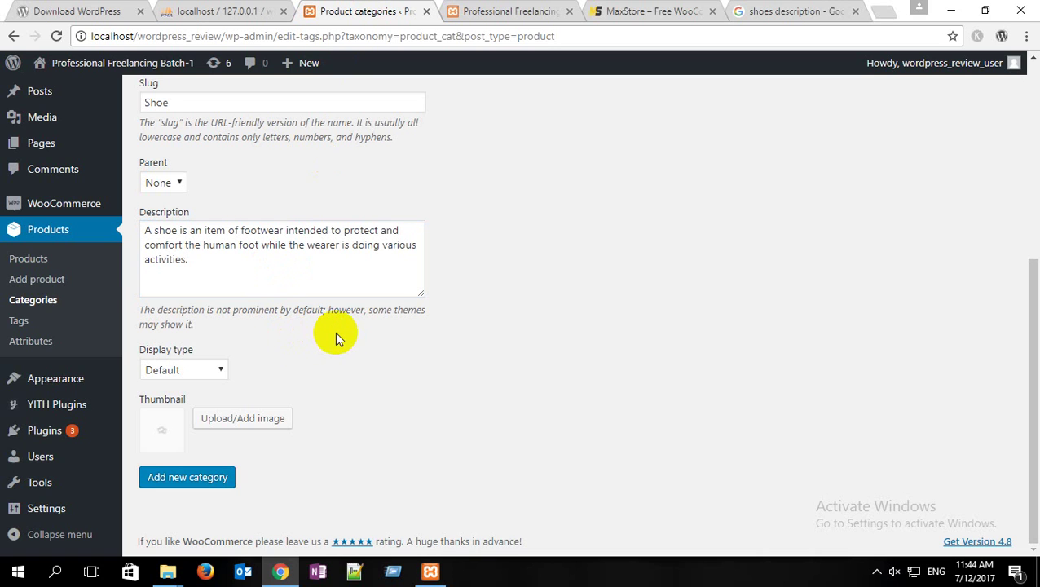
Step: Upload s-2.jpg from wordpress Images as the thumbnail, with title and alt text 'Shoe'
click(256, 421)
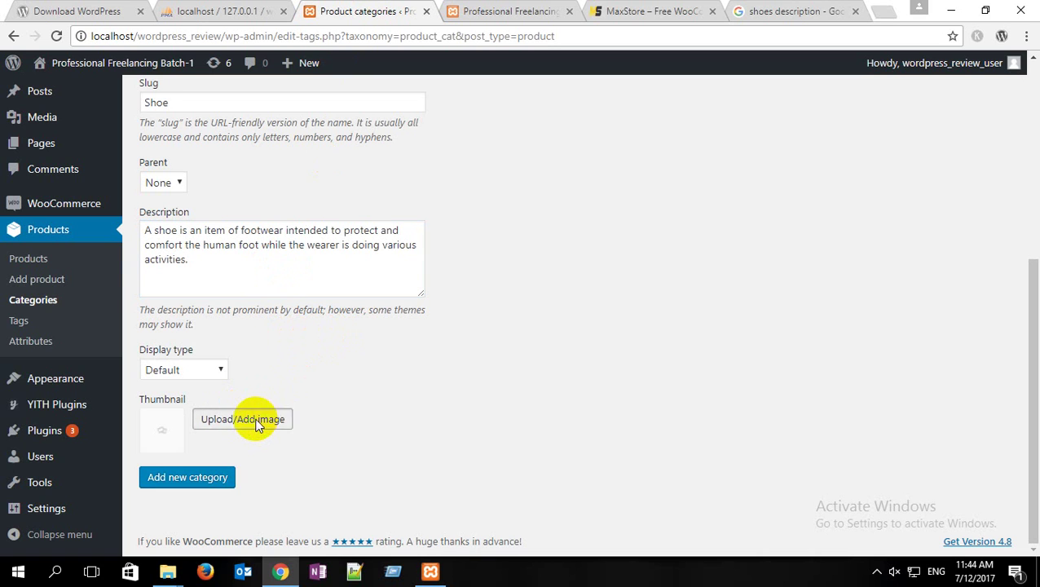
click(542, 327)
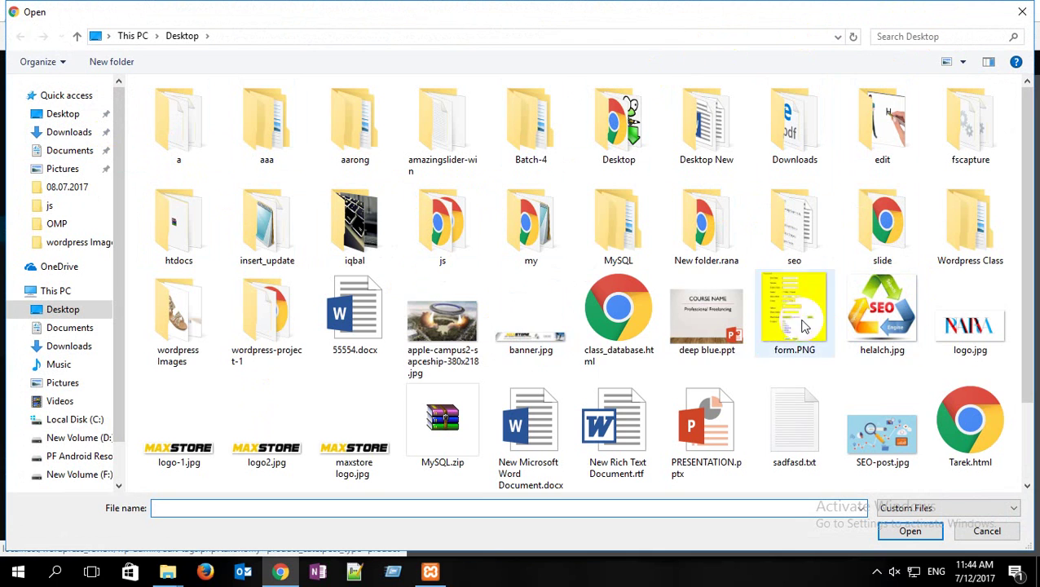
scroll(680, 326, down, 2)
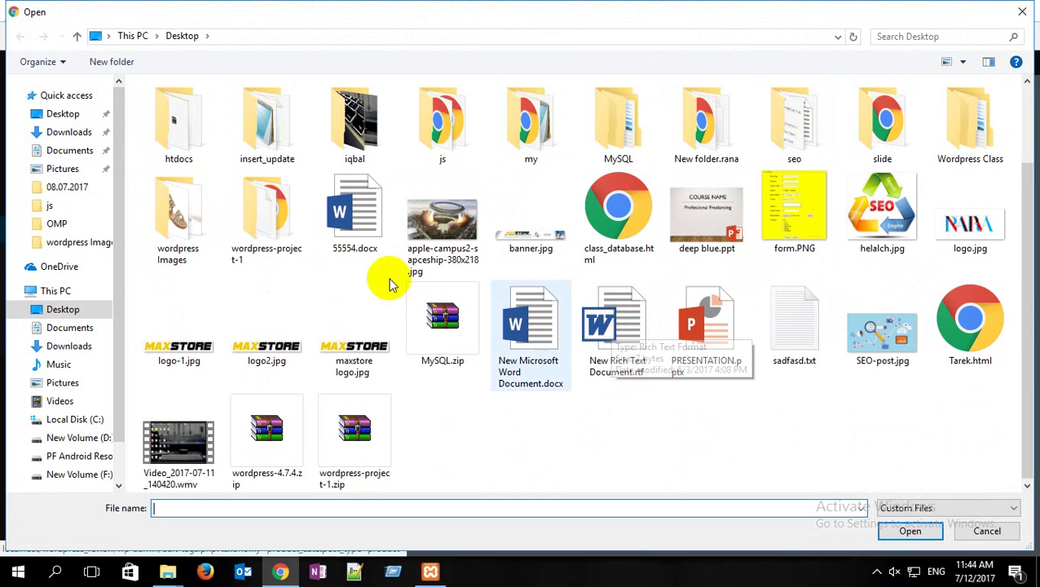
click(64, 114)
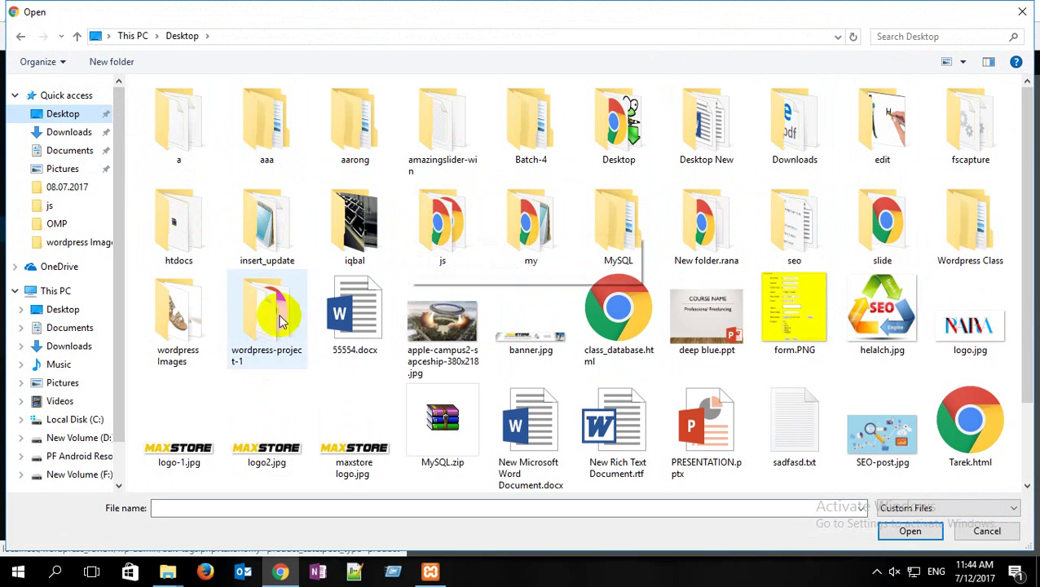
double_click(179, 314)
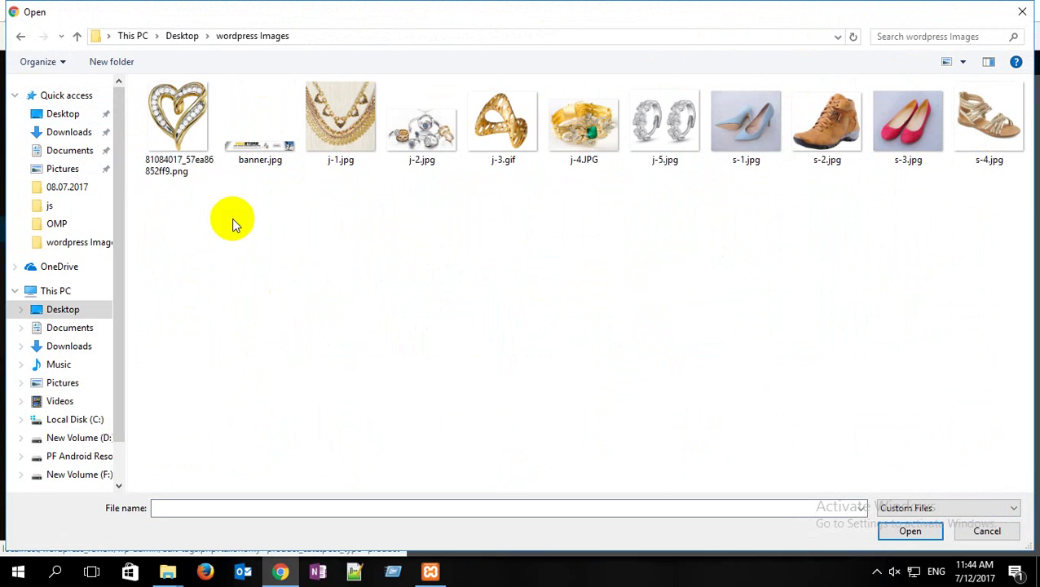
double_click(823, 129)
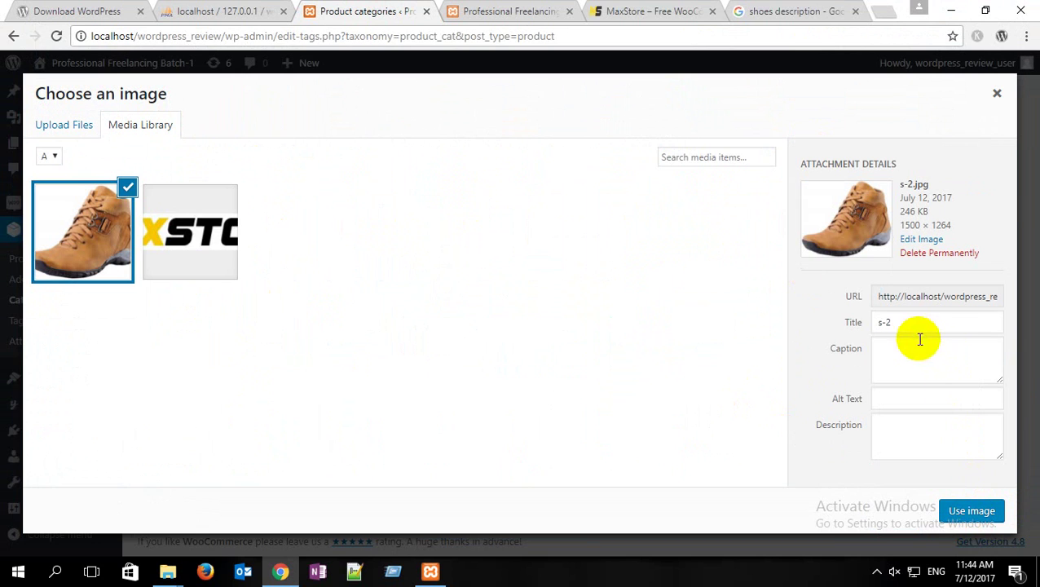
triple_click(909, 323)
text(Shoe)
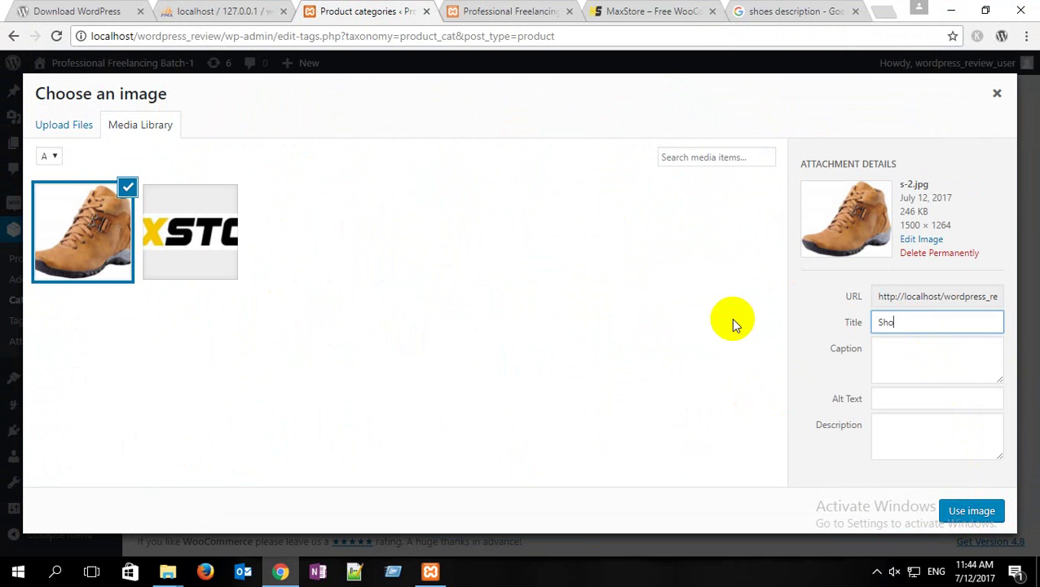
click(903, 398)
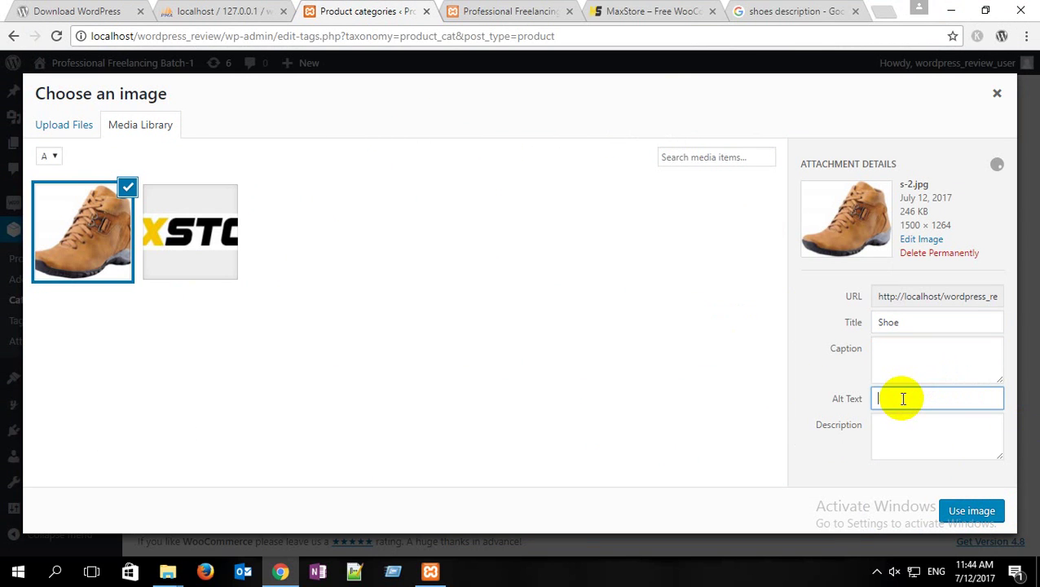
text(Shoe)
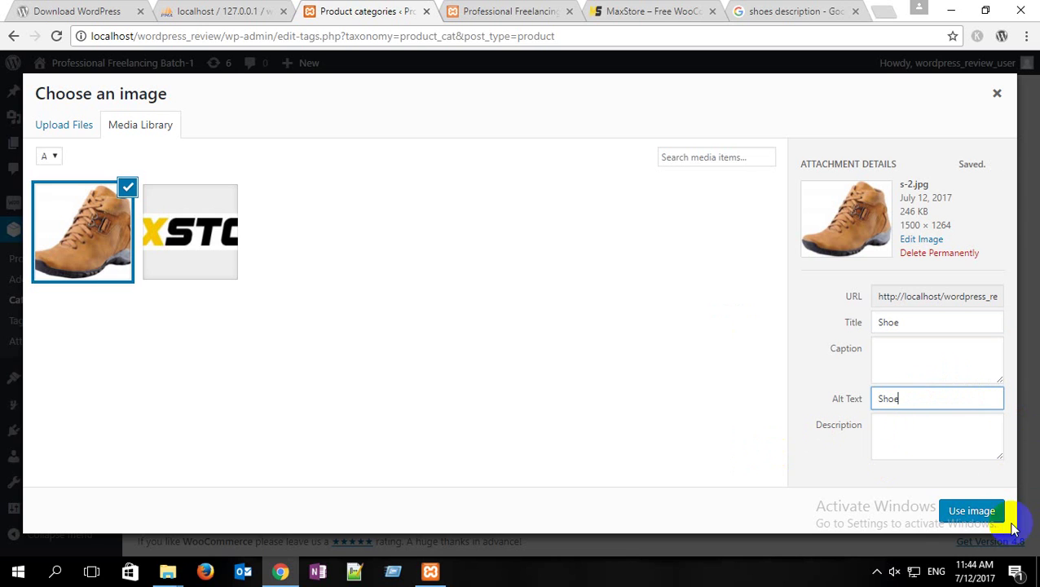
click(971, 511)
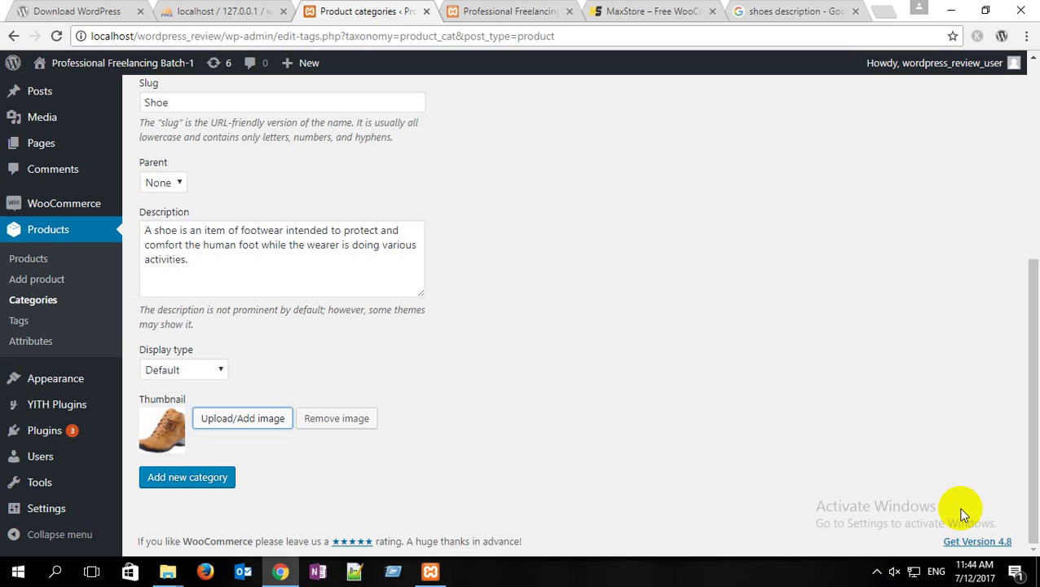
Step: Add the Shoe category to the list, then begin the next category's name and check the open folders
click(209, 480)
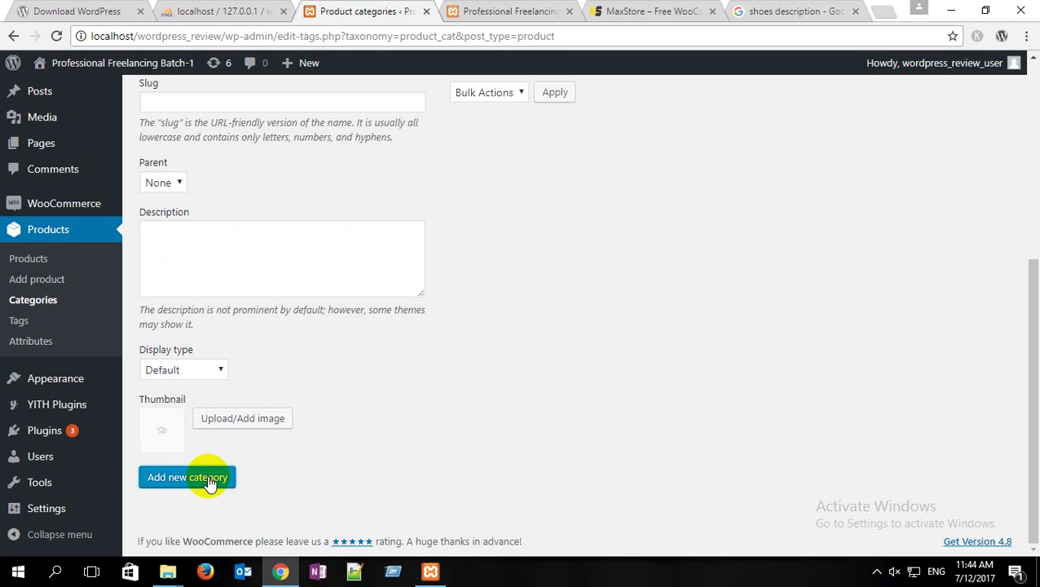
scroll(489, 367, up, 5)
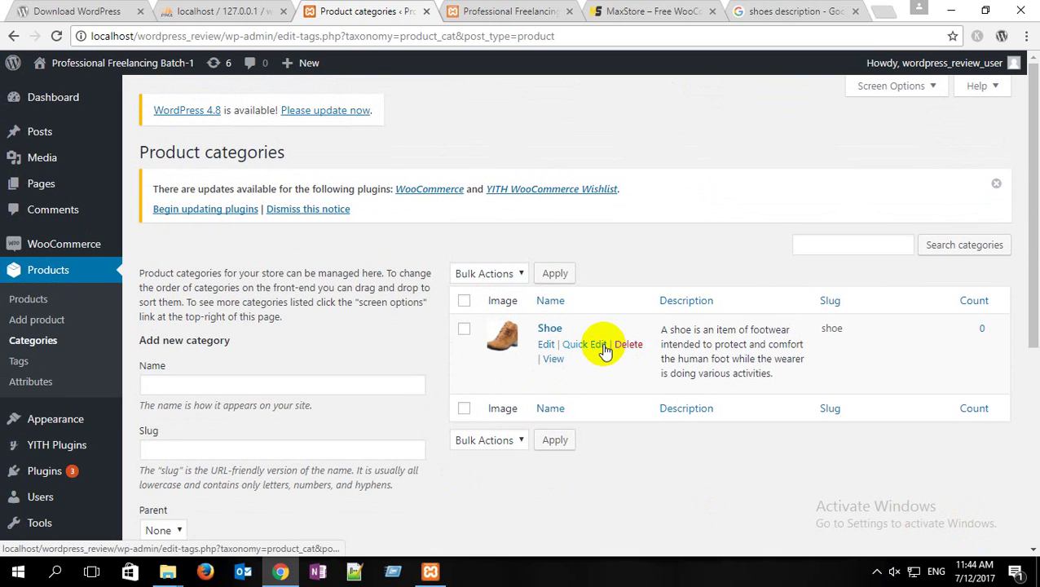
scroll(245, 310, down, 2)
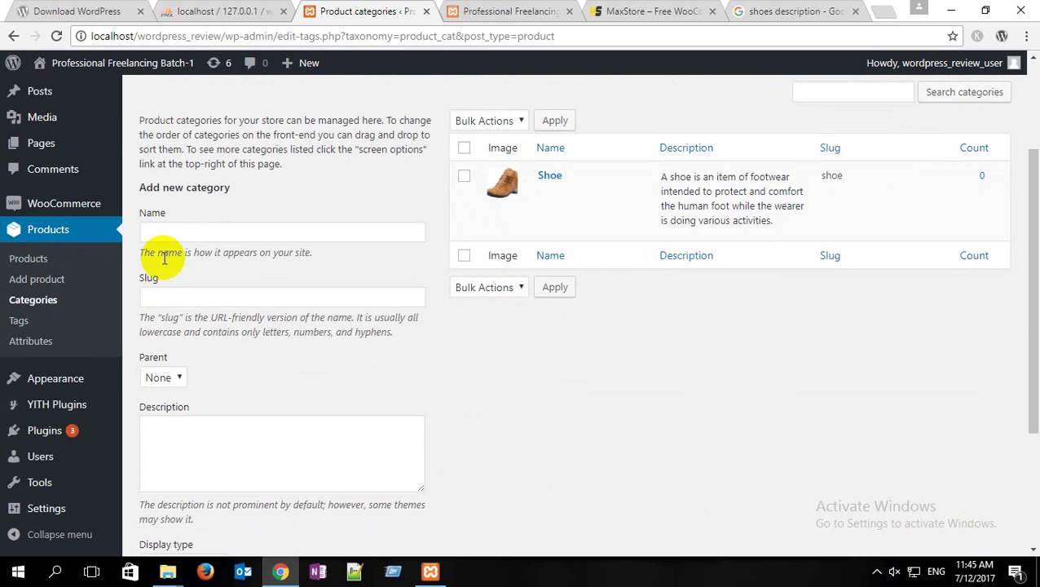
click(184, 232)
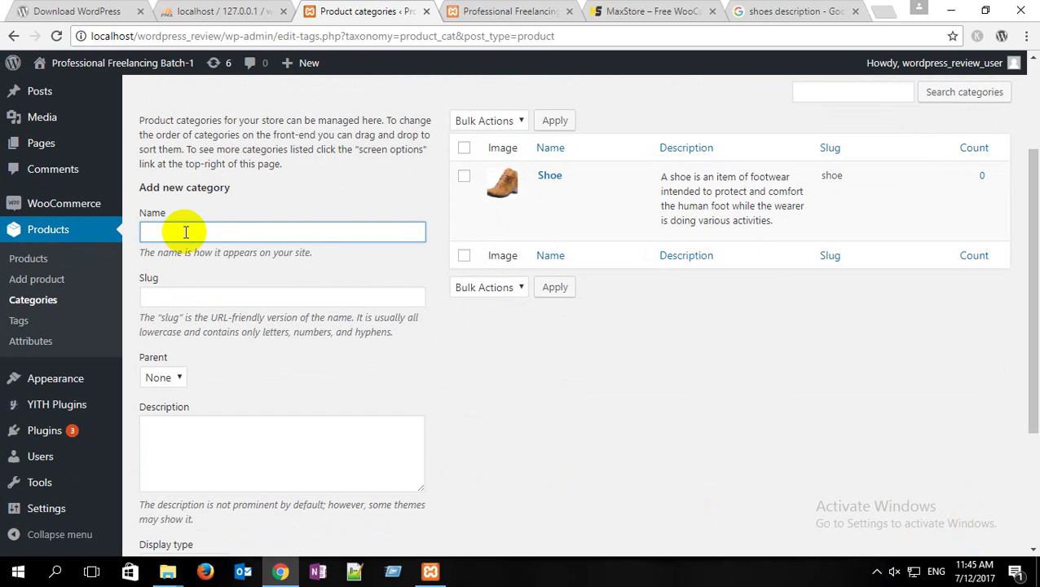
click(168, 571)
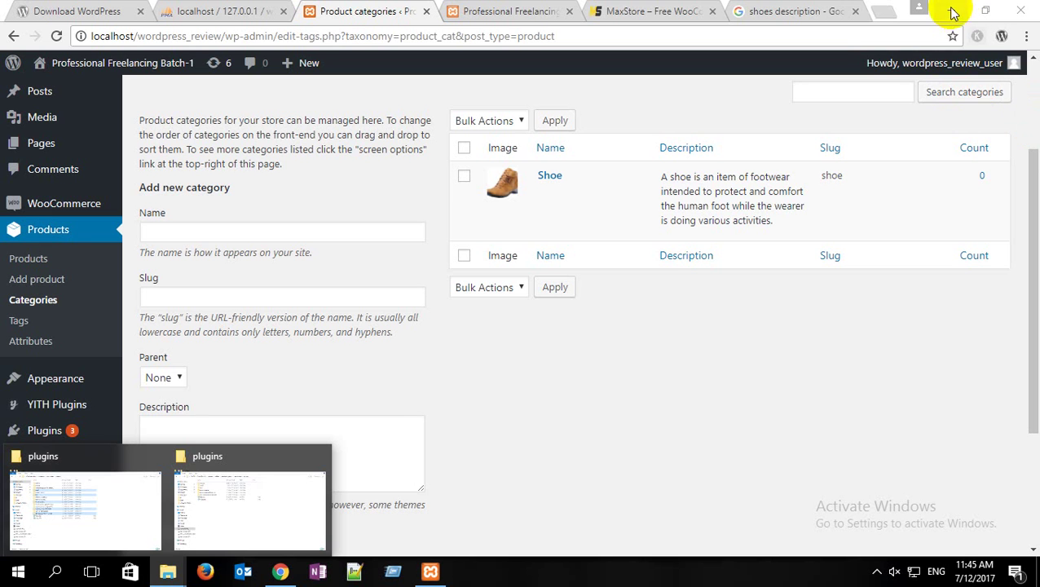
click(954, 12)
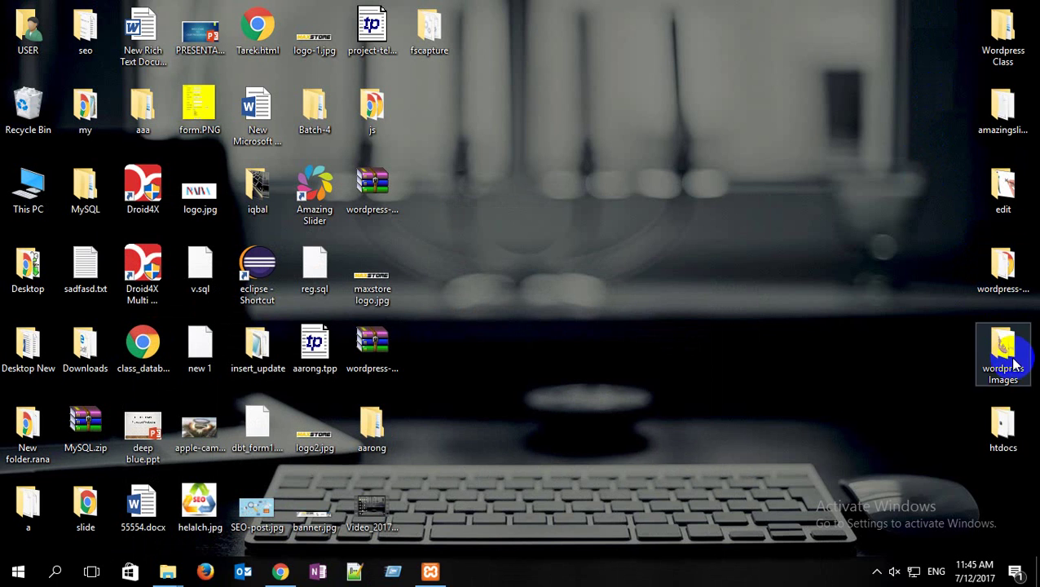
click(279, 574)
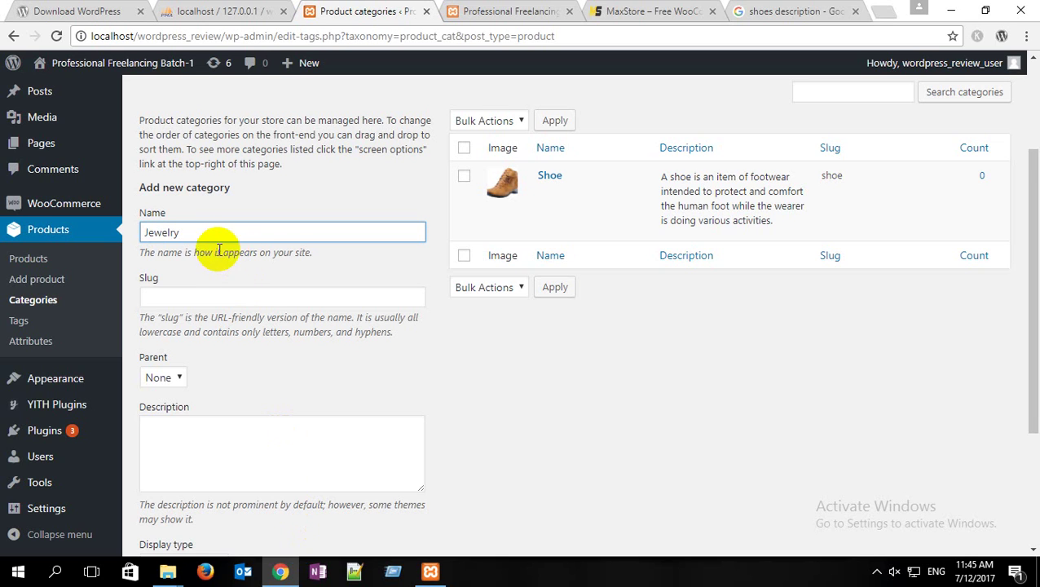
Step: Give the Jewelry category slug 'Jewelry' with parent None, then select 'shoes' in the Google query
double_click(188, 234)
click(168, 297)
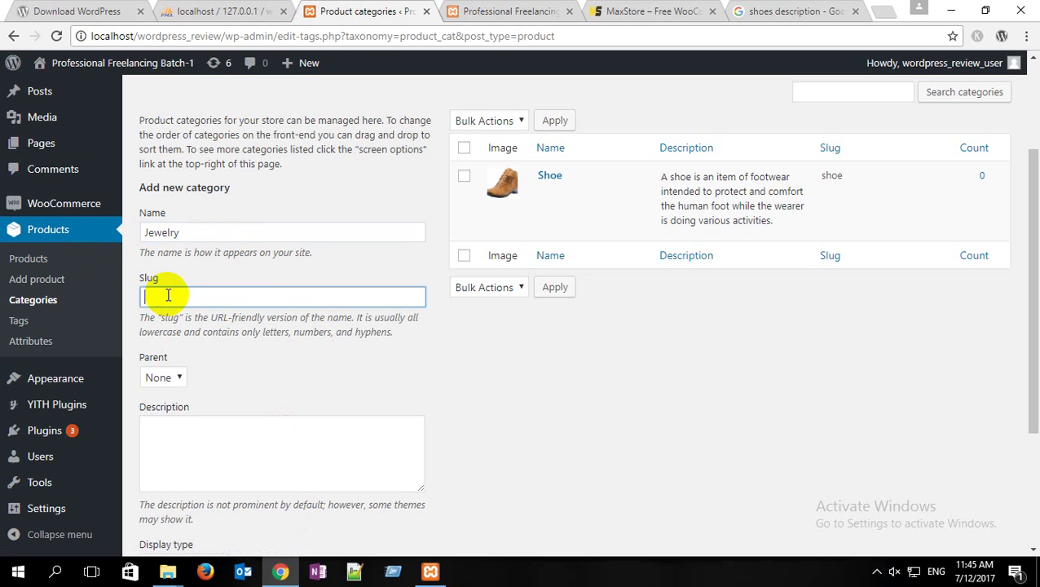
scroll(187, 295, down, 2)
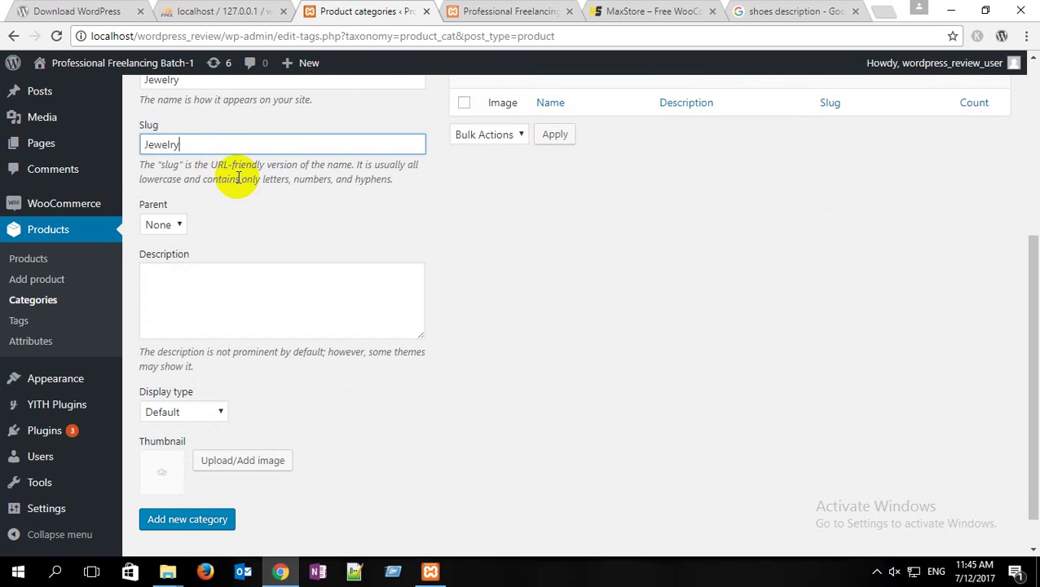
scroll(489, 138, up, 1)
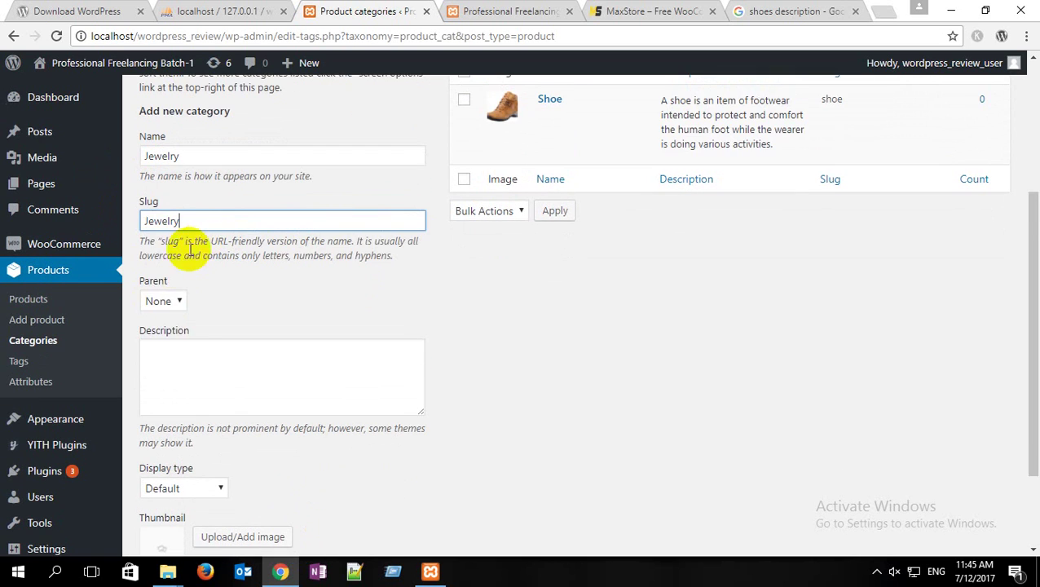
click(177, 303)
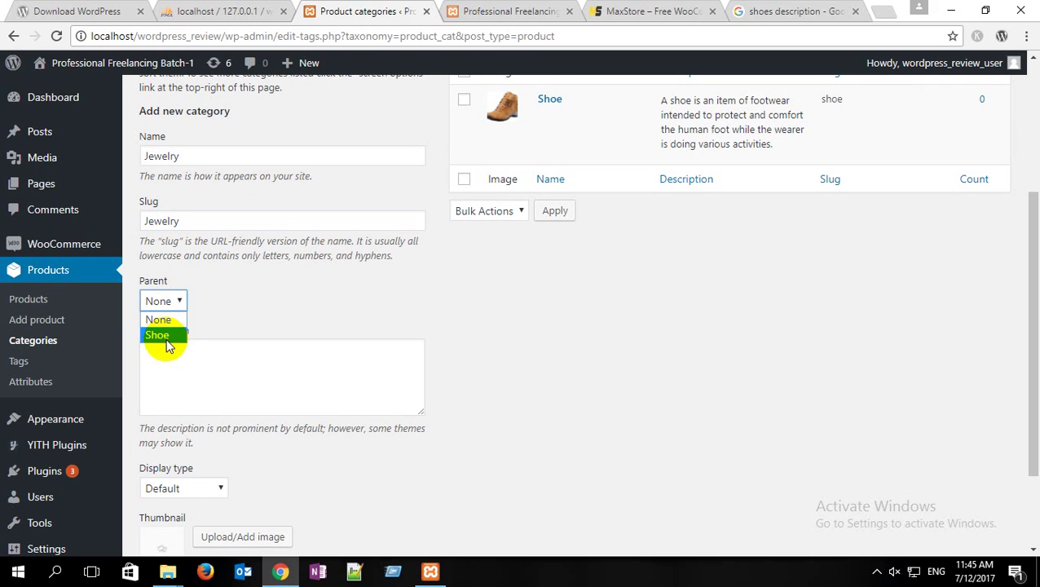
click(231, 293)
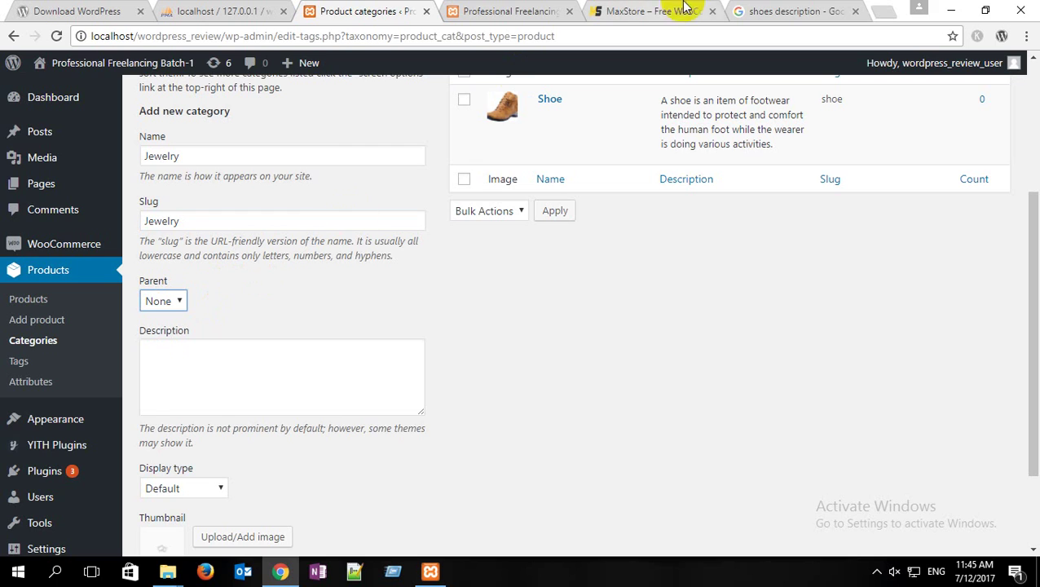
click(744, 12)
double_click(144, 84)
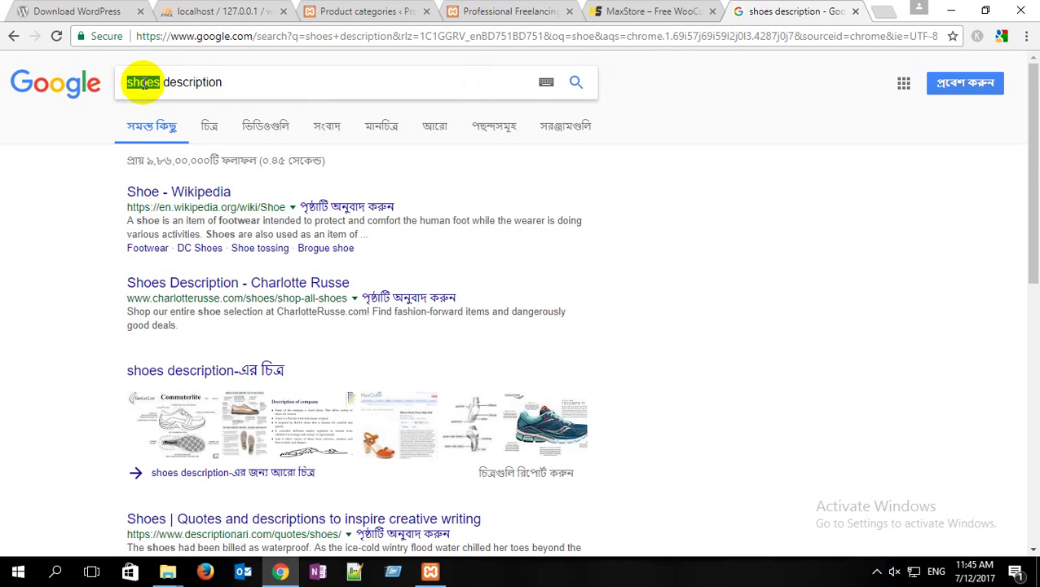
Step: Search Google for 'Jewelry description', select the first result's snippet, and return to Product categories
text(Jewelry)
key(Return)
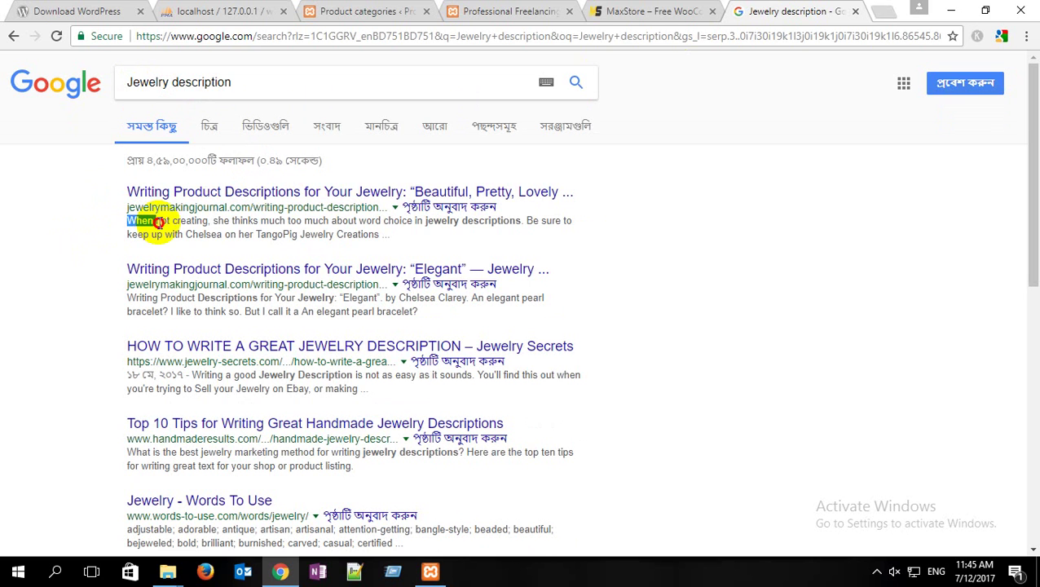
drag(127, 221, 519, 221)
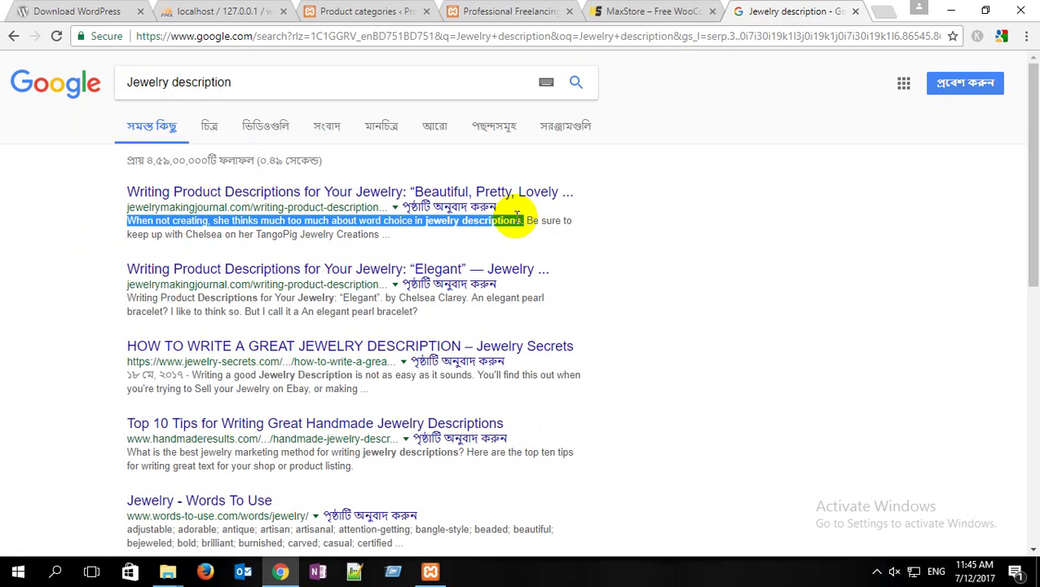
click(365, 12)
scroll(413, 170, up, 3)
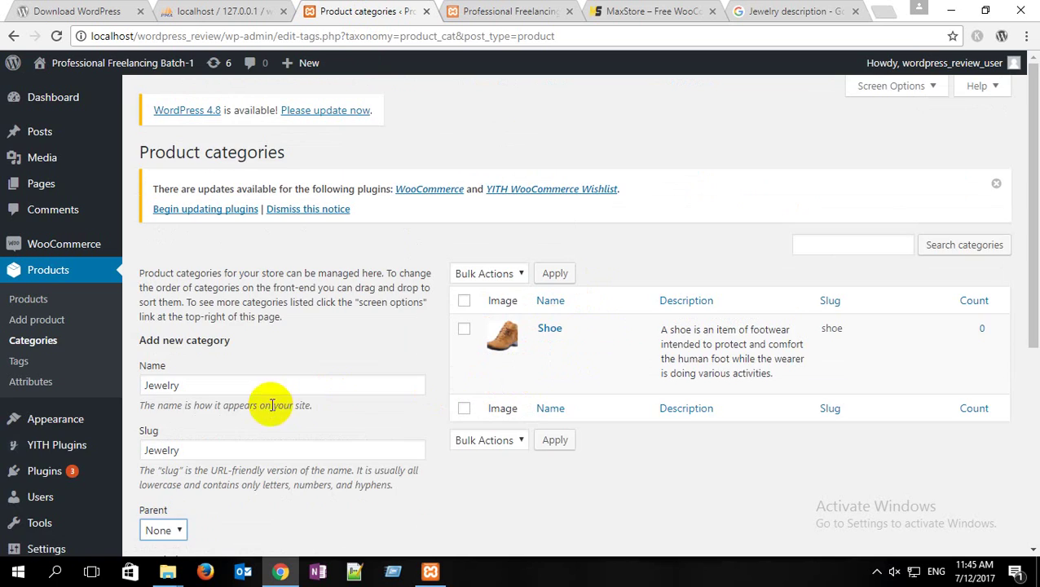
Step: Paste the copied jewelry sentence as the Jewelry category's description
scroll(255, 410, down, 5)
click(200, 242)
text(When not creating, she thinks much too much about word choice in jewelry descriptions.)
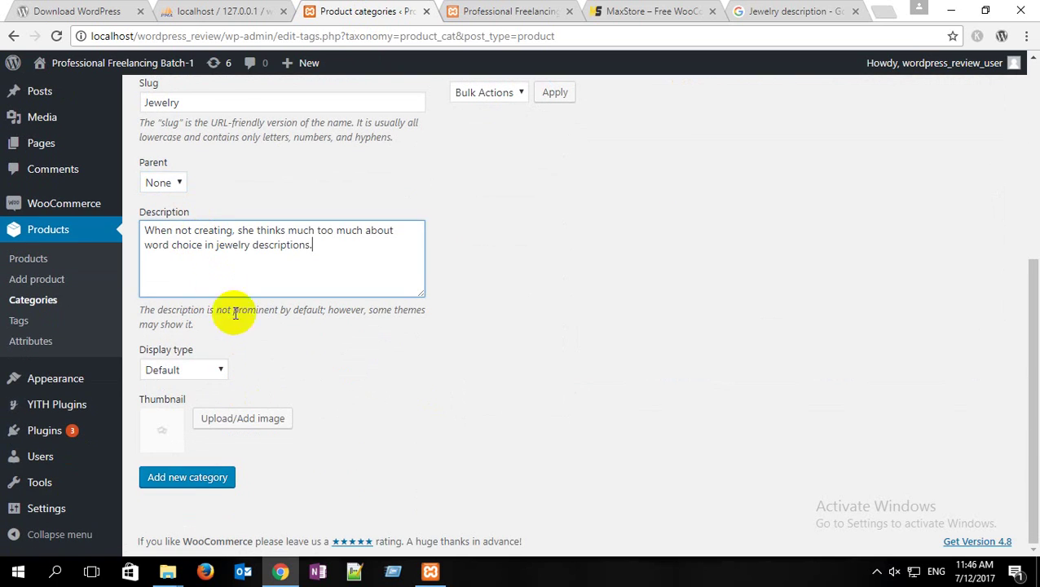
Step: Upload j-3.gif as the Jewelry thumbnail and add the category
click(232, 425)
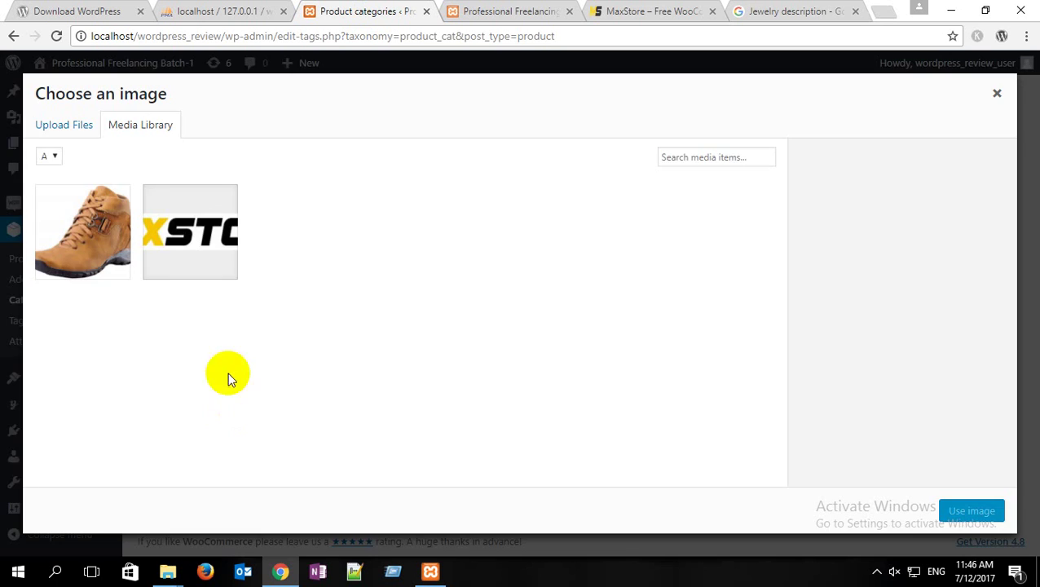
click(79, 128)
click(529, 323)
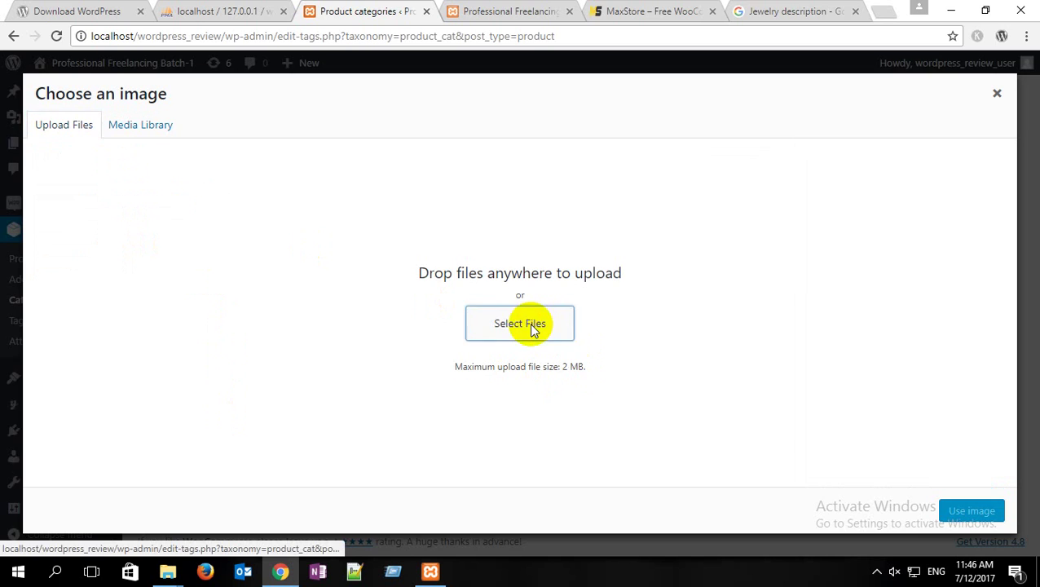
click(491, 129)
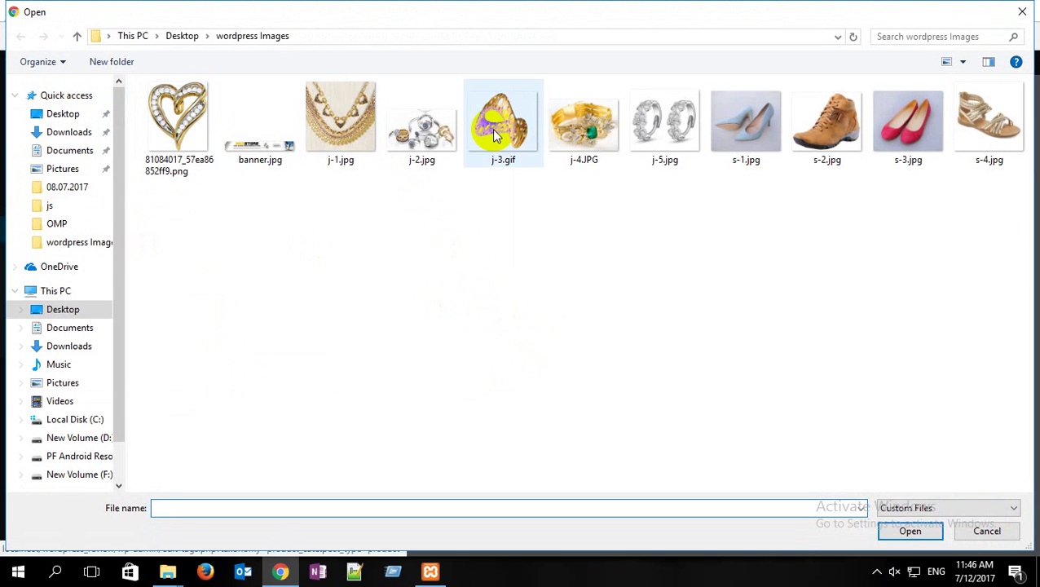
click(906, 534)
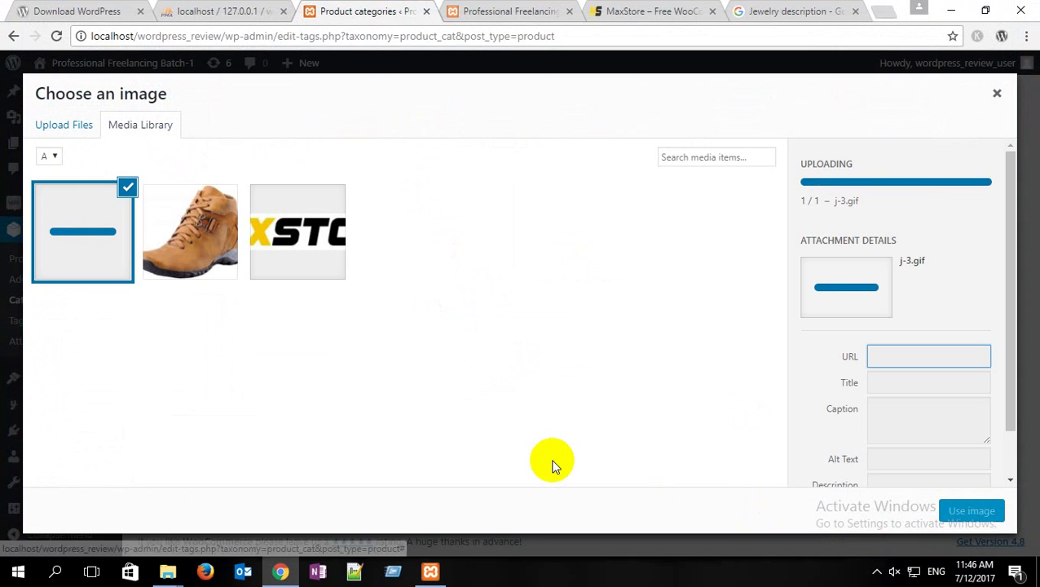
click(970, 512)
click(194, 481)
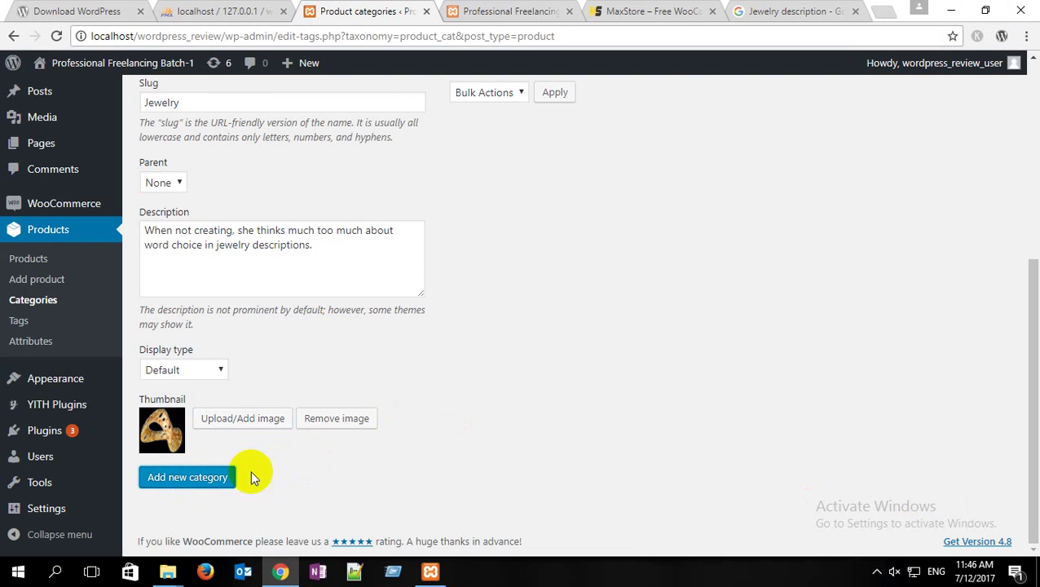
scroll(718, 455, up, 4)
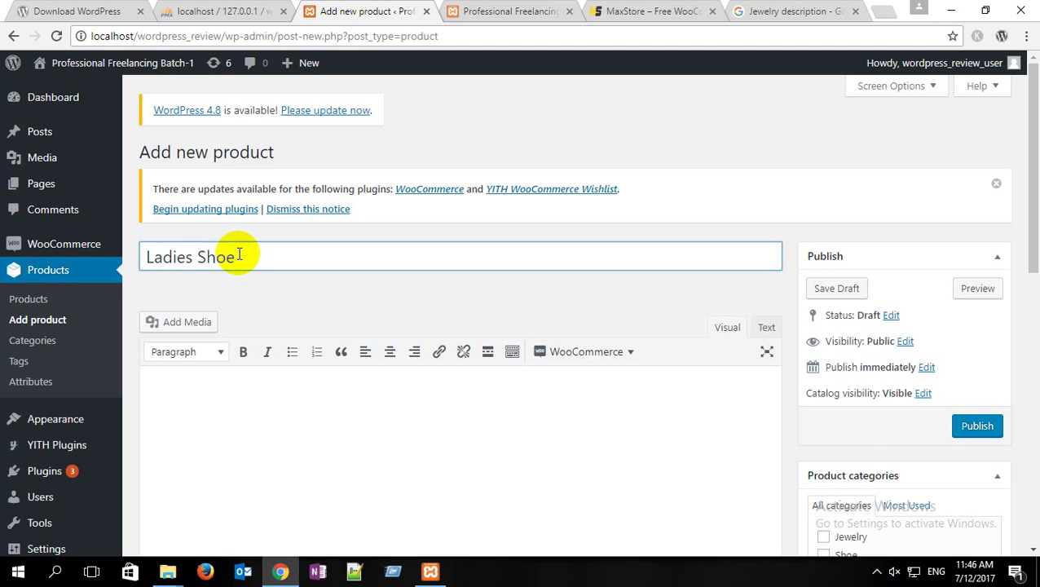
Step: Upload the pink shoes photo s-3.jpg through Add Media for the Ladies Shoe product
scroll(238, 254, down, 1)
click(195, 253)
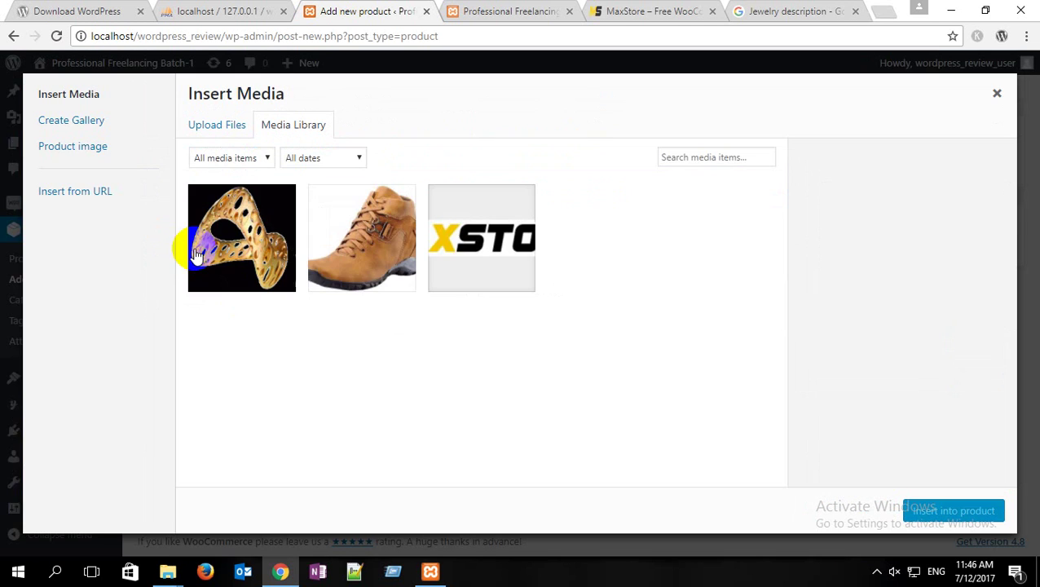
click(210, 124)
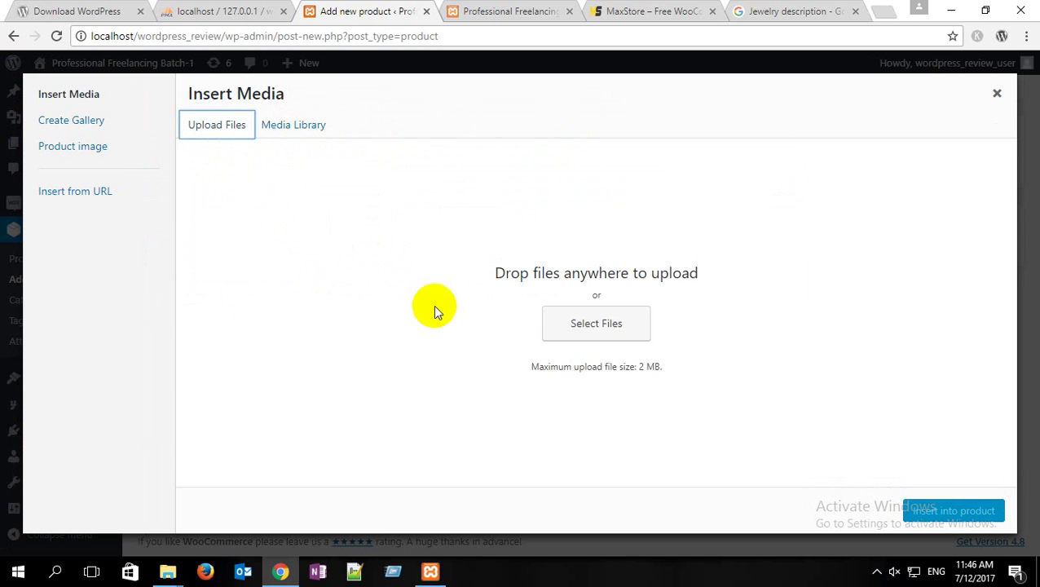
click(603, 329)
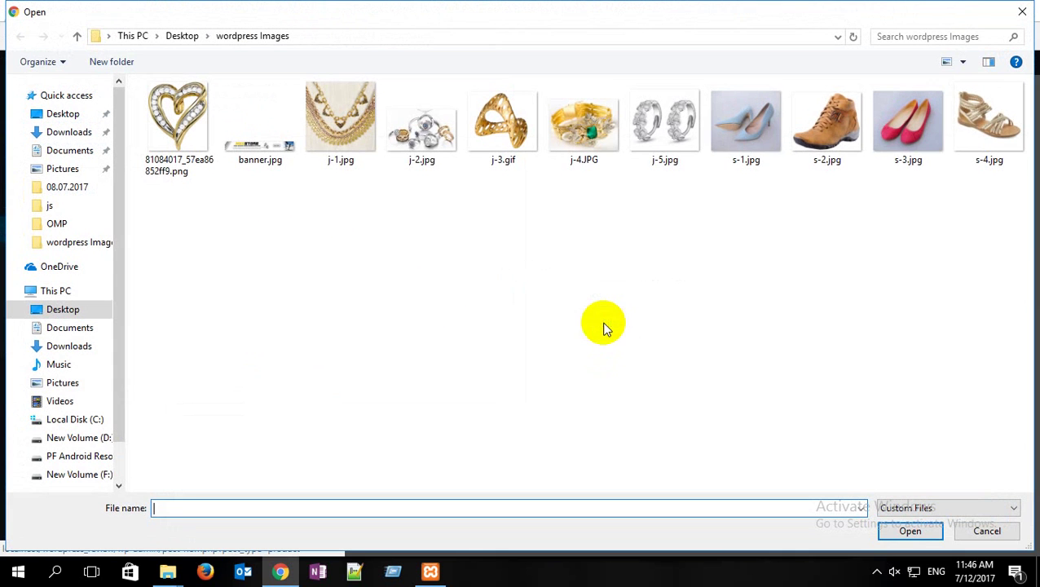
double_click(907, 122)
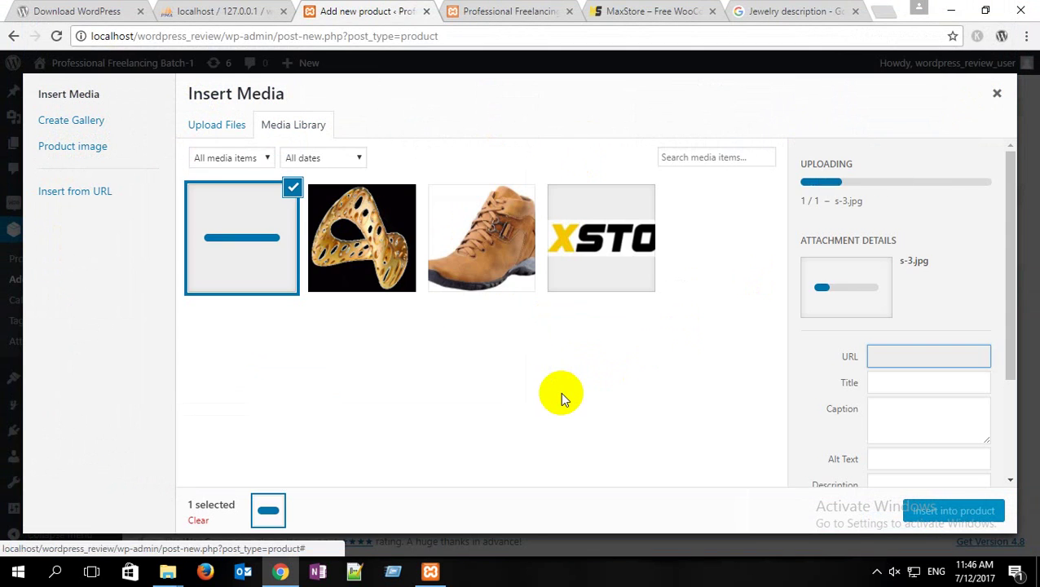
scroll(857, 481, down, 3)
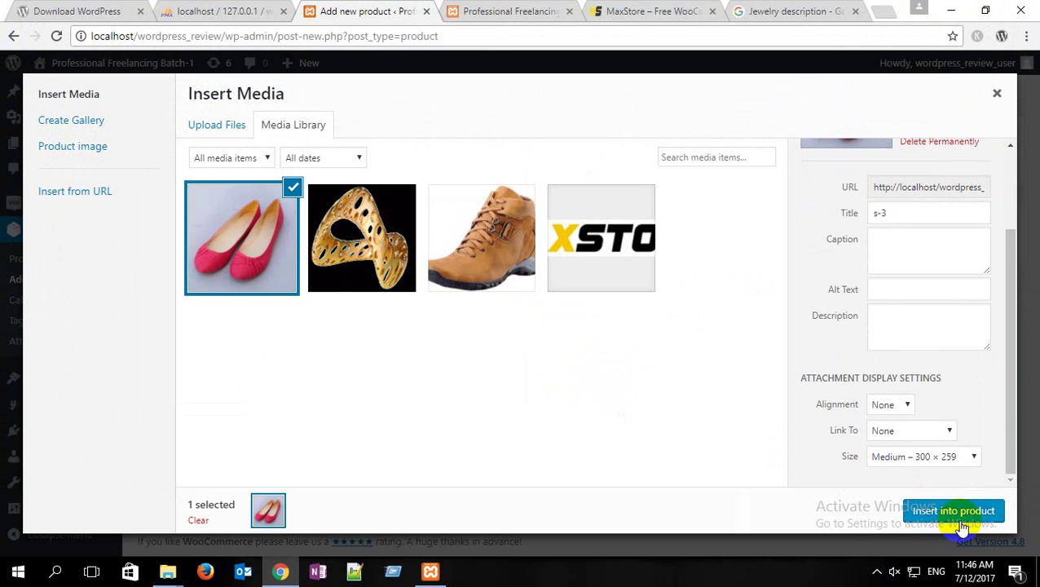
Step: Insert the pink shoes photo into the Ladies Shoe description
click(952, 513)
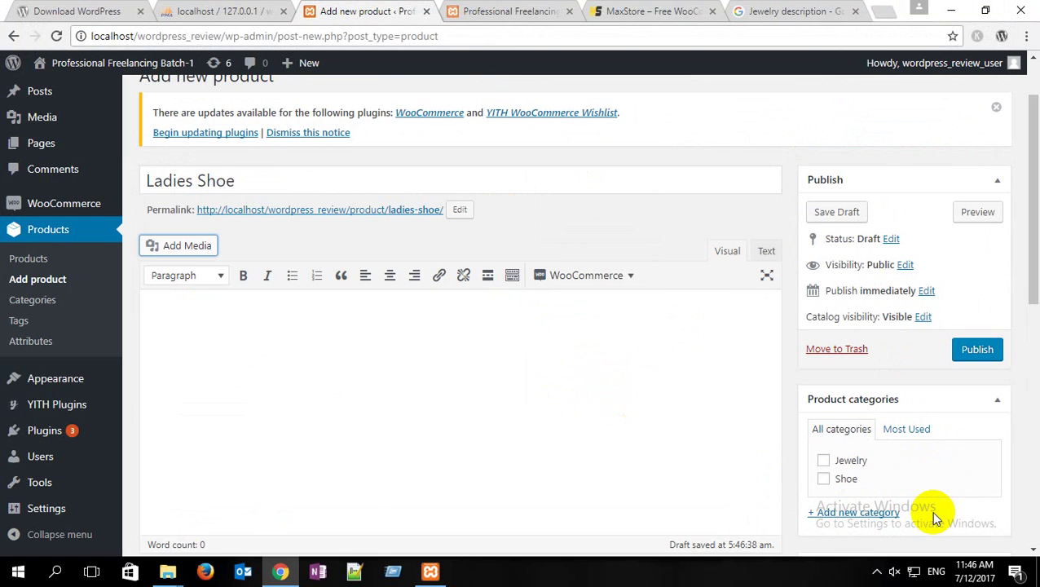
scroll(353, 328, down, 3)
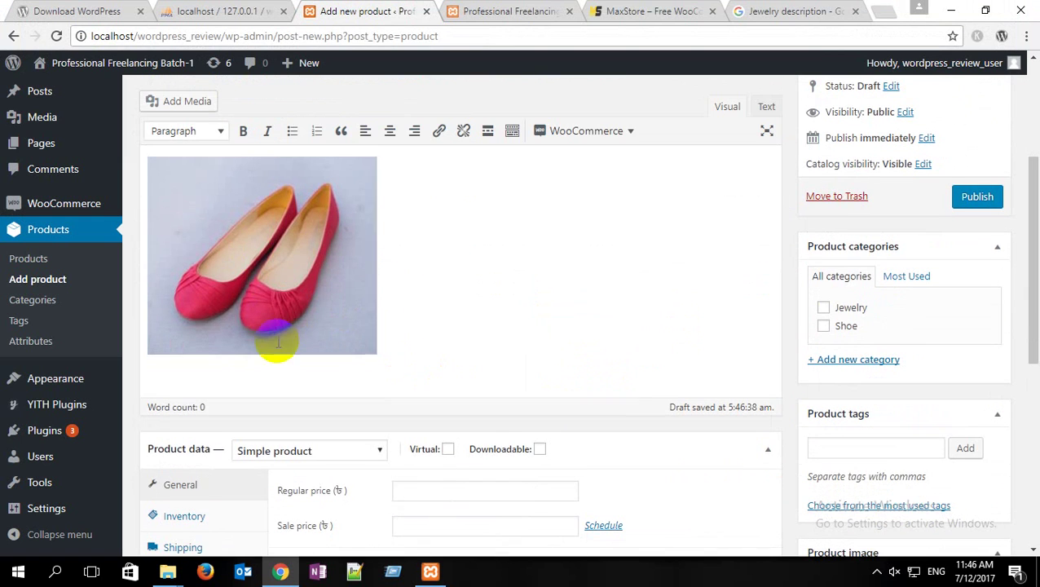
scroll(245, 302, down, 3)
scroll(241, 255, up, 2)
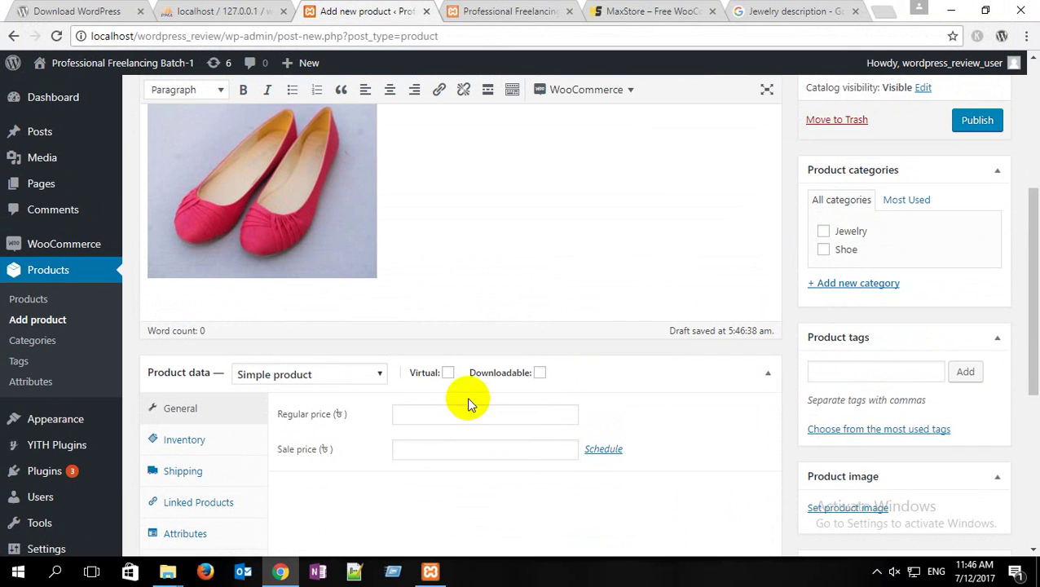
Step: Make the product downloadable with regular price 1000 and sale price 800
click(541, 372)
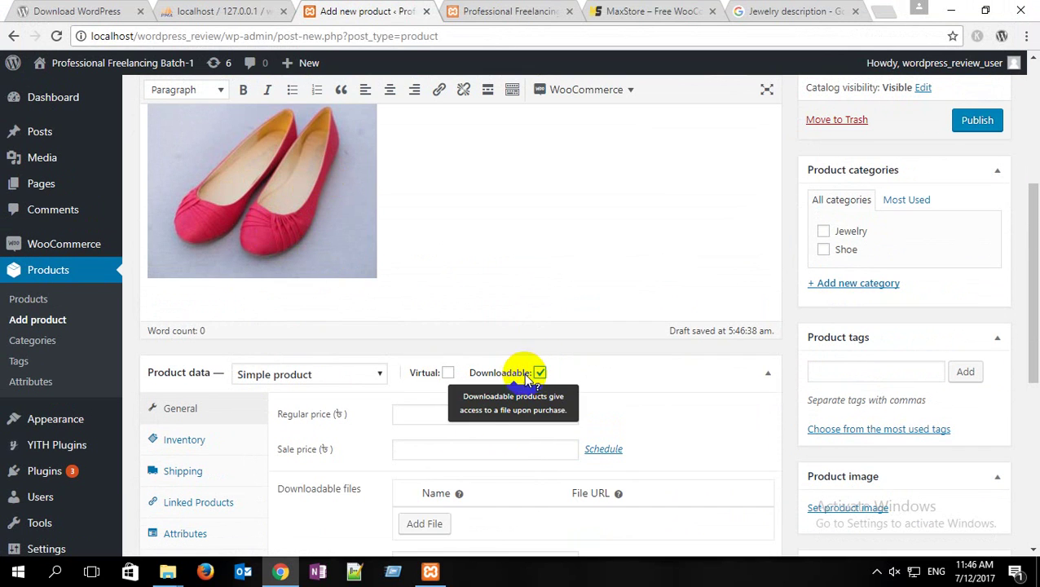
scroll(336, 430, down, 2)
click(430, 262)
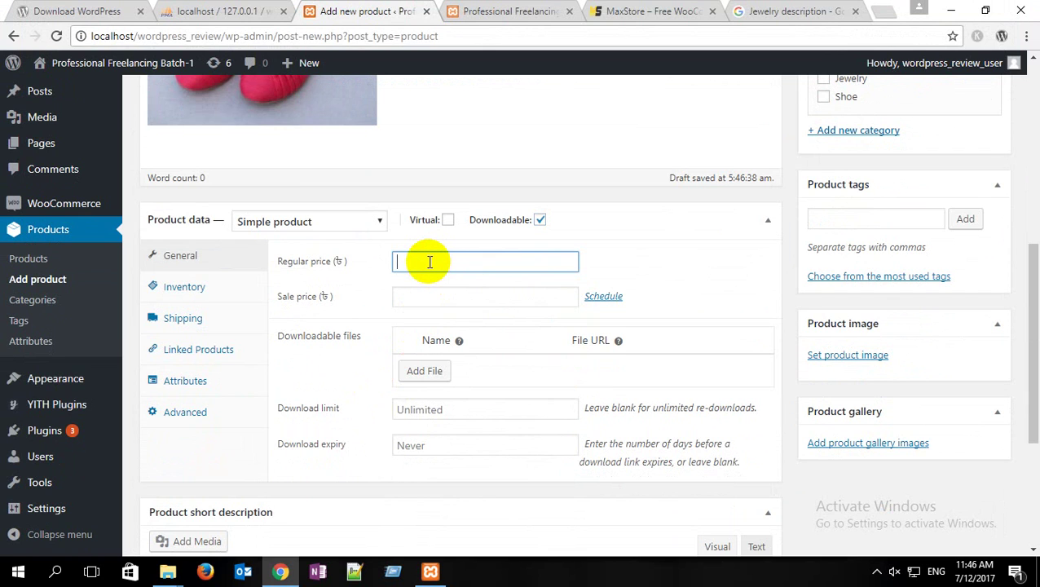
click(423, 297)
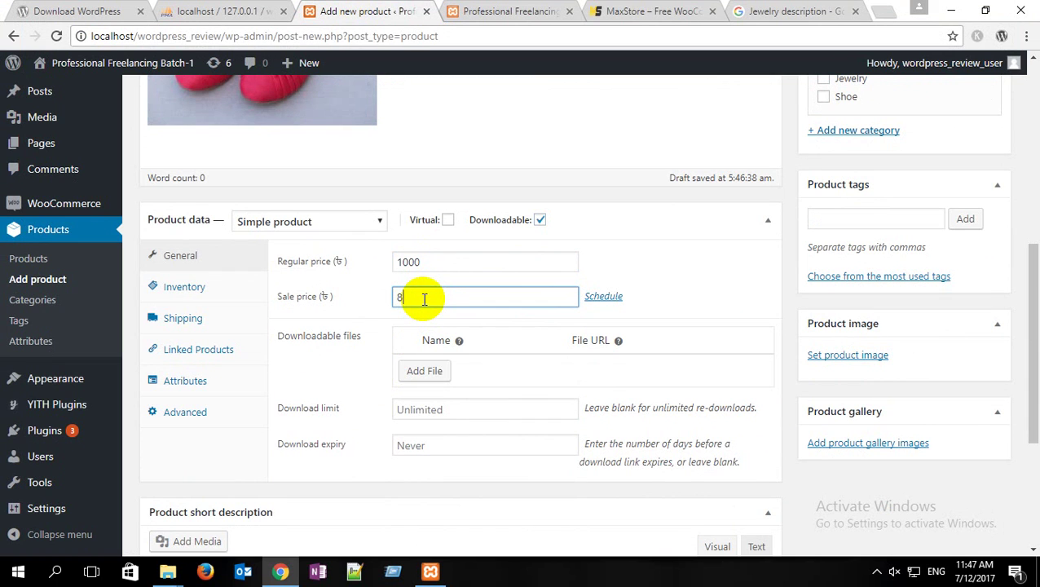
scroll(400, 314, down, 3)
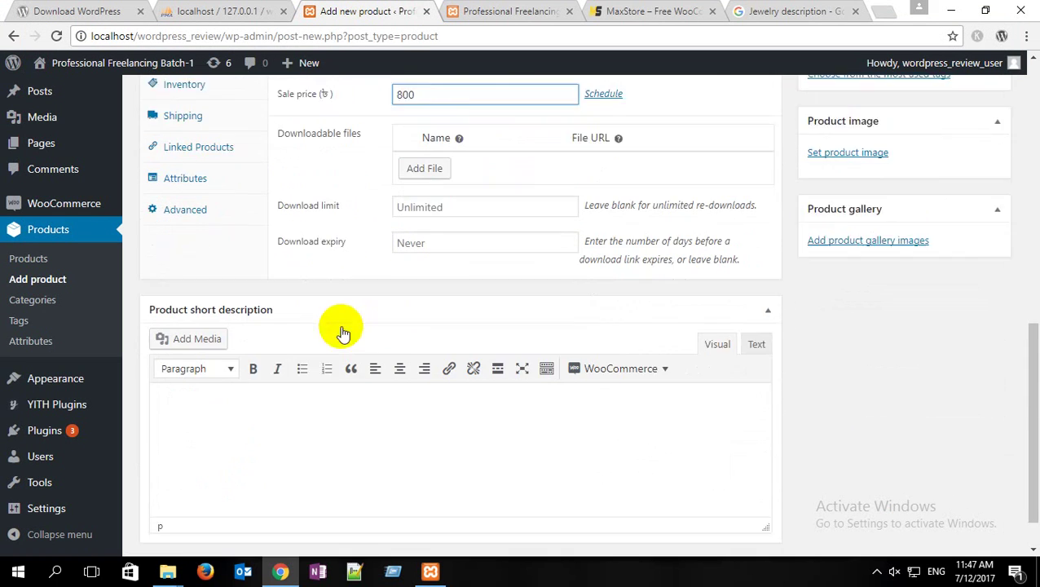
Step: Recheck the 1000 regular and 800 sale prices, then place the caret in the short description
click(202, 353)
scroll(292, 327, up, 4)
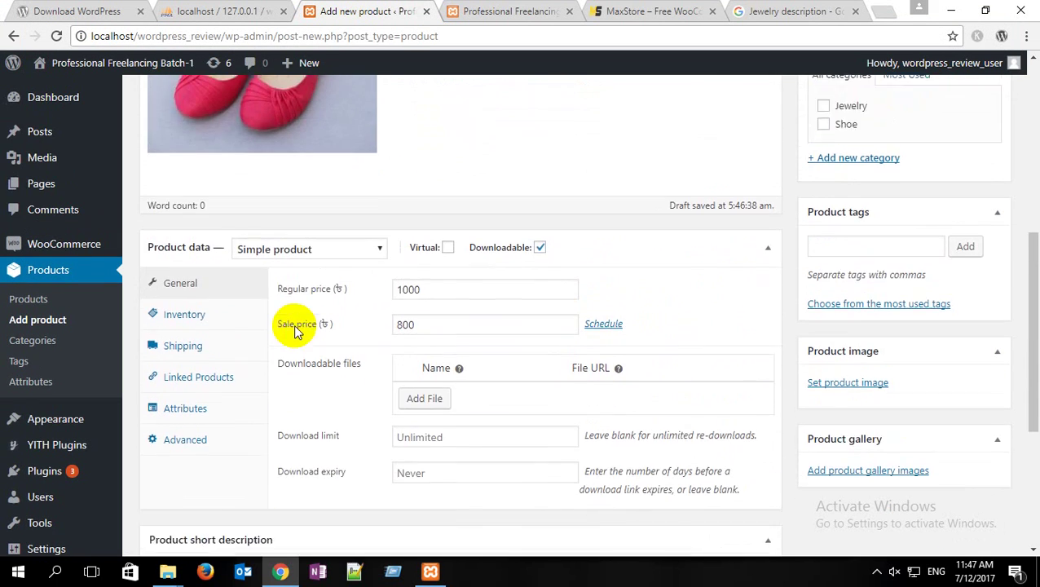
click(432, 314)
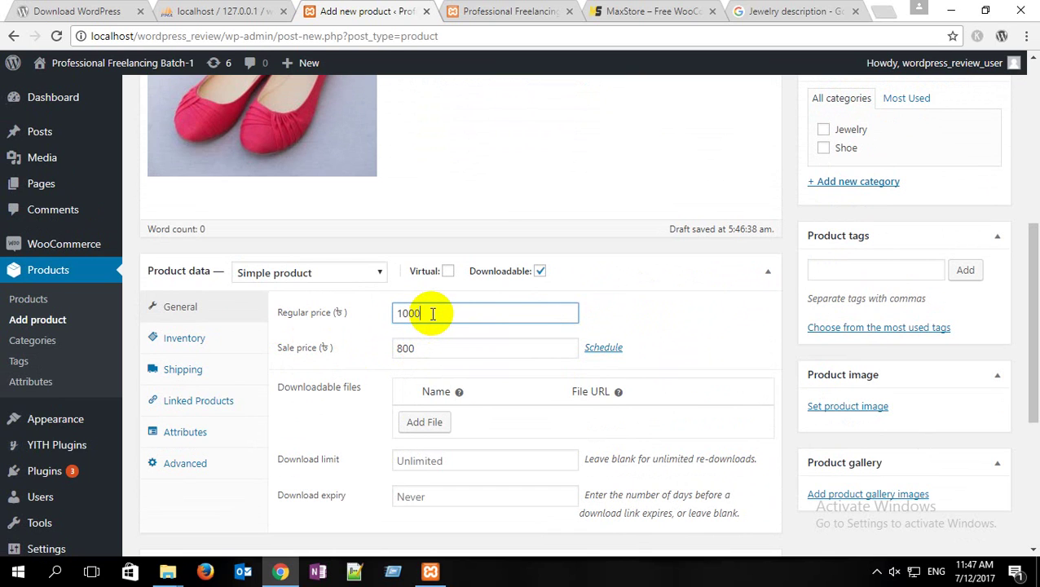
drag(436, 313, 377, 312)
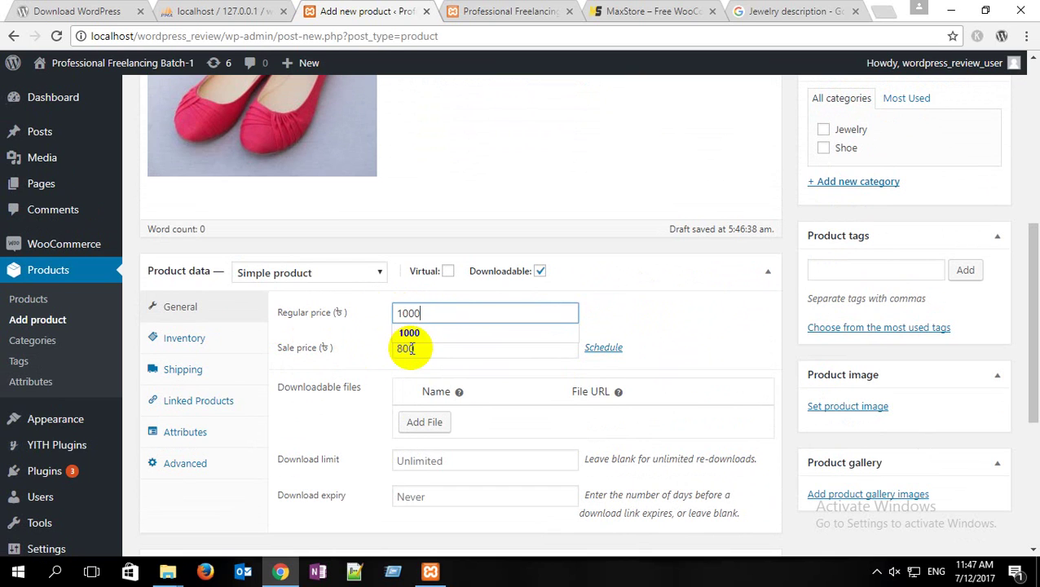
drag(423, 348, 367, 352)
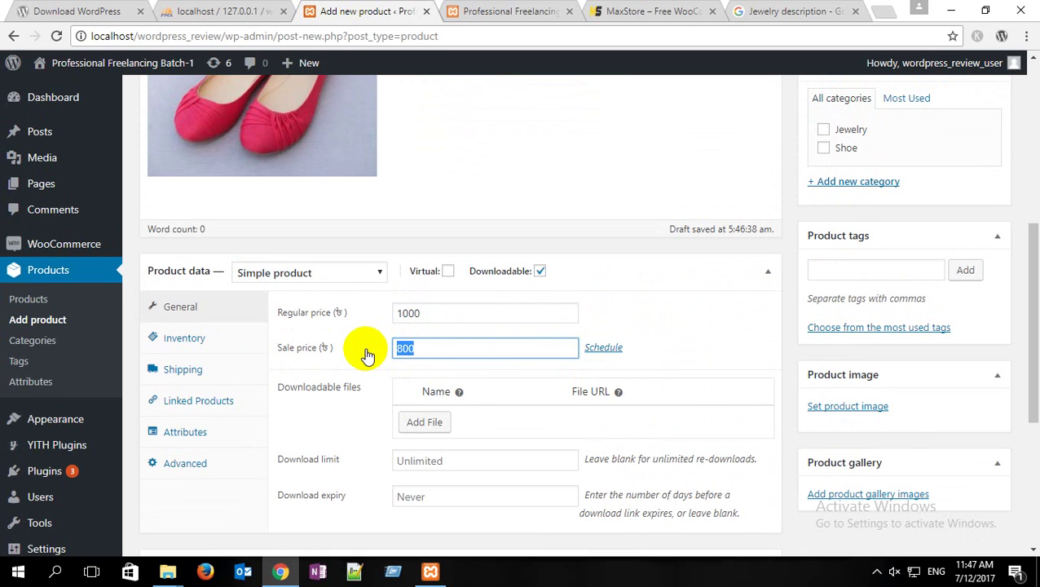
scroll(265, 359, down, 4)
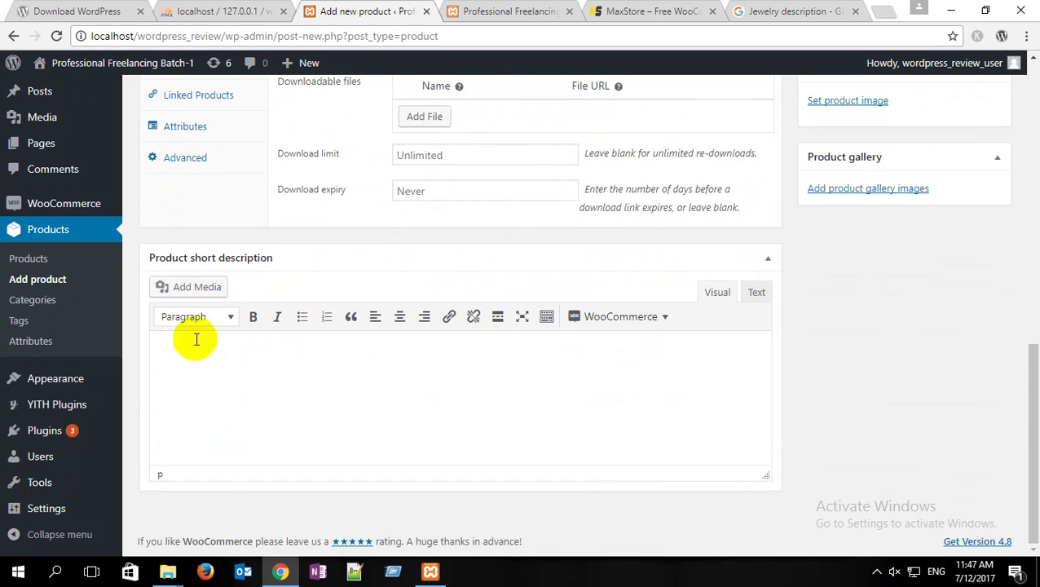
click(198, 357)
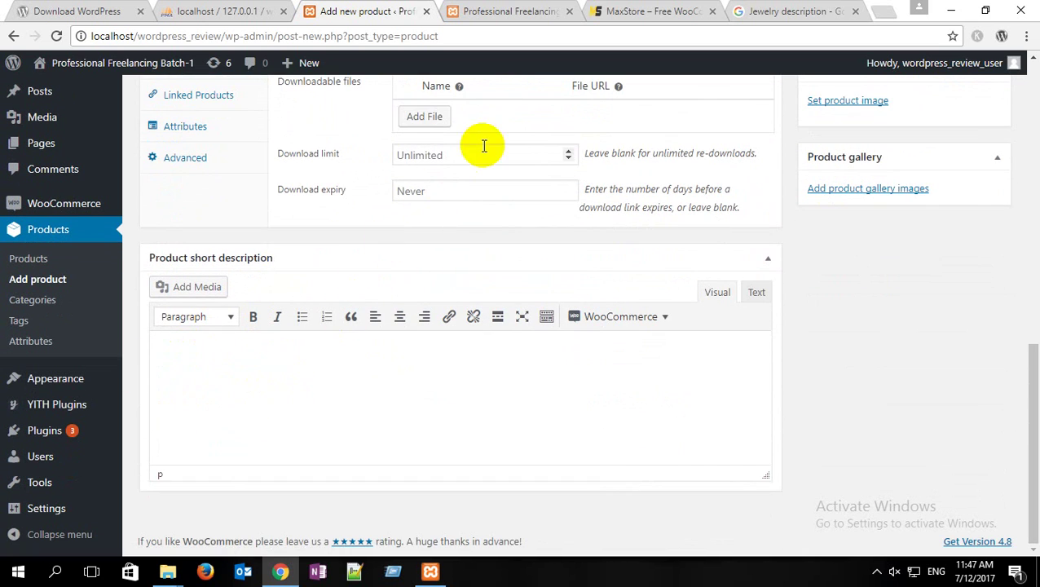
Step: Search Google for 'shoe description' and paste Wikipedia's shoe definition into the short description
click(803, 11)
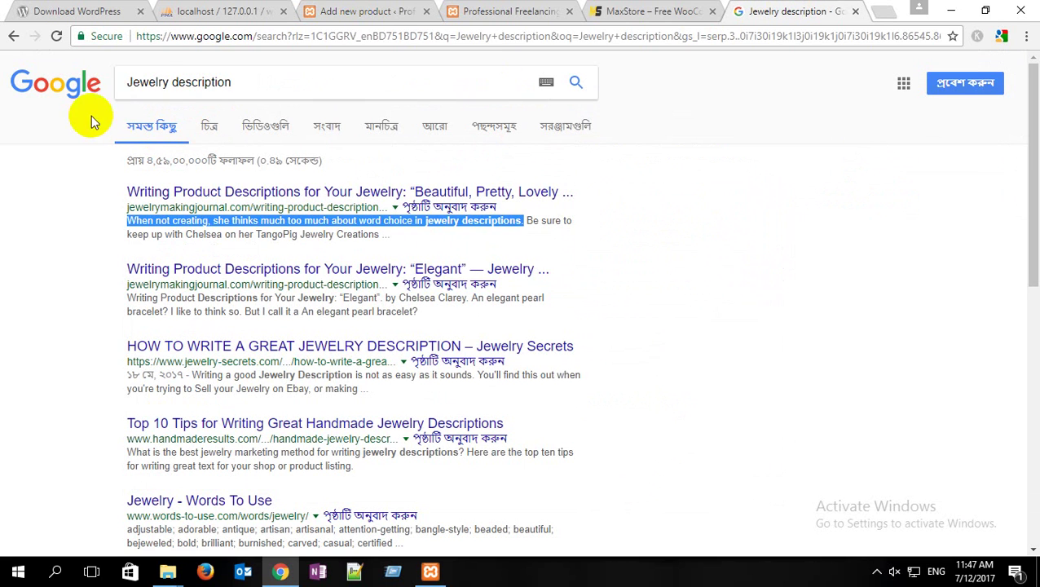
click(150, 81)
text(shoe)
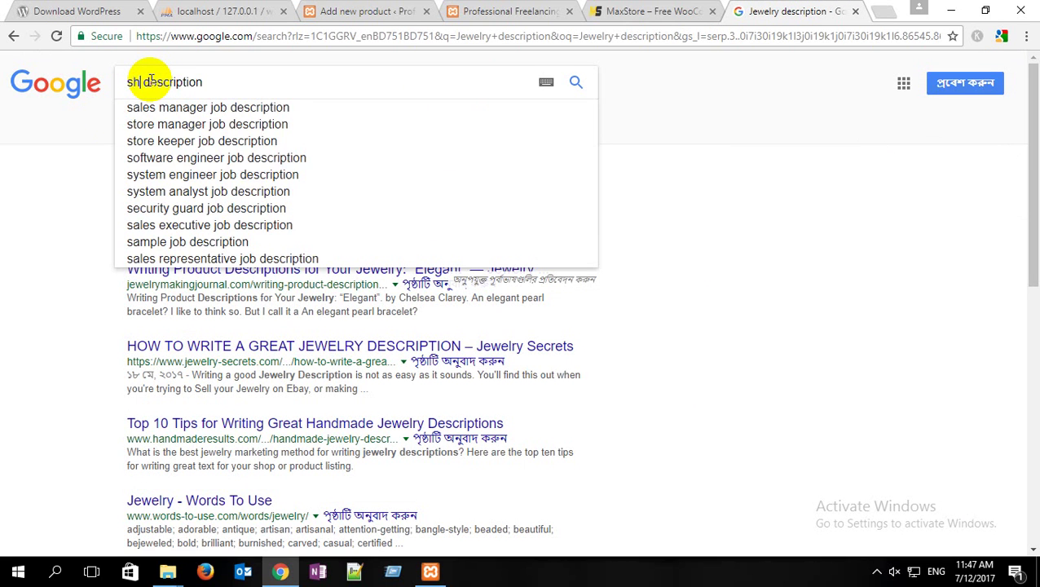
key(Return)
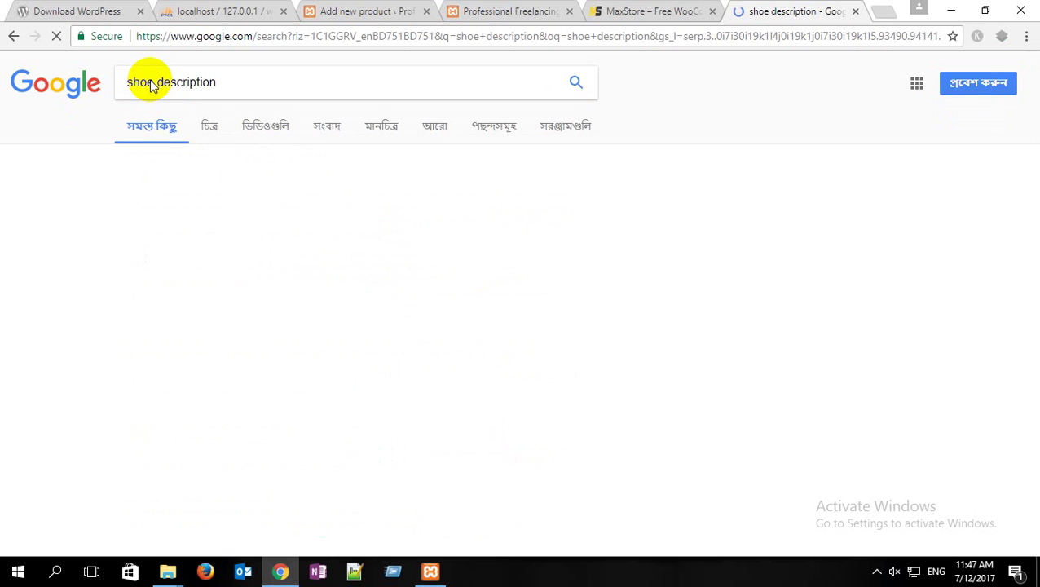
drag(133, 217, 202, 234)
key(ctrl+c)
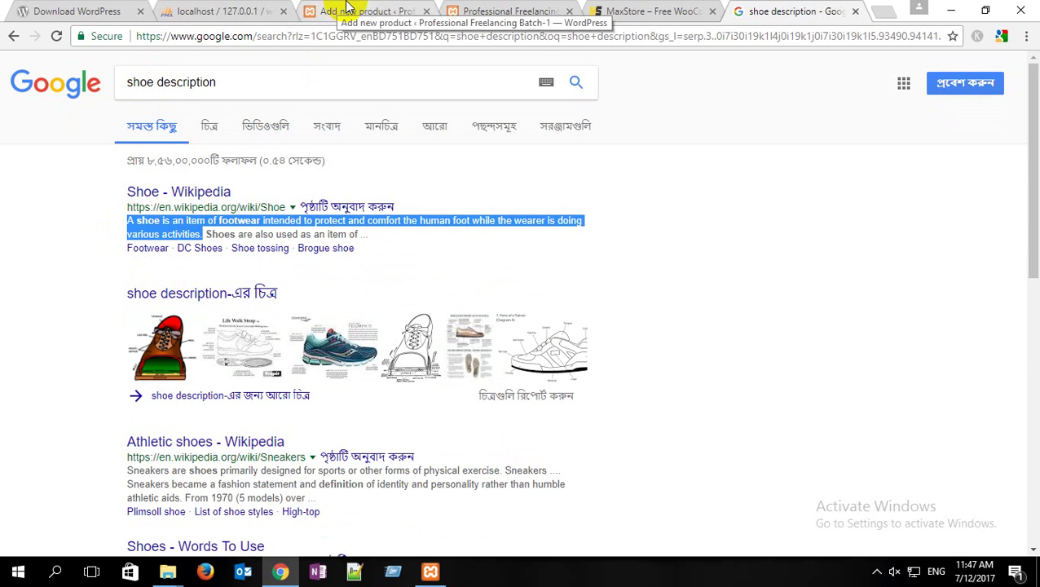
click(339, 6)
click(213, 377)
key(ctrl+v)
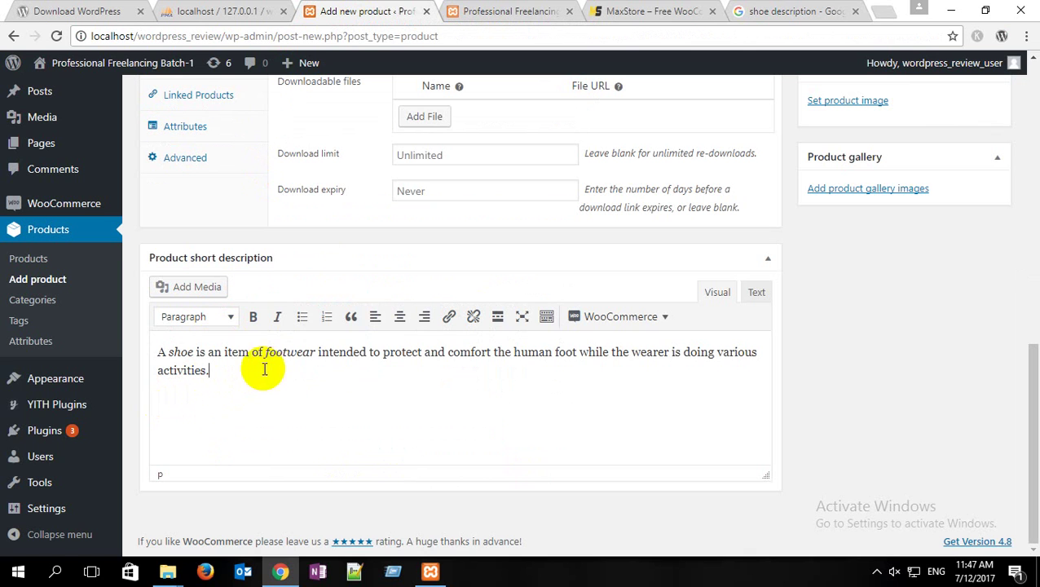
scroll(313, 344, up, 2)
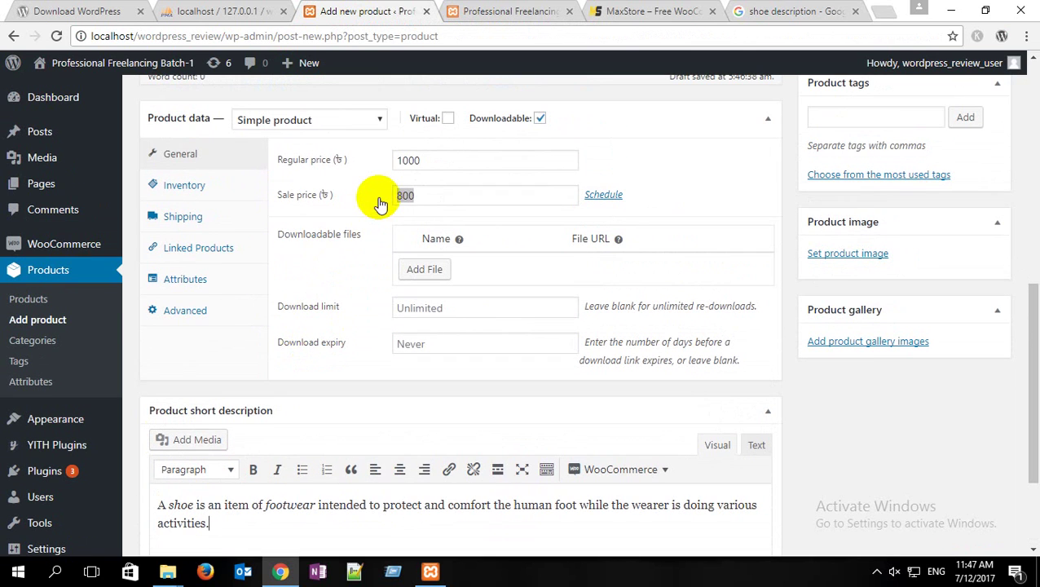
click(380, 196)
click(656, 185)
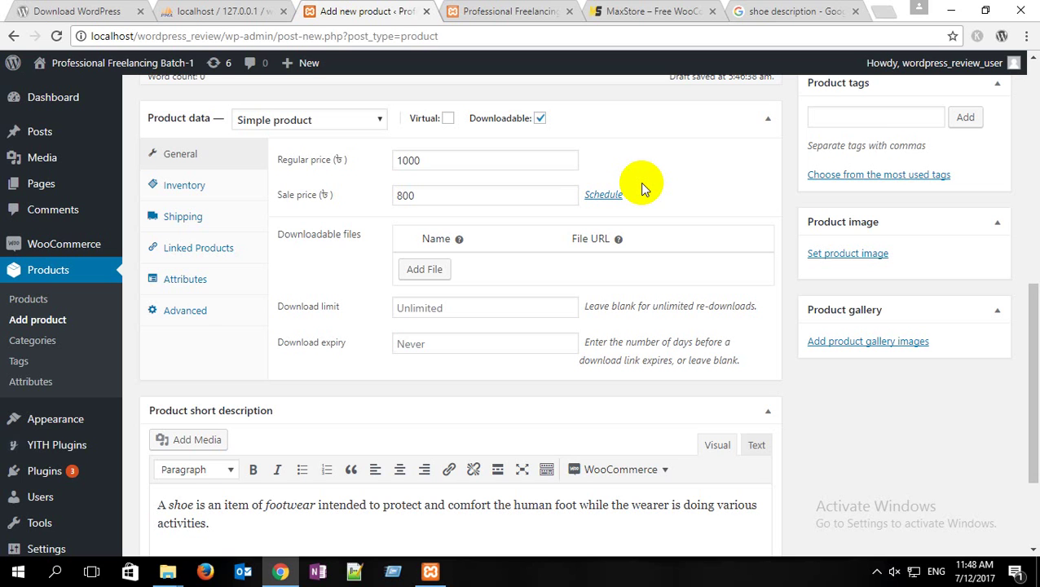
scroll(317, 437, down, 1)
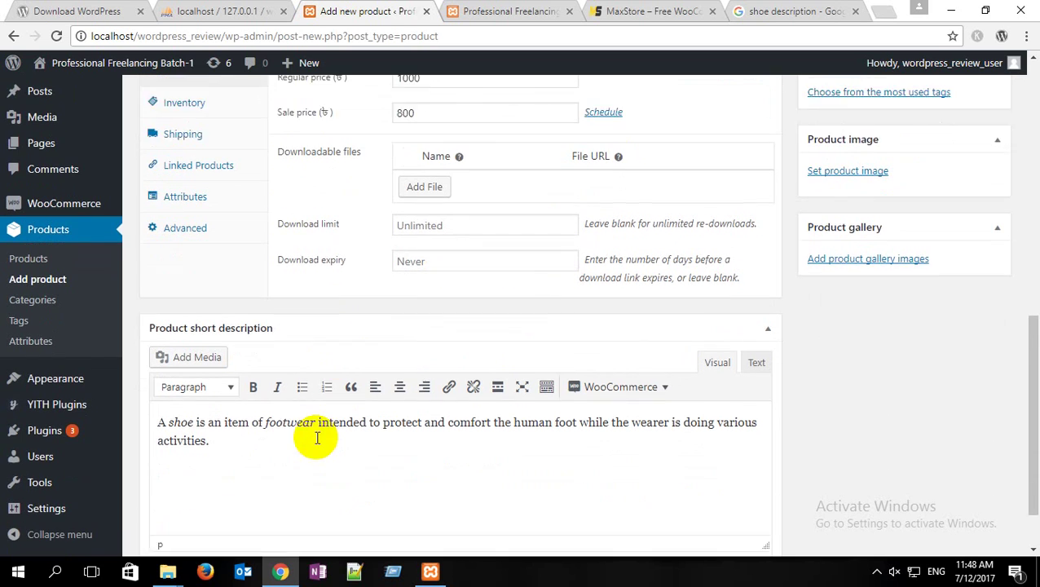
scroll(317, 437, down, 1)
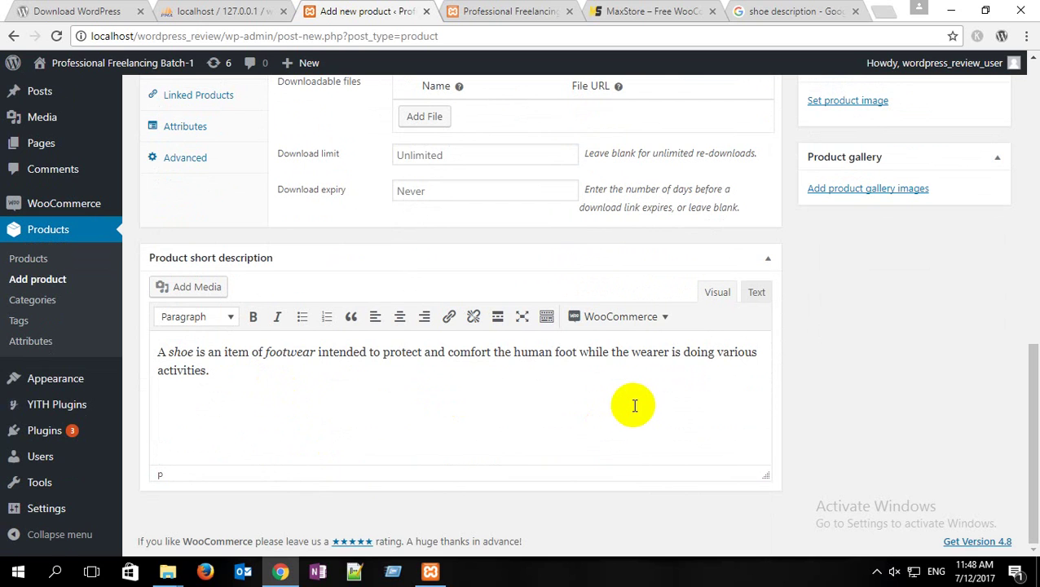
scroll(652, 391, up, 1)
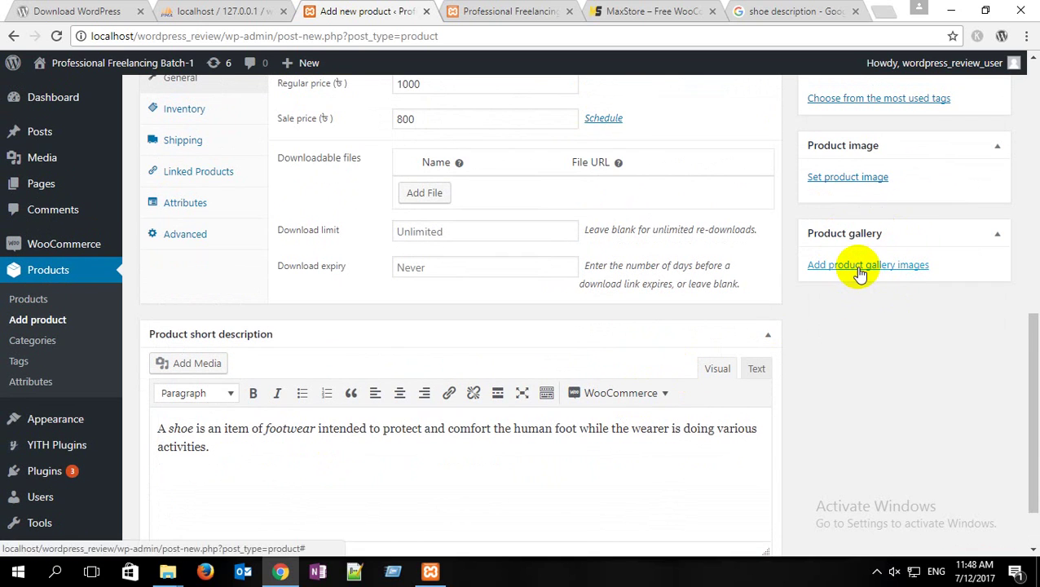
Step: Add the red shoe photo from the Media Library to the Ladies Shoe gallery
click(859, 268)
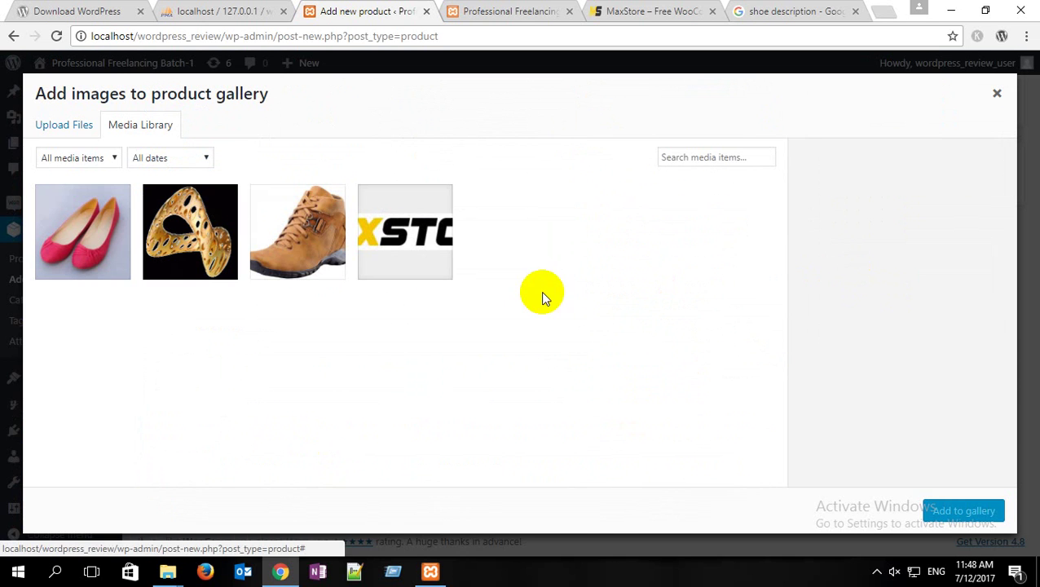
click(112, 226)
click(965, 511)
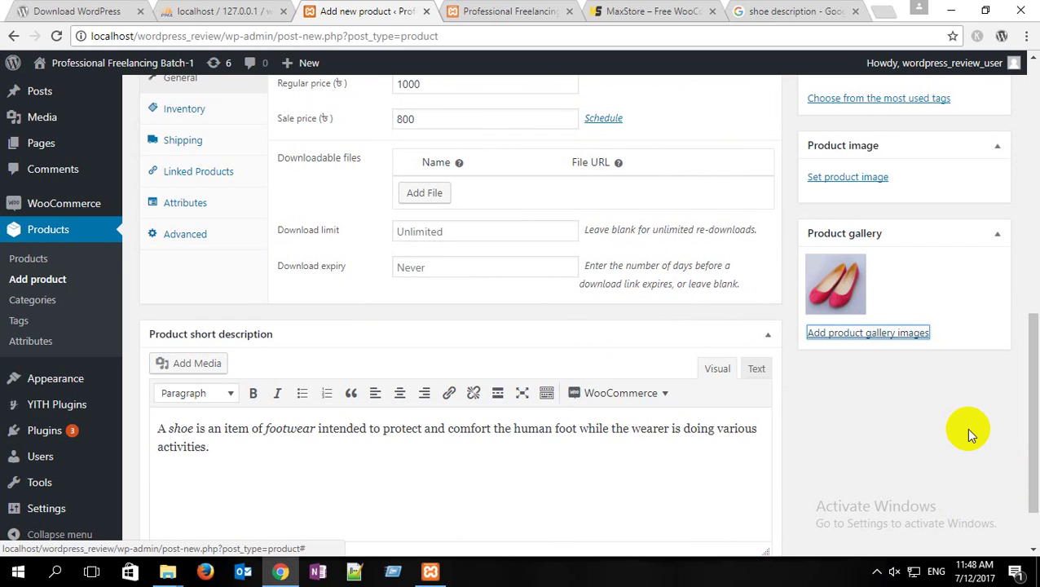
scroll(965, 427, up, 1)
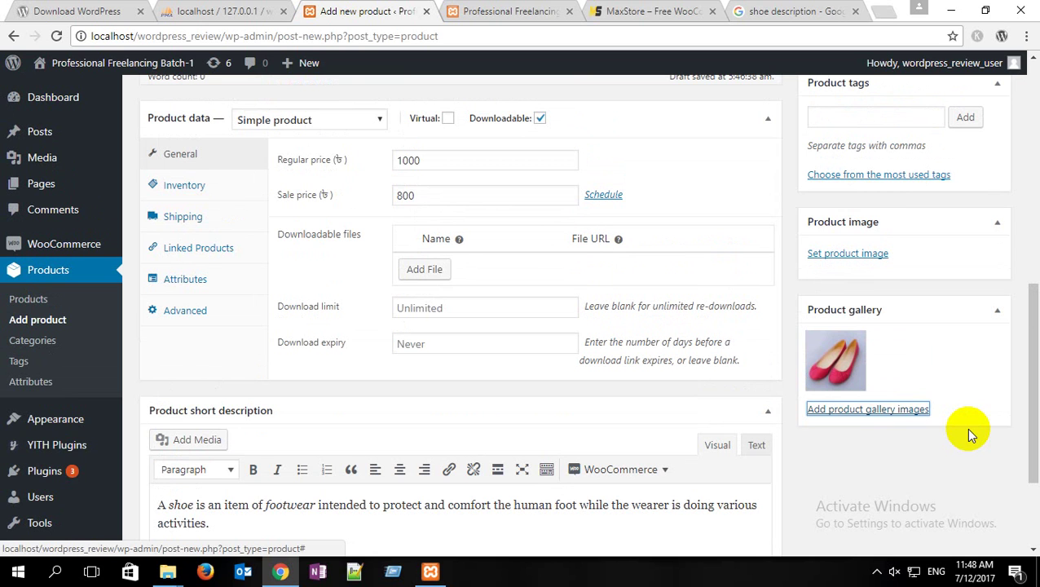
Step: Set the red shoe photo as the Ladies Shoe main product image
scroll(967, 425, up, 2)
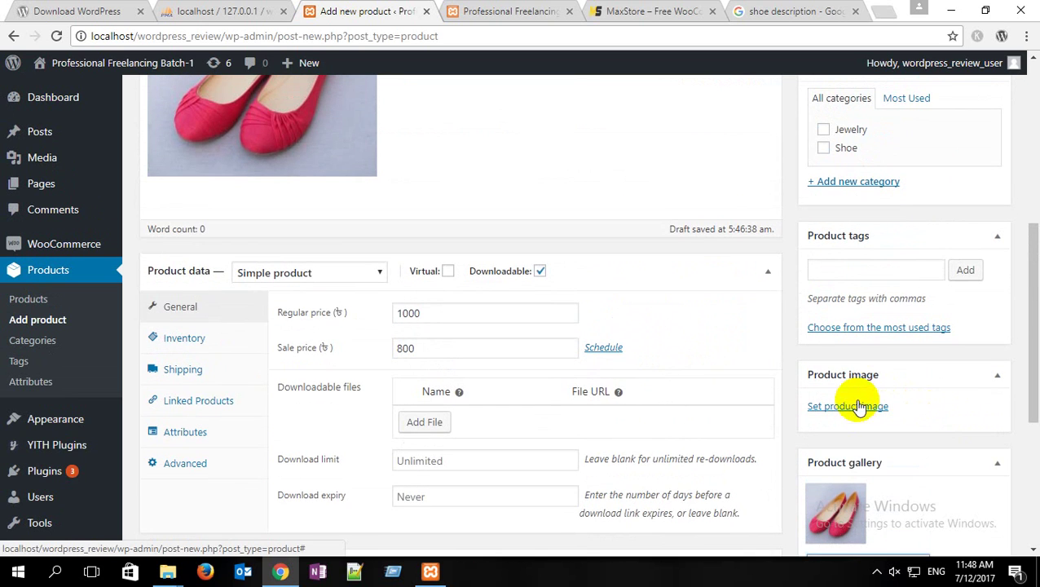
click(851, 407)
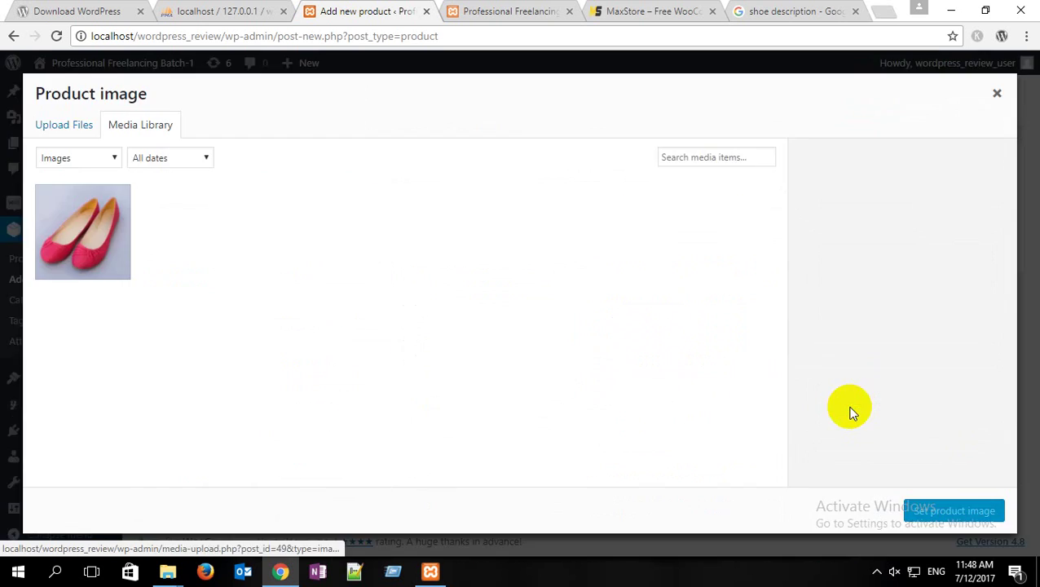
click(102, 232)
click(917, 510)
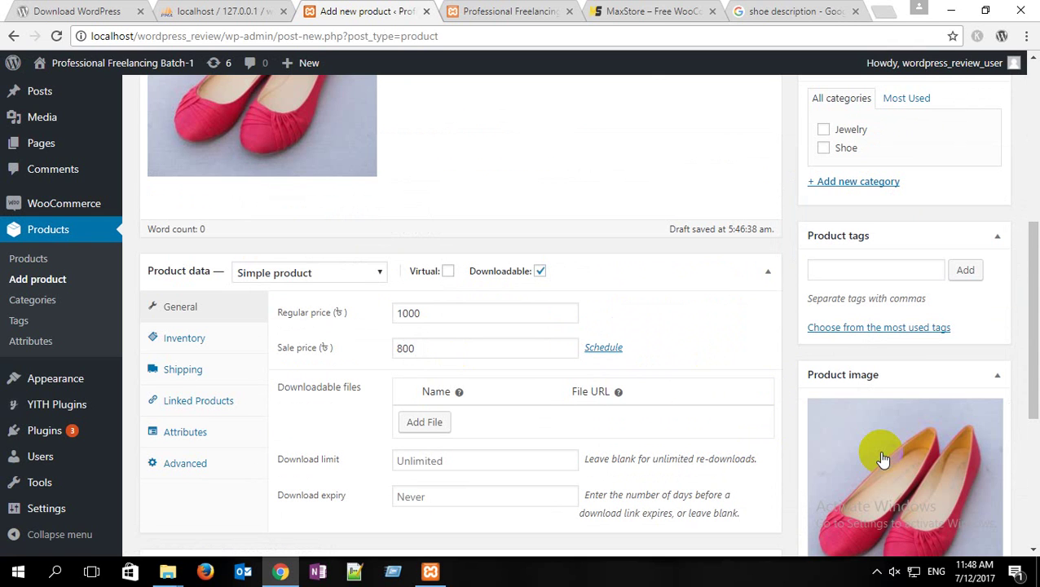
scroll(881, 454, up, 3)
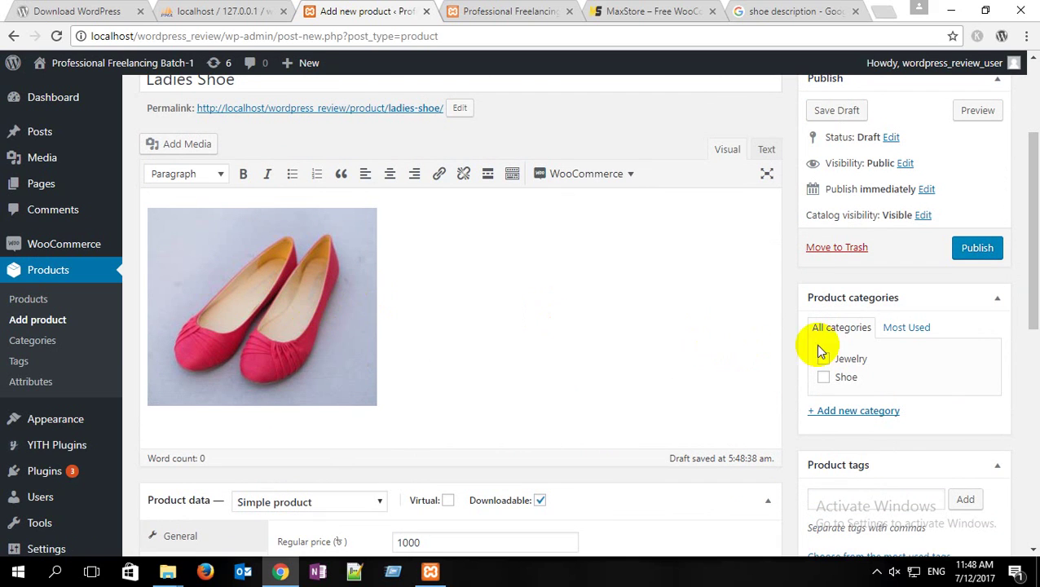
scroll(906, 399, down, 2)
scroll(937, 420, down, 2)
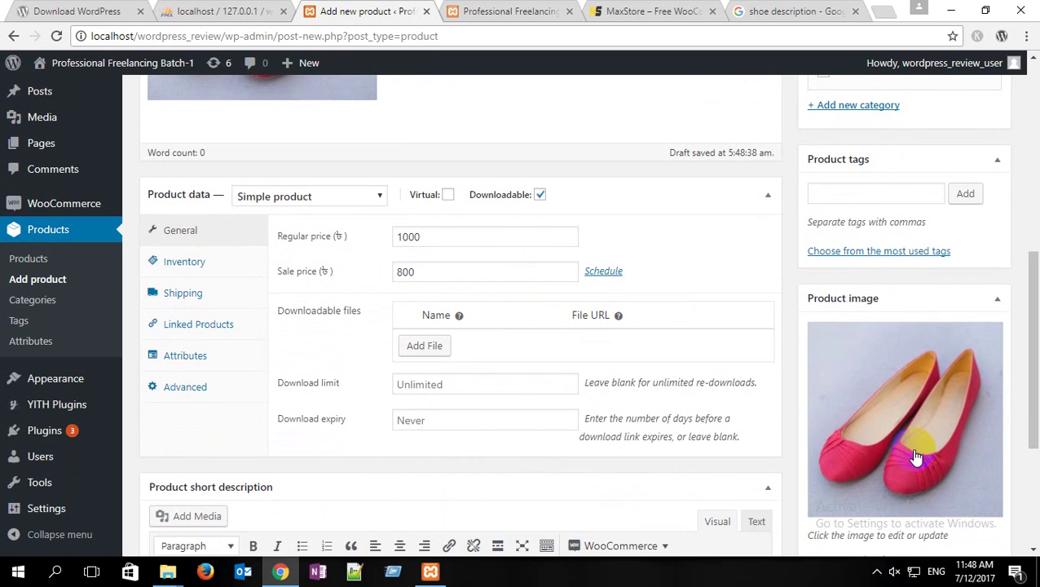
Step: Add the product tags 'ladies shoe', 'shoe', 'woman shoe' and 'red shoe'
click(849, 194)
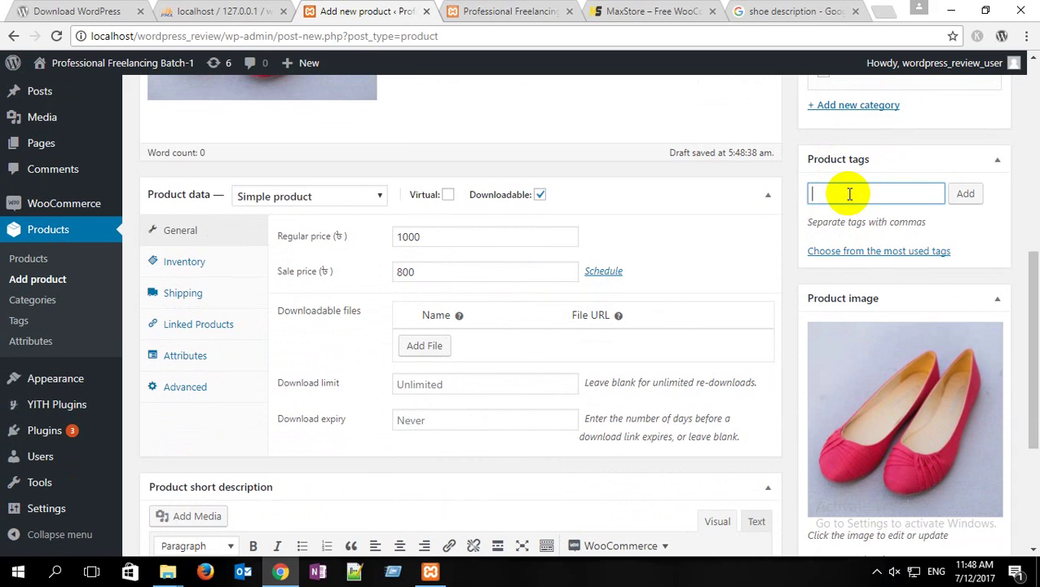
text(ladies shoe)
key(Return)
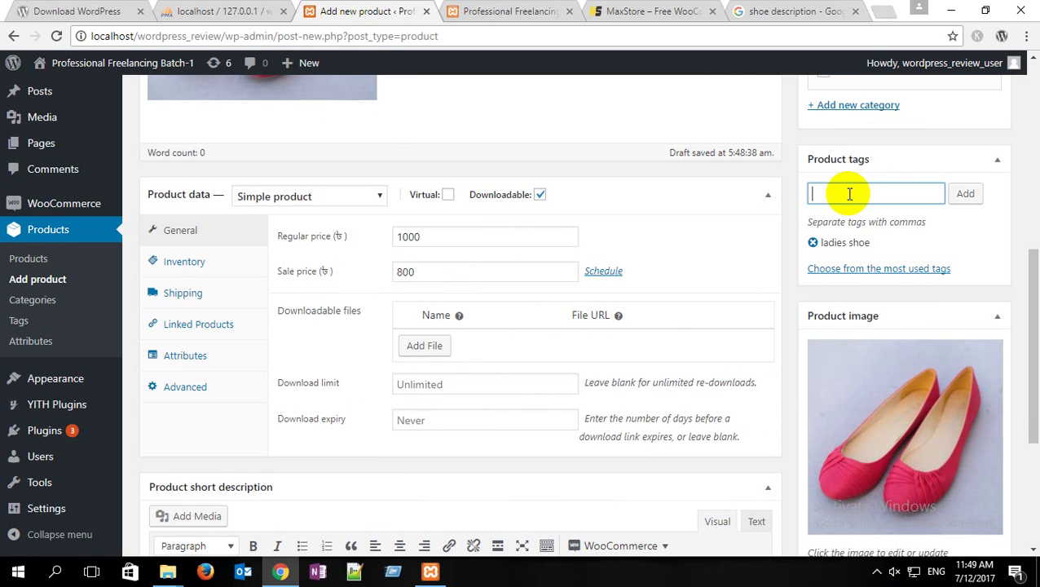
text(shoe)
key(Return)
text(woman shoe)
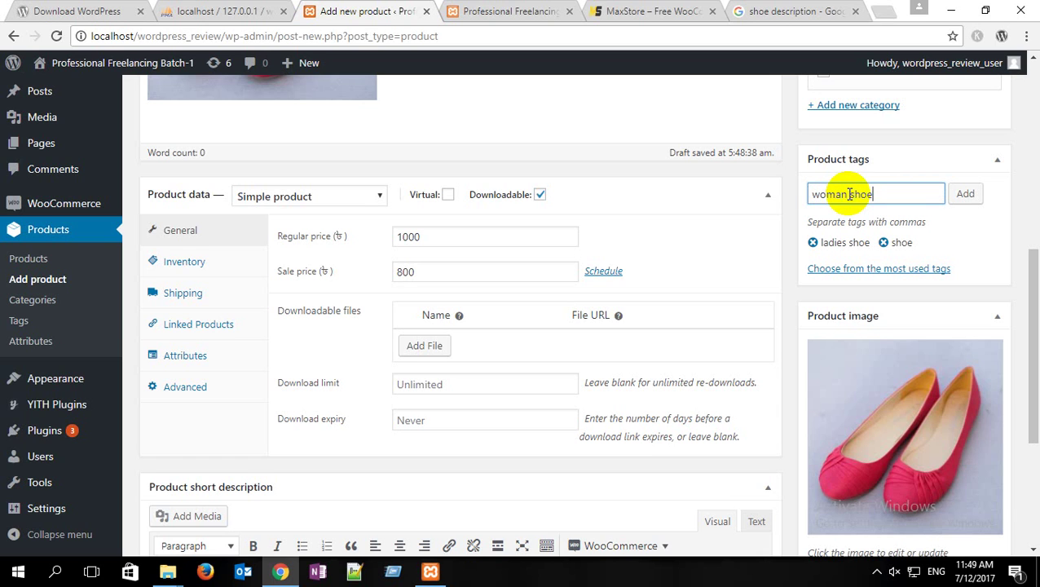
key(Return)
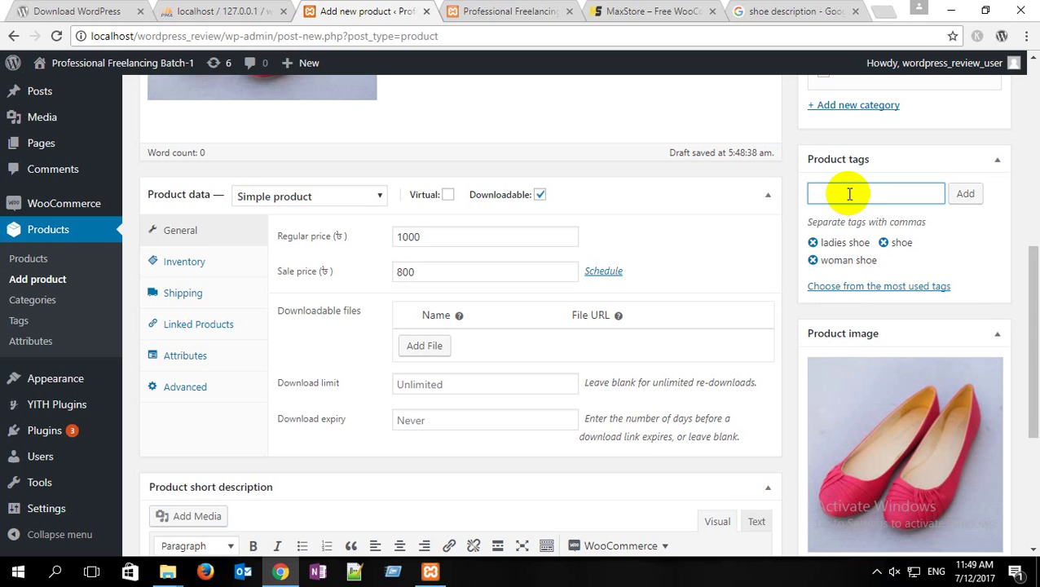
text(red shoe)
key(Return)
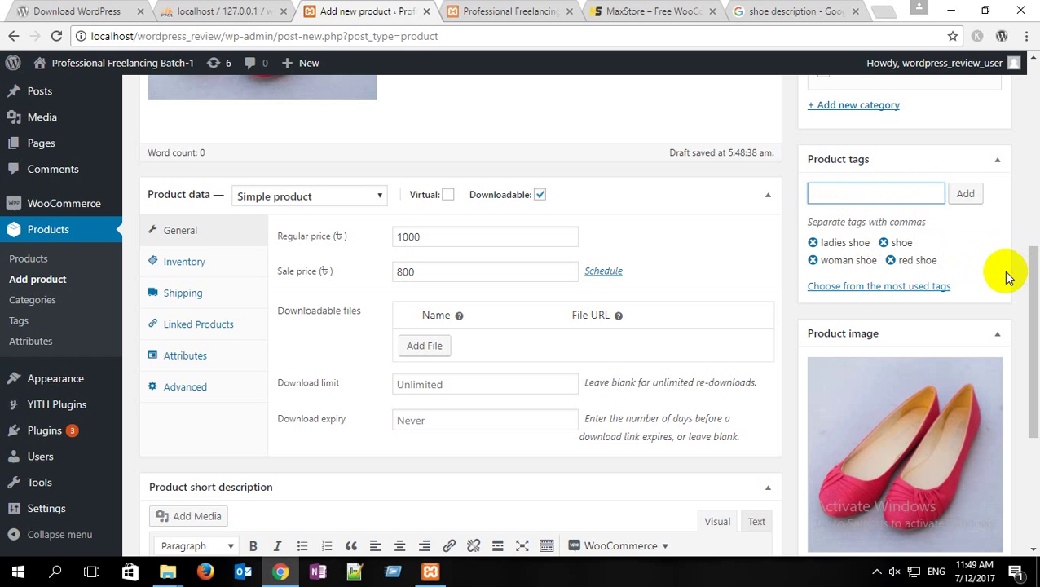
scroll(963, 273, up, 2)
scroll(963, 272, down, 2)
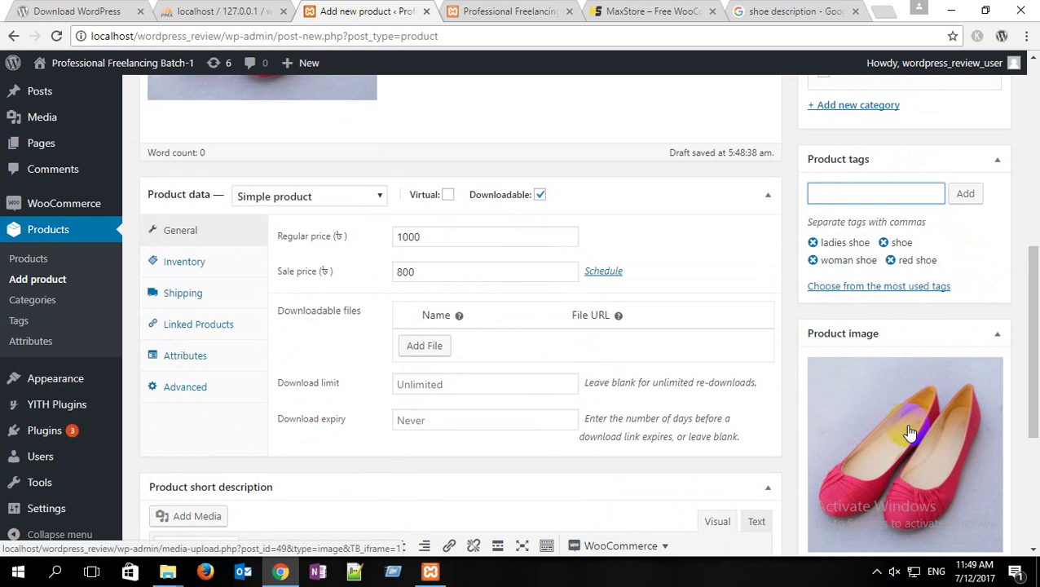
scroll(908, 425, up, 3)
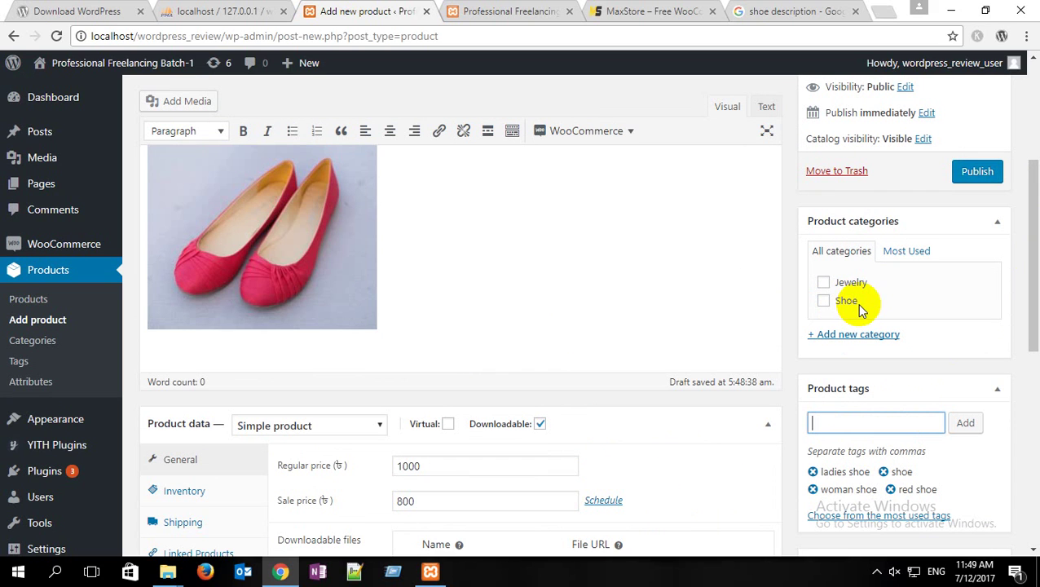
Step: Tick the Shoe category and publish Ladies Shoe, then switch to the storefront
click(824, 302)
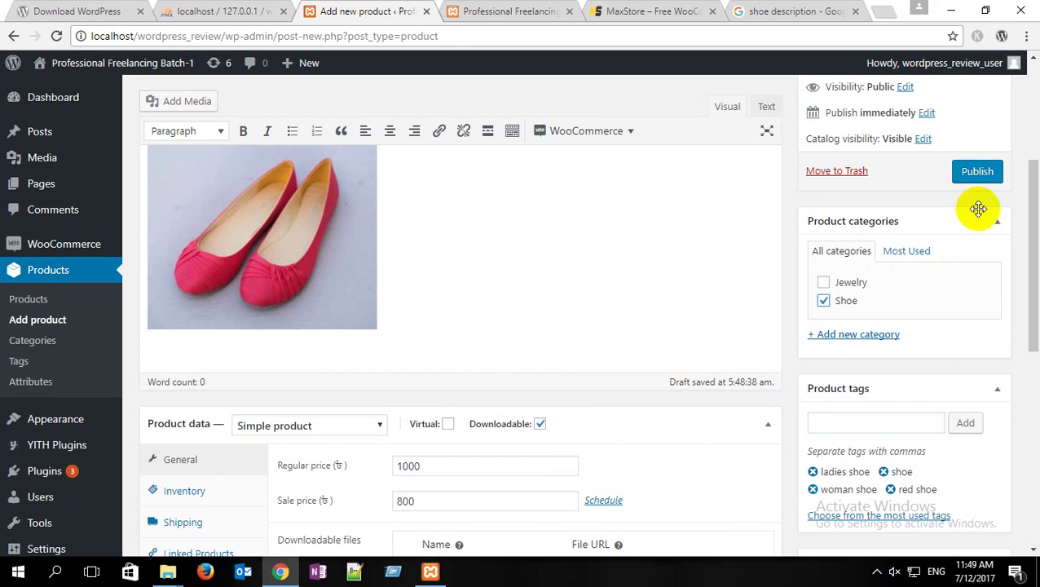
click(982, 179)
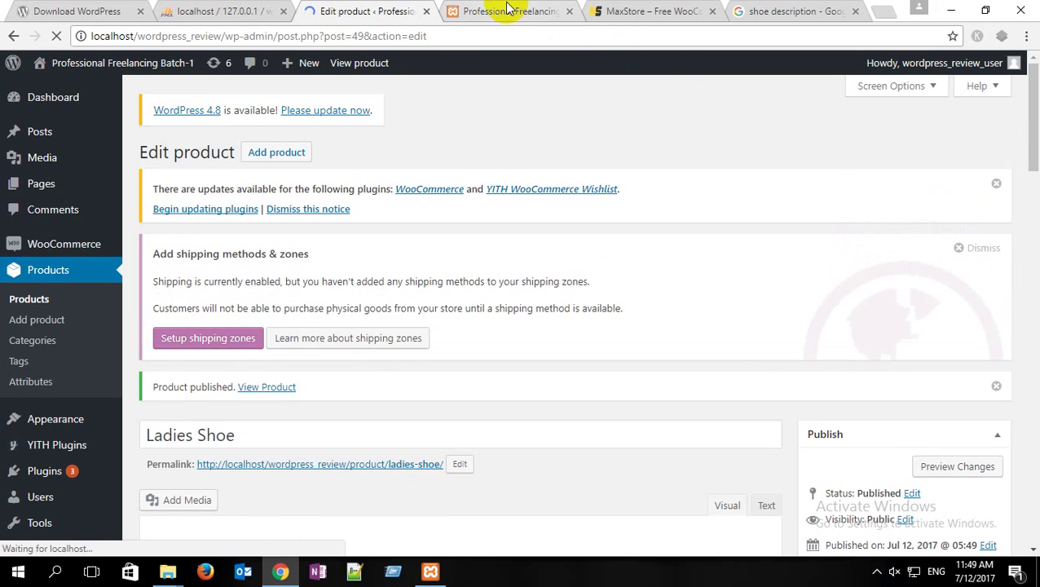
click(507, 10)
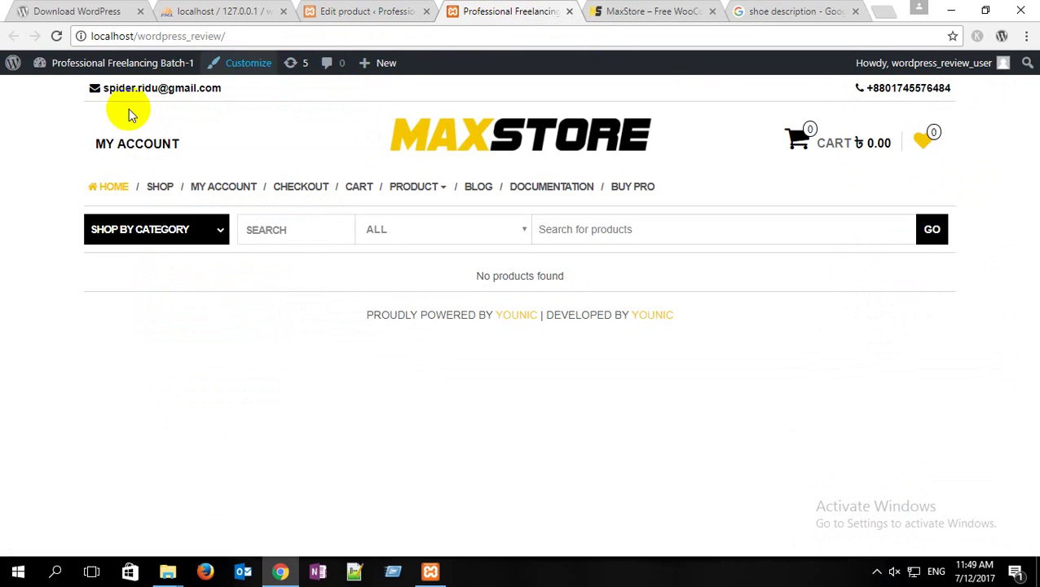
Step: View Ladies Shoe on the Shop page at sale price 800 and add it to the cart
click(164, 188)
mouse_move(174, 436)
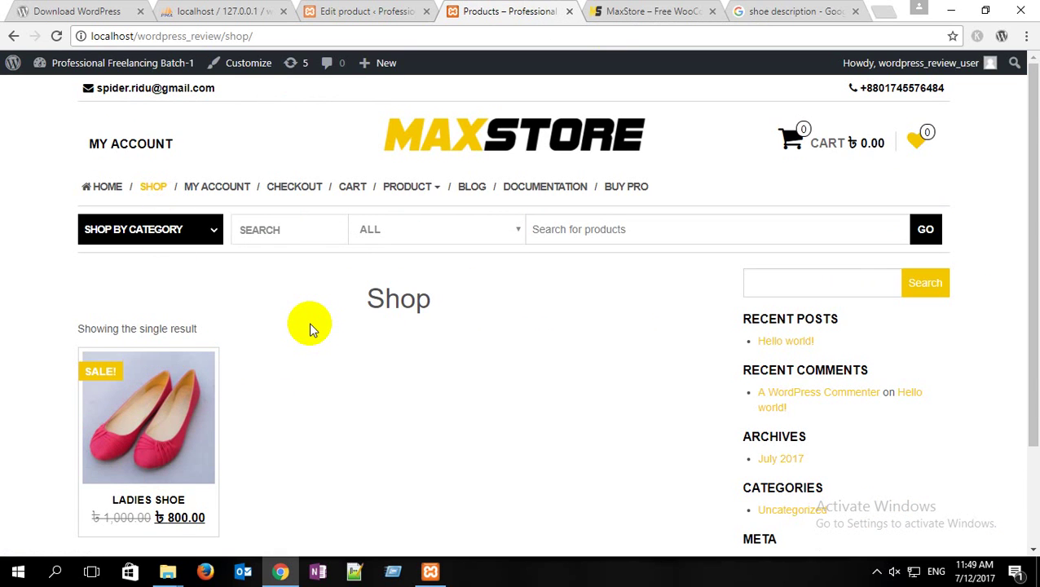
scroll(309, 323, down, 3)
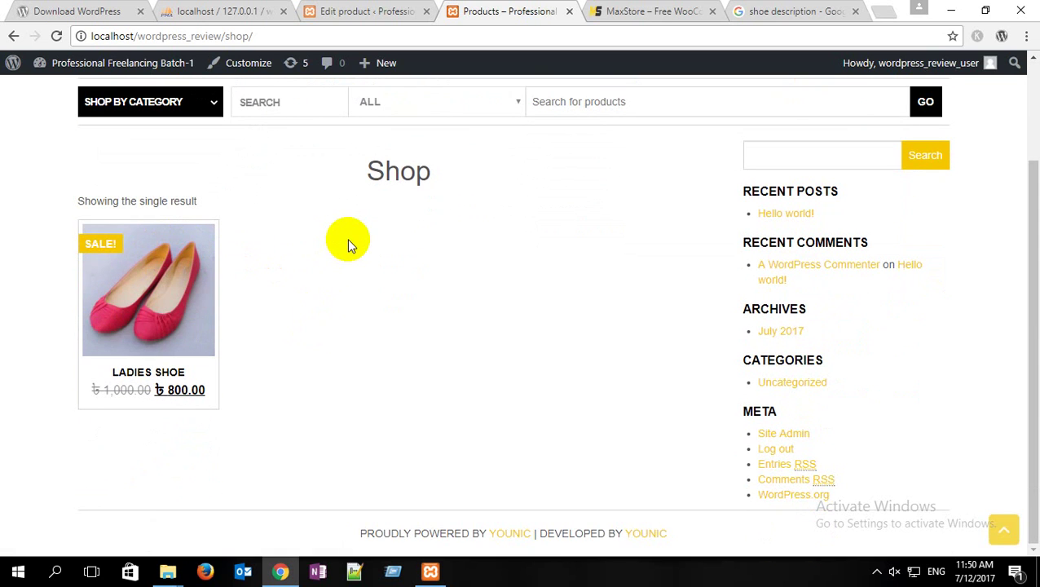
mouse_move(156, 260)
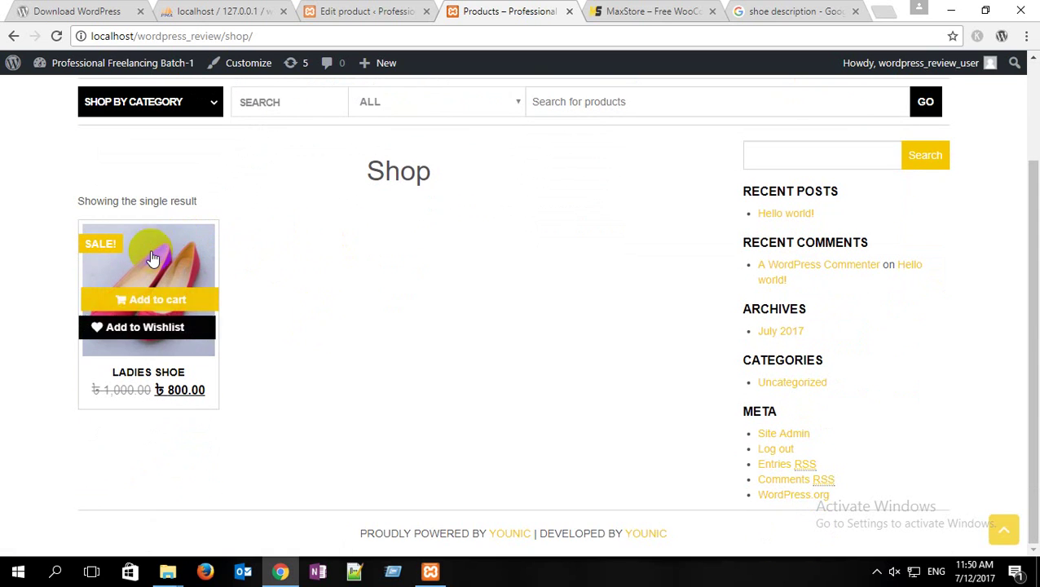
click(143, 312)
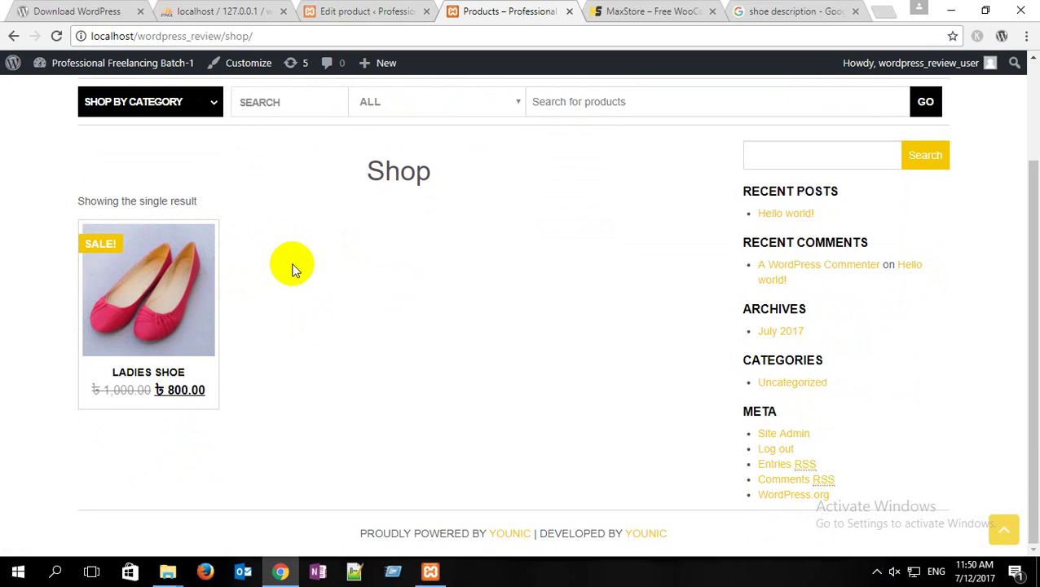
mouse_move(183, 263)
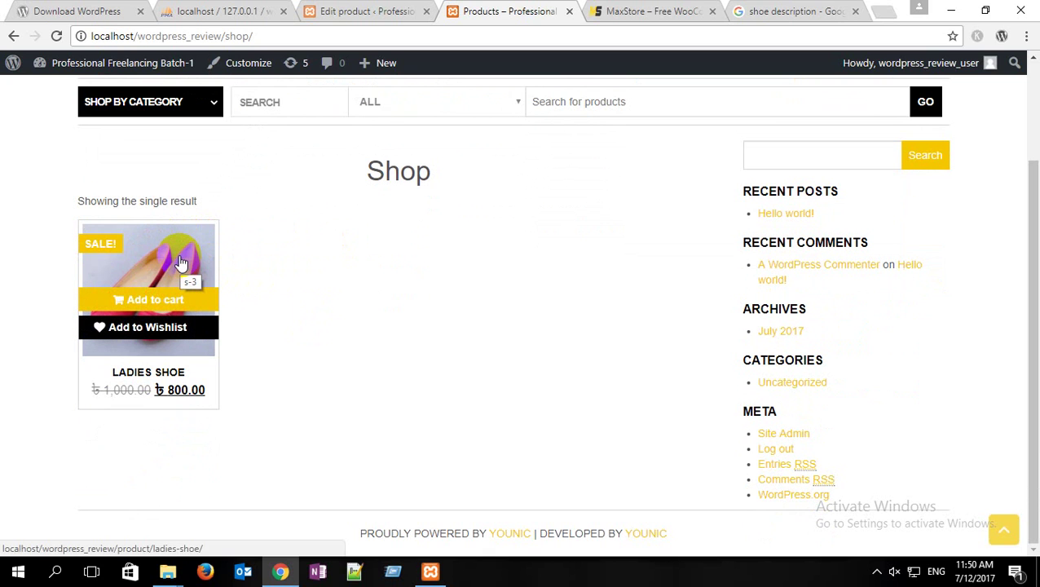
click(161, 256)
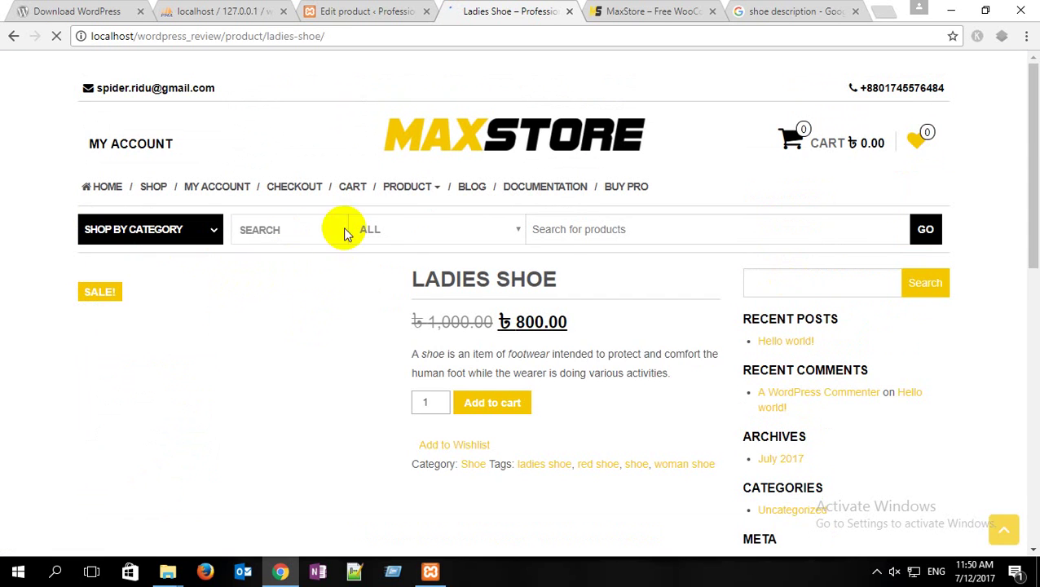
scroll(379, 218, down, 3)
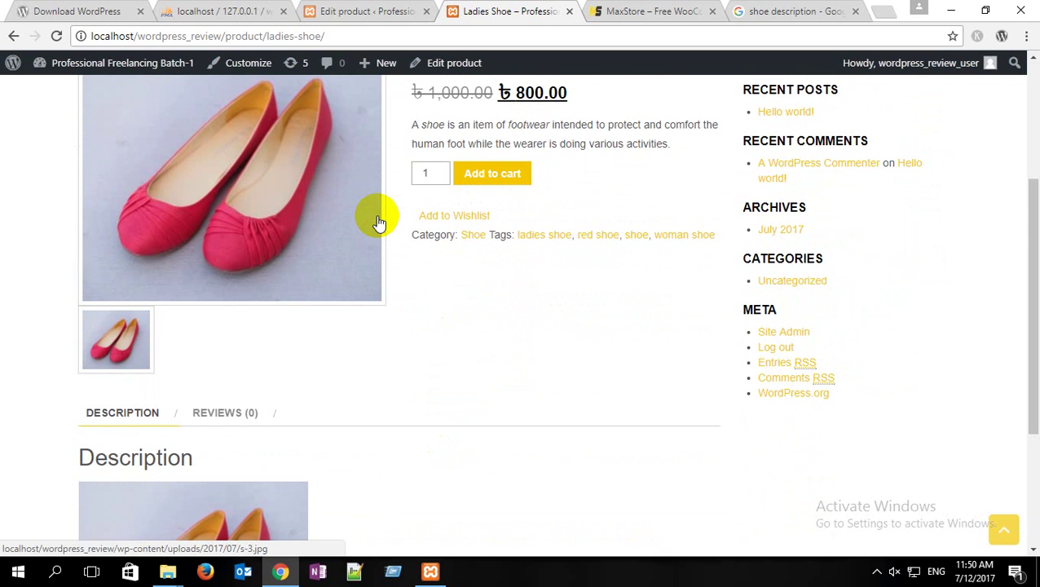
scroll(120, 347, down, 3)
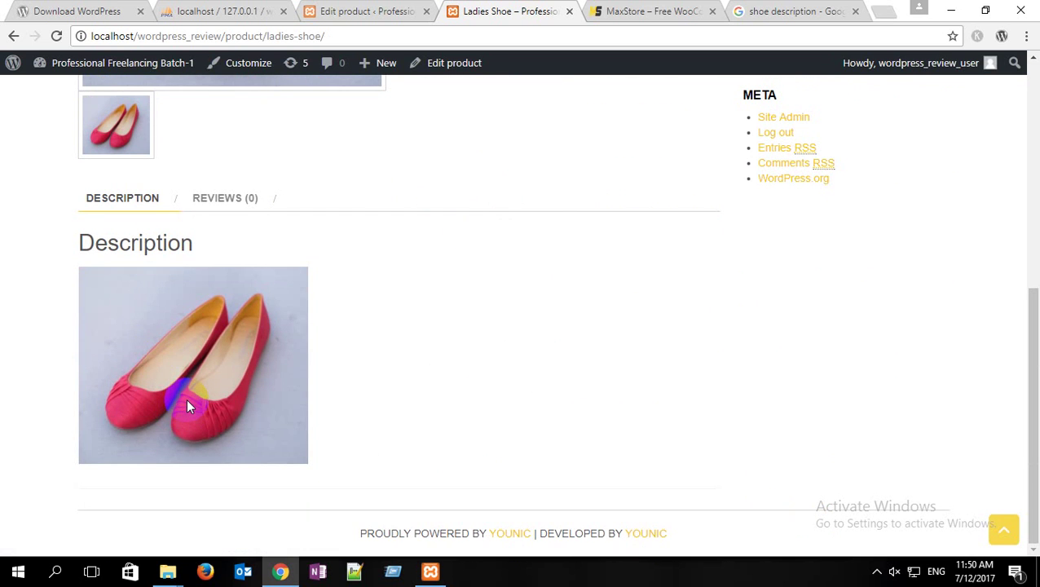
scroll(186, 401, up, 4)
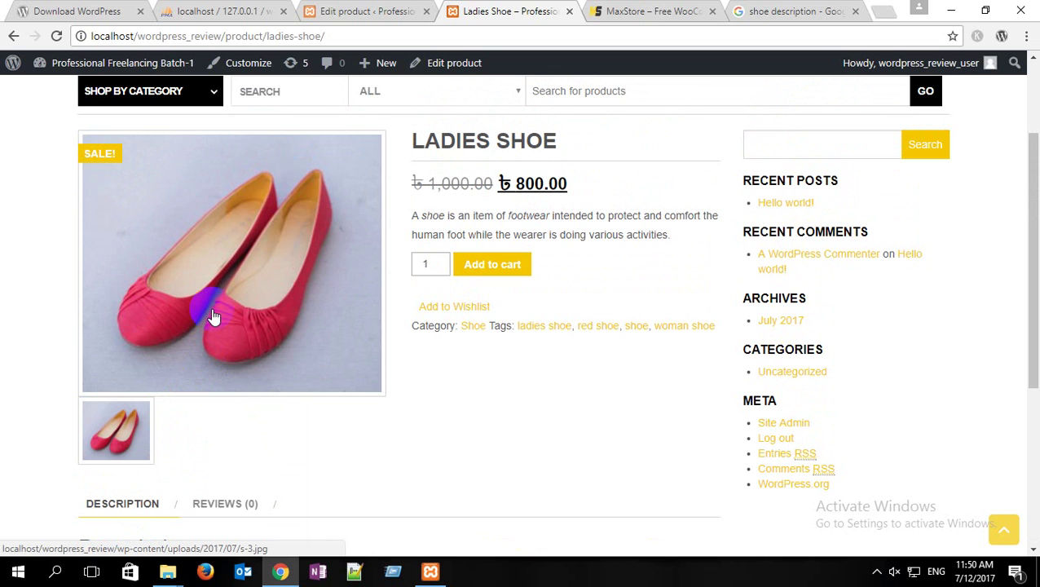
drag(399, 220, 673, 230)
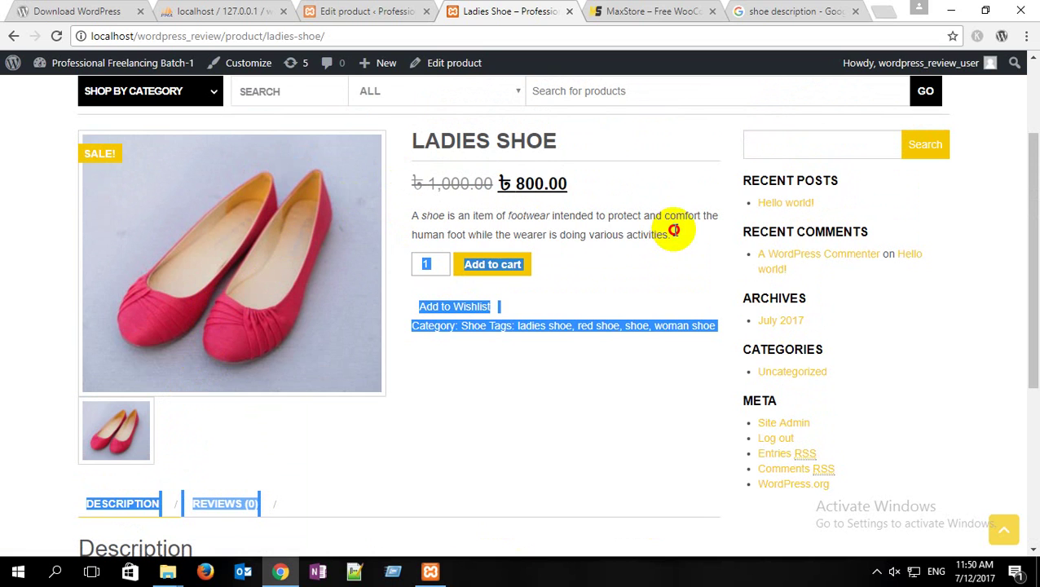
click(676, 234)
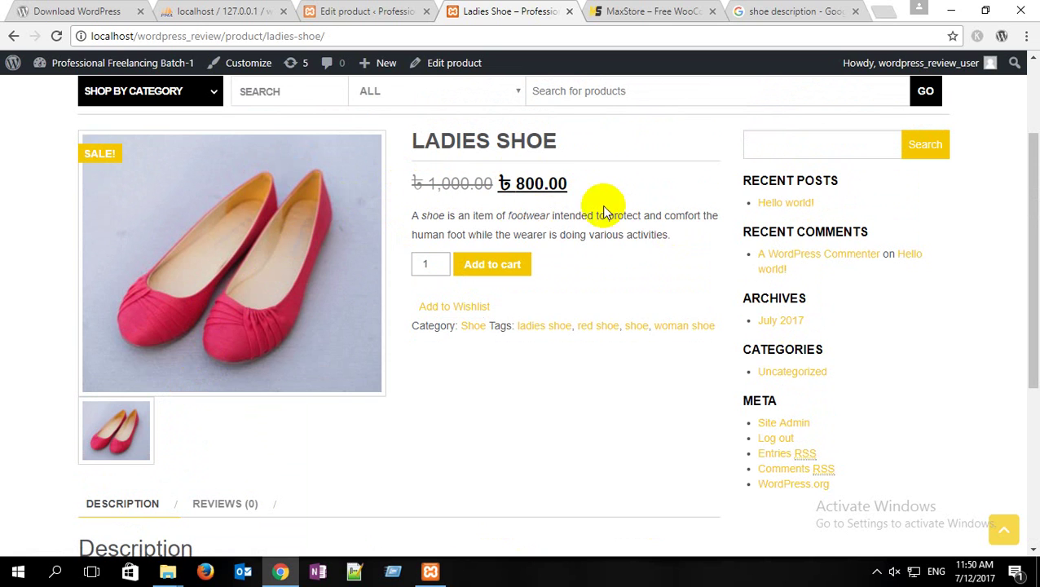
drag(673, 234, 400, 223)
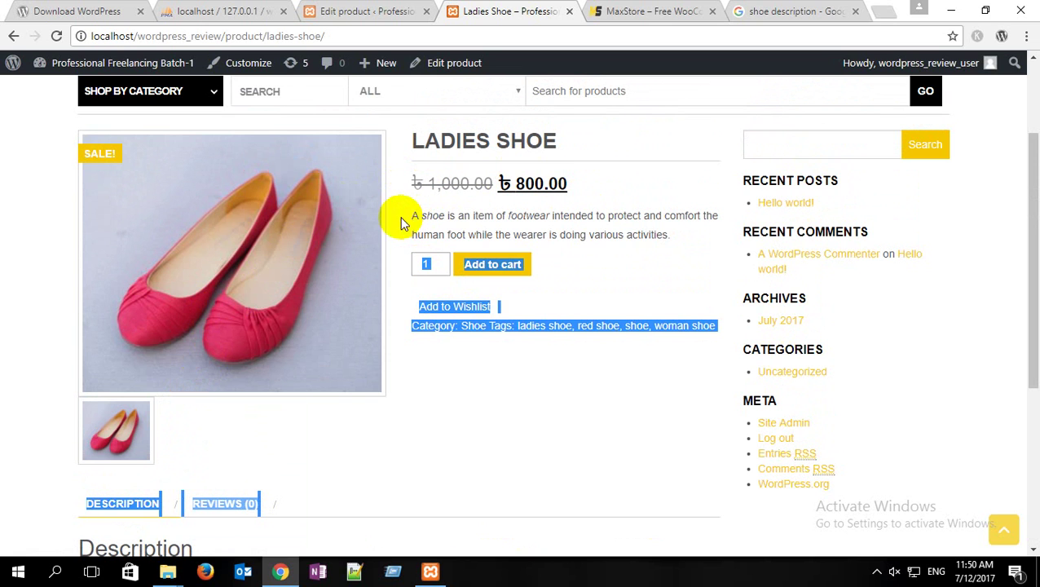
click(10, 326)
scroll(9, 326, down, 1)
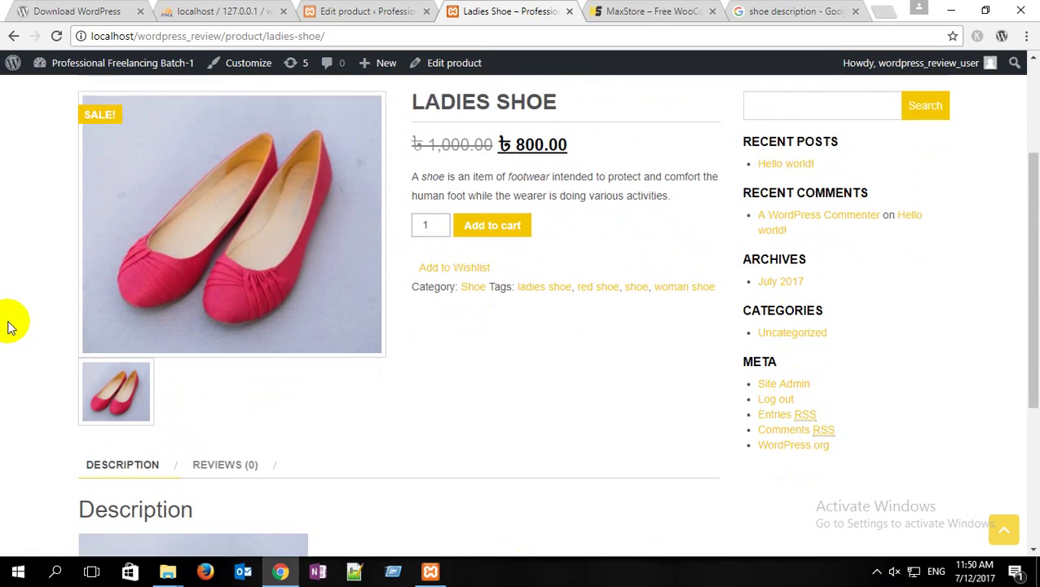
scroll(9, 326, down, 2)
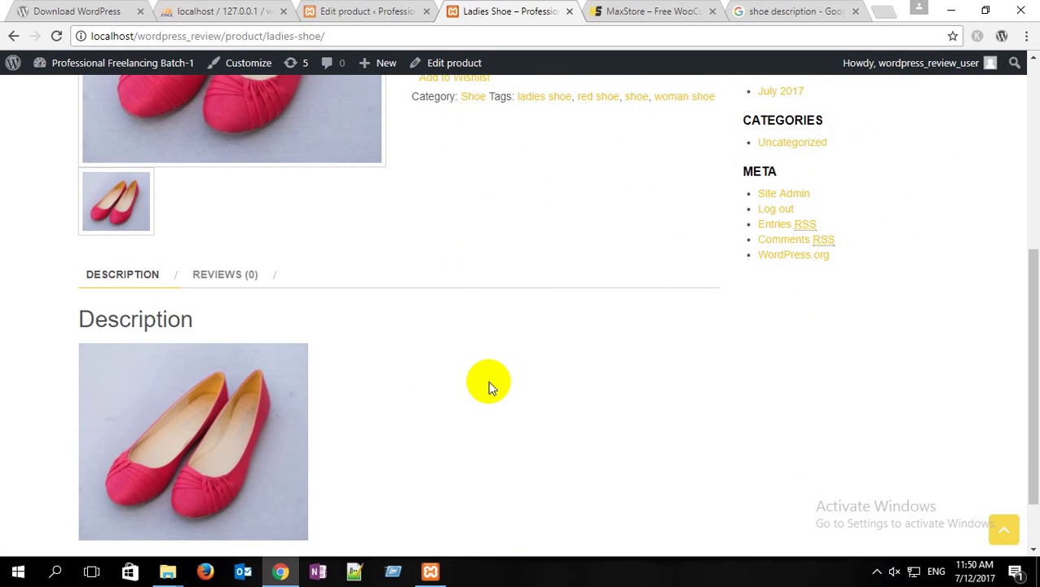
scroll(485, 382, up, 4)
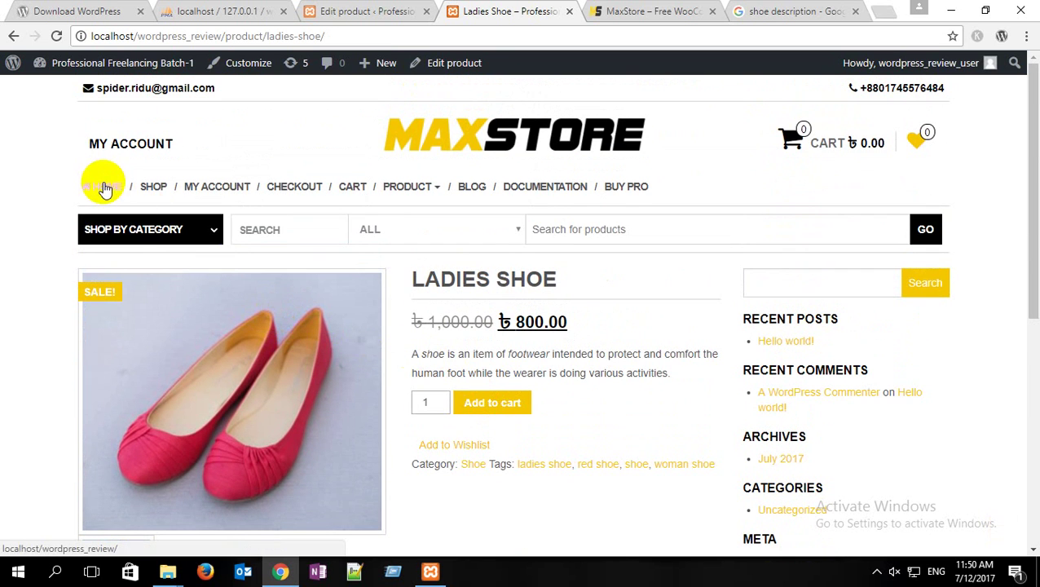
Step: Open the MaxStore home page and scroll to the Shoe category and Ladies Shoe sale tiles
click(106, 188)
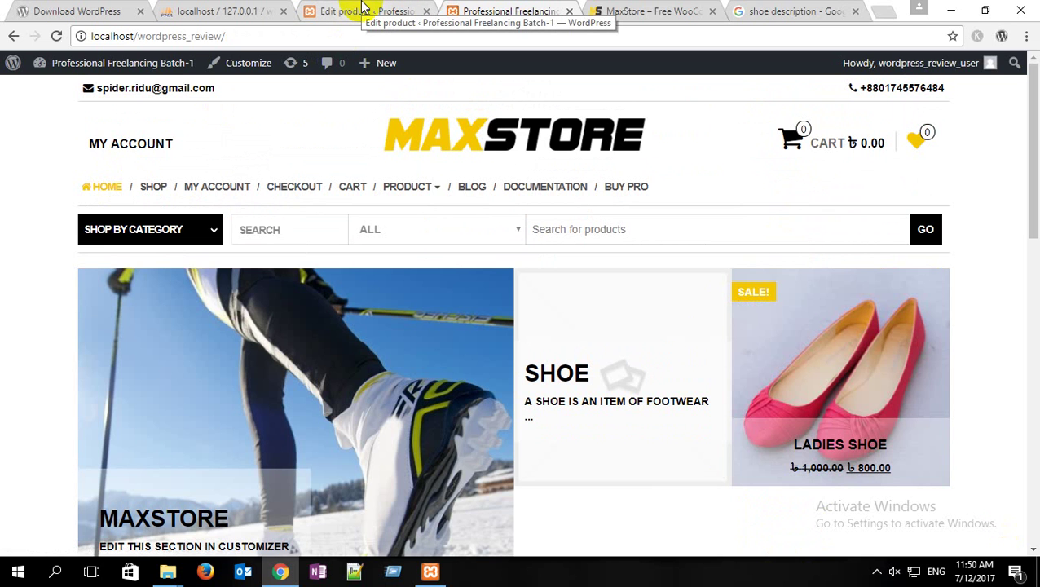
scroll(620, 309, down, 2)
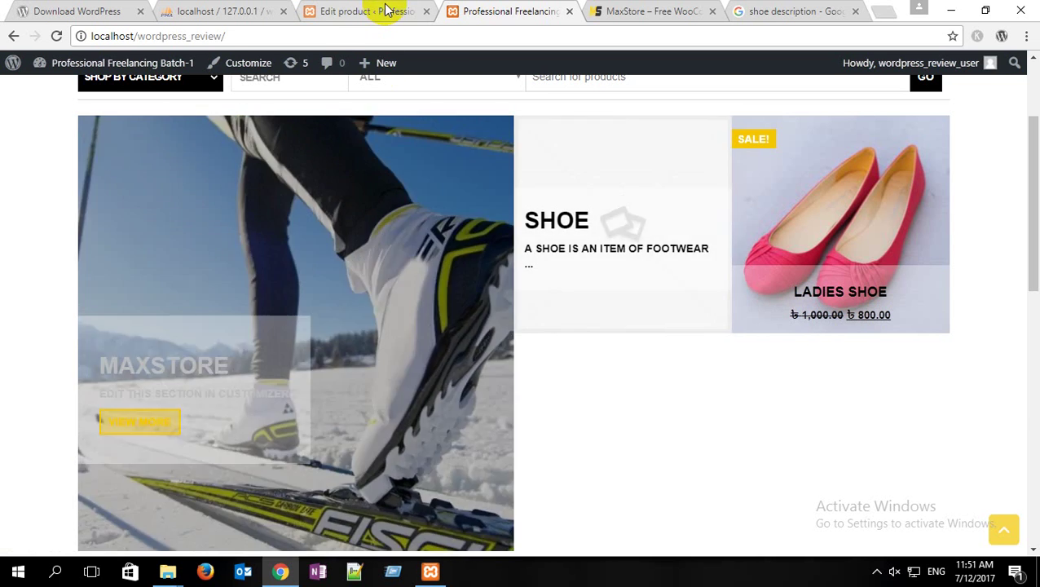
Step: Start a new product titled Men Shoe
click(383, 10)
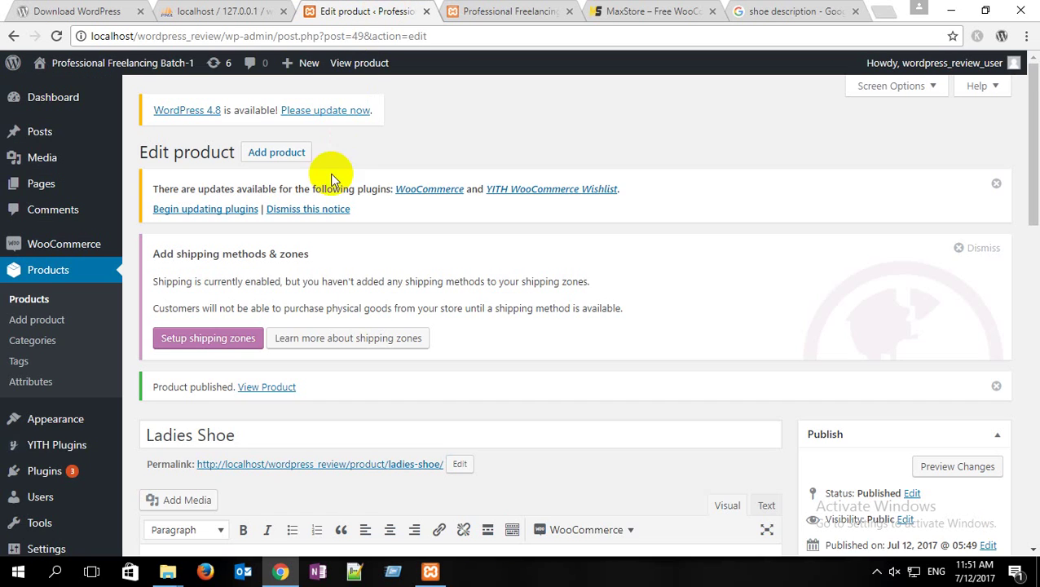
scroll(337, 290, down, 2)
scroll(326, 277, up, 2)
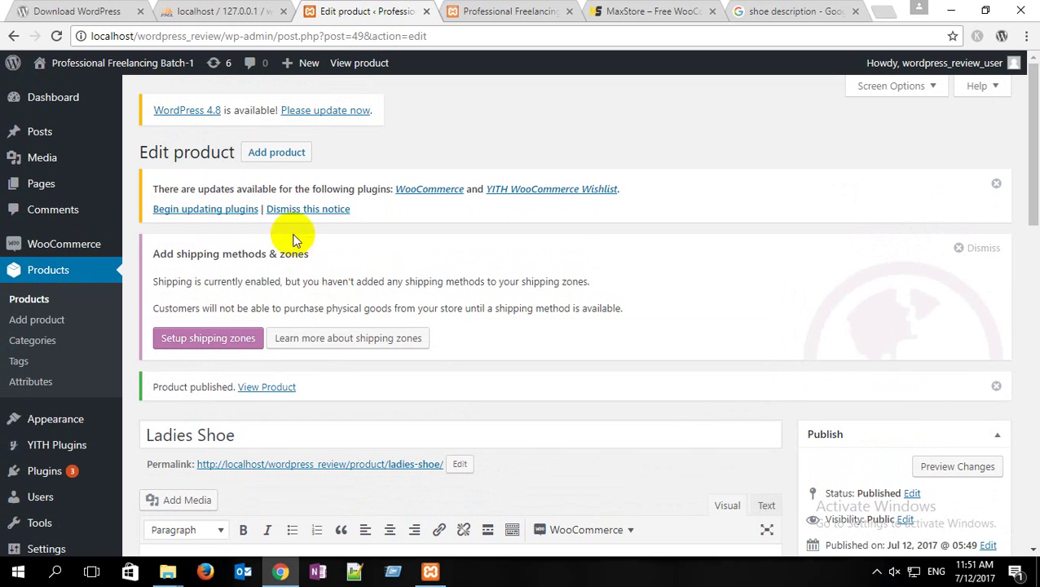
click(280, 153)
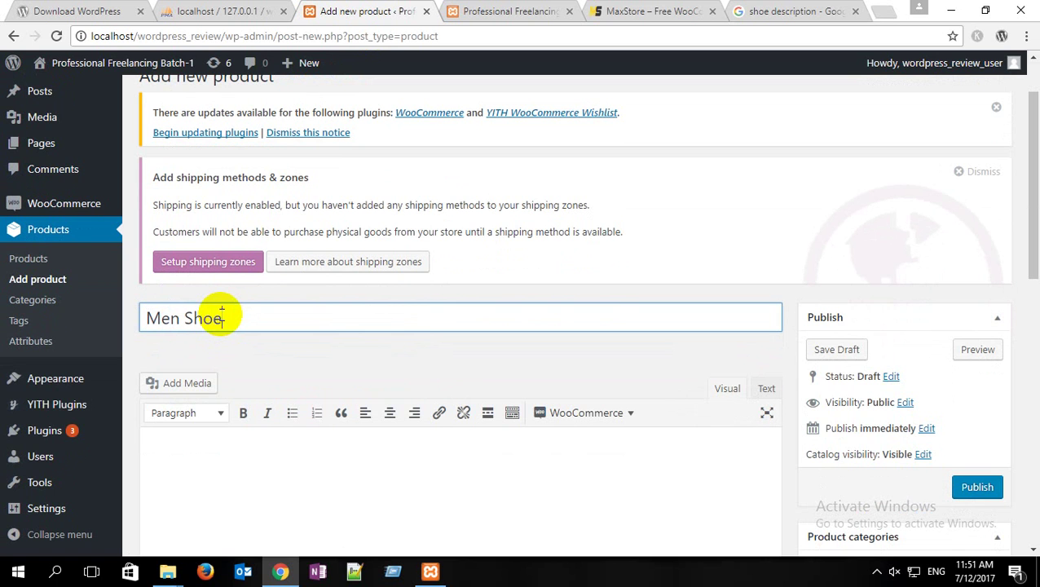
Step: Insert the brown boot photo s-2.jpg into the Men Shoe description
scroll(236, 375, down, 2)
click(196, 238)
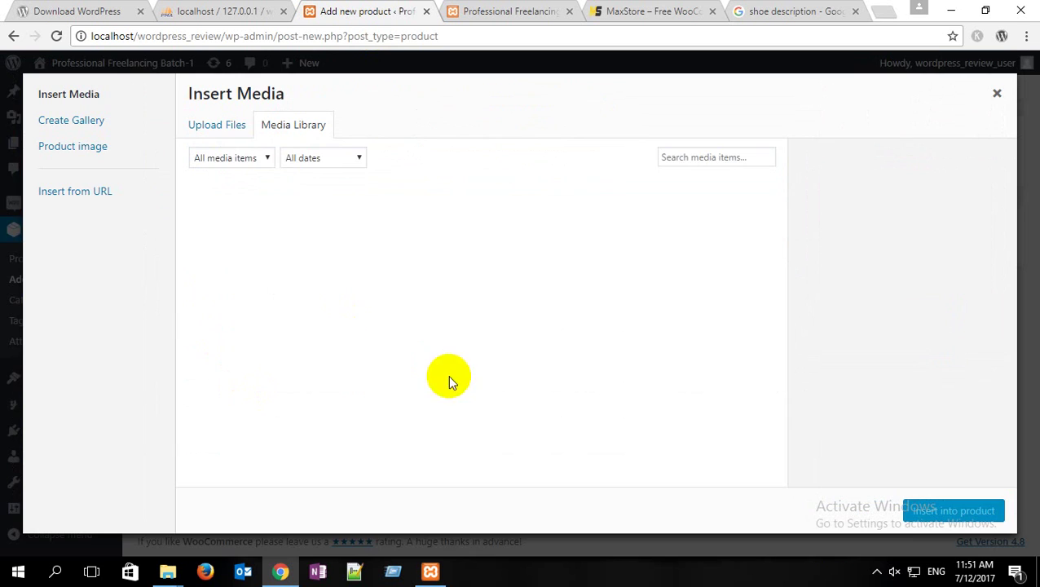
click(457, 227)
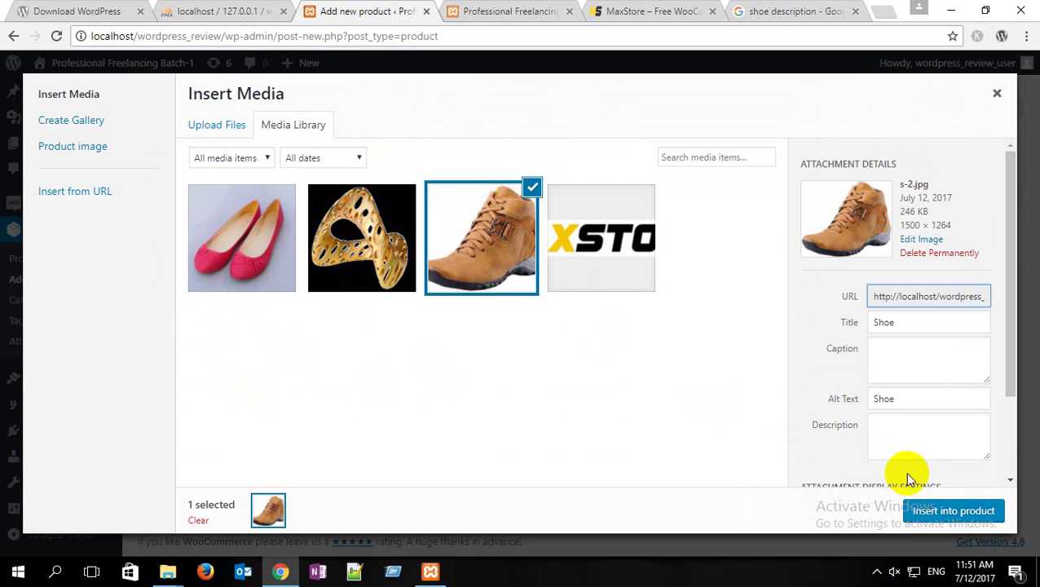
click(952, 510)
scroll(253, 348, down, 5)
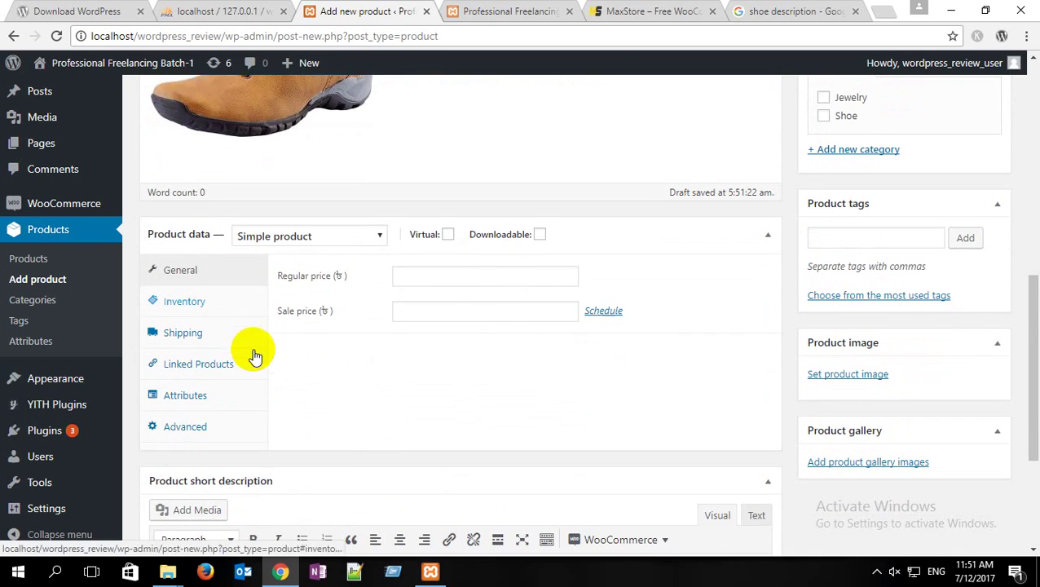
Step: Make Men Shoe downloadable with regular price 500 and sale price 400
click(539, 201)
click(454, 242)
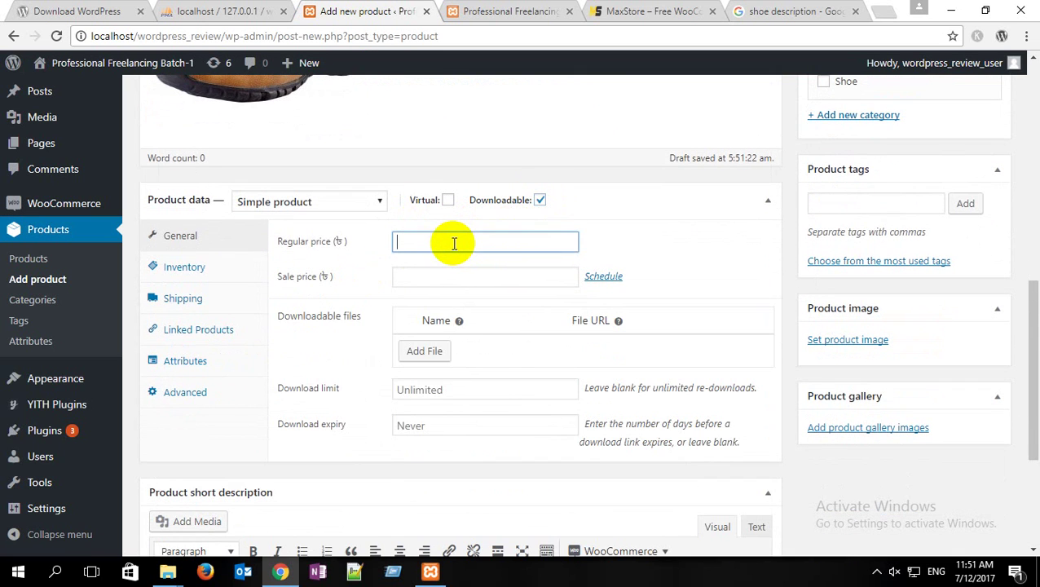
text(500)
click(431, 277)
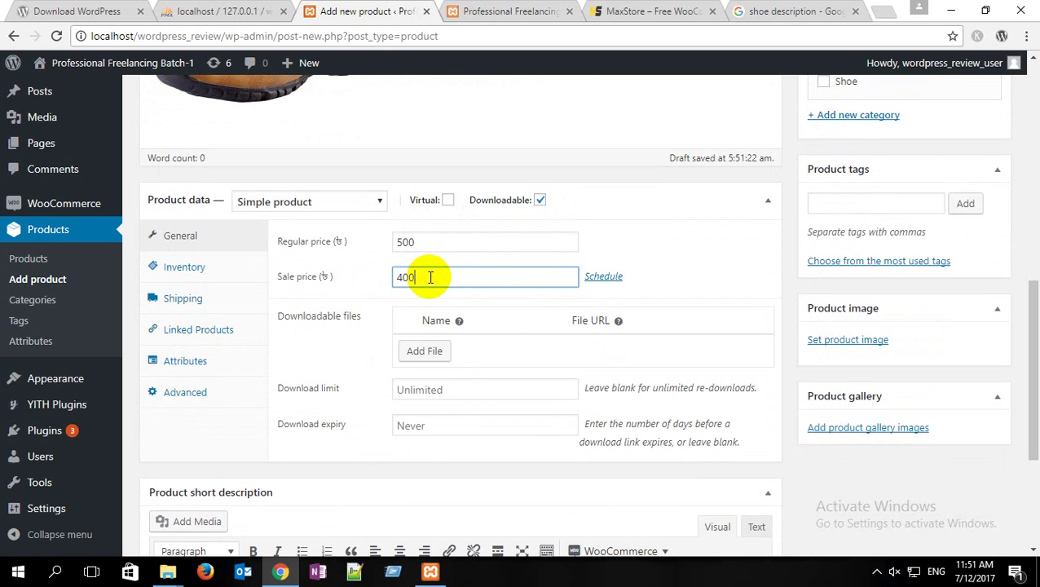
scroll(304, 342, down, 2)
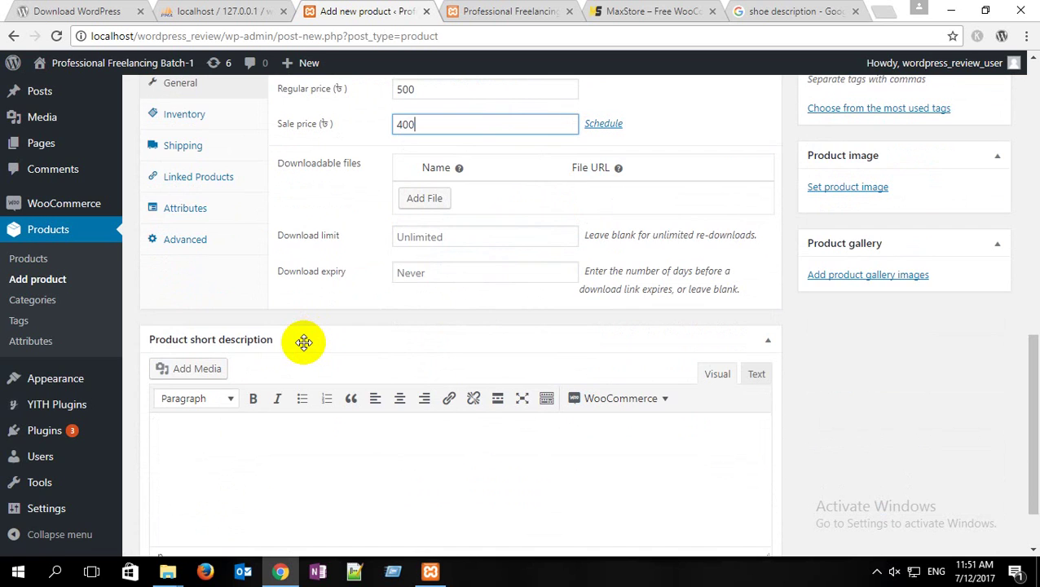
scroll(303, 343, up, 3)
scroll(302, 343, down, 4)
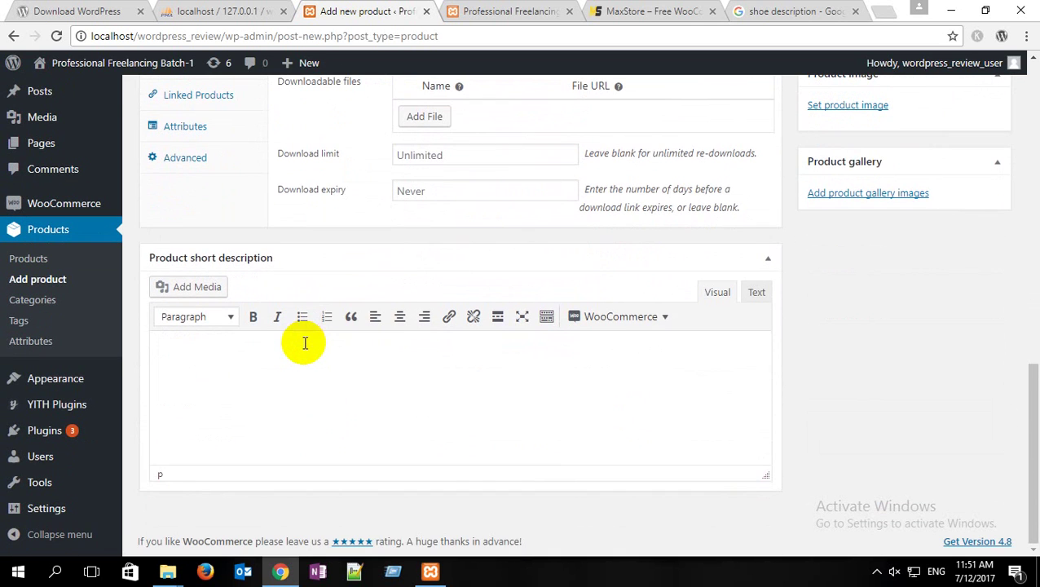
Step: Insert the brown boot photo into the short description
click(194, 287)
click(467, 277)
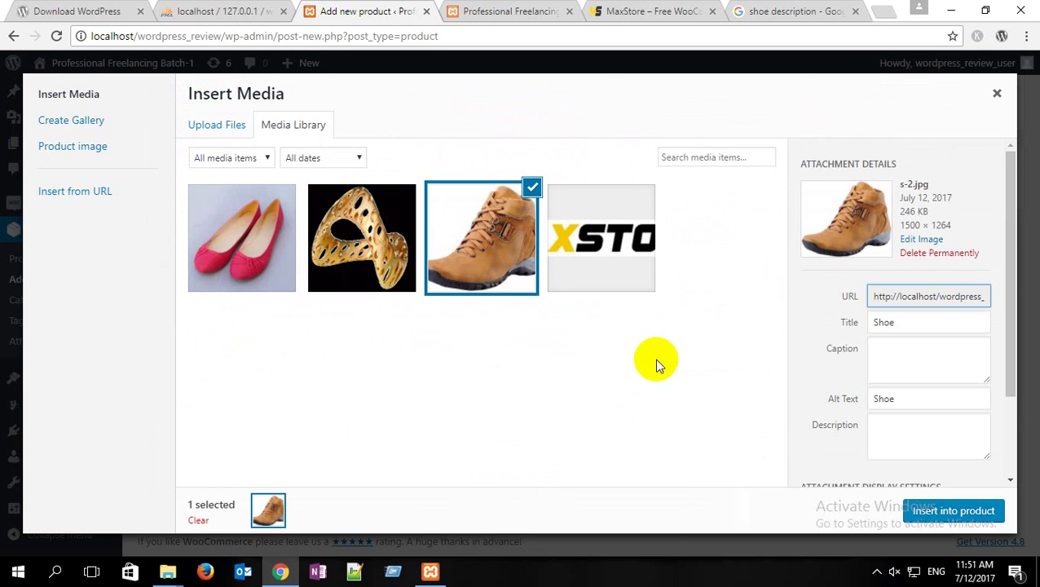
click(952, 510)
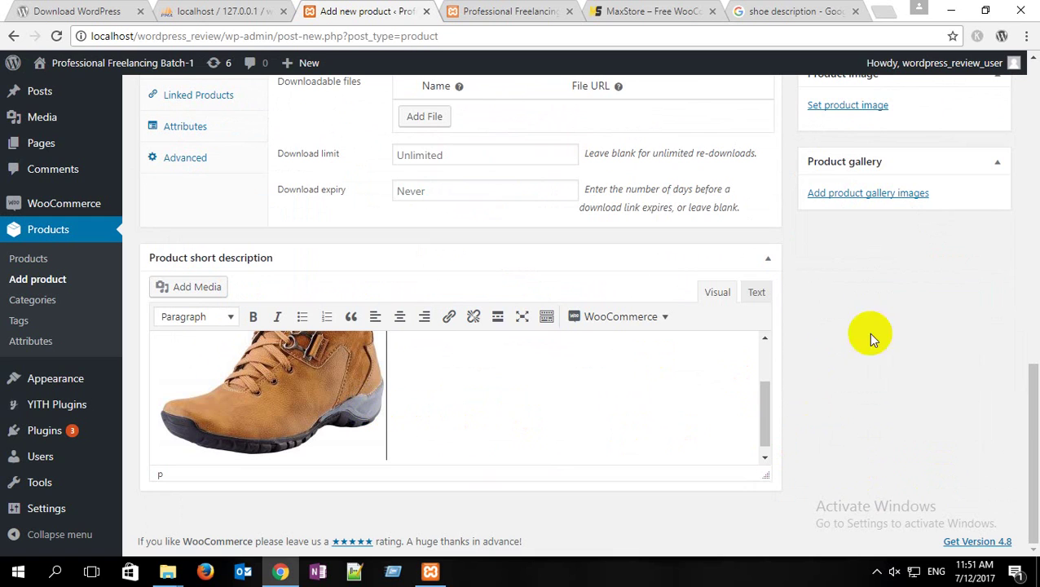
Step: Add the boot photo to the product gallery and choose it as the product image
click(888, 195)
click(325, 251)
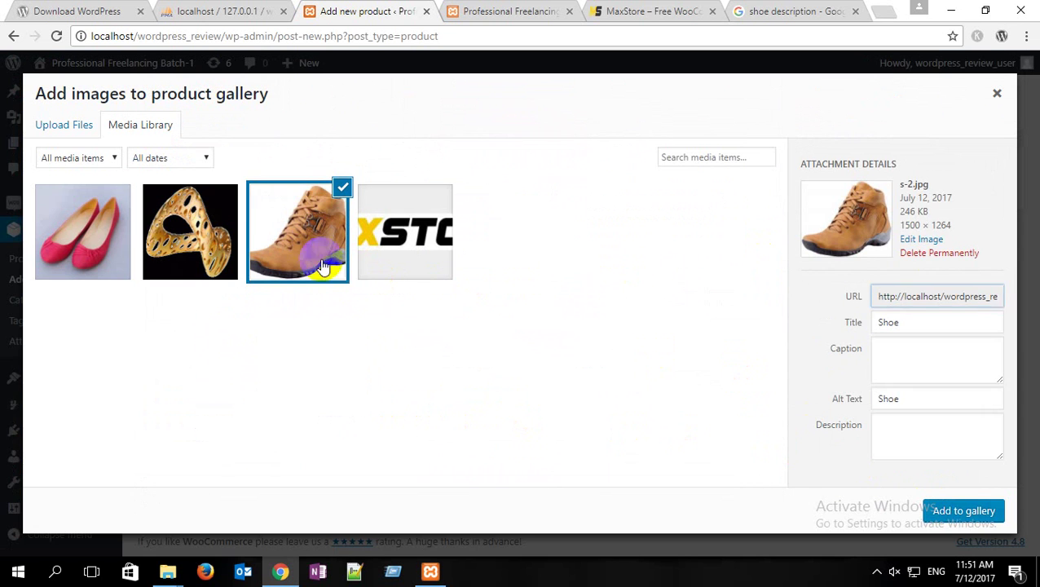
click(964, 510)
scroll(894, 403, up, 3)
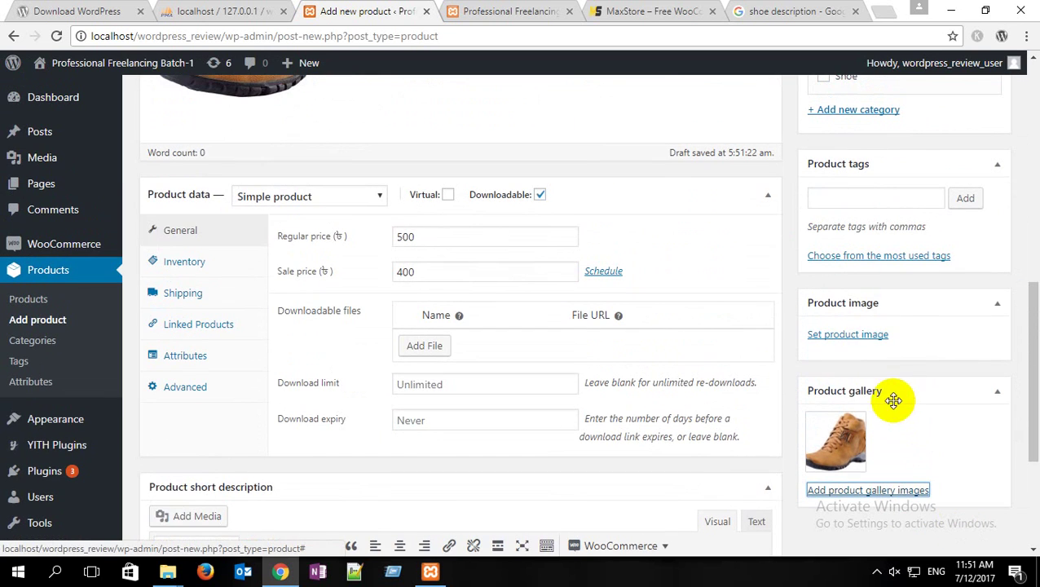
click(861, 341)
click(281, 217)
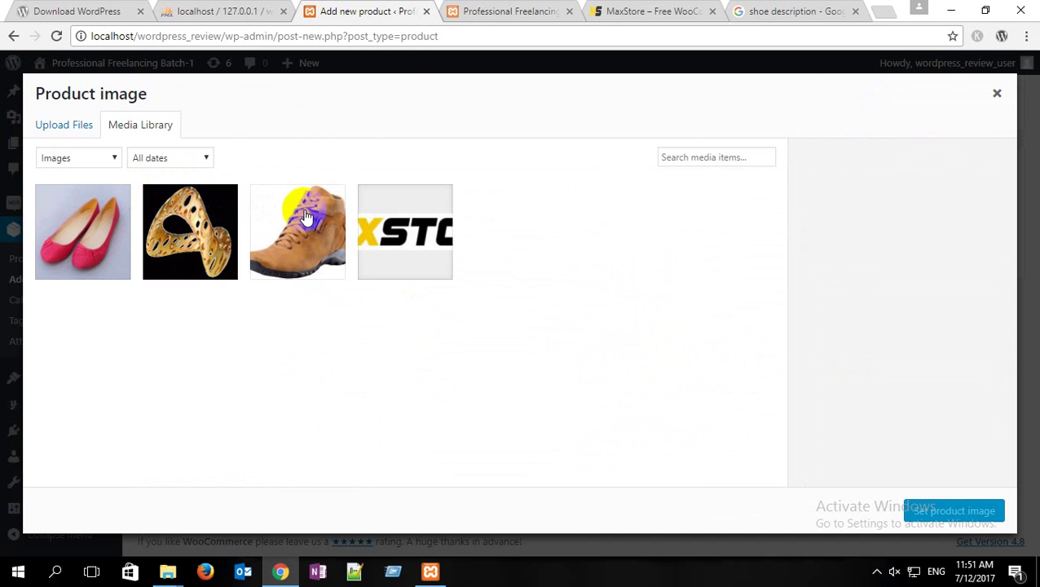
Step: Set the boot photo as Men Shoe's product image and add the men shoe and smart shoe tags
click(919, 508)
scroll(929, 434, up, 5)
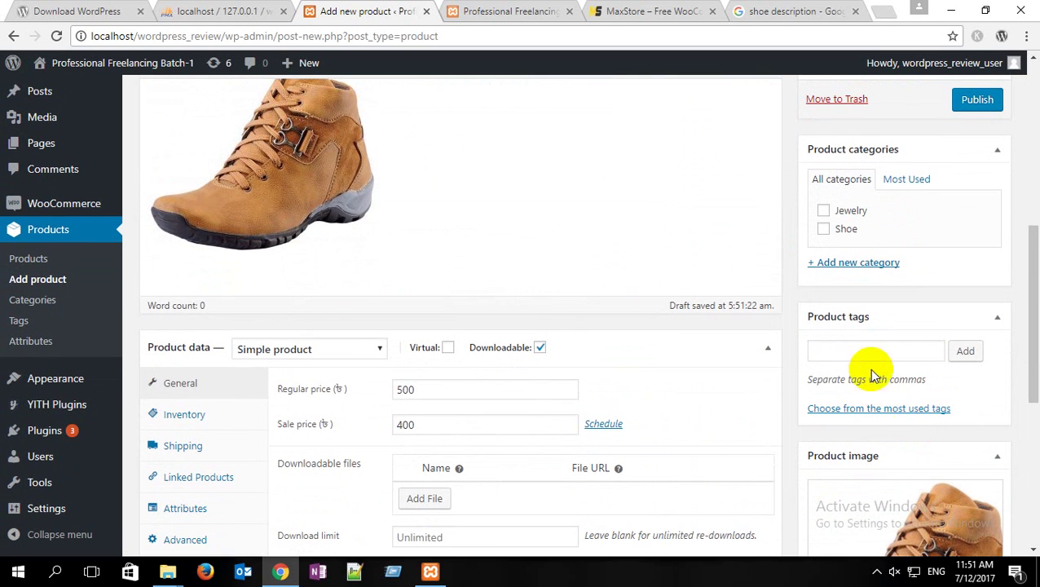
click(865, 355)
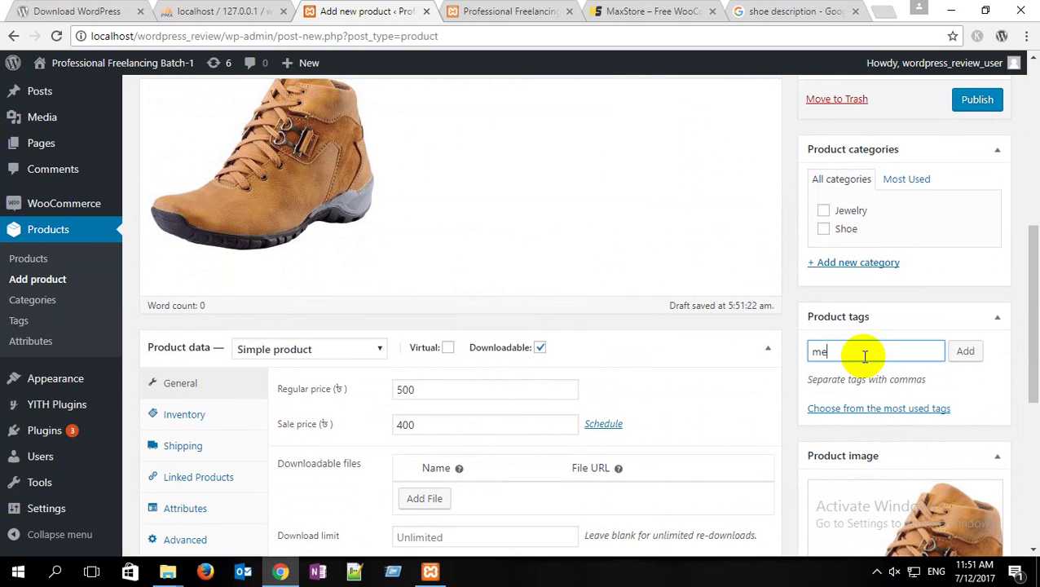
key(Return)
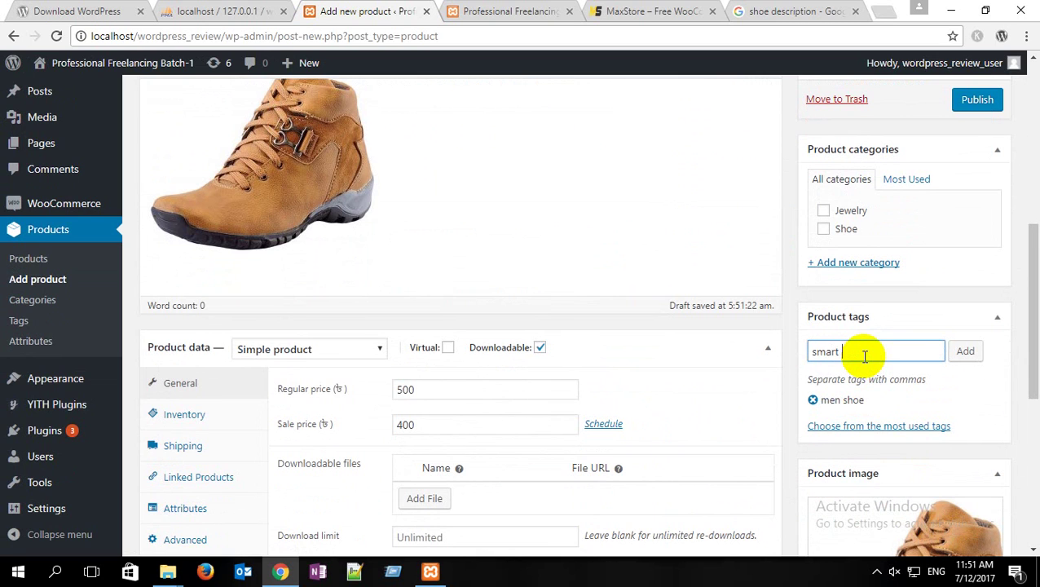
key(Return)
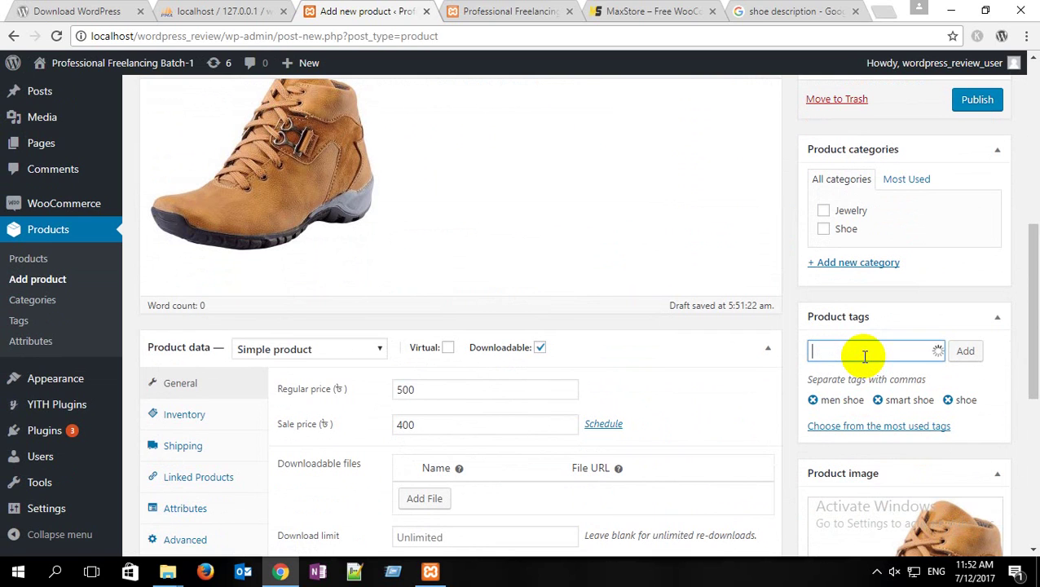
click(920, 314)
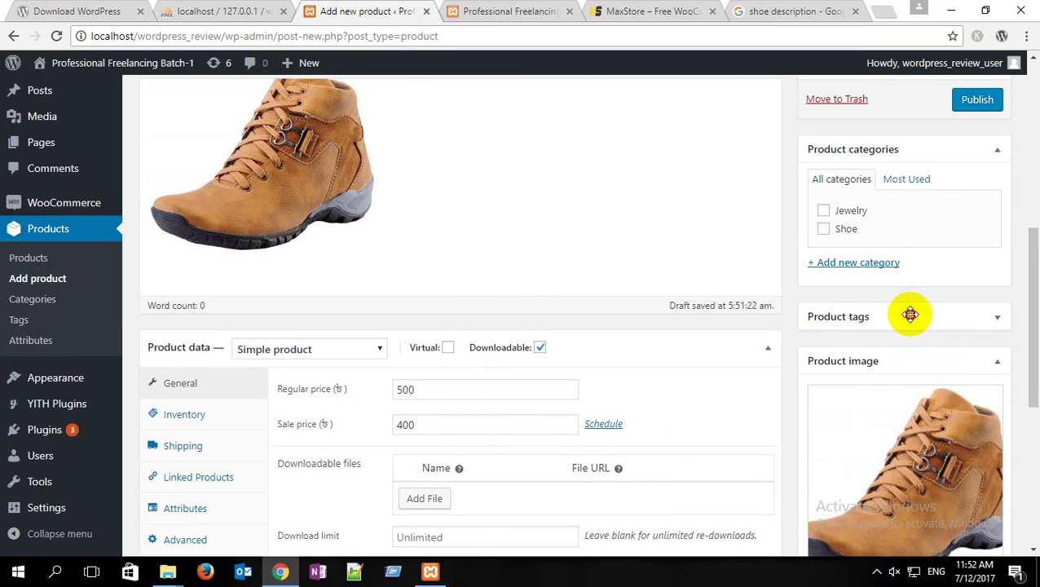
click(909, 315)
Step: File Men Shoe under Shoe, publish it, check the shop front, then open a blank new product
click(823, 229)
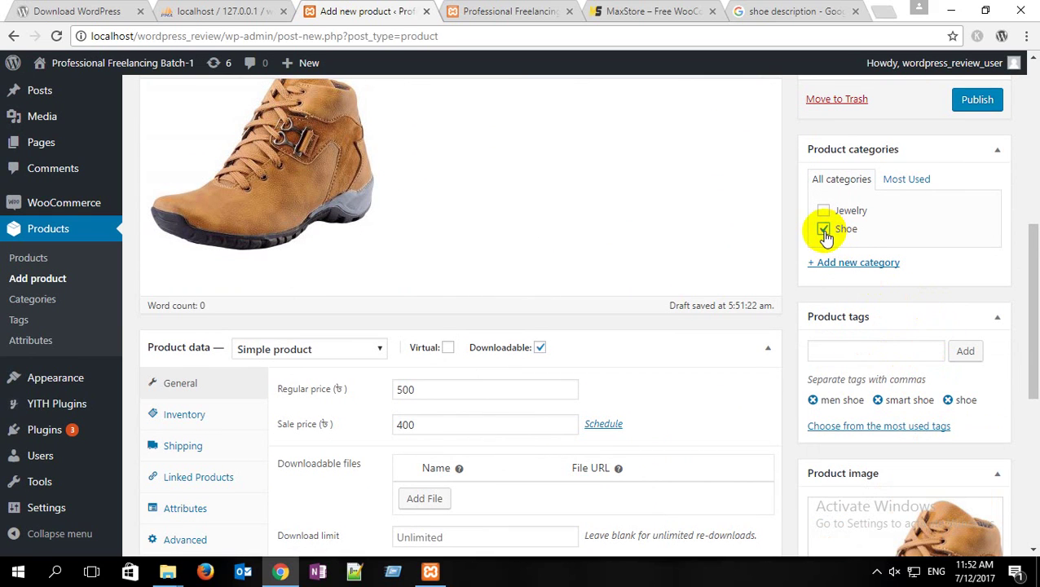
click(979, 100)
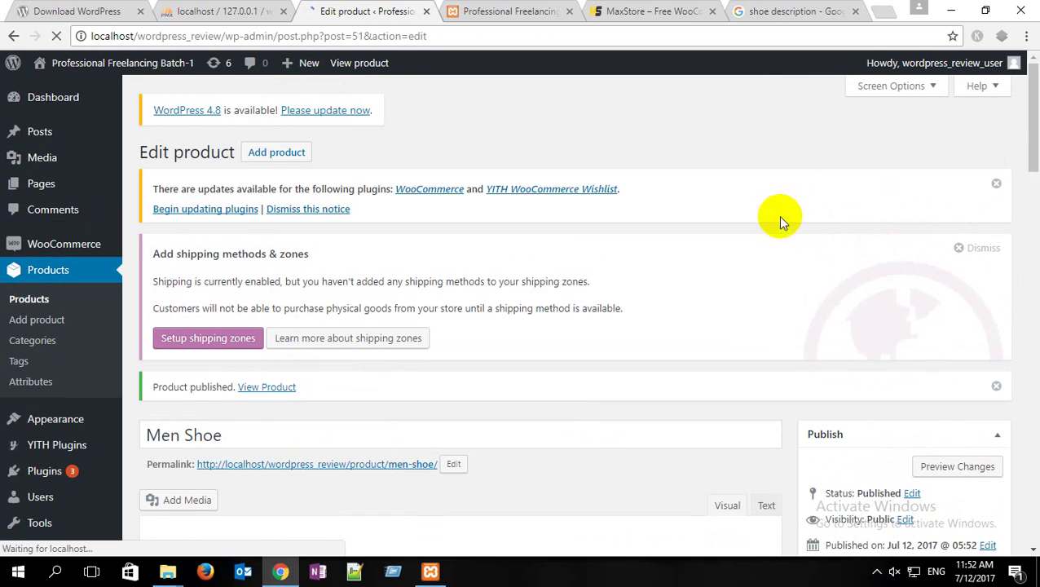
click(528, 11)
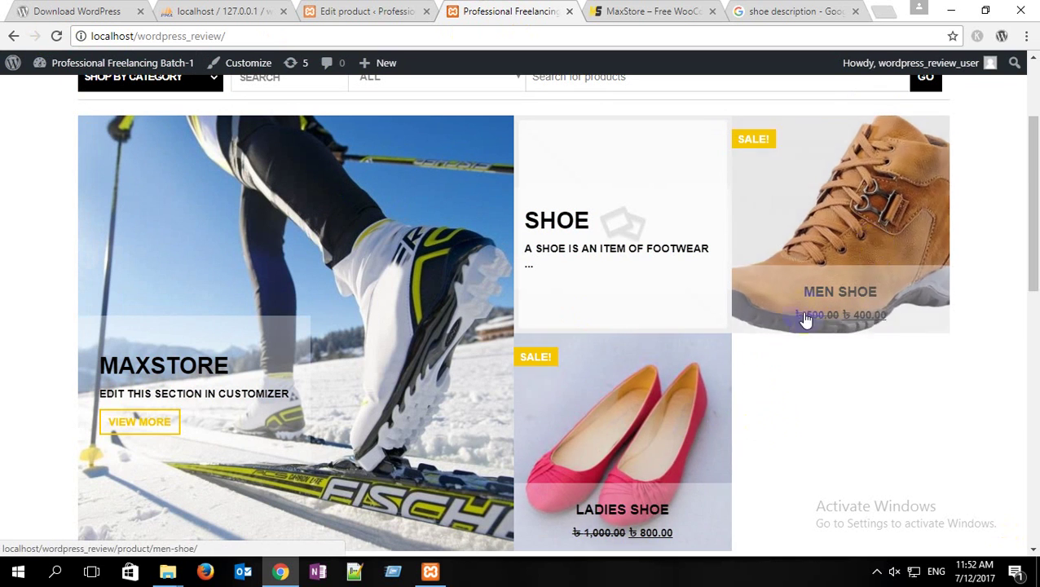
click(377, 10)
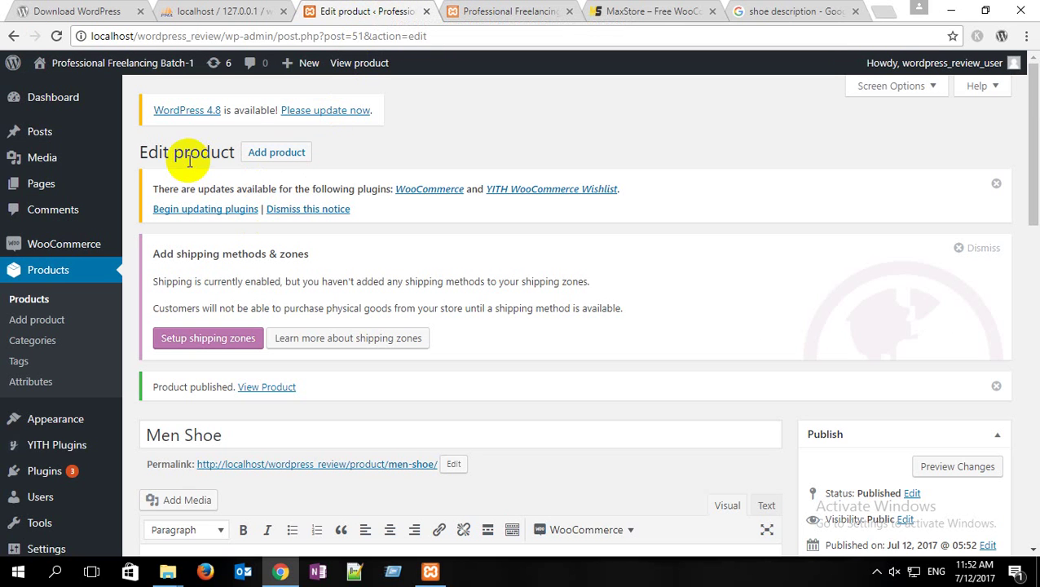
click(276, 151)
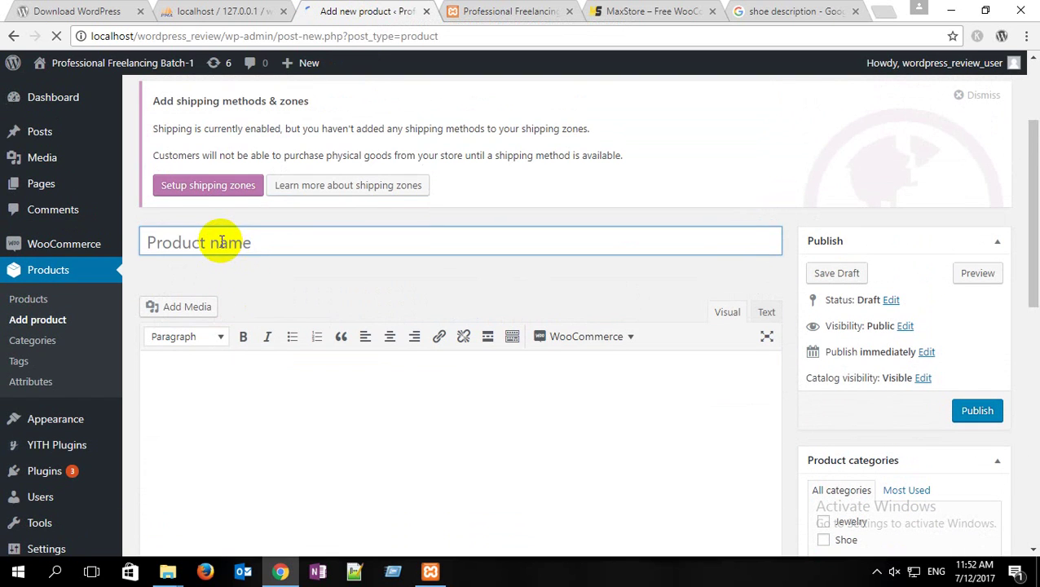
Step: Title the product Ring and upload j-4.JPG into its description
click(221, 241)
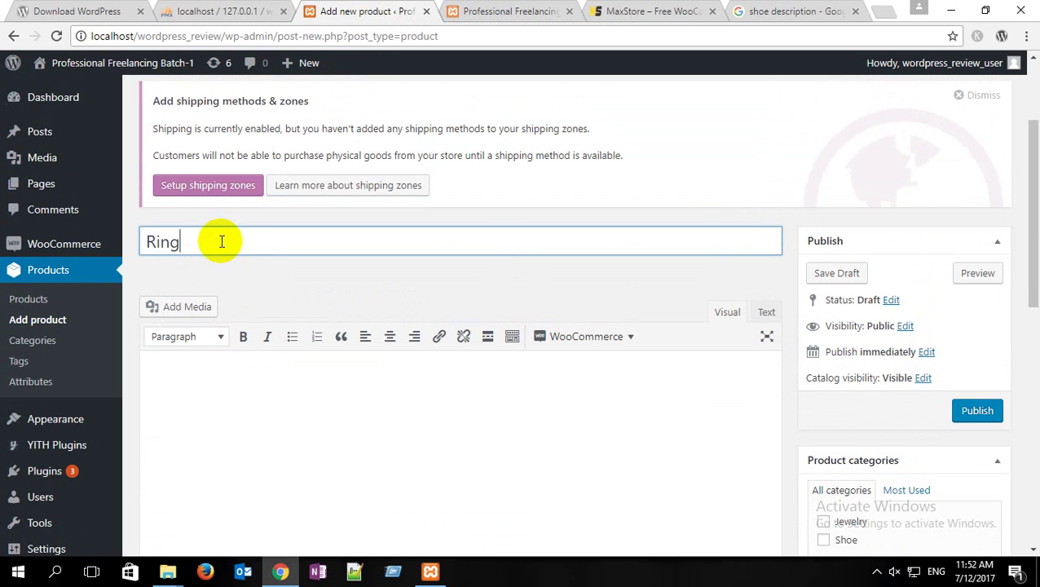
click(186, 306)
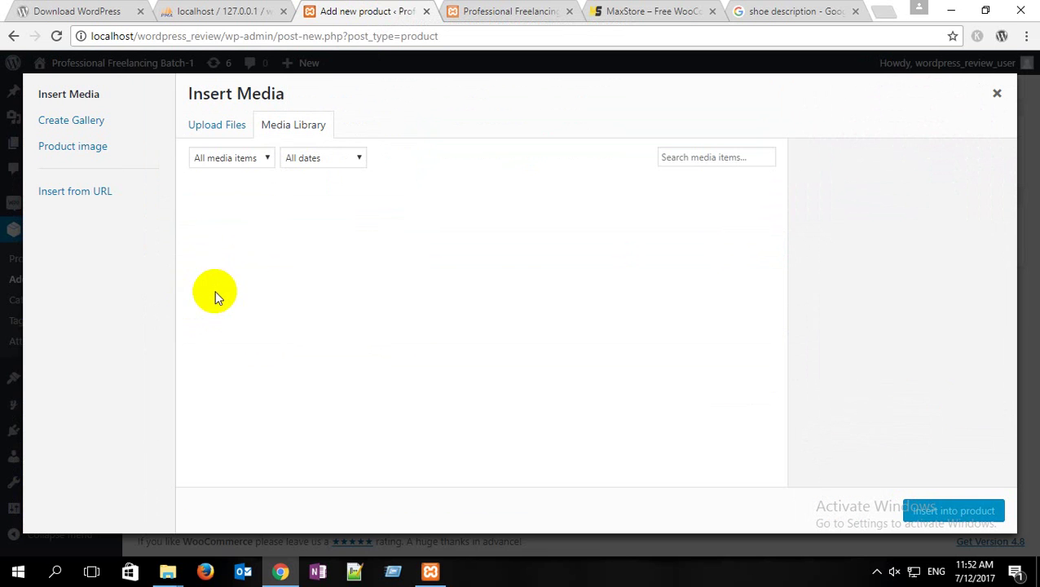
click(213, 130)
click(584, 321)
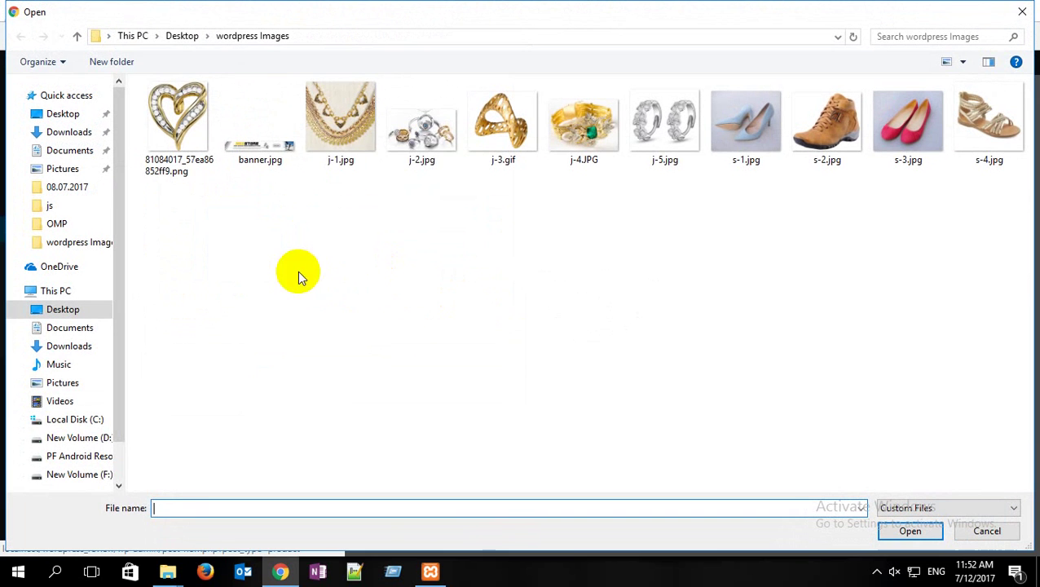
click(601, 119)
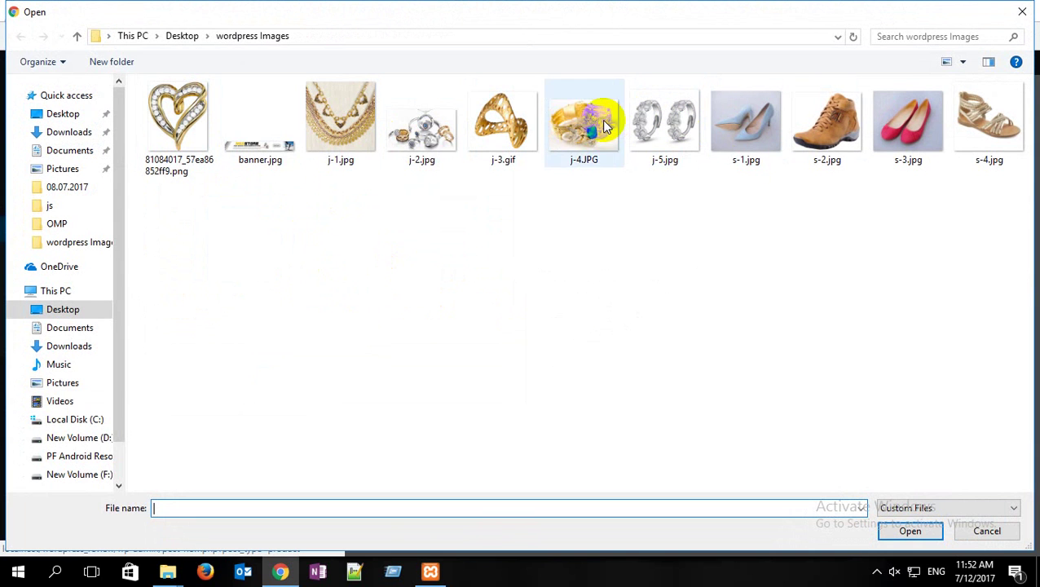
click(909, 530)
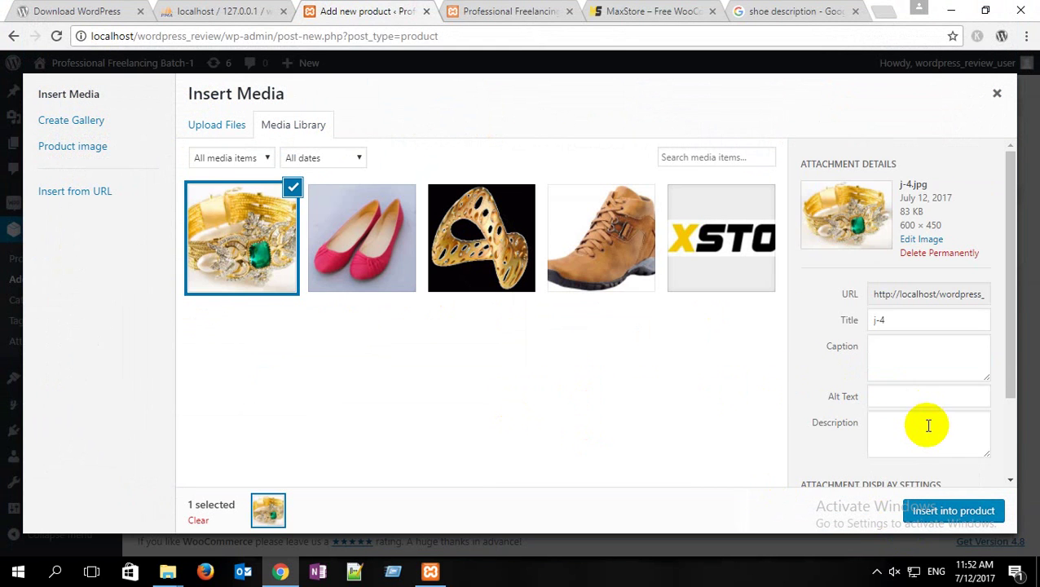
scroll(928, 424, down, 1)
click(962, 511)
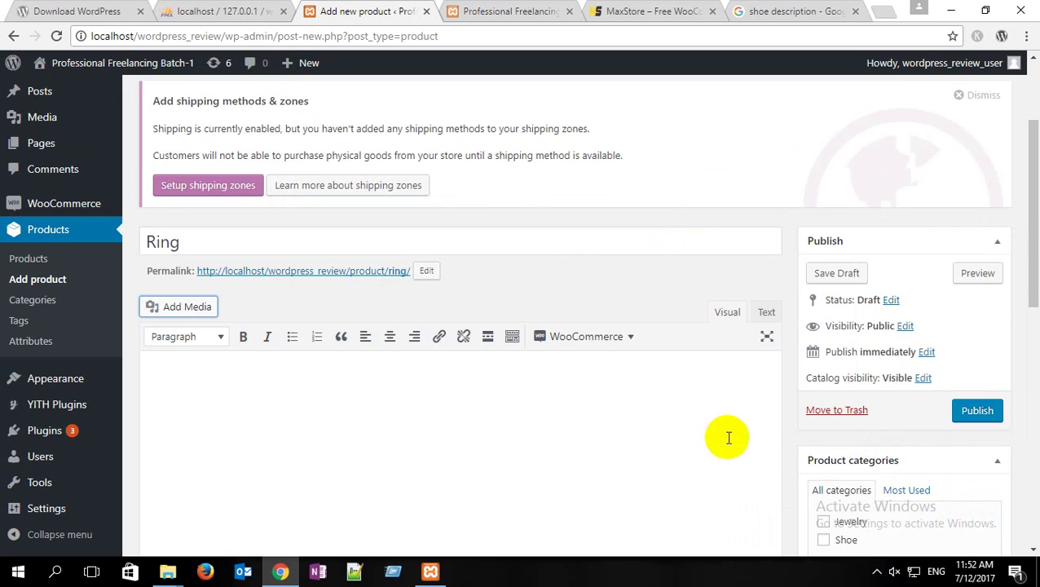
Step: Make the Ring downloadable with regular price 300 and sale price 280
scroll(255, 358, down, 3)
scroll(255, 358, down, 2)
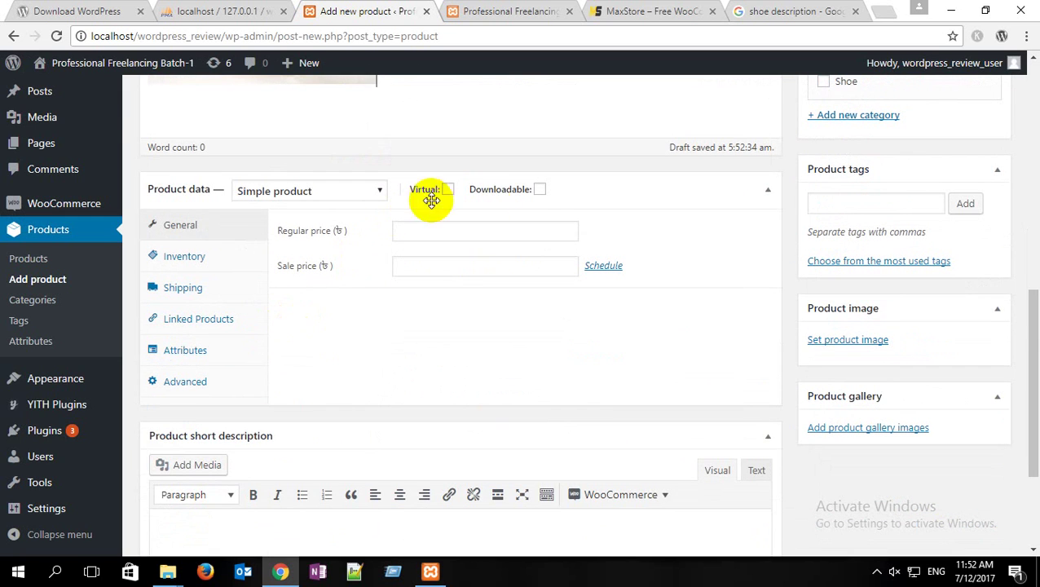
click(539, 189)
click(453, 231)
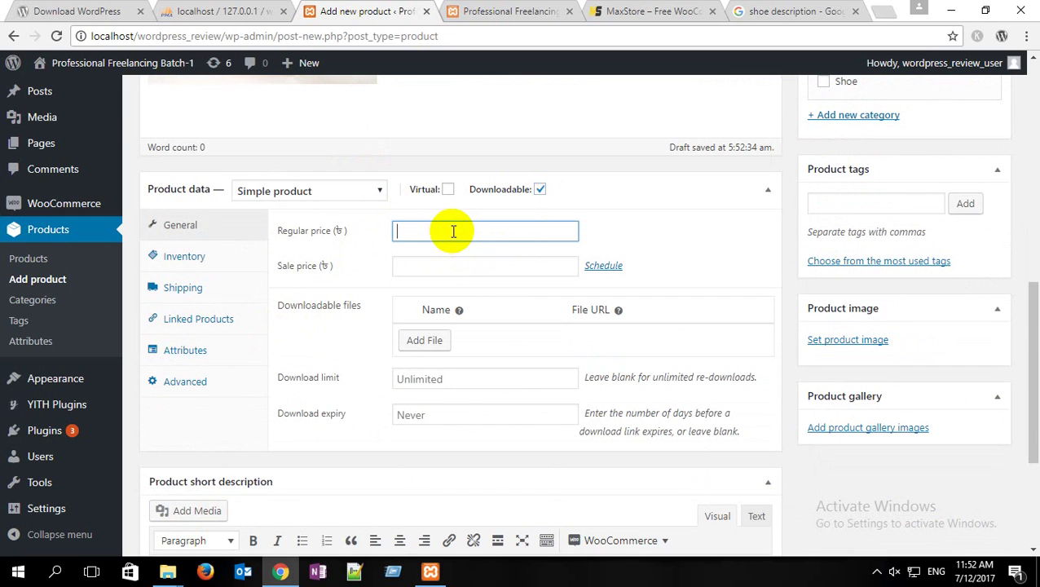
click(448, 272)
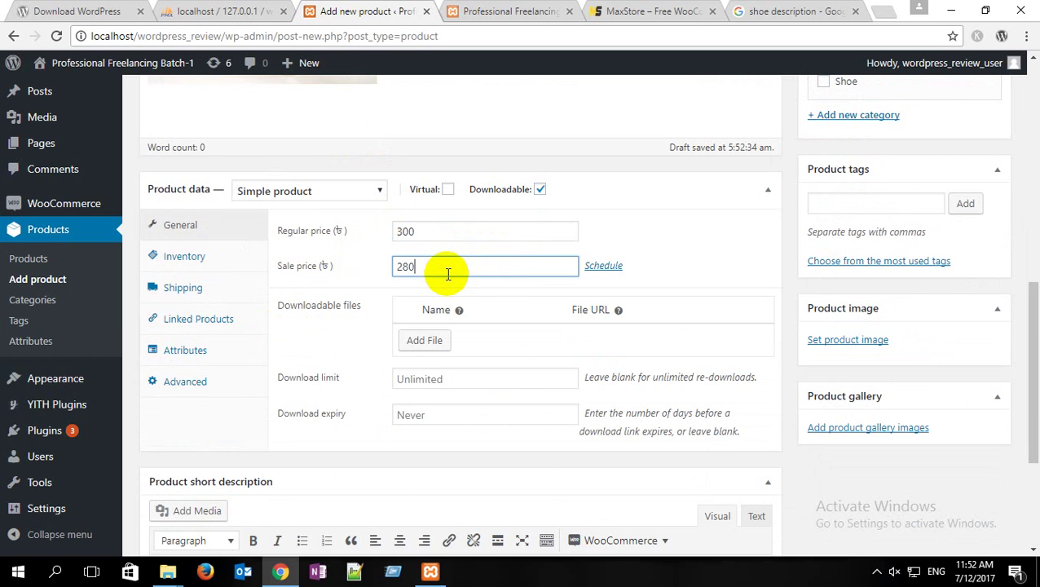
Step: Insert the jewelry photo into the short description
scroll(424, 318, down, 3)
click(192, 284)
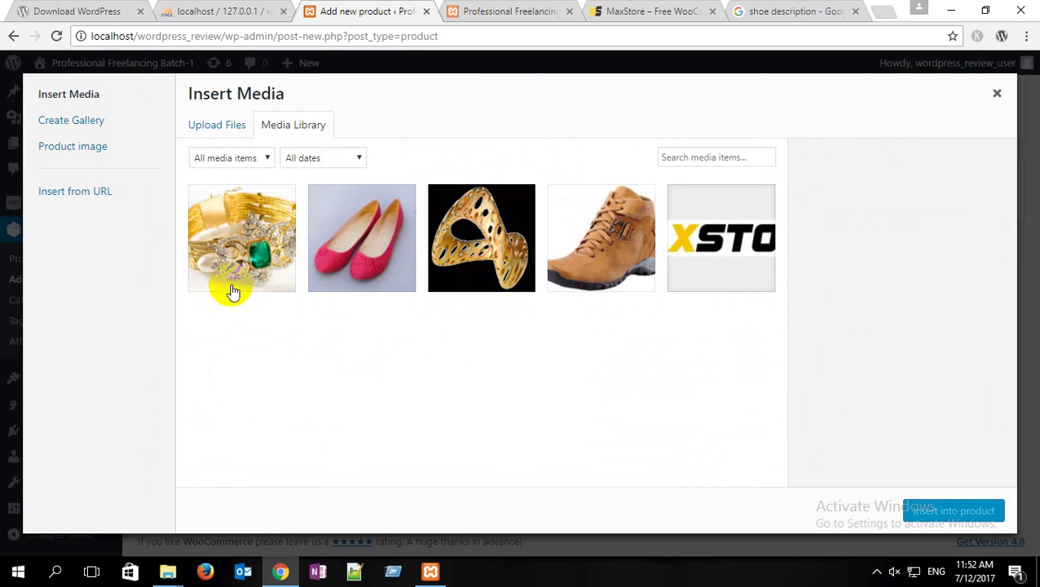
click(245, 236)
click(927, 509)
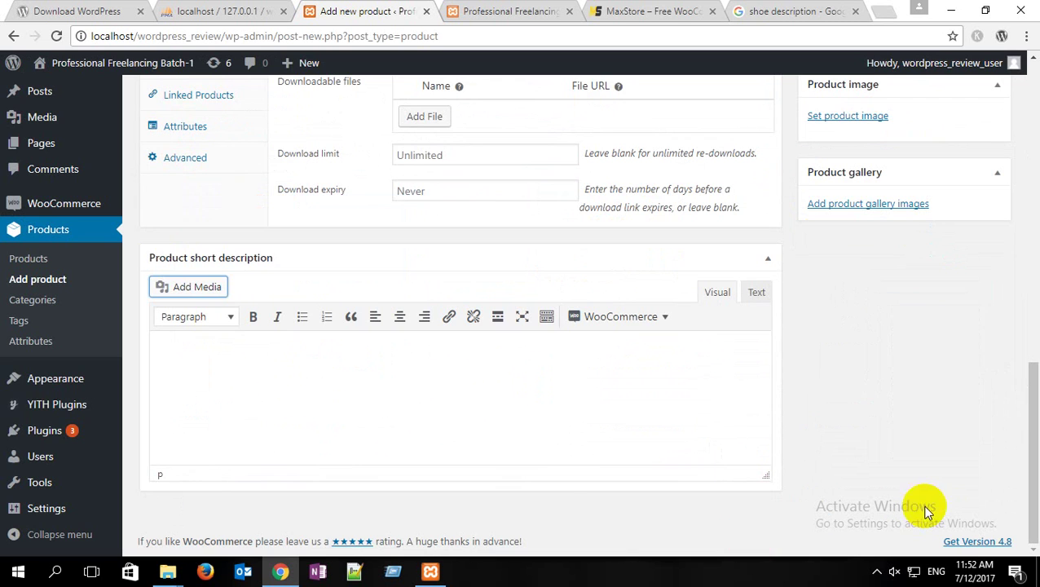
Step: Add the jewelry photo to the product gallery and pick it for the product image
scroll(913, 400, up, 2)
click(884, 358)
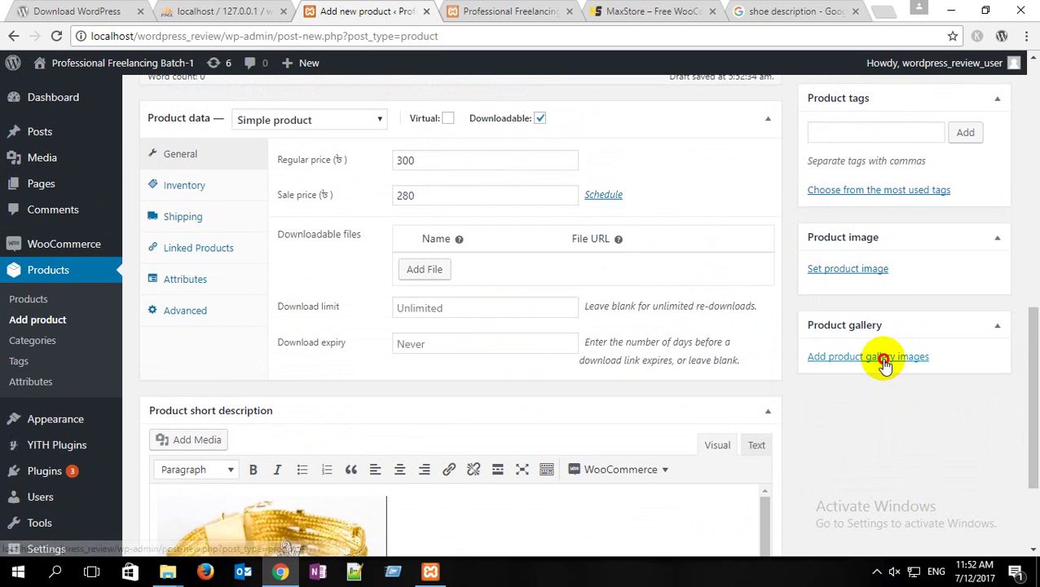
click(110, 245)
click(948, 510)
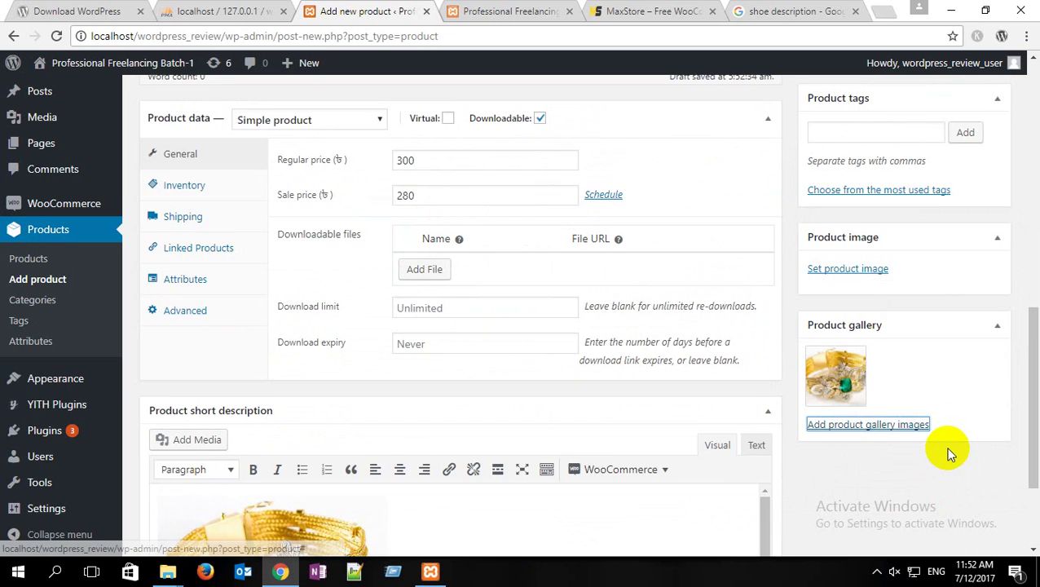
scroll(948, 454, up, 3)
click(839, 496)
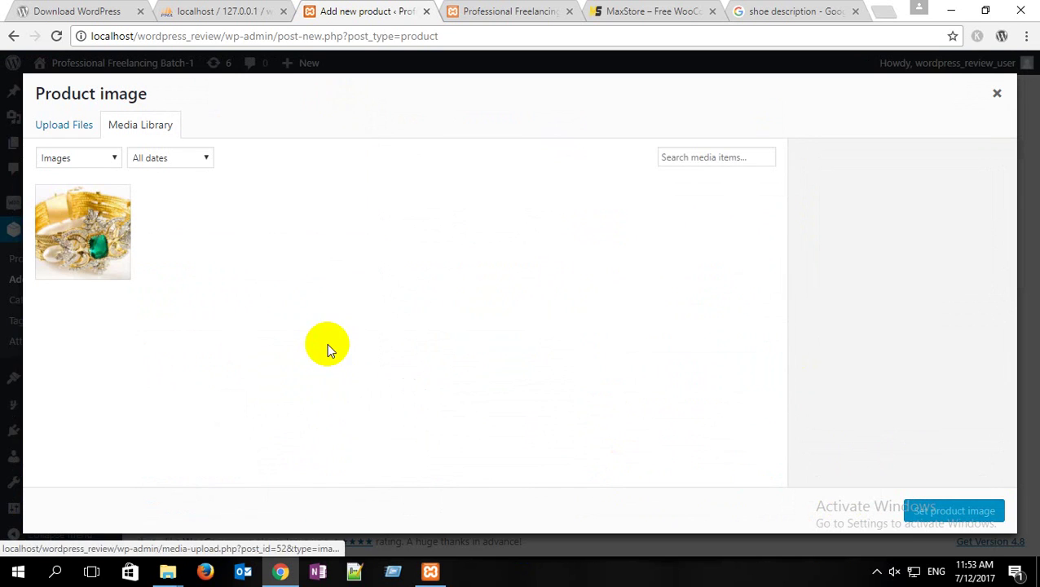
click(110, 261)
Step: Use j-4 as the Ring's product image, tag it ring, tick Jewelry and publish
click(961, 511)
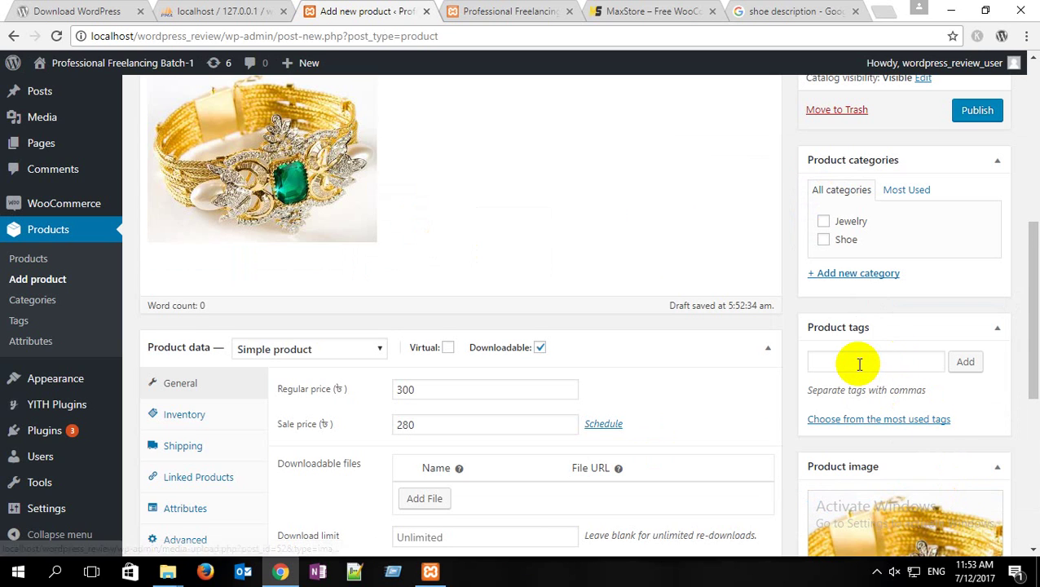
click(859, 365)
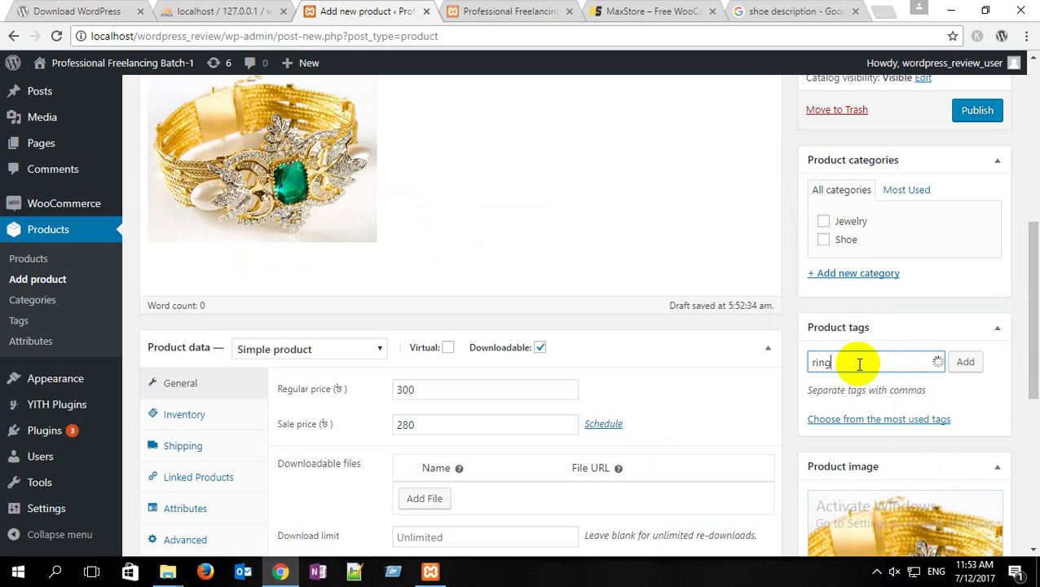
key(Return)
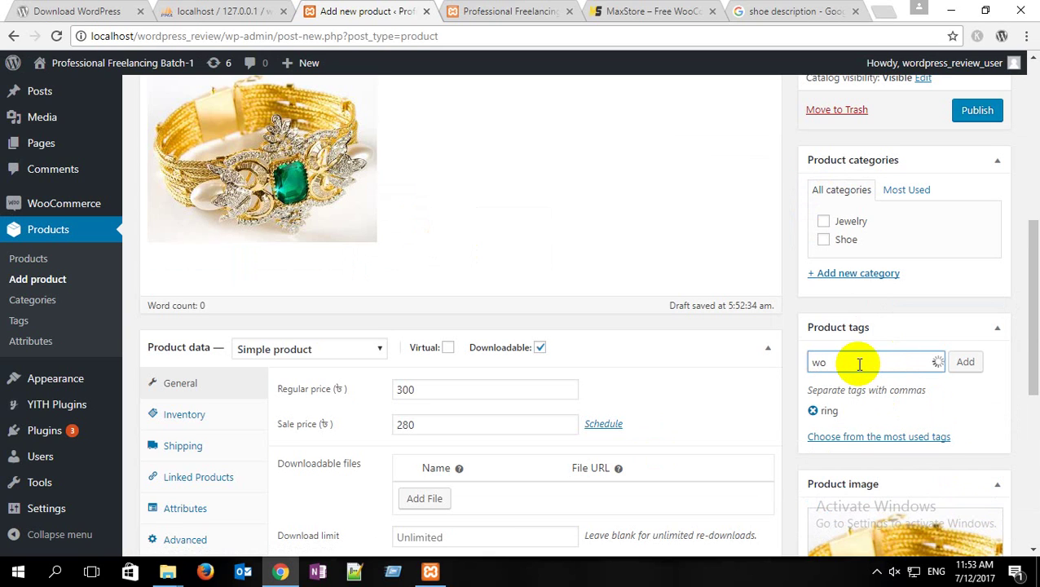
key(BackSpace)
key(BackSpace)
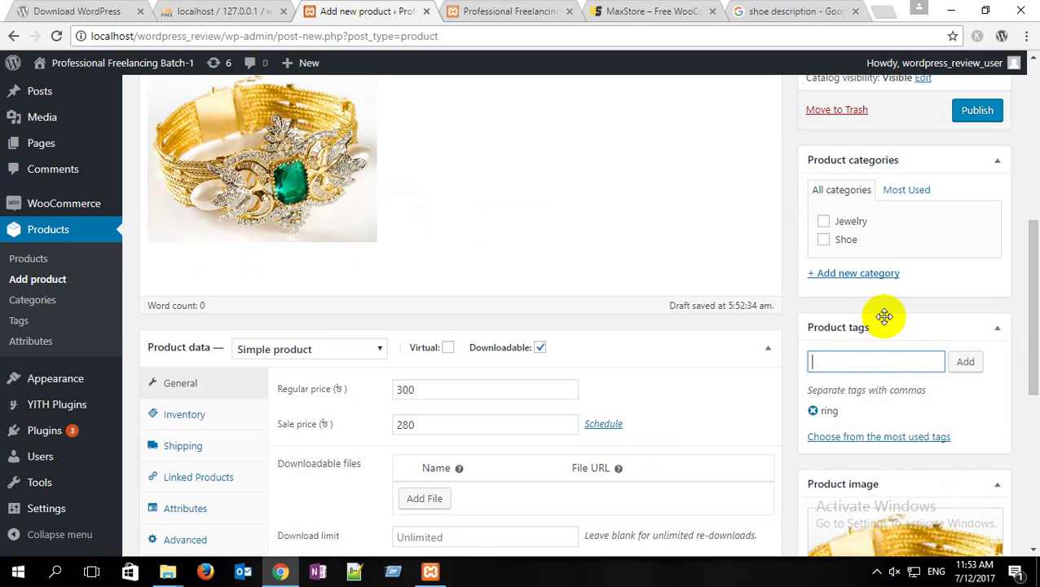
click(824, 223)
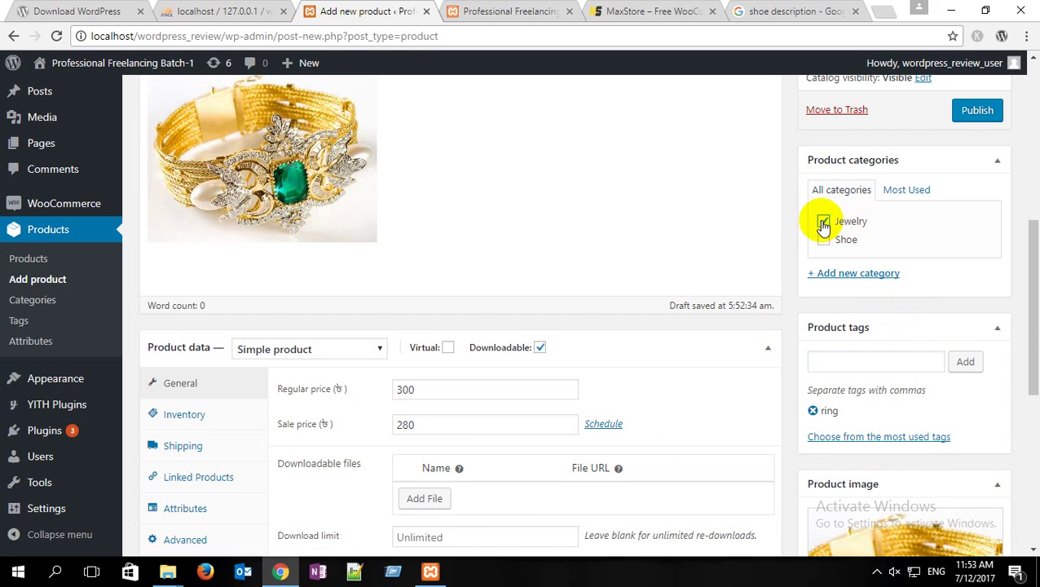
click(976, 112)
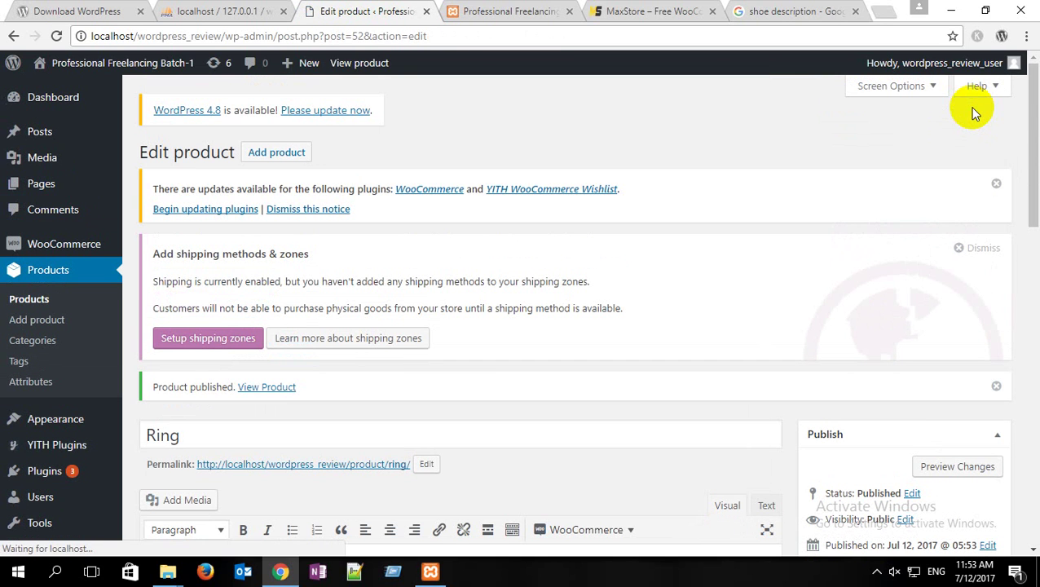
Step: Browse the refreshed Shop page's products, compare with the MaxStore demo, then return to the Ring editor
click(525, 10)
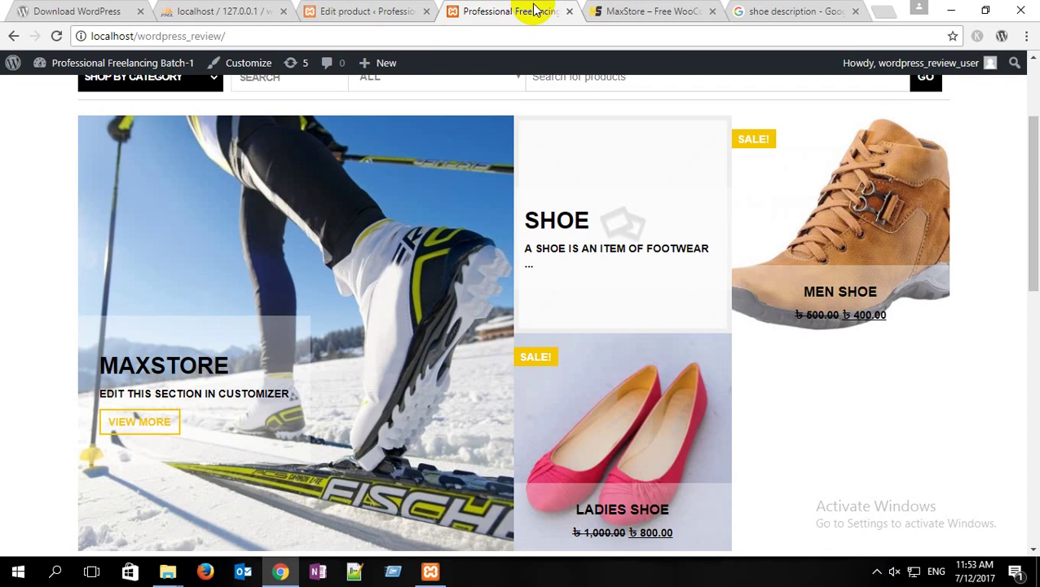
click(54, 35)
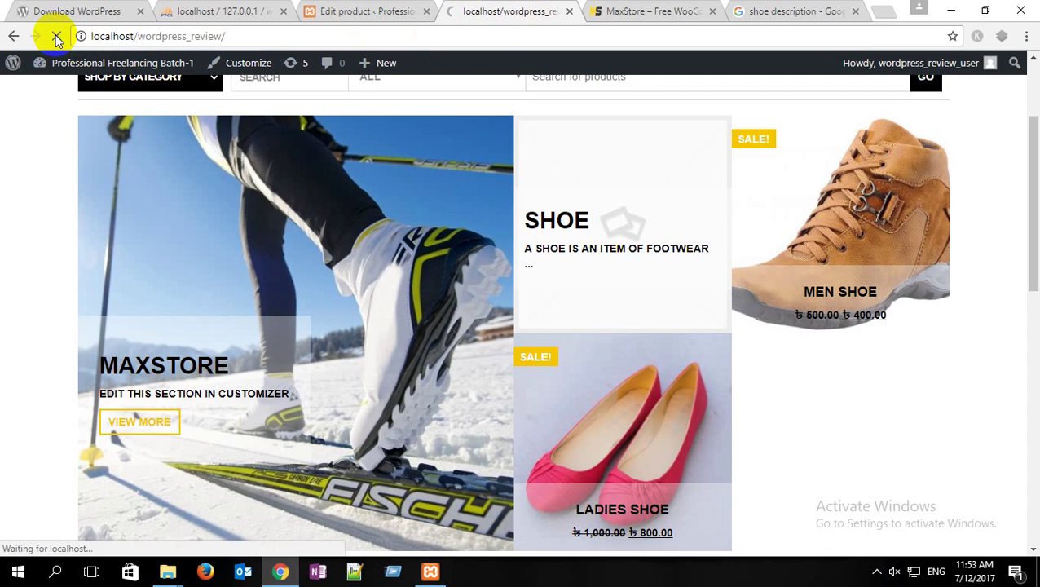
scroll(208, 206, up, 2)
scroll(208, 205, up, 1)
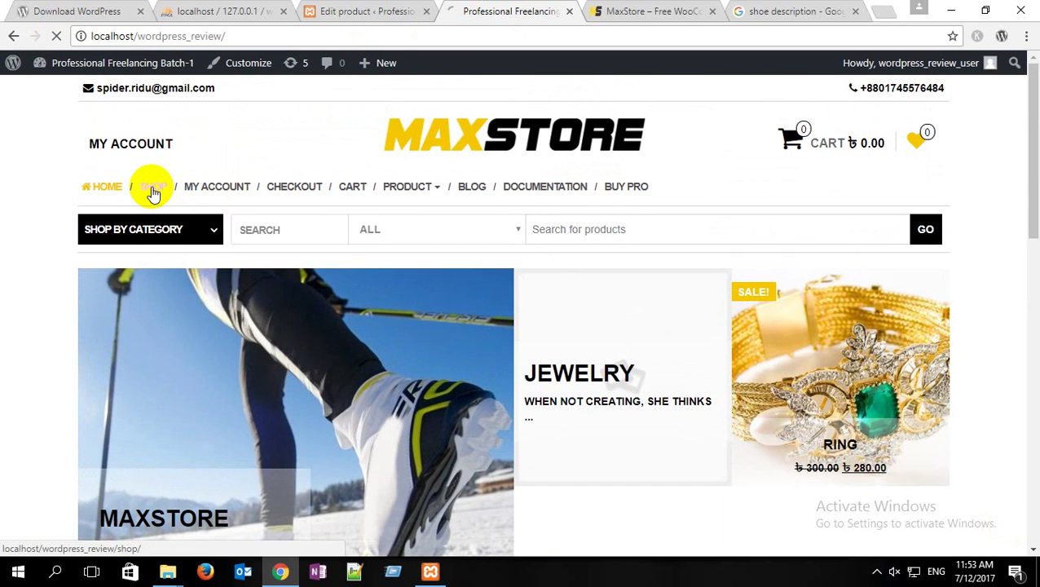
click(149, 188)
mouse_move(394, 196)
scroll(112, 267, down, 2)
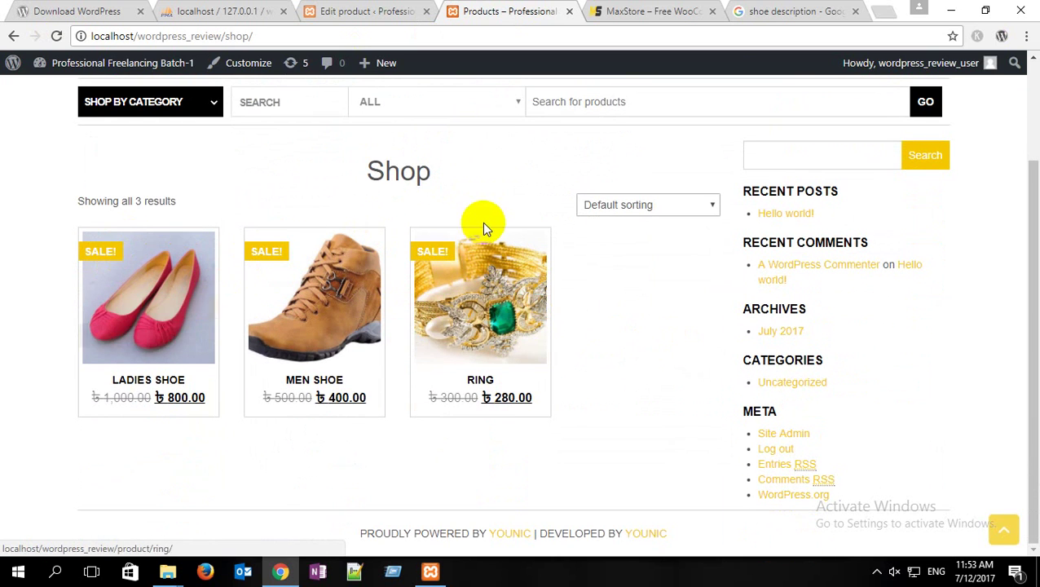
scroll(481, 225, up, 2)
click(659, 8)
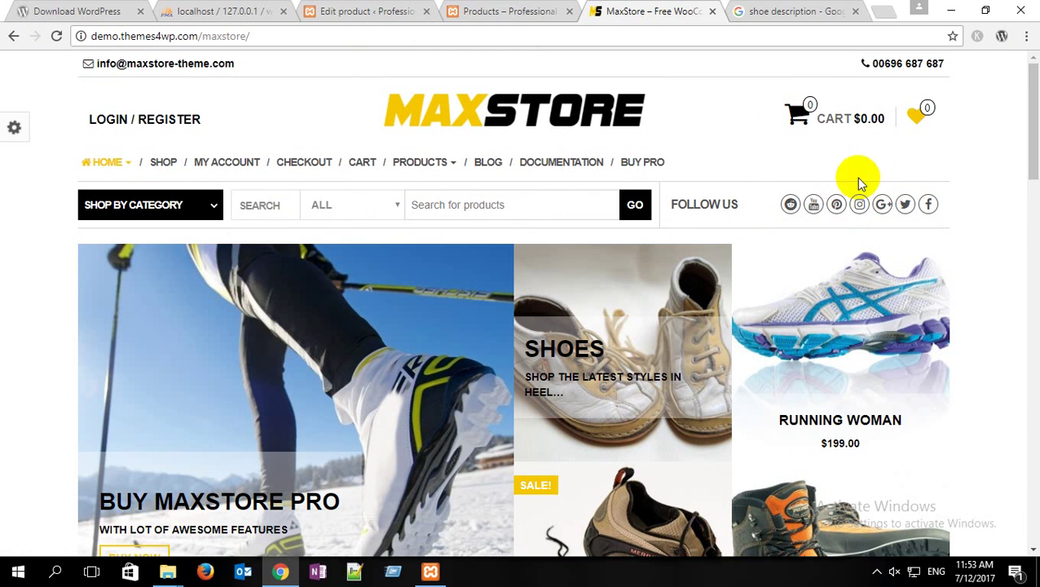
click(339, 11)
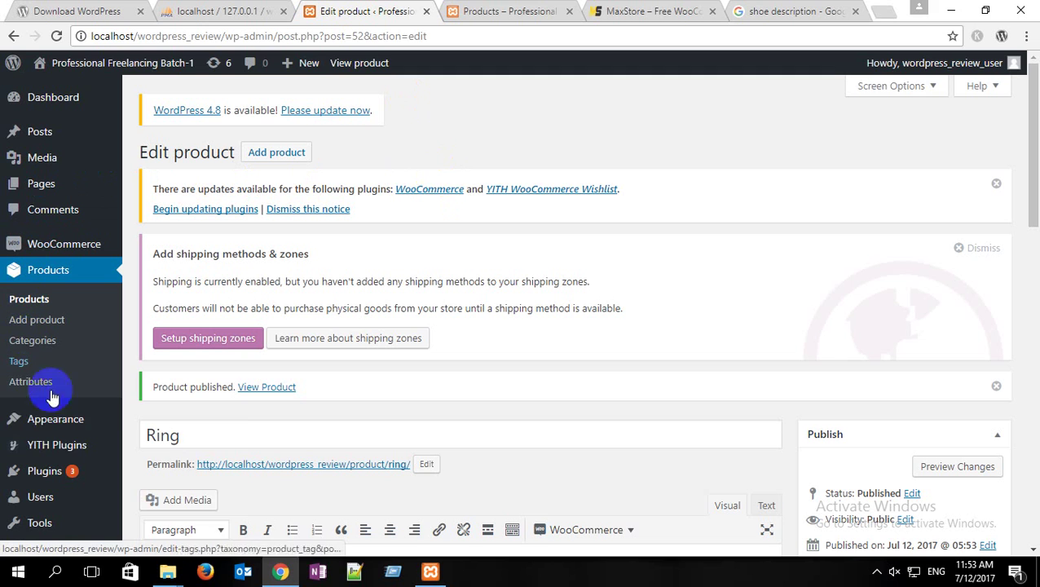
Step: In the Customizer's Search Bar & Social section, switch Social Icons on
mouse_move(72, 424)
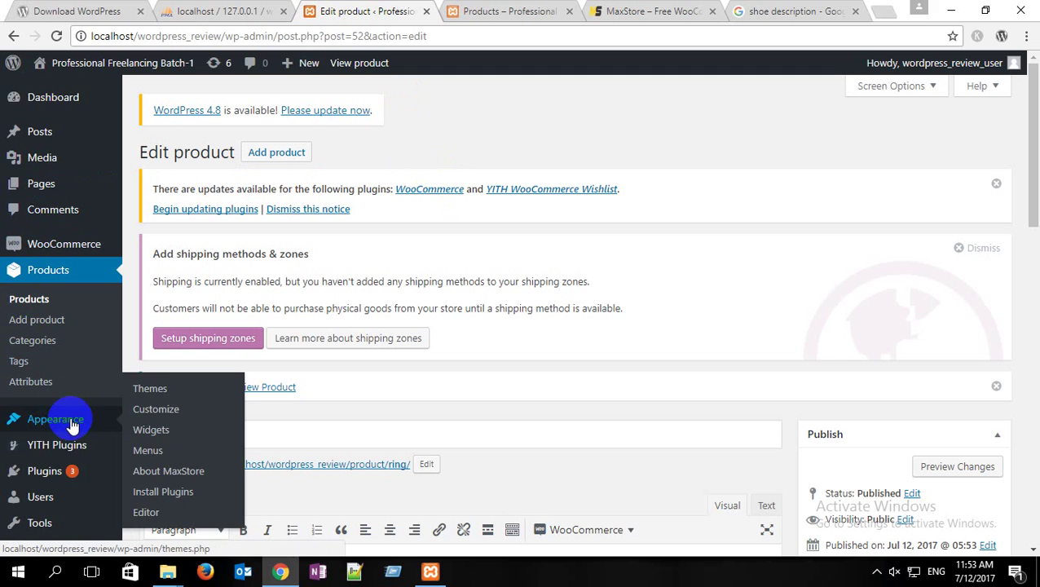
click(159, 410)
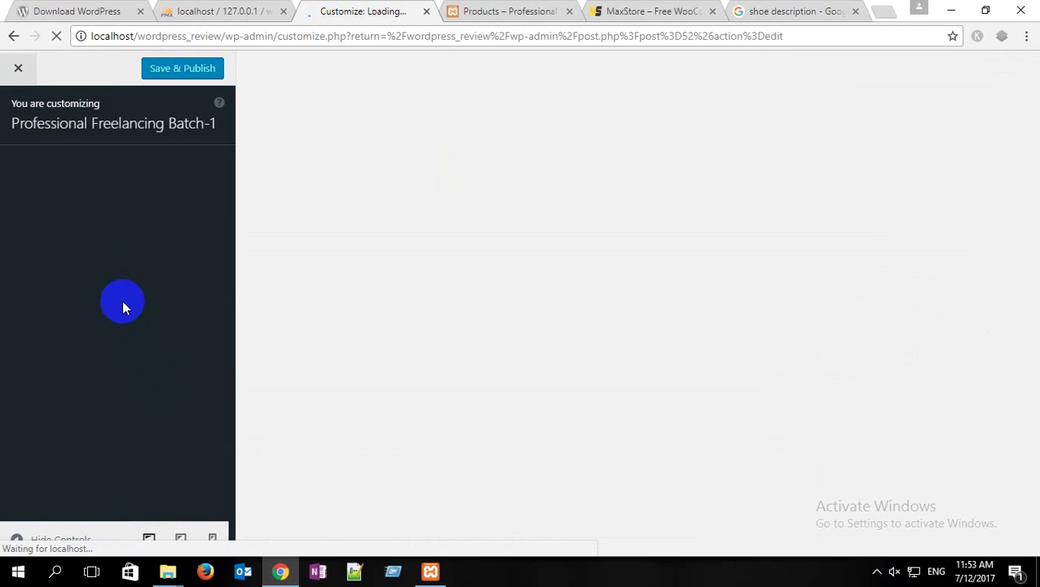
scroll(145, 234, down, 3)
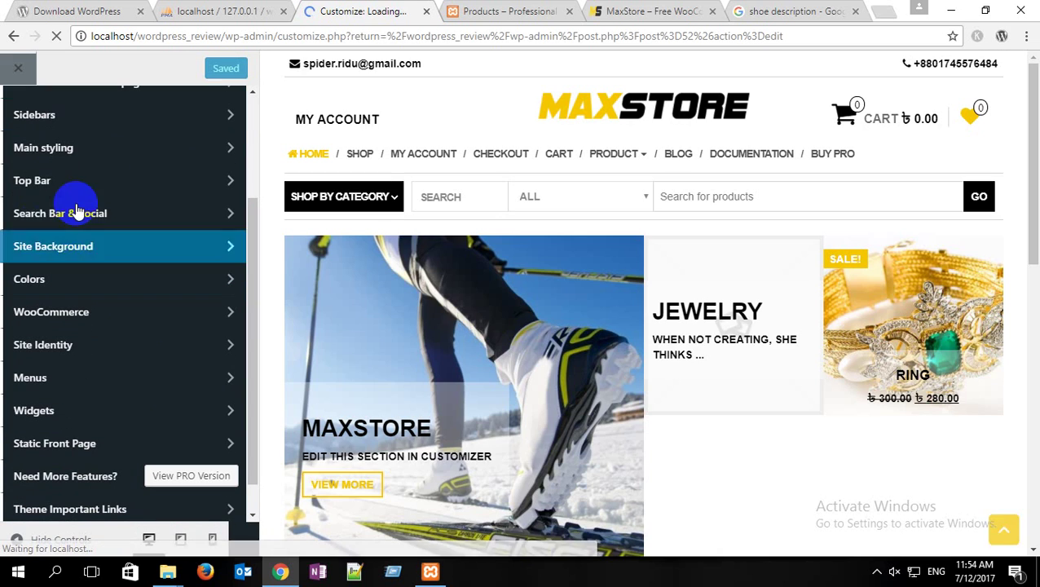
click(137, 219)
scroll(96, 334, down, 2)
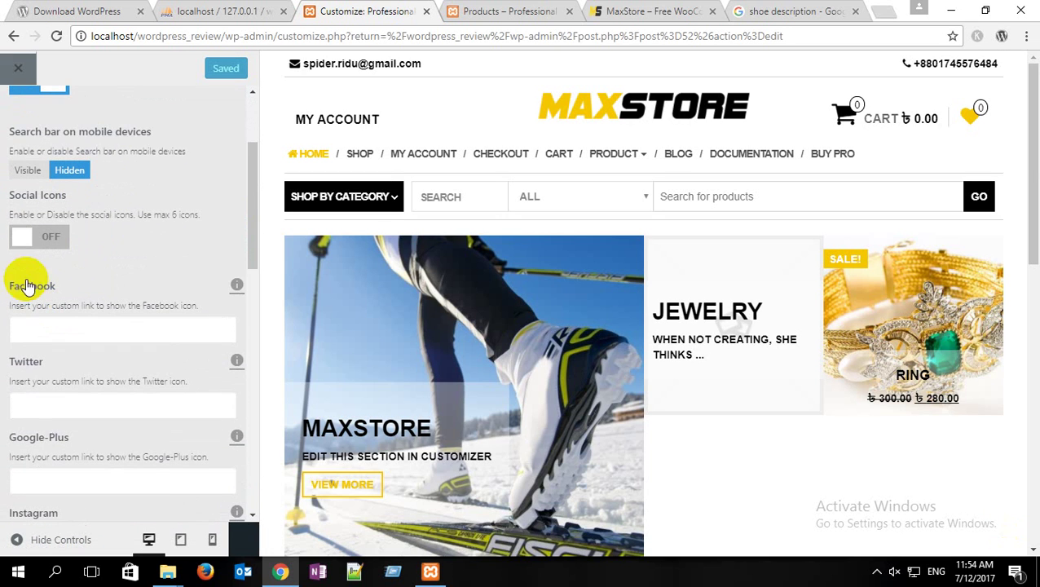
click(21, 235)
scroll(204, 277, down, 2)
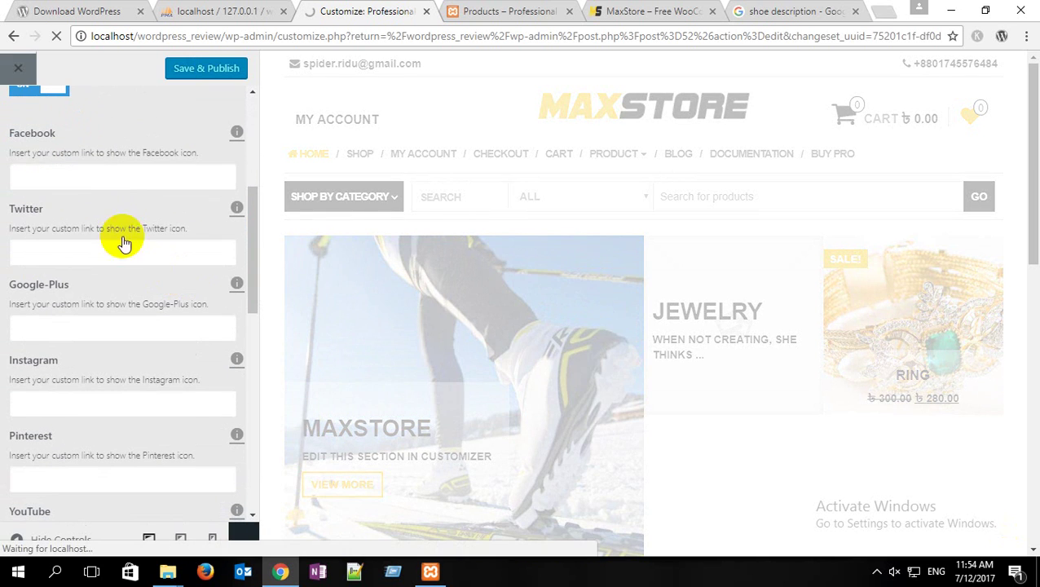
click(109, 178)
text(ww)
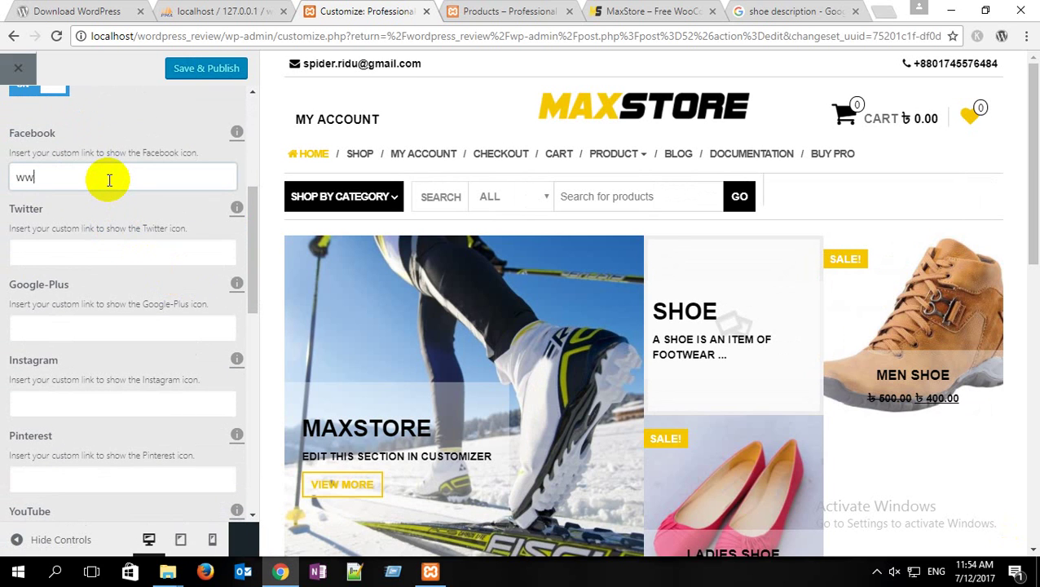
text(w.f)
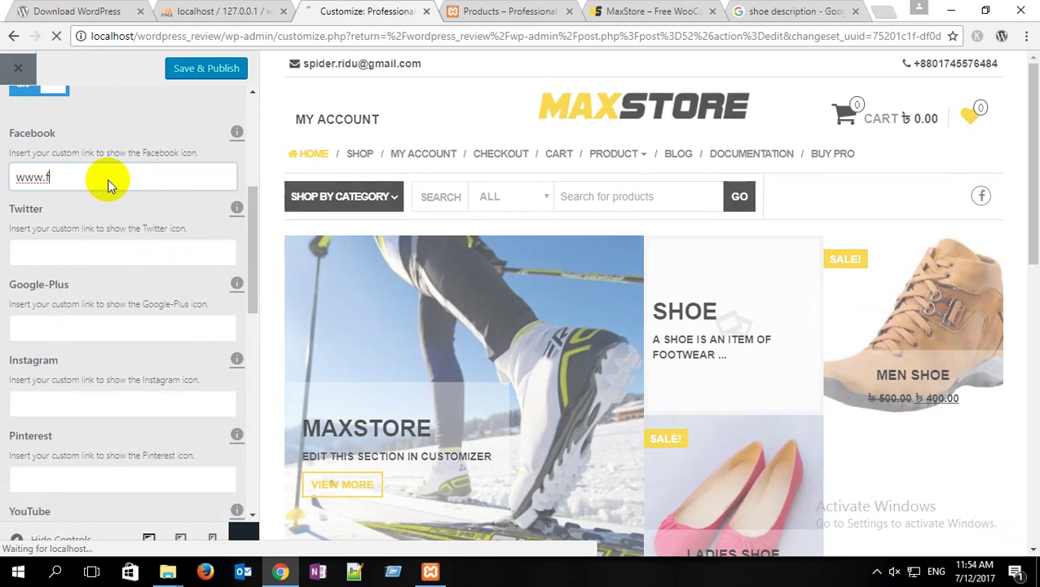
text(acebook)
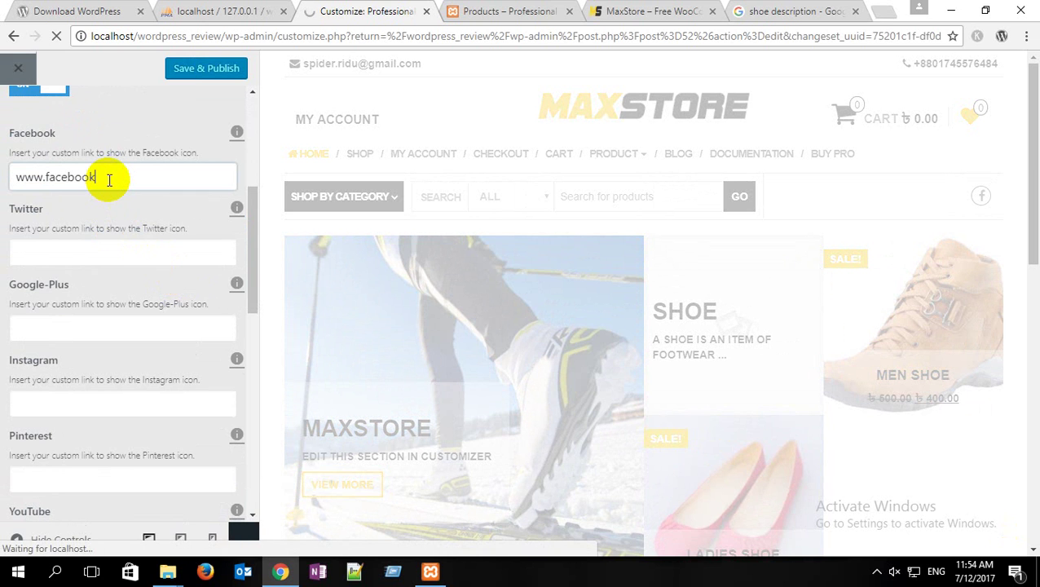
text(.com)
click(54, 253)
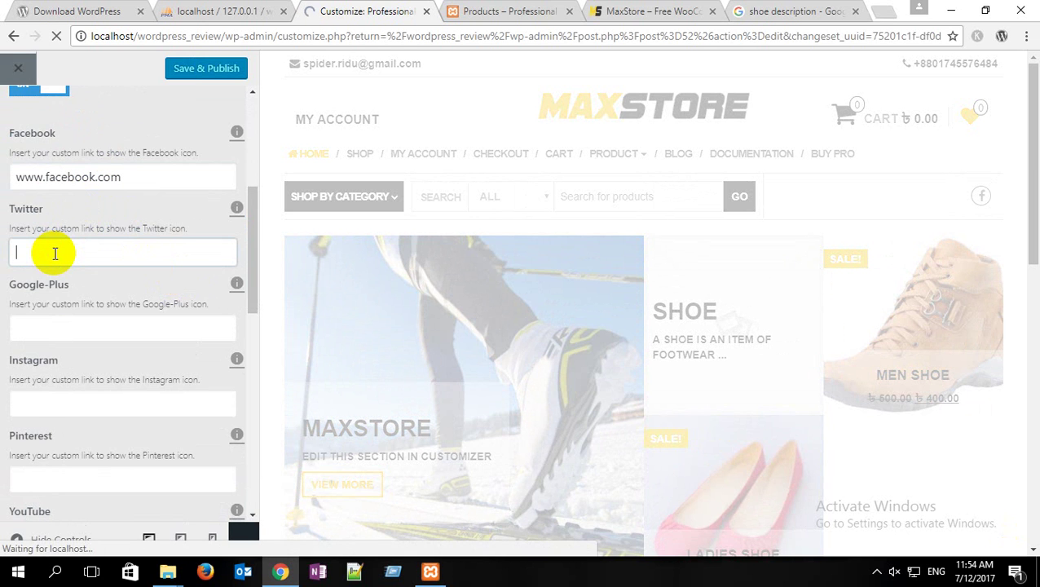
text(www.)
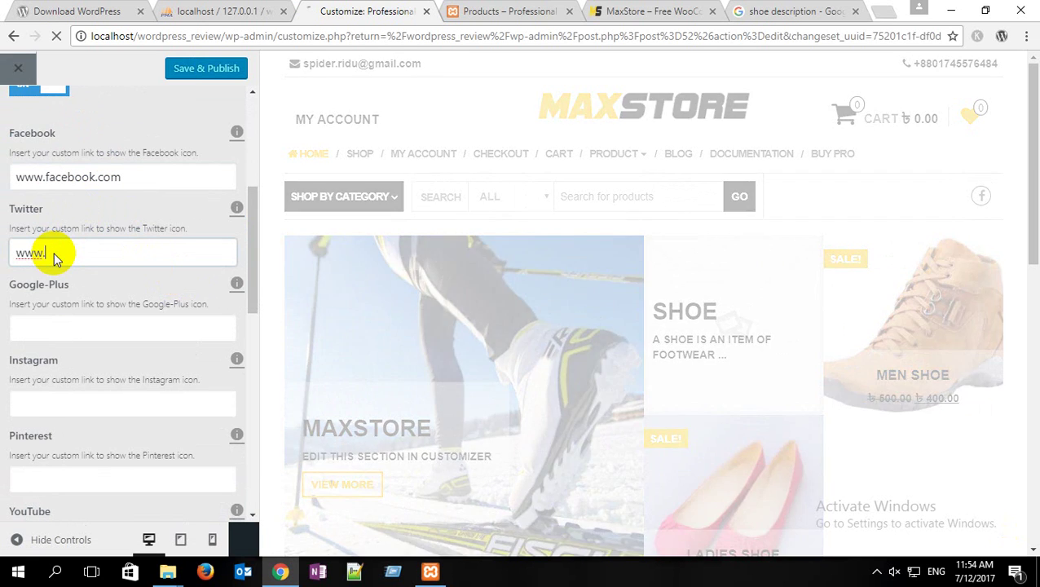
text(twitter.com)
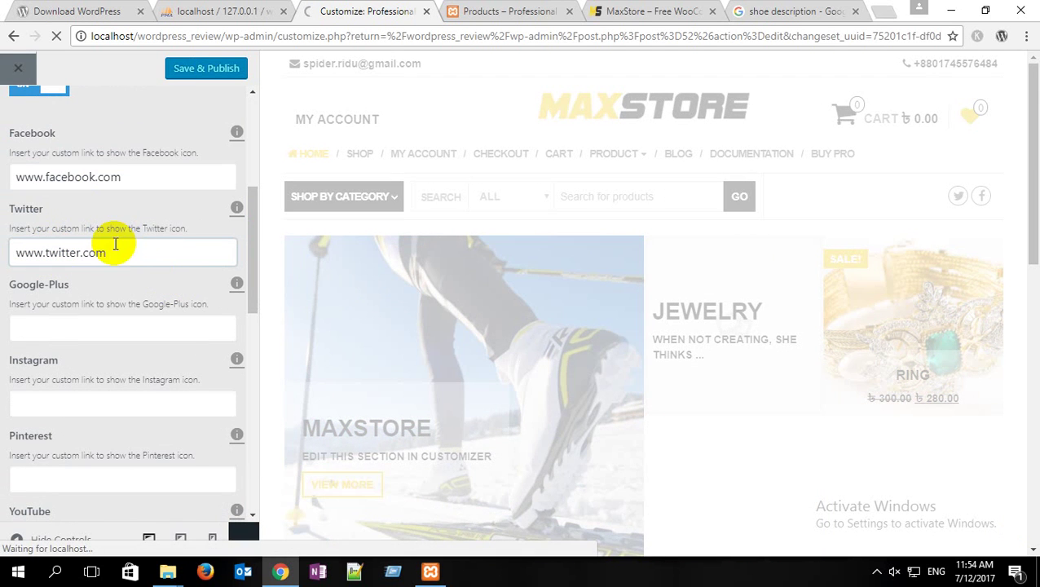
drag(151, 174, 14, 177)
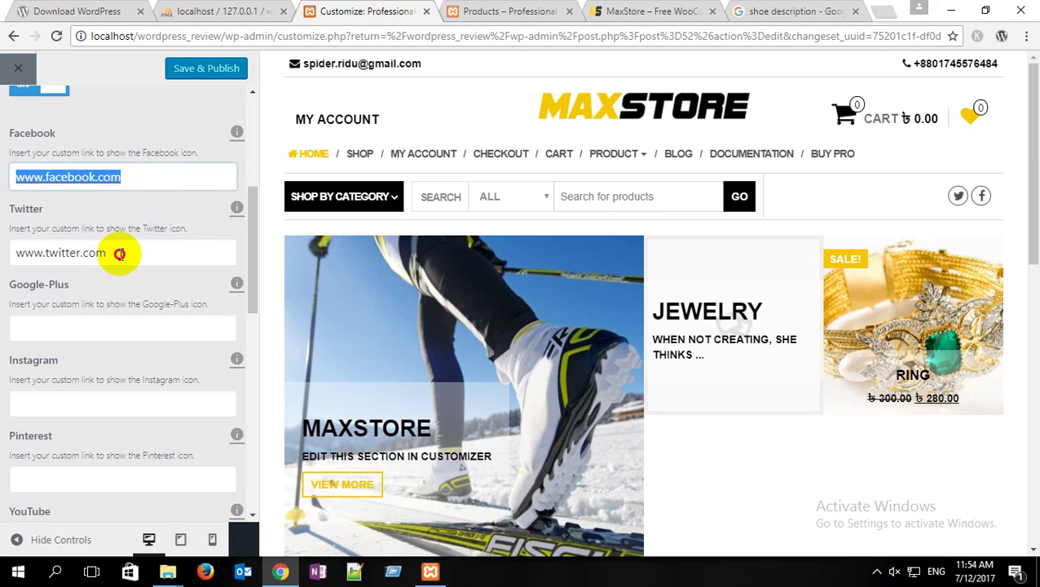
drag(121, 252, 4, 237)
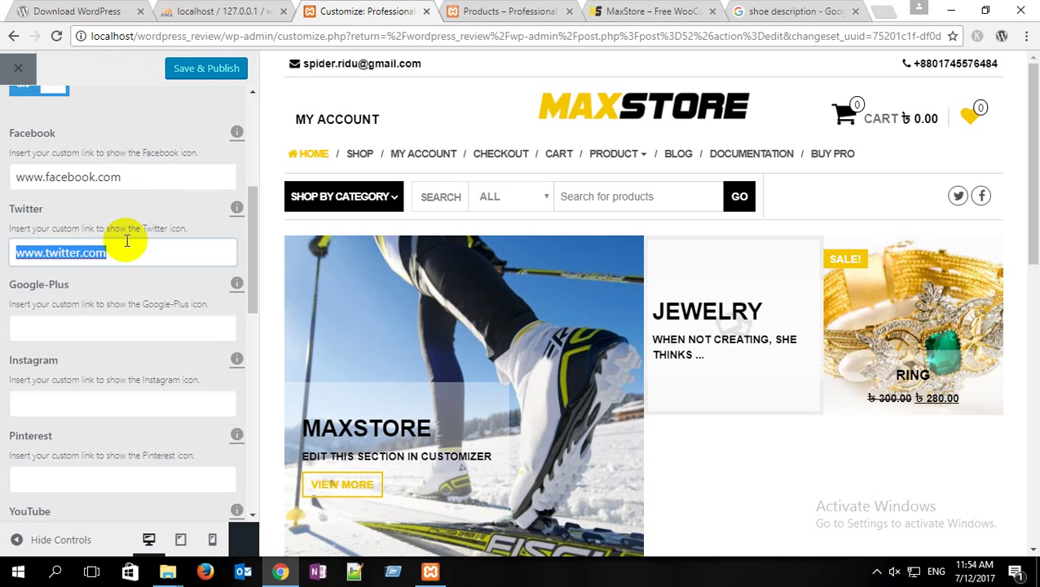
click(134, 177)
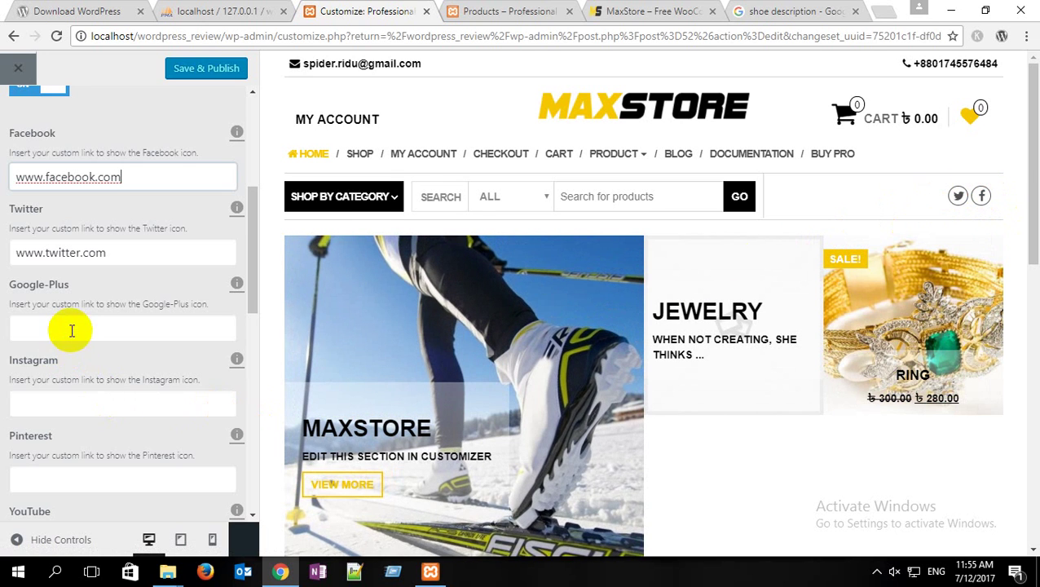
scroll(115, 394, down, 1)
click(101, 329)
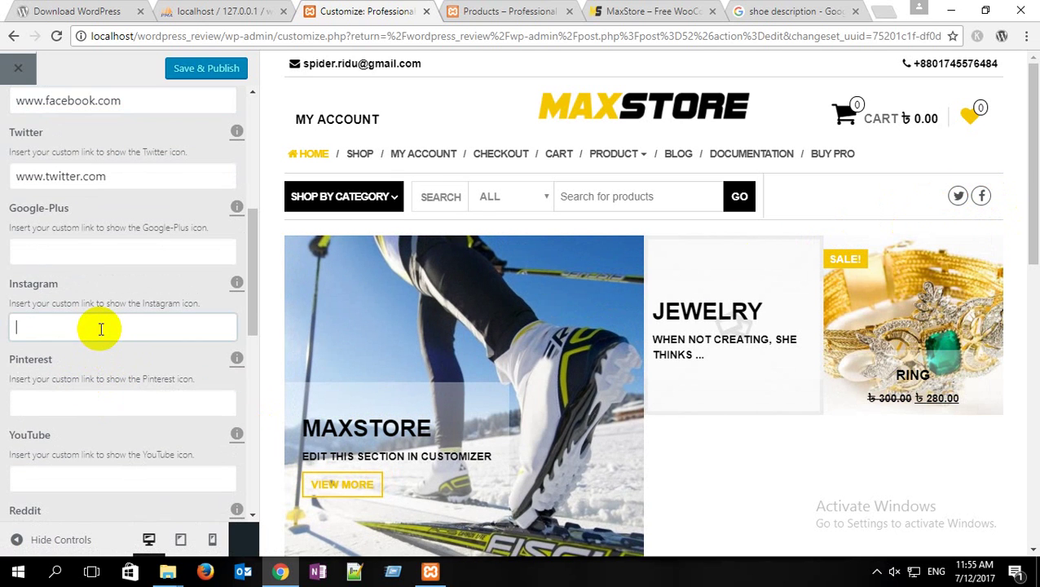
text(www.)
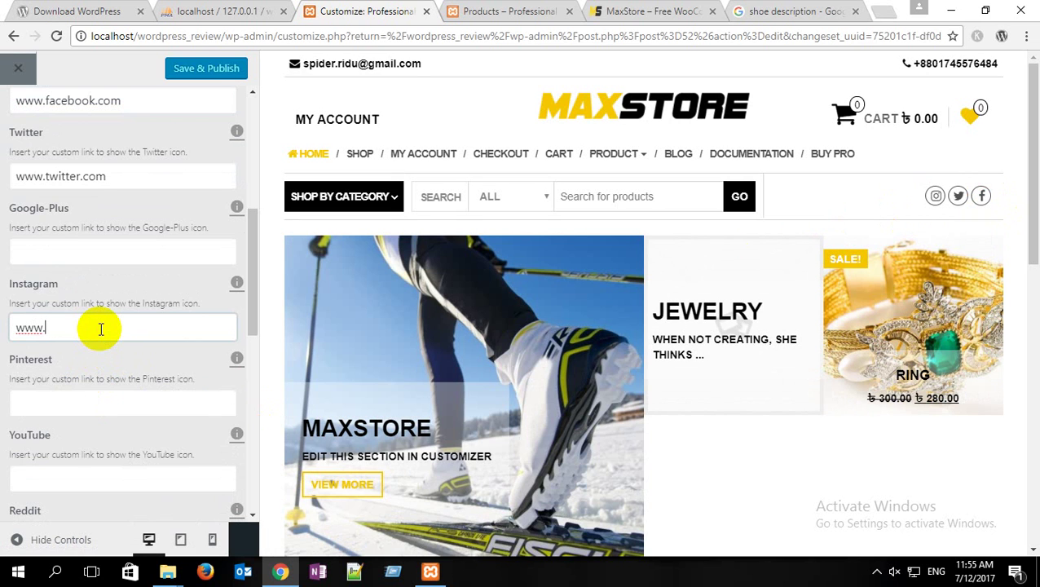
text(ins)
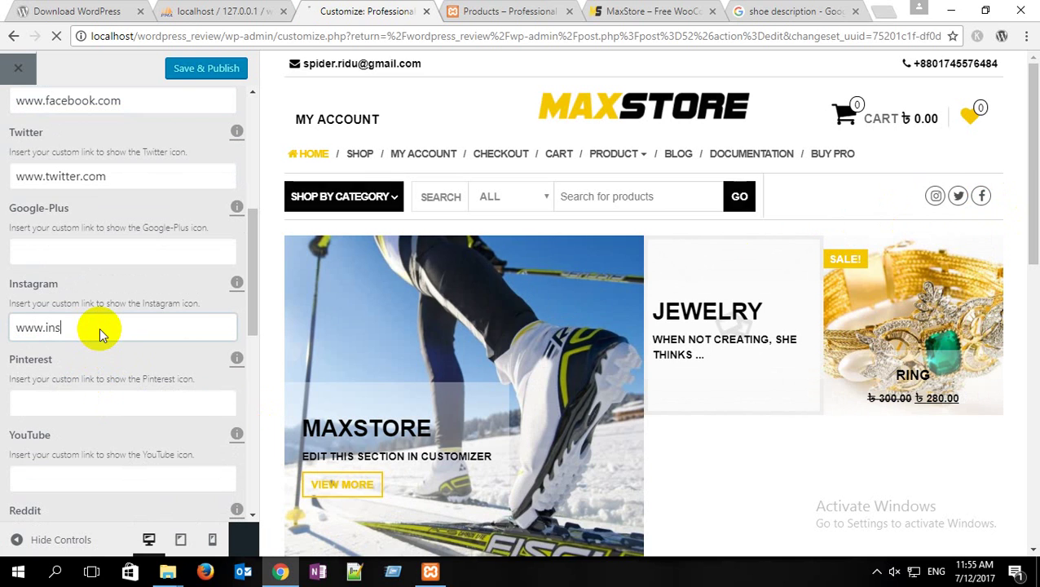
text(tagram.com)
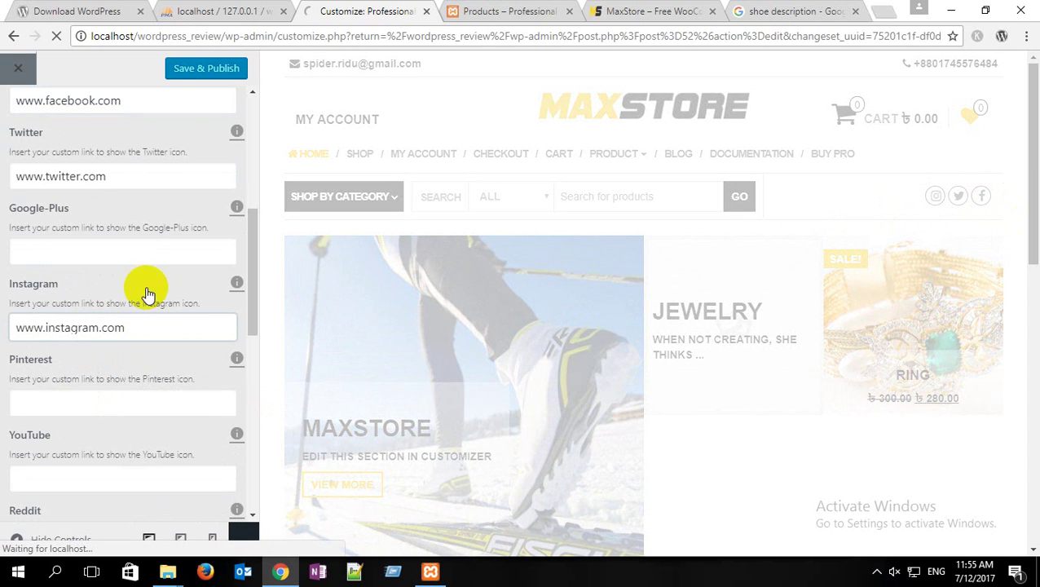
scroll(93, 376, down, 1)
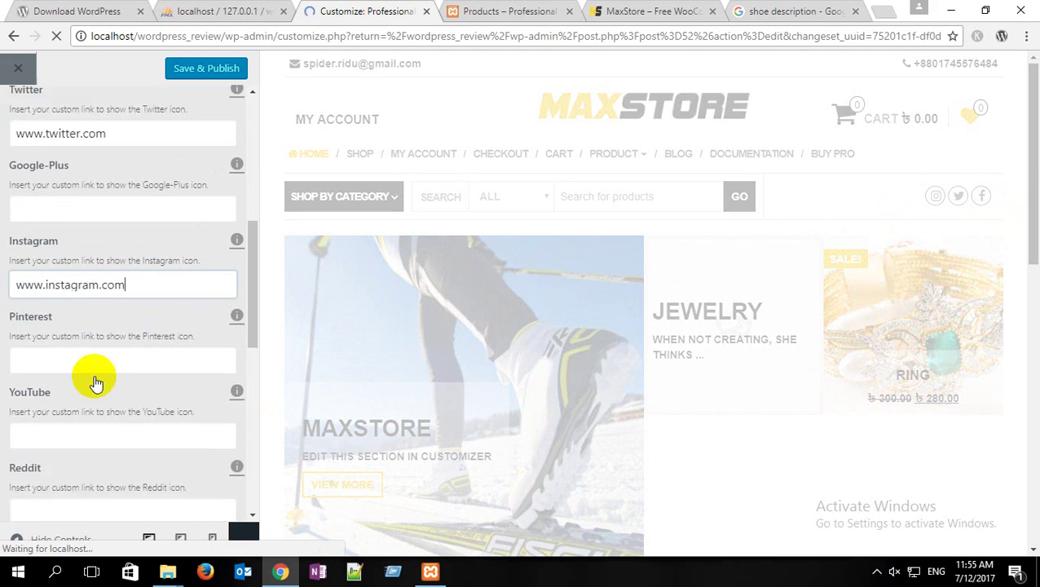
click(52, 326)
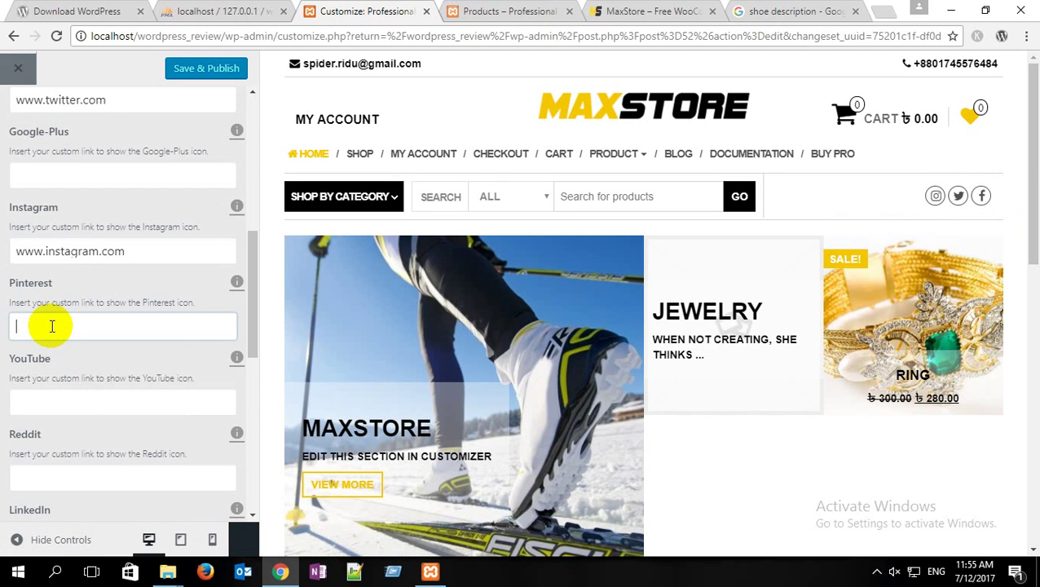
text(www.p)
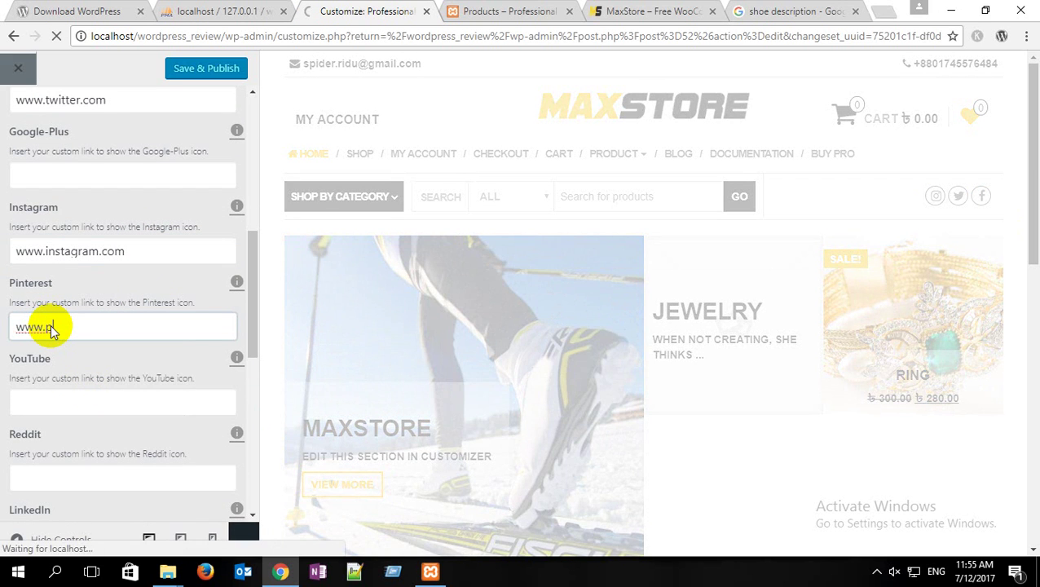
text(inte)
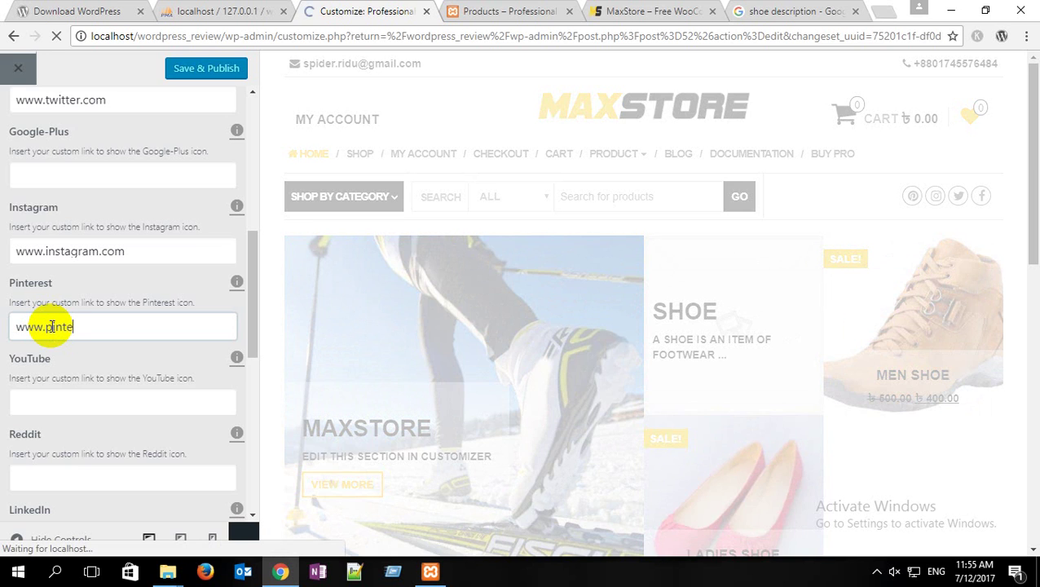
text(r)
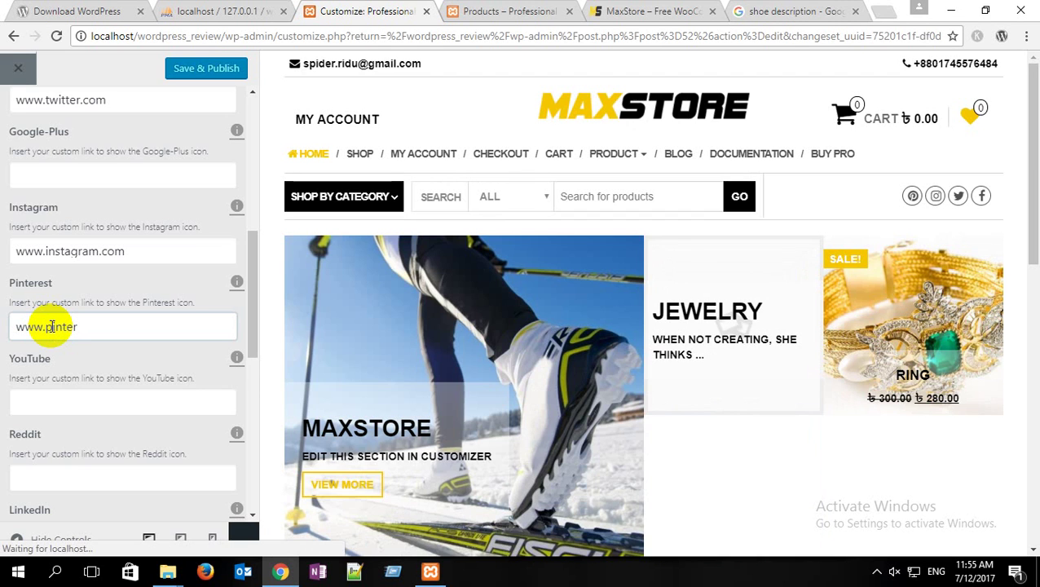
text(est)
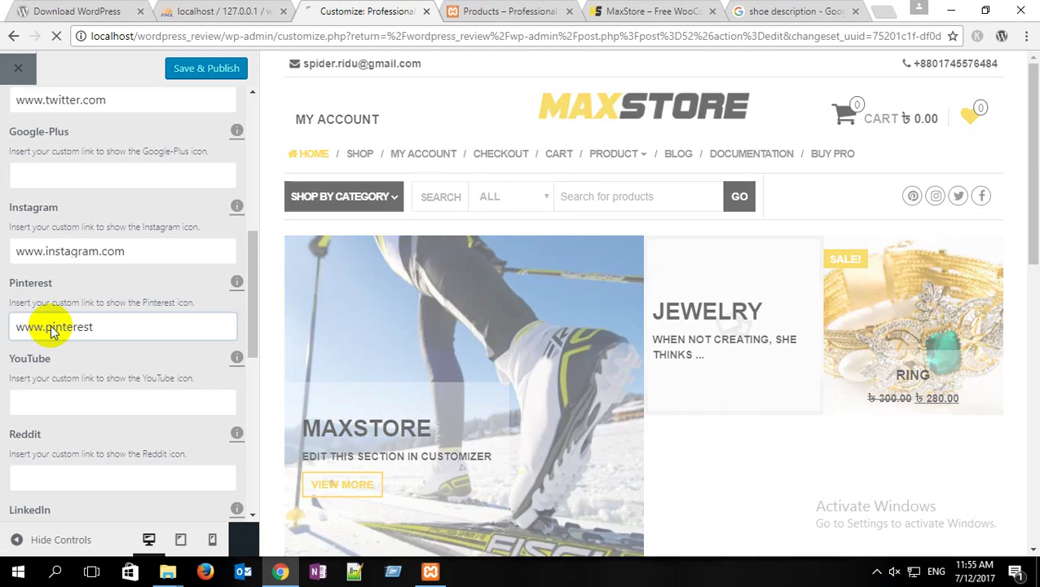
text(.com)
click(33, 404)
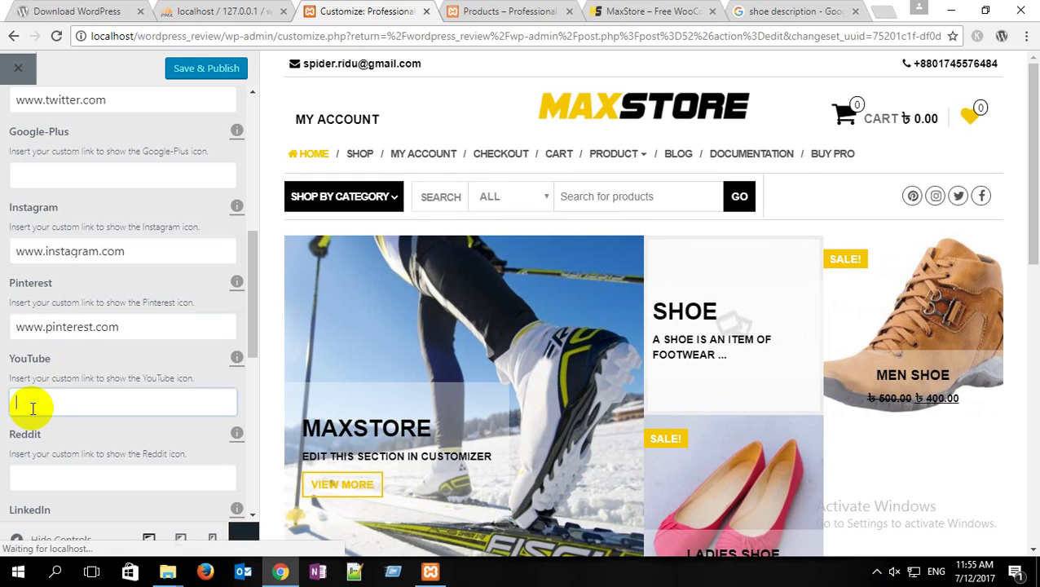
text(www/)
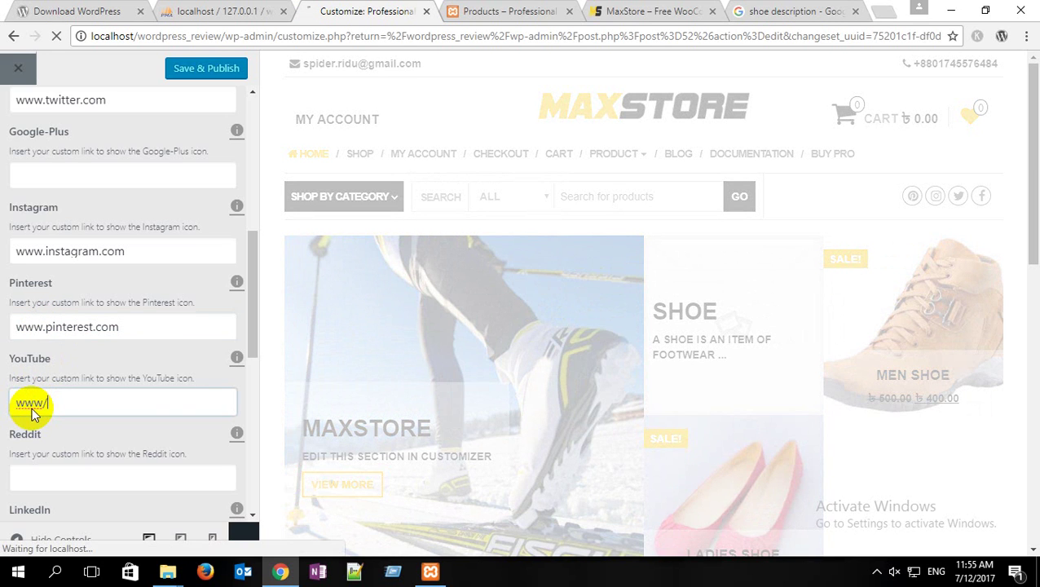
key(BackSpace)
text(.youtube.com)
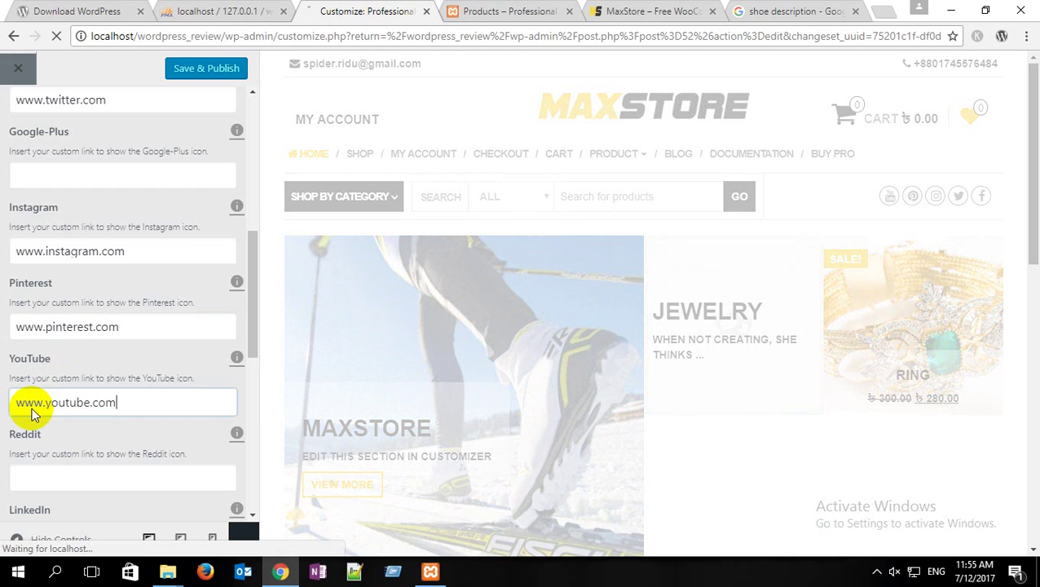
scroll(188, 473, down, 3)
click(45, 326)
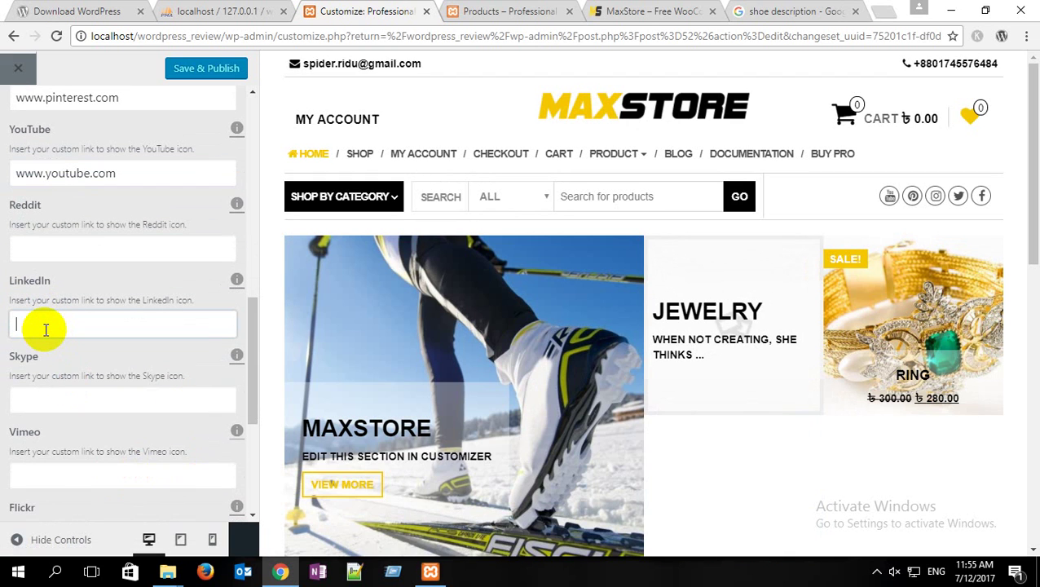
text(www)
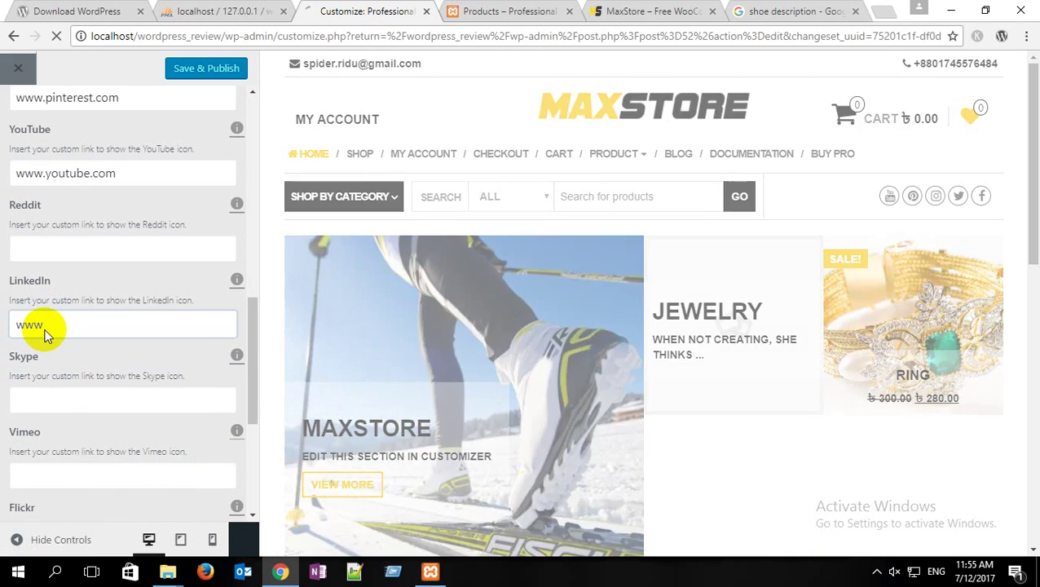
text(.linkedin.co)
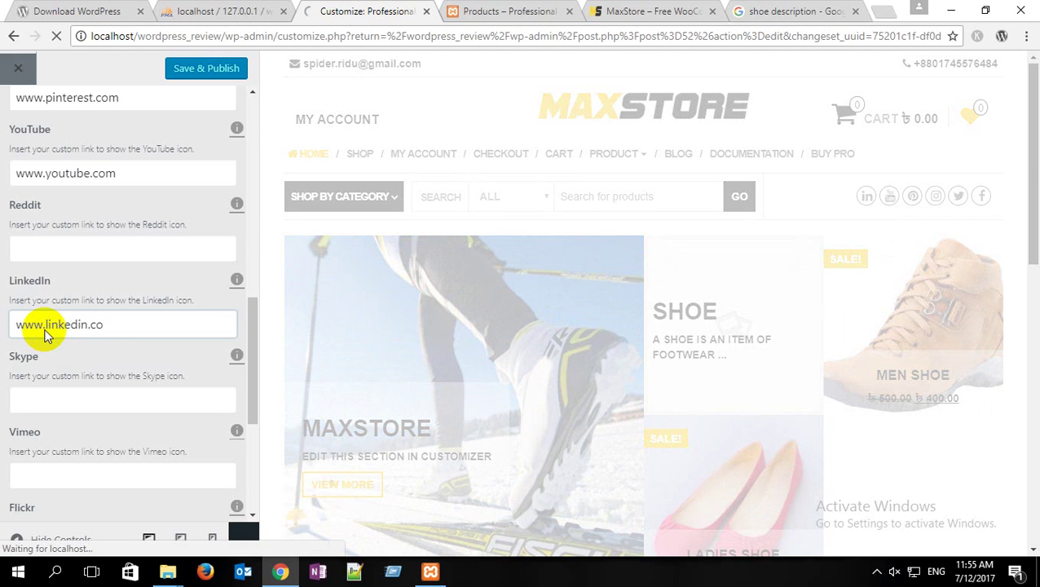
text(m)
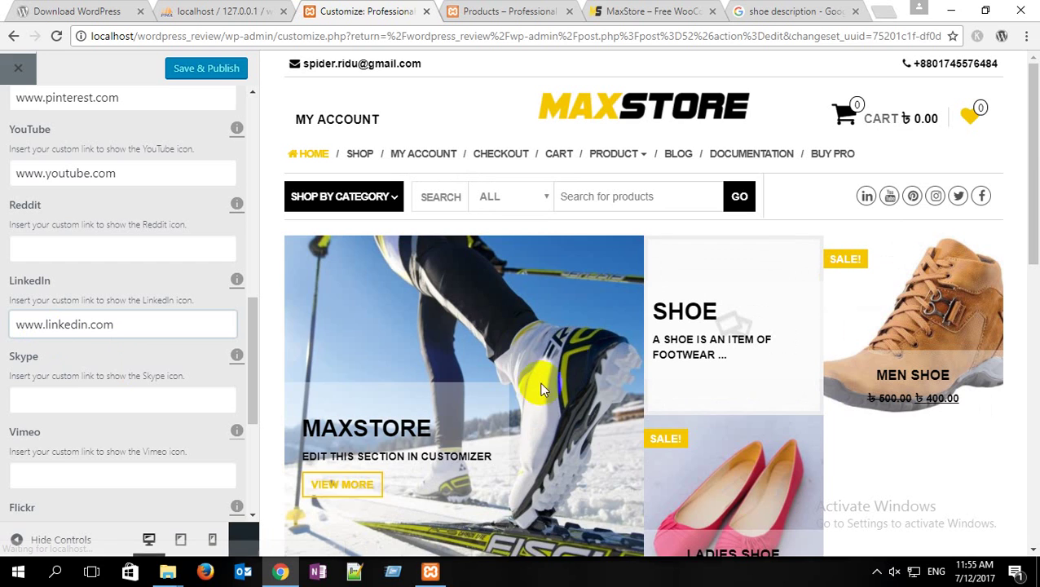
click(218, 70)
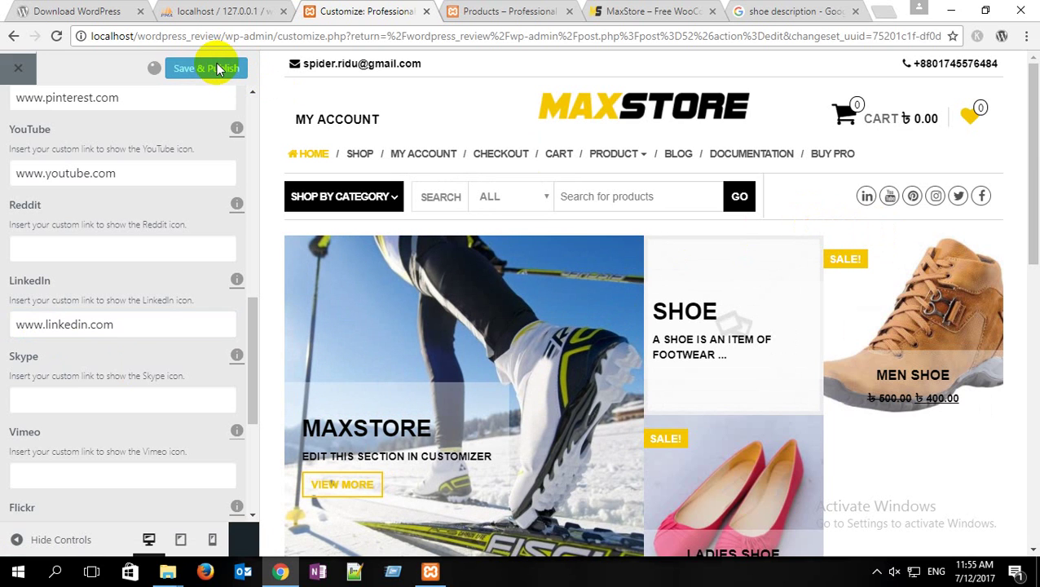
click(489, 10)
click(56, 36)
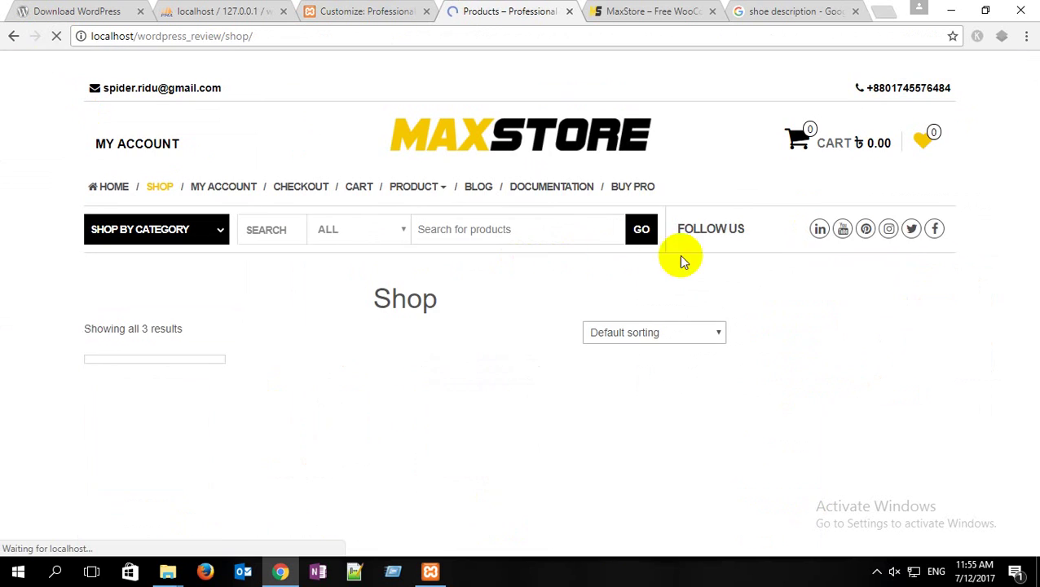
click(107, 187)
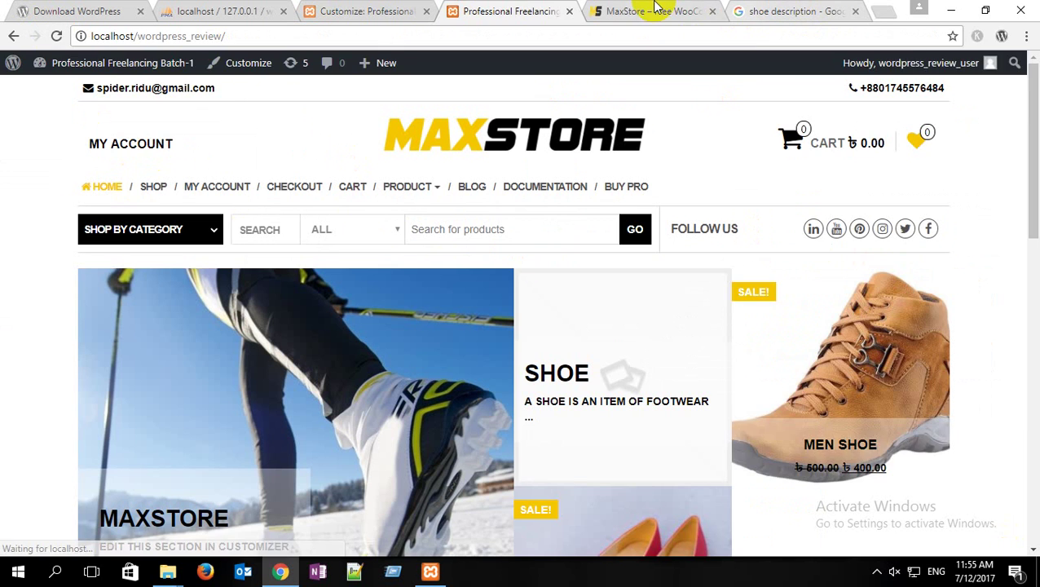
click(656, 11)
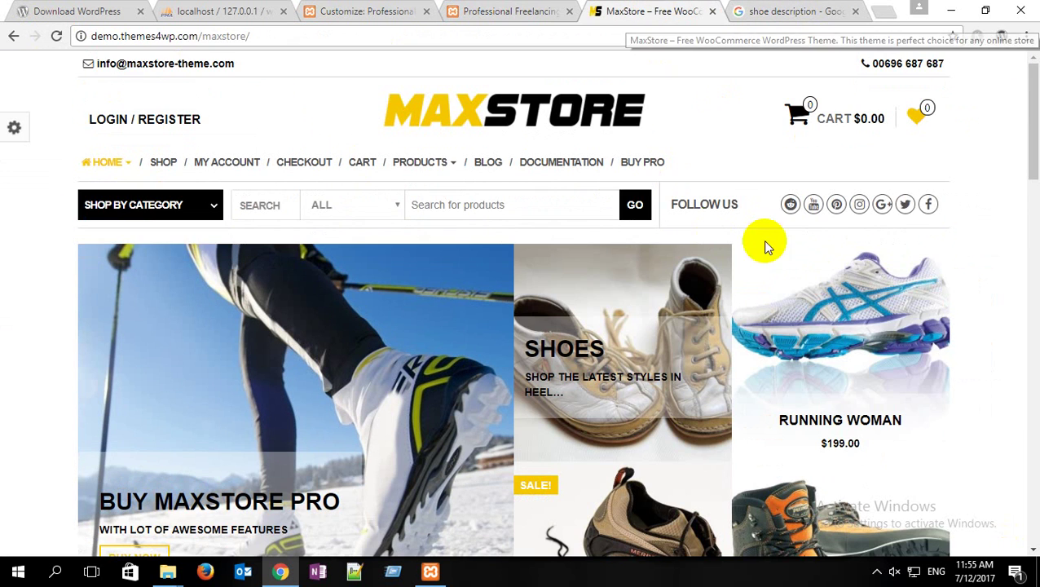
click(530, 12)
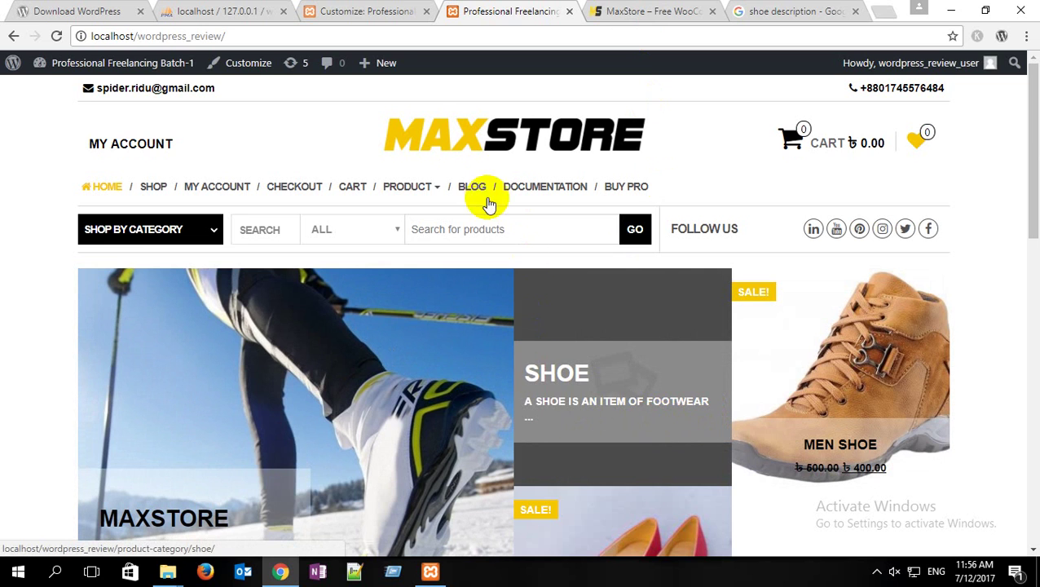
click(364, 11)
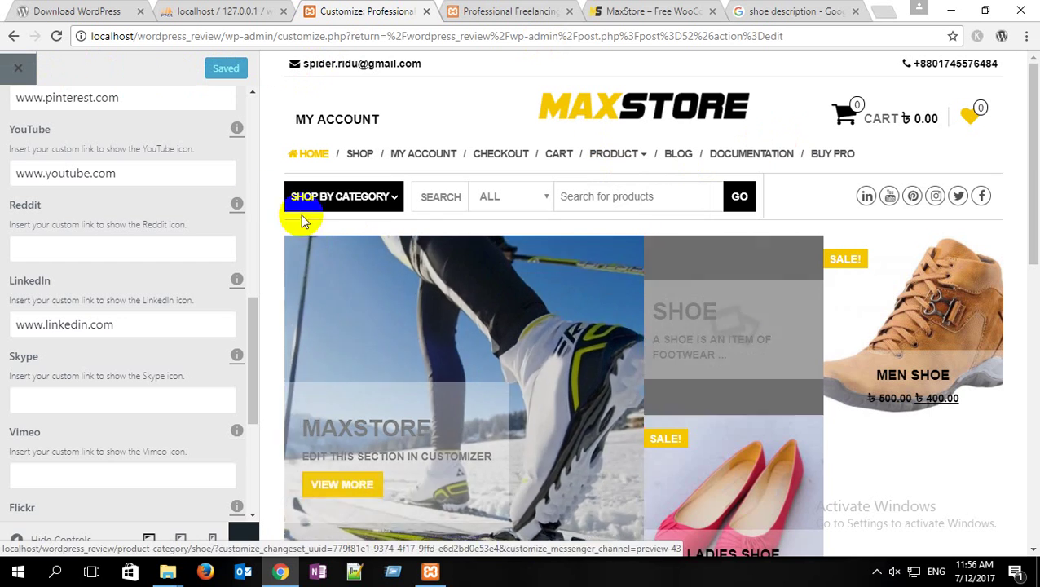
Step: Leave the Customizer and publish a new page titled 'Home' via Pages > Add New
click(19, 68)
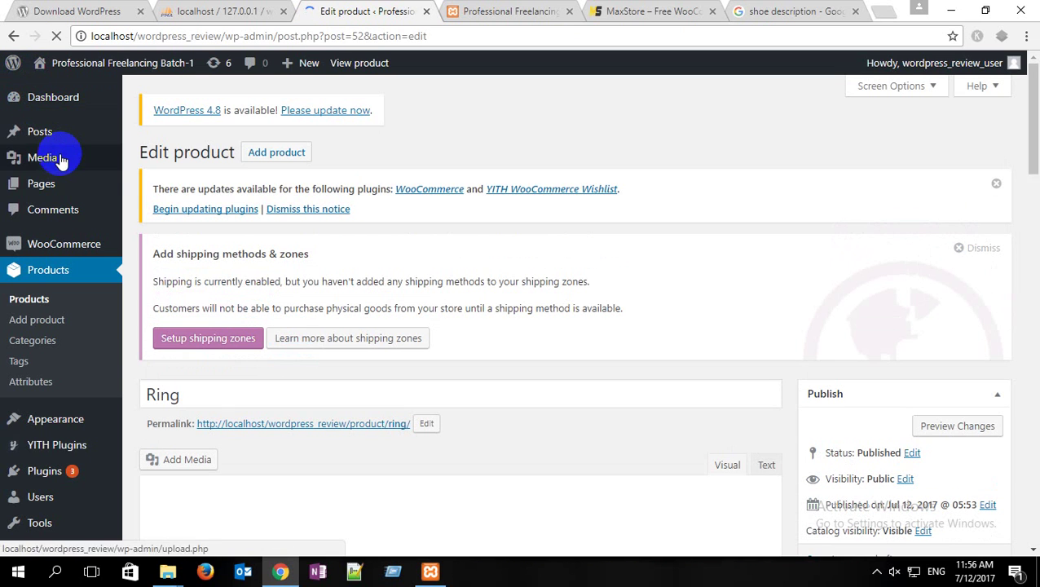
mouse_move(61, 161)
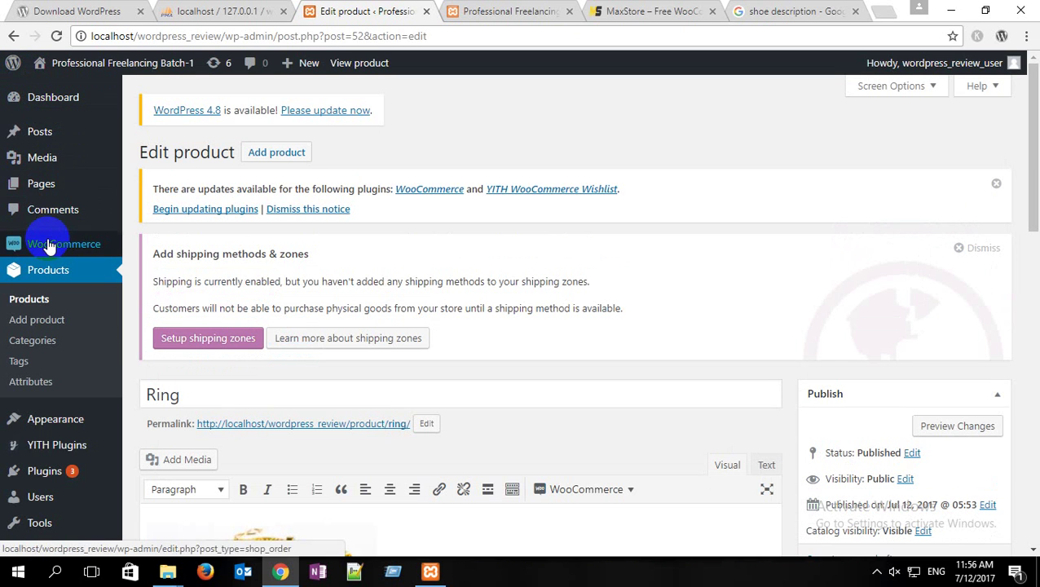
mouse_move(62, 196)
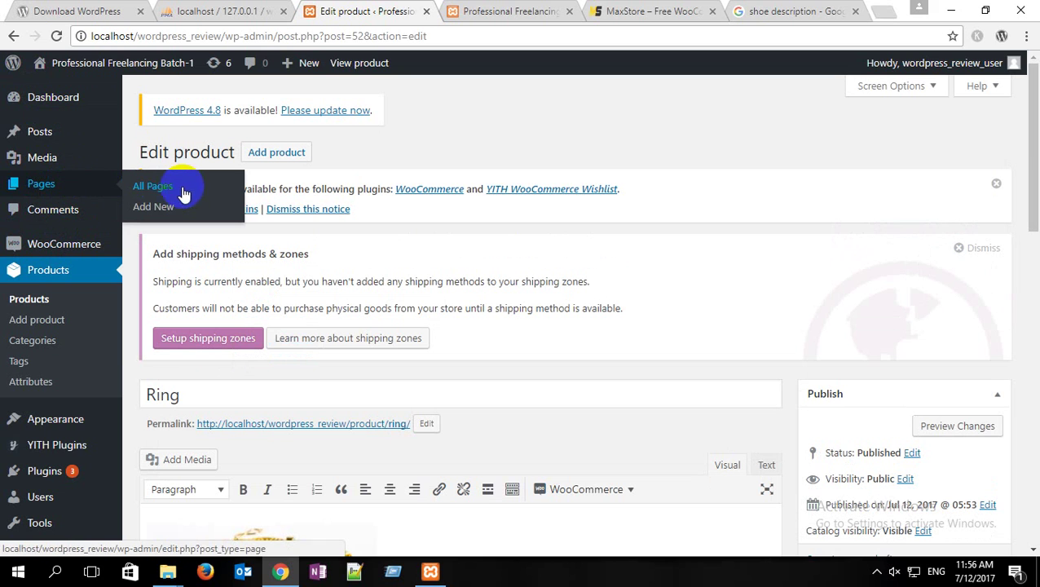
click(165, 210)
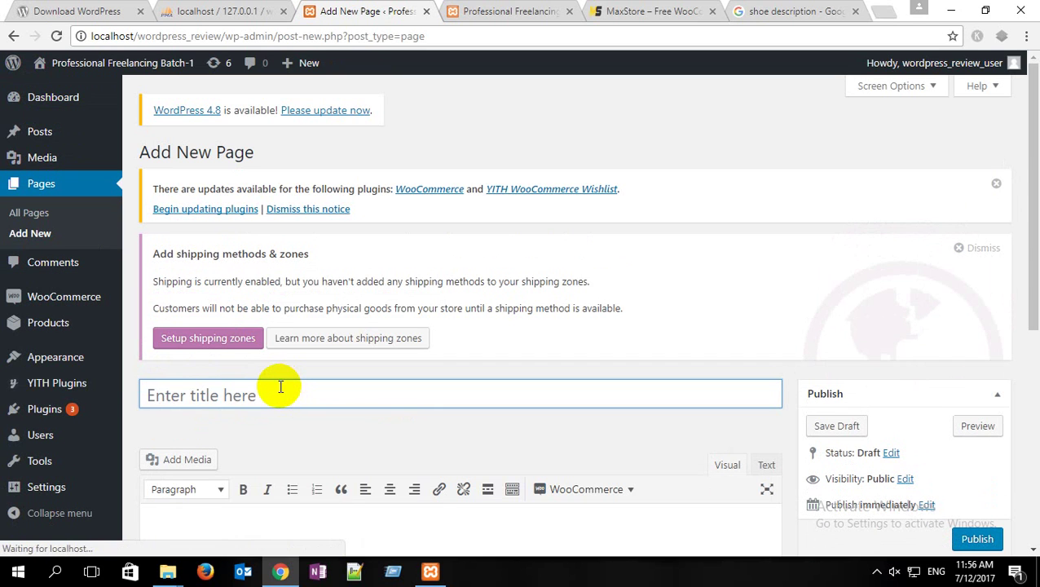
click(279, 387)
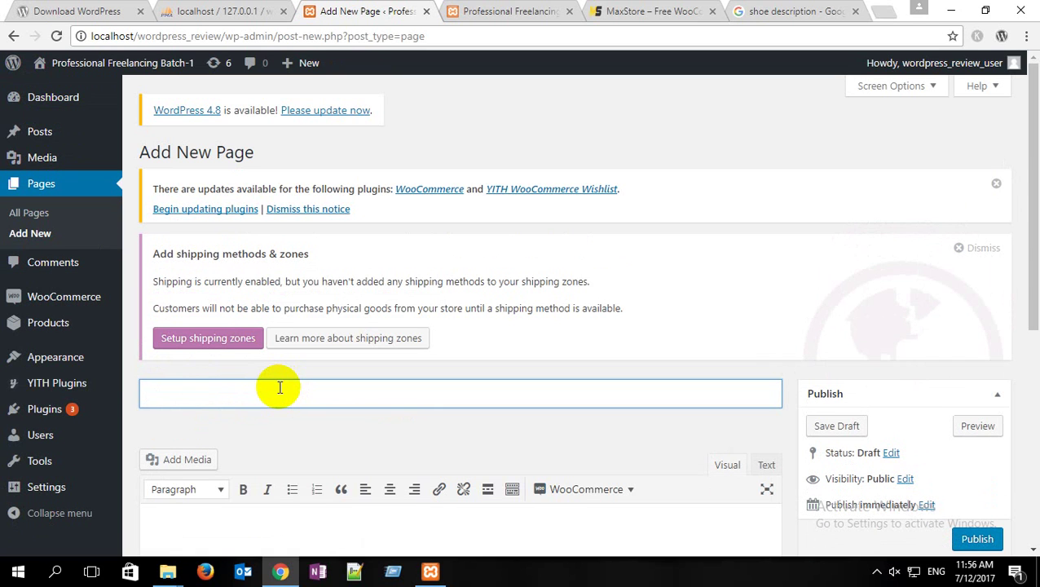
text(Home)
scroll(461, 412, down, 2)
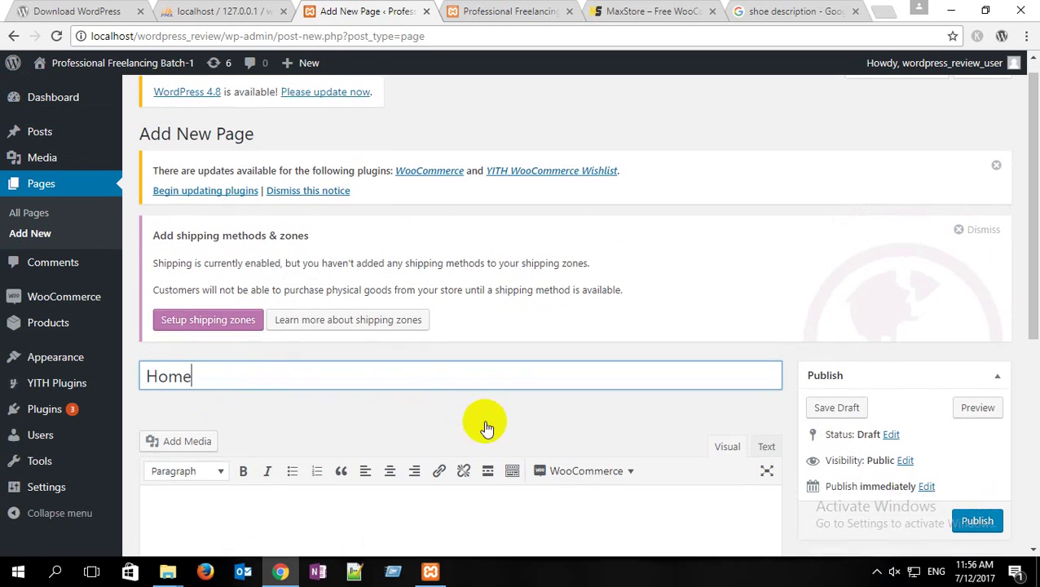
click(994, 384)
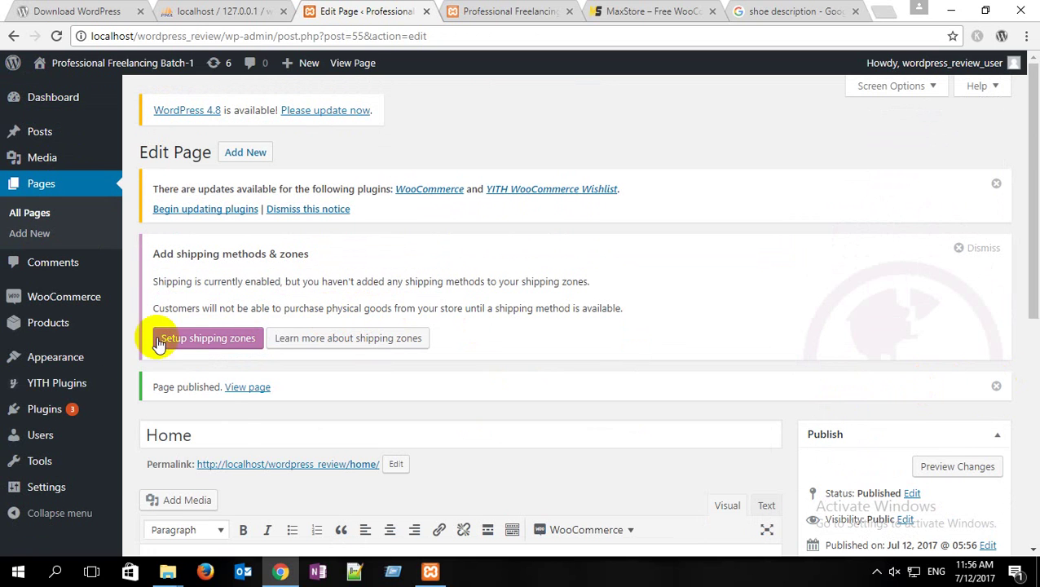
Step: In Appearance > Menus, add the Home page to the top menu and drag it first
mouse_move(69, 364)
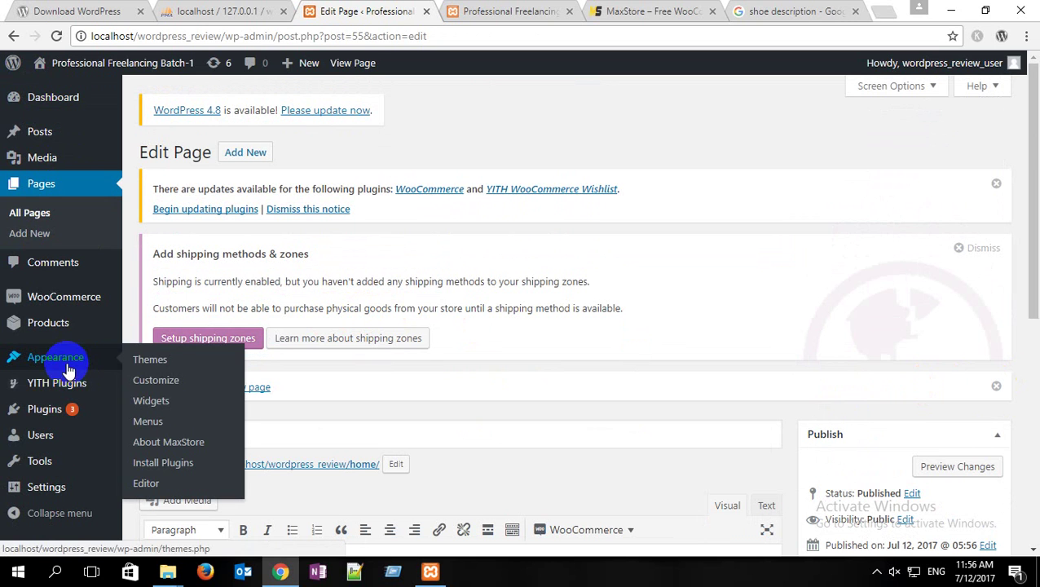
click(161, 426)
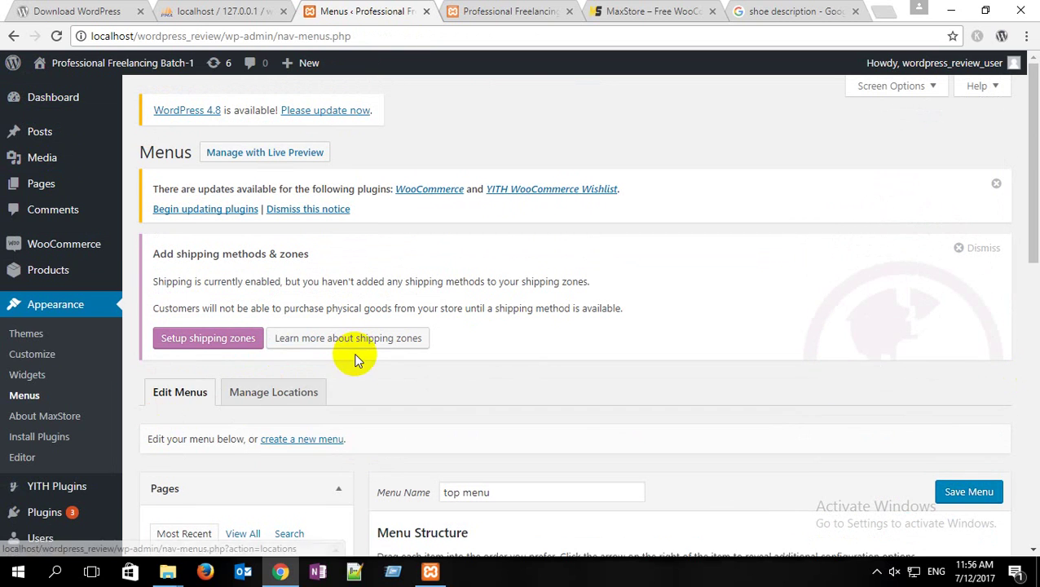
scroll(355, 357, down, 5)
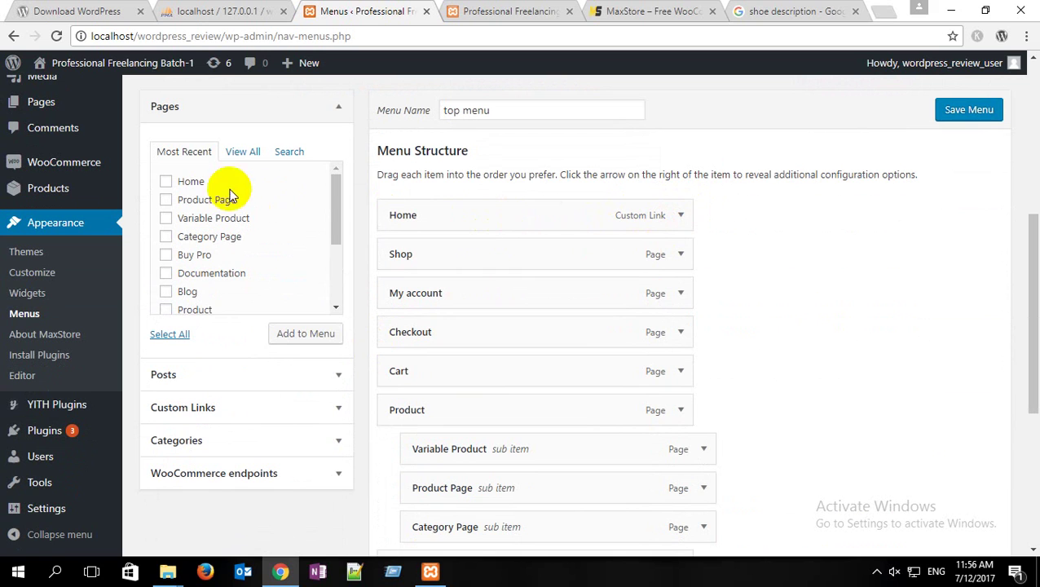
click(166, 183)
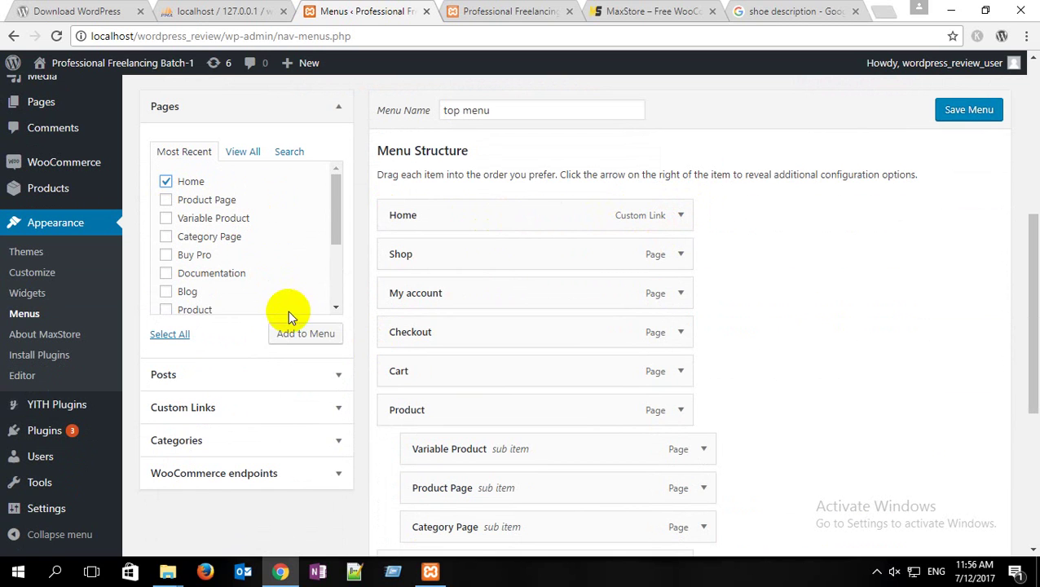
click(305, 336)
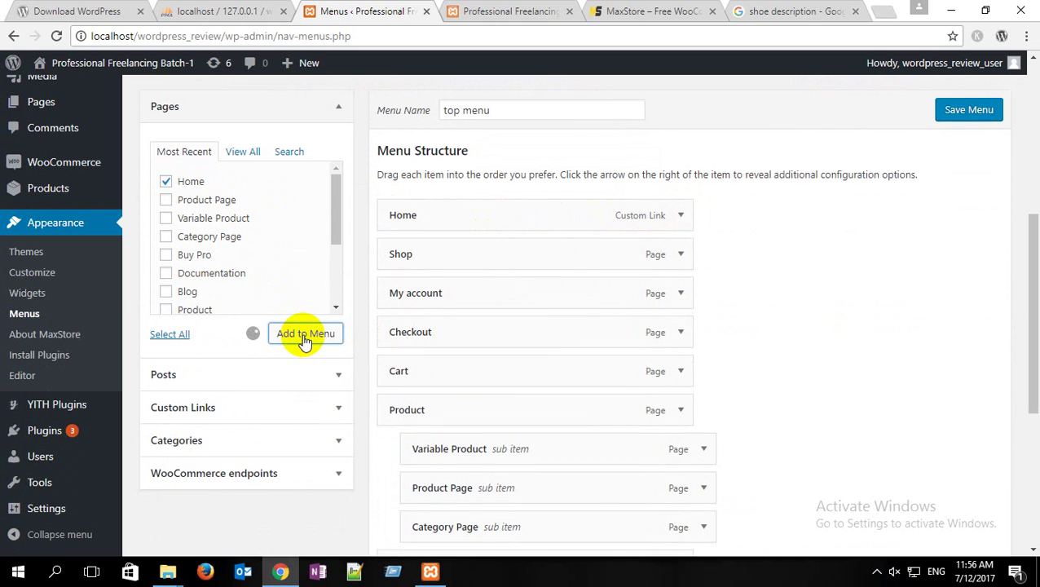
scroll(303, 336, down, 4)
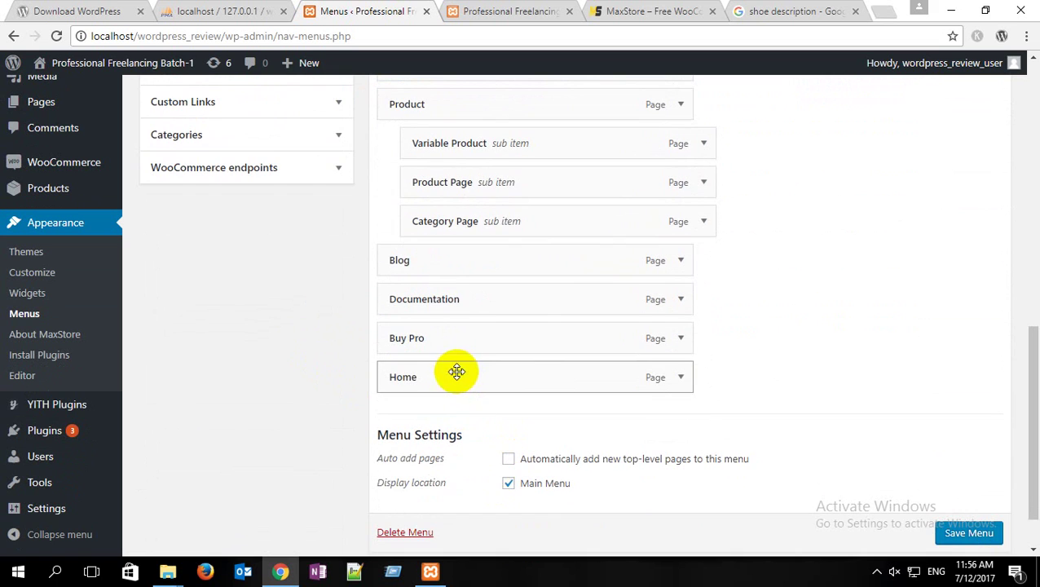
drag(456, 371, 444, 258)
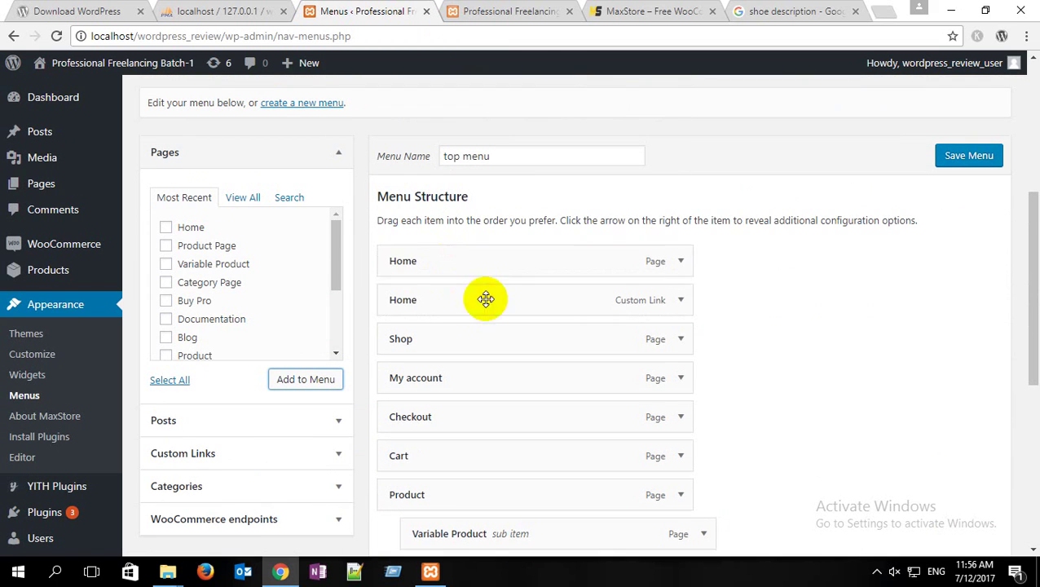
Step: Remove the old Home custom link item from the menu
click(681, 300)
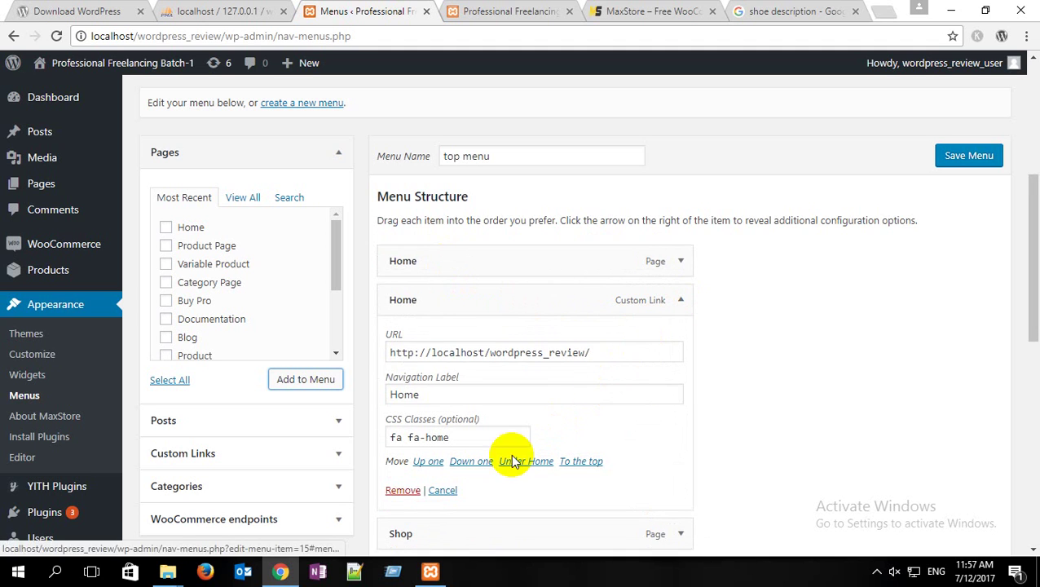
click(403, 490)
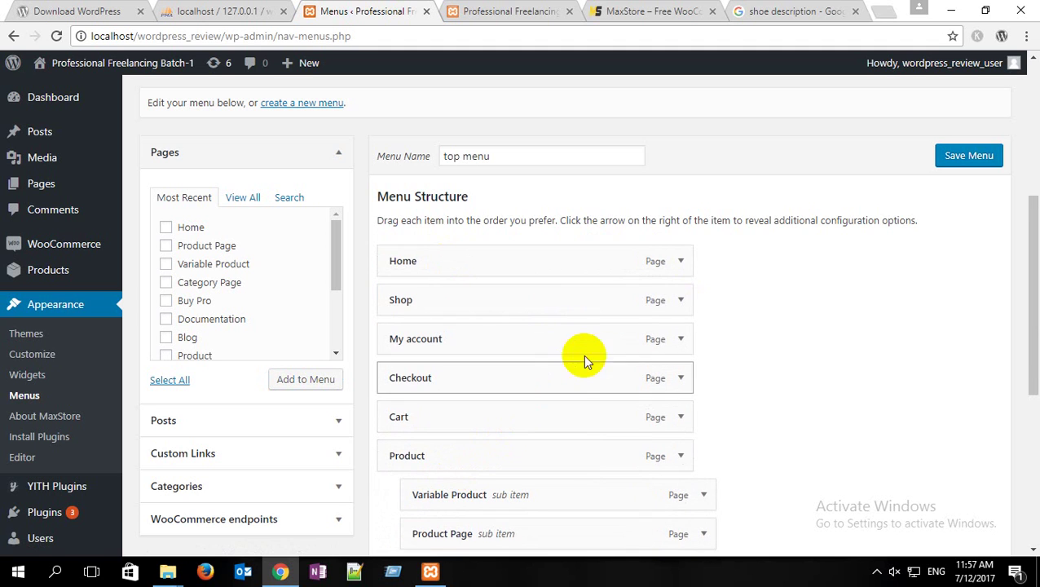
click(675, 267)
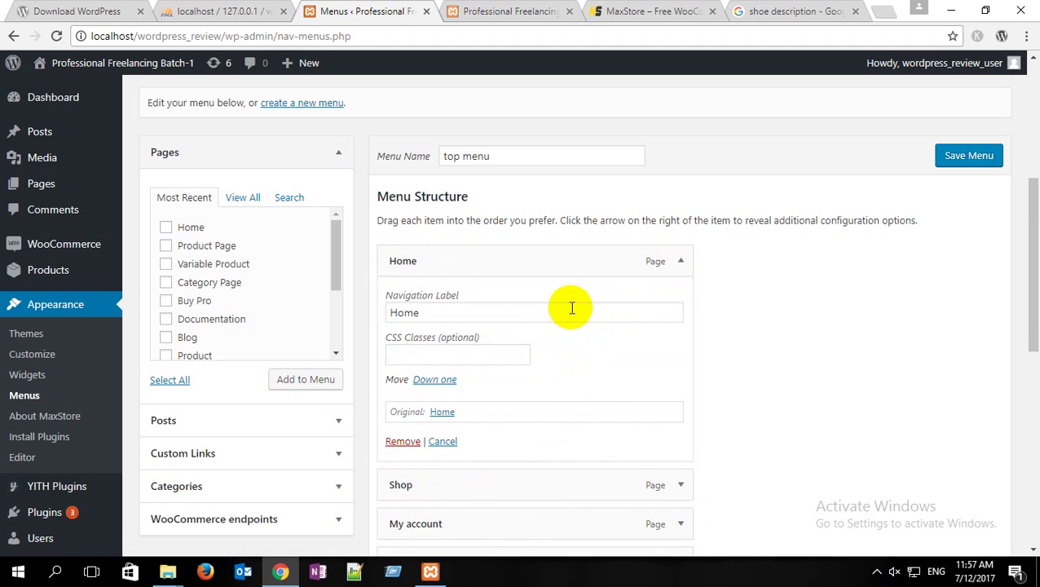
click(672, 264)
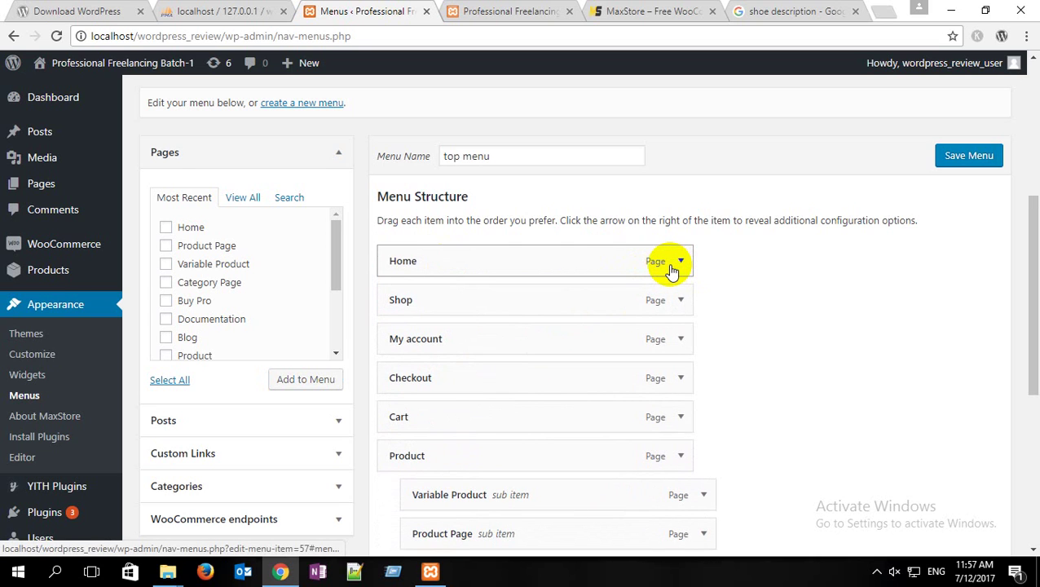
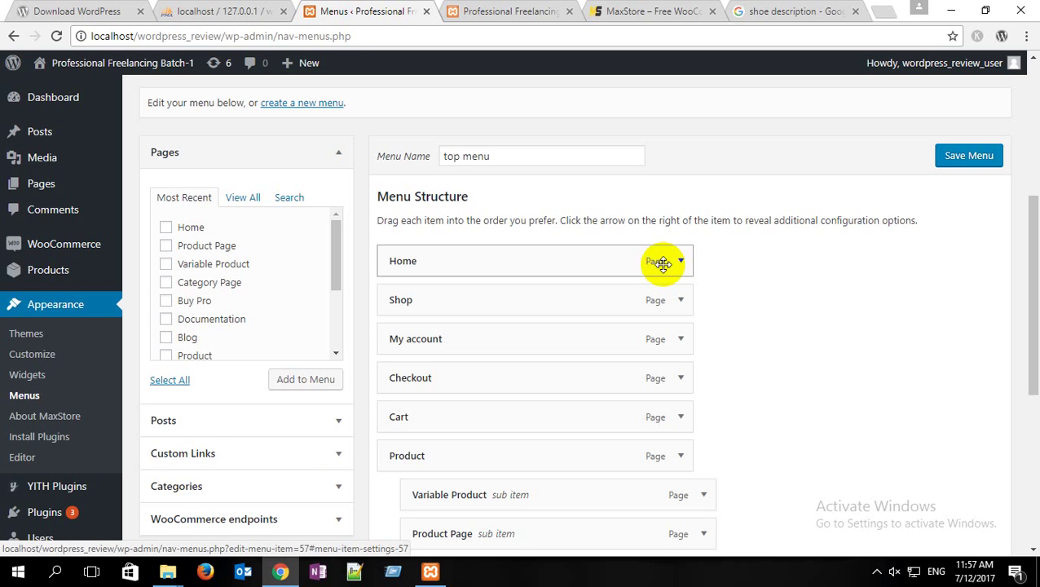
Step: Give the Home menu item the CSS class 'fa fa-home' and save the menu
click(677, 263)
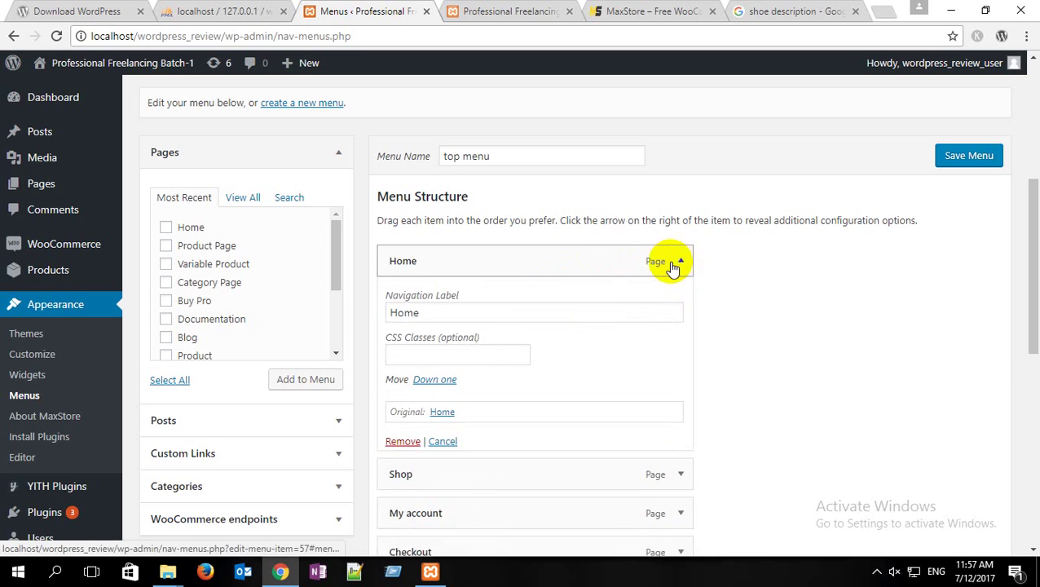
click(407, 355)
text(fa fa-home)
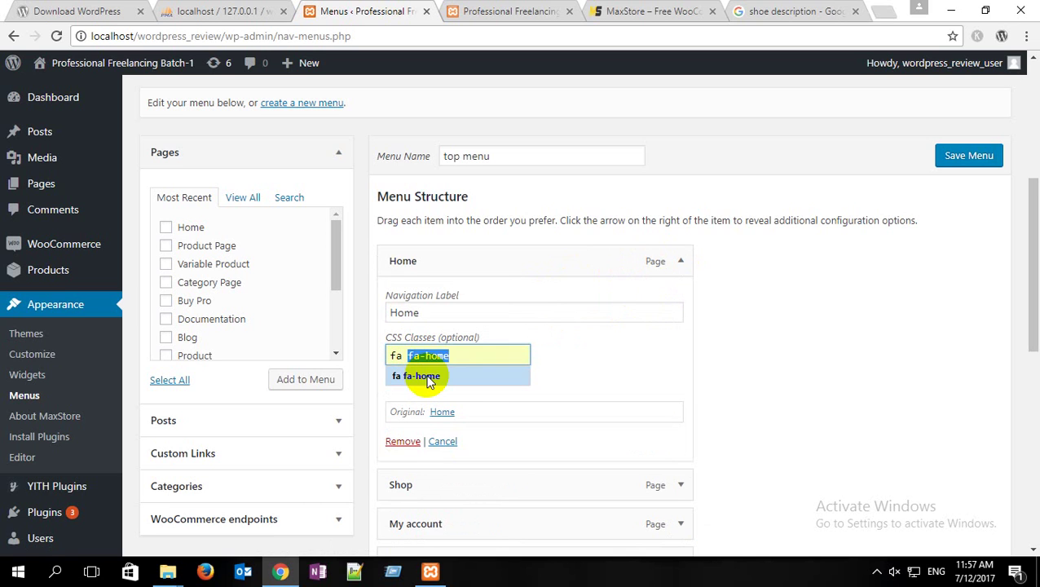
click(424, 376)
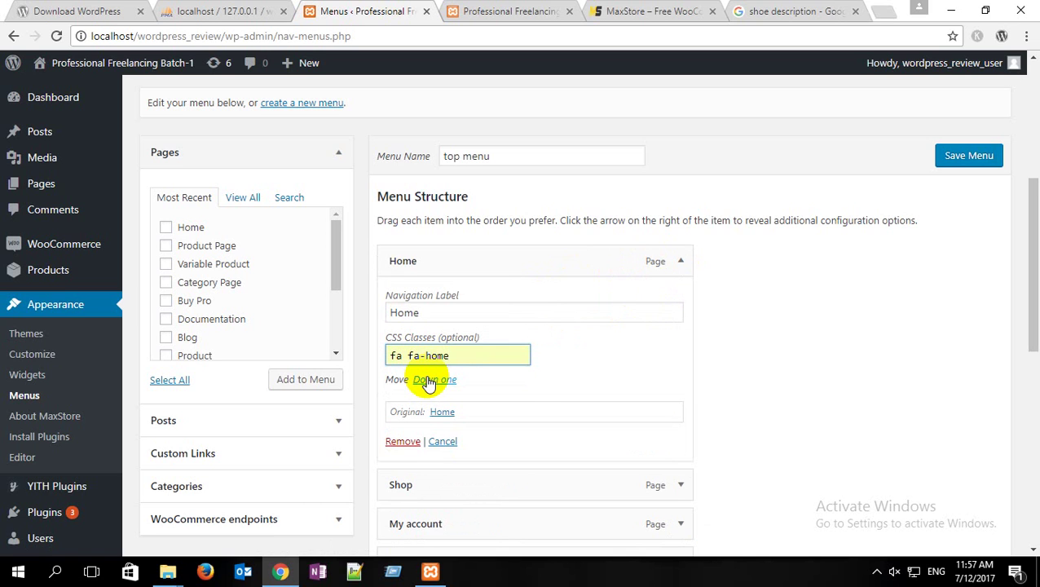
scroll(763, 383, down, 7)
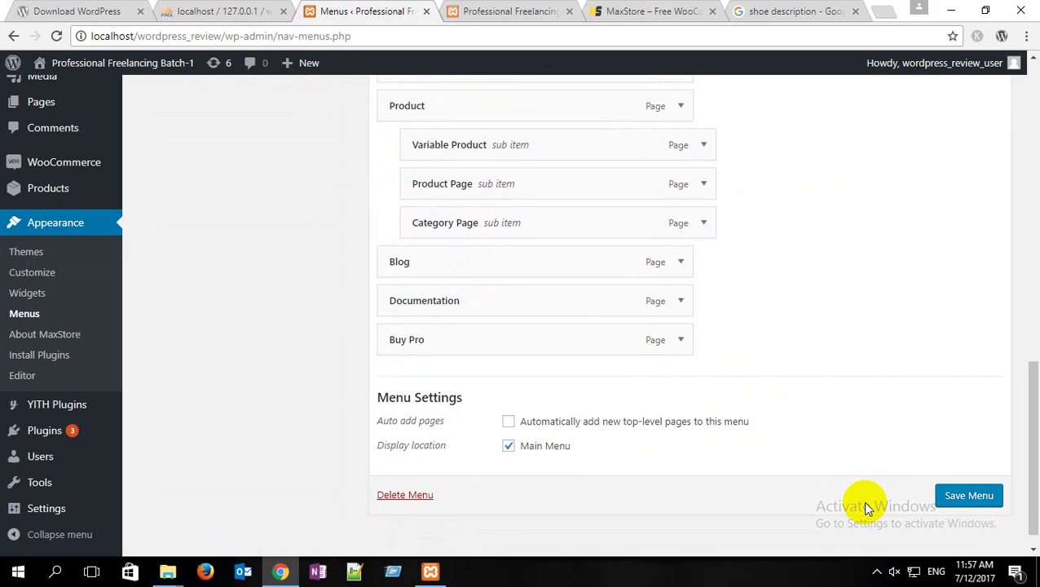
click(968, 494)
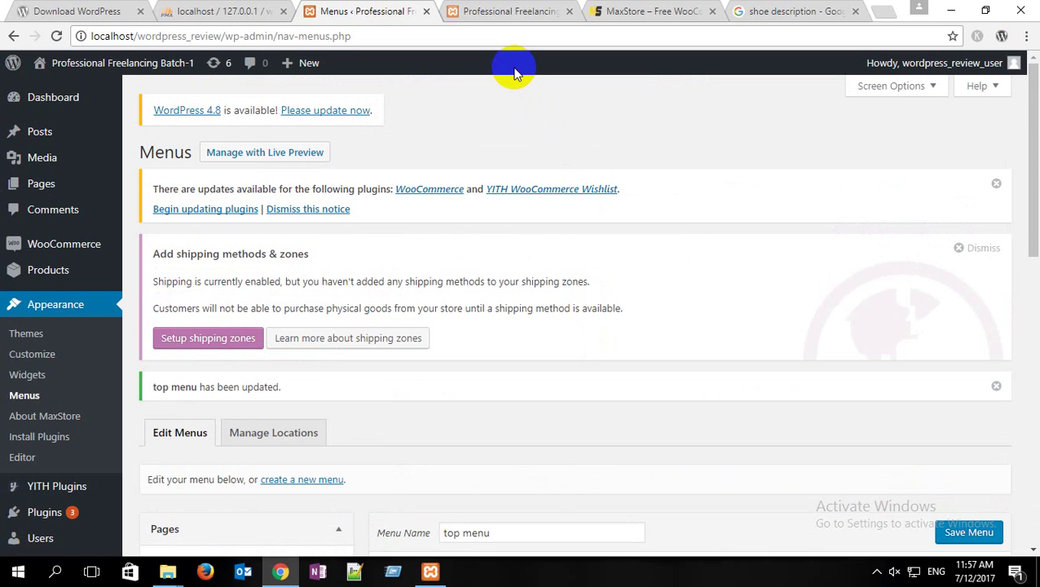
Step: Reload the storefront to check the house icon beside HOME, then return to Menus
click(526, 10)
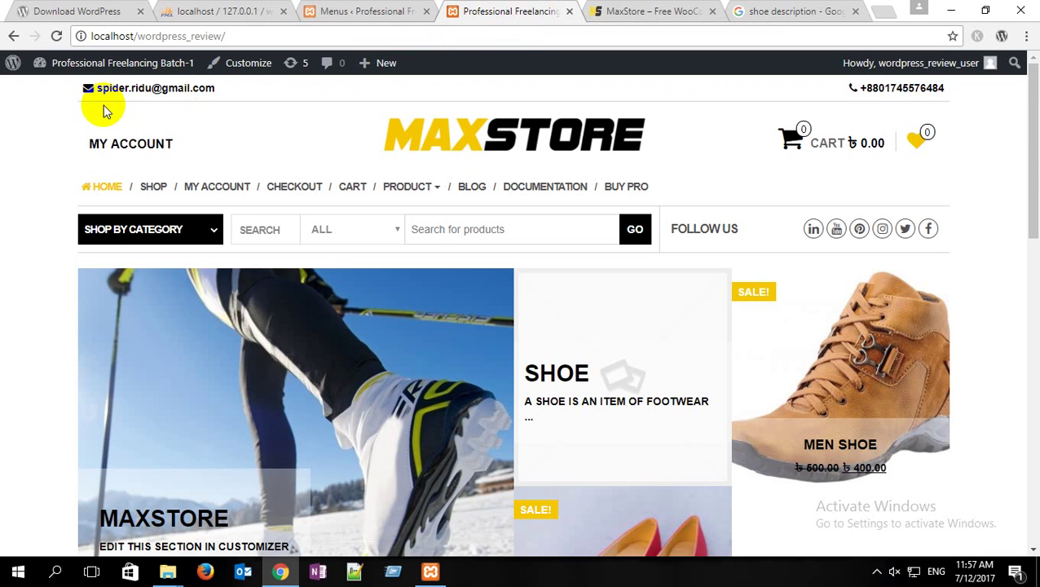
click(56, 36)
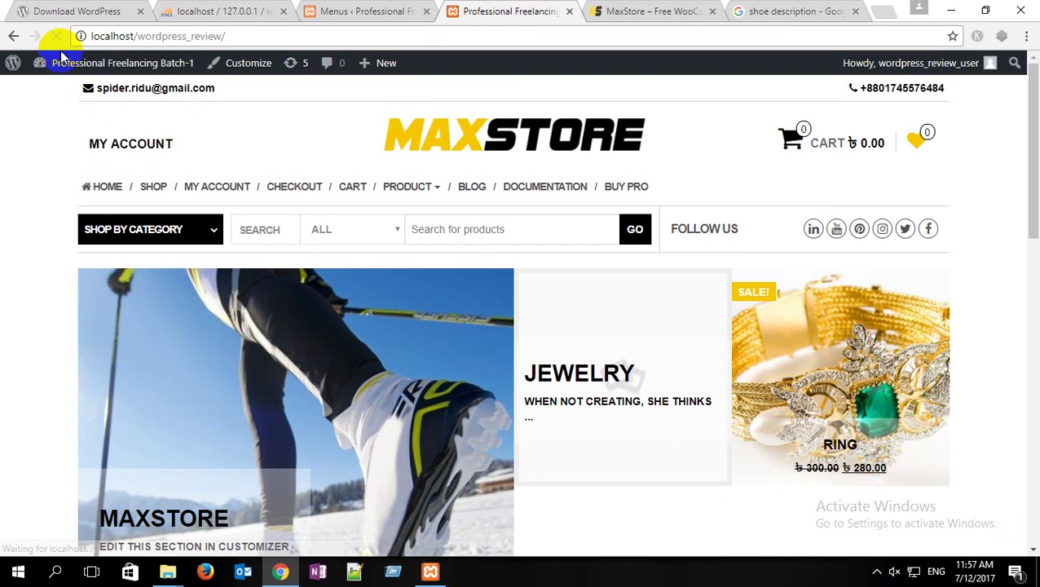
click(379, 431)
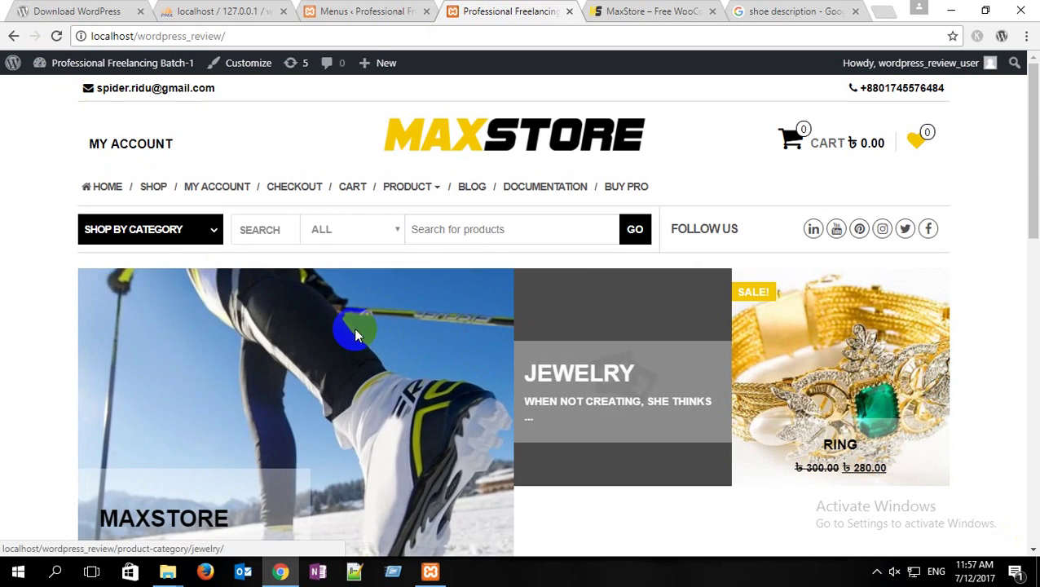
click(685, 363)
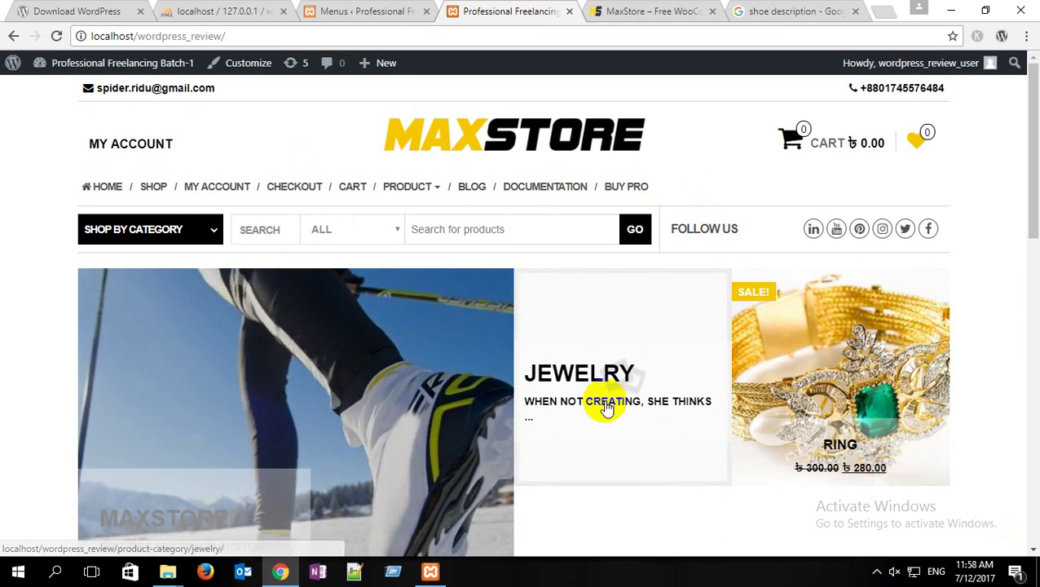
click(331, 373)
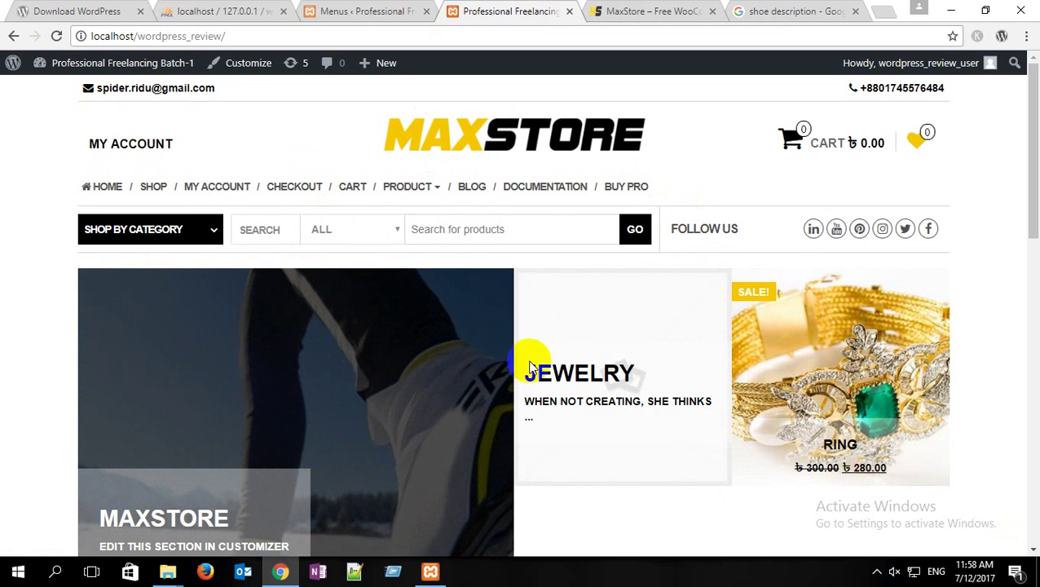
click(569, 337)
click(360, 12)
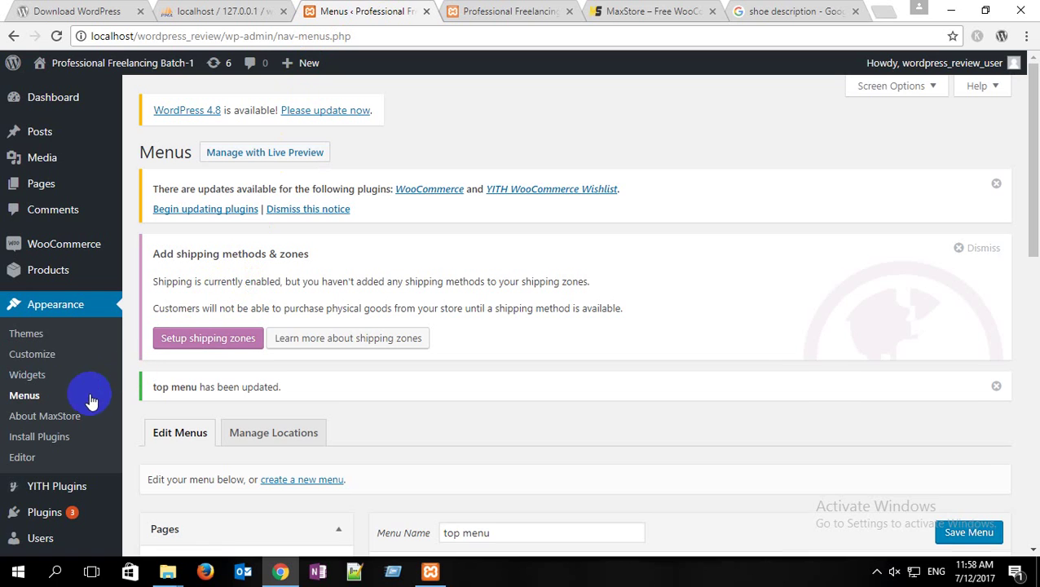
Step: In Reading settings, set the static front page to Home and the posts page to Blog, and save
scroll(86, 403, down, 3)
mouse_move(65, 506)
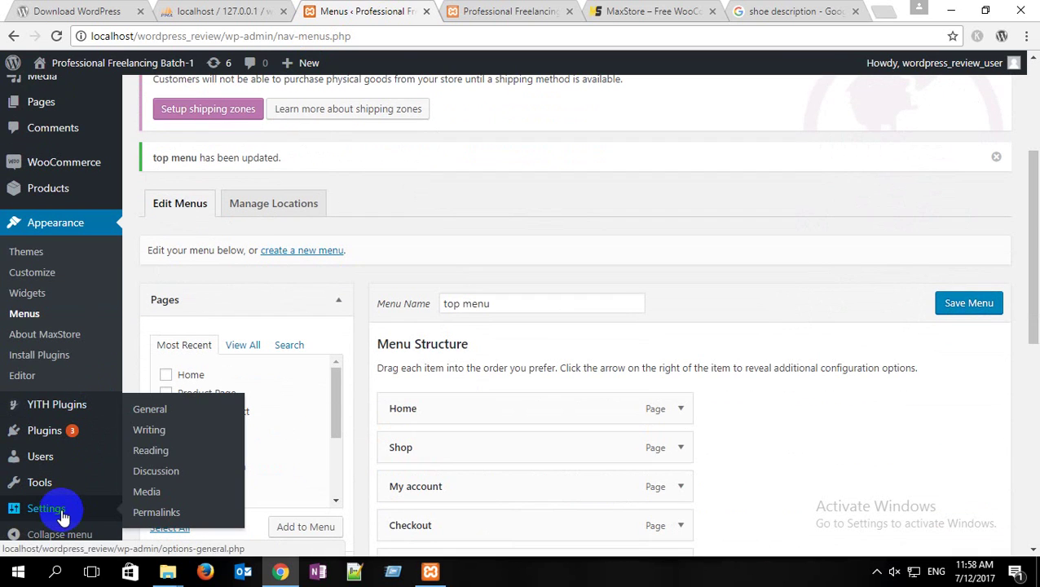
click(170, 449)
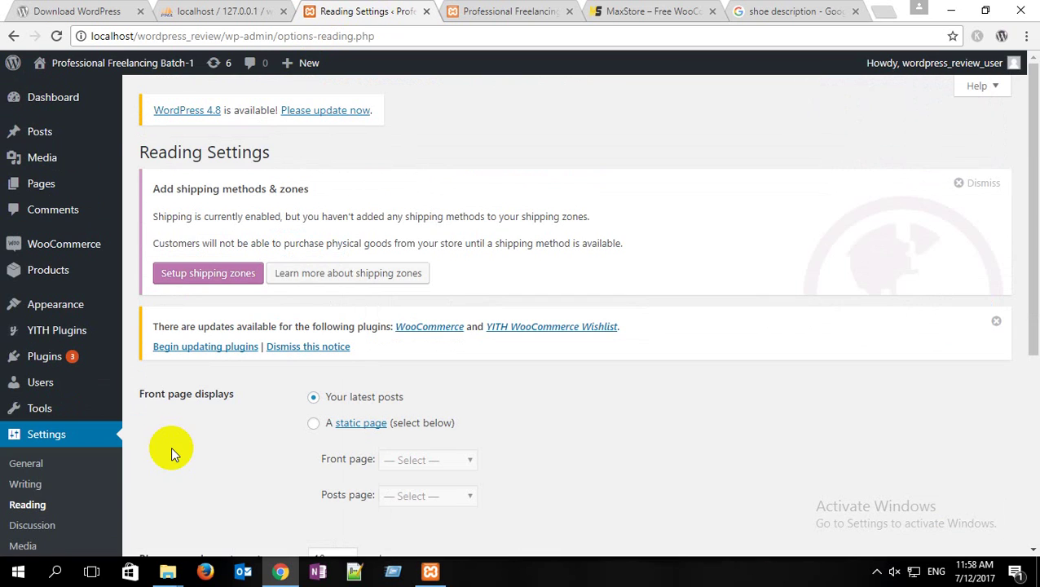
scroll(237, 435, down, 3)
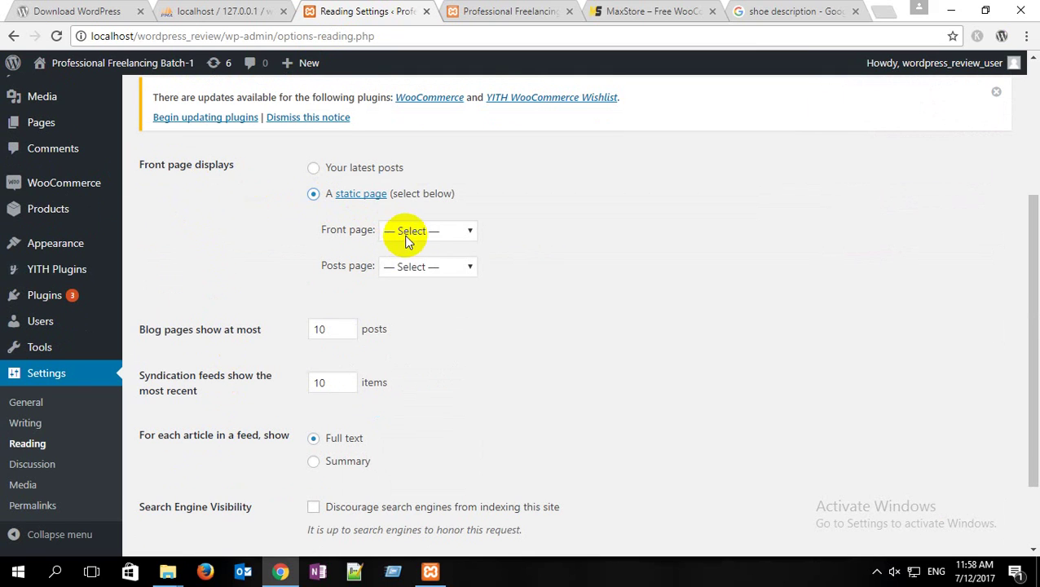
click(418, 231)
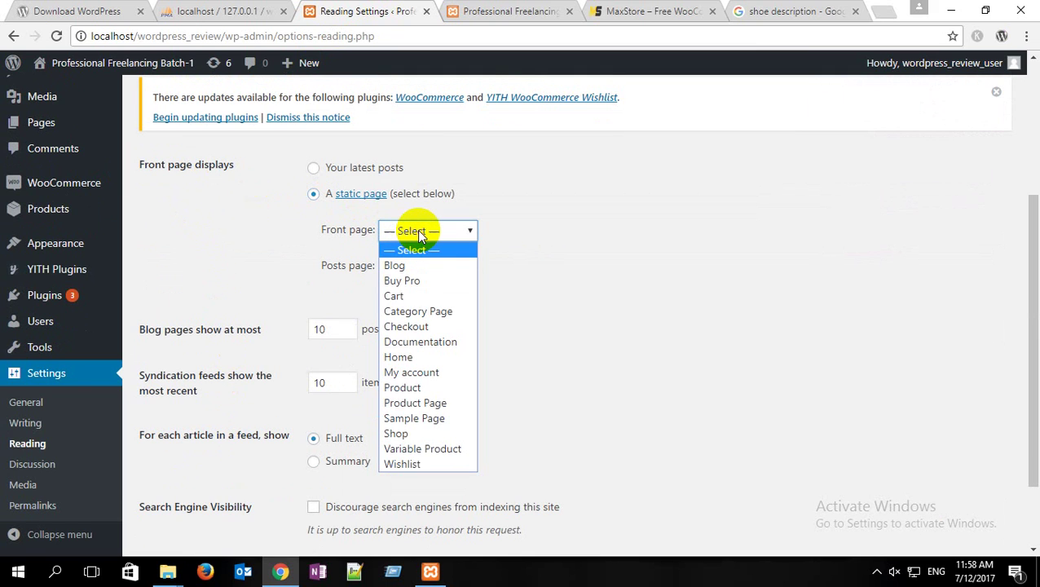
click(405, 356)
click(425, 275)
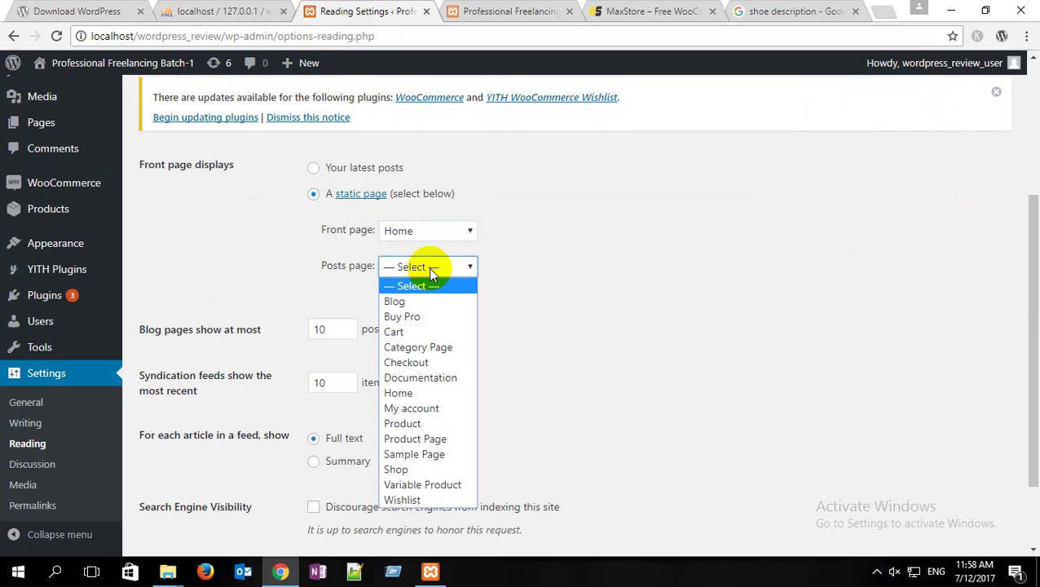
click(418, 300)
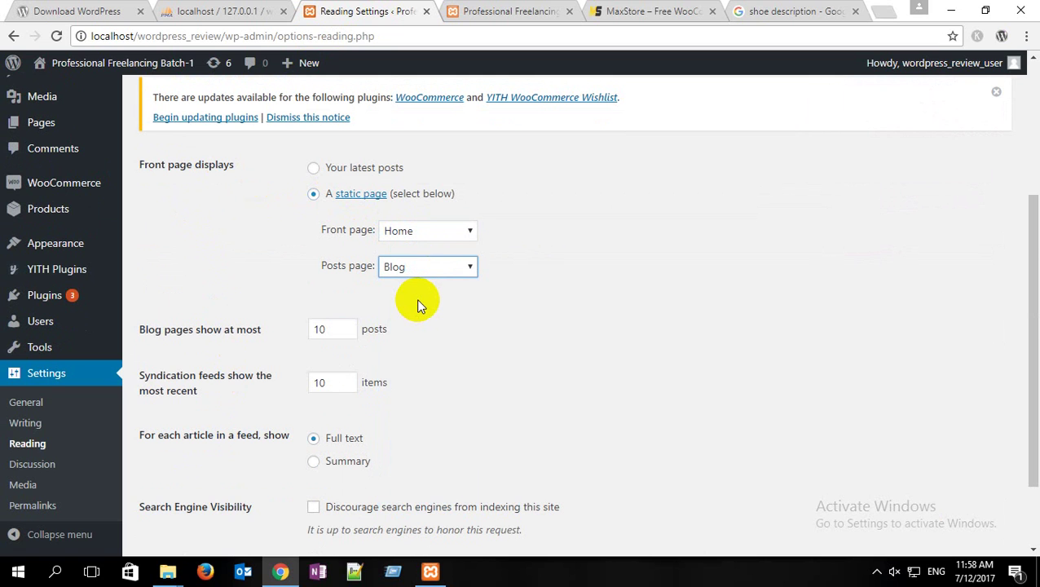
scroll(416, 298, down, 2)
click(186, 486)
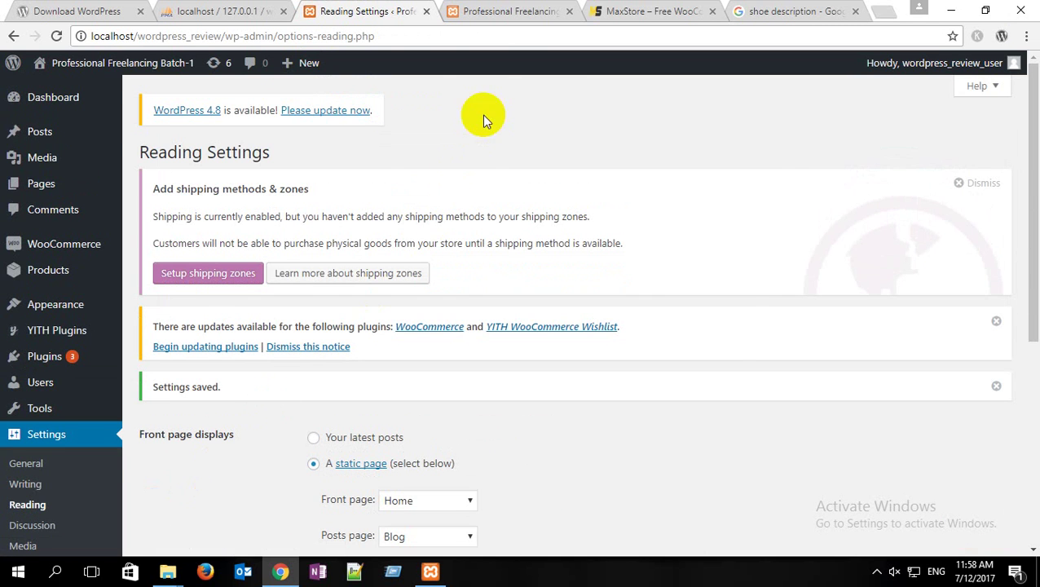
Step: Reload the storefront to confirm Home now shows as the front page
click(503, 8)
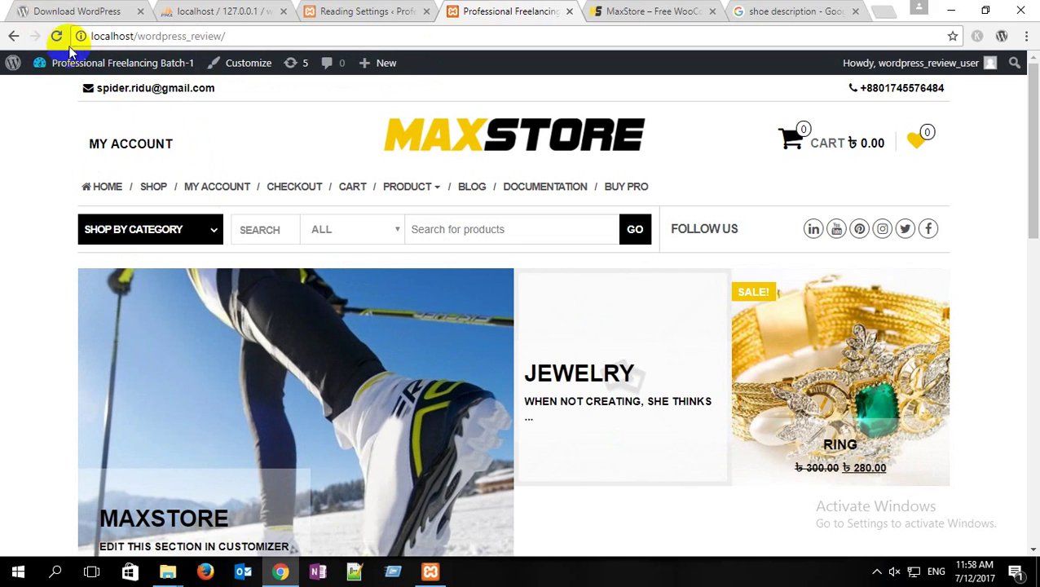
click(57, 36)
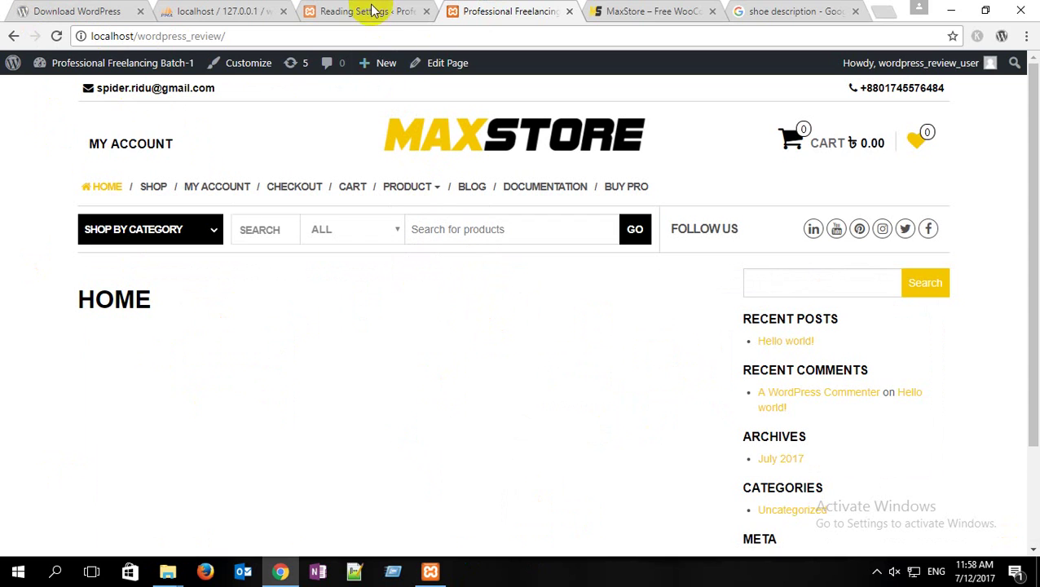
drag(168, 298, 77, 298)
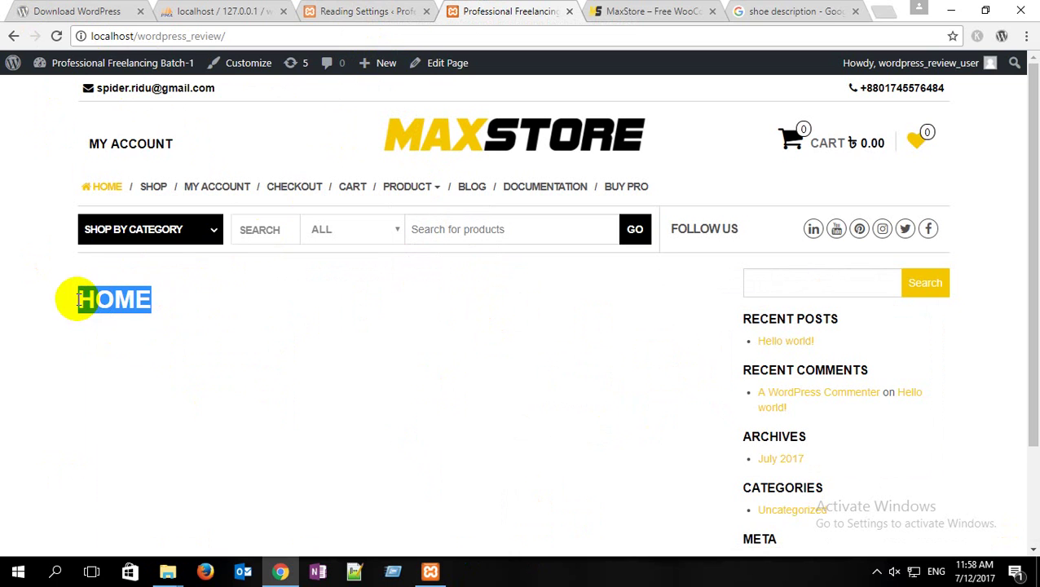
click(382, 10)
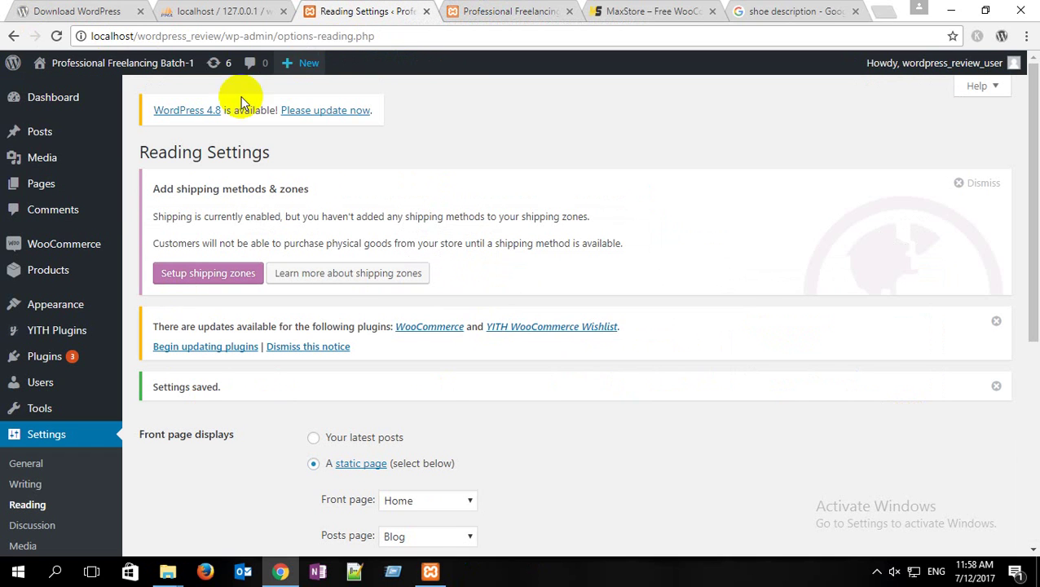
Step: Open the Home page from the Pages list for editing, glancing at the MaxStore demo
mouse_move(40, 186)
click(142, 194)
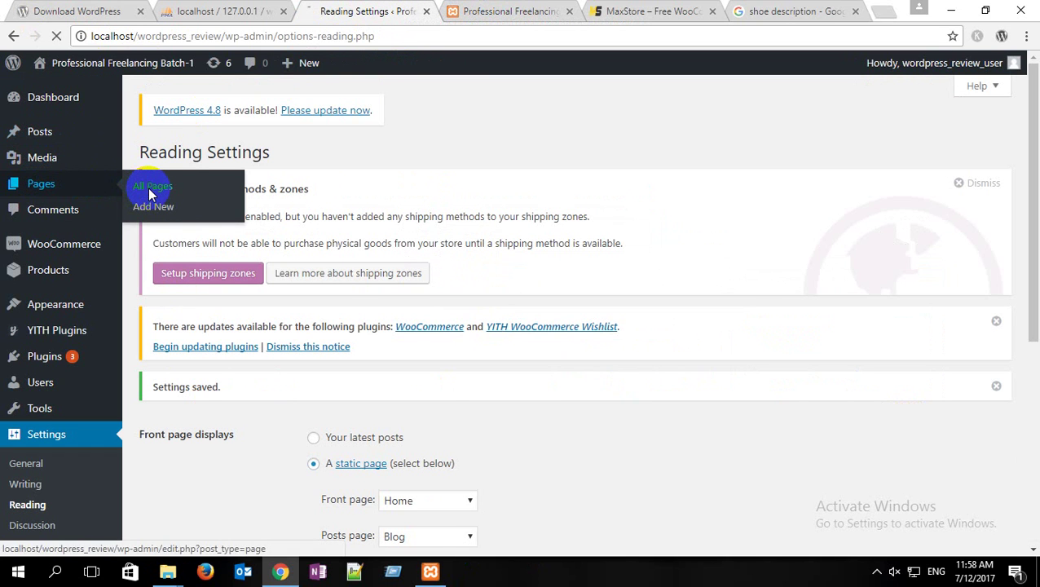
scroll(269, 212, down, 2)
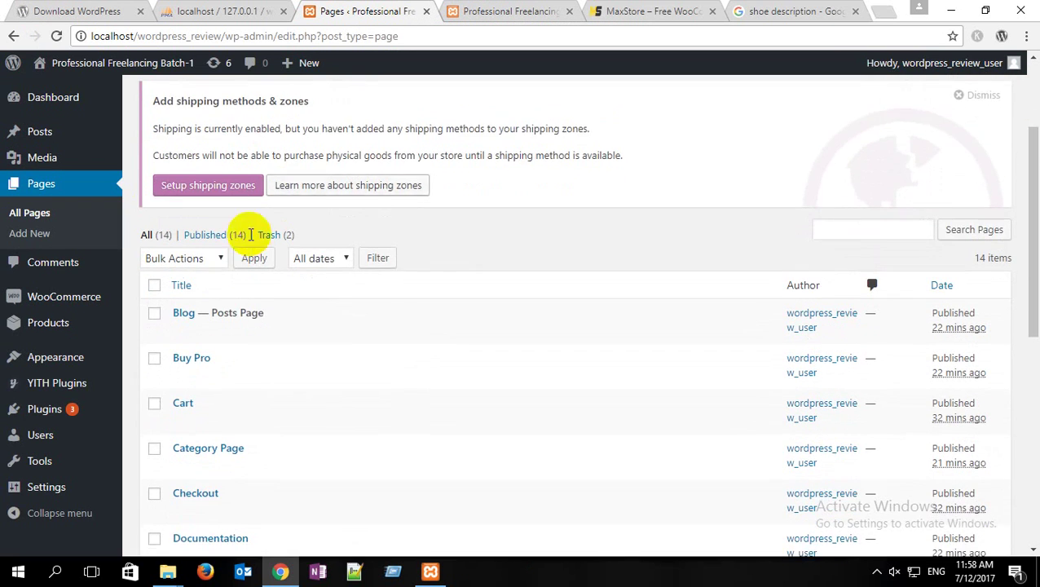
scroll(233, 261, down, 1)
scroll(232, 253, down, 2)
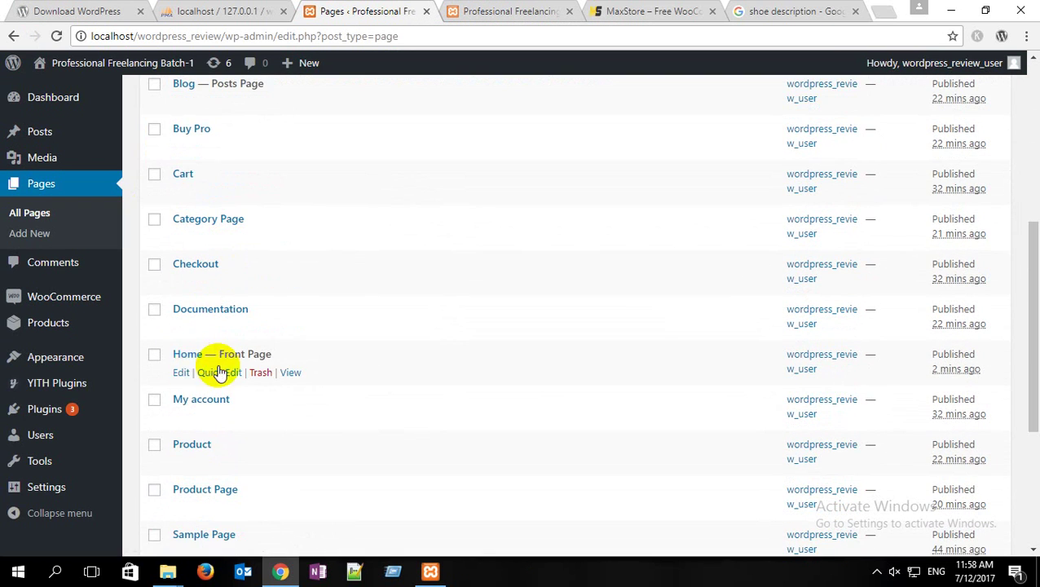
click(182, 372)
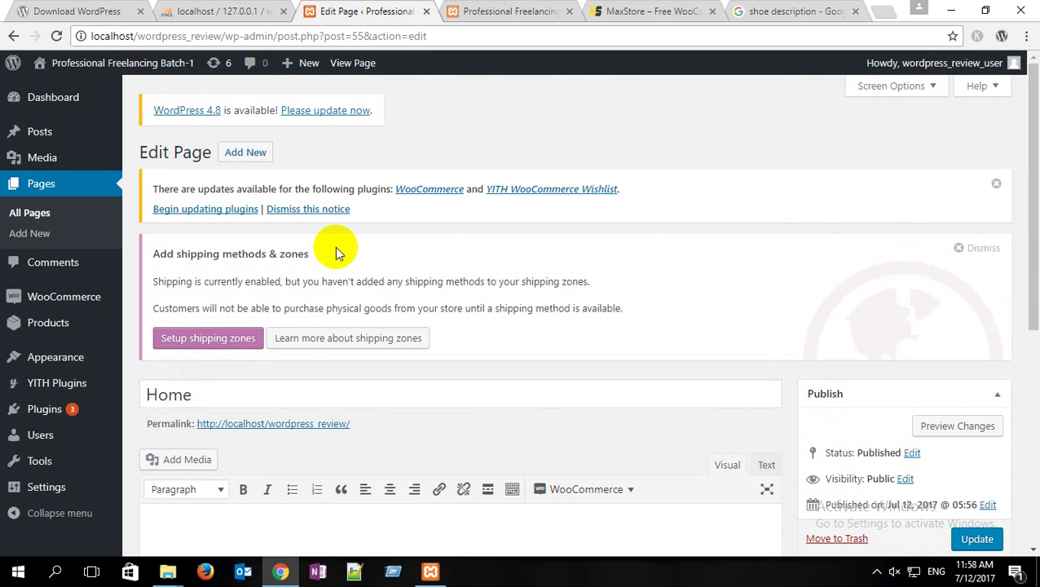
scroll(336, 243, down, 3)
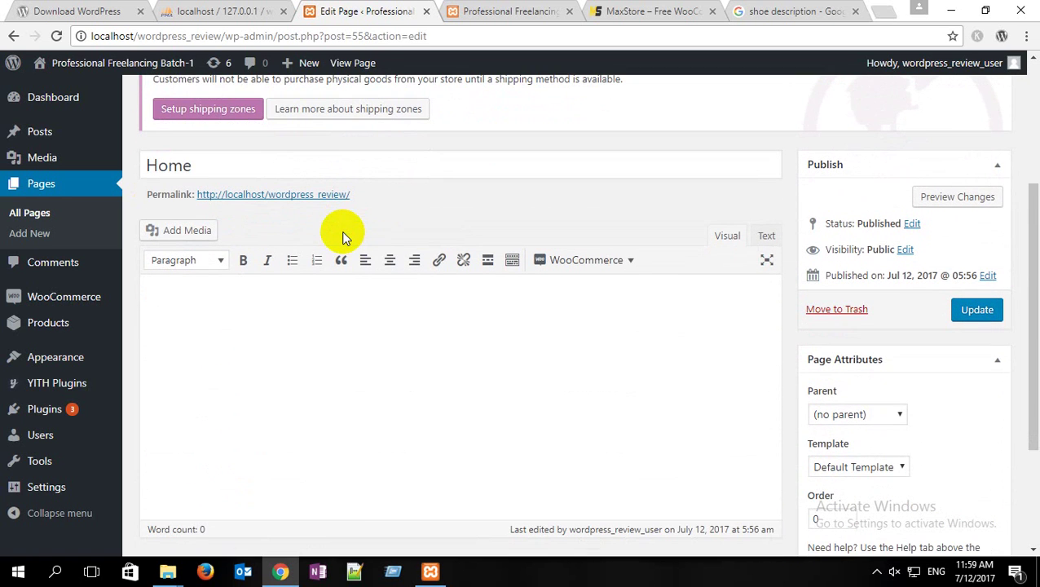
click(652, 11)
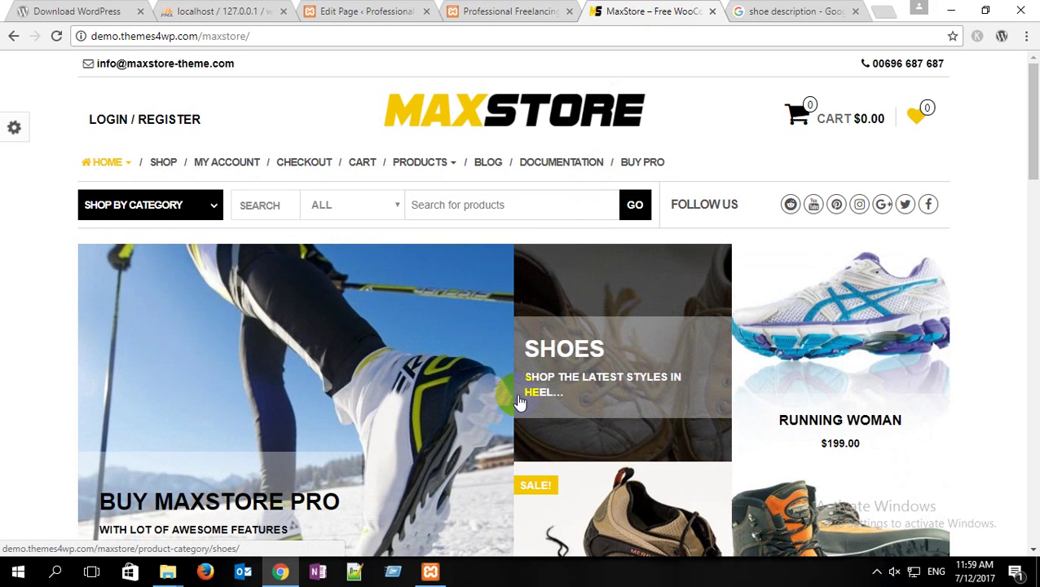
click(336, 15)
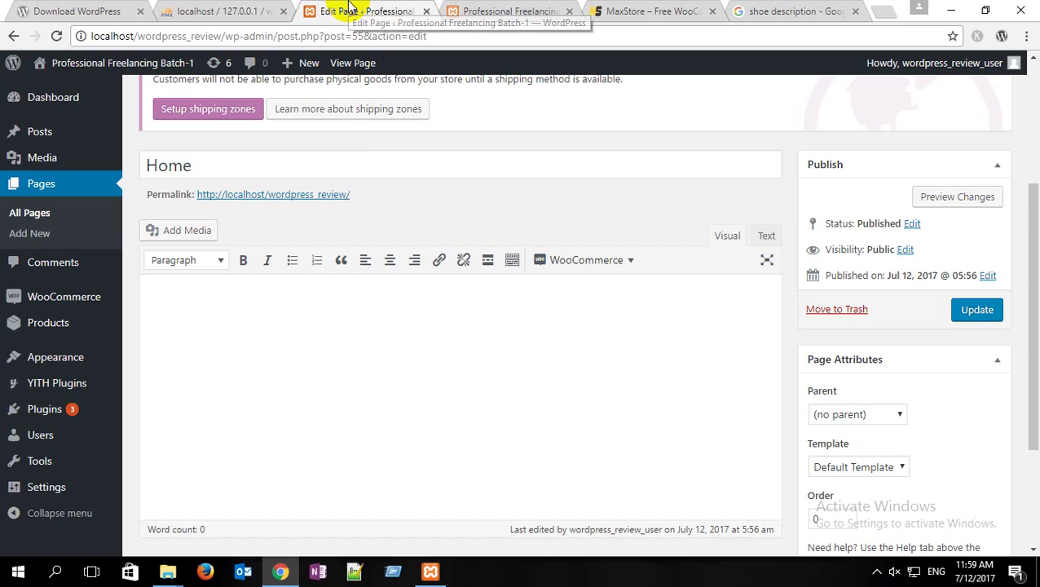
Step: Set the Home page's template to Homepage and update the page
scroll(603, 407, down, 2)
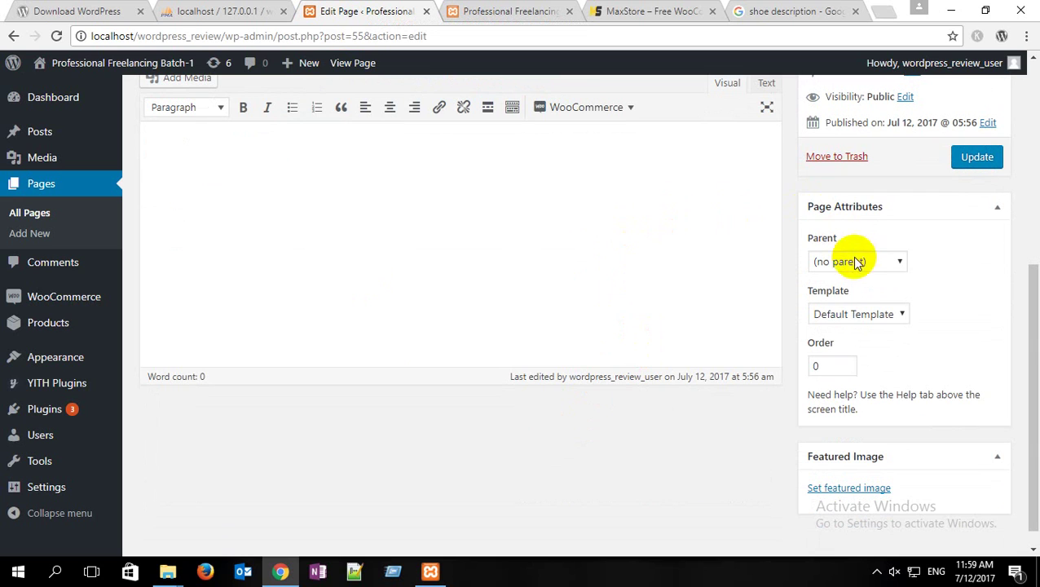
drag(865, 300, 817, 295)
click(811, 301)
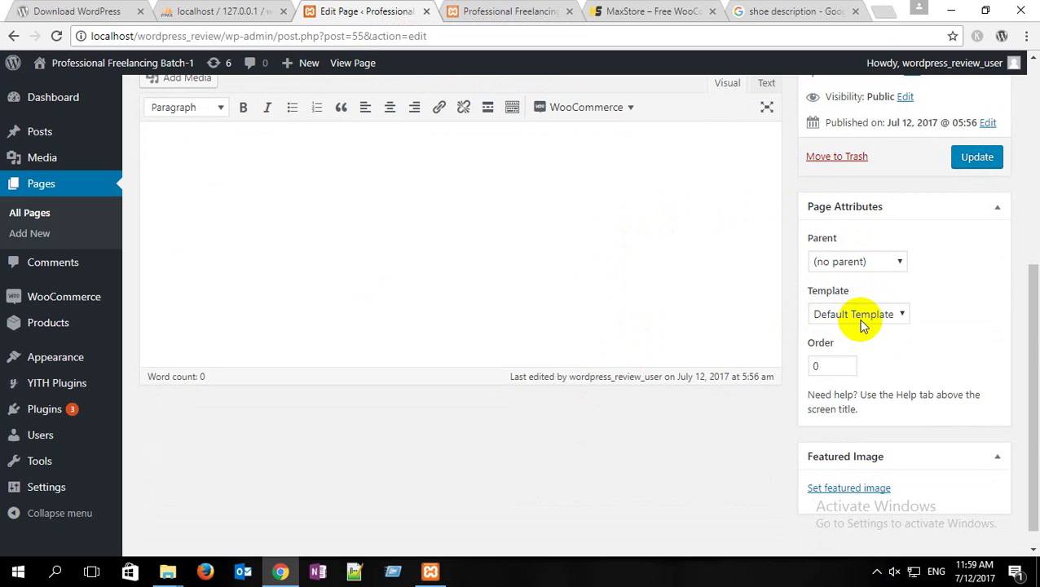
click(864, 324)
click(851, 351)
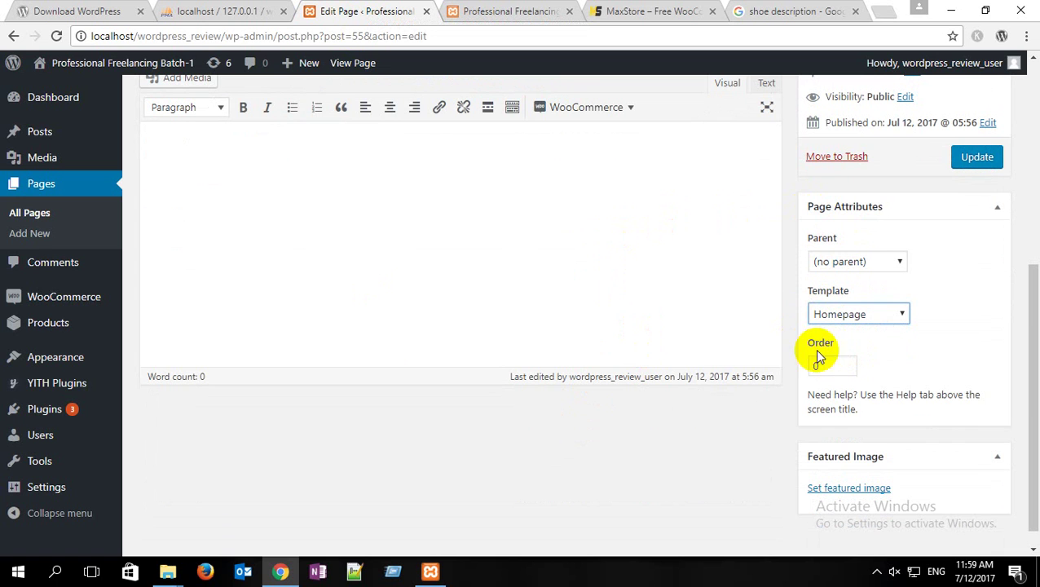
click(976, 160)
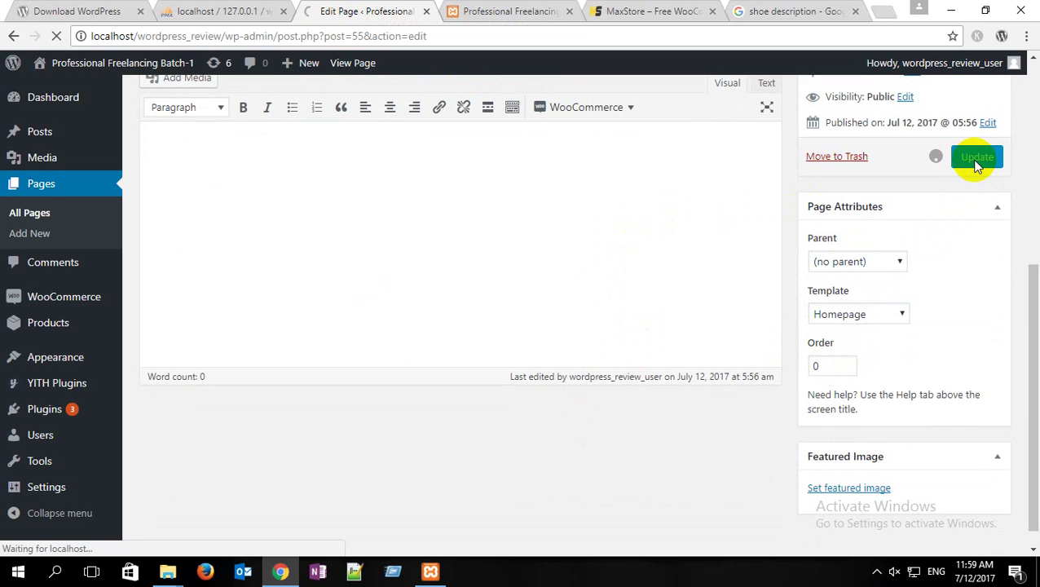
Step: Turn the top section On in Homepage Options and review its image, title, description and button fields
scroll(302, 272, down, 3)
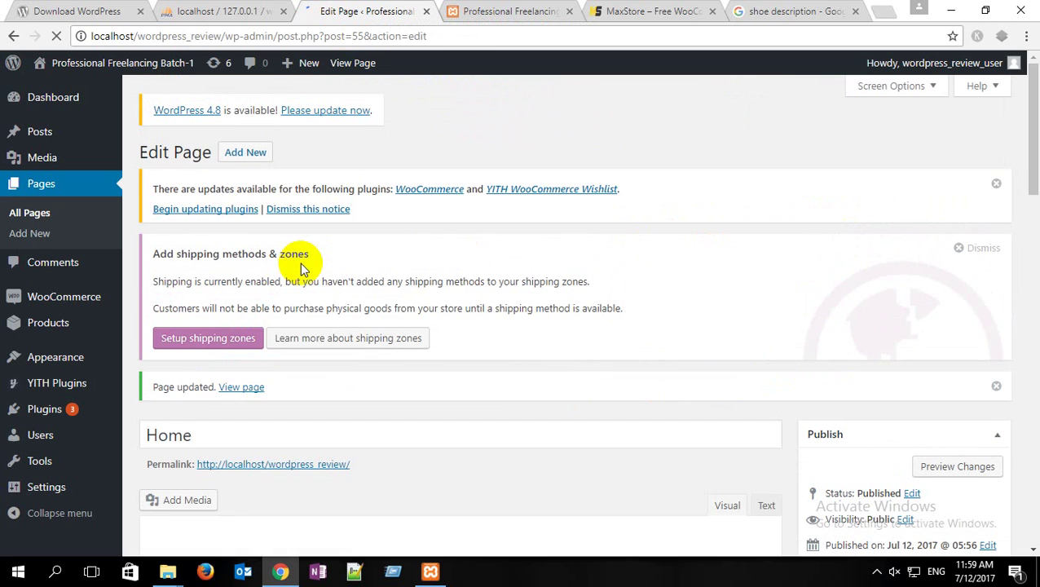
scroll(300, 263, down, 10)
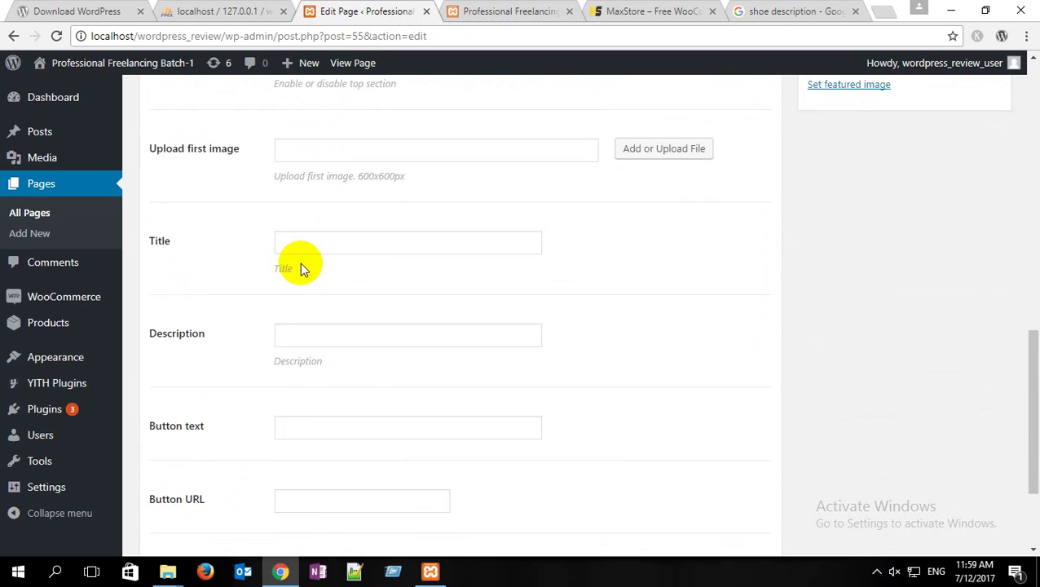
scroll(300, 262, up, 4)
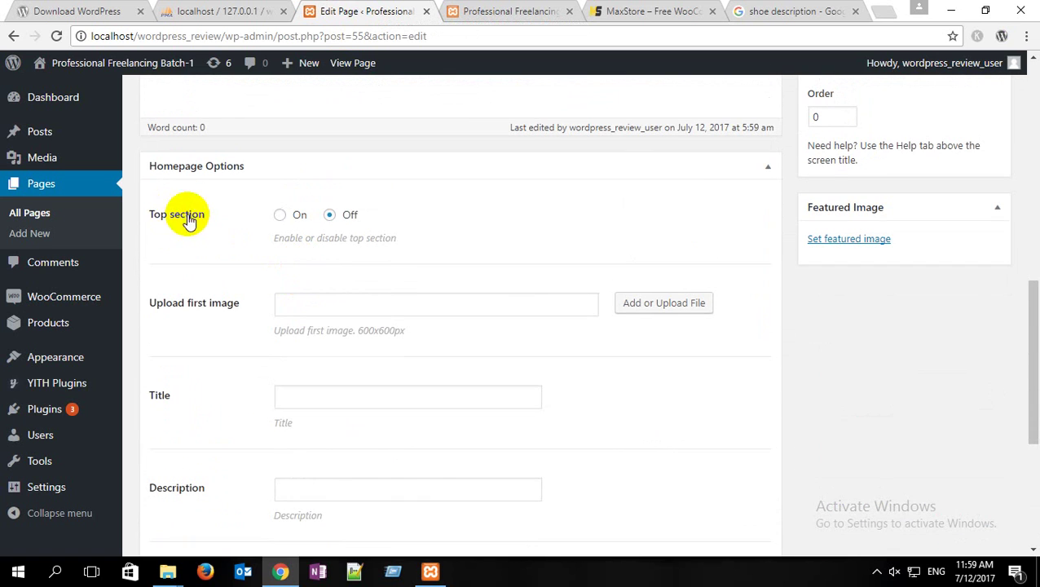
click(281, 217)
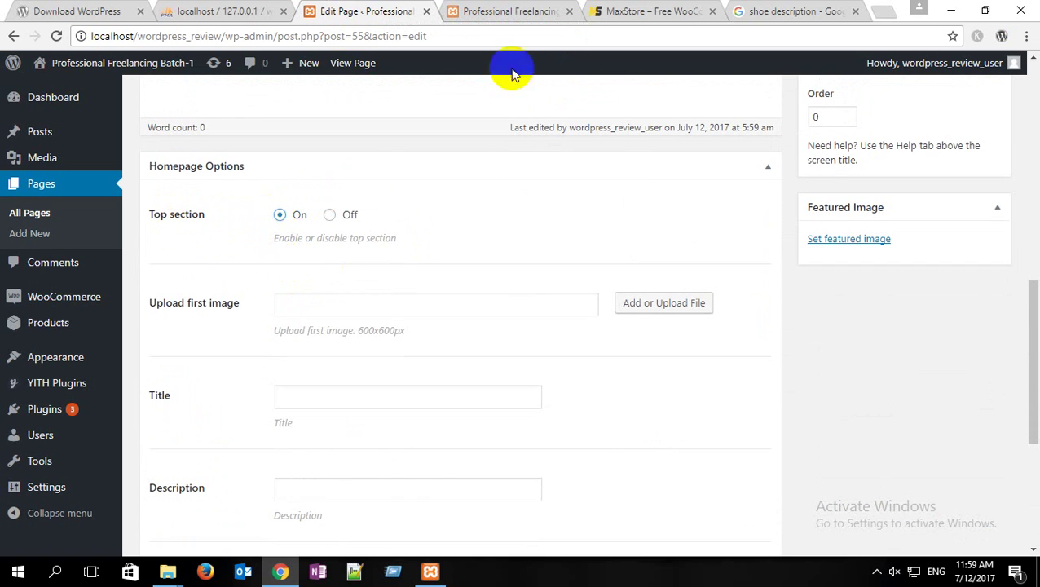
click(322, 308)
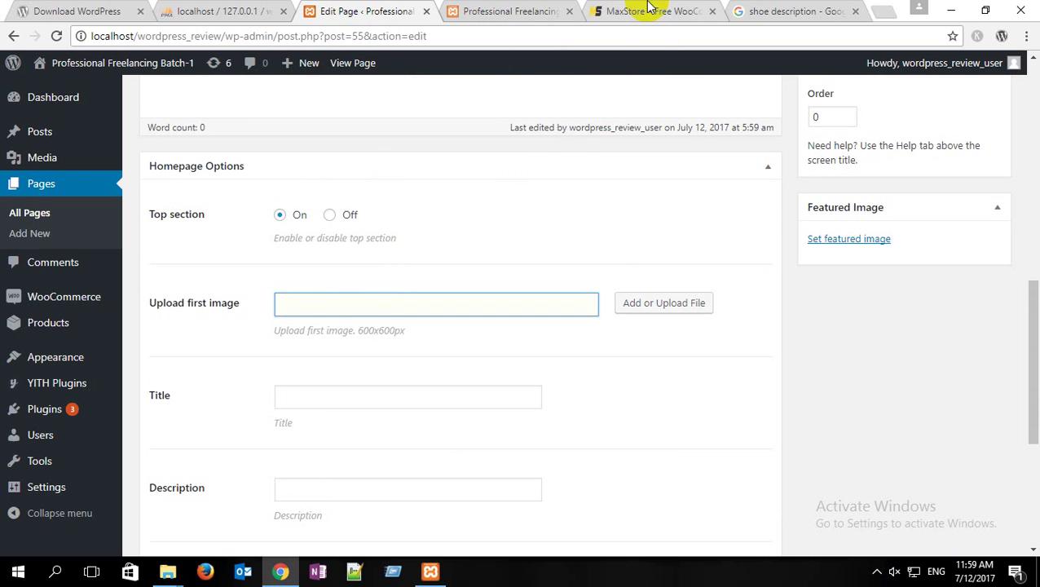
click(319, 399)
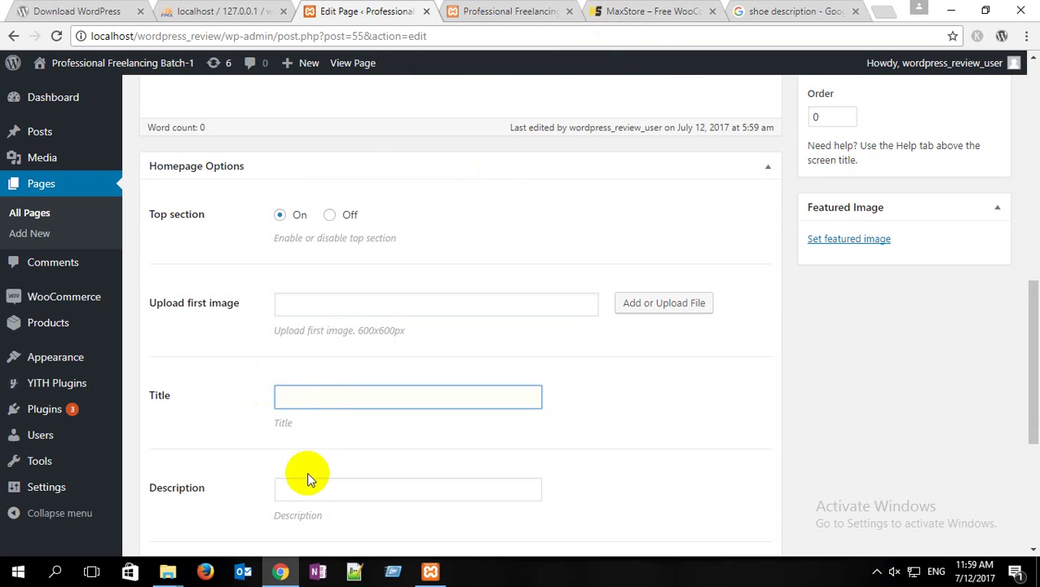
click(306, 489)
scroll(242, 471, down, 3)
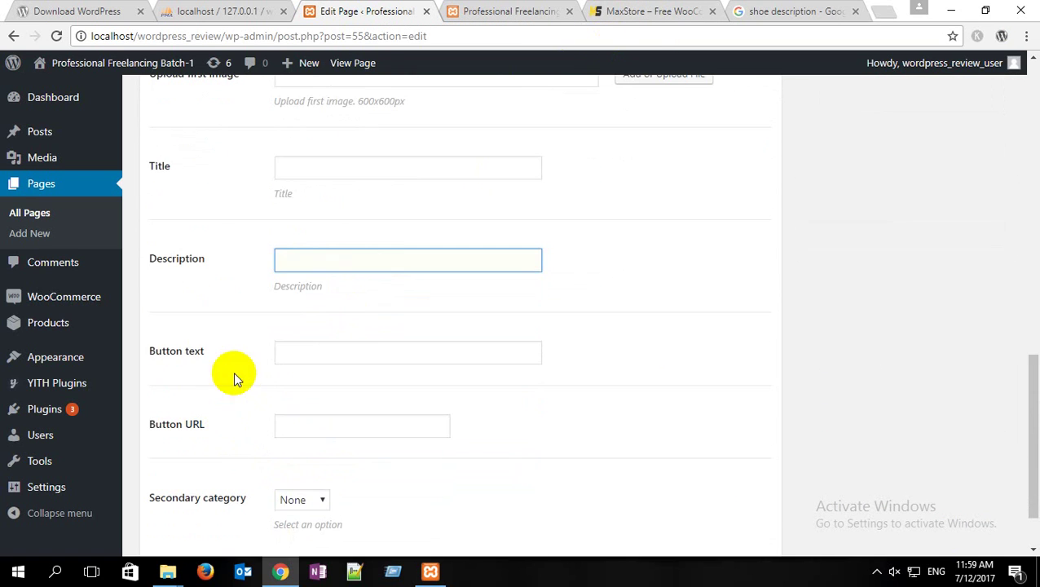
click(300, 354)
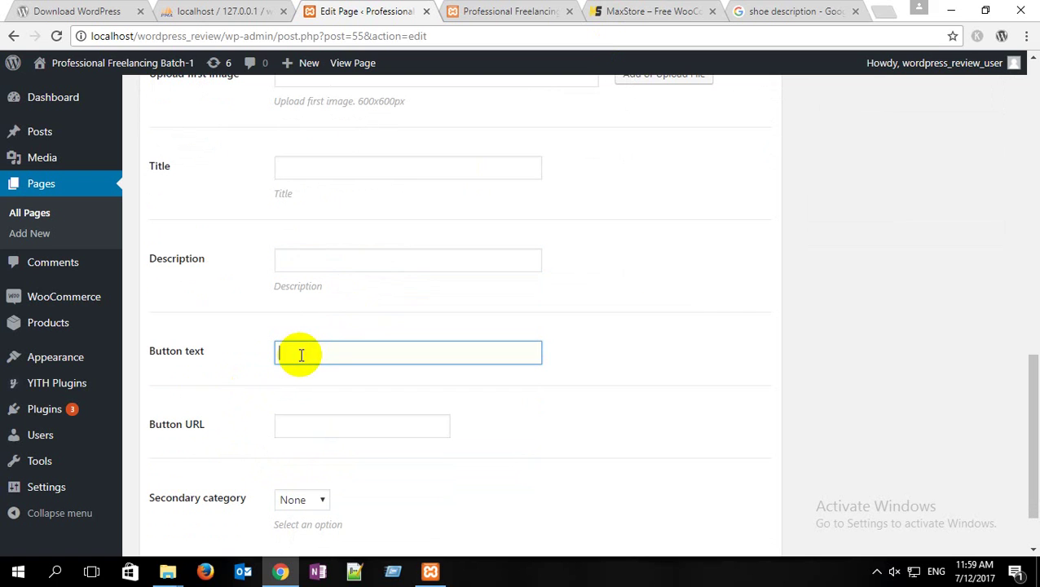
click(302, 422)
scroll(249, 446, down, 1)
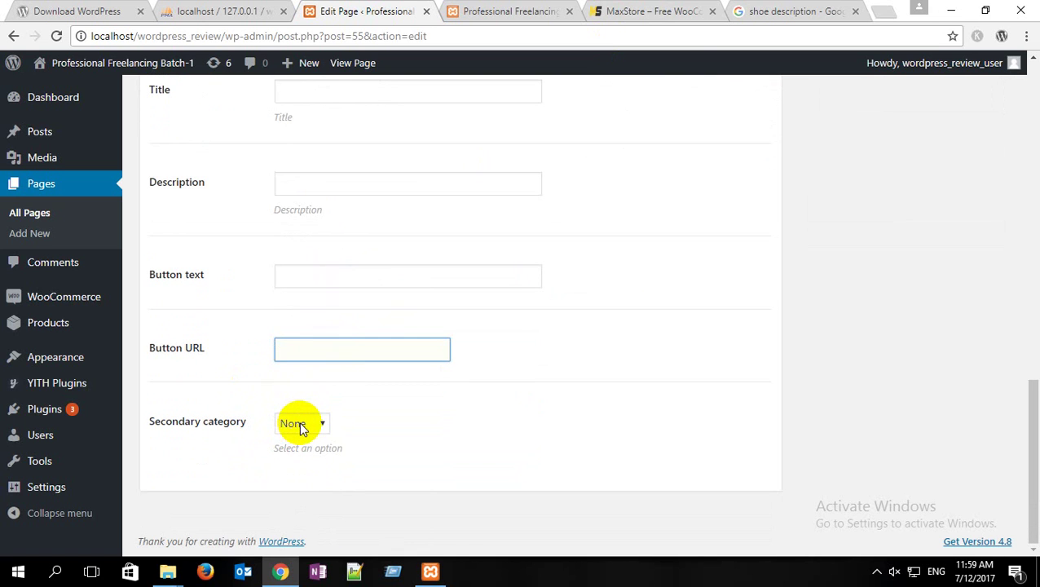
scroll(299, 424, up, 2)
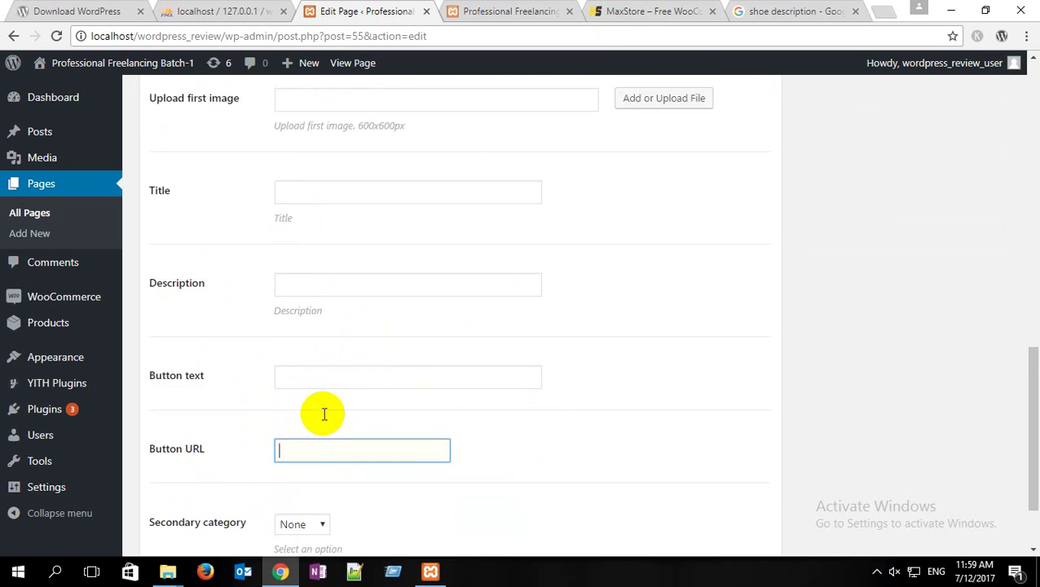
Step: Compare with the MaxStore demo hero text before filling the first image field
click(645, 8)
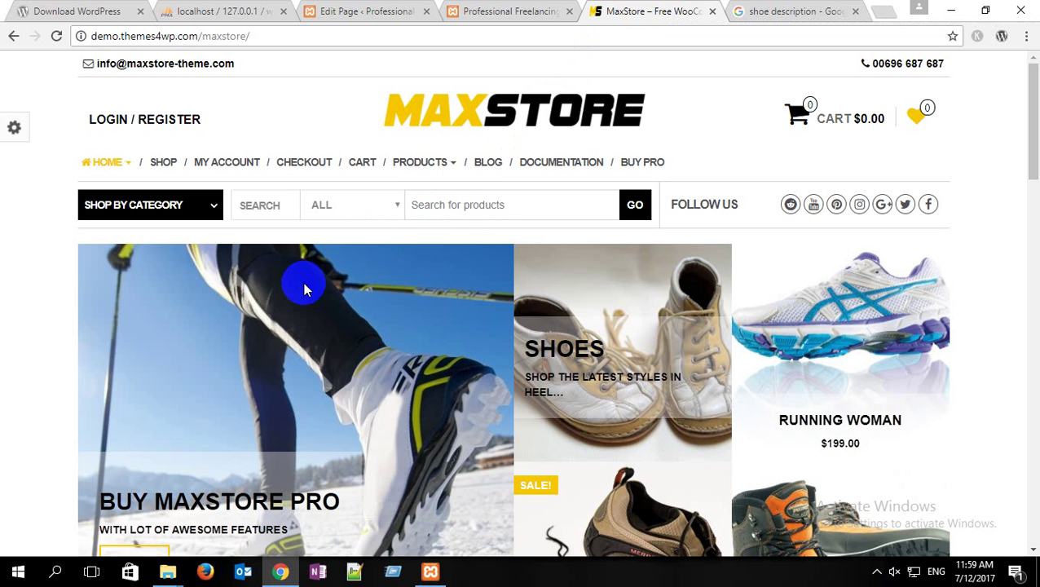
scroll(303, 282, down, 2)
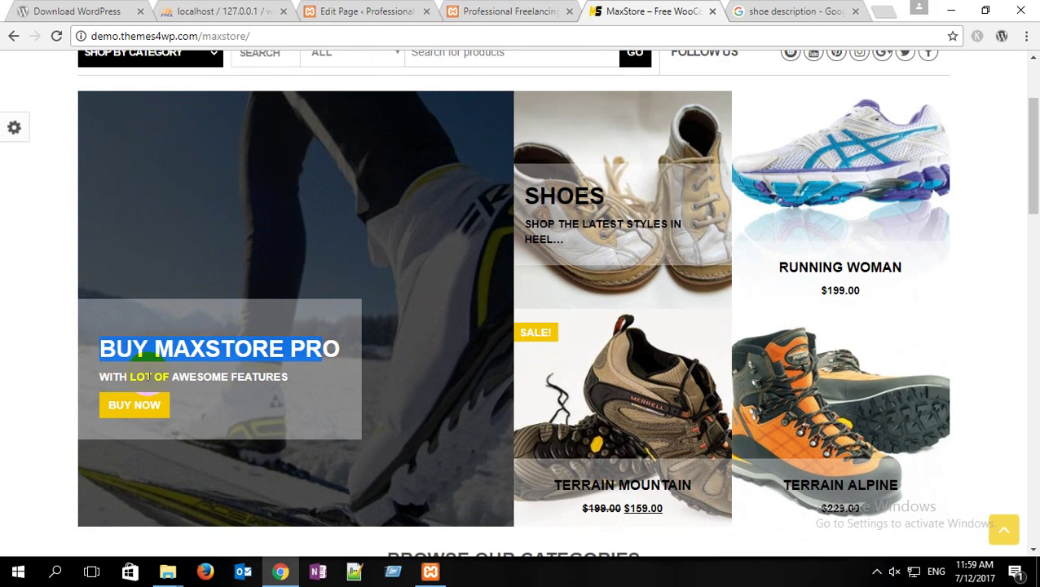
drag(109, 377, 352, 375)
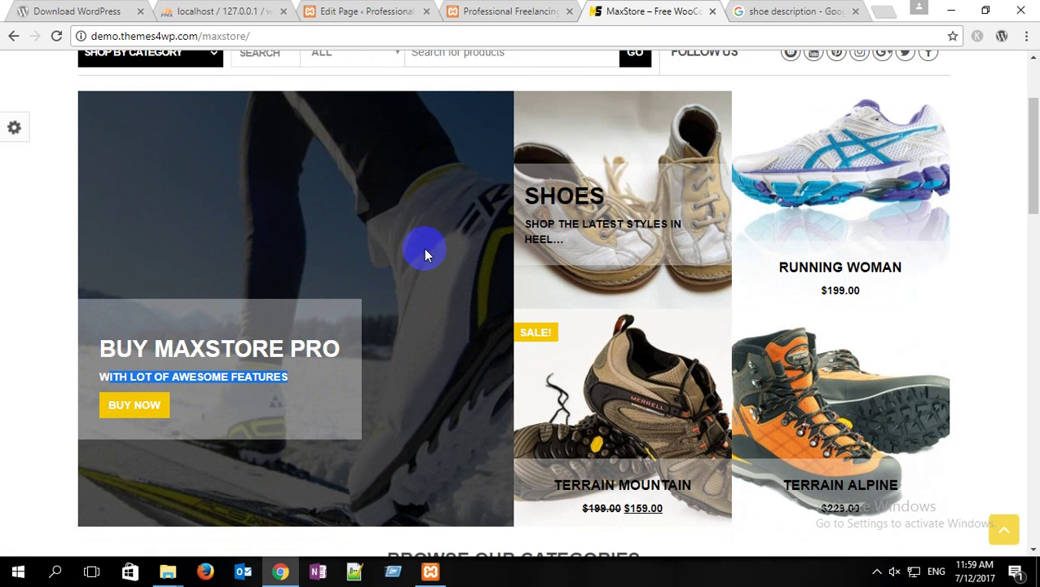
click(372, 8)
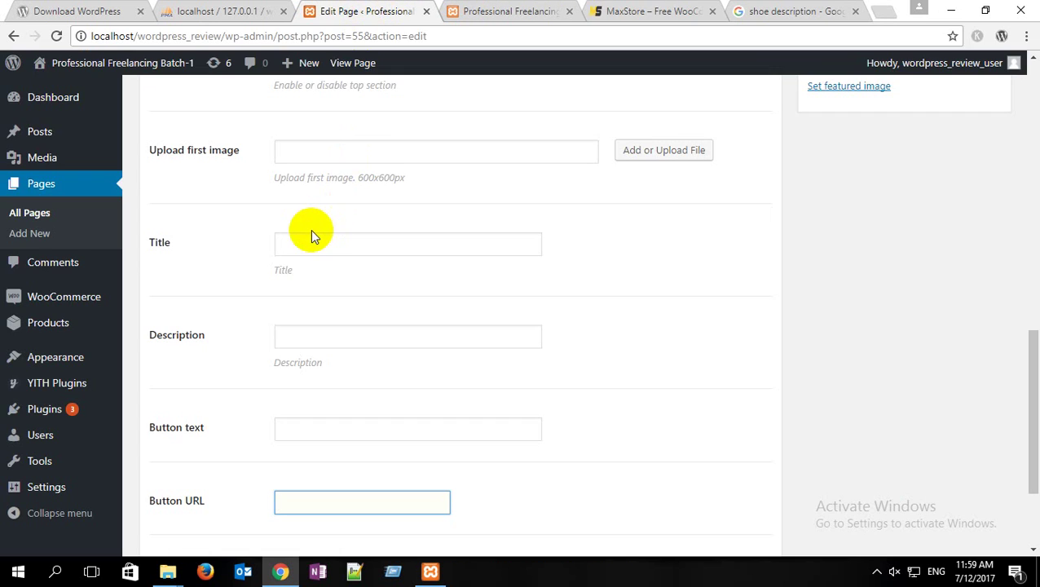
scroll(309, 232, up, 2)
scroll(271, 238, down, 2)
click(372, 157)
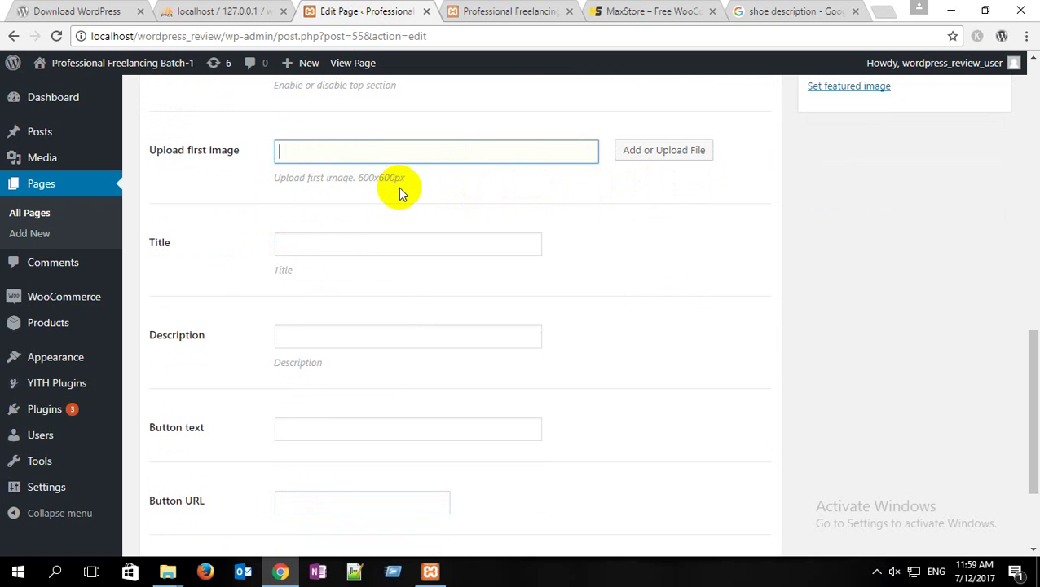
click(648, 10)
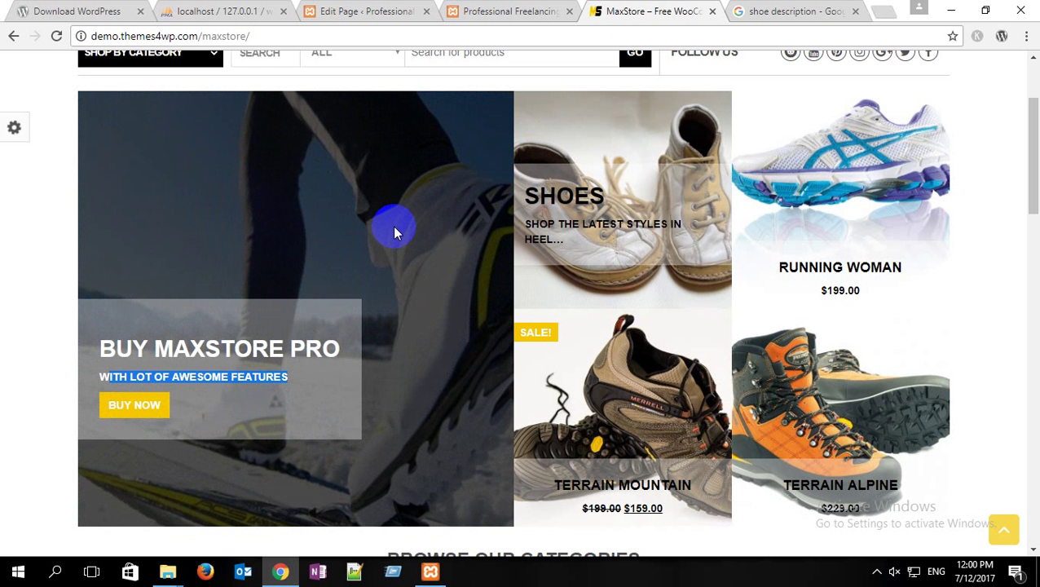
click(367, 11)
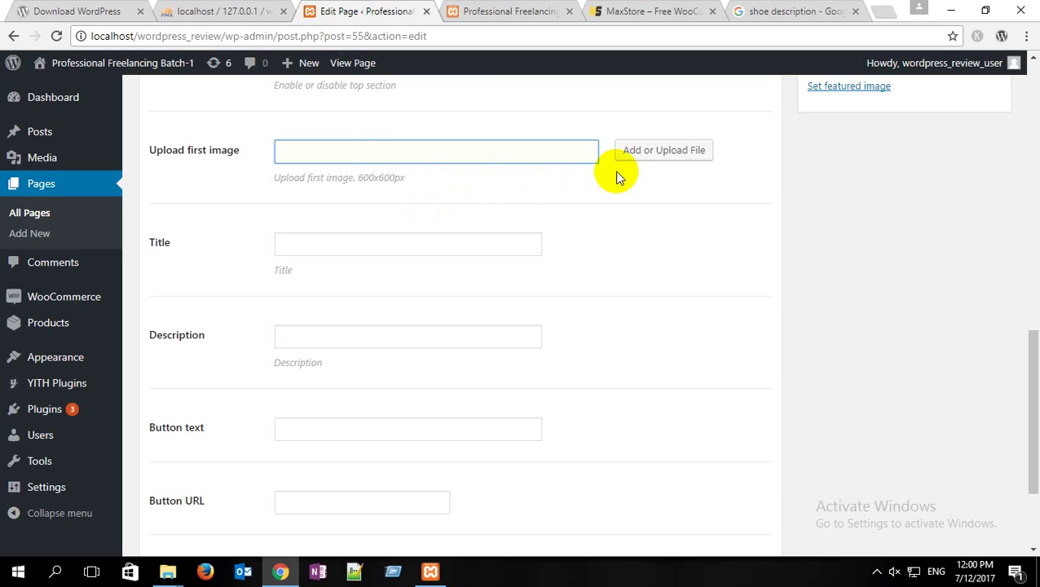
Step: Upload the gold heart PNG and use it as the top section's first image
click(666, 150)
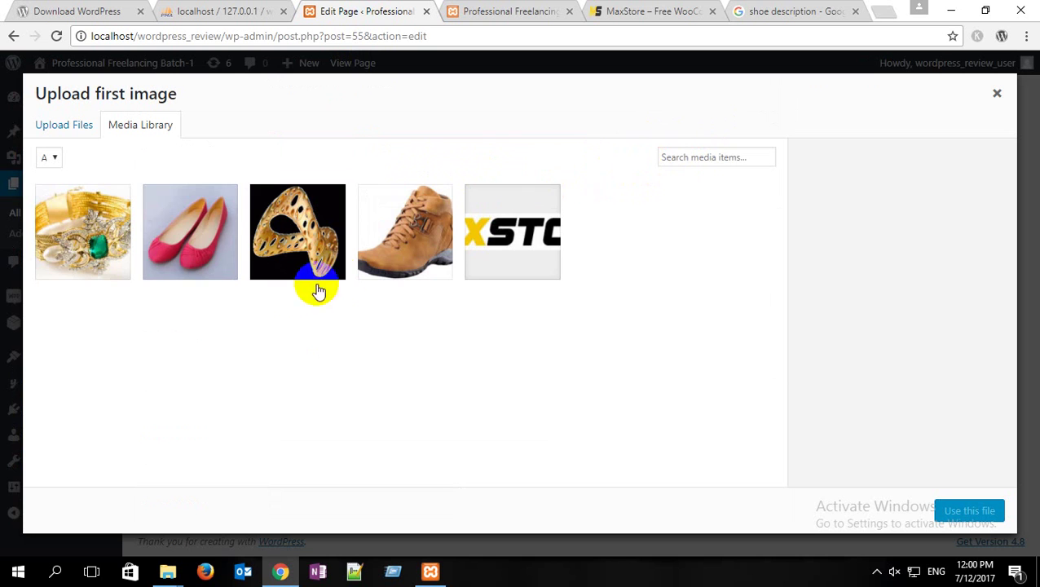
click(64, 127)
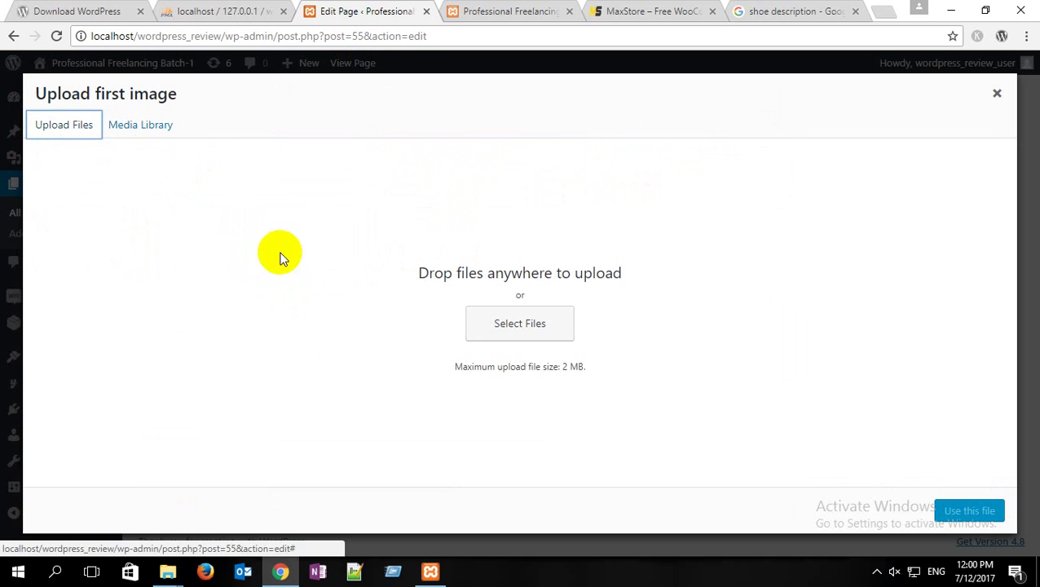
click(518, 323)
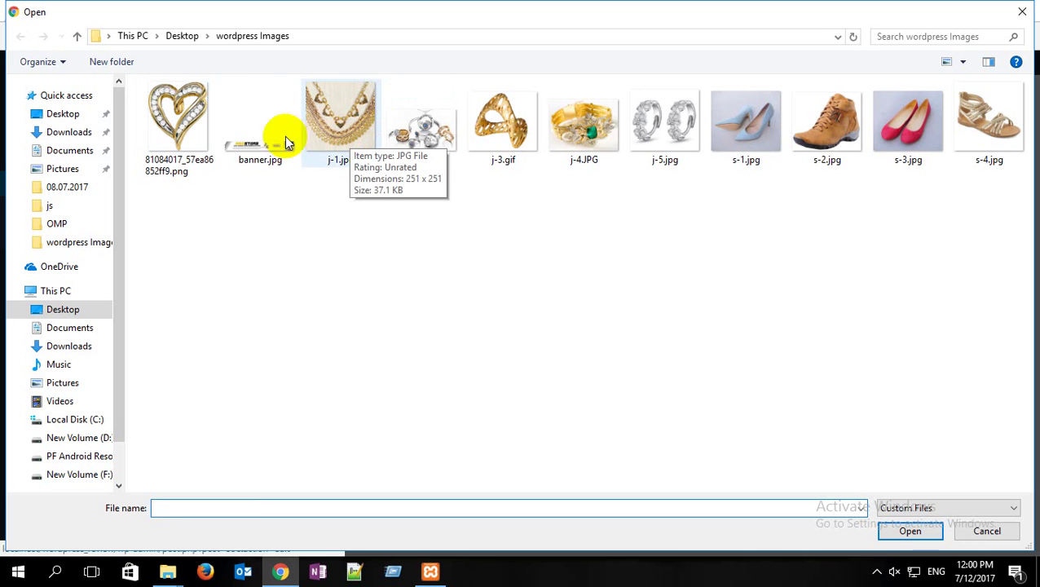
click(184, 114)
click(912, 530)
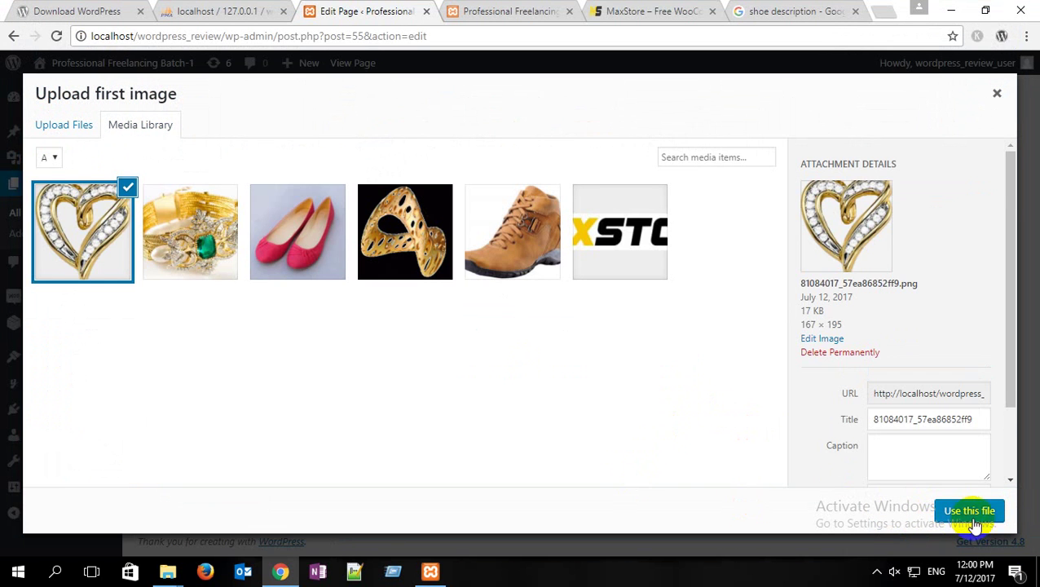
click(966, 515)
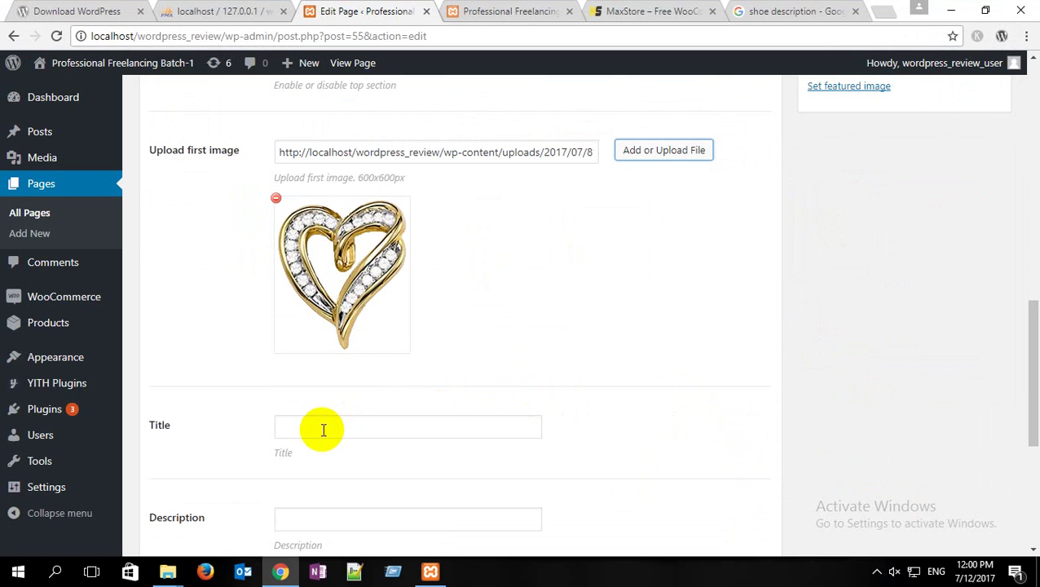
scroll(323, 430, down, 2)
Step: Set the top section title to BUY OUR PRODUCTS, checking the demo hero text
click(320, 280)
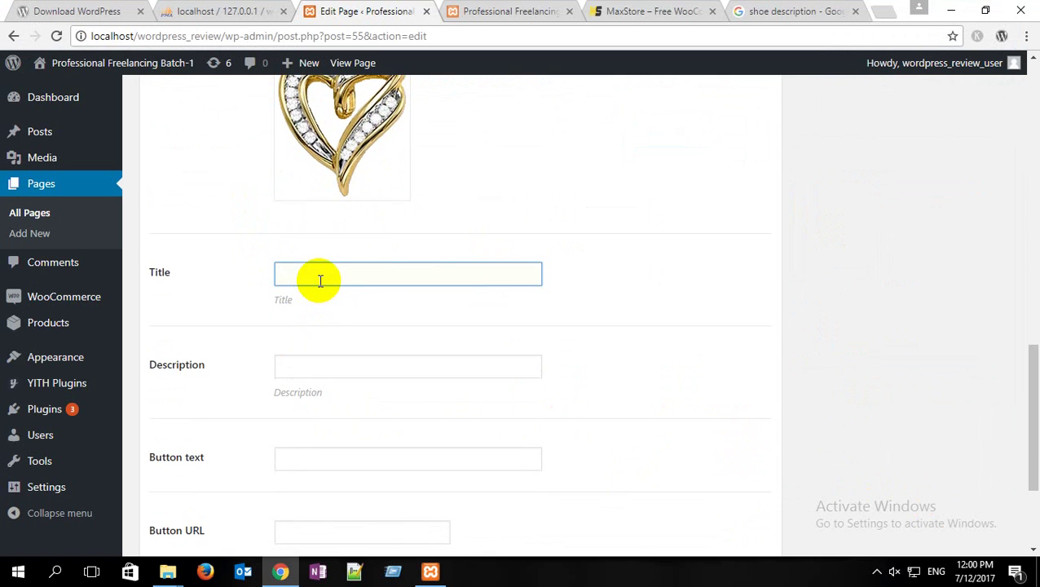
click(593, 11)
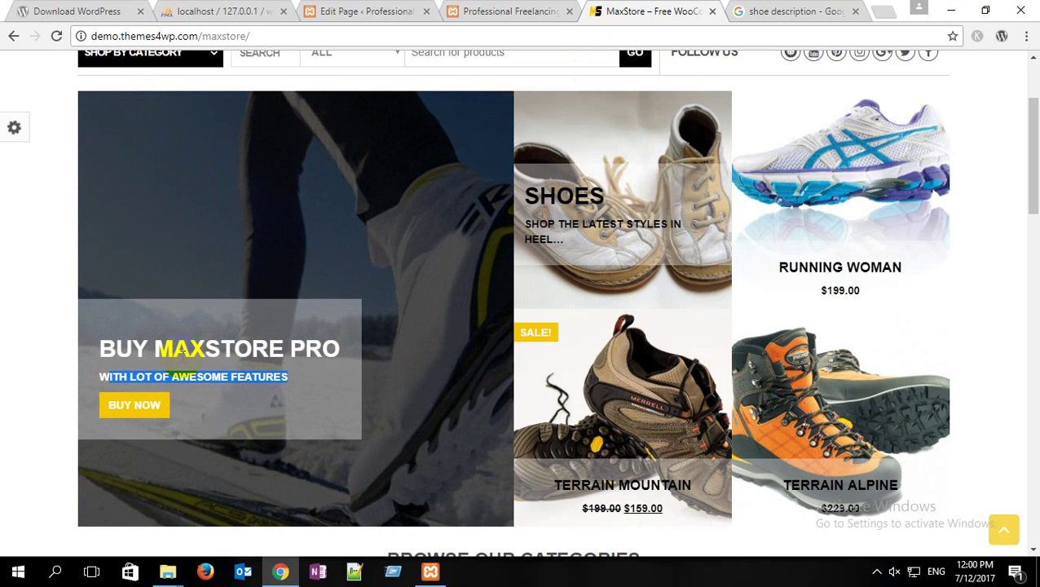
click(359, 12)
text(Buy)
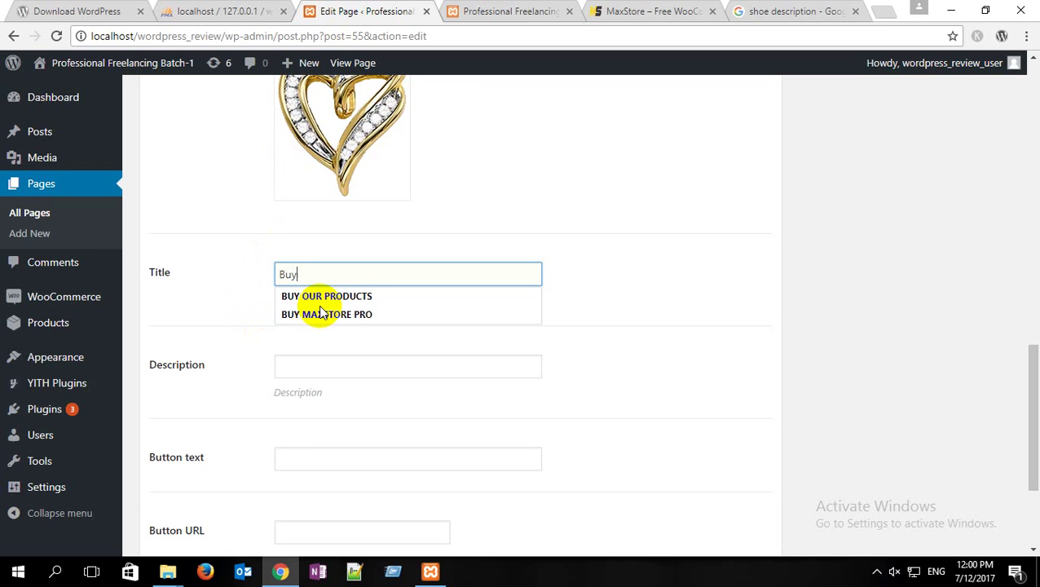
click(384, 296)
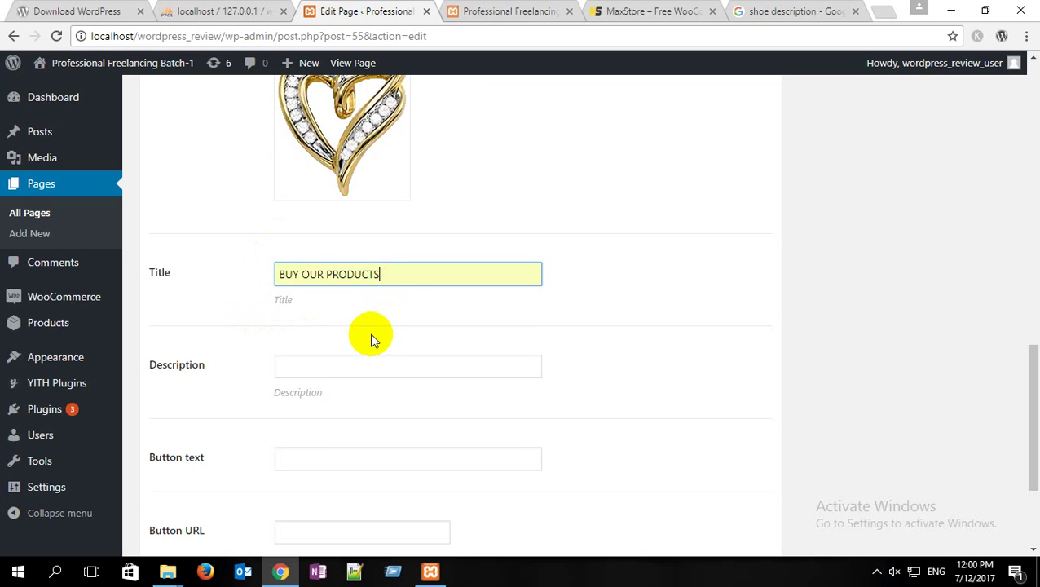
scroll(359, 333, down, 2)
Step: Fill description WITH LOT OF AWESOME FEATURES, button text Buy Now, and the shop page link
click(312, 209)
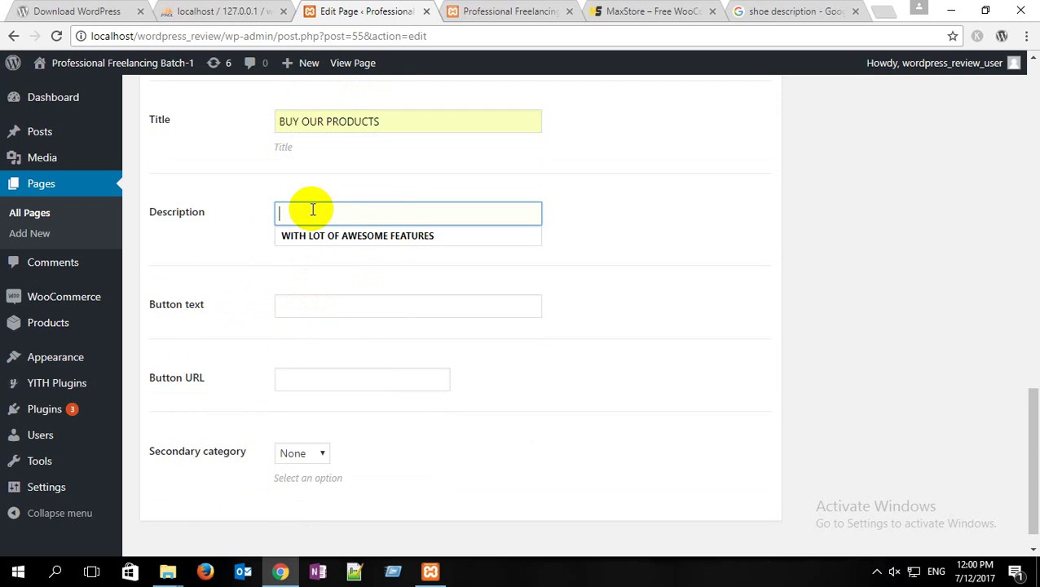
click(312, 235)
click(298, 302)
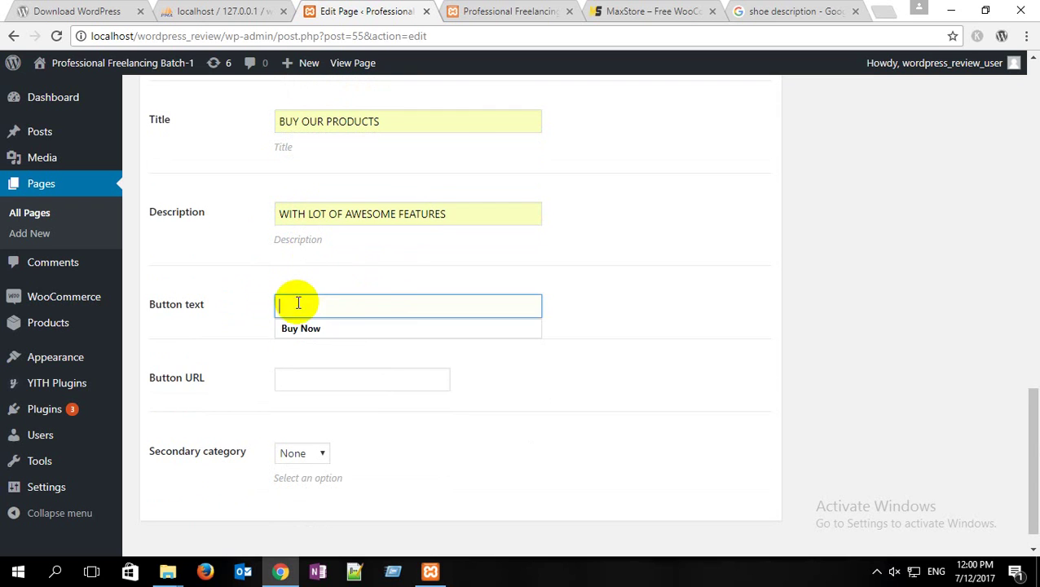
click(296, 329)
click(297, 383)
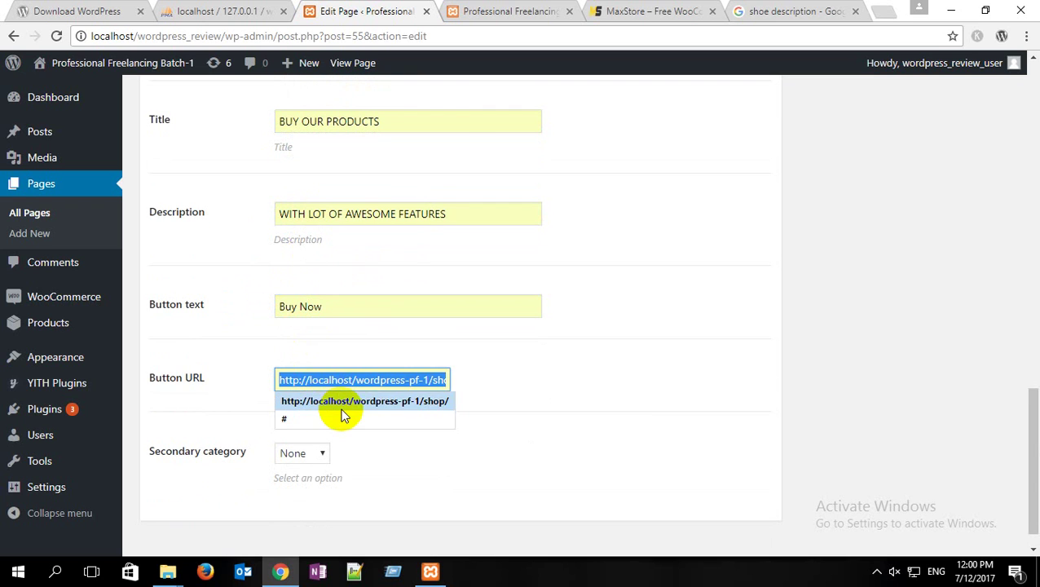
click(342, 403)
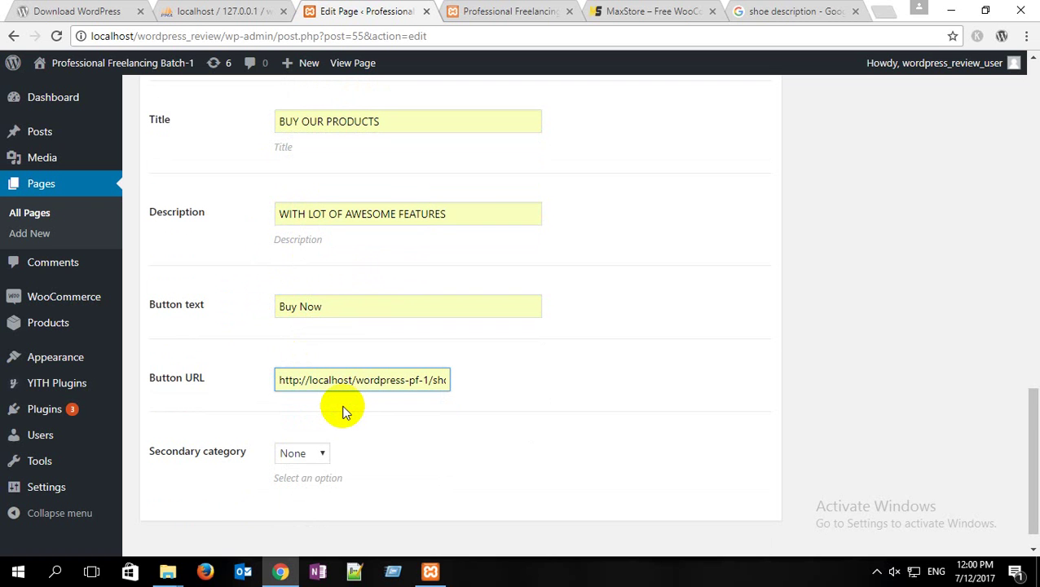
scroll(343, 404, down, 1)
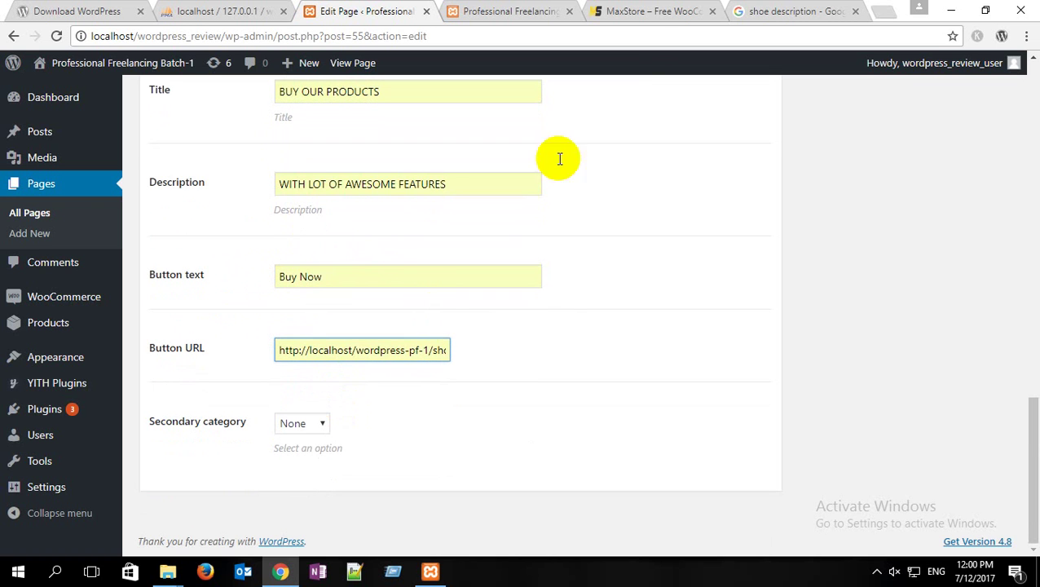
Step: Set the secondary category to Shoe after checking the demo store
click(657, 9)
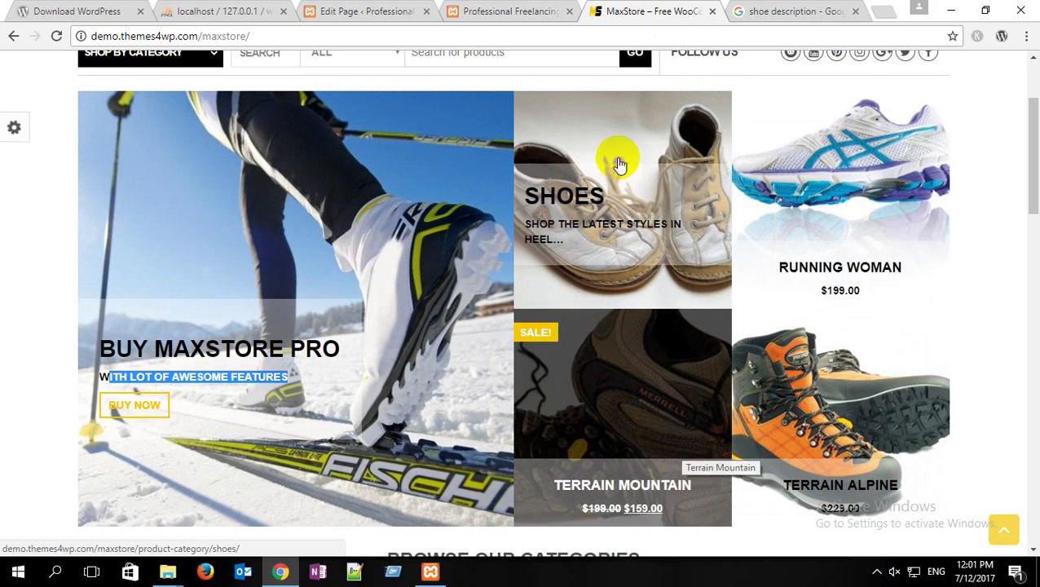
click(380, 11)
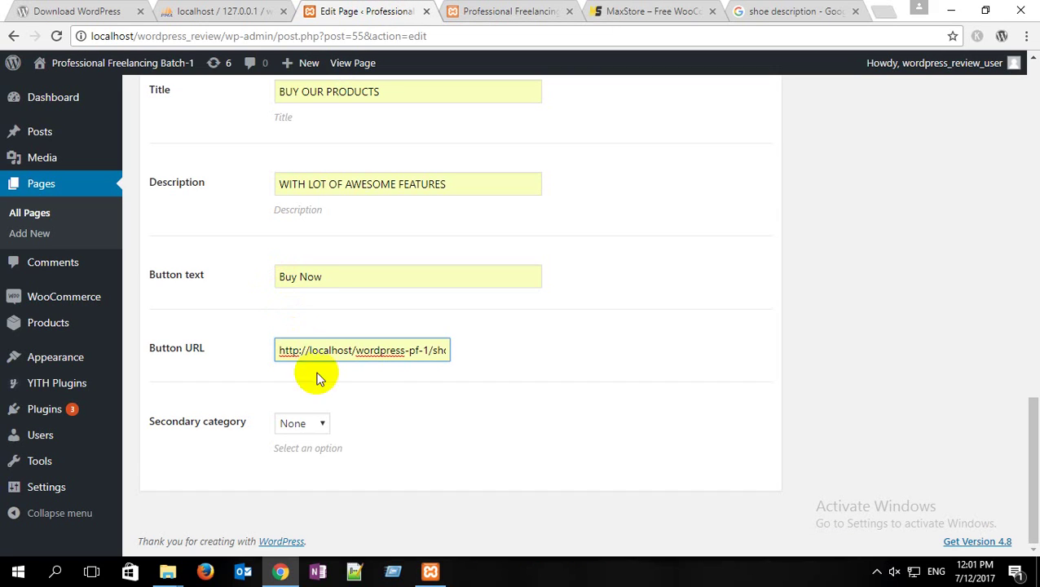
click(316, 425)
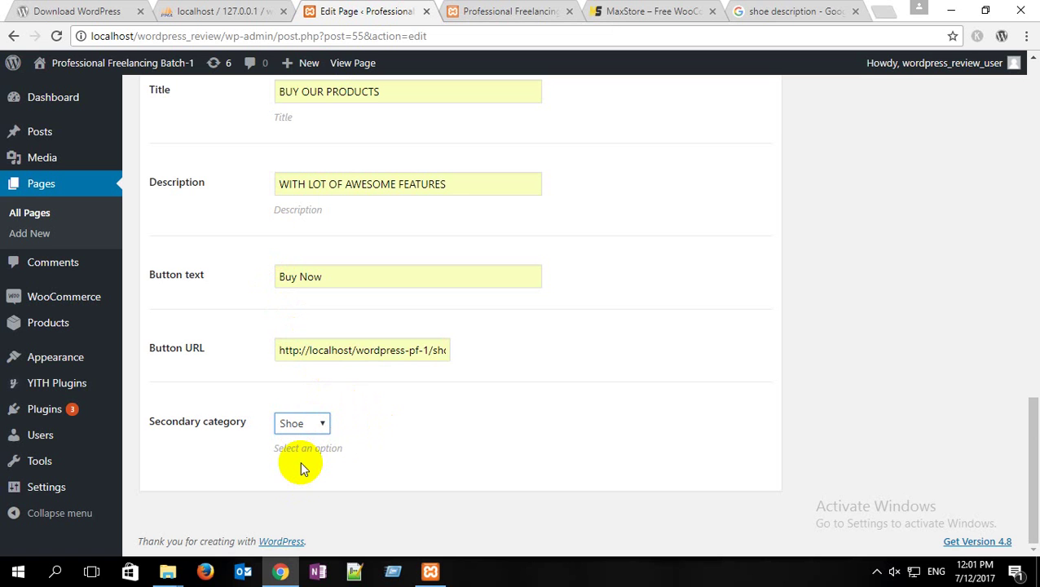
scroll(837, 414, up, 8)
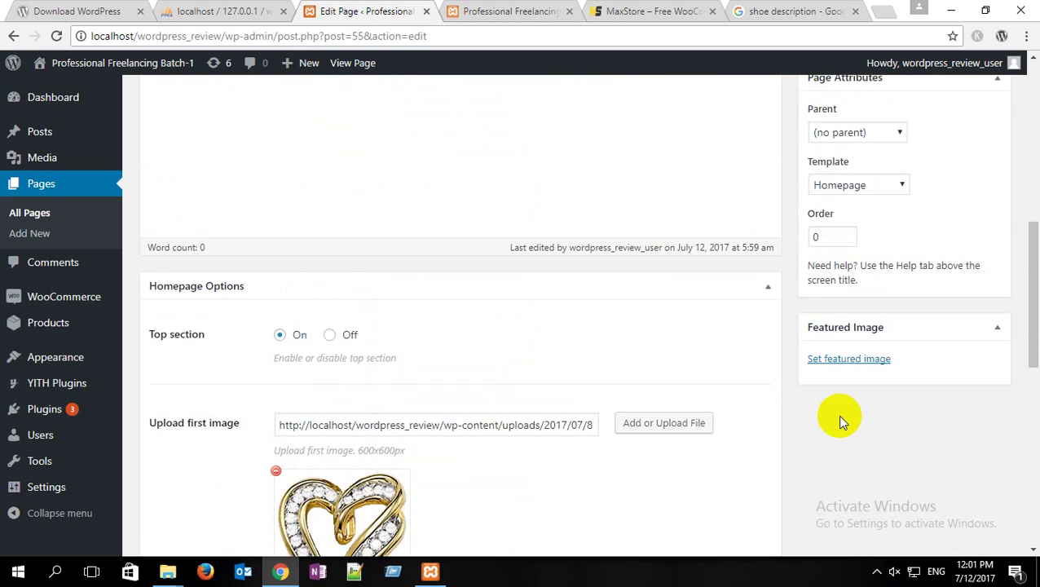
Step: Update the Home page to save the completed top section settings
scroll(839, 416, up, 5)
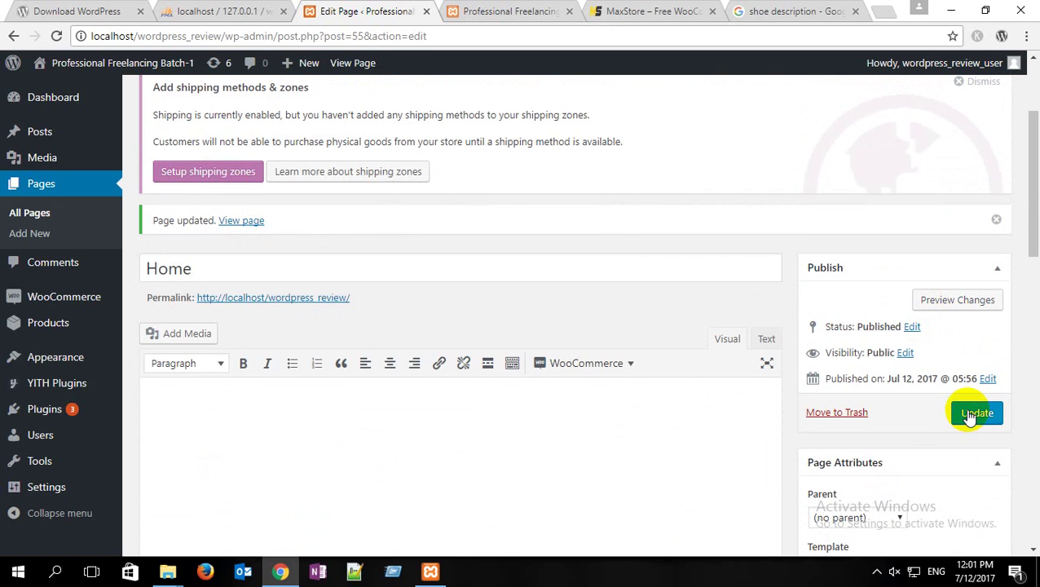
scroll(523, 390, down, 15)
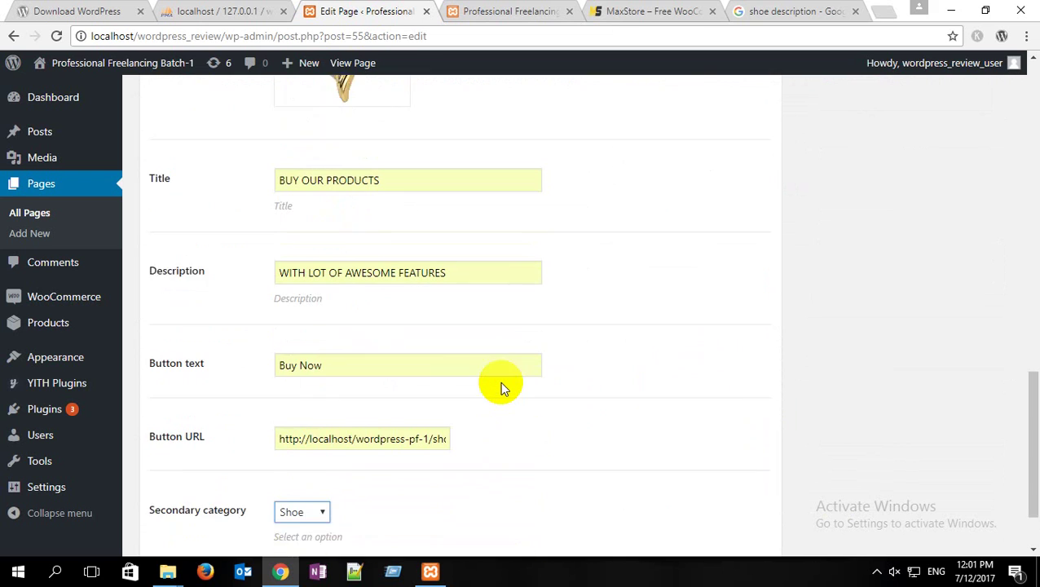
scroll(500, 382, down, 1)
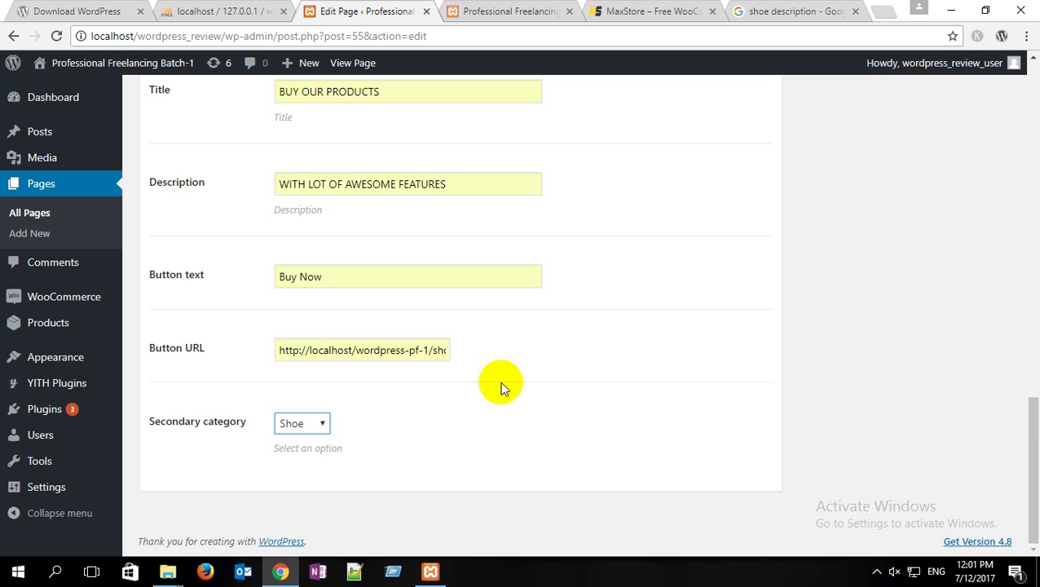
scroll(765, 411, up, 15)
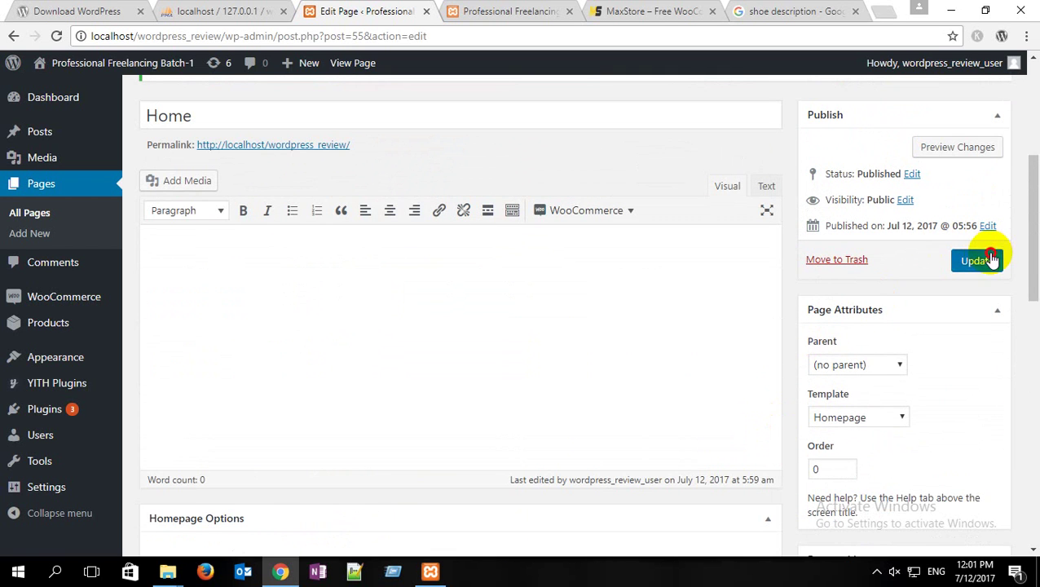
click(991, 259)
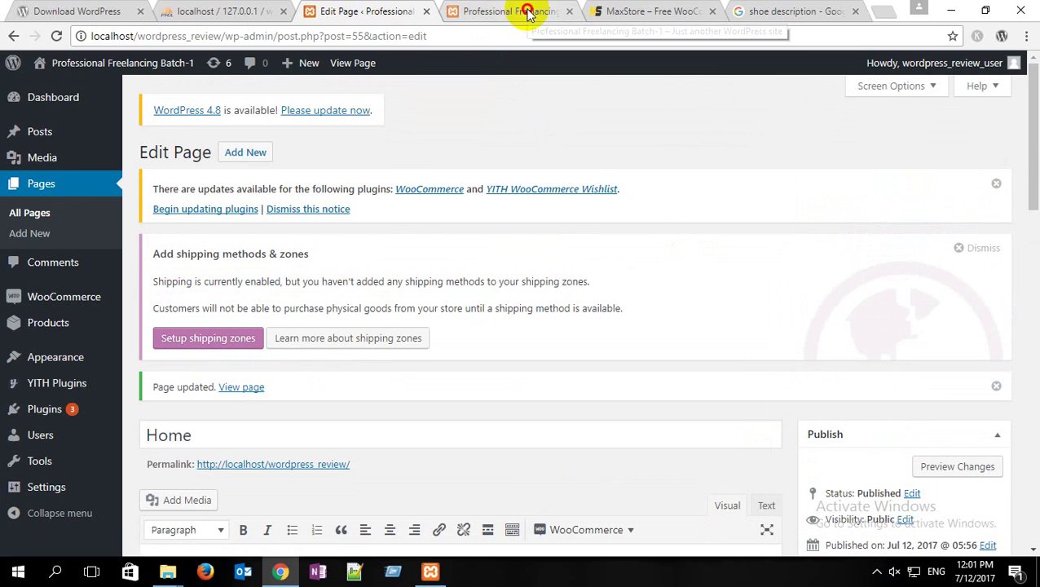
Step: Reload the live home page to view the BUY OUR PRODUCTS heart slider, then compare with the MaxStore demo
click(523, 10)
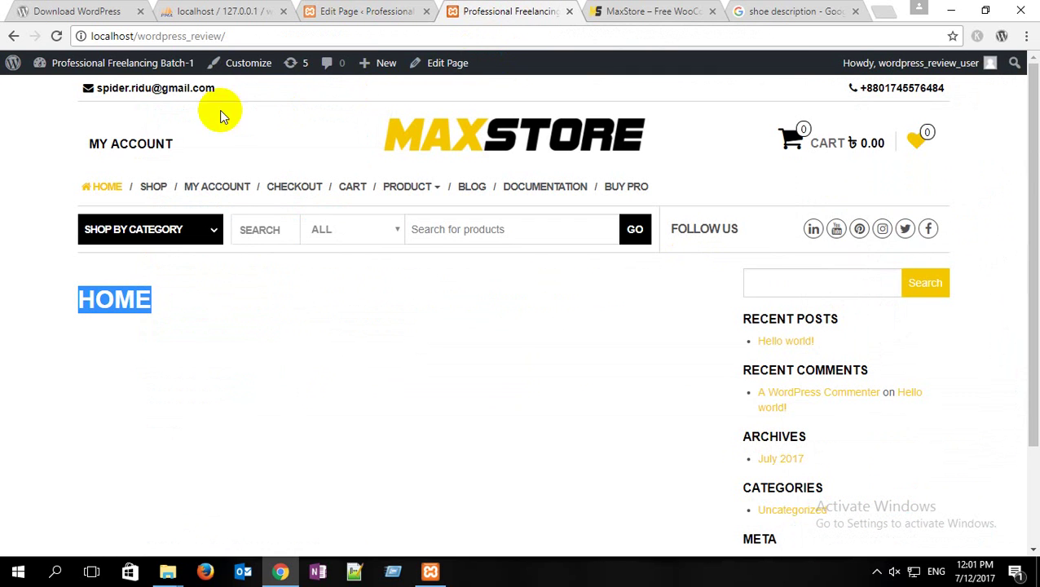
click(58, 38)
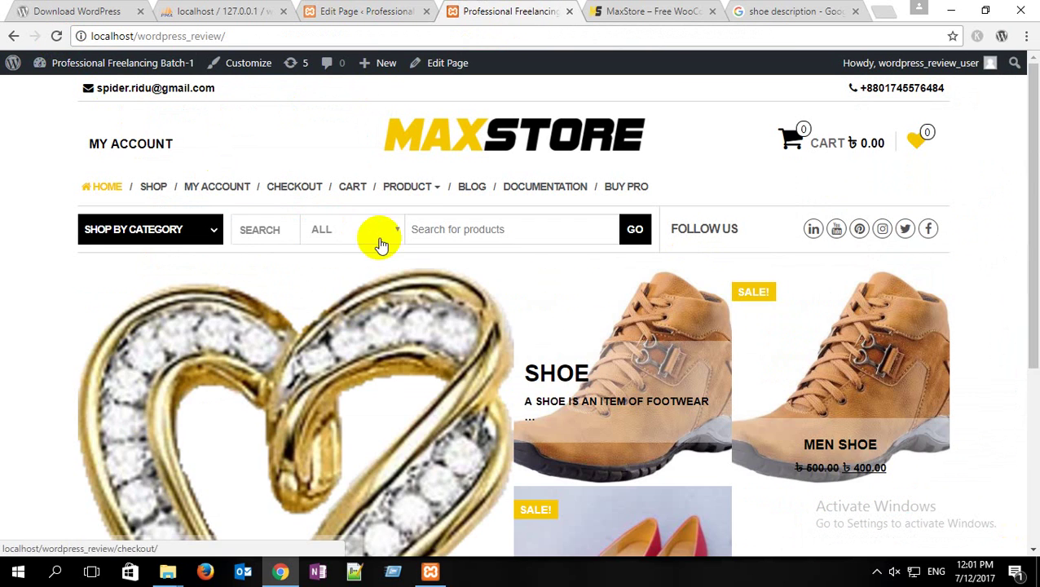
scroll(378, 232, down, 3)
drag(275, 228, 2, 220)
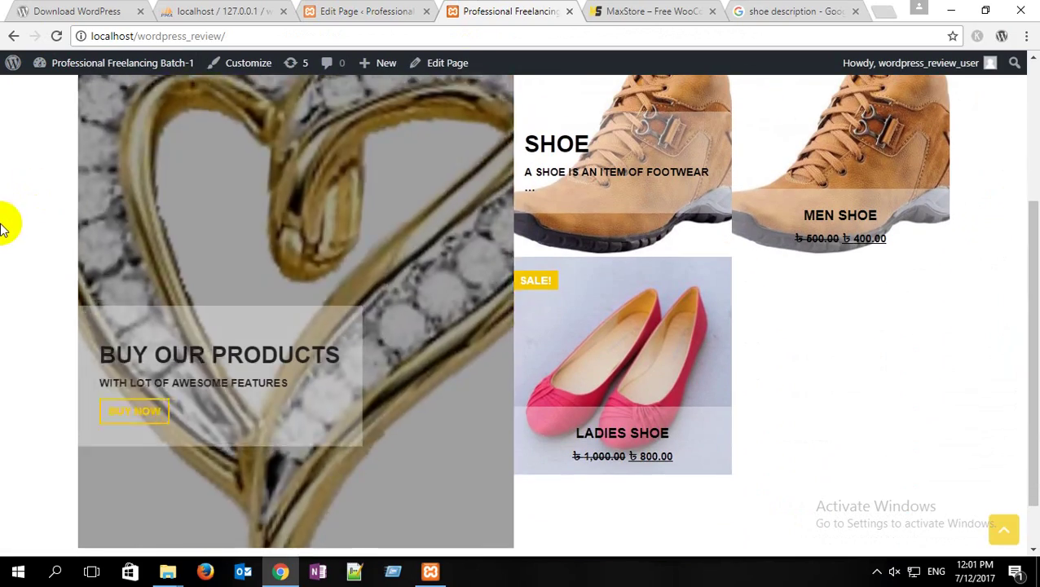
drag(543, 225, 432, 211)
scroll(1033, 432, up, 2)
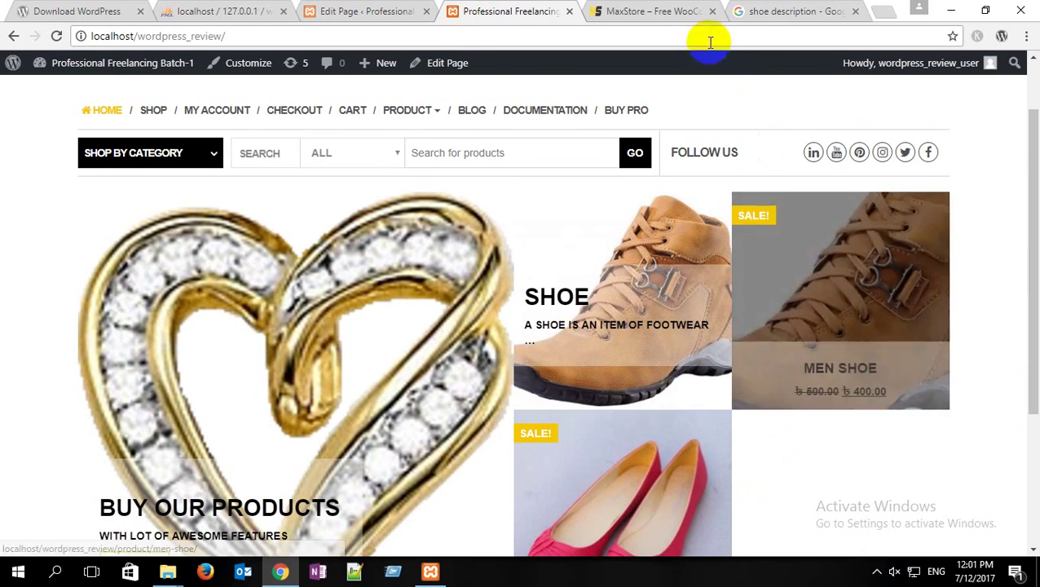
click(655, 11)
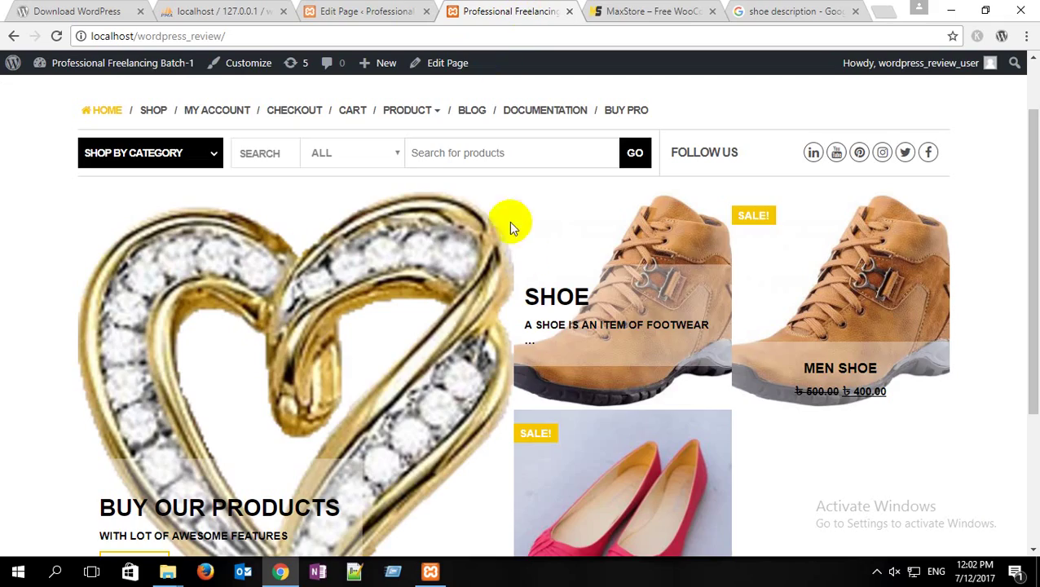
click(497, 11)
scroll(456, 237, down, 1)
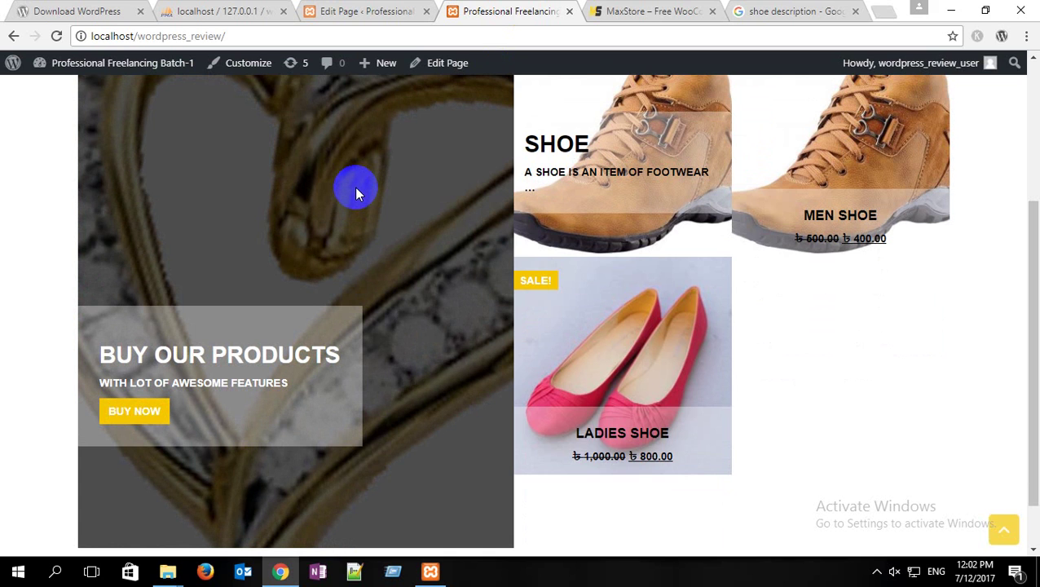
scroll(355, 192, down, 1)
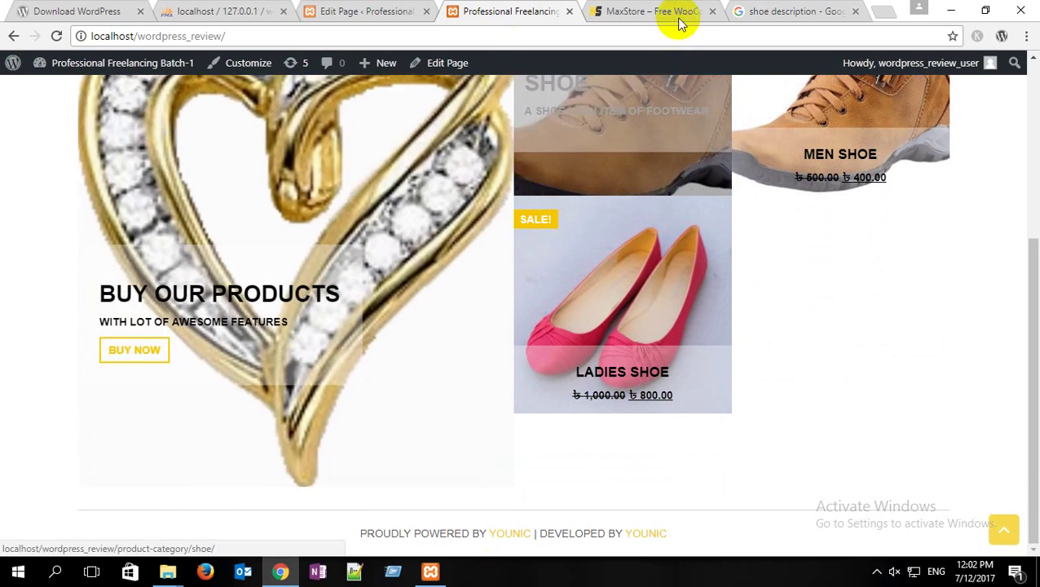
click(677, 10)
scroll(555, 186, down, 5)
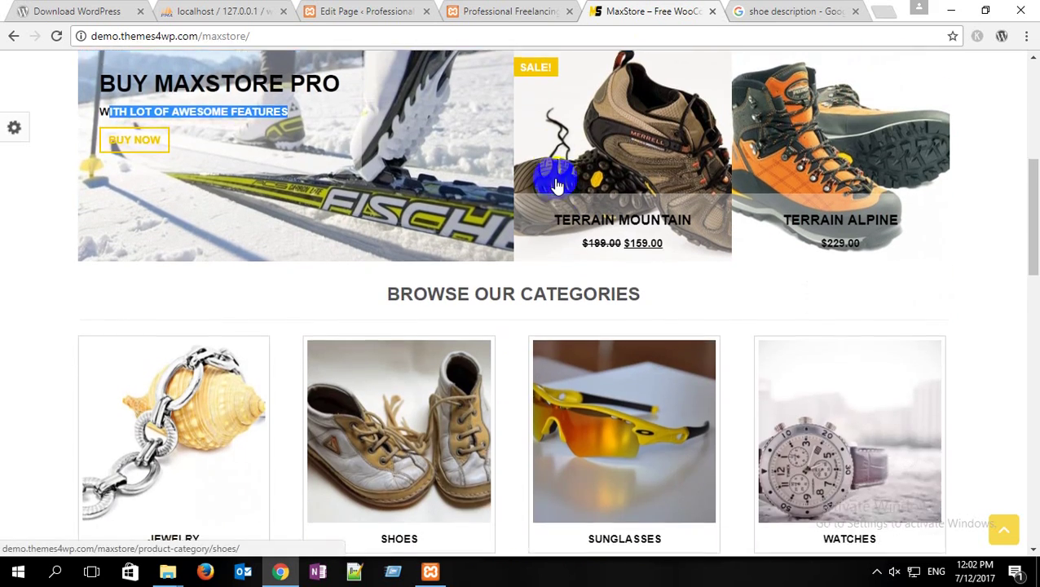
drag(367, 176, 646, 203)
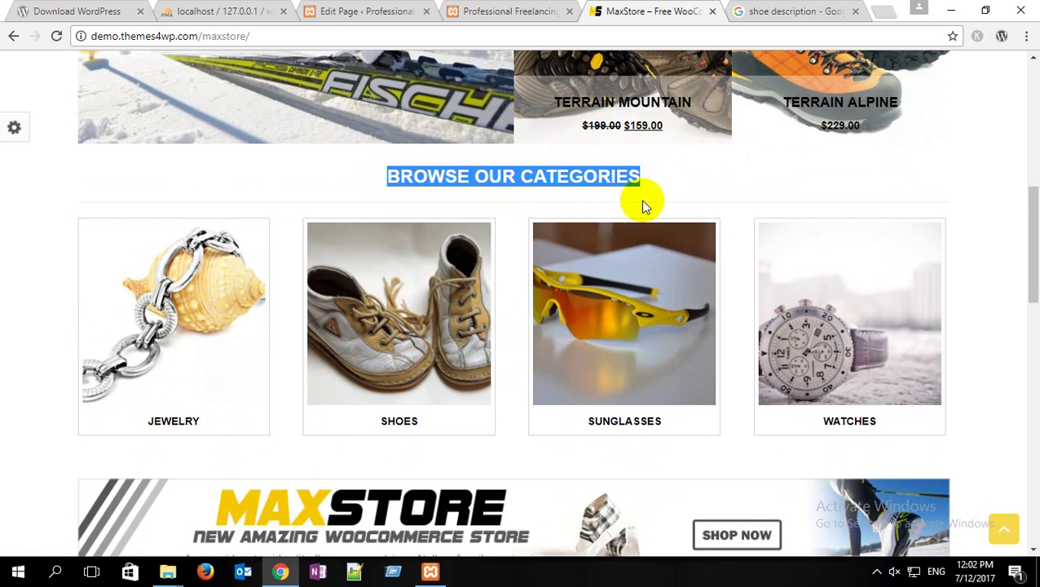
scroll(488, 282, down, 4)
scroll(440, 269, down, 4)
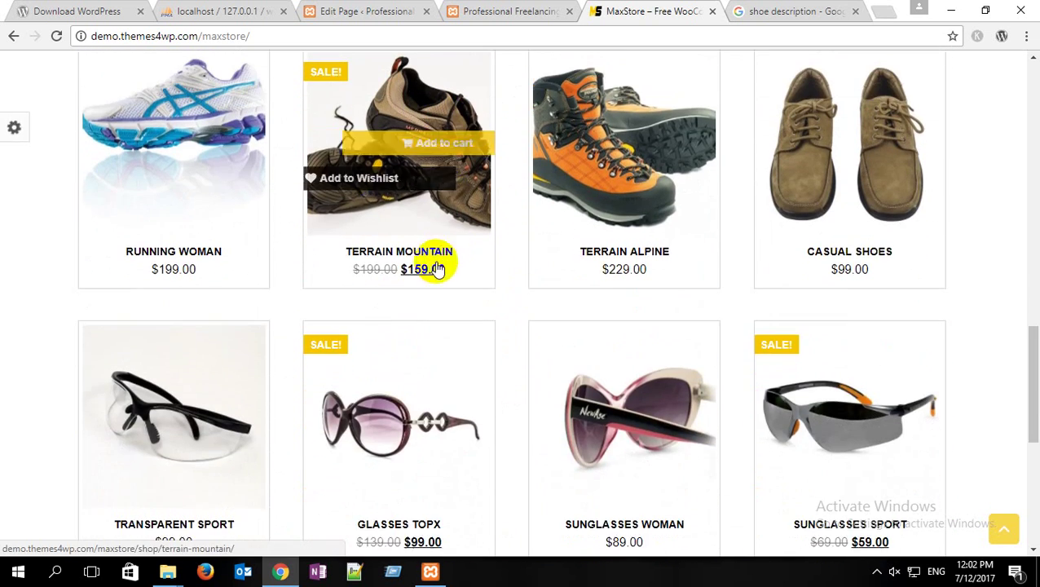
scroll(281, 160, up, 3)
drag(256, 218, 573, 265)
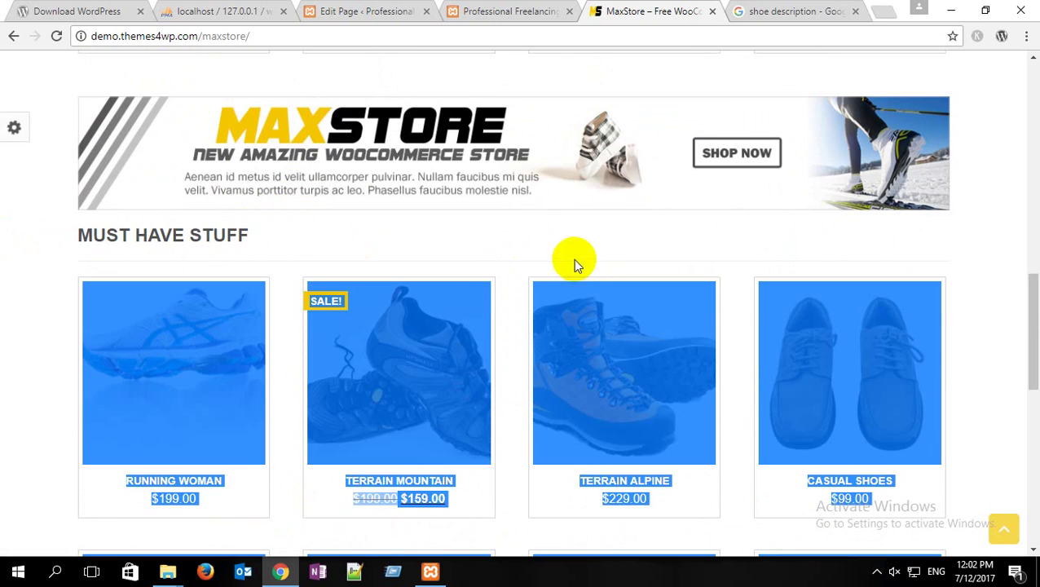
click(580, 235)
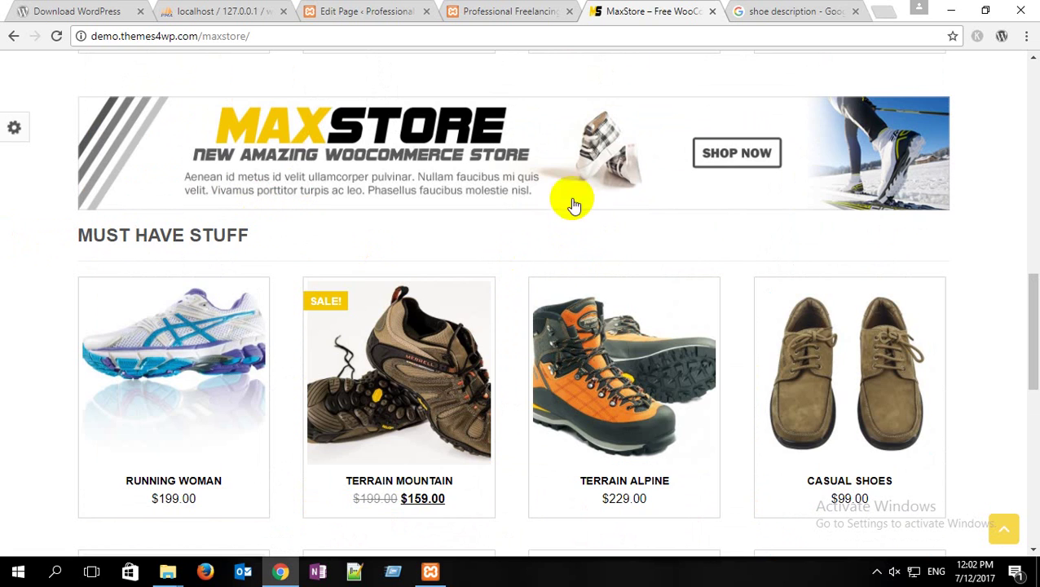
scroll(490, 132, up, 5)
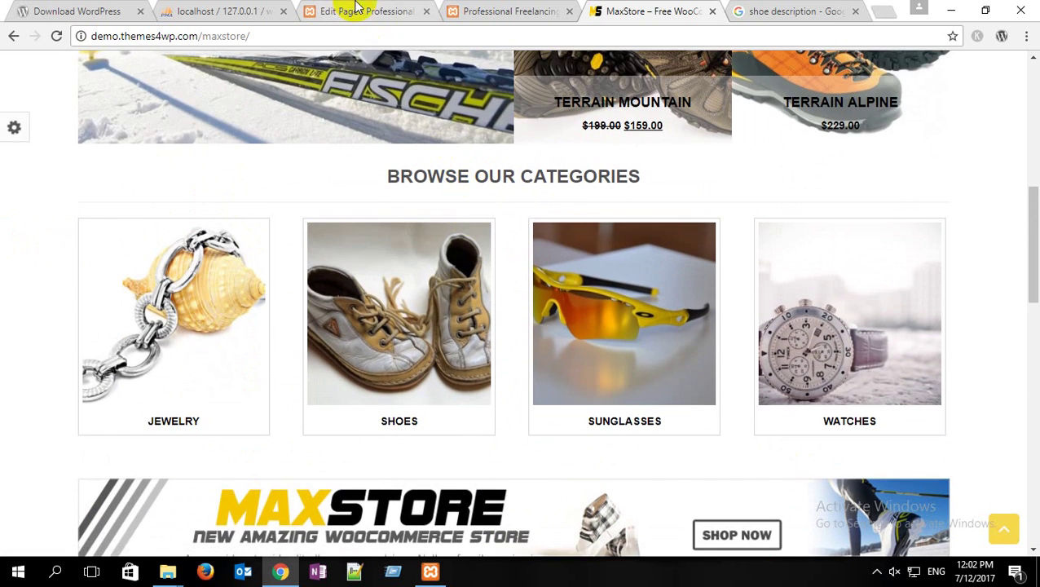
Step: Copy the BROWSE OUR CATEGORIES heading text from the MaxStore demo for the empty page content
click(385, 8)
scroll(465, 346, down, 5)
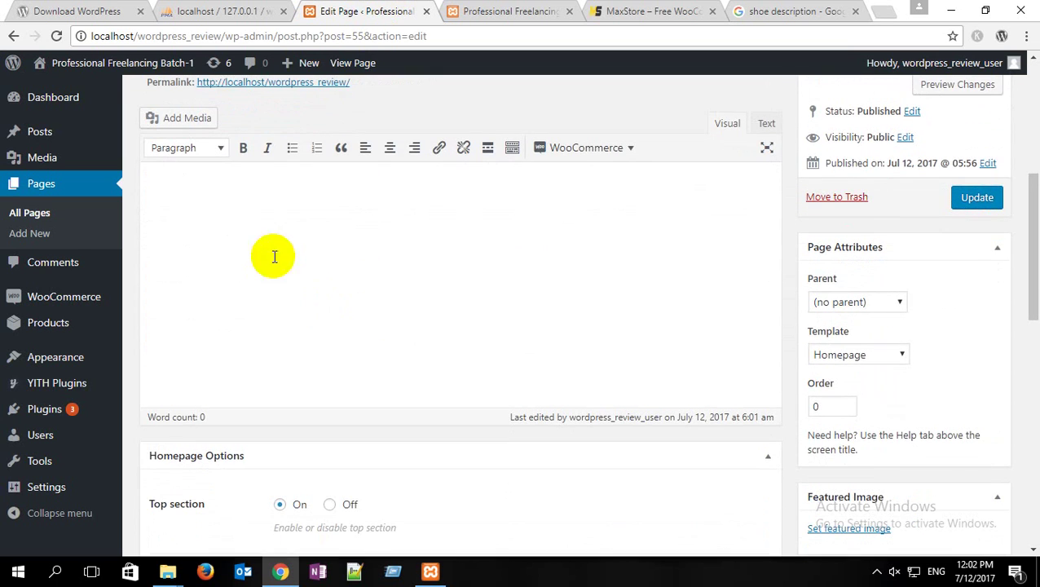
click(203, 179)
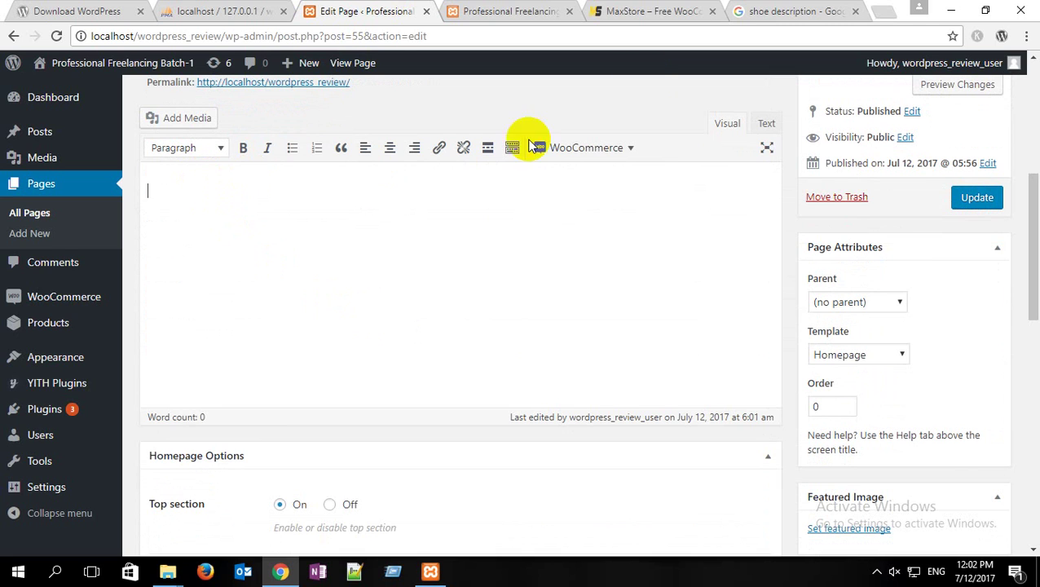
click(680, 10)
scroll(585, 212, up, 1)
scroll(603, 269, up, 2)
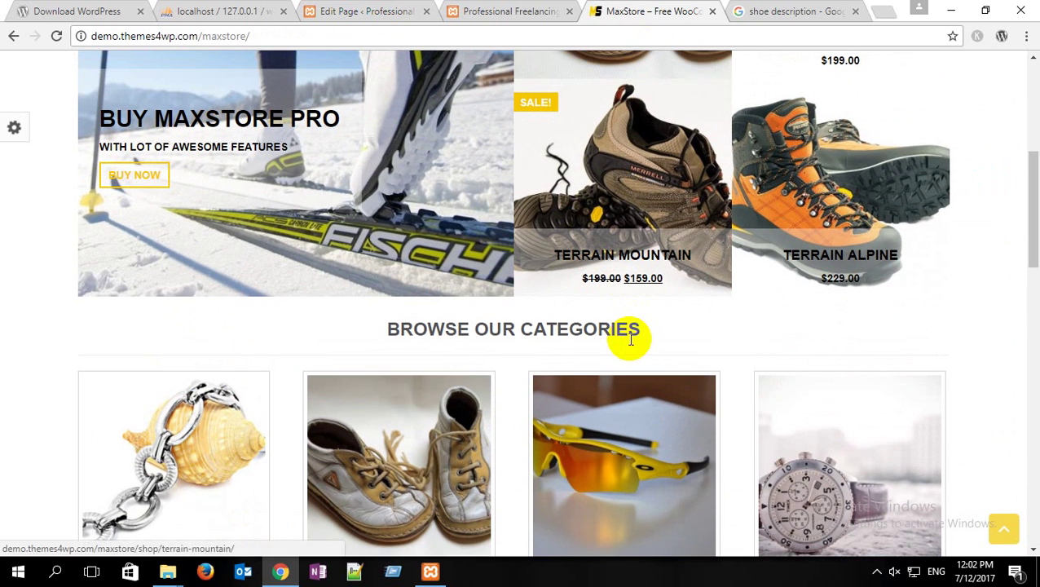
drag(660, 325, 394, 324)
key(ctrl+c)
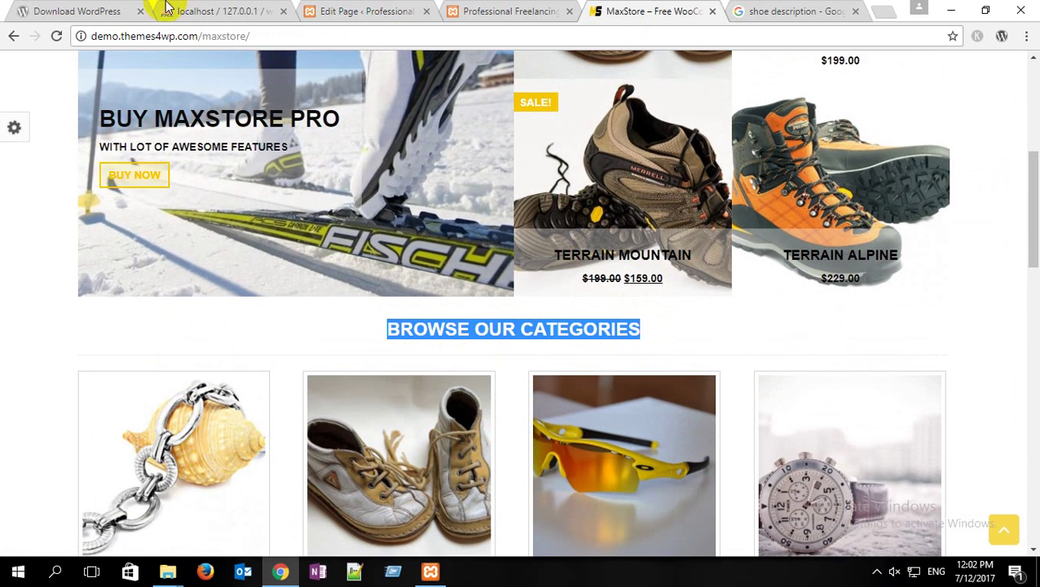
click(365, 9)
Step: Paste the BROWSE OUR CATEGORIES heading into the Home page and centre it
key(ctrl+v)
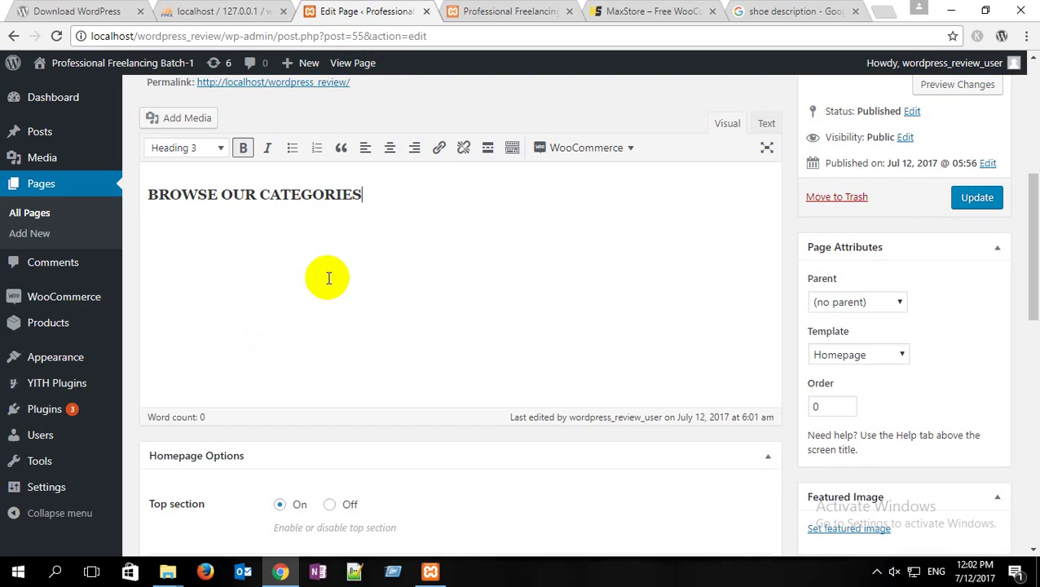
drag(367, 197, 132, 195)
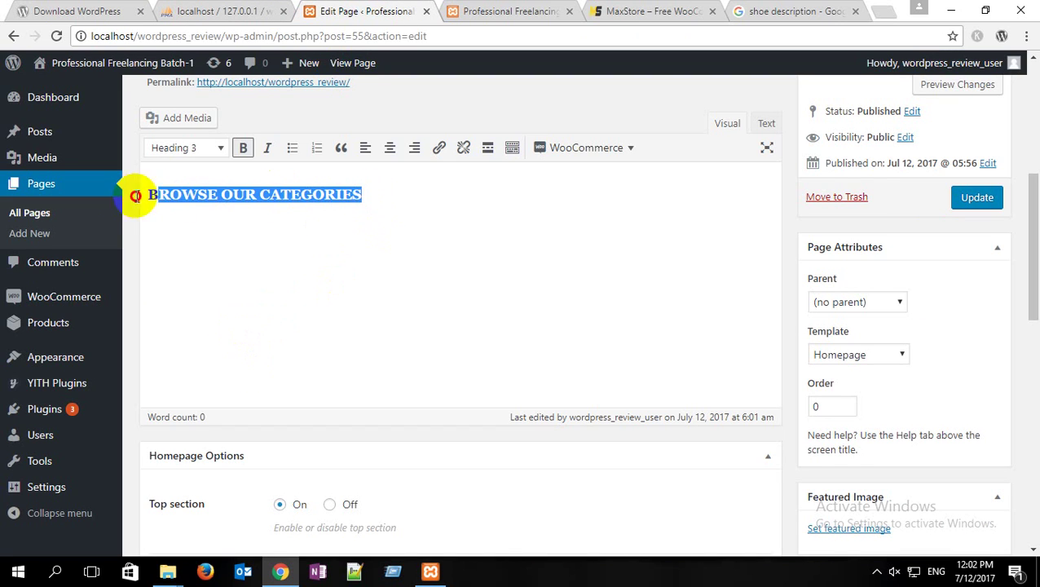
click(389, 148)
click(592, 192)
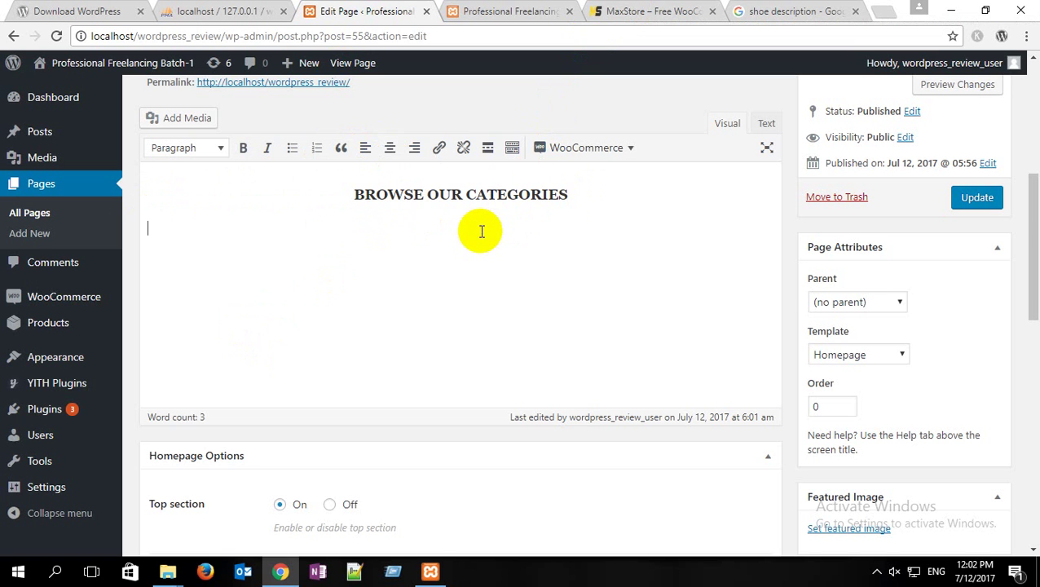
Step: Review the demo's category grid layout before returning to the editor
click(608, 12)
scroll(511, 294, down, 3)
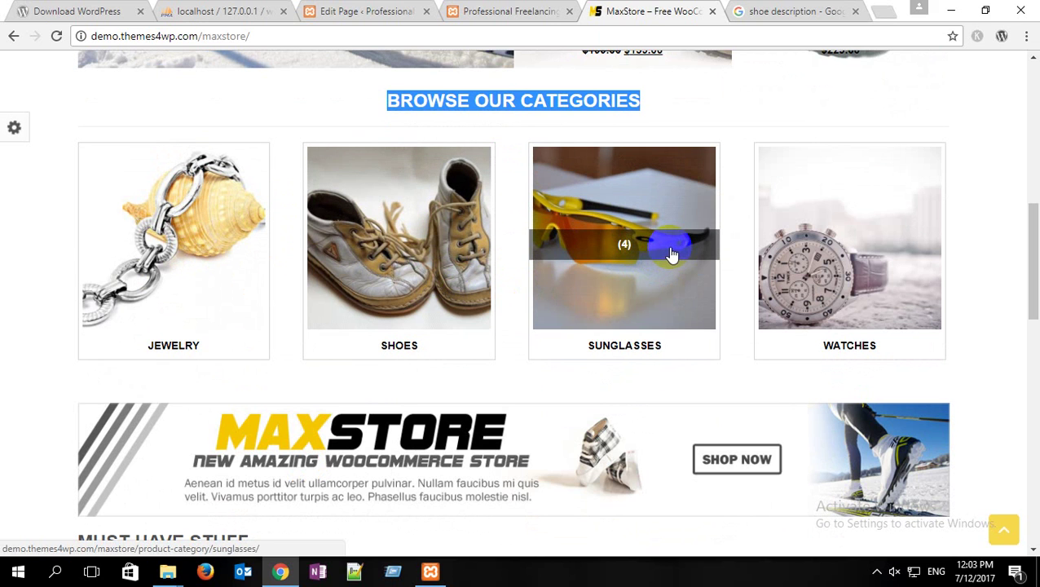
click(727, 108)
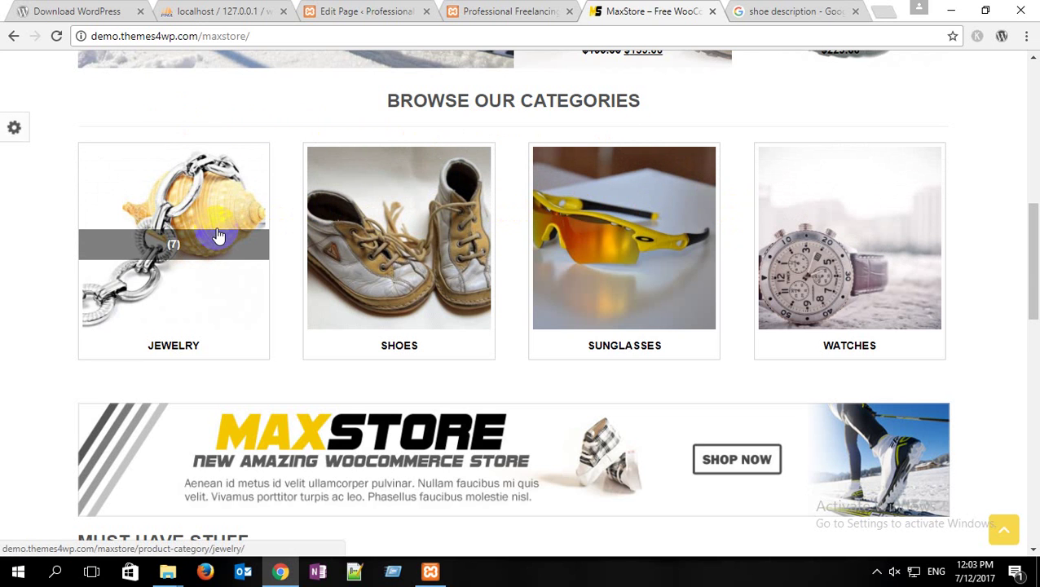
click(365, 10)
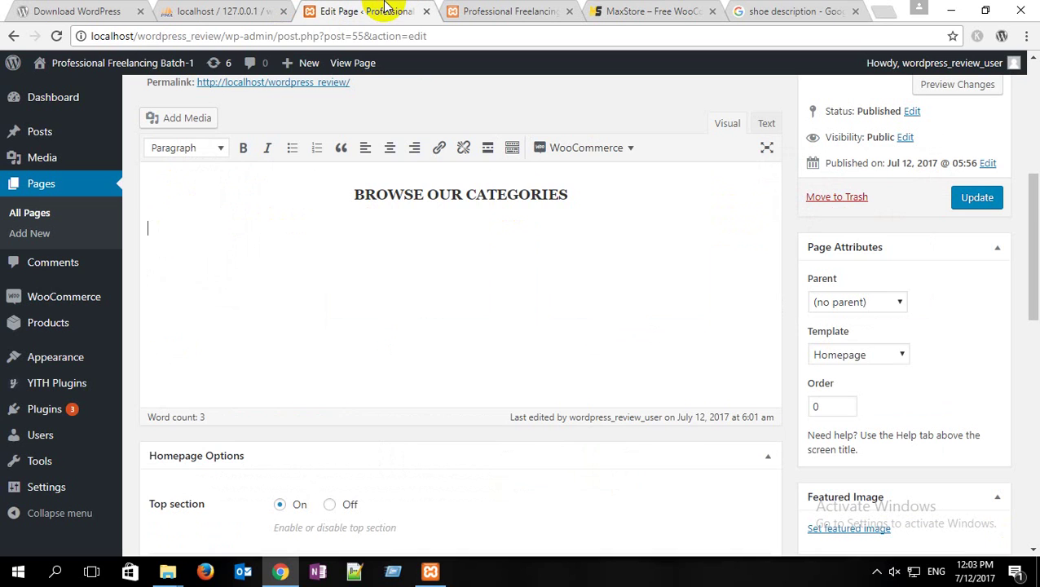
Step: Insert a product_categories shortcode showing 4 categories by name ascending, update the page, and view the live site
click(589, 153)
mouse_move(614, 201)
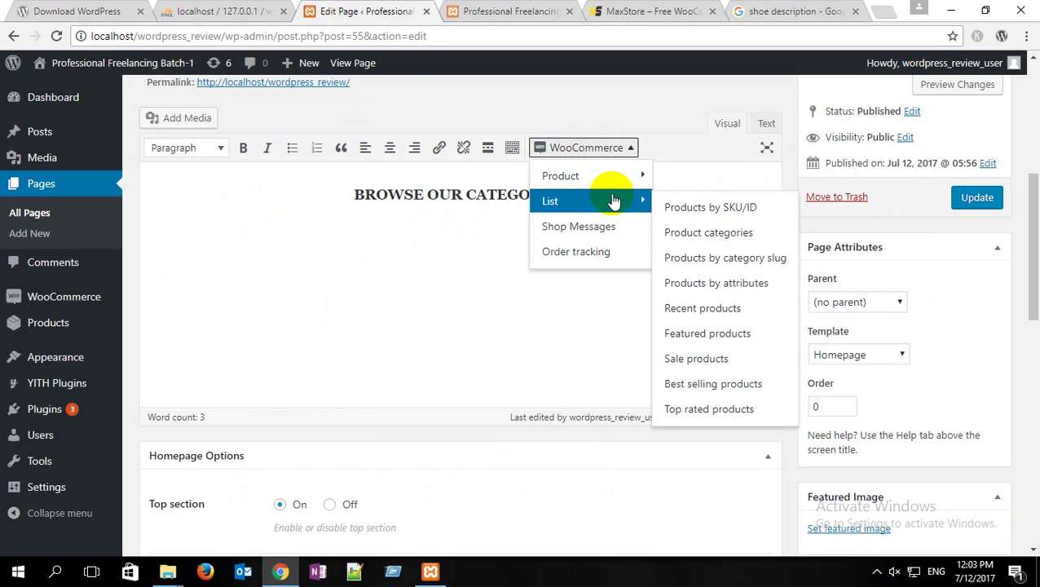
click(717, 234)
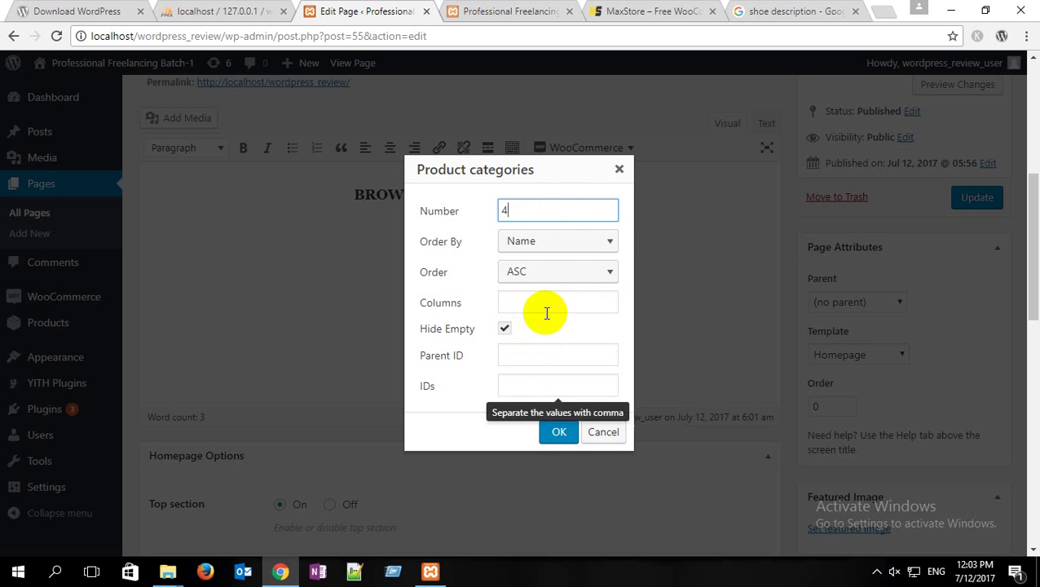
click(561, 432)
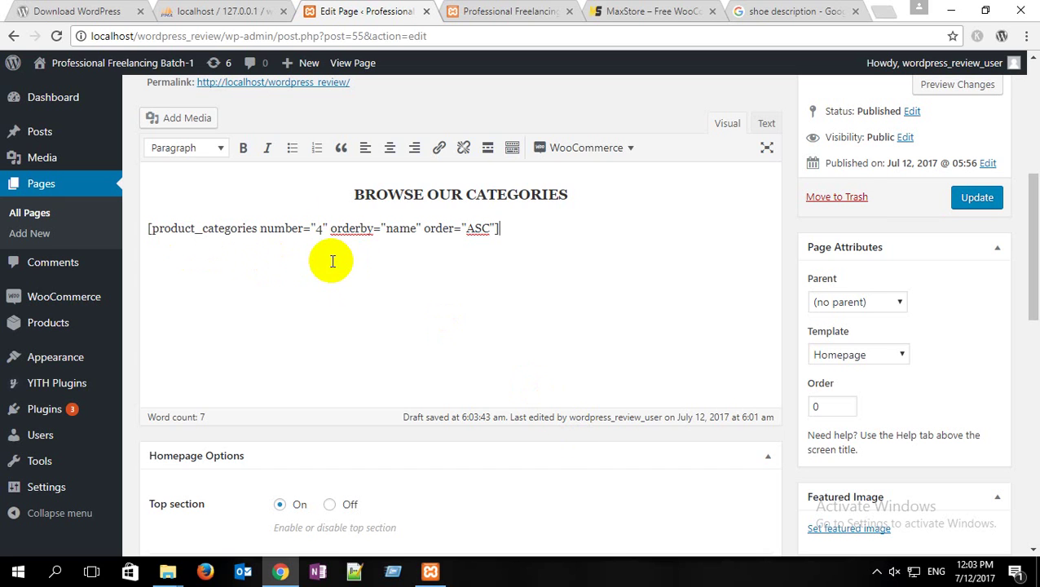
drag(526, 230, 156, 229)
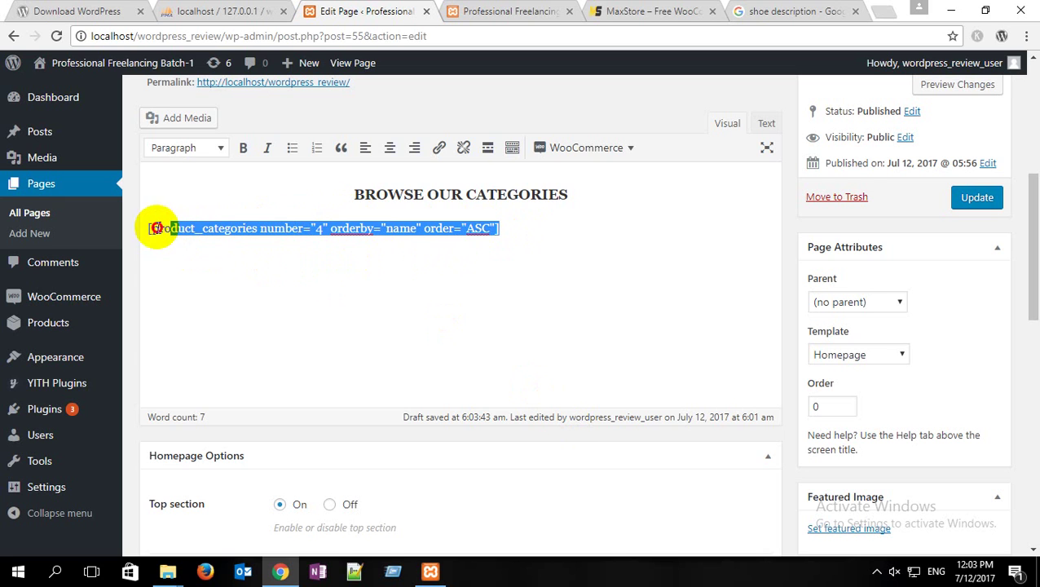
click(984, 206)
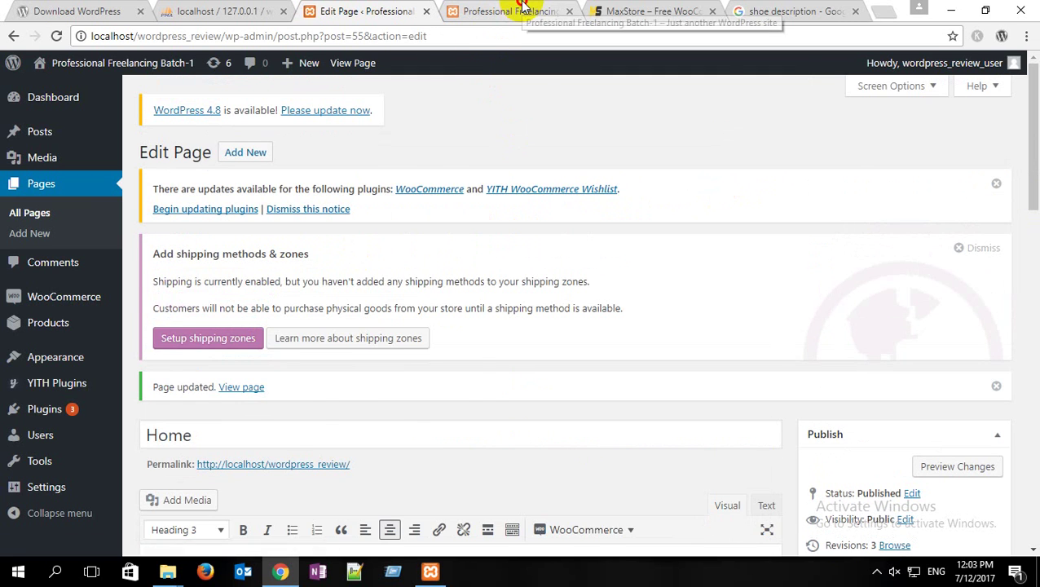
click(514, 10)
Step: Confirm the live home page's Jewelry and Shoe category boxes, then view the demo's Must Have Stuff section
click(55, 37)
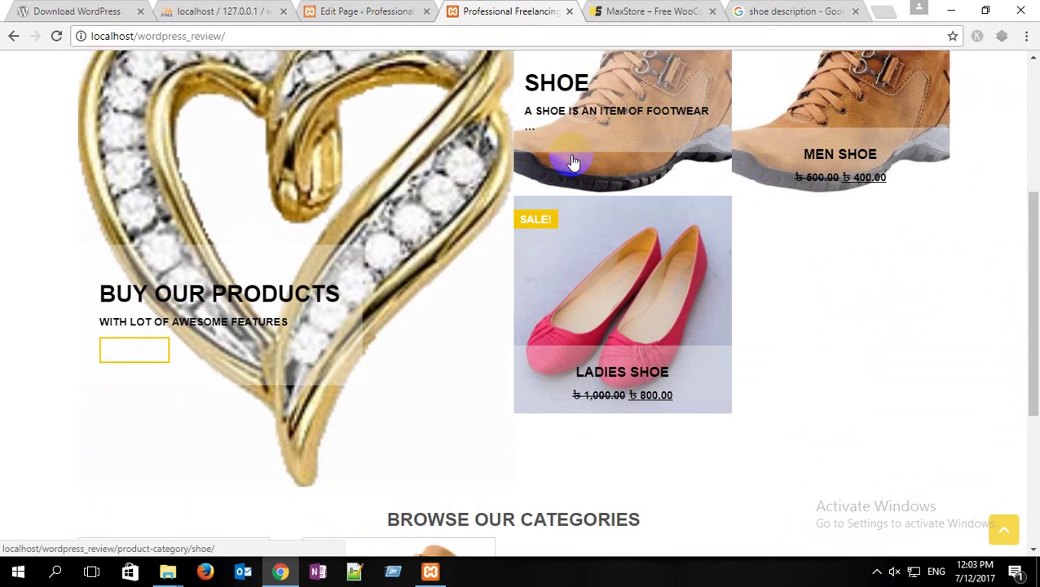
scroll(569, 158, down, 3)
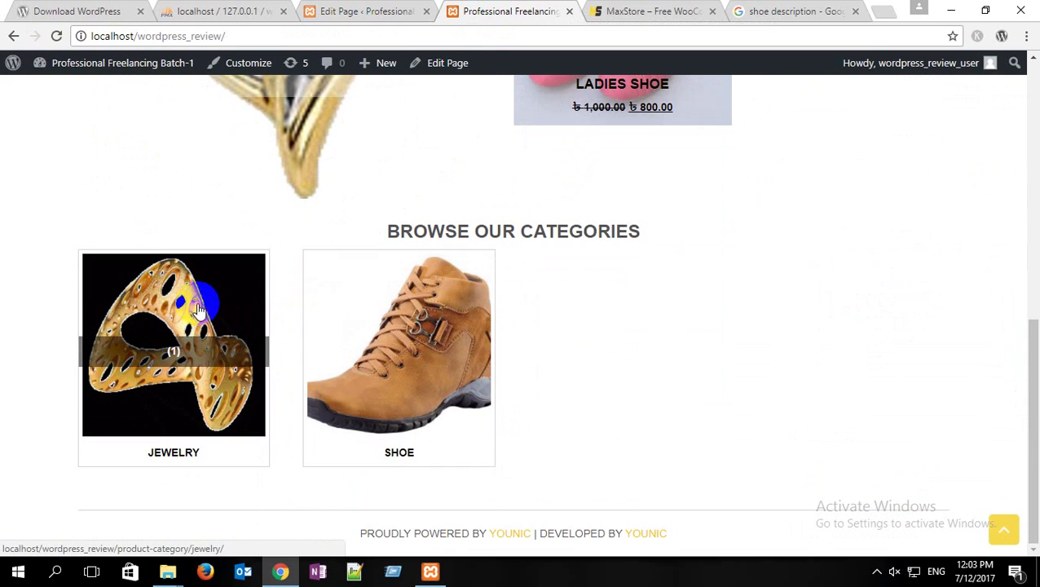
click(655, 11)
scroll(333, 334, up, 1)
scroll(334, 334, down, 3)
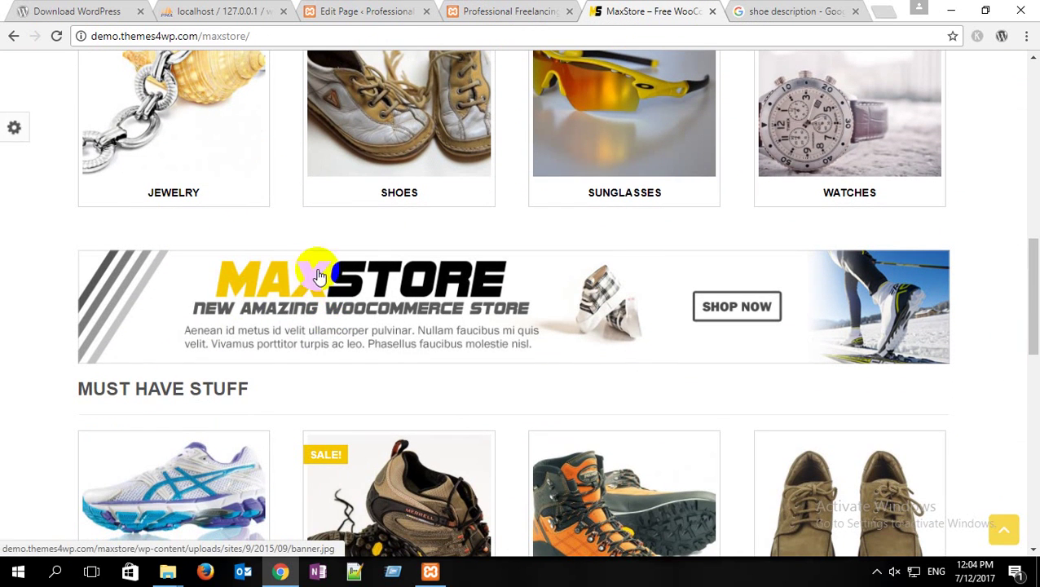
Step: Add the MUST HAVE STUFF heading copied from the demo, centred, below the categories shortcode
drag(253, 390, 70, 388)
key(ctrl+c)
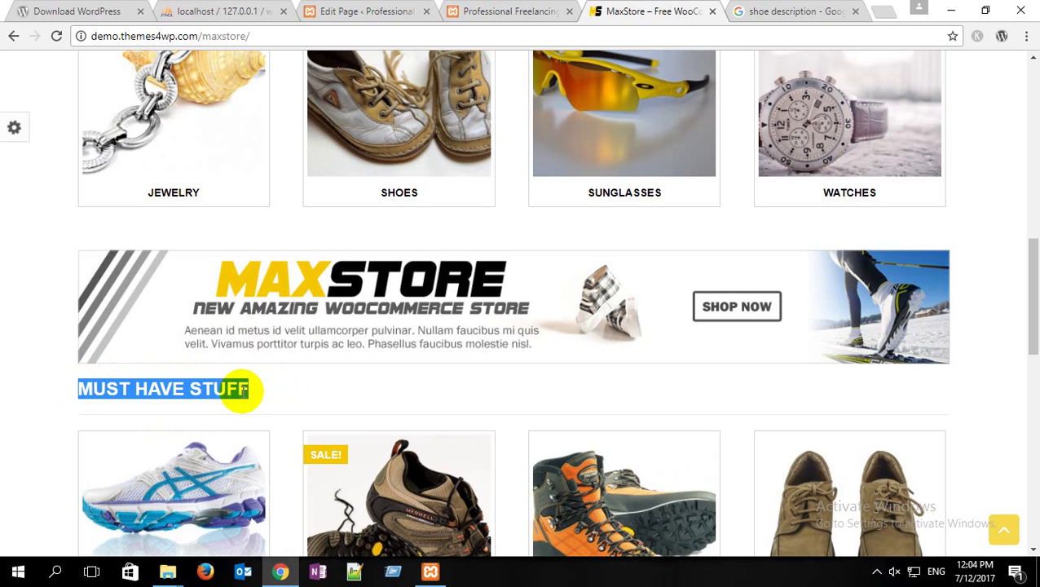
click(359, 18)
scroll(404, 416, down, 5)
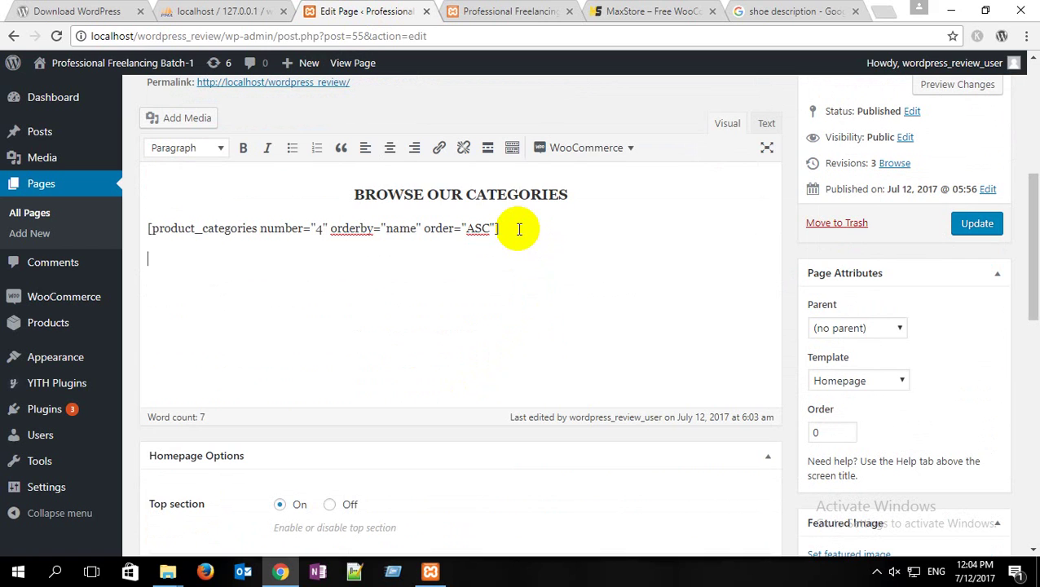
click(518, 229)
key(ctrl+v)
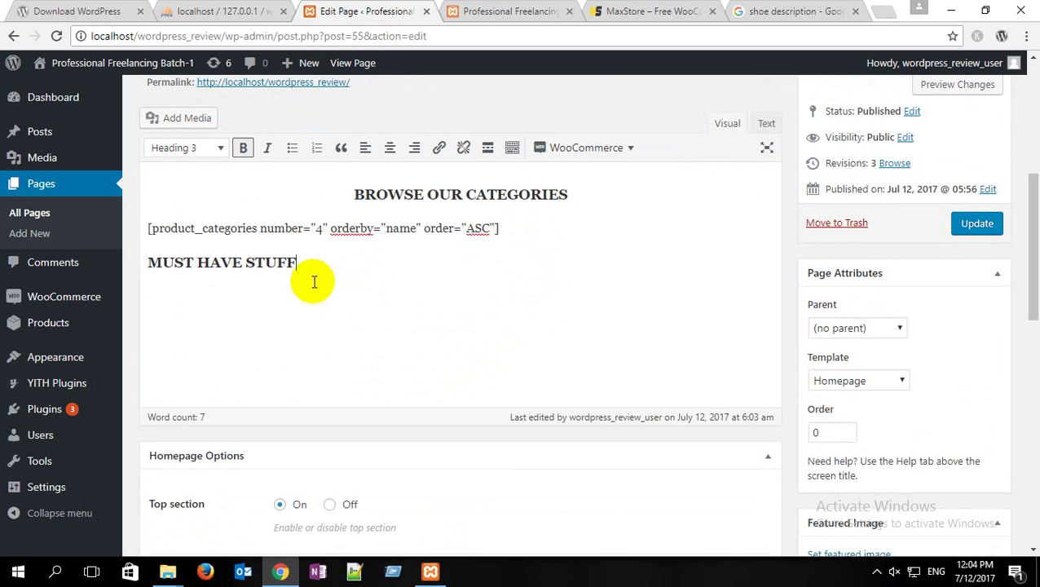
drag(296, 261, 140, 261)
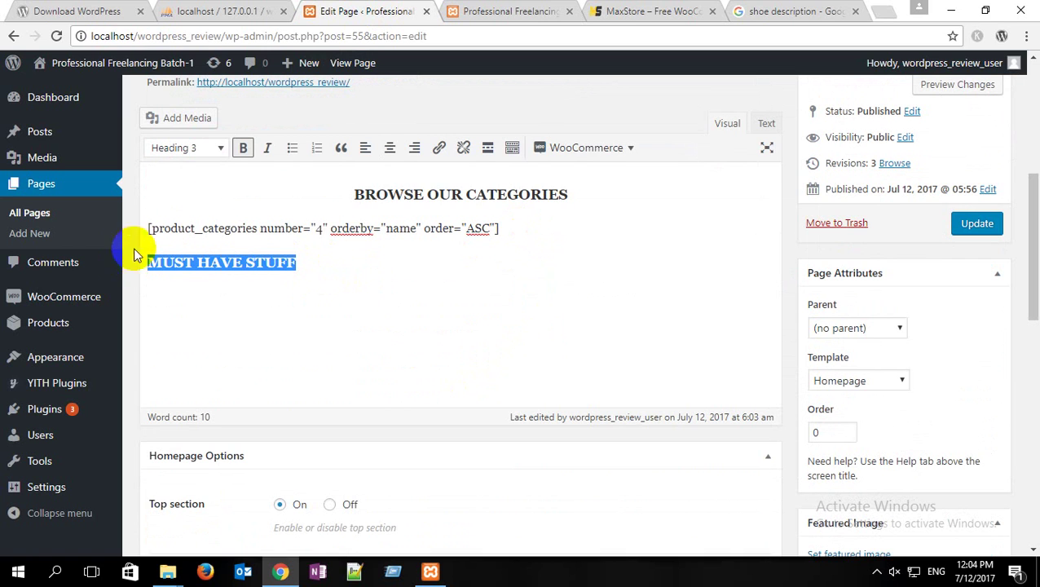
click(390, 148)
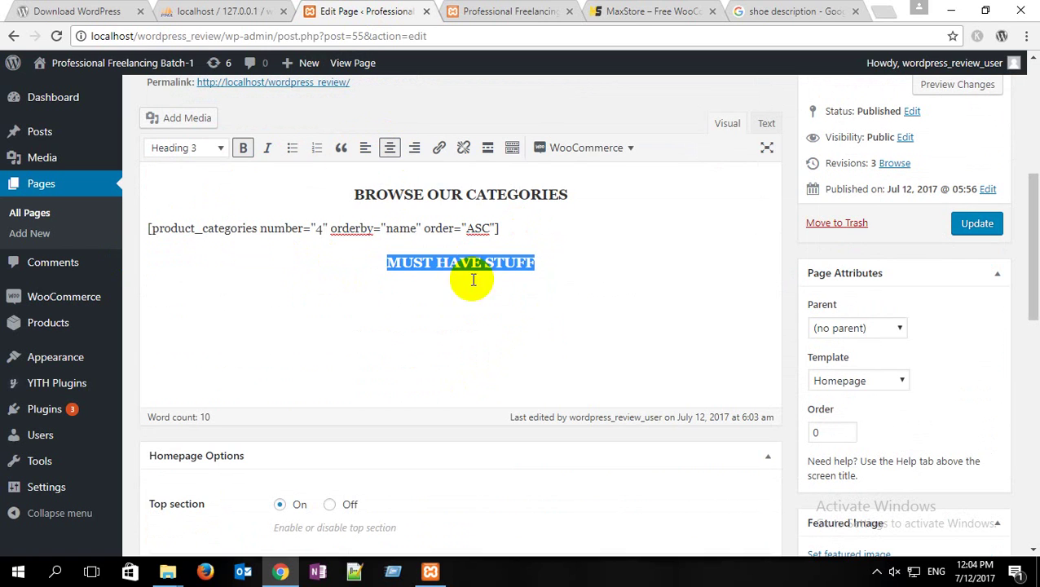
click(599, 272)
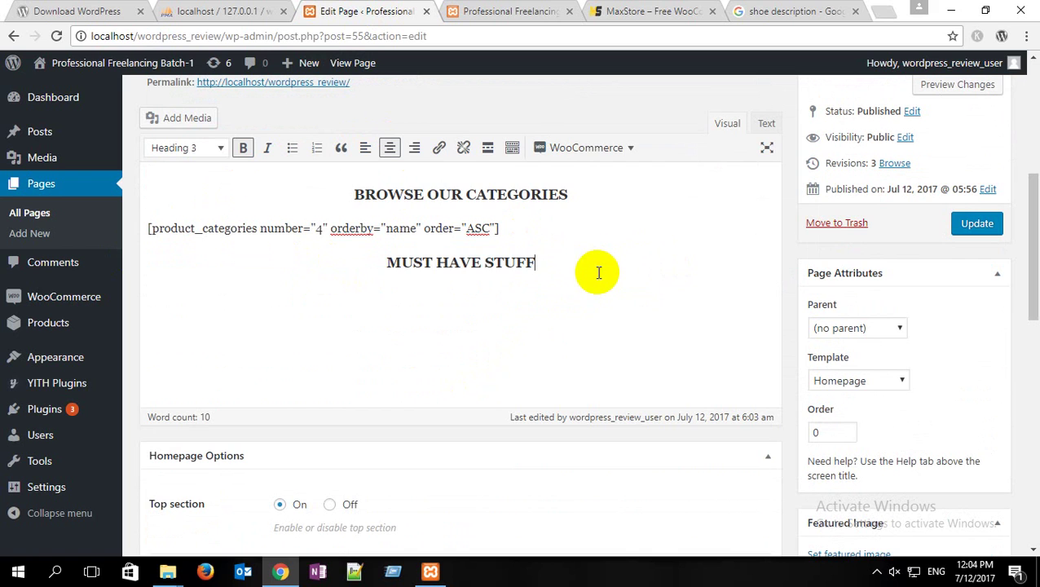
Step: Insert a WooCommerce Recent products shortcode with 4 products per page and update the Home page
click(587, 151)
mouse_move(584, 207)
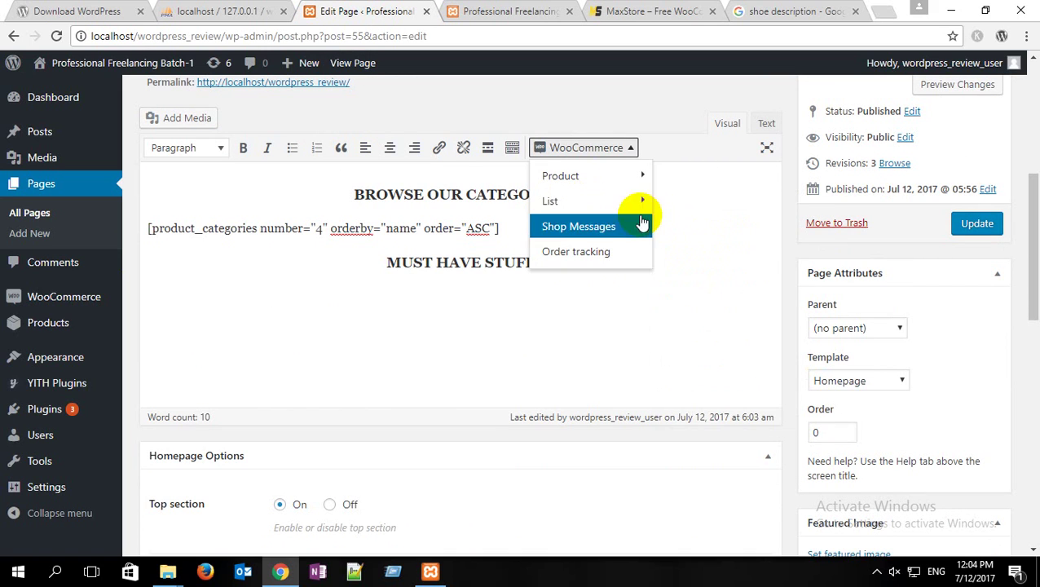
mouse_move(631, 200)
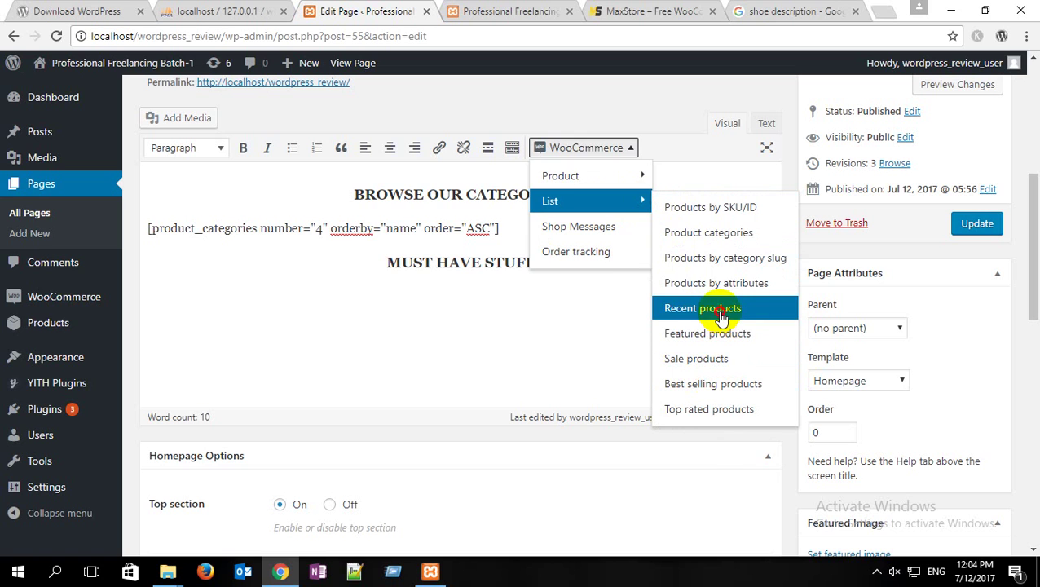
click(702, 308)
drag(562, 243, 482, 251)
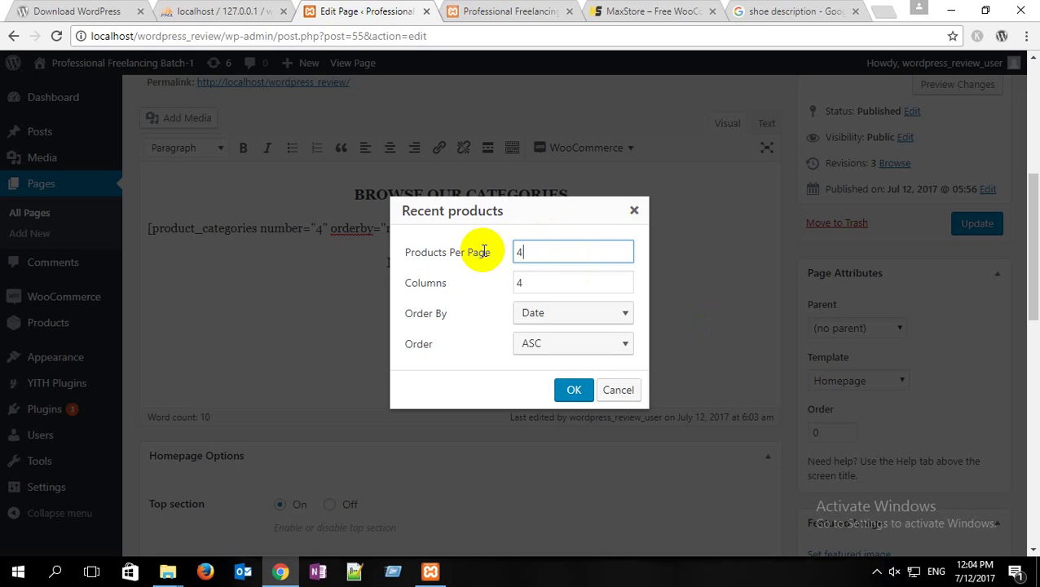
click(579, 390)
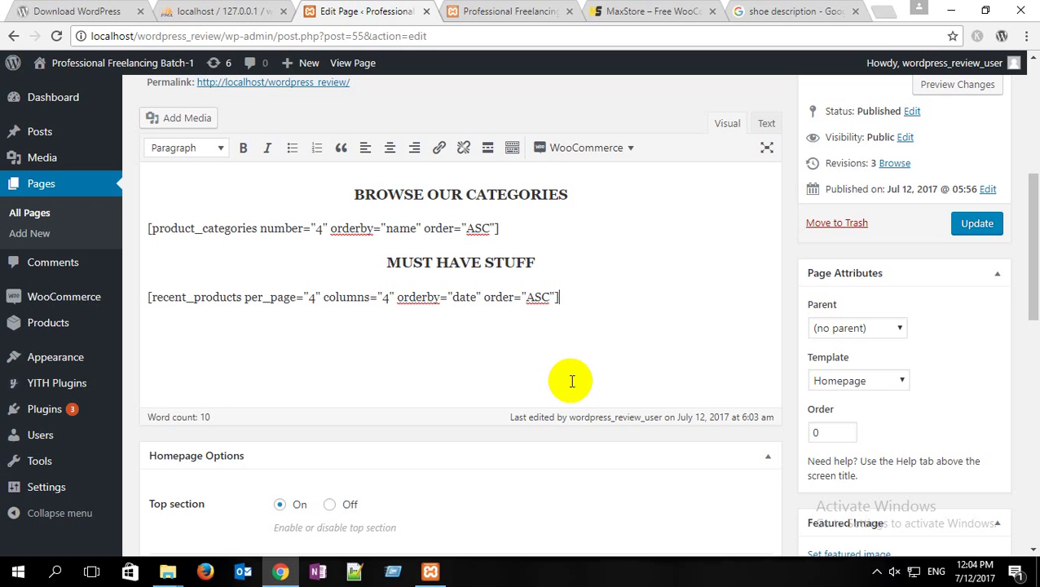
click(970, 225)
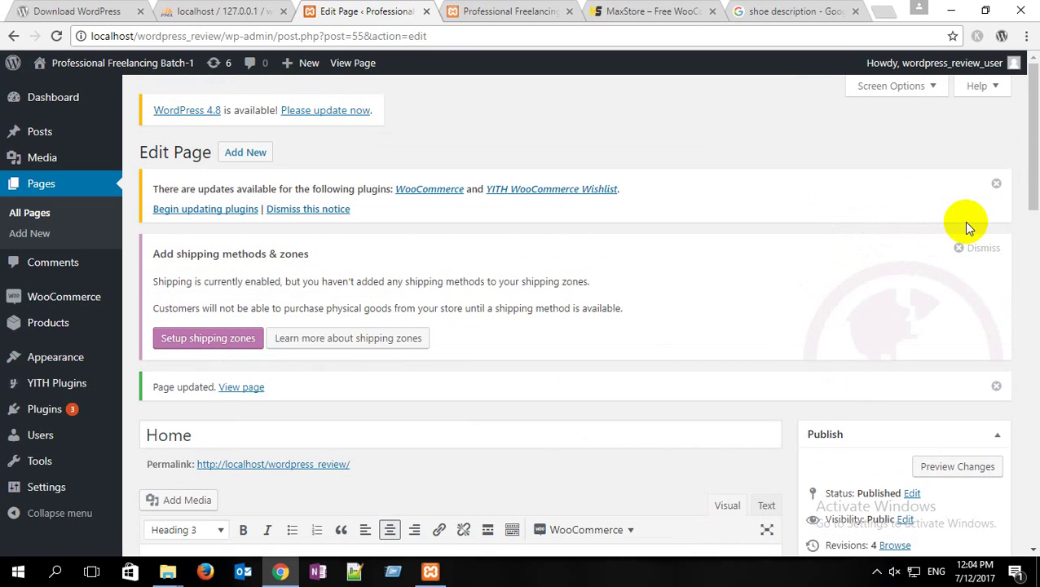
Step: Reload the live home page and review Ladies Shoe, Men Shoe and Ring under MUST HAVE STUFF
click(476, 11)
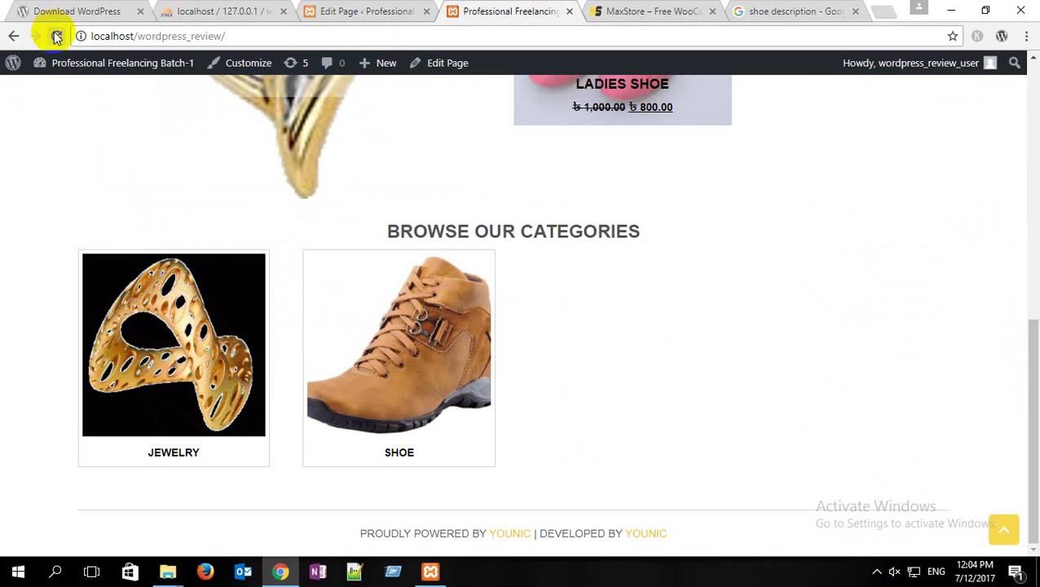
click(56, 36)
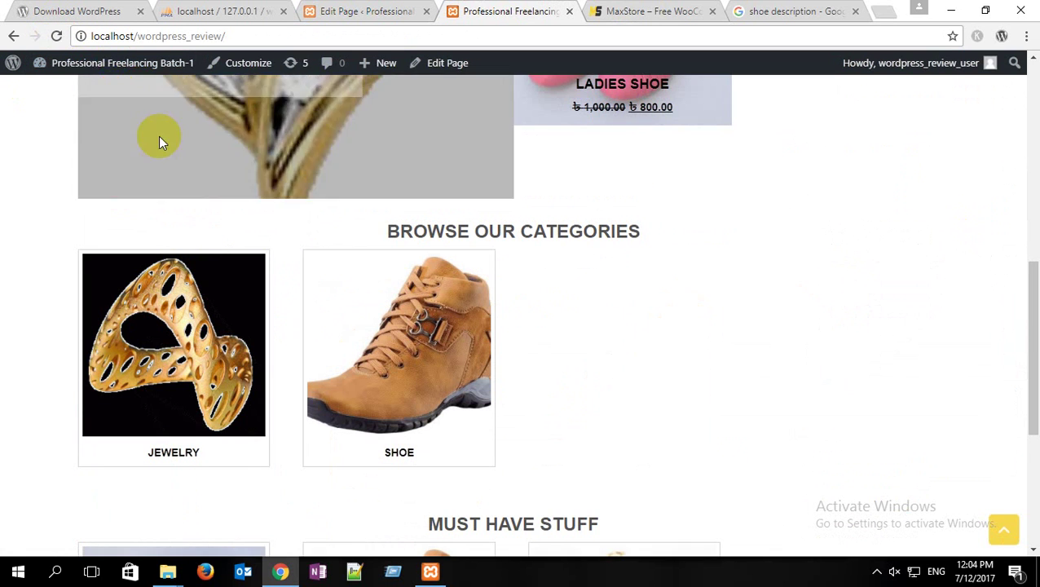
scroll(158, 141, down, 4)
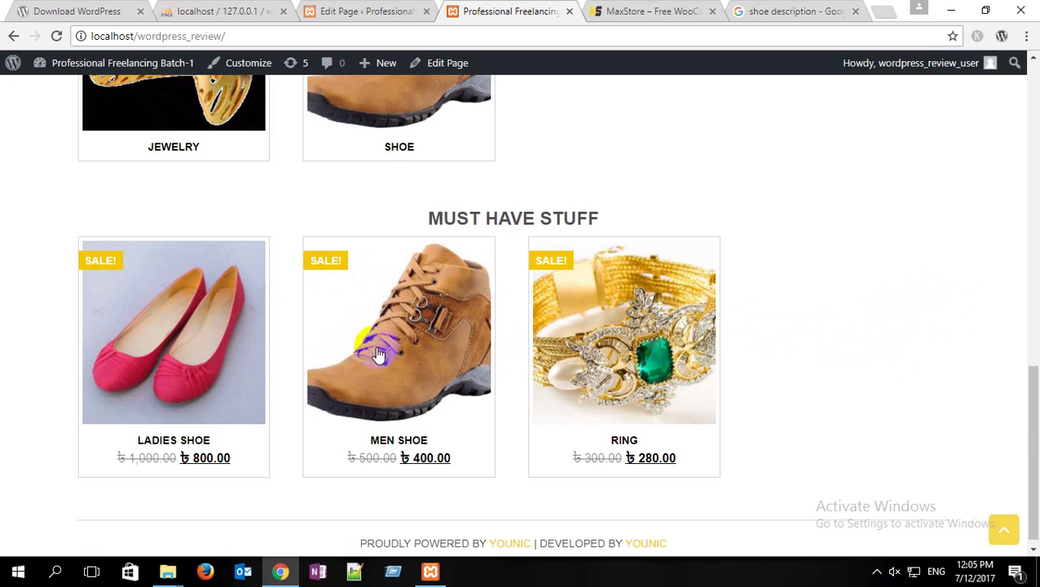
mouse_move(669, 332)
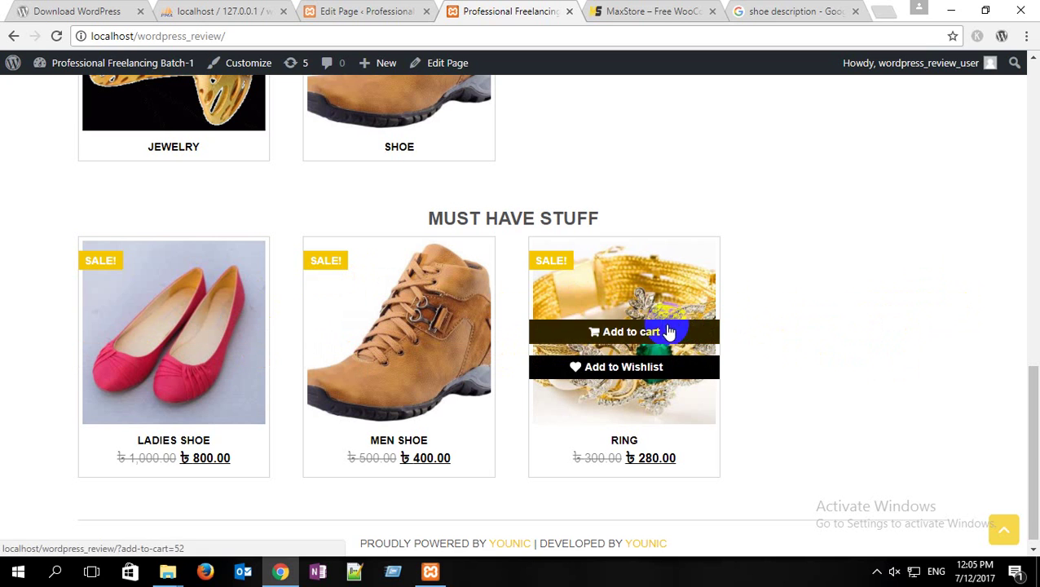
scroll(372, 321, down, 1)
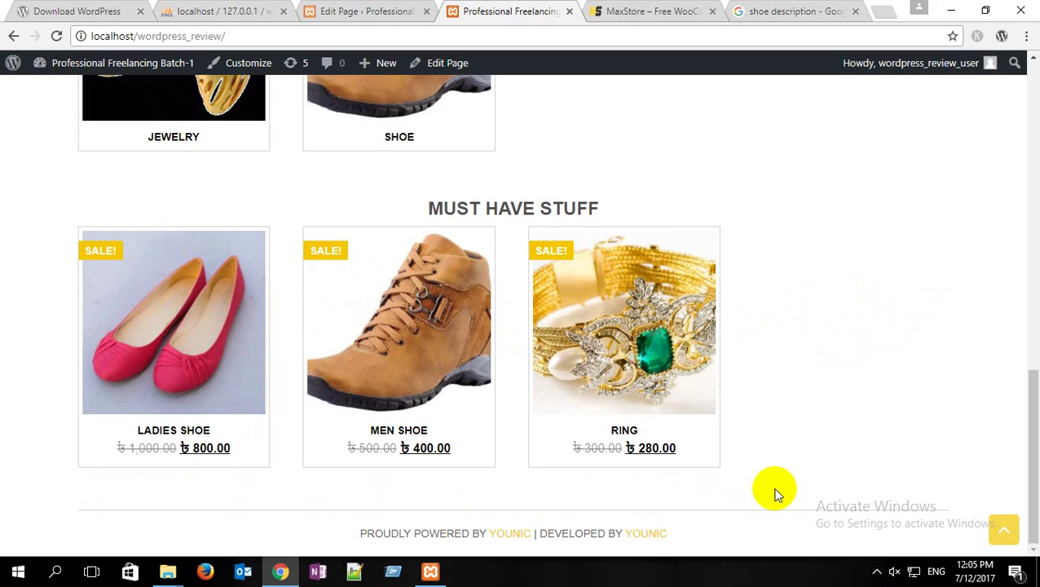
mouse_move(698, 468)
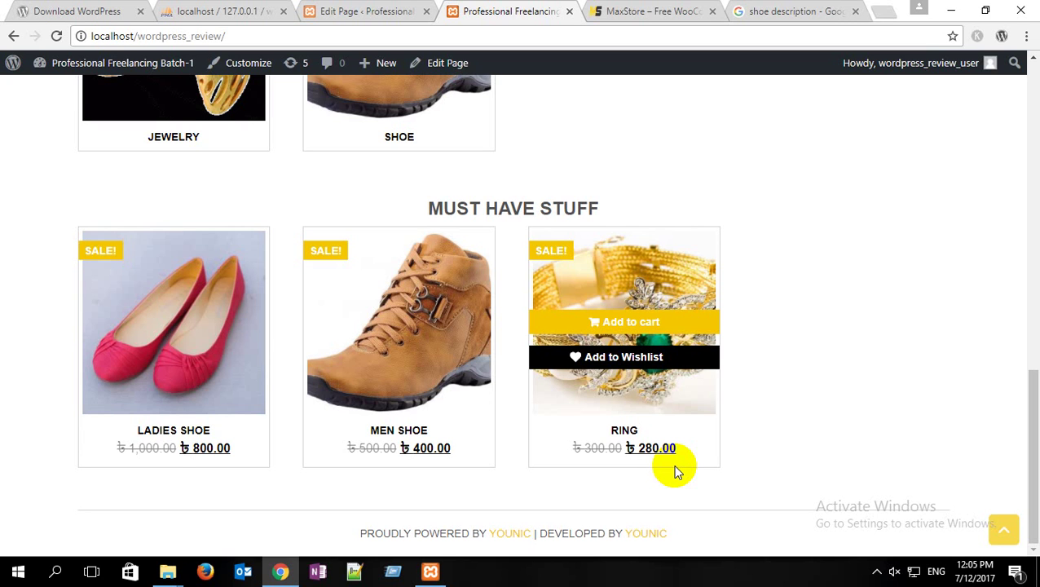
Step: Compare it with the same section on the MaxStore demo
click(665, 10)
scroll(471, 341, down, 3)
scroll(452, 343, up, 2)
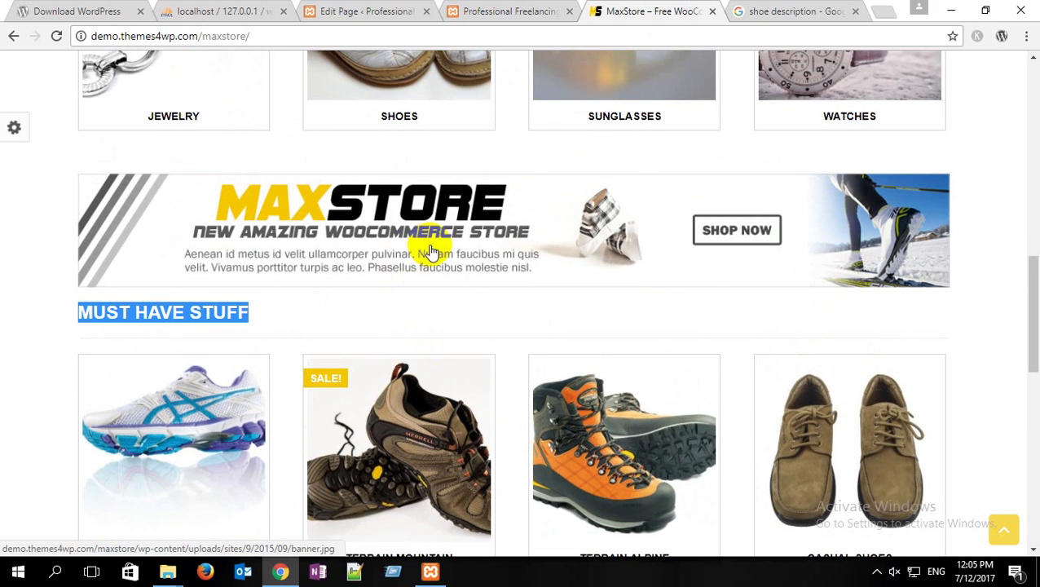
Step: Add an empty line after the categories shortcode in the Home page editor
click(346, 11)
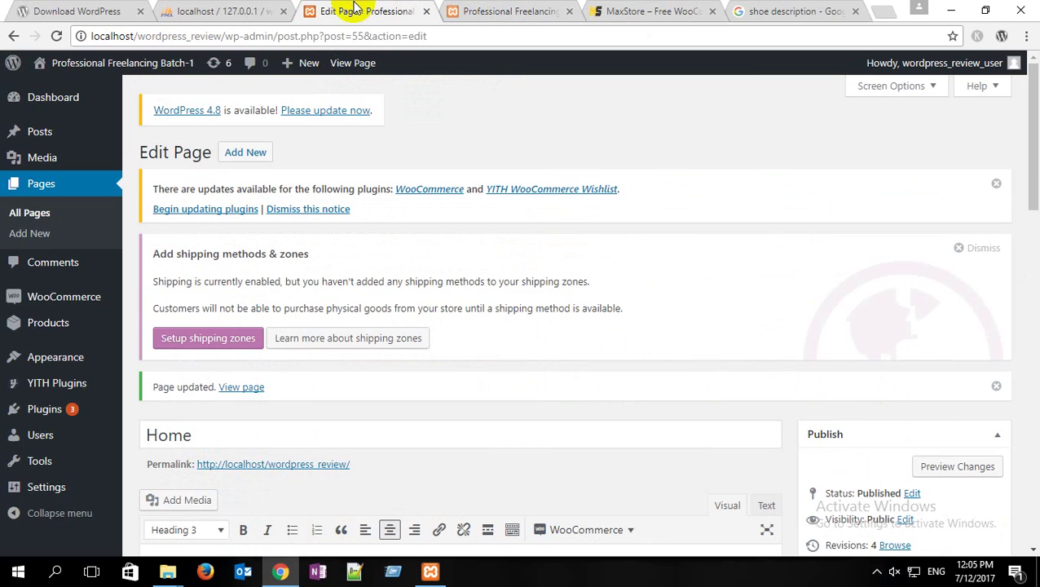
scroll(391, 302, down, 5)
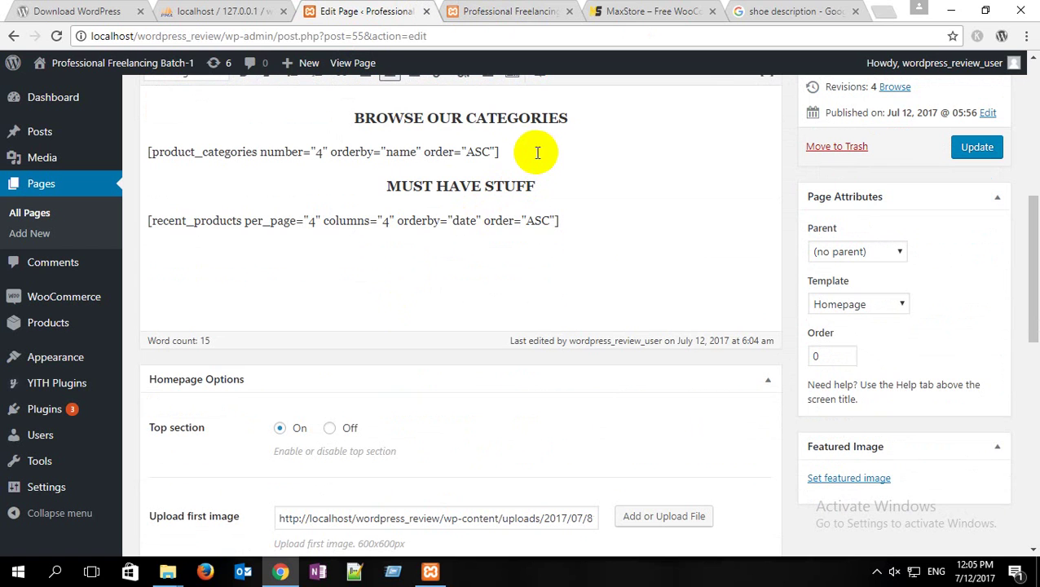
click(535, 152)
key(Return)
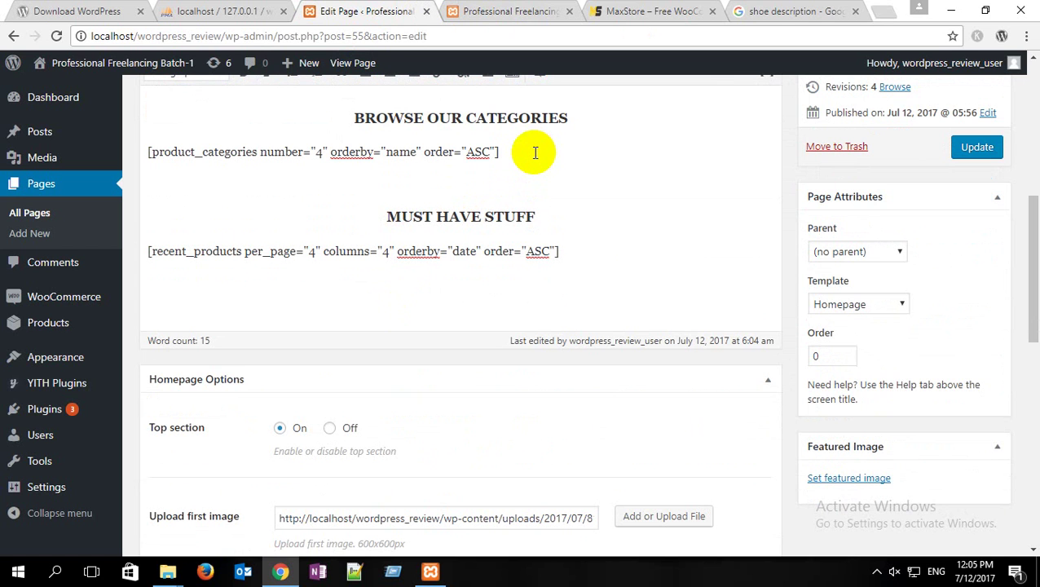
Step: In the Text view, delete the stray &nbsp; line and start inserting an image
scroll(538, 222, up, 2)
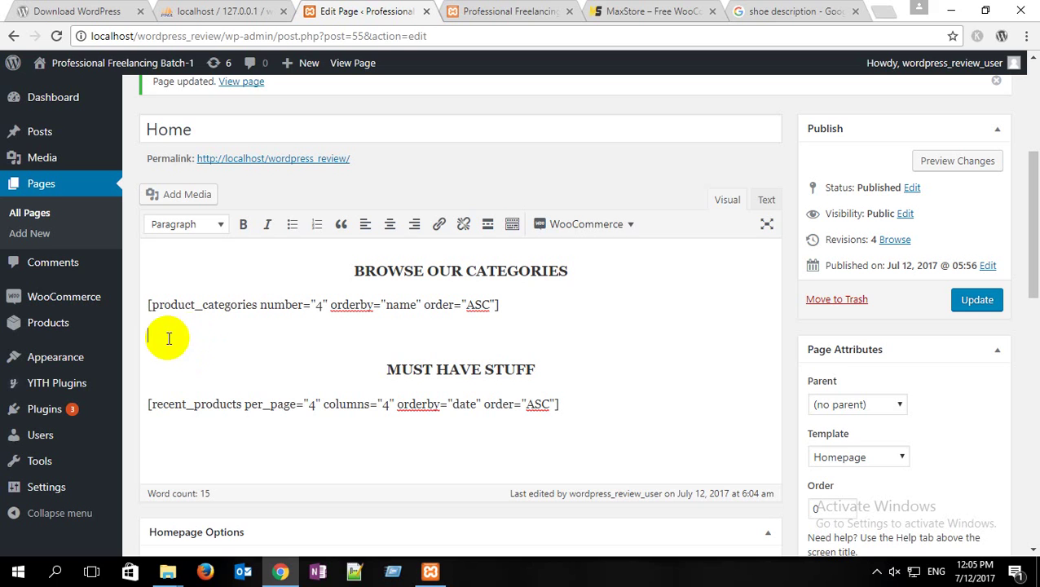
click(767, 200)
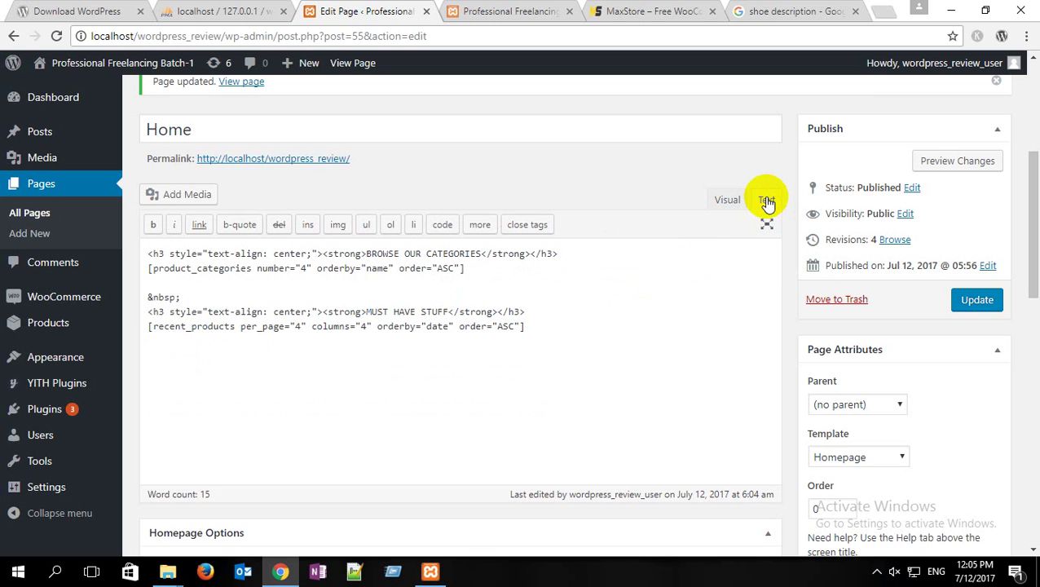
drag(186, 296, 122, 296)
key(BackSpace)
key(BackSpace)
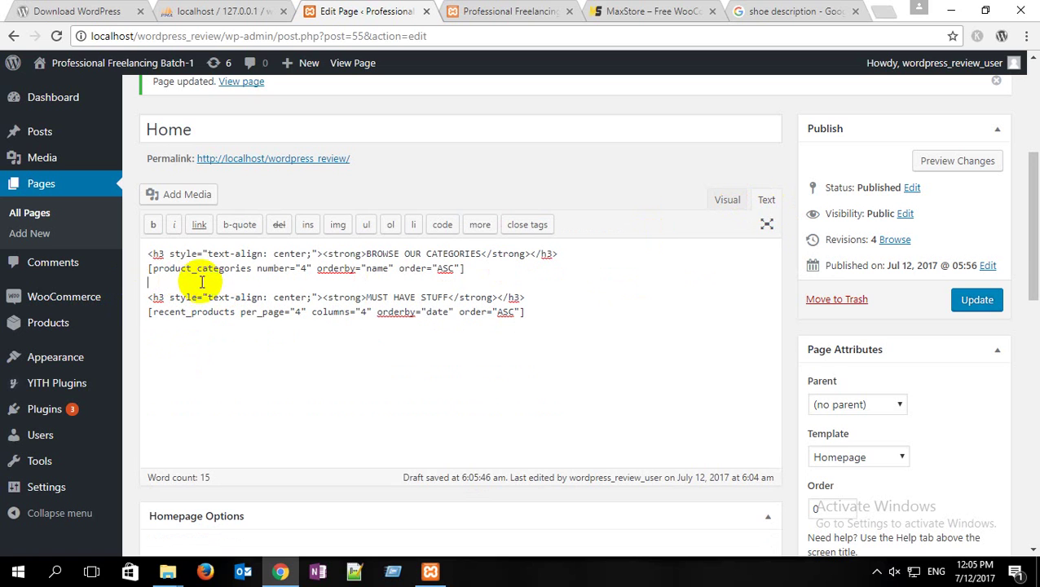
click(341, 232)
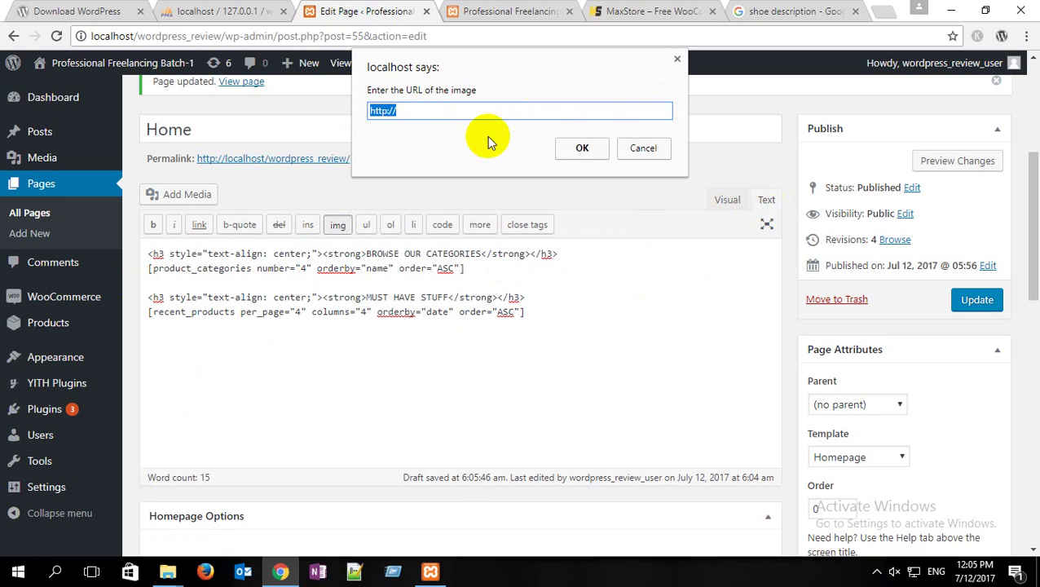
Step: Insert the logo2 image from the Media Library into the page and update it
click(640, 146)
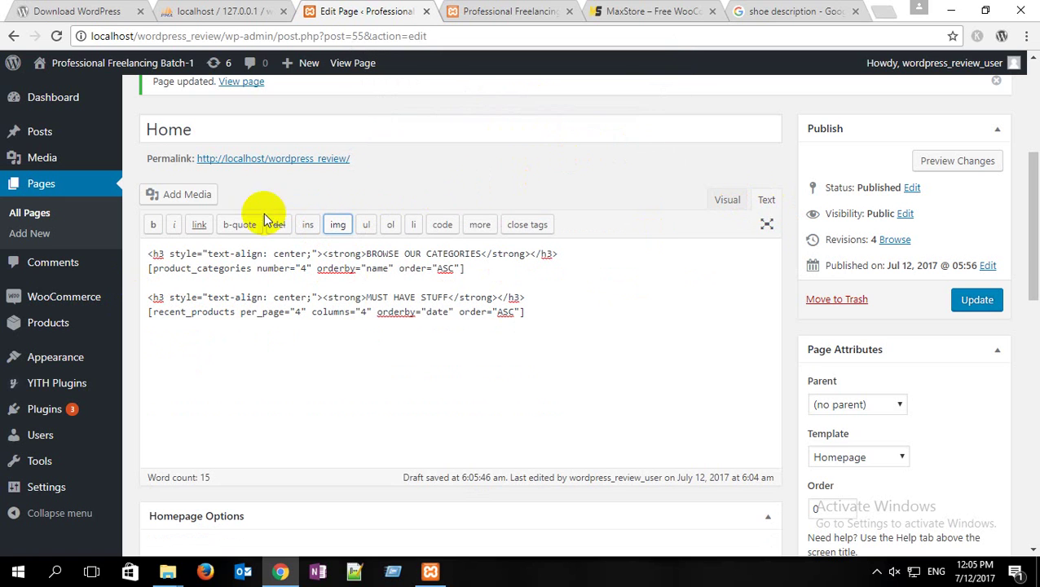
click(189, 196)
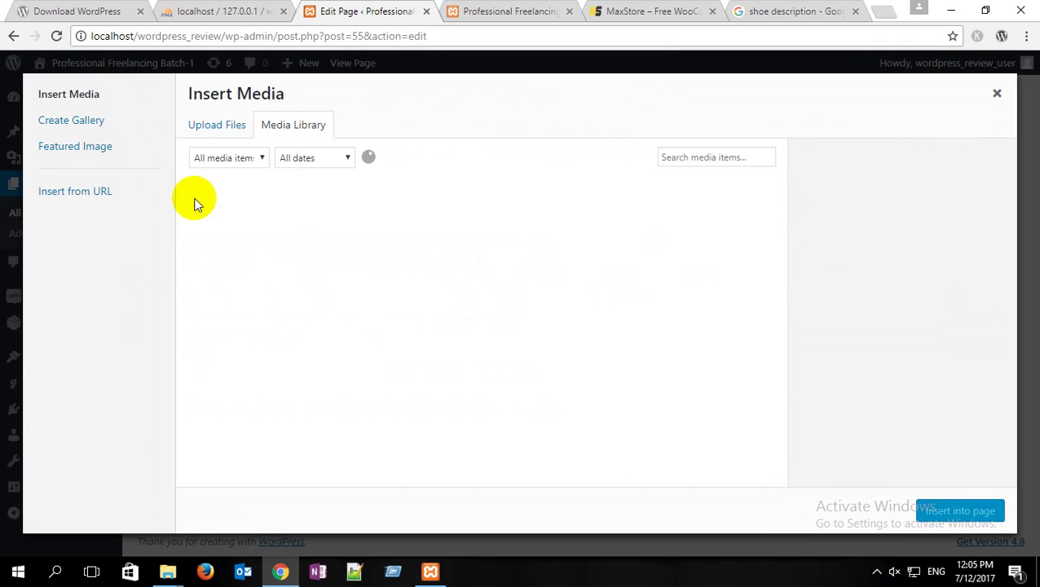
click(220, 355)
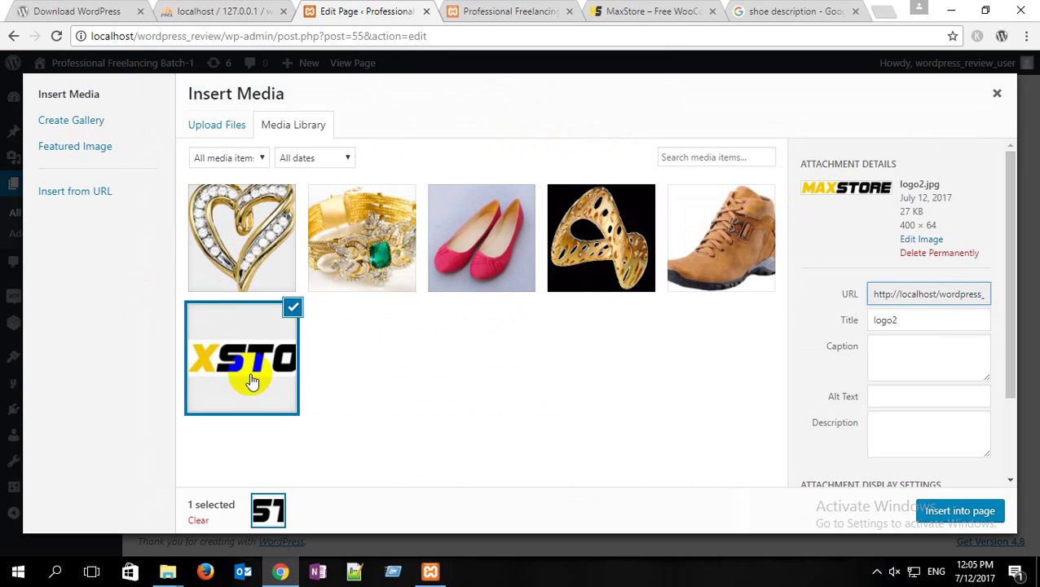
click(960, 511)
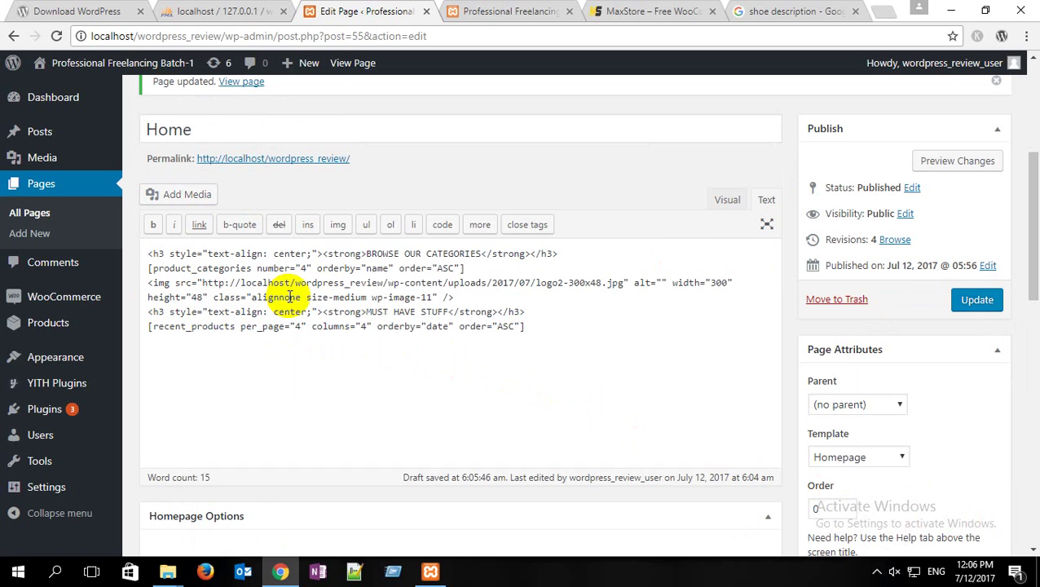
click(977, 301)
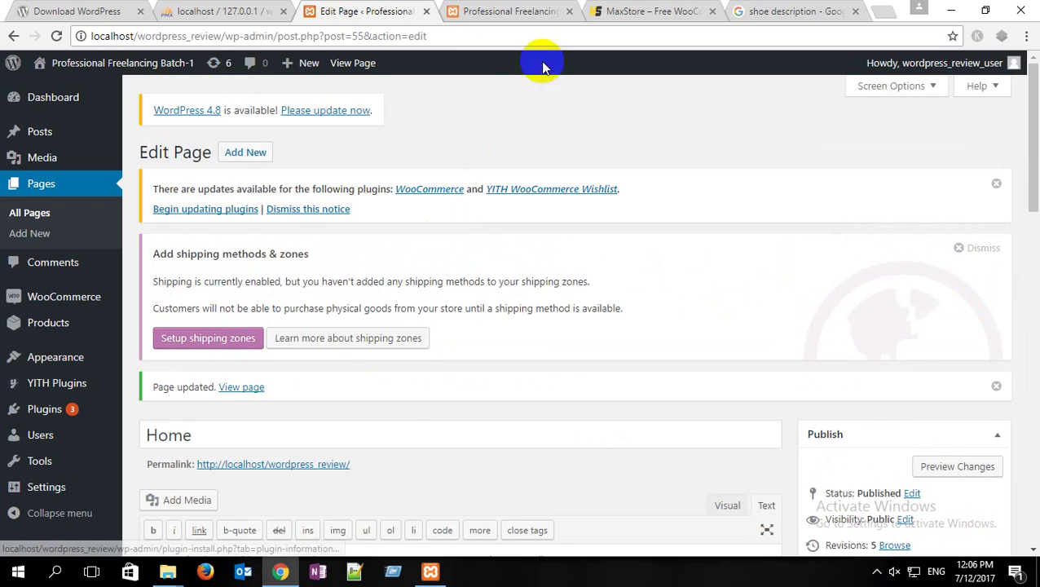
Step: Reload the live home page to check the logo above MUST HAVE STUFF, then reopen the demo
click(501, 11)
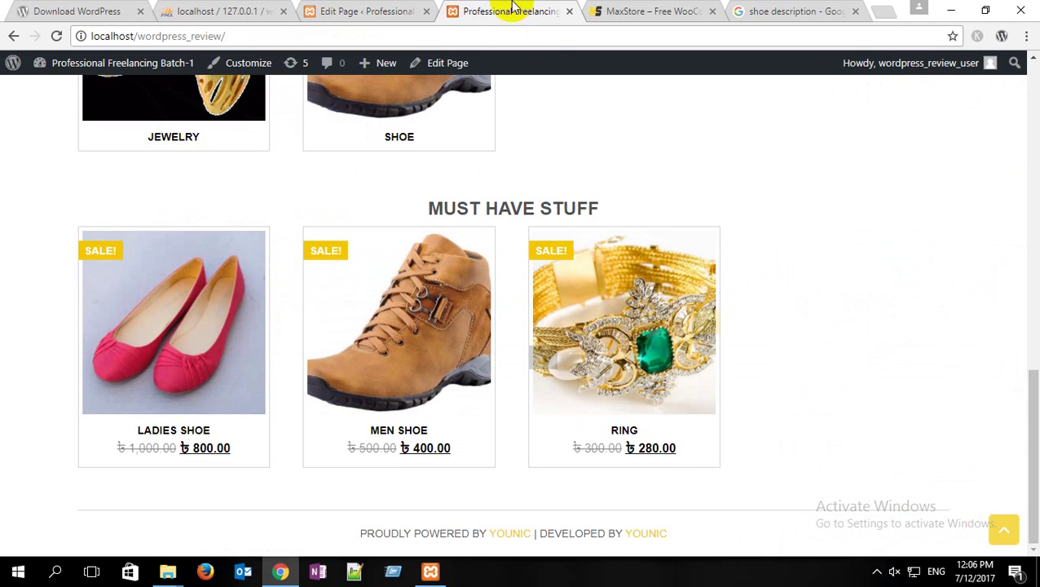
click(56, 36)
scroll(237, 240, up, 1)
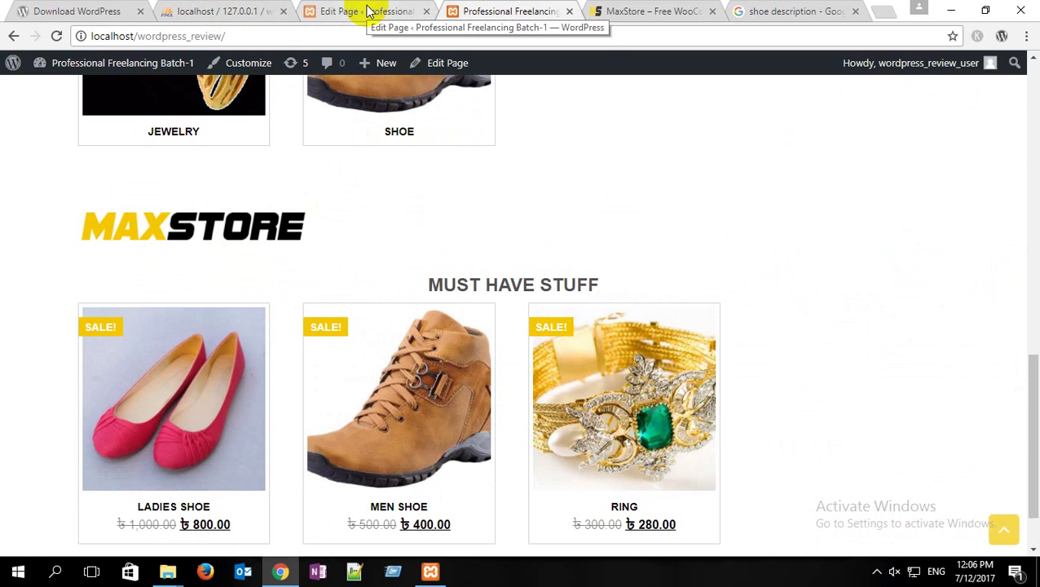
click(367, 12)
scroll(470, 295, down, 5)
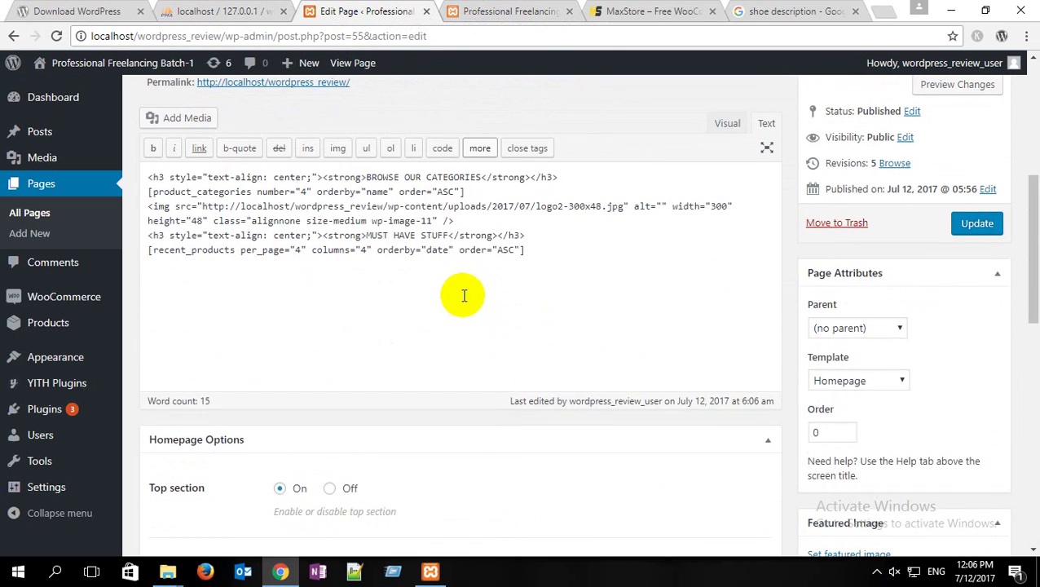
click(650, 11)
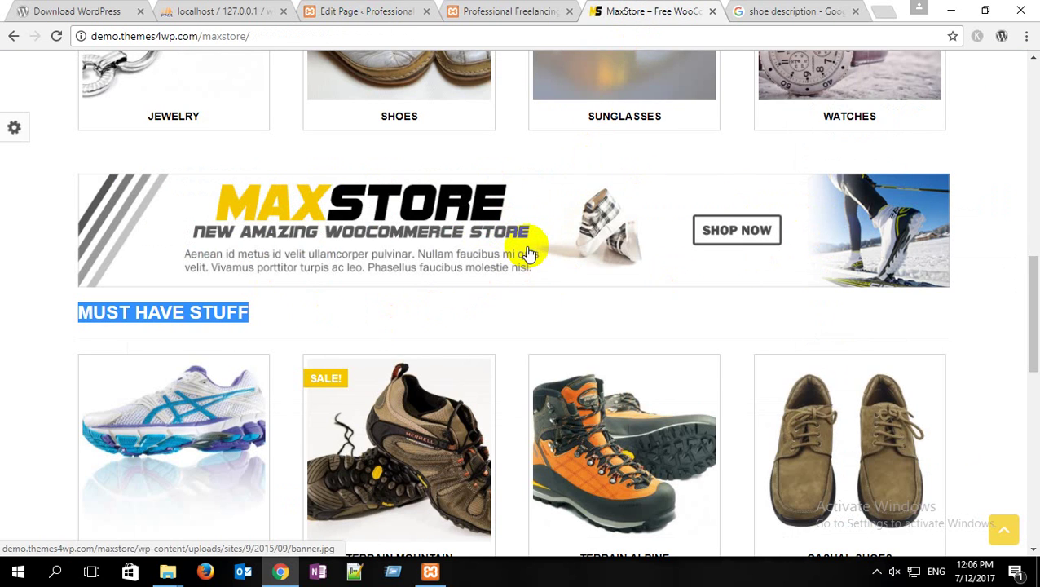
Step: Inspect the demo banner in DevTools, confirming banner.jpg is 1170×153, then return to the Home page editor
right_click(522, 194)
click(553, 407)
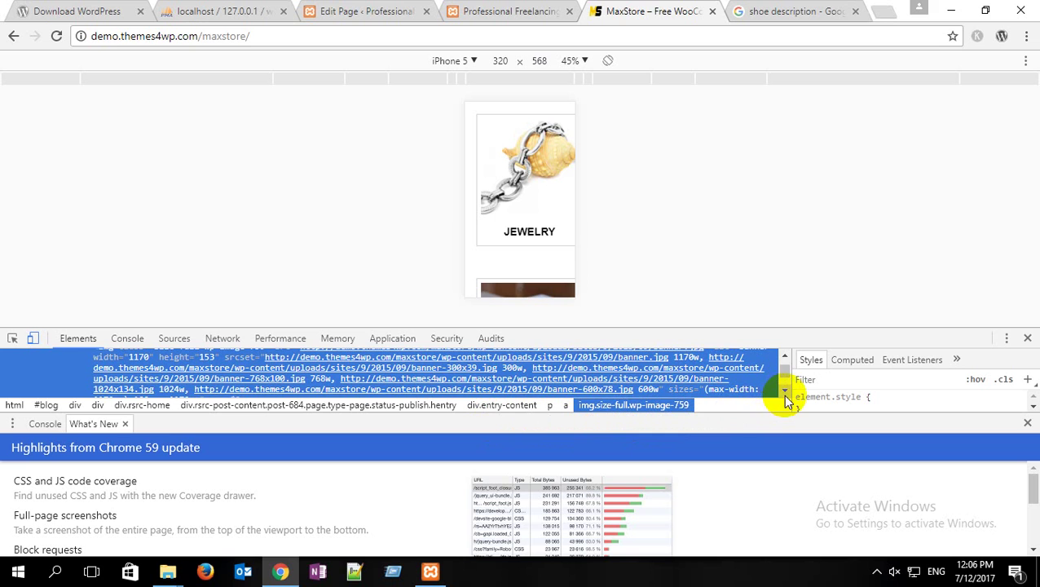
click(787, 359)
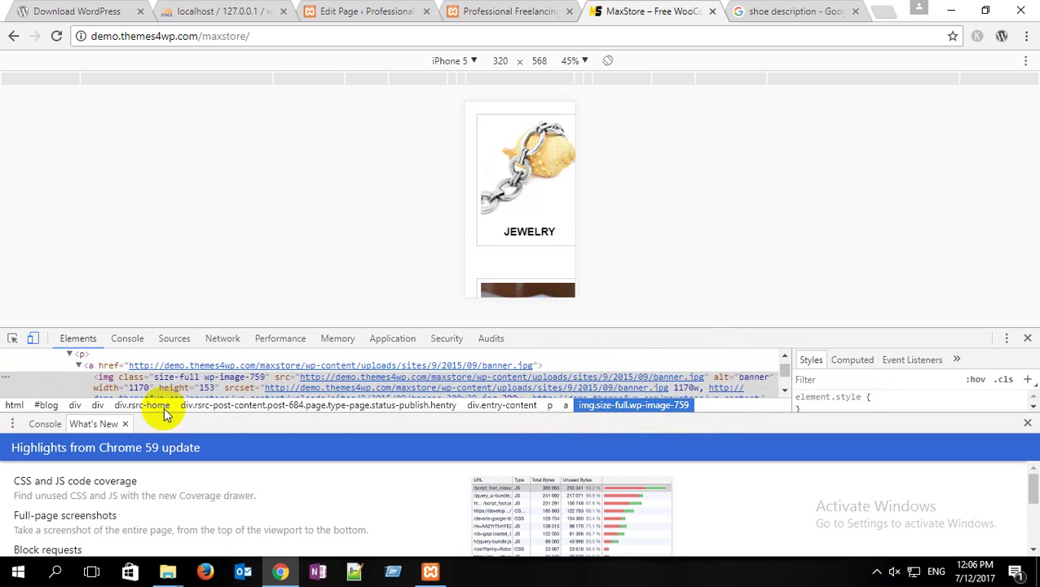
mouse_move(140, 389)
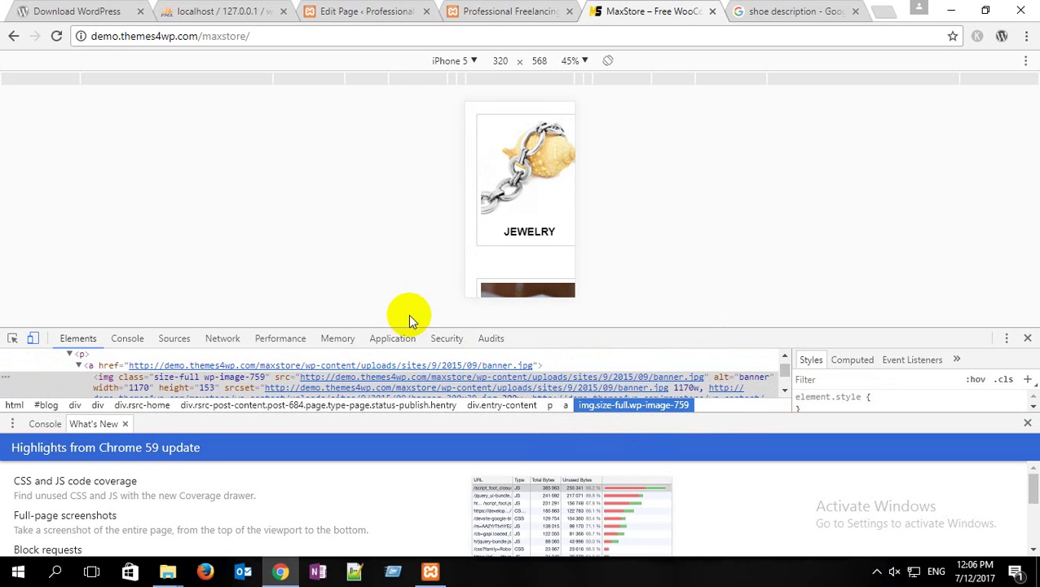
click(1029, 339)
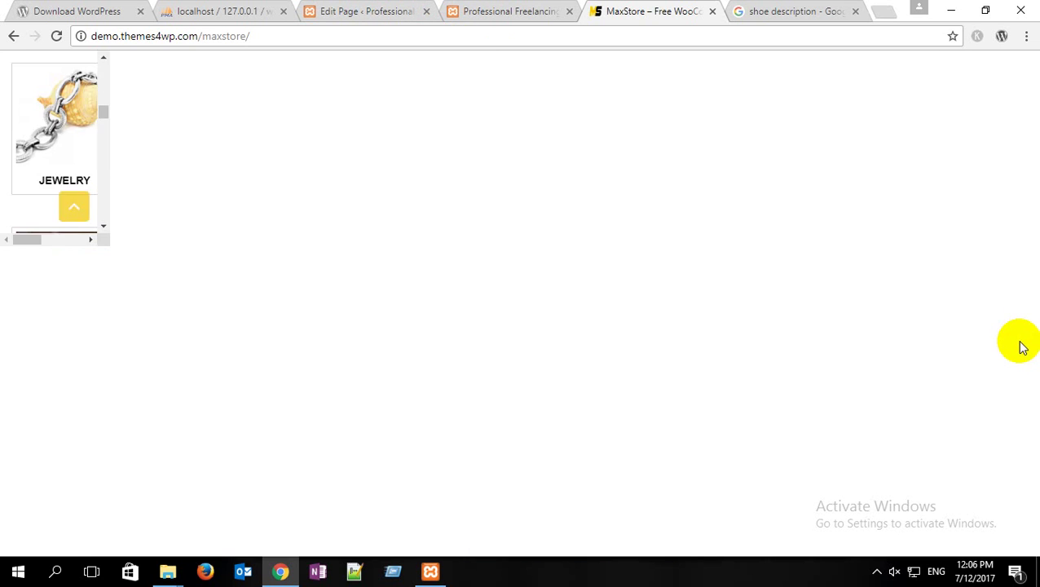
click(469, 10)
click(366, 10)
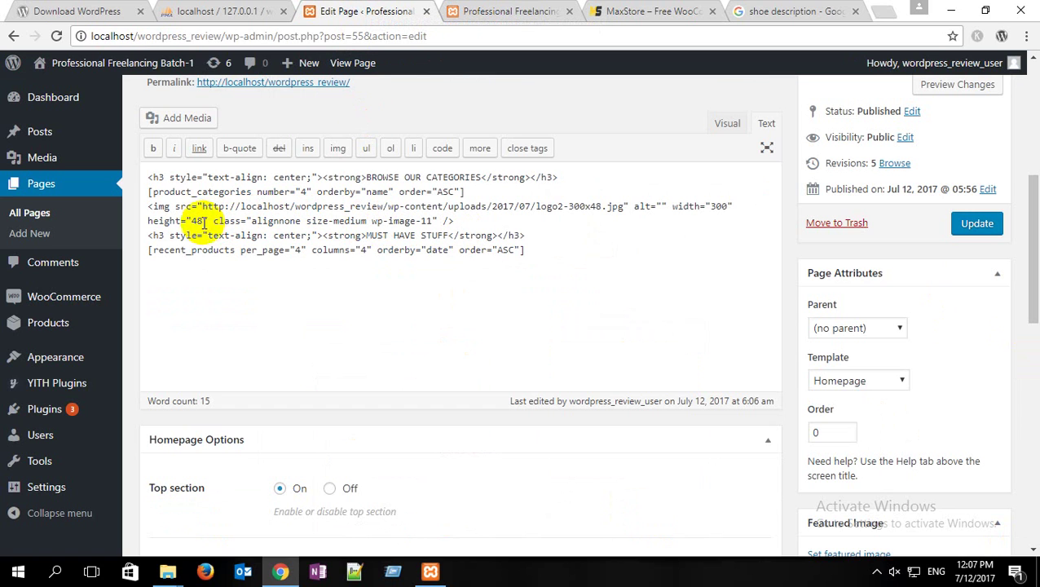
Step: Set the logo img to width 1170 and height 153 and update the Home page
click(724, 209)
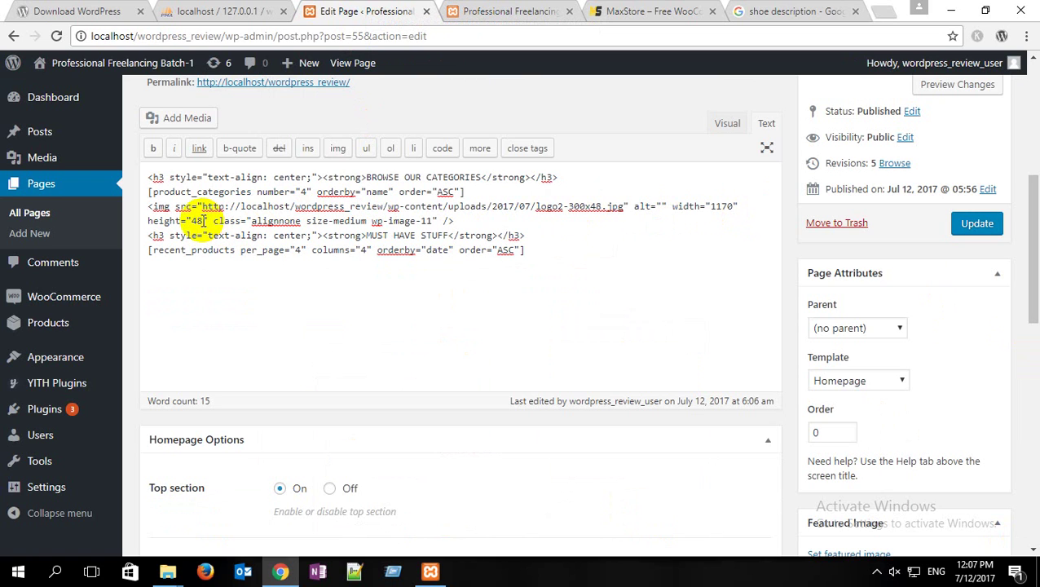
key(BackSpace)
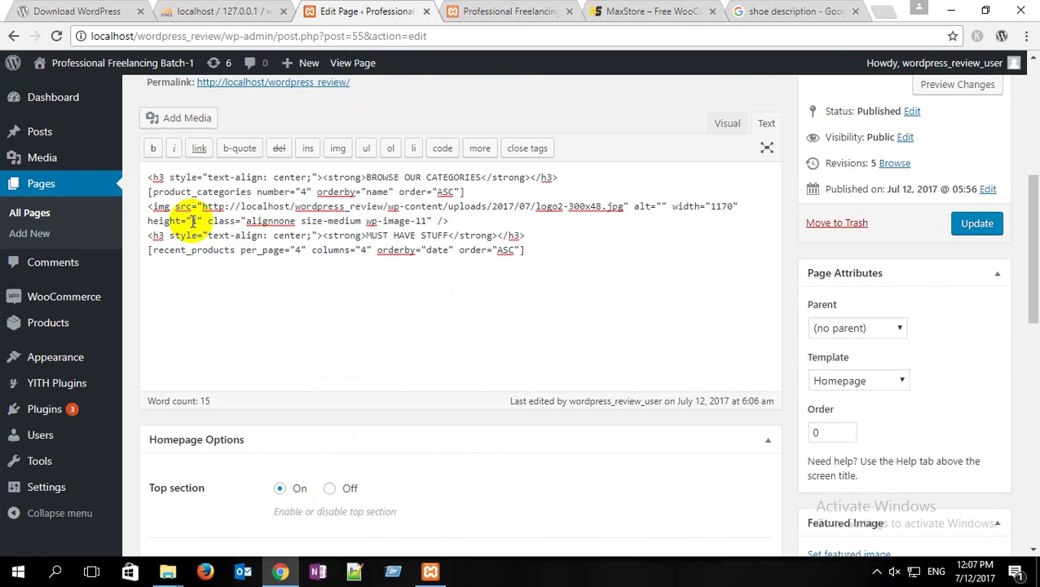
text(153)
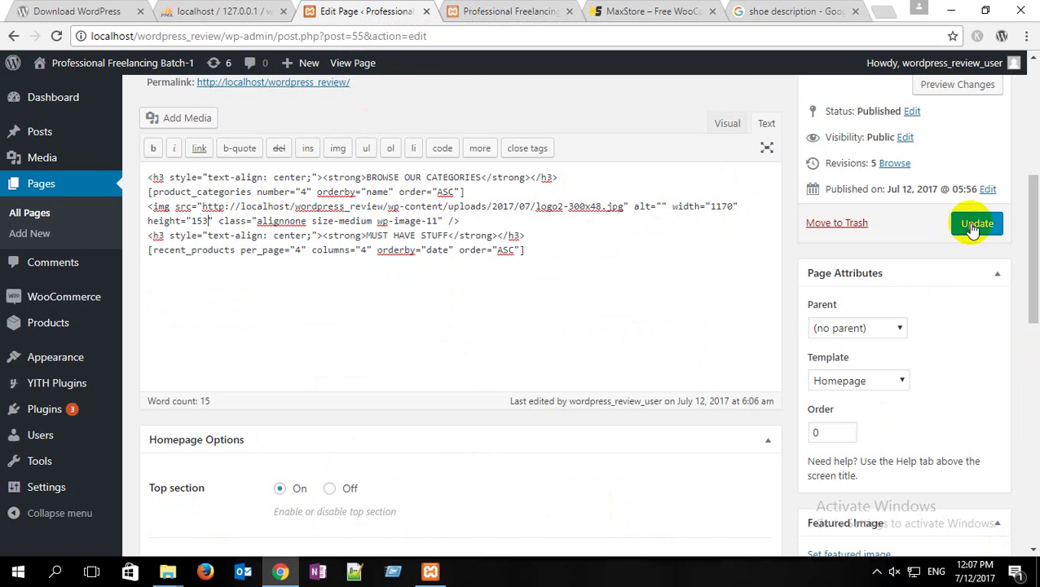
click(974, 223)
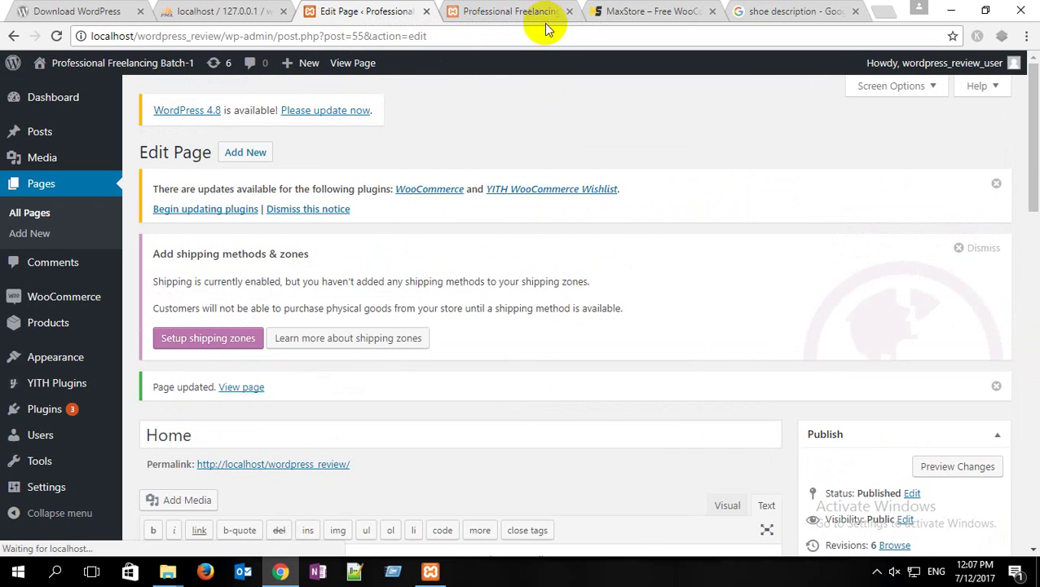
Step: Reload the live home page to check the resized logo, then return to the editor
click(542, 15)
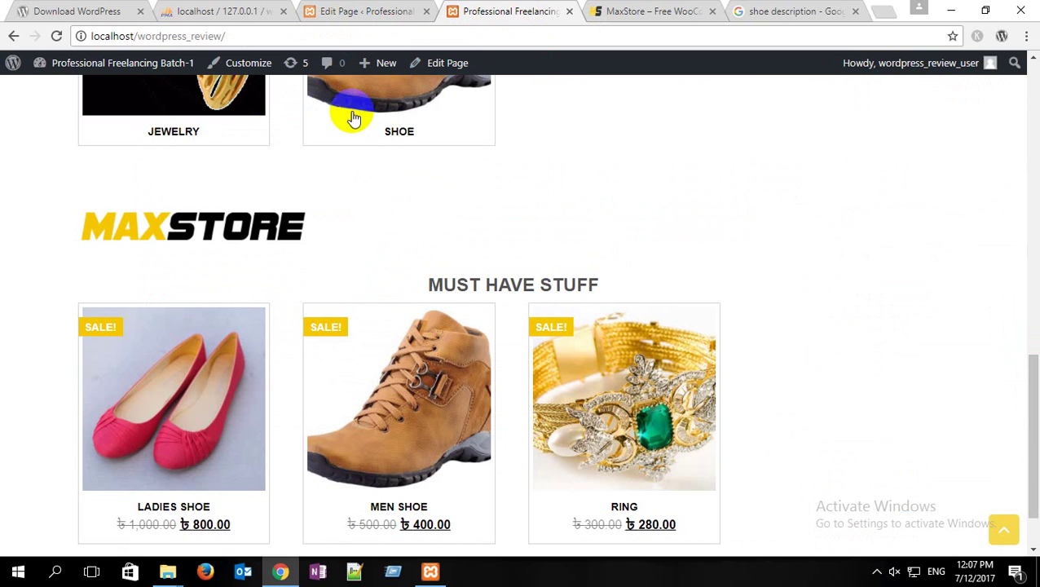
click(58, 36)
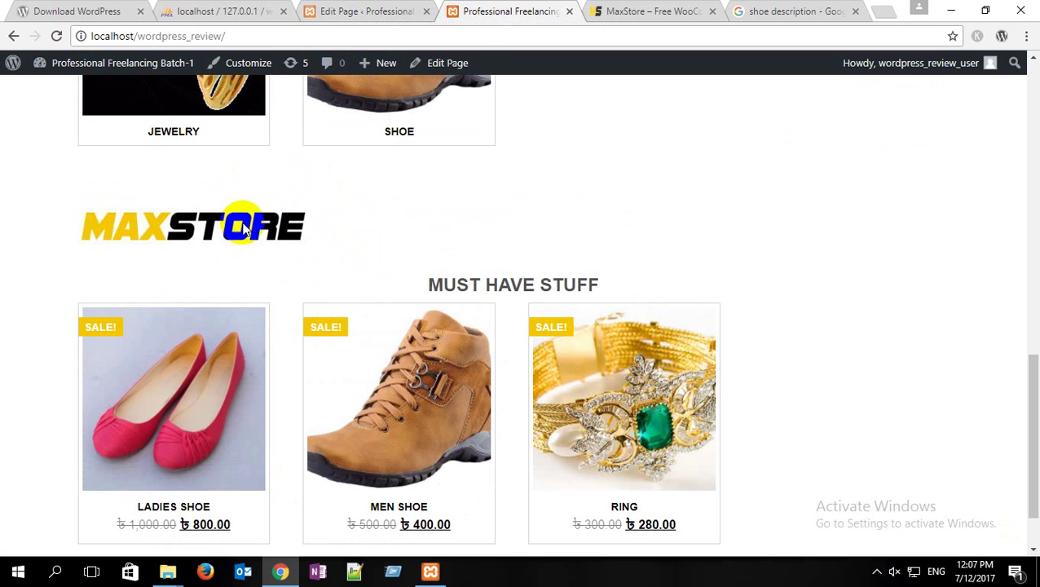
click(390, 11)
scroll(415, 228, down, 4)
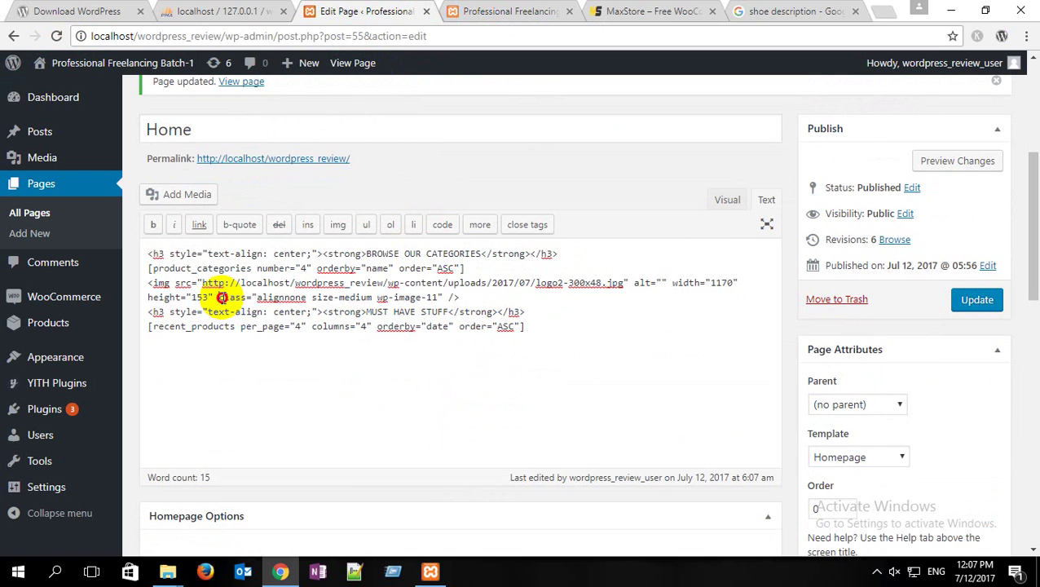
Step: Delete the logo's class="alignnone size-medium wp-image-11" attribute, update, and reload the live home page
drag(220, 298, 447, 299)
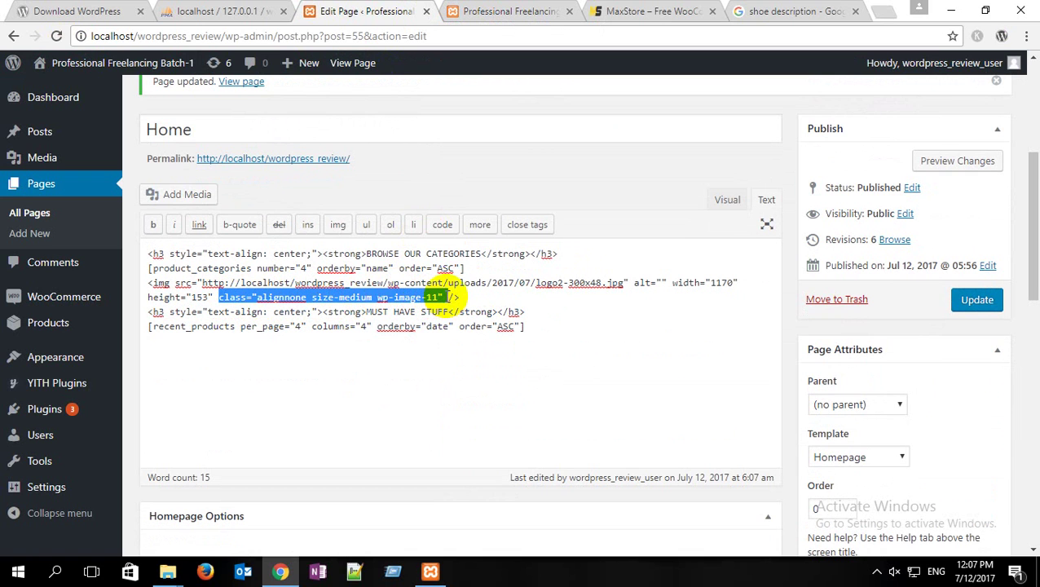
key(Delete)
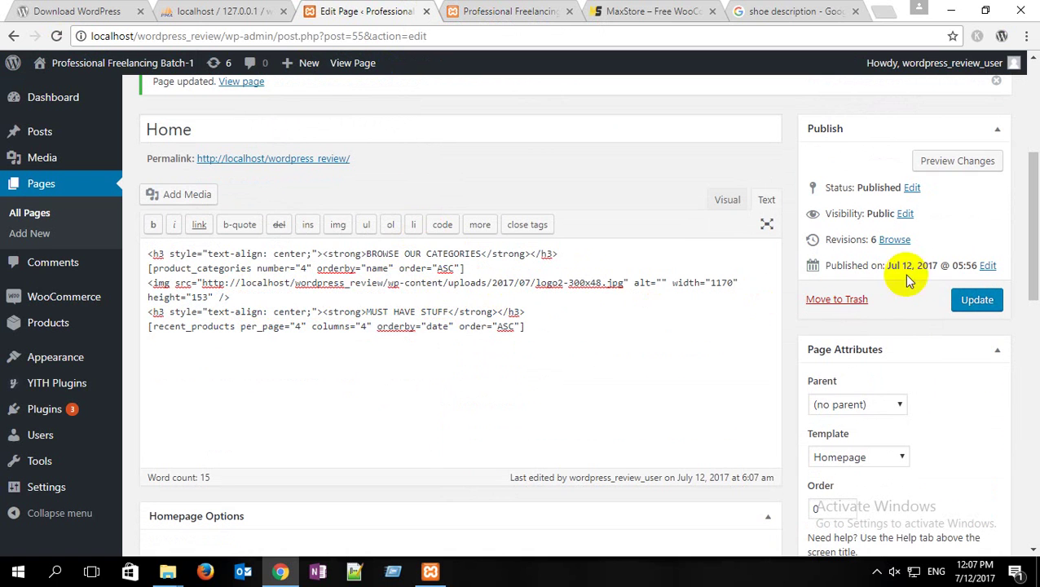
click(972, 299)
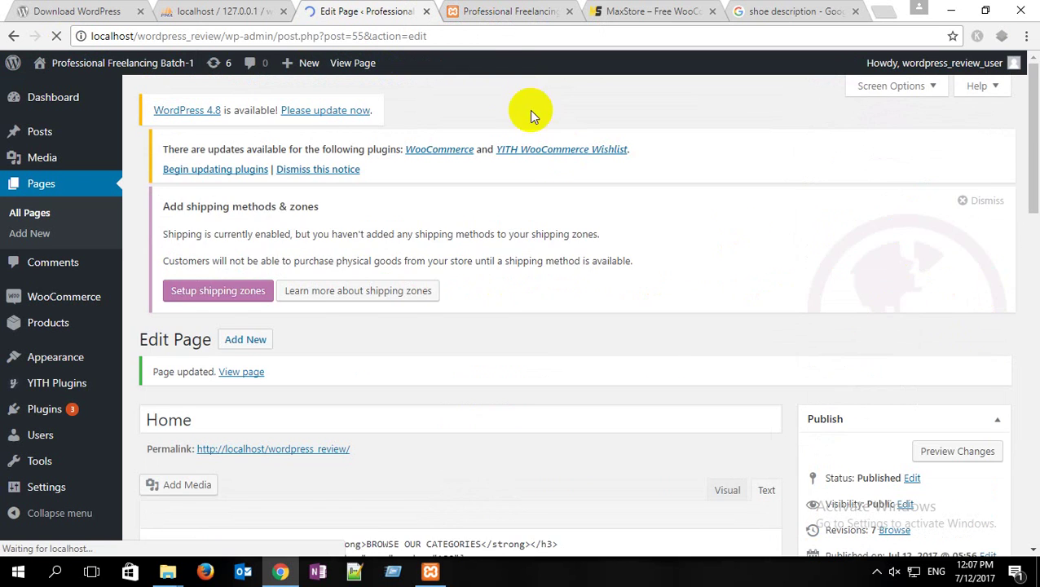
click(481, 11)
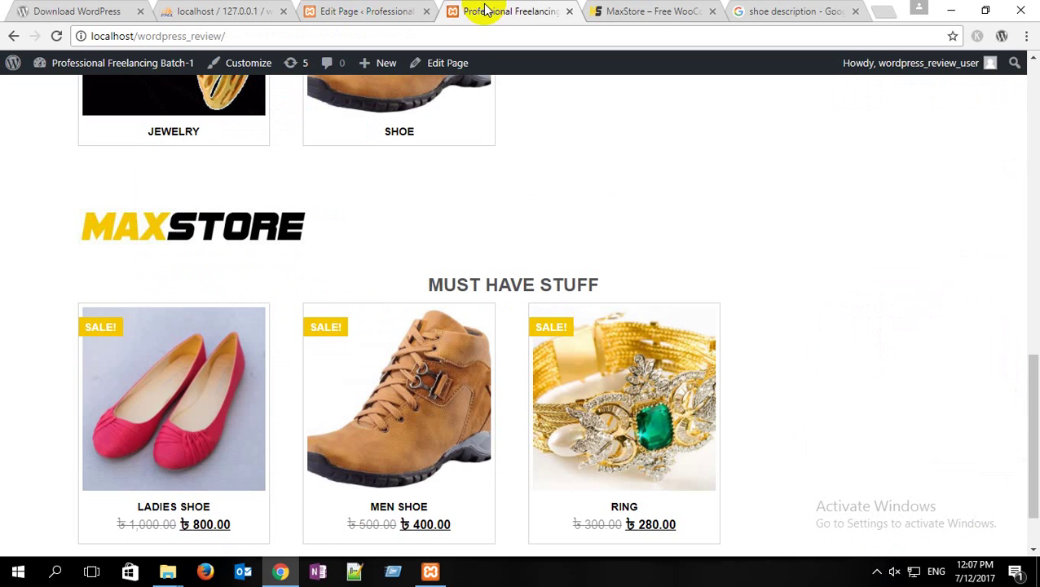
click(57, 36)
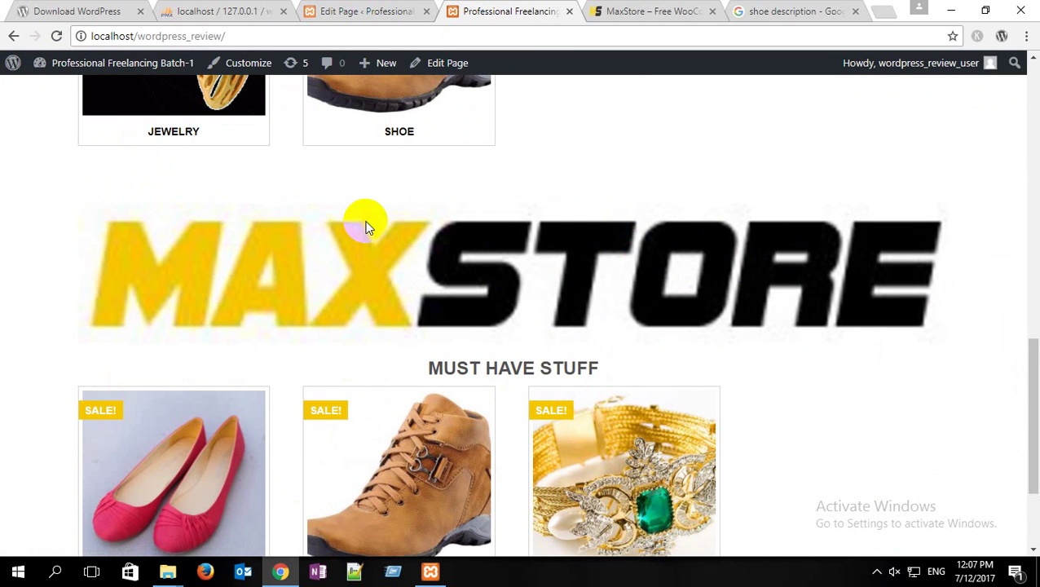
scroll(375, 224, up, 2)
scroll(385, 220, down, 2)
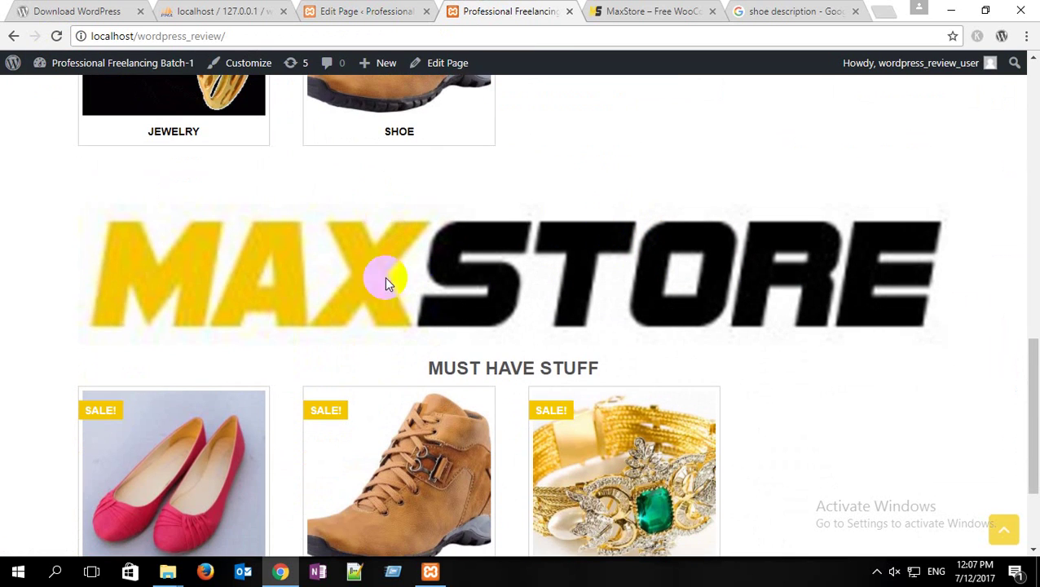
Step: Compare the live page's full-width MAXSTORE banner with the MaxStore demo
click(621, 10)
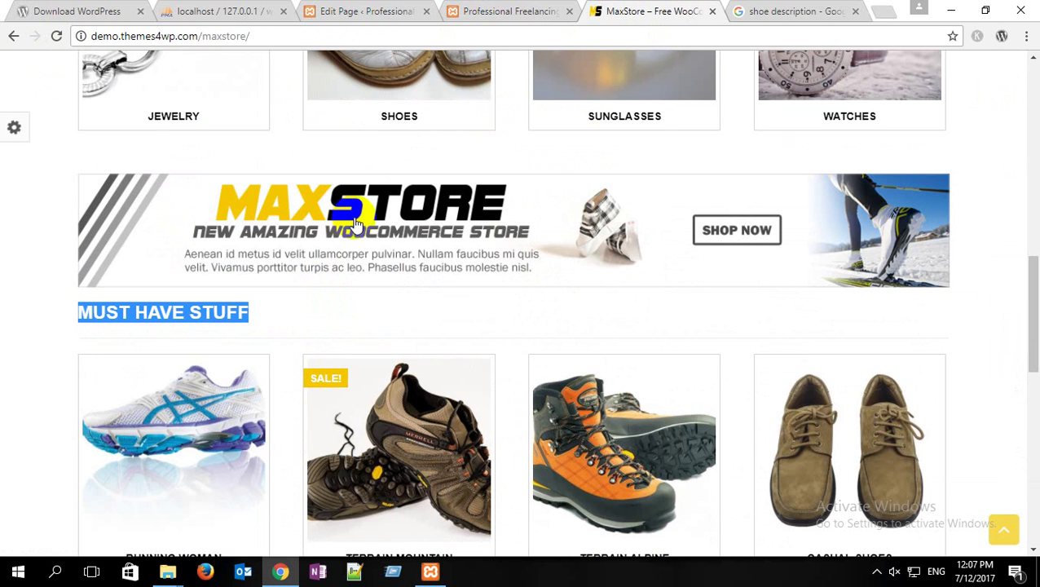
click(511, 9)
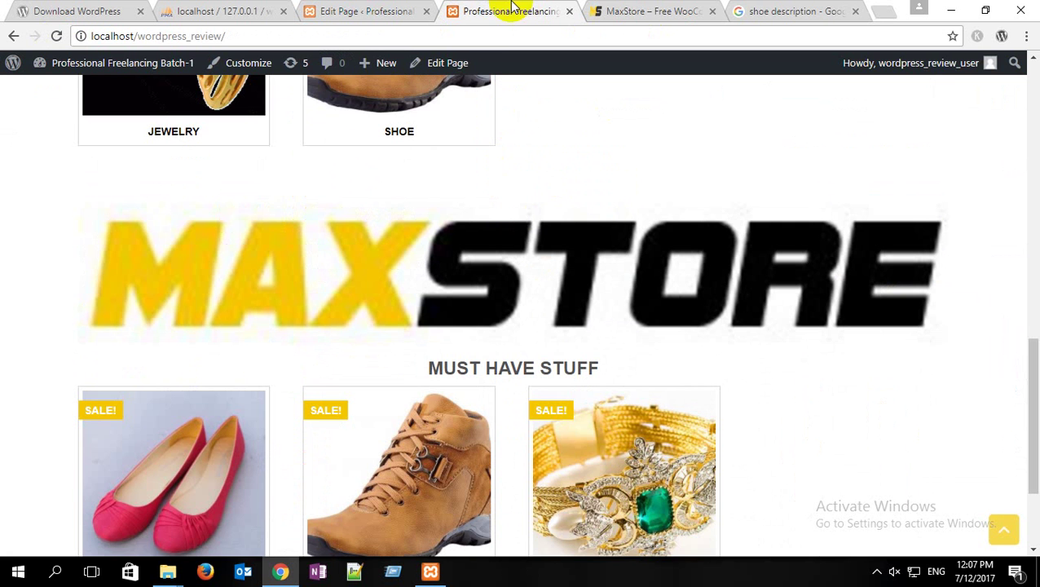
mouse_move(563, 417)
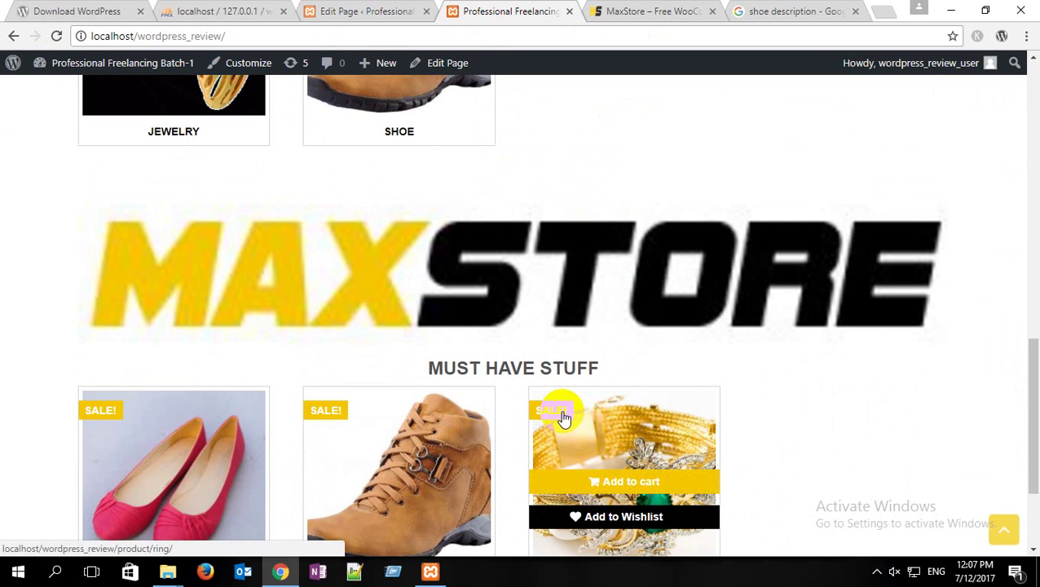
scroll(563, 417, down, 2)
scroll(558, 413, up, 5)
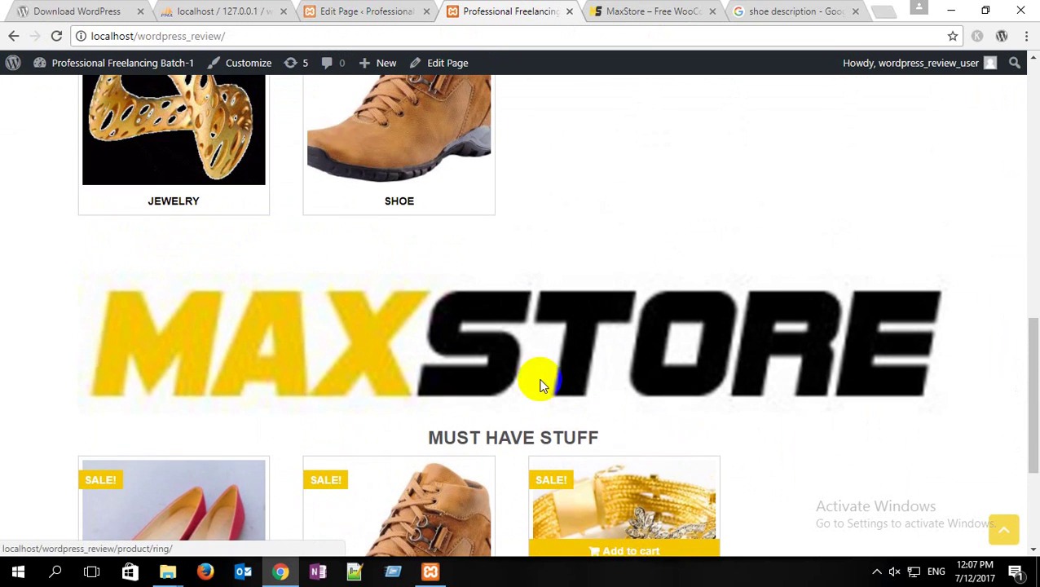
scroll(200, 308, down, 2)
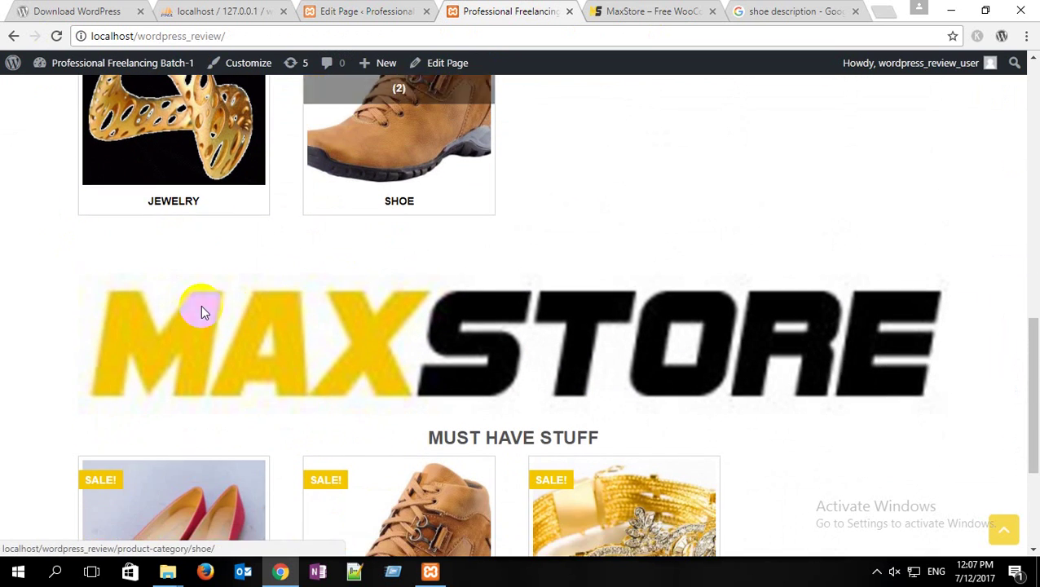
scroll(455, 356, down, 3)
mouse_move(628, 317)
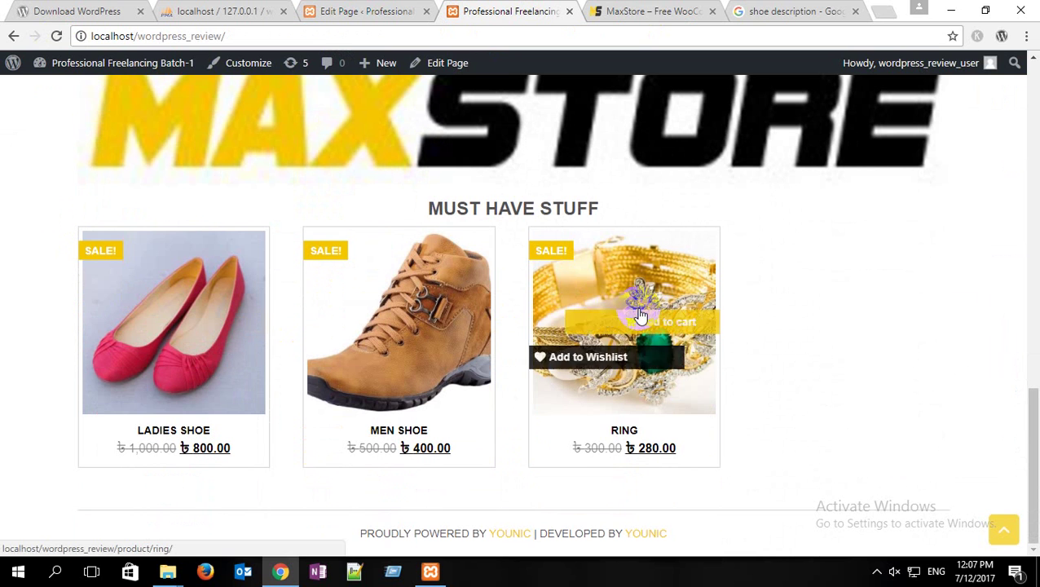
click(658, 9)
scroll(472, 114, up, 1)
scroll(473, 114, up, 3)
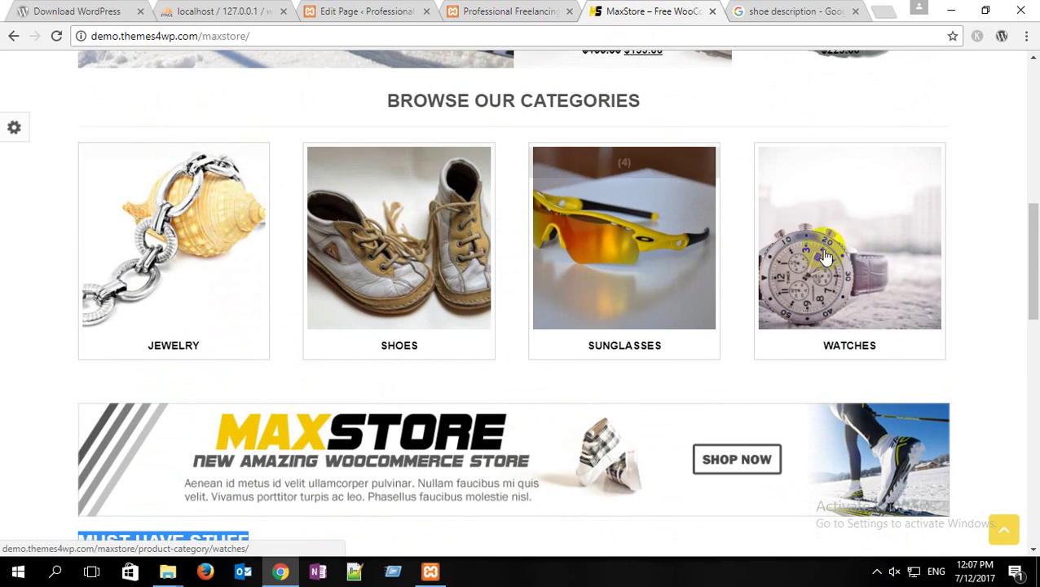
Step: Review the demo's footer Products, Product Categories, Tags and Categories widgets, then return to the editor
scroll(217, 234, down, 3)
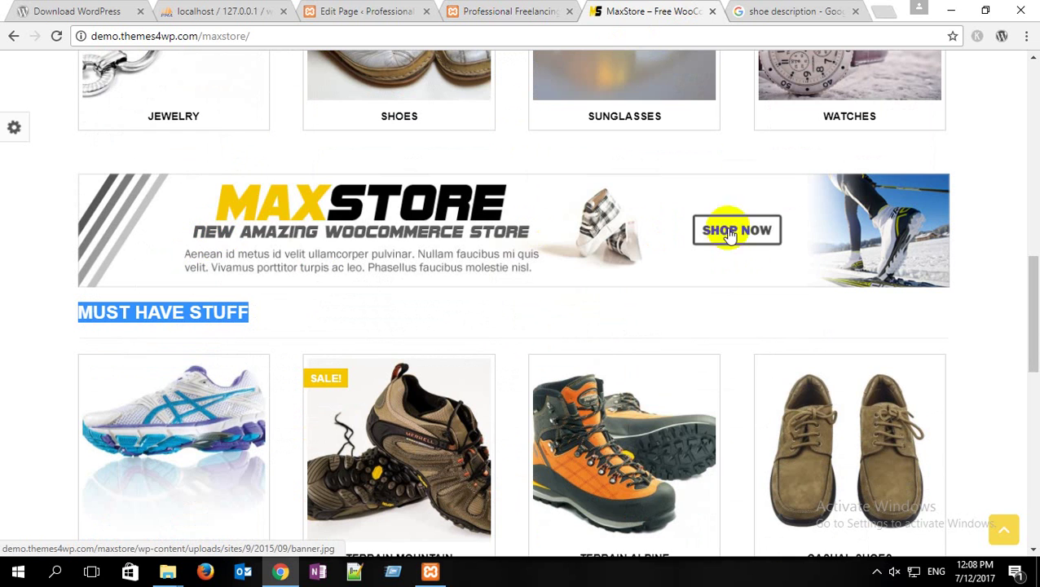
scroll(643, 252, down, 3)
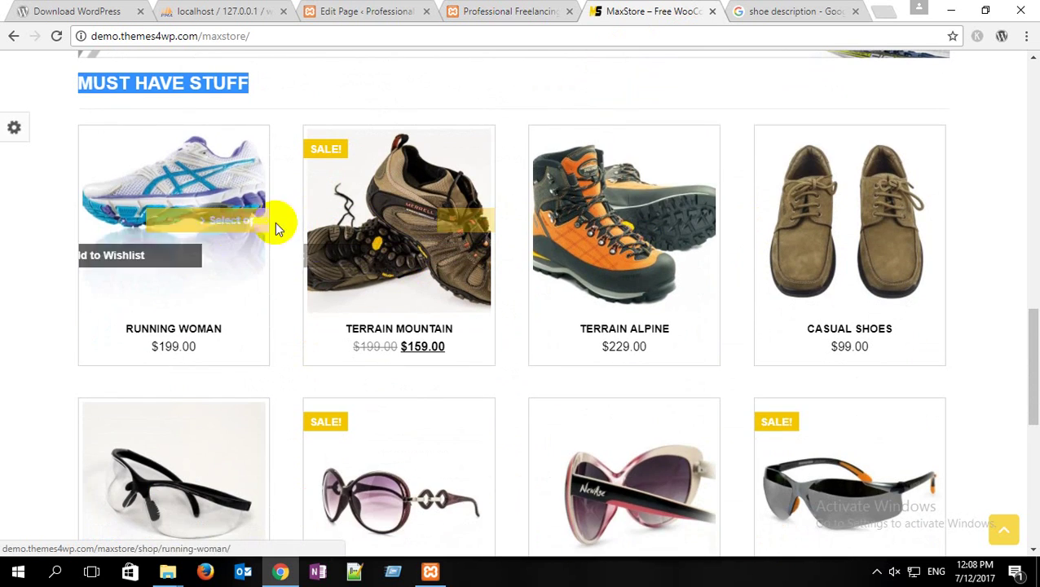
scroll(728, 293, down, 1)
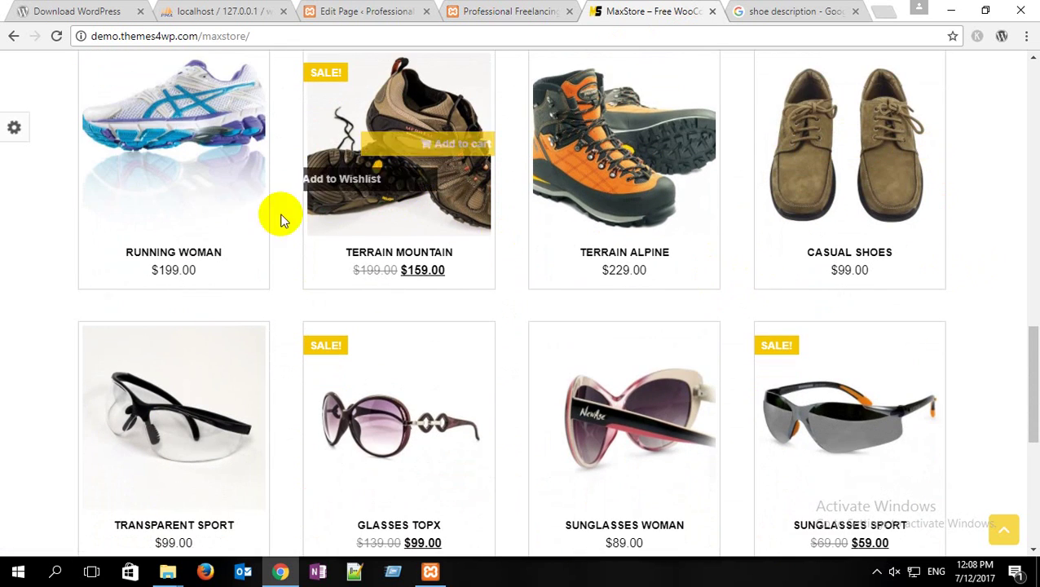
scroll(235, 226, down, 5)
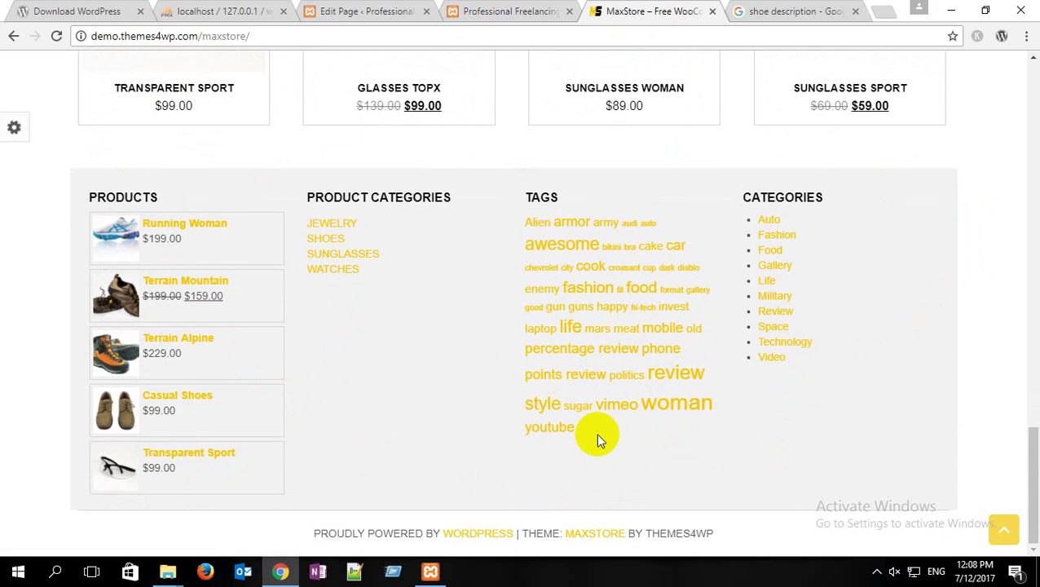
click(363, 10)
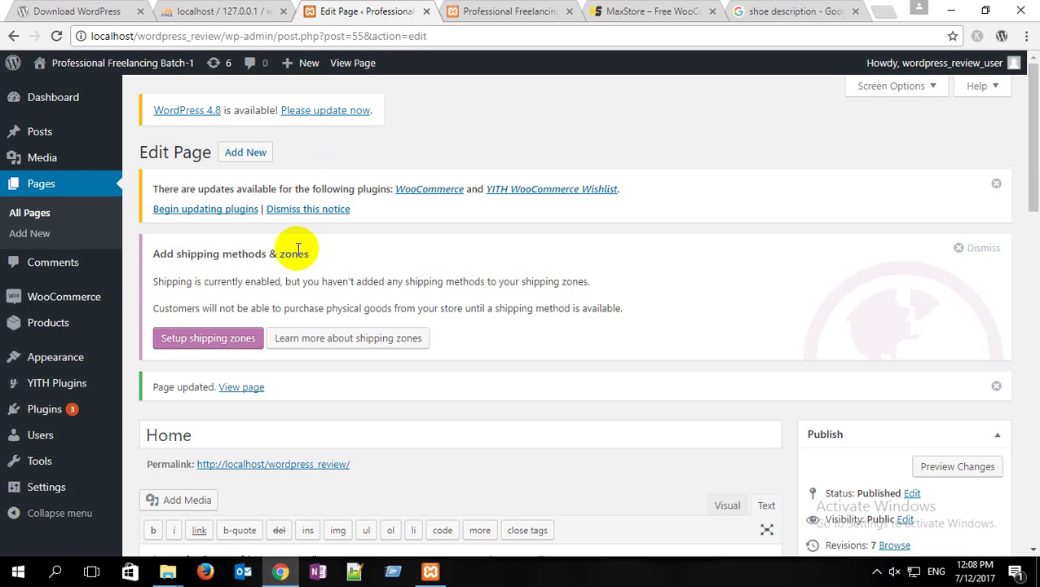
Step: Open Appearance > Widgets and expand the Footer Section widget area
mouse_move(71, 371)
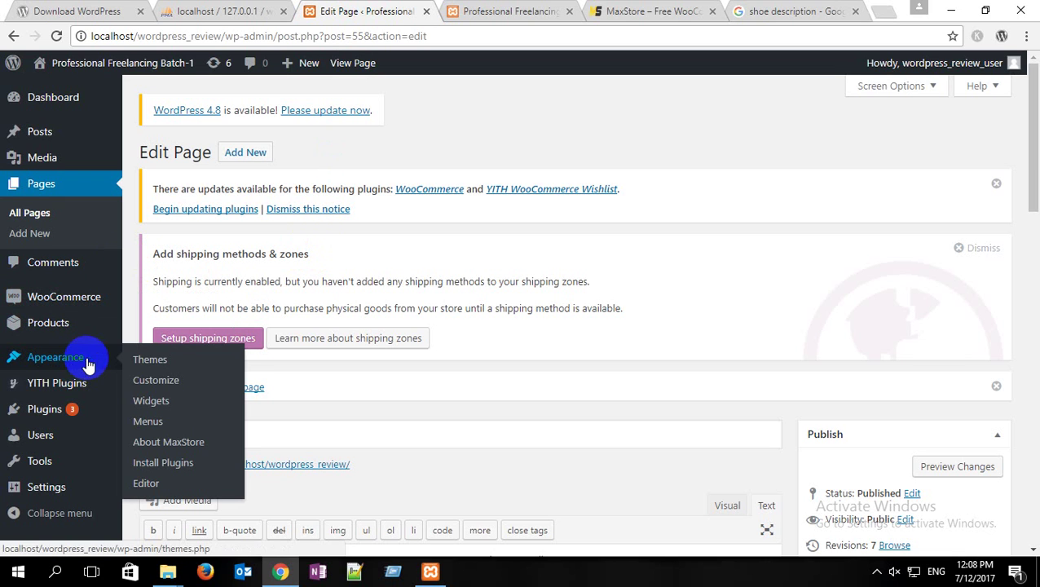
click(158, 404)
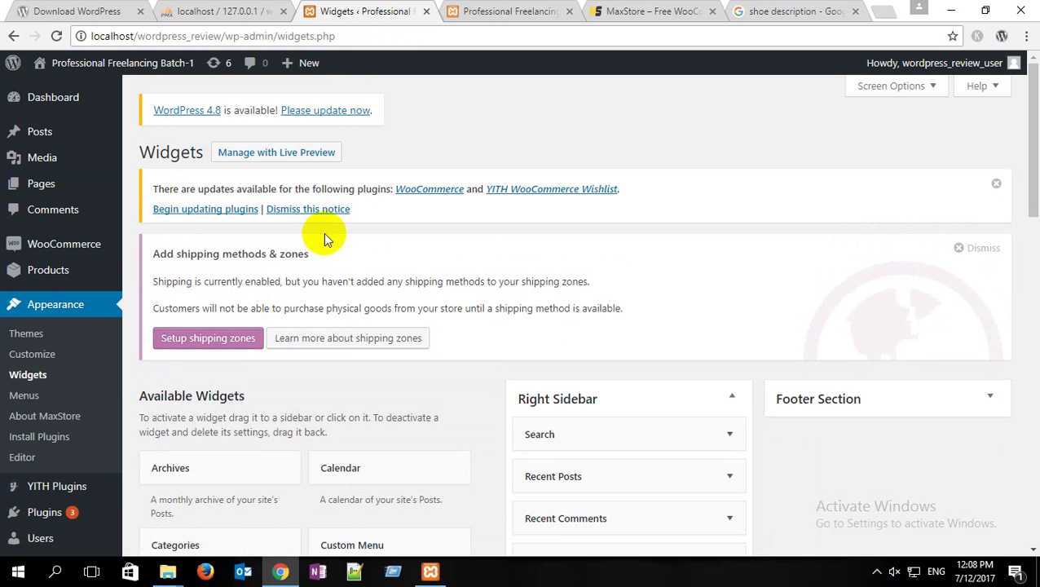
scroll(631, 243, down, 3)
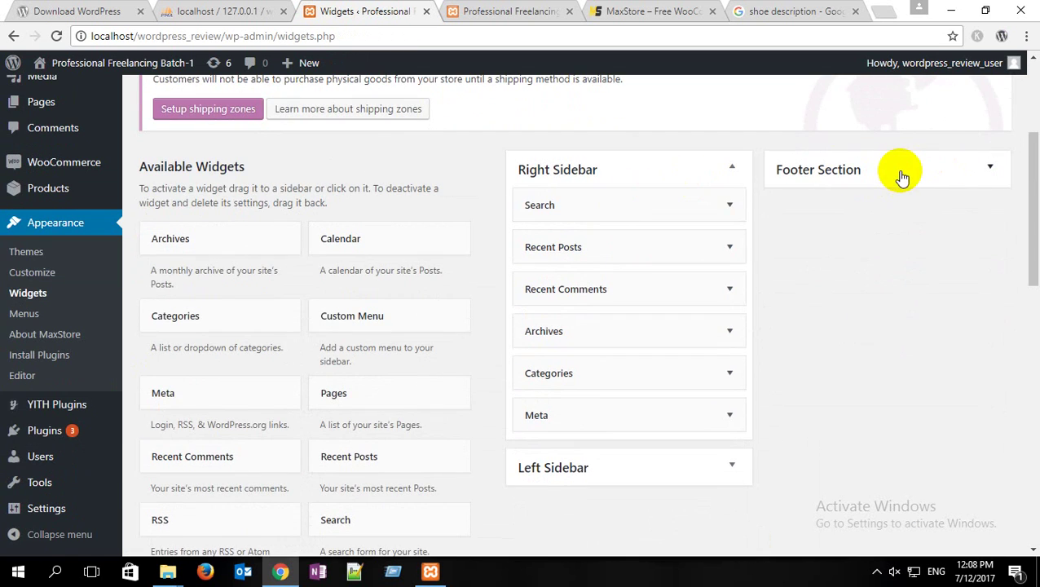
click(901, 178)
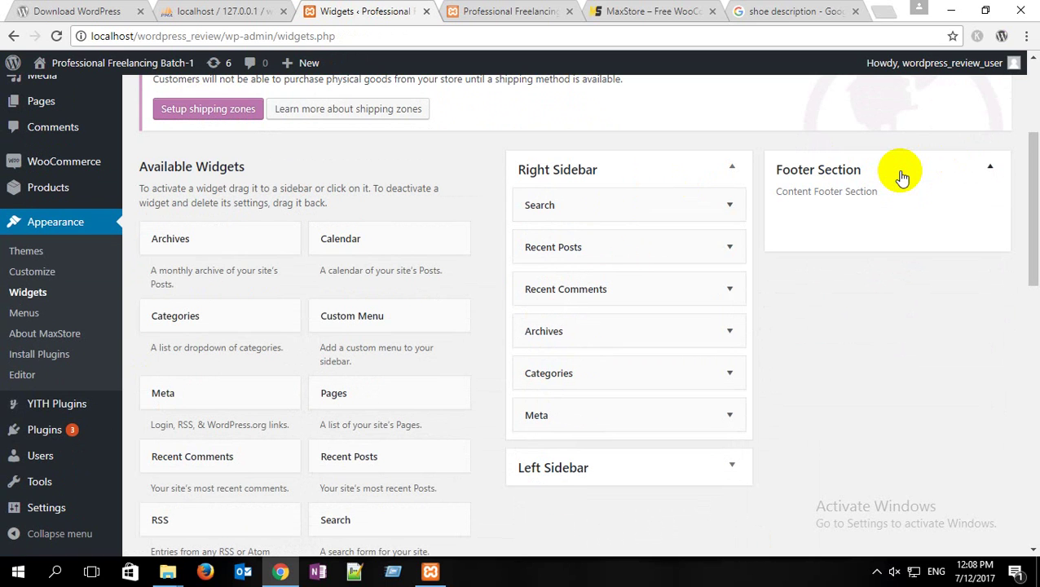
Step: Check the demo's footer widgets, then scroll Available Widgets down to the WooCommerce widgets
click(656, 11)
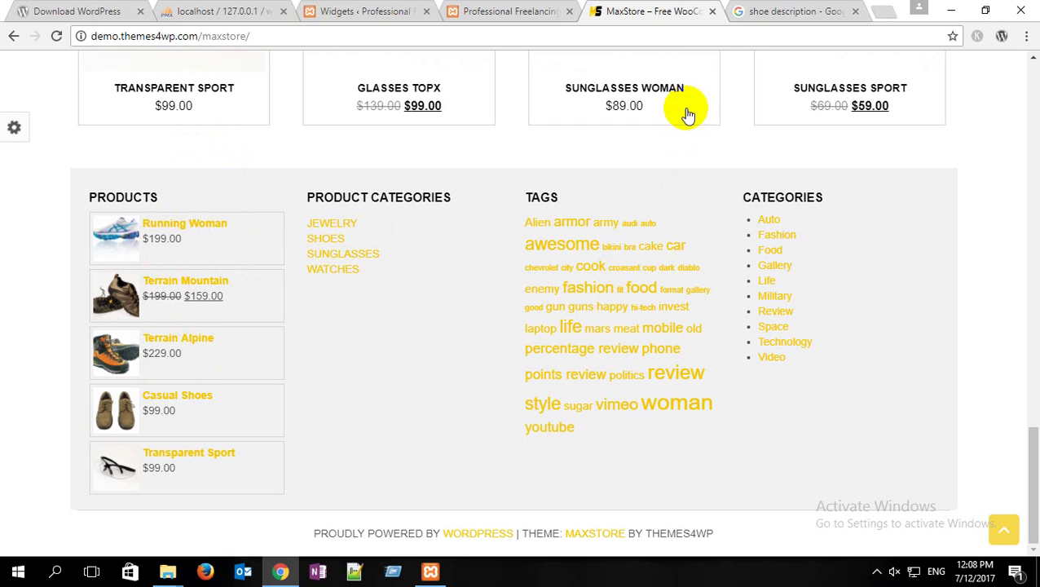
click(343, 11)
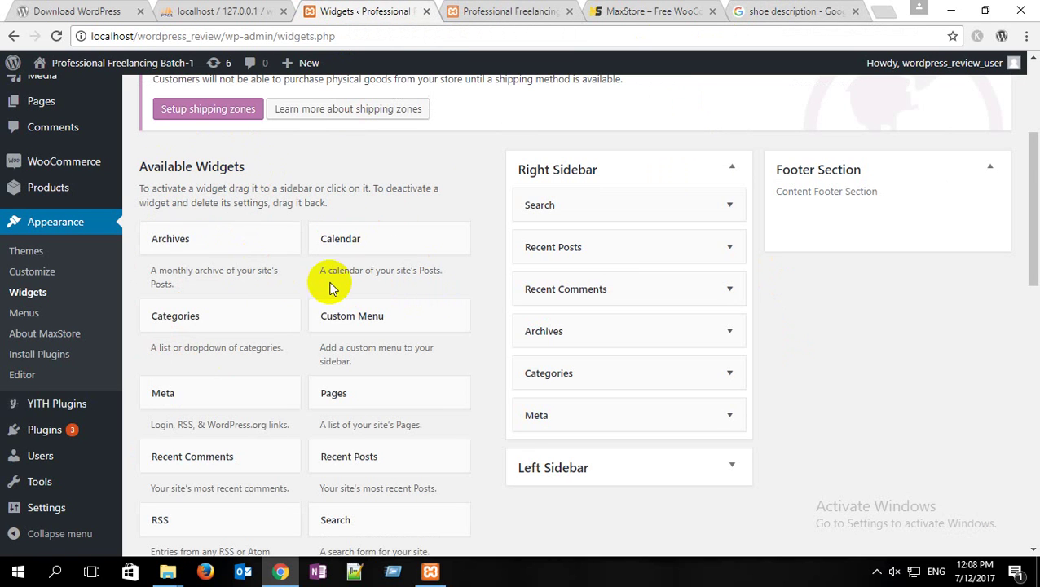
scroll(336, 286, down, 3)
scroll(336, 290, down, 3)
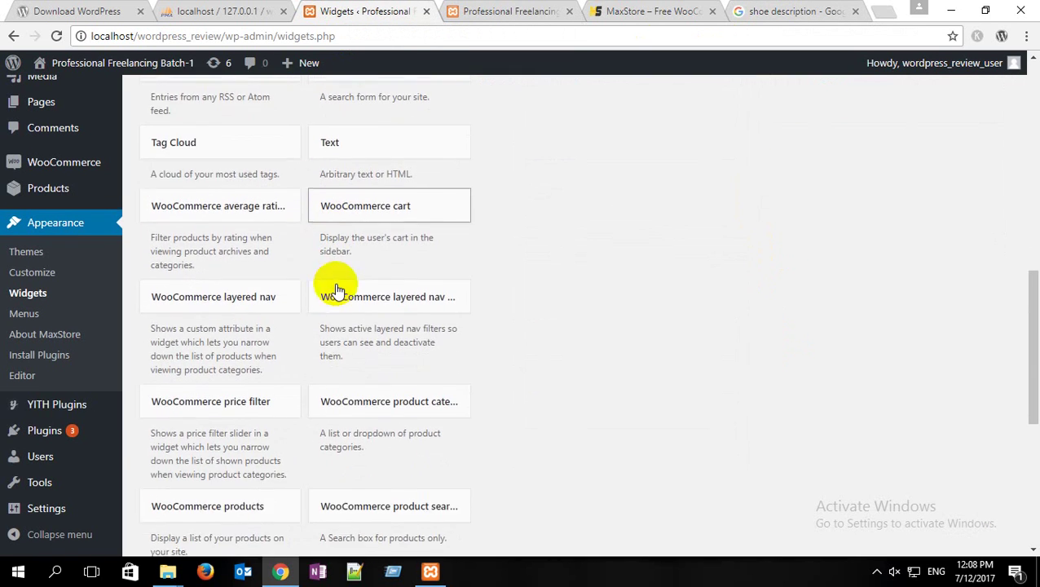
scroll(311, 285, down, 2)
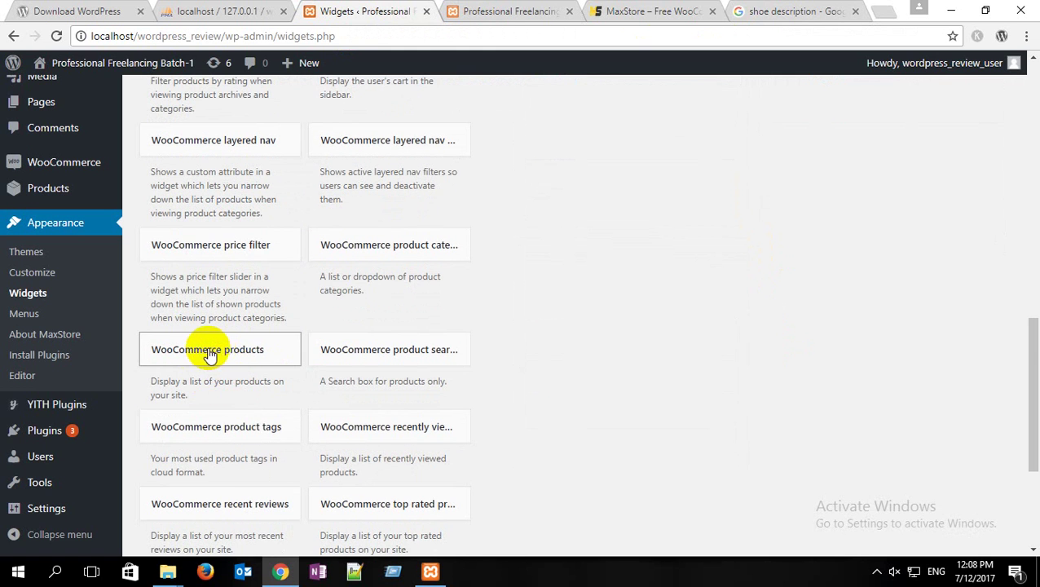
Step: Add a WooCommerce Products widget to the Footer Section set to 4 products and save it
drag(208, 353, 952, 318)
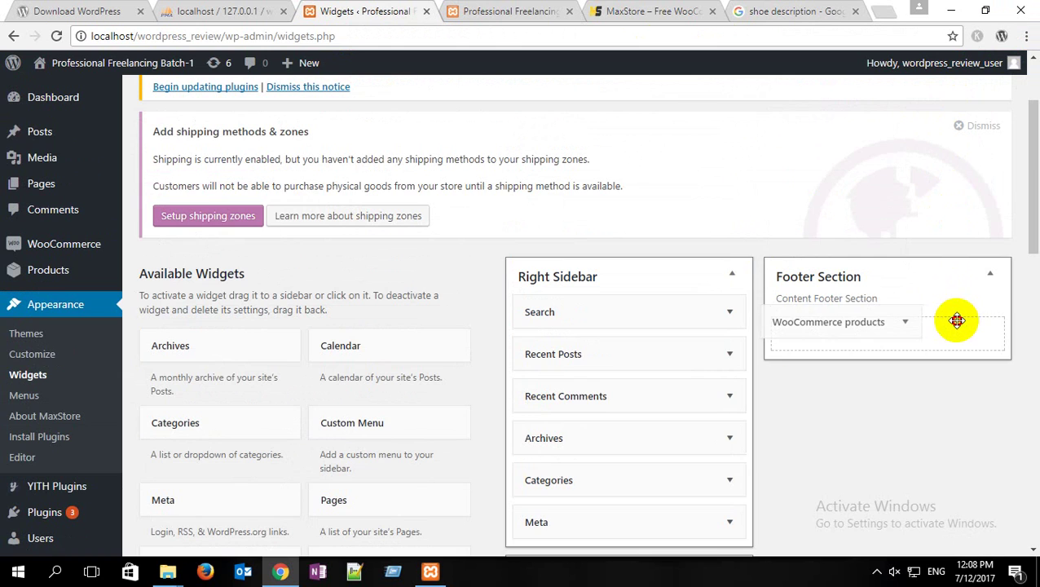
scroll(949, 318, down, 3)
double_click(823, 160)
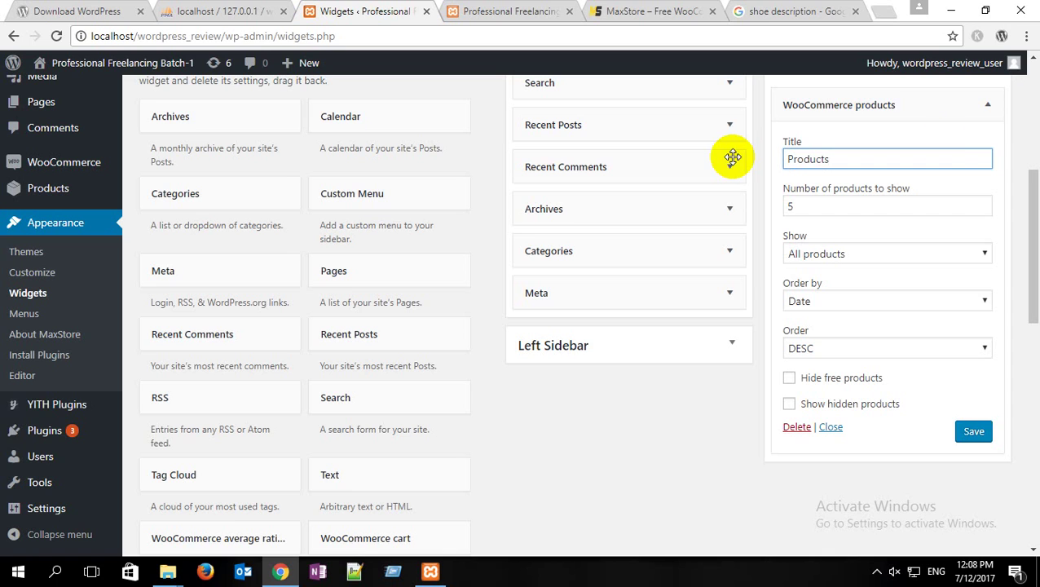
drag(815, 207, 785, 206)
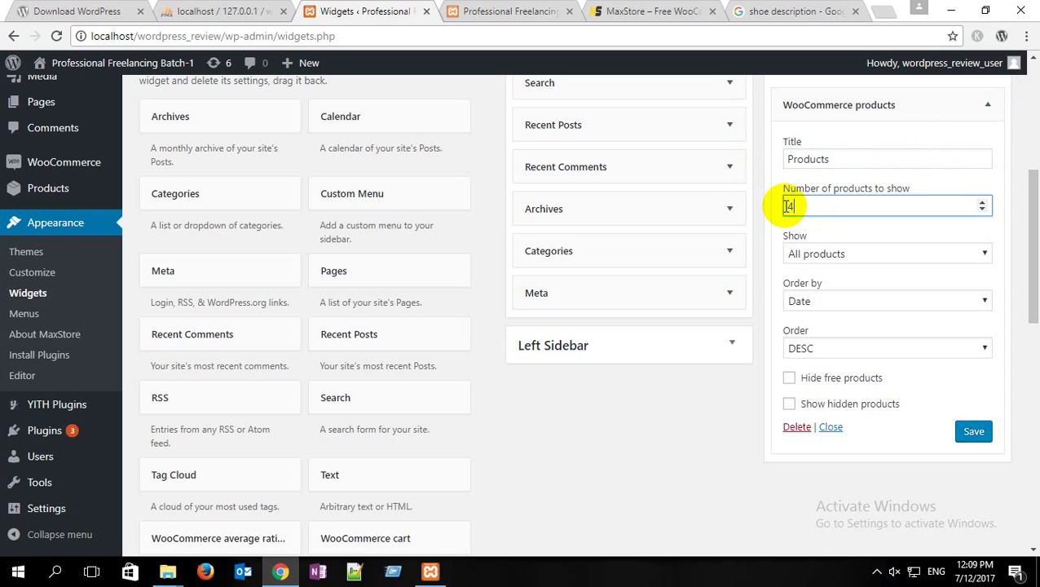
click(975, 432)
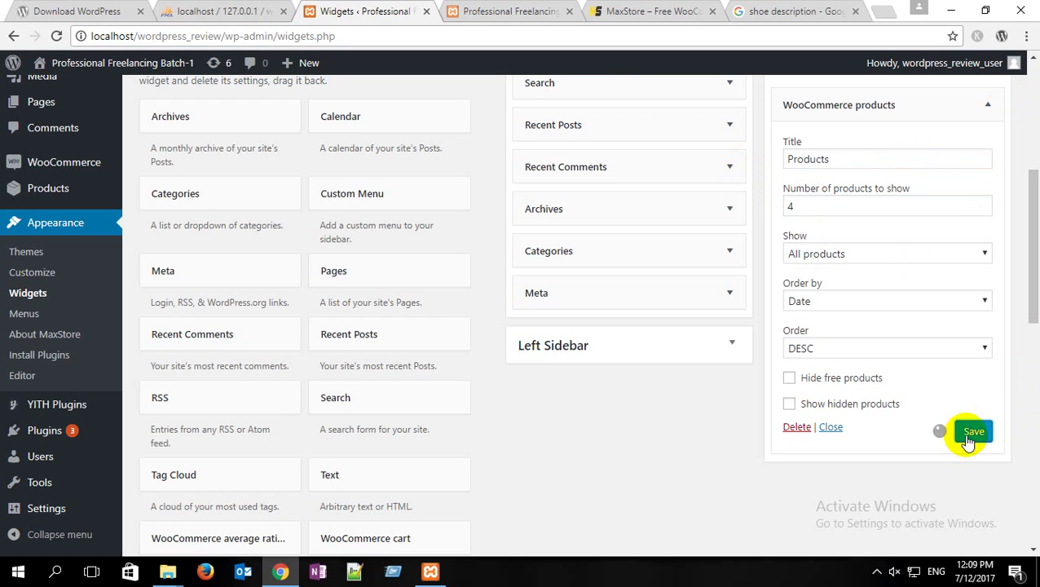
click(631, 11)
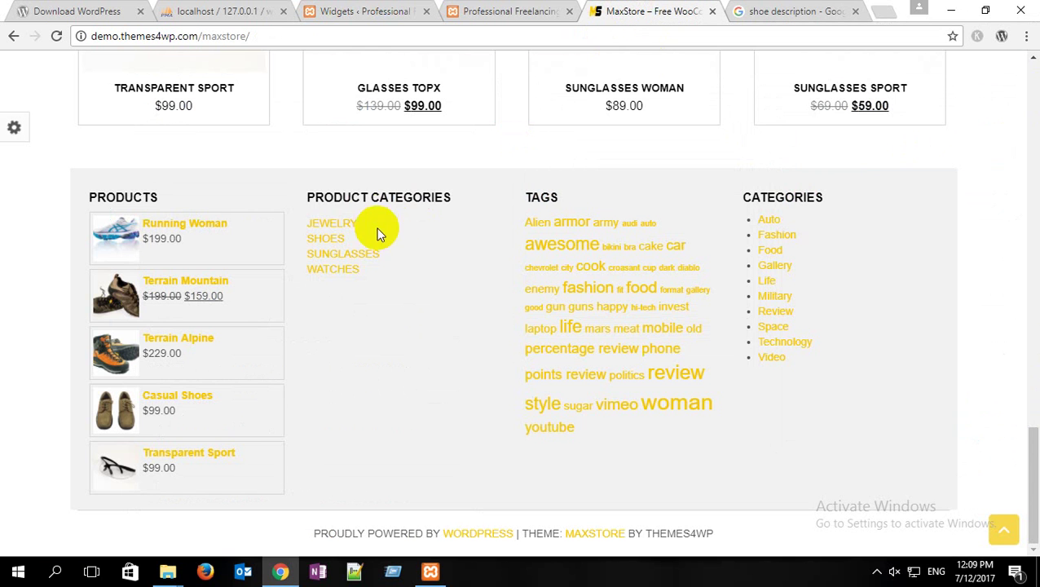
Step: Back in the widgets admin, collapse the footer's Products widget
click(361, 11)
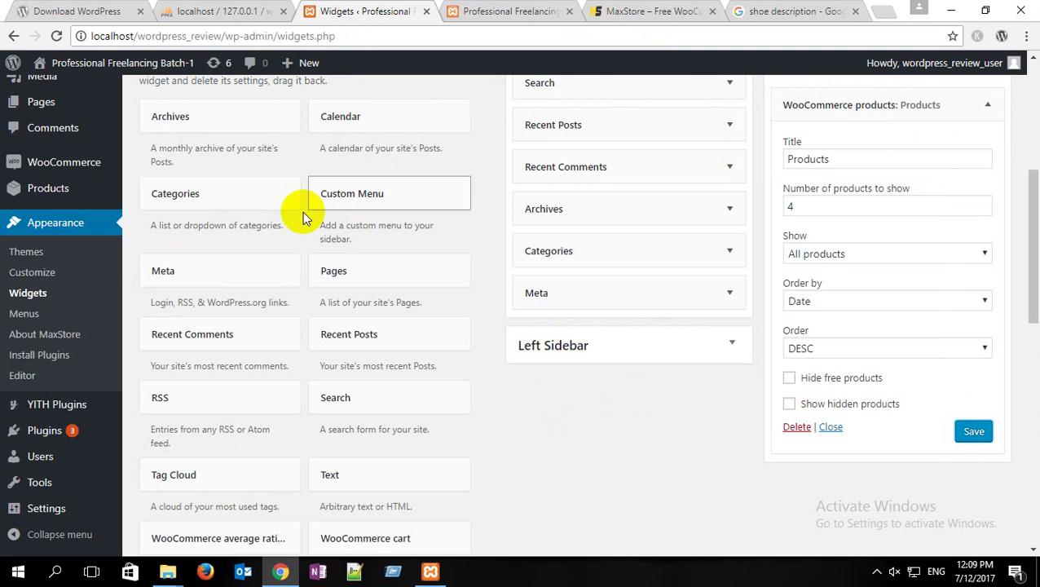
scroll(281, 242, down, 3)
scroll(281, 240, down, 2)
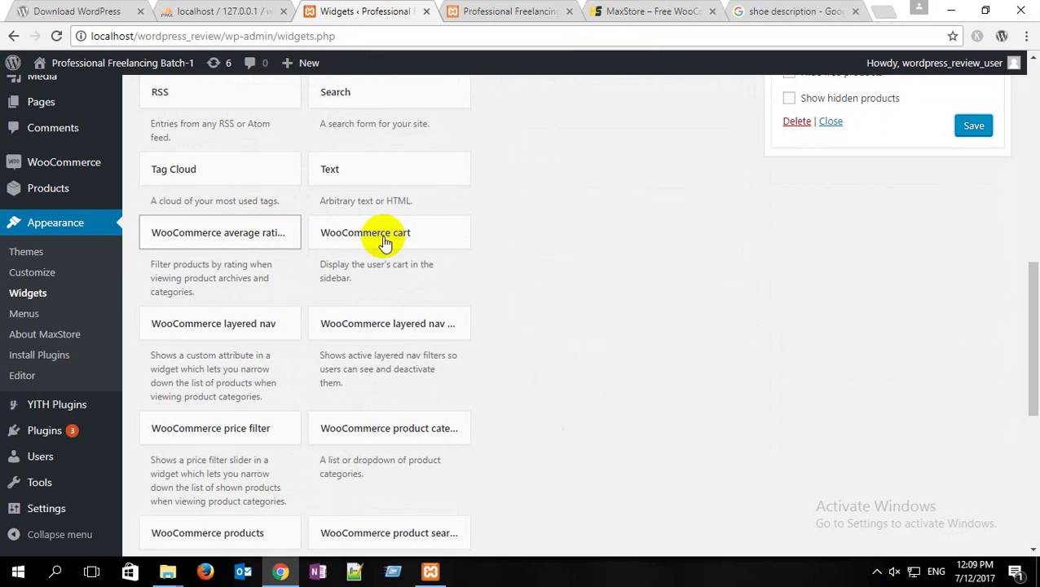
scroll(742, 262, up, 3)
scroll(748, 264, up, 3)
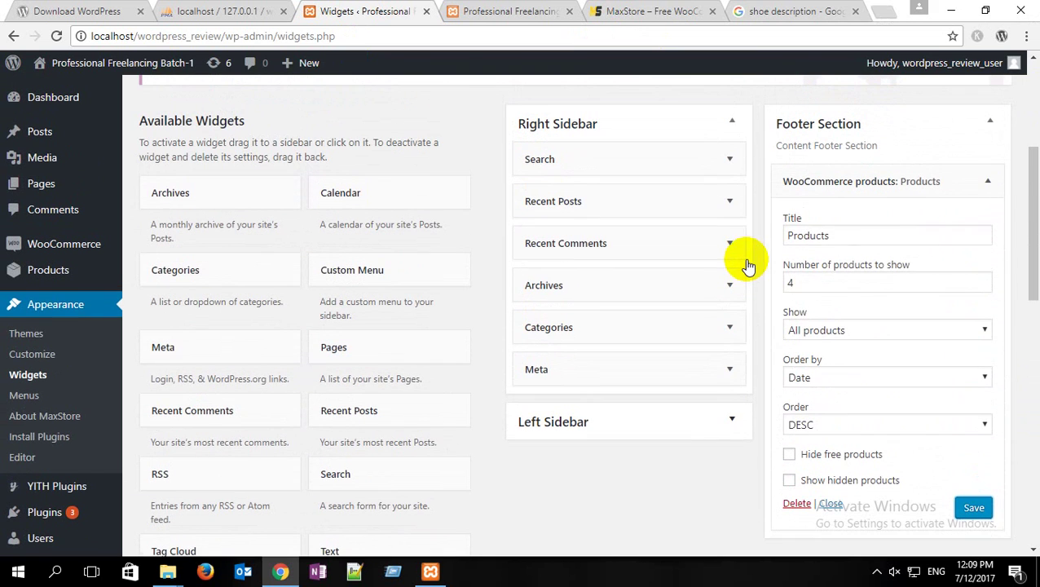
click(993, 188)
scroll(395, 302, down, 5)
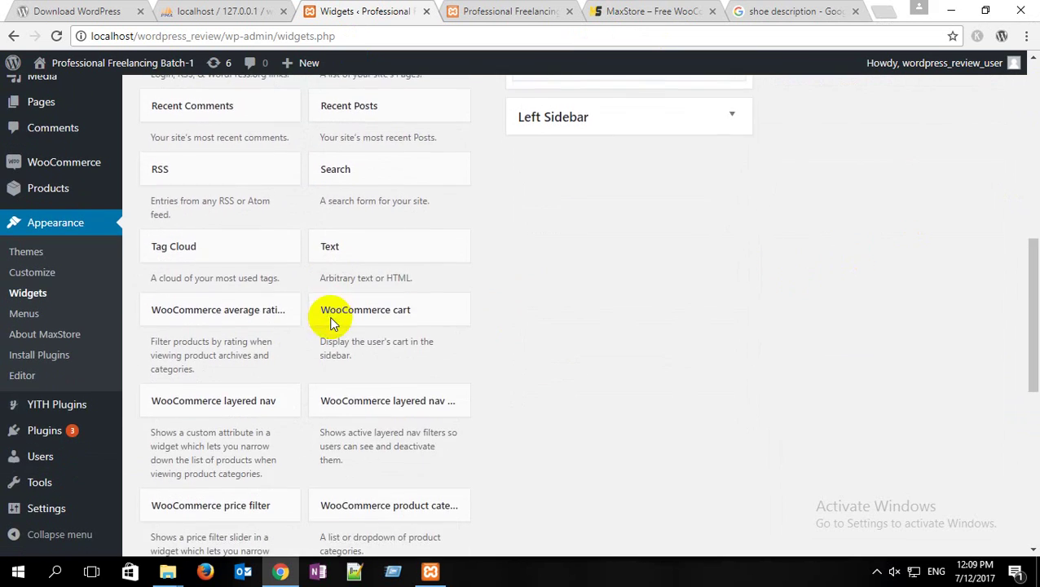
scroll(318, 322, down, 1)
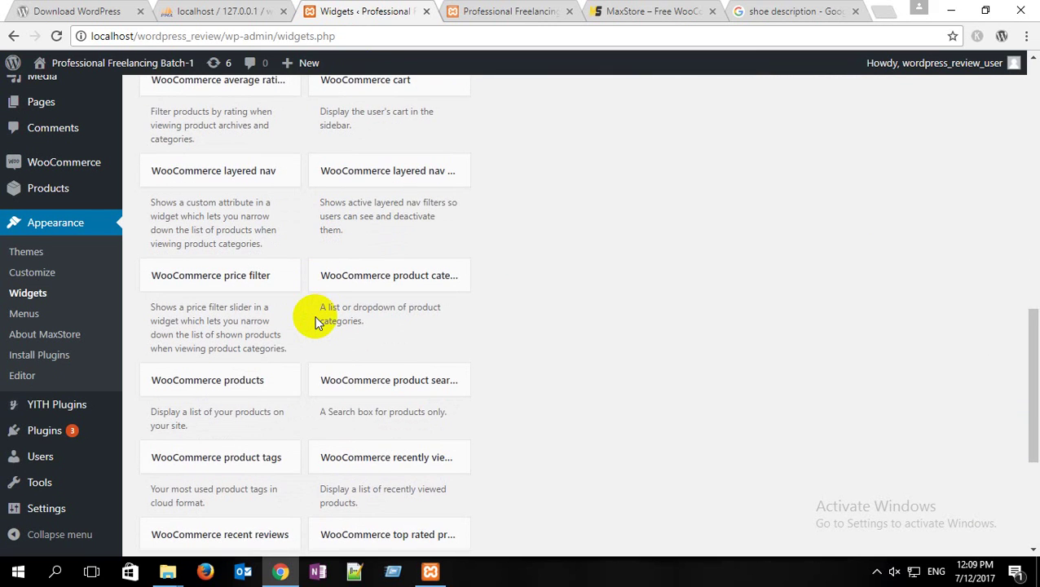
scroll(318, 322, down, 1)
Step: Add a WooCommerce product categories widget to the Footer Section titled 'Product Categories' and save it
click(413, 207)
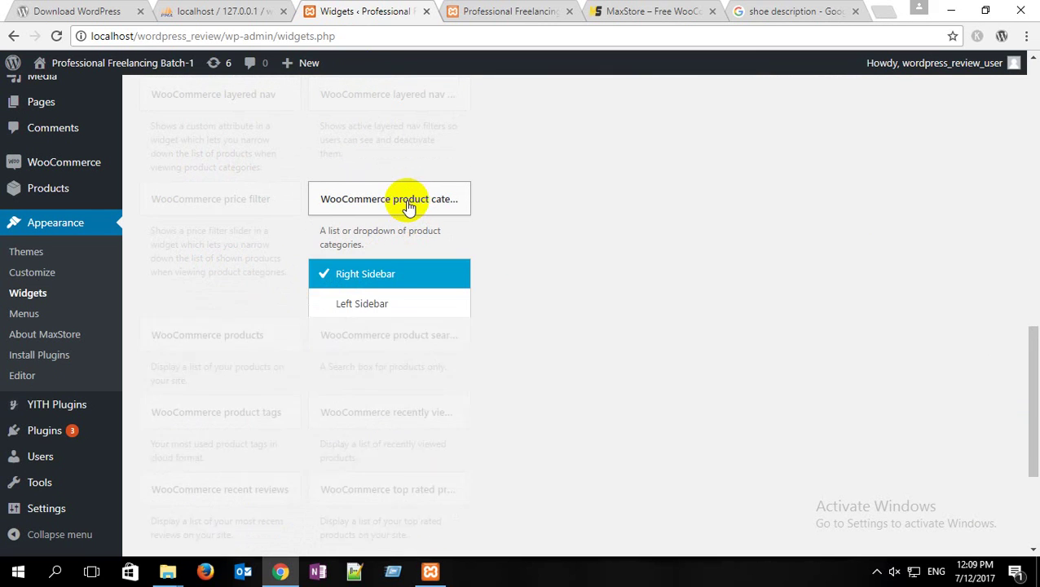
click(364, 333)
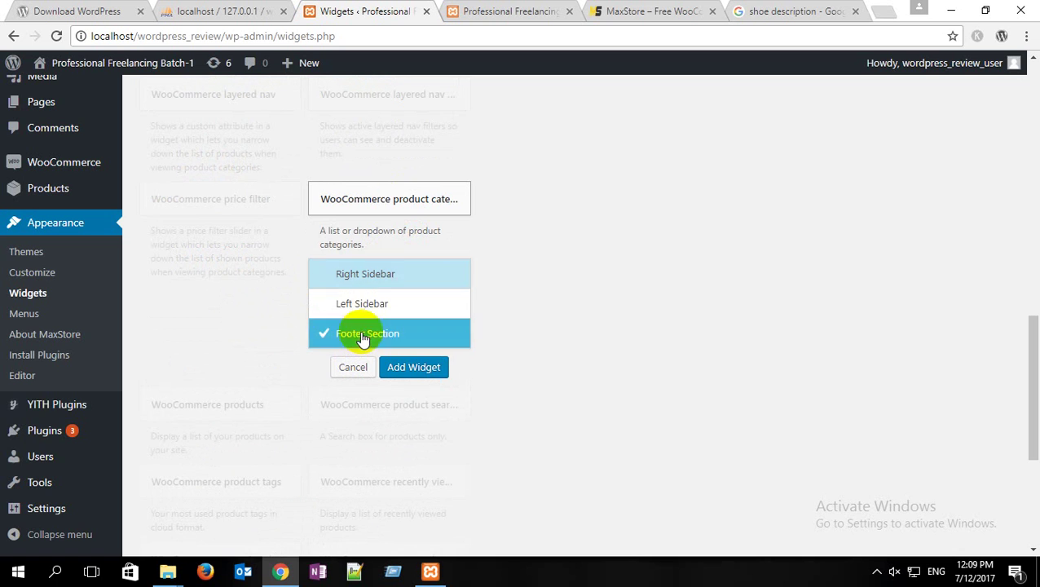
click(414, 367)
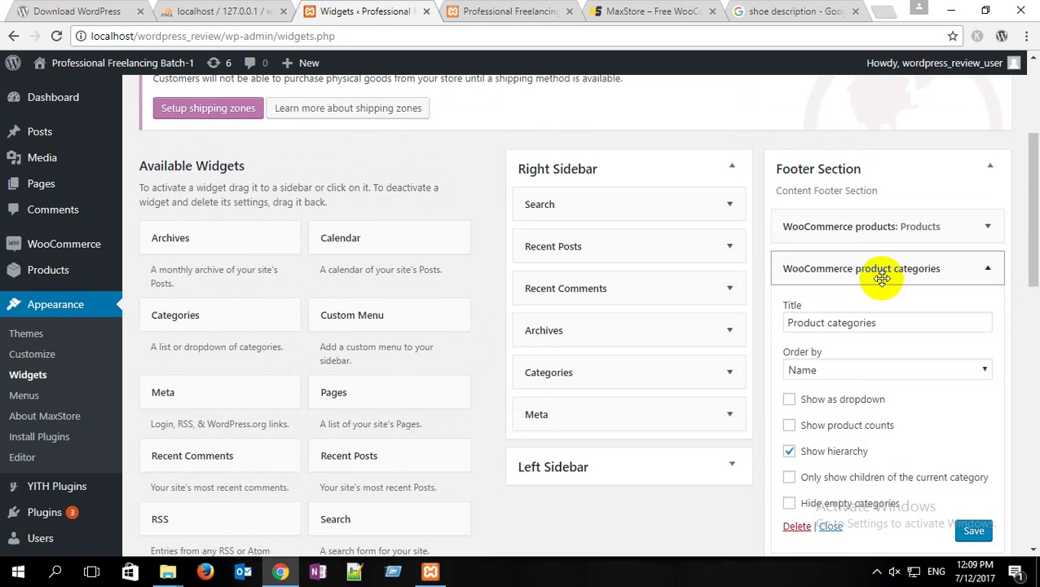
scroll(938, 281, down, 1)
drag(877, 246, 766, 249)
text(P)
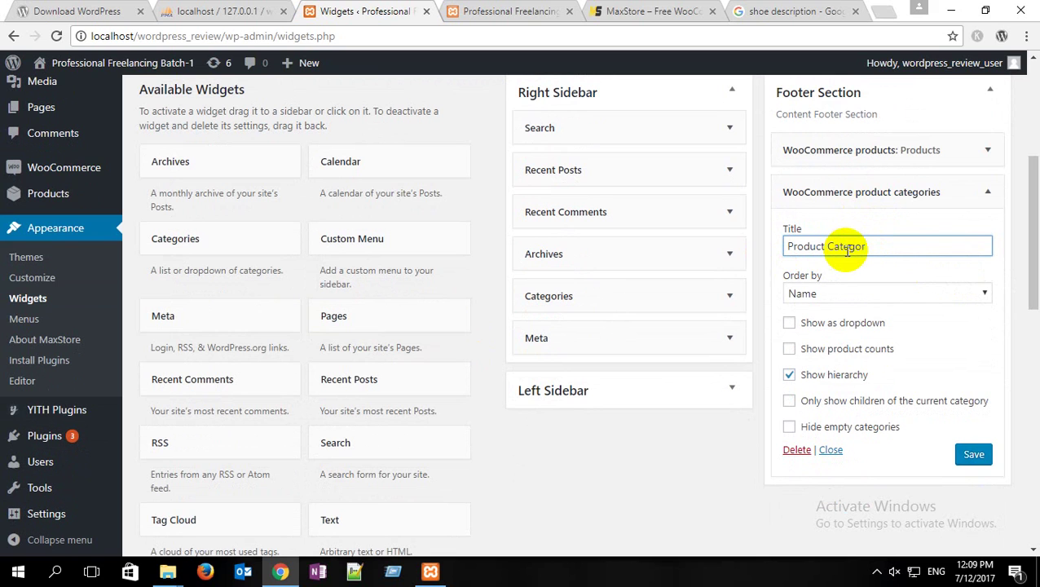
click(974, 454)
click(981, 198)
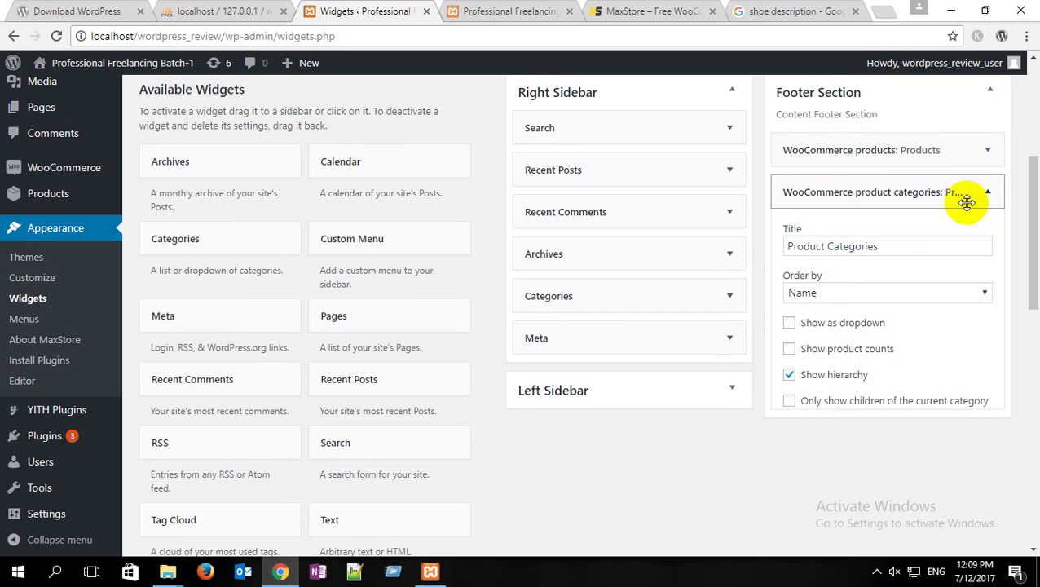
click(673, 8)
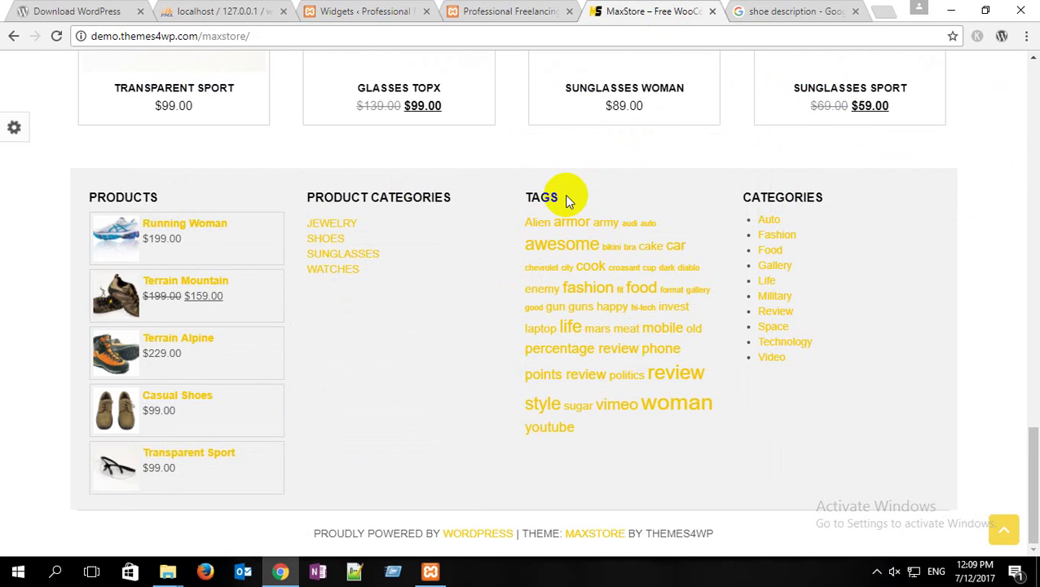
Step: Add a WooCommerce product tags widget to the Footer Section, retitled 'Tags', and save it
click(382, 11)
scroll(244, 189, down, 2)
scroll(247, 192, down, 5)
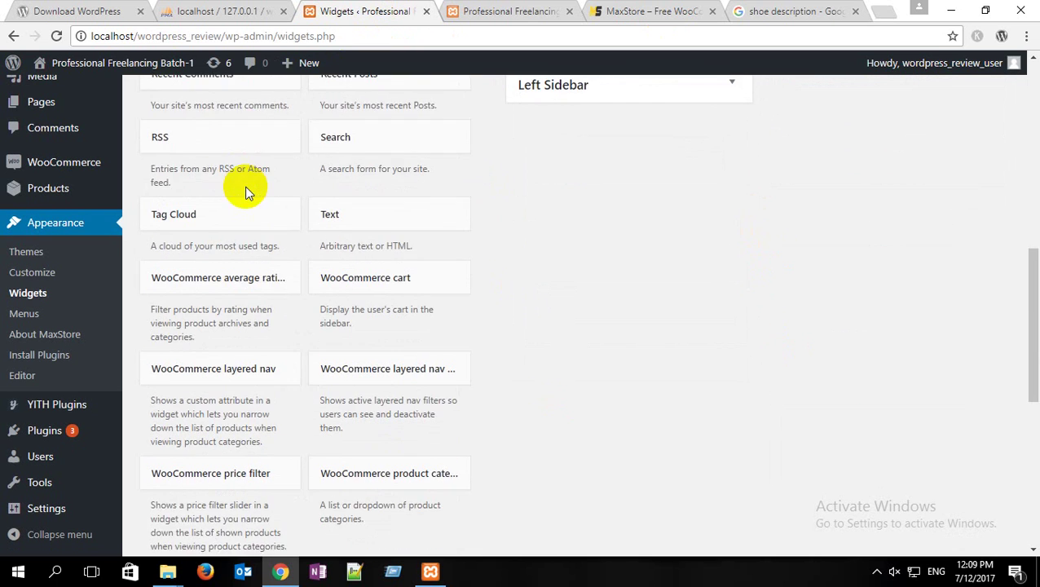
scroll(244, 192, down, 2)
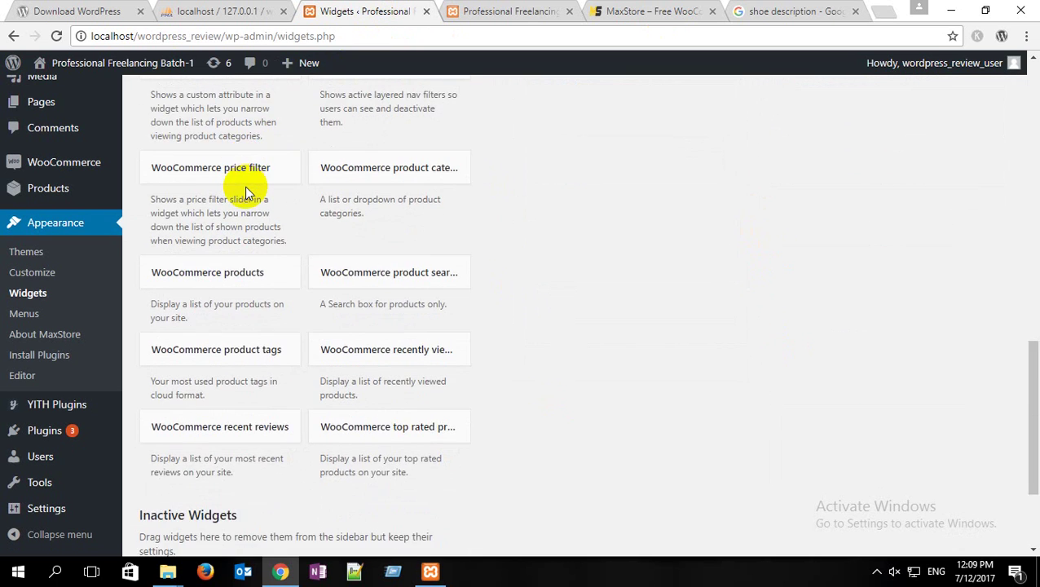
click(281, 285)
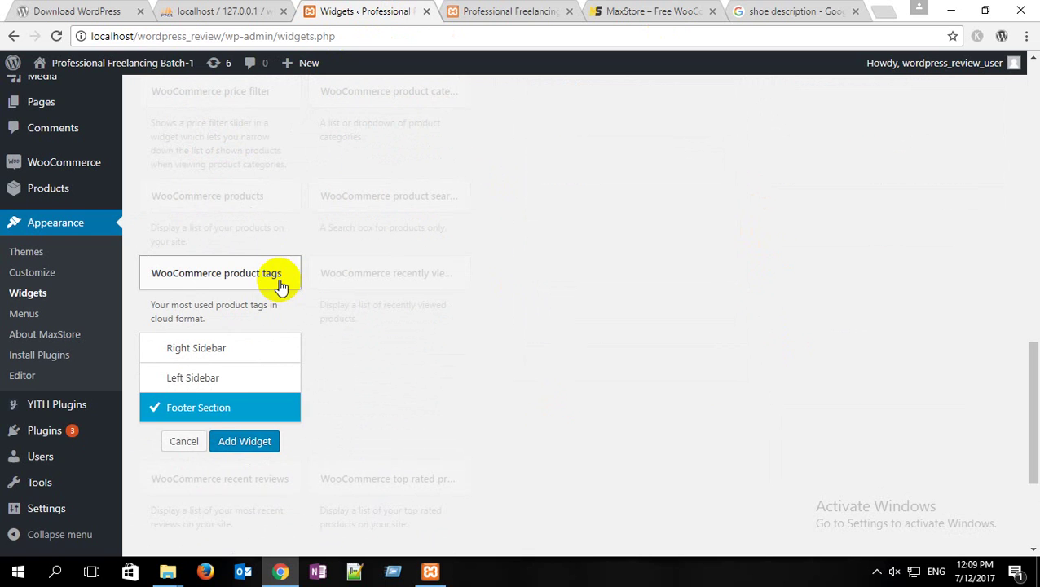
click(249, 446)
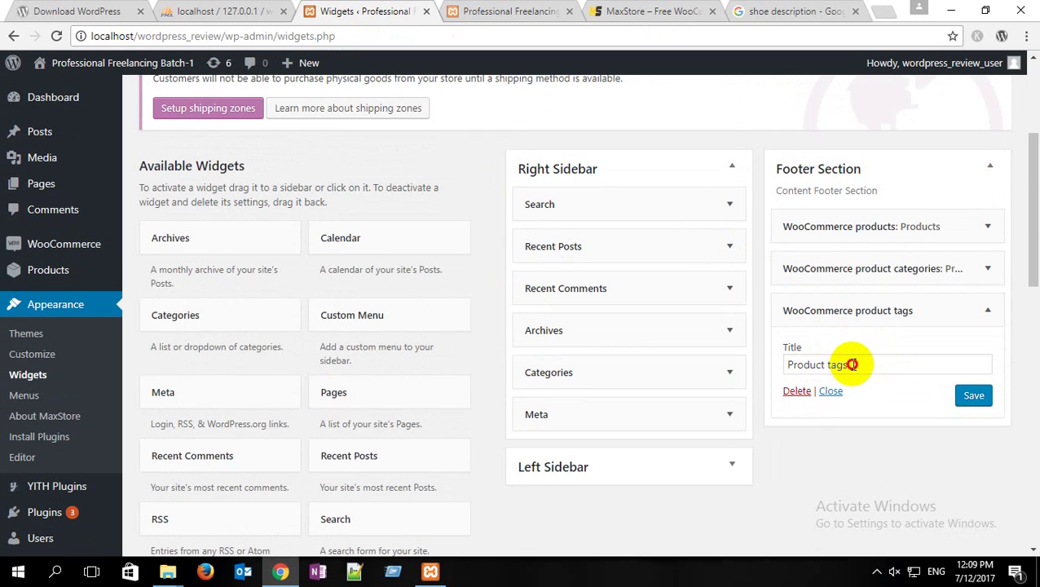
drag(852, 365, 698, 378)
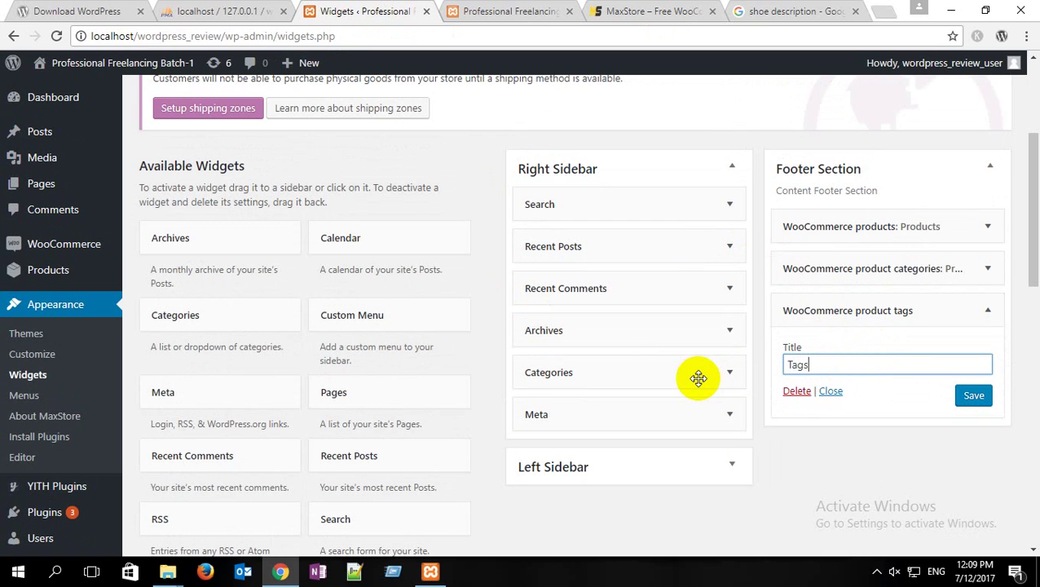
text(Tags)
click(977, 397)
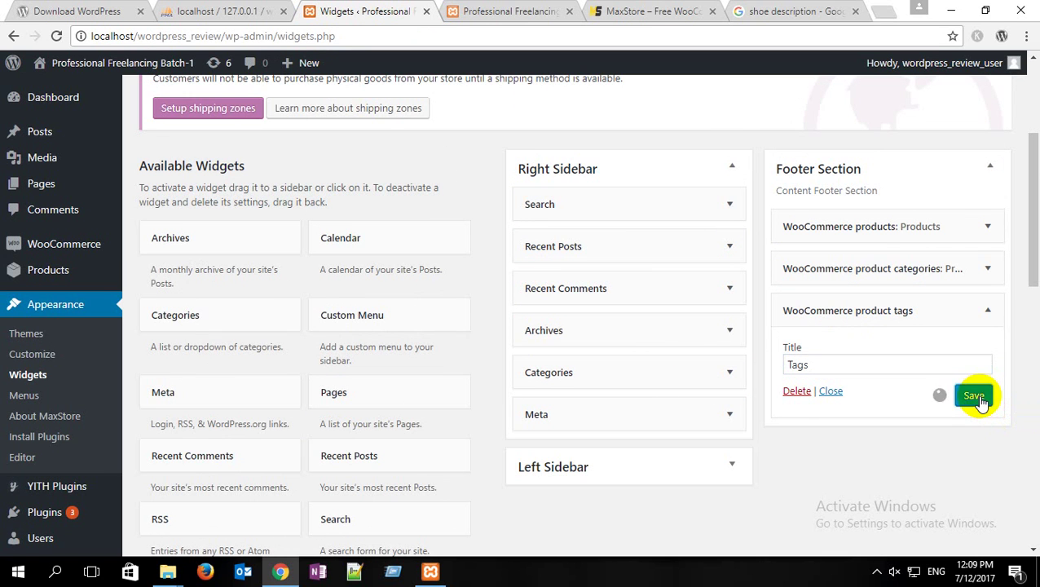
click(659, 10)
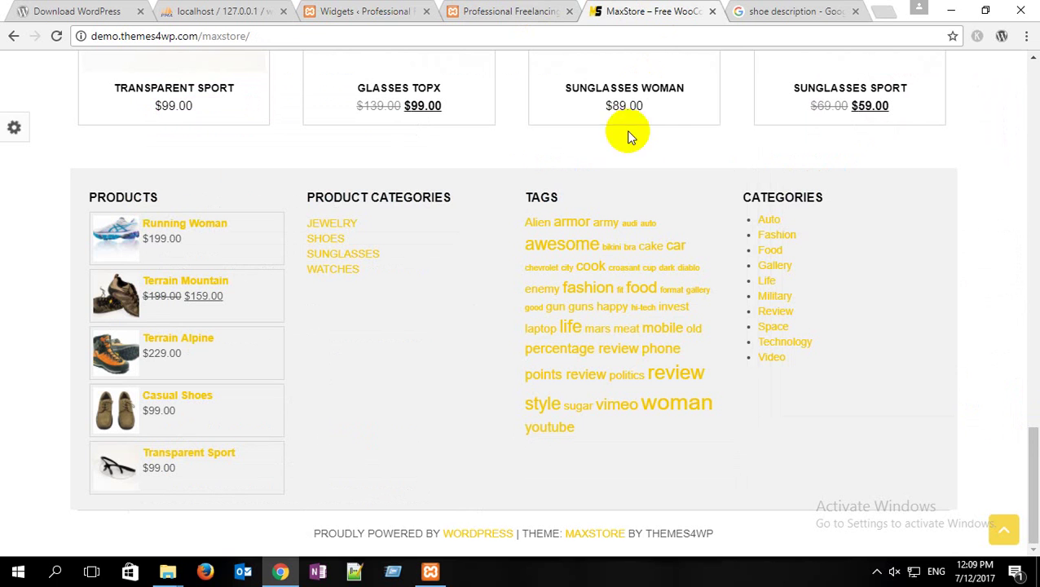
Step: Add a Footer Section Text widget titled 'Address' with content 'Address Upcoming' and save it
click(372, 6)
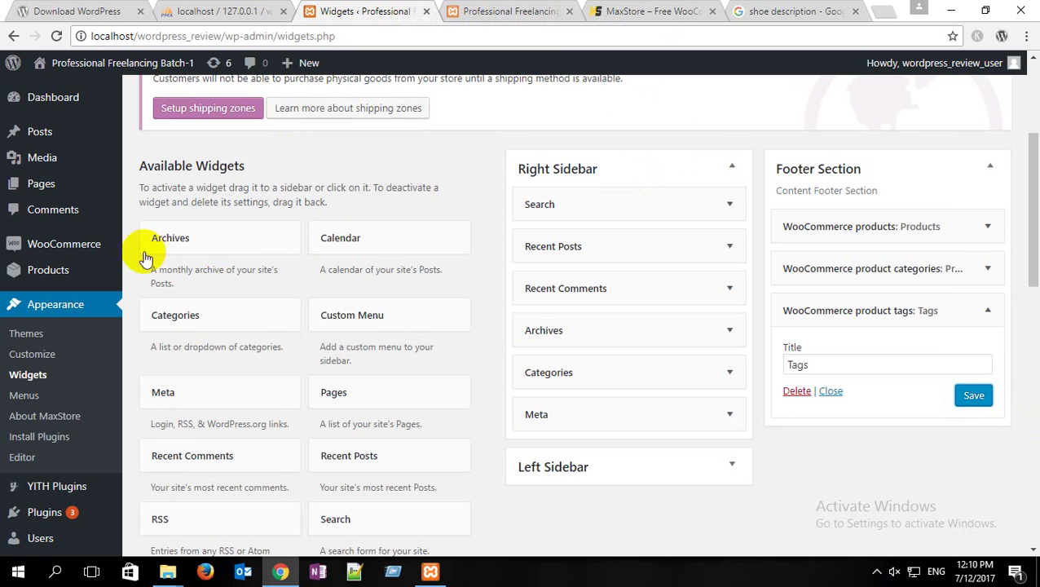
scroll(269, 269, down, 1)
scroll(269, 269, down, 2)
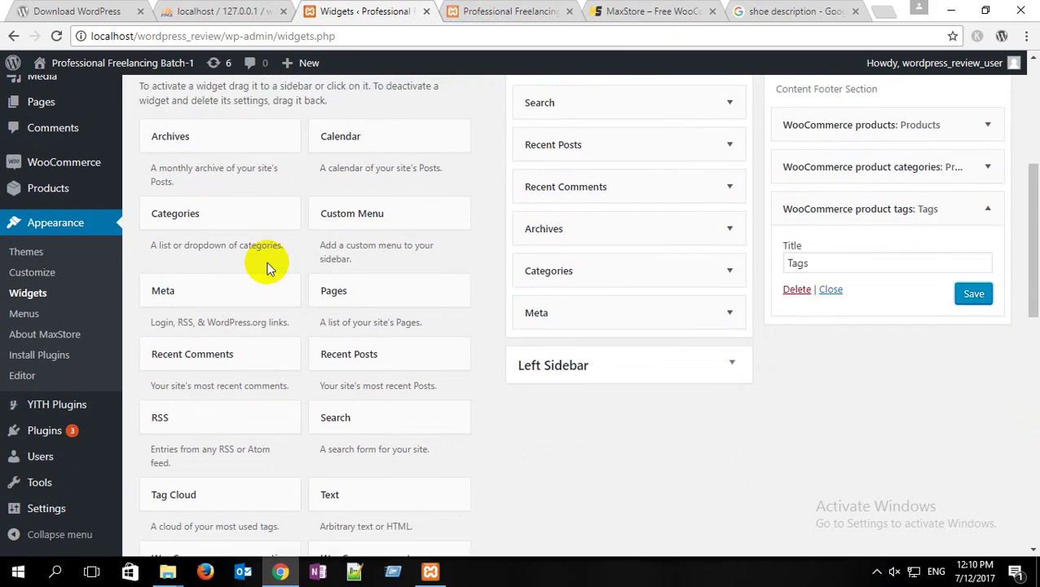
click(391, 372)
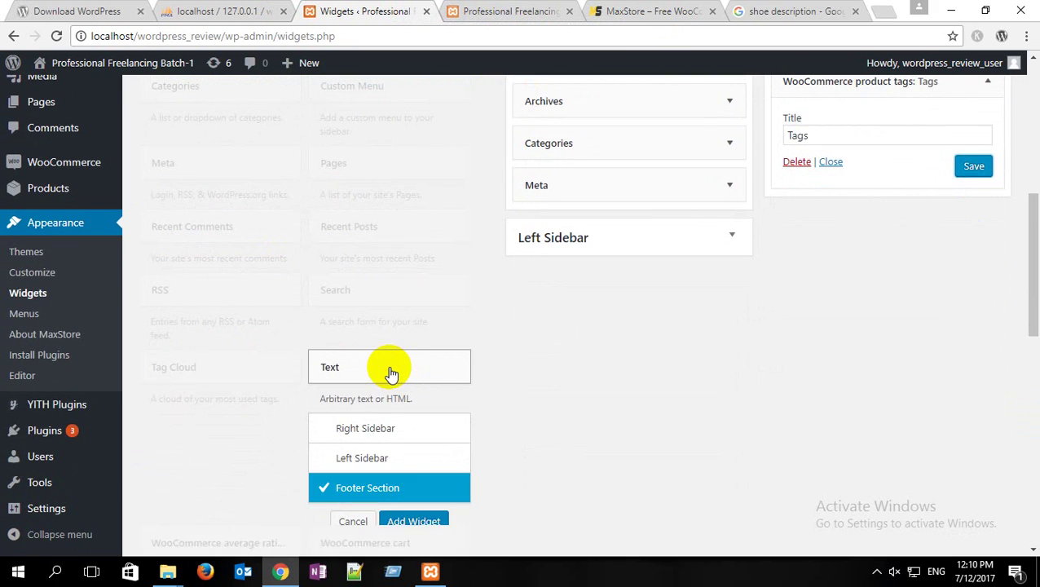
click(423, 522)
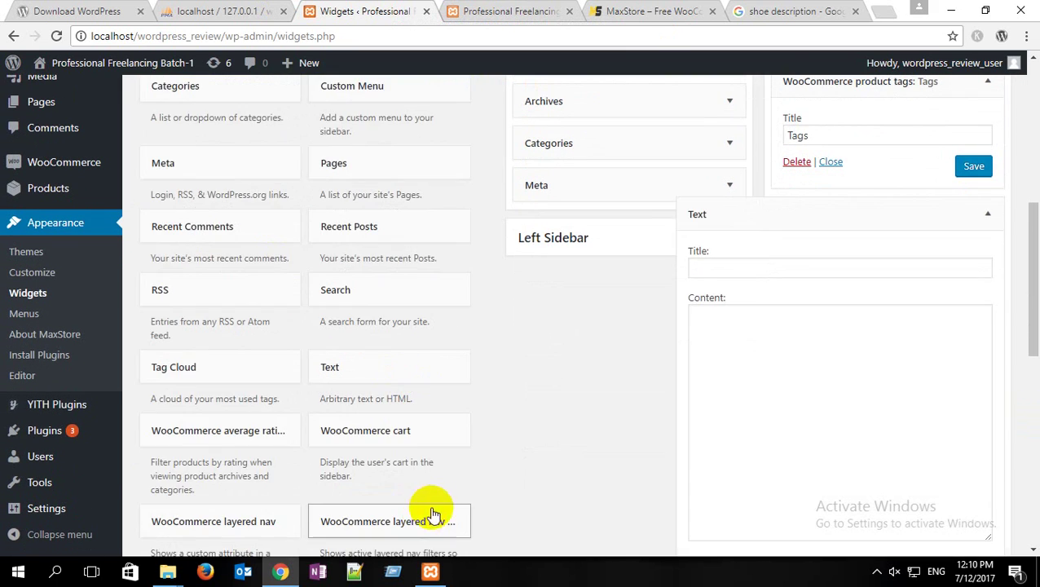
scroll(709, 408, down, 1)
click(724, 193)
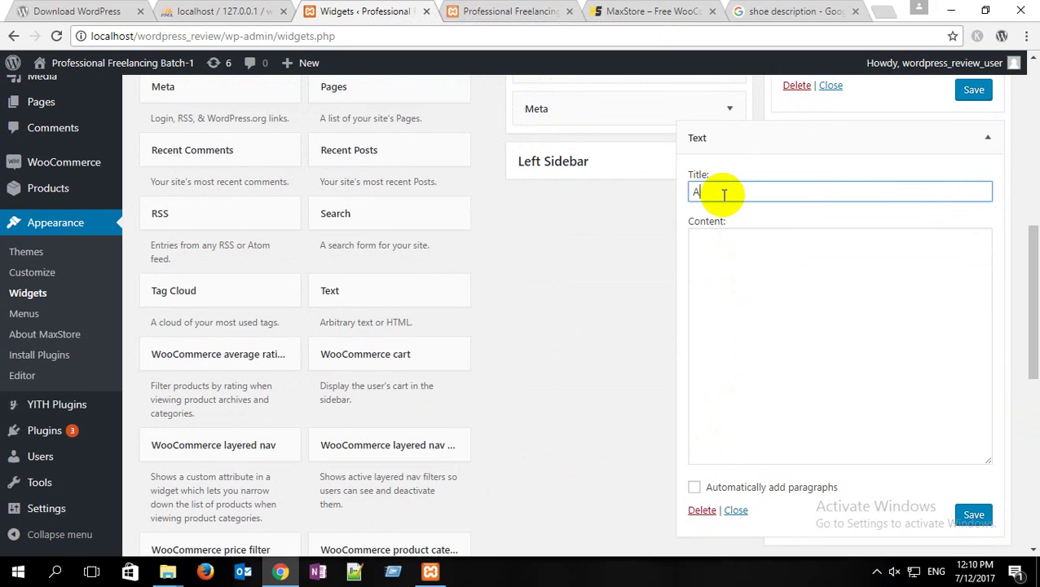
text(Address)
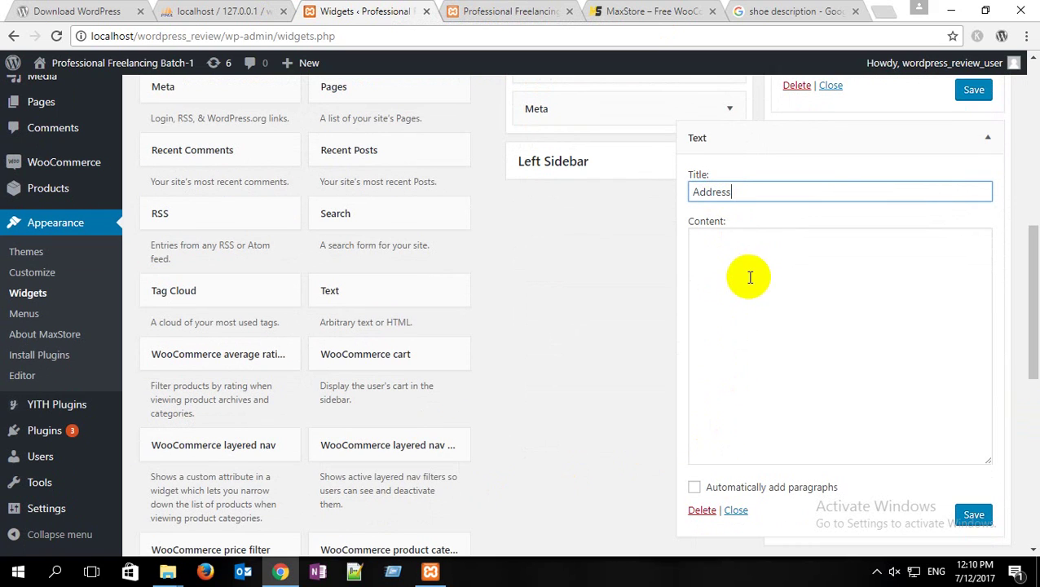
click(733, 250)
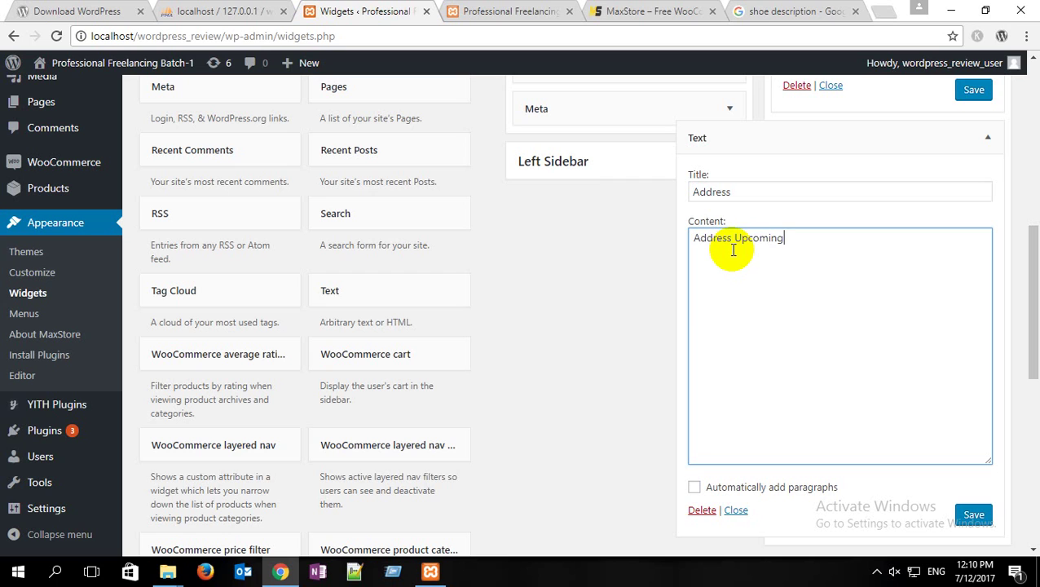
click(972, 516)
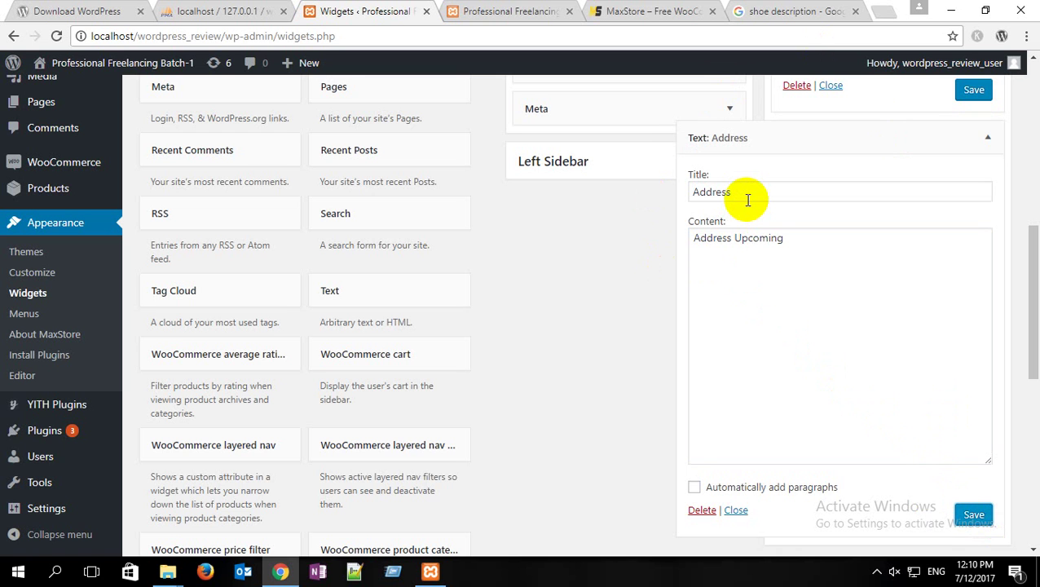
click(497, 9)
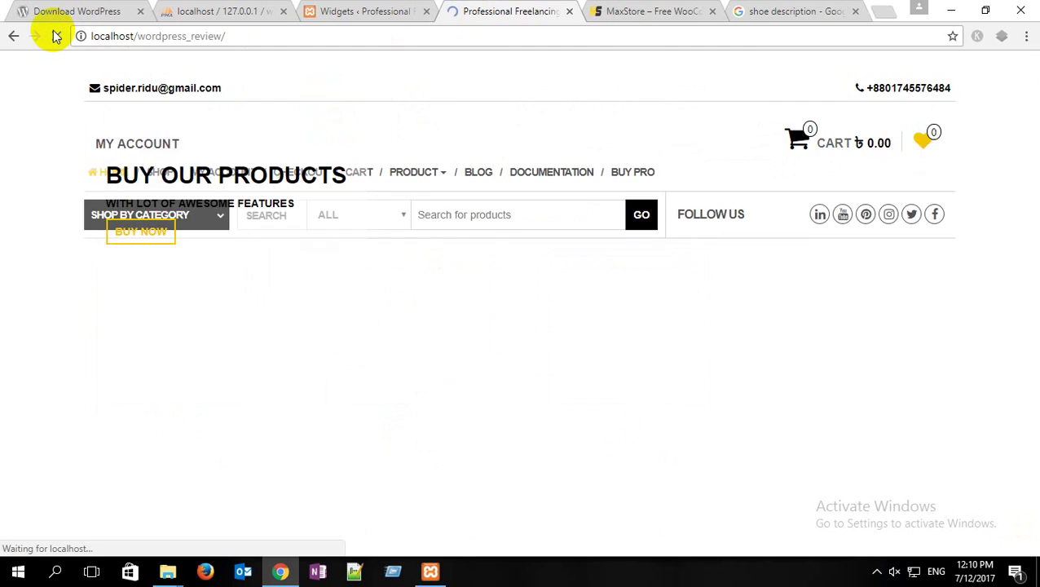
scroll(378, 152, down, 3)
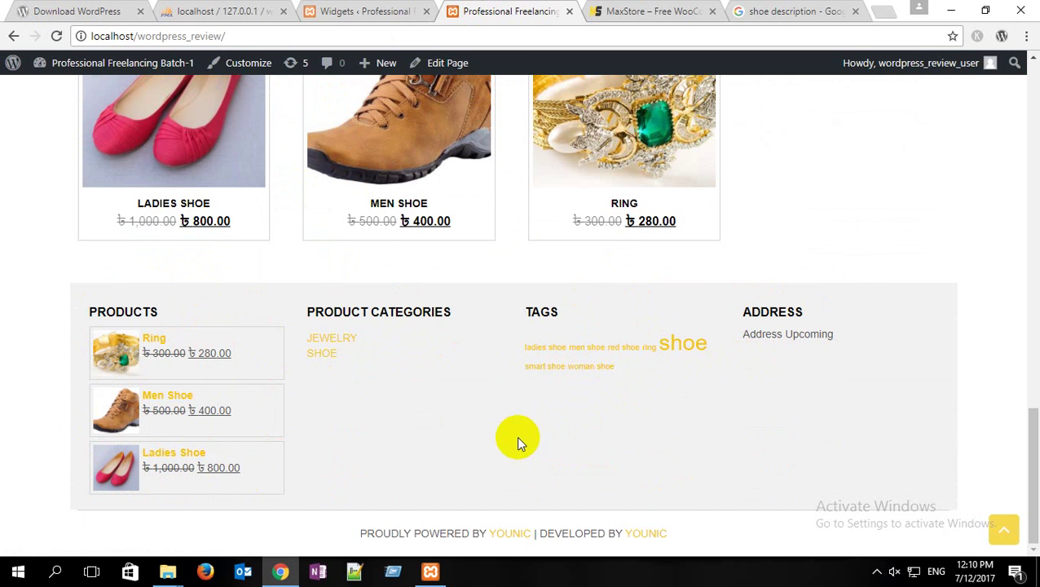
scroll(519, 441, up, 20)
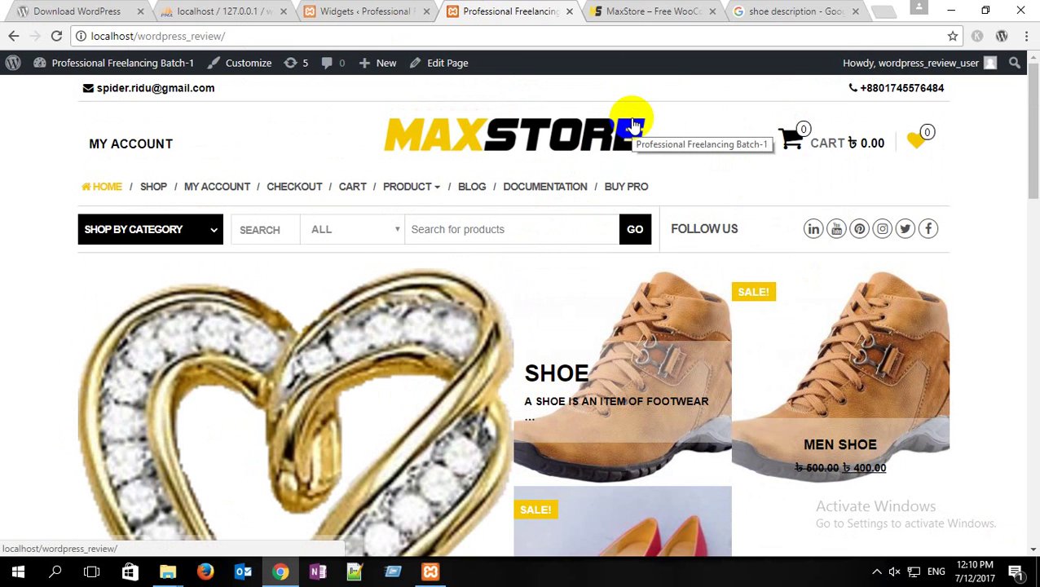
Step: On the MaxStore demo, open SHOP and examine its price filter, product search and tags sidebar
click(628, 8)
scroll(558, 151, up, 10)
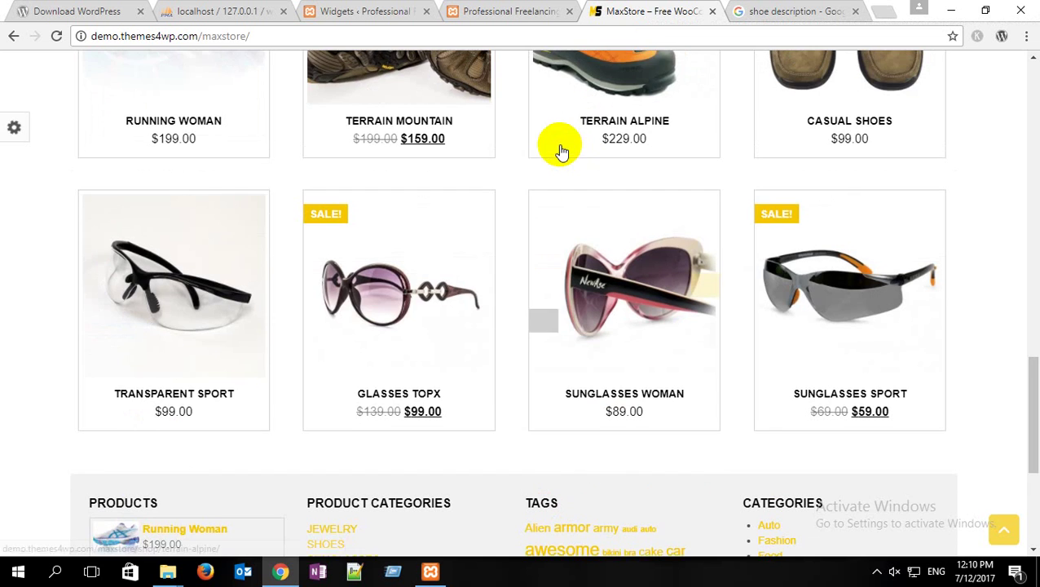
scroll(327, 194, up, 10)
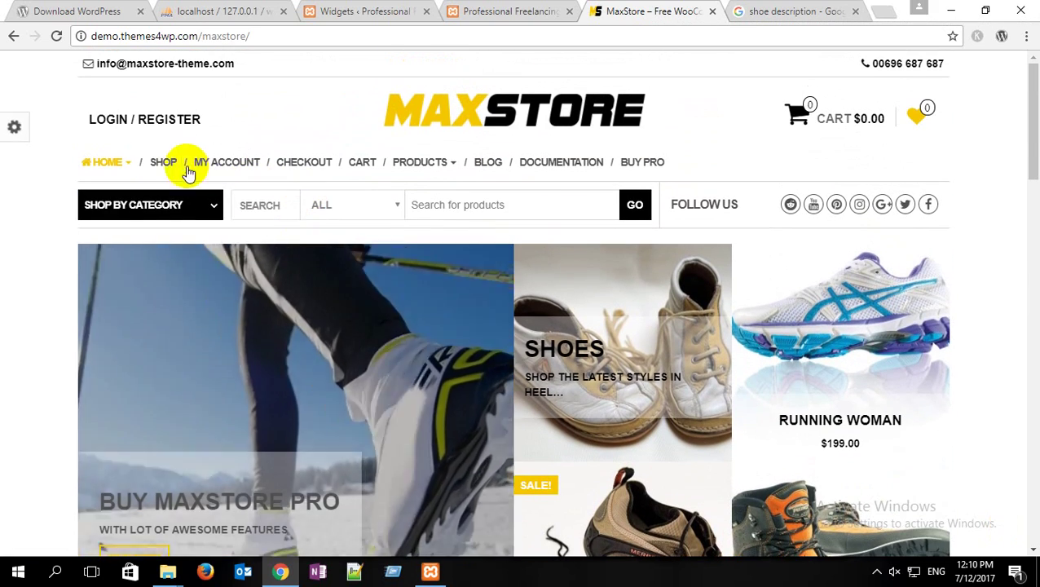
click(160, 163)
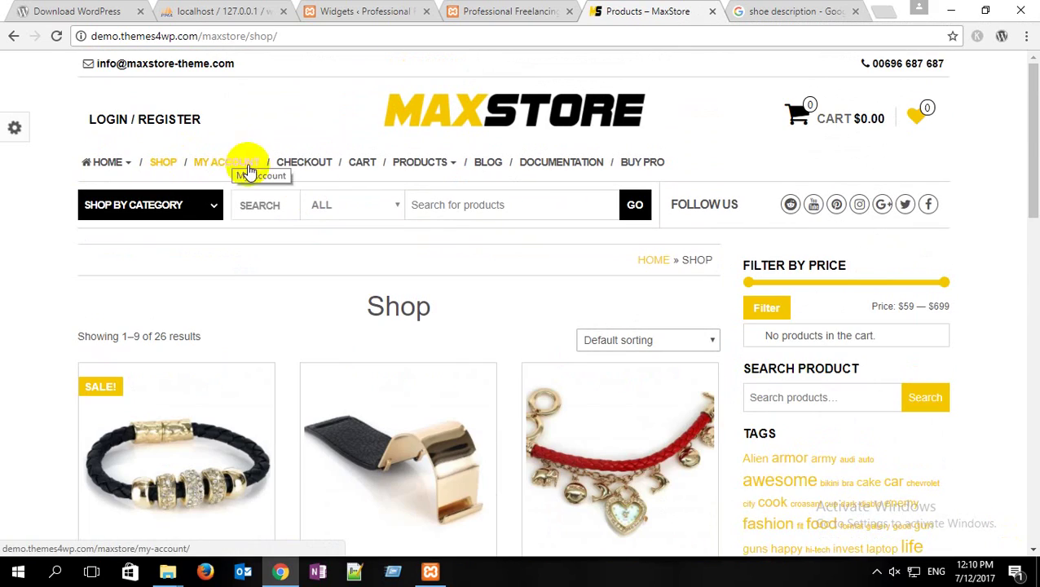
scroll(823, 259, down, 1)
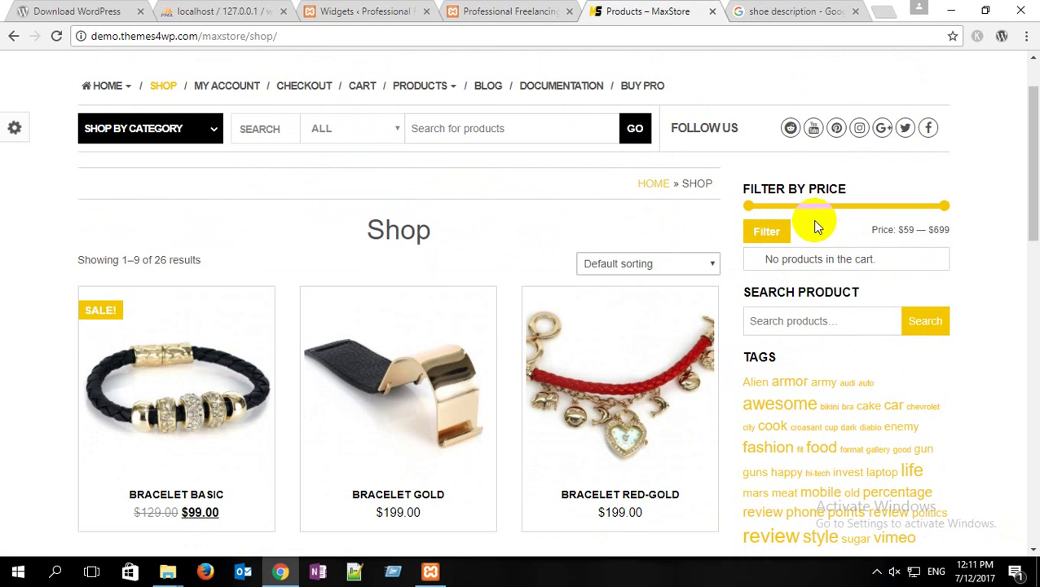
scroll(860, 285, down, 1)
click(809, 246)
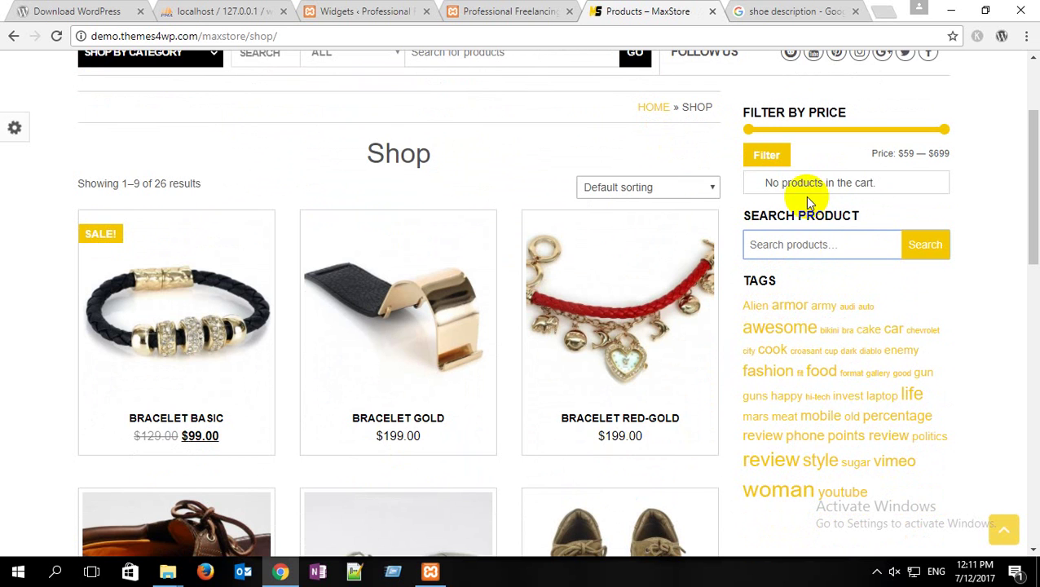
Step: Collapse the Text: Address widget and bring the Right Sidebar's widget list into view
click(375, 10)
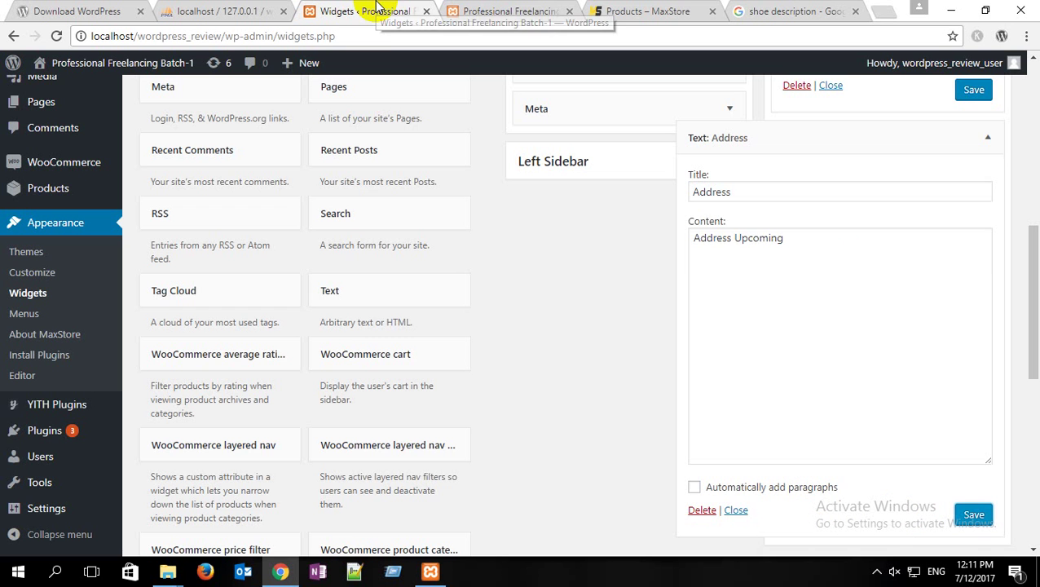
scroll(897, 232, up, 3)
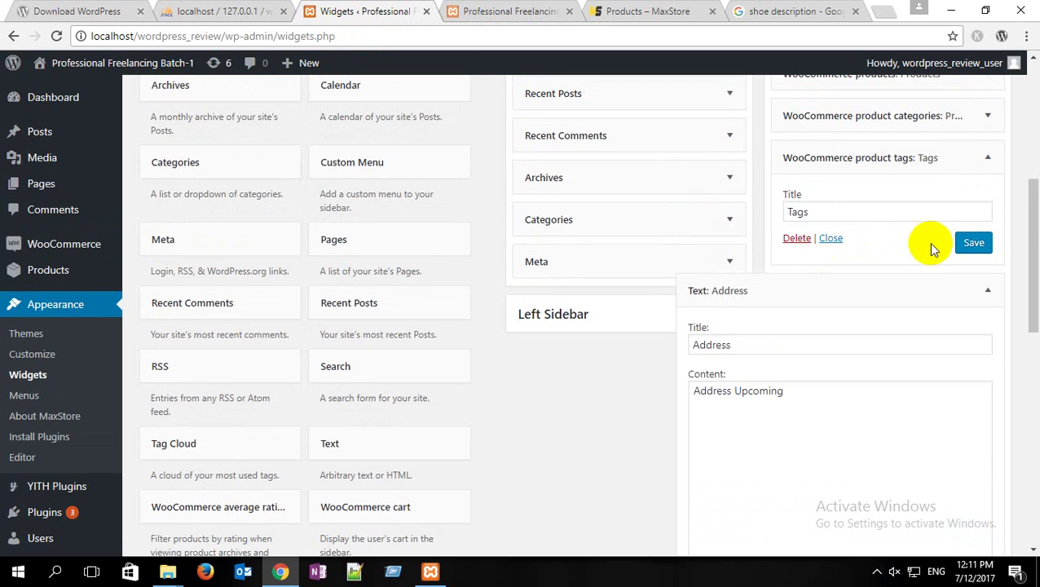
click(988, 290)
scroll(954, 204, up, 4)
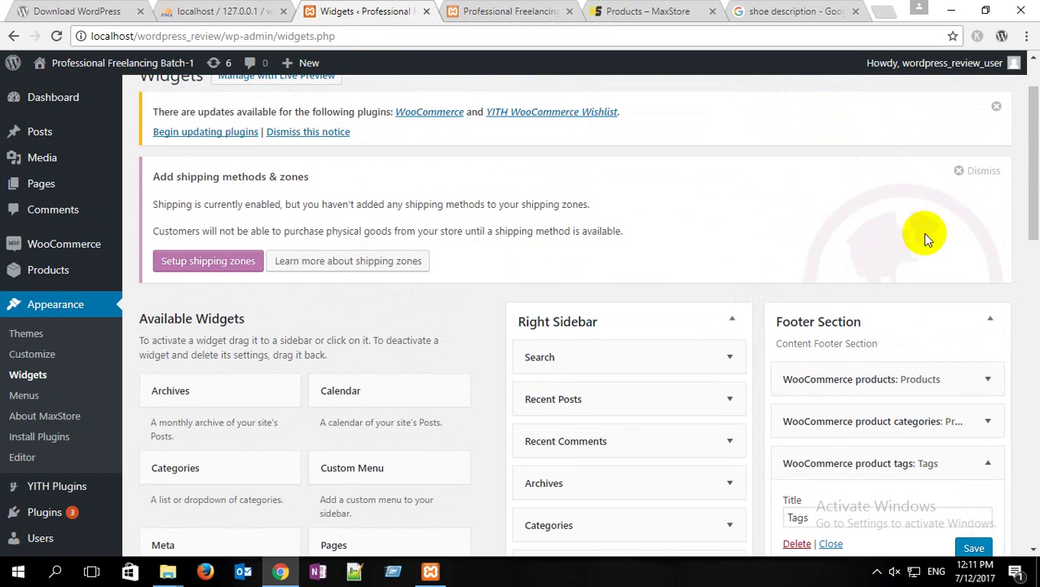
scroll(593, 312, down, 1)
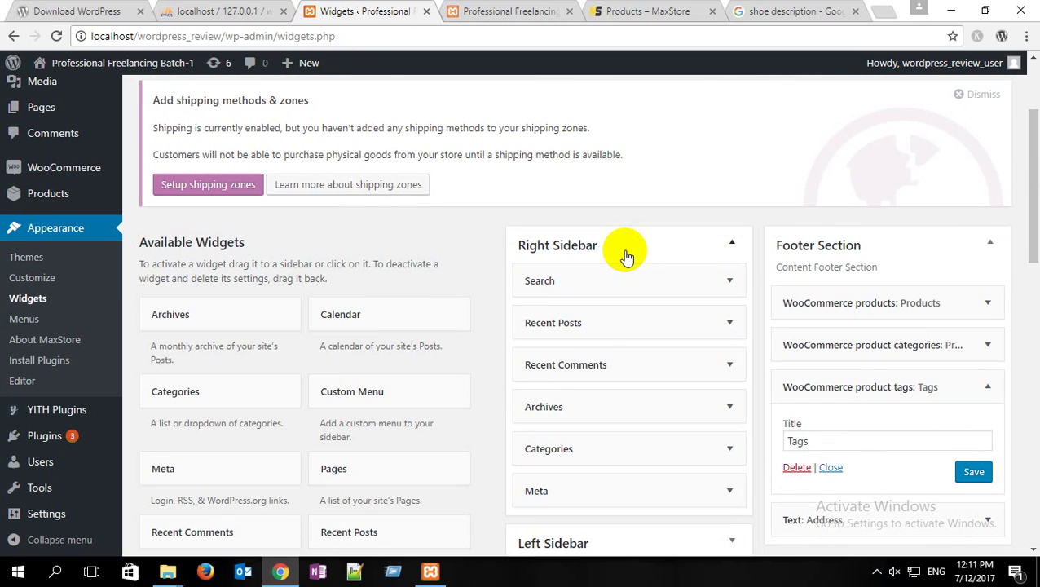
click(618, 10)
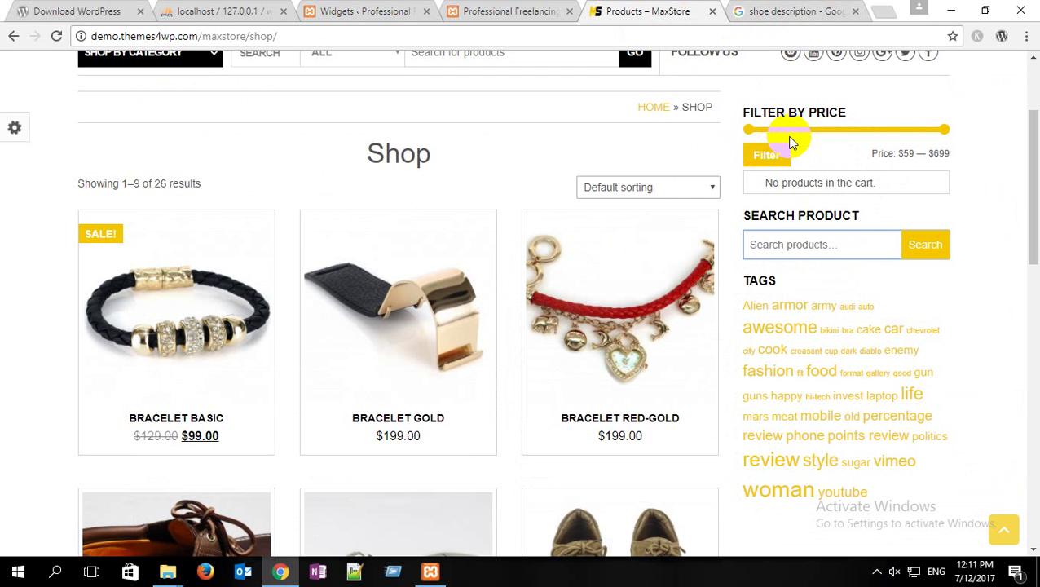
click(355, 13)
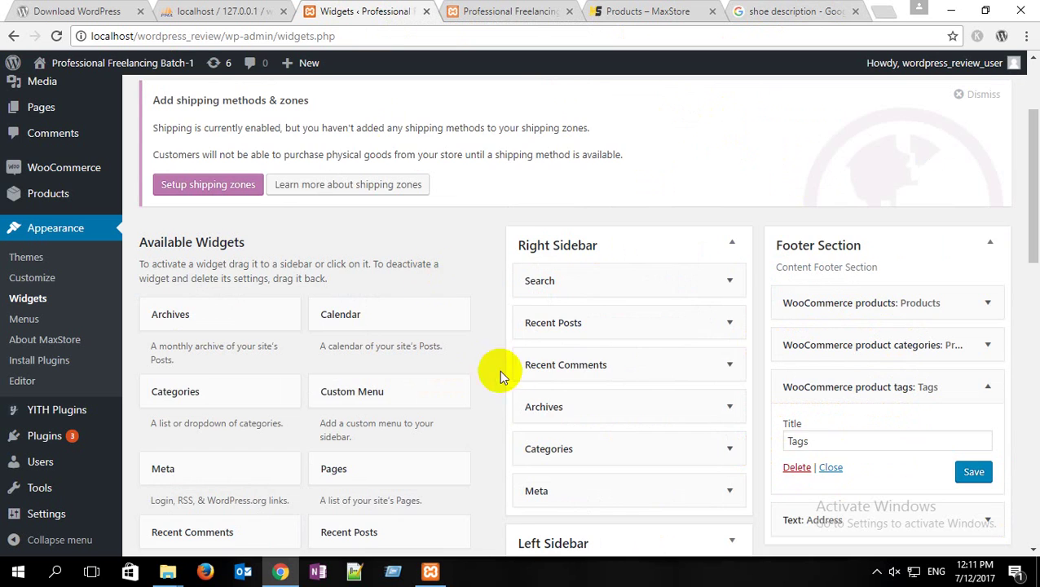
scroll(610, 323, down, 2)
scroll(611, 322, up, 2)
scroll(612, 320, down, 2)
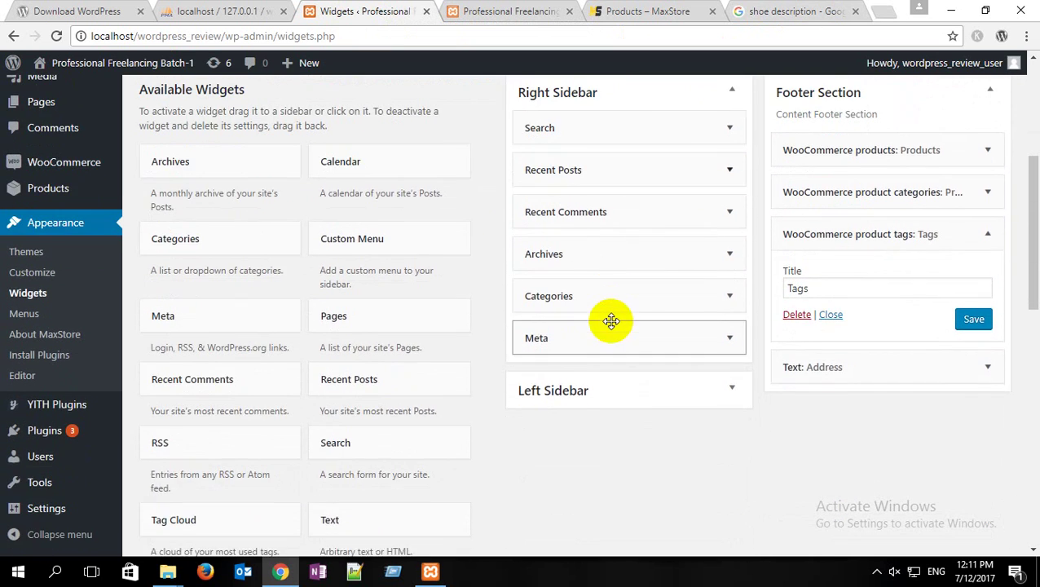
scroll(611, 321, up, 1)
Step: Delete the Recent Posts widget from the Right Sidebar and view the local Shop page
click(730, 205)
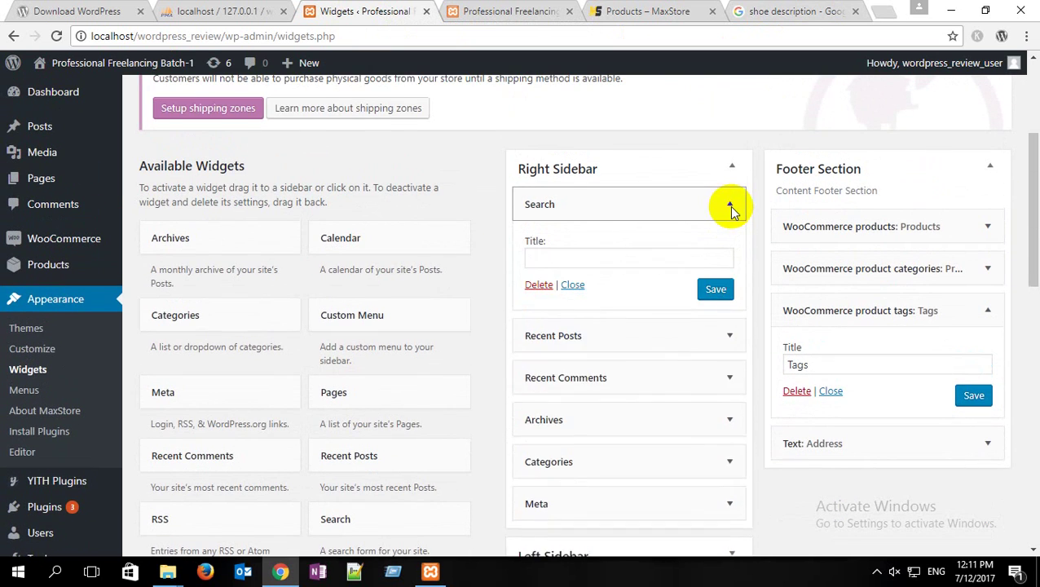
click(729, 205)
click(727, 248)
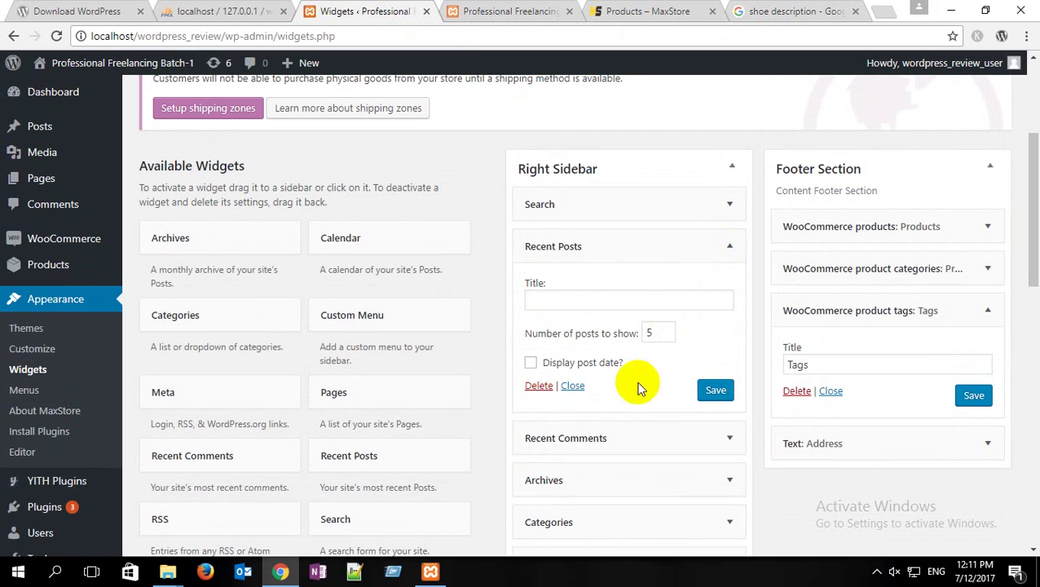
click(538, 387)
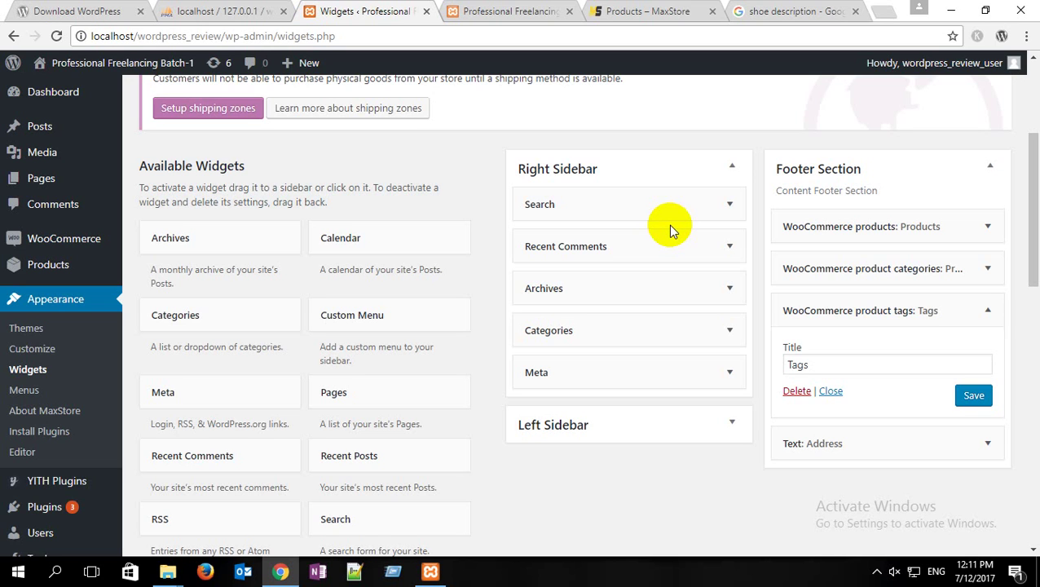
click(499, 11)
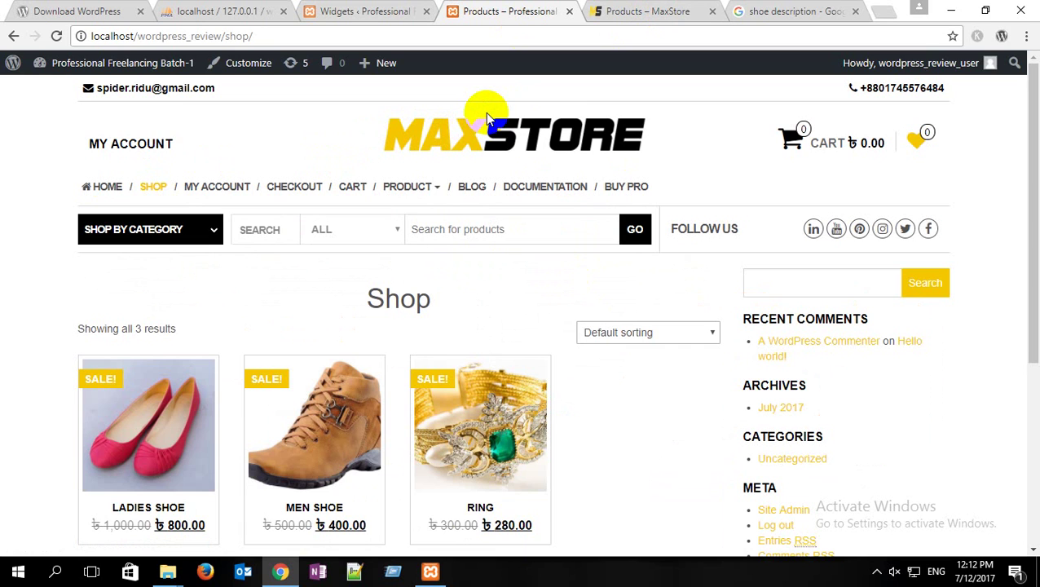
Step: Browse the MaxStore demo's documentation and Variable Product page to study its sidebar
click(634, 11)
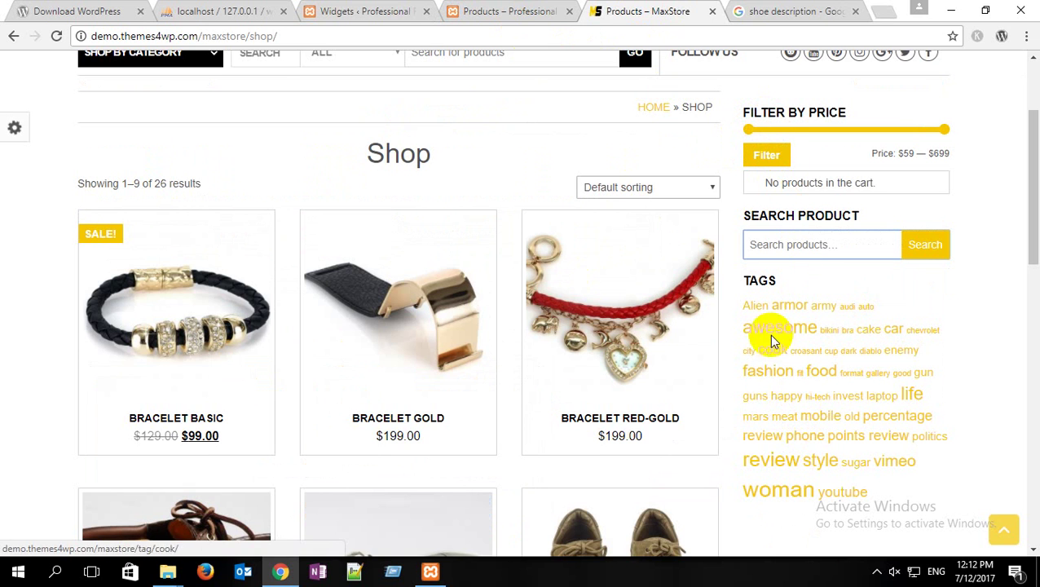
scroll(338, 209, up, 2)
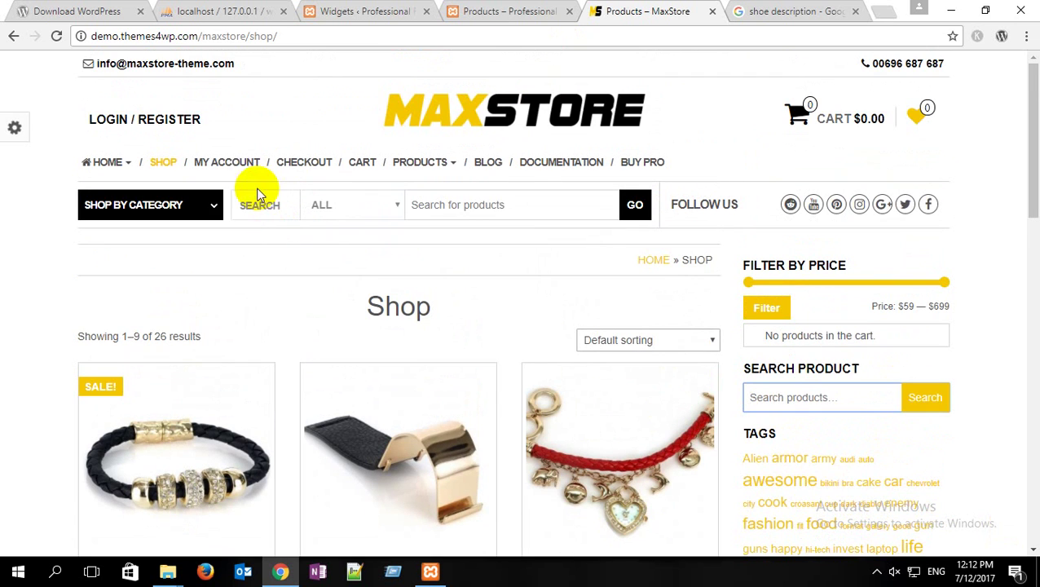
click(559, 163)
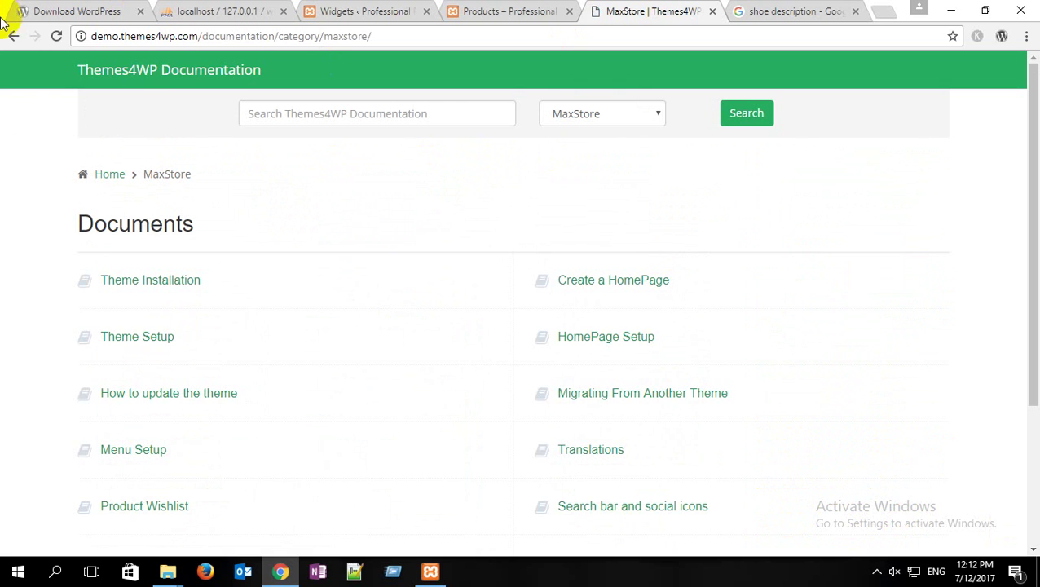
click(18, 38)
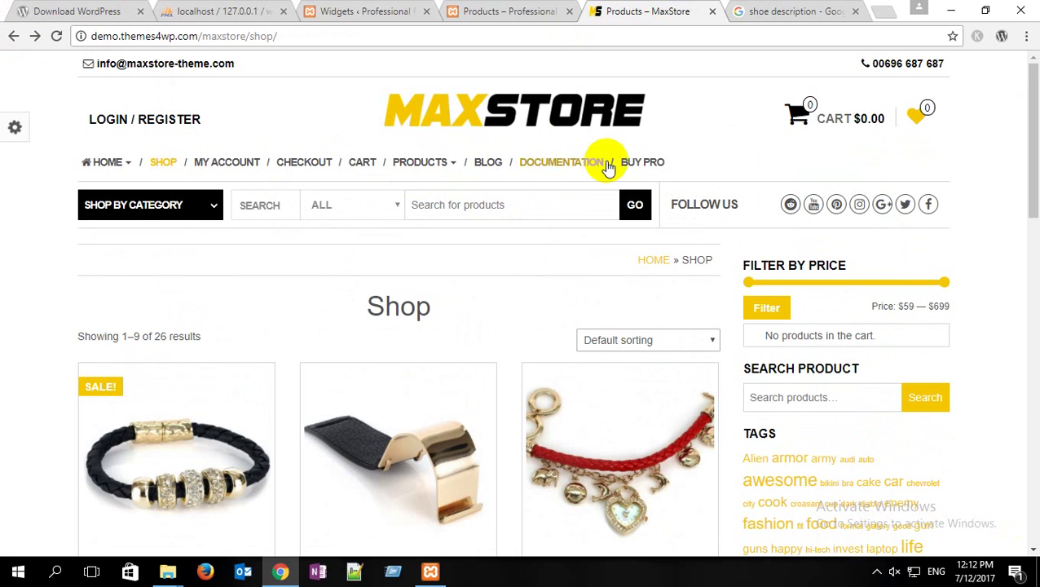
mouse_move(410, 163)
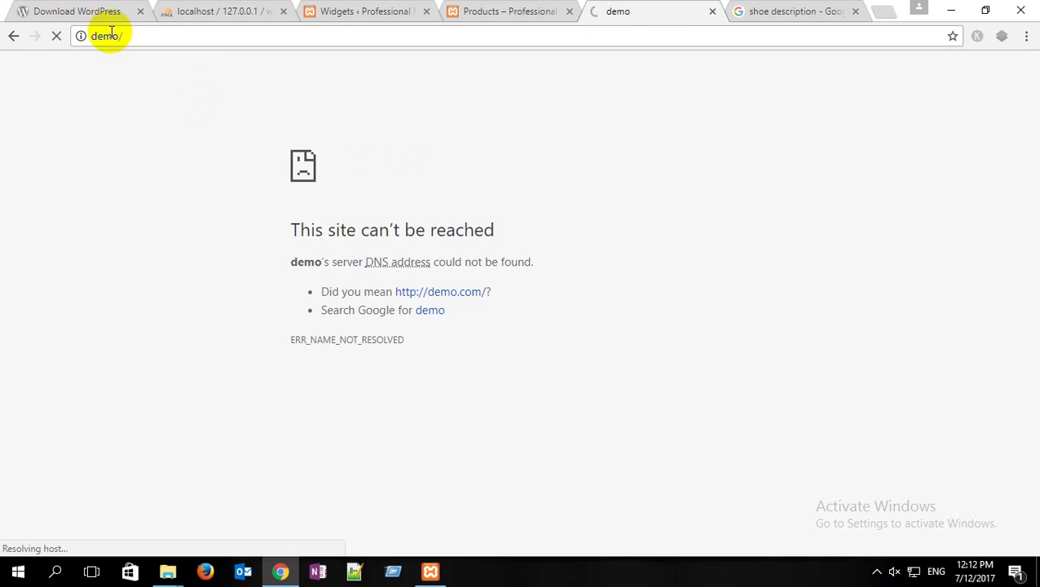
click(16, 36)
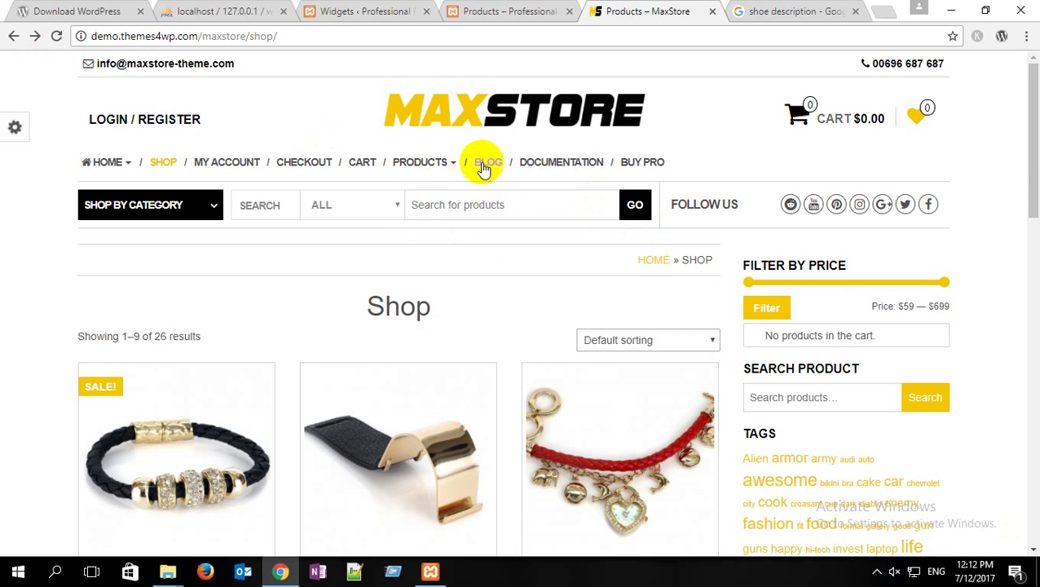
mouse_move(424, 167)
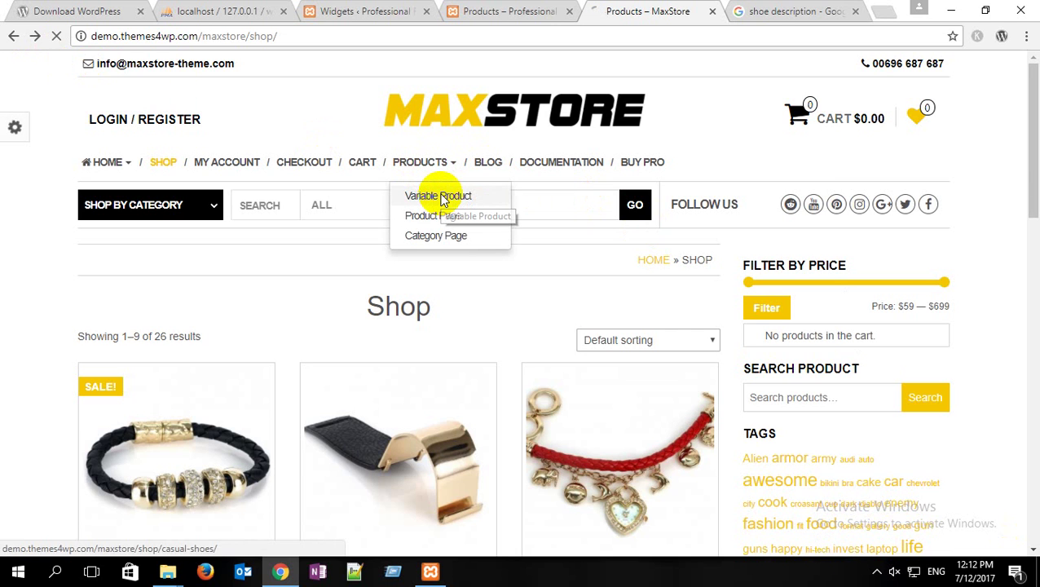
click(442, 200)
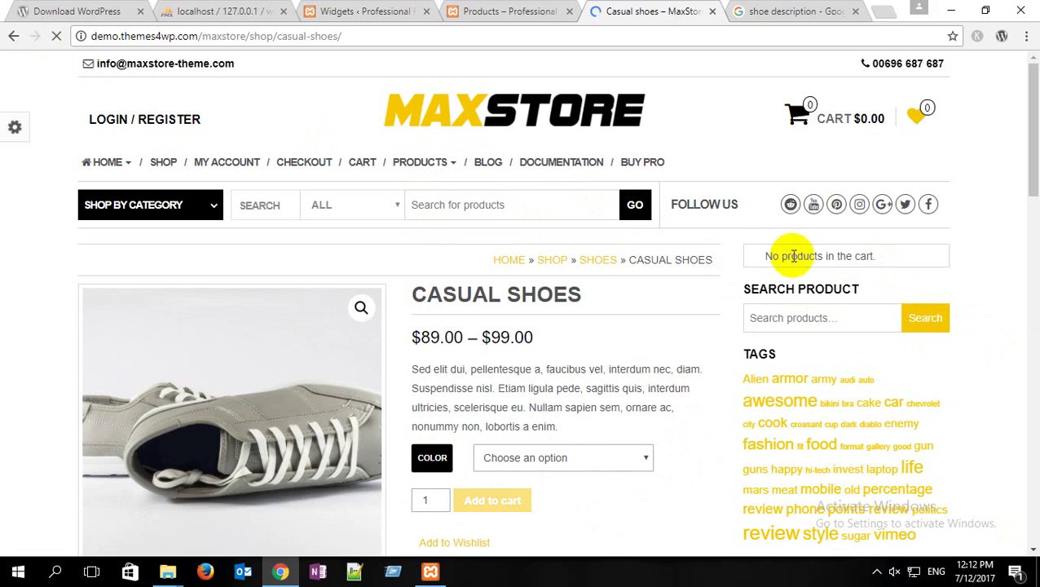
click(770, 319)
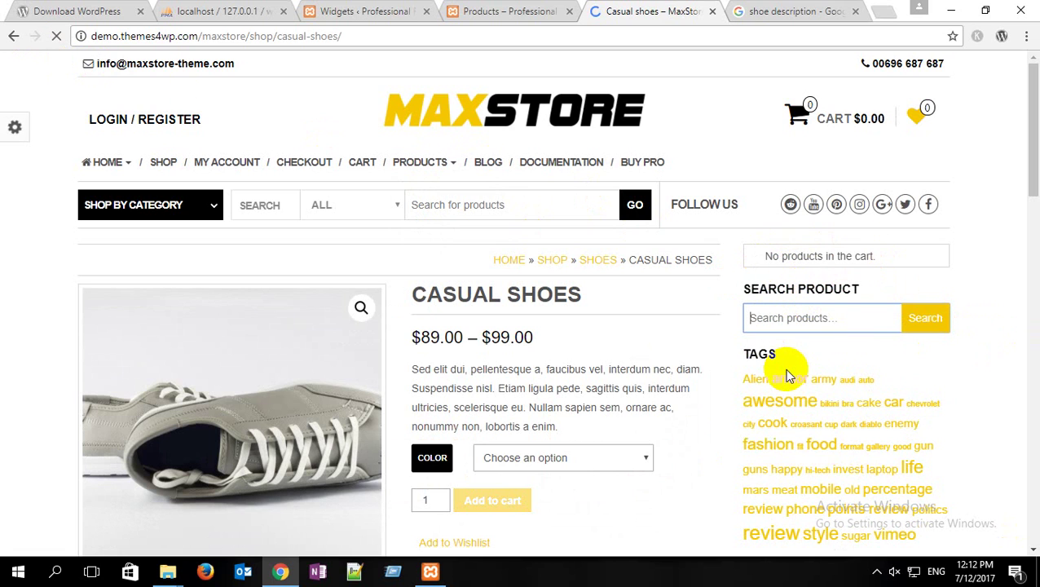
Step: Check the local shop page's layout, then return to the Widgets screen
click(351, 10)
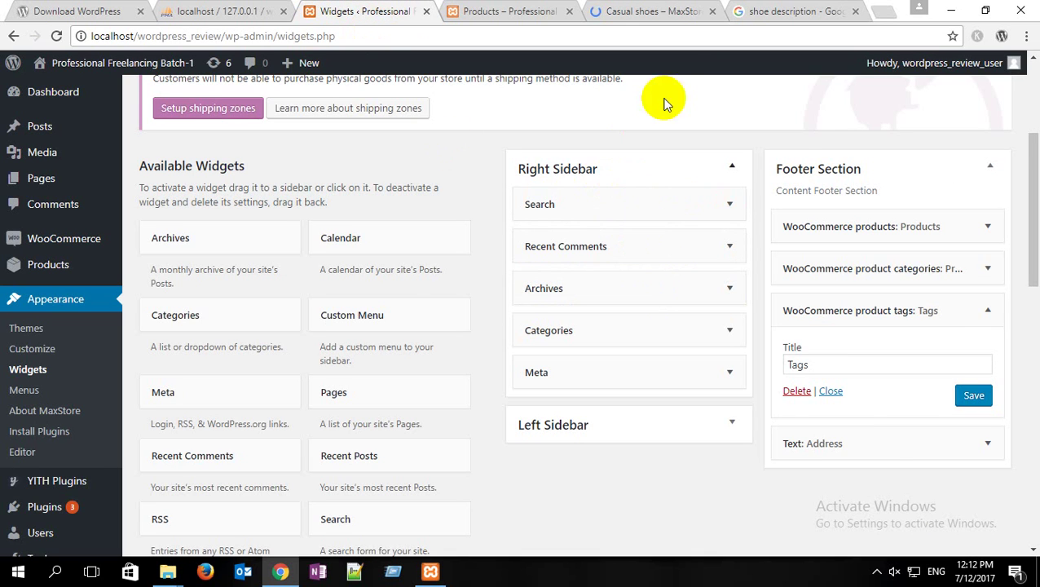
click(631, 13)
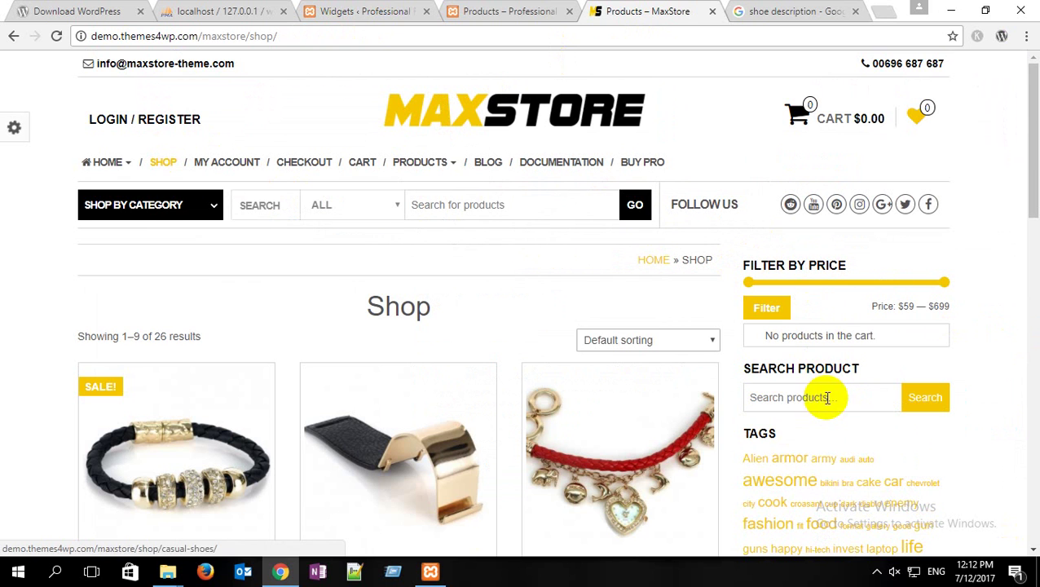
click(372, 9)
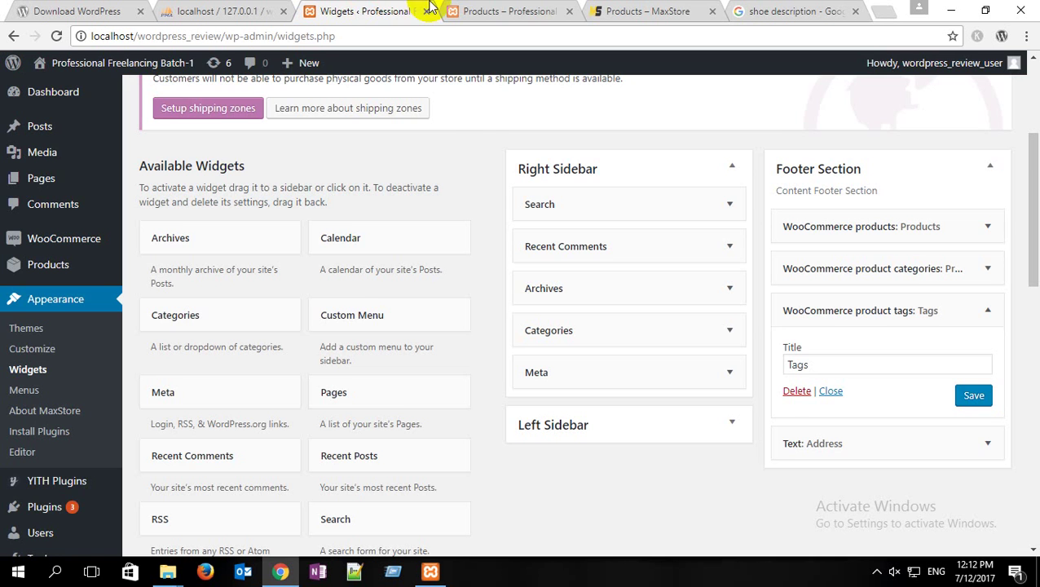
click(507, 11)
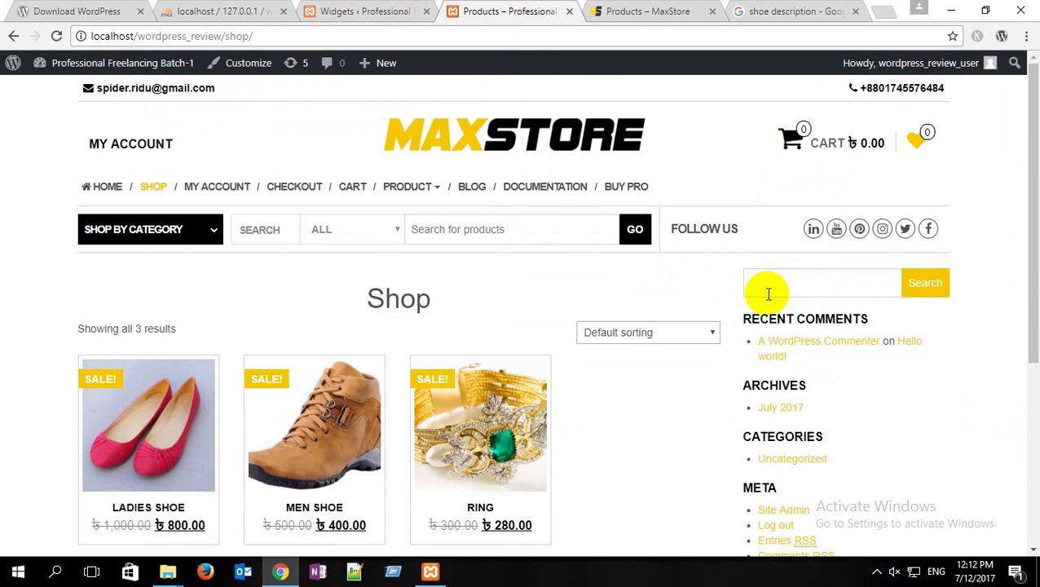
scroll(834, 418, down, 3)
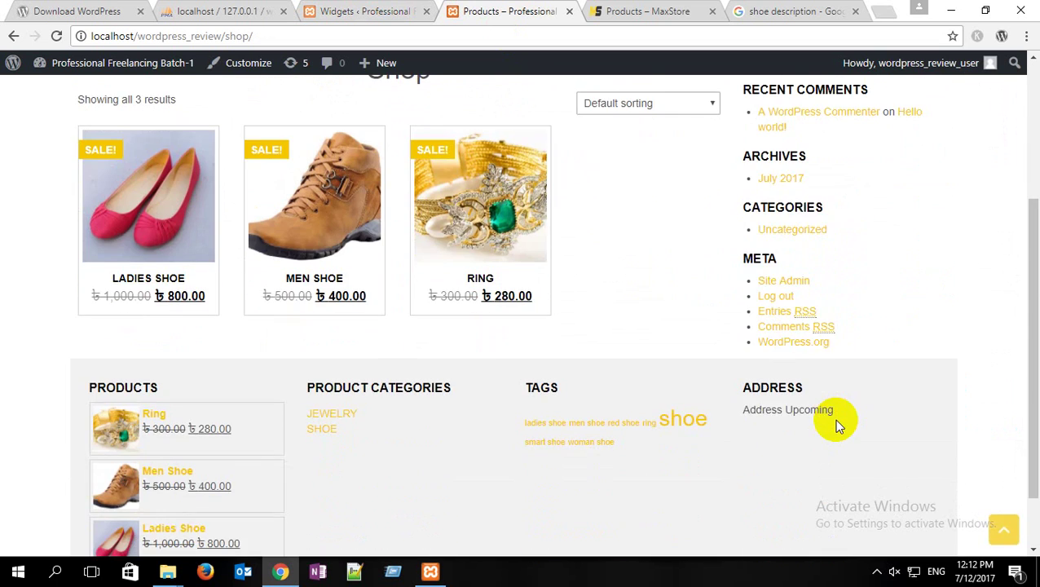
scroll(834, 418, up, 3)
click(372, 12)
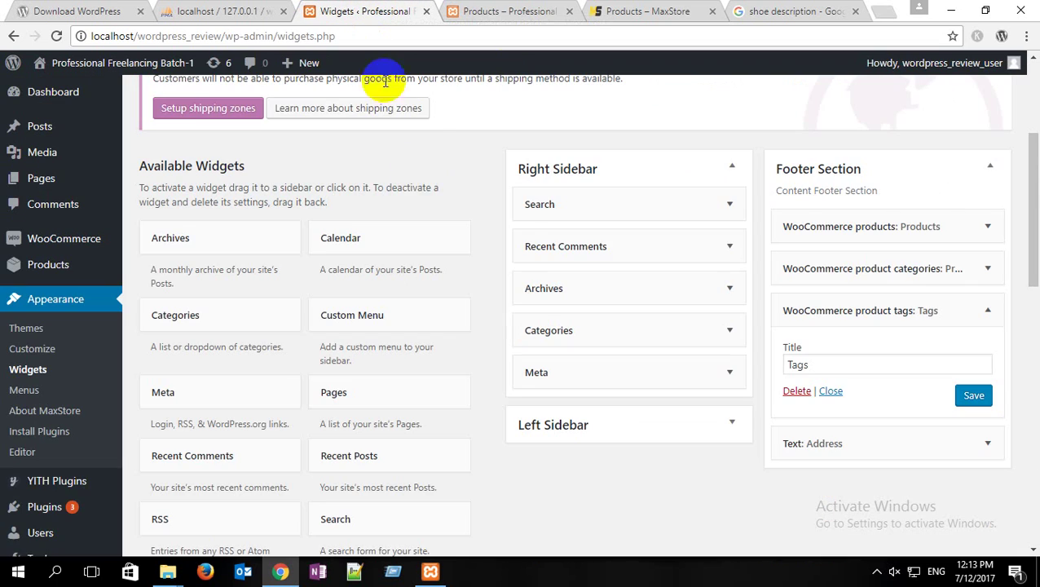
Step: Delete the Recent Comments, Archives, Categories and Meta widgets from the Right Sidebar
click(730, 252)
click(539, 360)
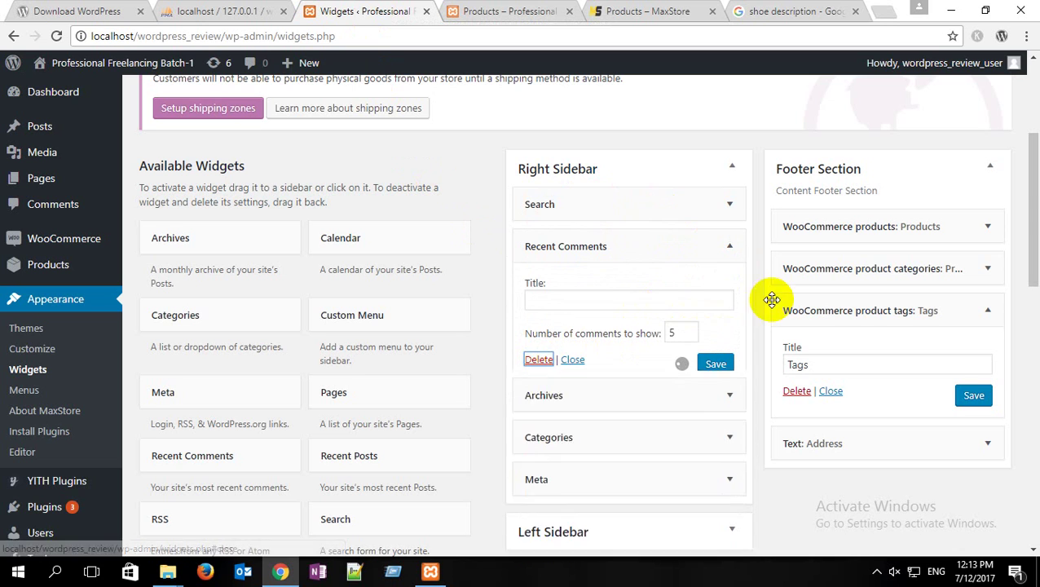
click(715, 251)
click(538, 369)
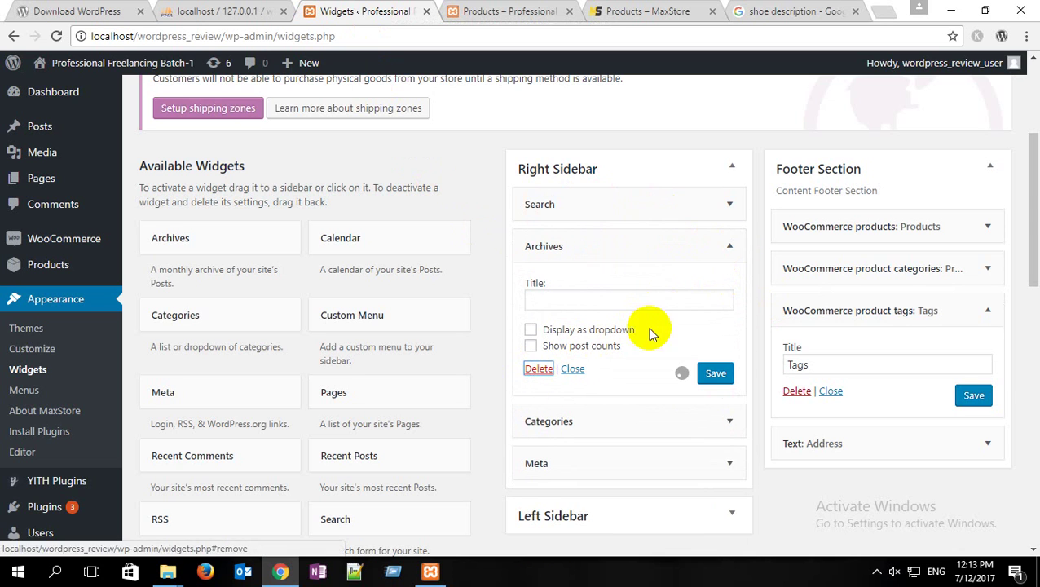
click(727, 247)
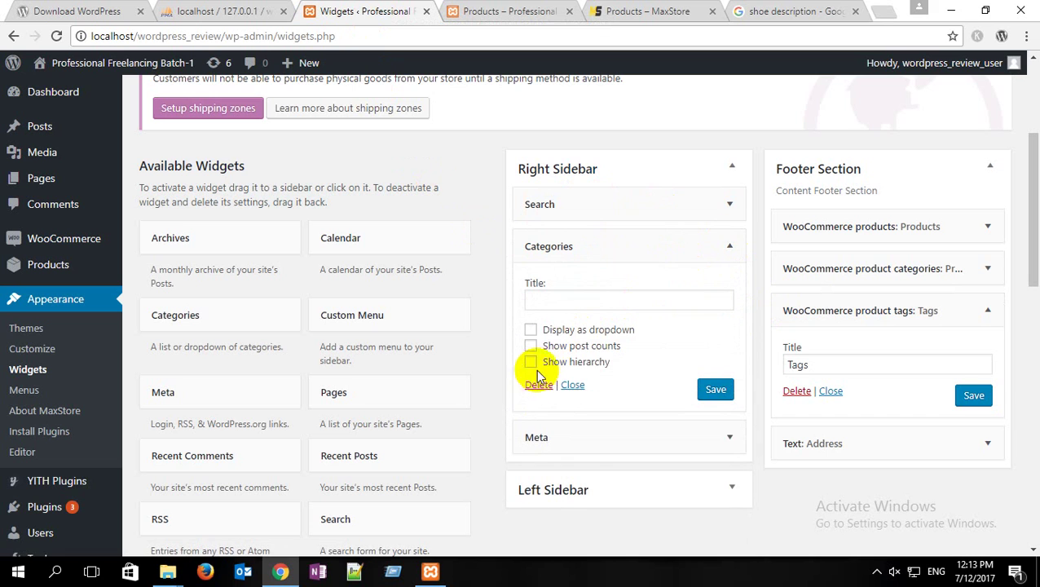
click(538, 384)
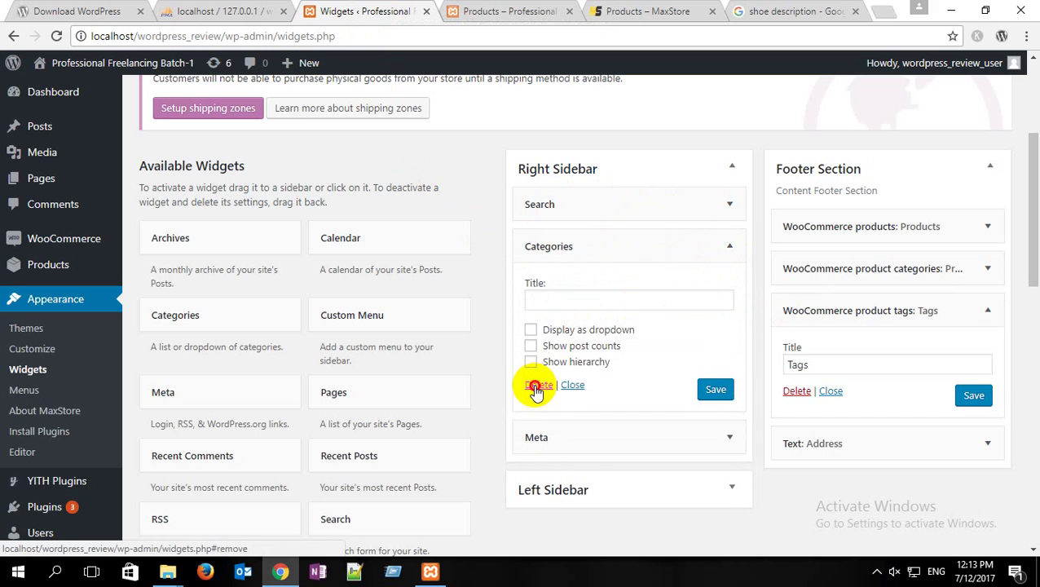
click(723, 253)
click(538, 327)
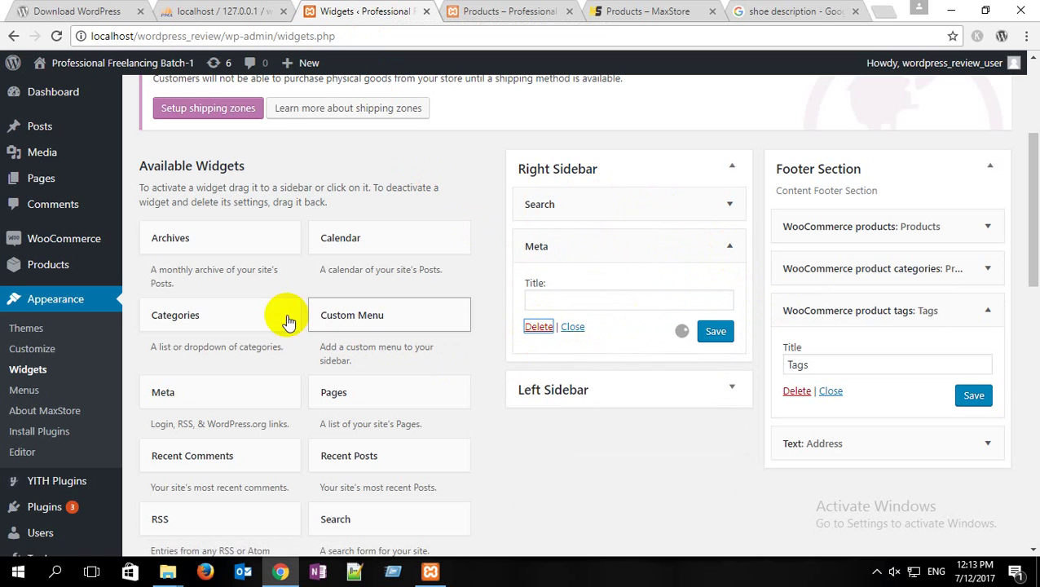
Step: Add a WooCommerce price filter widget to the Right Sidebar, positioned above Search
scroll(285, 283, down, 7)
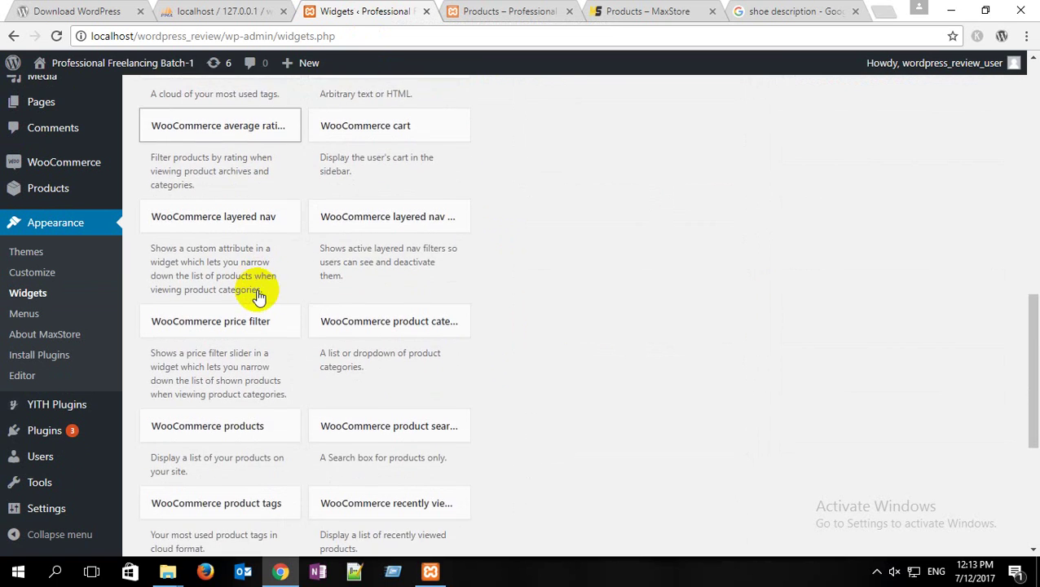
scroll(258, 297, down, 2)
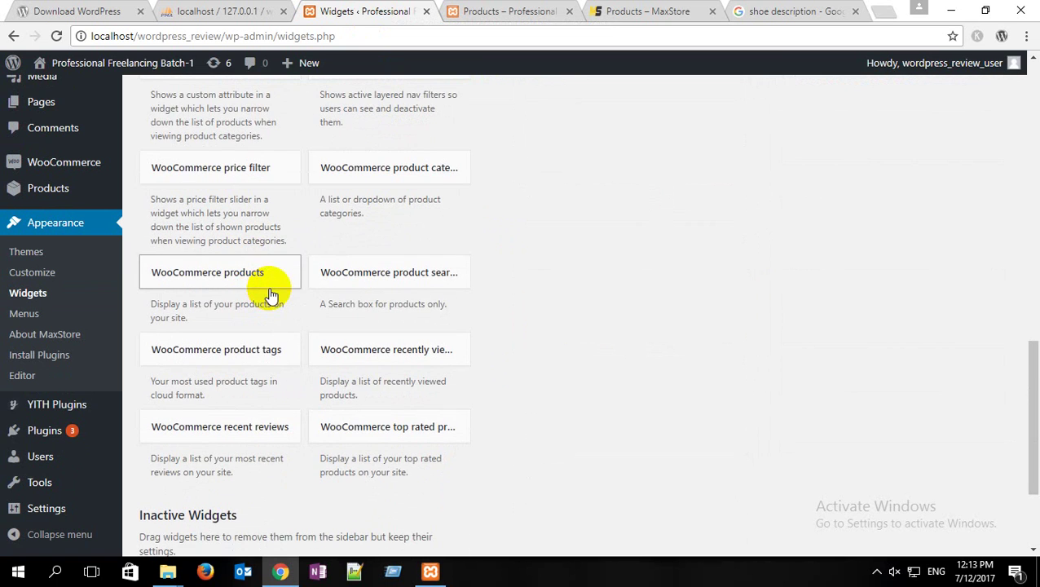
scroll(272, 295, down, 1)
scroll(371, 289, up, 2)
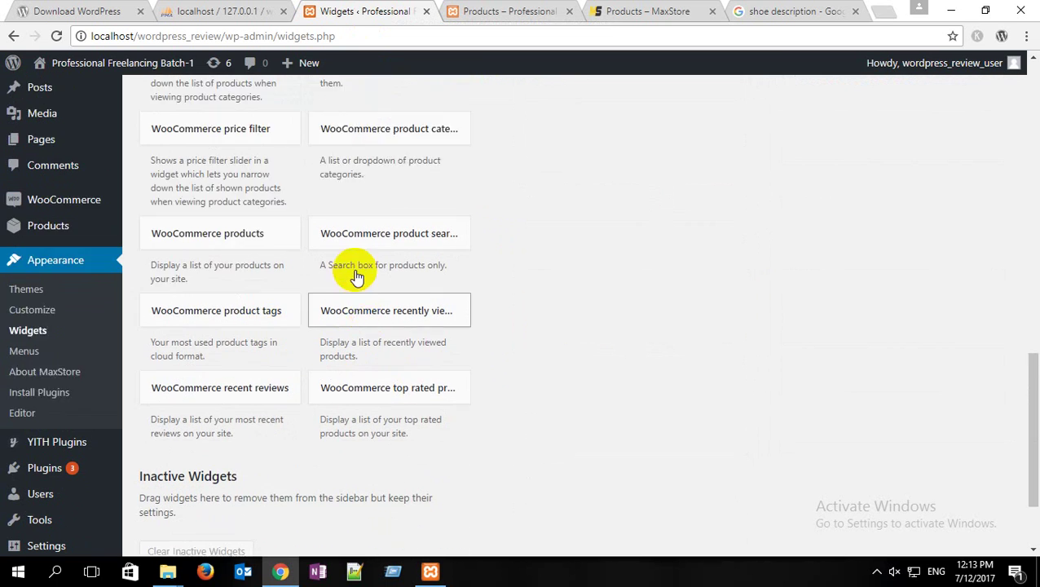
click(273, 251)
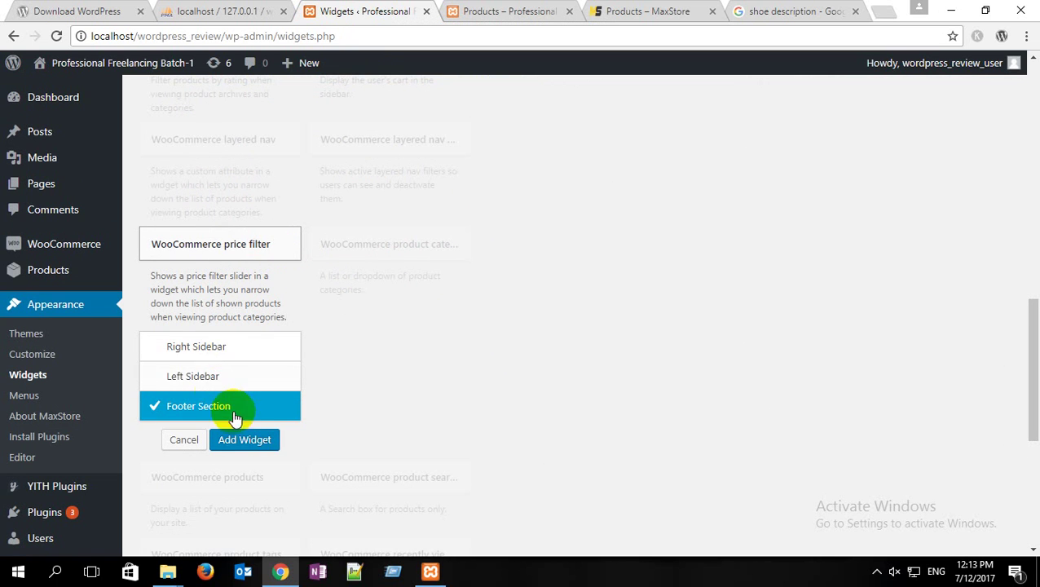
click(220, 348)
click(258, 445)
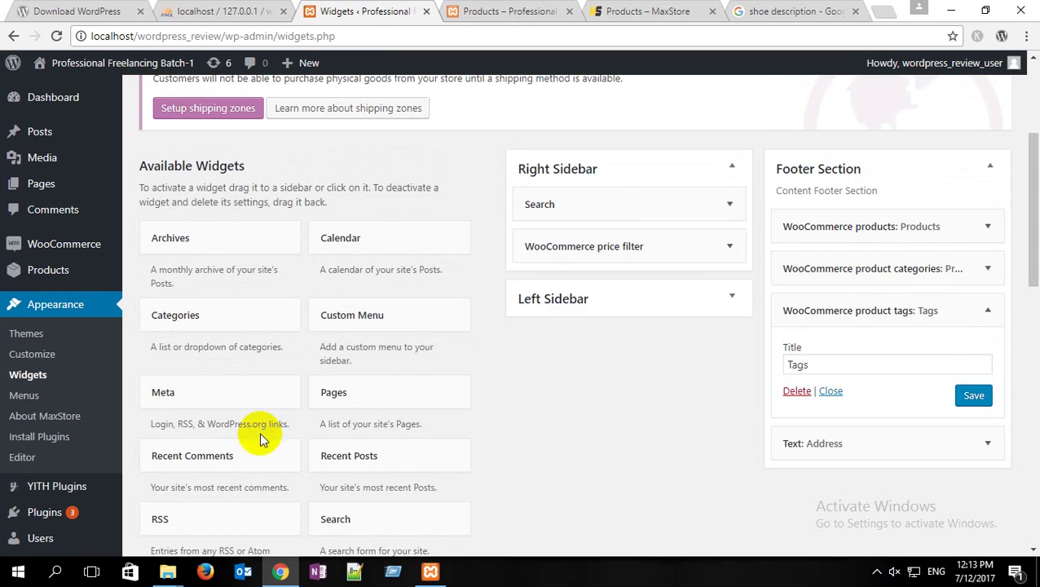
drag(597, 254, 599, 204)
Step: Title the price filter widget 'Filter By Price' and save it
click(731, 206)
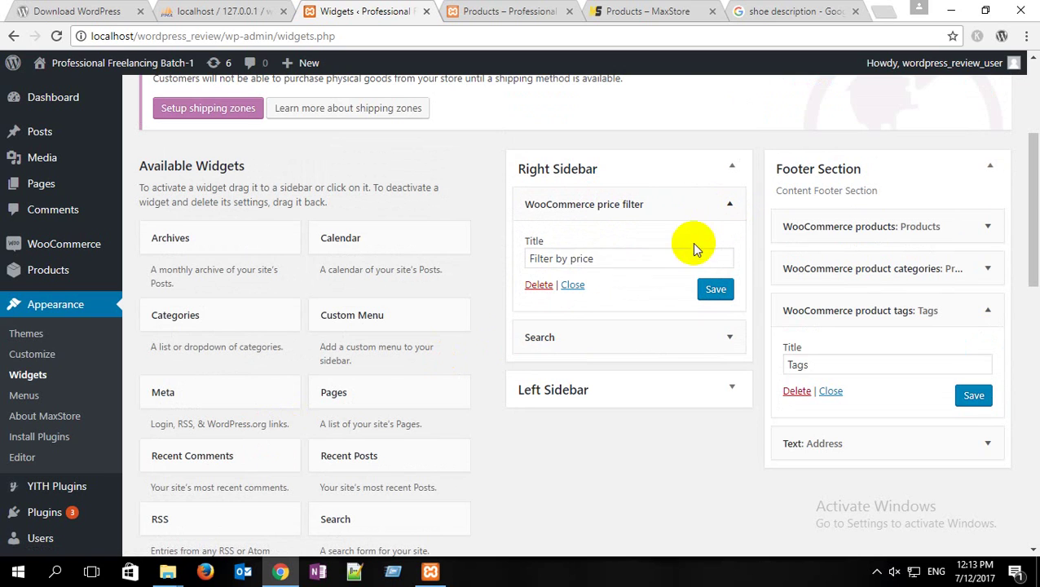
drag(597, 259, 513, 265)
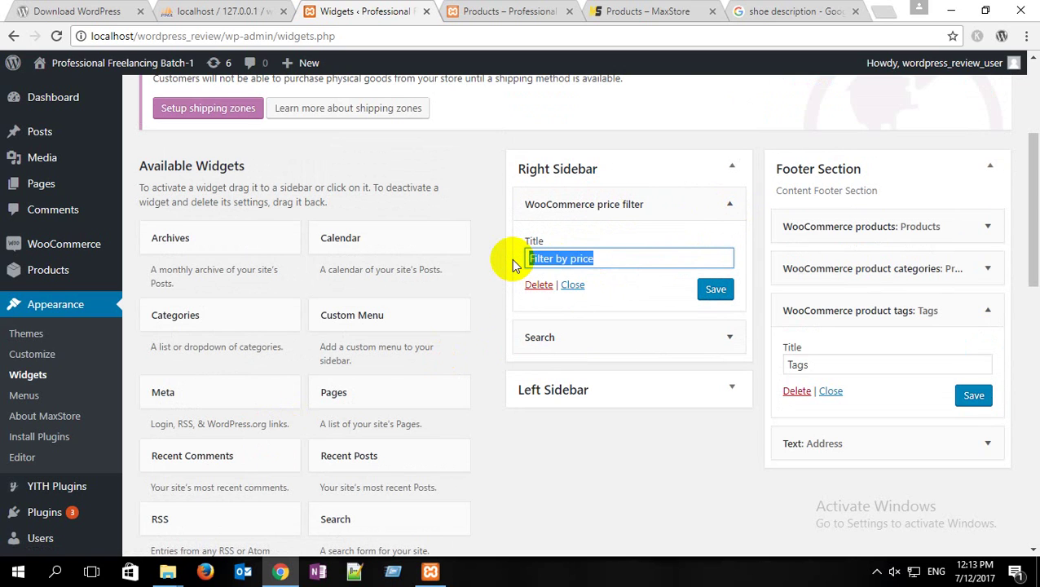
text(Filter )
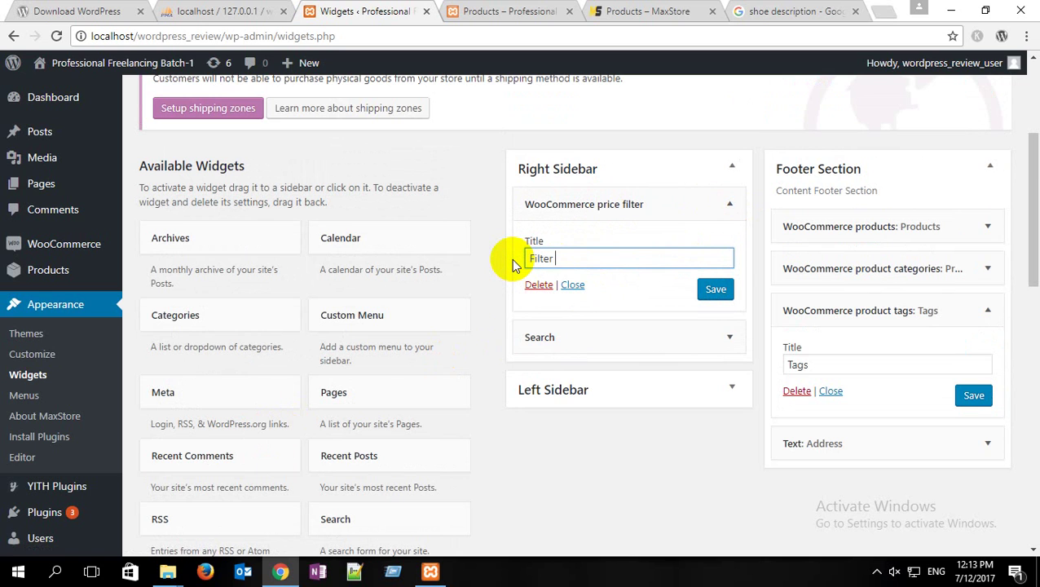
text(By Price)
click(715, 288)
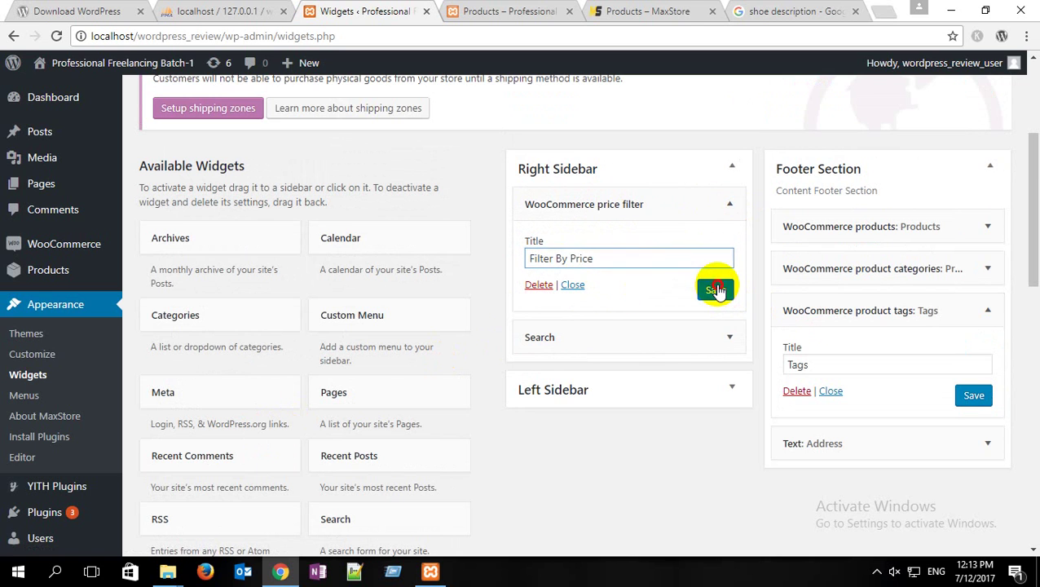
click(628, 8)
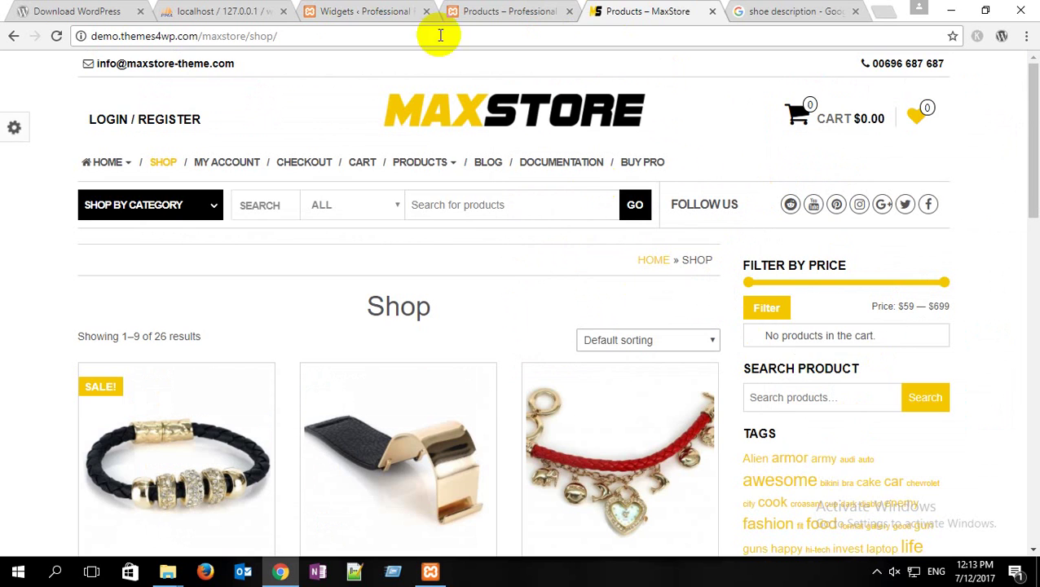
click(343, 10)
scroll(367, 309, down, 6)
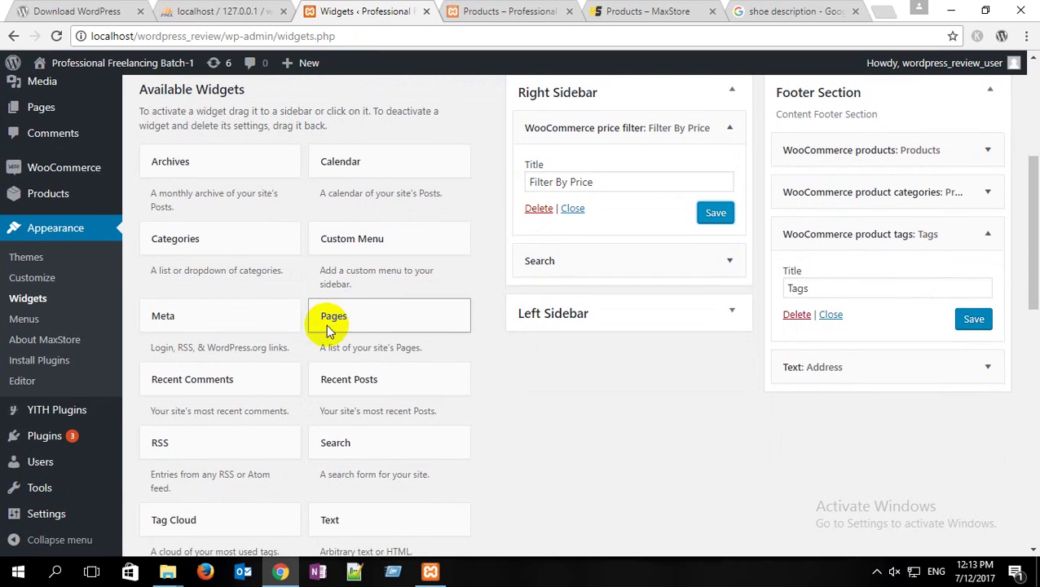
scroll(299, 343, down, 1)
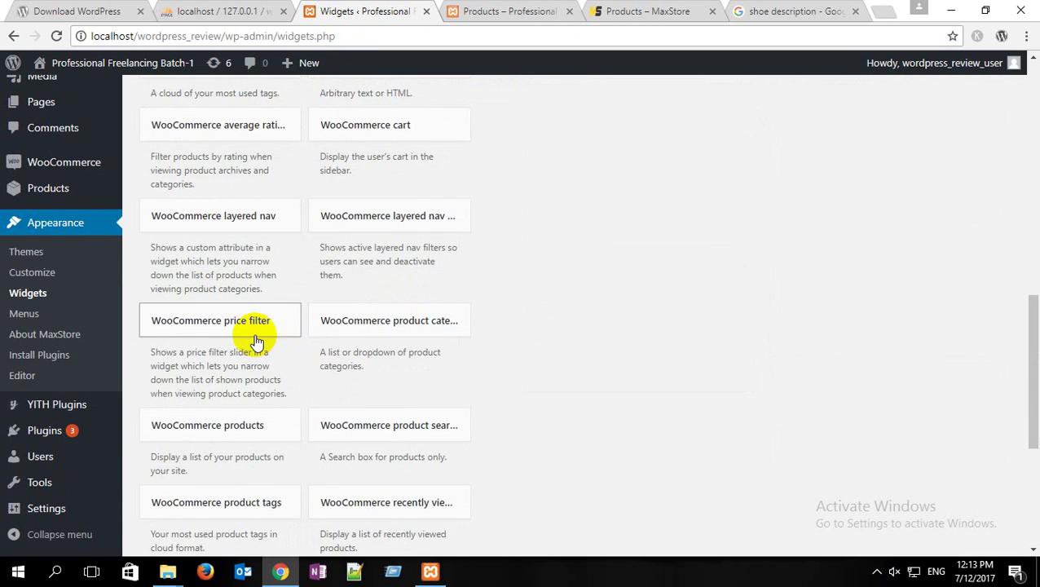
Step: Add a WooCommerce product tags widget to the Right Sidebar, rename it 'Tags', and save
scroll(251, 338, down, 1)
click(272, 434)
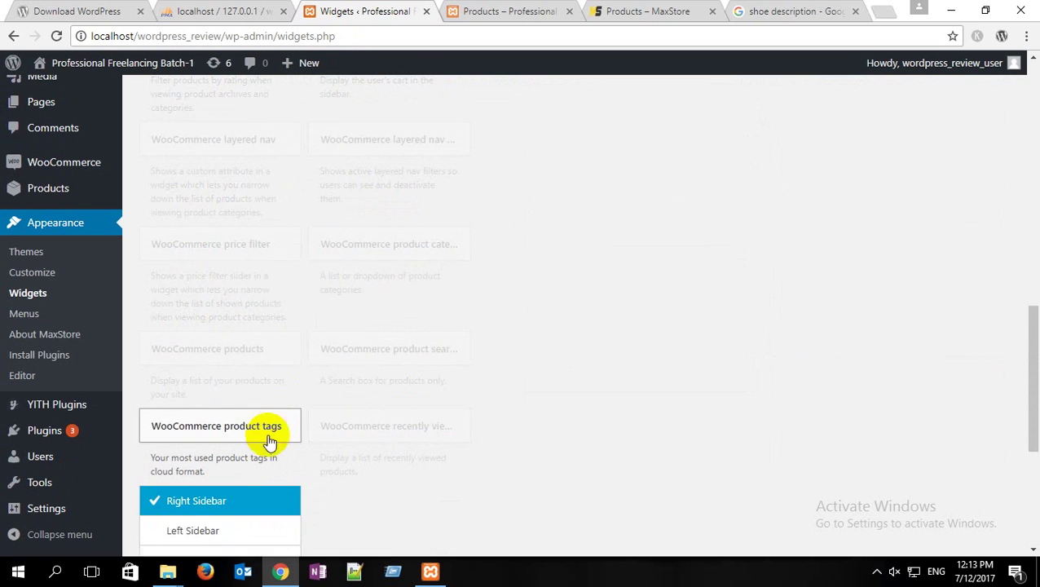
scroll(302, 497, down, 2)
click(244, 441)
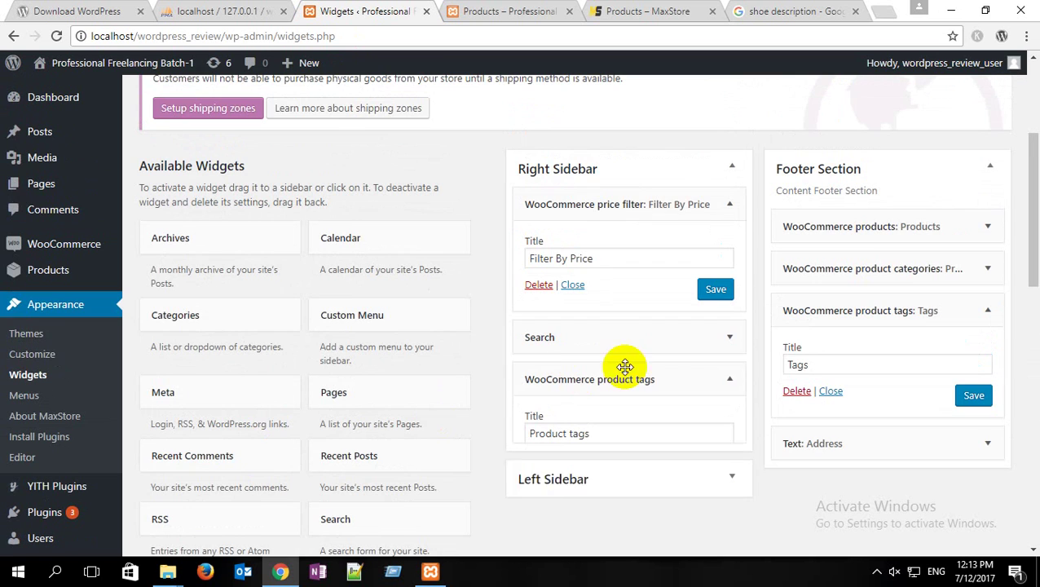
drag(608, 433, 534, 433)
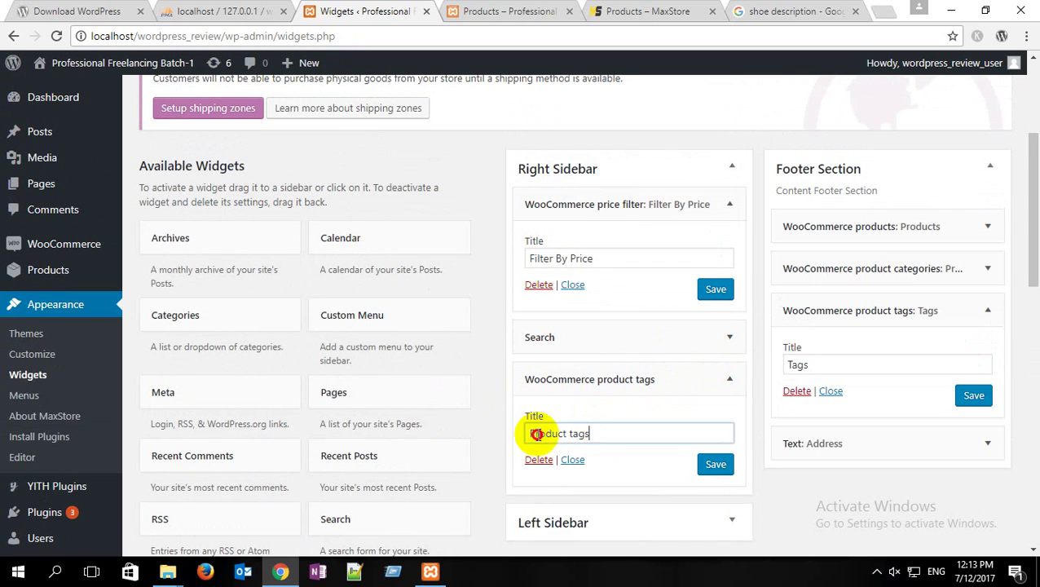
text(Tag)
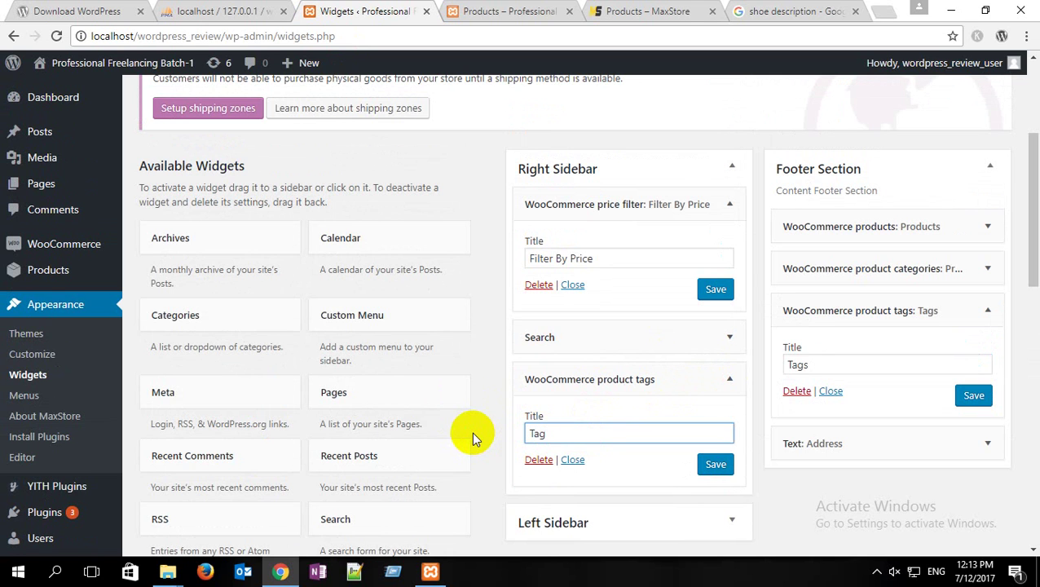
text(s)
click(715, 464)
Step: Reload the local shop page to check the new sidebar widgets
click(489, 10)
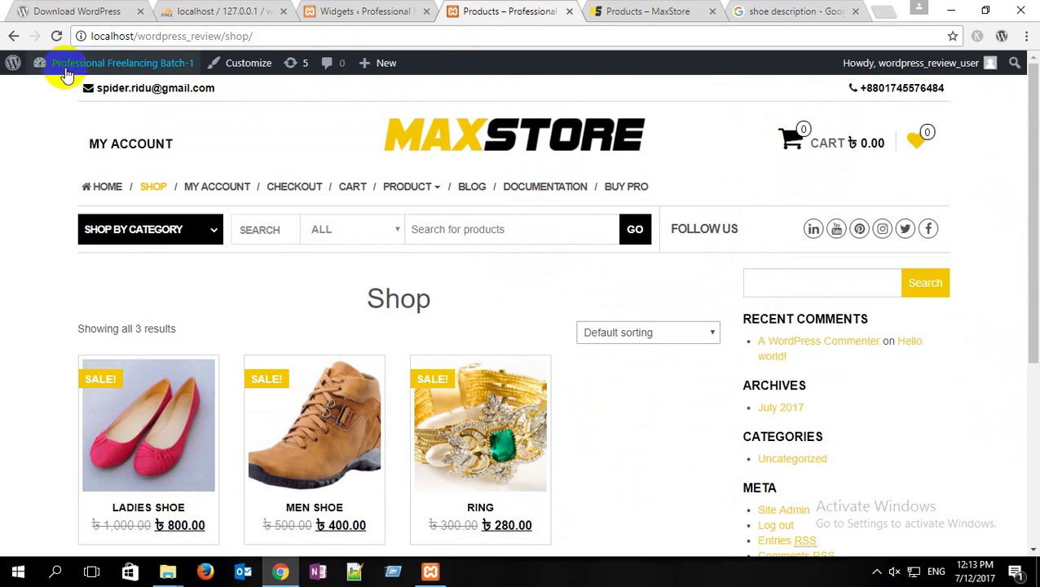
click(53, 36)
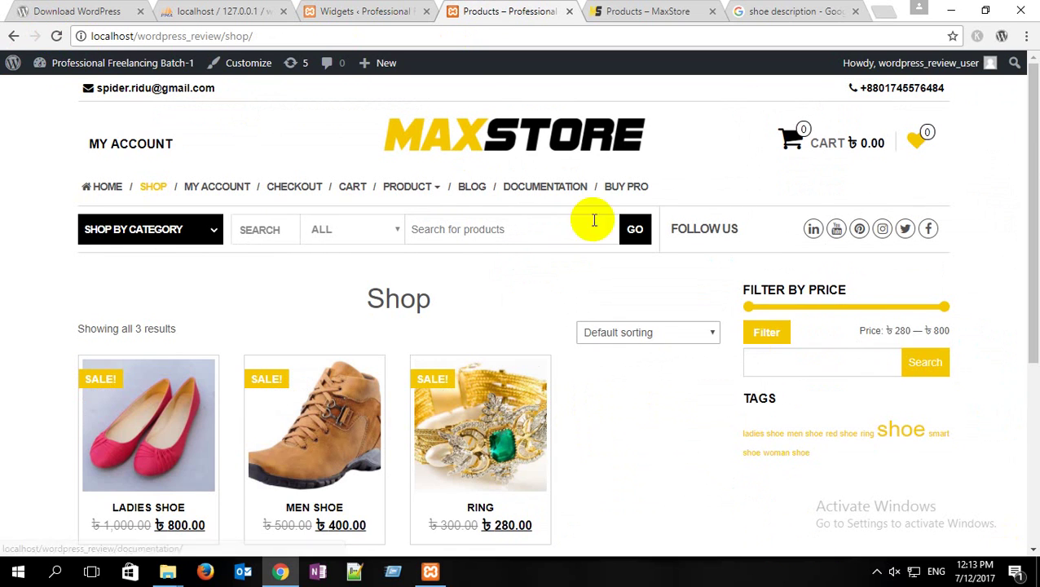
scroll(904, 273, down, 2)
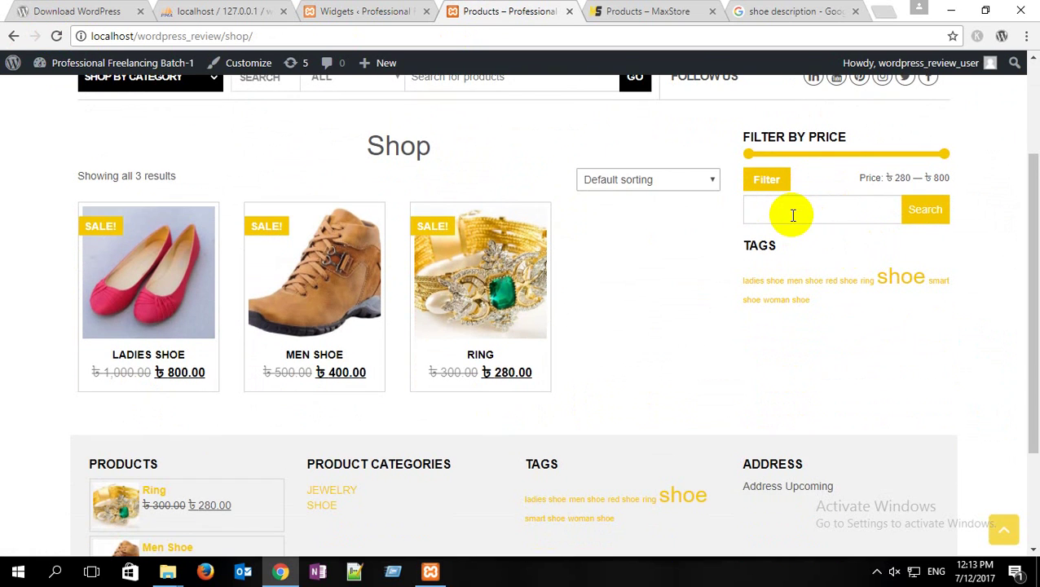
scroll(779, 172, up, 1)
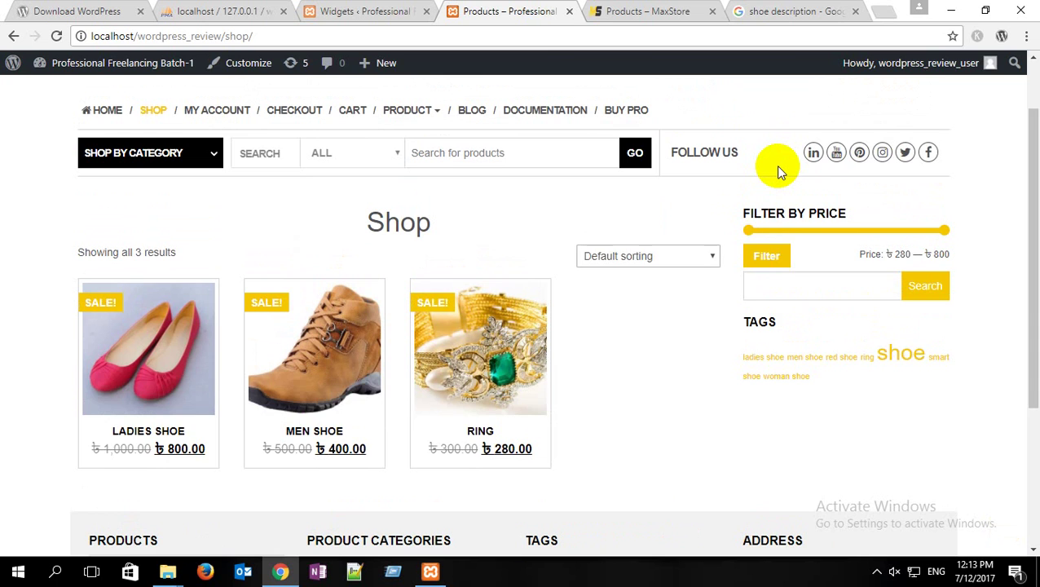
scroll(775, 165, up, 1)
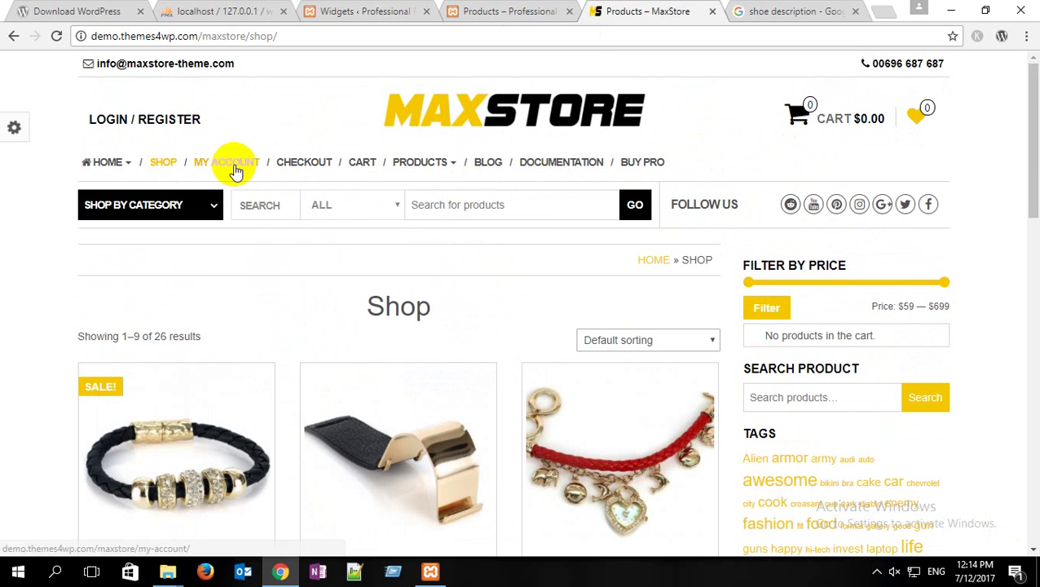
Step: Open and browse the demo site's My Account page
click(232, 165)
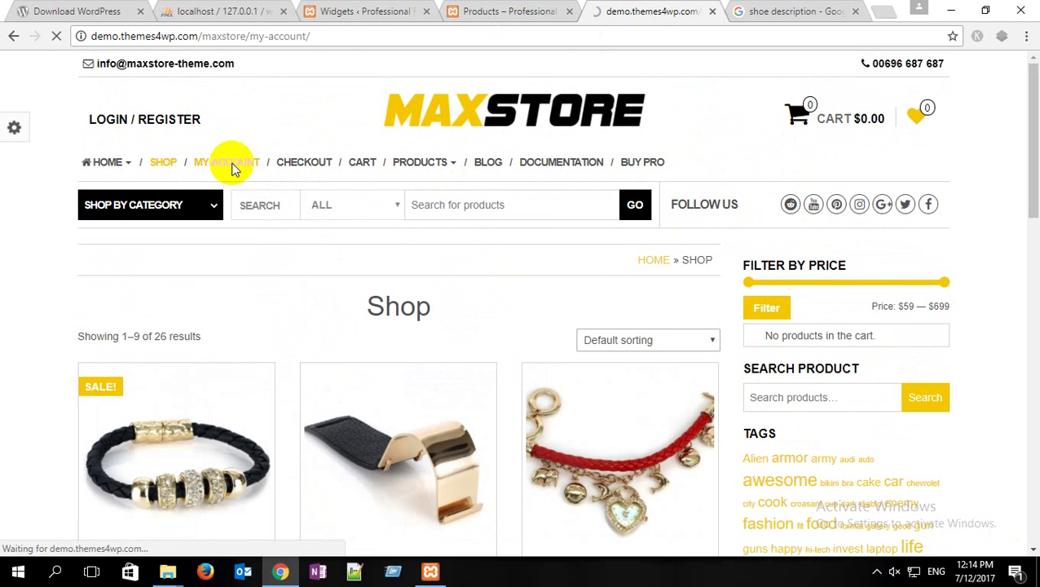
scroll(397, 269, down, 1)
scroll(397, 269, down, 2)
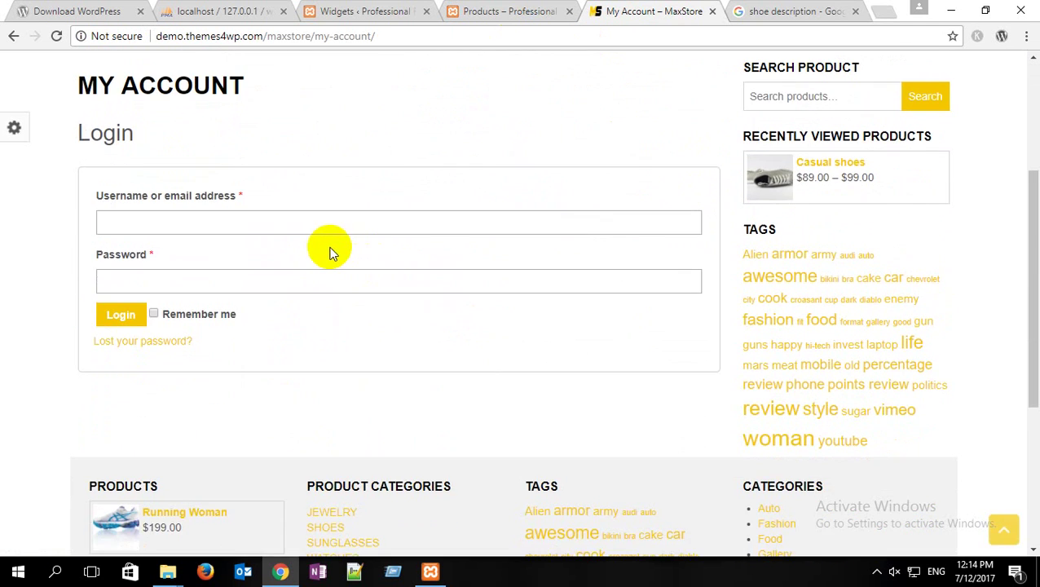
scroll(329, 251, up, 2)
scroll(236, 232, down, 2)
scroll(236, 232, up, 2)
scroll(237, 235, up, 2)
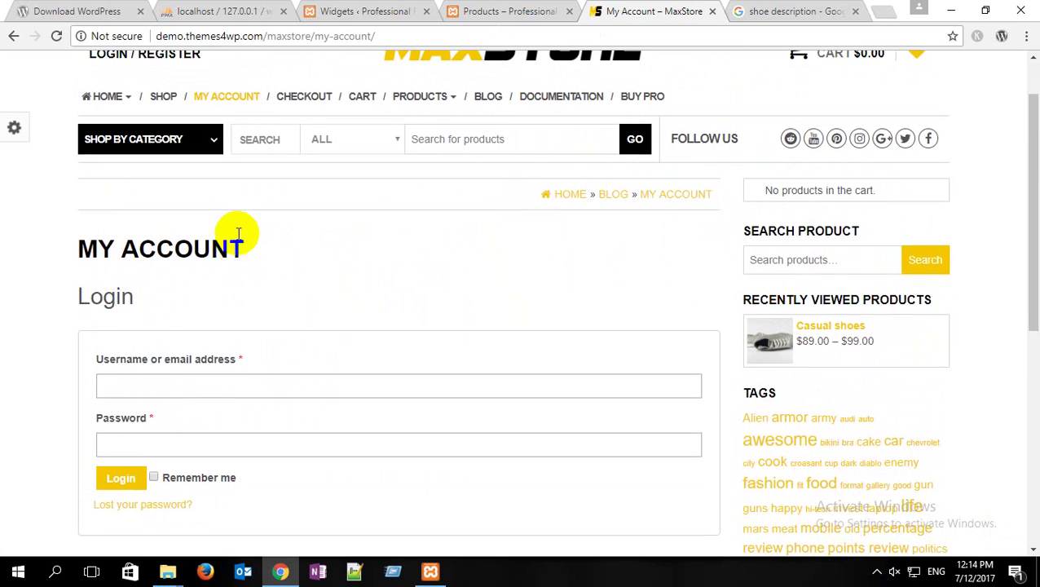
Step: Open the local site's My Account page and compare it with the demo's
click(534, 10)
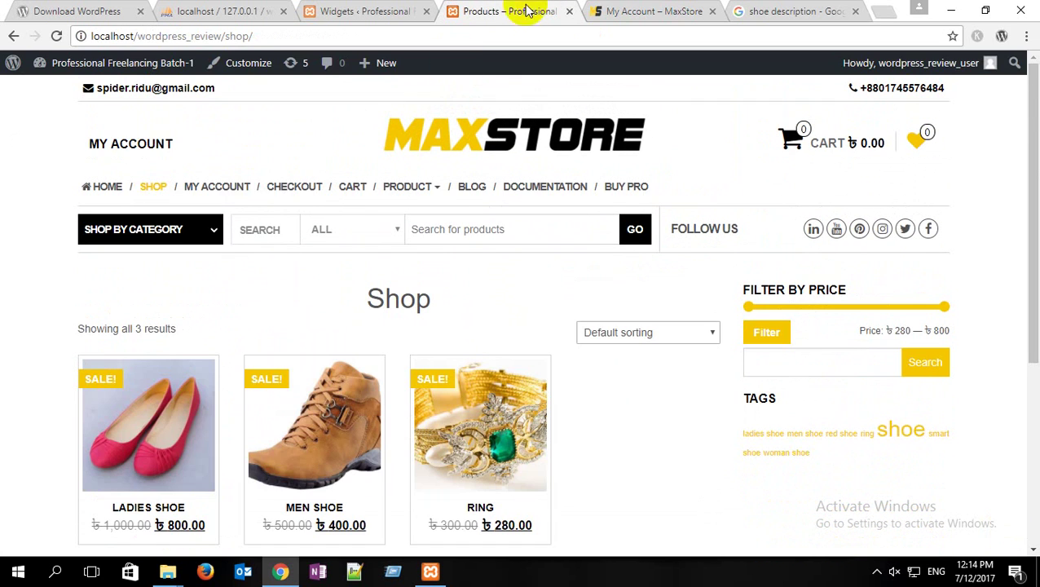
click(232, 186)
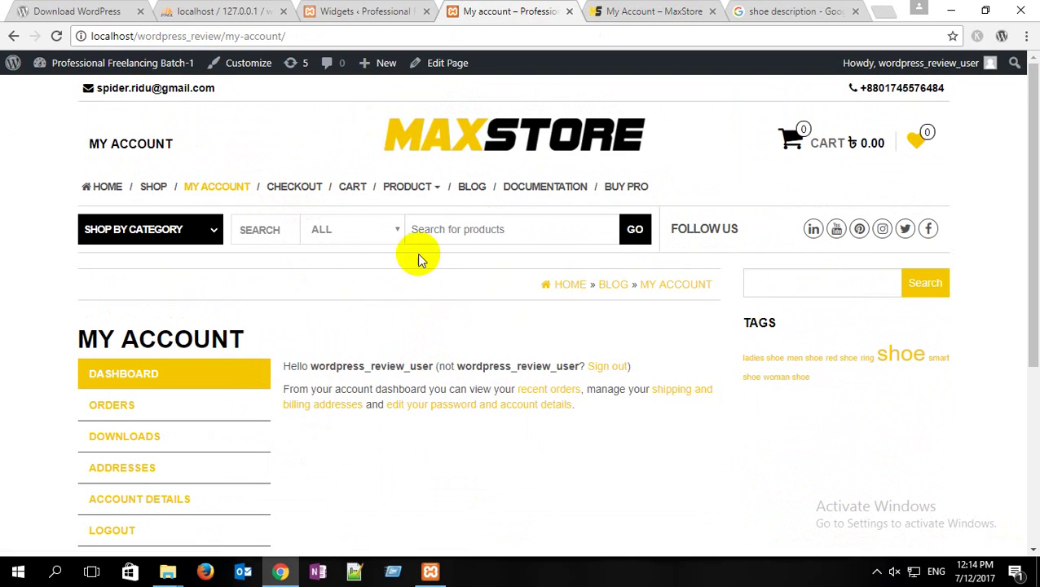
click(667, 14)
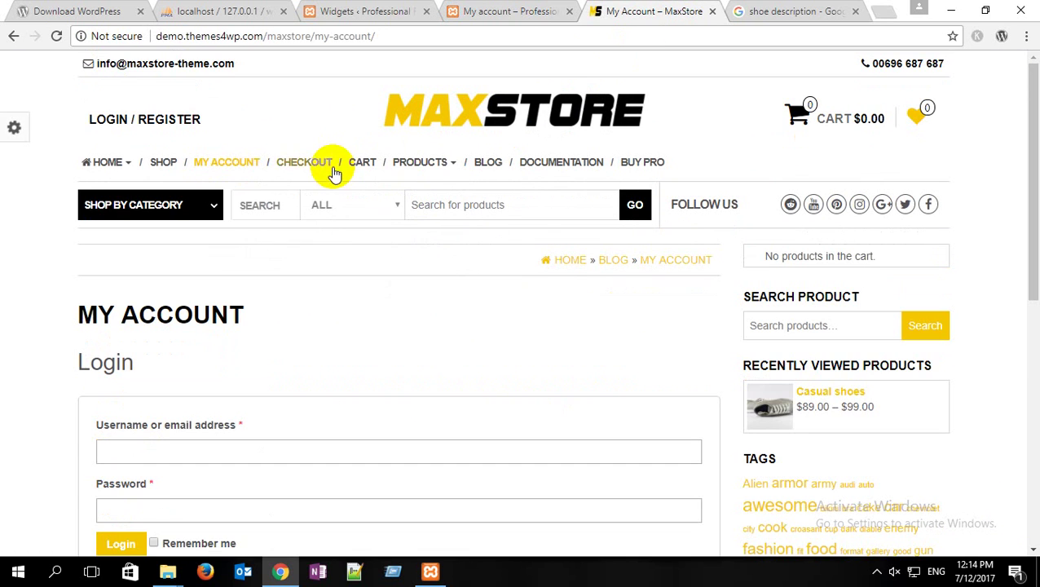
mouse_move(410, 174)
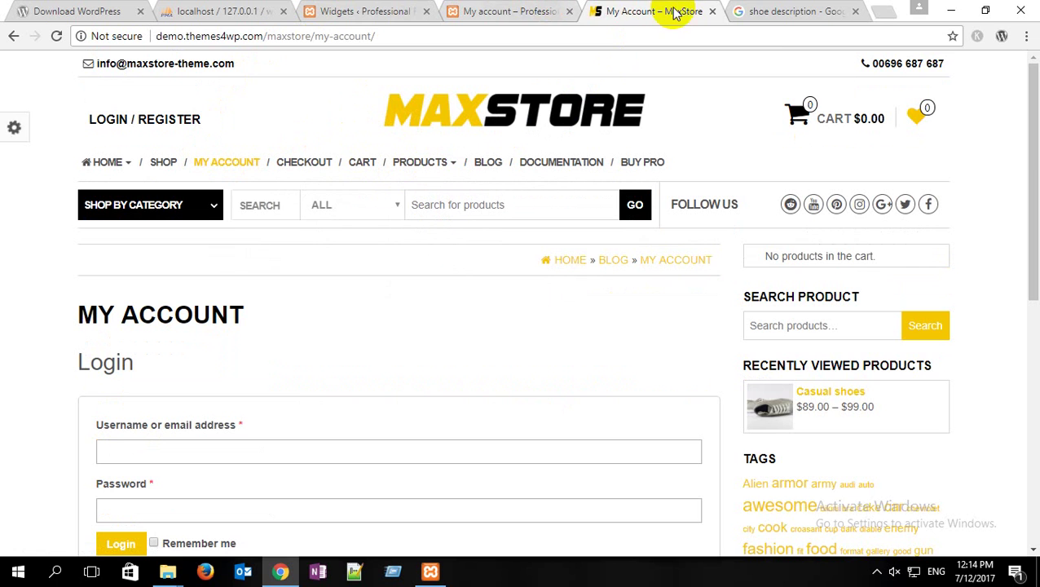
click(489, 12)
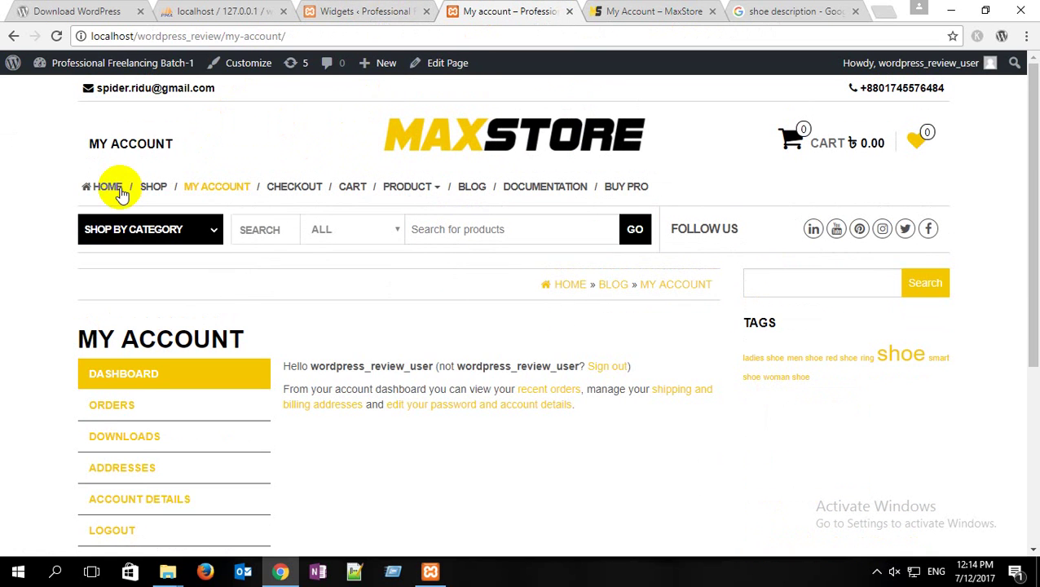
Step: Visit the local site's home page, then bring up the WordPress admin Dashboard
click(119, 190)
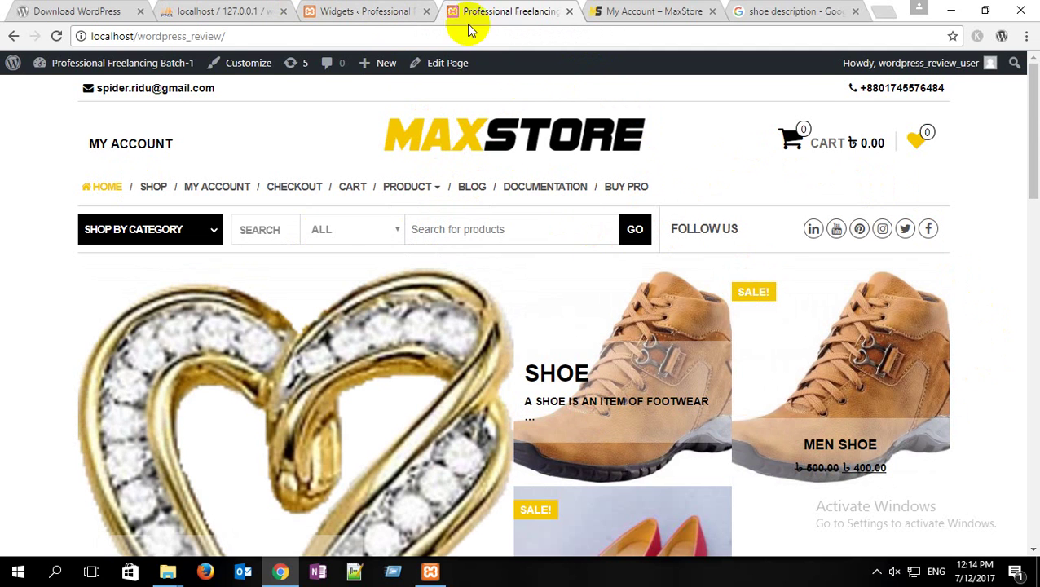
click(399, 12)
click(56, 97)
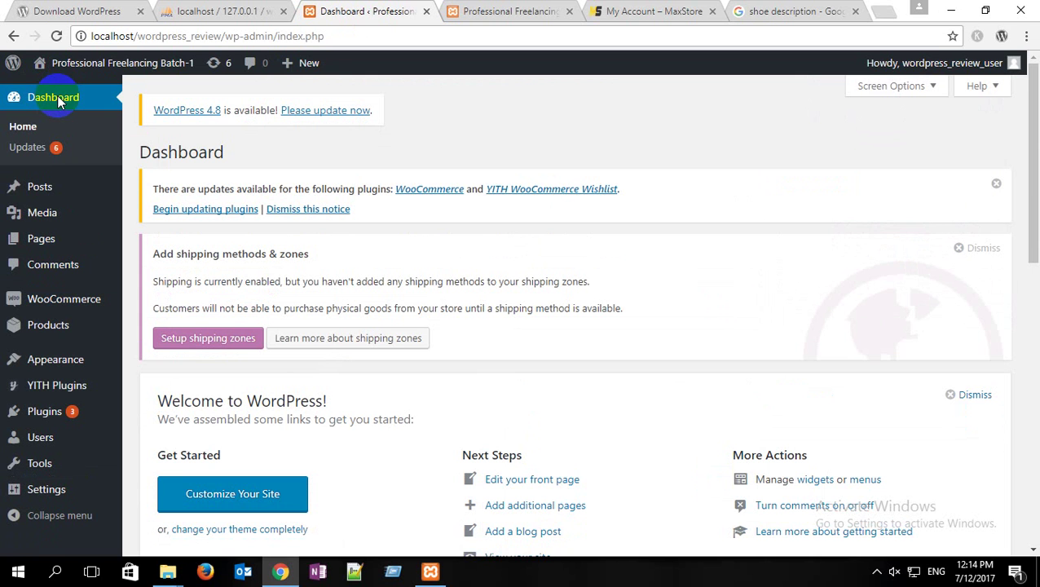
Step: Select woocommerce-image-zoom in Wordpress Class > wordpress > wp-content > plugins
click(954, 11)
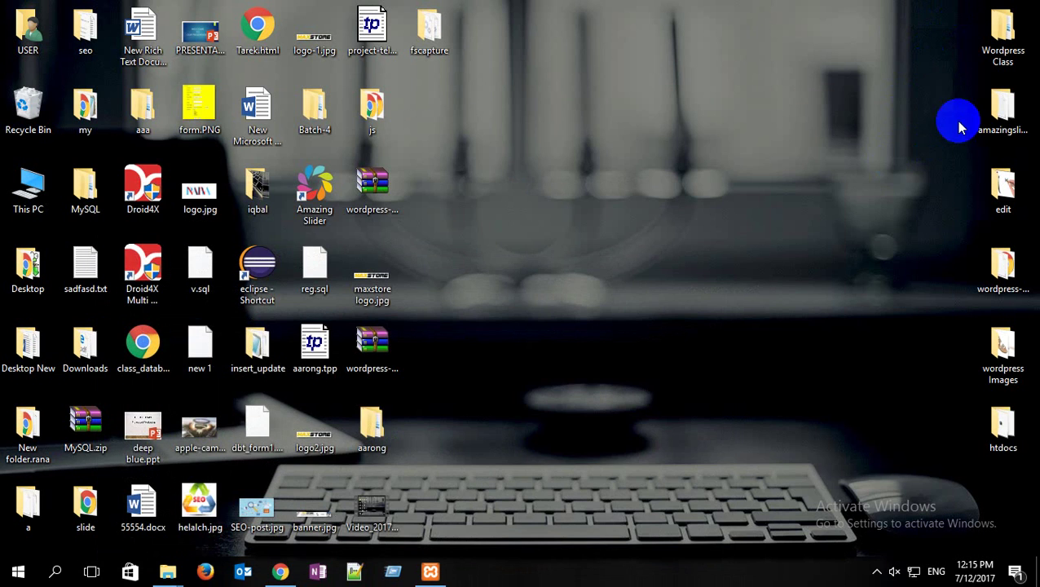
double_click(1004, 32)
double_click(399, 116)
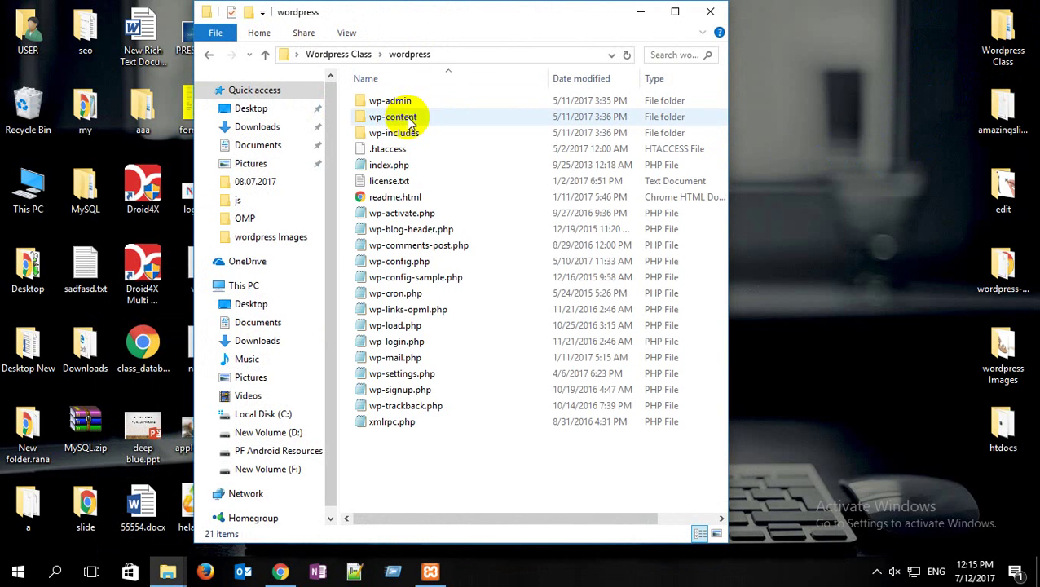
double_click(405, 119)
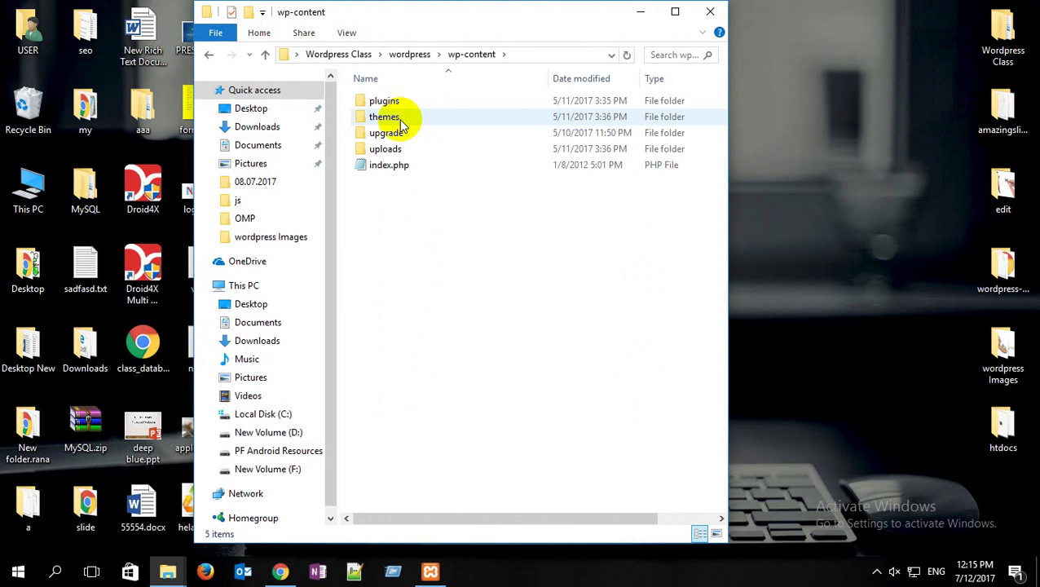
double_click(392, 103)
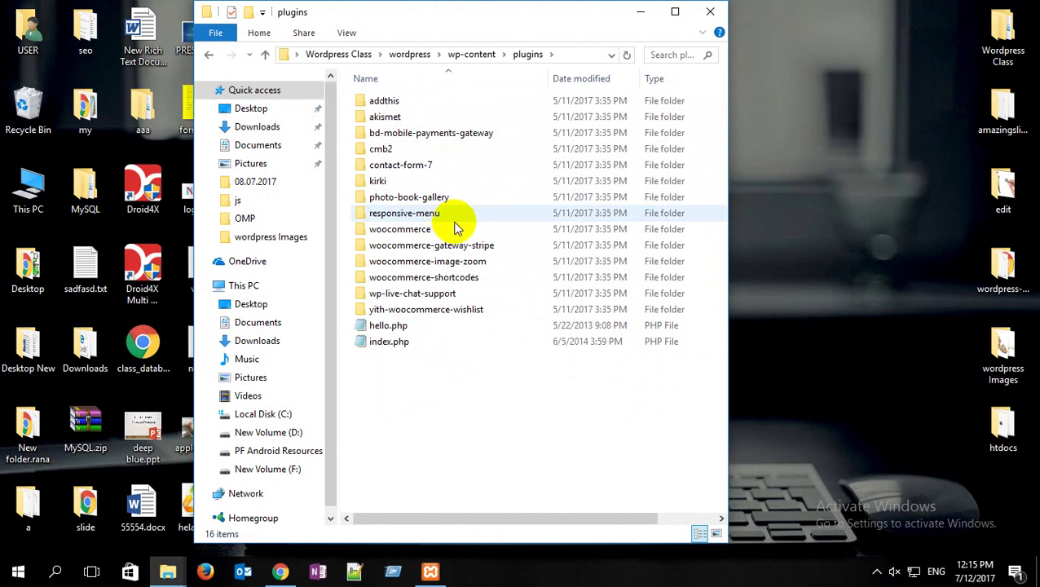
click(457, 262)
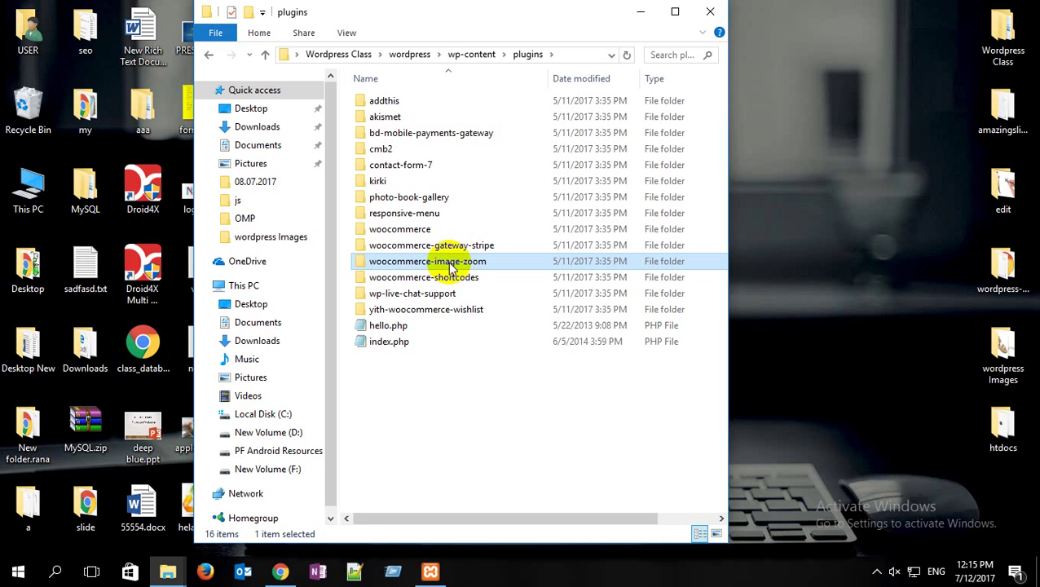
Step: Paste the plugin folder into wordpress_review's wp-content\plugins folder and return to Chrome
click(642, 15)
mouse_move(168, 572)
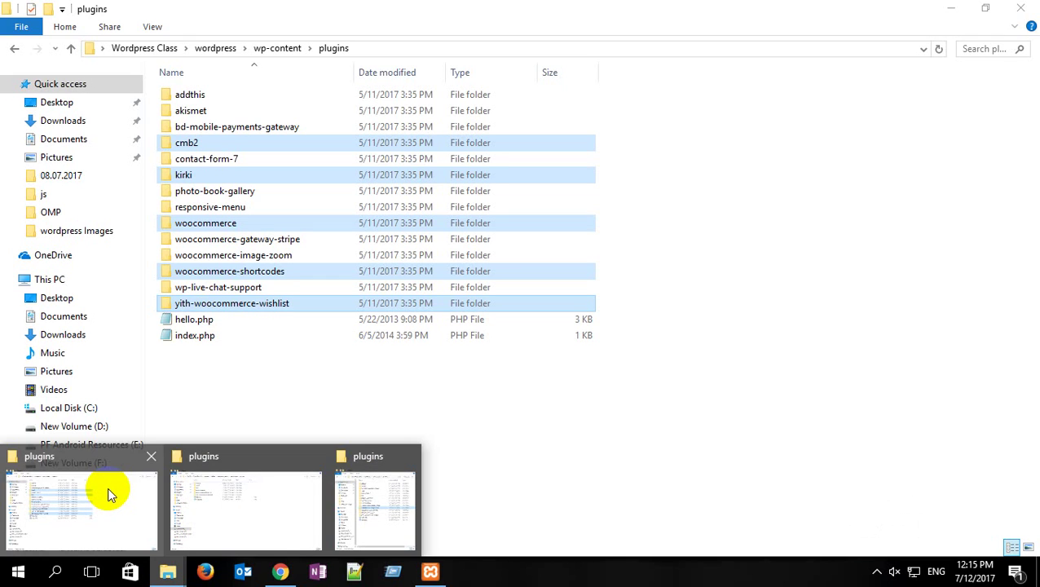
click(109, 487)
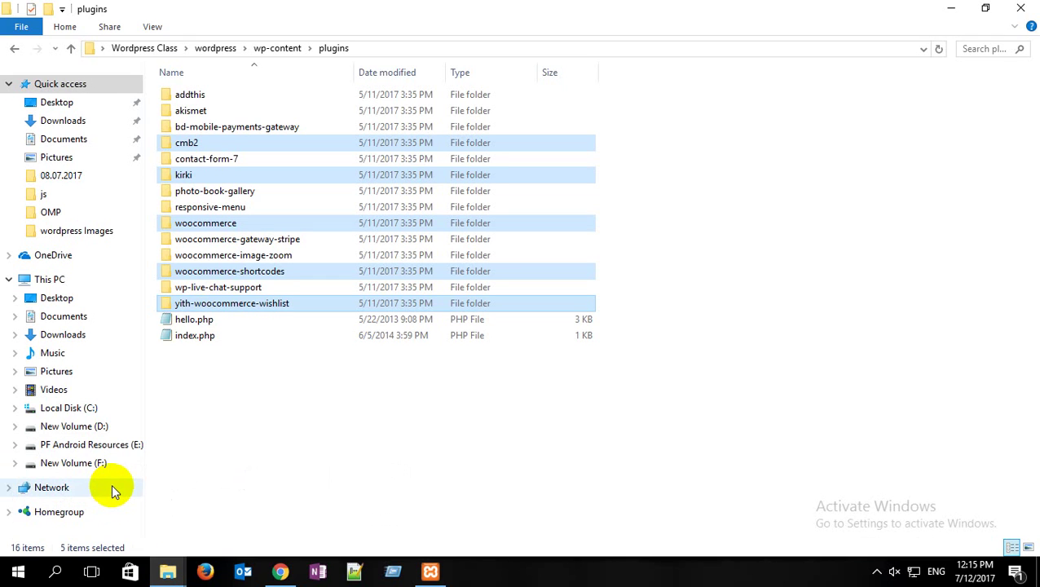
mouse_move(167, 571)
click(204, 506)
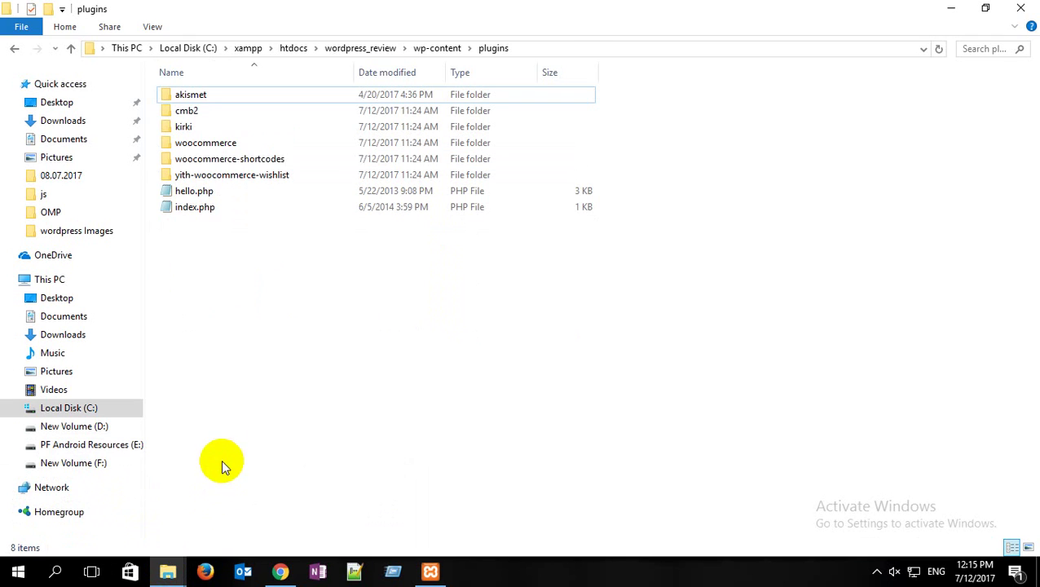
click(248, 265)
key(ctrl+v)
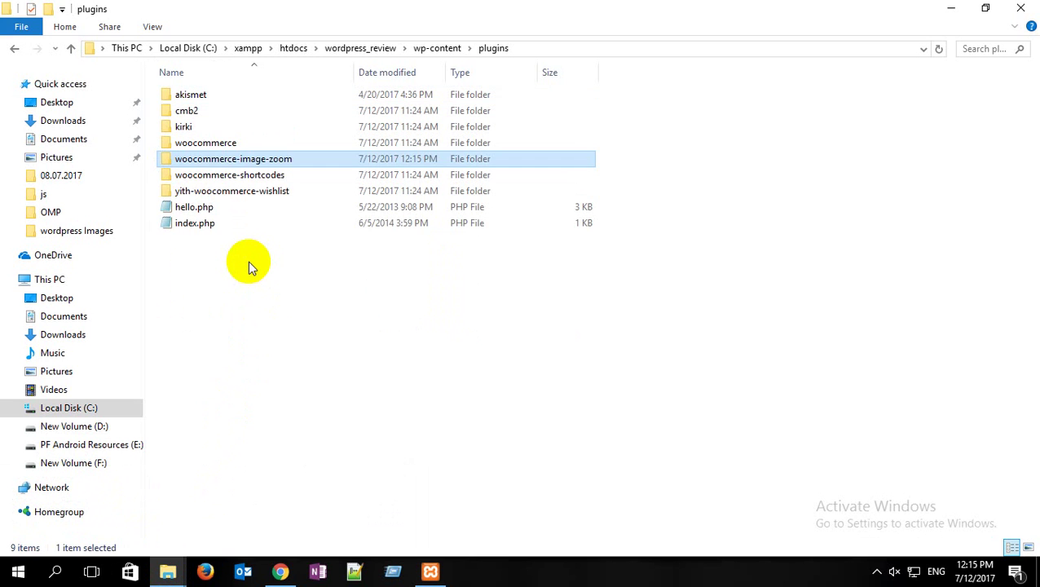
click(280, 571)
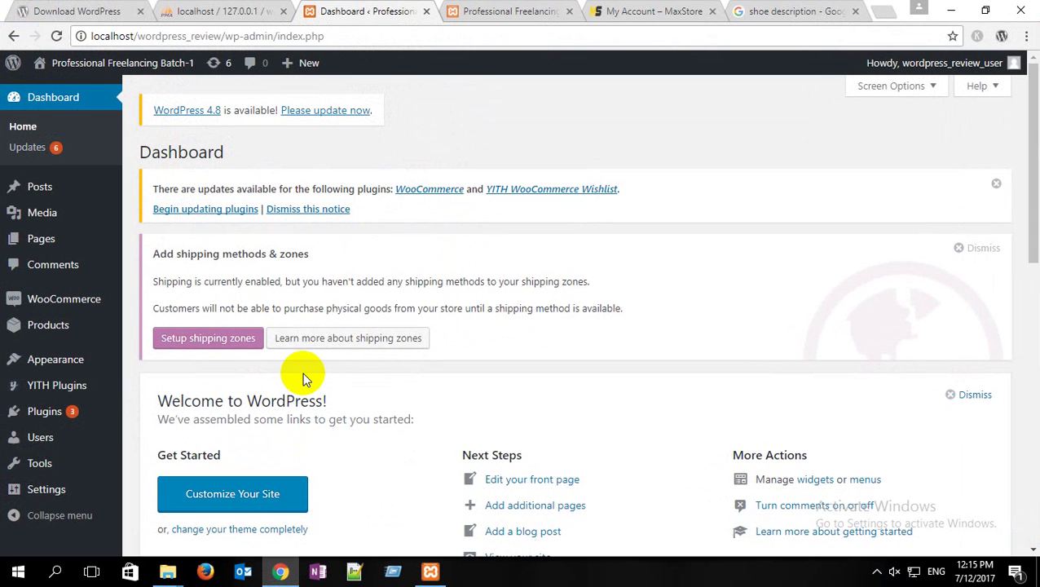
Step: Glance at the demo's My Account page, then open the Installed Plugins list
click(656, 11)
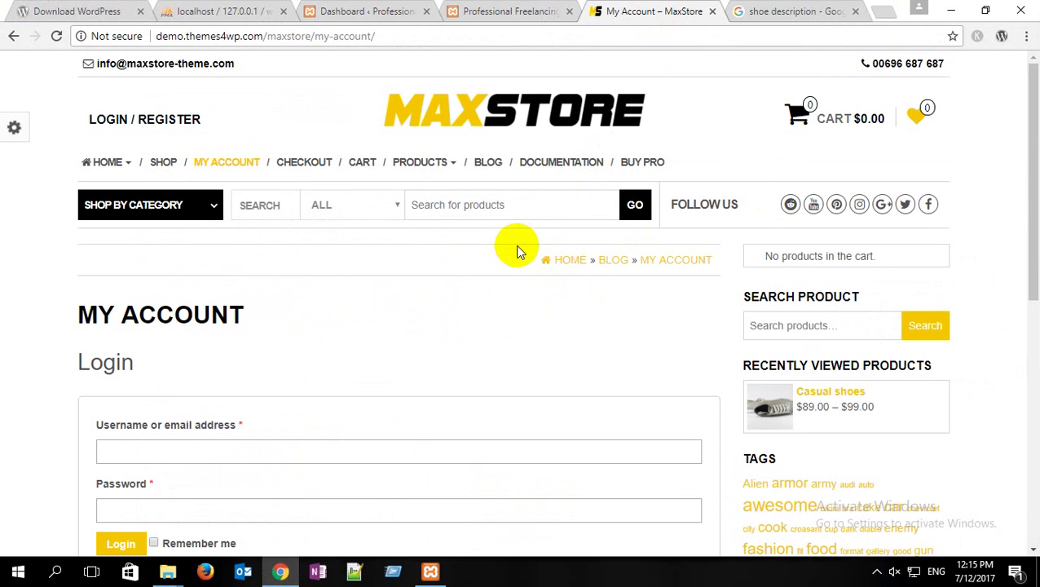
click(359, 11)
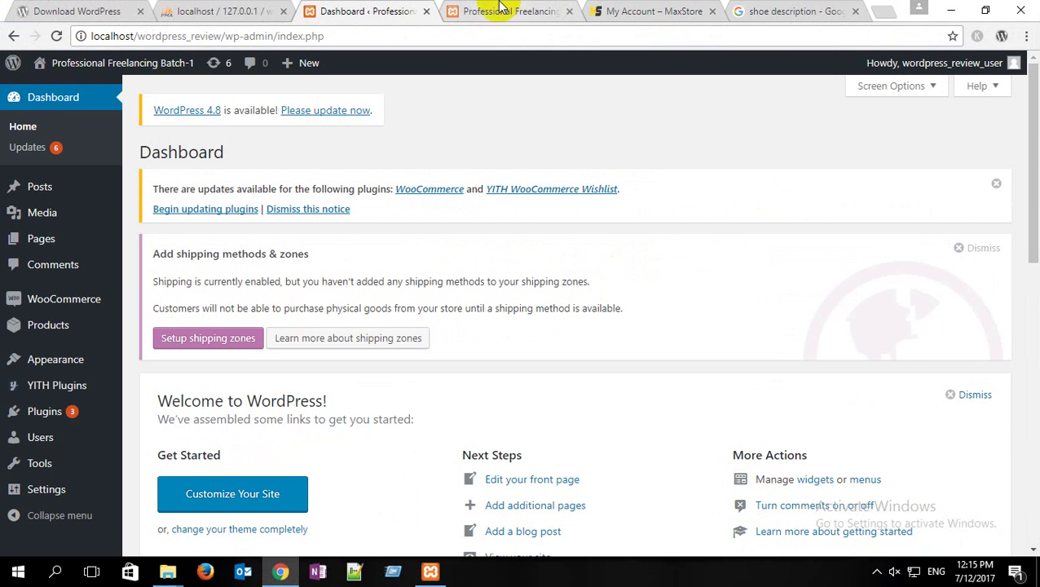
mouse_move(34, 413)
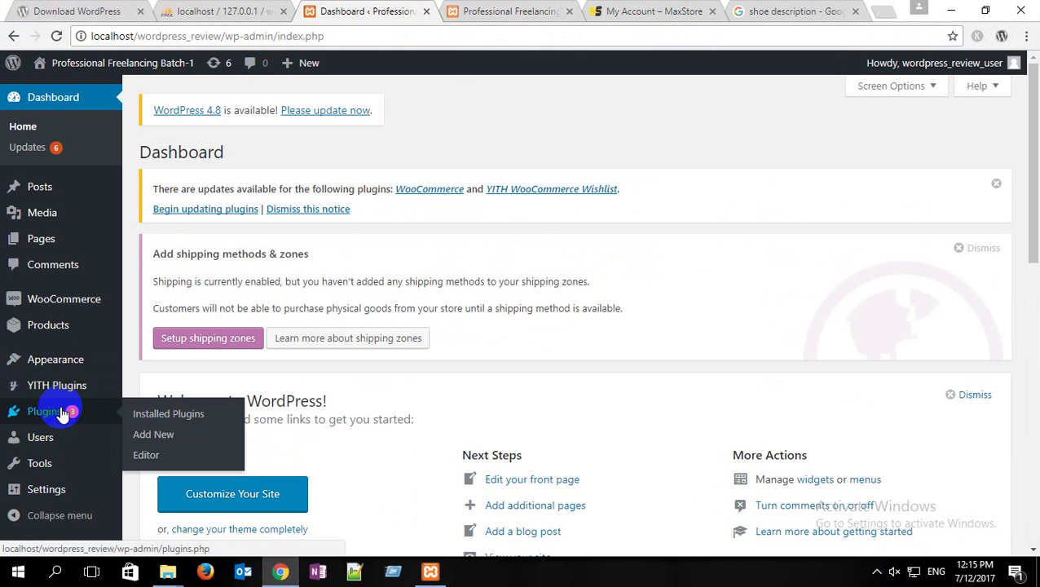
click(155, 420)
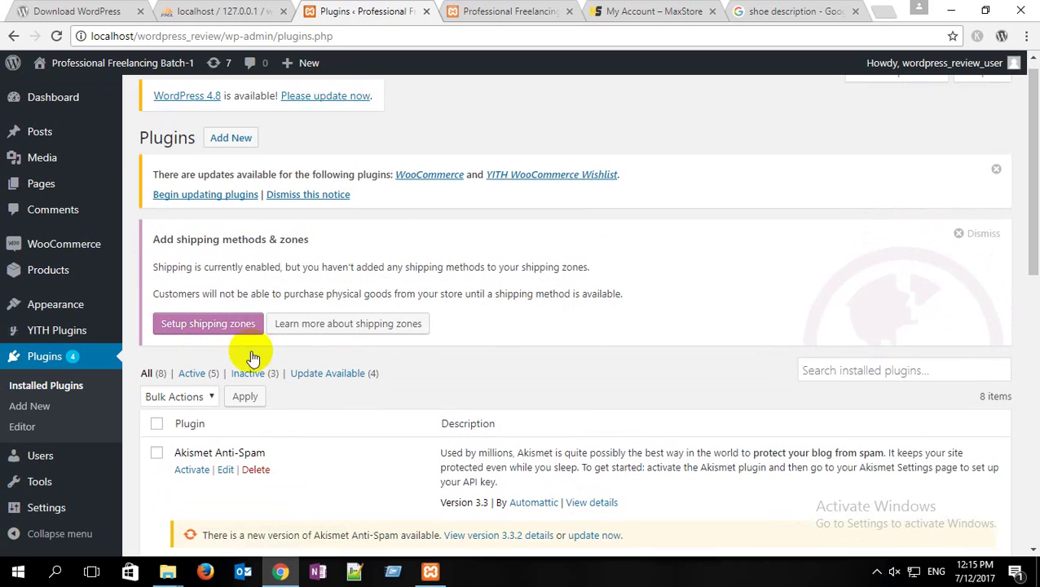
scroll(250, 352, down, 5)
scroll(250, 354, down, 2)
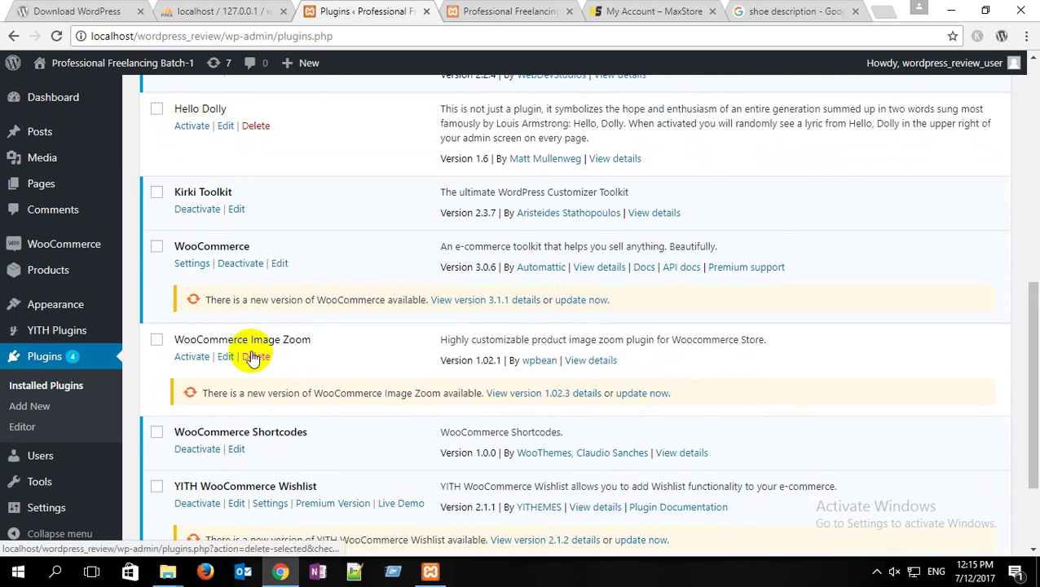
Step: Activate WooCommerce Image Zoom and reload the local shop's front page
click(190, 360)
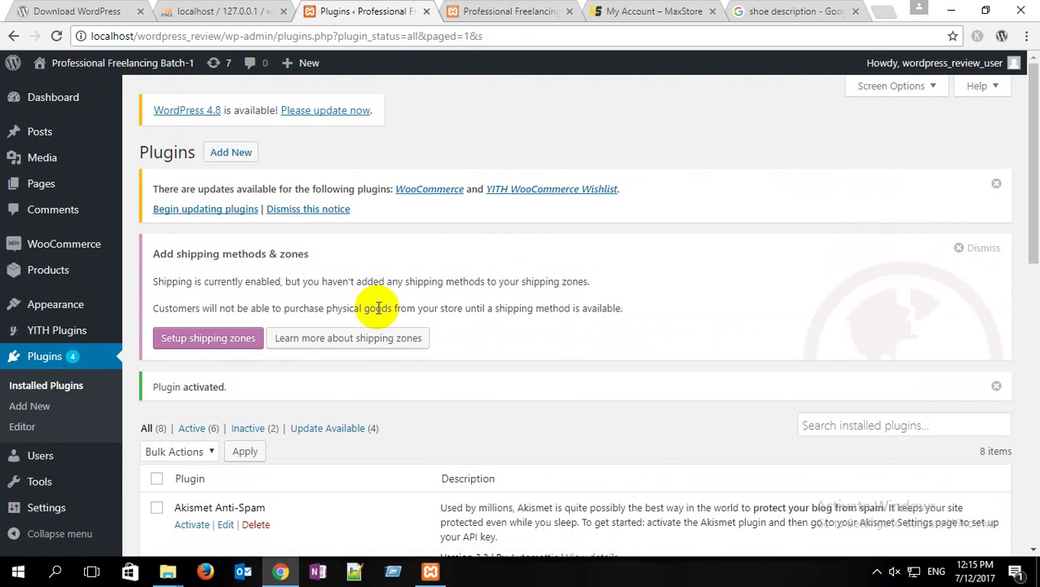
click(501, 12)
click(57, 35)
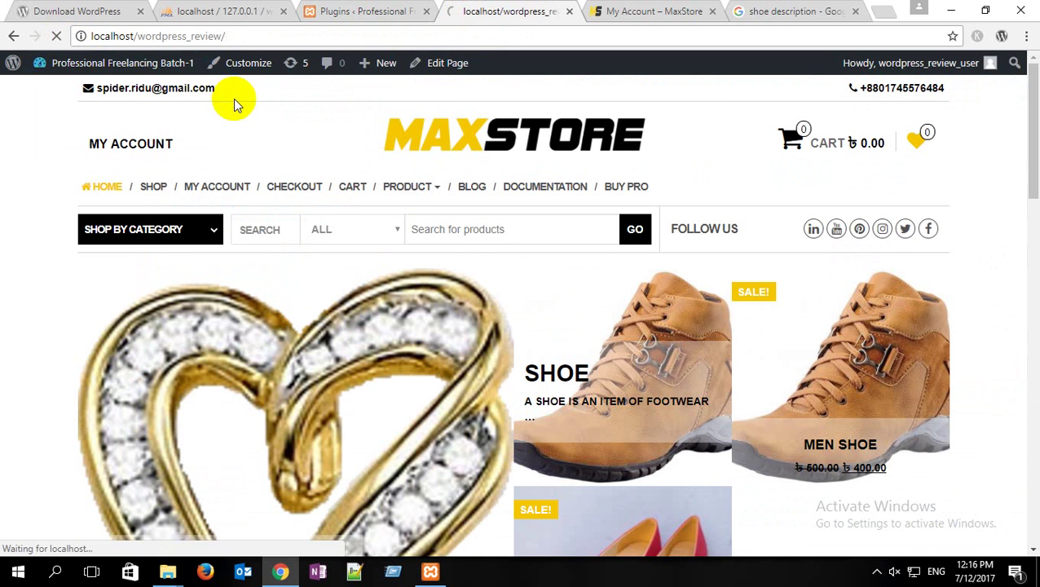
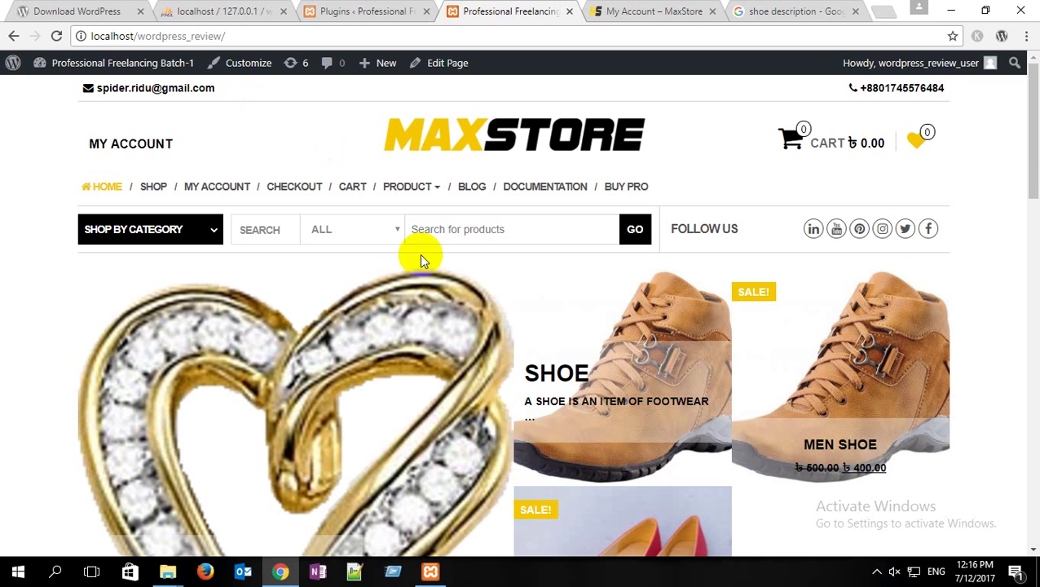
Step: Look over the Men Shoe product page, then return to the store home page
scroll(440, 285, down, 2)
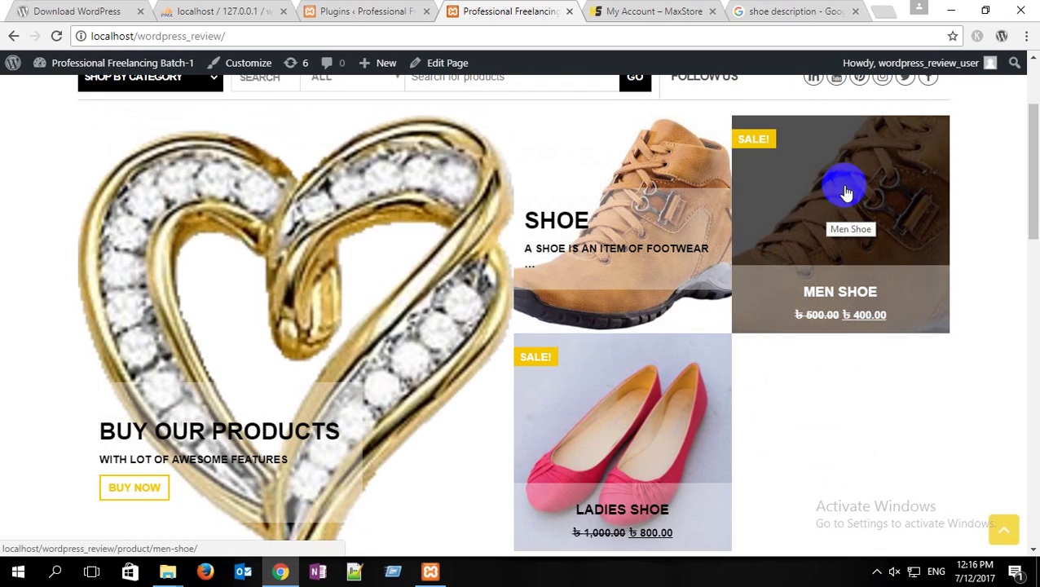
click(846, 193)
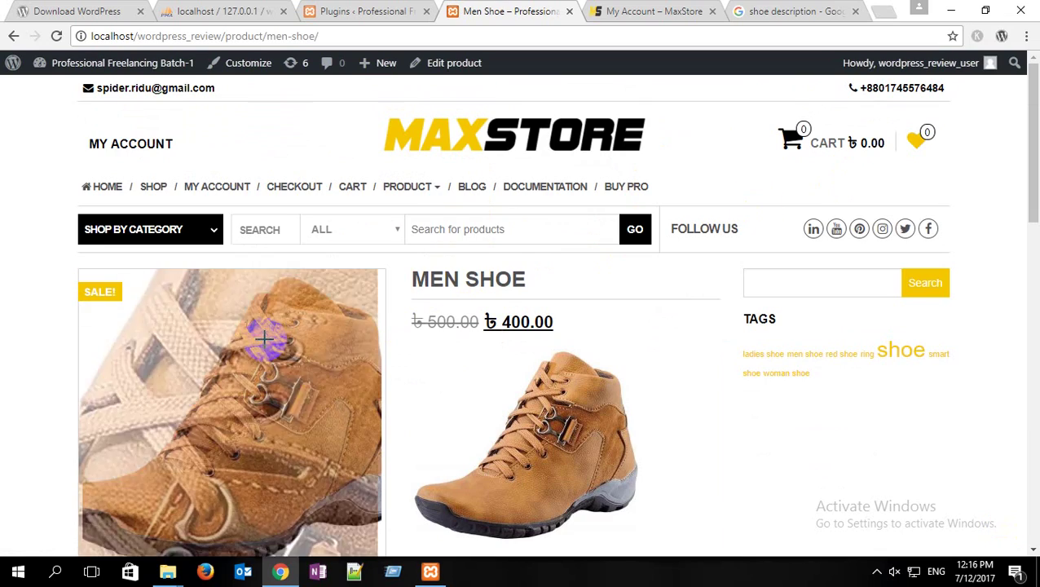
scroll(232, 407, down, 2)
scroll(228, 269, down, 1)
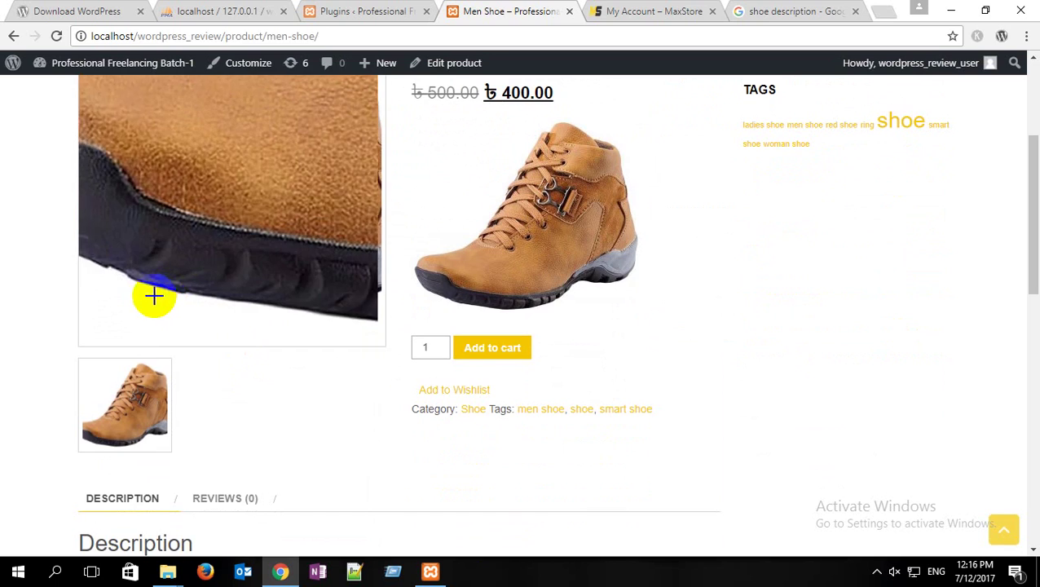
scroll(216, 281, up, 1)
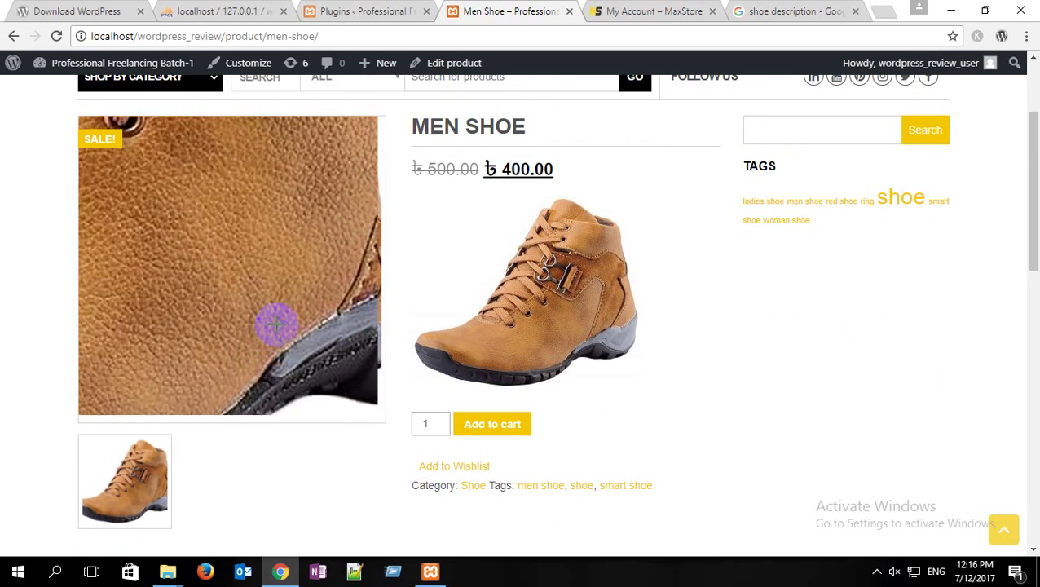
scroll(287, 308, up, 2)
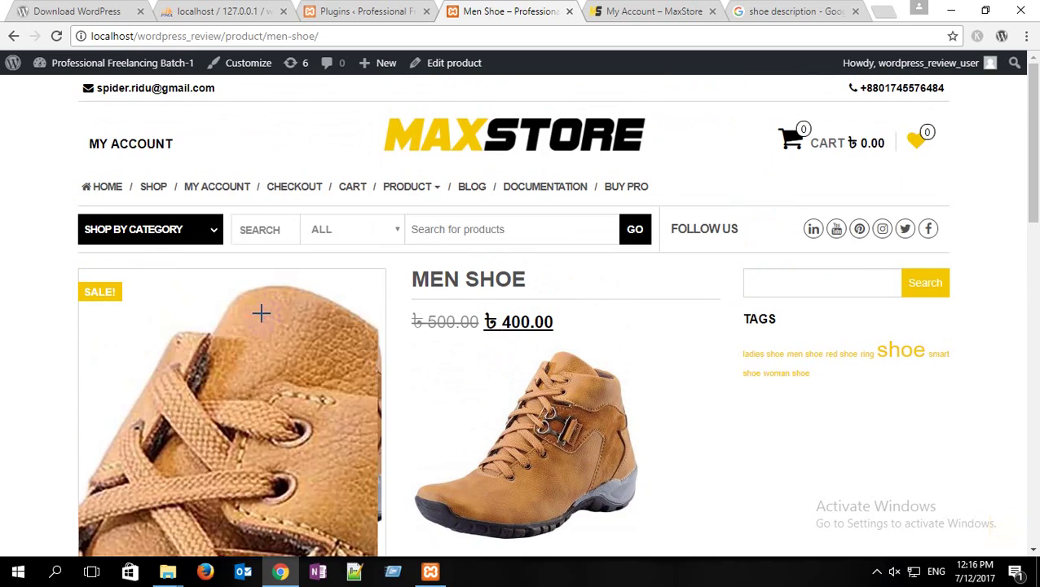
click(104, 186)
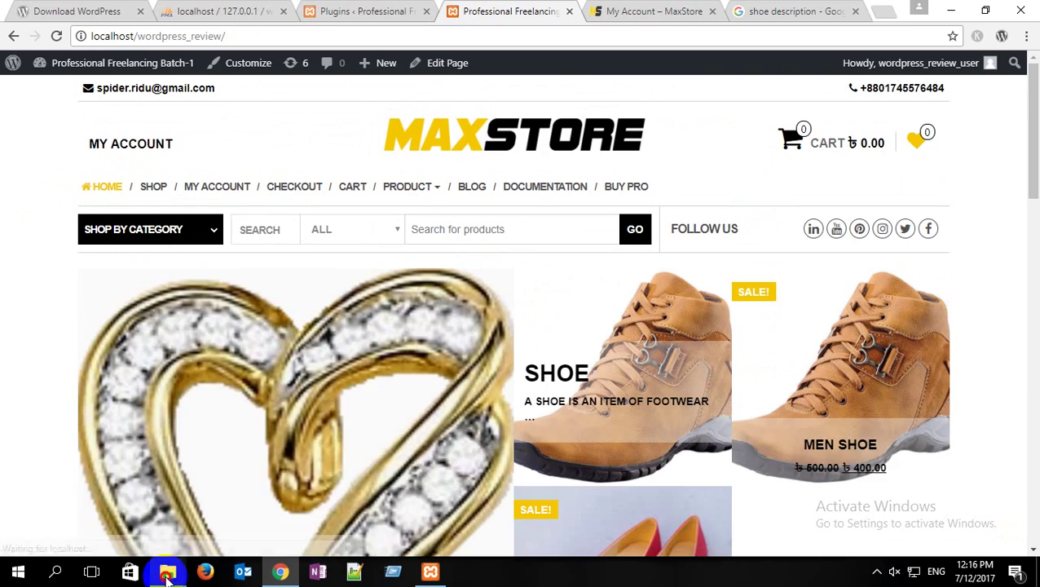
Step: Close the third plugins folder window, bring the first forward, then go back to the browser
mouse_move(167, 571)
mouse_move(135, 516)
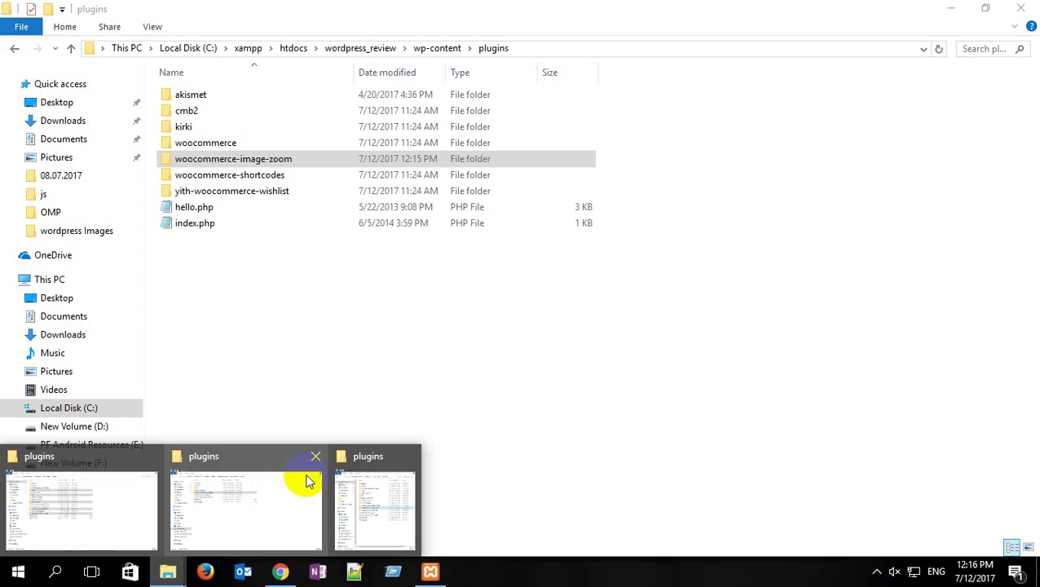
mouse_move(394, 478)
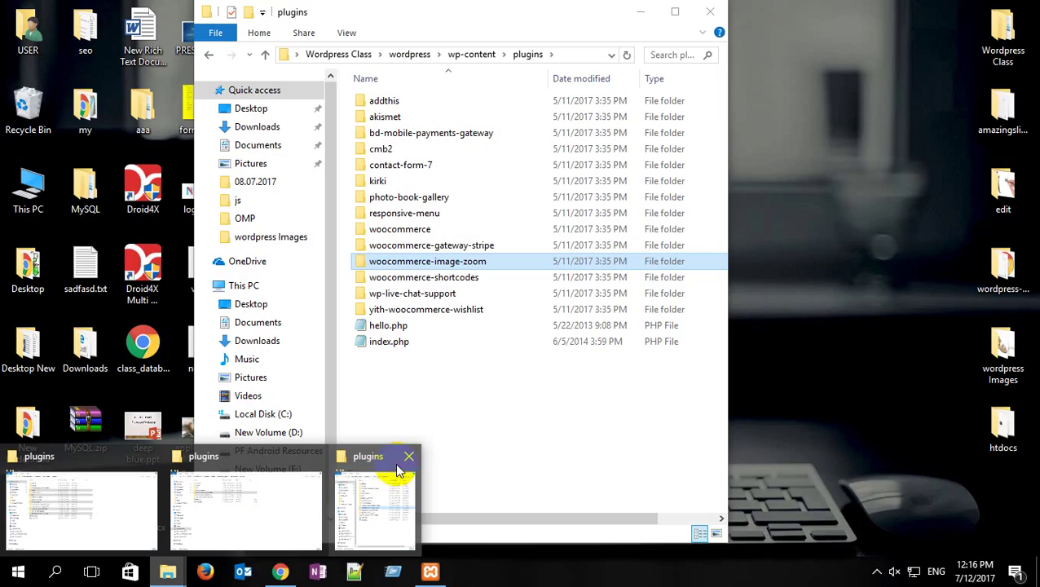
click(408, 457)
click(109, 486)
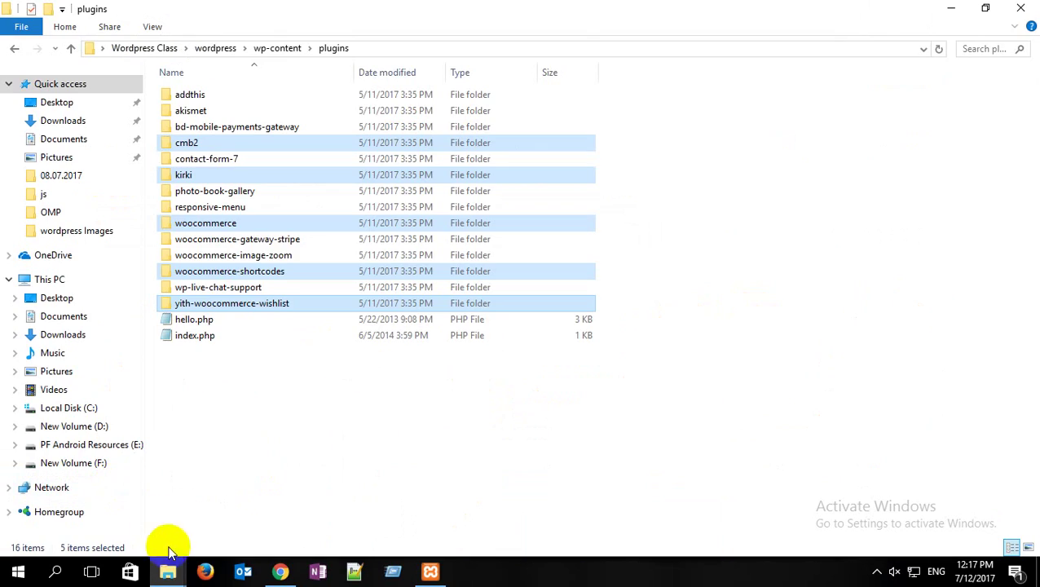
click(279, 571)
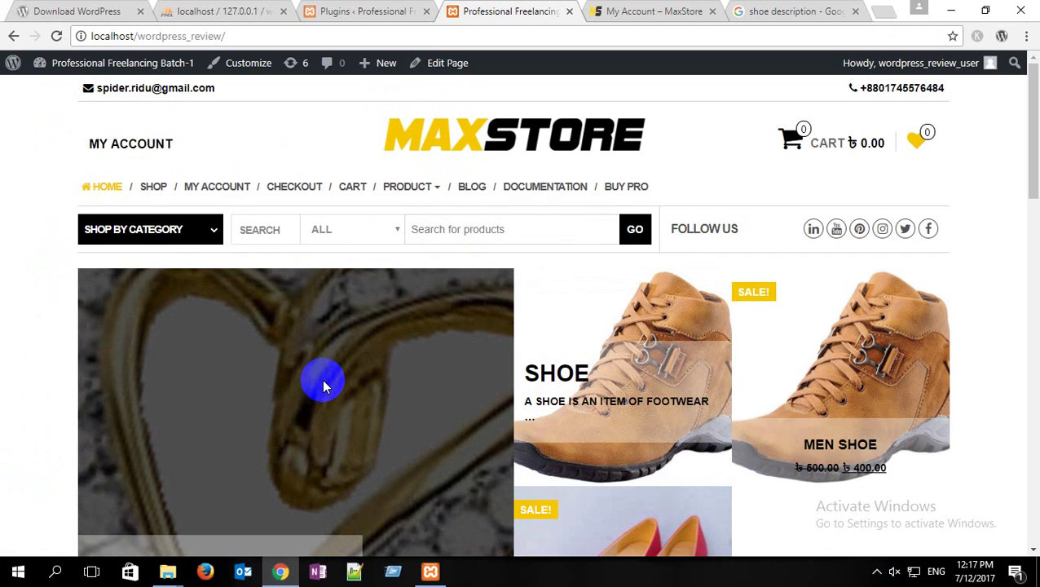
Step: Browse the home page and review the Men Shoe product page
scroll(322, 379, down, 2)
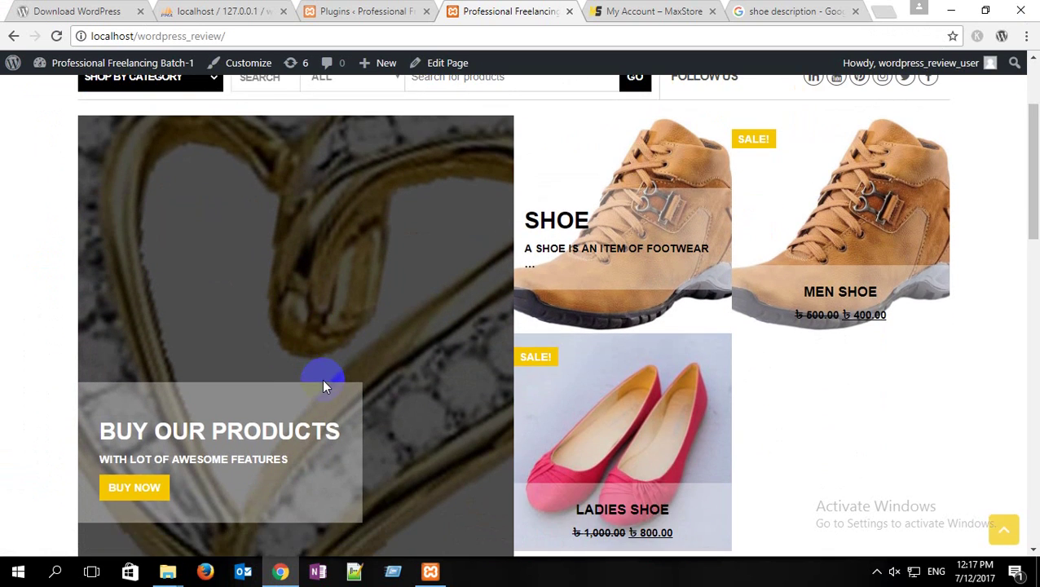
scroll(323, 386, up, 2)
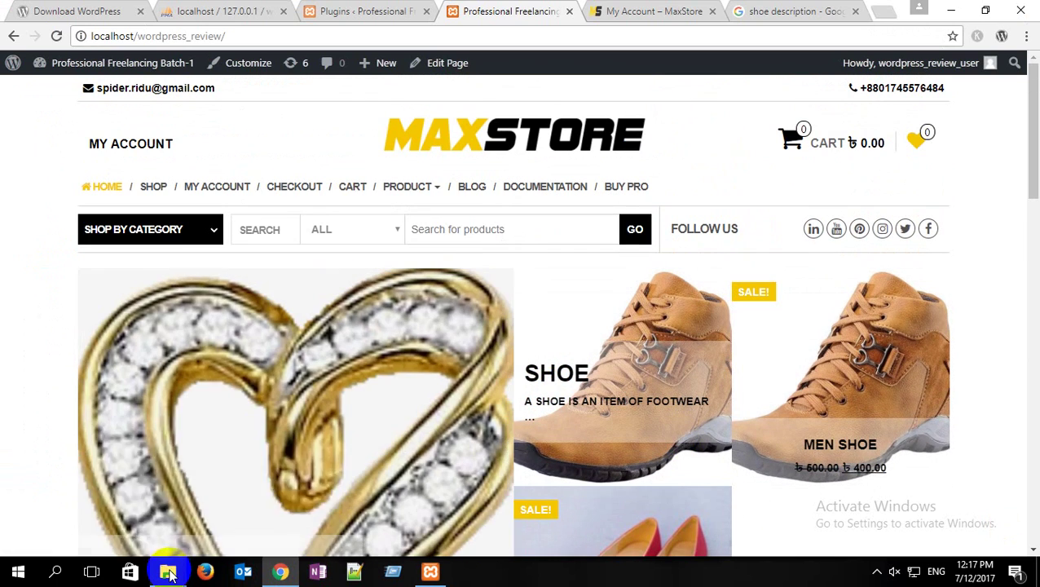
click(169, 573)
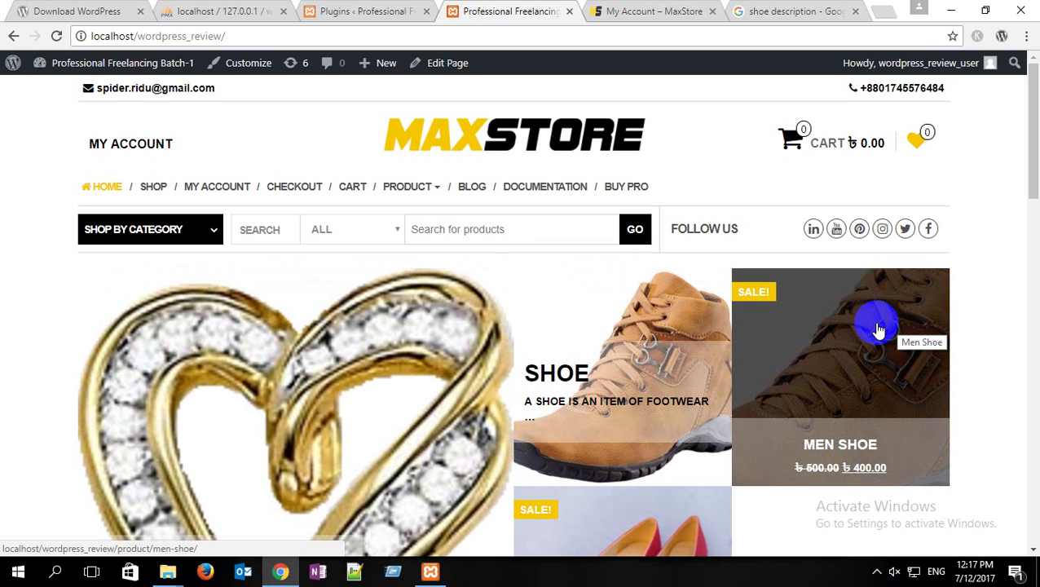
click(879, 329)
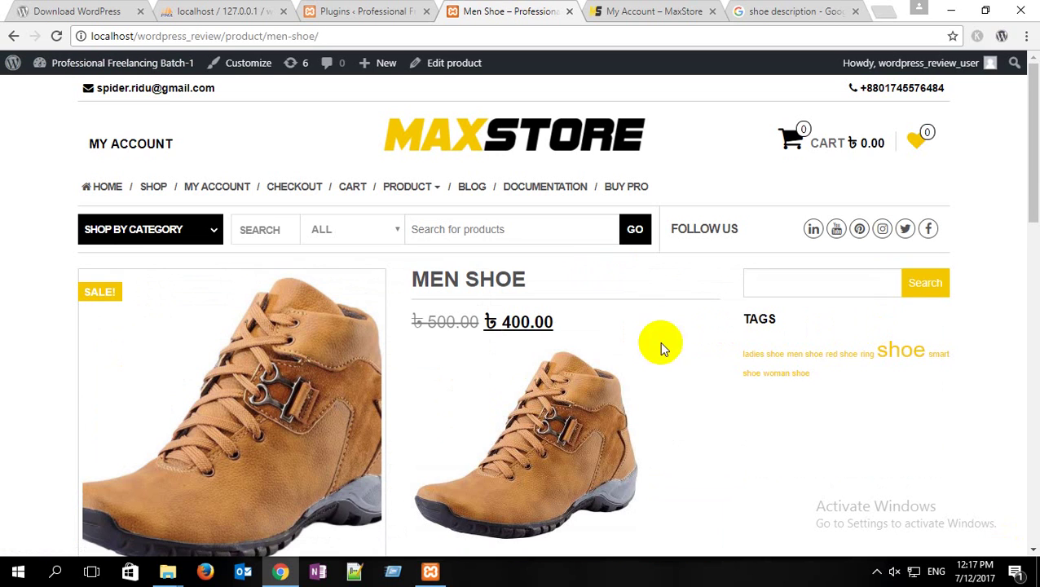
scroll(399, 318, down, 1)
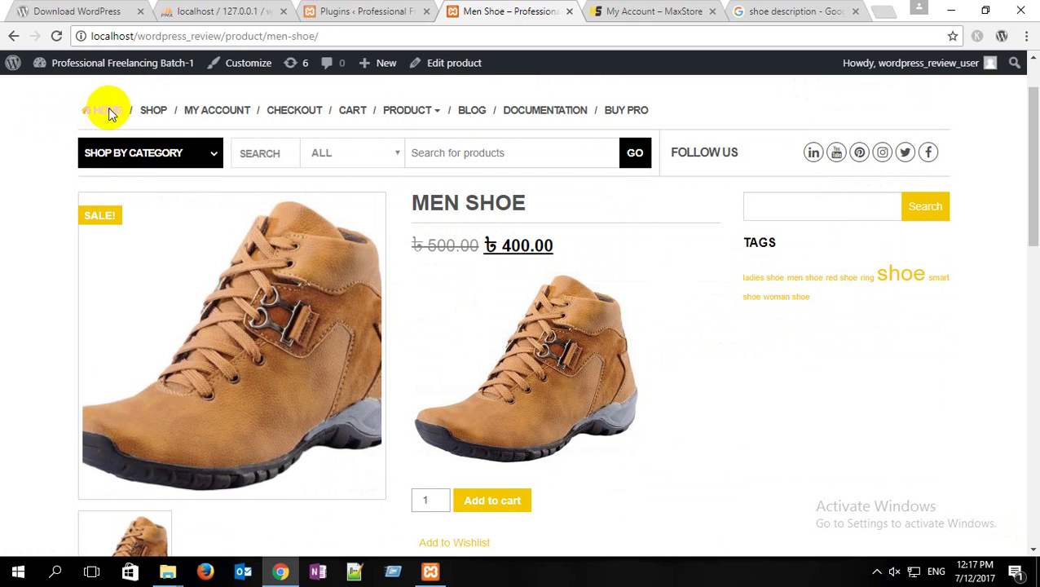
Step: Return to the store home page and bring the wp-content plugins folder window forward
click(107, 109)
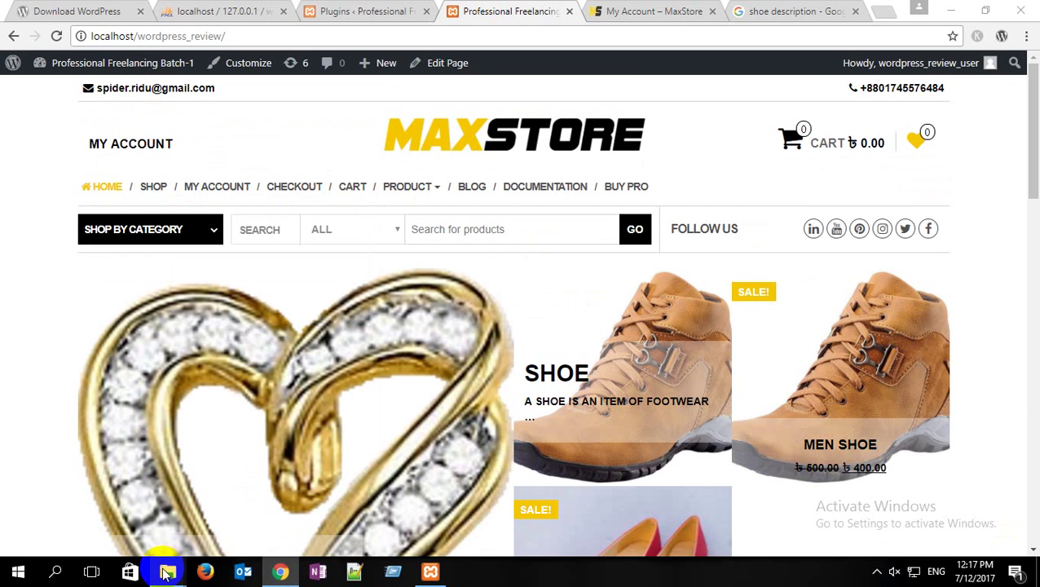
mouse_move(167, 571)
click(128, 497)
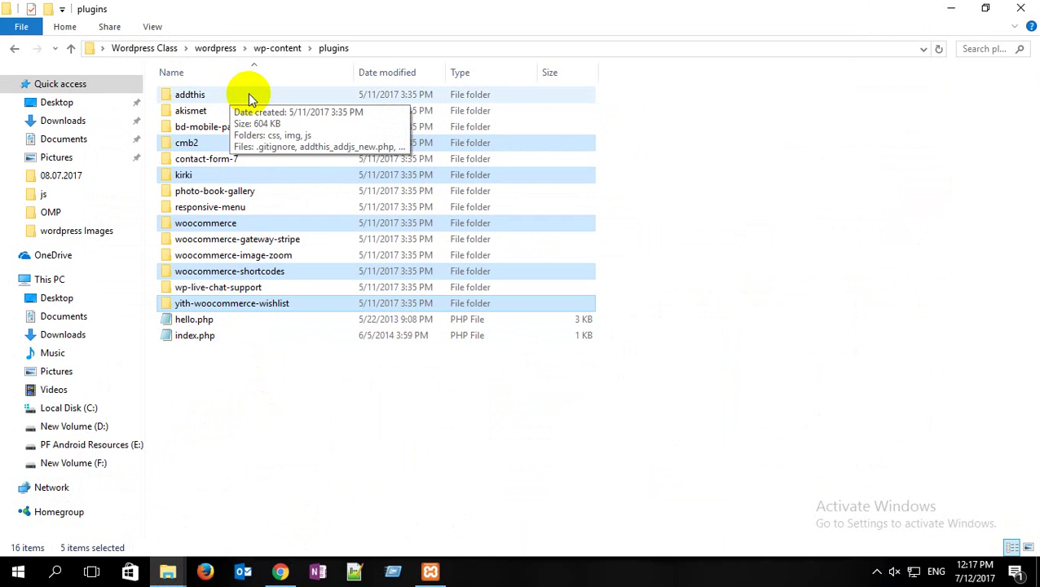
Step: Reopen the plugins folder window and select only the addthis folder
click(280, 572)
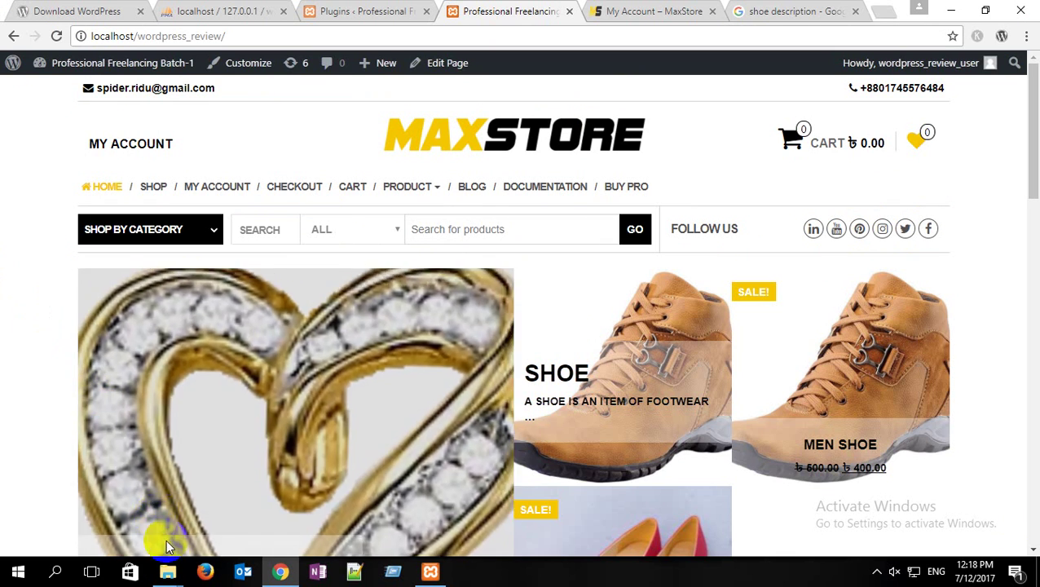
mouse_move(167, 570)
click(121, 499)
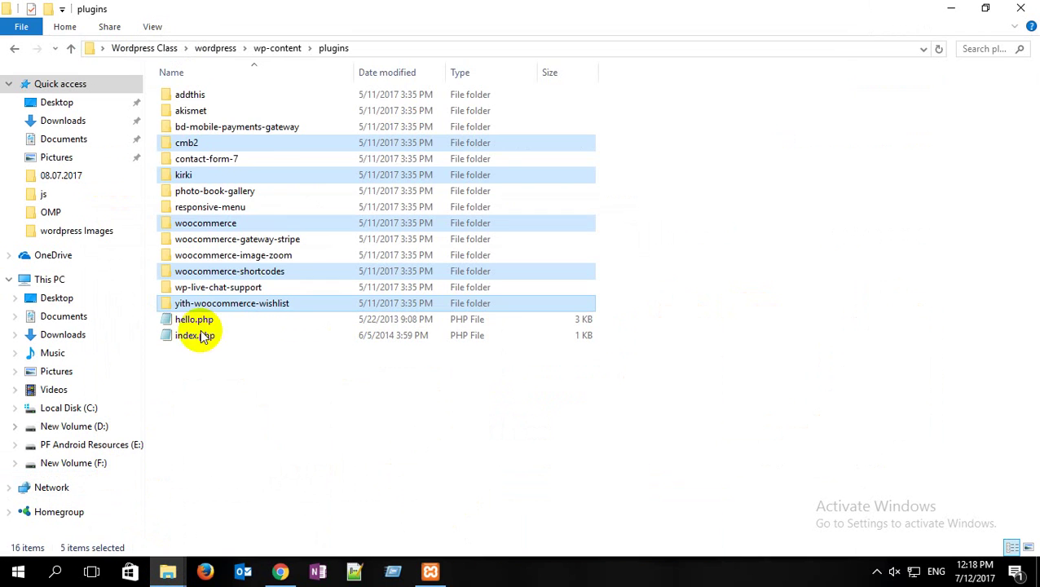
click(217, 97)
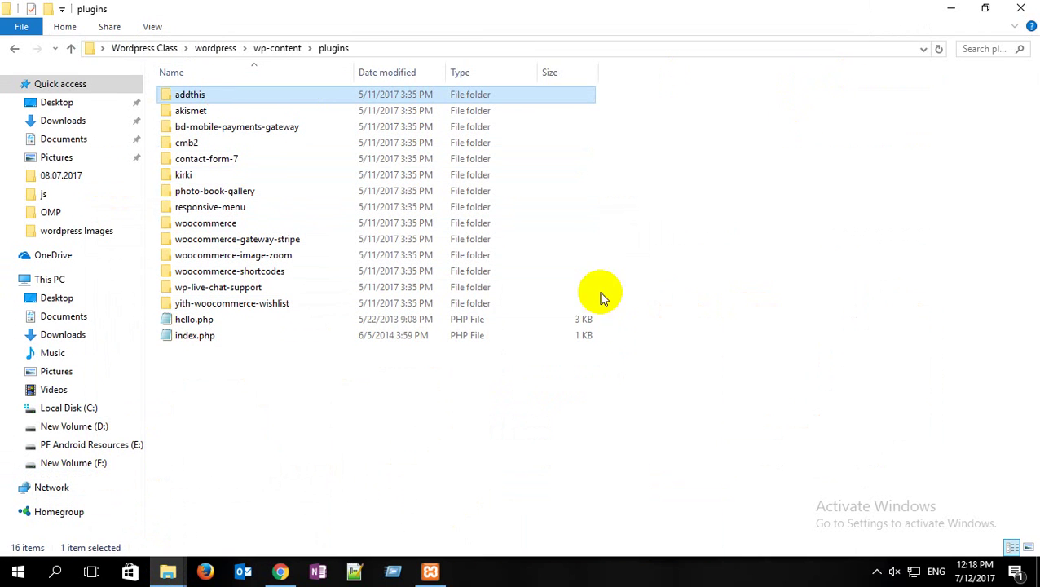
Step: Paste addthis into the xampp wordpress_review plugins folder, refresh it, and return to the browser
click(168, 571)
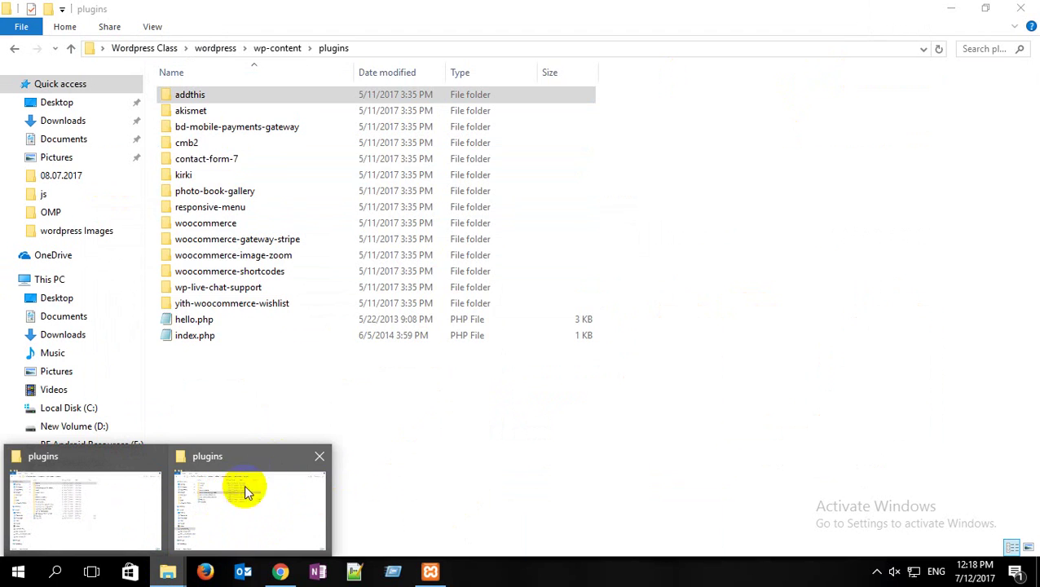
click(251, 462)
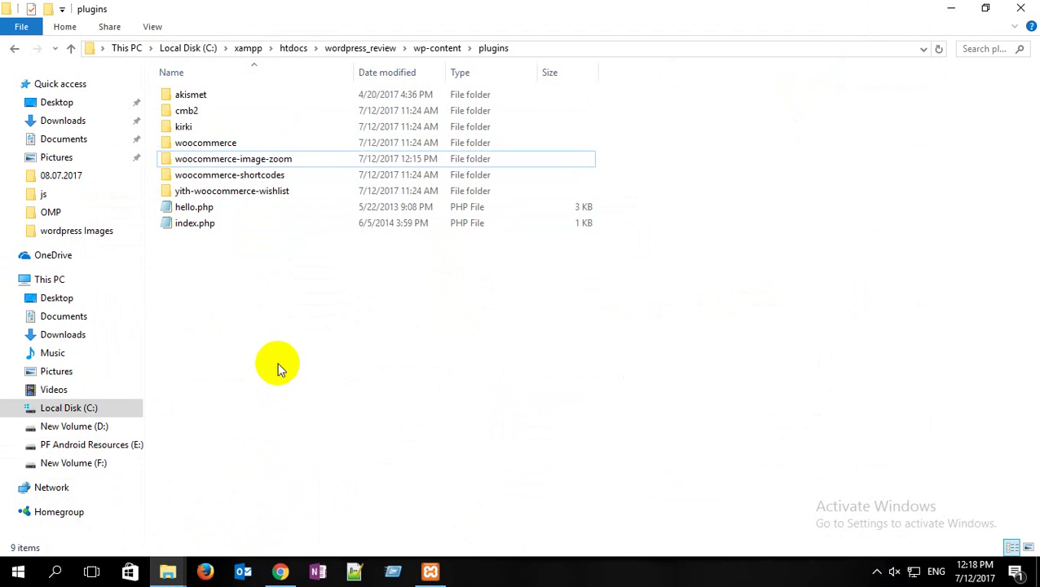
key(ctrl+v)
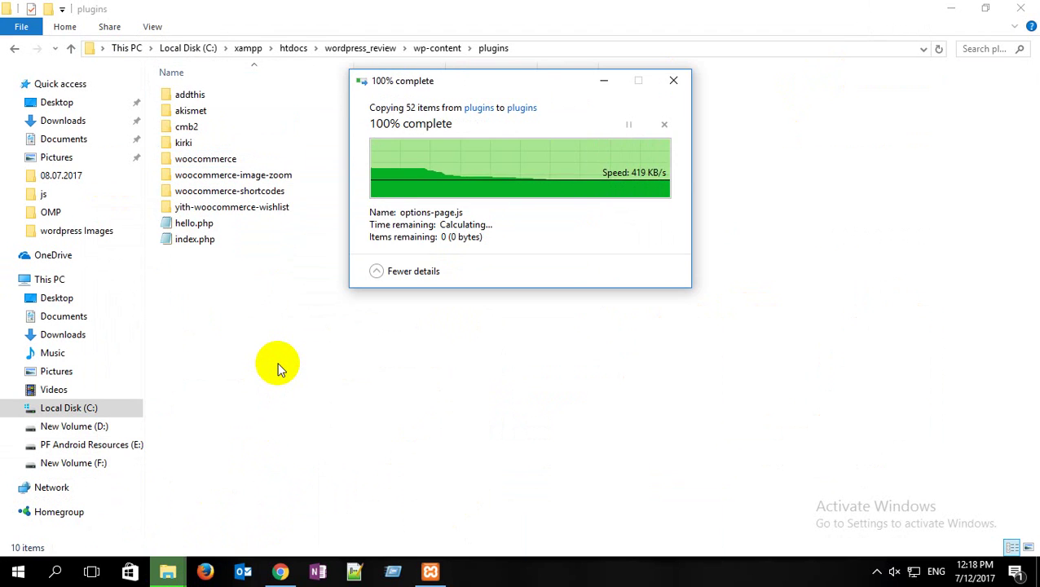
right_click(277, 367)
click(319, 205)
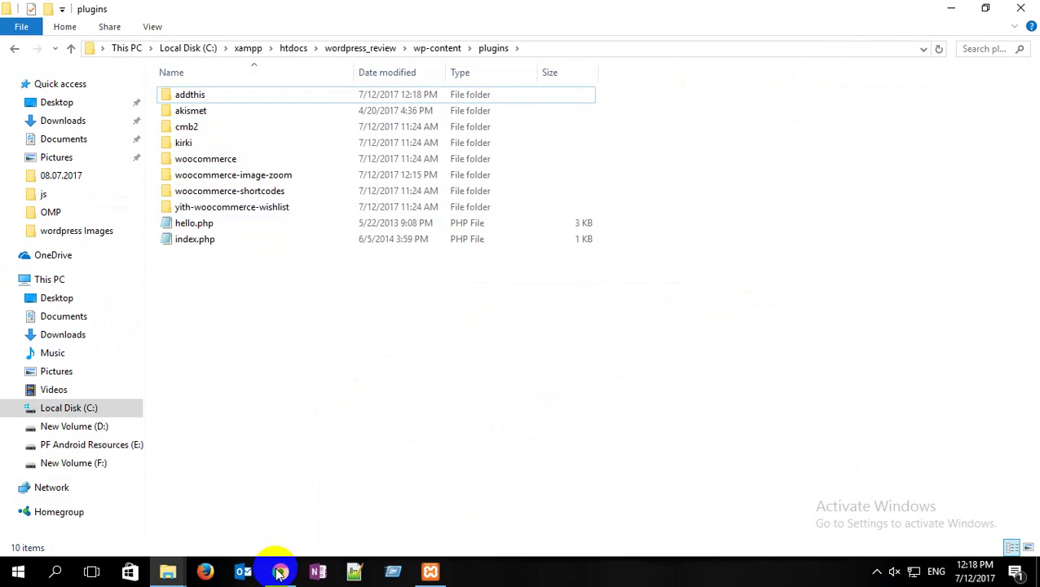
click(280, 570)
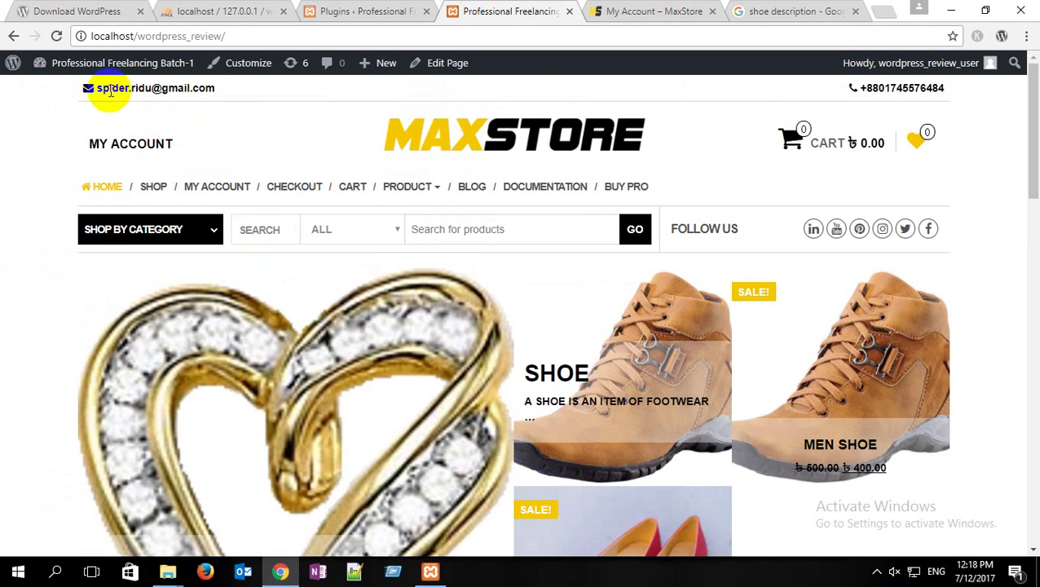
Step: Reload the Plugins admin page and activate Share Buttons by AddThis
click(363, 10)
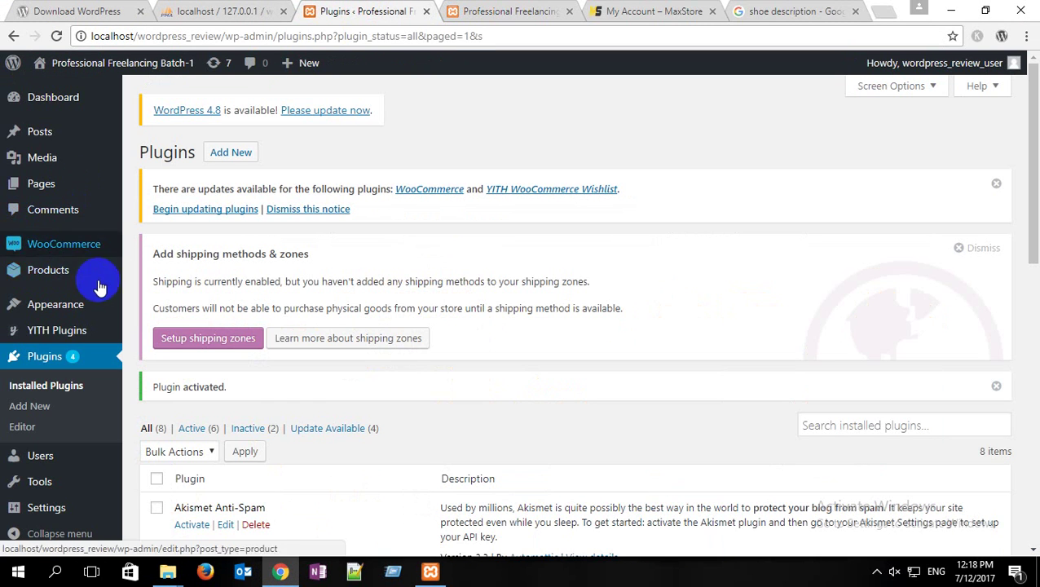
click(54, 35)
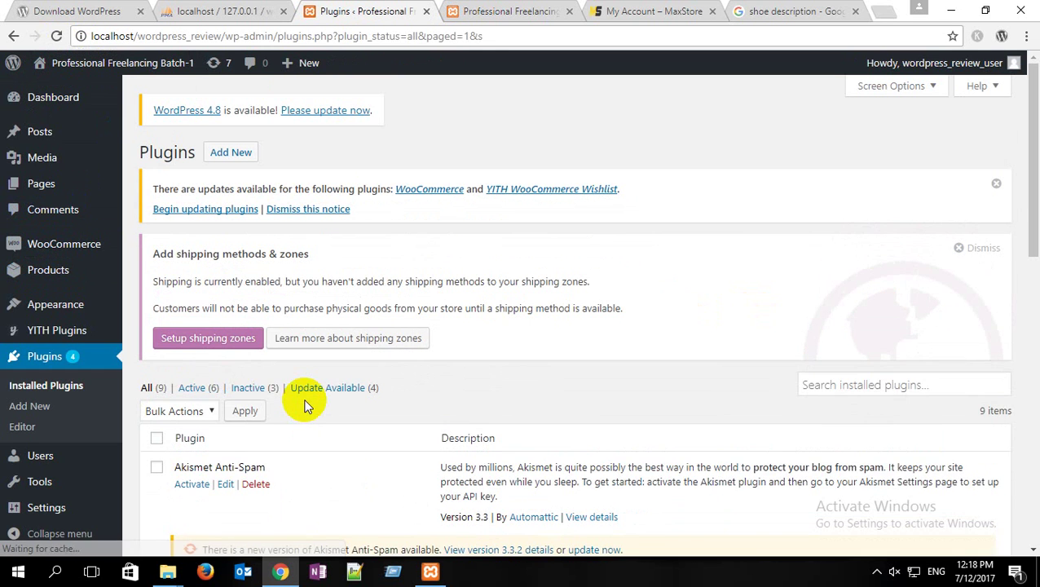
scroll(298, 400, down, 2)
scroll(239, 376, down, 1)
scroll(239, 376, up, 1)
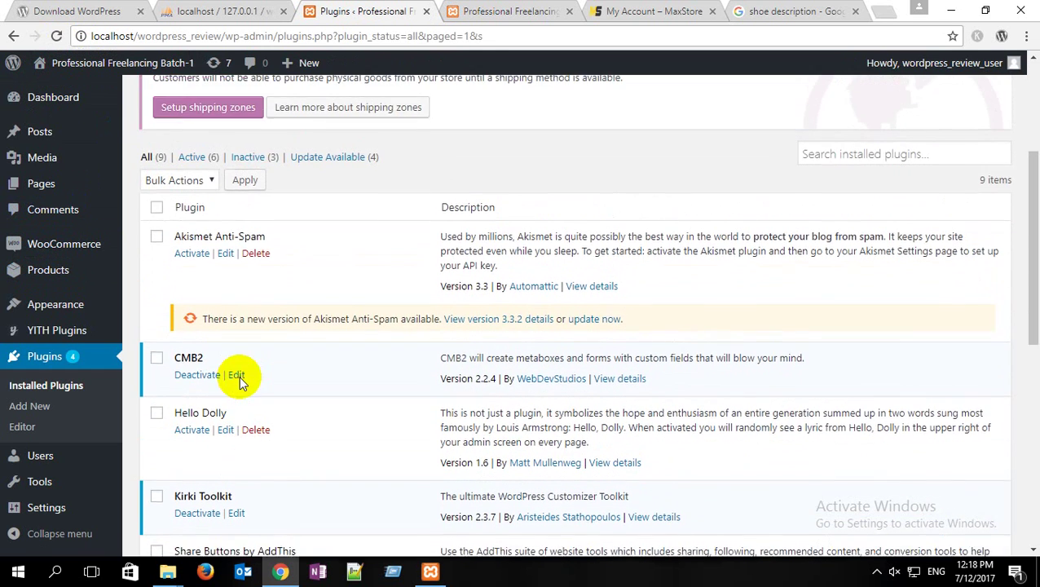
scroll(239, 376, down, 3)
scroll(240, 383, down, 4)
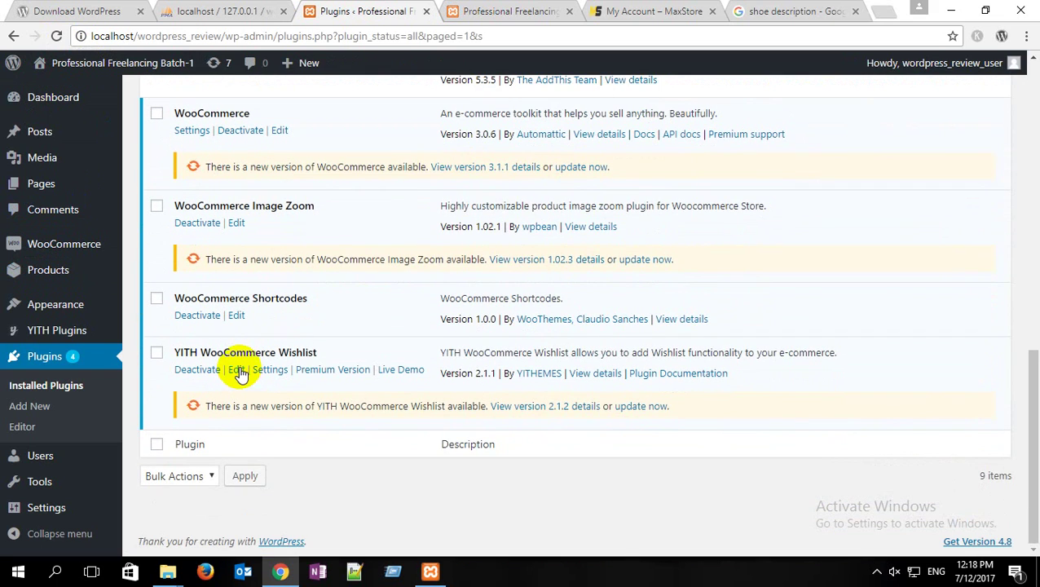
scroll(239, 374, up, 3)
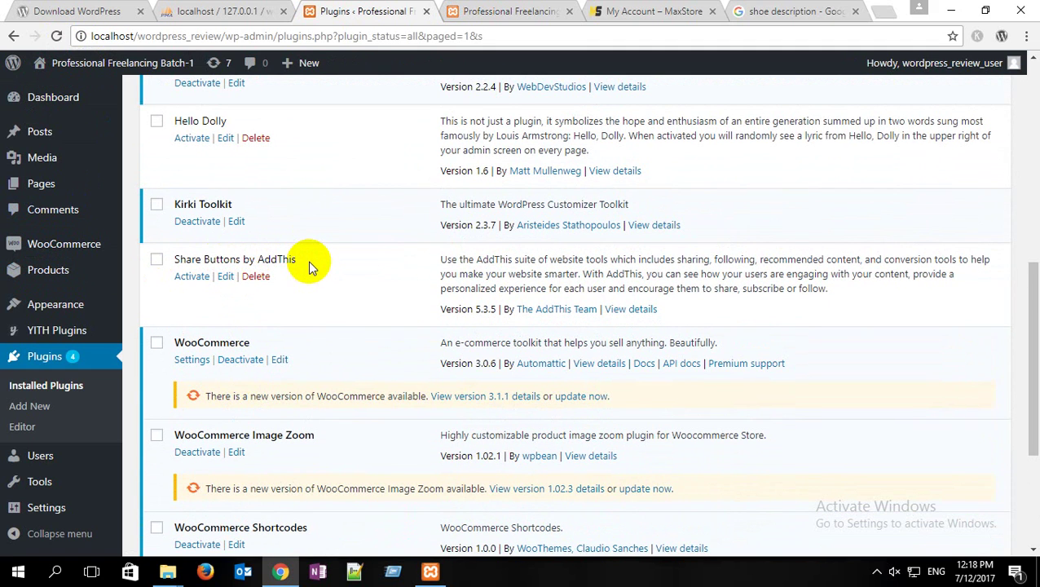
click(192, 277)
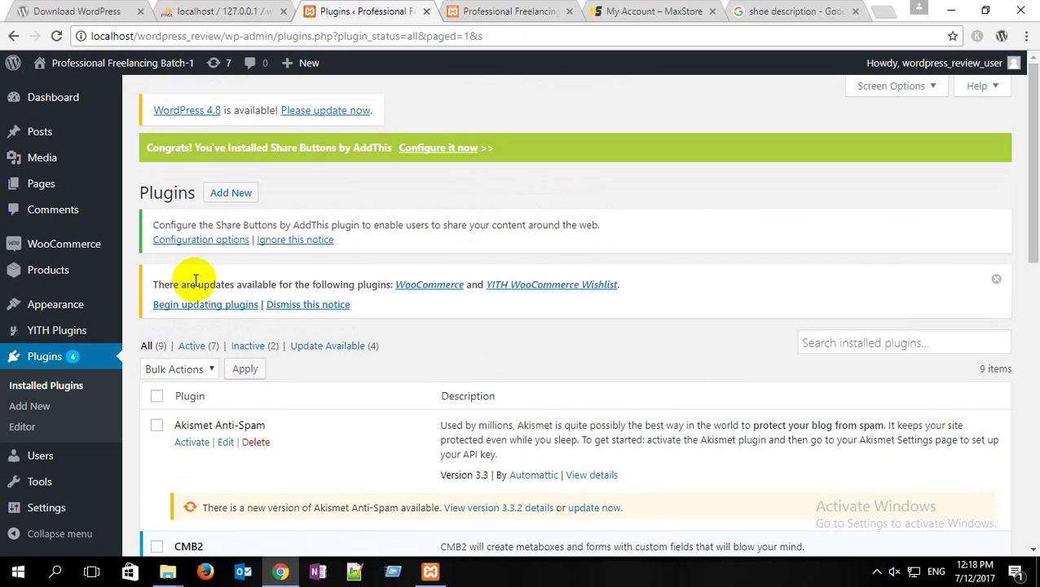
scroll(197, 284, down, 5)
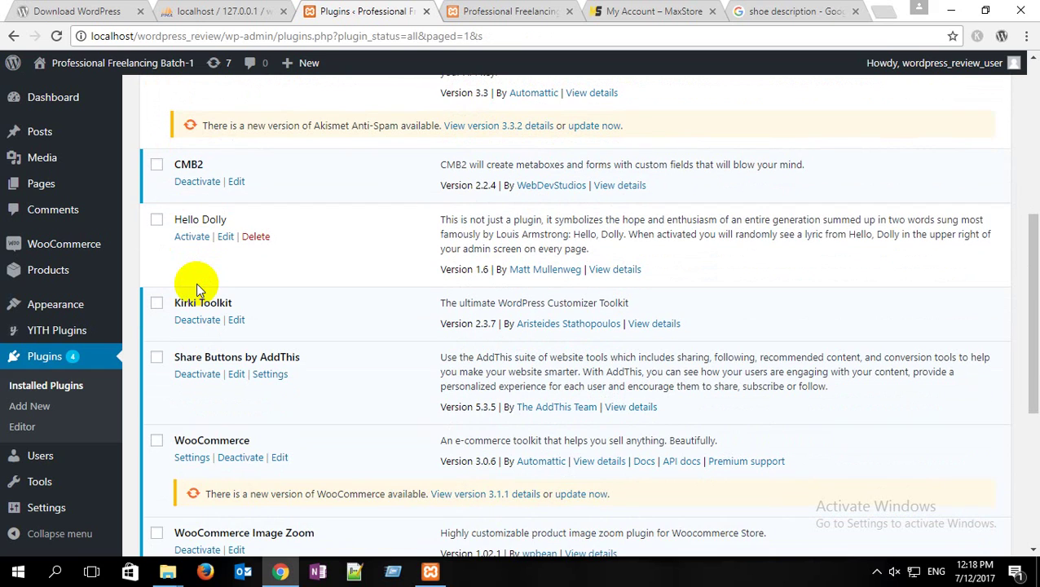
Step: Open the Share Buttons by AddThis settings and review its Below Content, Sidebar and Mobile Toolbar sections
click(272, 376)
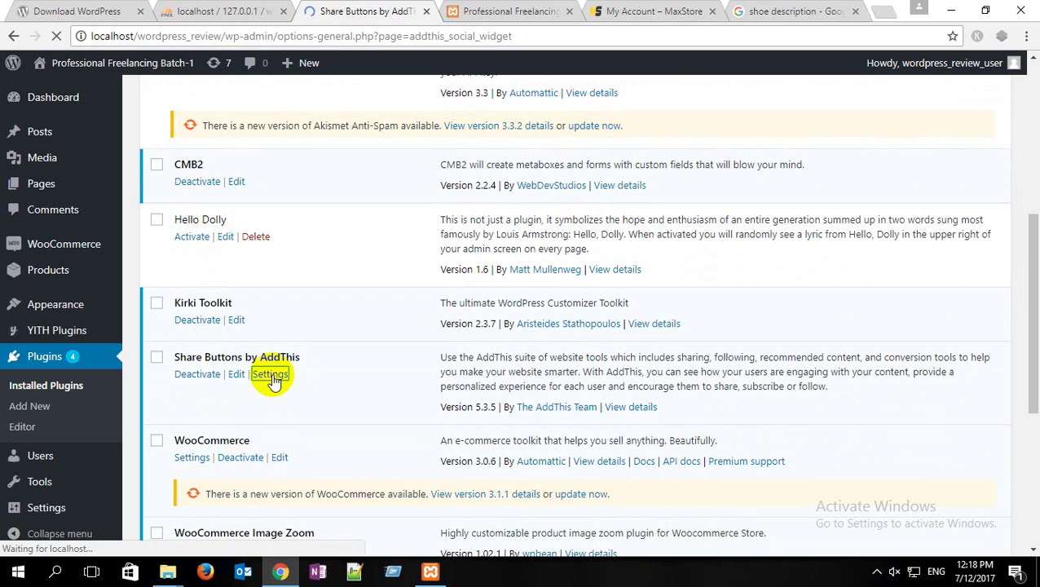
scroll(334, 277, down, 2)
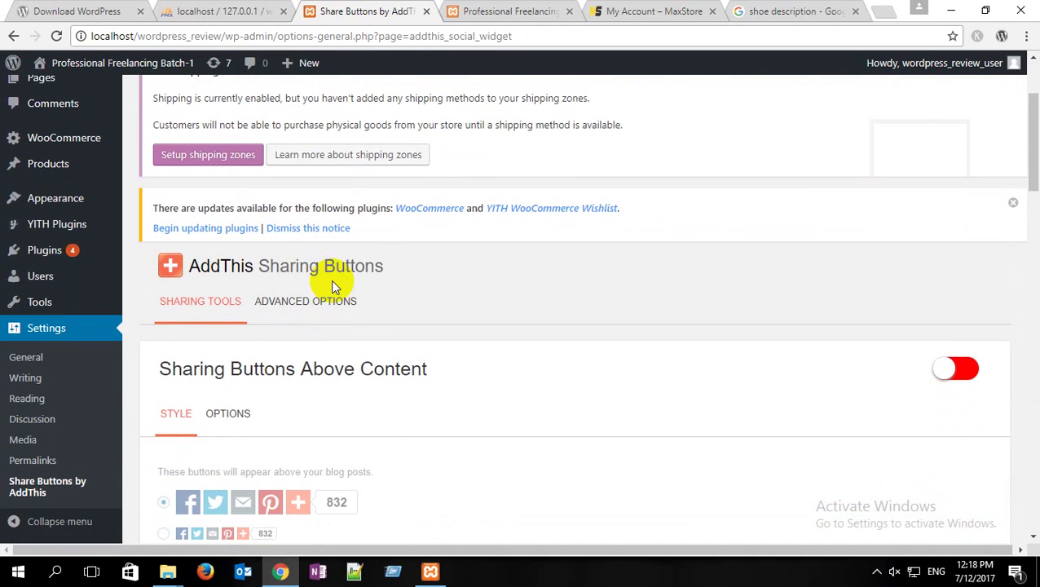
scroll(331, 278, down, 1)
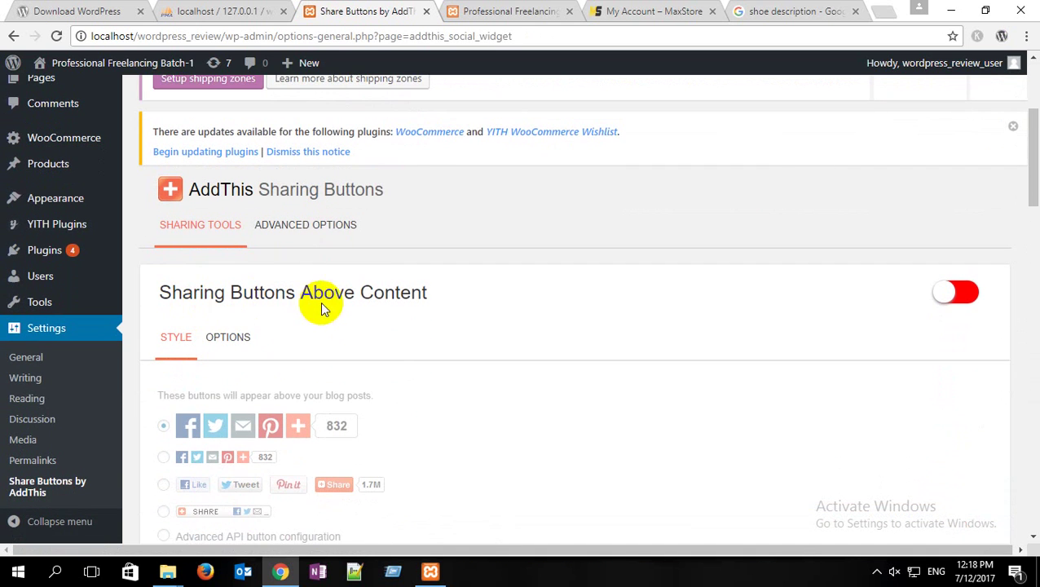
scroll(282, 285, down, 5)
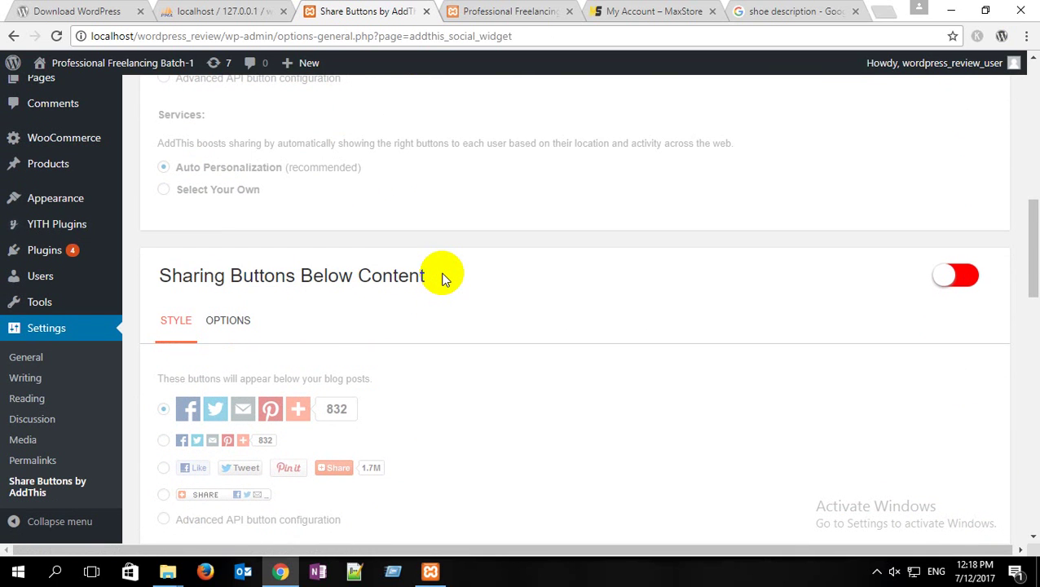
scroll(444, 278, down, 4)
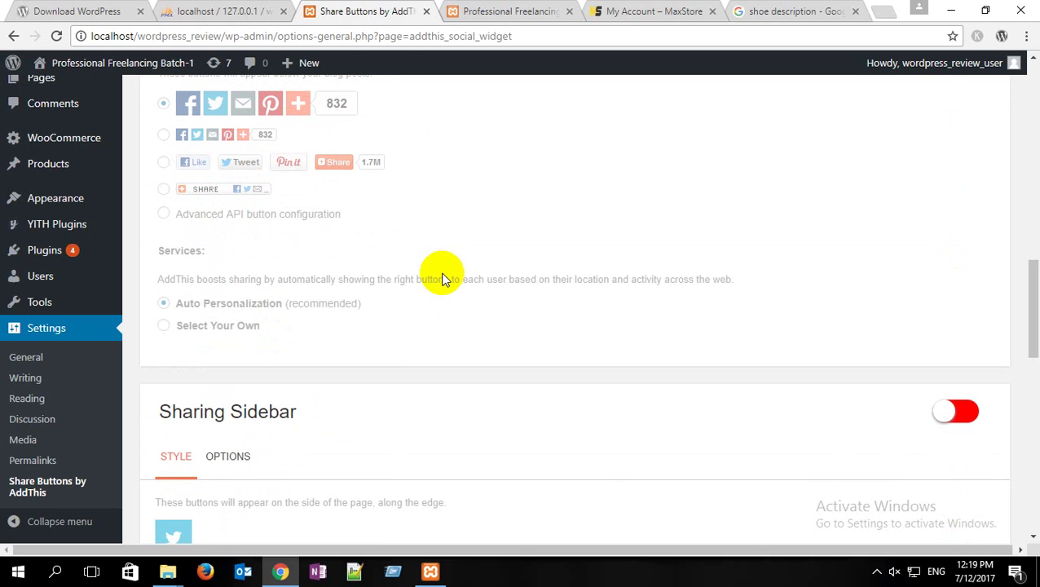
scroll(314, 405, down, 1)
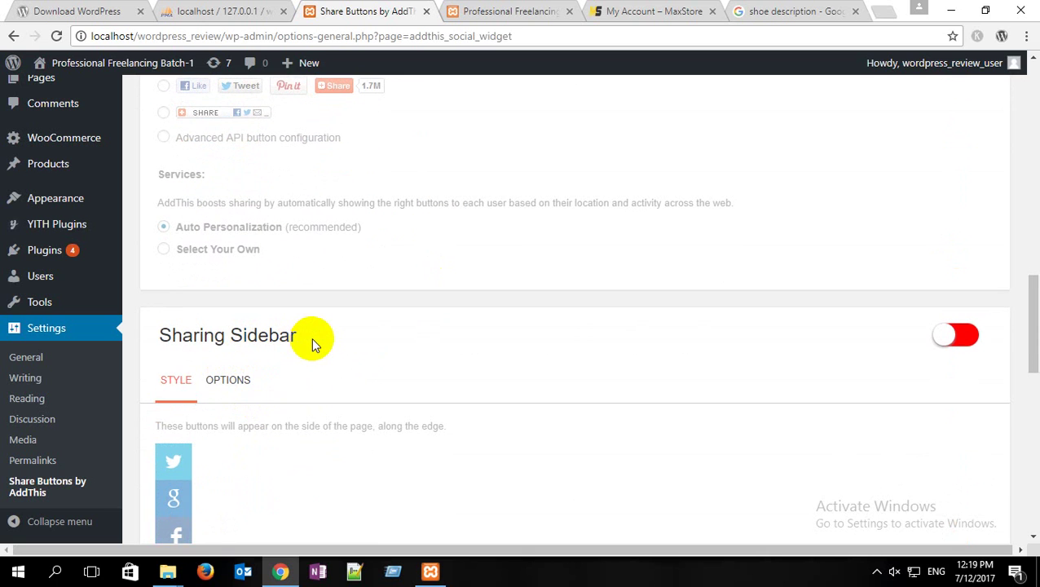
scroll(316, 343, down, 4)
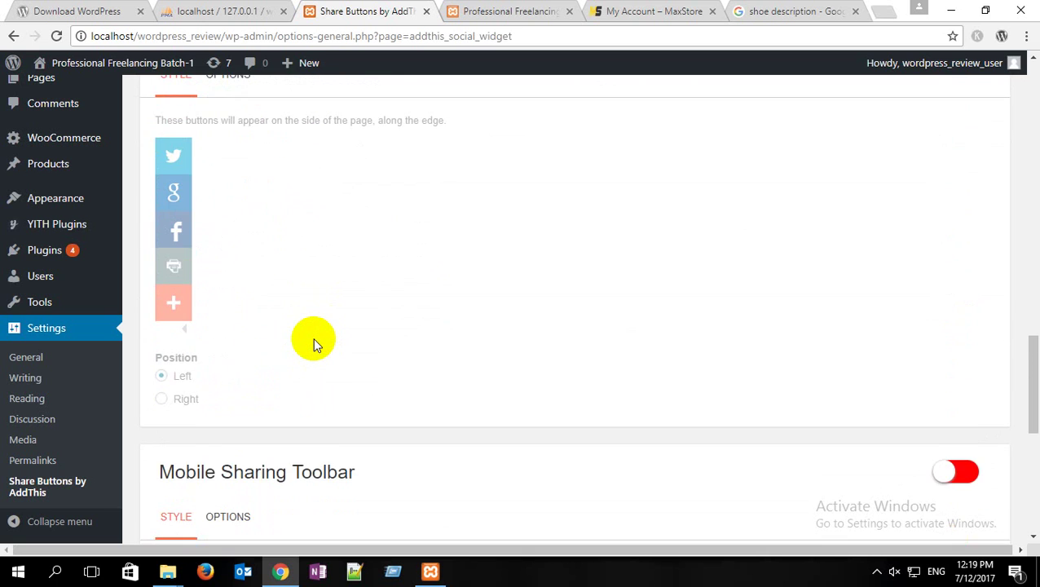
Step: Toggle Sharing Sidebar on, leaving Below Content buttons and Mobile Sharing Toolbar off
scroll(316, 343, up, 3)
click(962, 261)
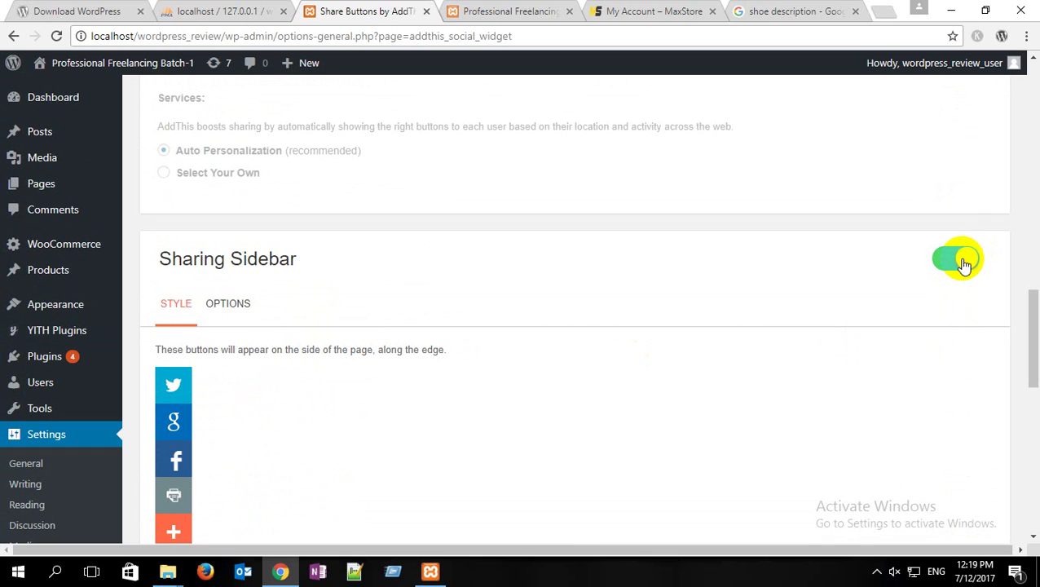
scroll(219, 289, down, 3)
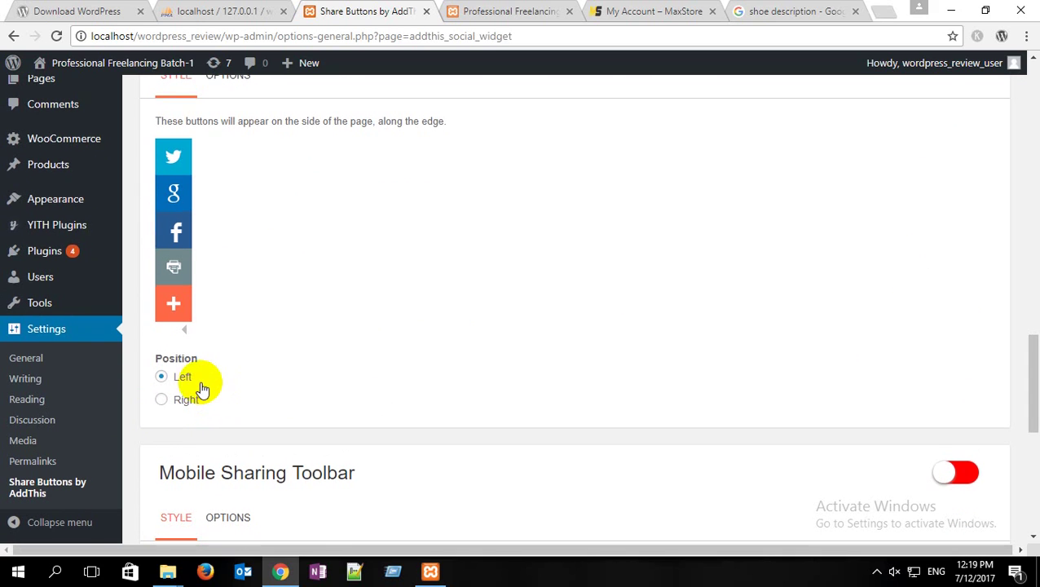
scroll(204, 383, up, 2)
scroll(200, 359, down, 3)
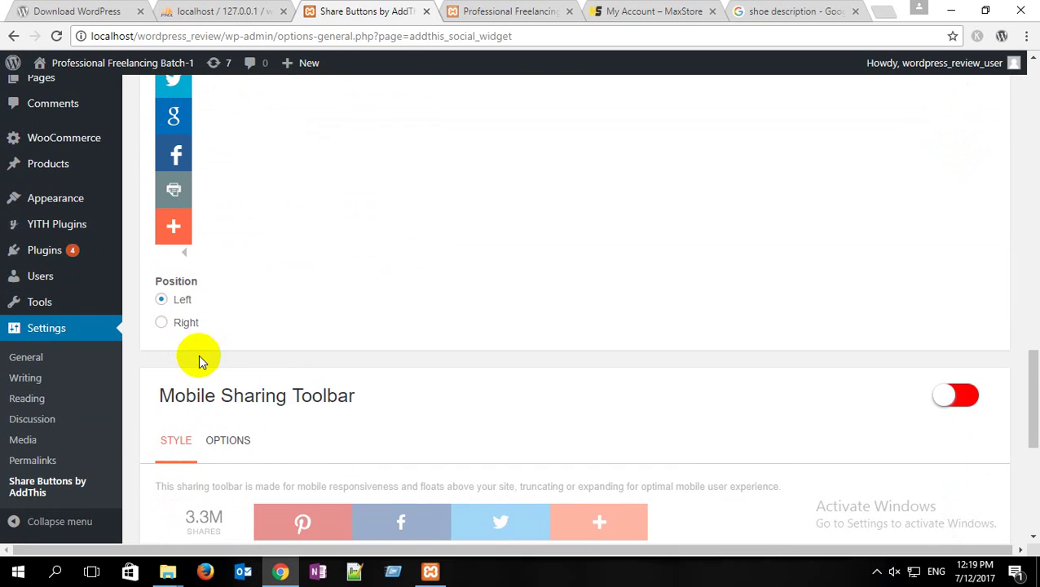
scroll(198, 355, down, 2)
scroll(342, 349, down, 3)
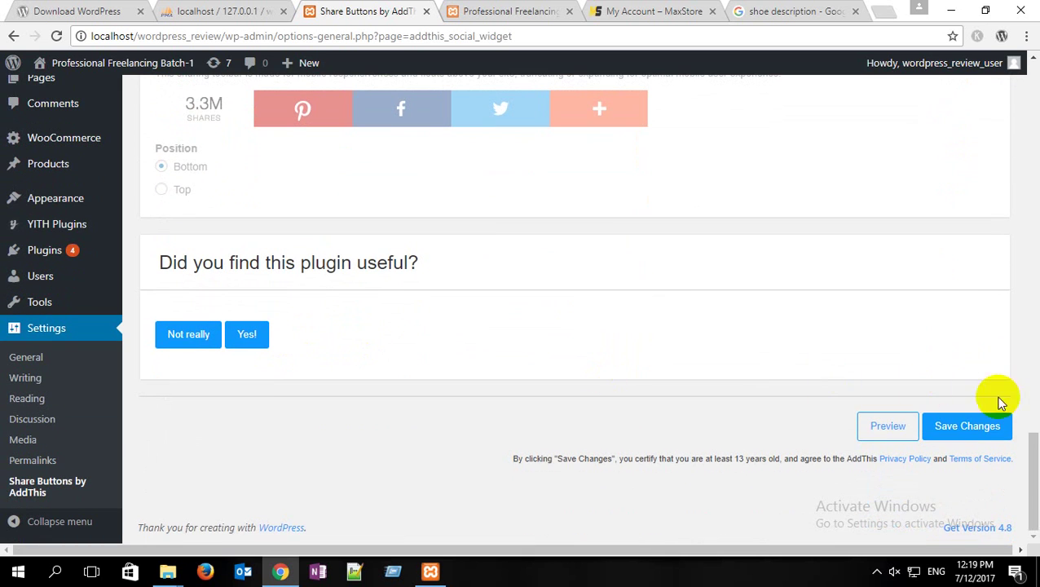
scroll(593, 322, up, 3)
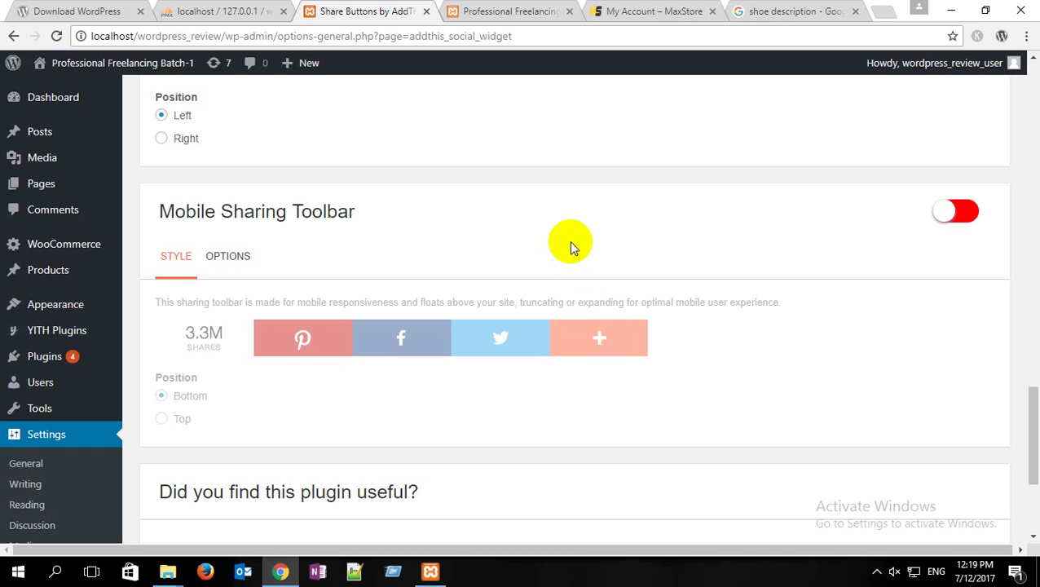
scroll(569, 240, up, 7)
scroll(504, 120, up, 5)
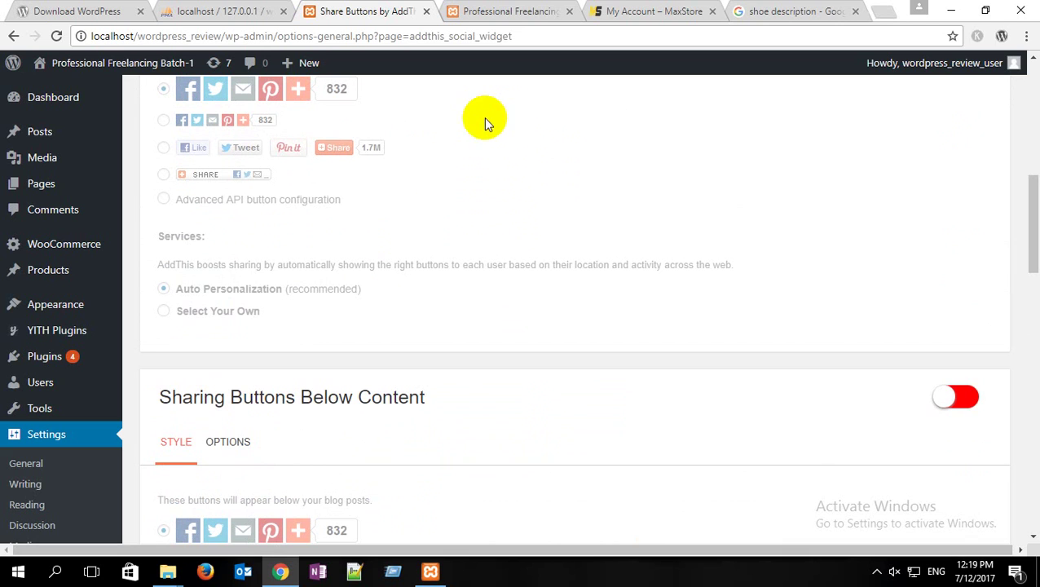
scroll(282, 187, up, 1)
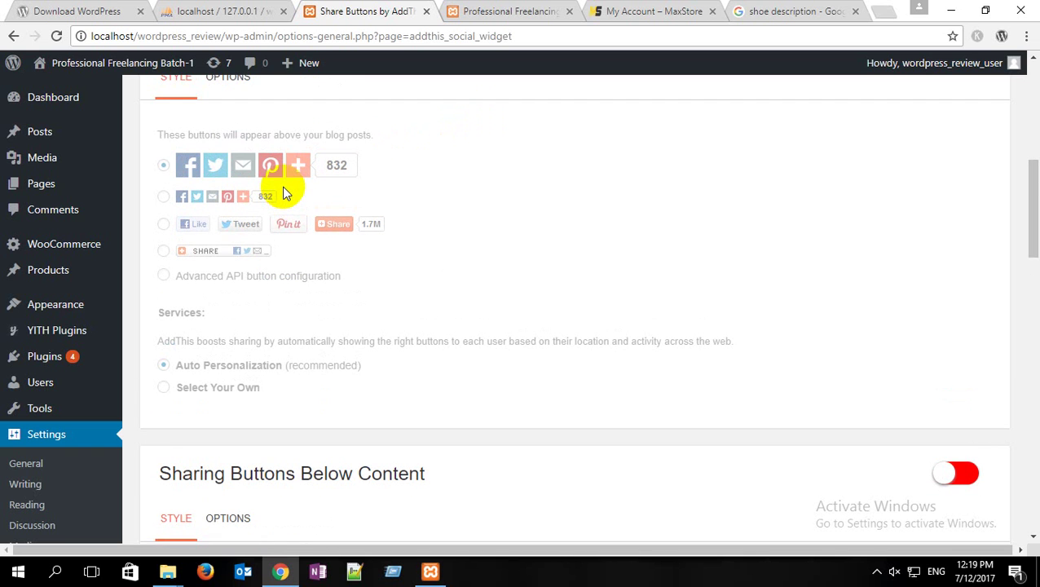
scroll(282, 189, down, 9)
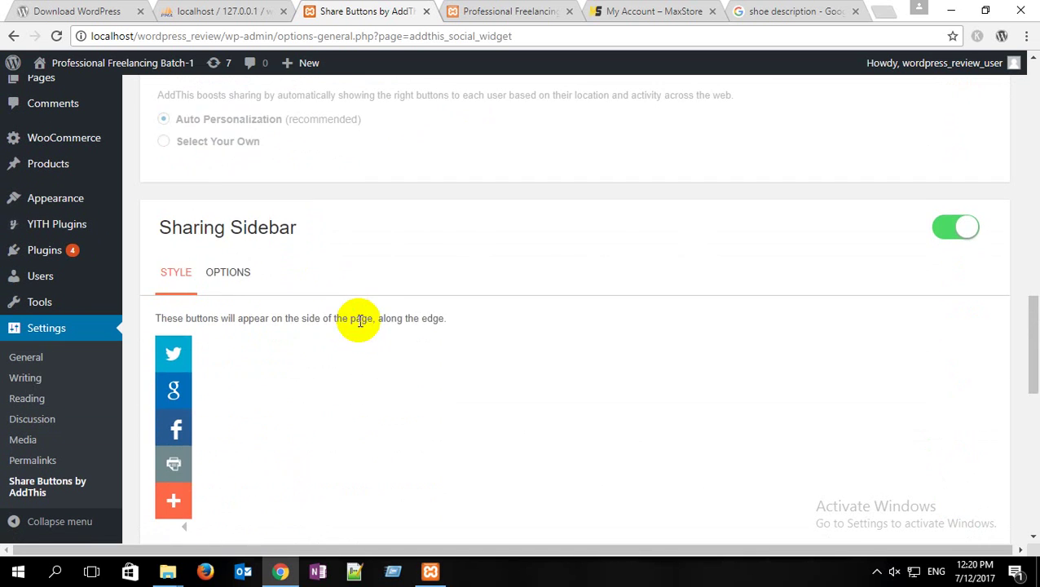
scroll(361, 320, down, 6)
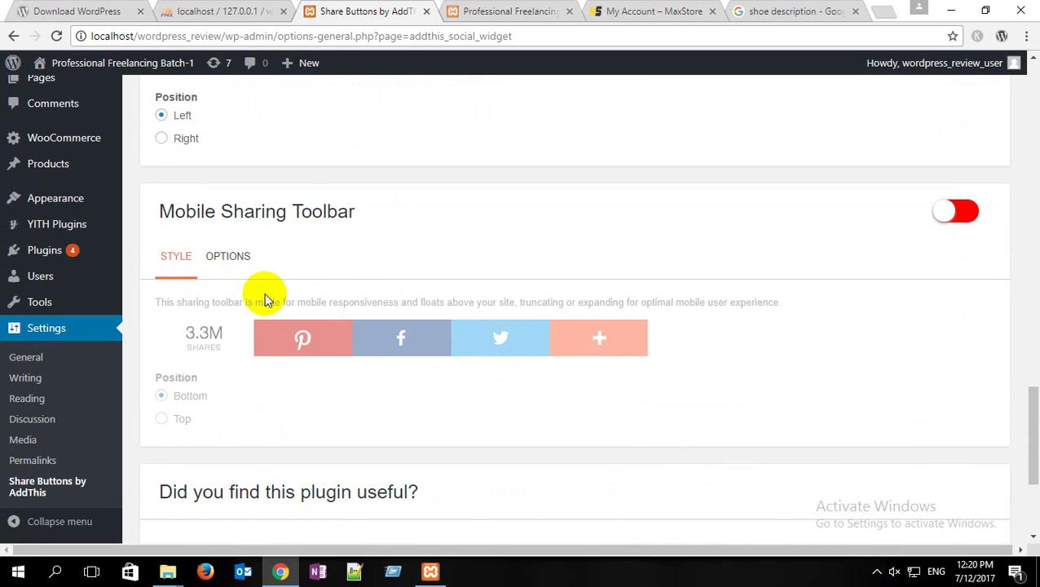
scroll(689, 134, up, 6)
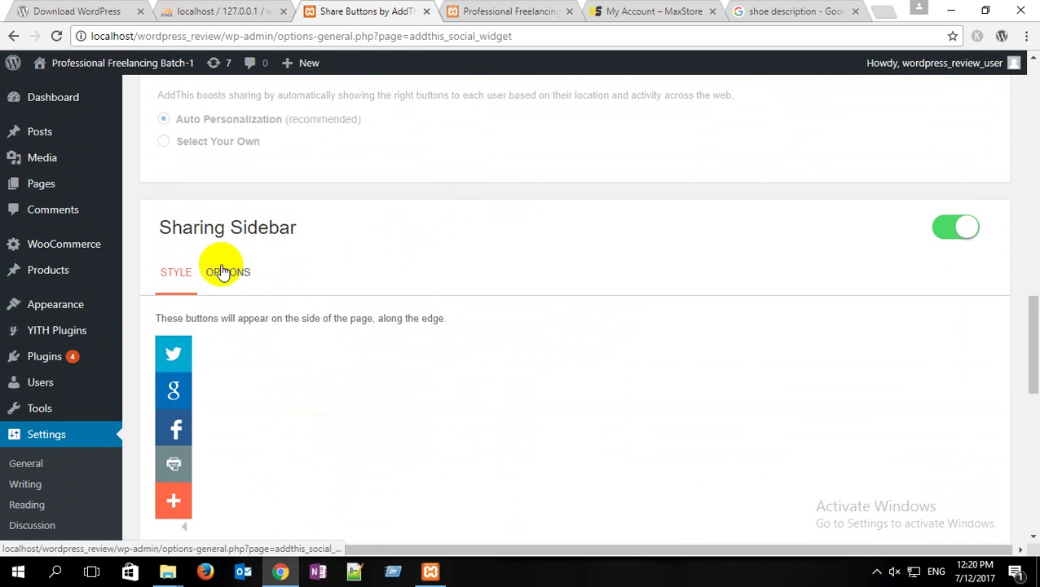
Step: Expand the Sharing Sidebar options and keep 5 buttons with the Transparent theme
click(224, 271)
scroll(380, 266, down, 2)
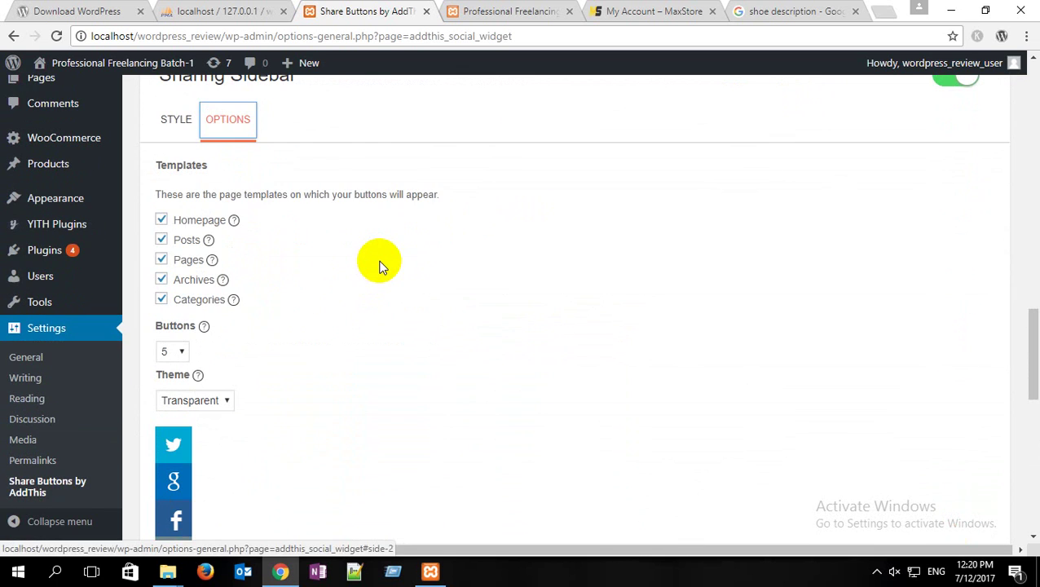
scroll(196, 175, up, 2)
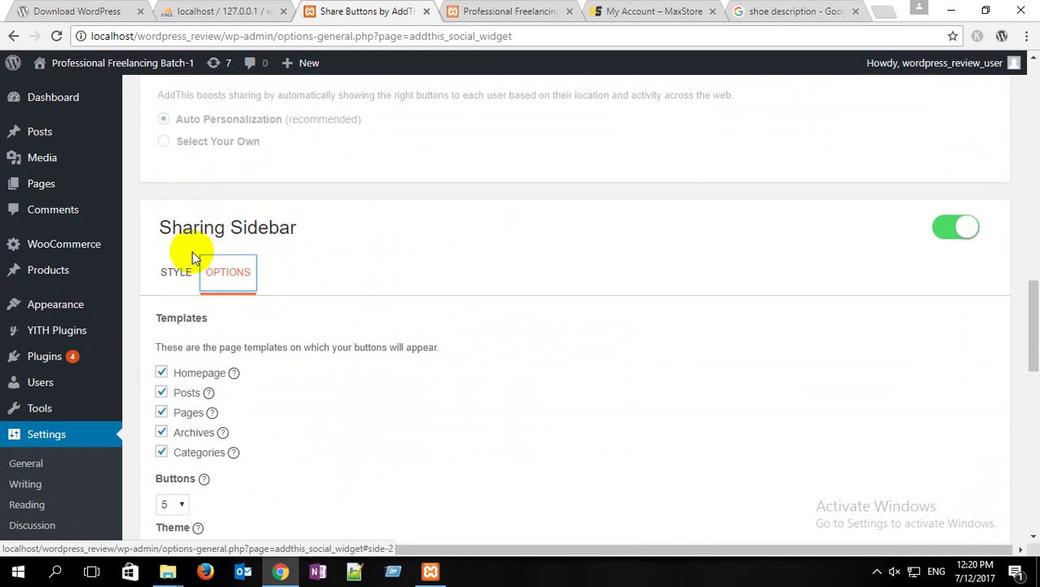
scroll(245, 257, down, 2)
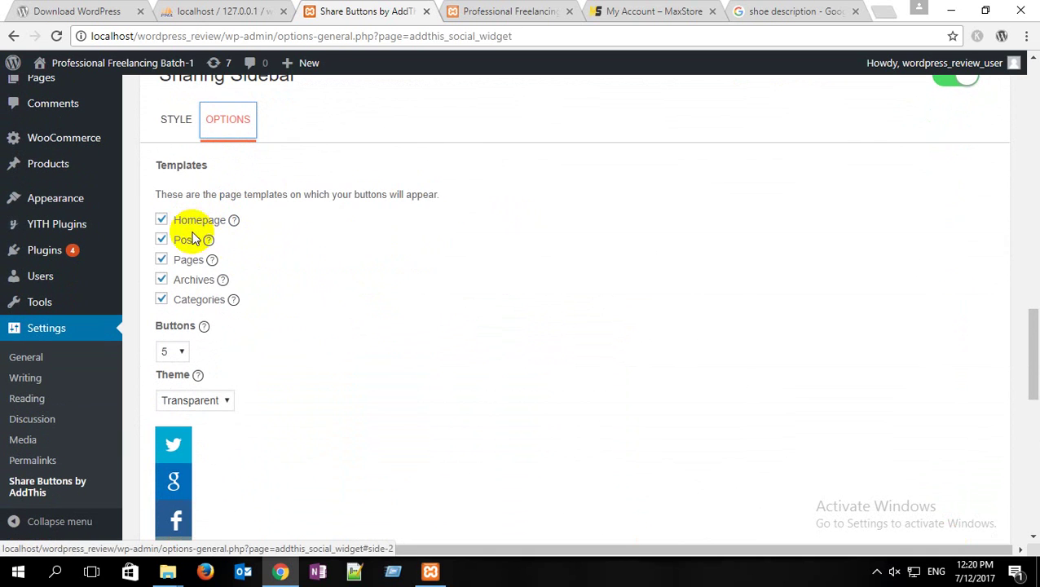
scroll(248, 341, down, 1)
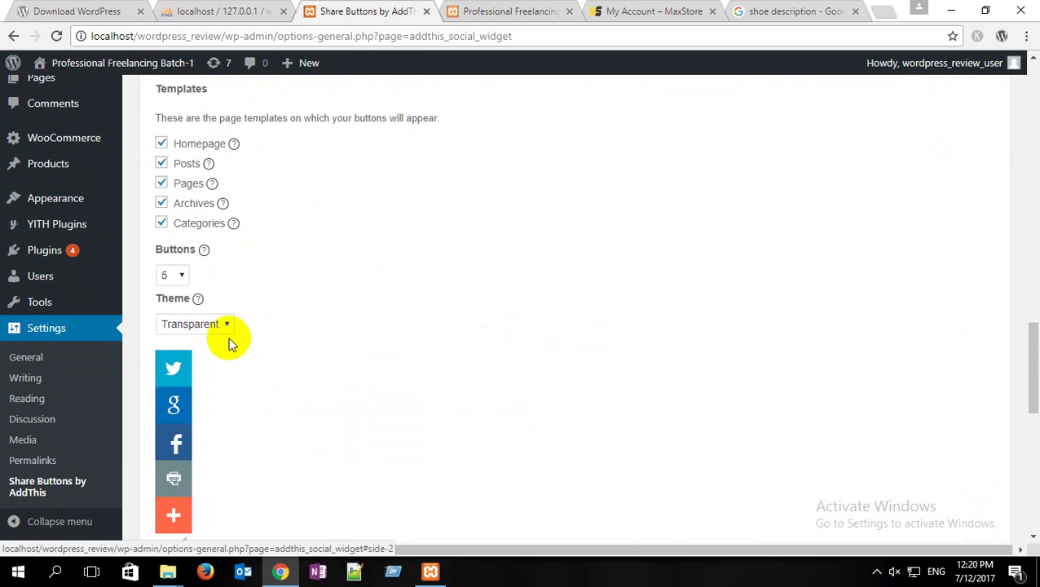
click(183, 279)
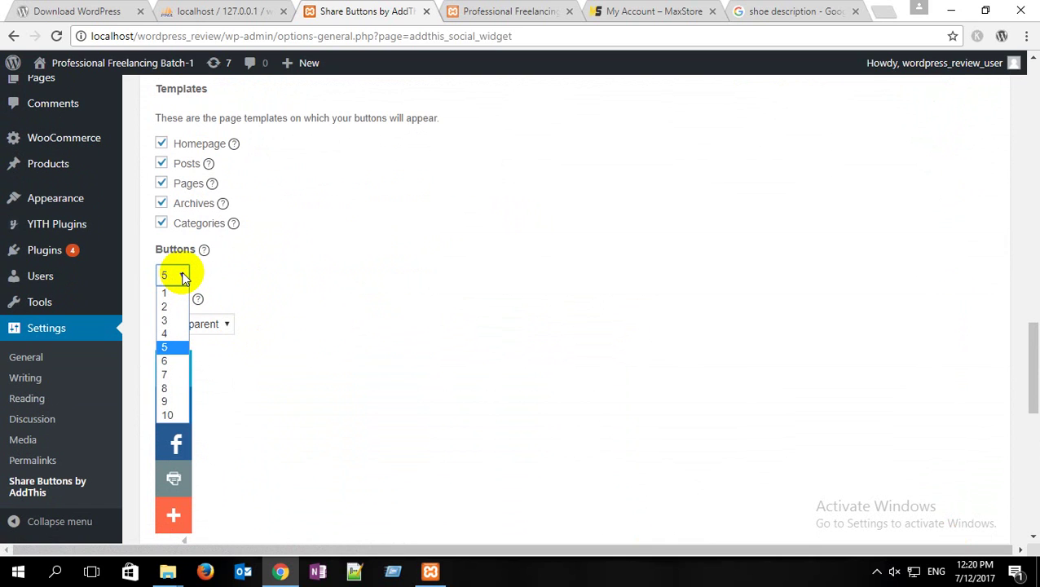
click(182, 279)
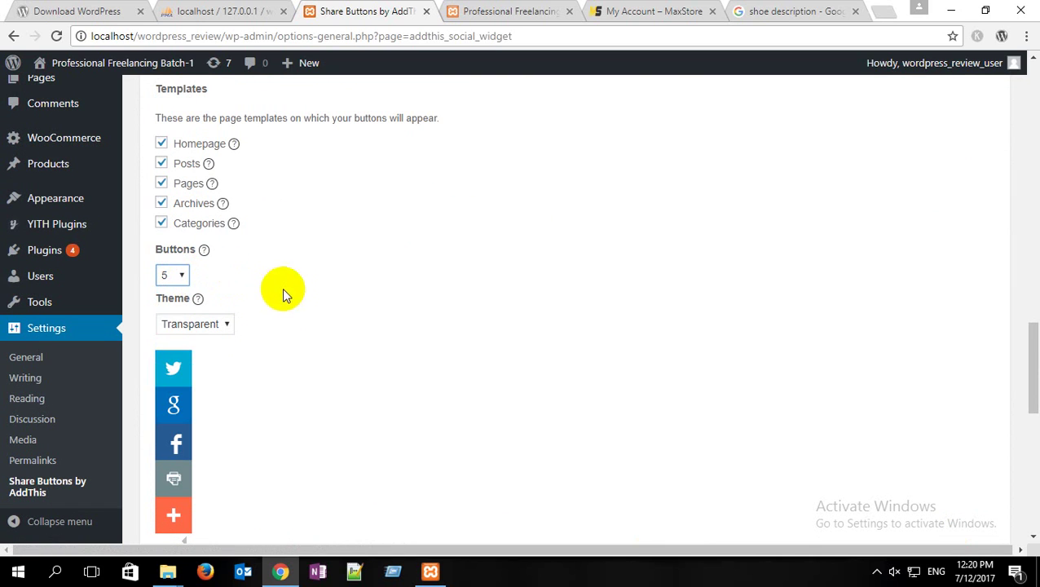
scroll(274, 326, down, 2)
click(220, 171)
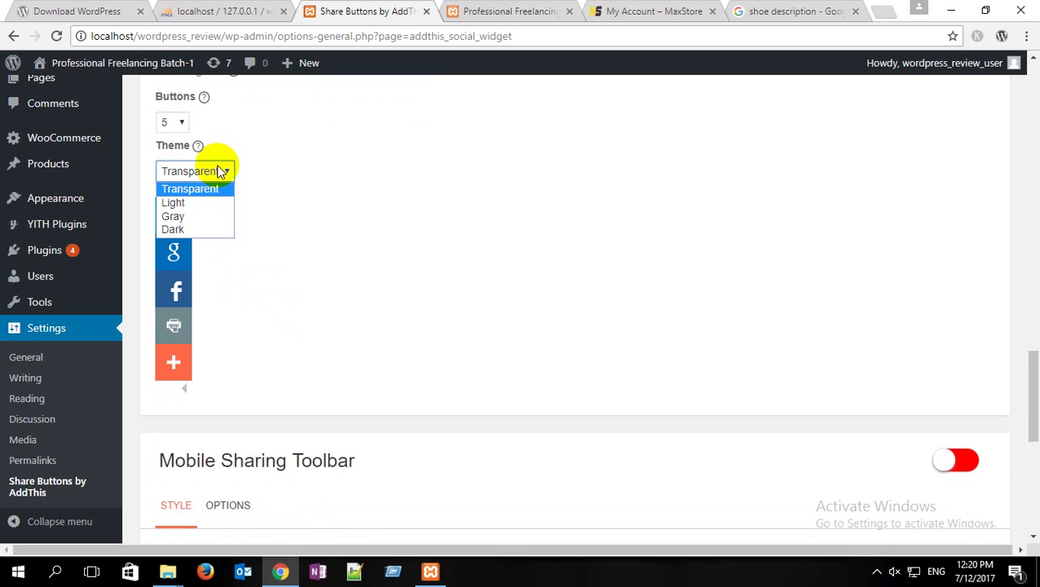
click(220, 171)
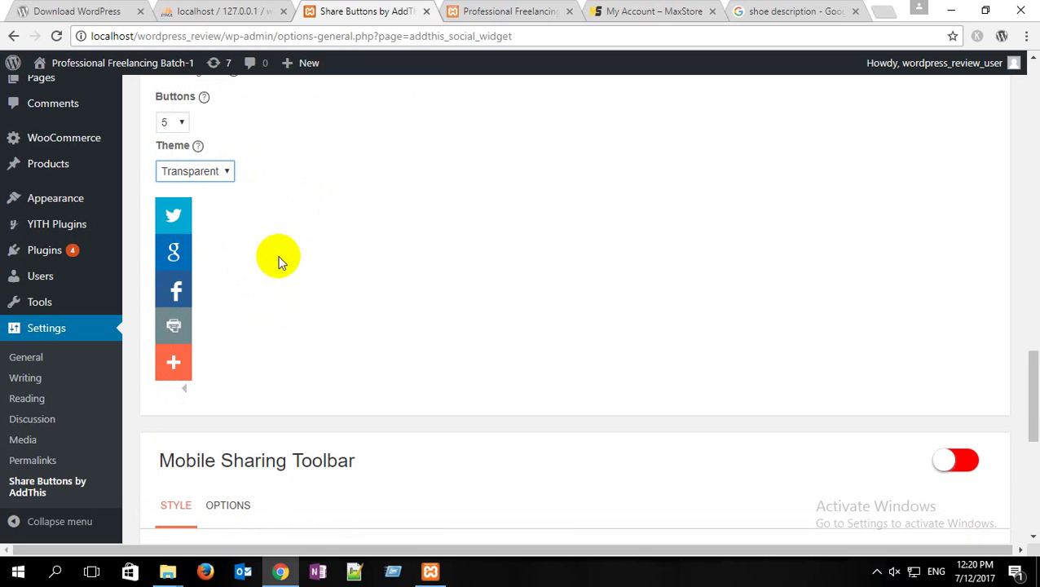
Step: Save the AddThis share button settings
scroll(274, 267, down, 2)
scroll(272, 269, up, 2)
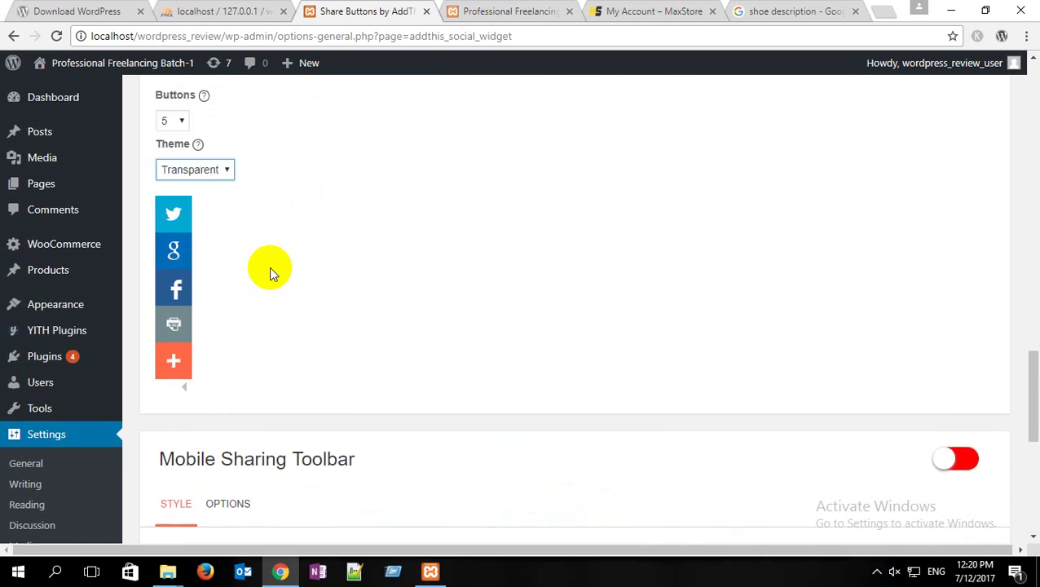
scroll(269, 267, up, 3)
scroll(667, 360, down, 8)
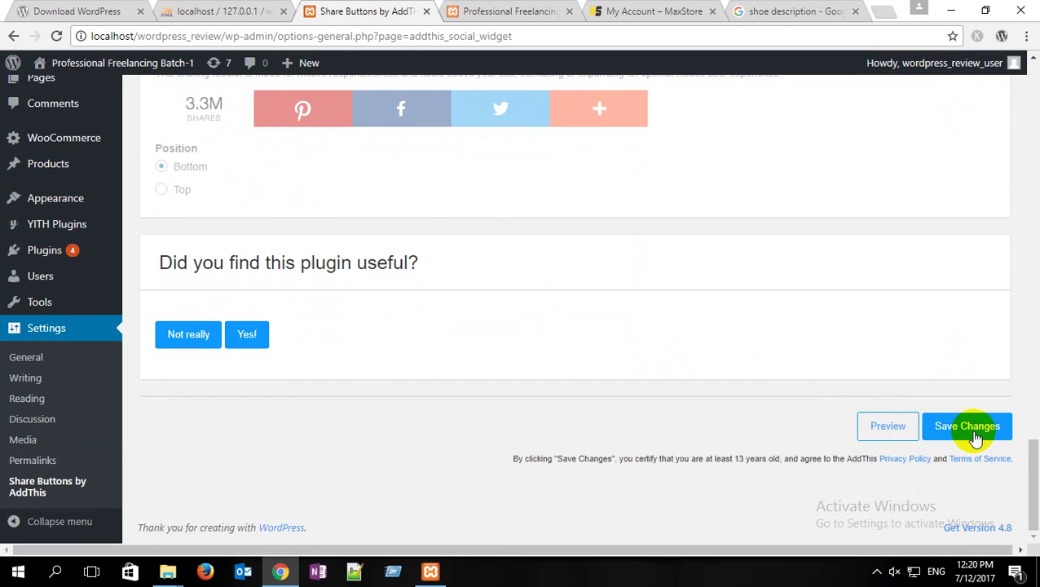
click(971, 433)
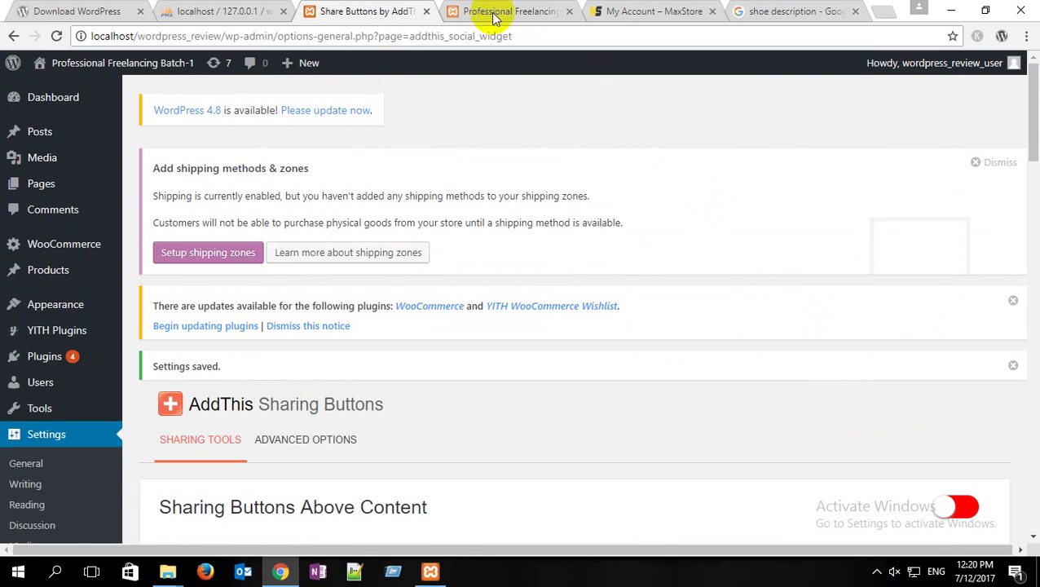
Step: Reload the MaxStore site to show the share sidebar, then open and close its Share overlay twice
click(482, 12)
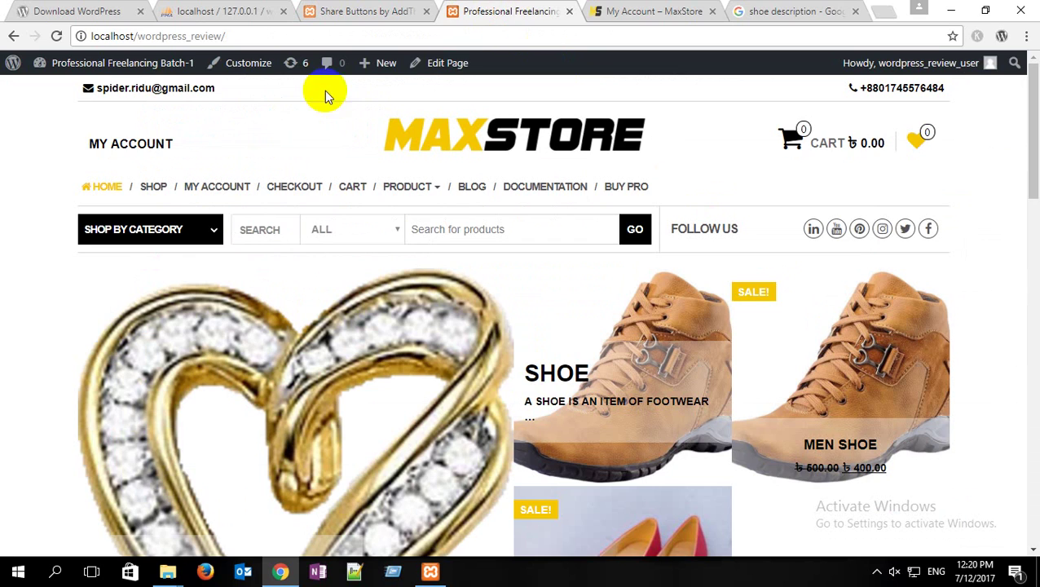
click(57, 36)
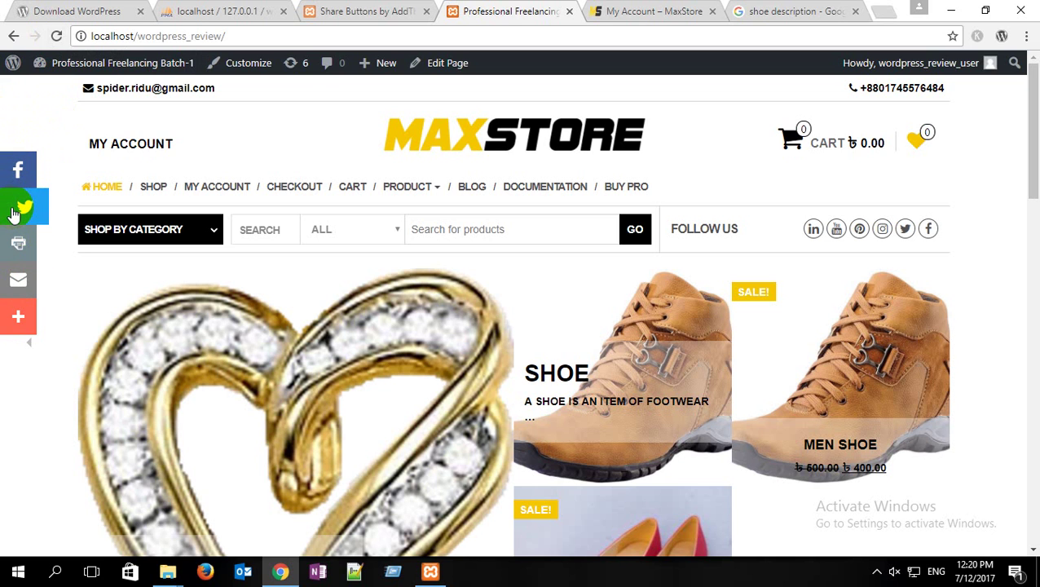
click(18, 322)
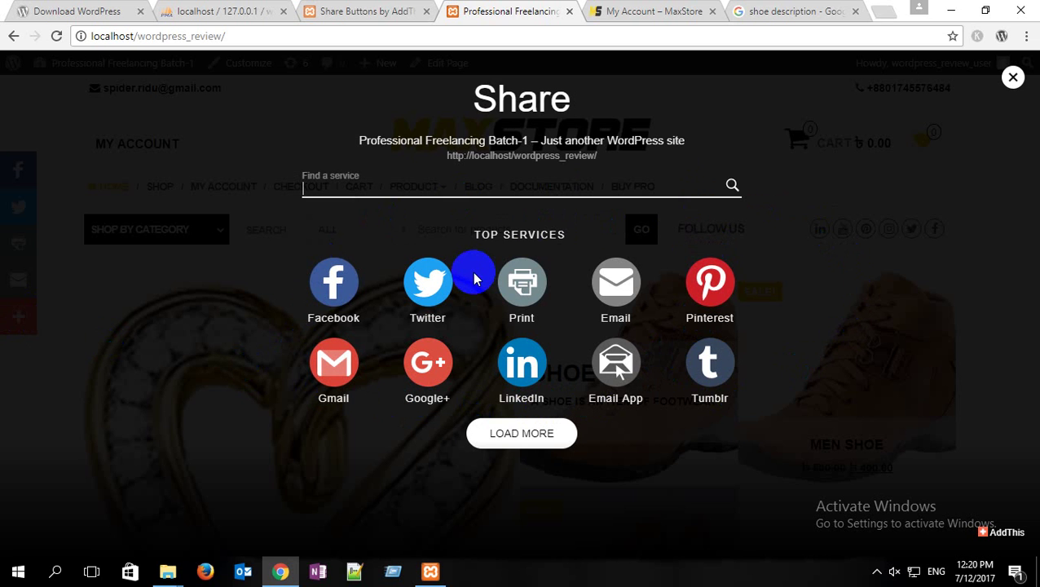
click(1013, 77)
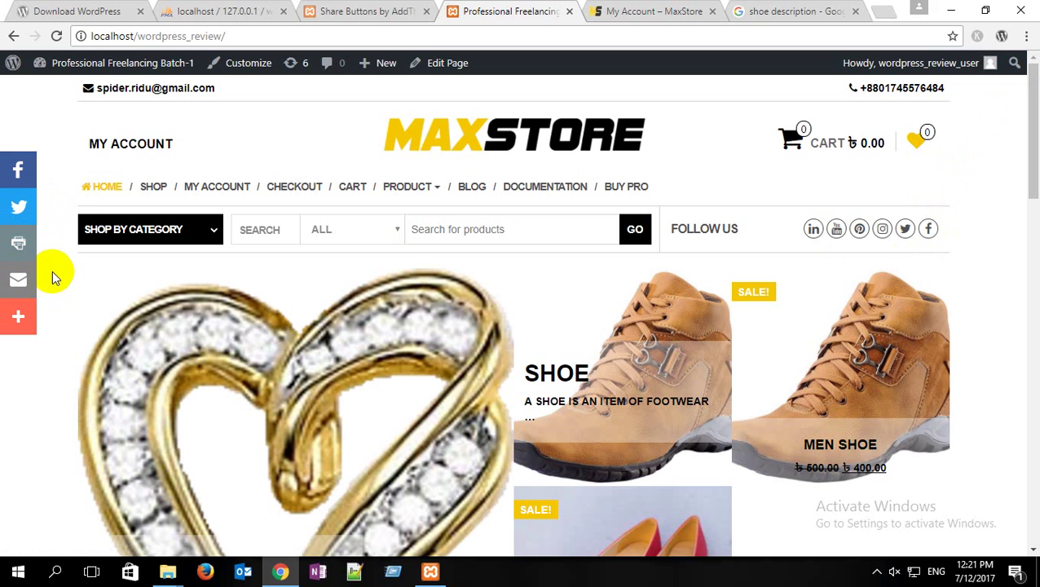
click(17, 319)
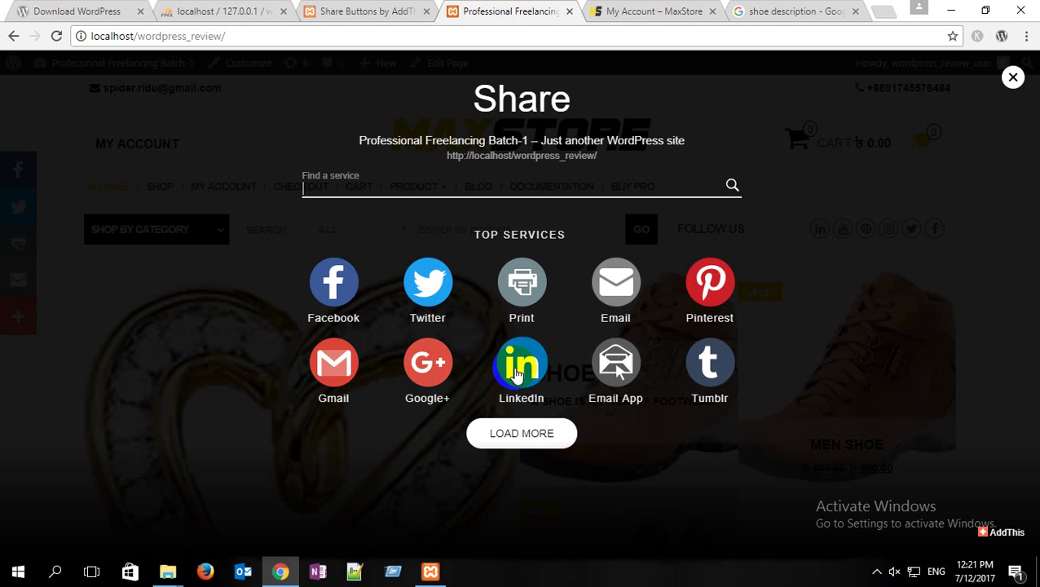
click(1014, 79)
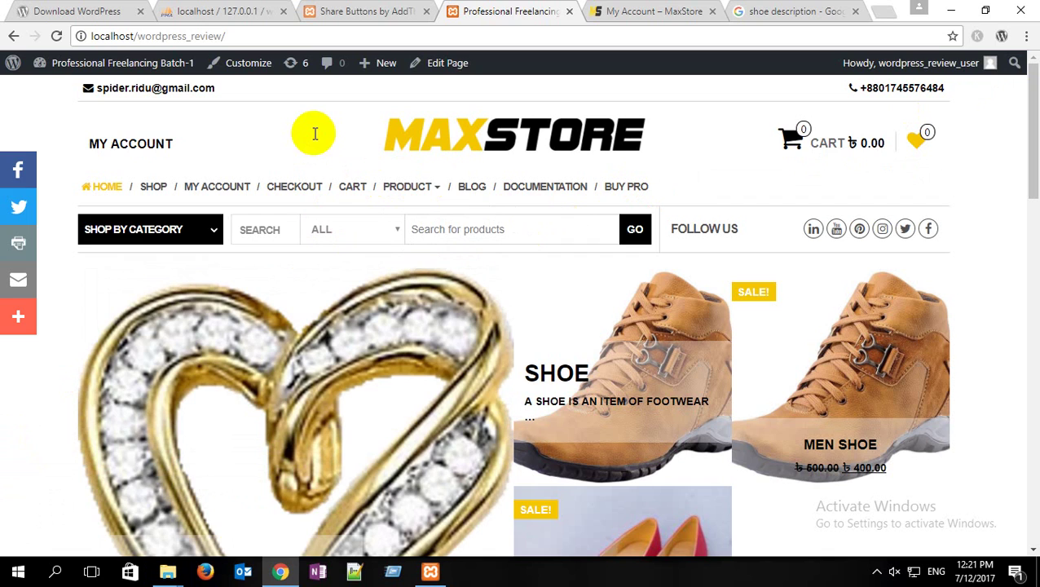
Step: Switch to the Wordpress Class plugins folder window and expand the hidden system tray icons
click(152, 577)
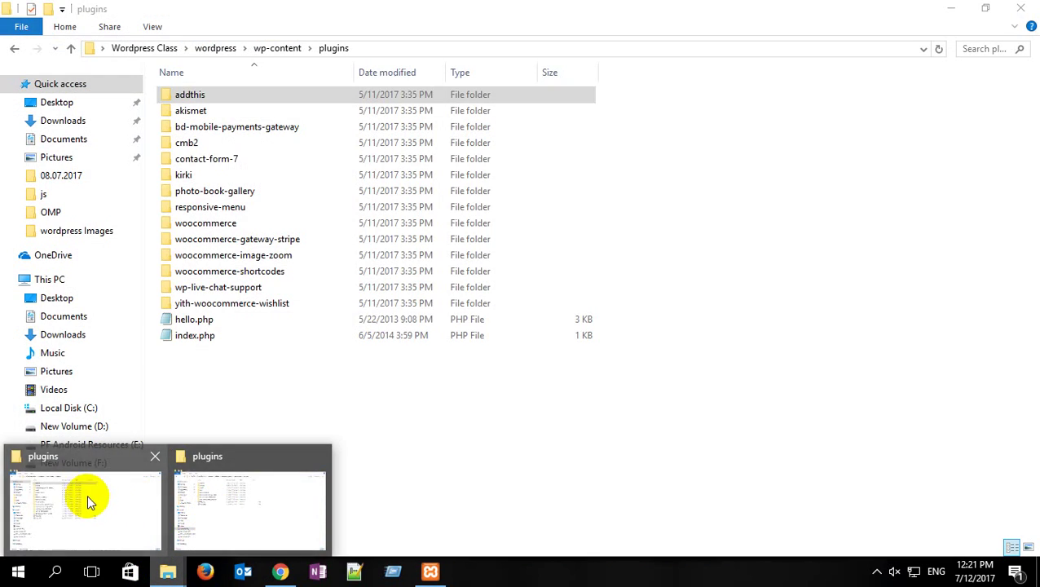
click(89, 501)
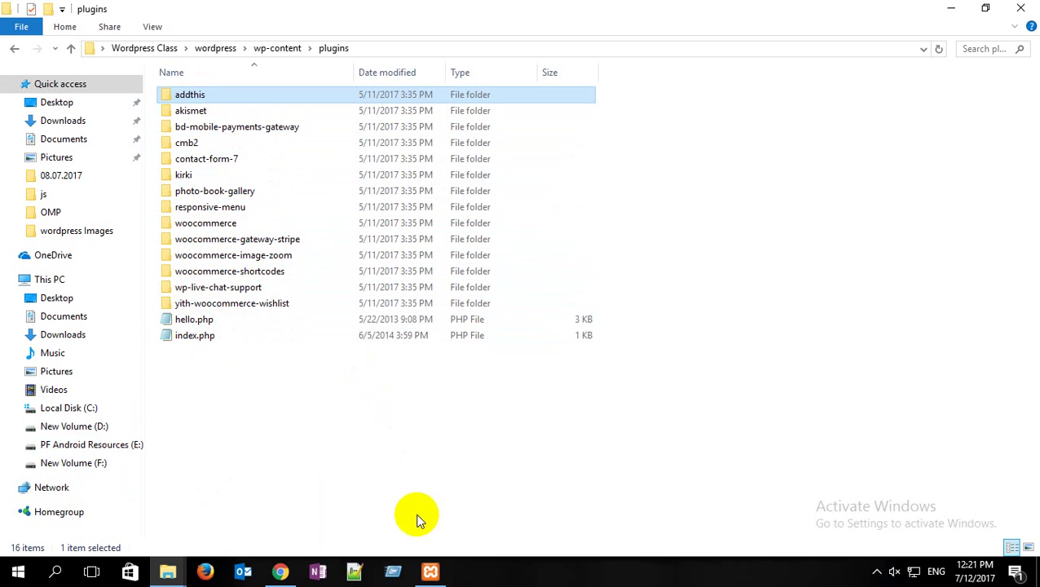
click(877, 571)
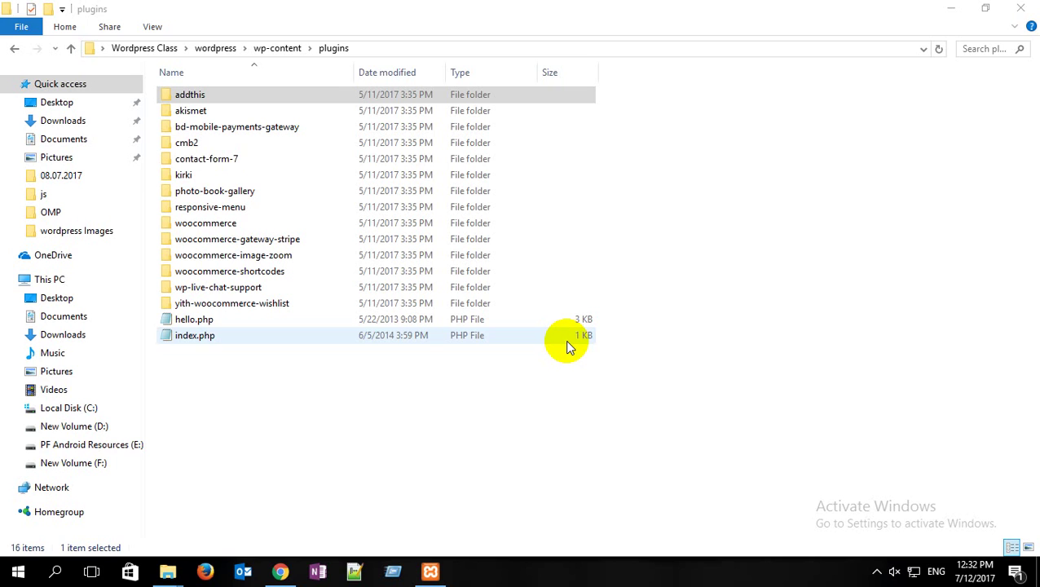
Step: Select only the bd-mobile-payments-gateway folder in the plugins window
click(874, 576)
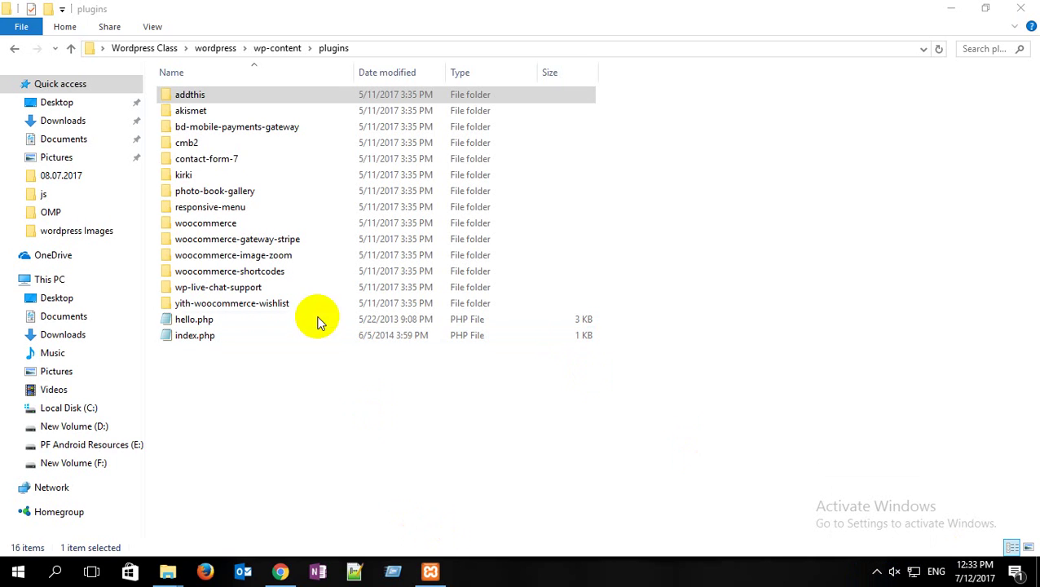
click(889, 573)
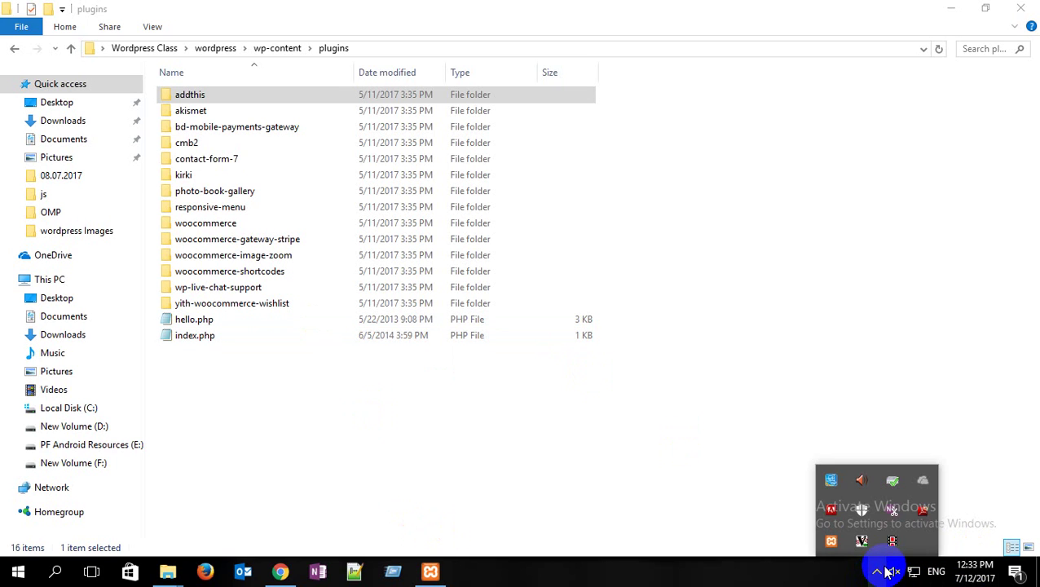
click(456, 384)
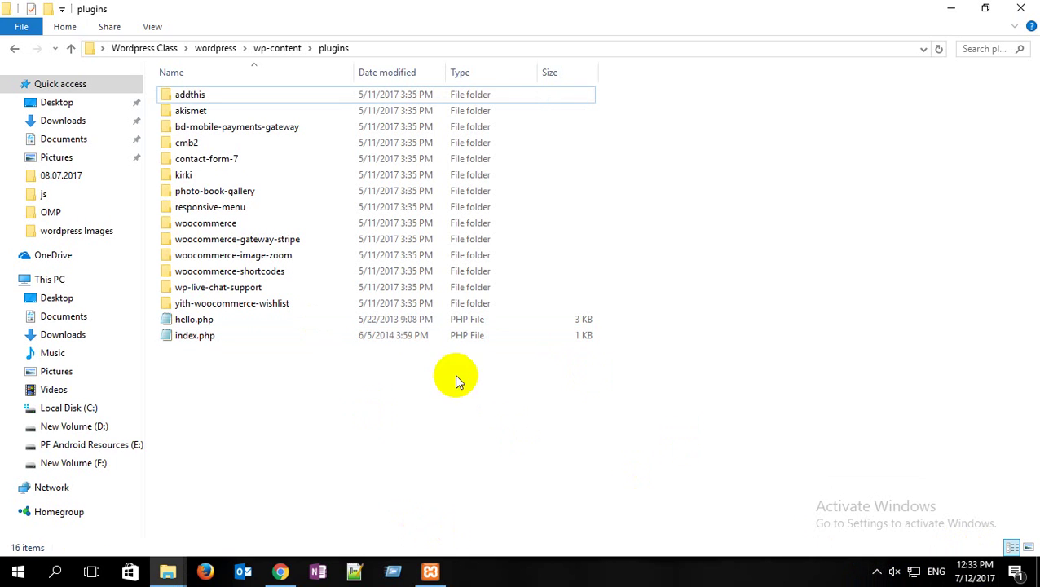
click(285, 131)
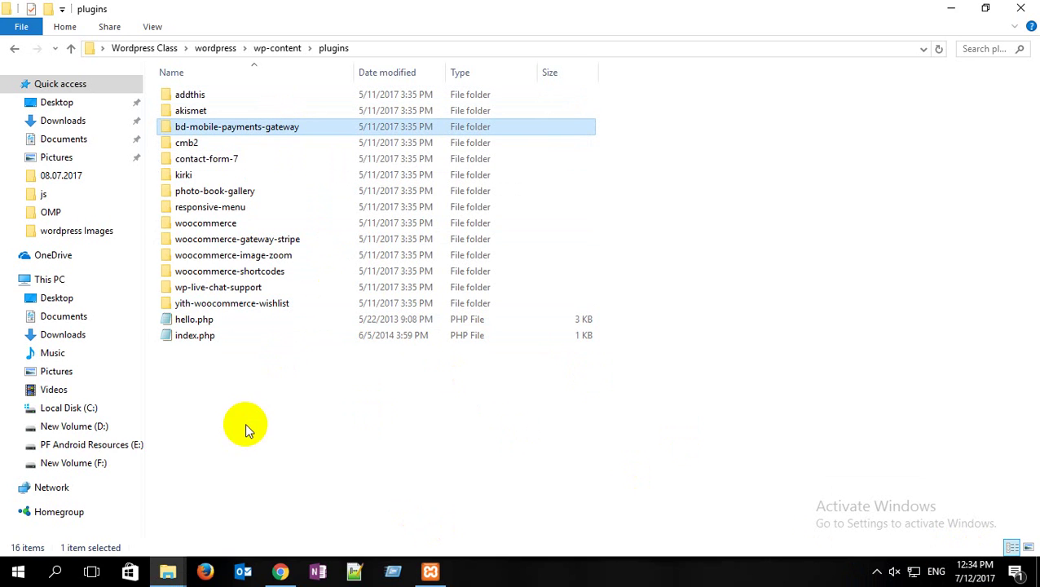
Step: Refresh the wordpress_review plugins folder, then return to the AddThis admin page in Chrome
mouse_move(168, 574)
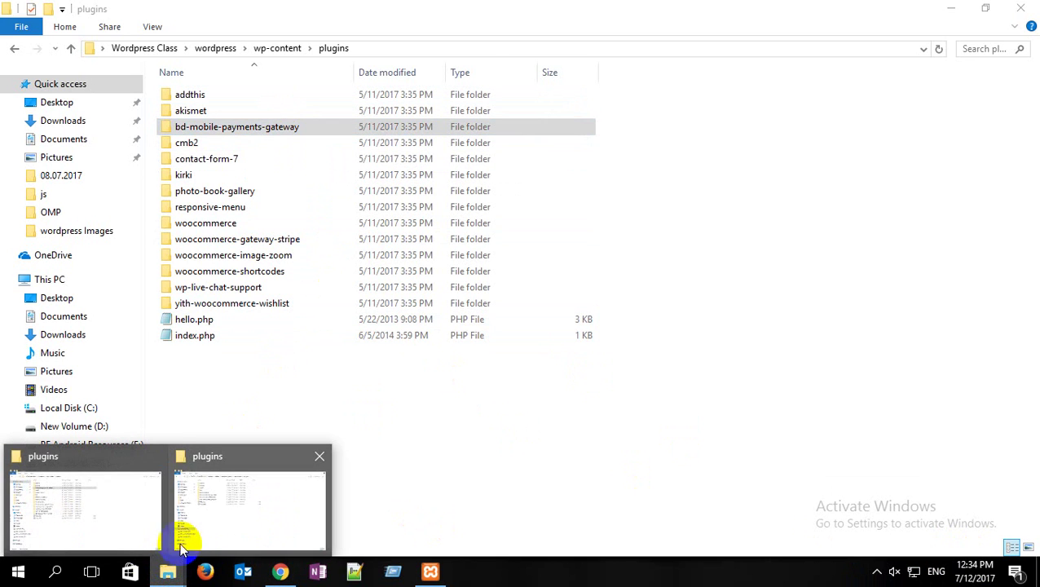
click(198, 507)
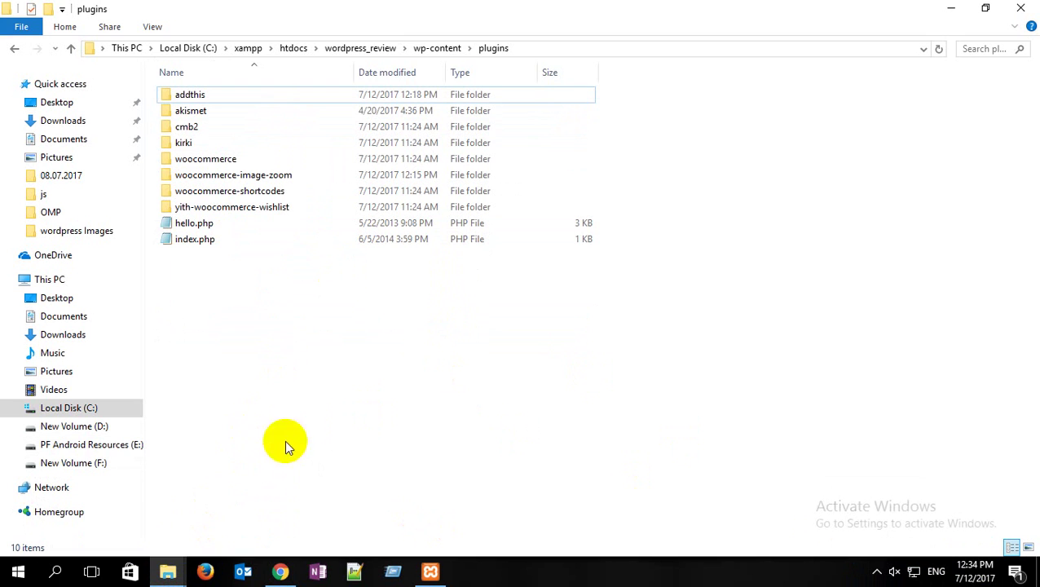
right_click(303, 338)
click(338, 399)
click(280, 569)
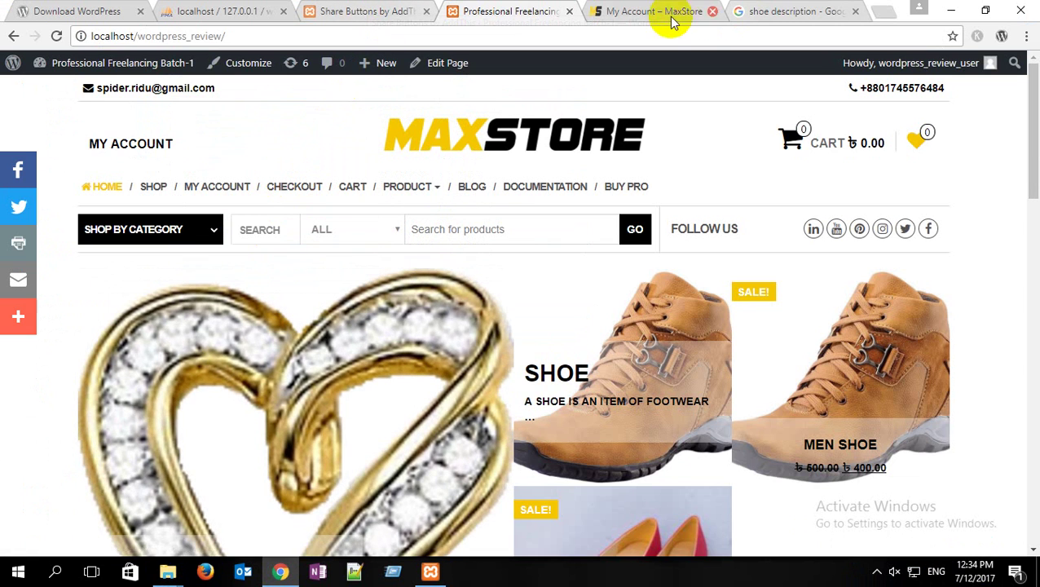
click(365, 11)
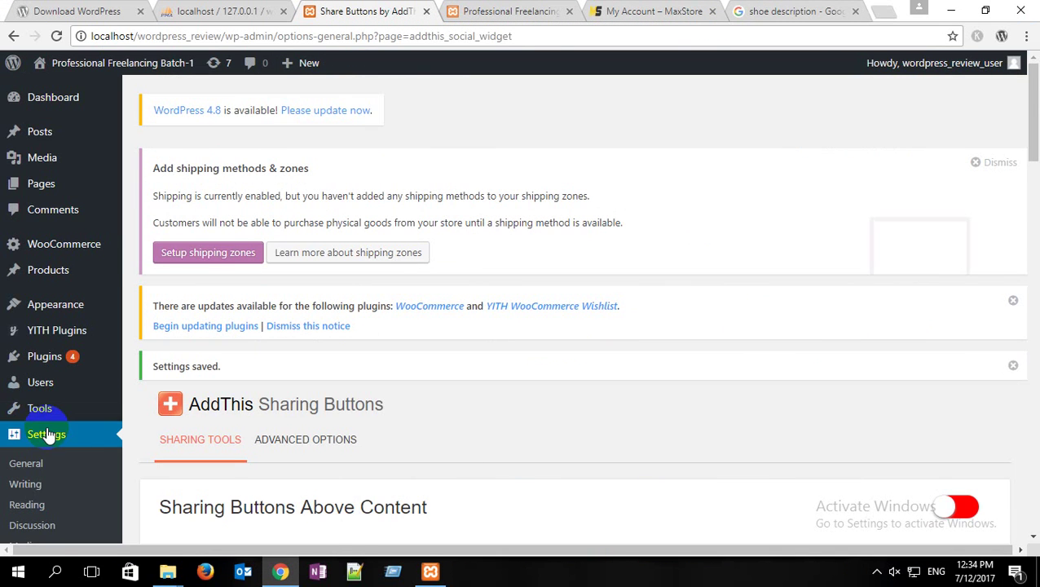
Step: Activate the BD Mobile Payments Gateway plugin from the Installed Plugins list
scroll(49, 433, down, 1)
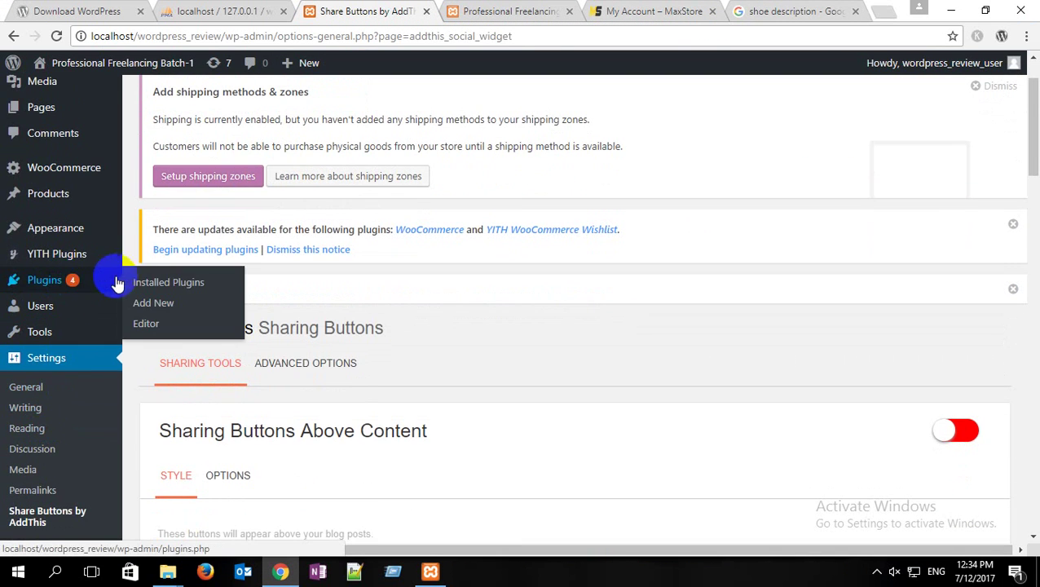
click(141, 282)
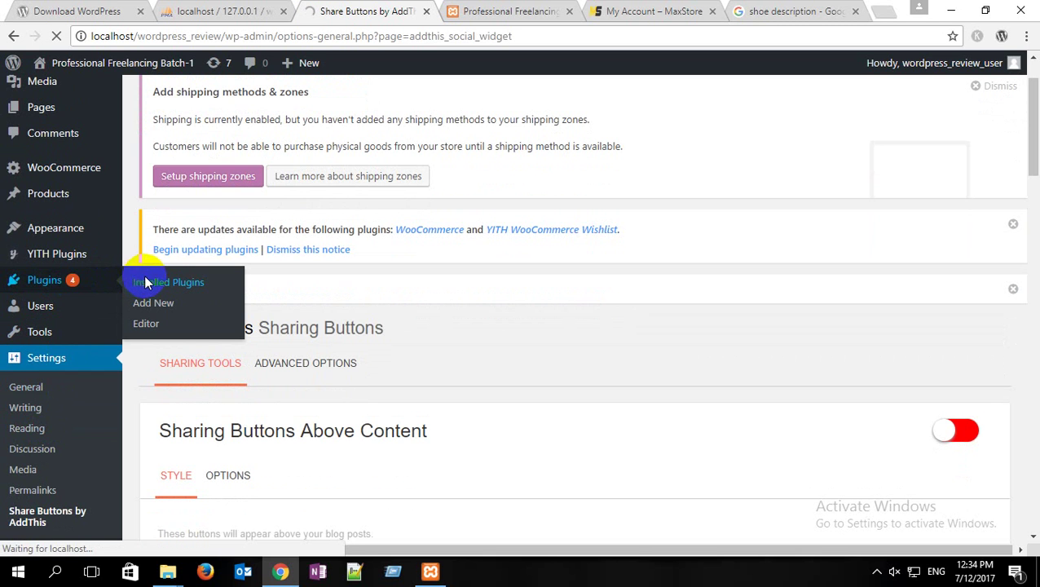
scroll(294, 228, down, 5)
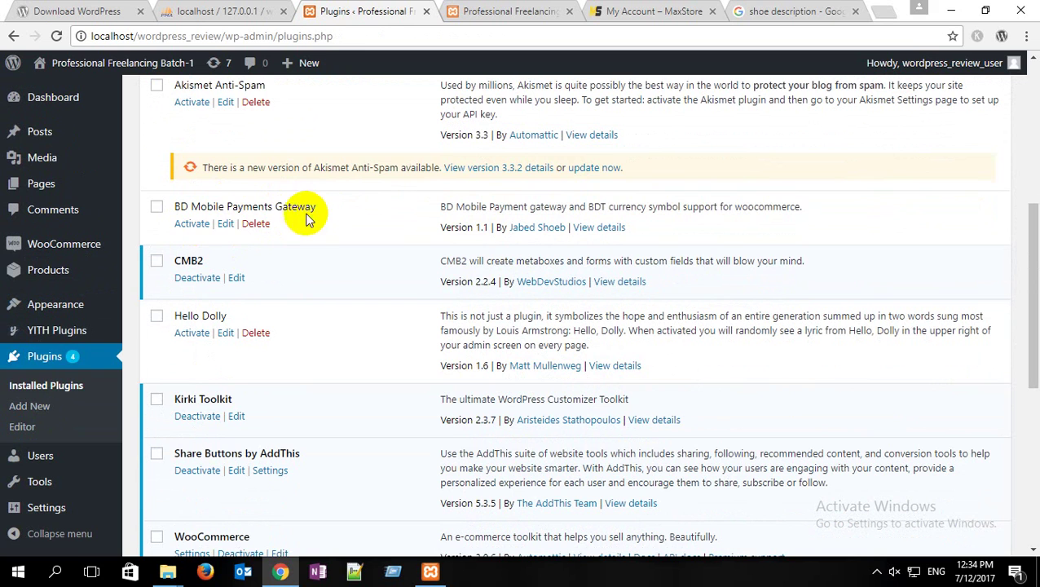
click(198, 229)
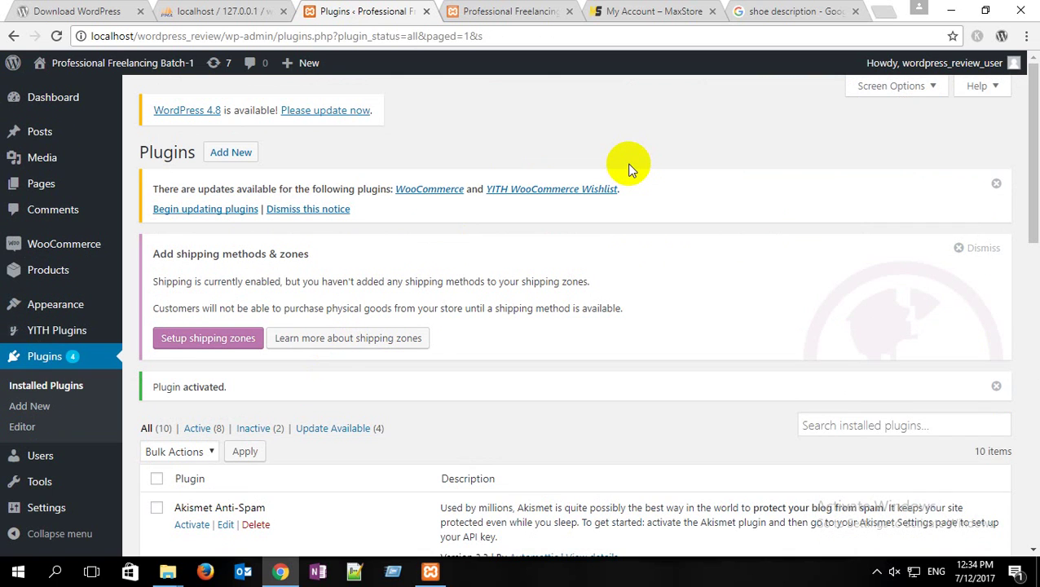
Step: Add the Men Shoe to the cart from the MaxStore storefront
click(501, 11)
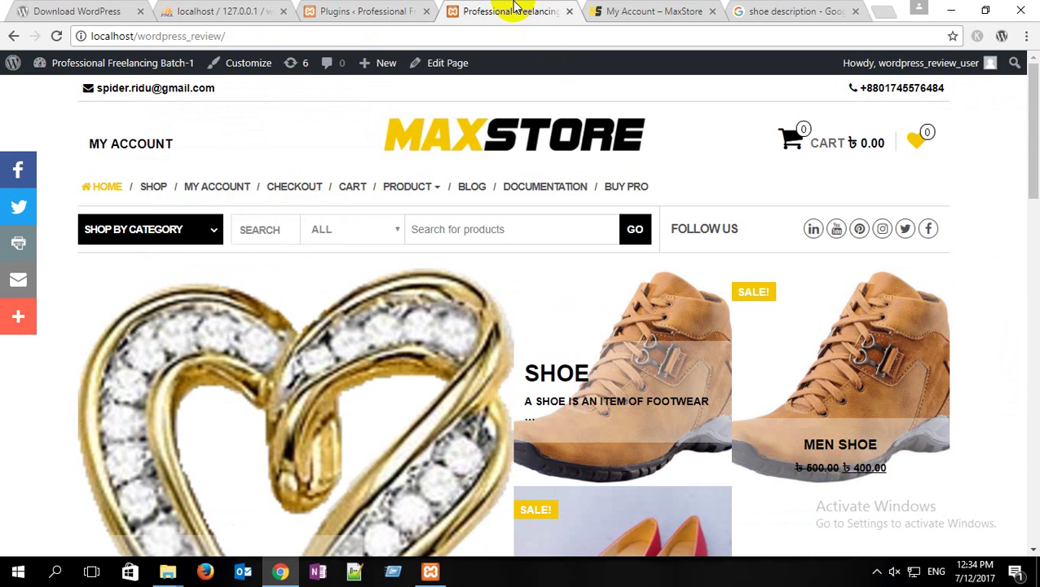
scroll(819, 232, down, 2)
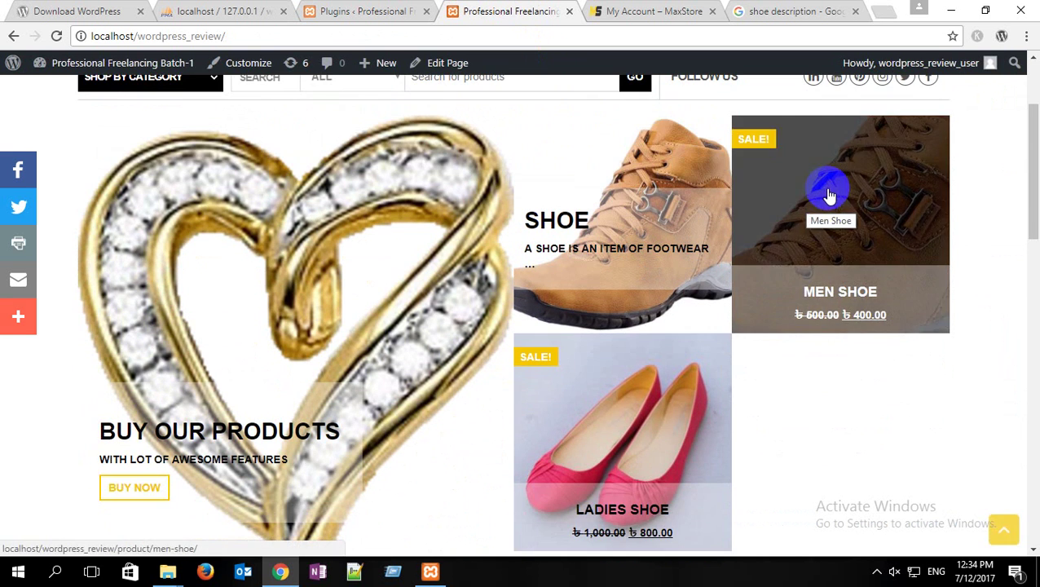
click(828, 195)
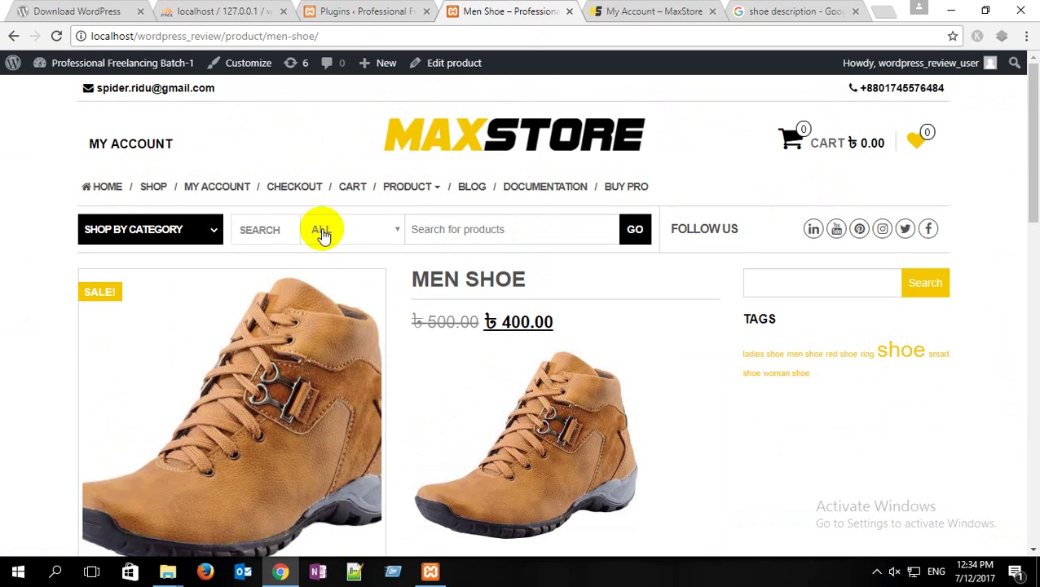
scroll(269, 230, down, 1)
scroll(238, 230, down, 1)
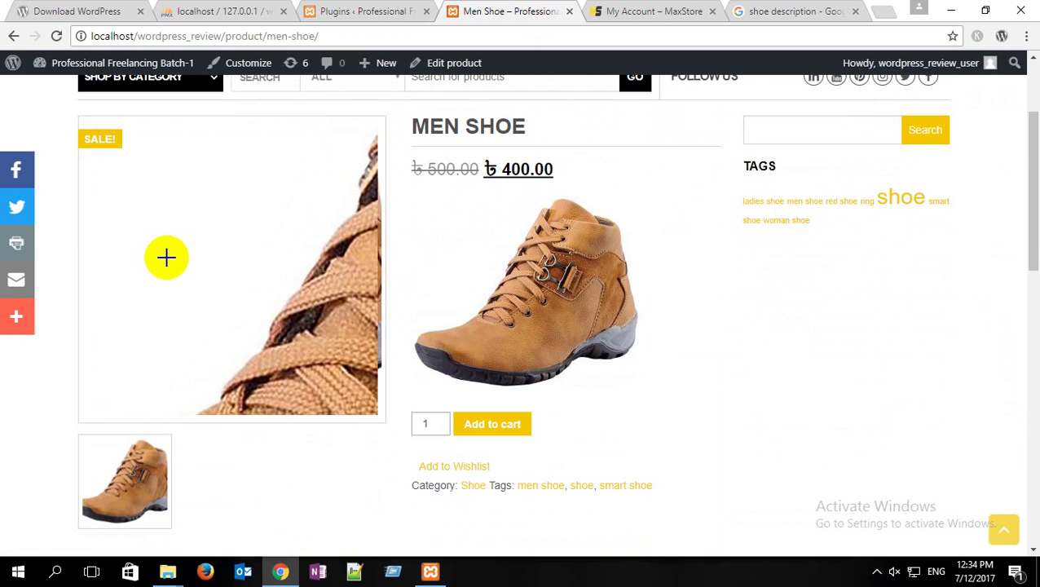
click(502, 429)
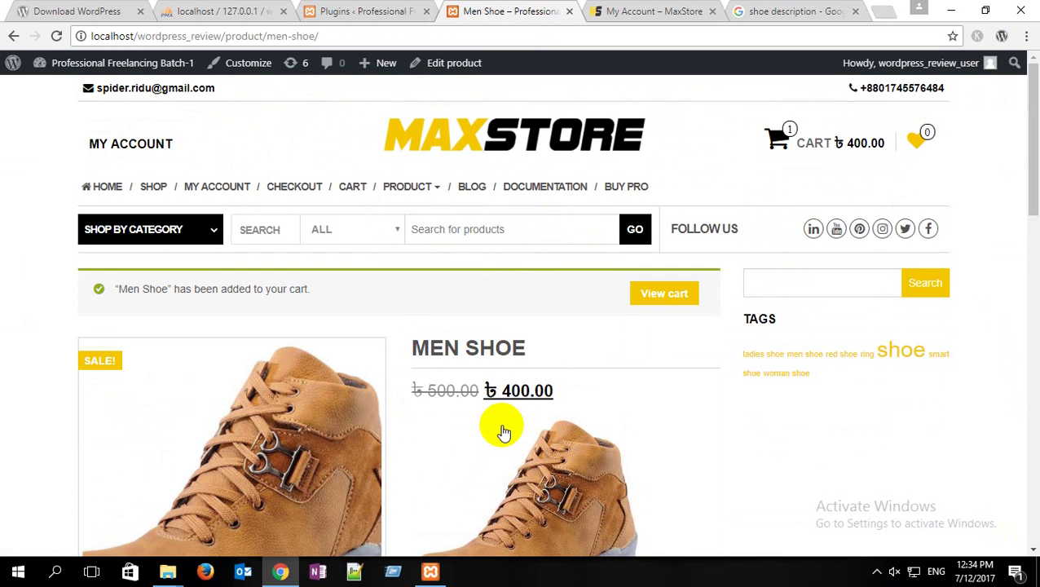
Step: Open the full cart from the mini-cart and proceed to checkout
mouse_move(762, 140)
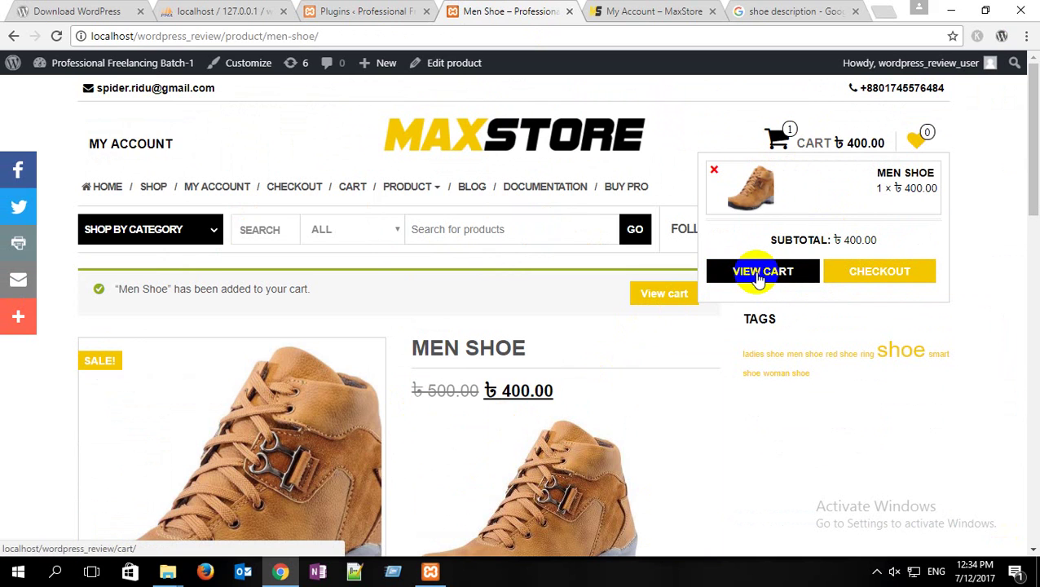
click(751, 277)
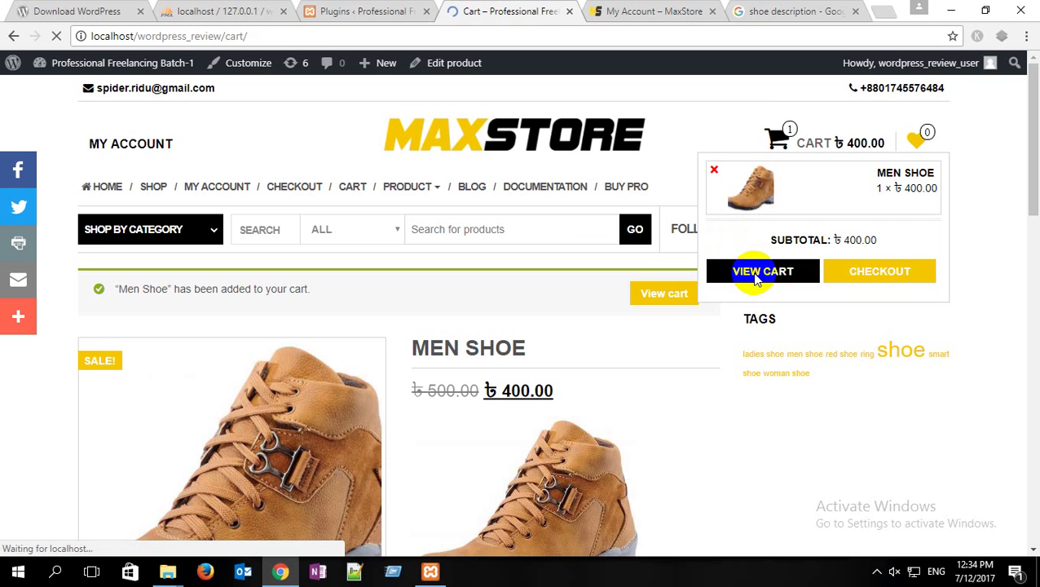
scroll(457, 293, down, 2)
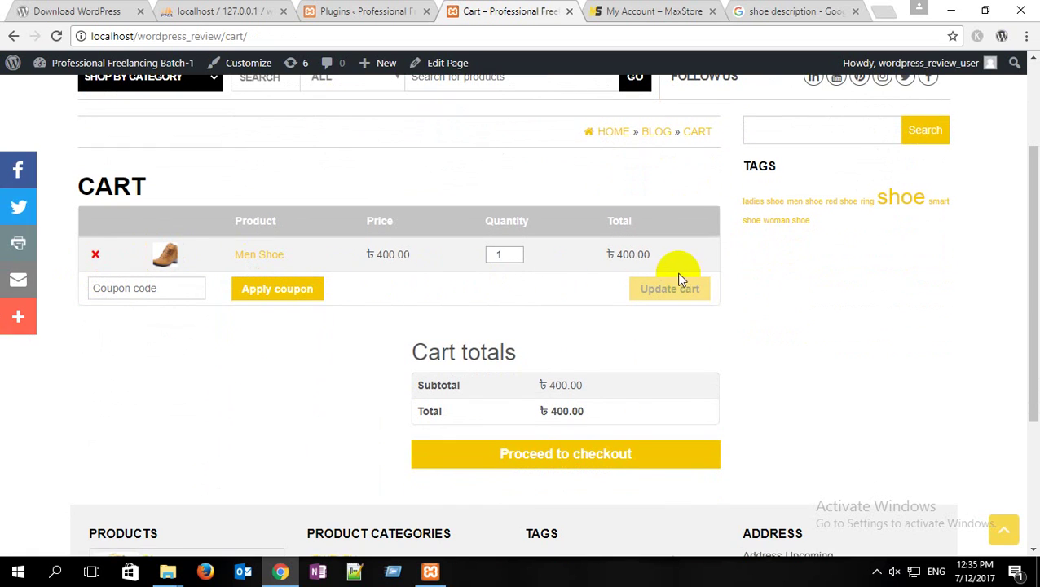
scroll(521, 398, down, 1)
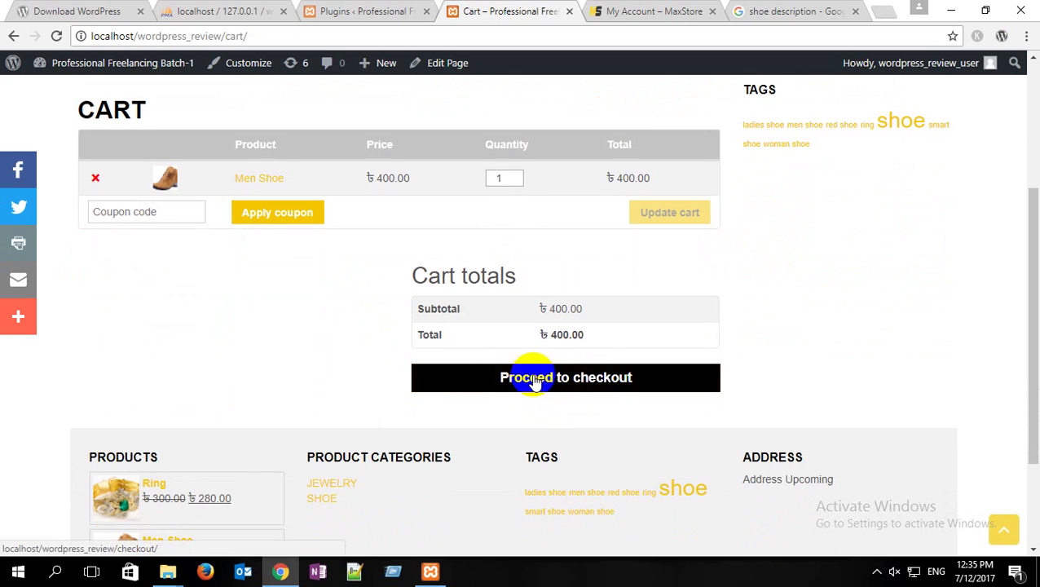
click(559, 378)
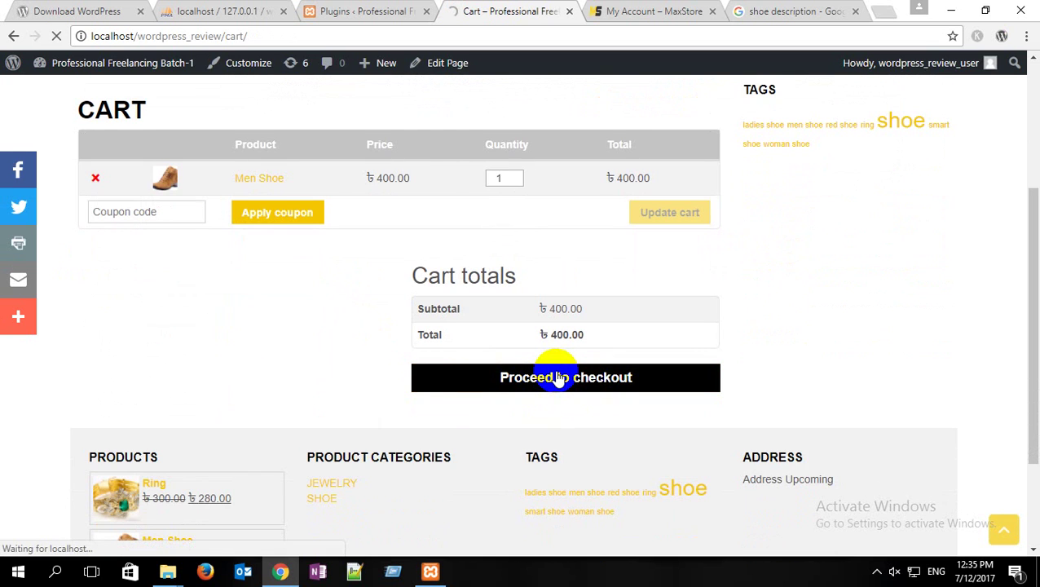
scroll(279, 199, down, 3)
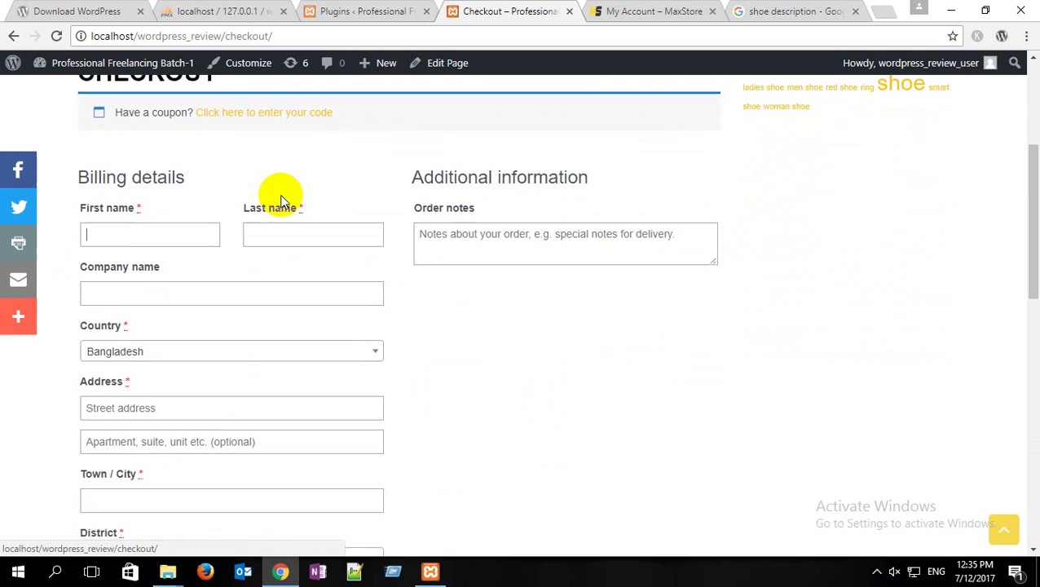
Step: Enter placeholder billing first name 'sdgsd' and last name 'gfh'
text(sdgsd)
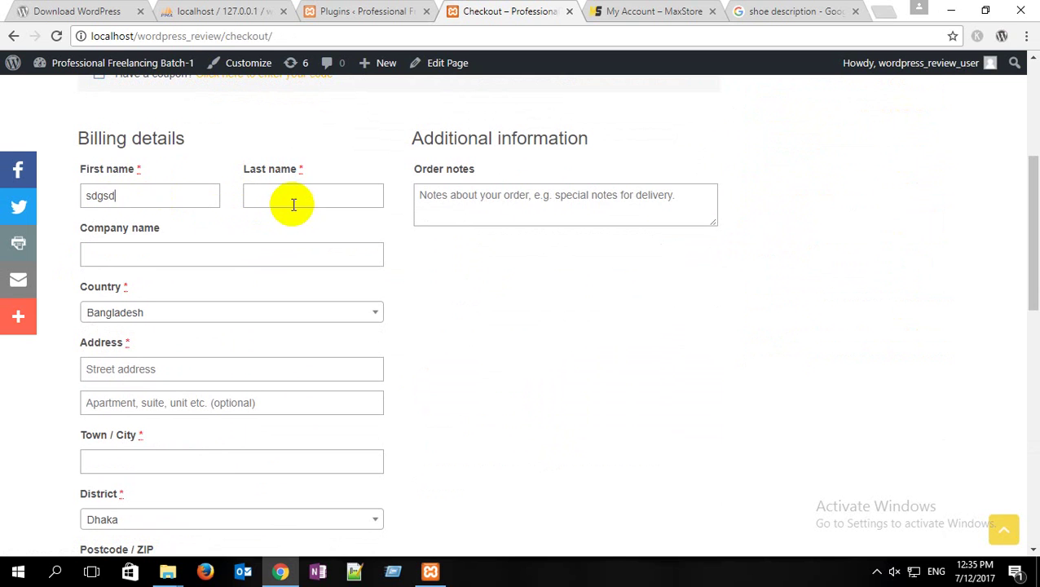
click(293, 204)
text(gfh)
Step: Try the bKash and DBBL Mobile Banking payment options, then return to the Plugins admin page
scroll(408, 244, down, 2)
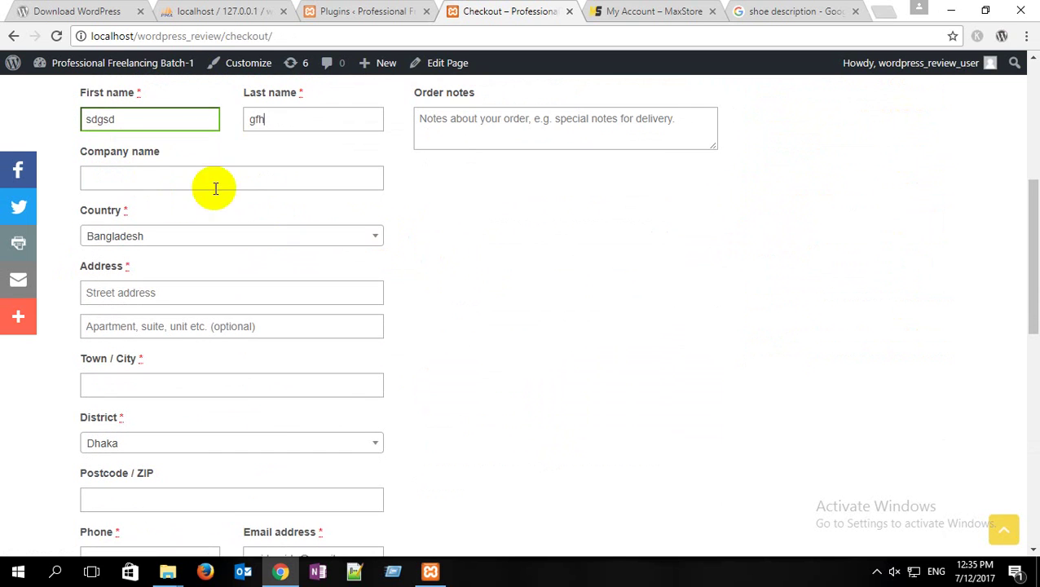
scroll(436, 239, down, 5)
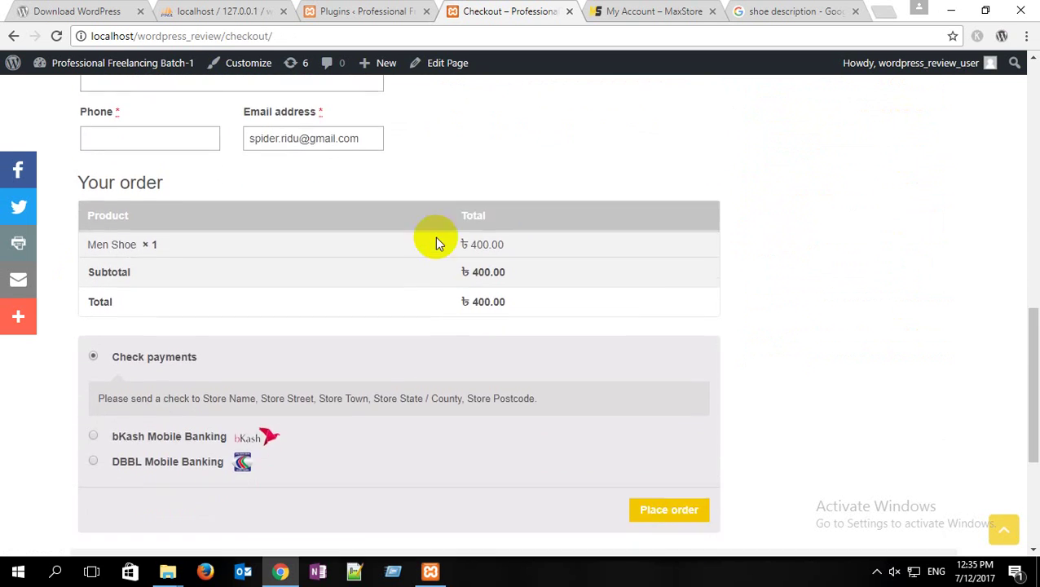
scroll(434, 236, down, 2)
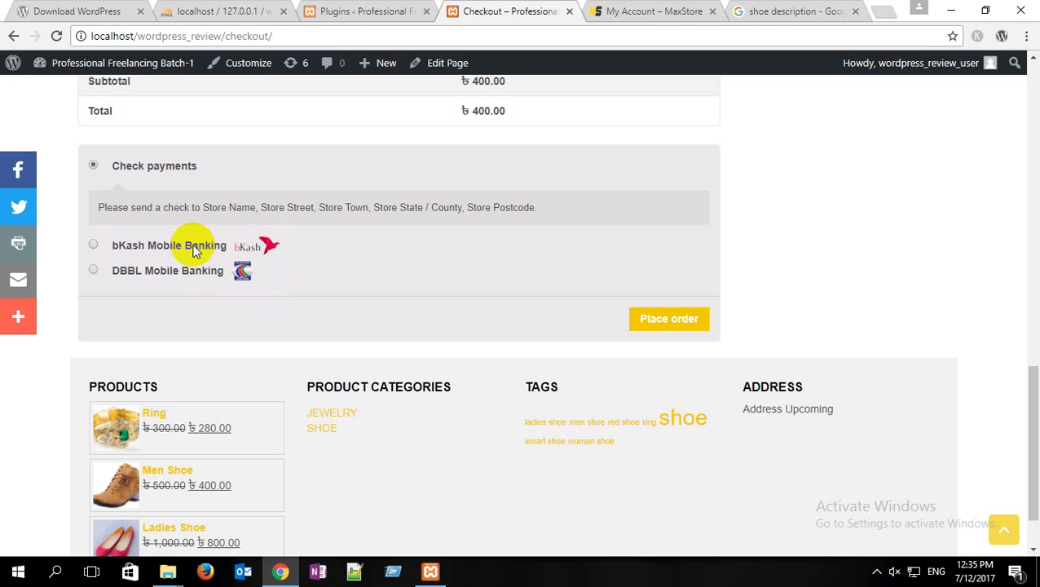
click(94, 245)
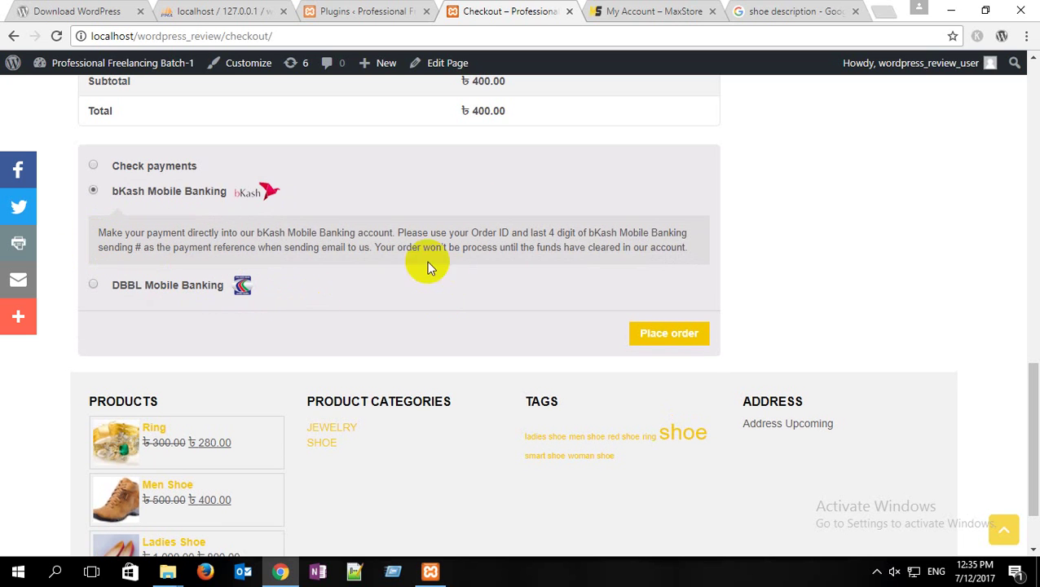
click(93, 286)
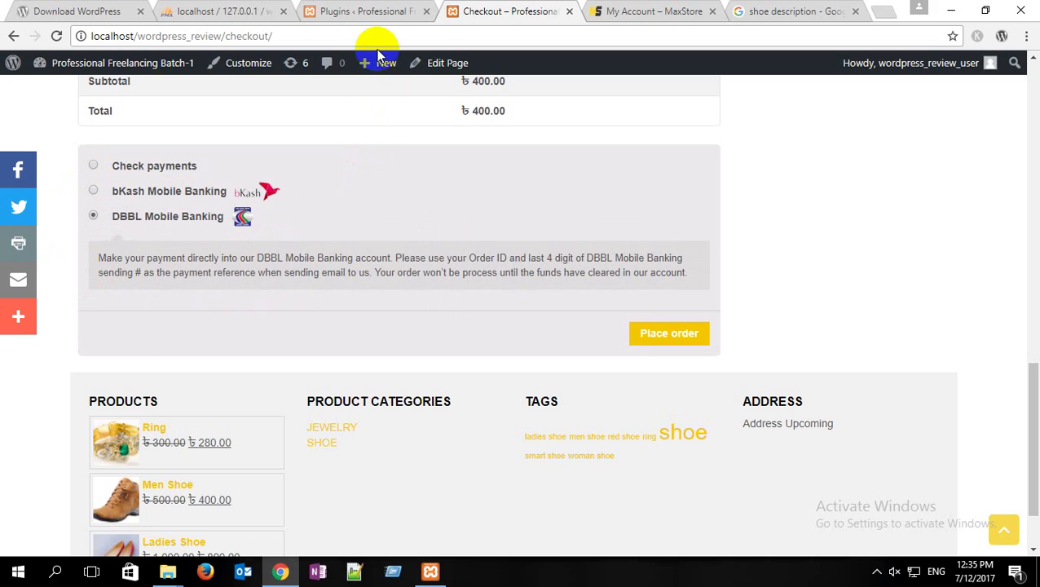
click(369, 12)
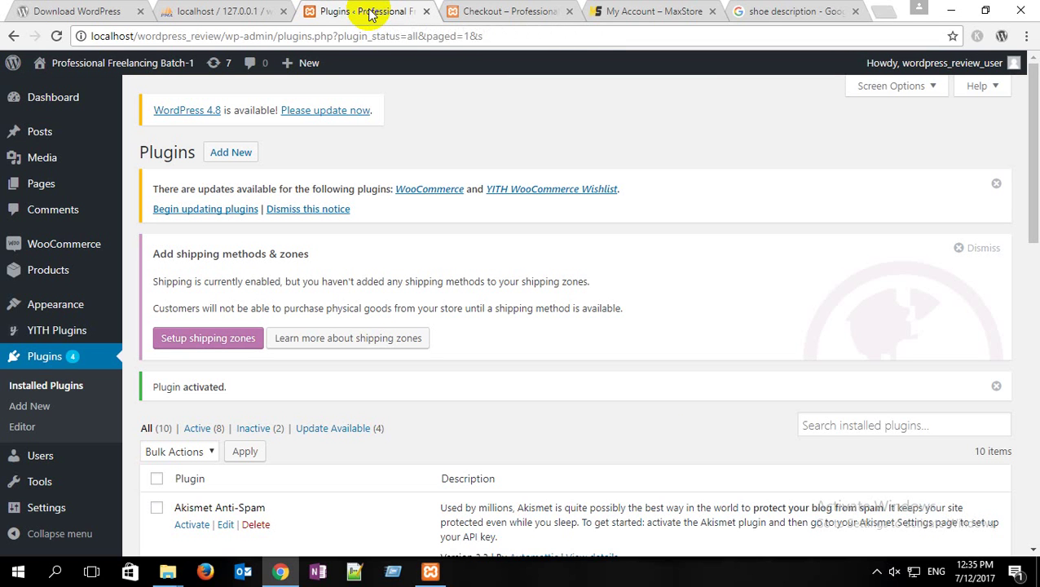
Step: Open the Bkash section under the WooCommerce Settings Checkout tab
mouse_move(72, 247)
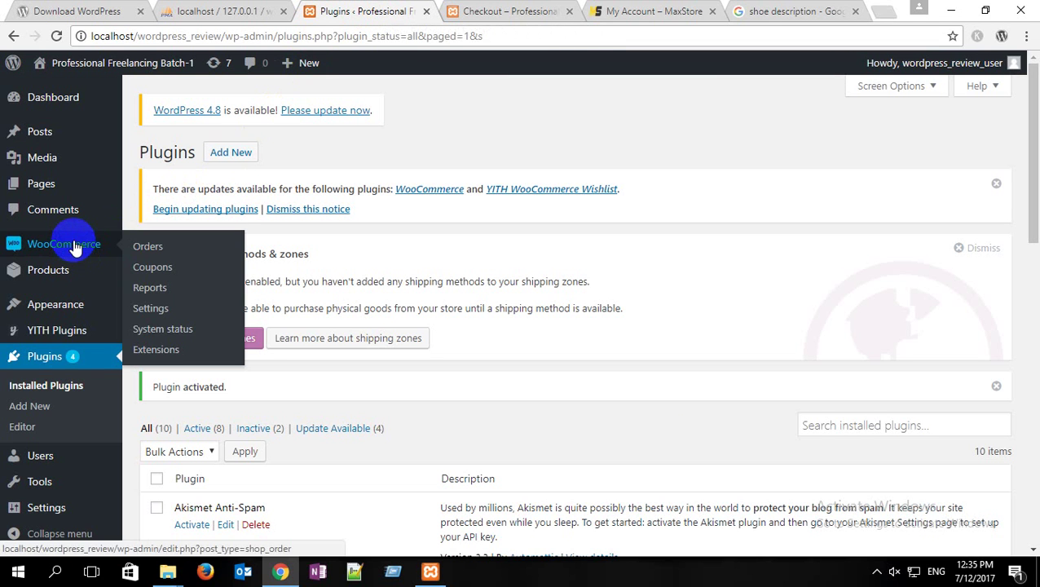
click(154, 308)
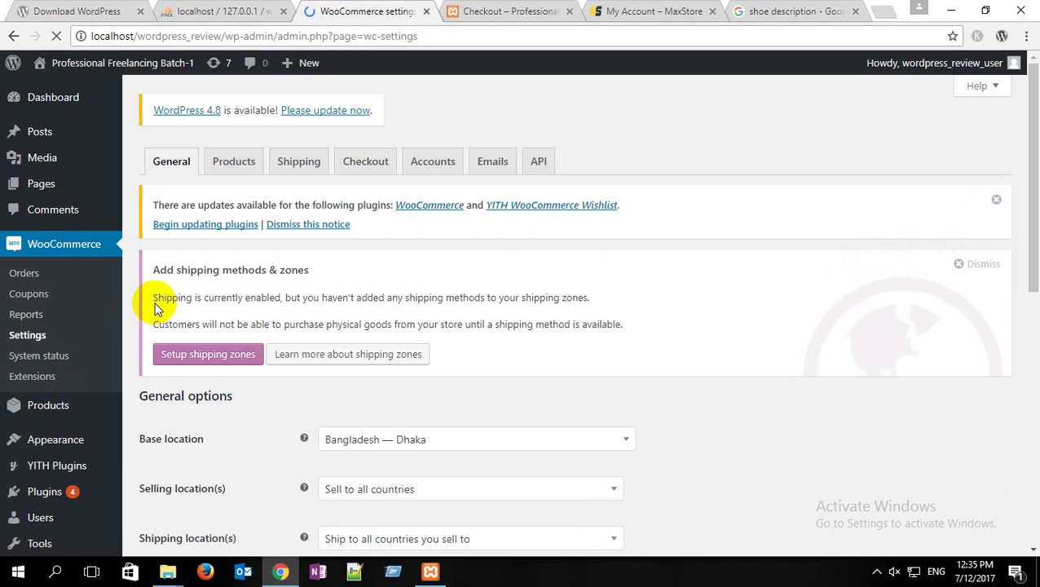
click(507, 12)
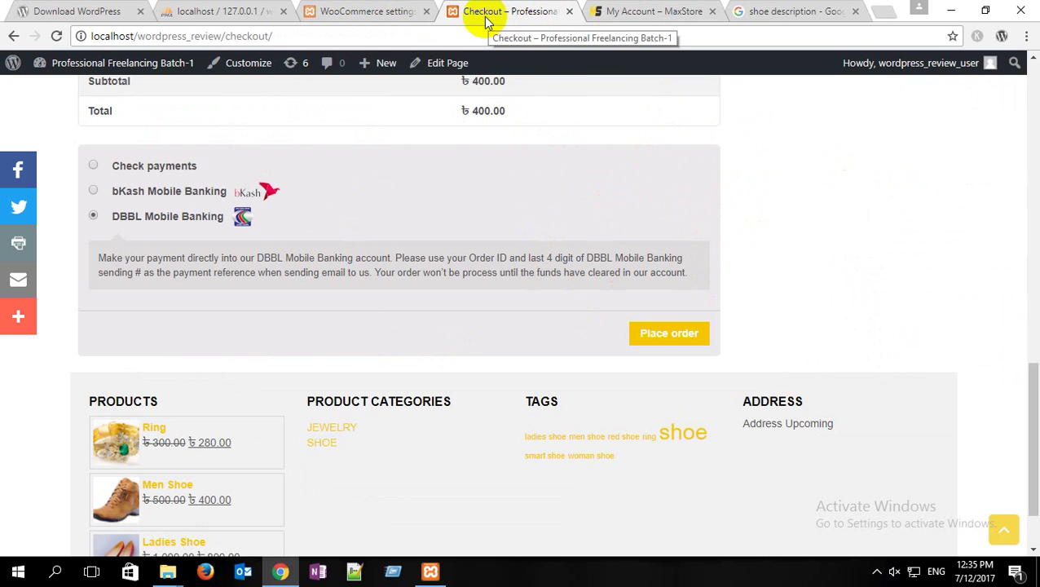
click(334, 6)
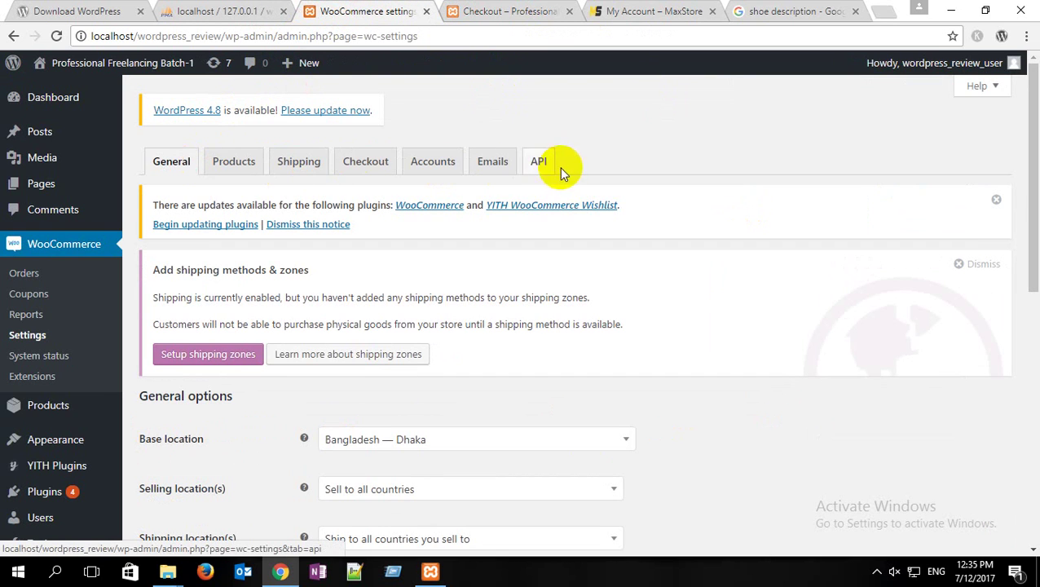
click(376, 166)
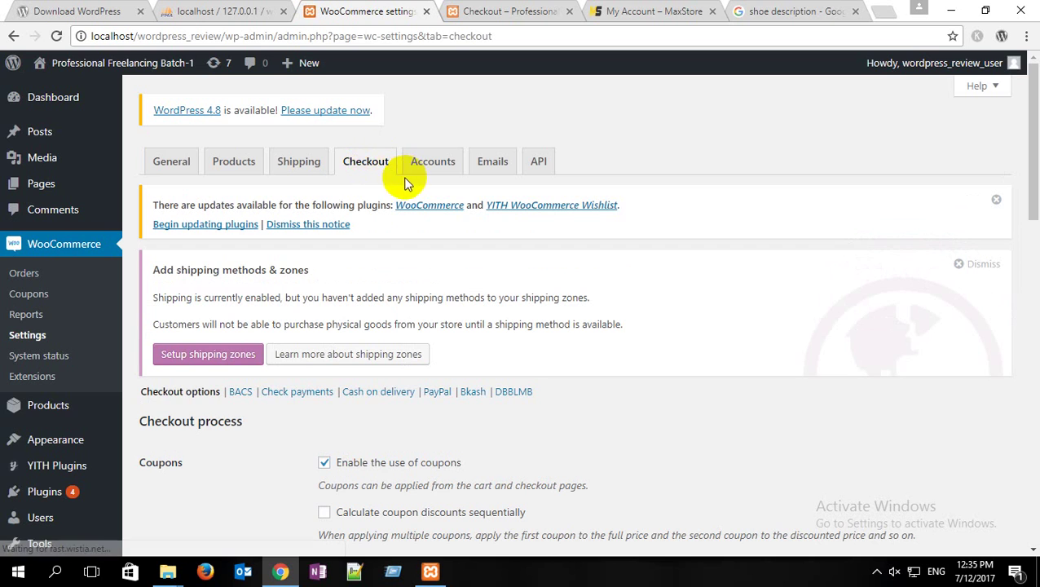
scroll(393, 183, down, 3)
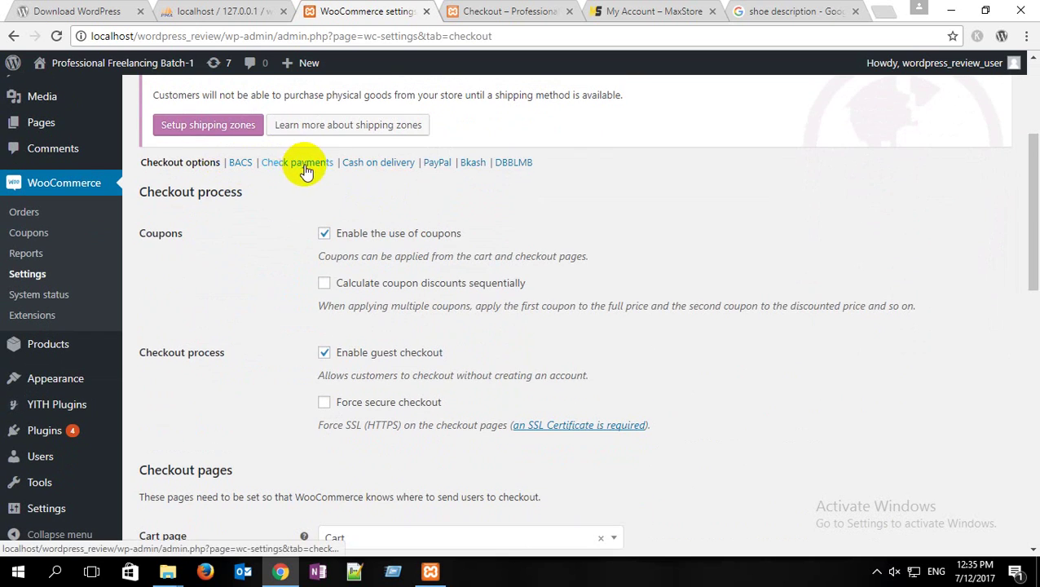
click(473, 163)
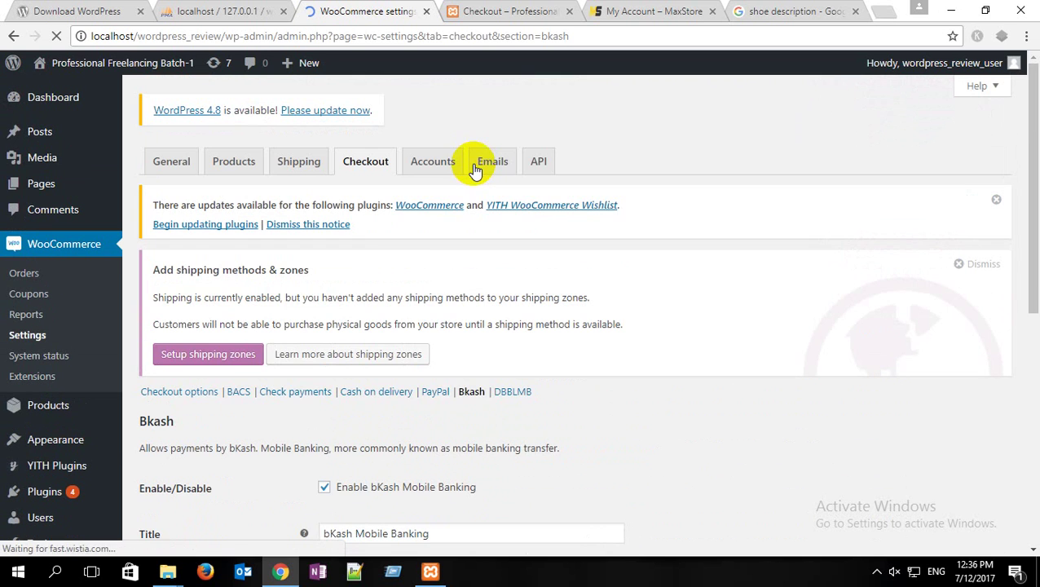
Step: Add two more empty rows to the bKash Account Details table, then switch to the 'shoe description' results
scroll(407, 247, down, 3)
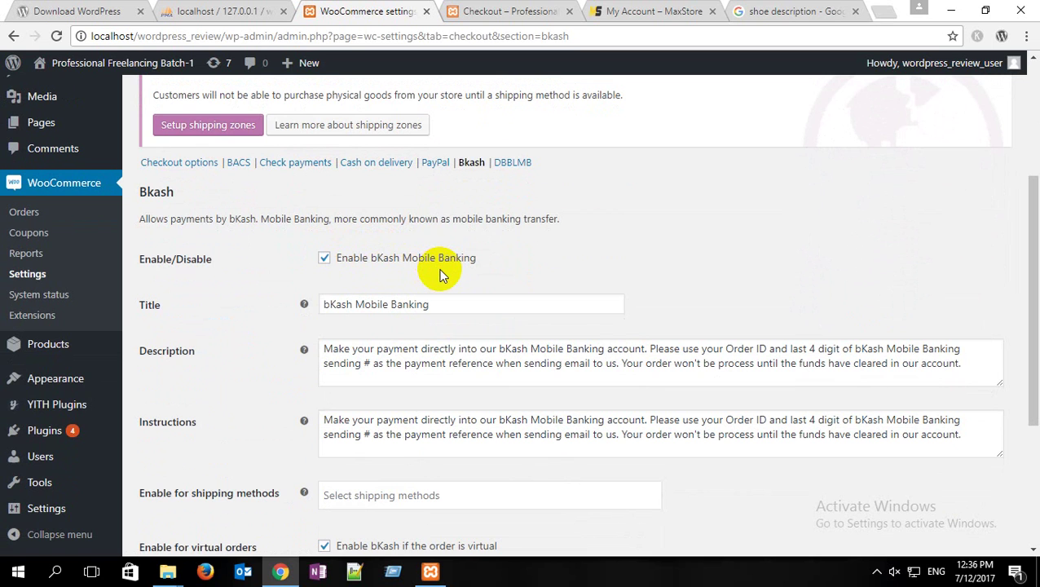
scroll(438, 271, down, 3)
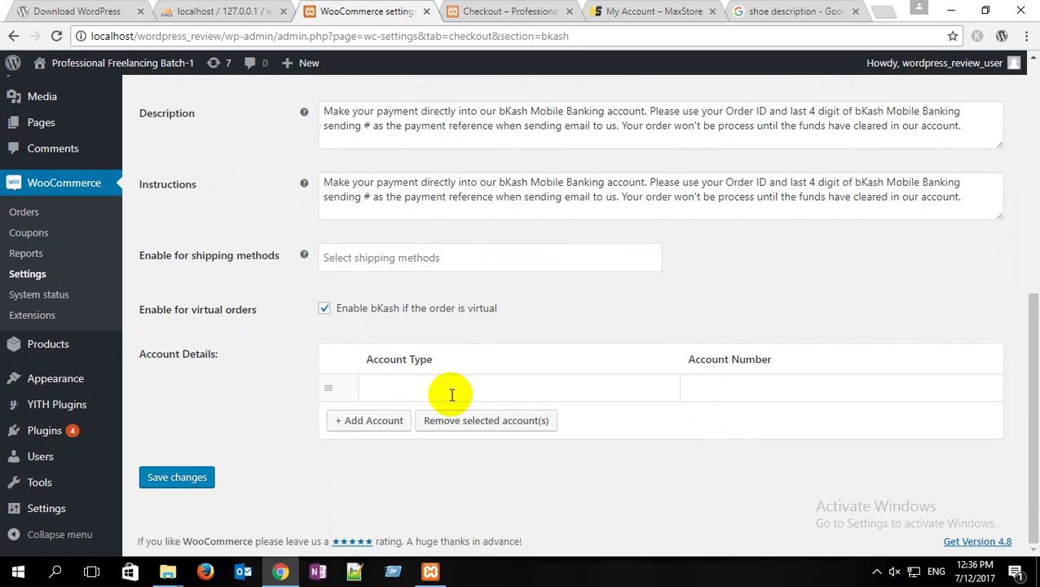
click(405, 390)
click(711, 391)
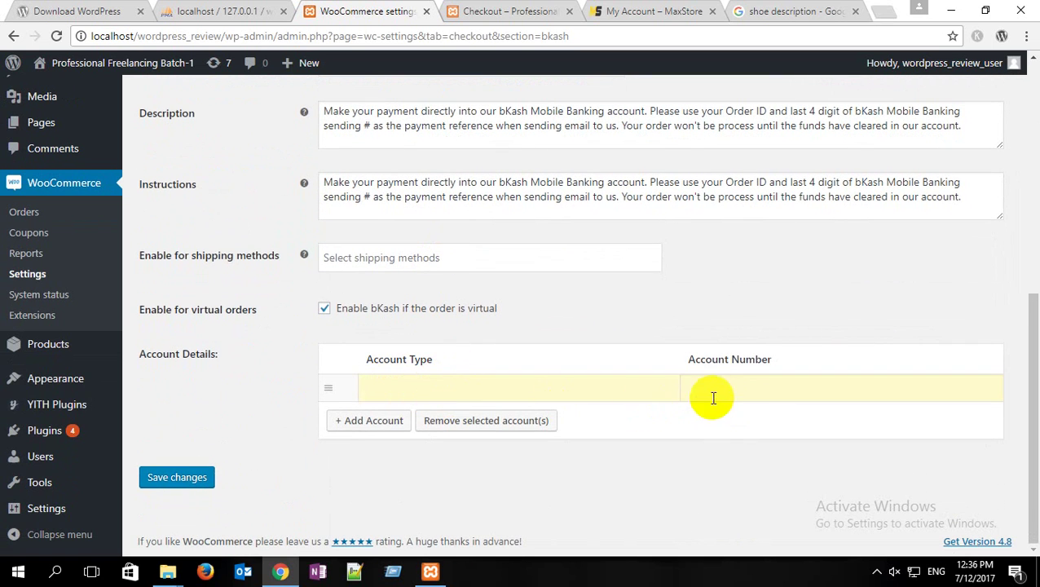
click(441, 389)
click(423, 381)
click(367, 421)
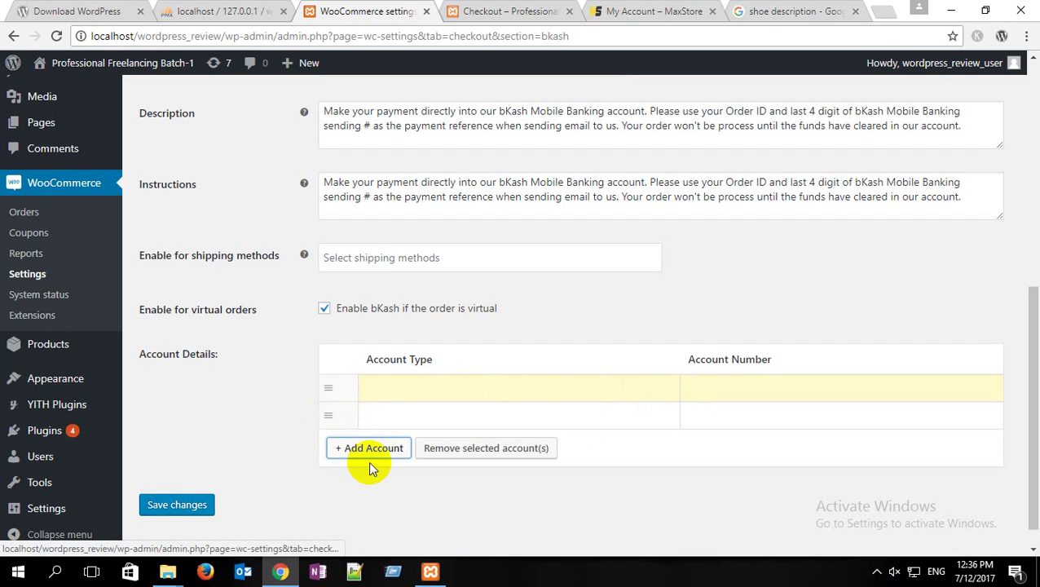
click(366, 451)
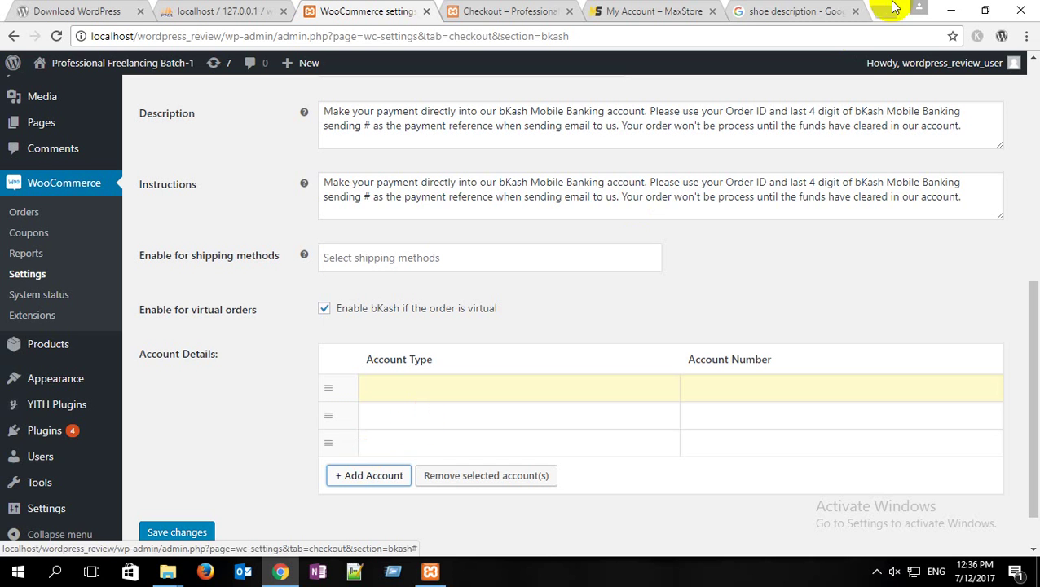
click(807, 10)
Step: Search Google for 'all bd mobile payment gateway plugin' and open the All BD Mobile Payments Gateway result
click(219, 82)
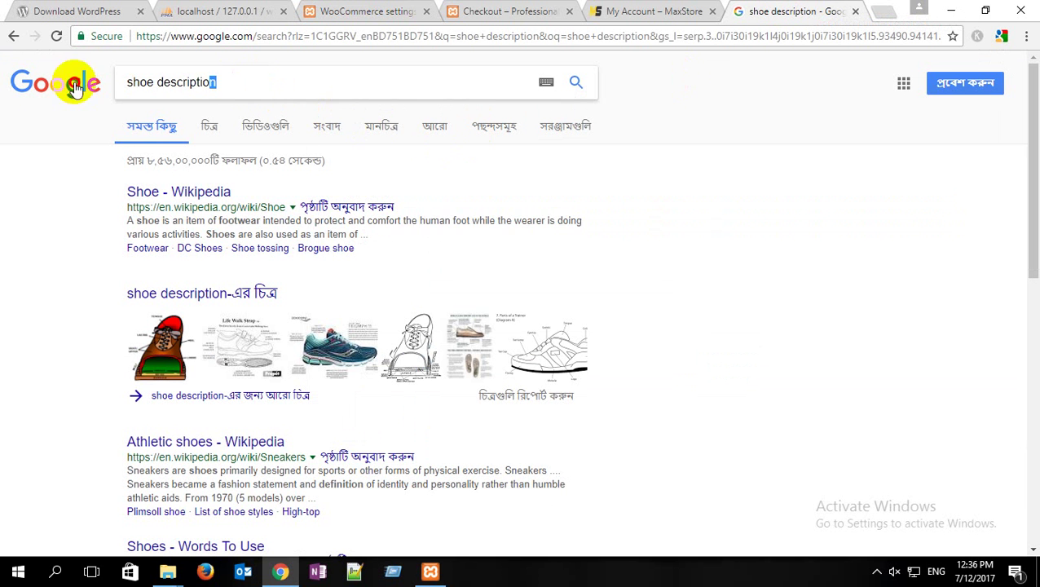
key(ctrl+a)
text(all )
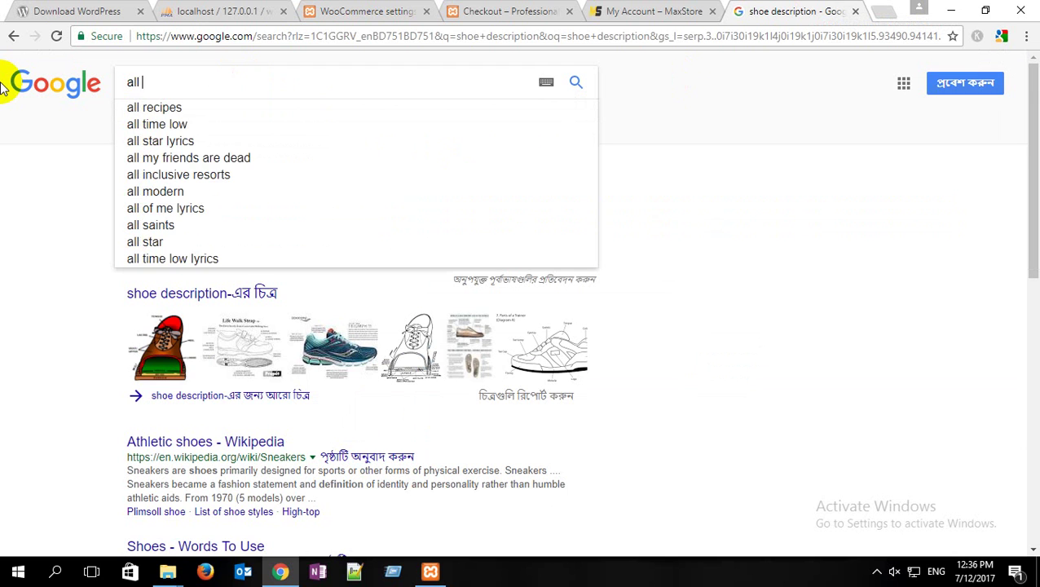
text(bd mo)
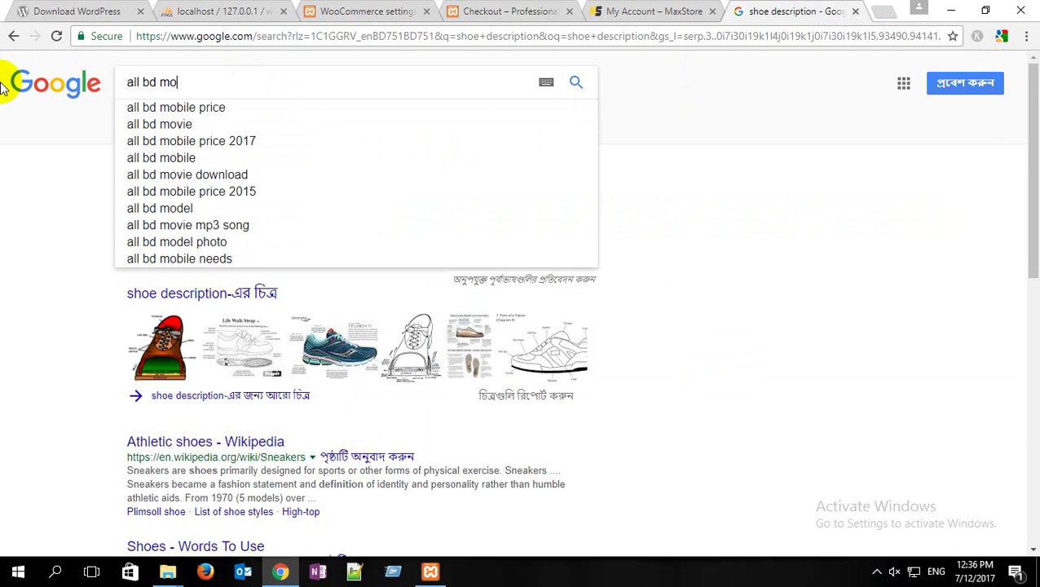
text(bile pa)
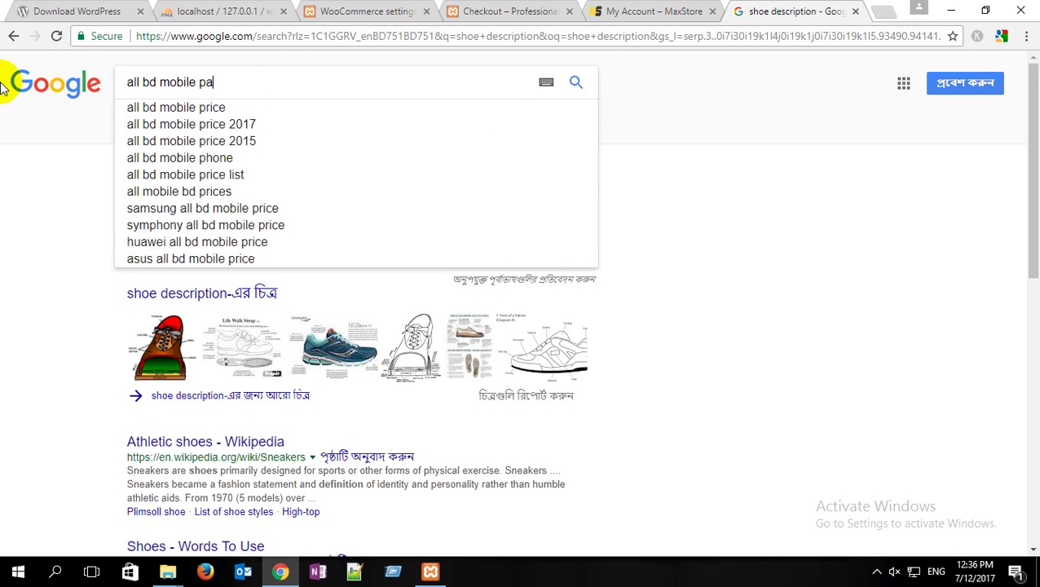
text(yment)
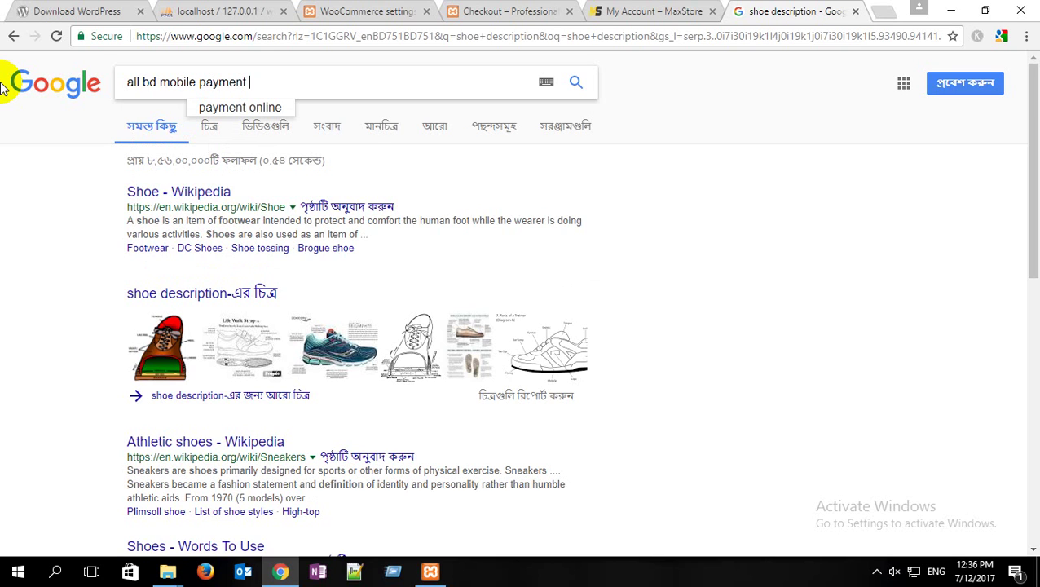
text( gatway)
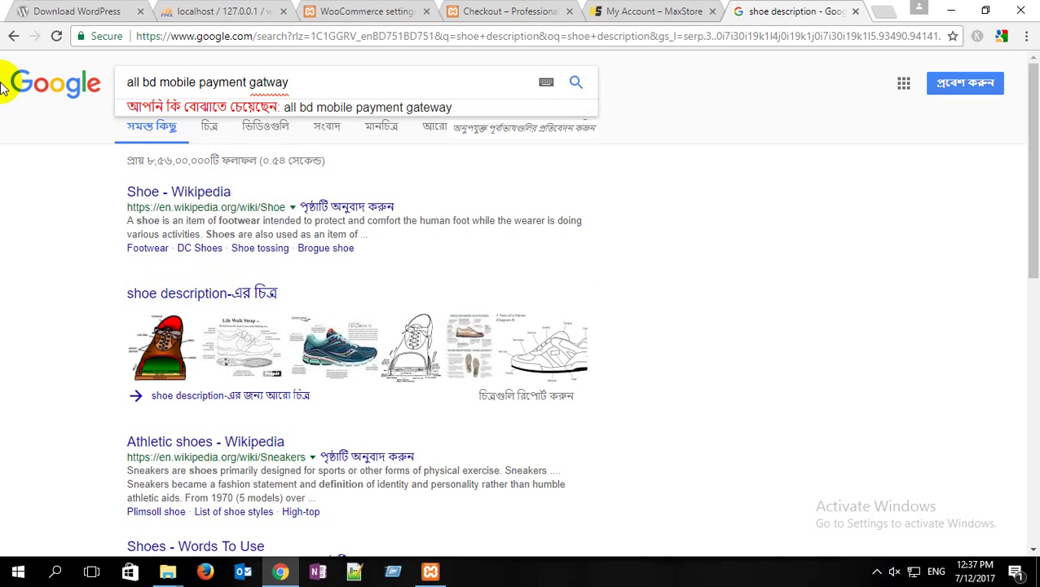
key(Left)
key(Left)
key(Left)
text(e)
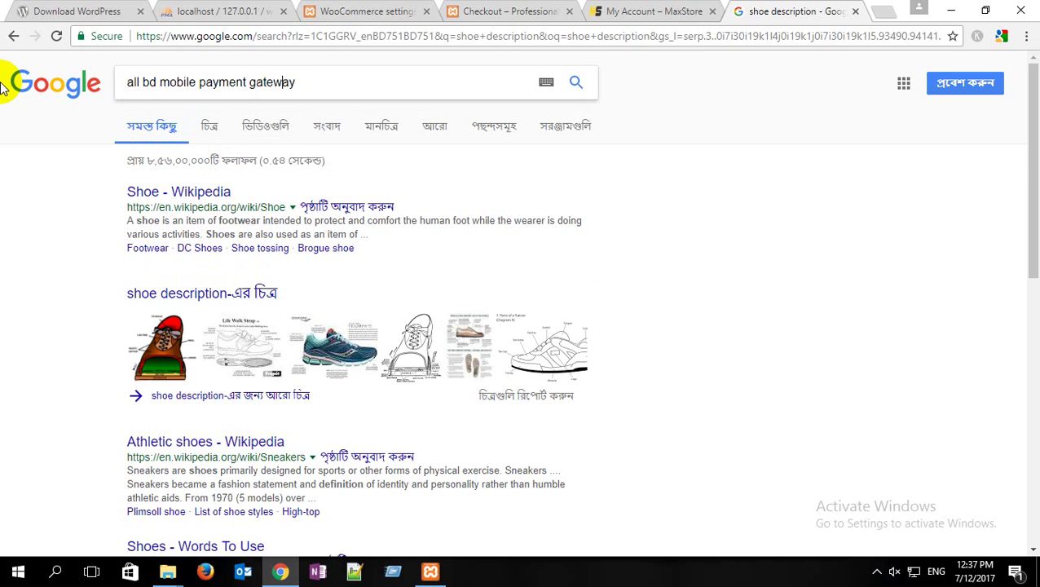
key(Right)
key(Right)
key(Right)
text(plugin)
key(Return)
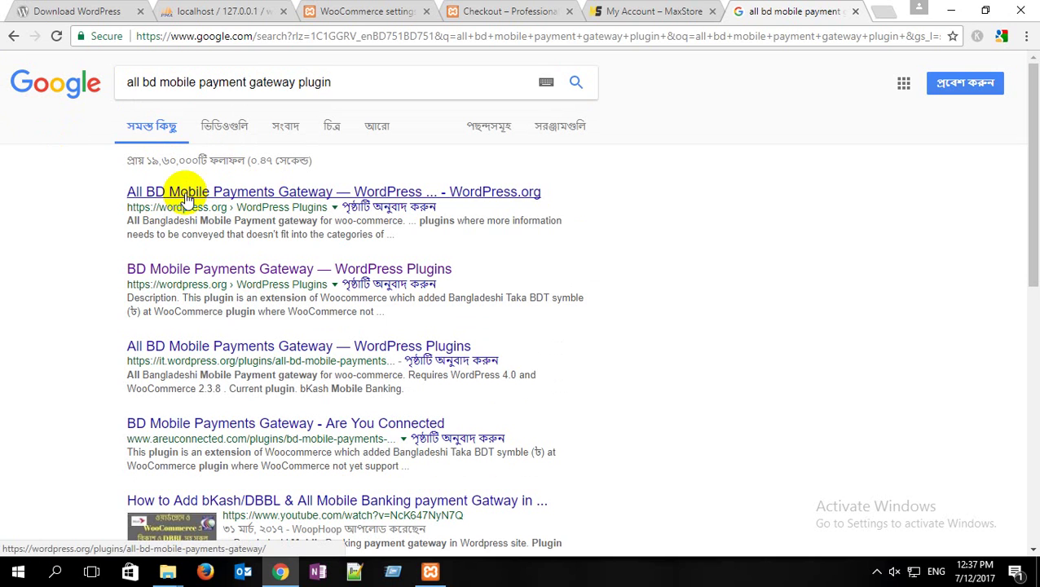
click(186, 198)
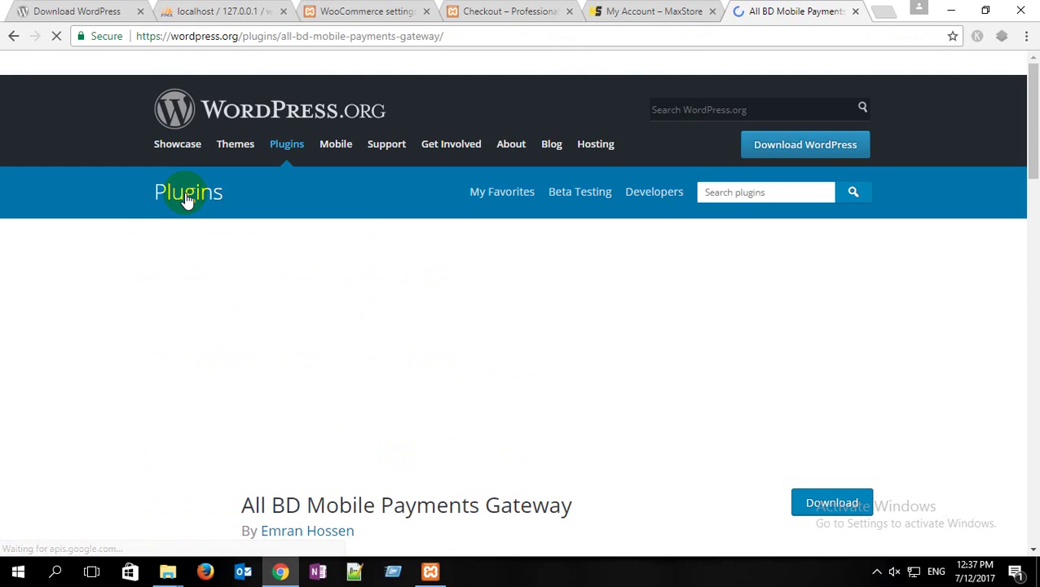
Step: Scroll through the plugin page's Description to review its supported mobile banking services
scroll(642, 224, down, 1)
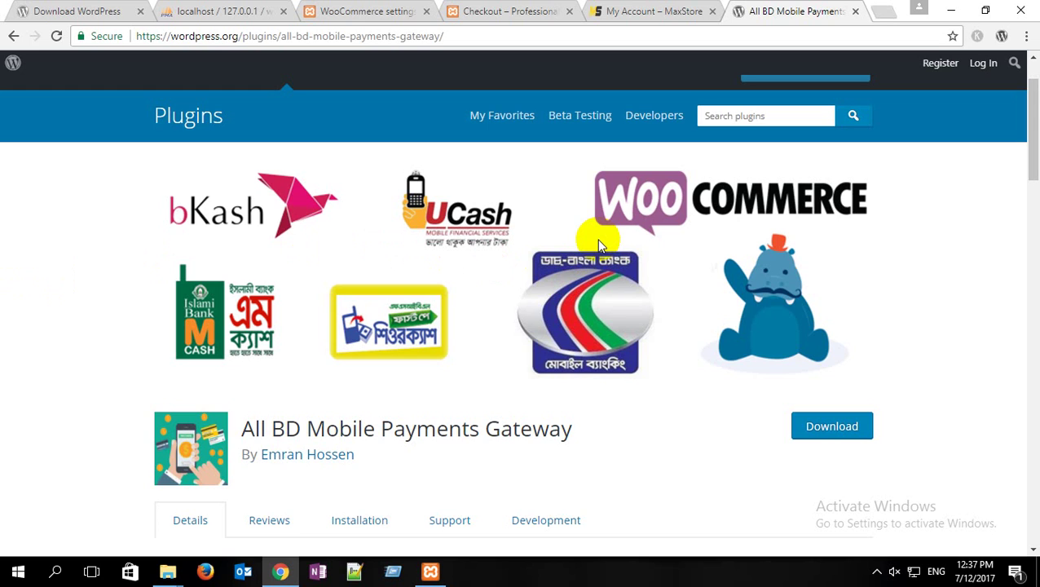
scroll(114, 193, down, 1)
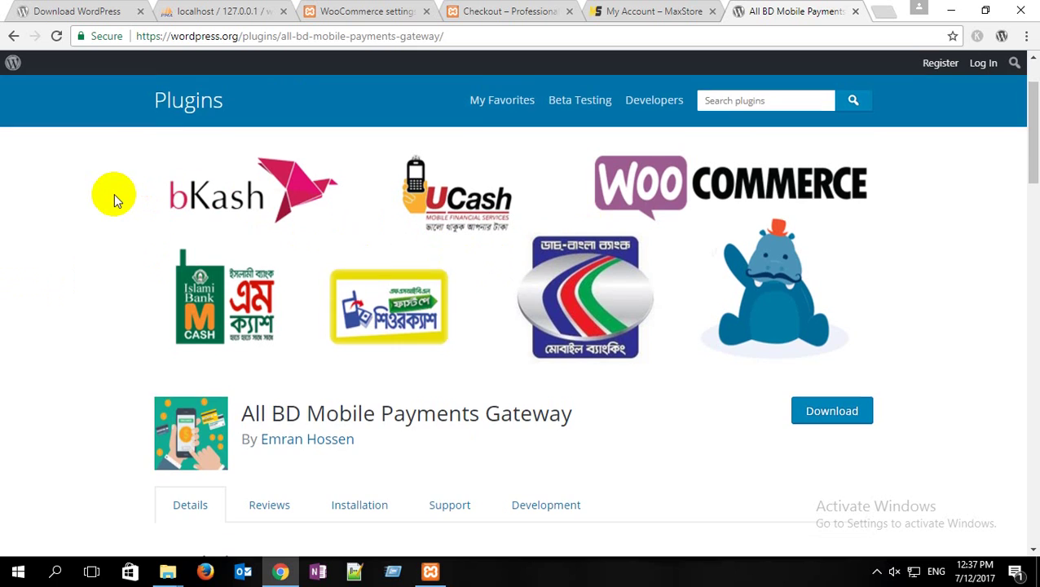
scroll(114, 194, up, 2)
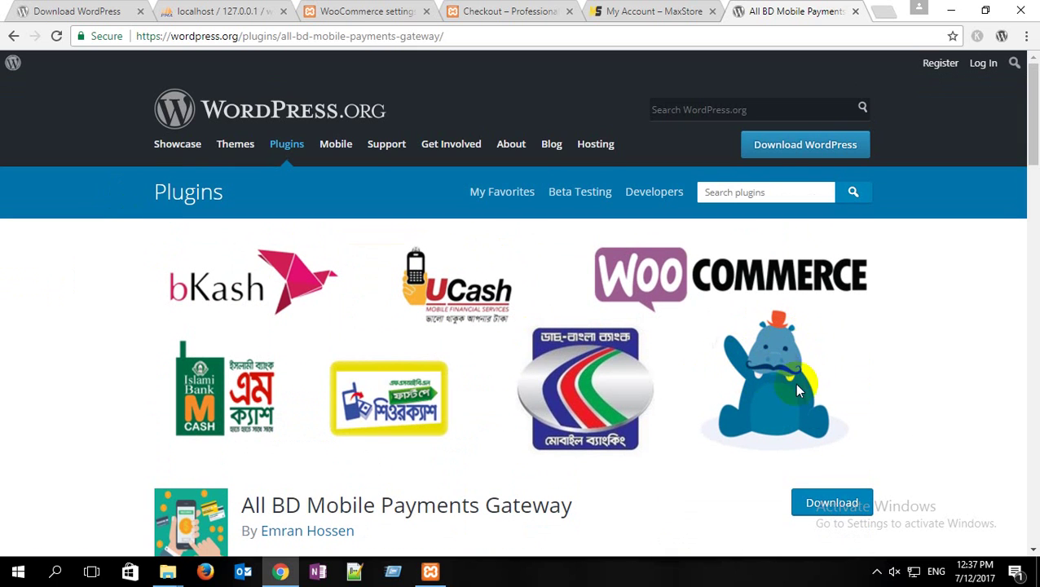
scroll(788, 349, down, 1)
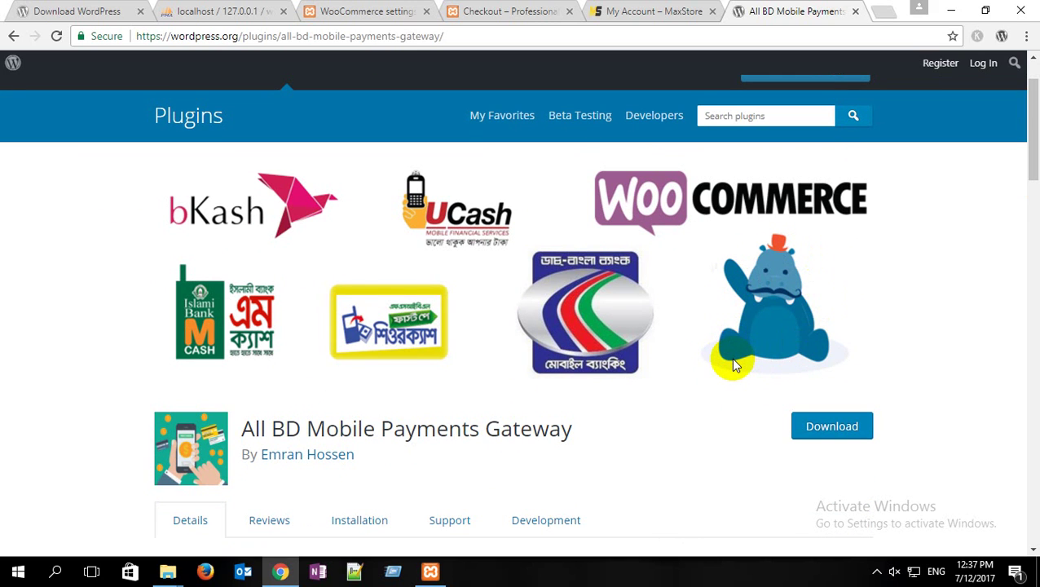
scroll(674, 353, down, 5)
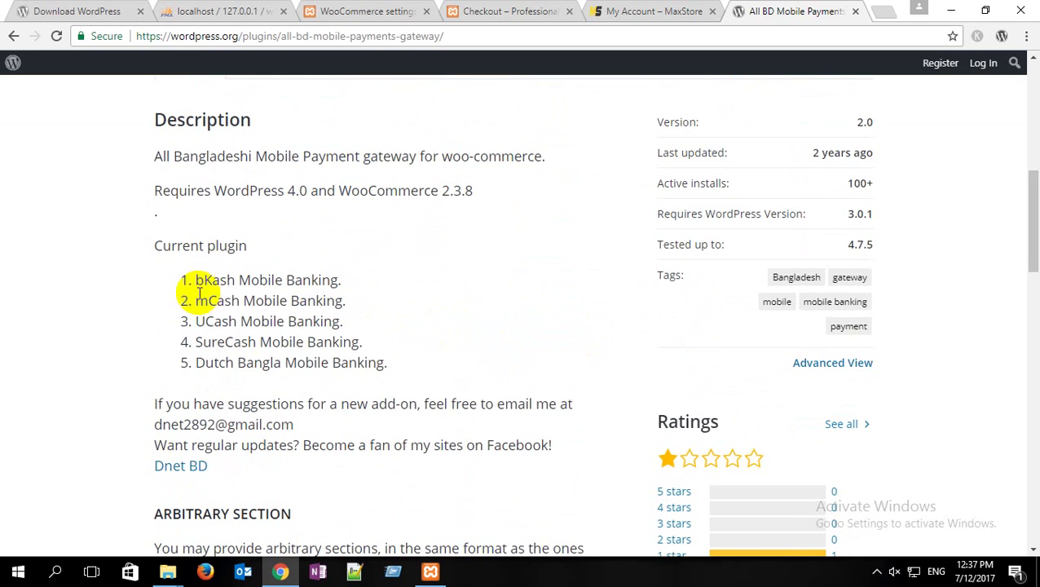
scroll(192, 284, down, 1)
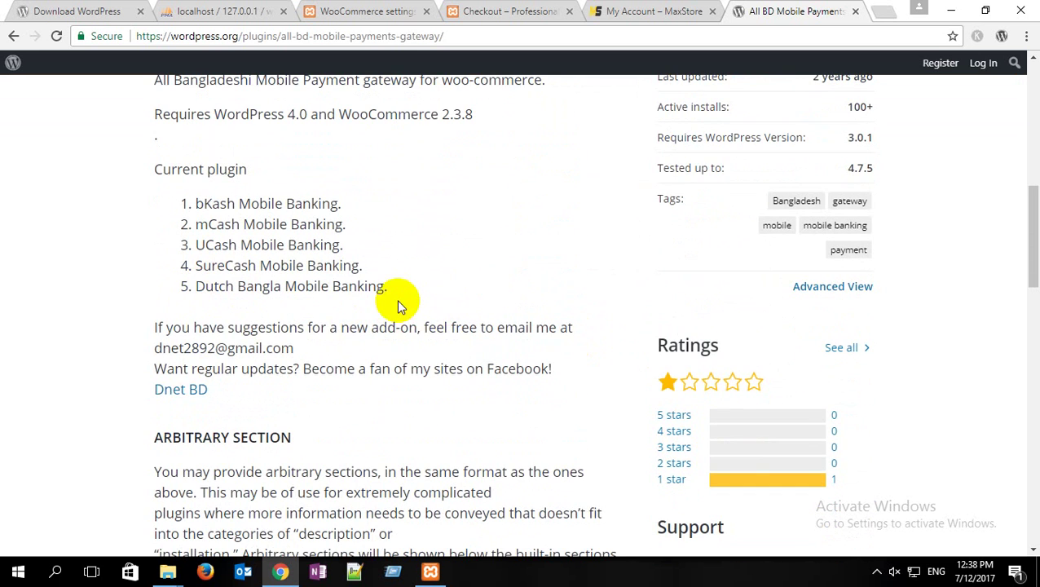
scroll(400, 301, up, 2)
Step: View the checkout page's Check payments, bKash and DBBL Mobile Banking options
click(525, 9)
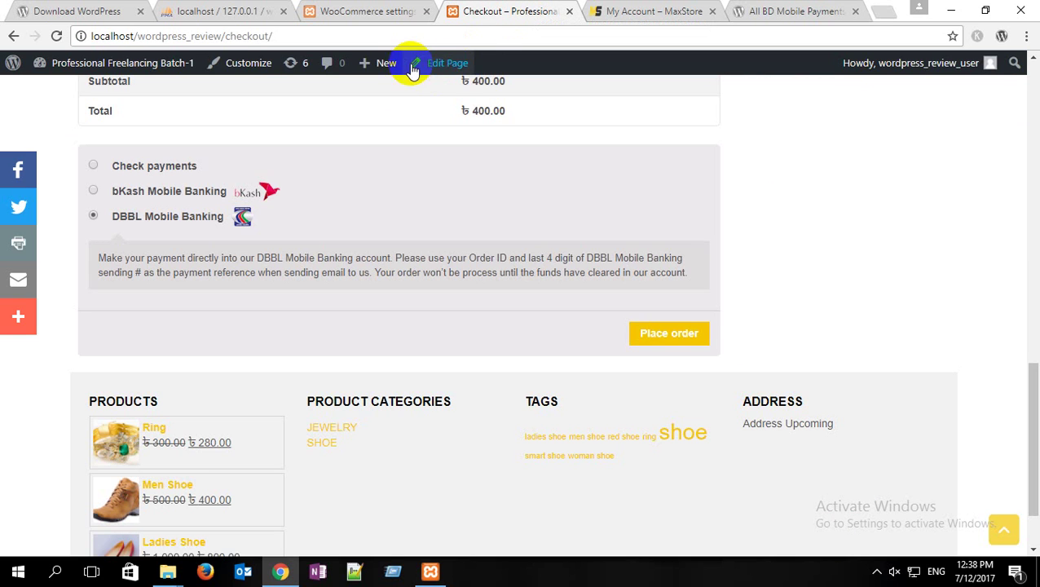
mouse_move(388, 72)
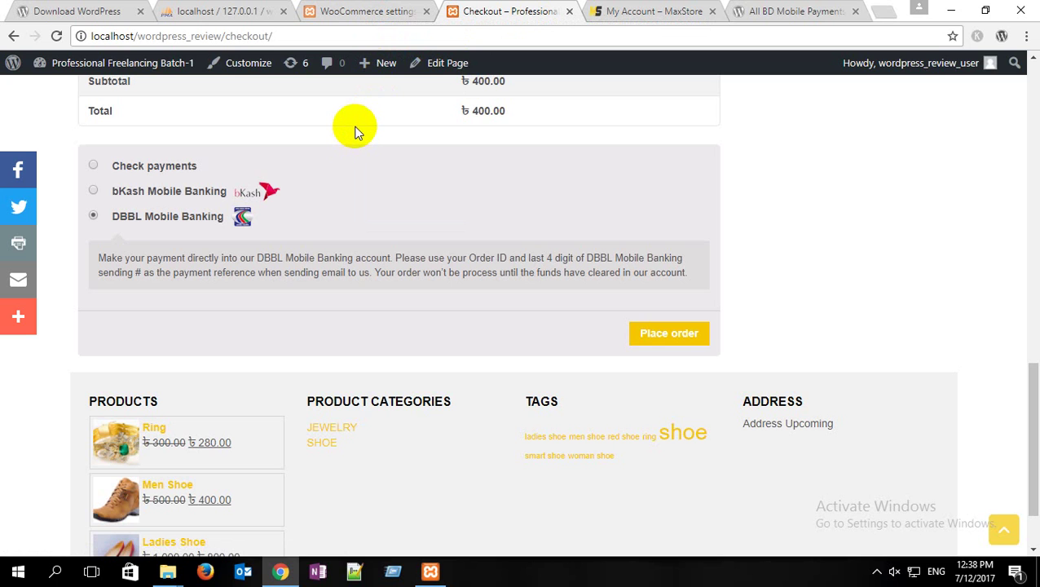
Step: Enter a Personal bKash account with its +88-prefixed mobile number and save the settings
click(379, 11)
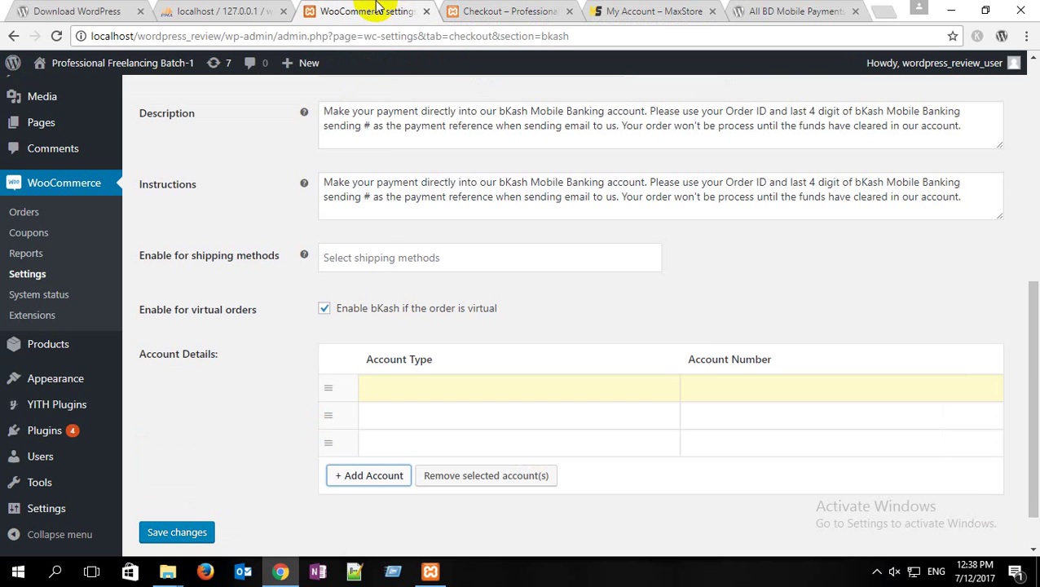
click(430, 390)
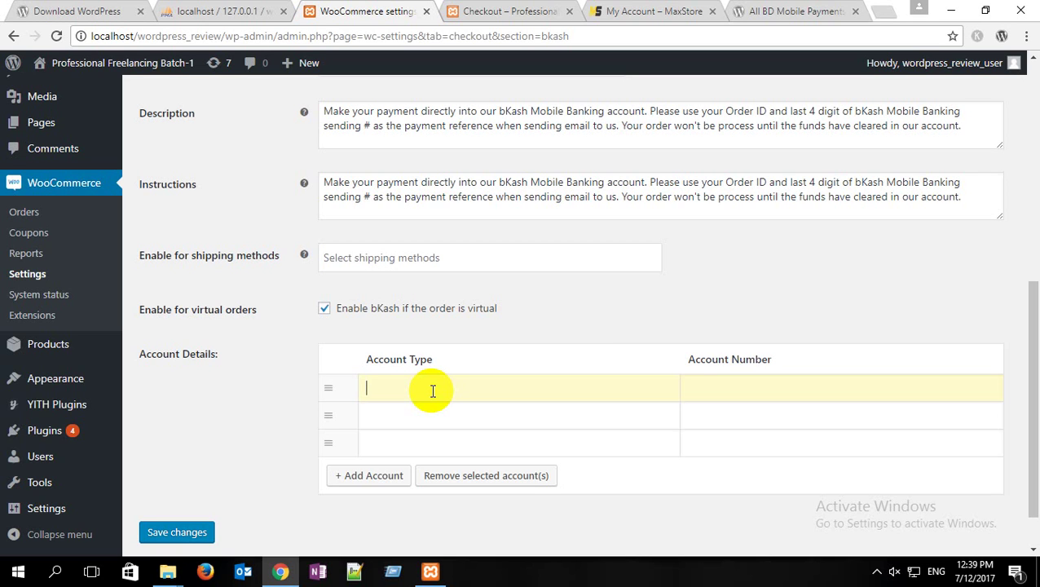
text(Personal)
click(696, 388)
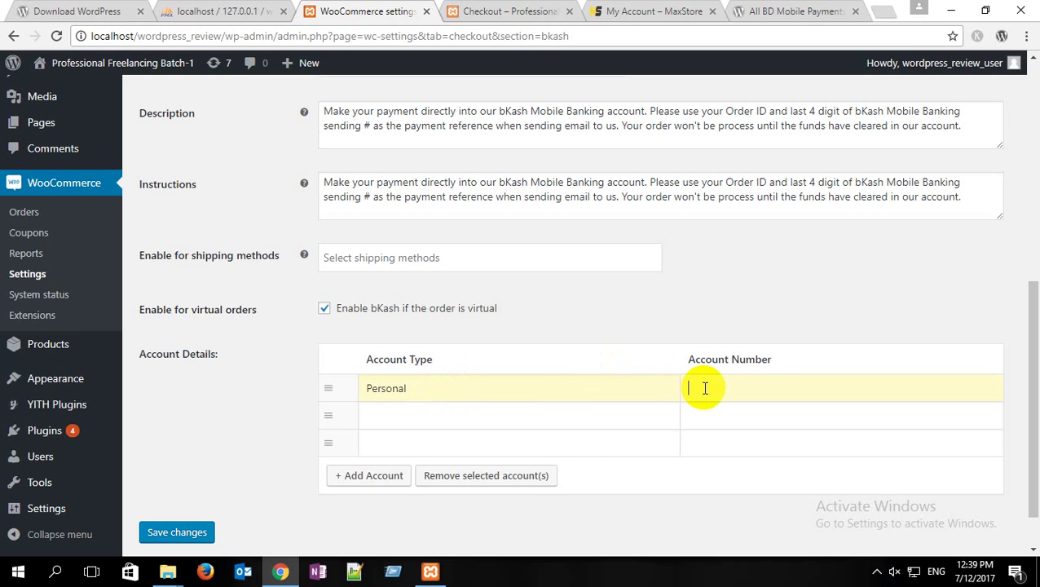
click(687, 388)
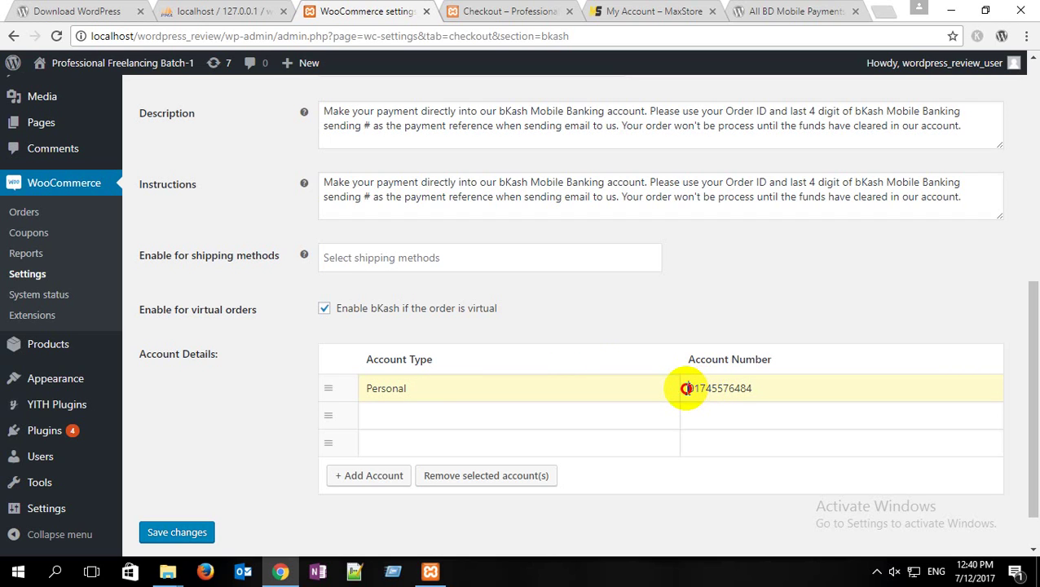
text(+88)
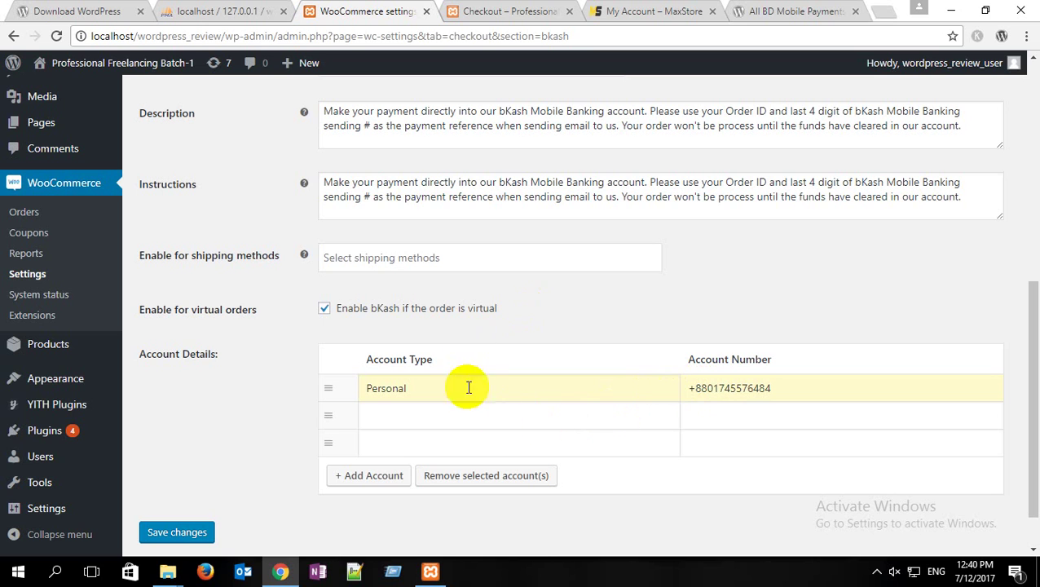
click(181, 532)
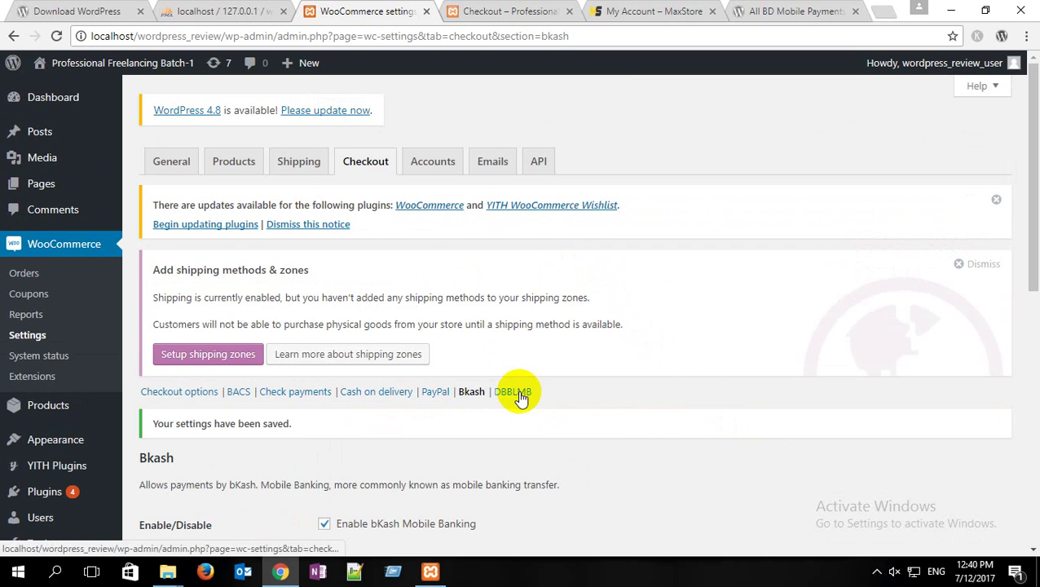
Step: Open the DBBLMB gateway settings, click into its account row cells, and save changes
click(516, 393)
scroll(518, 390, down, 2)
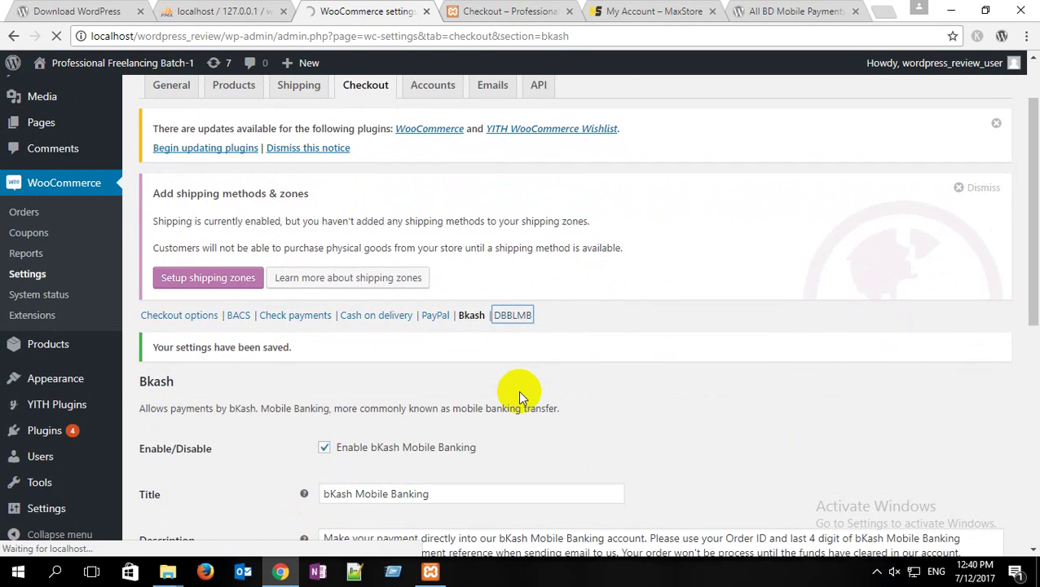
scroll(469, 397, down, 2)
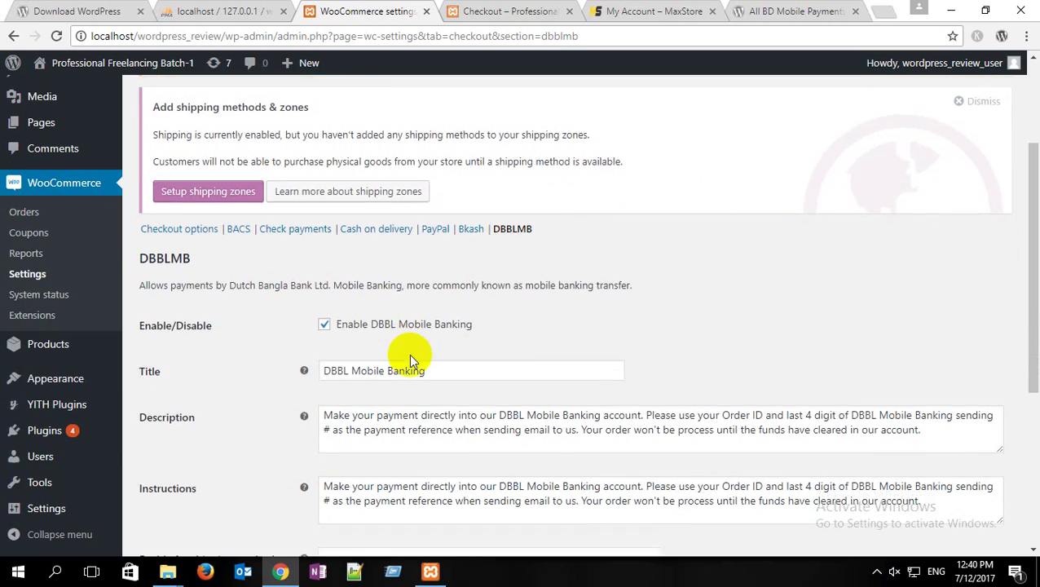
scroll(403, 356, down, 4)
click(395, 390)
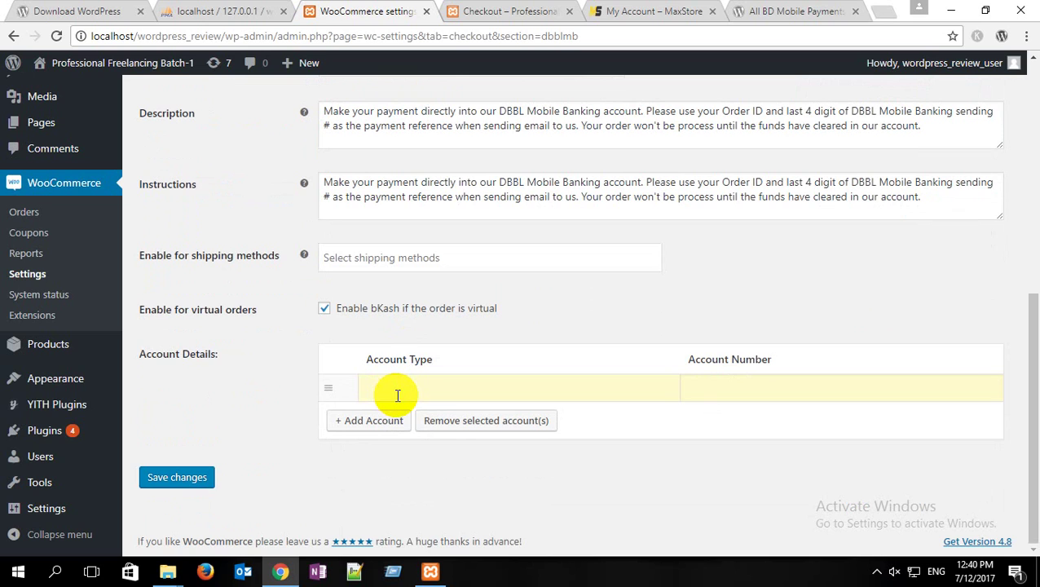
click(400, 395)
click(711, 392)
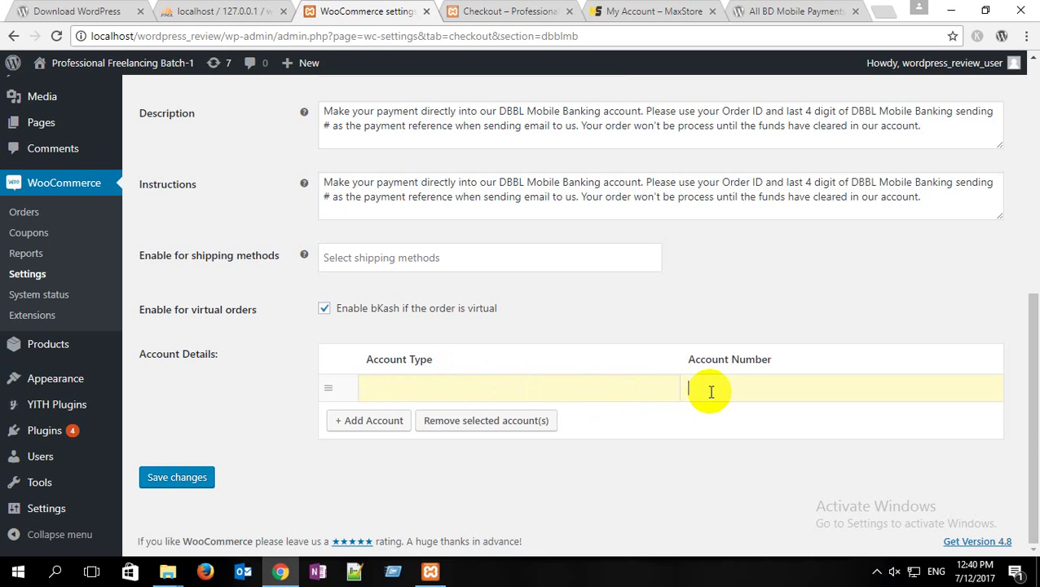
click(187, 488)
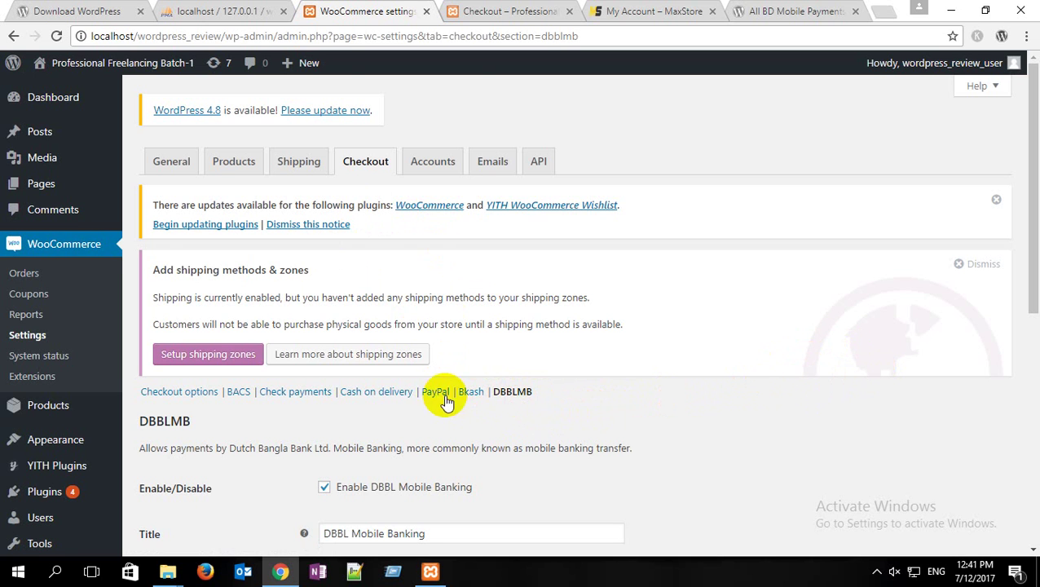
scroll(407, 400, down, 3)
scroll(370, 406, down, 3)
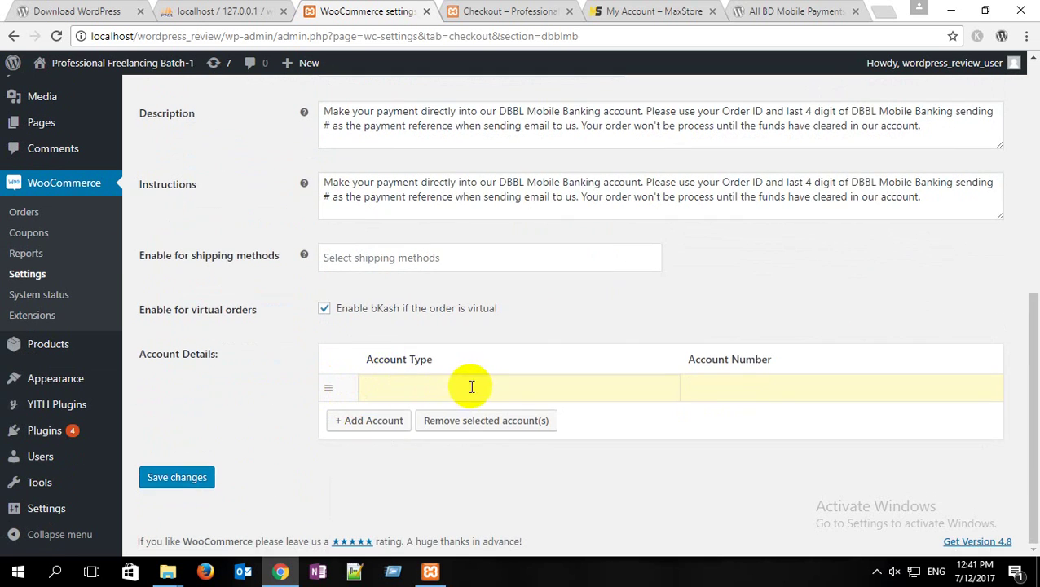
scroll(477, 386, up, 4)
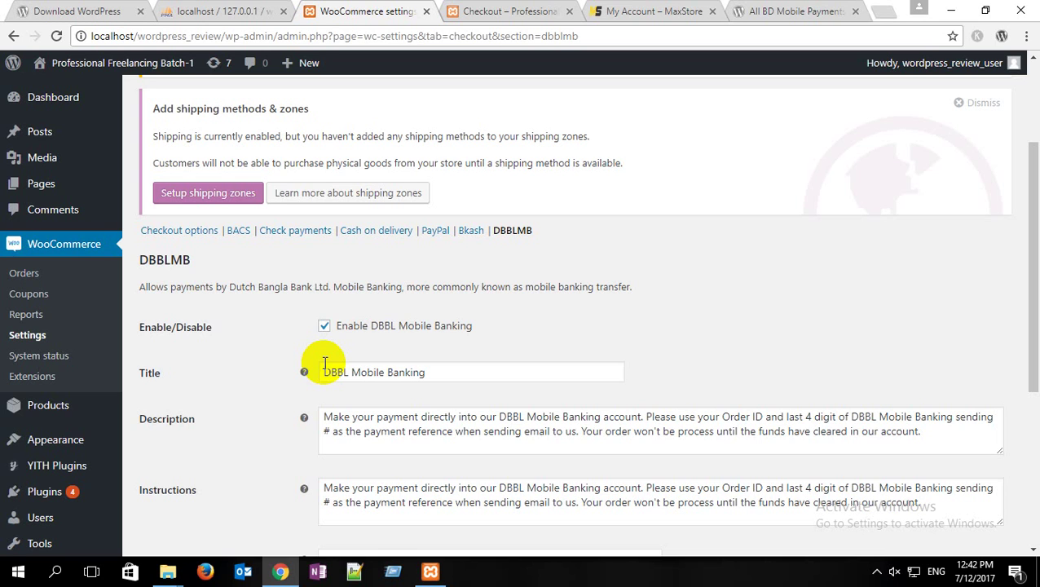
Step: Open the PayPal gateway settings and highlight its 'Gateway disabled' unsupported-currency warning
click(438, 231)
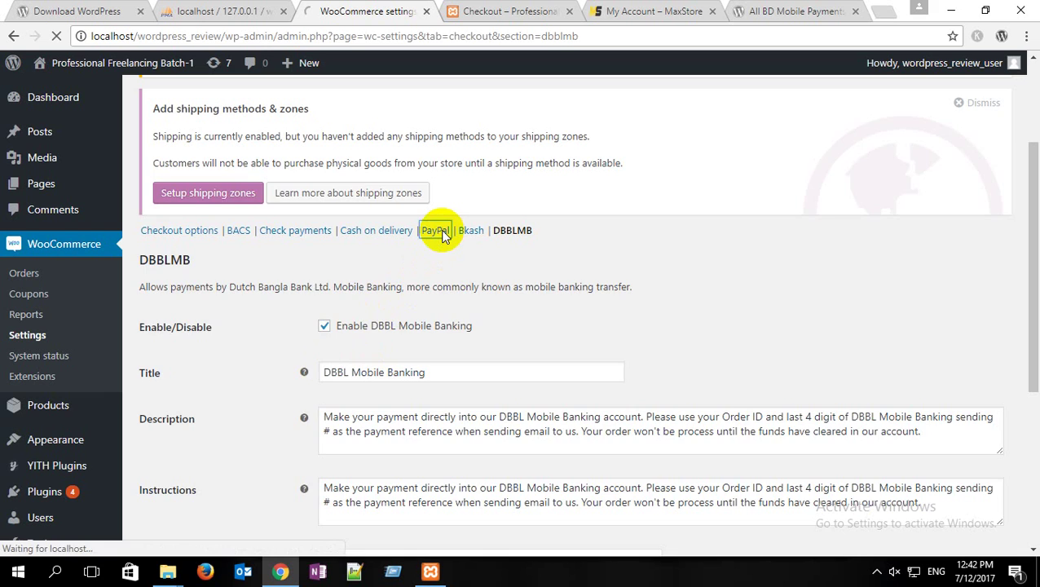
scroll(432, 231, down, 1)
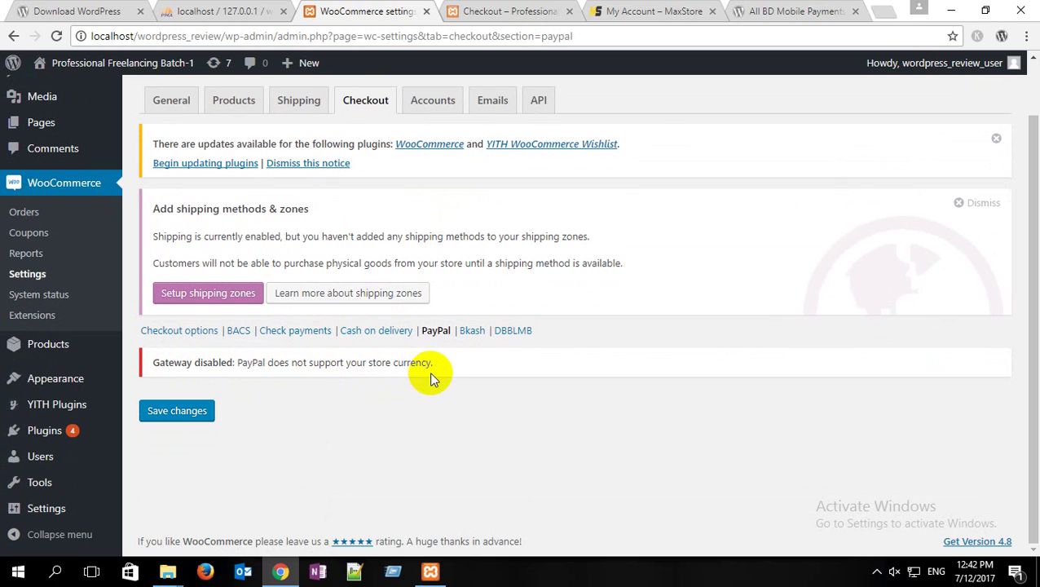
drag(432, 367, 393, 360)
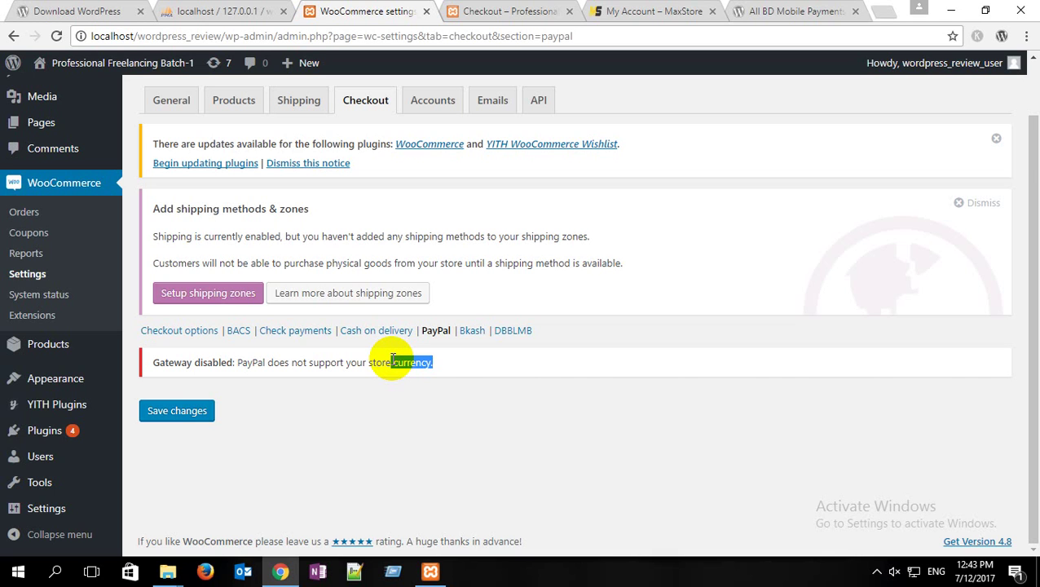
drag(624, 263, 144, 197)
drag(435, 363, 151, 362)
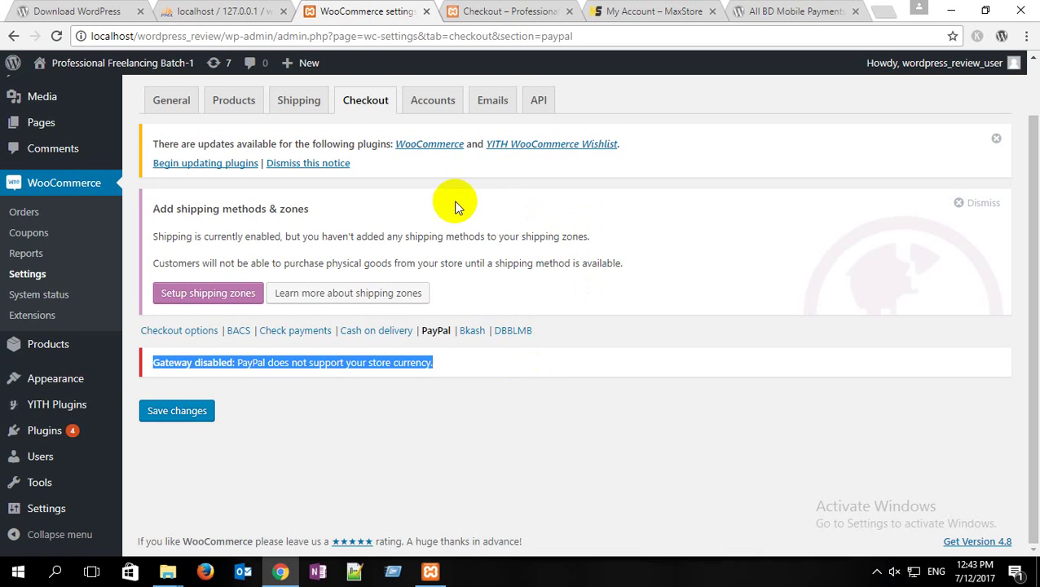
scroll(449, 208, up, 1)
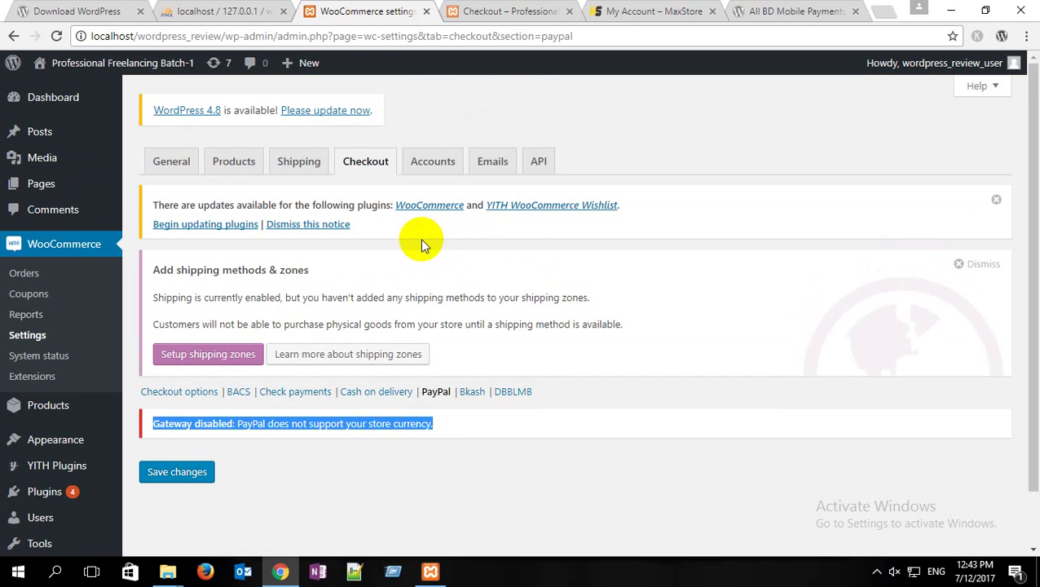
Step: Go to the General settings and find the Currency options section
click(180, 168)
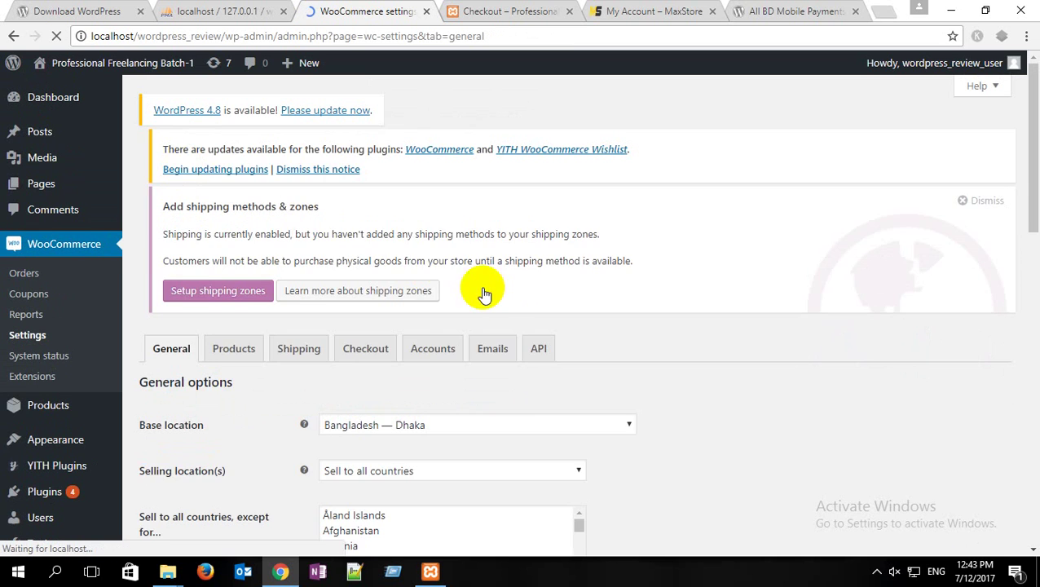
scroll(506, 298, down, 3)
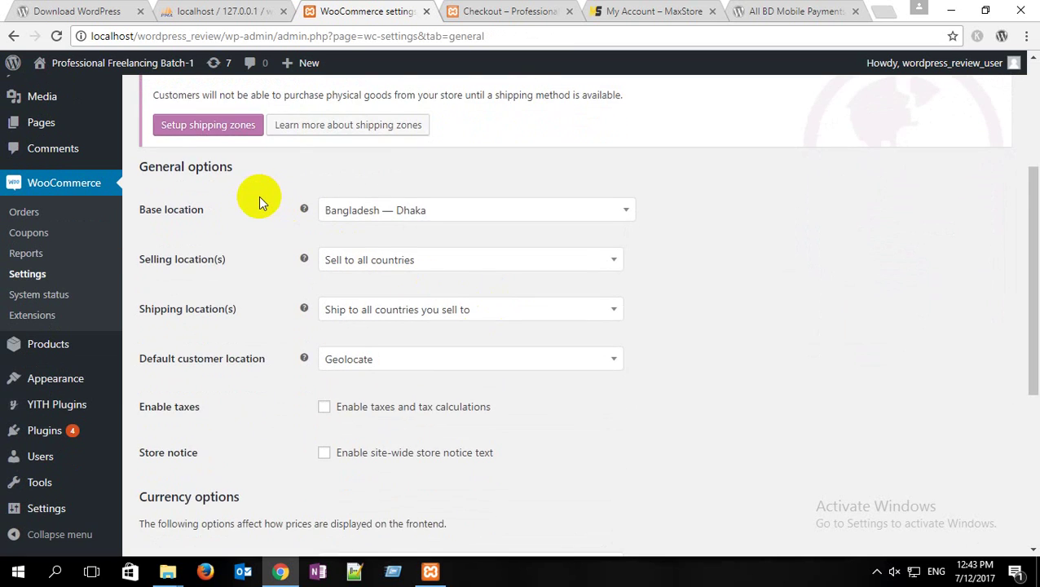
scroll(259, 195, down, 3)
scroll(259, 196, down, 1)
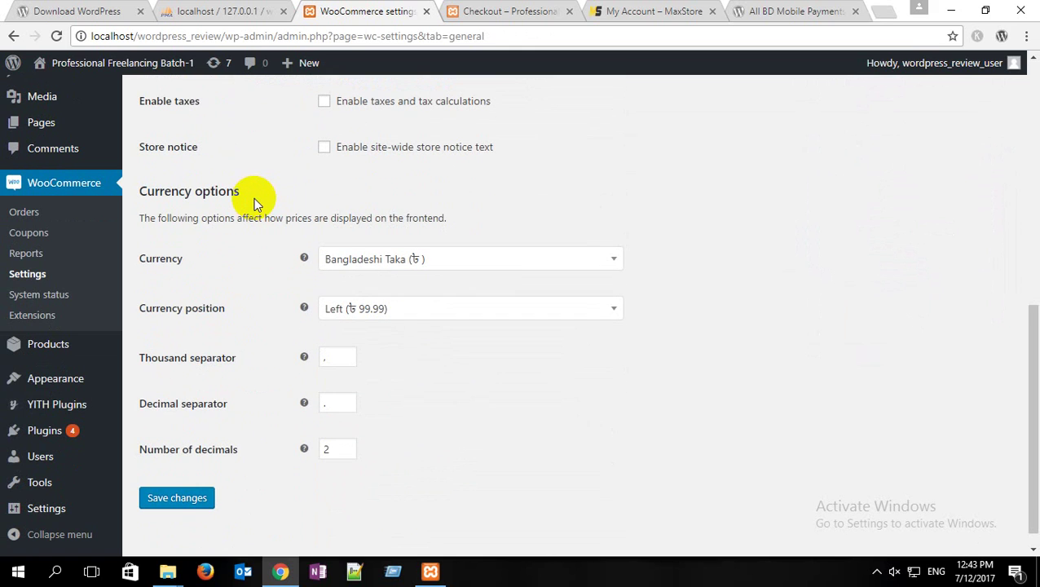
drag(253, 210, 175, 194)
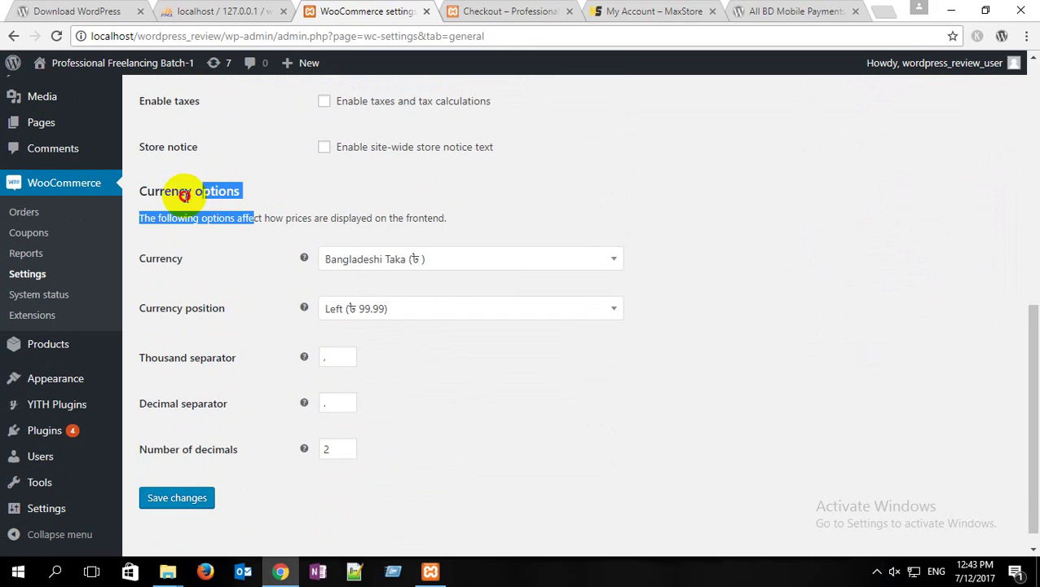
click(285, 195)
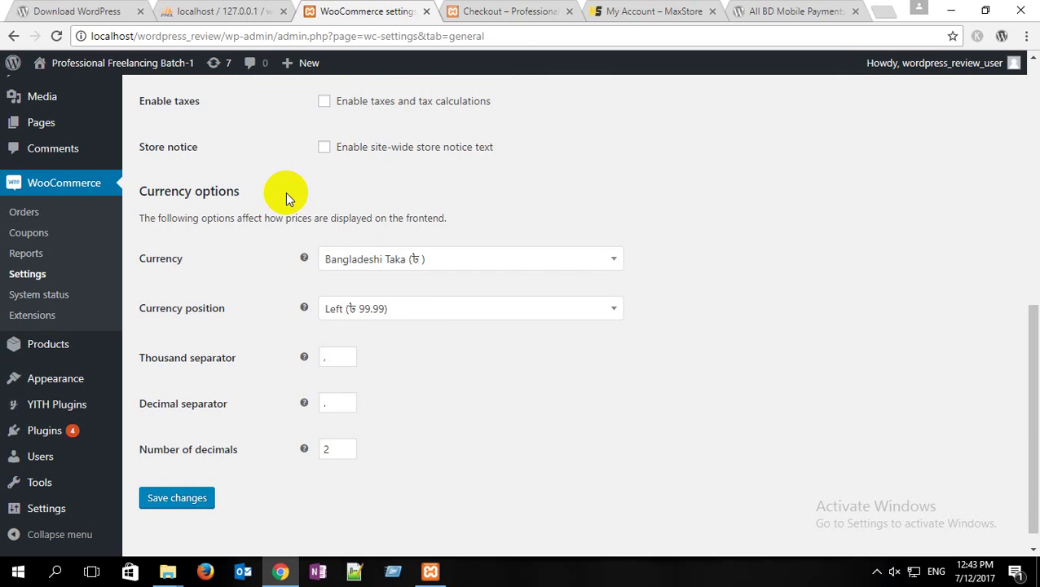
drag(251, 192, 128, 193)
scroll(318, 204, up, 6)
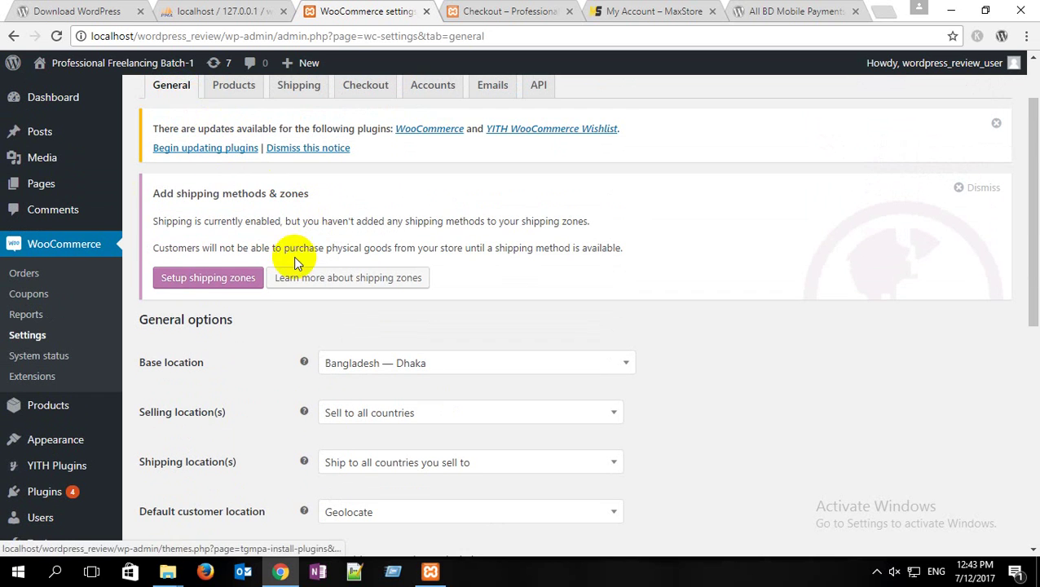
scroll(294, 259, down, 6)
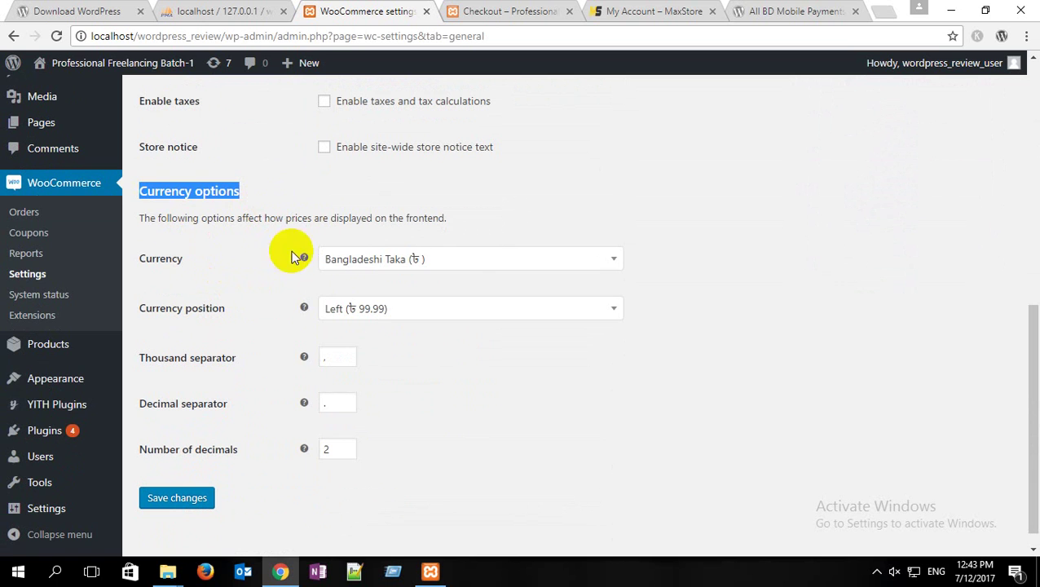
Step: Choose United States dollar ($) from the Currency dropdown
click(459, 260)
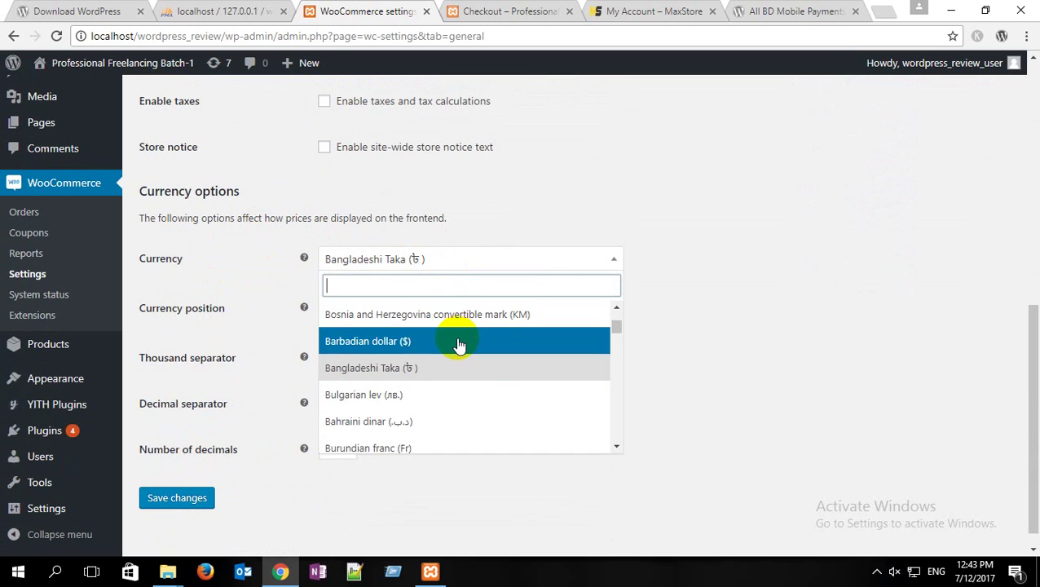
scroll(457, 343, down, 10)
scroll(458, 343, down, 15)
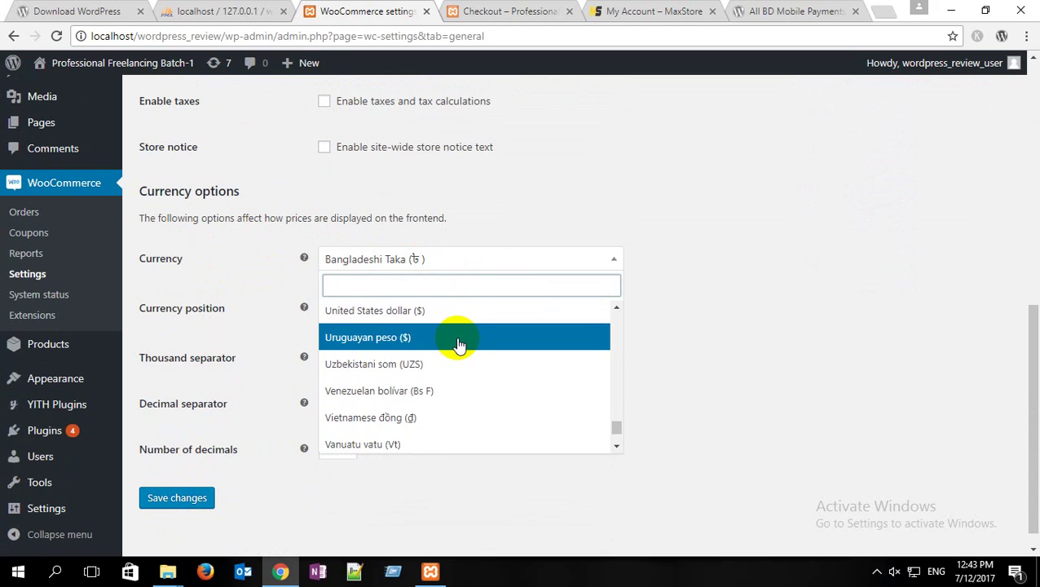
scroll(459, 343, down, 3)
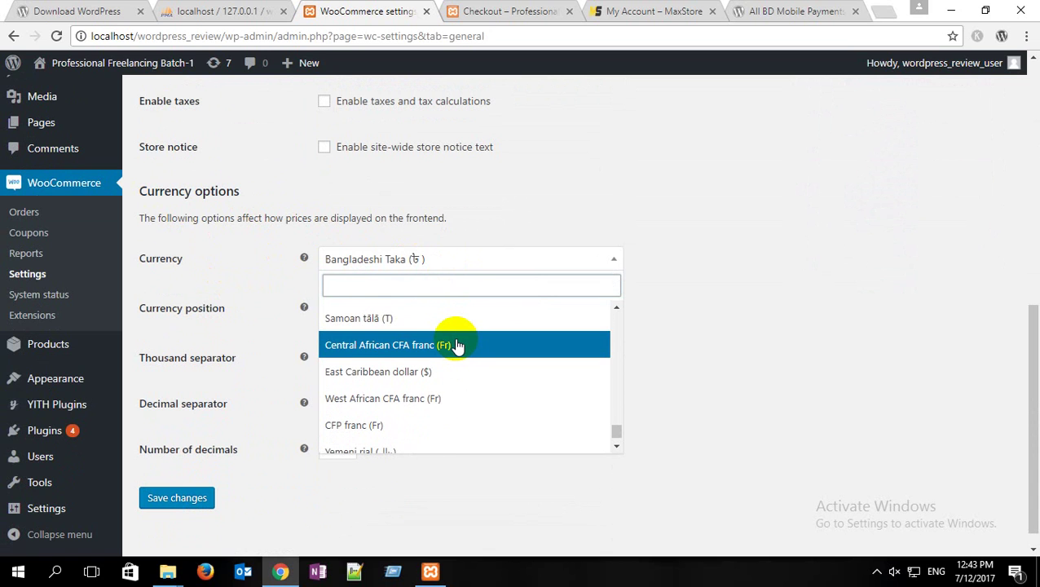
scroll(459, 347, down, 2)
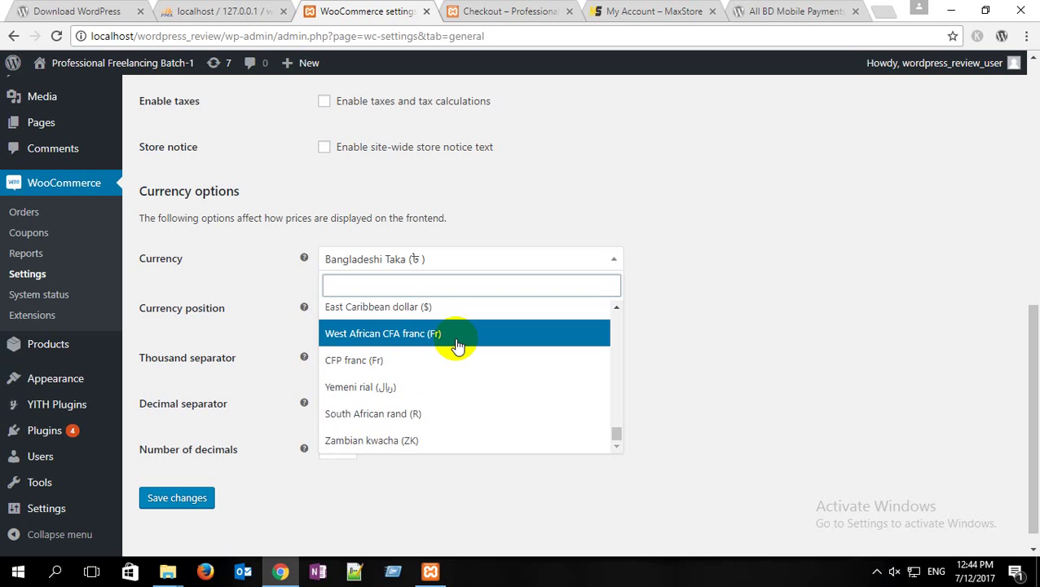
scroll(459, 347, up, 4)
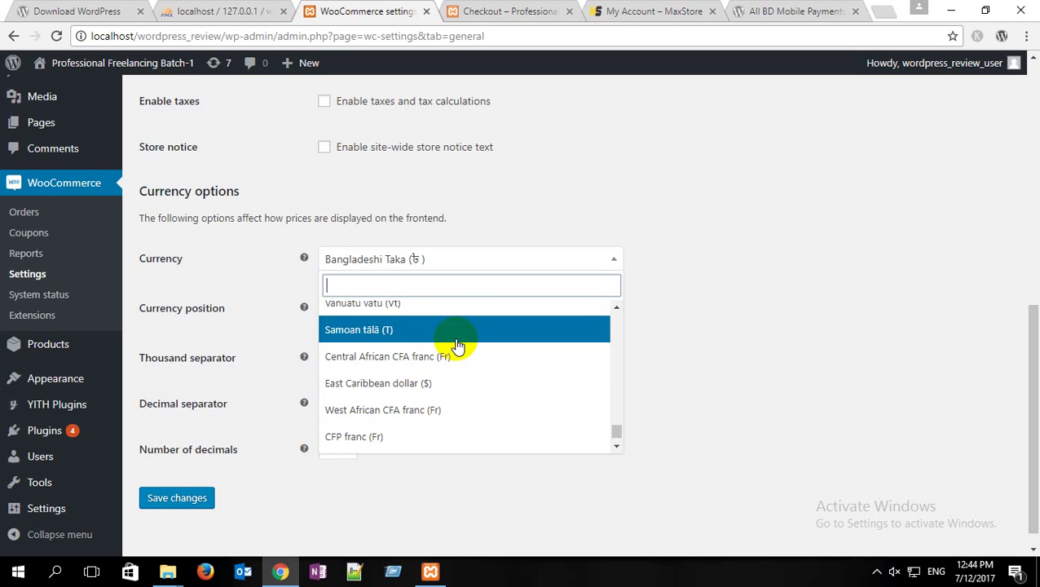
scroll(457, 347, up, 3)
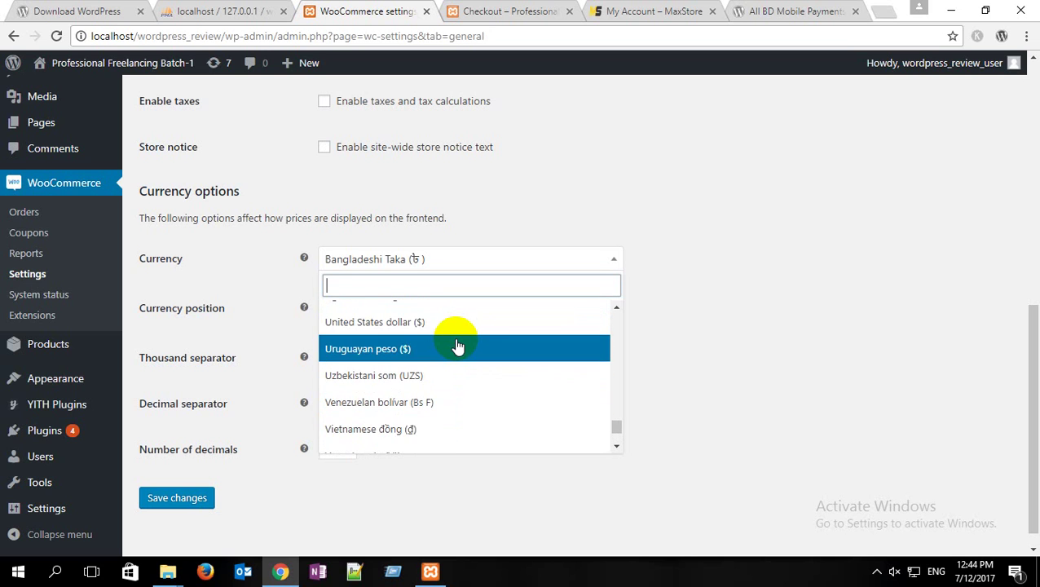
scroll(458, 346, up, 2)
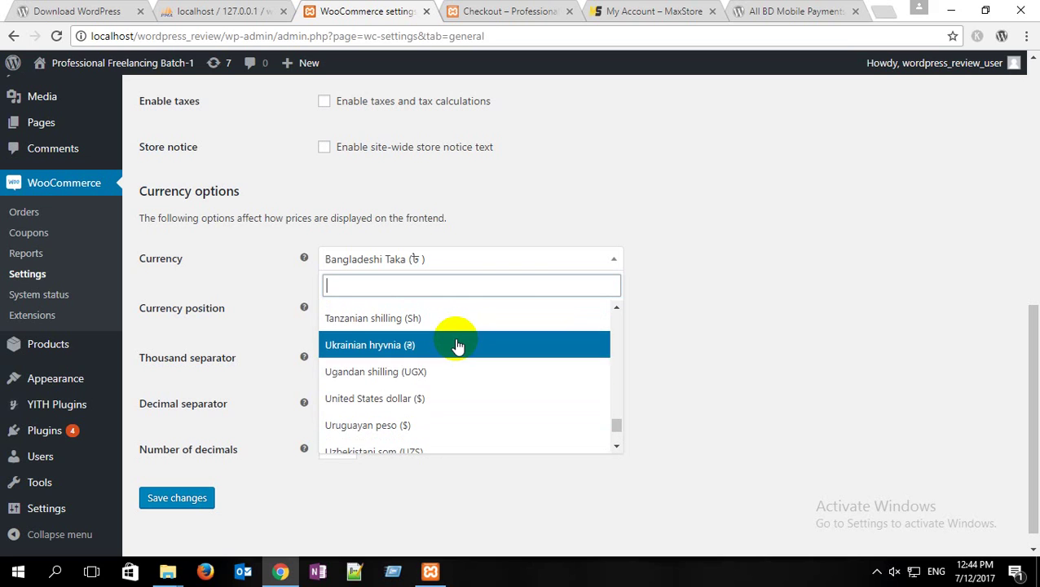
click(423, 399)
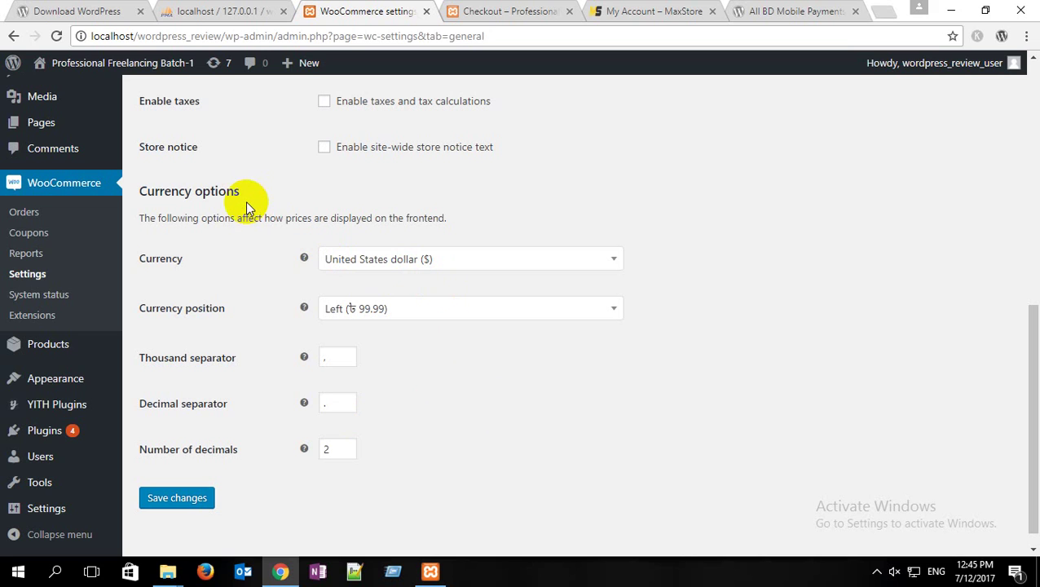
drag(248, 190, 148, 191)
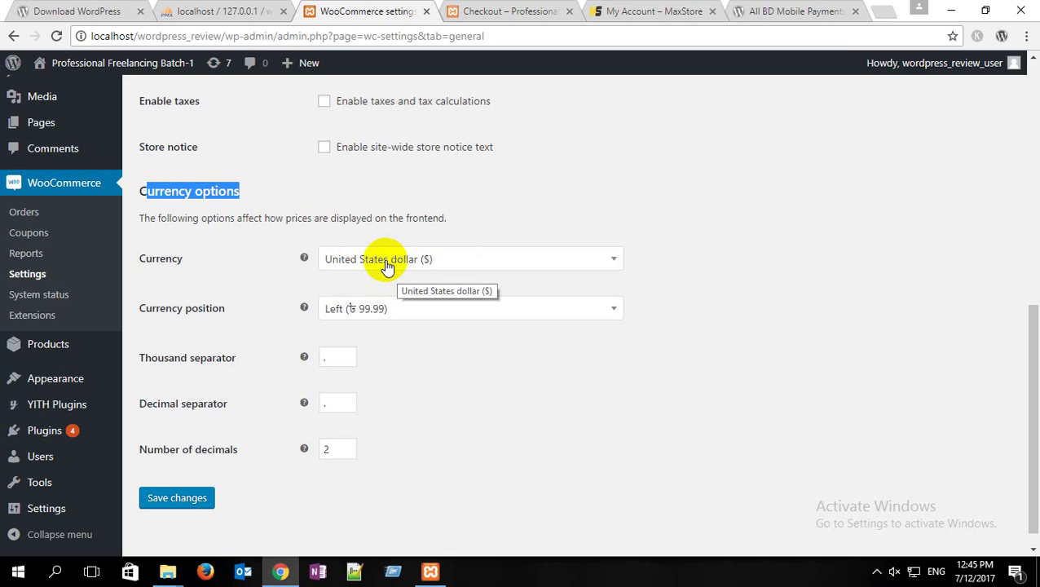
Step: Save the General settings with US dollar as the store currency
click(198, 501)
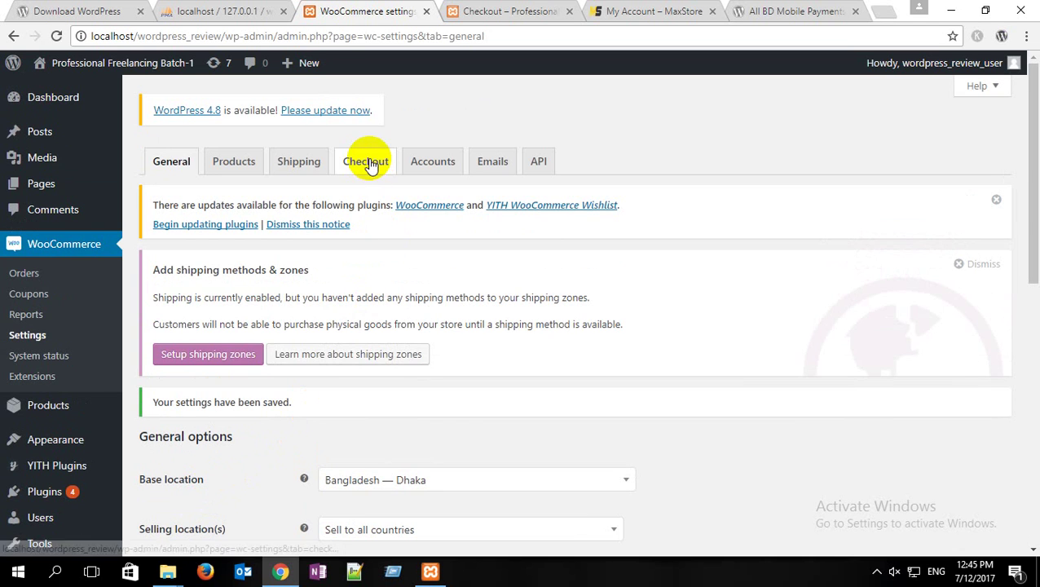
scroll(300, 326, down, 3)
scroll(297, 329, down, 3)
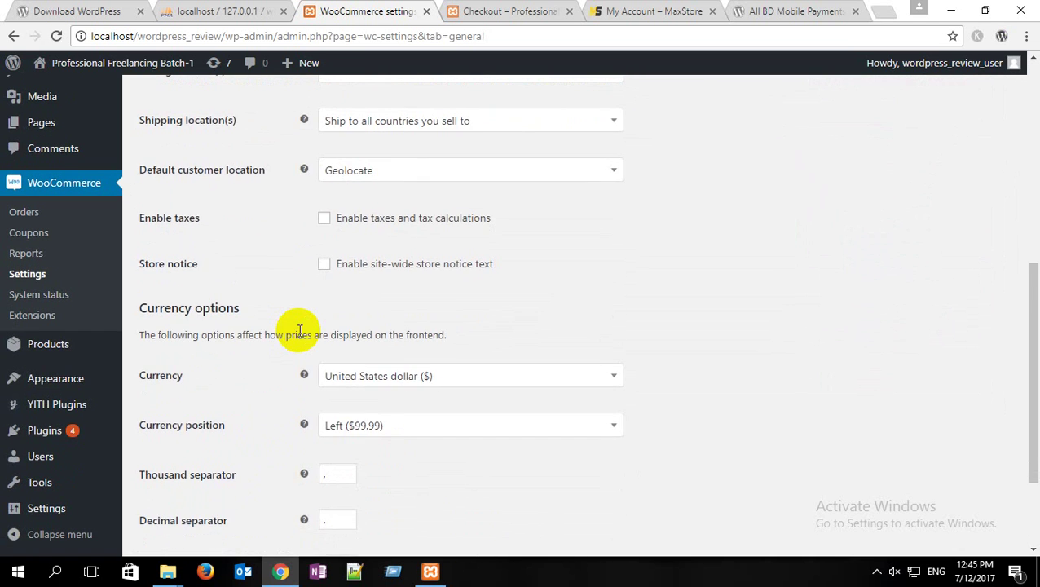
scroll(297, 329, down, 1)
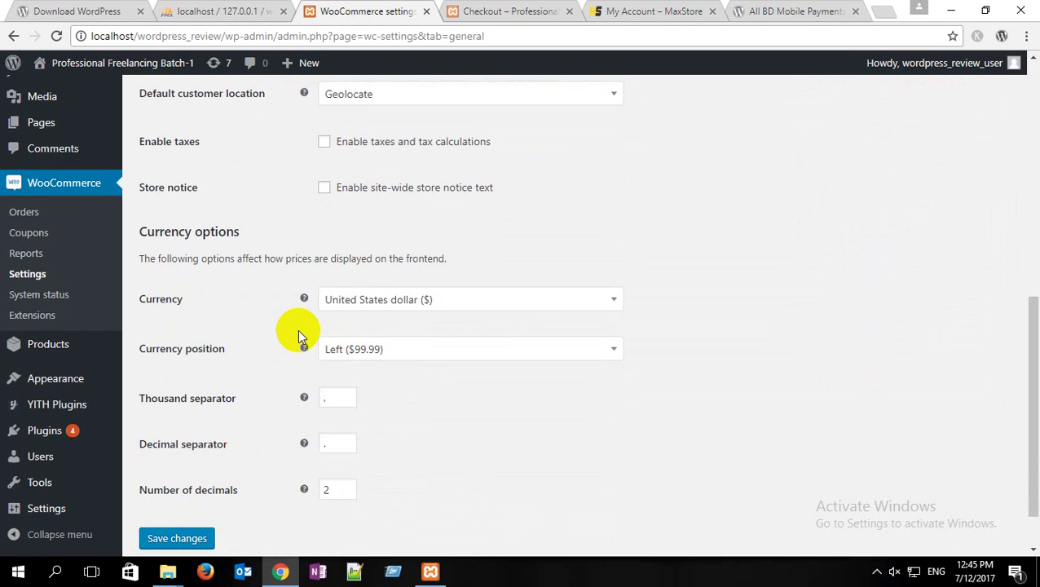
Step: Raise the number of decimals from 2 to 3, then head to the Checkout settings
click(344, 491)
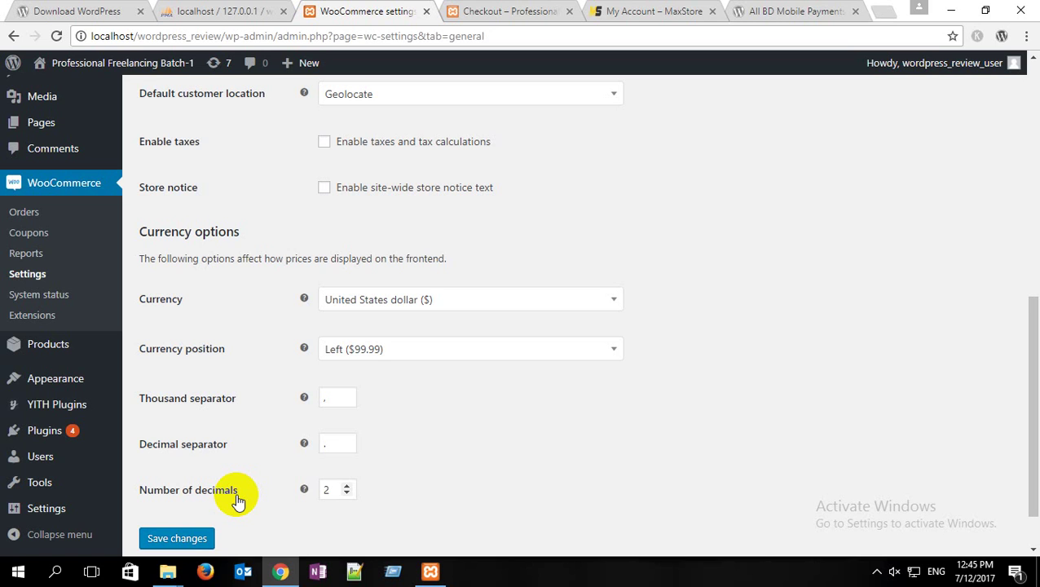
click(347, 486)
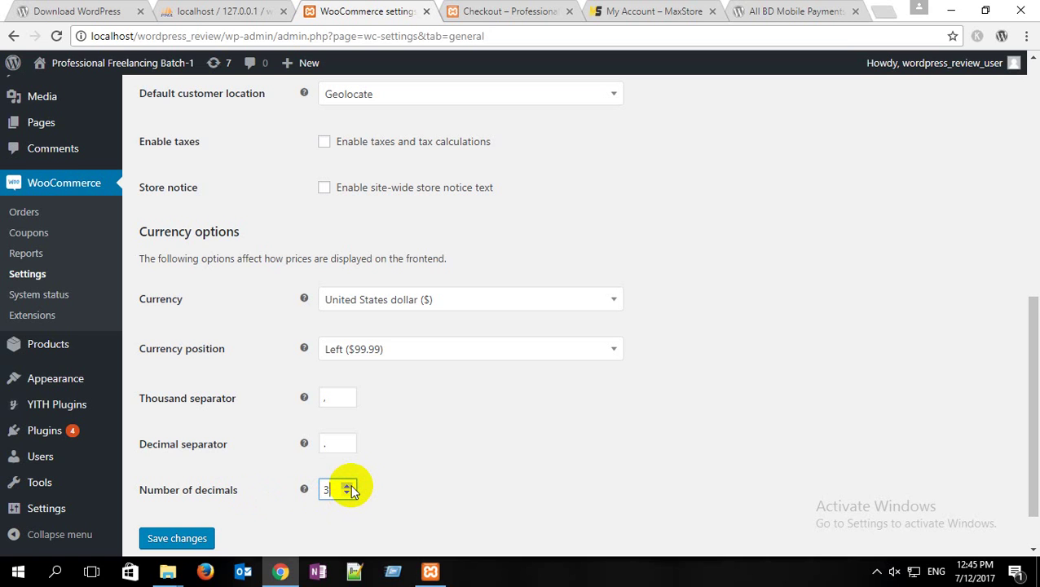
scroll(259, 252, up, 1)
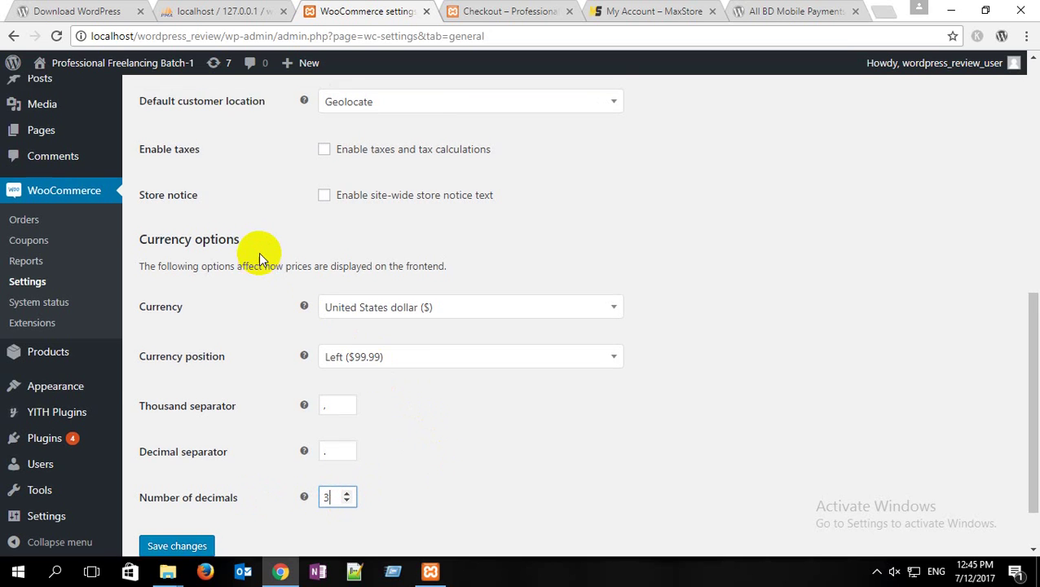
scroll(258, 252, down, 1)
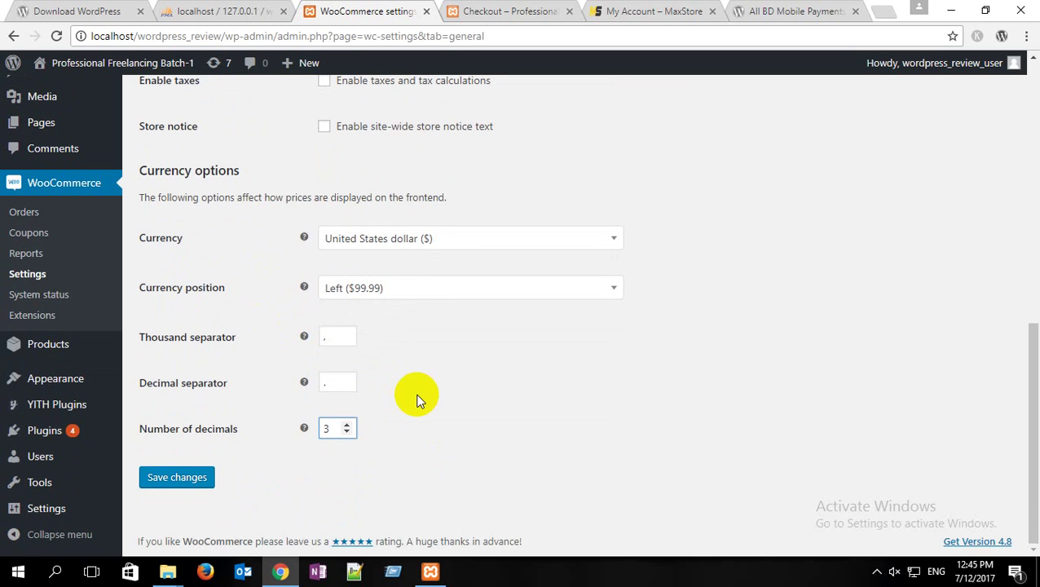
key(Return)
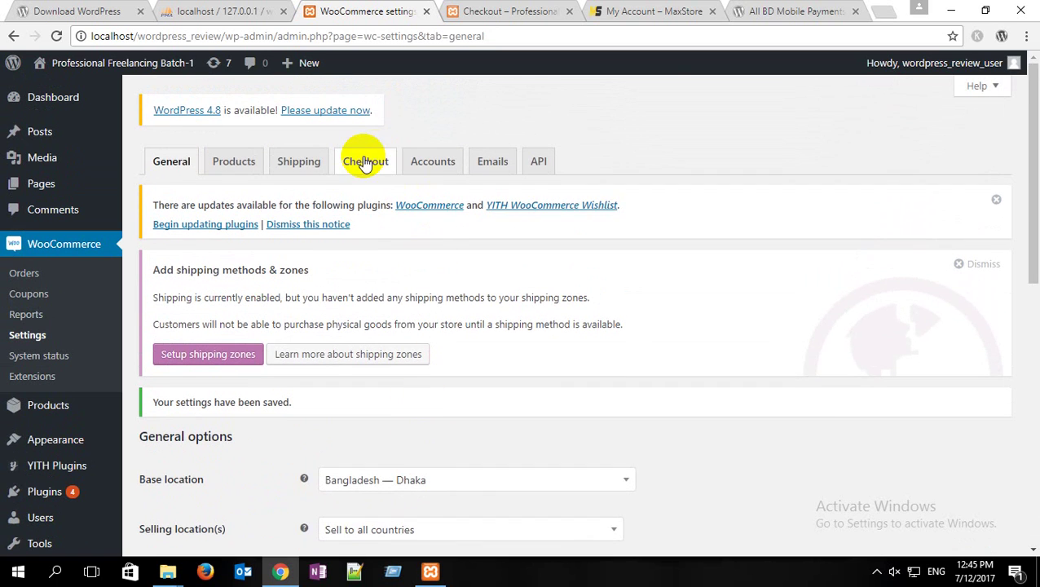
click(364, 162)
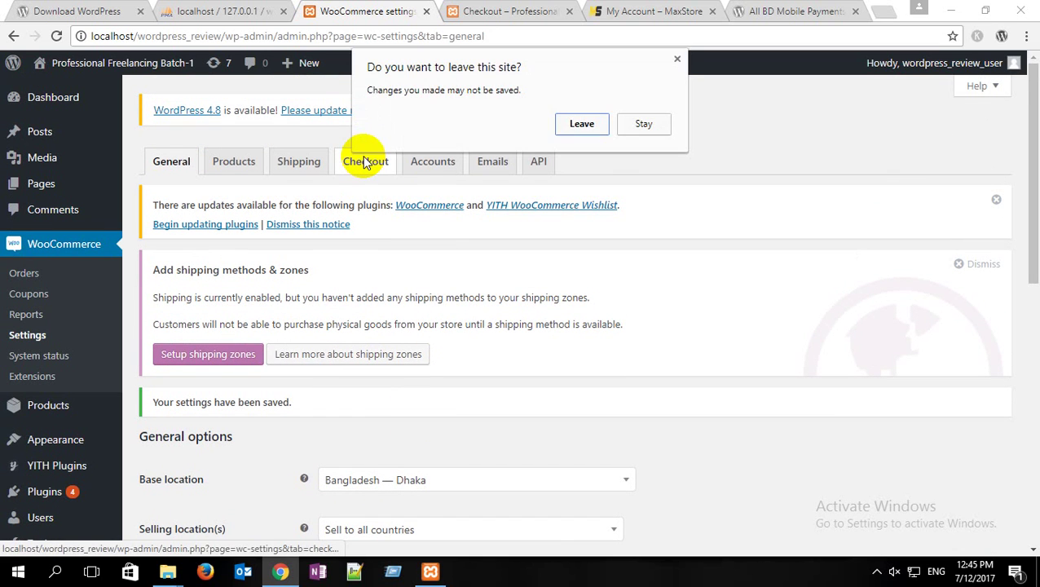
Step: Discard the unsaved decimals change and open the PayPal payment settings
click(565, 122)
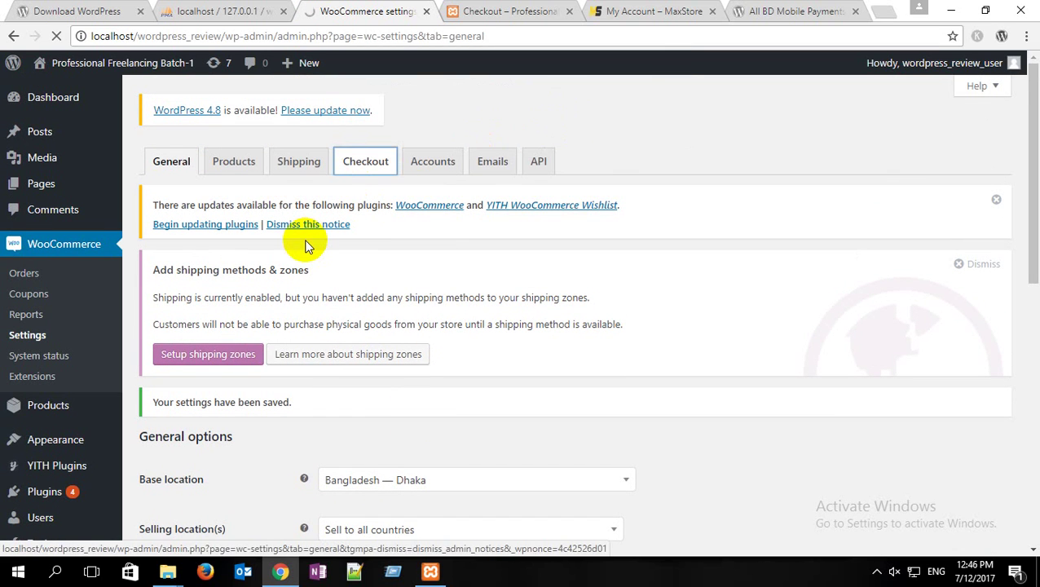
scroll(307, 239, down, 4)
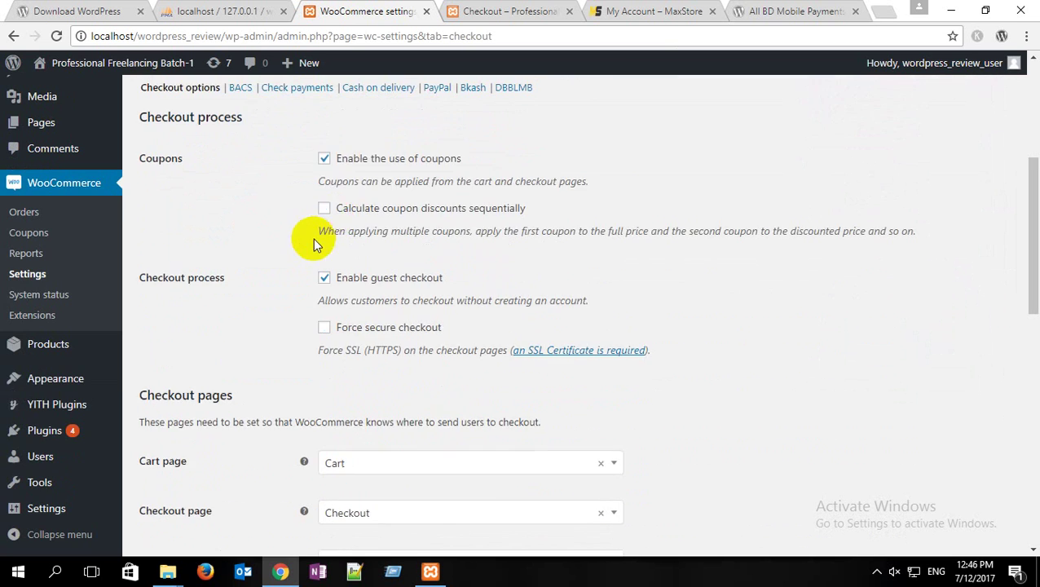
scroll(408, 159, up, 1)
click(429, 162)
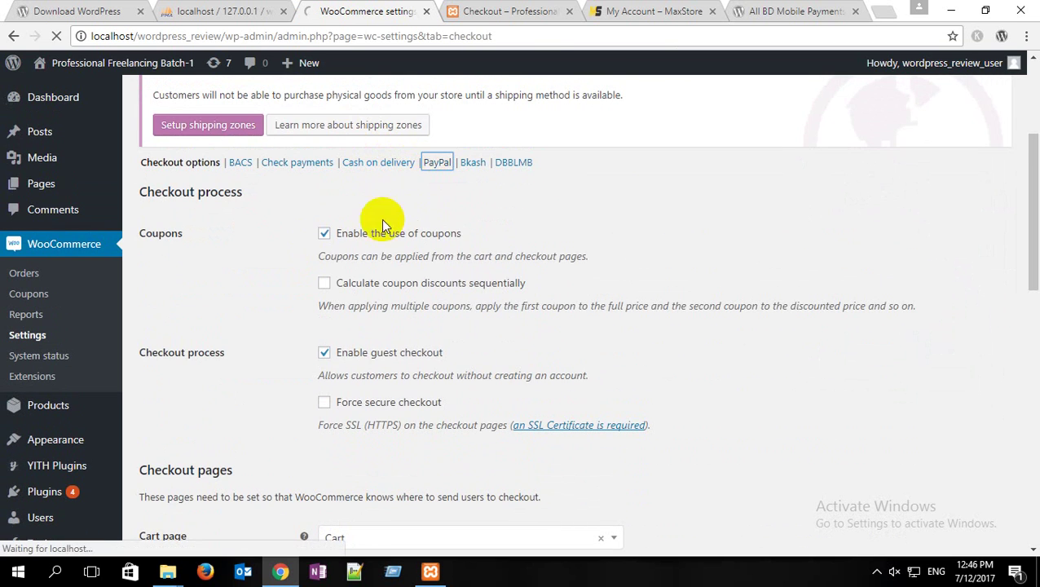
Step: Leave the API username, password and signature fields blank and save the PayPal settings
scroll(302, 262, down, 2)
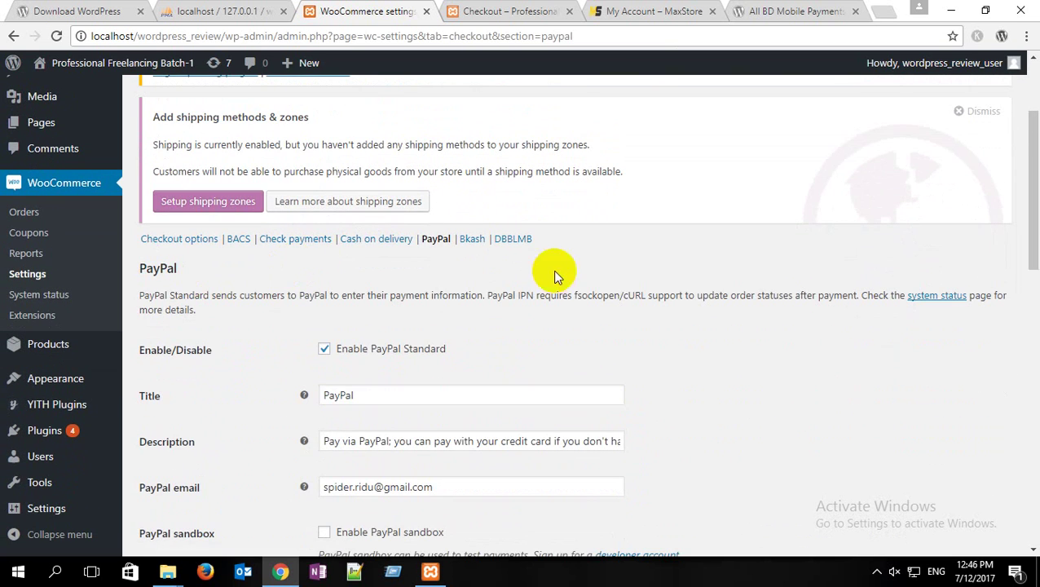
scroll(329, 297, down, 2)
scroll(330, 297, down, 2)
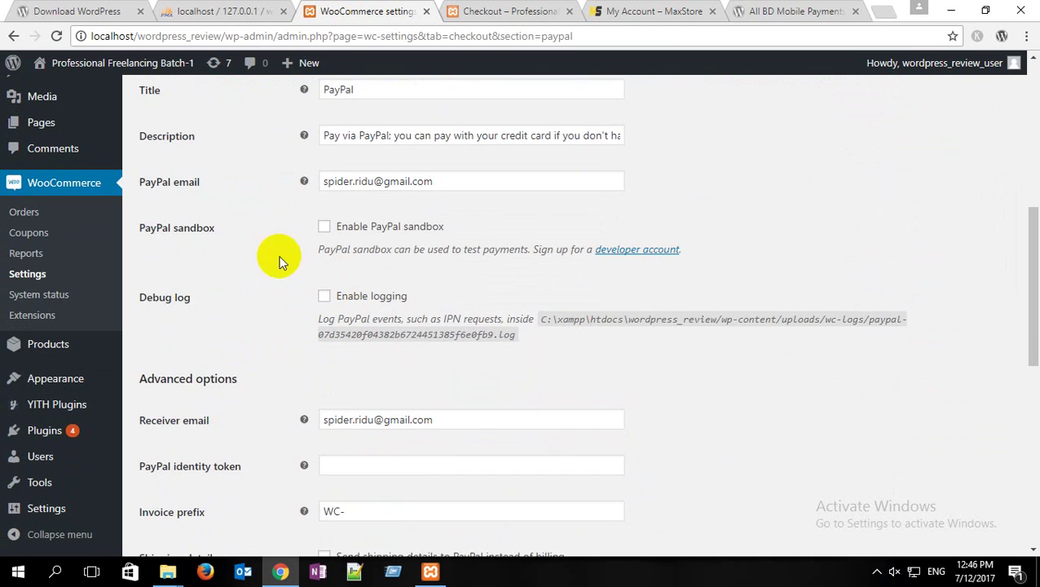
scroll(332, 295, down, 2)
scroll(318, 295, down, 2)
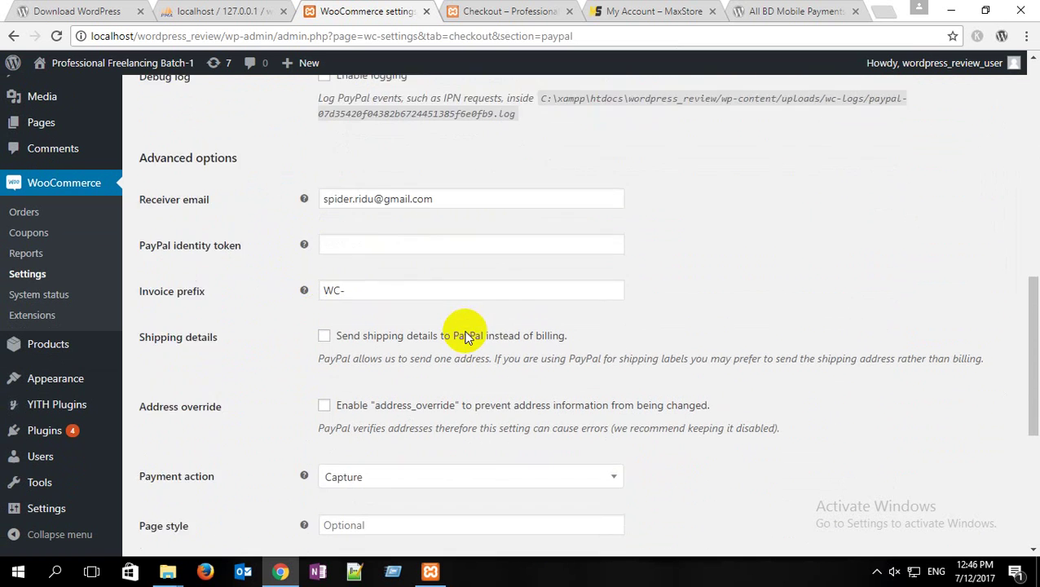
scroll(510, 279, down, 3)
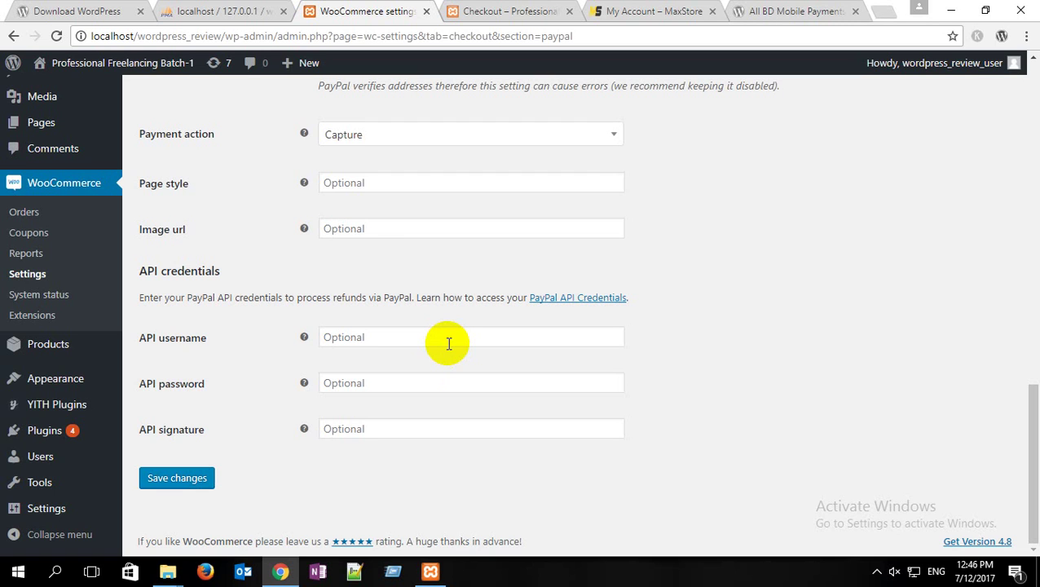
click(378, 339)
click(372, 381)
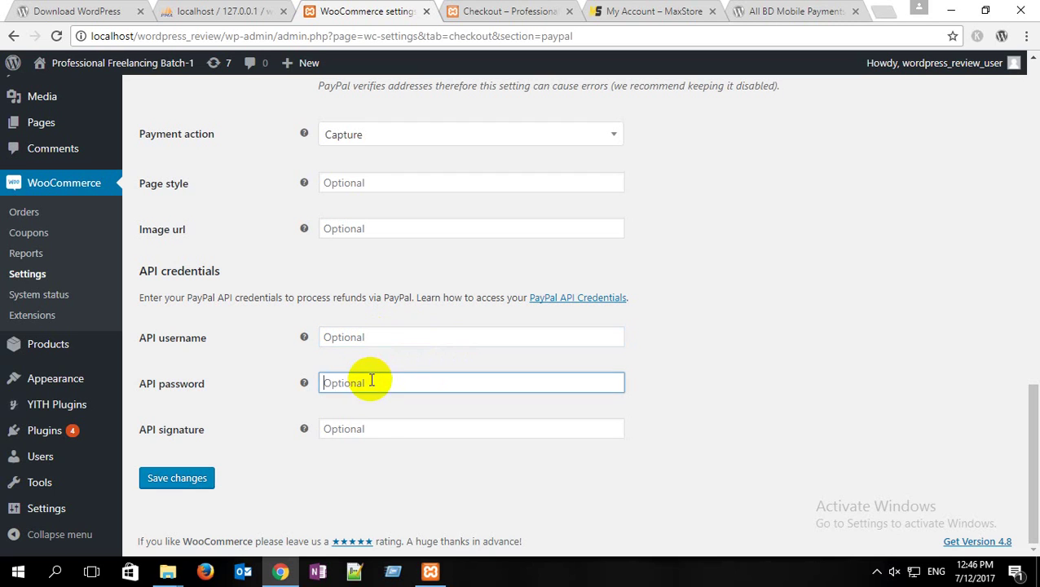
click(366, 436)
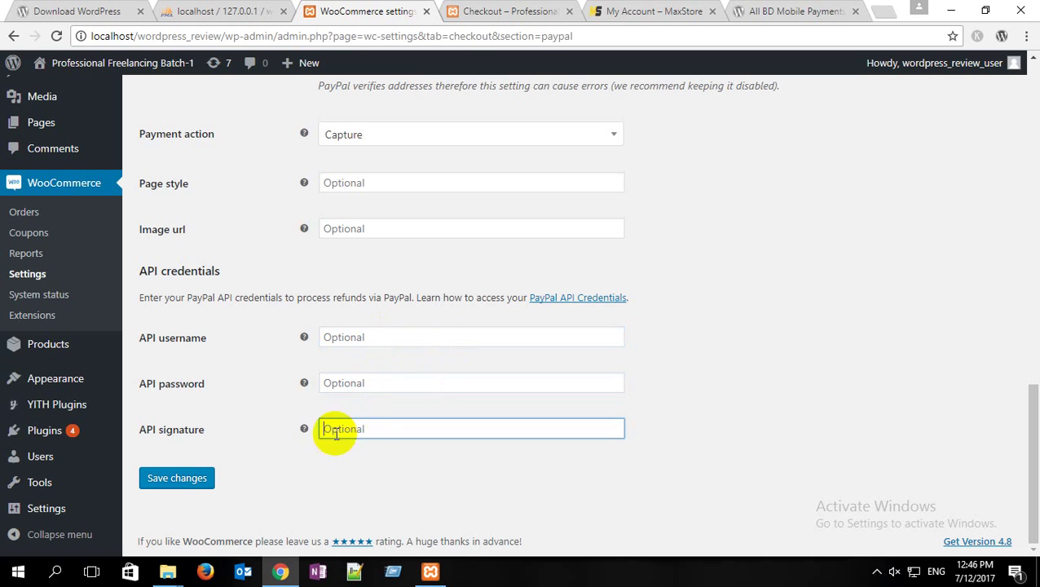
click(183, 481)
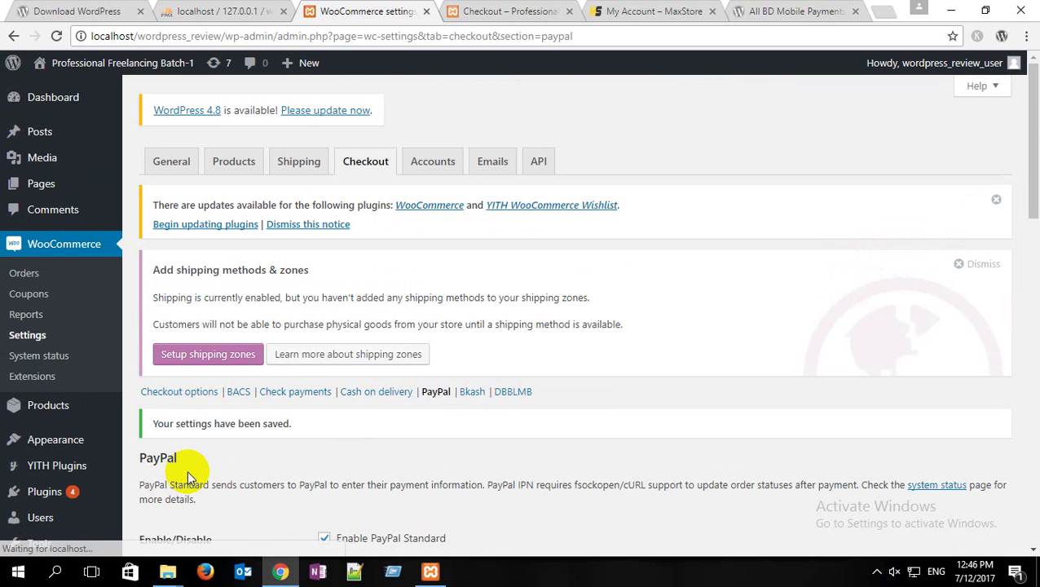
Step: Reload the store checkout to check for PayPal, then close the BD mobile payments plugin tab
click(481, 12)
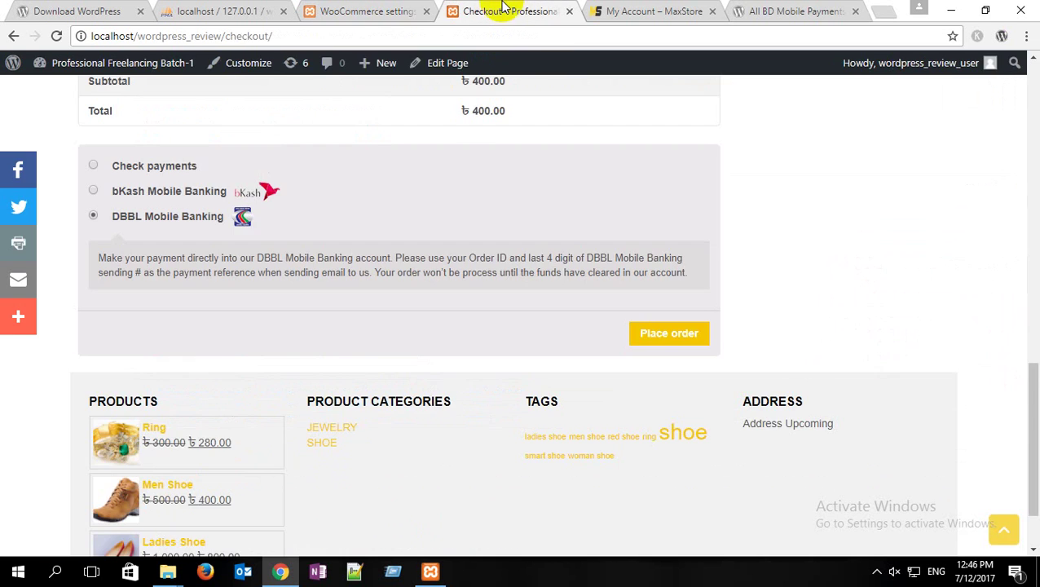
click(58, 37)
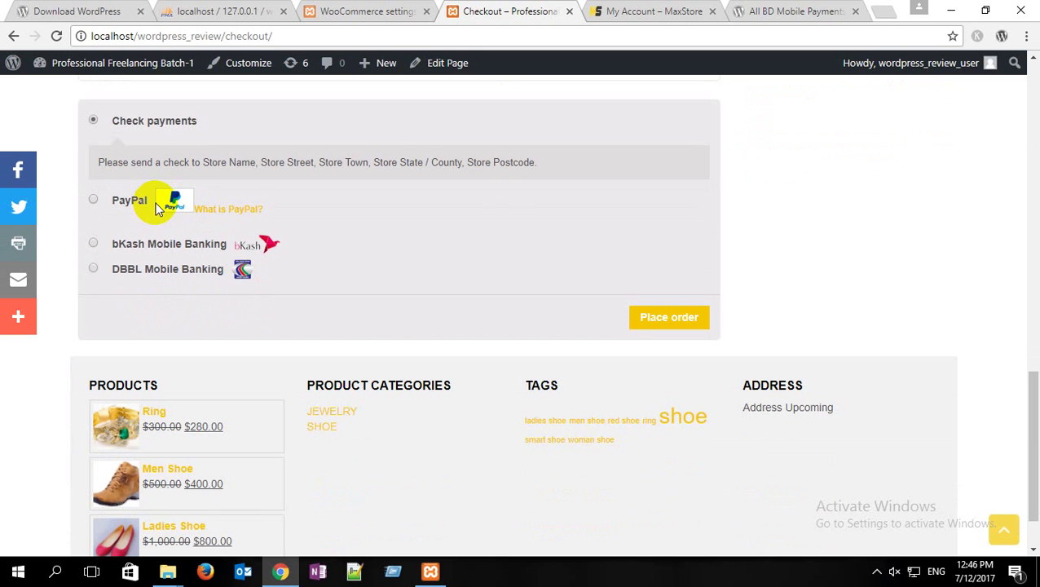
click(819, 10)
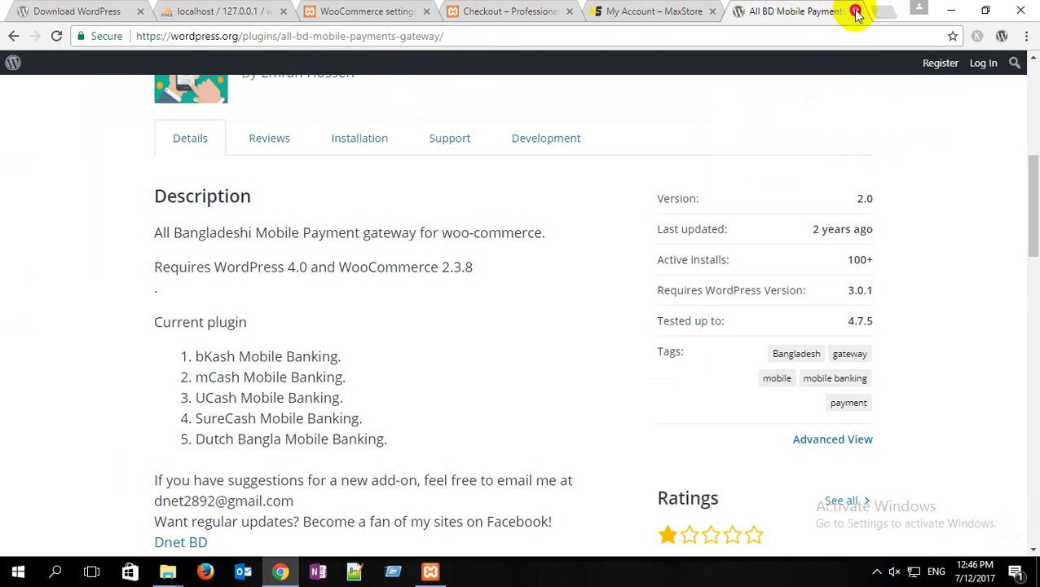
click(856, 12)
Step: Recheck the checkout page and return to the WooCommerce PayPal settings
click(764, 14)
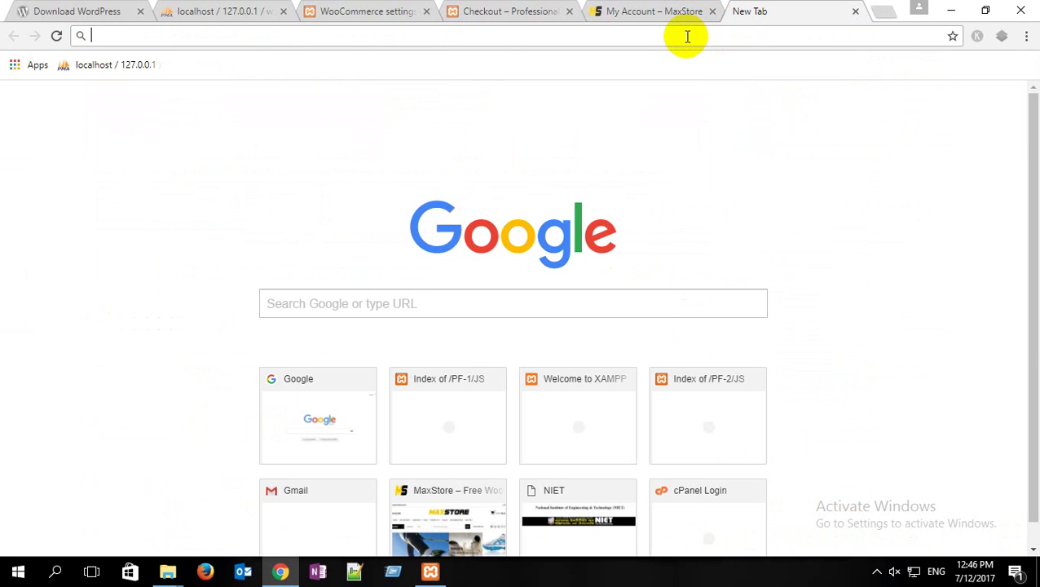
click(397, 8)
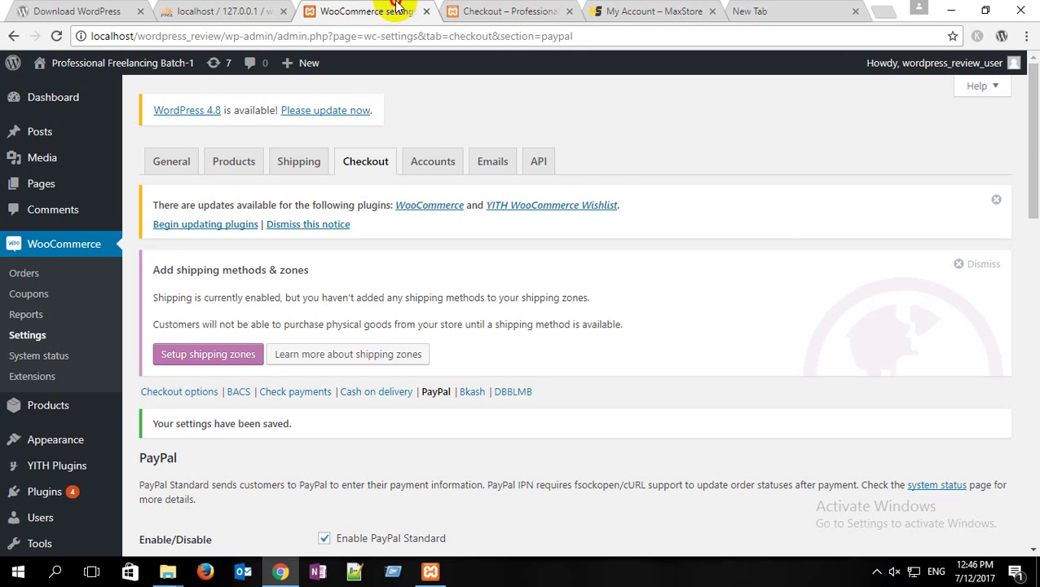
click(504, 11)
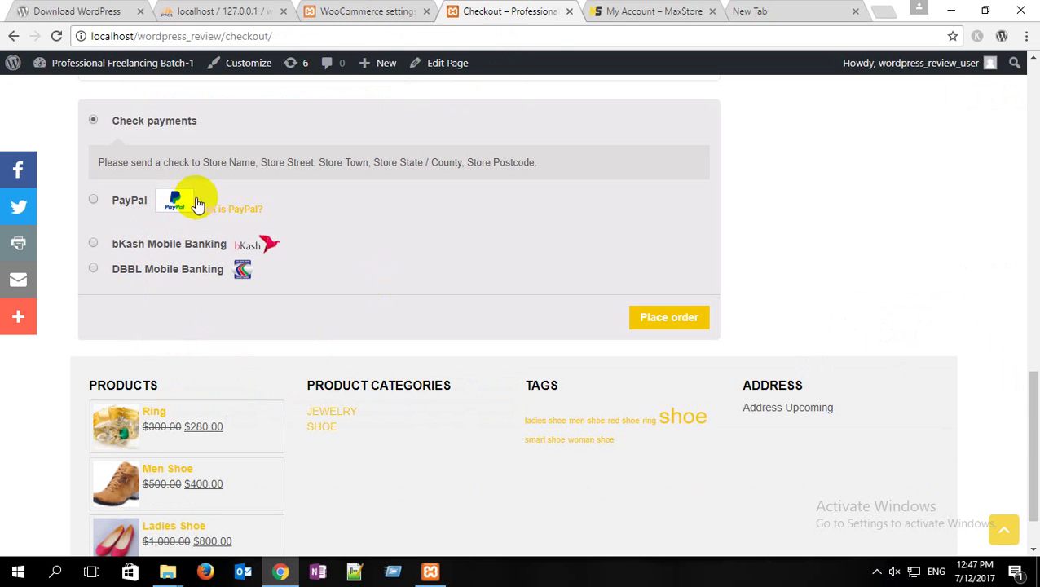
click(372, 7)
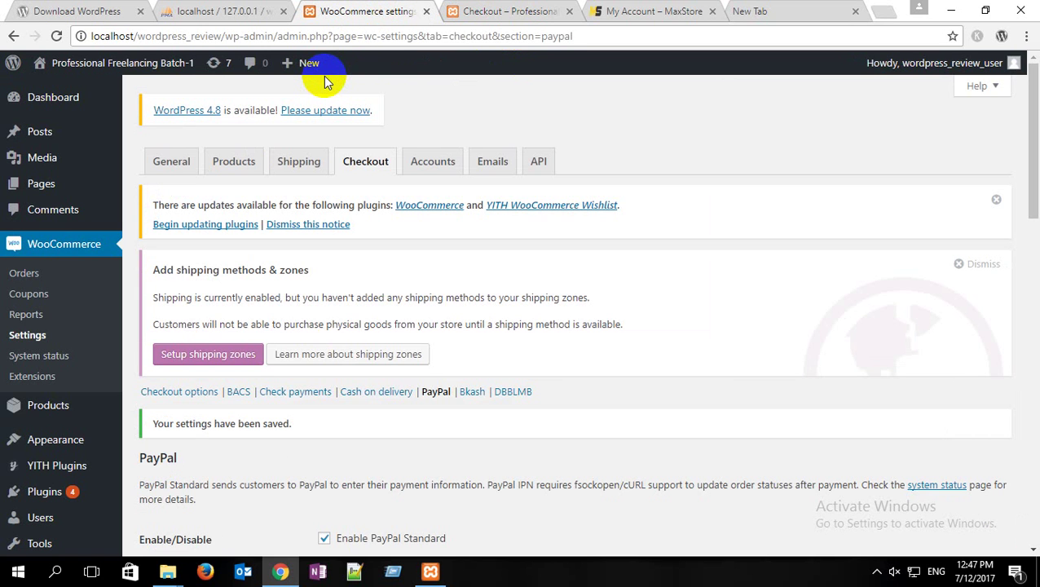
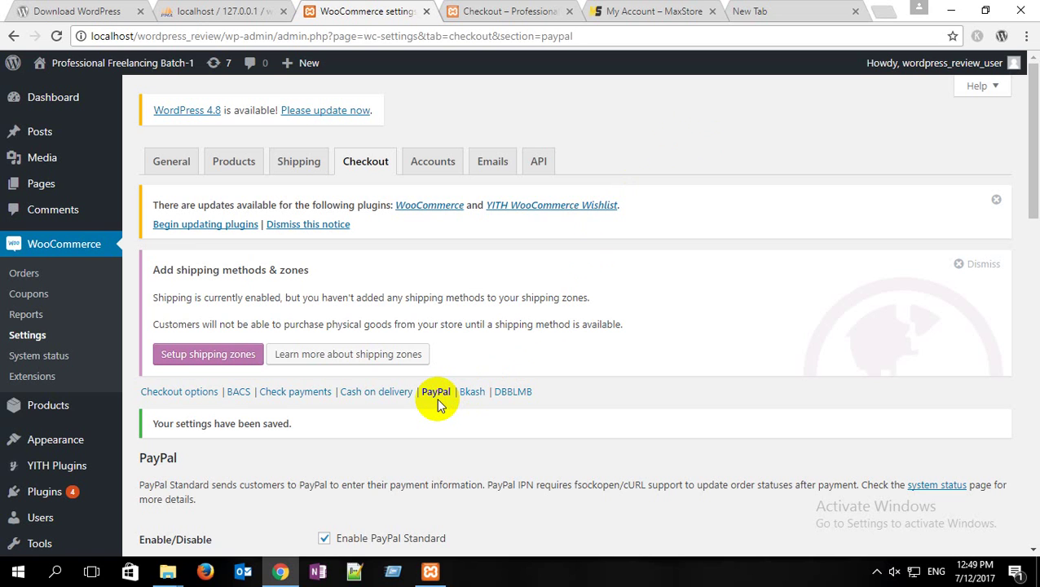
Step: Search Google for 'stripe payments plugin' in the empty new tab
scroll(399, 394, down, 2)
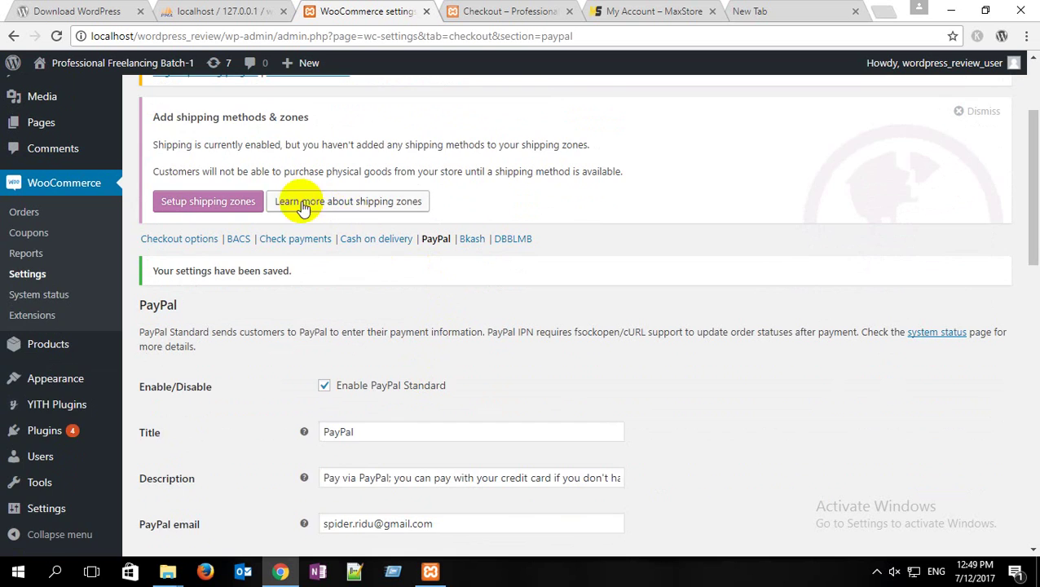
scroll(277, 200, up, 2)
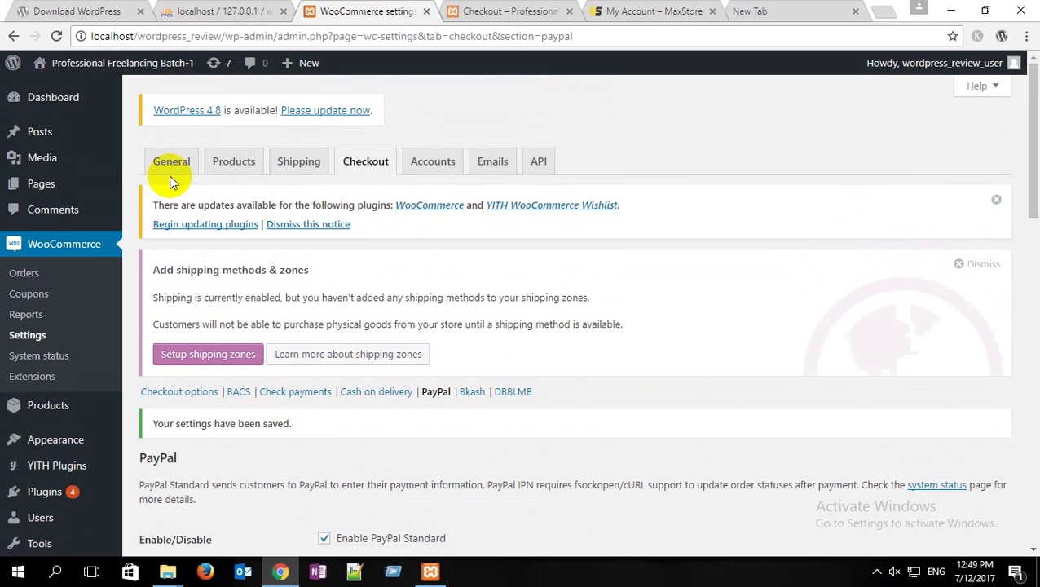
scroll(171, 181, down, 2)
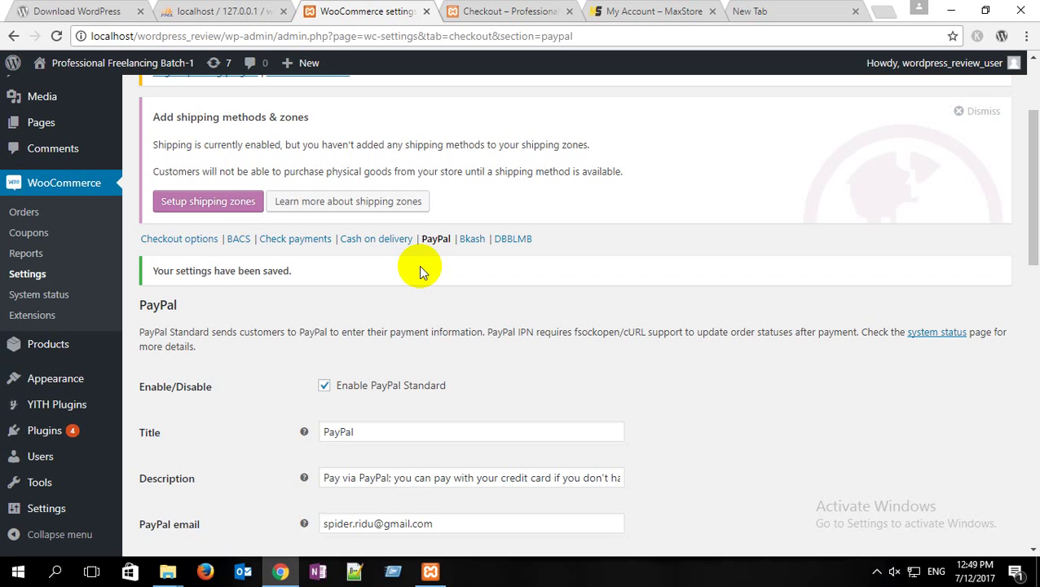
scroll(418, 324, down, 2)
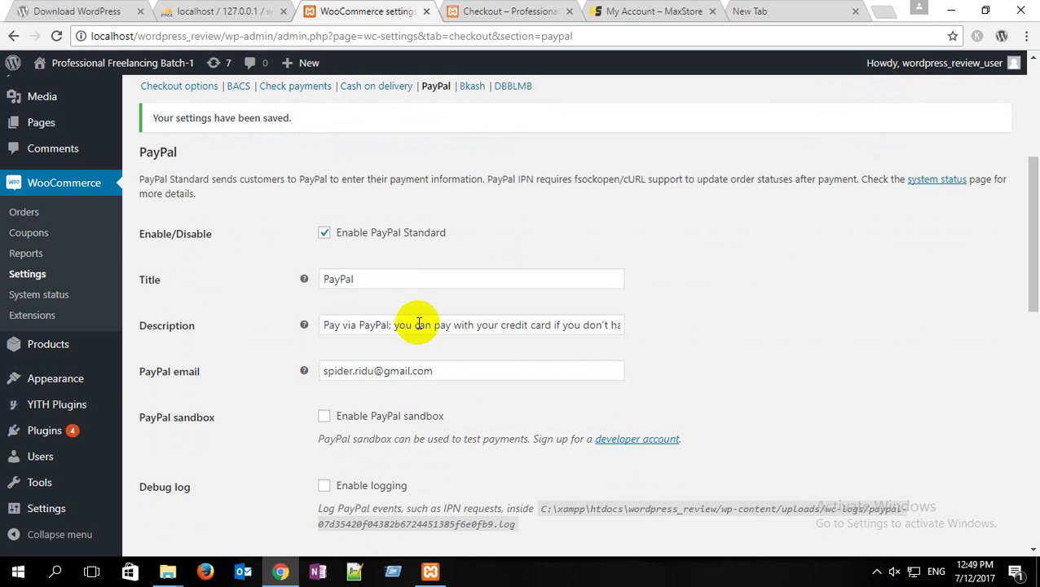
scroll(418, 325, up, 4)
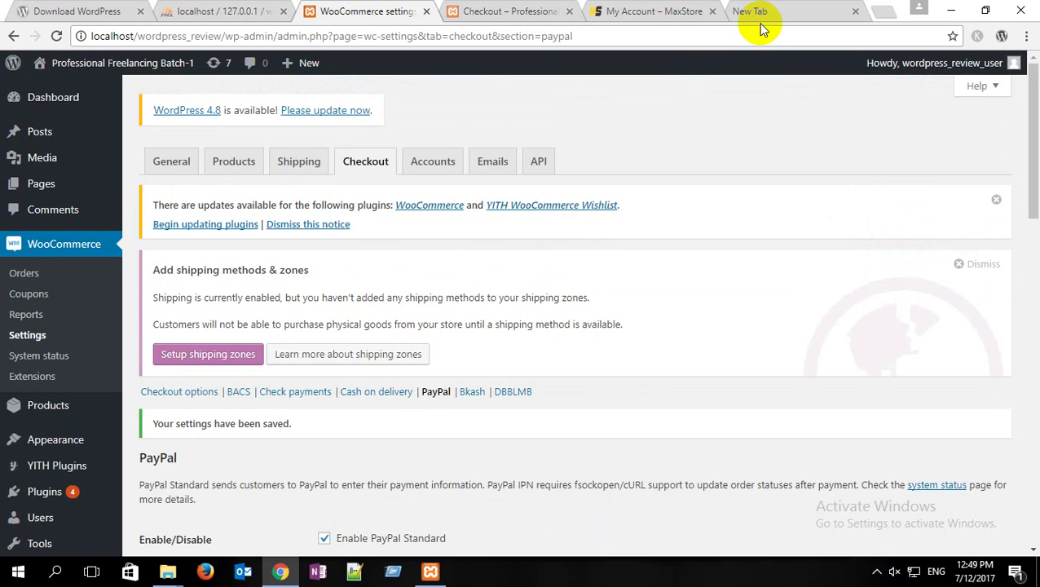
click(761, 23)
text(s)
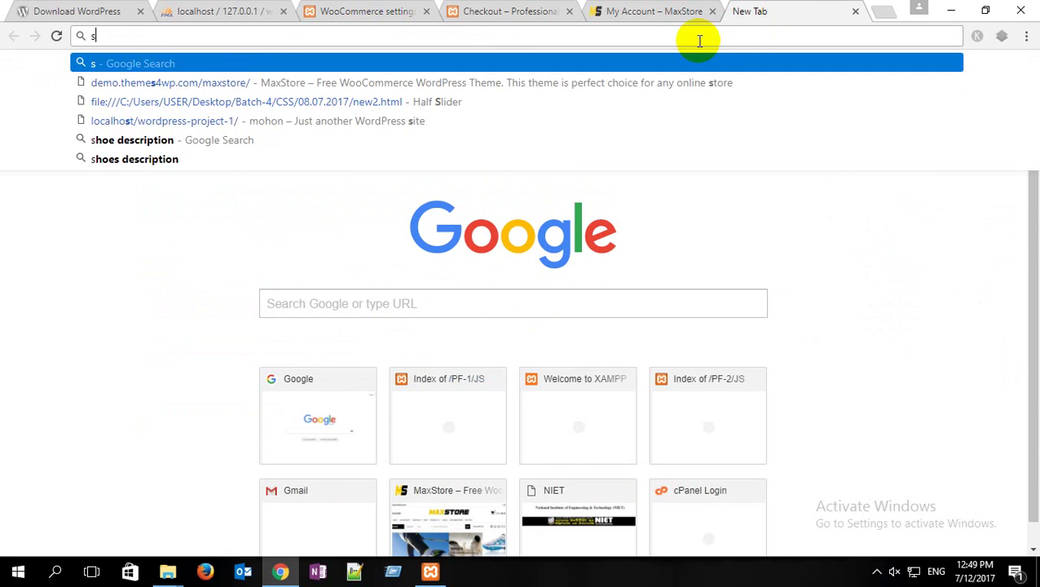
text(tripe)
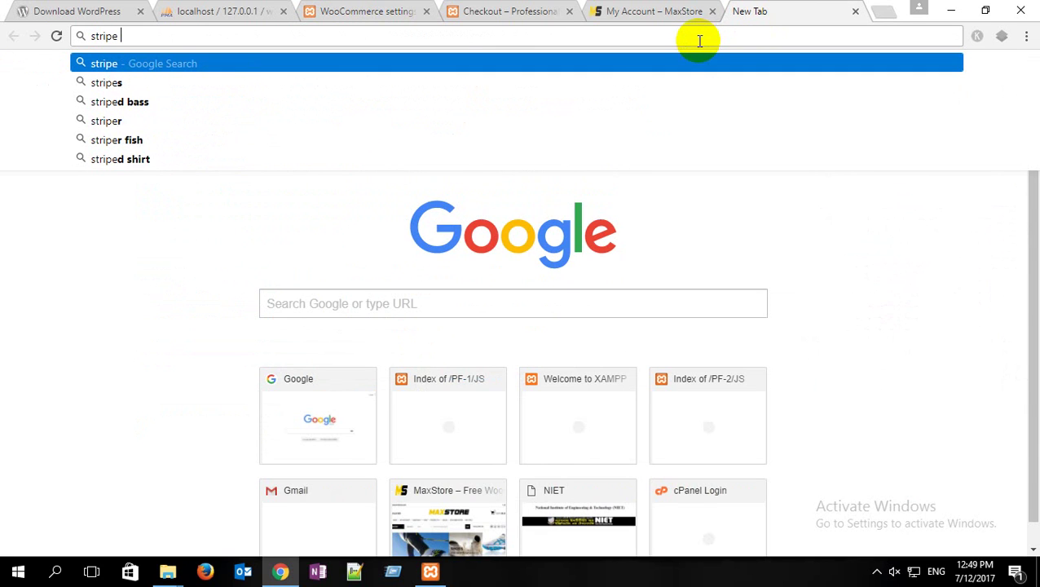
text( payments)
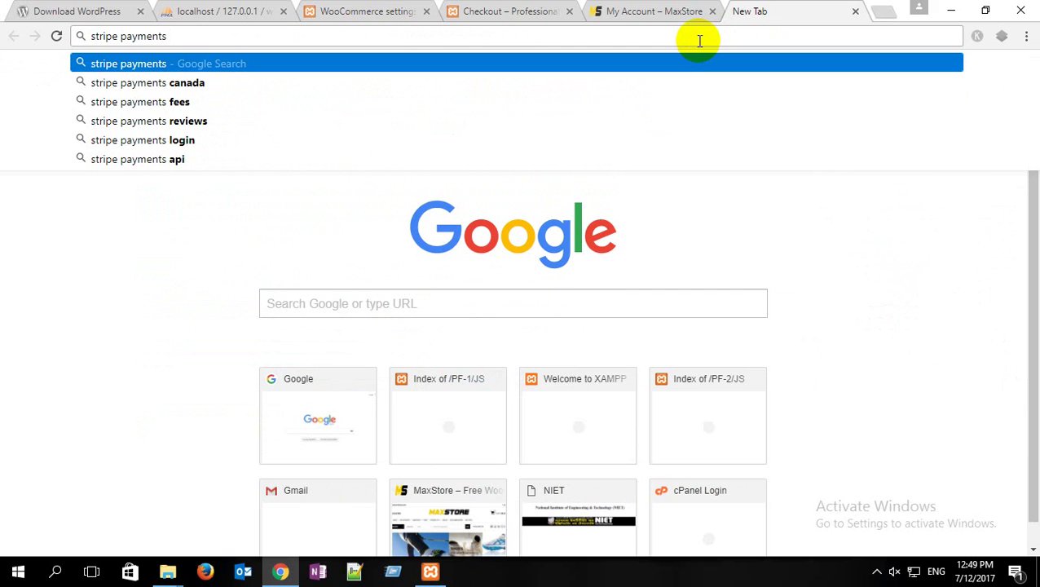
text( plugin)
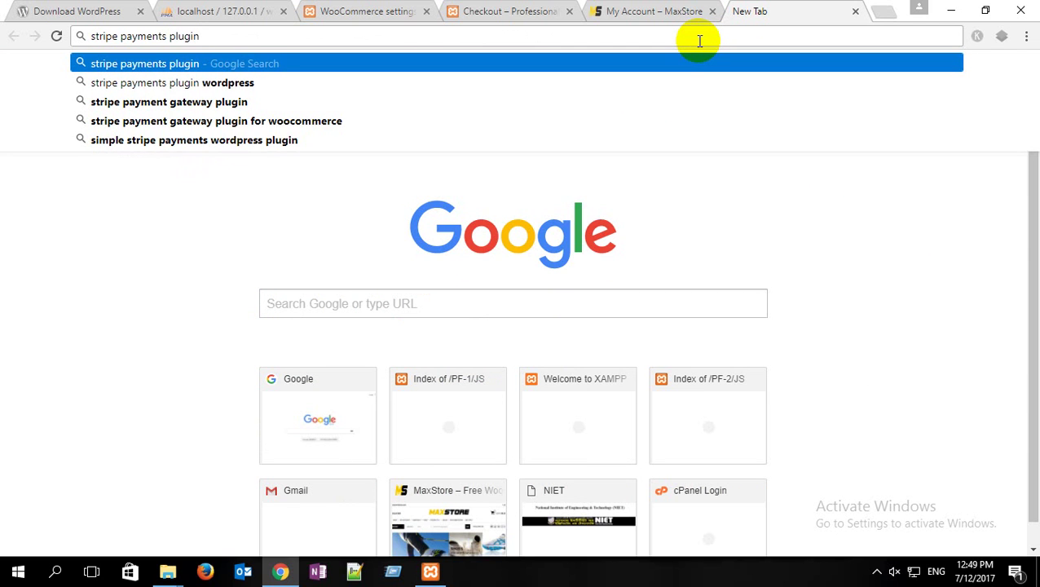
key(Return)
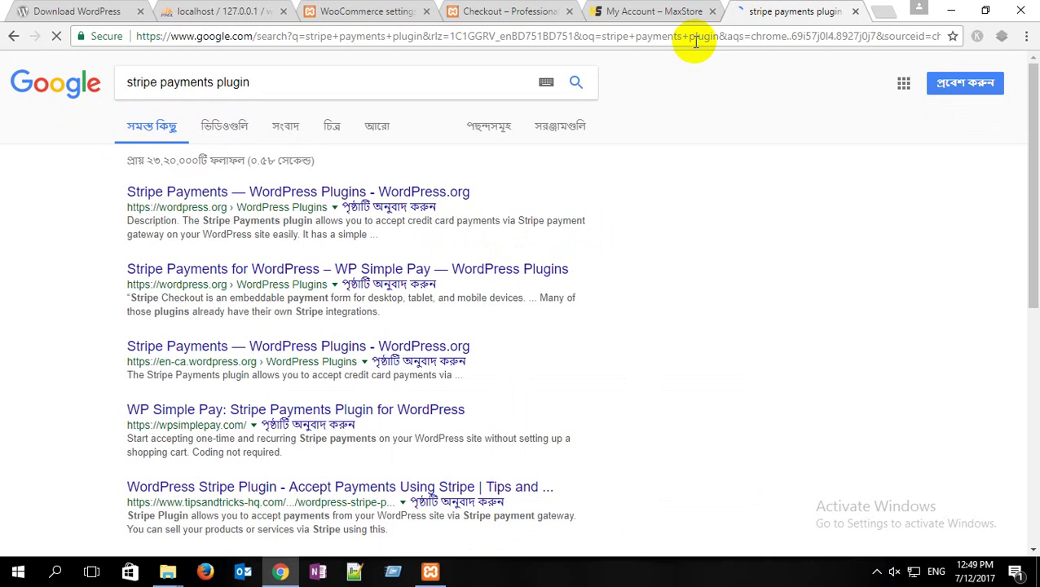
Step: View the Stripe Payments plugin page, then add 'method gateway' to the search query
click(192, 195)
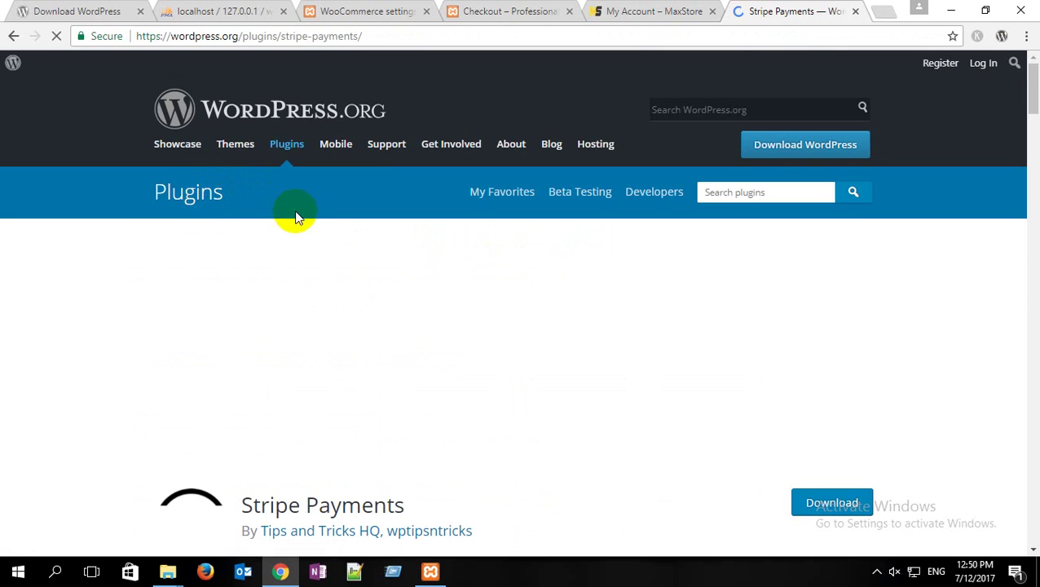
scroll(302, 238, down, 3)
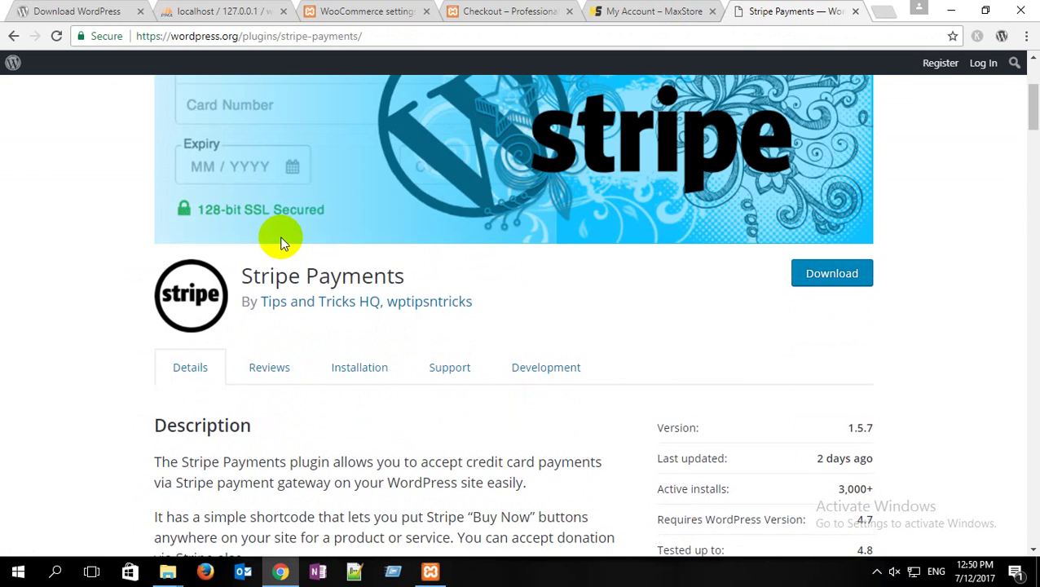
scroll(279, 239, down, 6)
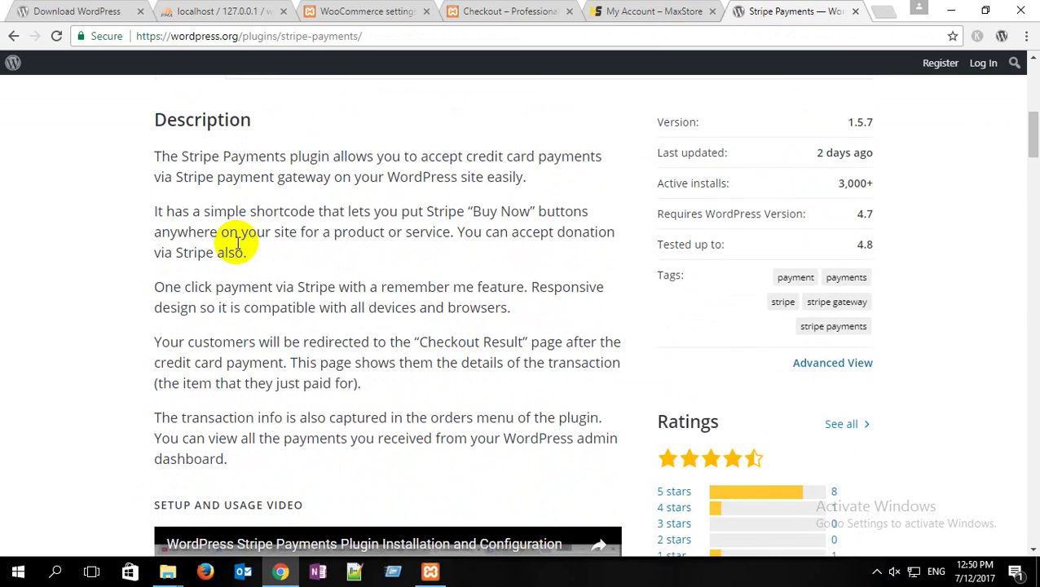
scroll(313, 245, down, 7)
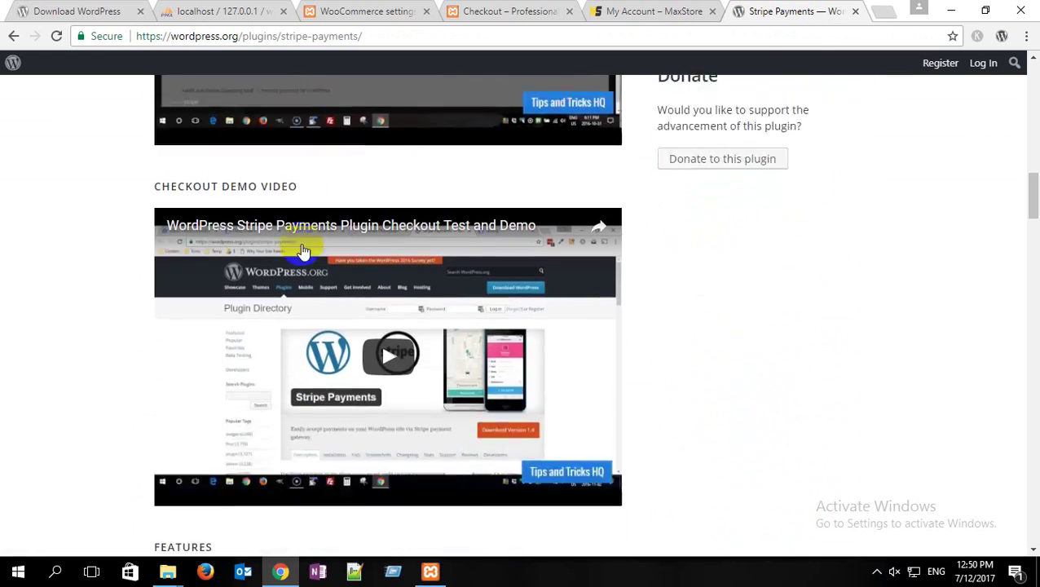
scroll(301, 245, down, 6)
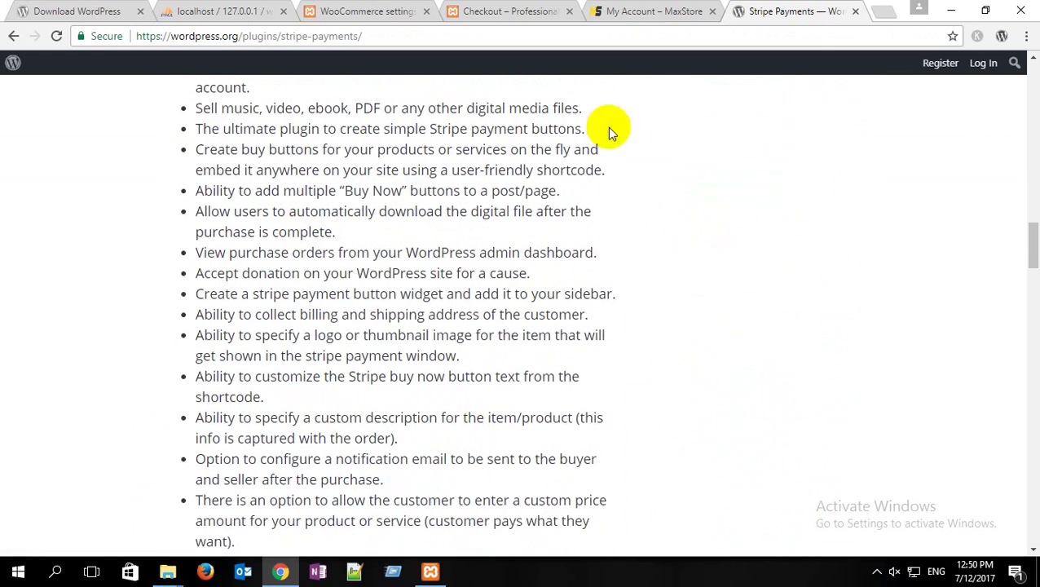
click(13, 36)
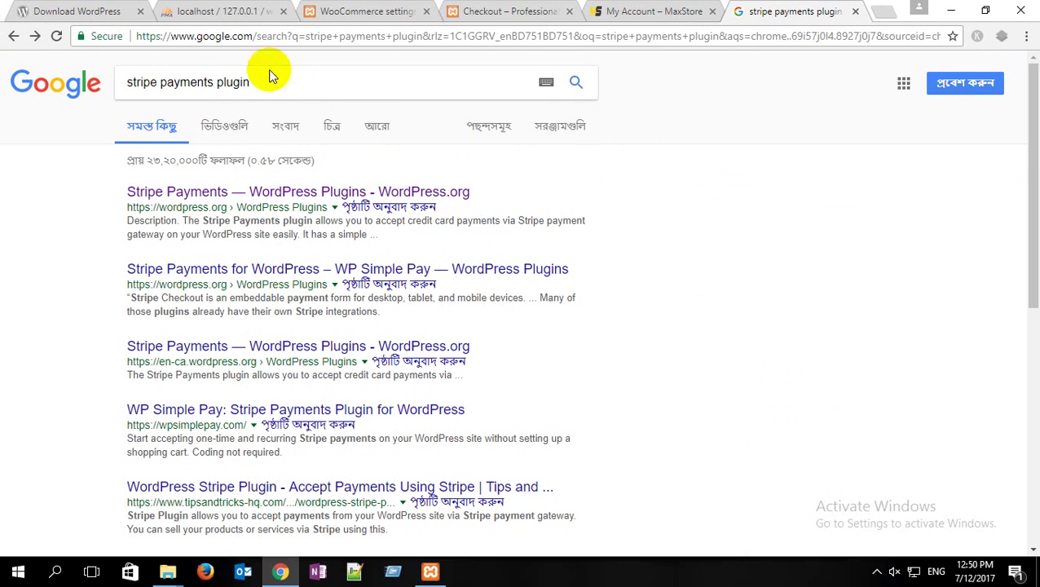
double_click(236, 81)
click(420, 84)
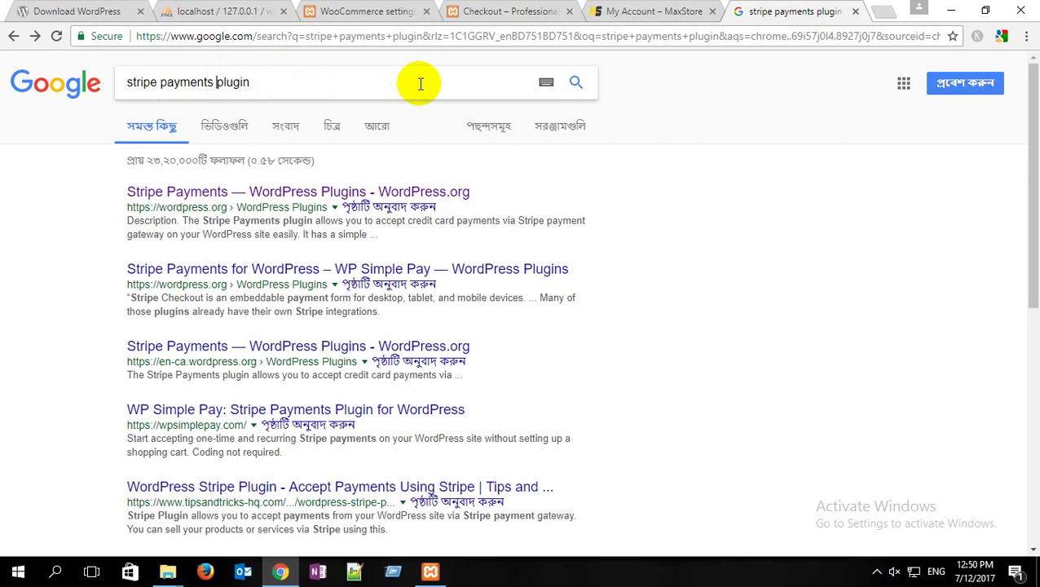
text(method )
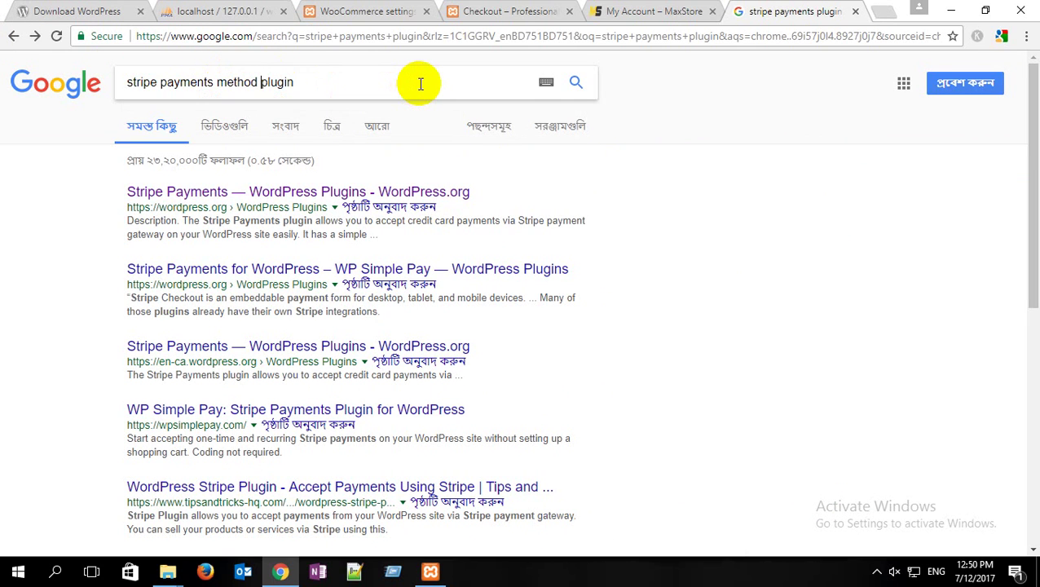
text(gateway)
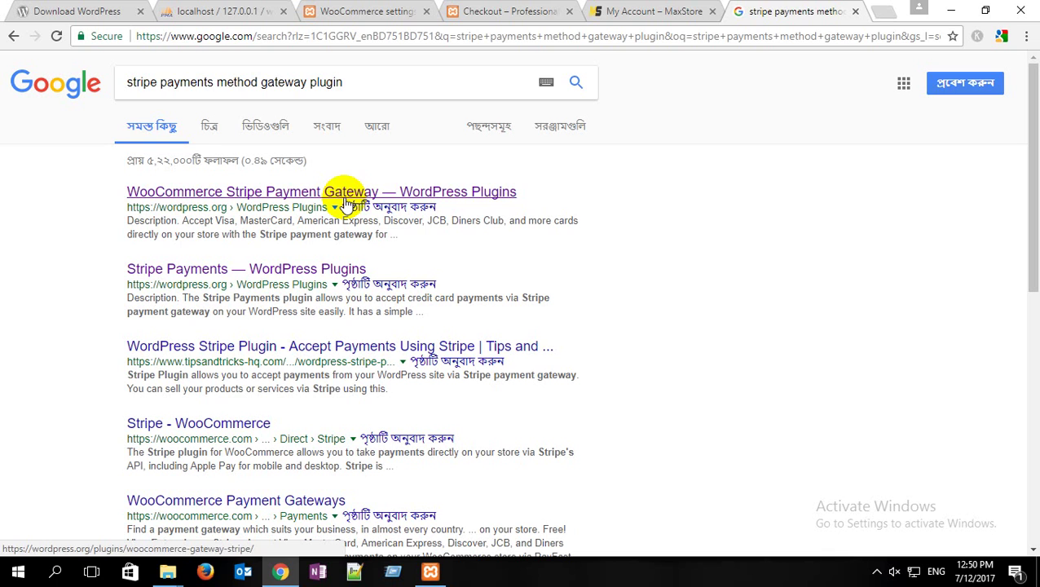
Step: Open the WooCommerce Stripe Payment Gateway plugin page and check its author
click(299, 199)
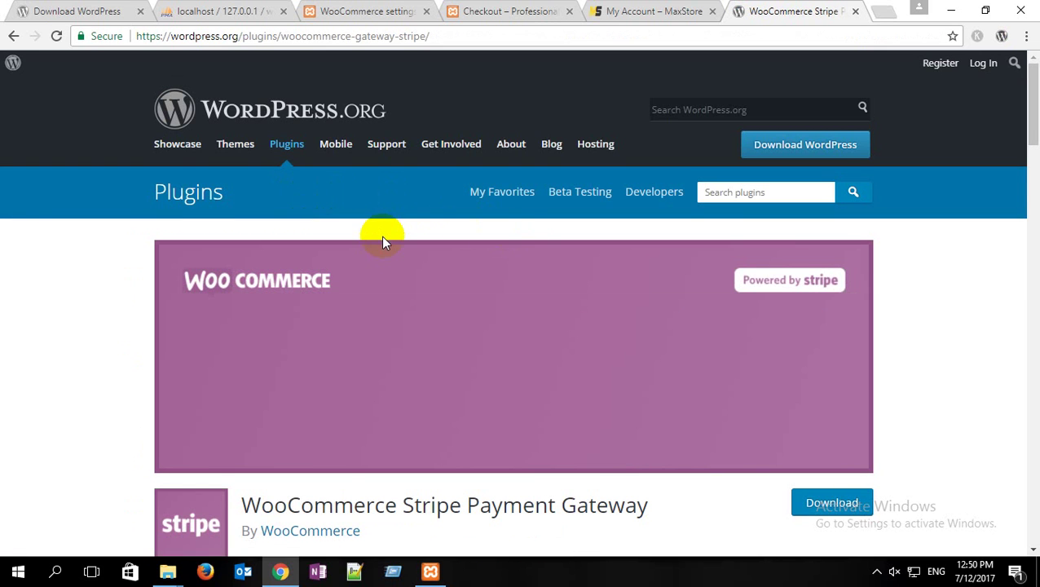
scroll(383, 239, down, 2)
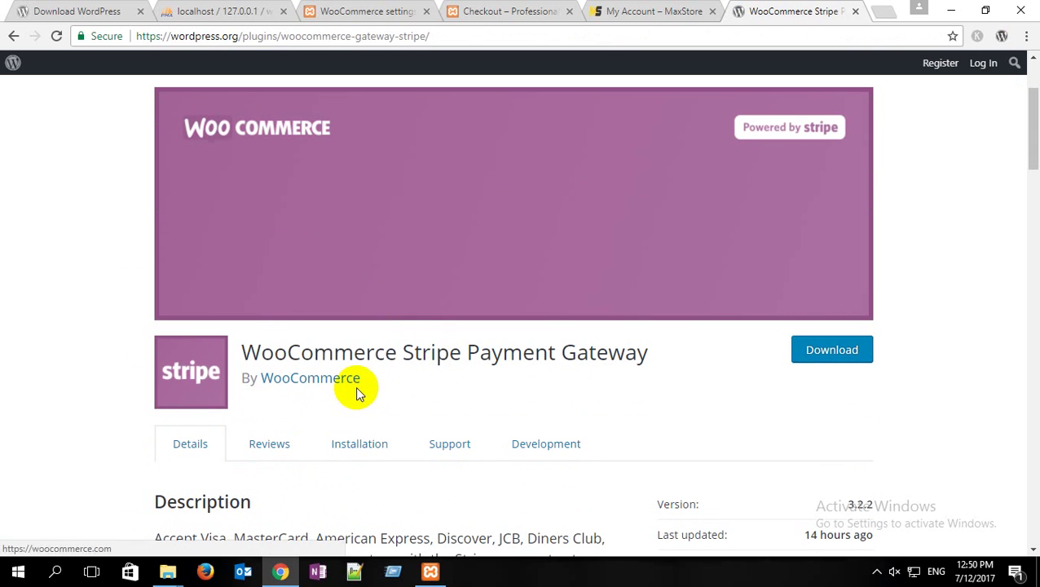
drag(372, 383, 260, 376)
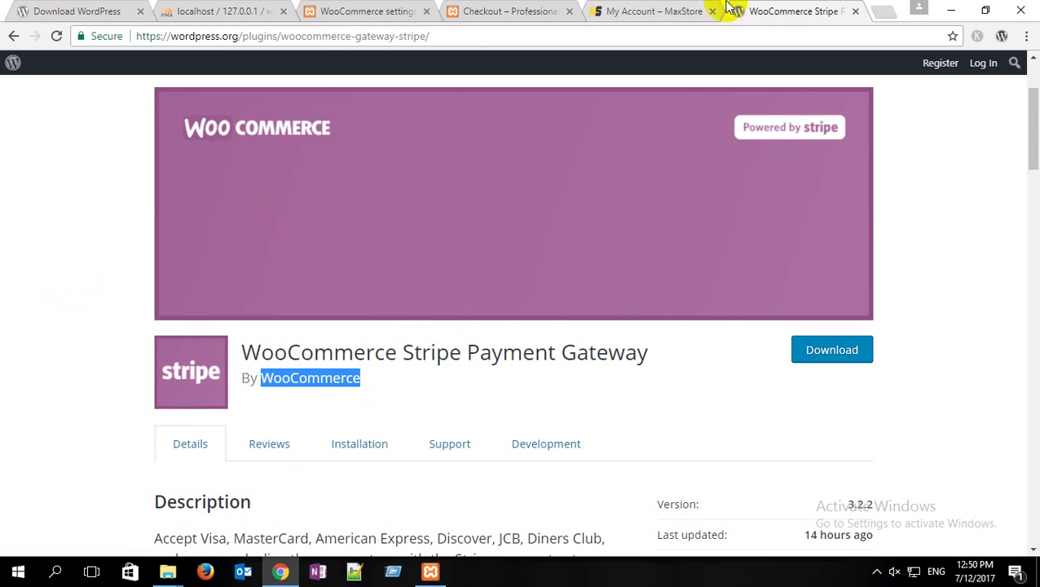
click(13, 36)
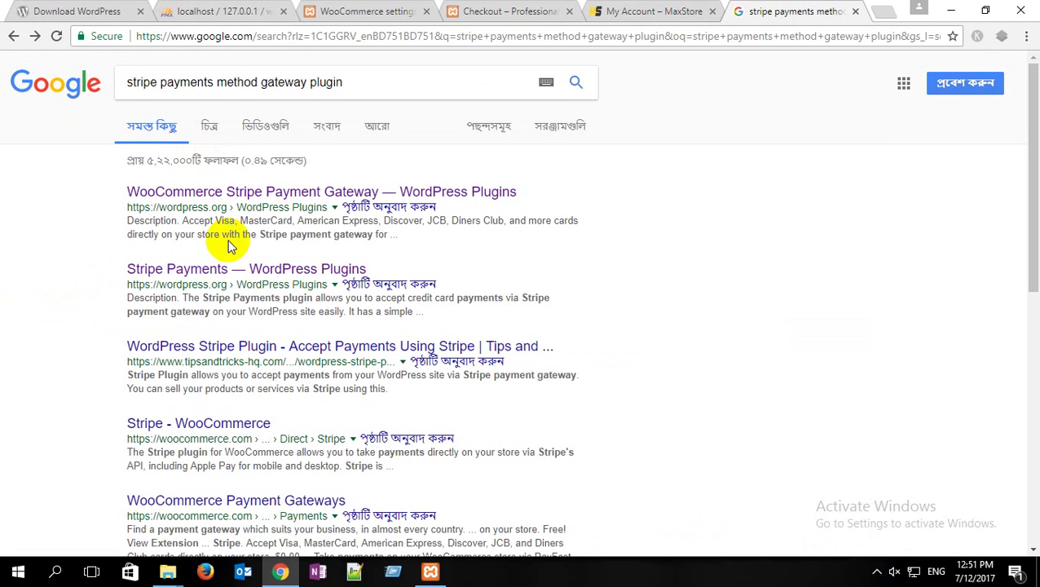
Step: Open Stripe Payments in a background tab, check its authors, and close it
middle_click(192, 275)
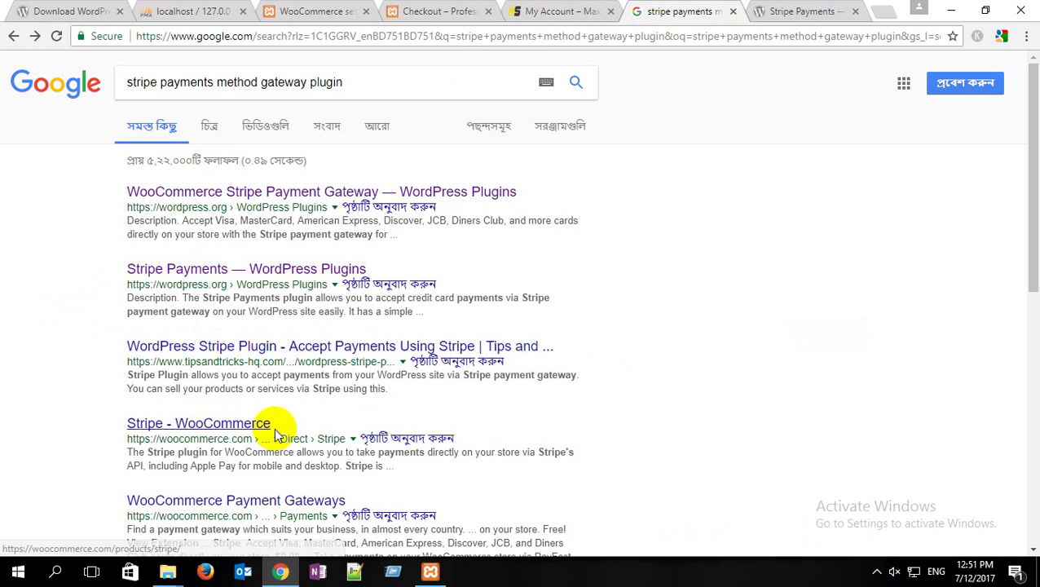
click(803, 10)
scroll(285, 400, down, 3)
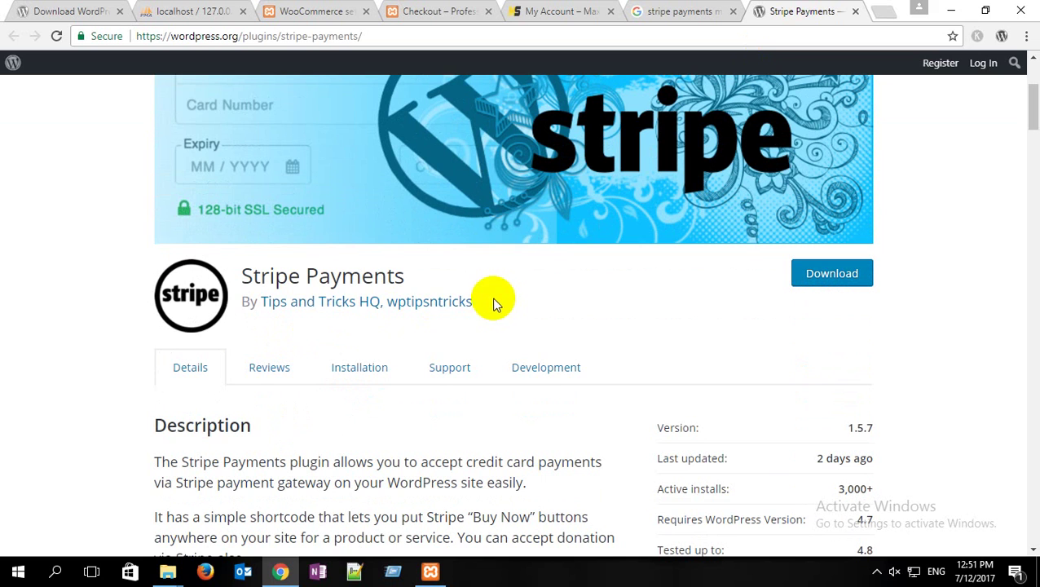
drag(474, 303, 279, 310)
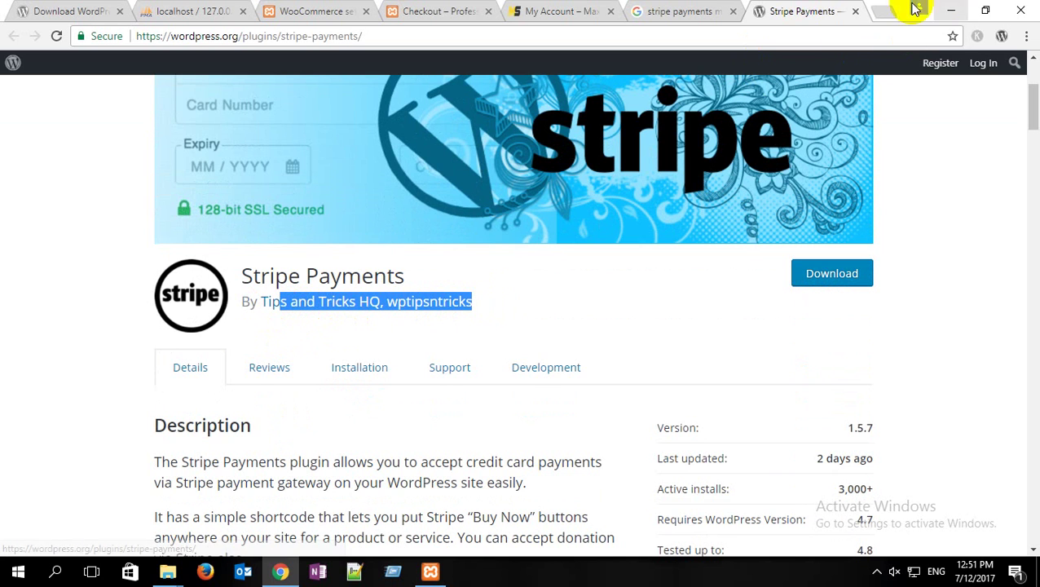
click(855, 11)
Step: Download the WooCommerce Stripe Payment Gateway zip and close the plugin page
click(227, 192)
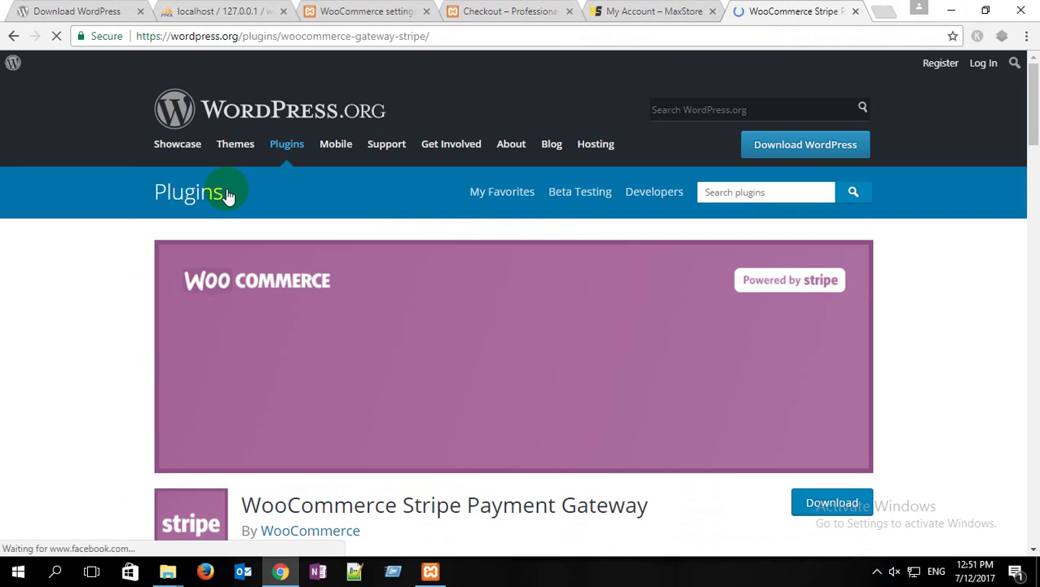
click(833, 504)
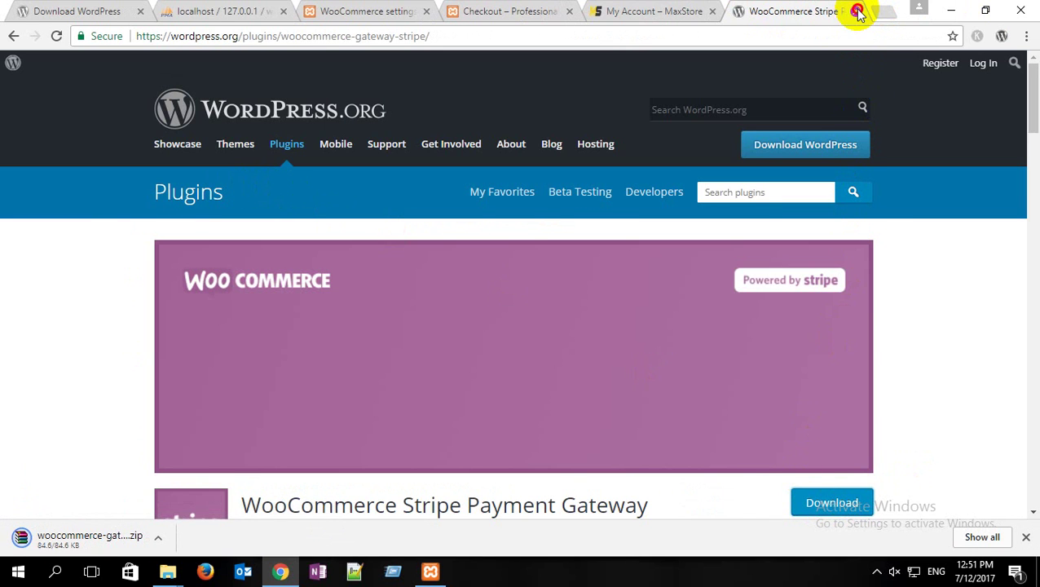
click(857, 11)
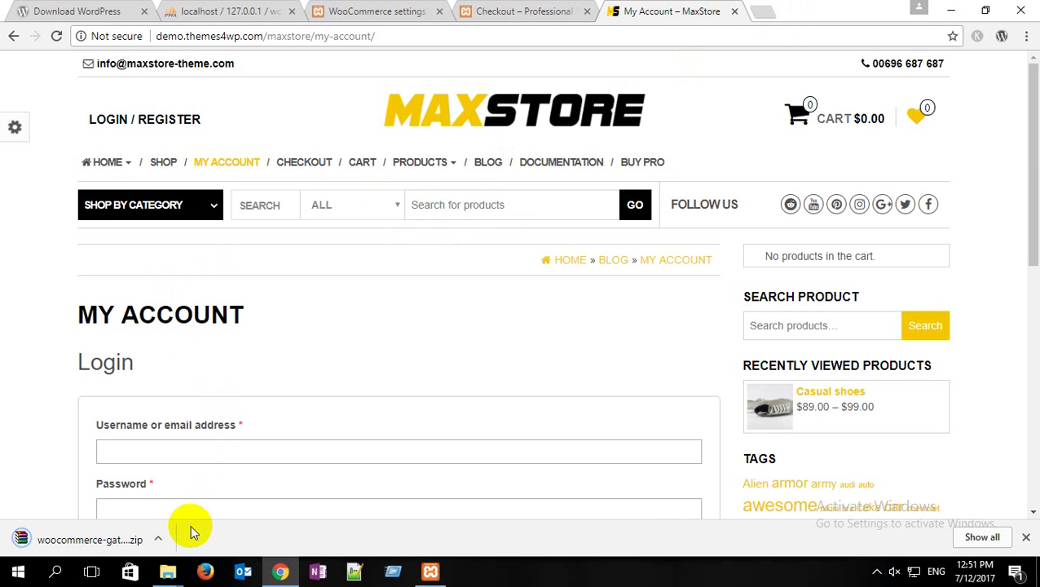
Step: Go to Plugins > Add New and bring up the Upload Plugin panel
click(1026, 537)
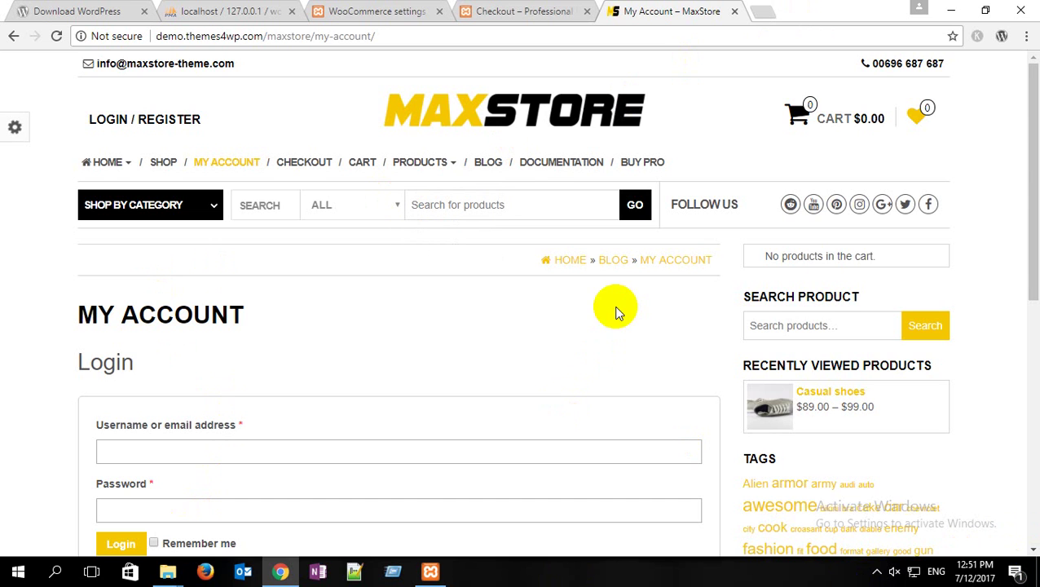
click(416, 13)
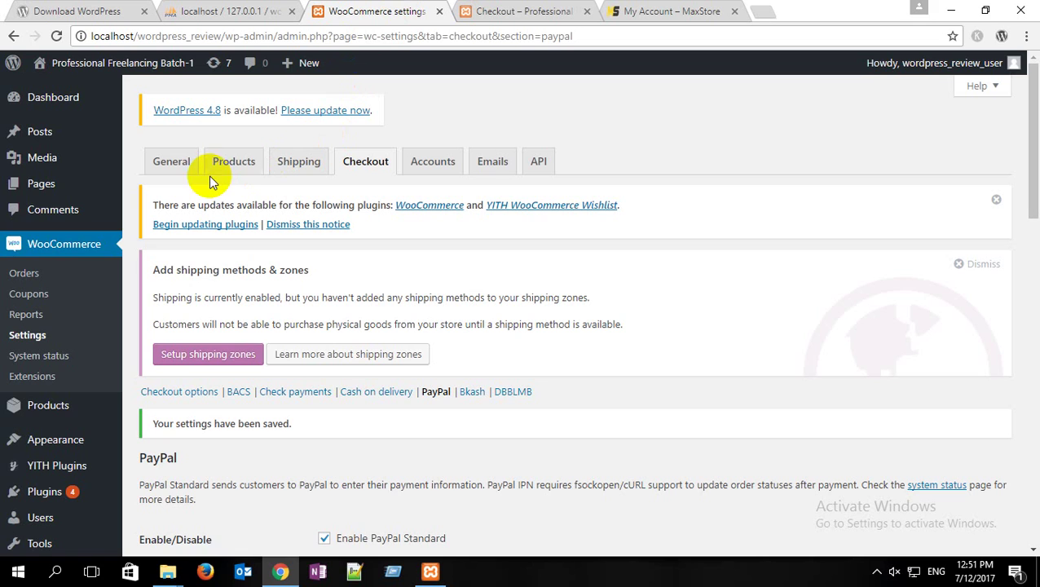
mouse_move(73, 494)
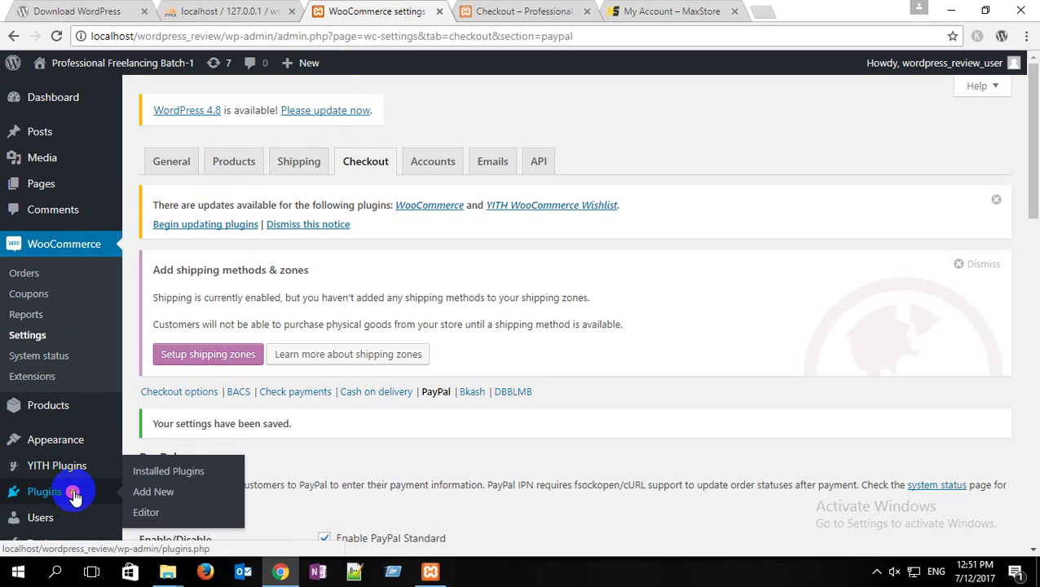
click(168, 498)
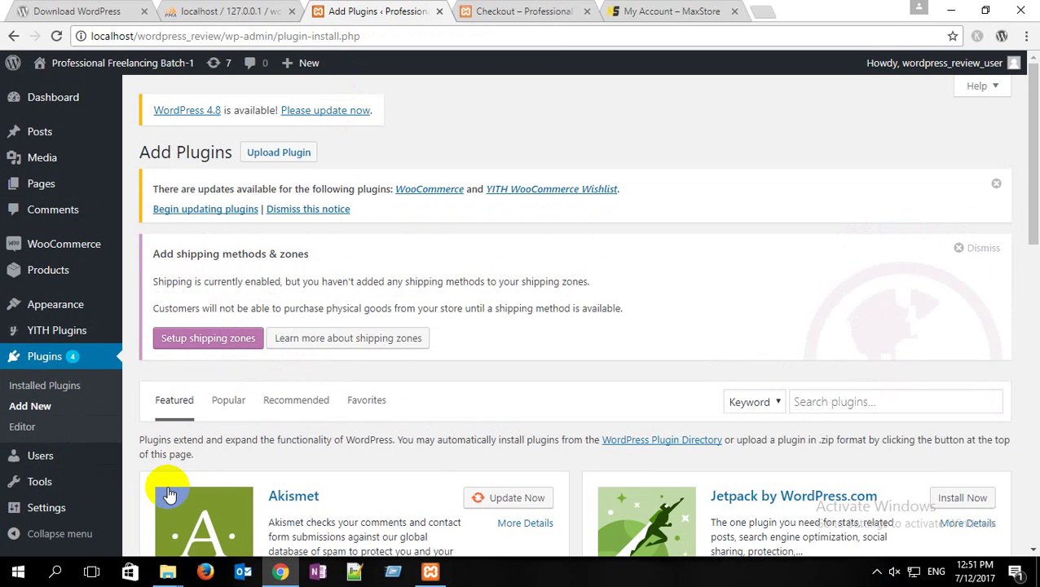
click(300, 155)
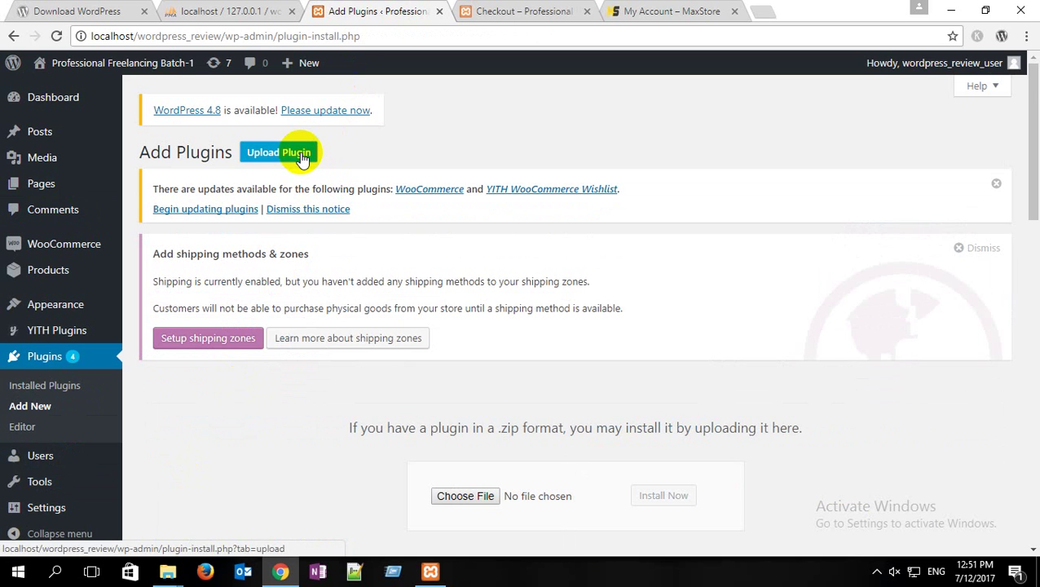
click(300, 155)
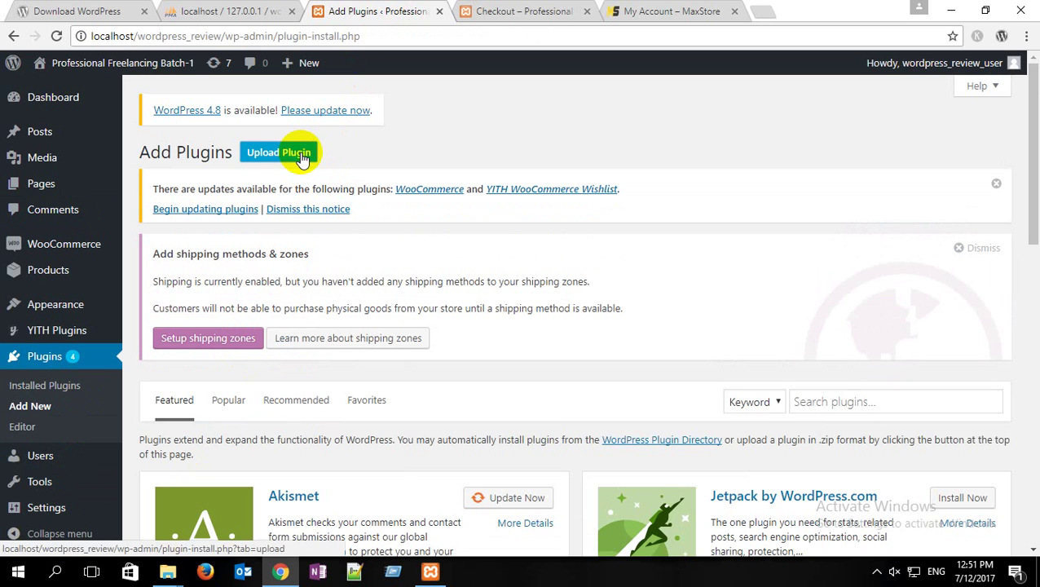
click(275, 153)
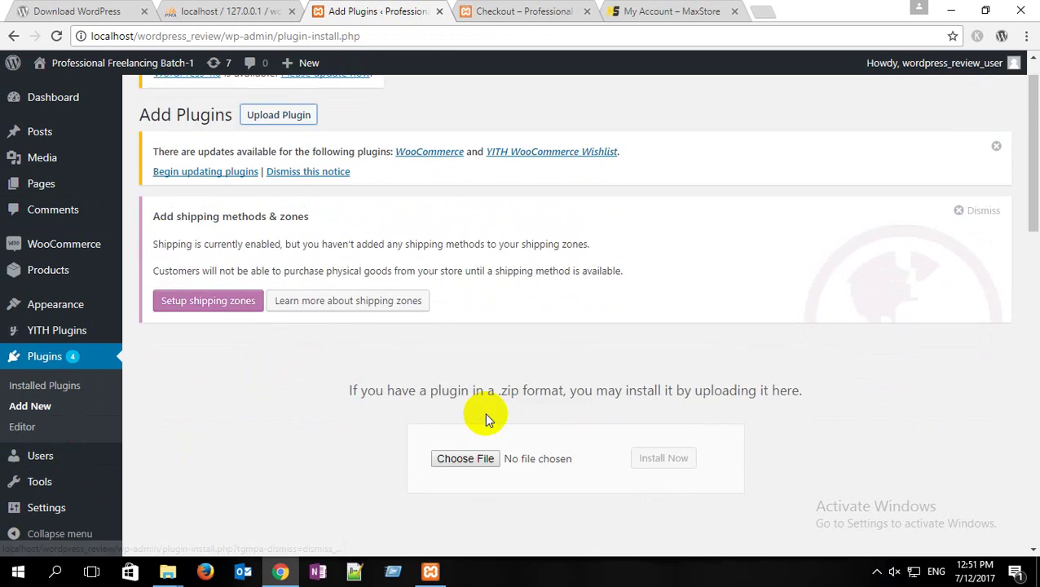
scroll(471, 412, down, 3)
Step: Upload woocommerce-gateway-stripe-3.2.2.zip from Downloads, install it, and activate the plugin
click(465, 267)
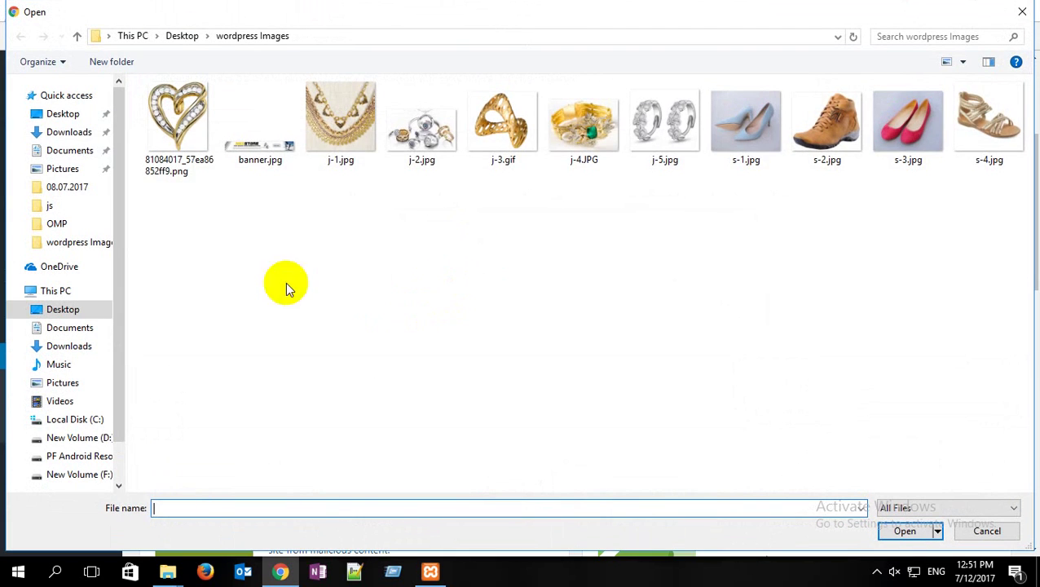
click(67, 131)
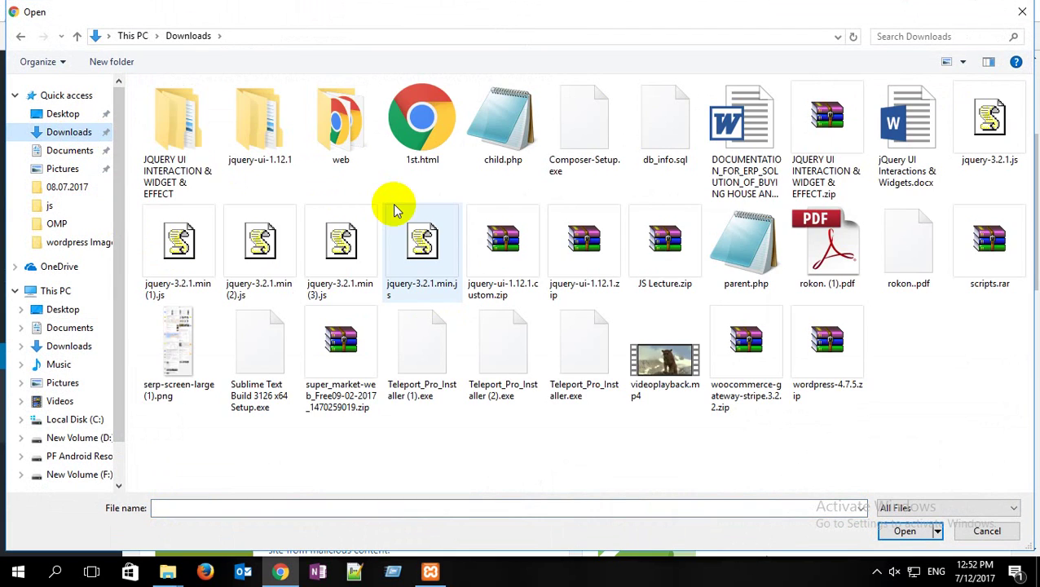
click(744, 346)
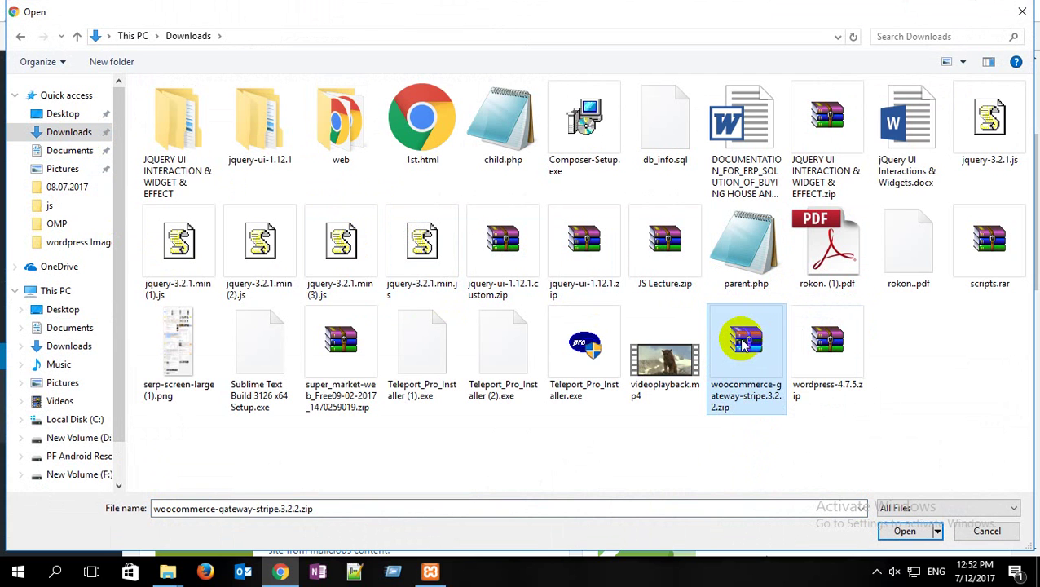
double_click(743, 346)
click(673, 267)
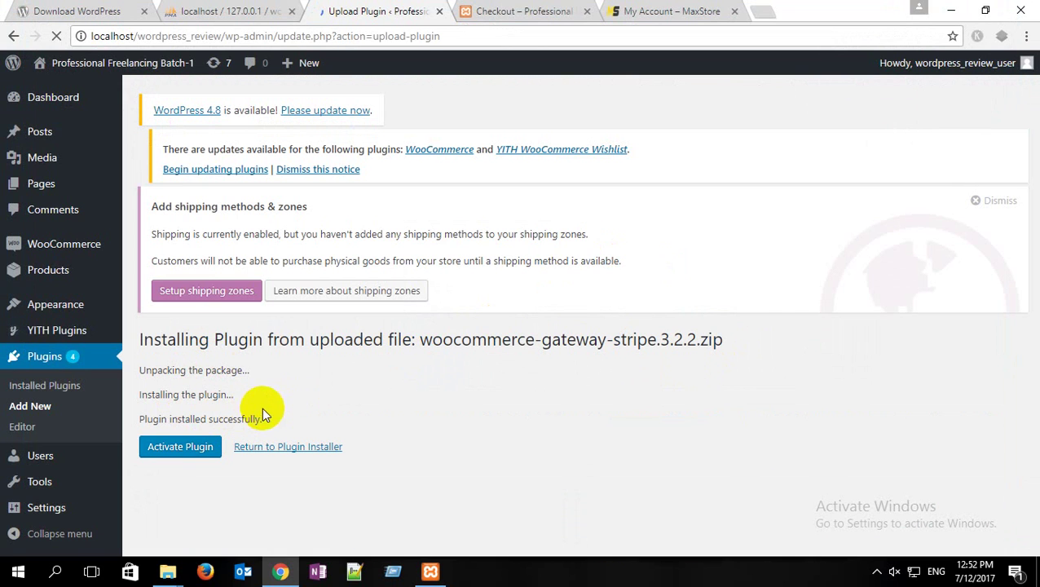
drag(278, 421, 139, 417)
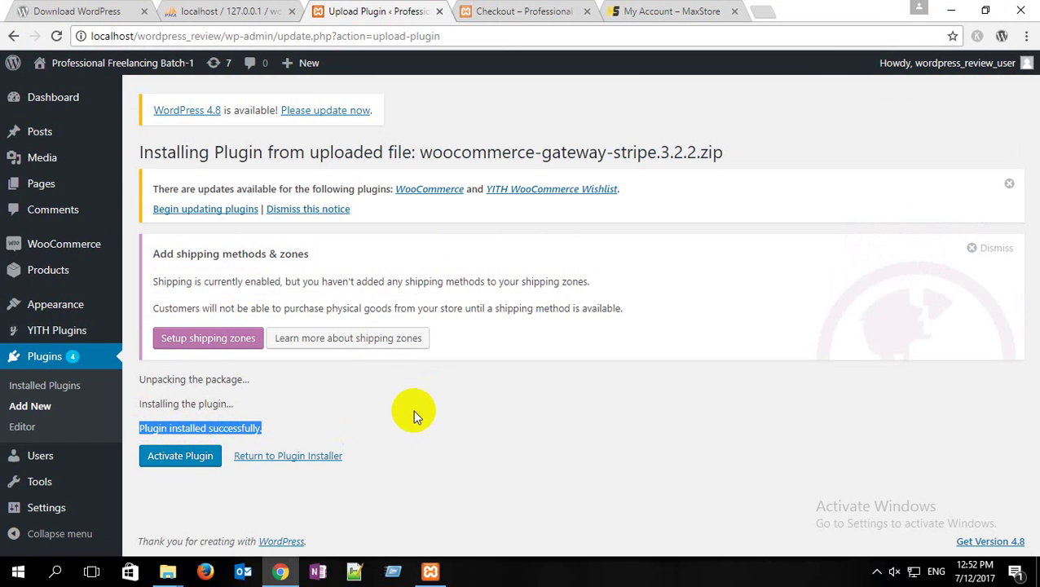
click(181, 458)
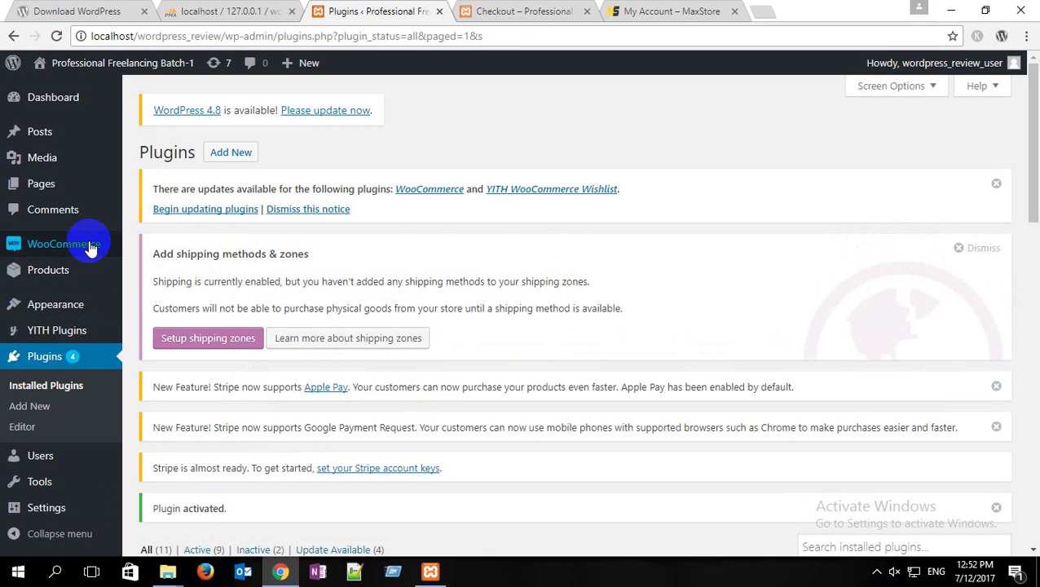
Step: In WooCommerce Settings > Checkout, open the Stripe settings and tick Enable Stripe
mouse_move(102, 243)
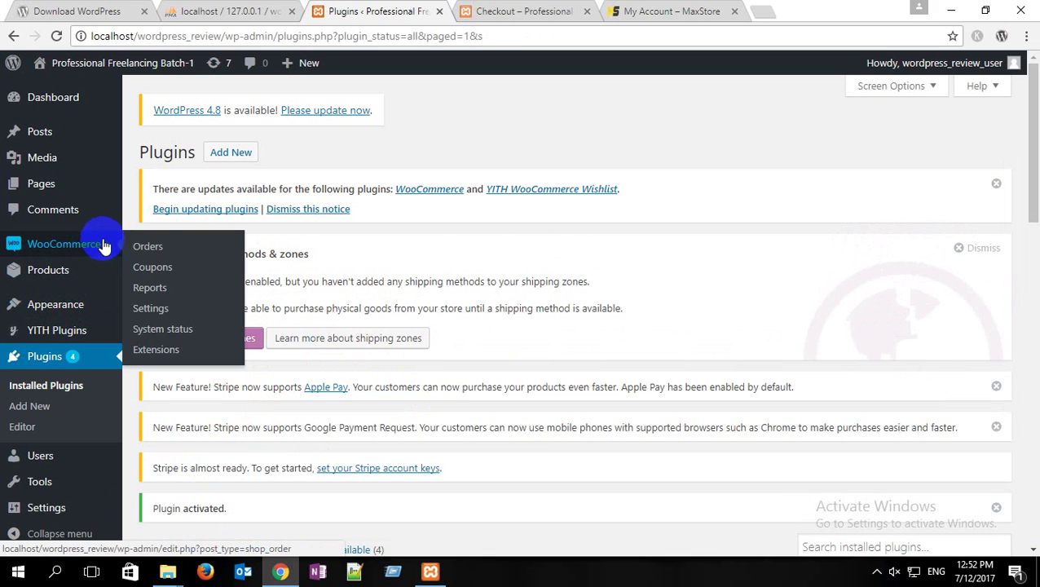
click(152, 309)
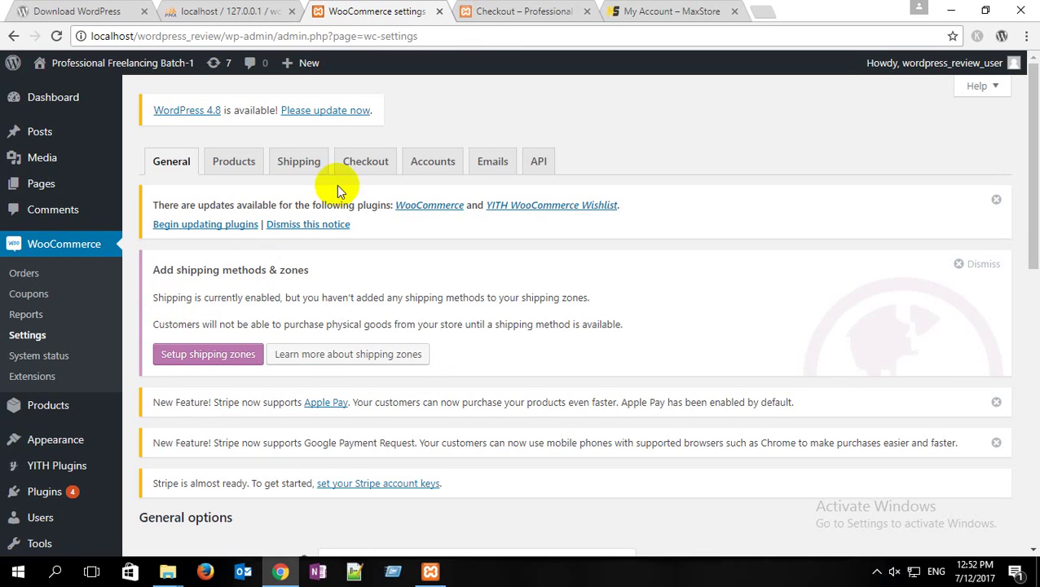
click(364, 163)
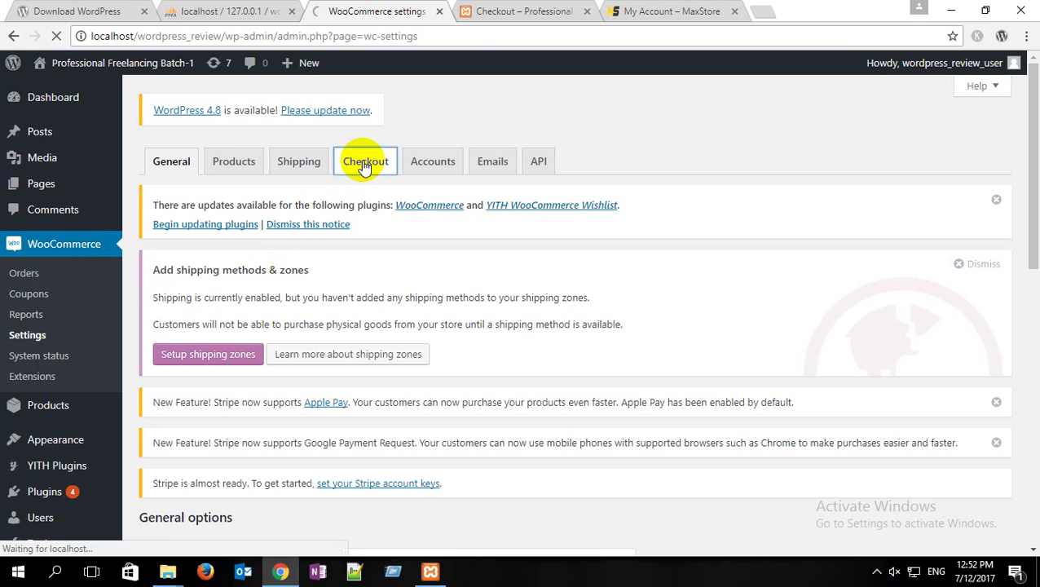
scroll(422, 335, down, 4)
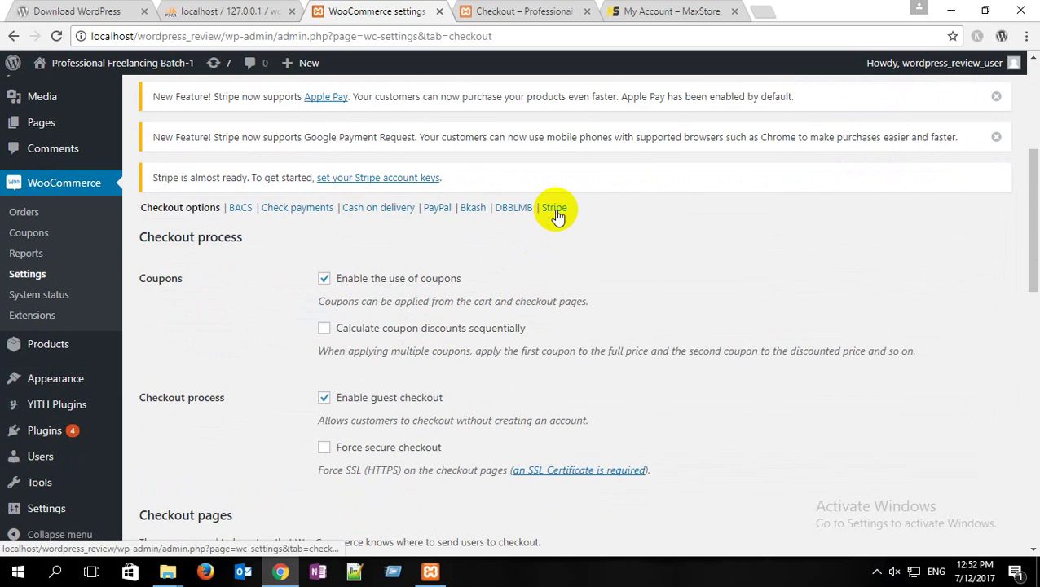
click(555, 210)
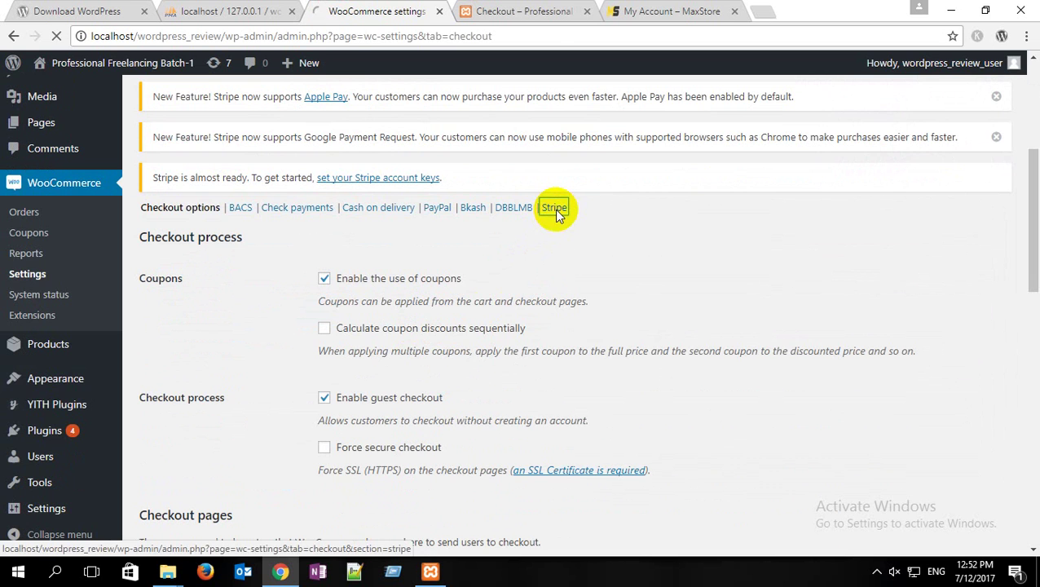
scroll(425, 427, down, 4)
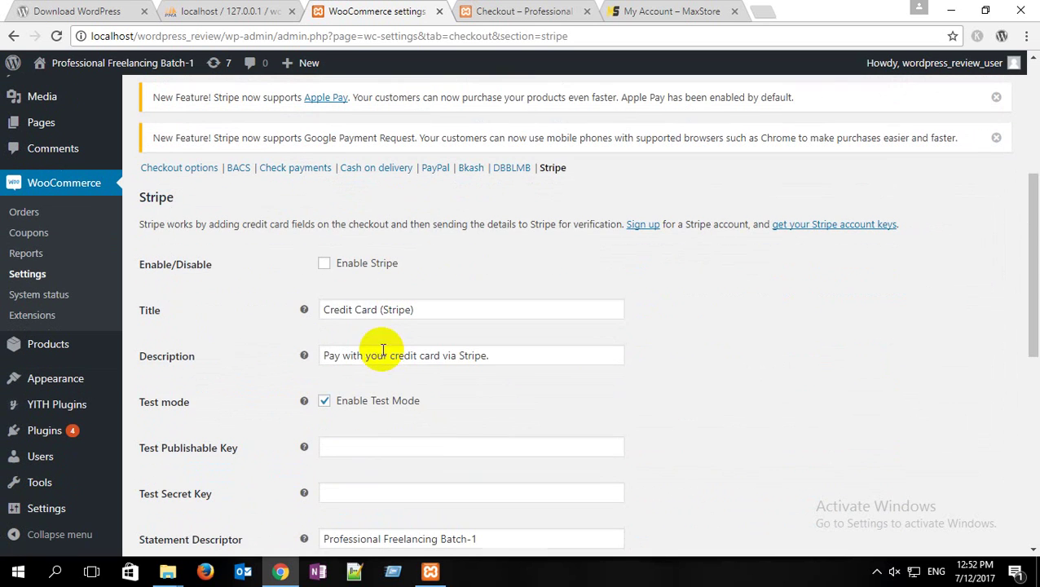
click(325, 269)
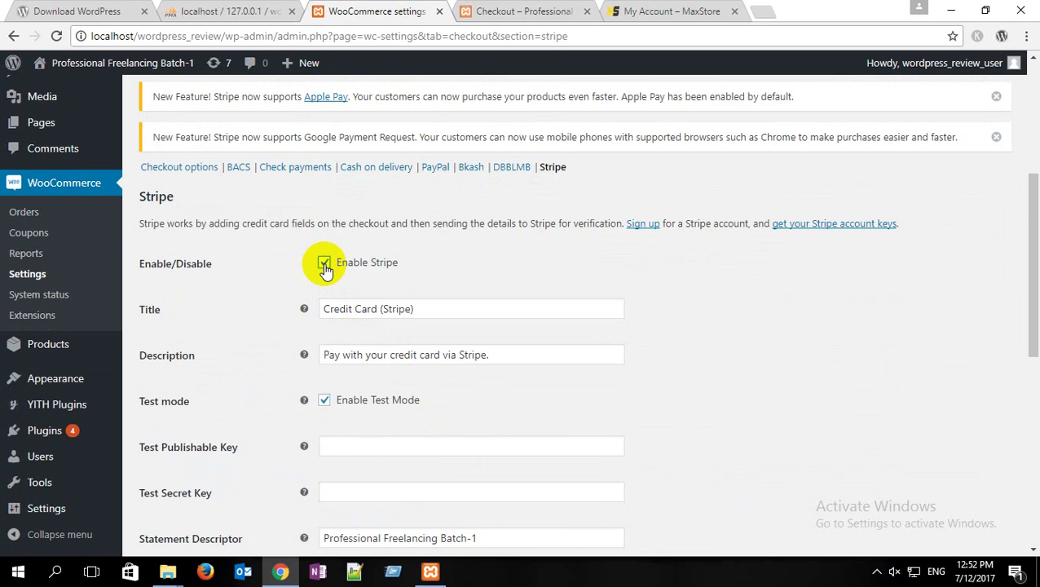
Step: Click into the still-empty Test Publishable Key and Test Secret Key fields
scroll(325, 270, down, 3)
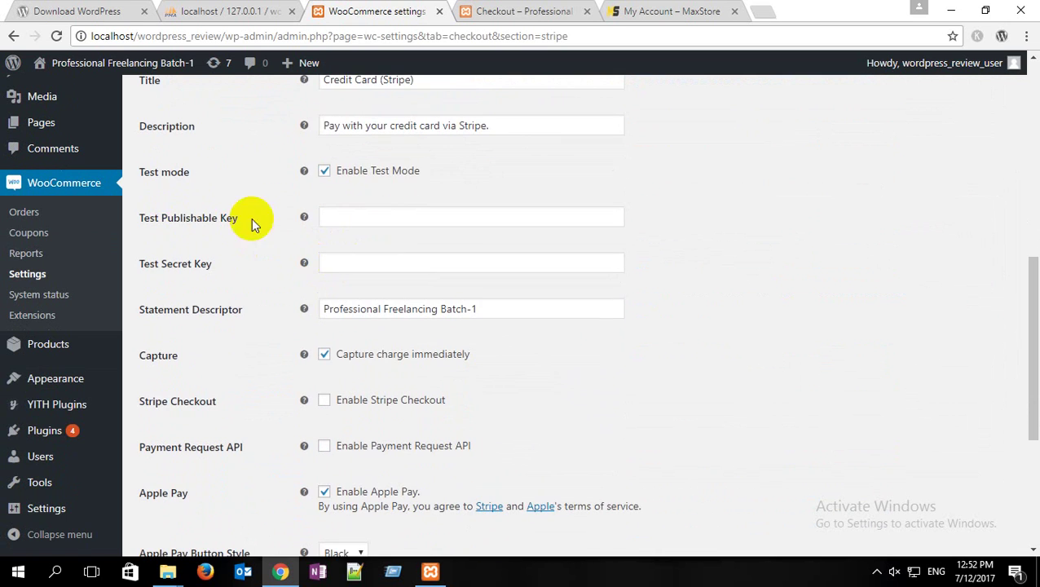
click(348, 216)
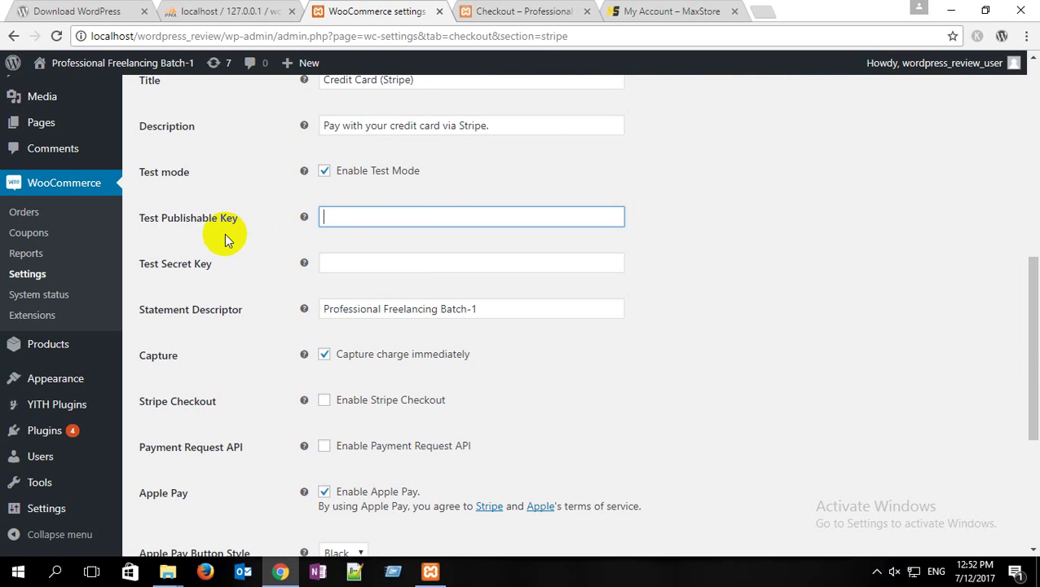
click(334, 263)
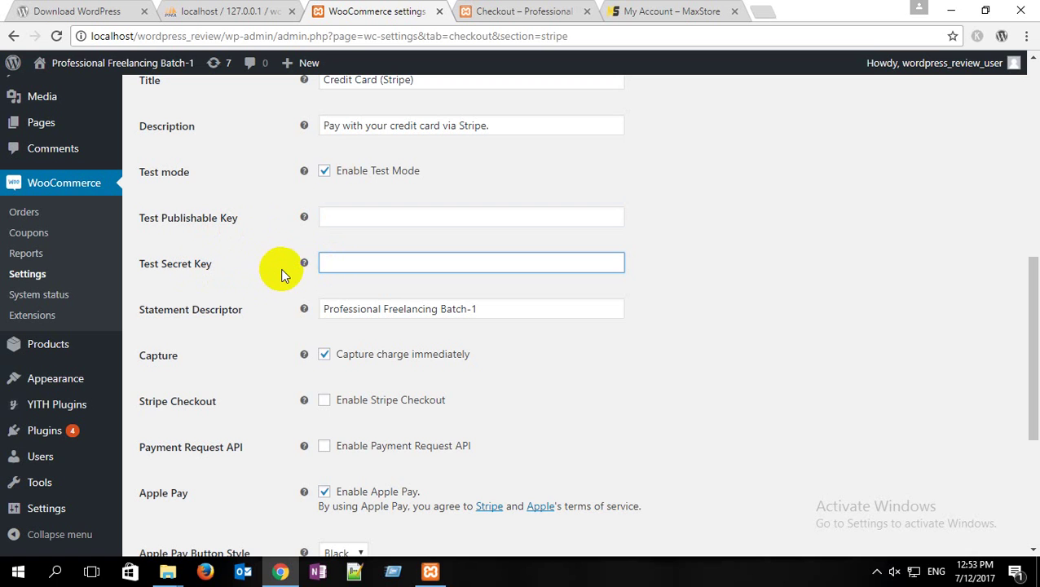
scroll(287, 267, down, 2)
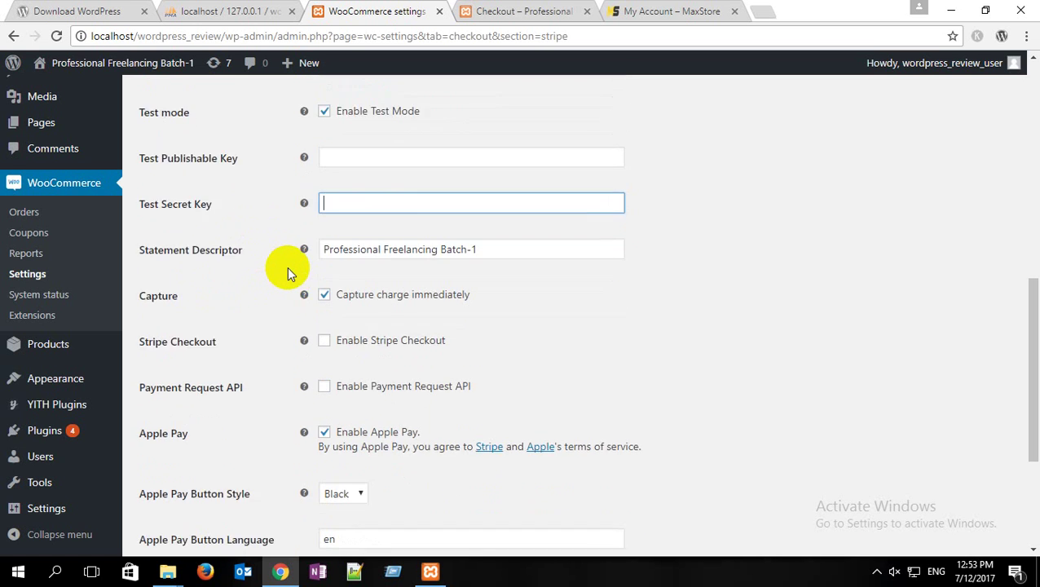
scroll(287, 267, down, 2)
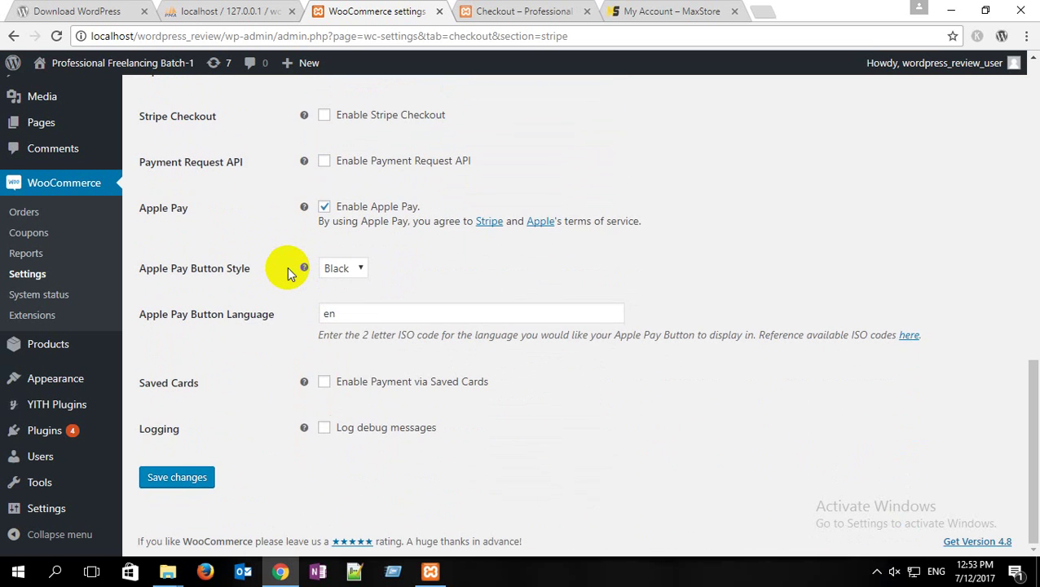
scroll(286, 266, up, 4)
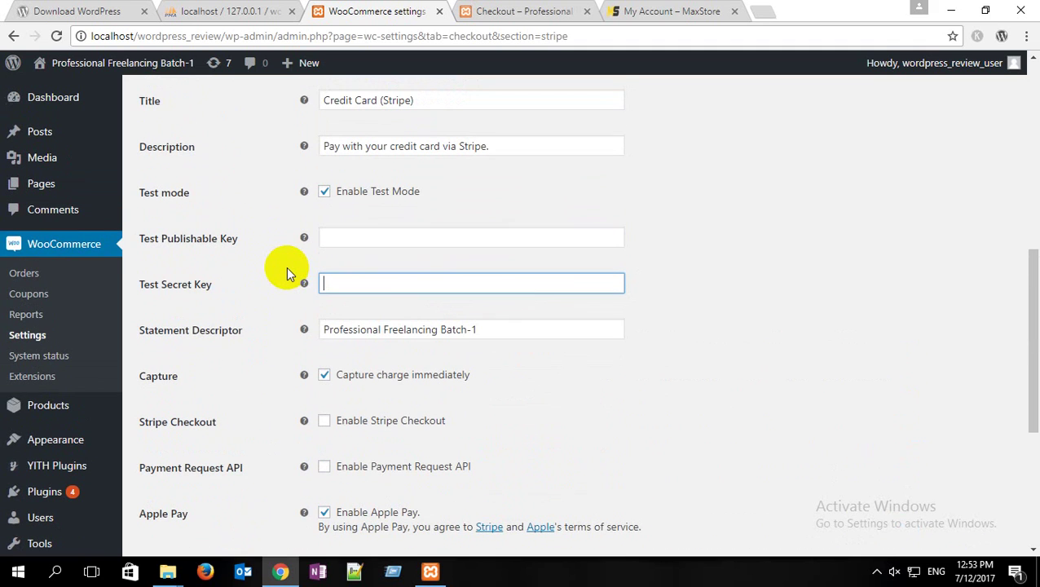
click(760, 12)
Step: Go to stripe.com and open its Create Account sign-up form
text(strin)
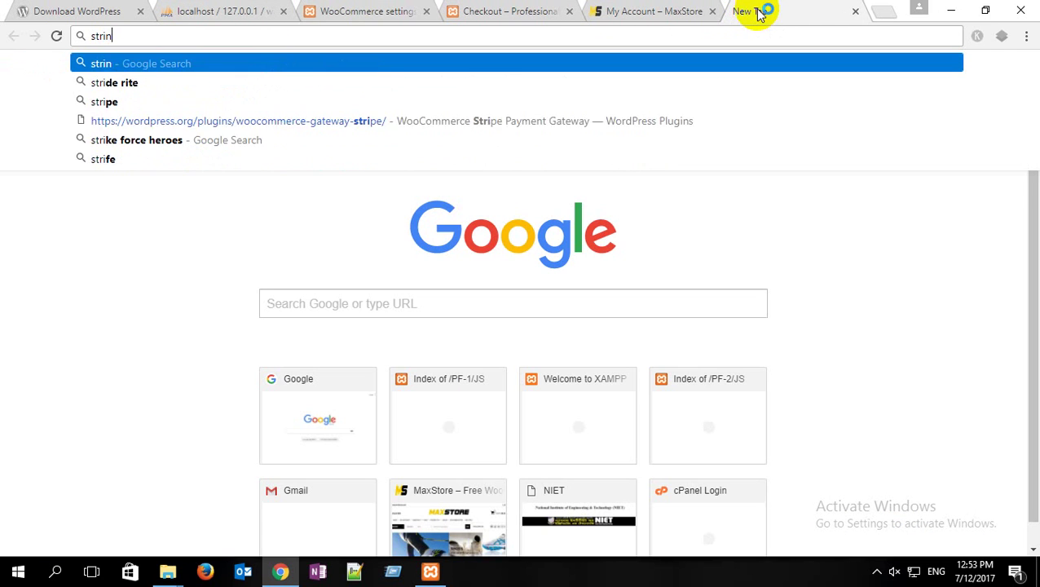
key(BackSpace)
text(o)
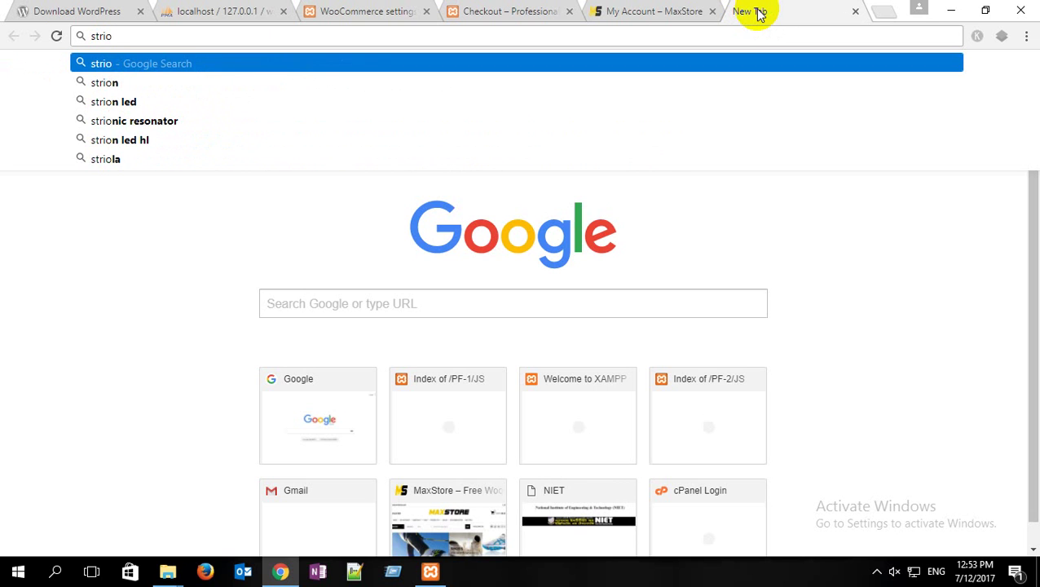
key(BackSpace)
text(pe)
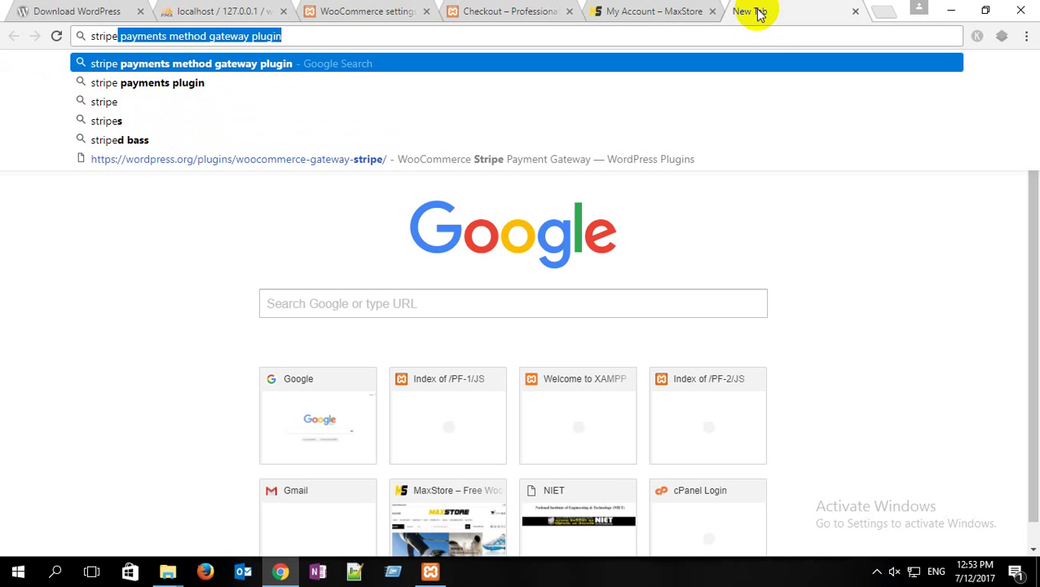
text(.com)
key(Return)
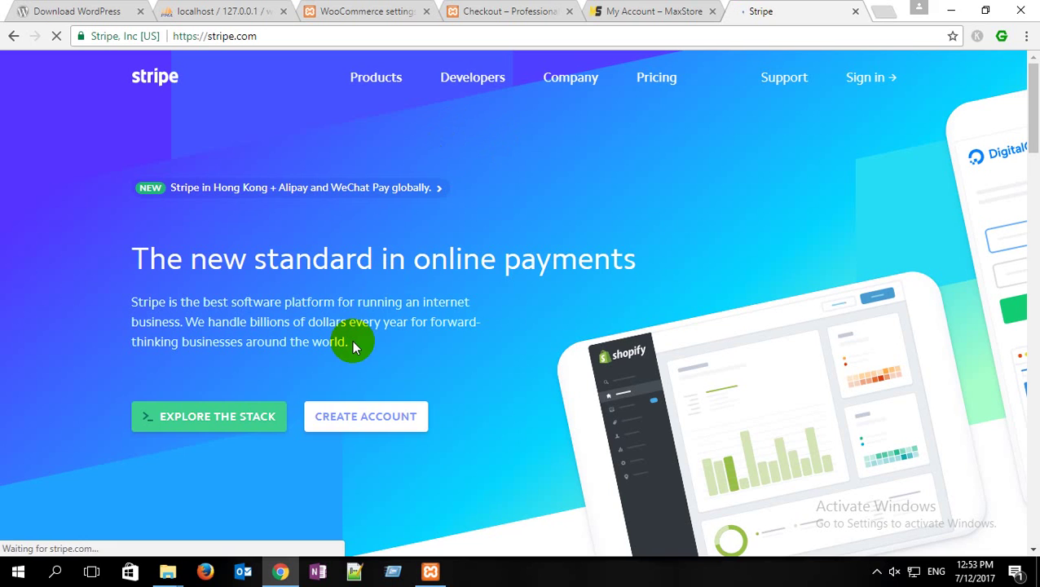
click(396, 430)
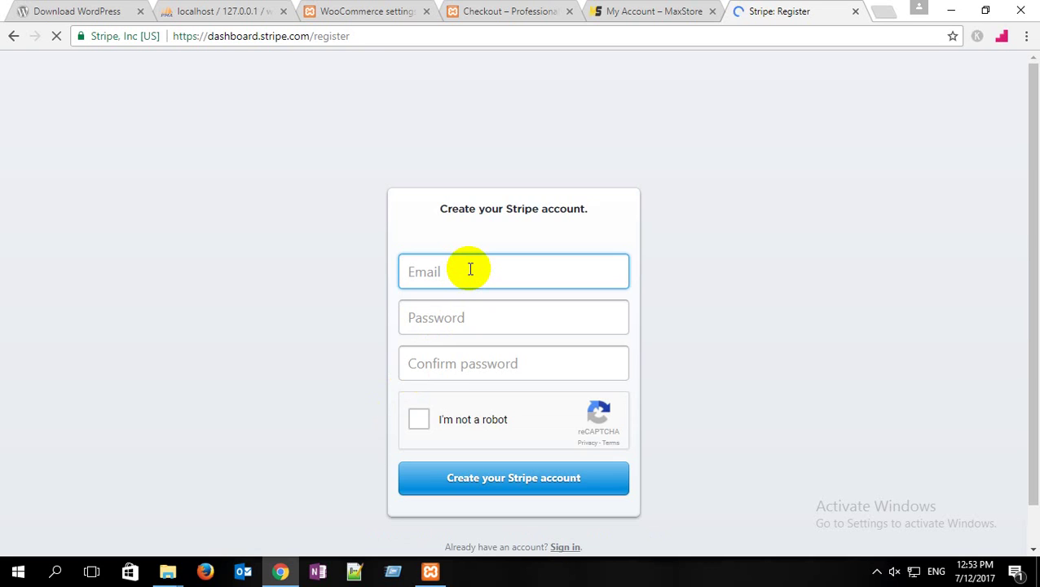
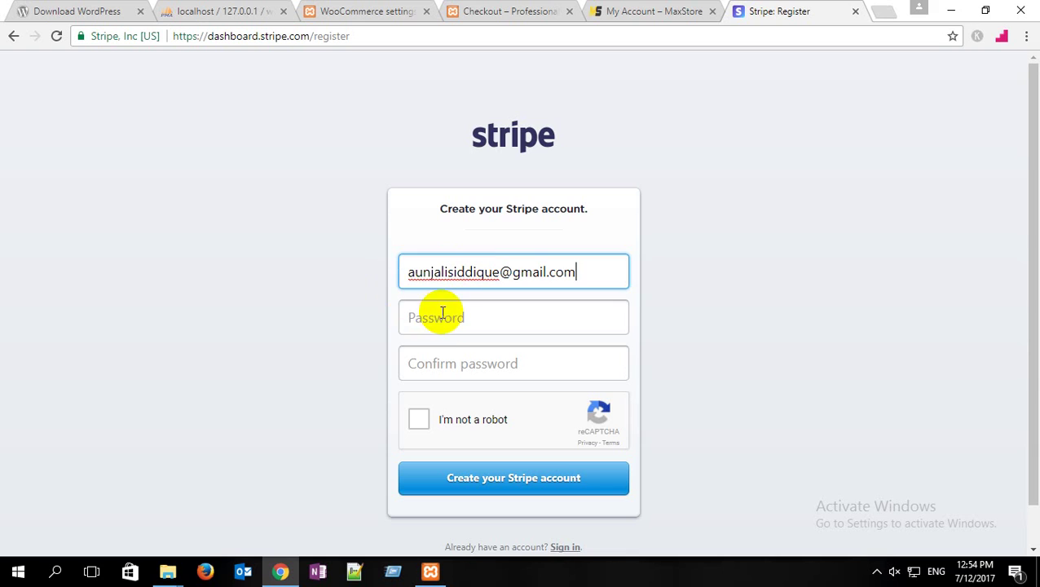
Step: Enter the account e-mail address, a password, and the matching confirmation password
click(445, 320)
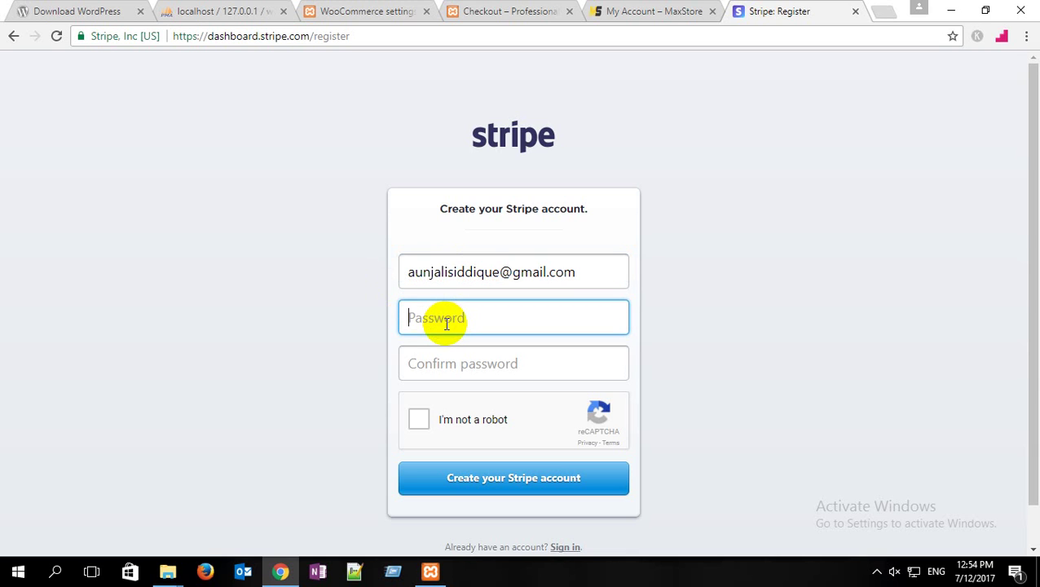
text(•••••••••••)
click(447, 375)
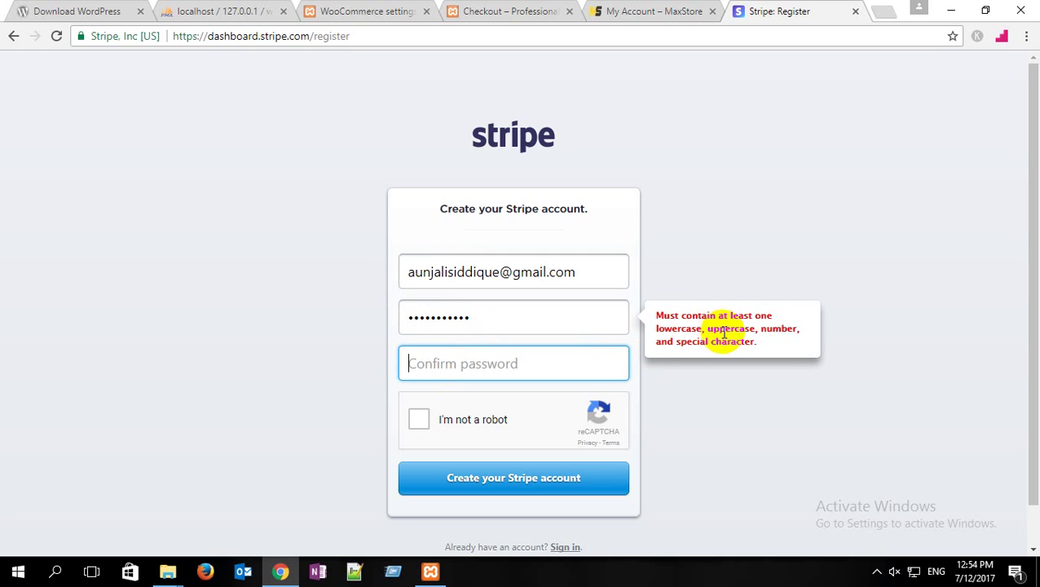
drag(482, 322, 295, 317)
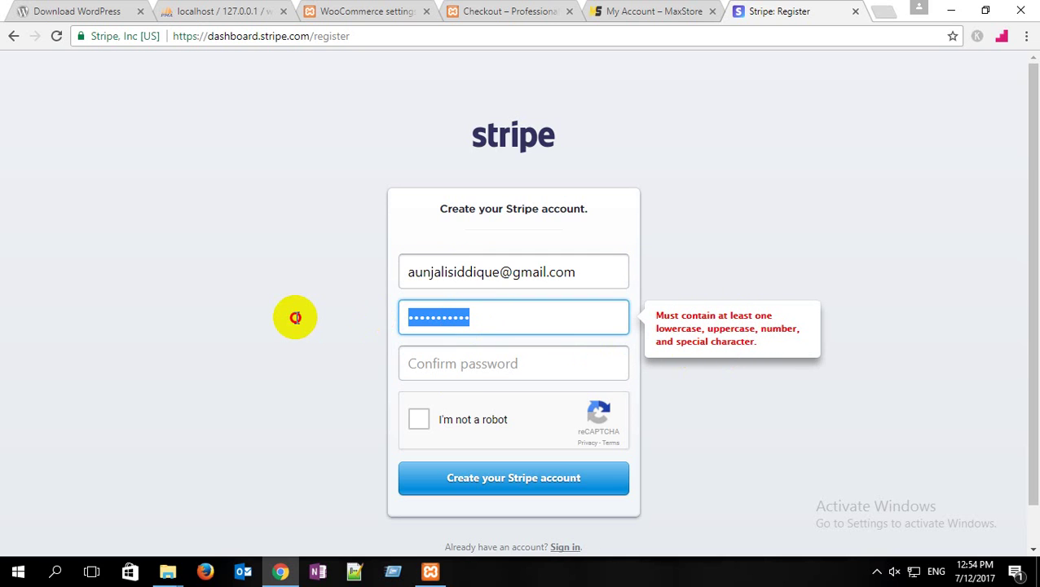
text(****)
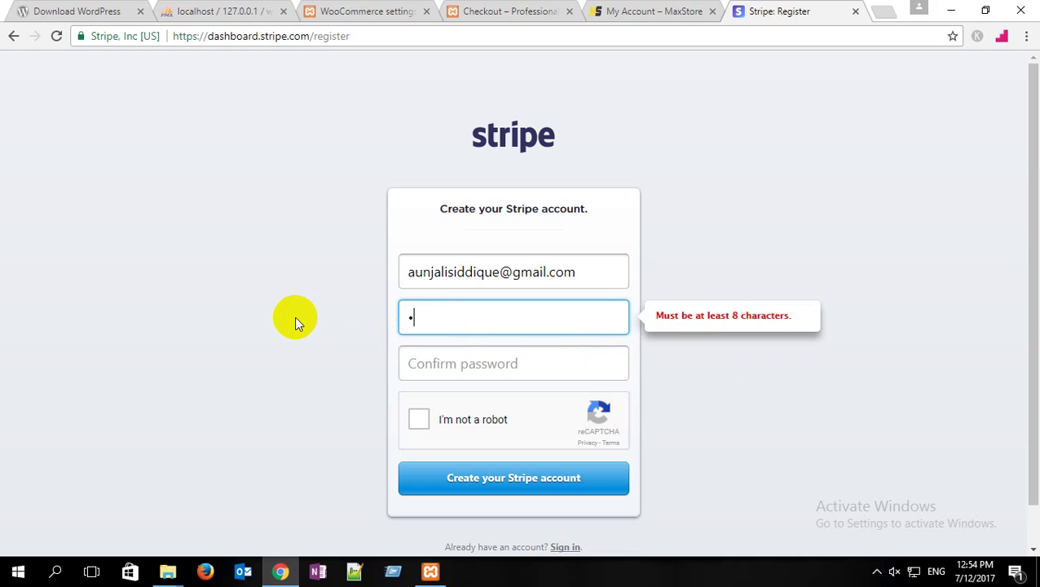
text(*******)
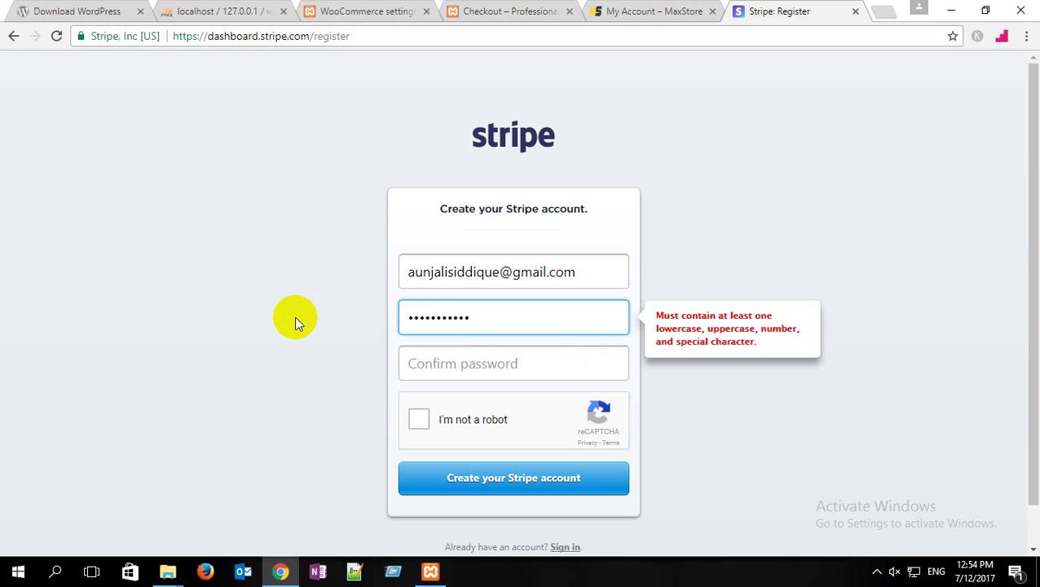
text(****)
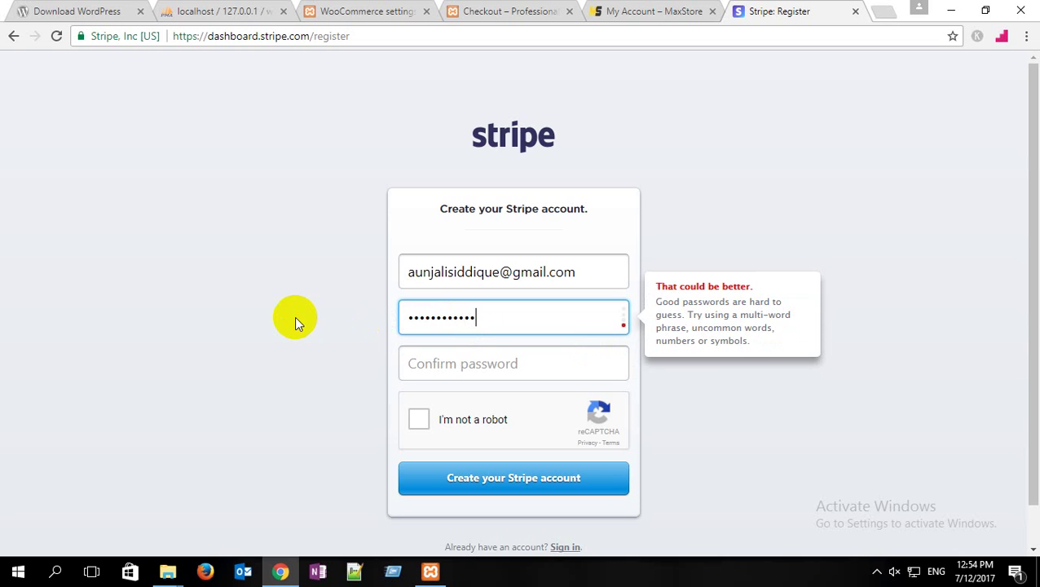
text(*)
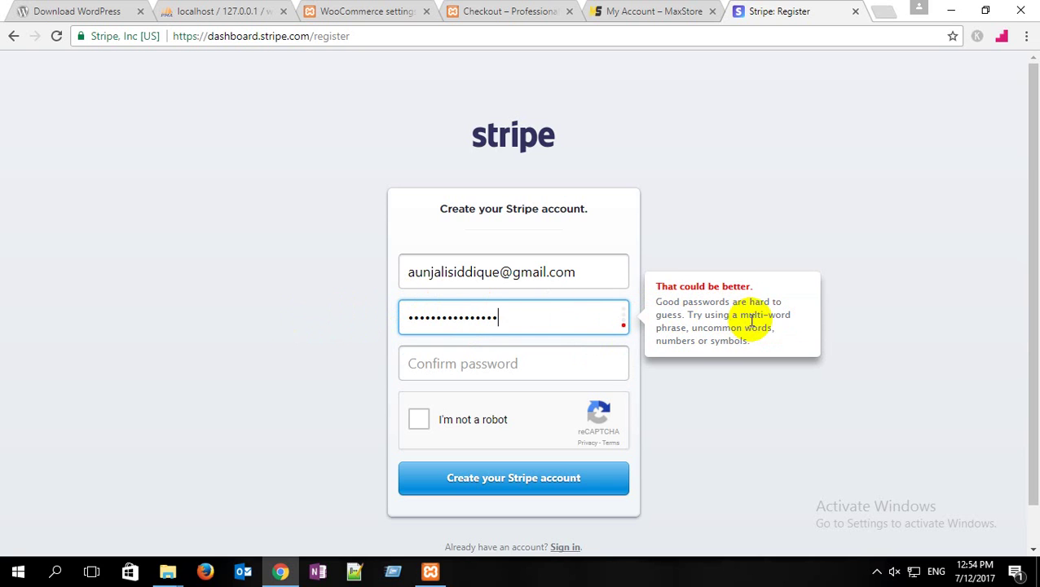
click(487, 357)
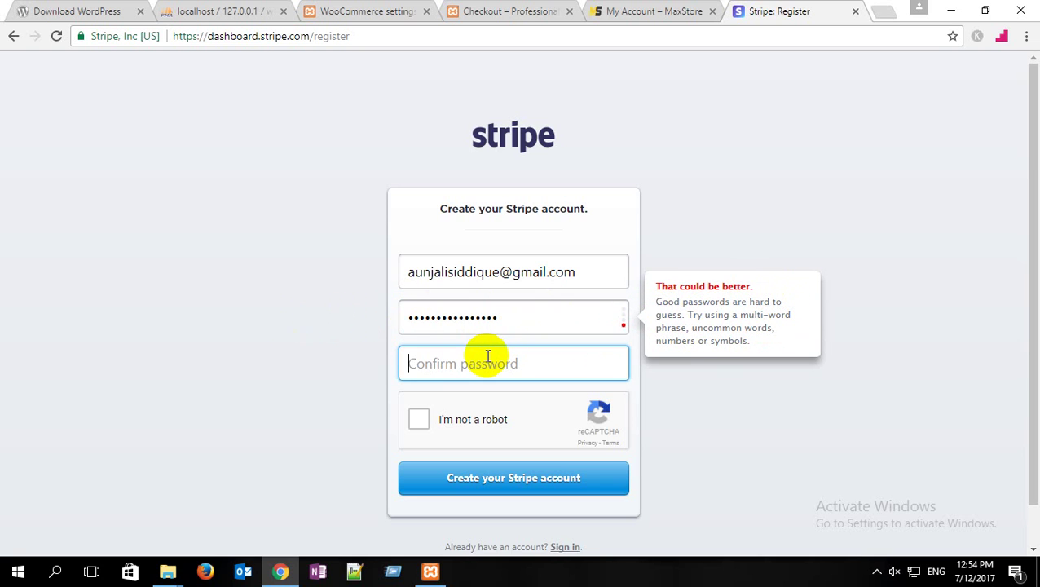
text(***************)
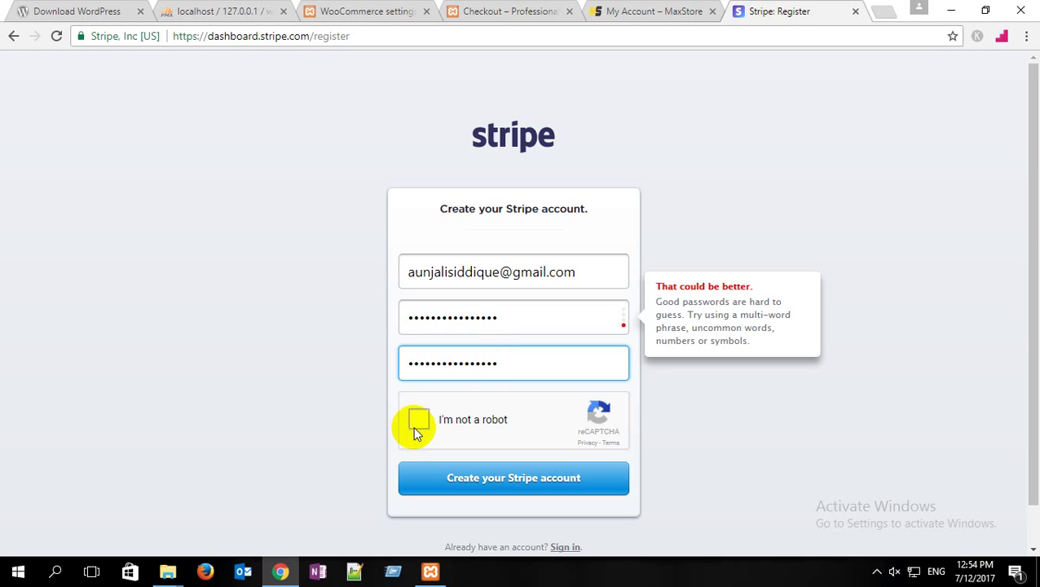
Step: Tick I'm not a robot and solve the street-sign and banana image challenges
click(414, 424)
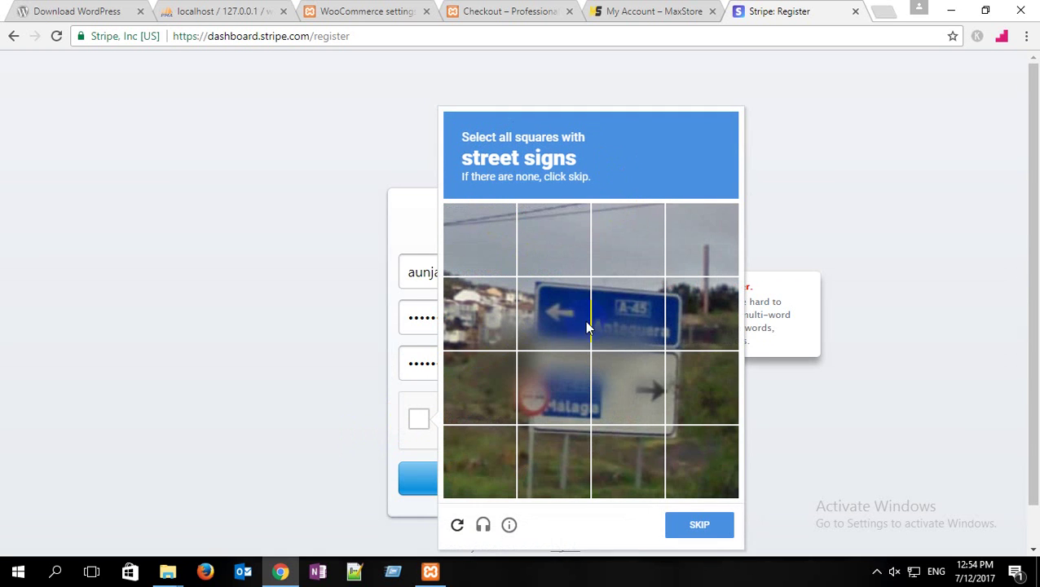
click(564, 310)
click(615, 330)
click(562, 383)
click(611, 392)
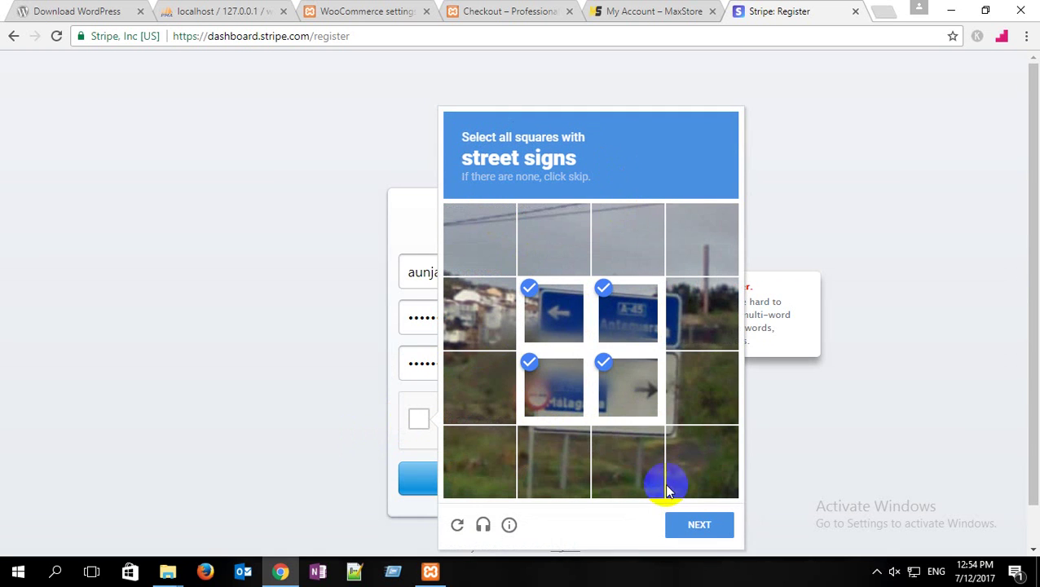
click(699, 523)
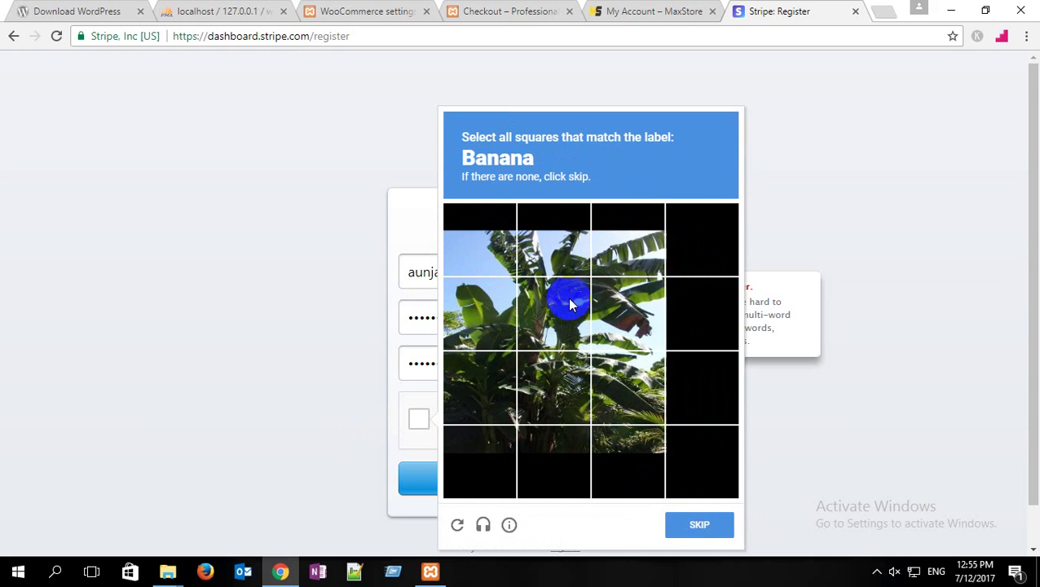
click(498, 314)
click(543, 310)
click(621, 309)
click(619, 245)
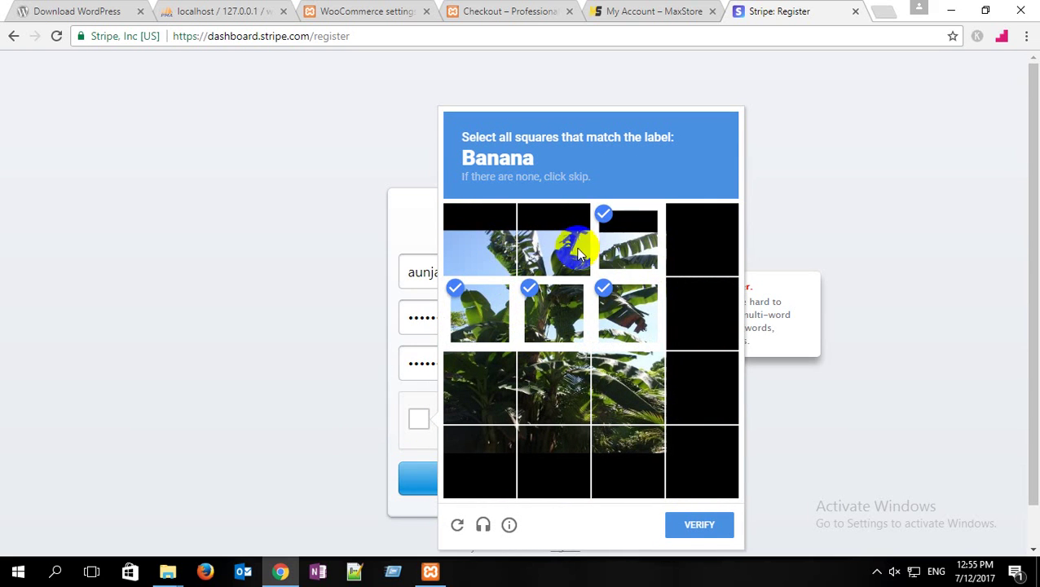
click(577, 254)
click(471, 258)
click(694, 525)
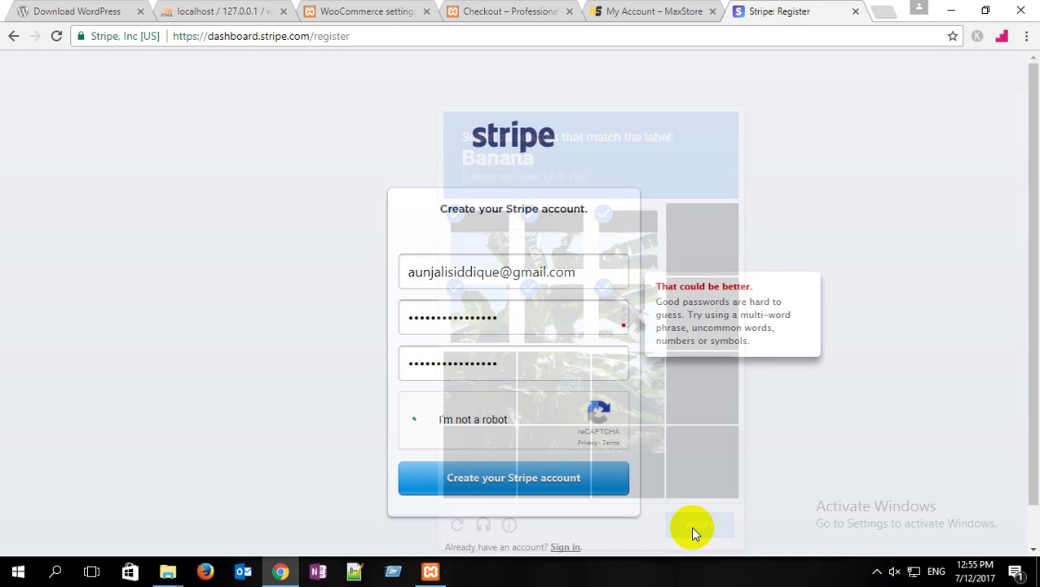
Step: Create the Stripe account, decline saving the password, and select the test publishable key under API
click(524, 485)
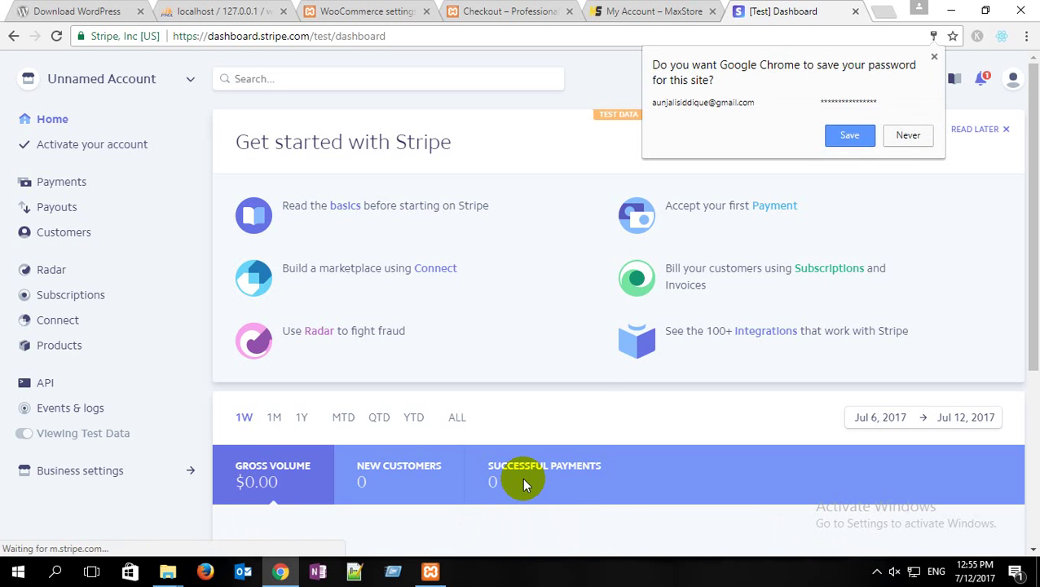
click(908, 135)
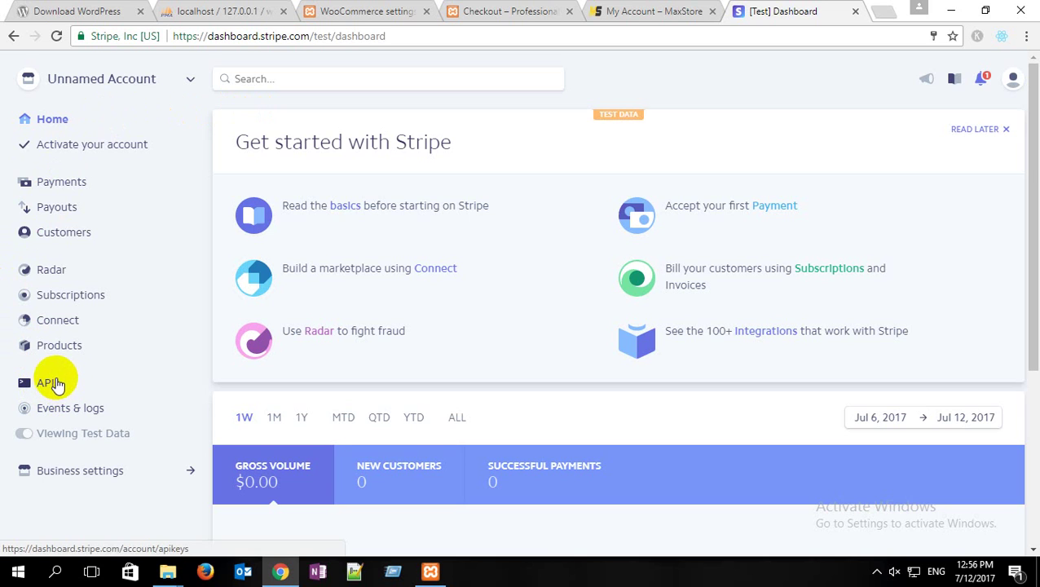
click(48, 385)
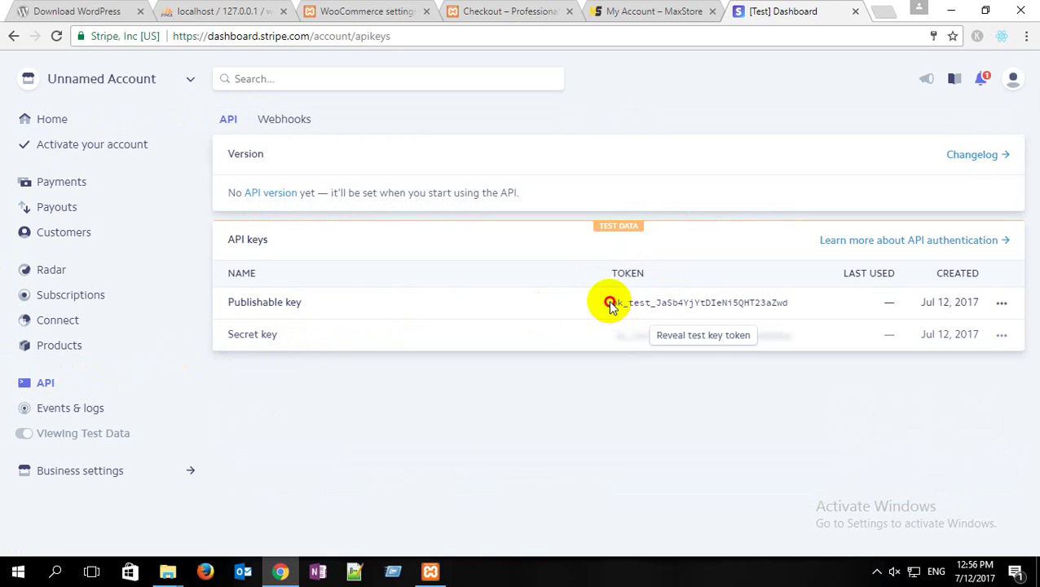
drag(611, 302, 798, 311)
key(ctrl+c)
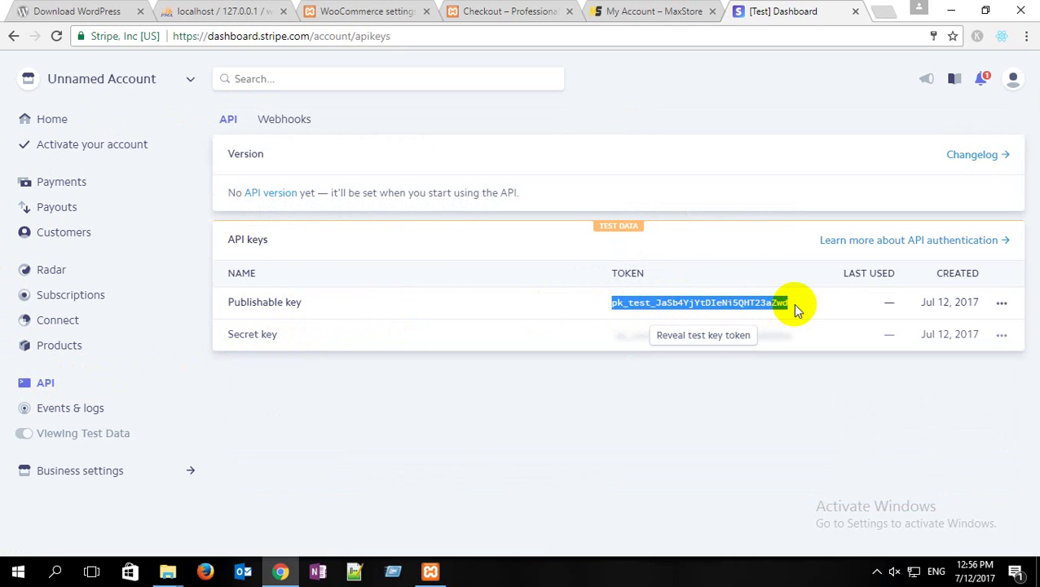
Step: Paste the Stripe test publishable key into the Test Publishable Key field
click(346, 9)
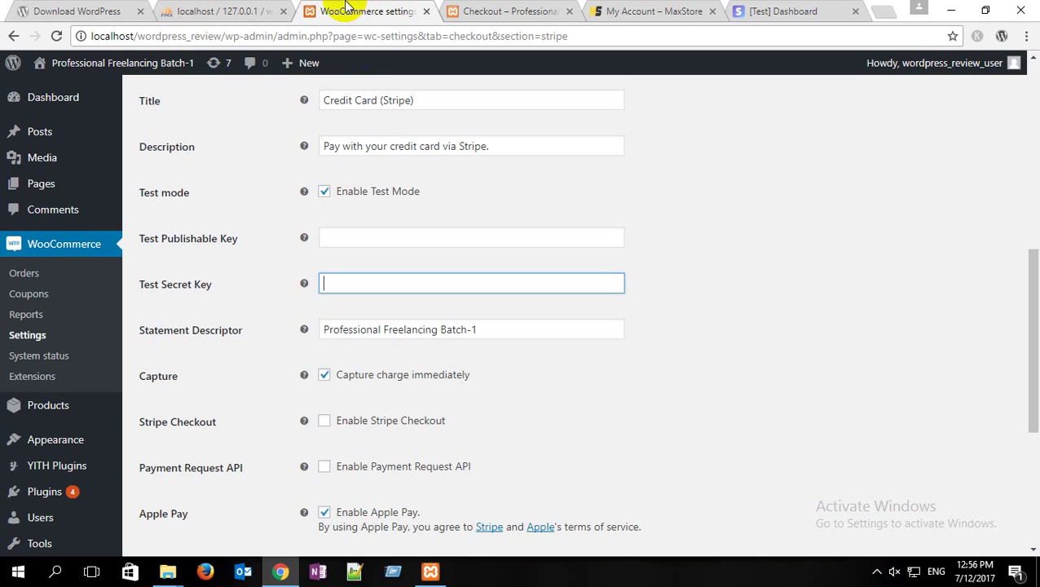
click(399, 241)
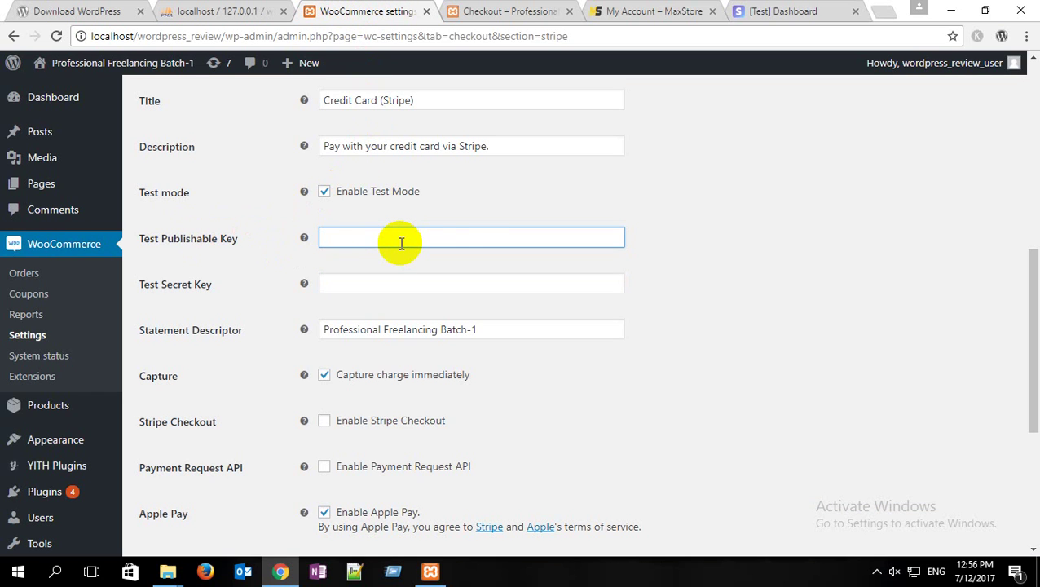
key(ctrl+v)
Step: Copy the revealed test secret key, paste it into Test Secret Key, and save changes
click(782, 11)
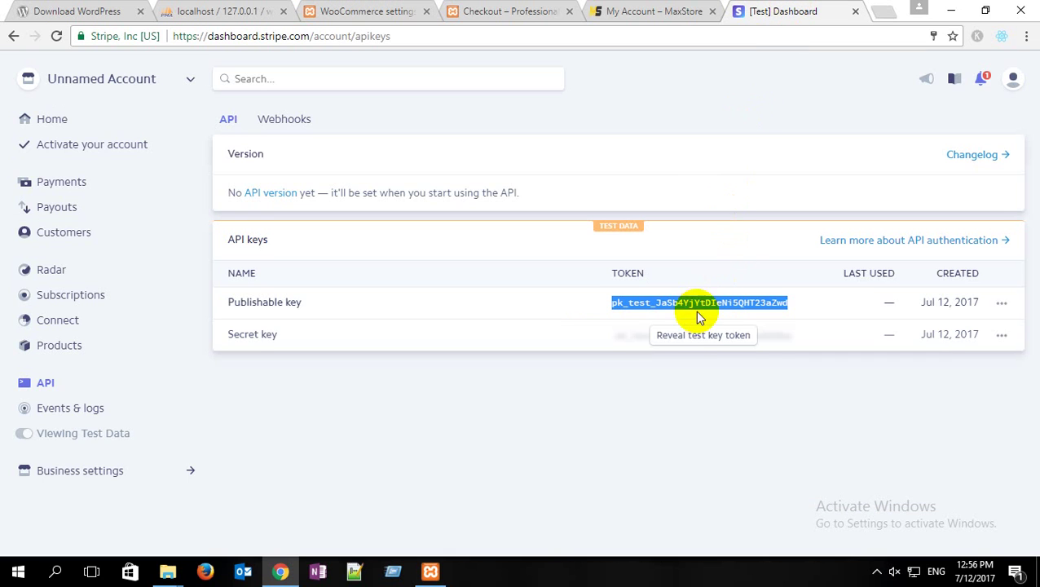
click(695, 335)
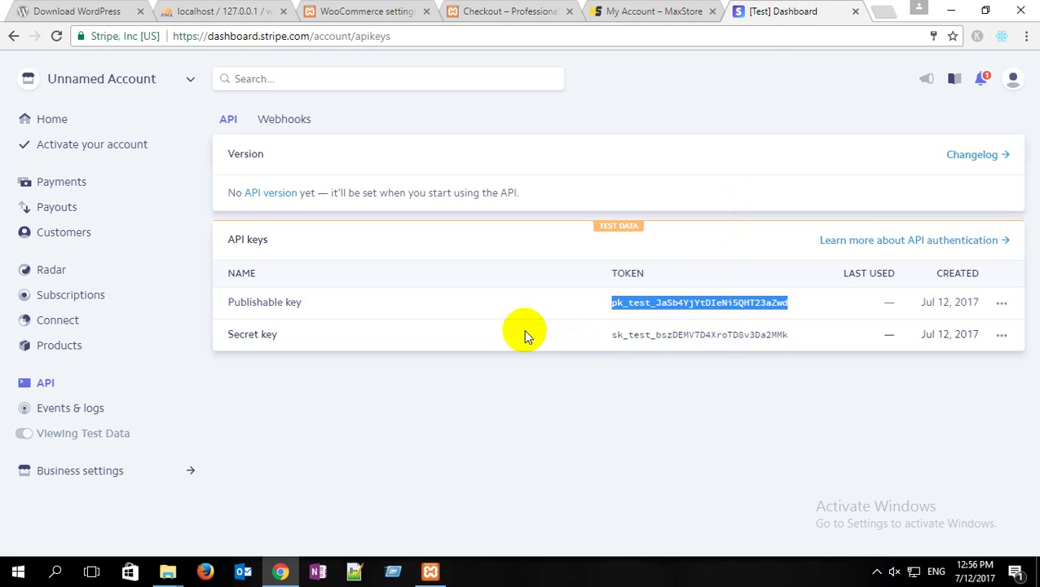
drag(610, 335, 801, 333)
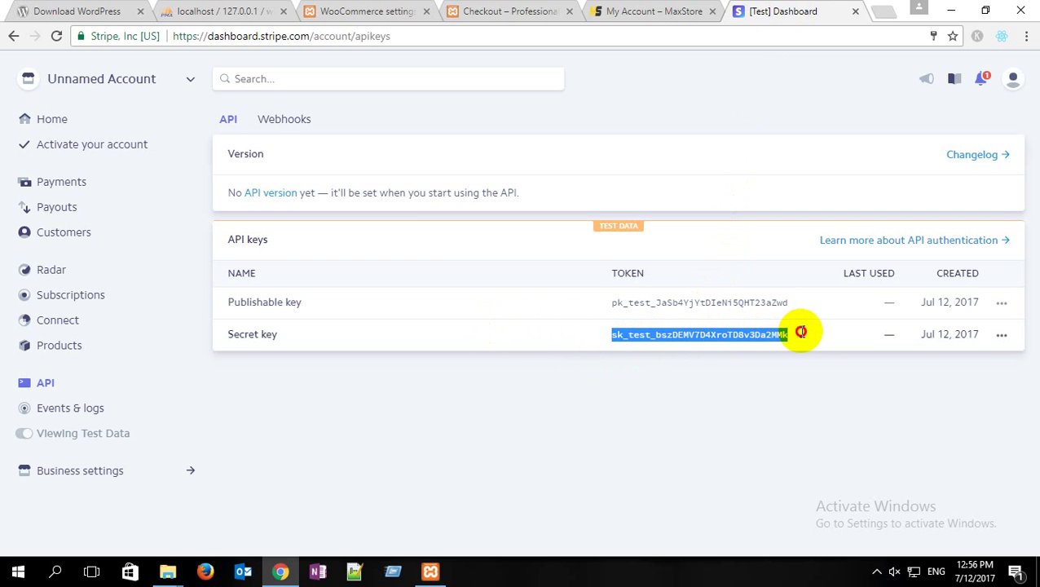
click(375, 10)
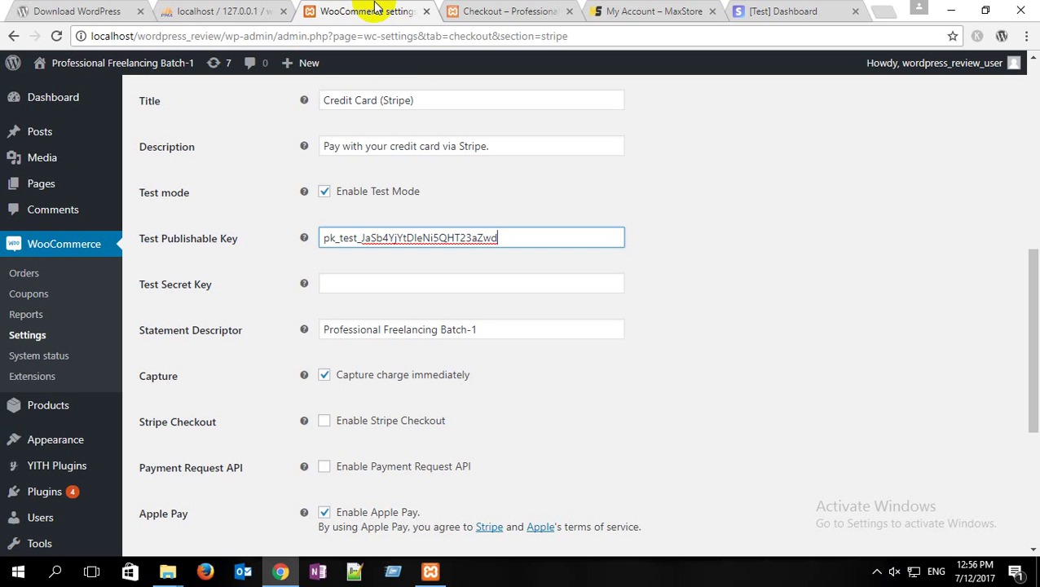
click(372, 286)
key(ctrl+v)
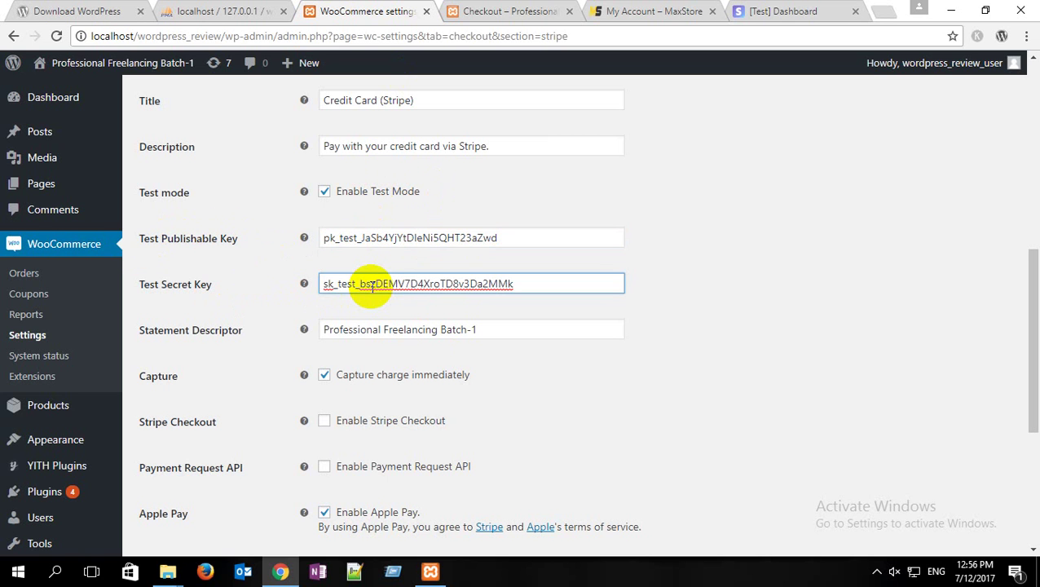
scroll(362, 282, down, 4)
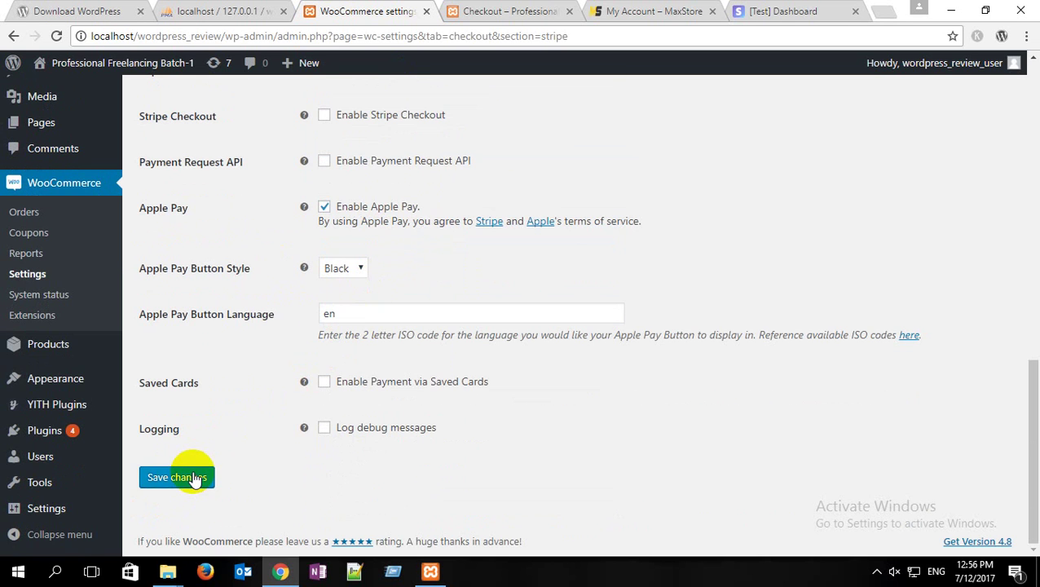
click(196, 476)
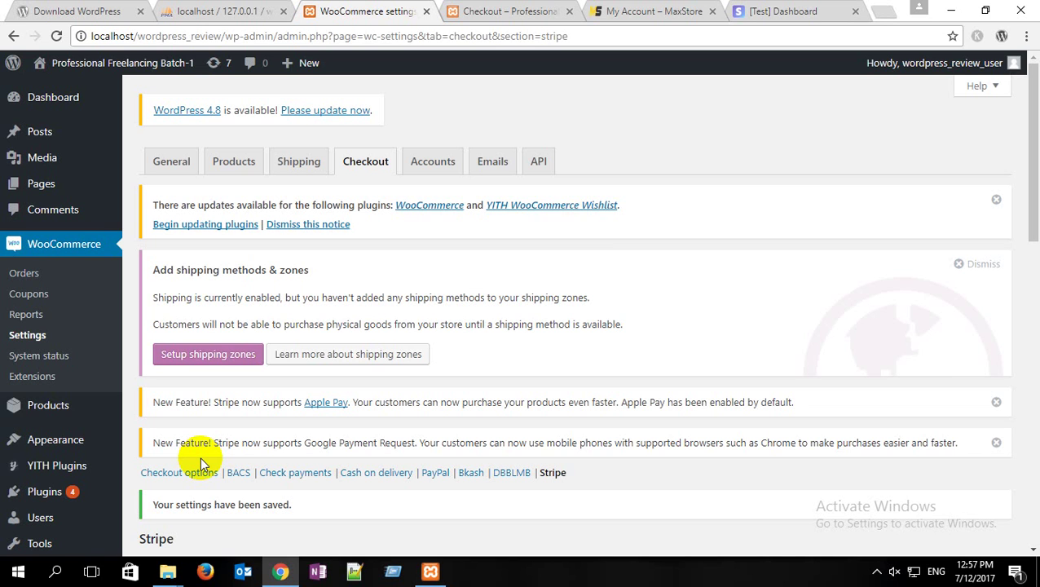
Step: Reload the storefront checkout page and scroll to see Credit Card (Stripe) listed
scroll(302, 475, down, 3)
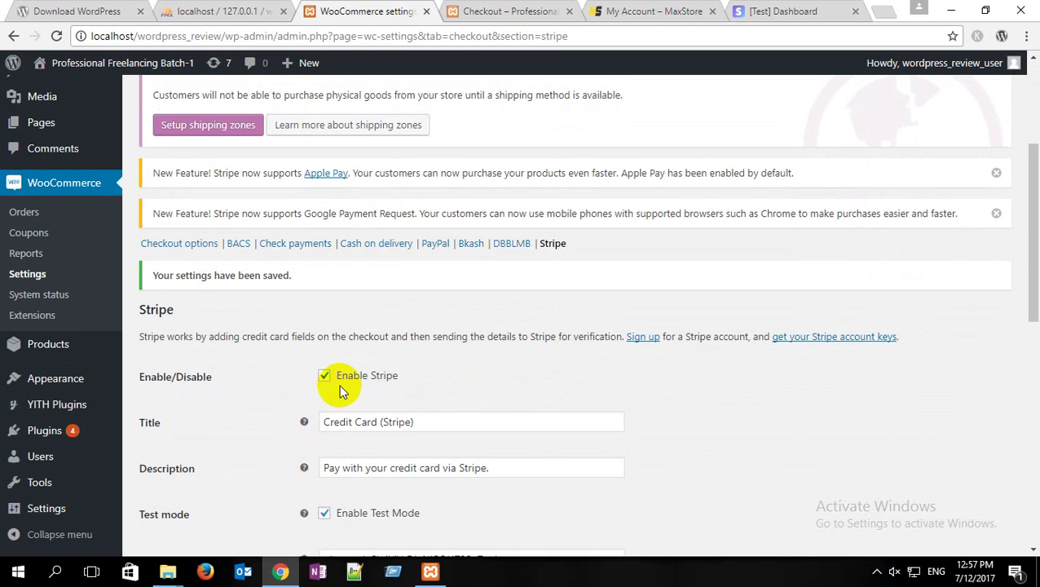
scroll(325, 387, down, 4)
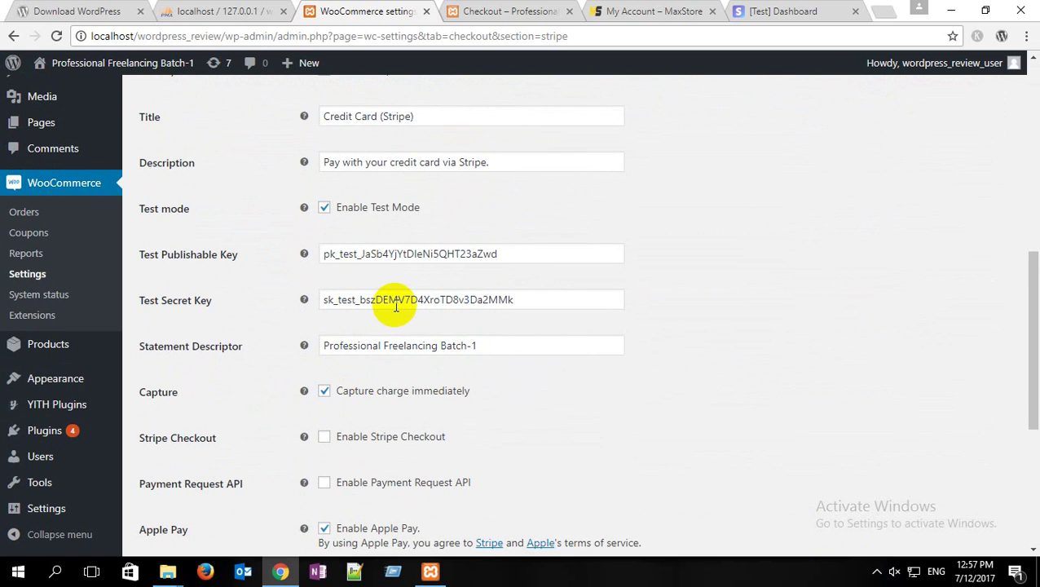
click(530, 10)
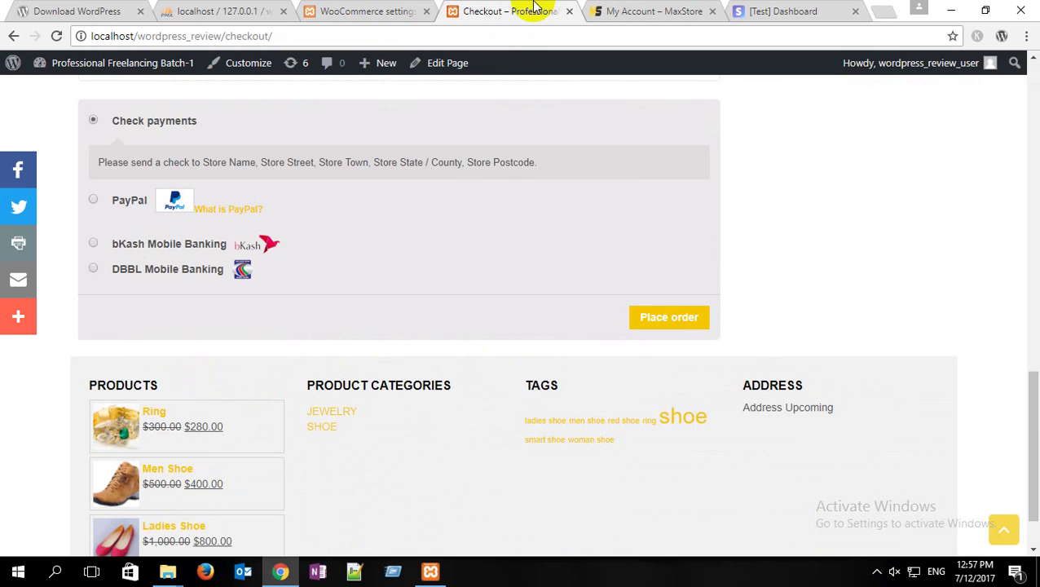
click(56, 36)
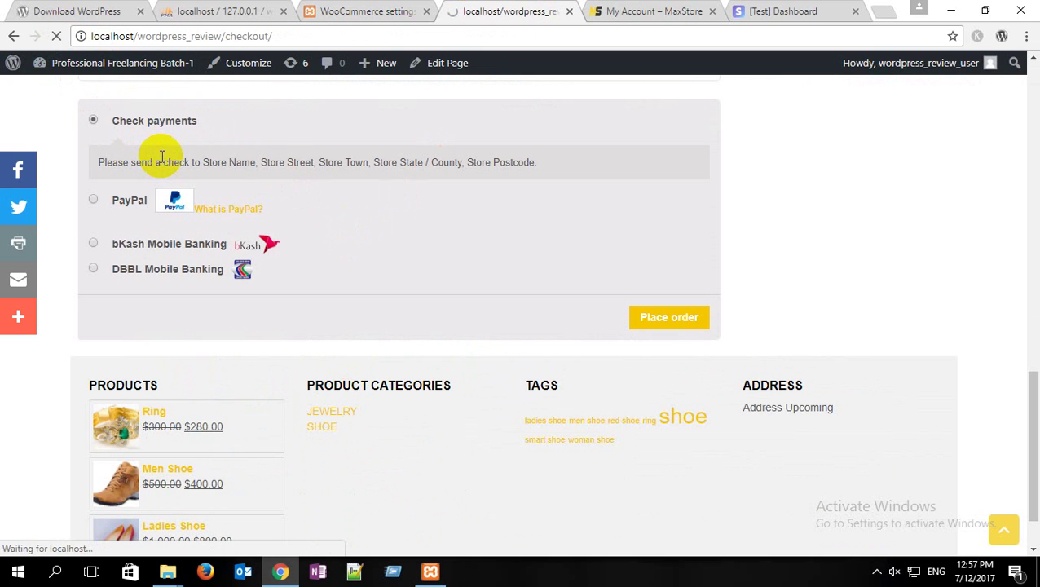
scroll(162, 157, down, 15)
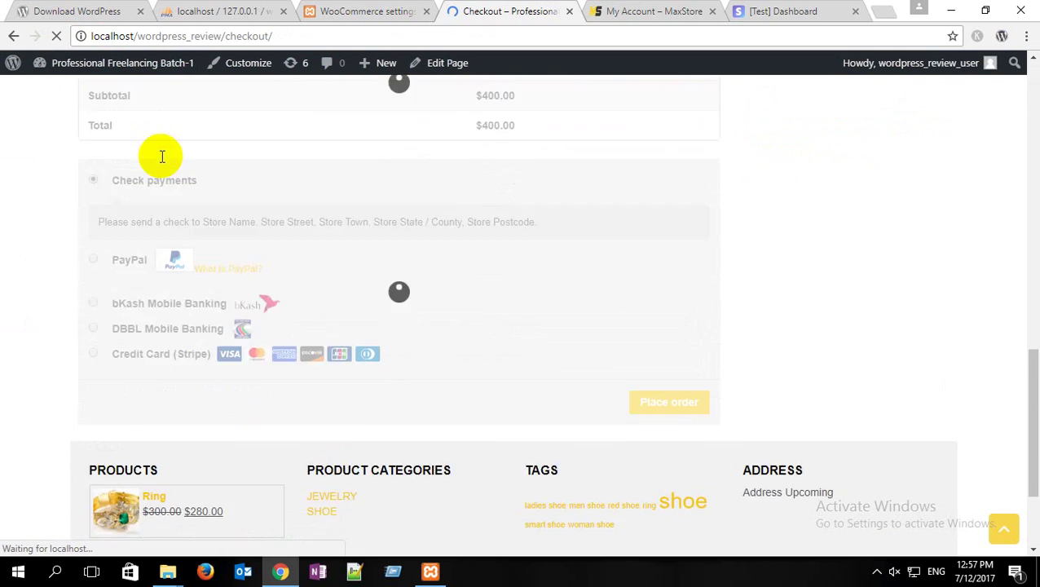
scroll(162, 156, down, 2)
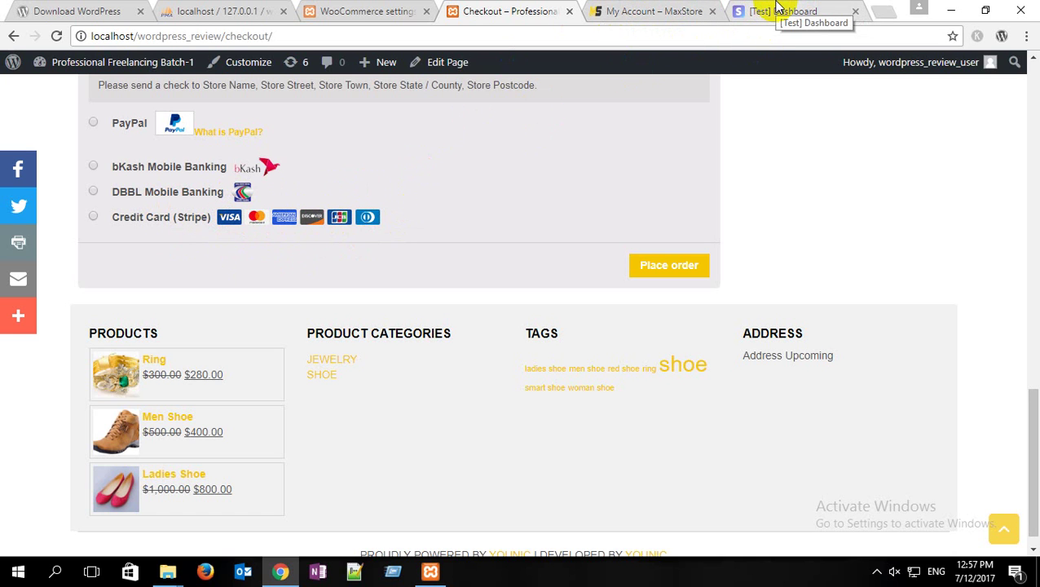
click(779, 8)
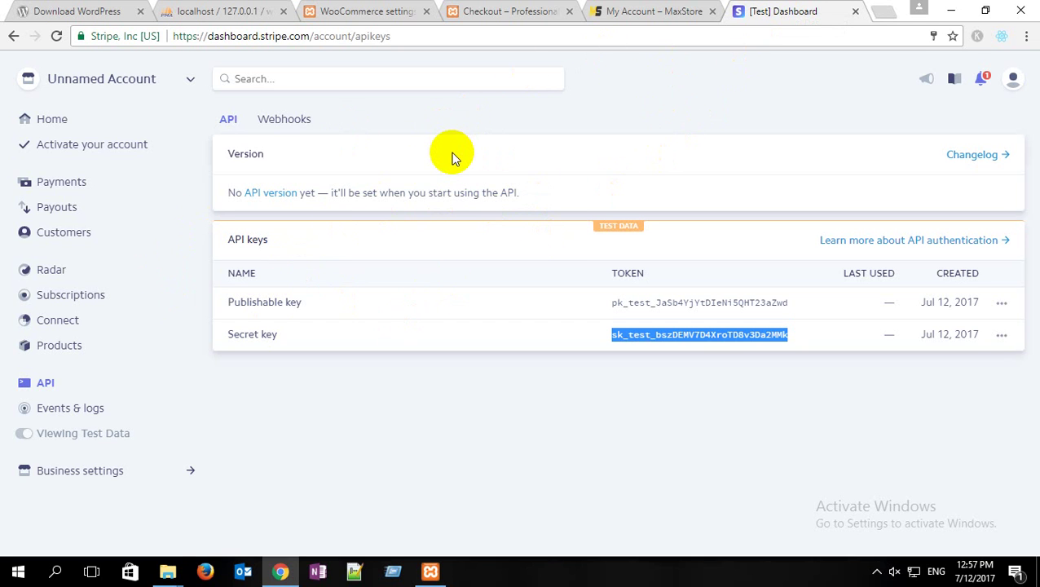
click(65, 121)
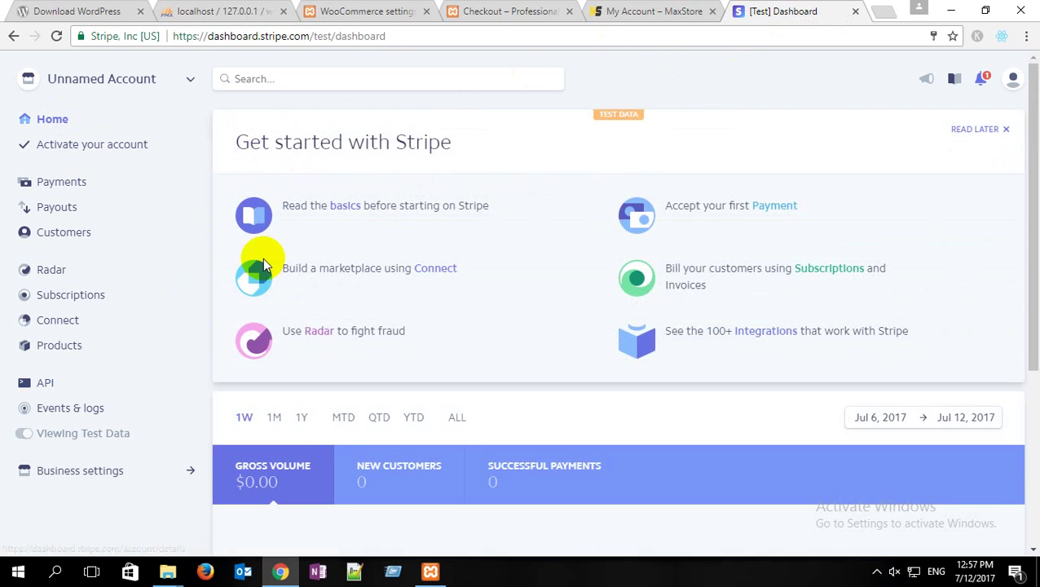
scroll(295, 414, down, 4)
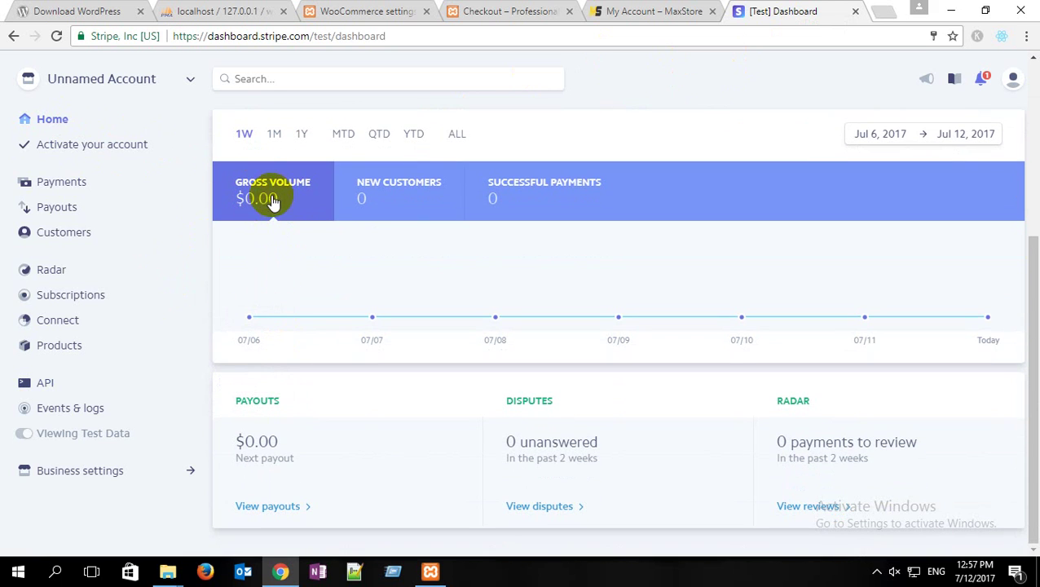
click(371, 11)
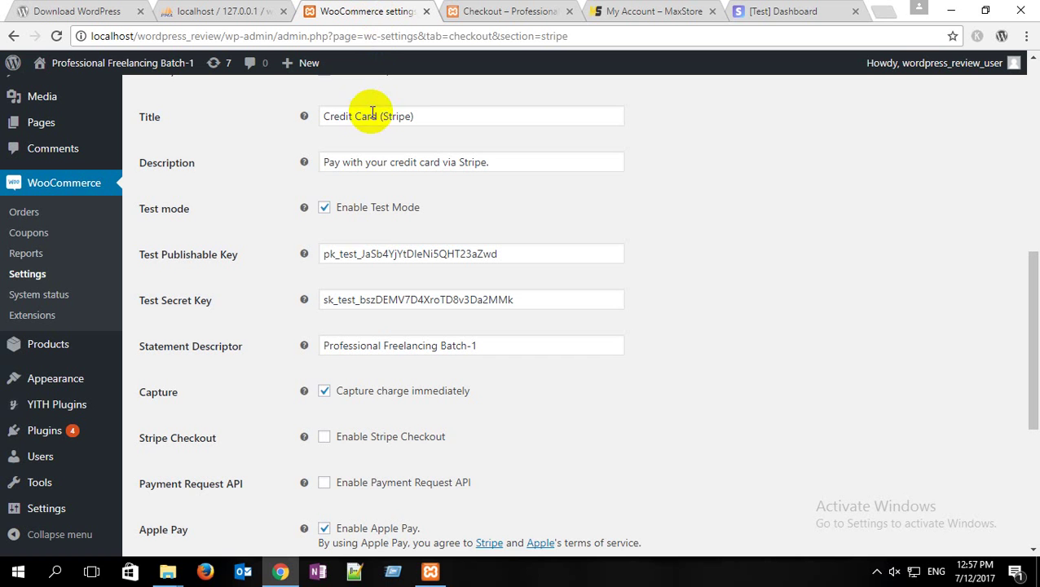
click(514, 11)
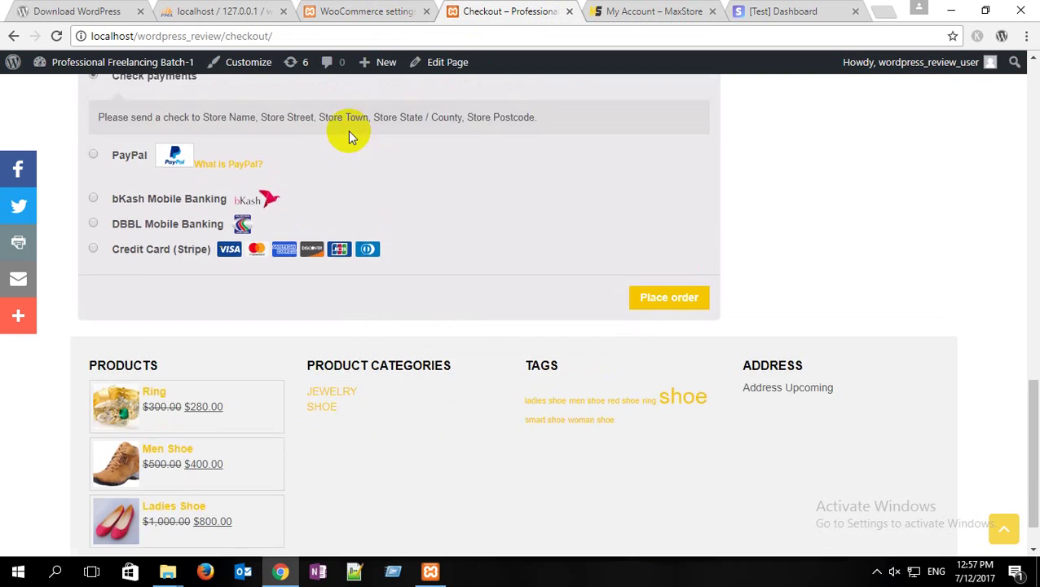
scroll(255, 195, up, 15)
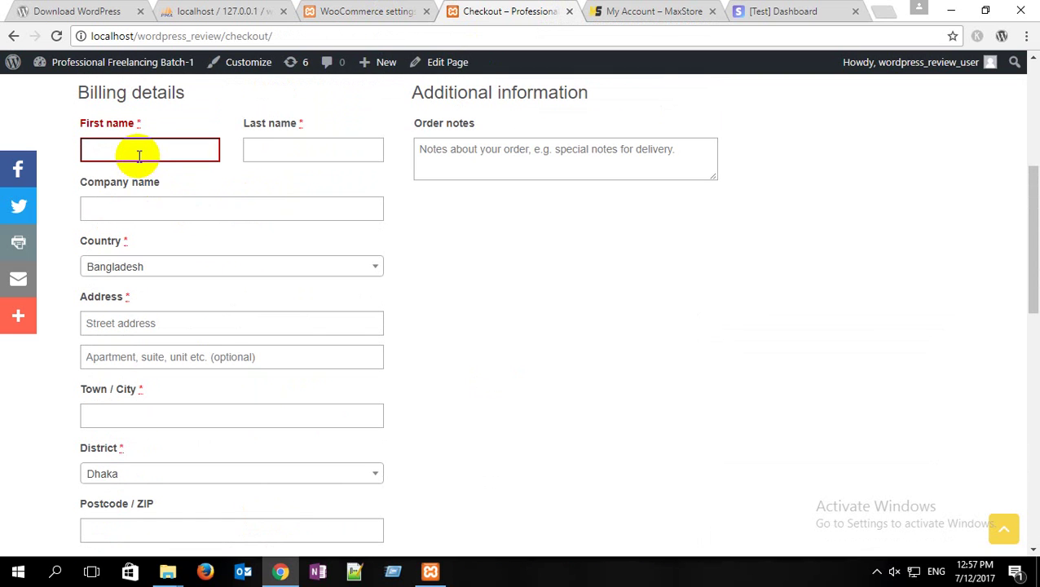
Step: Enter the billing first name, last name and company name
click(139, 155)
text(gfhgf)
click(258, 147)
text(fghfgd)
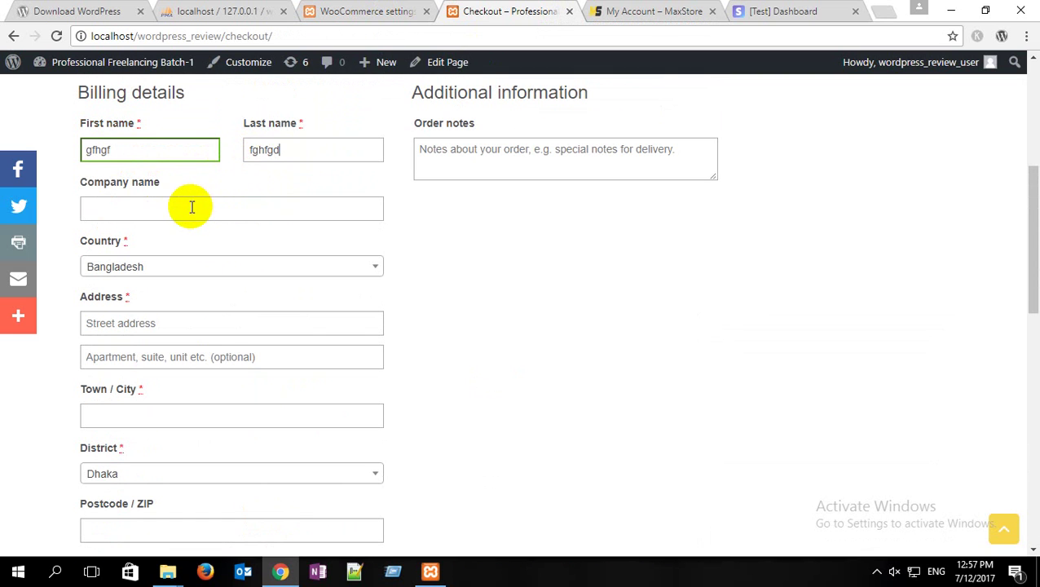
click(192, 207)
text(dfghfgd)
scroll(155, 259, down, 1)
Step: Fill in the street address, apartment line and town/city
click(141, 247)
text(dfg)
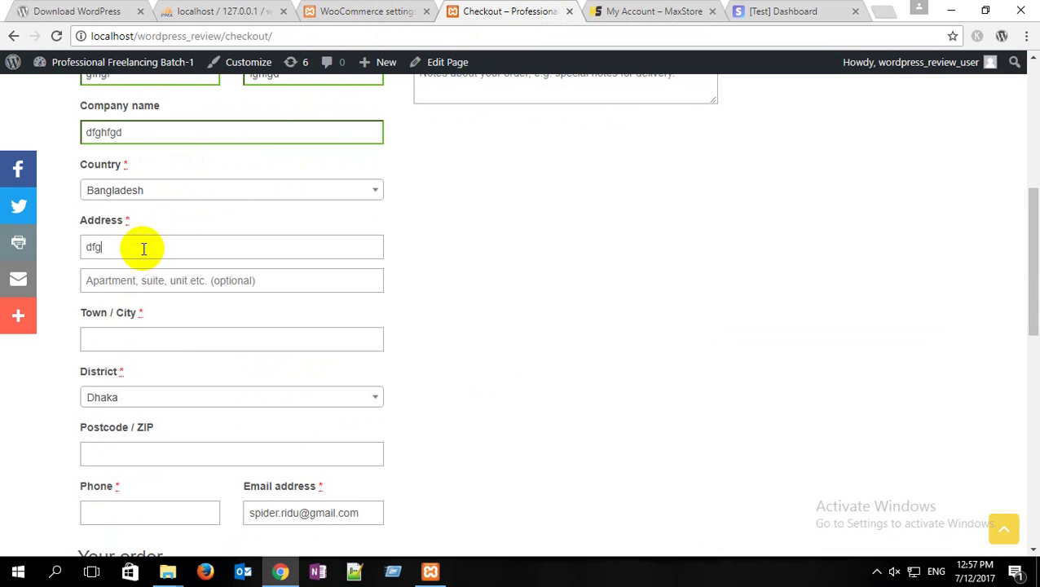
text(hsd)
click(158, 281)
text(sdf)
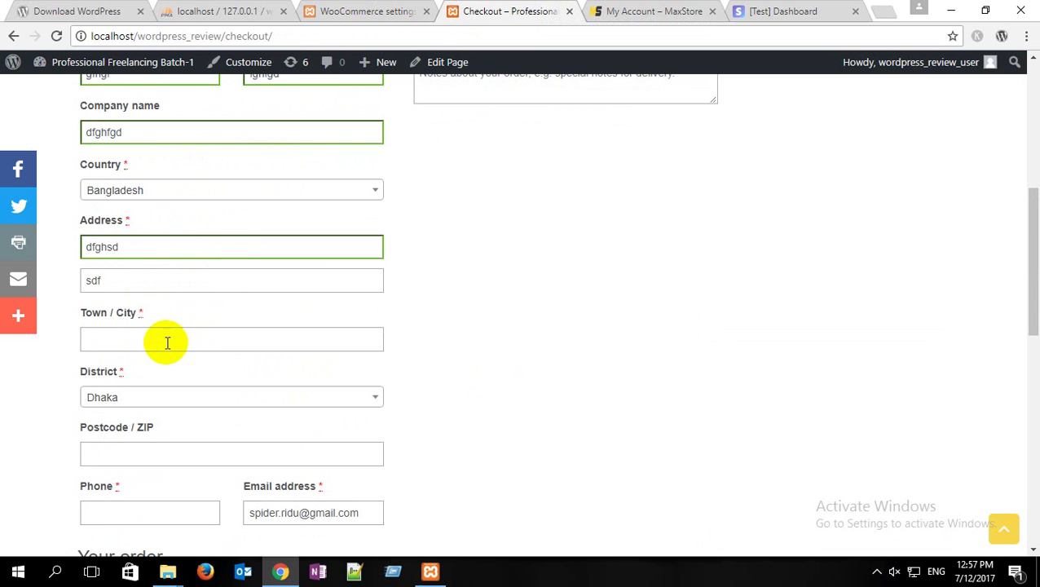
click(167, 342)
text(eddd)
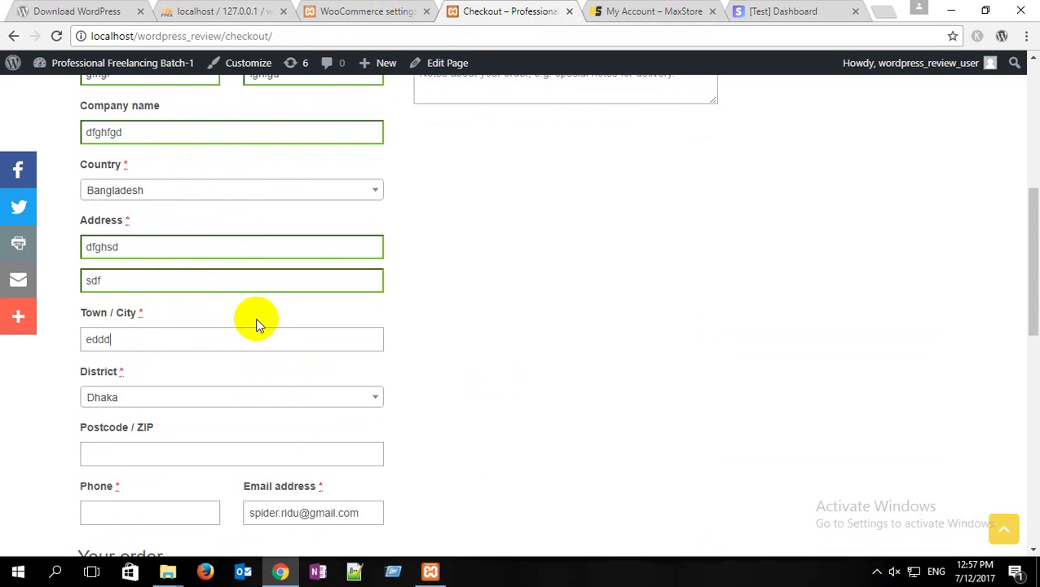
scroll(257, 324, down, 2)
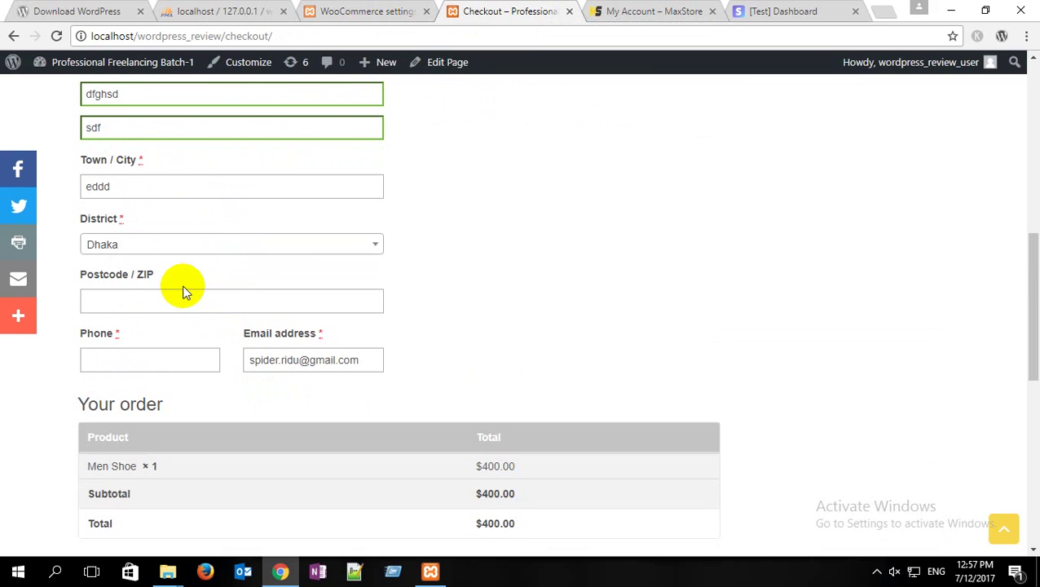
Step: Enter postcode 1207 and the billing phone number
click(146, 299)
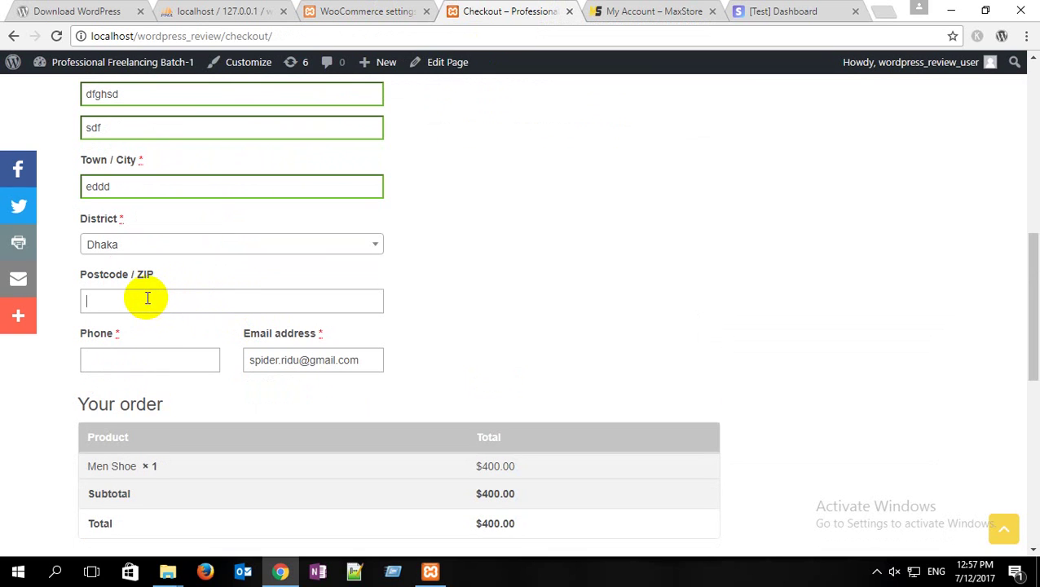
text(1207)
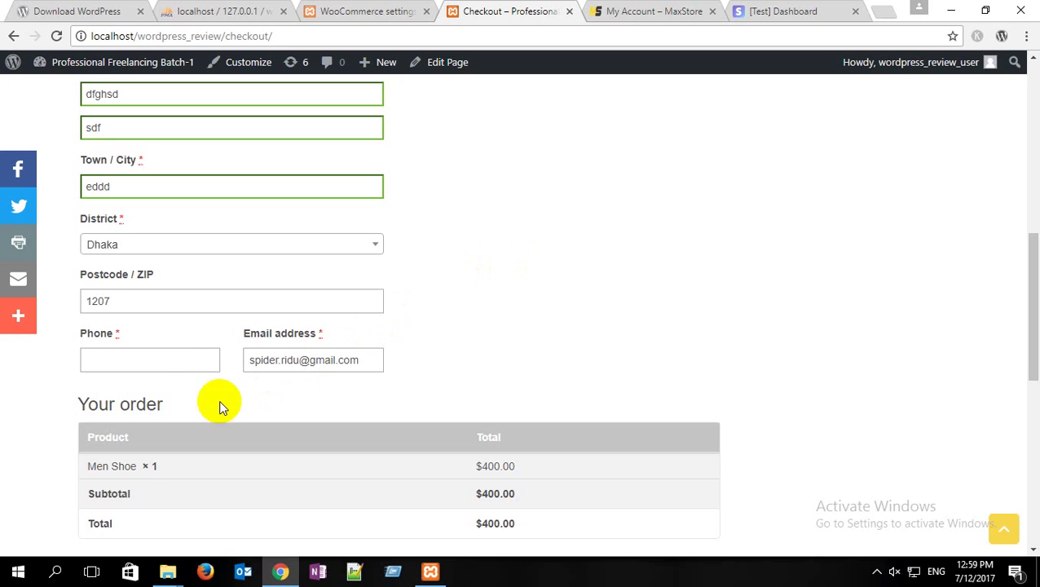
click(148, 357)
text(sf)
key(BackSpace)
key(BackSpace)
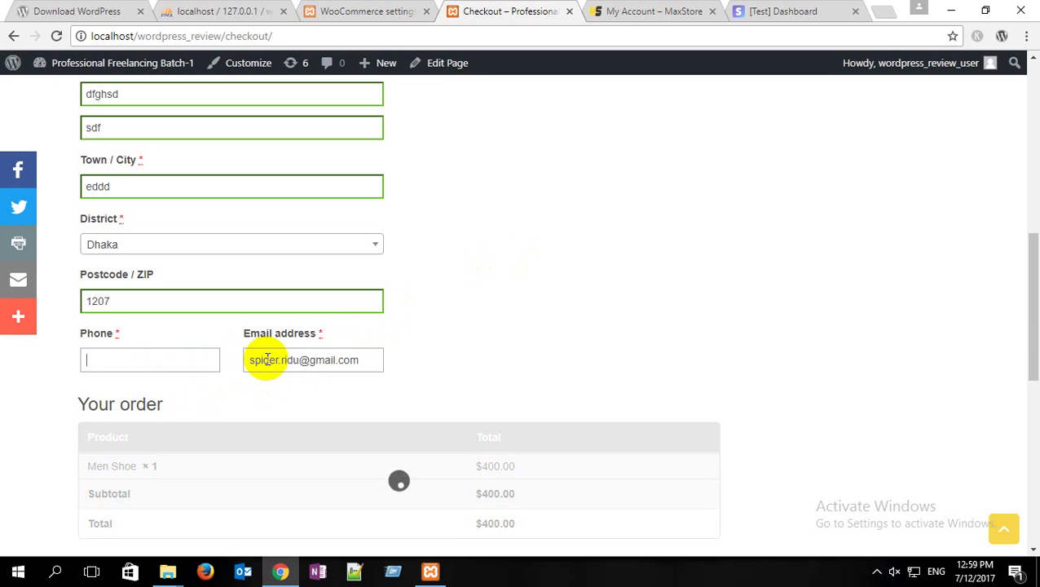
text(0927835863428945)
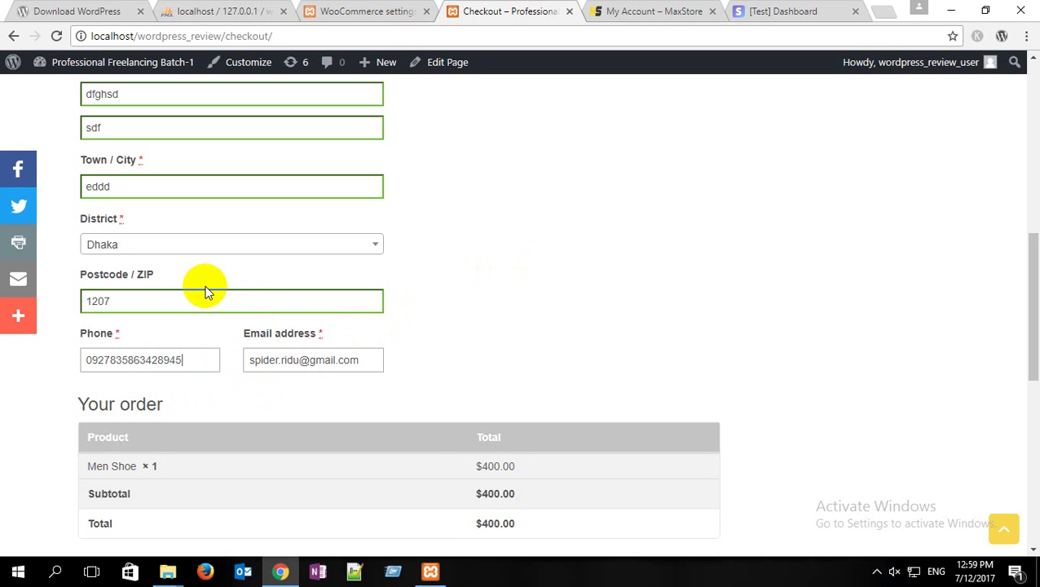
scroll(206, 291, down, 5)
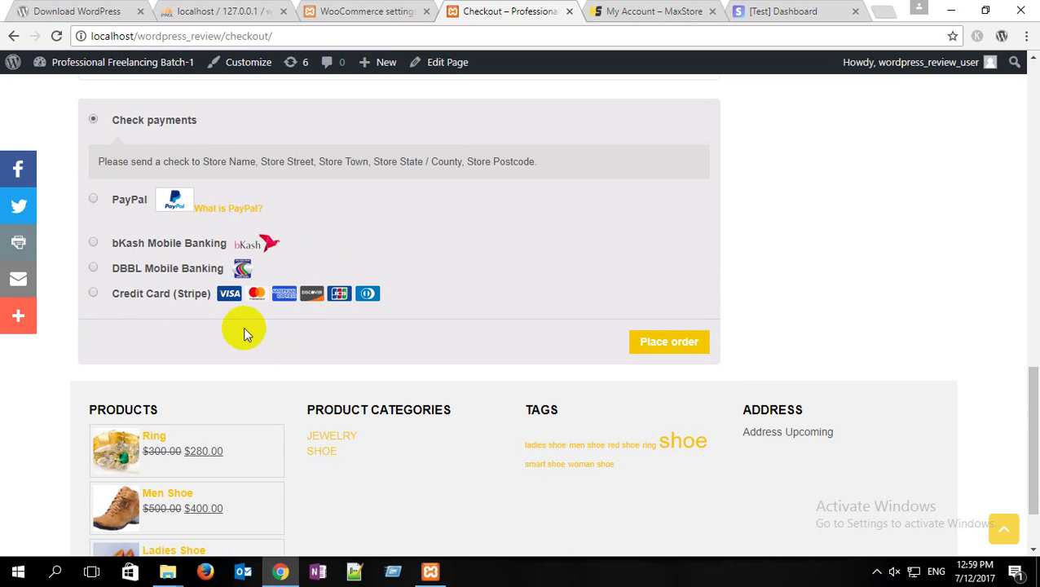
click(233, 298)
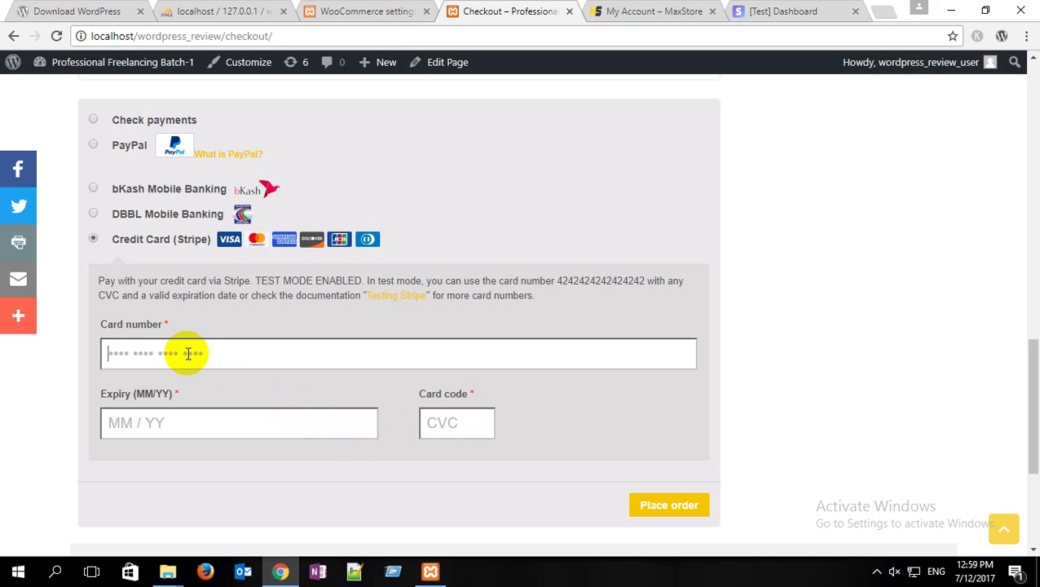
text(42)
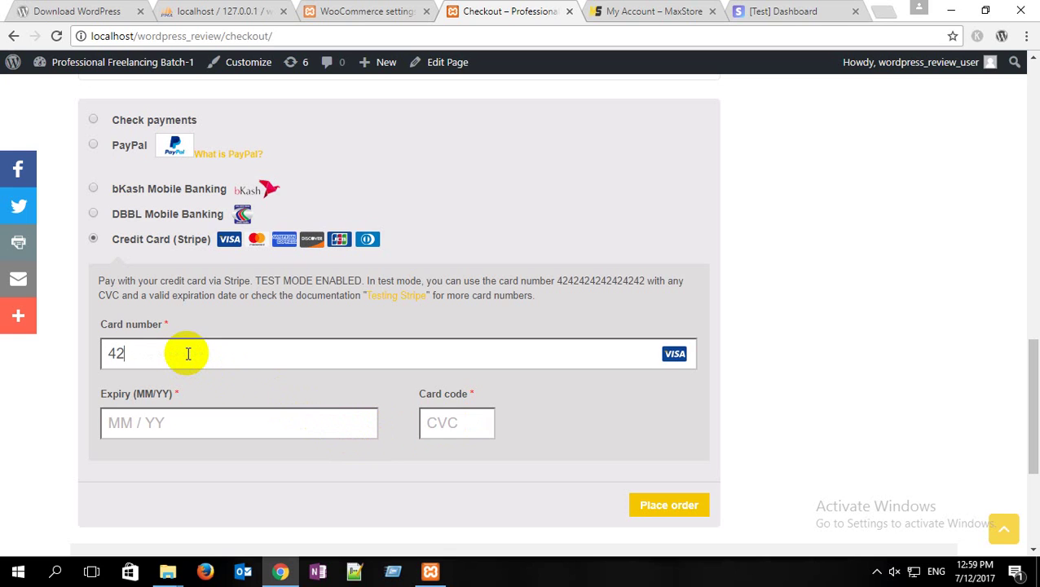
text(42 4242 4242 4242)
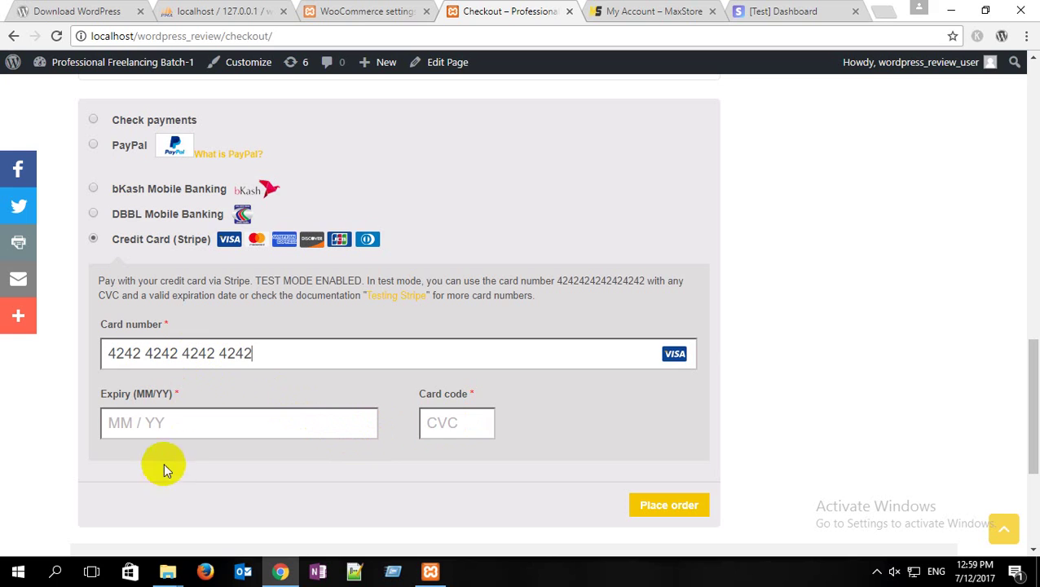
click(170, 422)
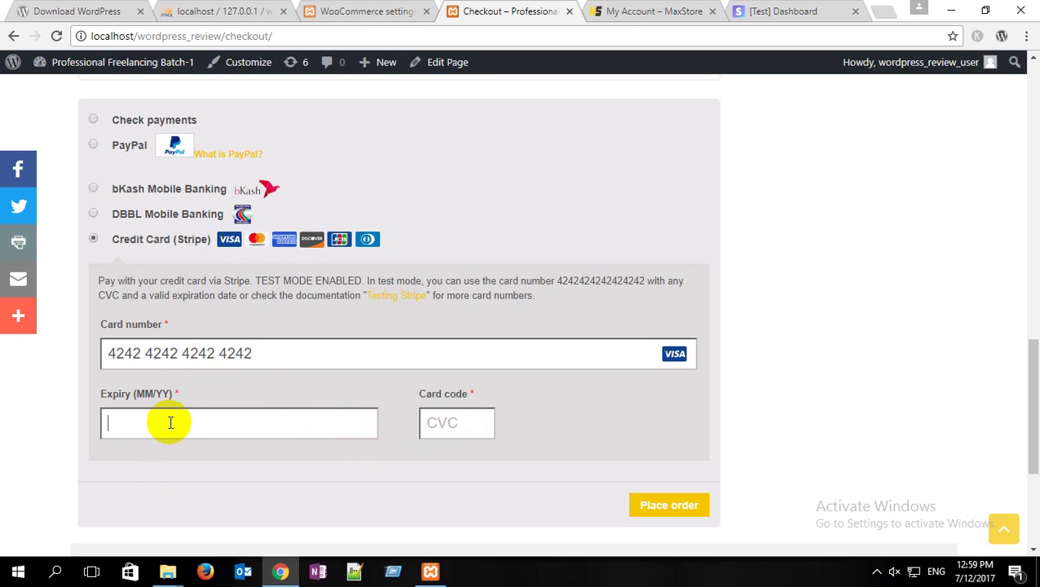
text(10 / 24)
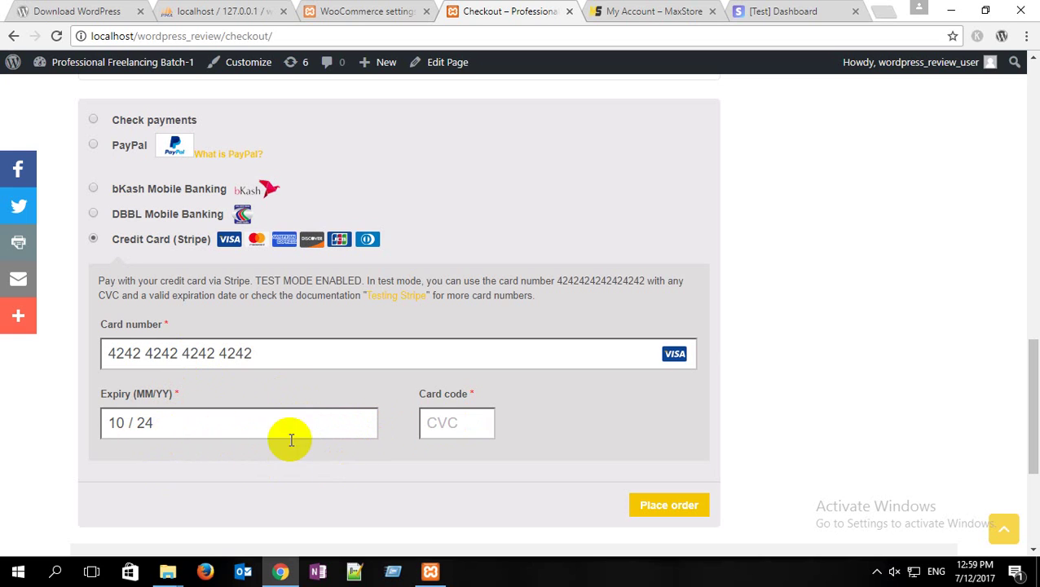
click(457, 424)
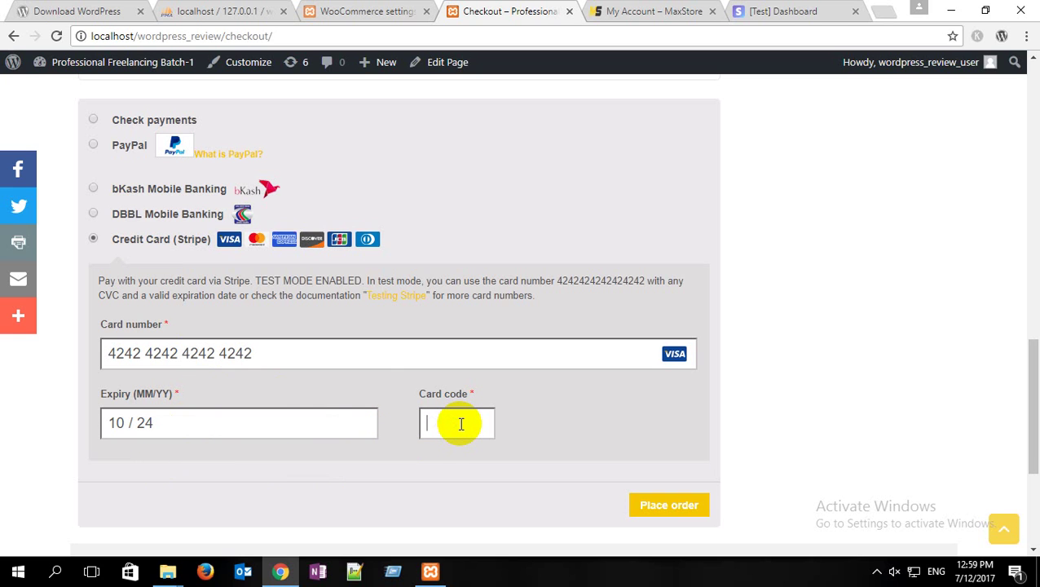
text(484)
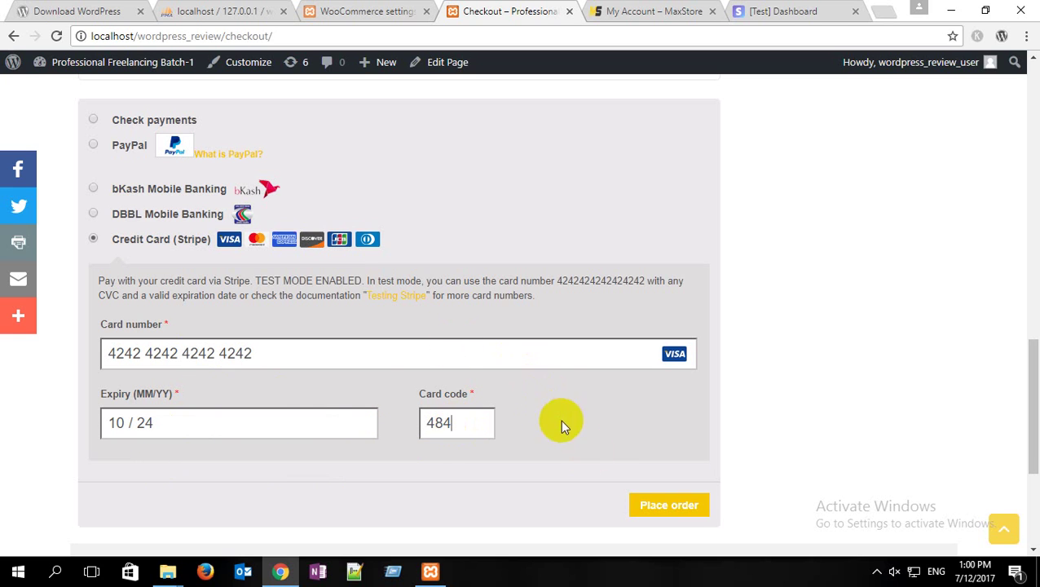
click(682, 515)
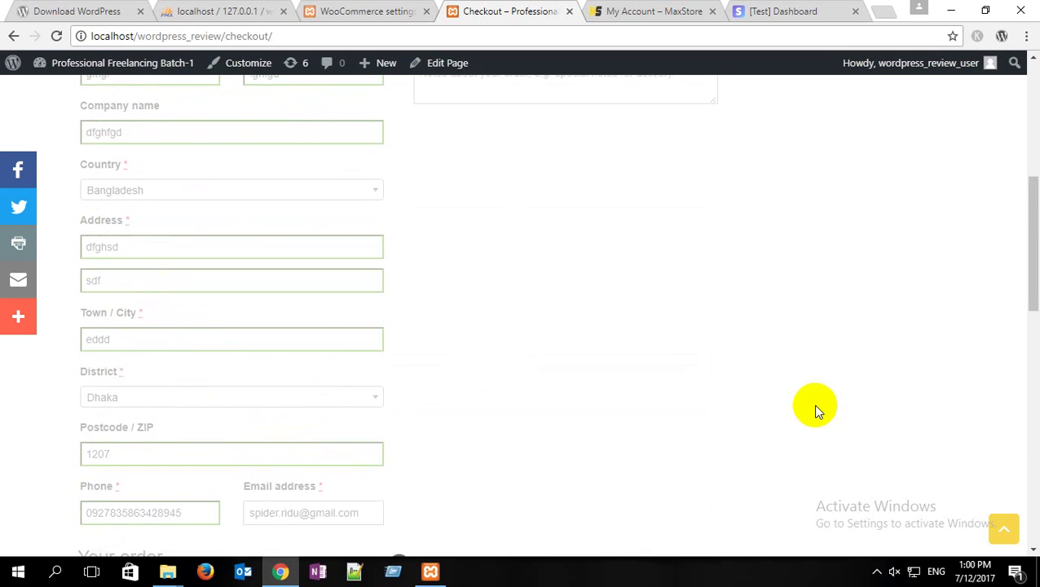
Step: Highlight order 66's confirmation message and its $400 total on the order-received page
scroll(817, 408, down, 5)
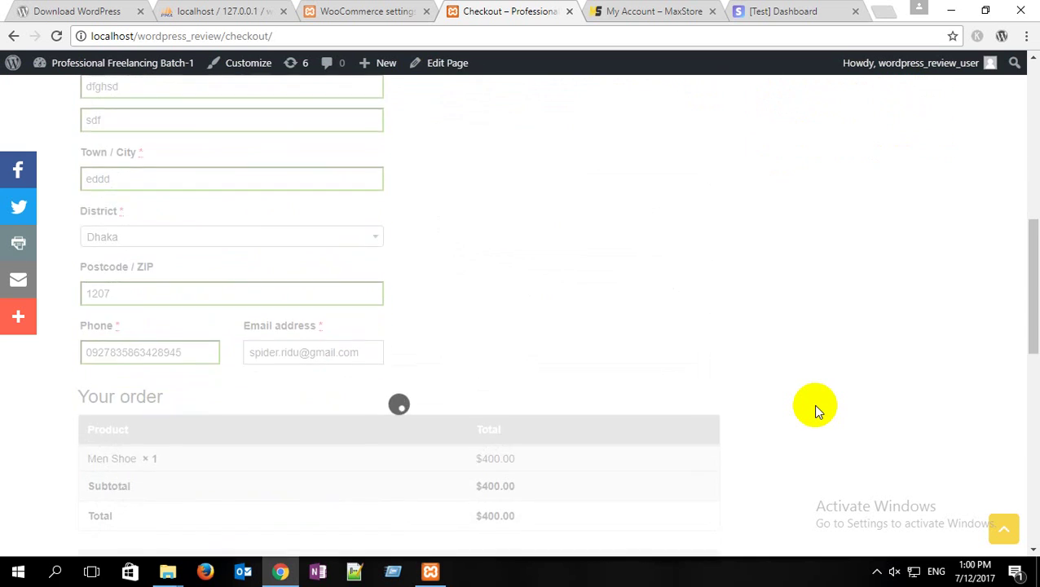
scroll(817, 410, down, 4)
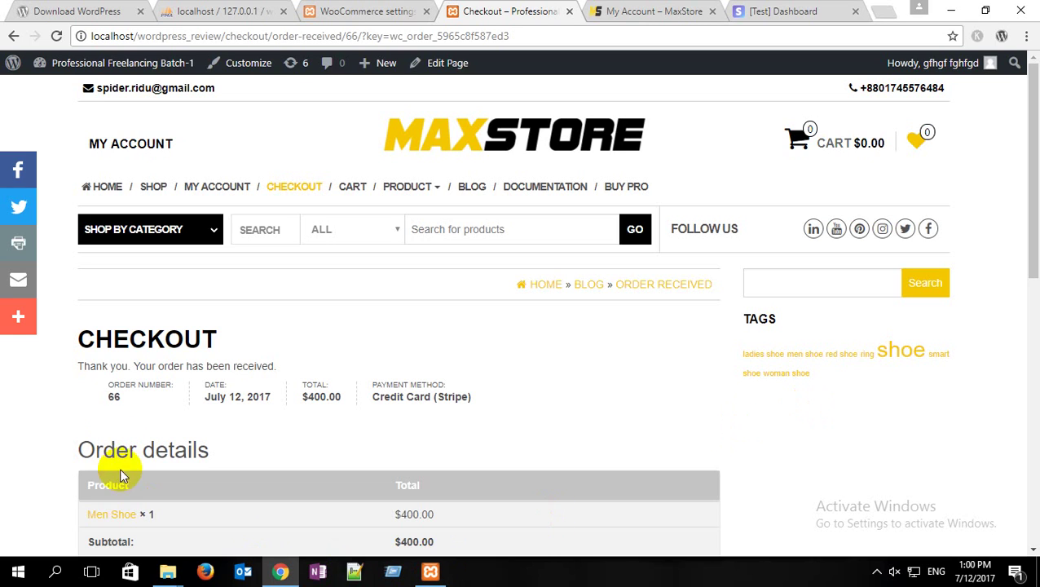
drag(75, 367, 282, 362)
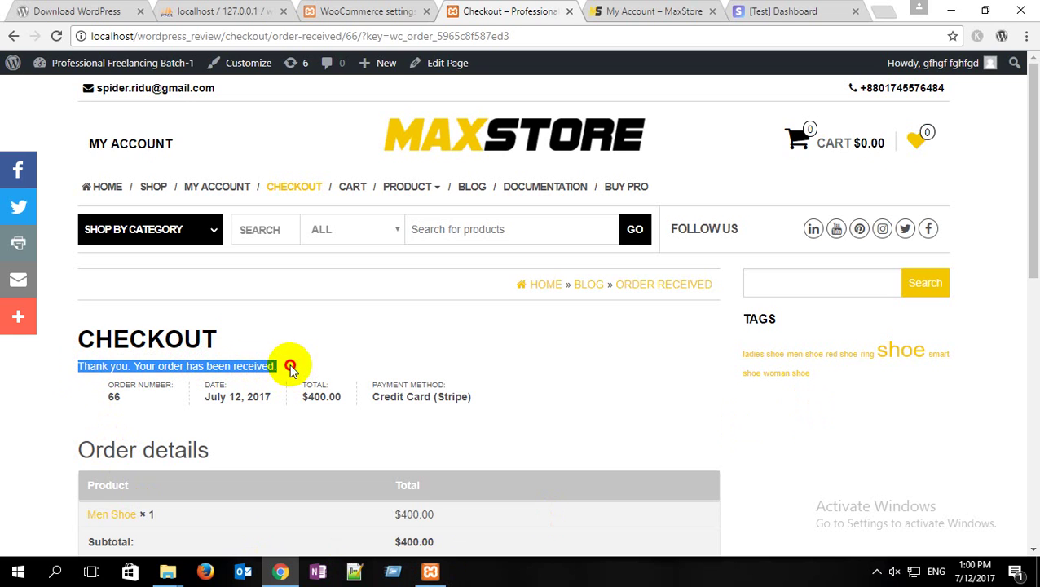
click(317, 365)
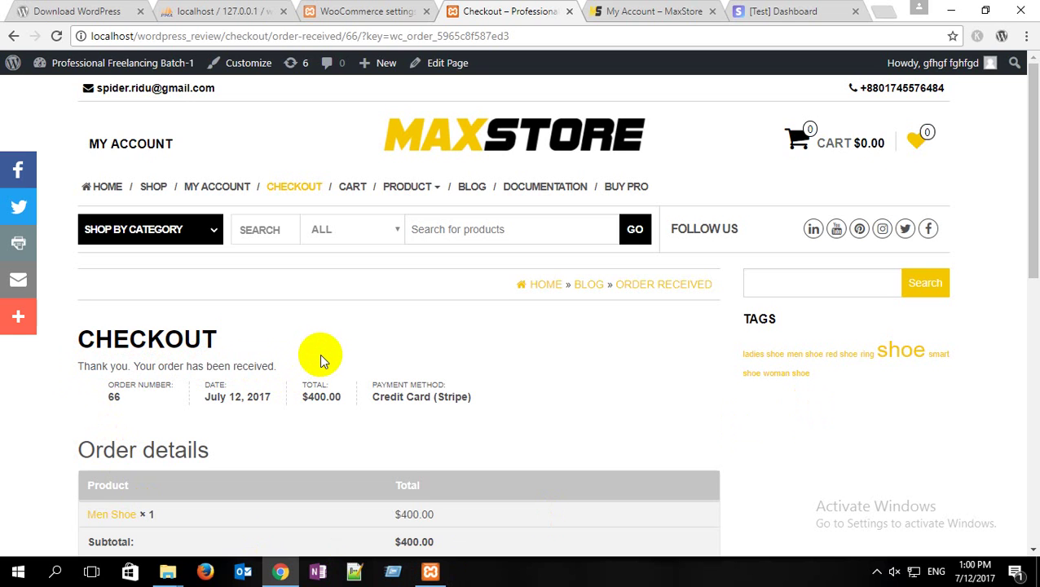
drag(302, 398, 327, 395)
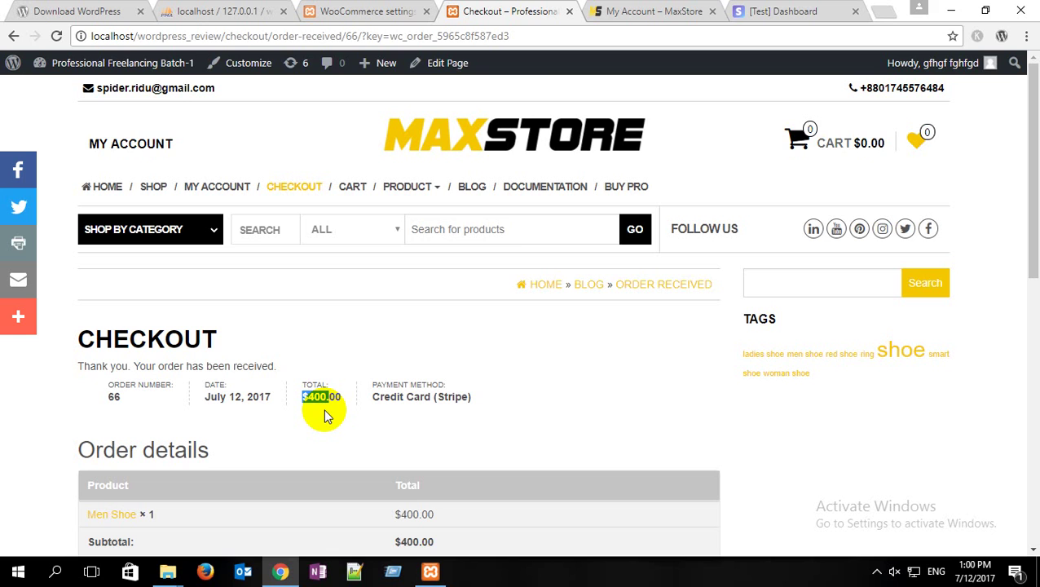
Step: Reload the Stripe test dashboard to show the $400.00 payment, then sign out of Stripe
click(784, 10)
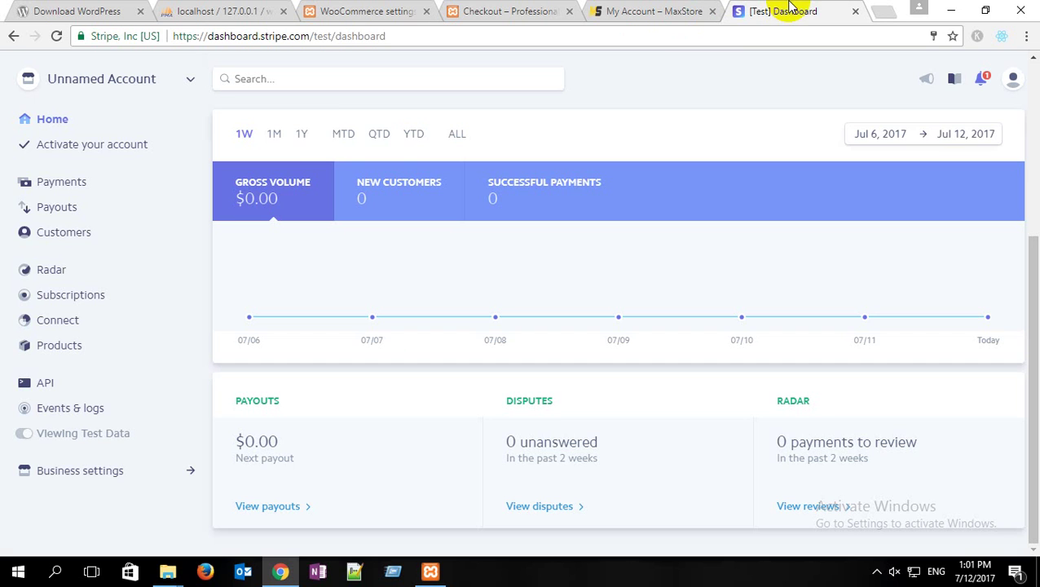
click(57, 36)
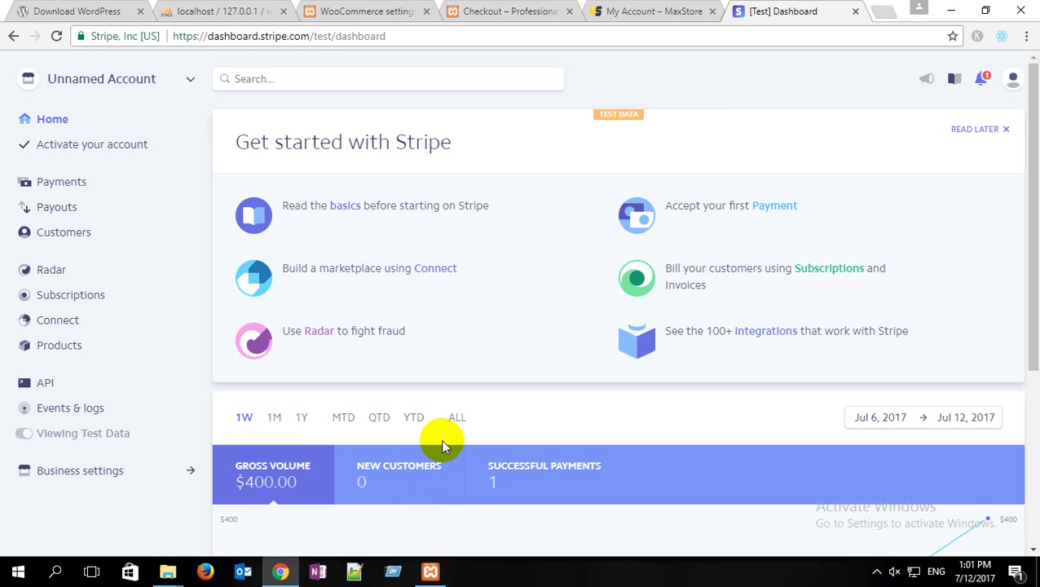
click(1013, 81)
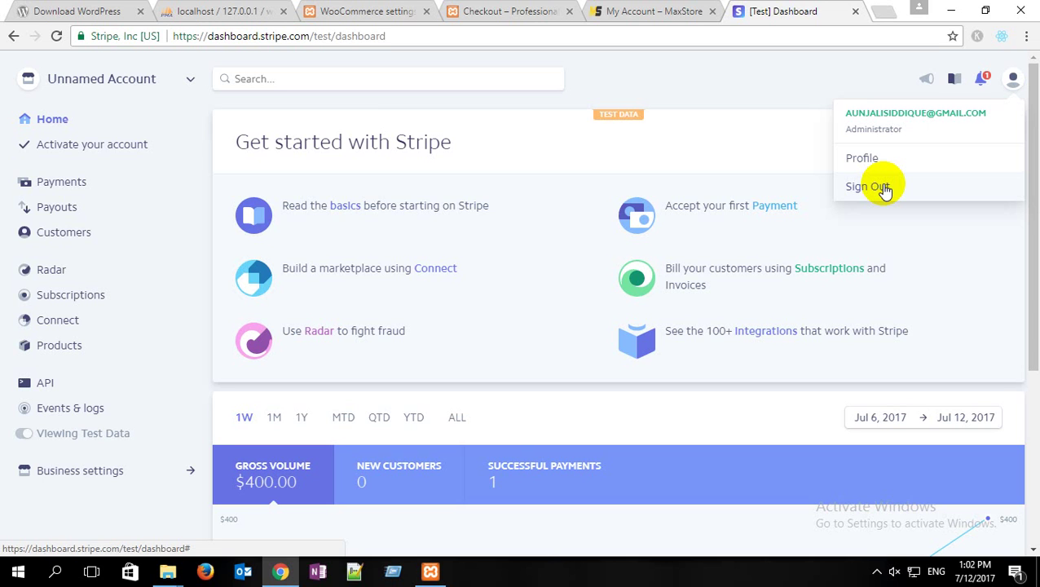
click(869, 187)
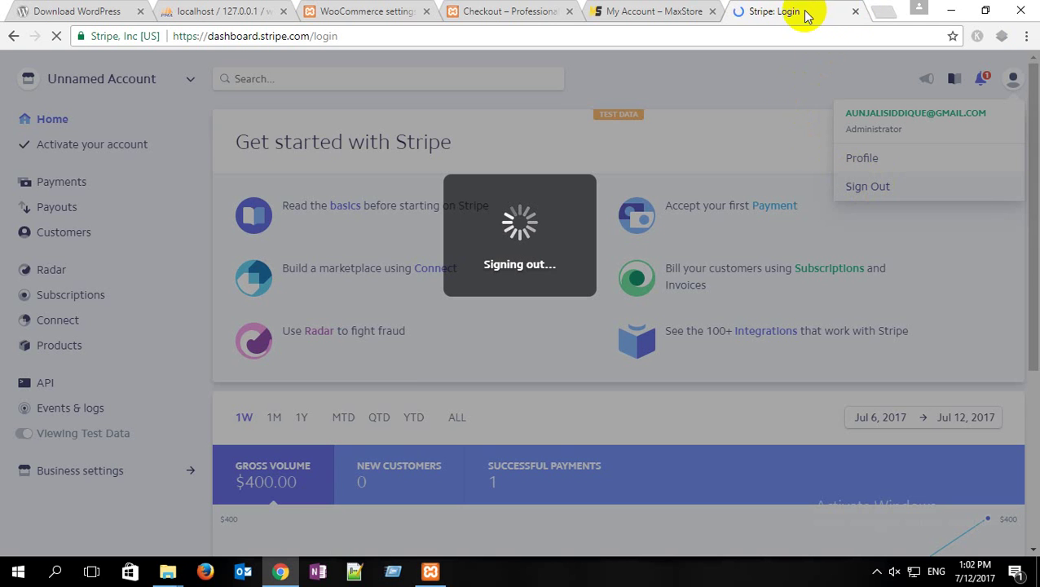
Step: Close the Stripe login page, log the customer out of the store, and reload the Stripe payment settings
click(856, 13)
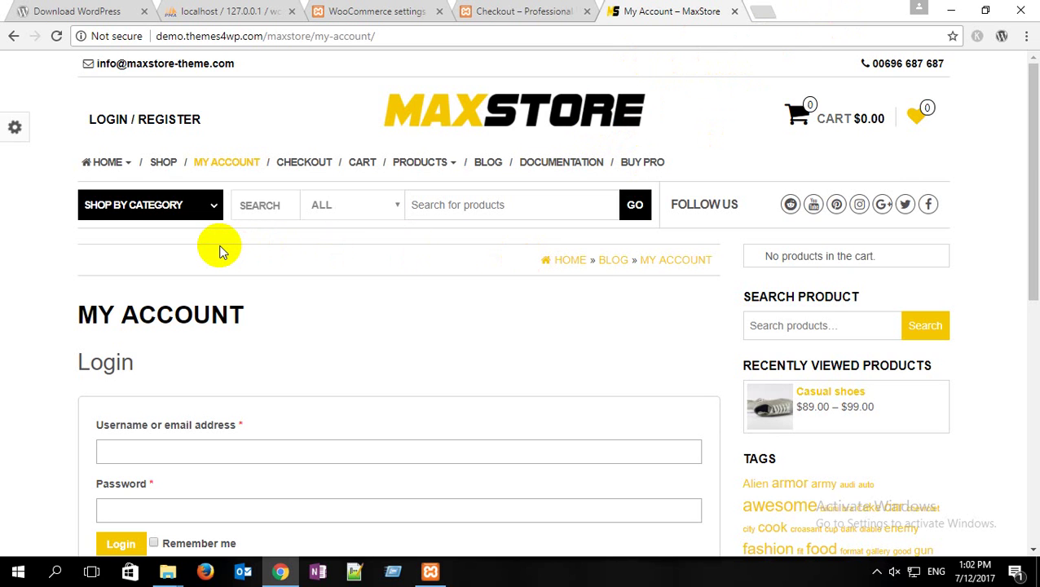
click(395, 11)
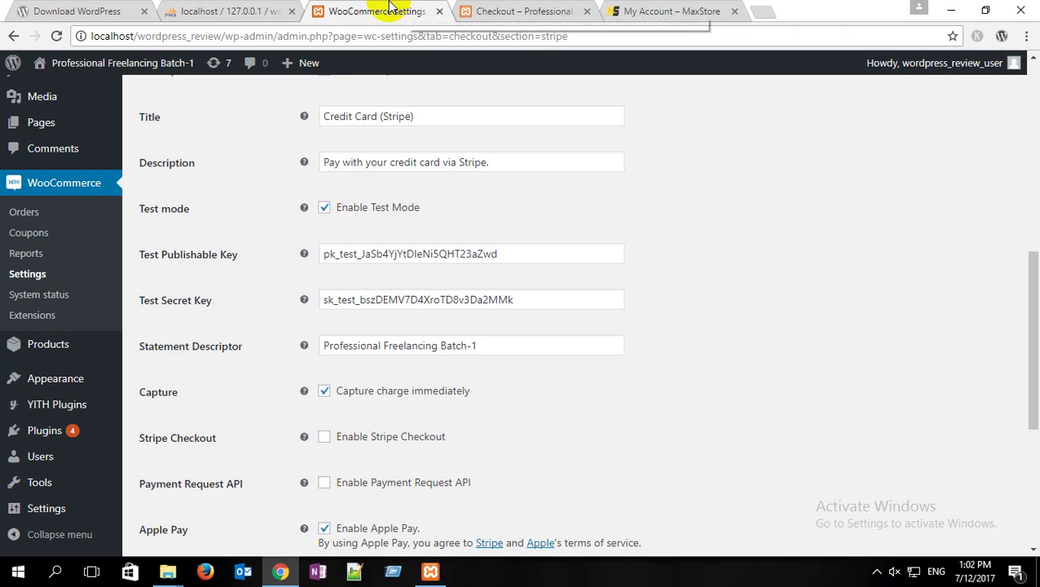
click(538, 9)
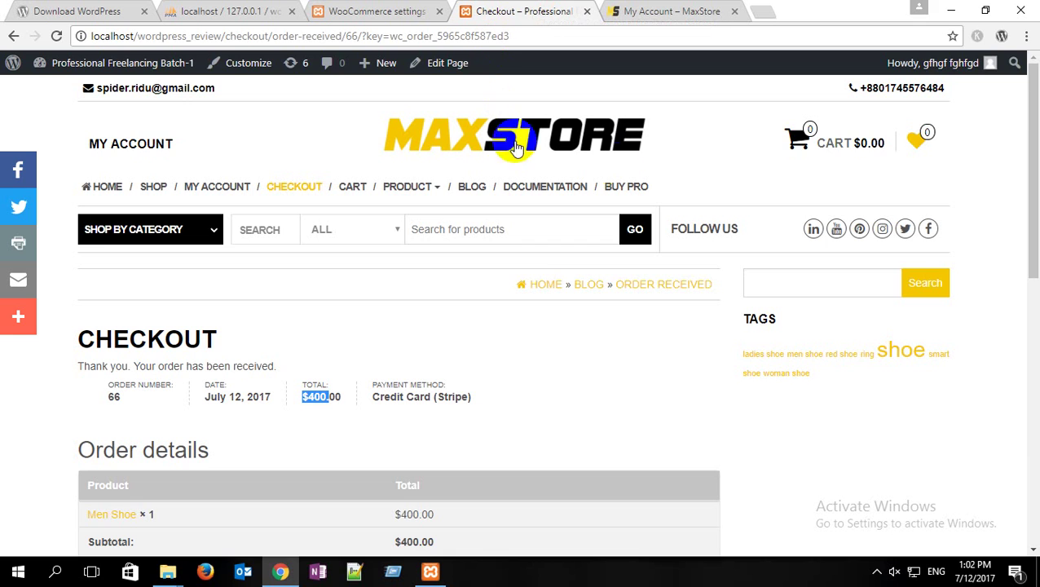
mouse_move(985, 72)
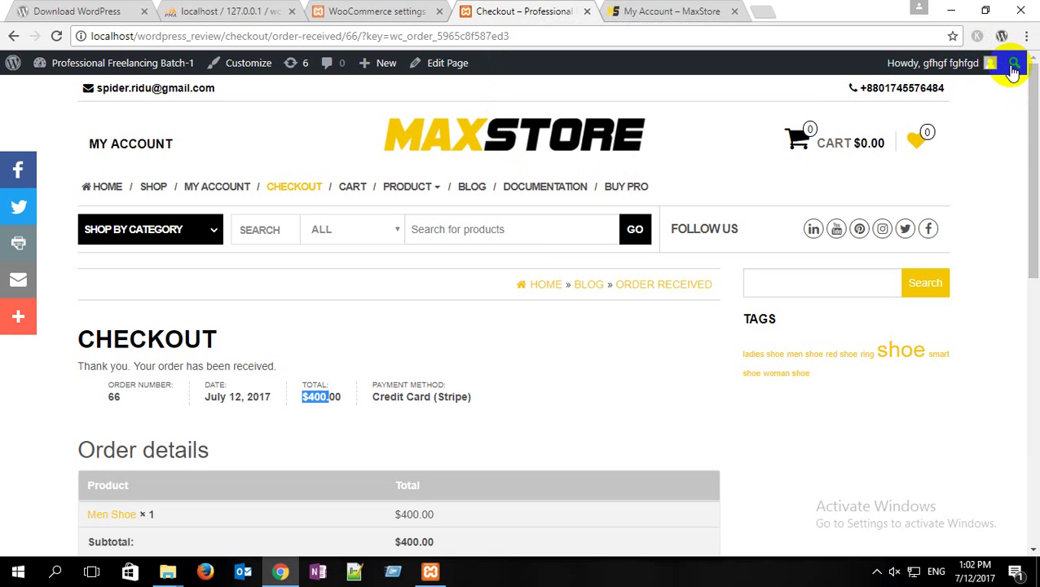
click(1014, 62)
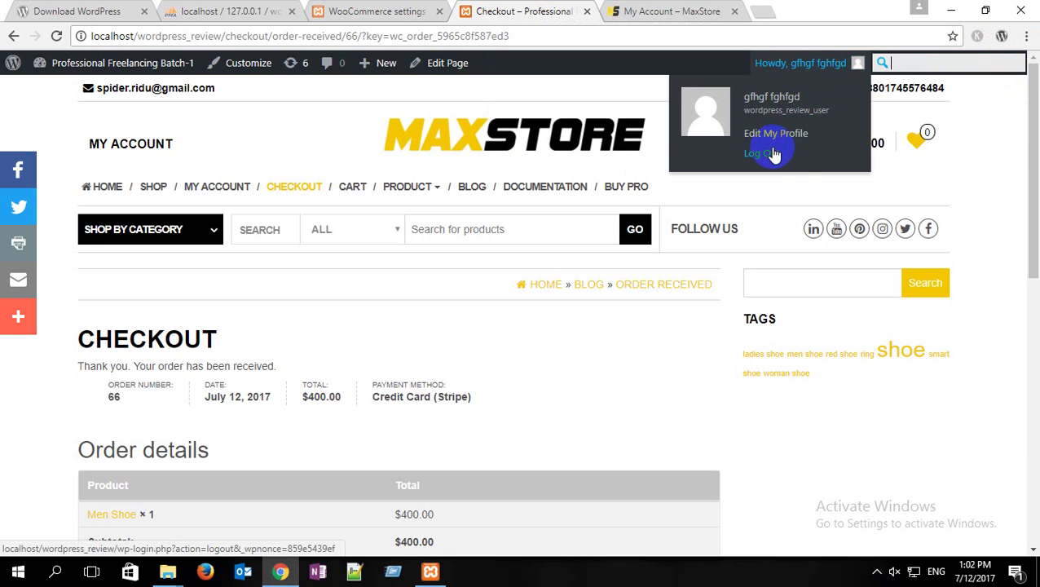
mouse_move(937, 64)
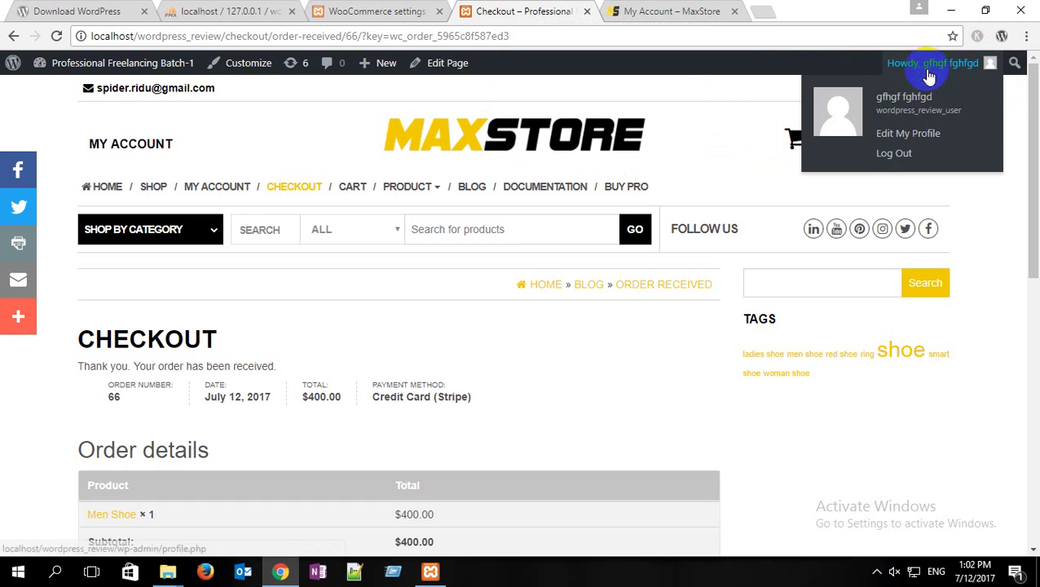
click(892, 155)
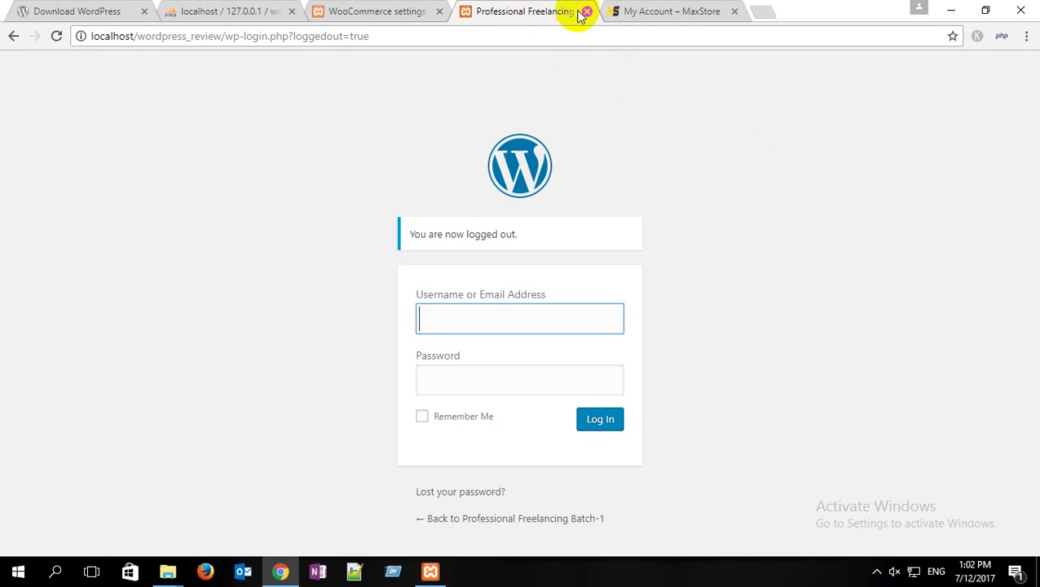
click(586, 11)
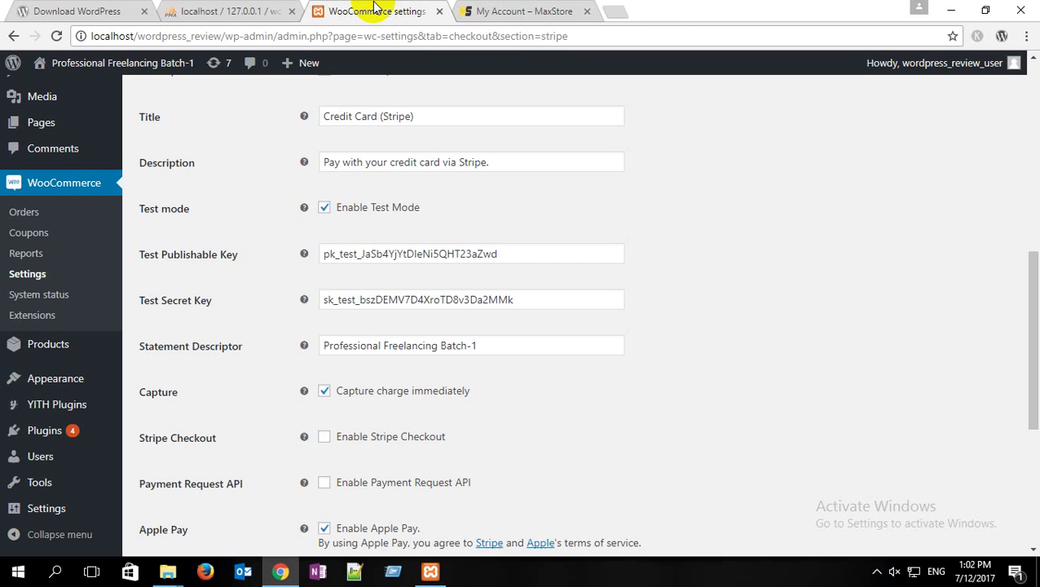
click(55, 38)
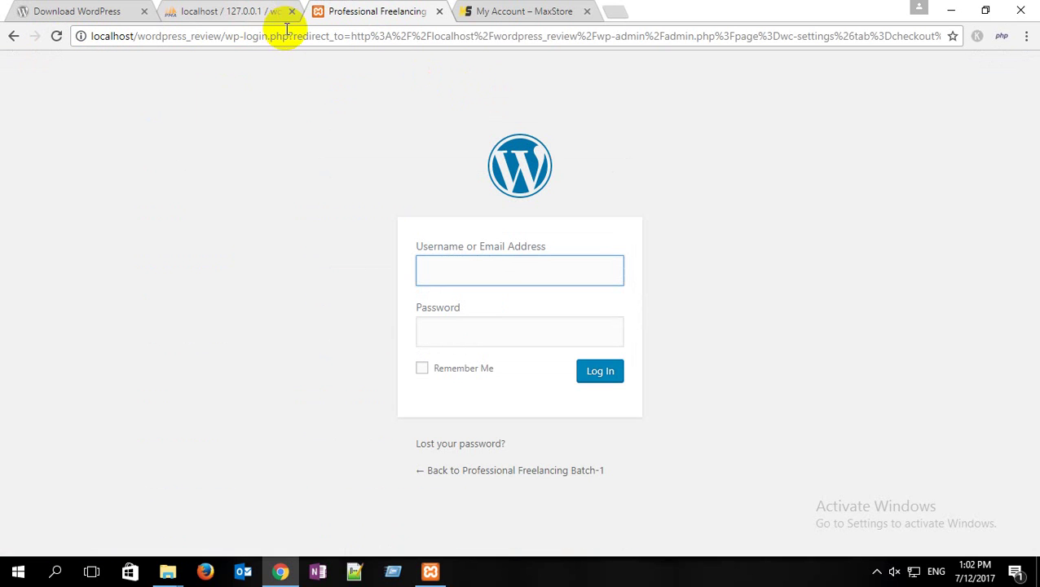
Step: Trim the address to the store's home page, open its login page, and bring up the File Explorer plugins windows
drag(224, 36, 1037, 33)
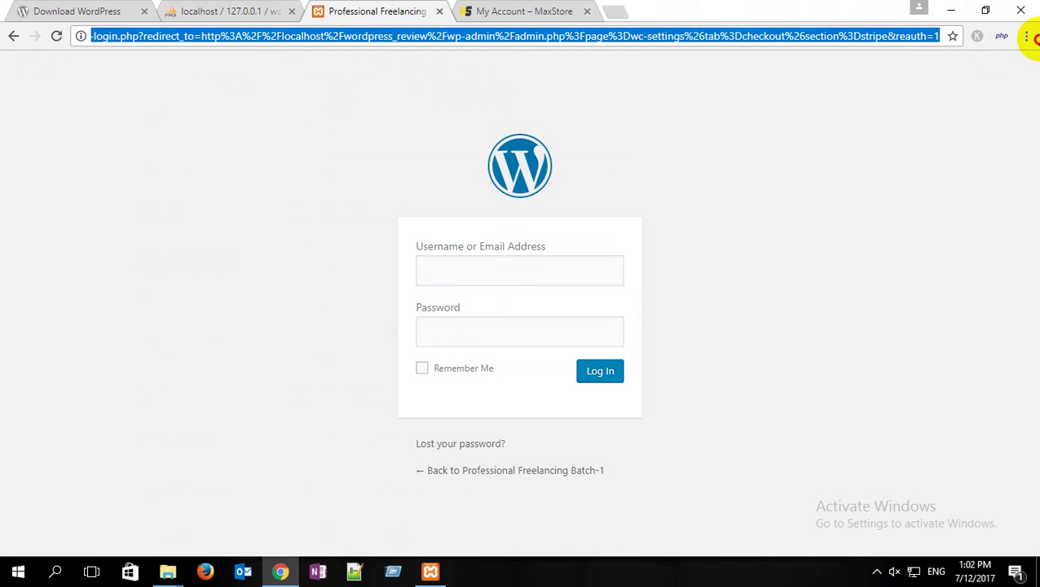
key(BackSpace)
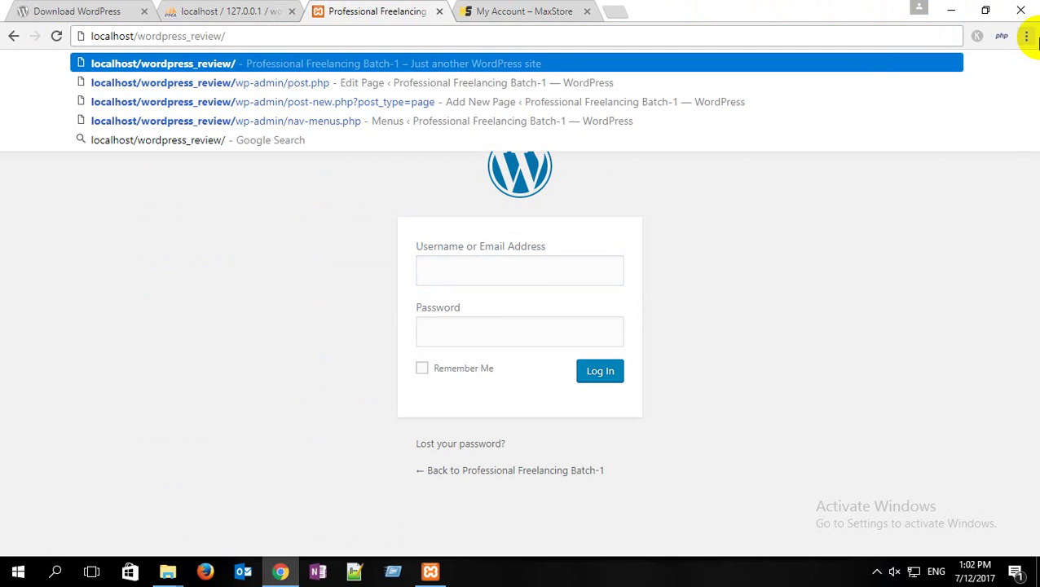
key(Return)
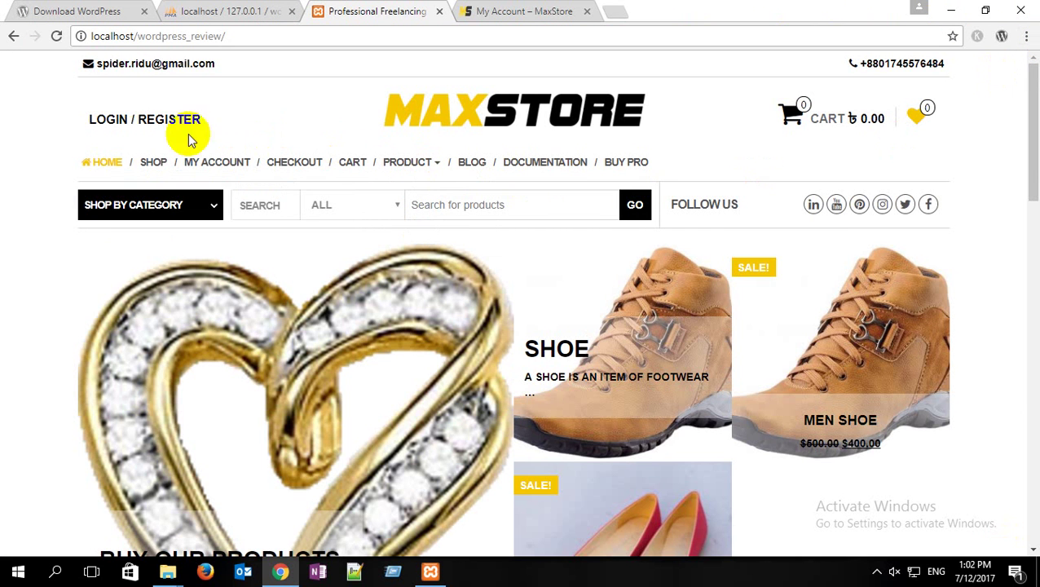
click(144, 122)
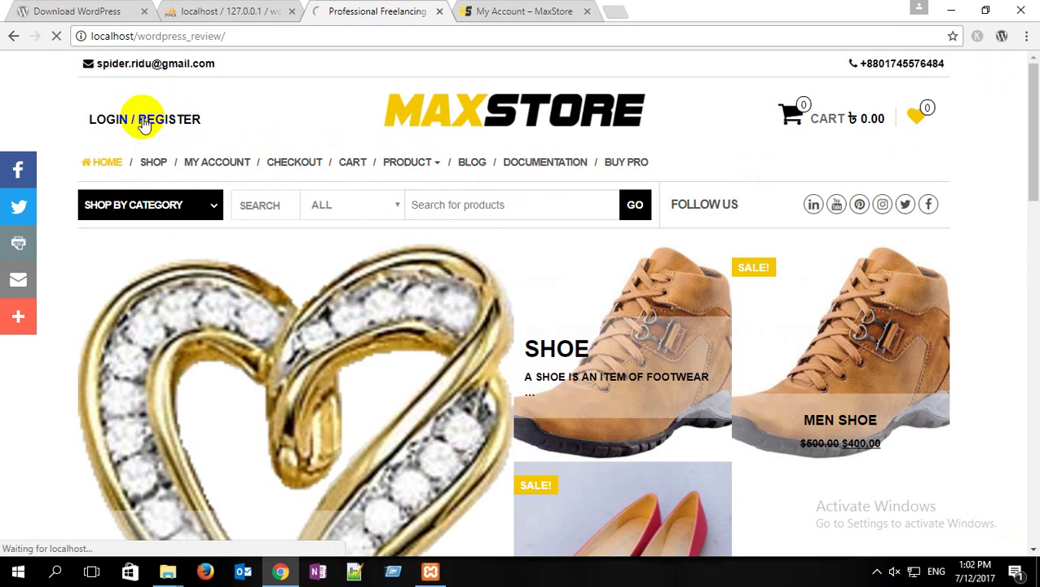
scroll(197, 171, down, 1)
scroll(197, 170, down, 2)
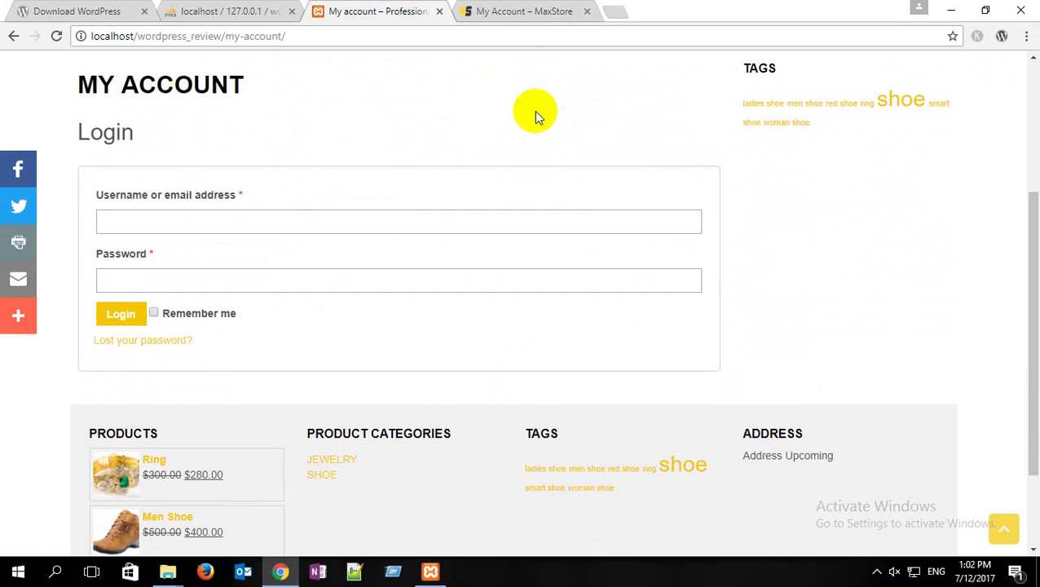
scroll(534, 111, up, 3)
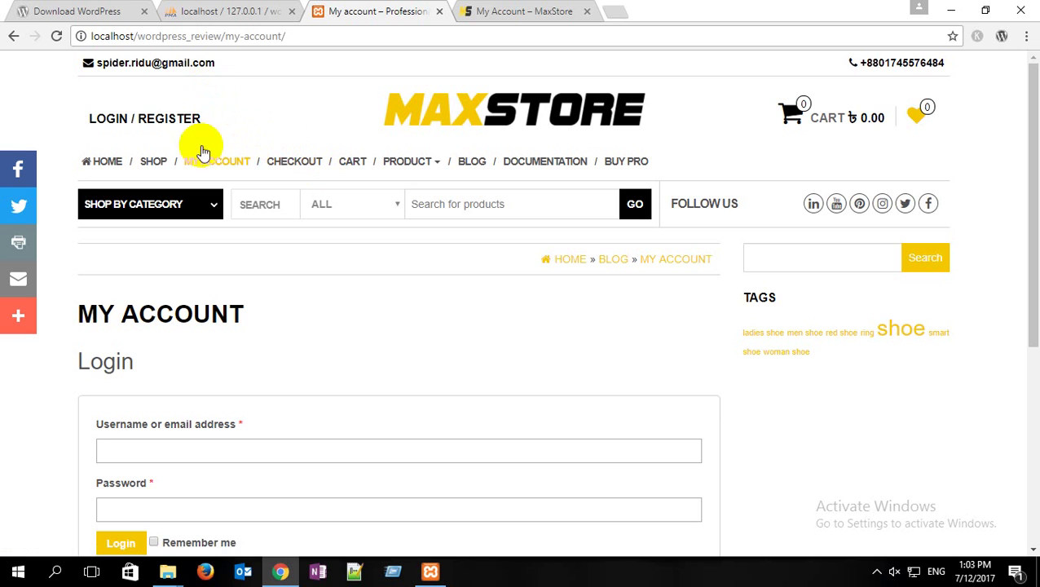
scroll(204, 329, down, 2)
click(216, 293)
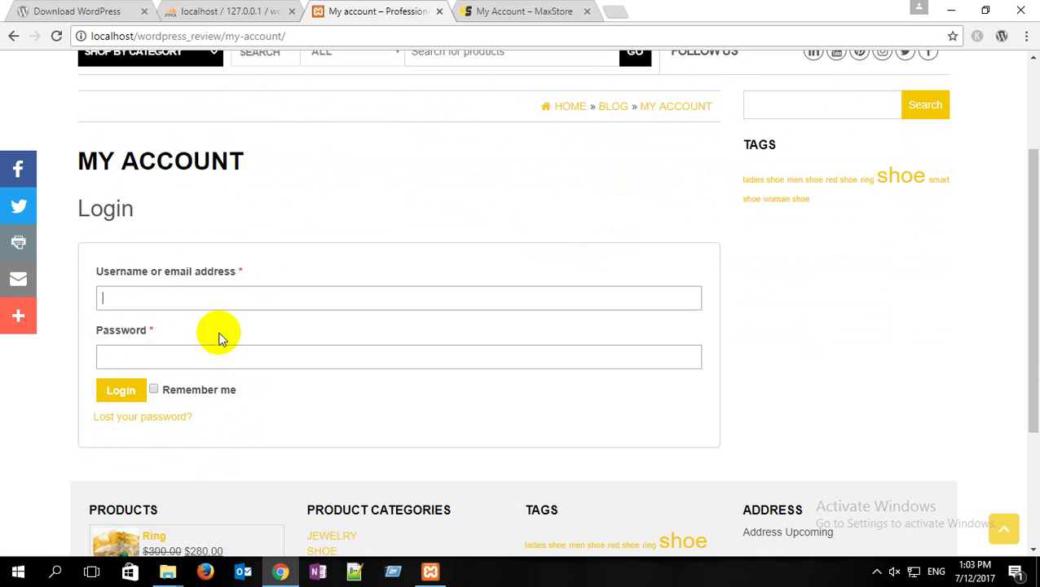
click(170, 572)
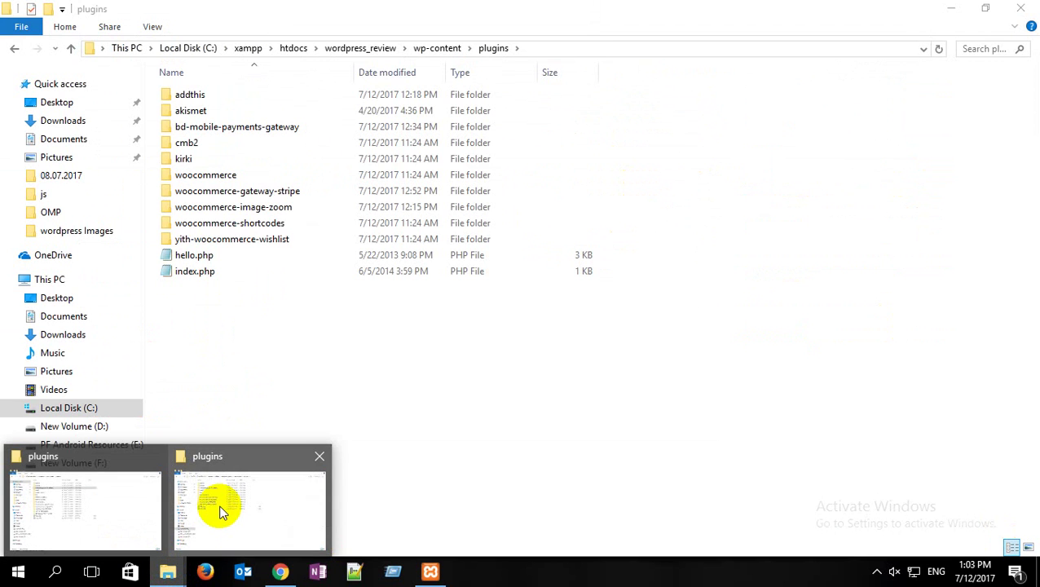
Step: Go up from plugins to htdocs, copy the wordpress_review folder name, and return to the browser
click(220, 506)
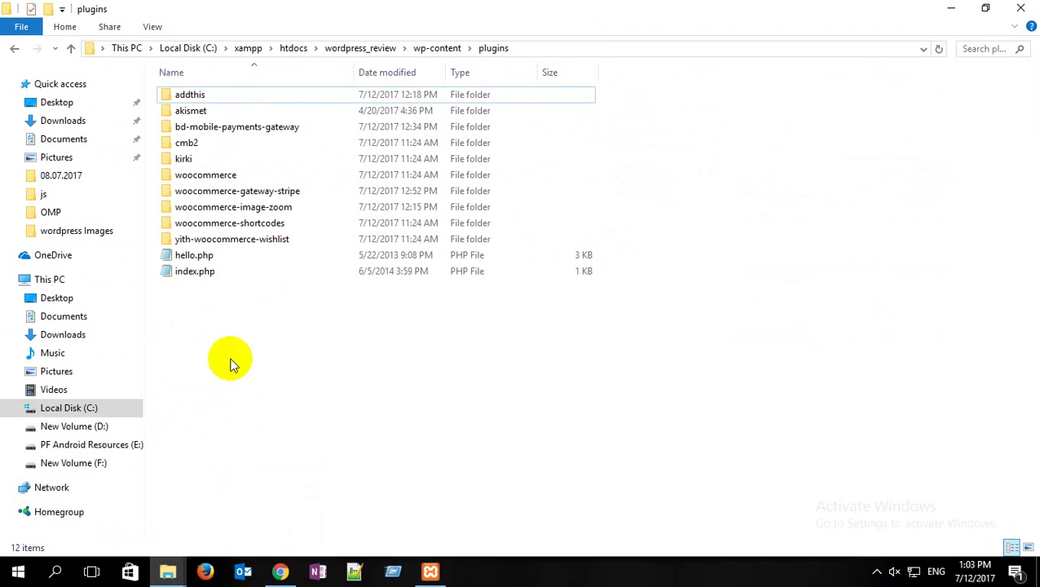
click(366, 48)
click(290, 47)
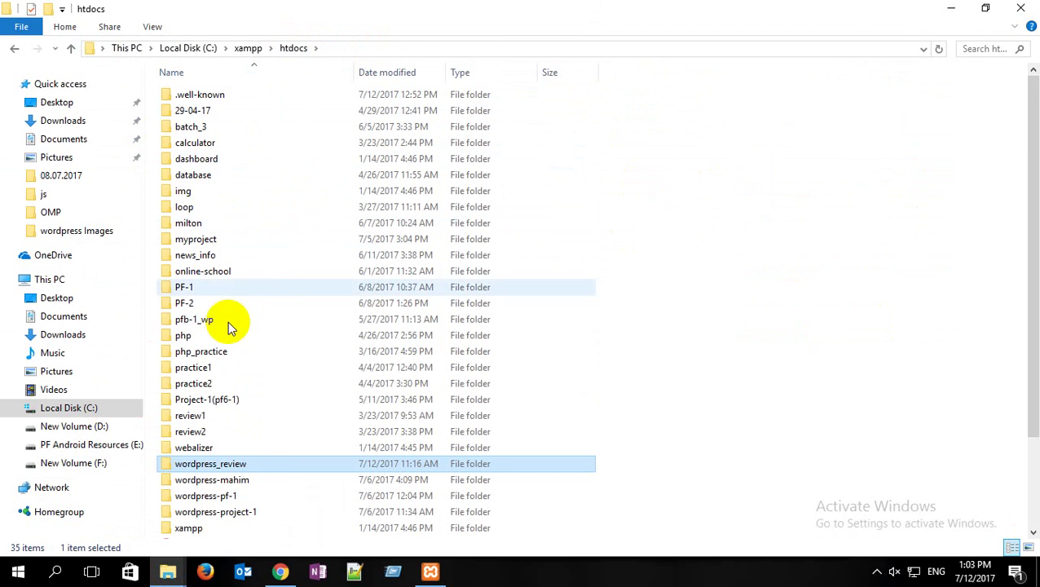
click(262, 462)
key(ctrl+c)
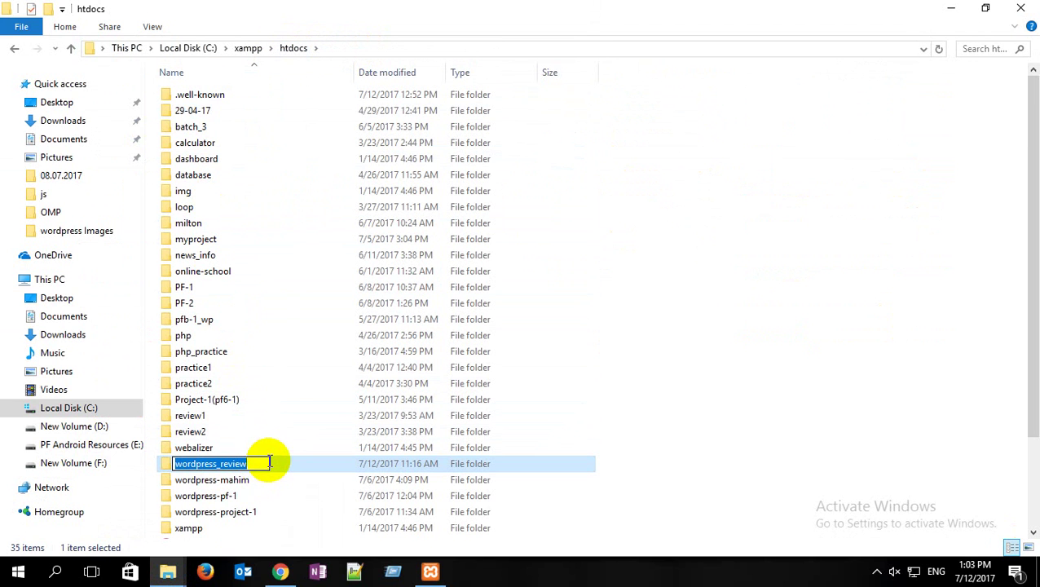
click(279, 571)
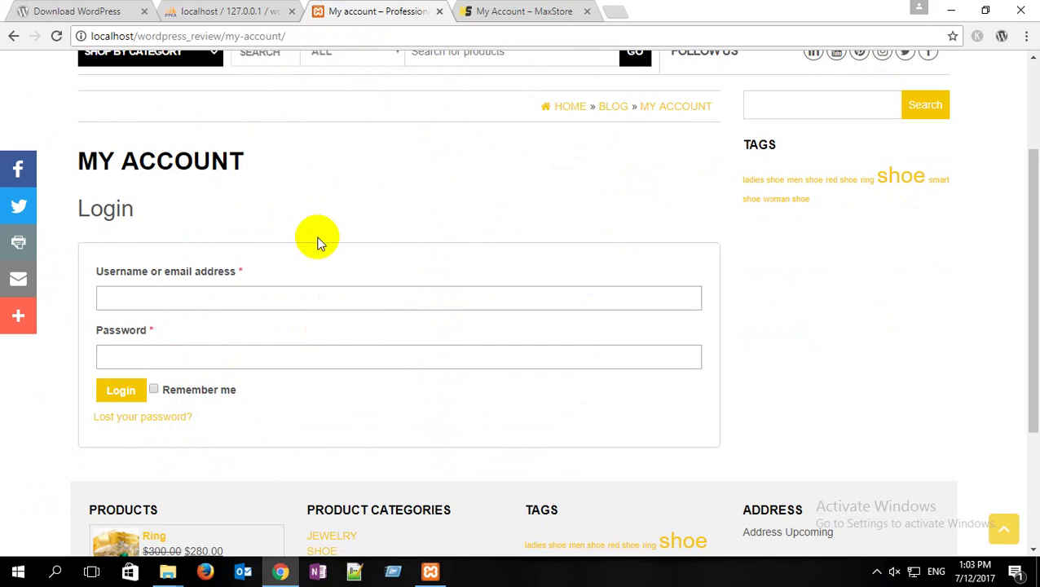
Step: Log in with the copied folder name plus '_user' and the admin password, then open the Dashboard
key(ctrl+v)
text(_user)
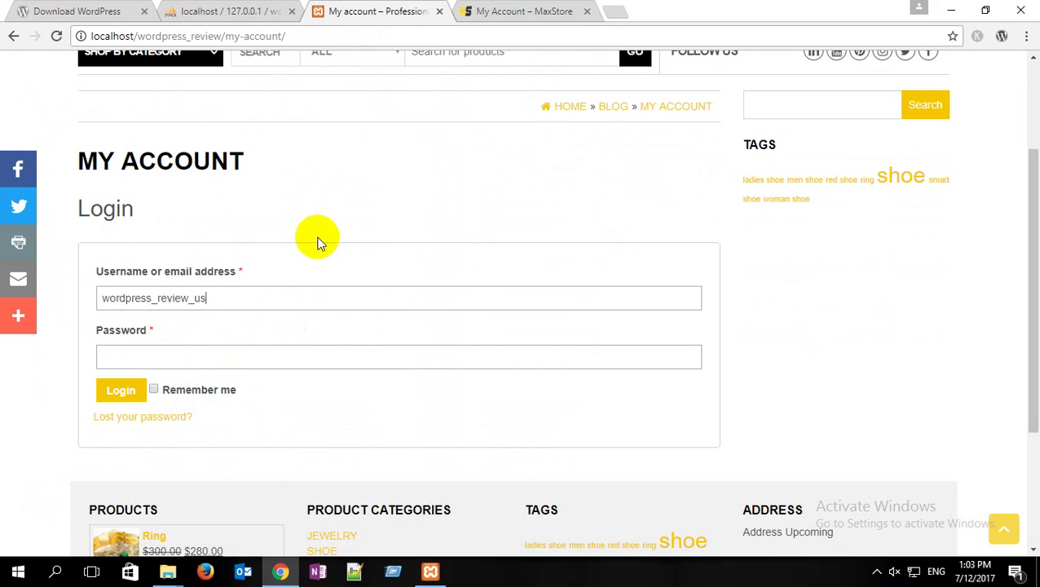
click(184, 357)
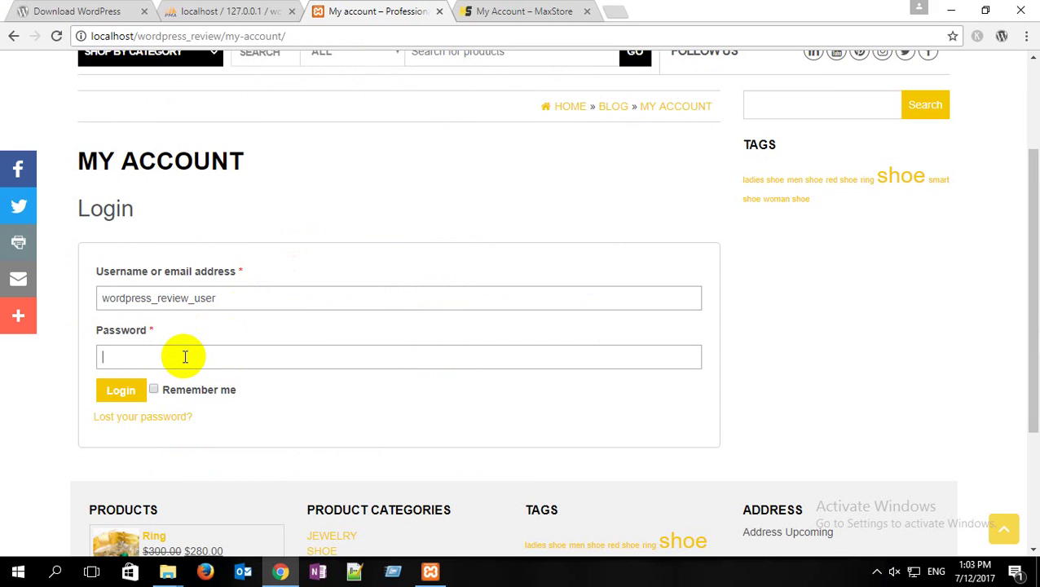
text(•••••••••••)
click(114, 396)
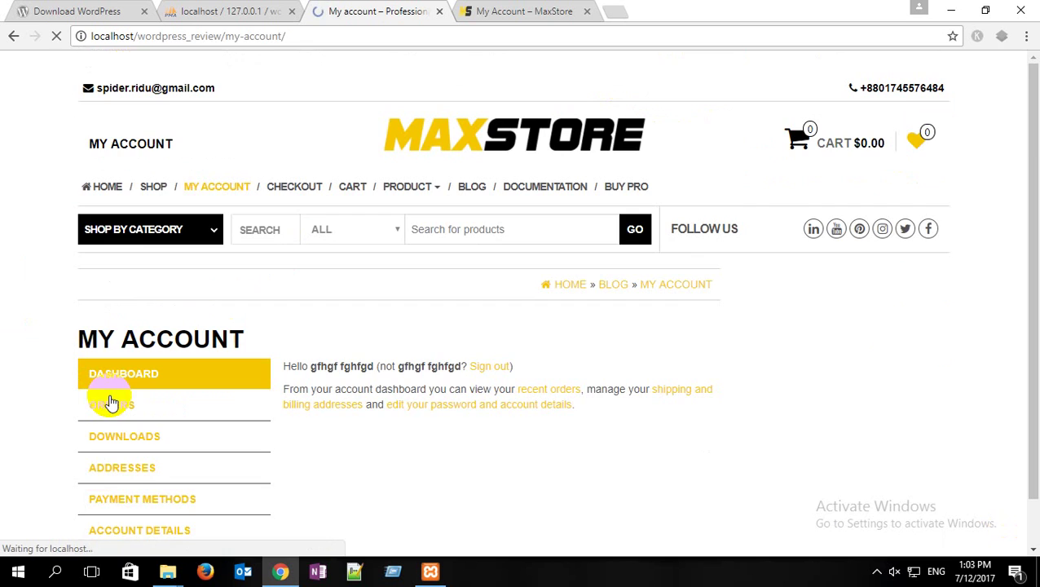
mouse_move(69, 67)
click(62, 90)
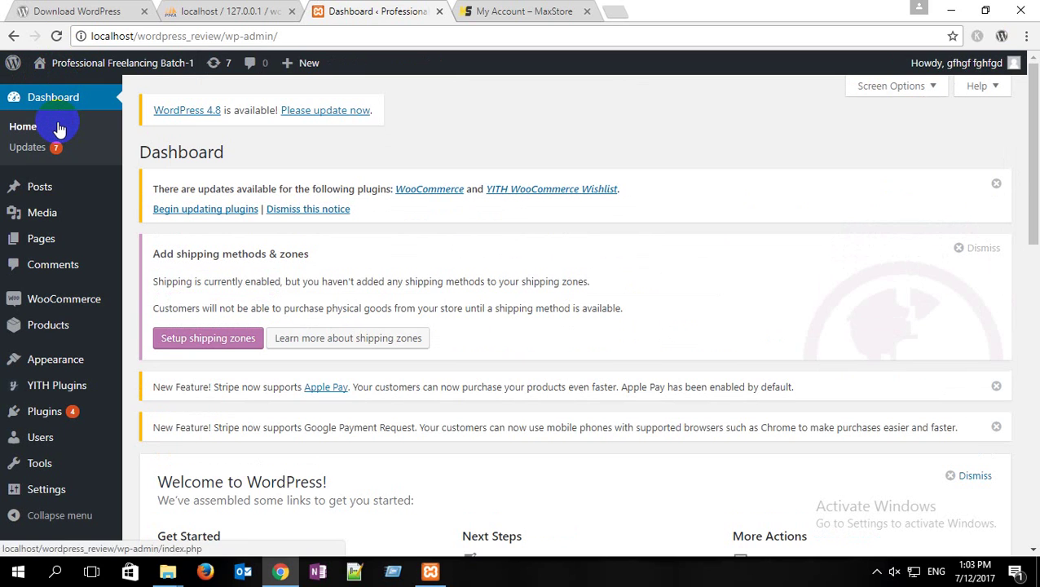
Step: In WooCommerce Settings > Accounts, tick 'Enable customer registration on the My account page' and save changes
mouse_move(65, 303)
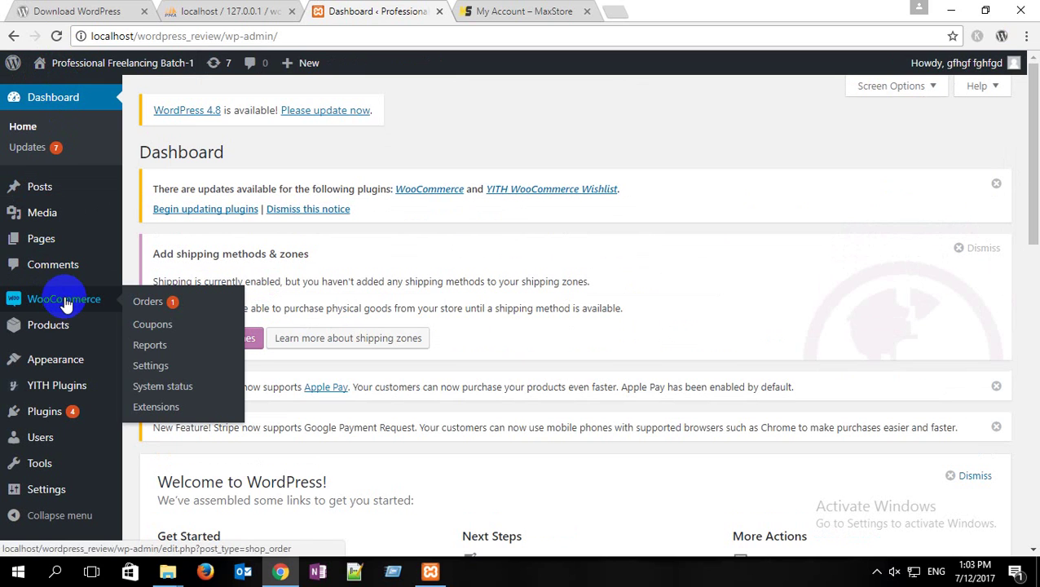
click(158, 368)
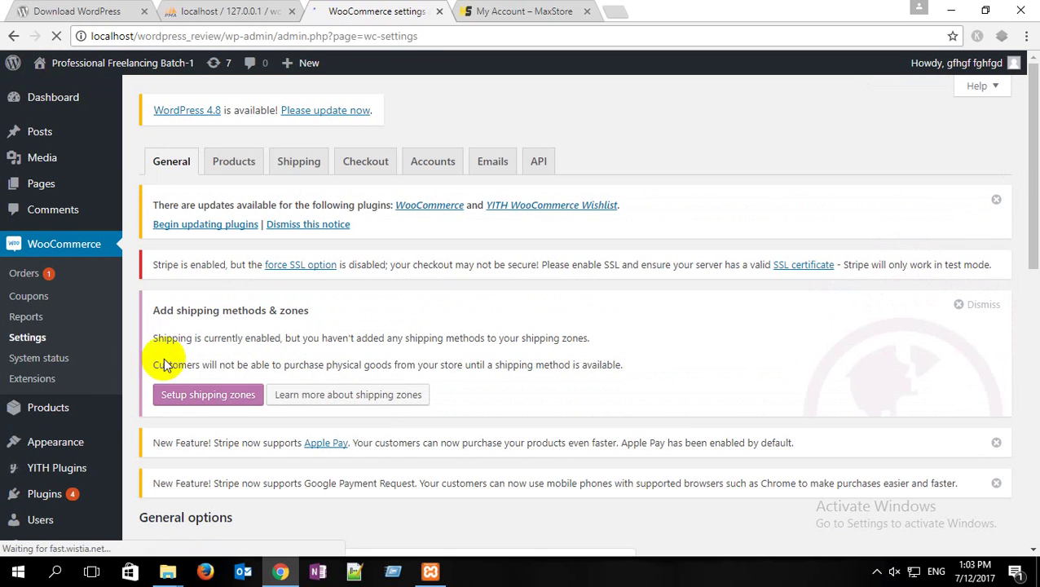
scroll(208, 244, down, 3)
scroll(210, 249, down, 4)
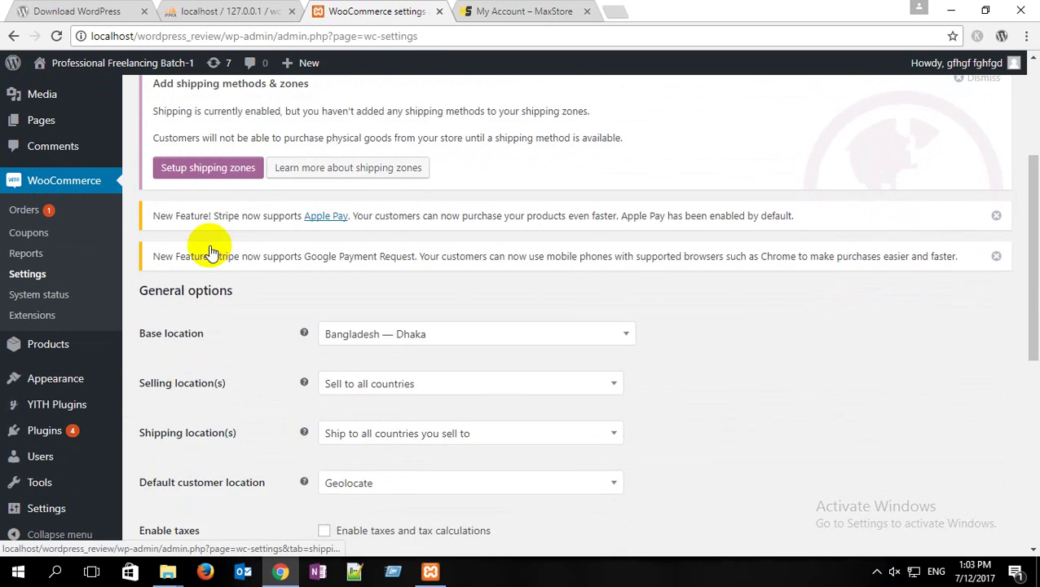
scroll(209, 249, down, 3)
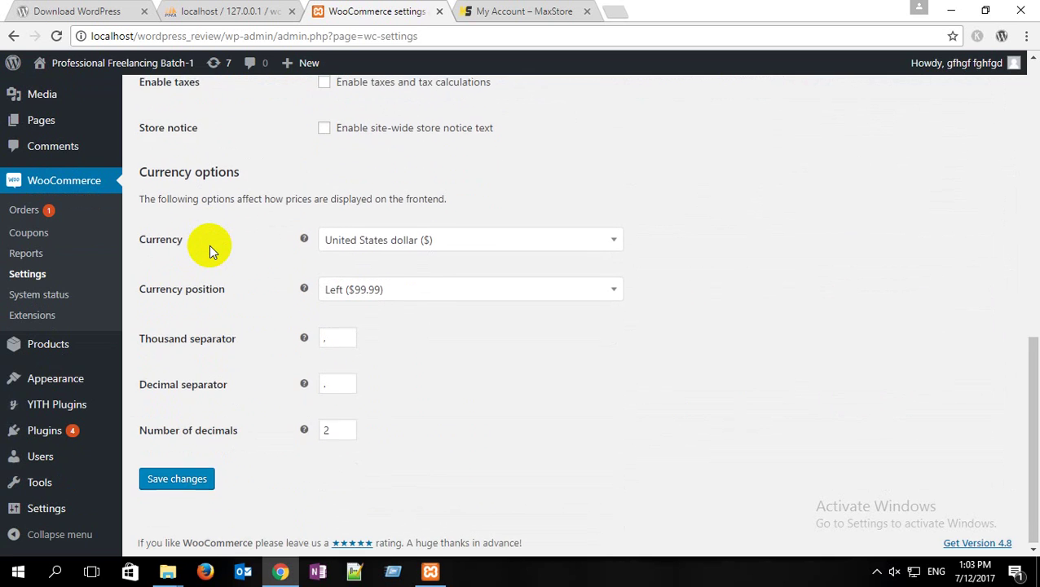
scroll(210, 248, up, 7)
scroll(209, 253, up, 2)
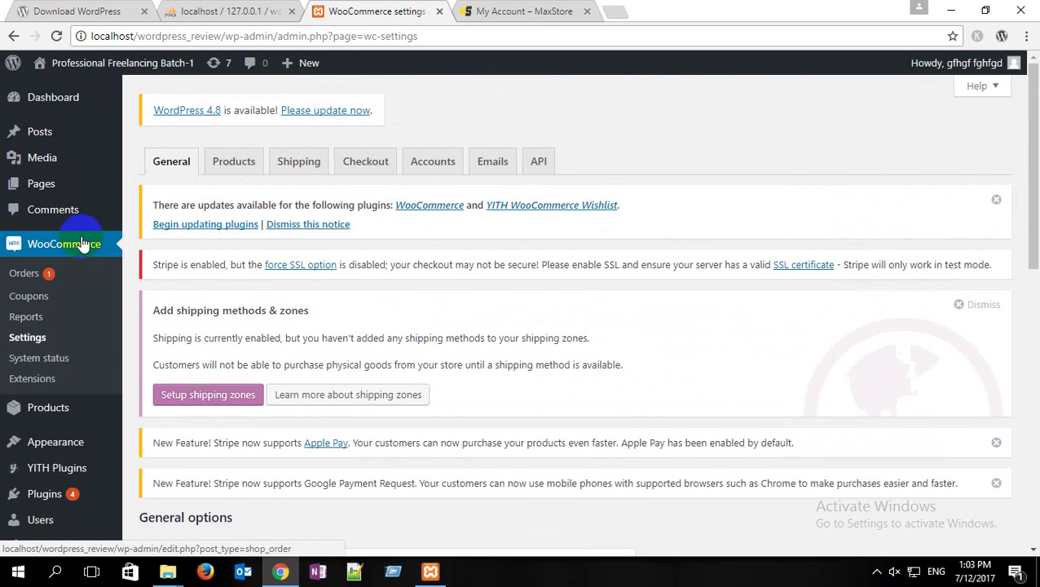
click(438, 167)
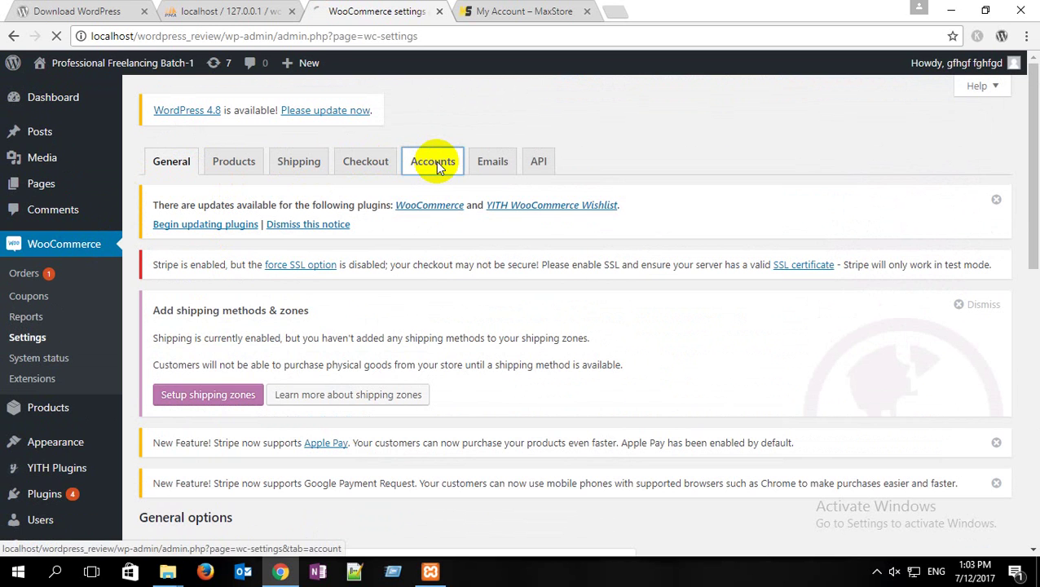
scroll(264, 243, down, 1)
scroll(260, 246, down, 4)
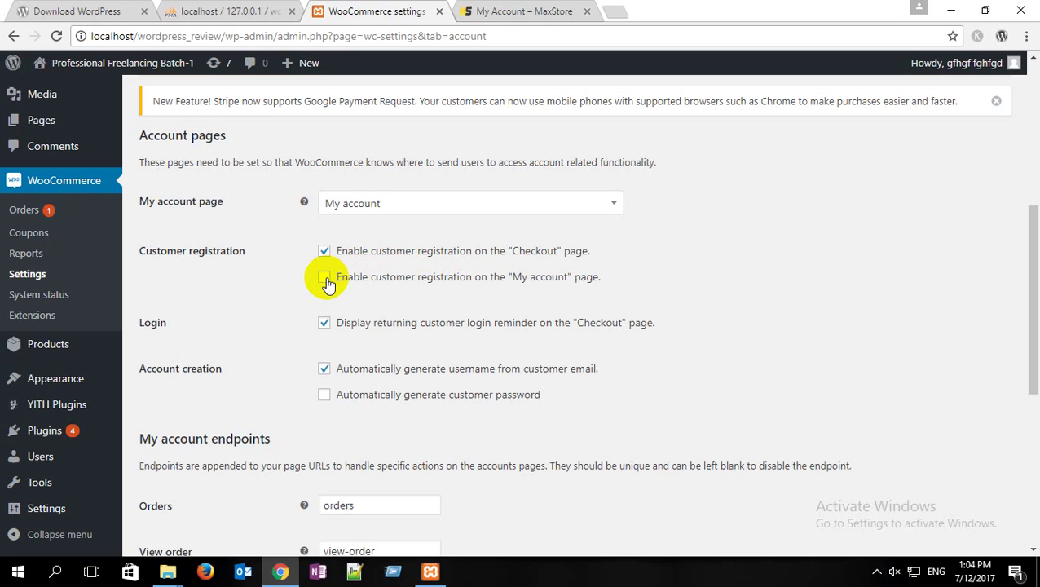
click(327, 278)
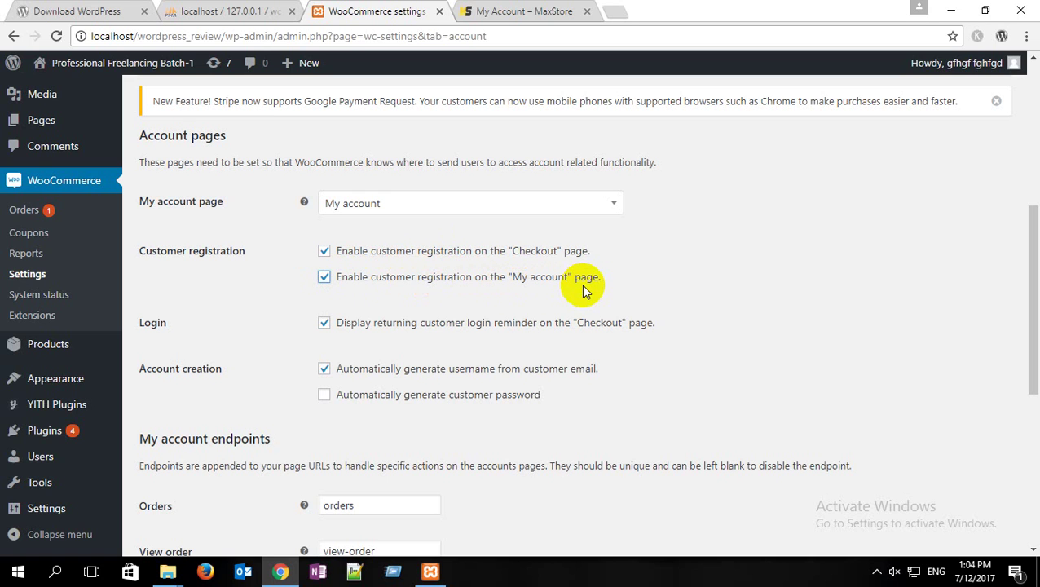
scroll(327, 293, down, 5)
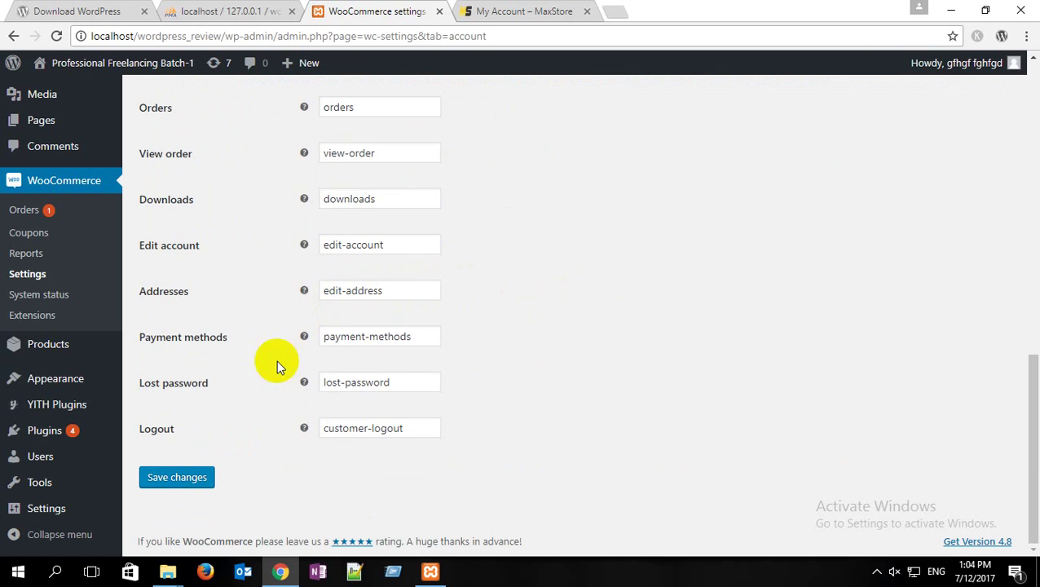
click(179, 480)
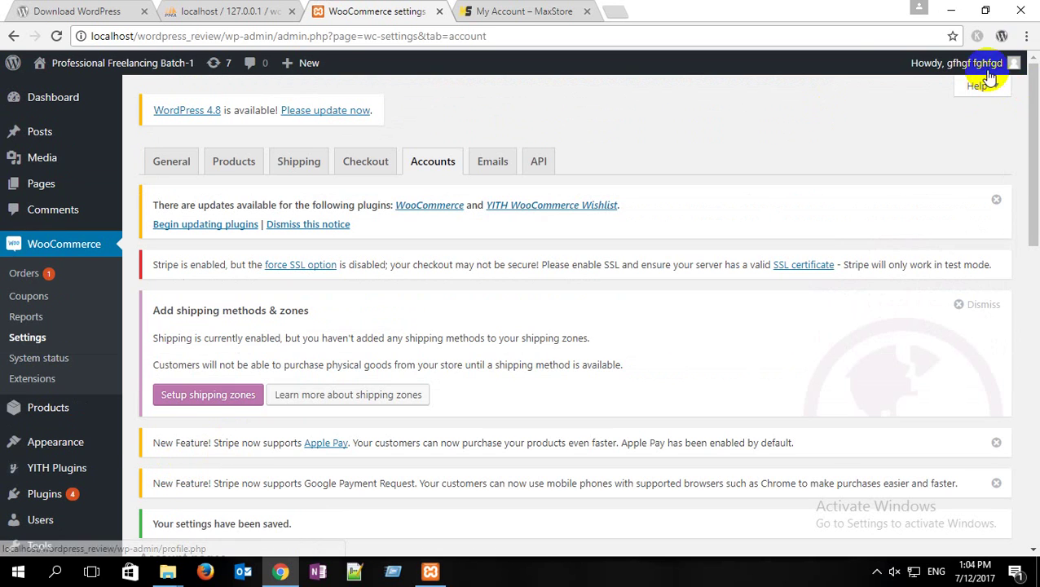
Step: Log out of the admin account, load localhost/wordpress_review, and open LOGIN / REGISTER to the Register form's e-mail field
mouse_move(984, 75)
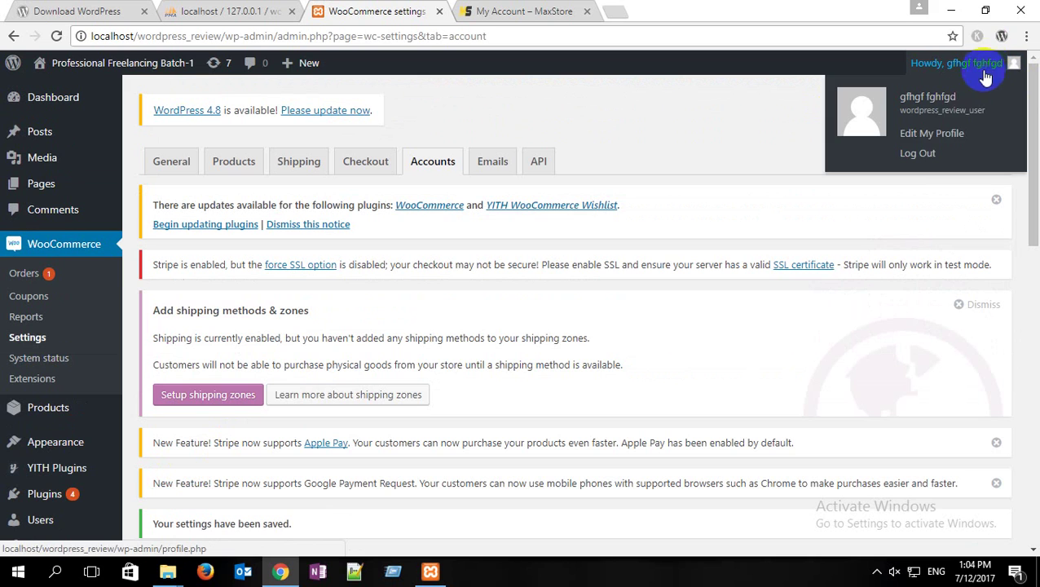
click(917, 155)
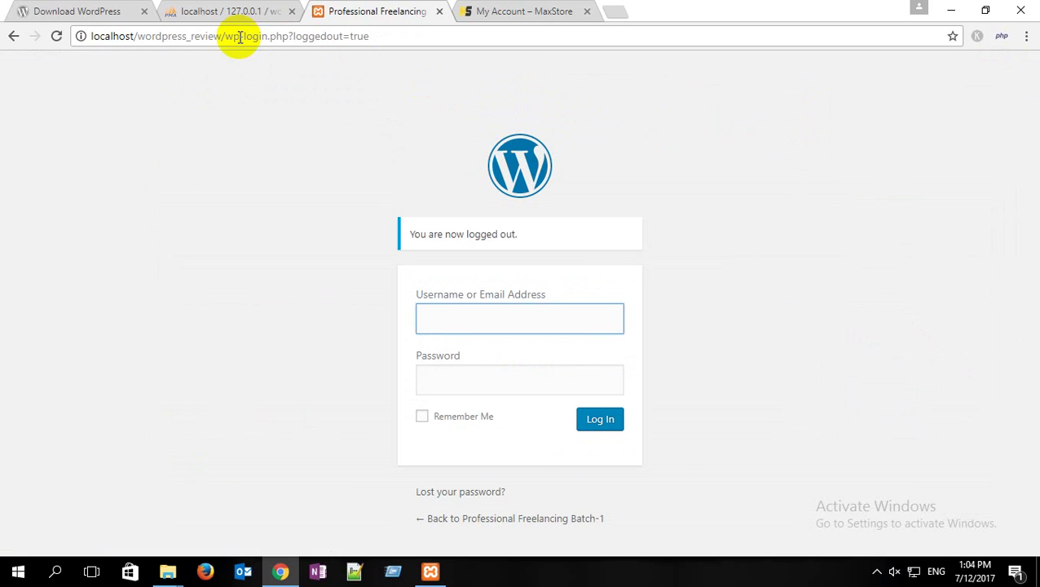
drag(222, 36, 535, 36)
key(BackSpace)
key(Return)
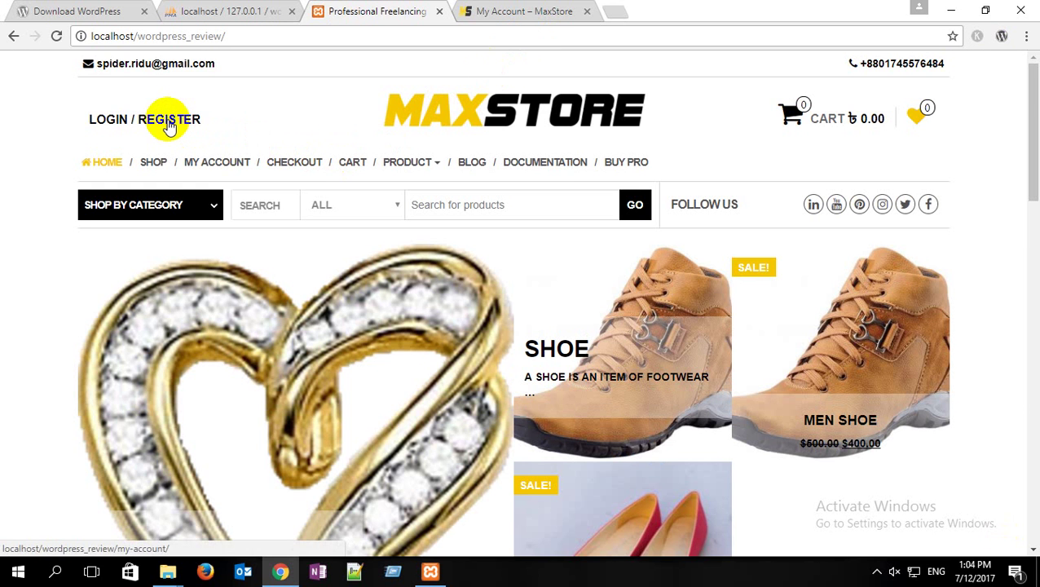
click(167, 121)
scroll(414, 195, down, 2)
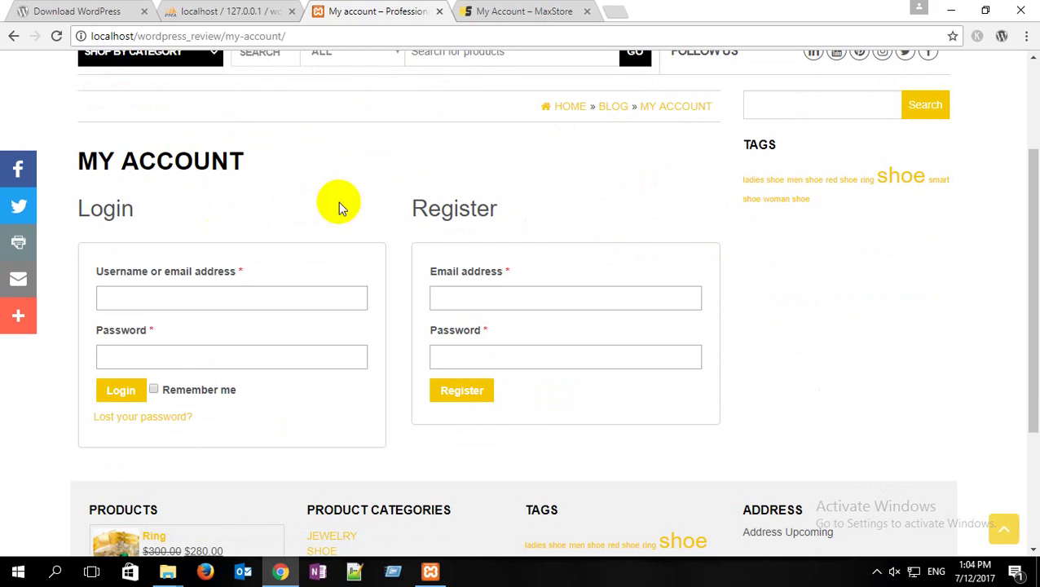
click(481, 295)
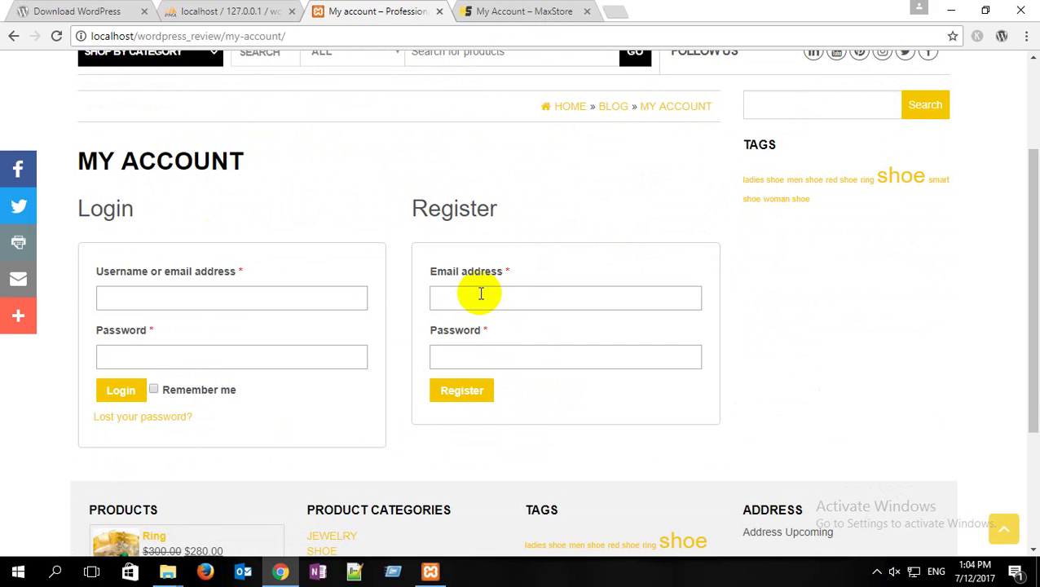
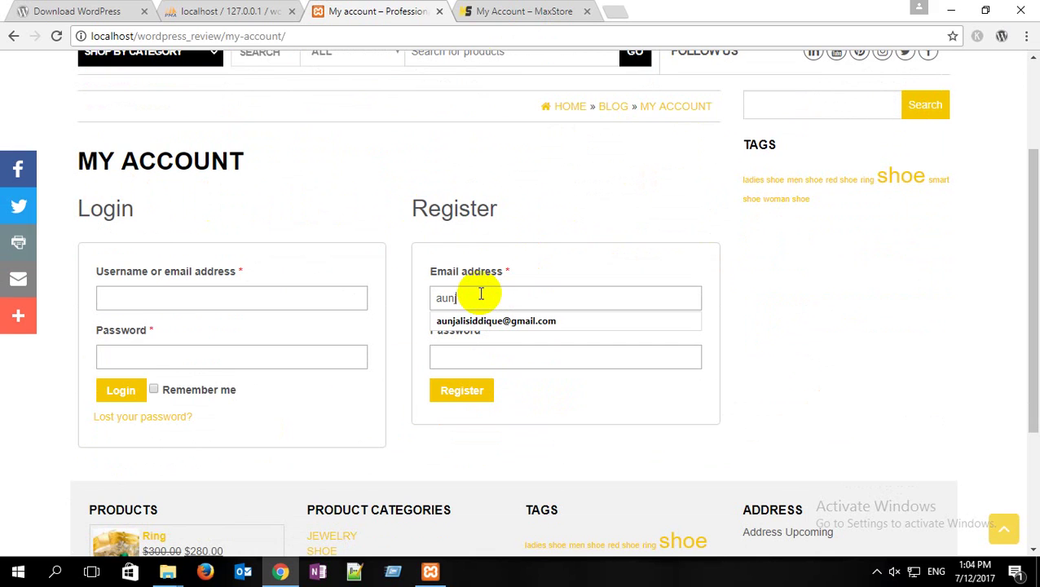
Step: Fill in the customer's e-mail from the autofill suggestion, then type a trial password and delete it
click(522, 322)
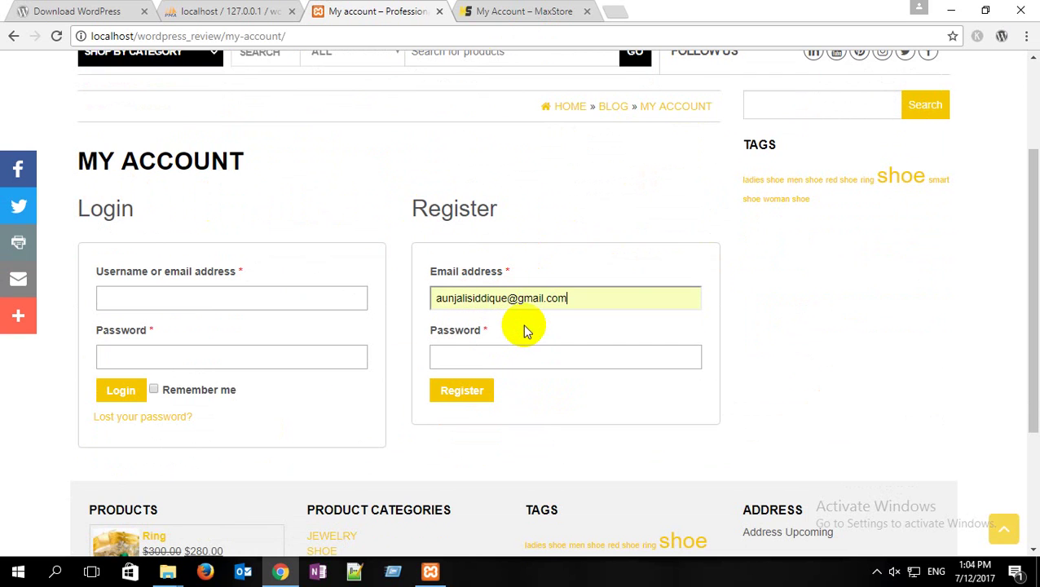
click(477, 353)
text(123)
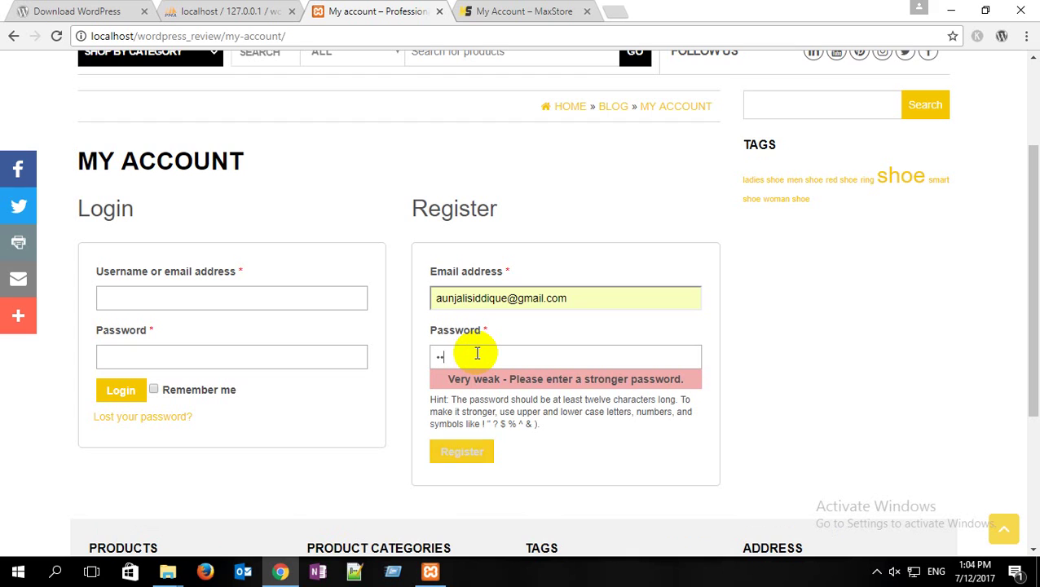
text(45)
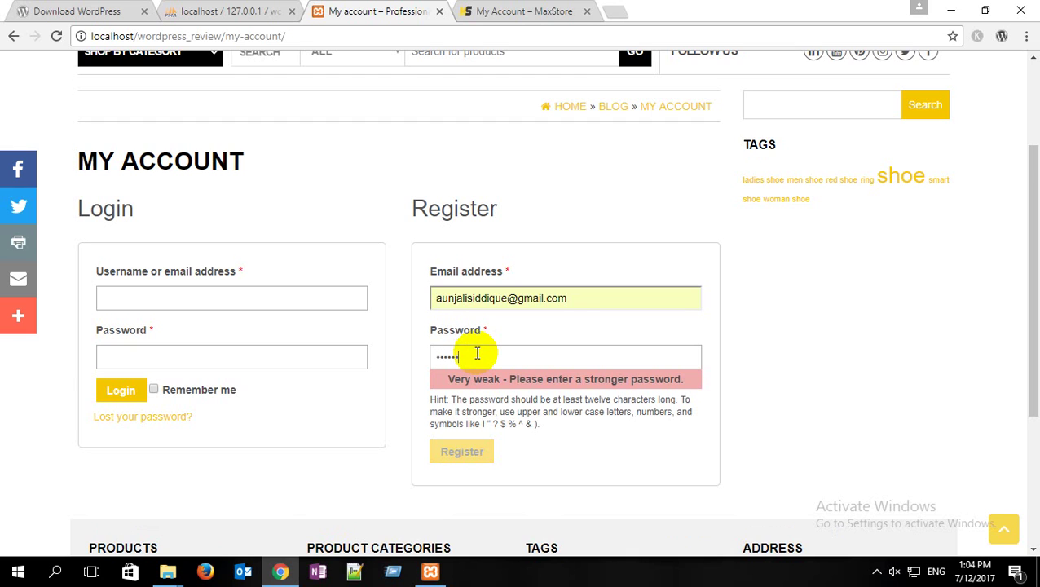
key(BackSpace)
key(BackSpace)
key(BackSpace)
key(BackSpace)
key(BackSpace)
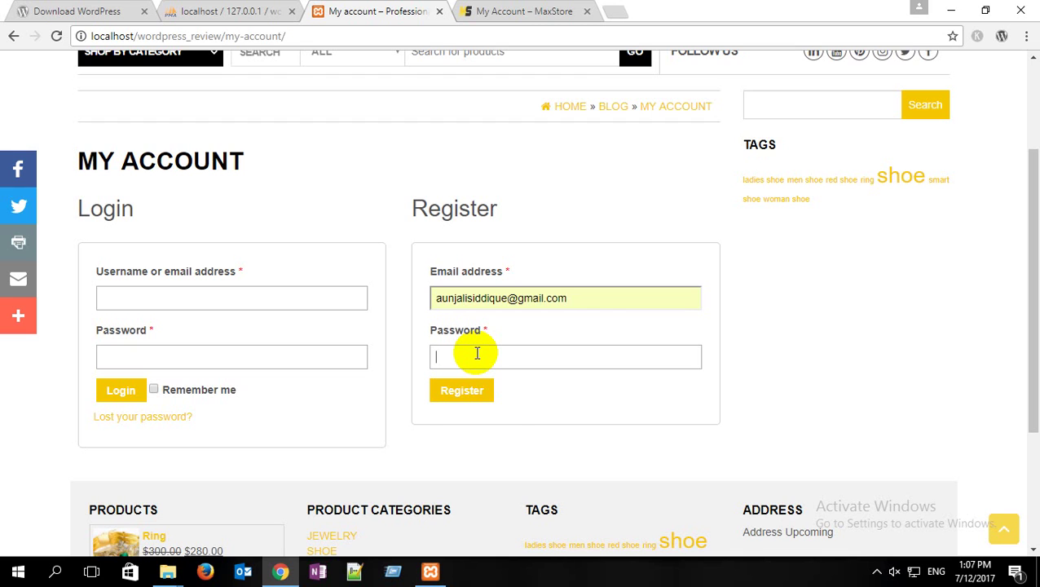
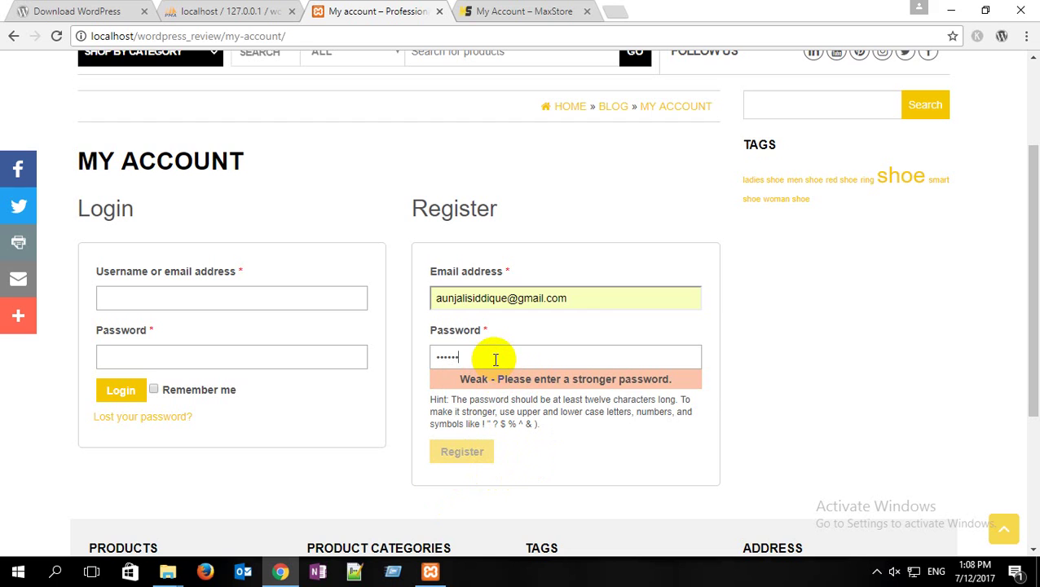
Step: Try several registration passwords, each still rated very weak, then select the entered e-mail address
key(BackSpace)
key(BackSpace)
key(BackSpace)
key(BackSpace)
key(BackSpace)
key(BackSpace)
key(BackSpace)
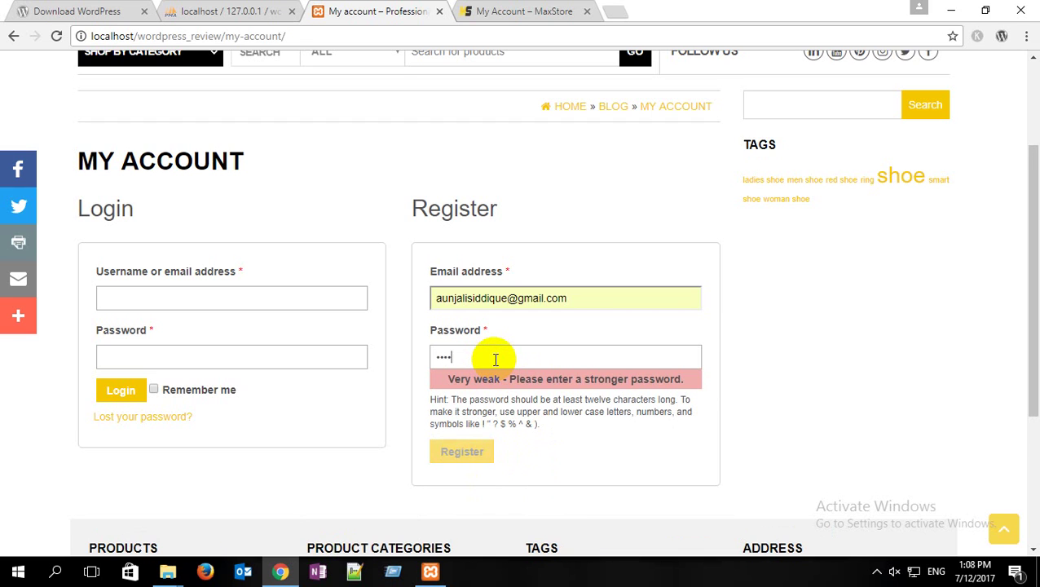
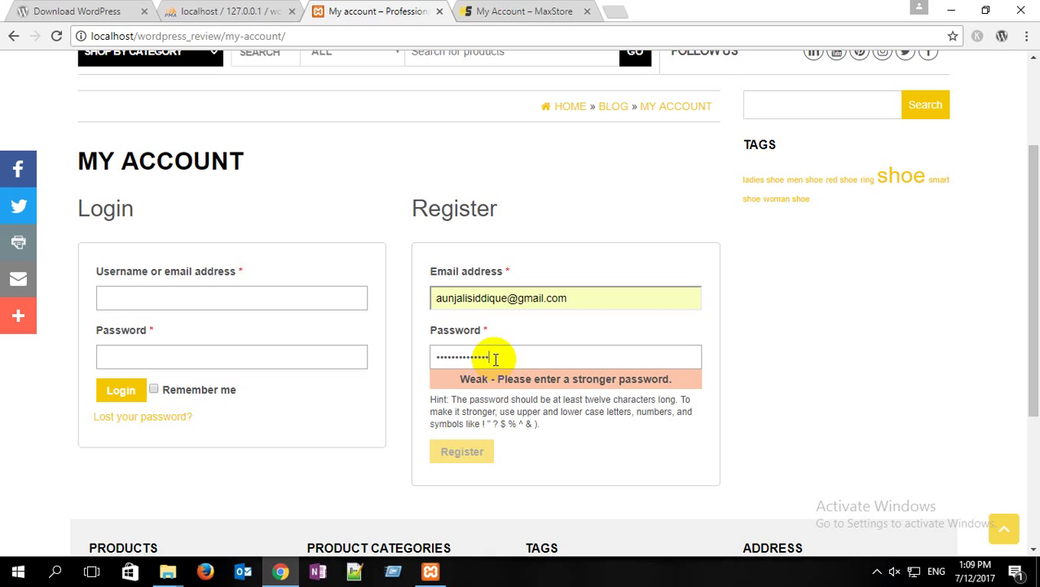
key(BackSpace)
key(BackSpace)
key(BackSpace)
key(BackSpace)
key(BackSpace)
key(BackSpace)
key(BackSpace)
key(BackSpace)
key(BackSpace)
key(BackSpace)
key(BackSpace)
key(BackSpace)
key(BackSpace)
key(BackSpace)
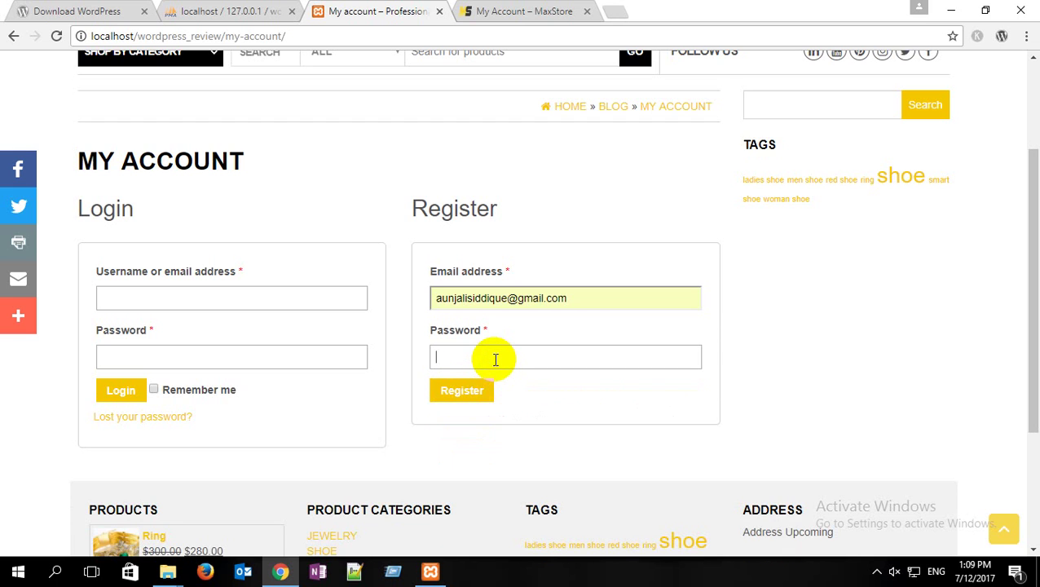
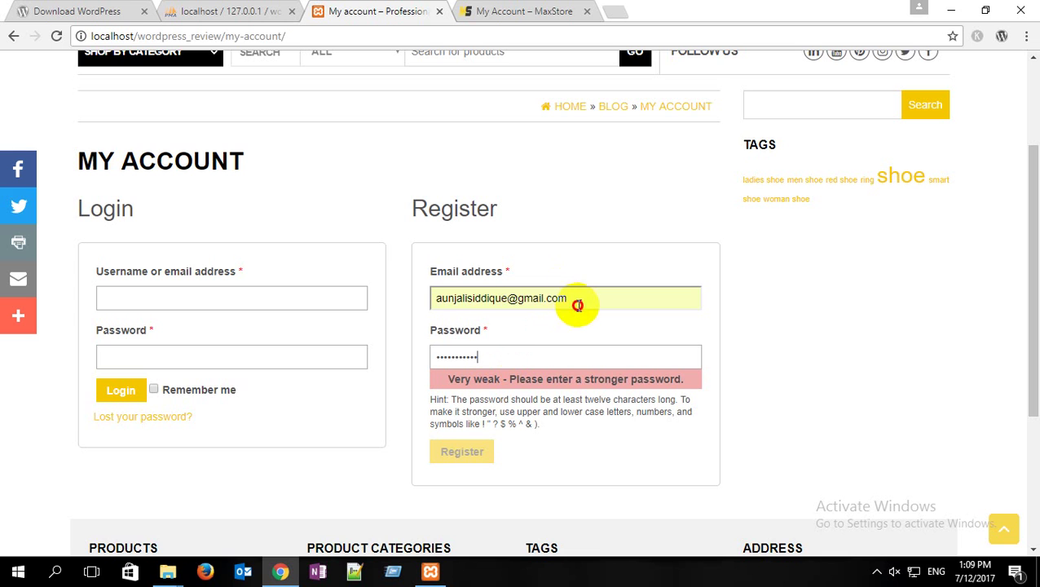
drag(575, 304, 376, 298)
key(ctrl+c)
Step: Reload the My Account page and paste the saved email into the registration email field
click(55, 36)
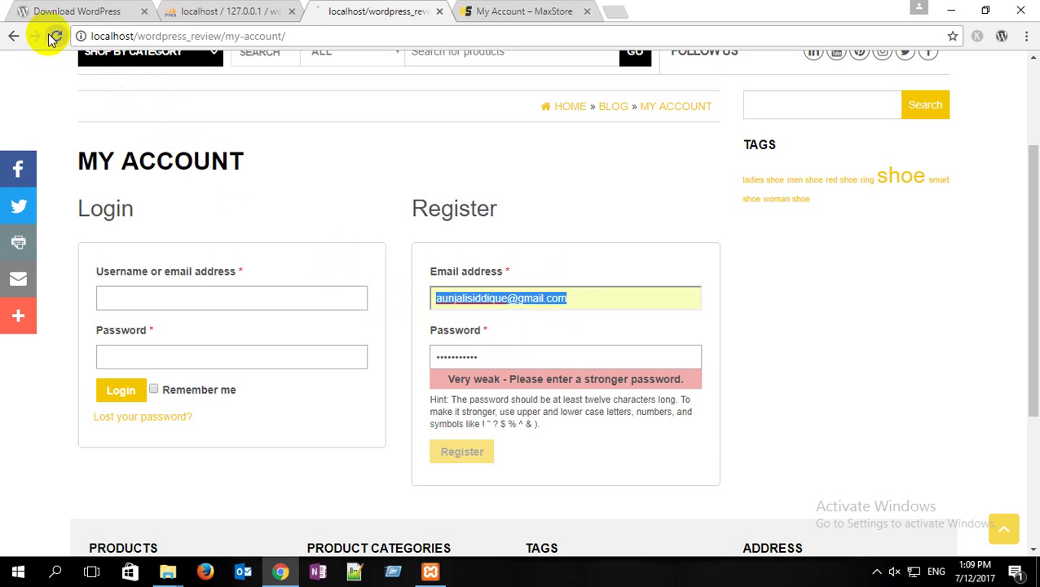
click(468, 295)
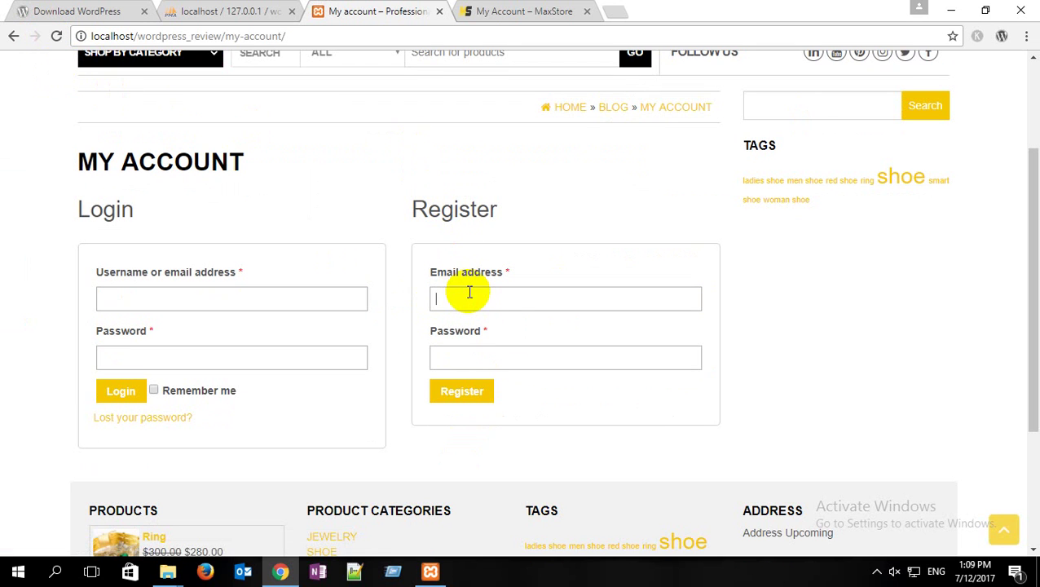
key(ctrl+v)
Step: Try a few typed passwords in the registration password field, then delete them
click(500, 362)
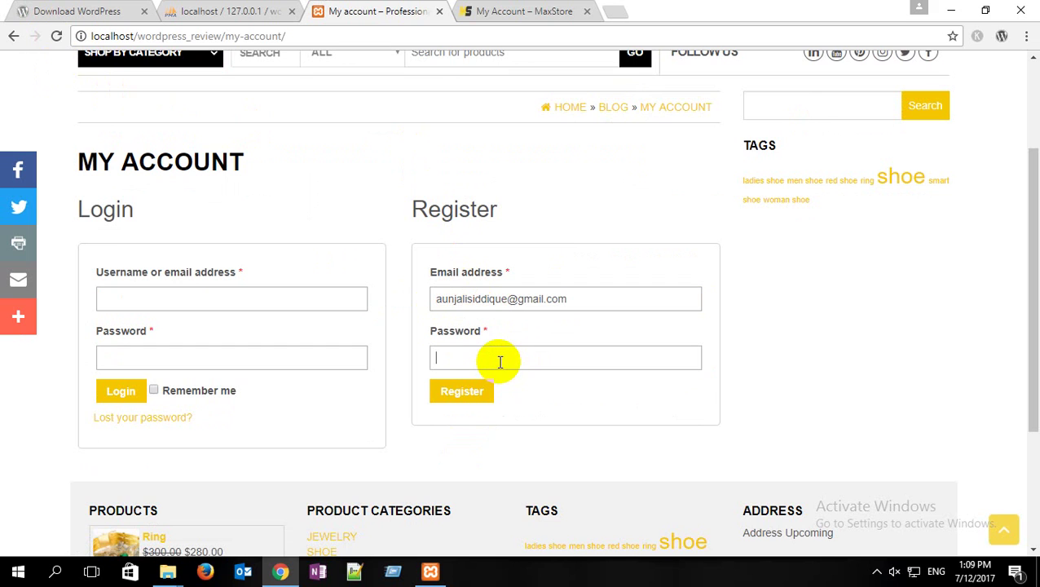
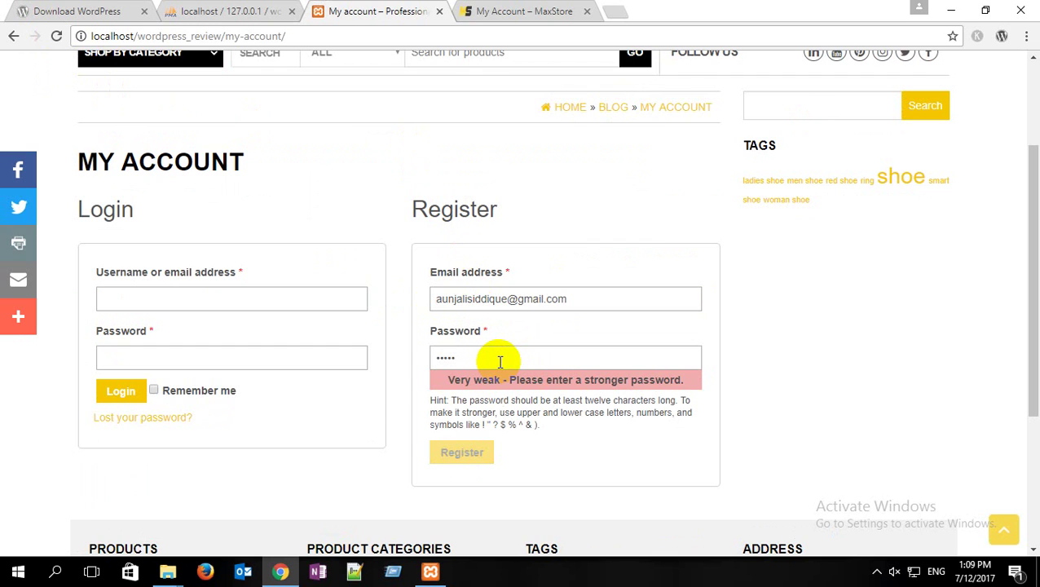
key(BackSpace)
key(BackSpace)
key(BackSpace)
key(BackSpace)
key(BackSpace)
key(BackSpace)
key(BackSpace)
key(BackSpace)
key(BackSpace)
key(BackSpace)
key(BackSpace)
key(BackSpace)
key(BackSpace)
key(BackSpace)
key(BackSpace)
key(BackSpace)
key(BackSpace)
key(BackSpace)
key(BackSpace)
key(BackSpace)
key(BackSpace)
key(BackSpace)
key(BackSpace)
key(BackSpace)
key(BackSpace)
key(BackSpace)
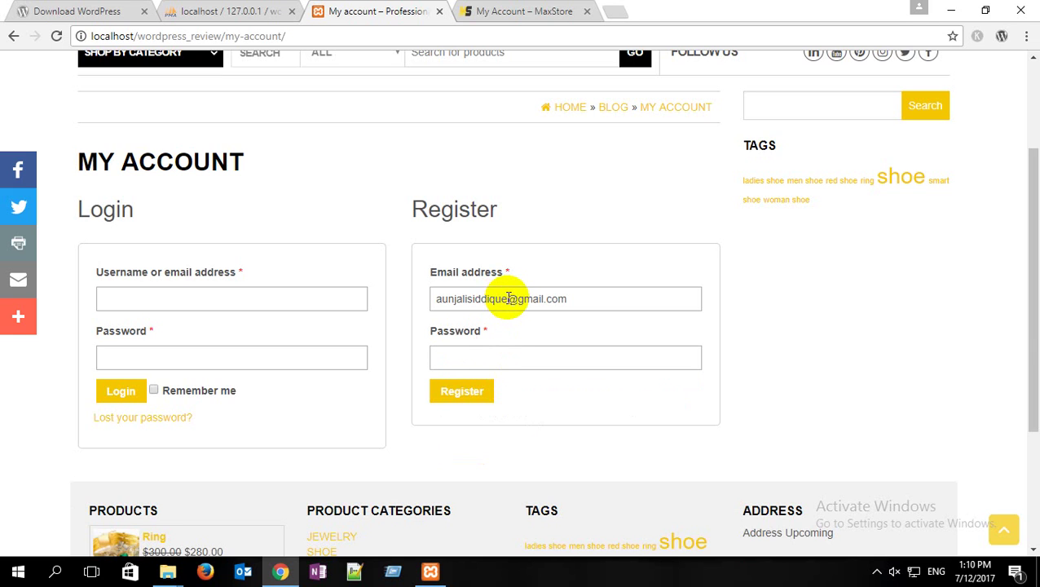
Step: Paste a password the meter rates Strong and submit the registration
drag(507, 298, 423, 307)
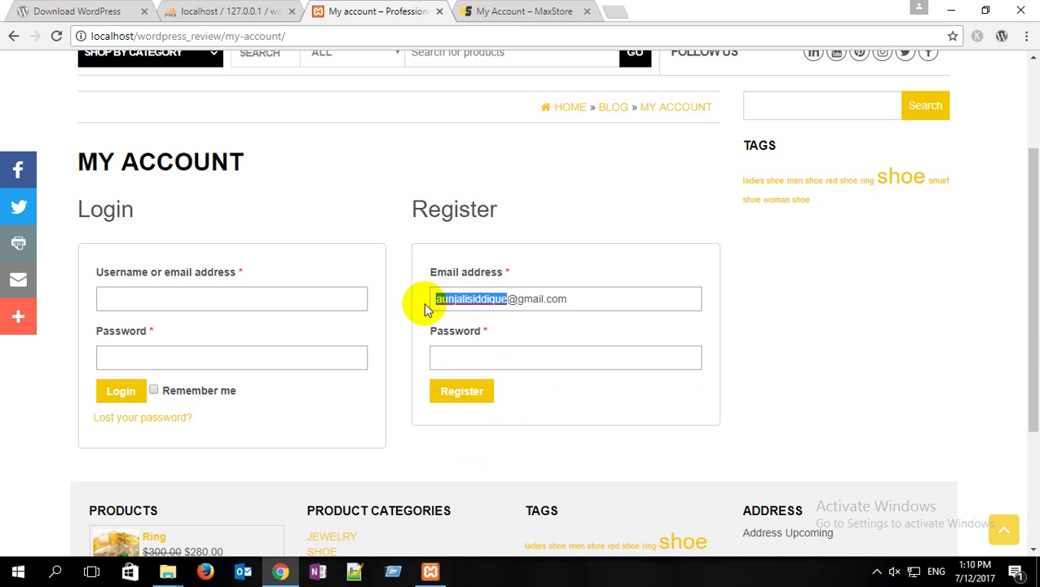
click(459, 358)
key(ctrl+v)
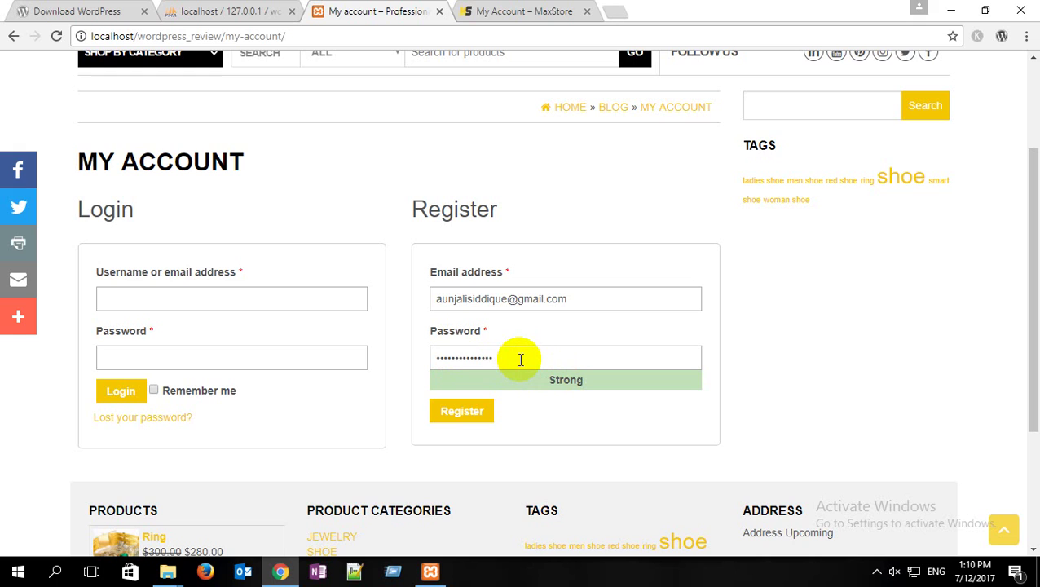
click(492, 410)
click(461, 412)
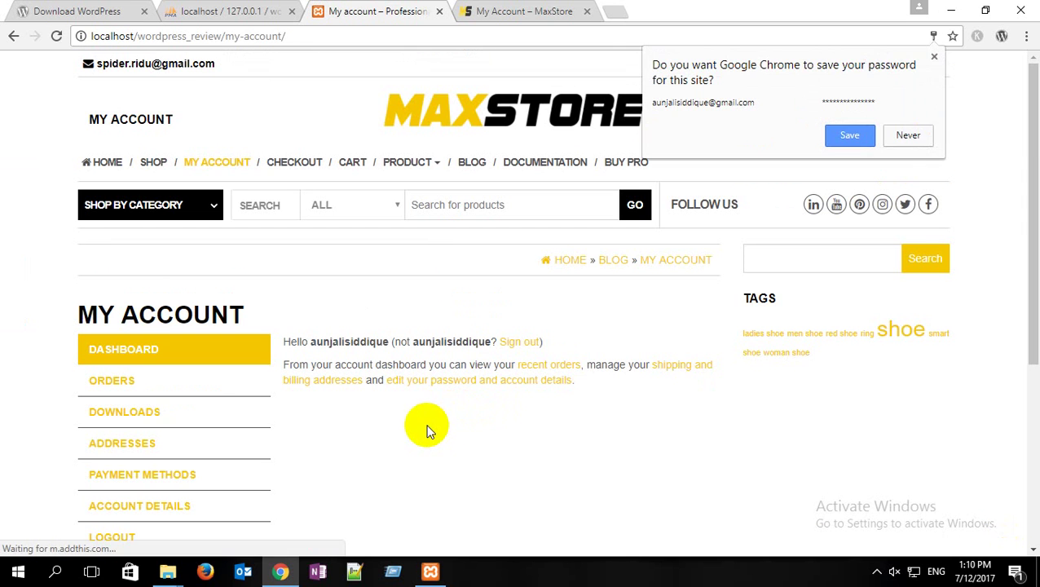
Step: Decline Chrome's save-password prompt and scroll through the new customer's My Account dashboard
click(909, 136)
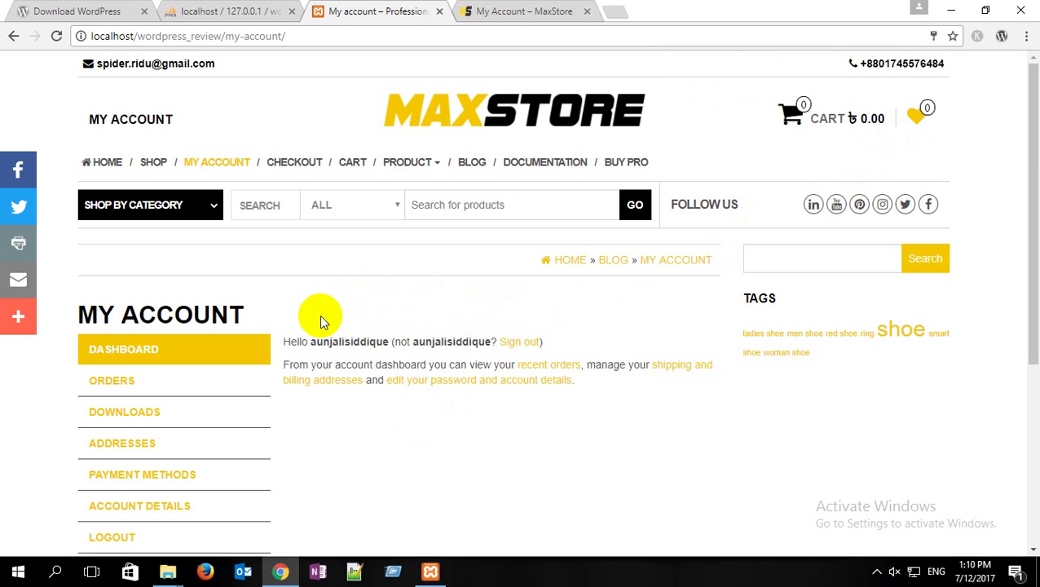
scroll(456, 364, down, 2)
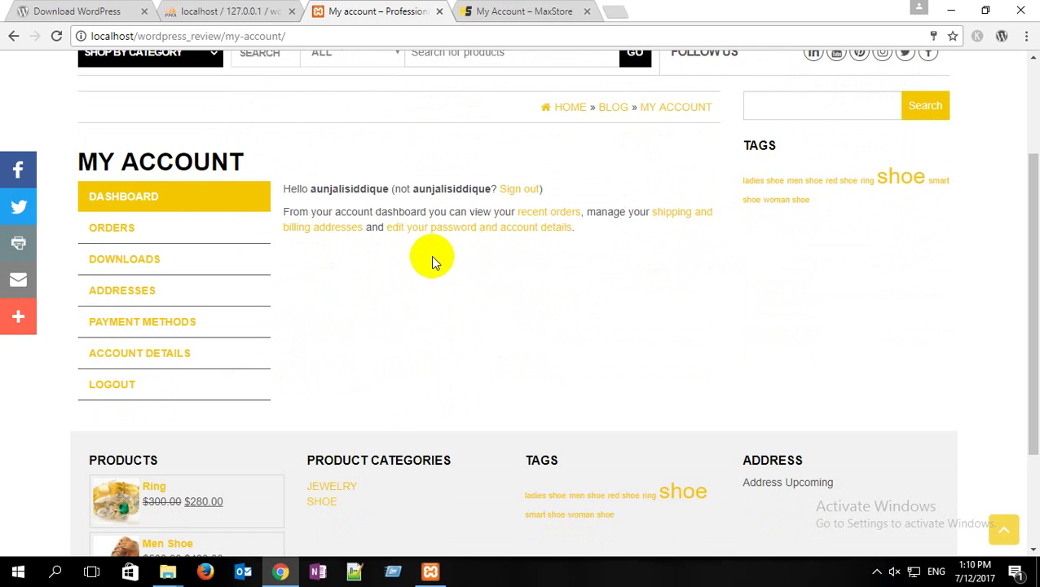
scroll(430, 256, up, 2)
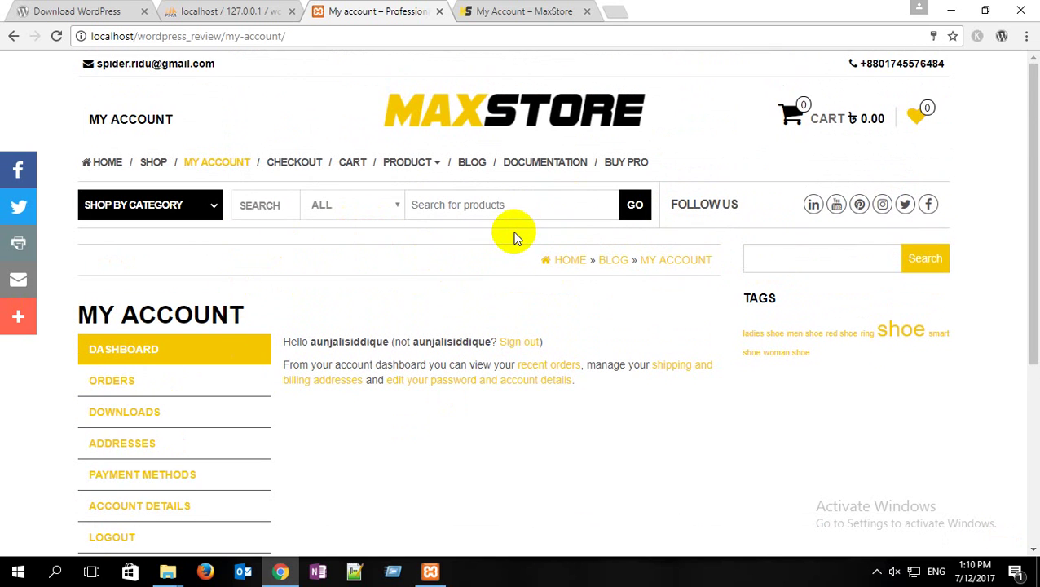
scroll(436, 293, down, 2)
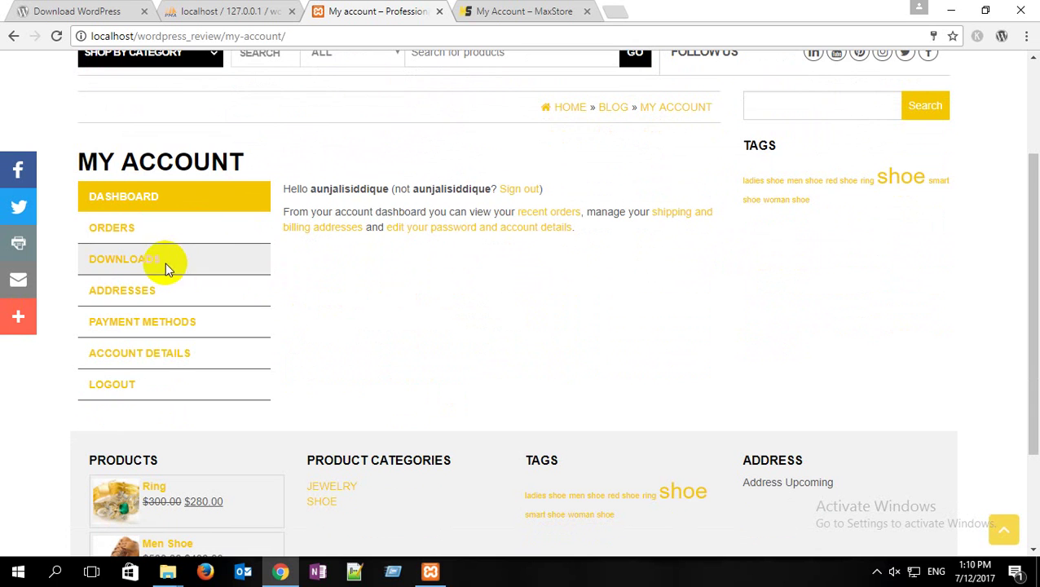
Step: Browse the account's Orders, Downloads and Addresses sections
click(115, 229)
scroll(162, 262, down, 3)
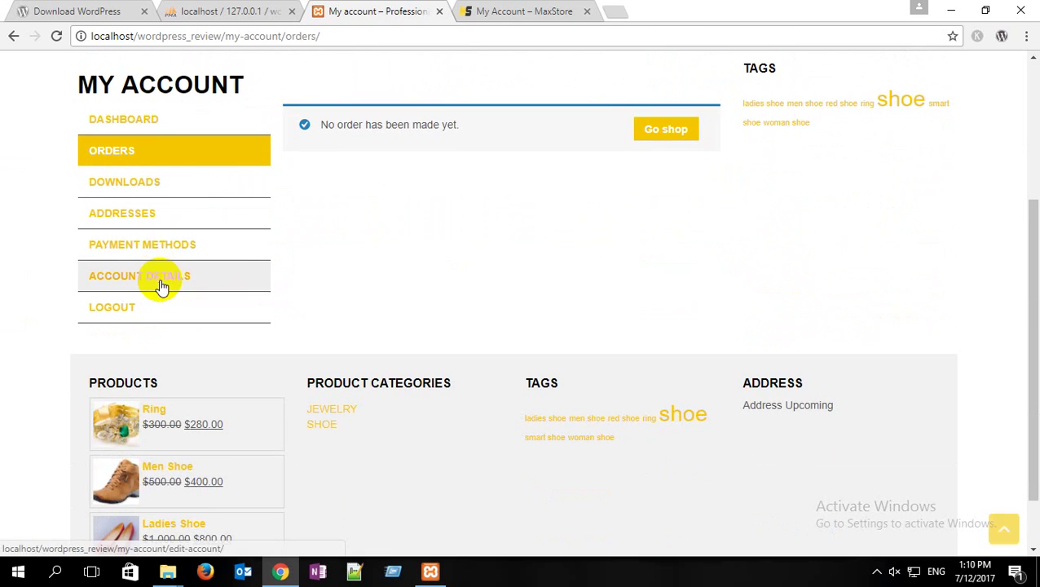
click(128, 181)
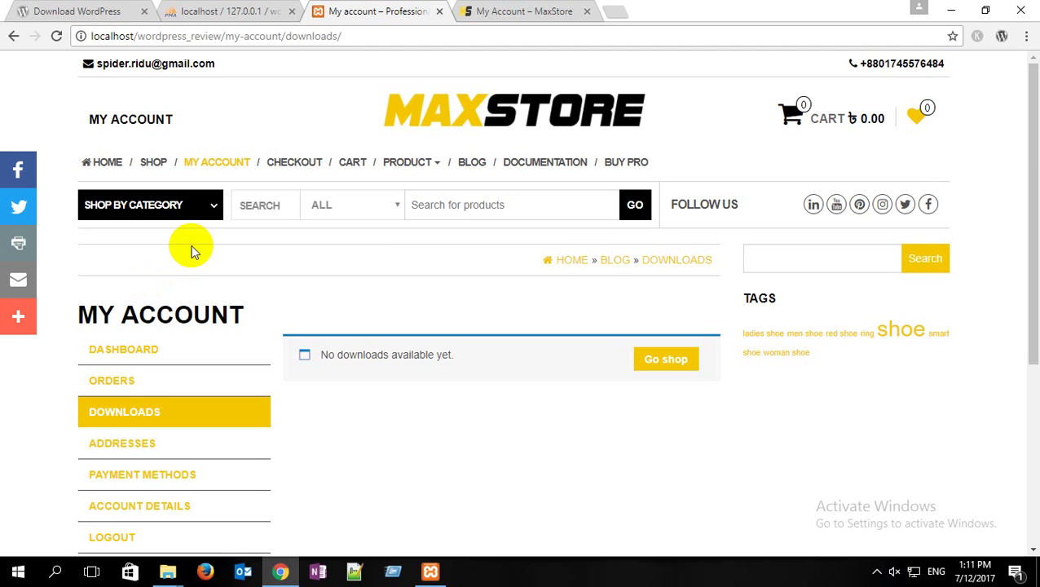
scroll(148, 279, down, 2)
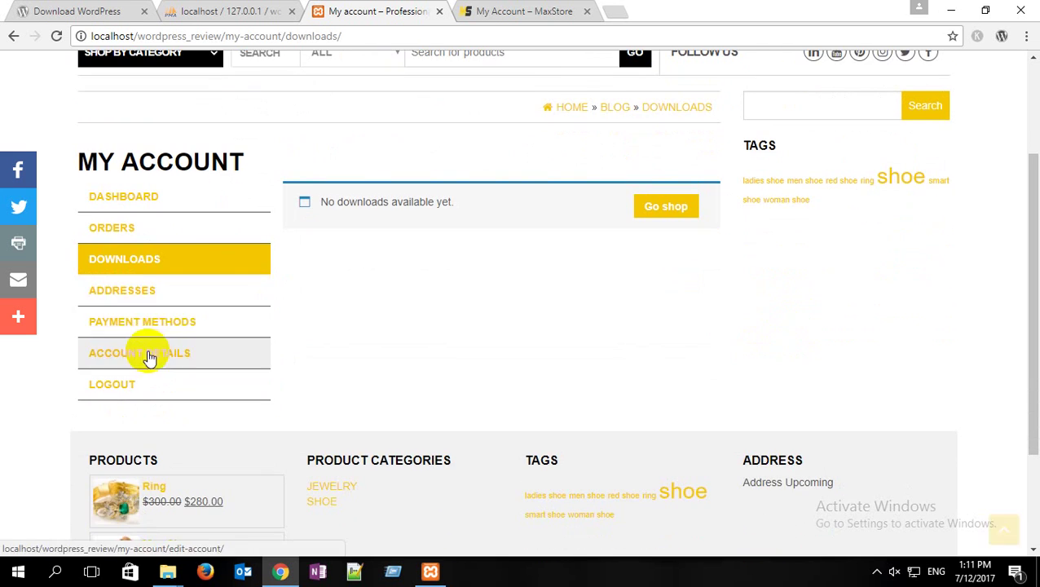
click(128, 293)
scroll(407, 318, down, 1)
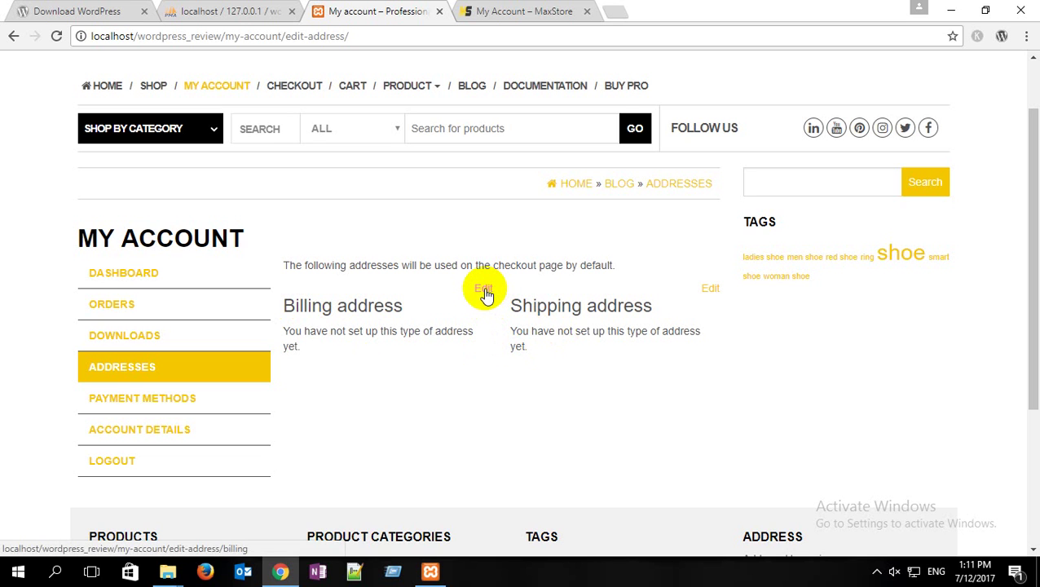
scroll(130, 330, down, 2)
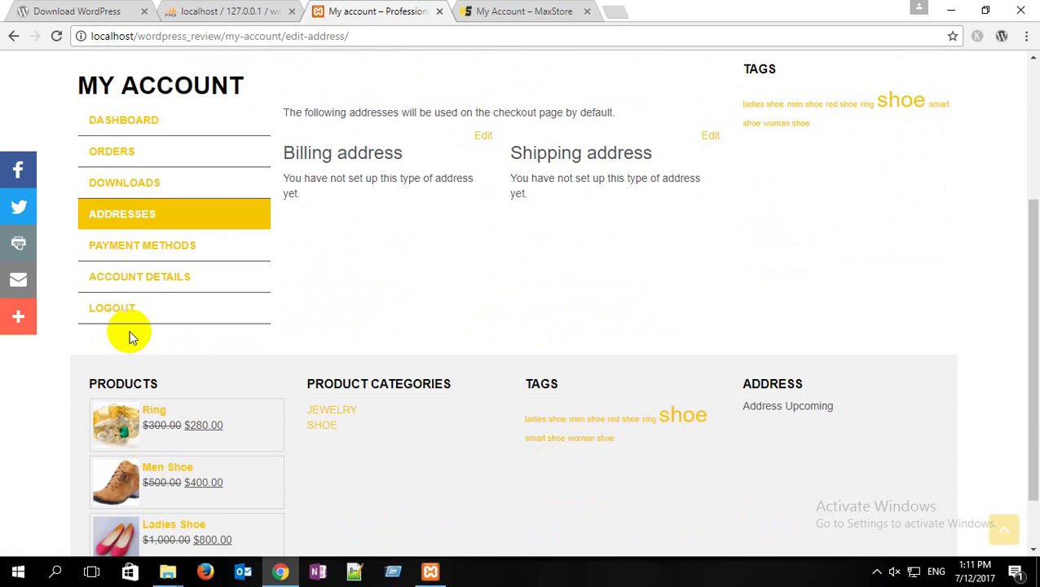
Step: Check Payment Methods, then end on the Account details page with the customer's email
click(130, 247)
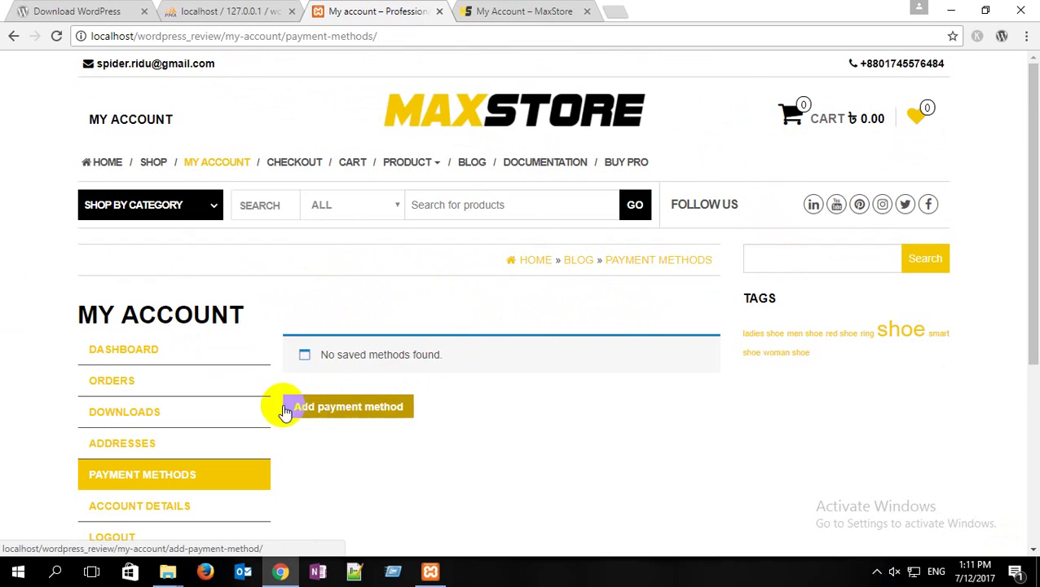
scroll(285, 411, down, 1)
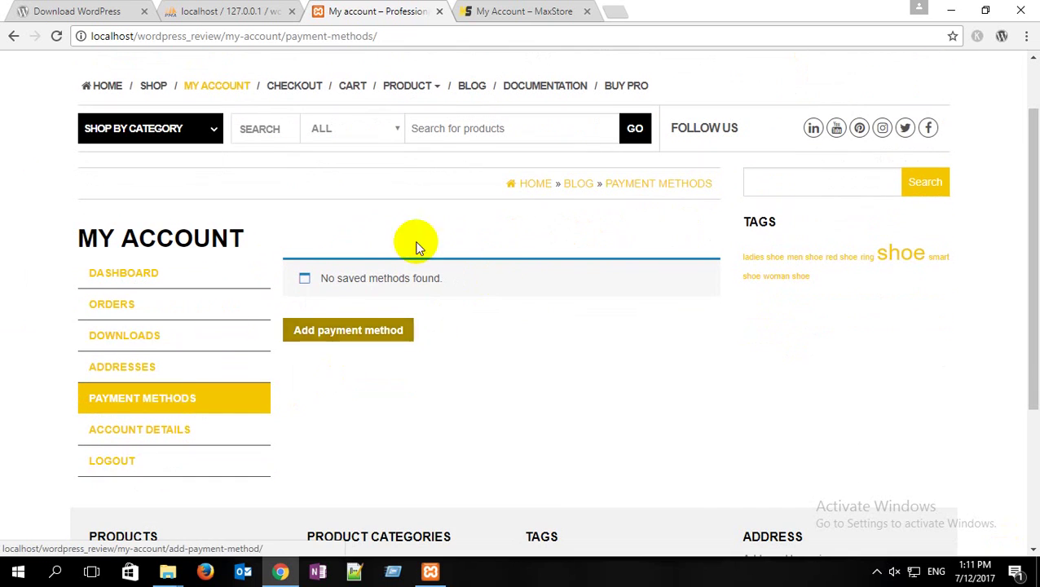
click(116, 436)
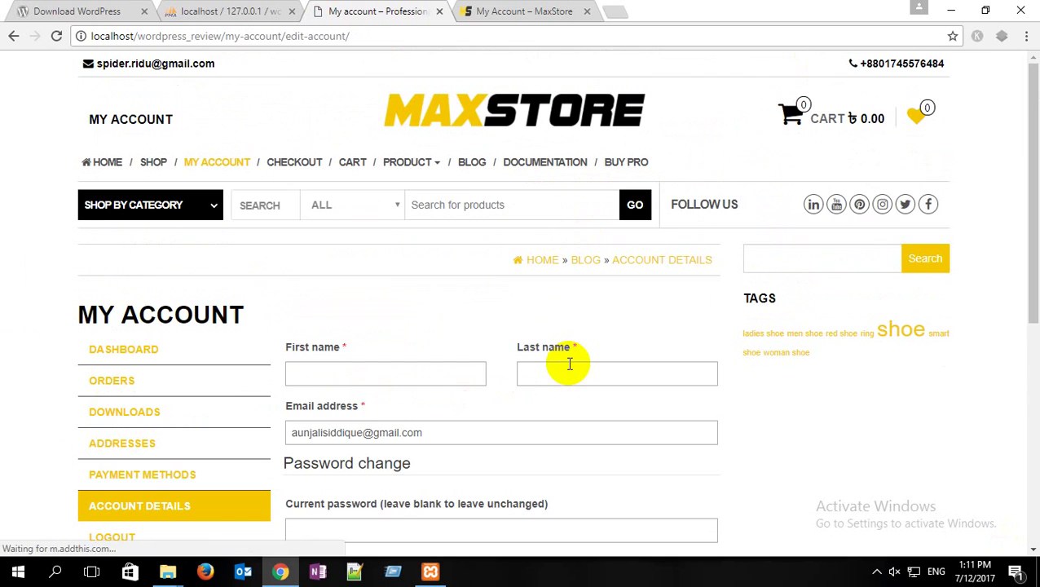
scroll(569, 364, down, 2)
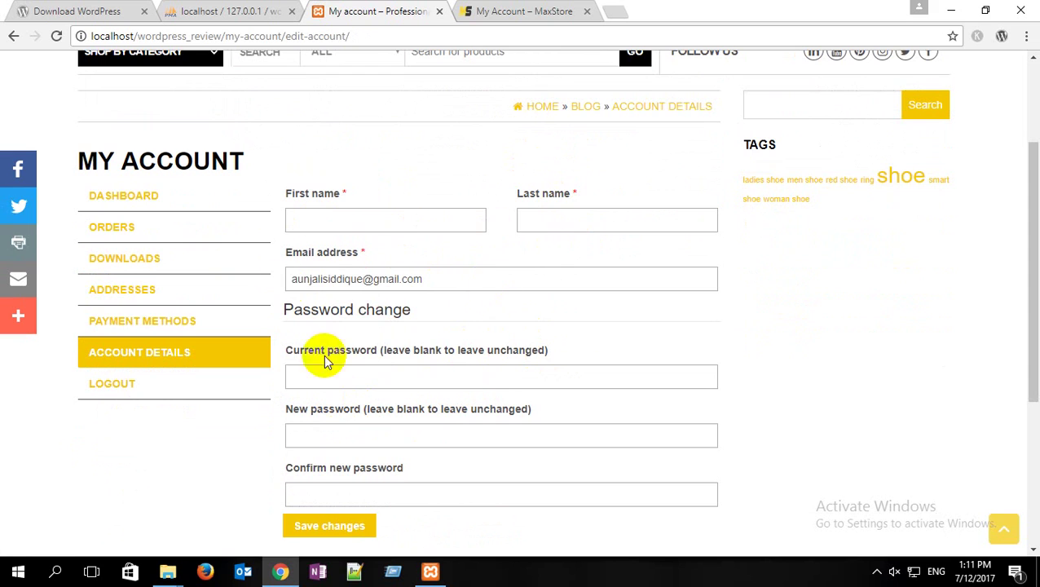